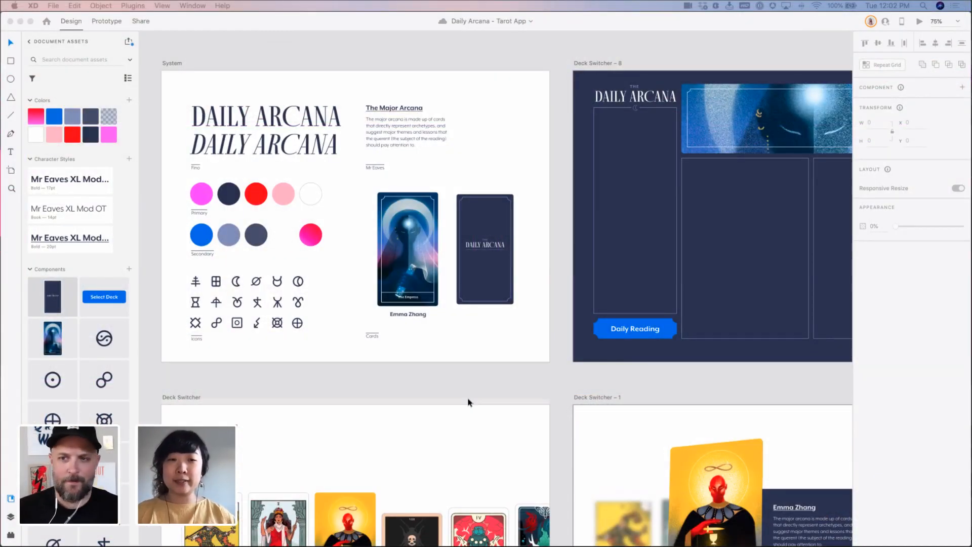
# Examine the System artboard and the grid of tarot card illustrations on the artboard above it
pyautogui.click(569, 375)
pyautogui.moveTo(561, 379); pyautogui.dragTo(679, 440)
pyautogui.press('super+plus')
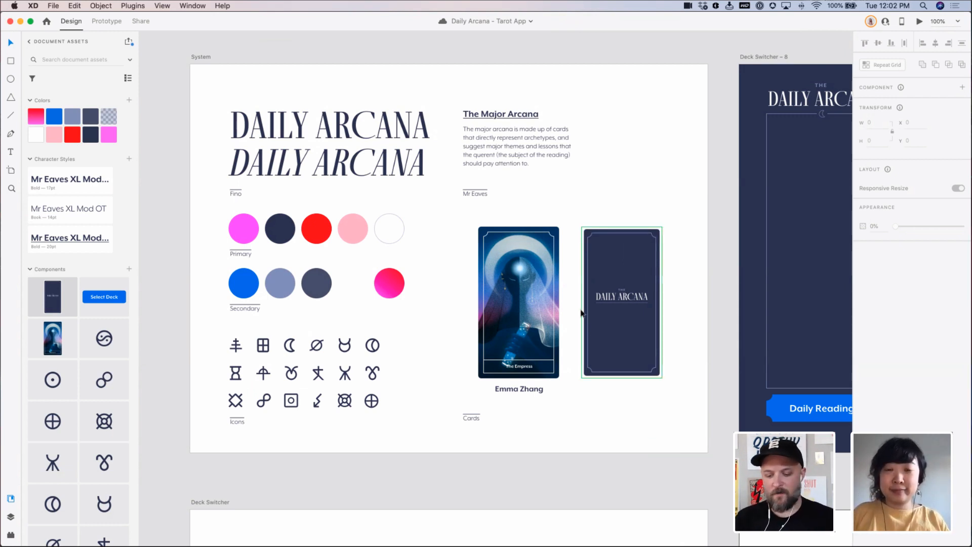
pyautogui.scroll(15, 584, 253)
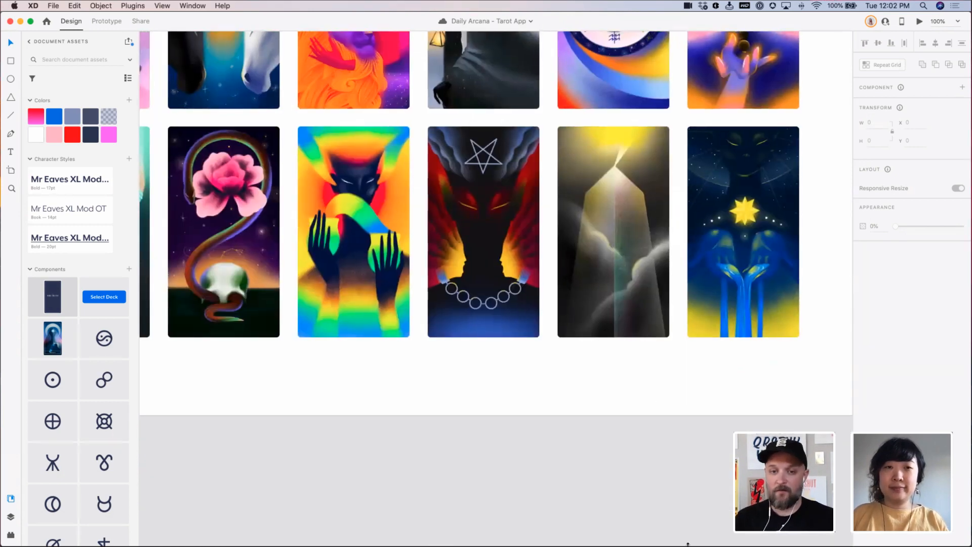
pyautogui.scroll(3, 646, 409)
pyautogui.scroll(-3, 646, 408)
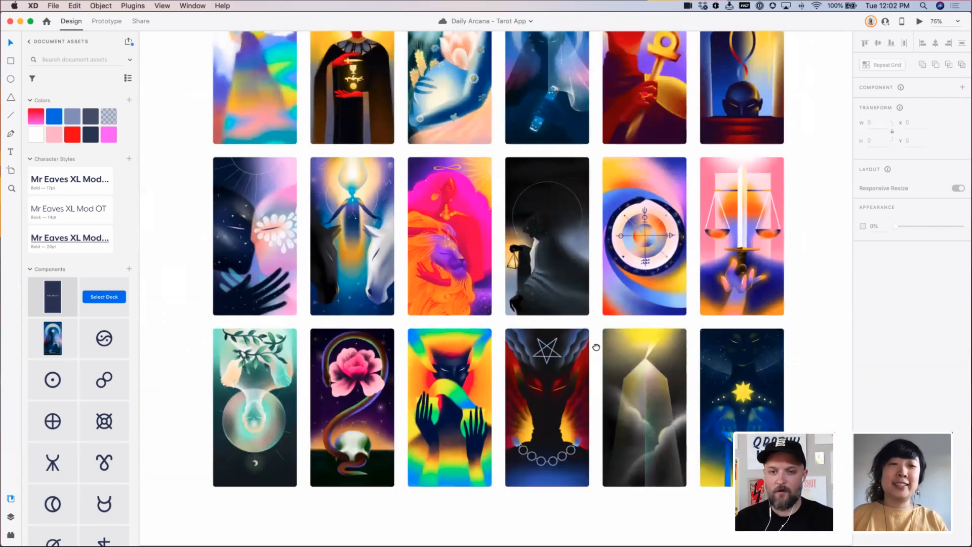
pyautogui.moveTo(591, 355); pyautogui.dragTo(585, 364)
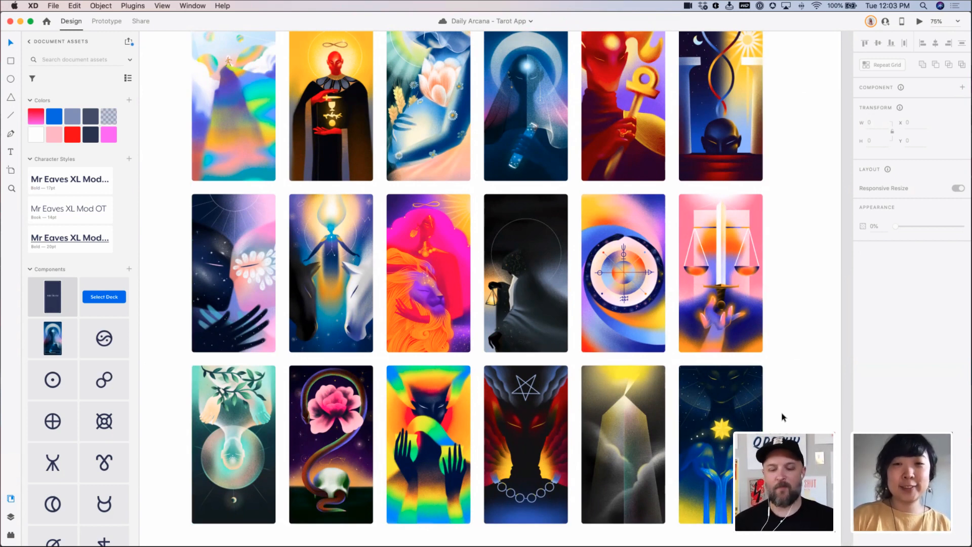
pyautogui.scroll(-5, 775, 401)
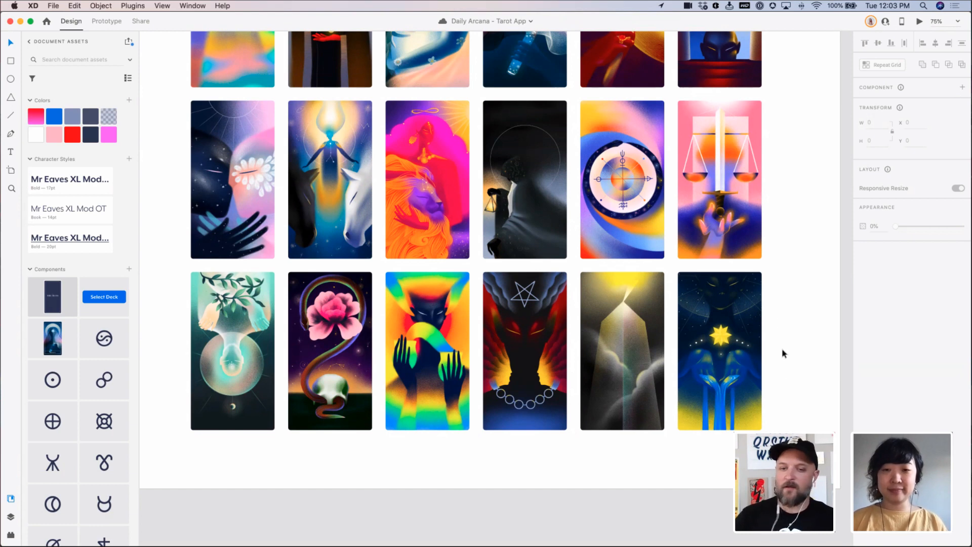
# Enable 3D transforms on the Empress card in the System artboard and tilt it to 18° and -20° with a Z depth of 7.34
pyautogui.scroll(-7, 766, 252)
pyautogui.hscroll(3, 767, 252)
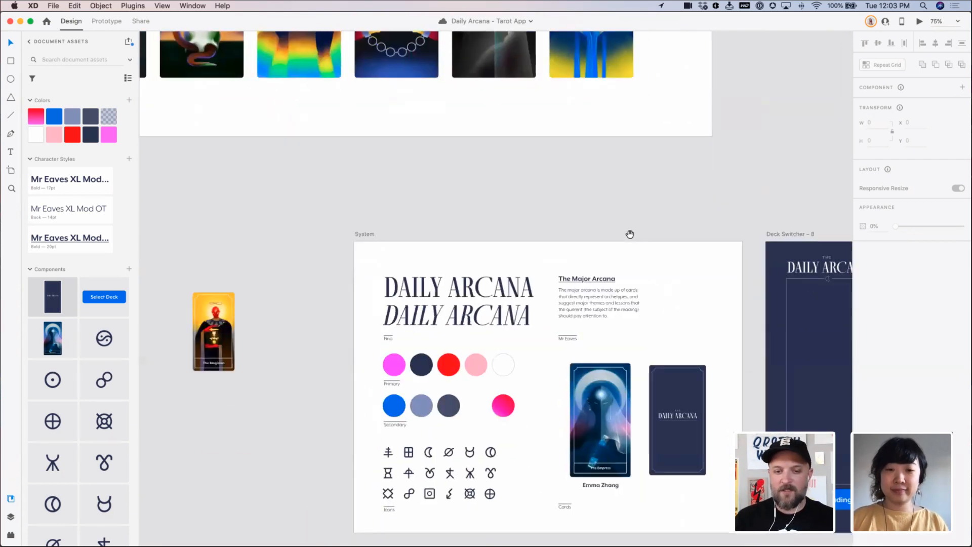
pyautogui.scroll(-3, 591, 192)
pyautogui.hscroll(2, 590, 193)
pyautogui.scroll(3, 601, 228)
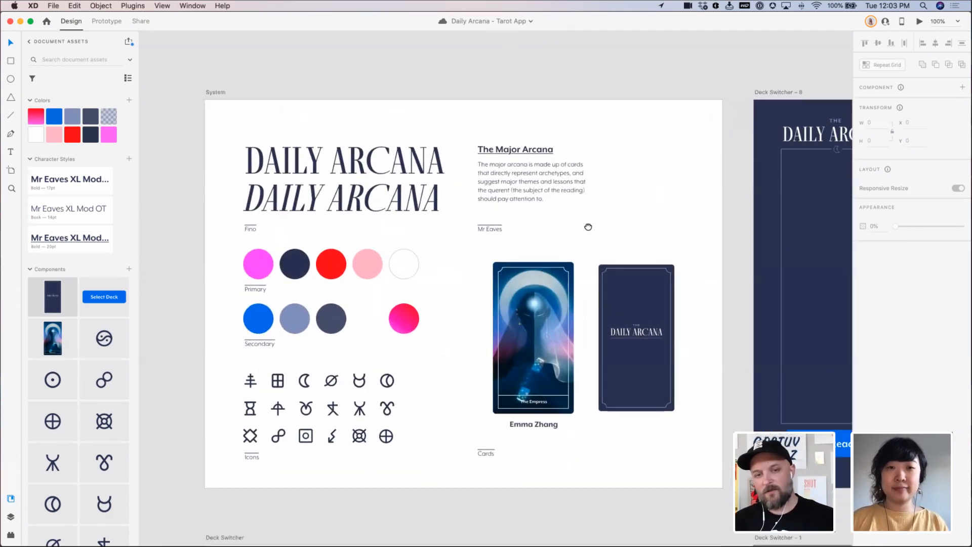
pyautogui.moveTo(589, 227); pyautogui.dragTo(586, 222)
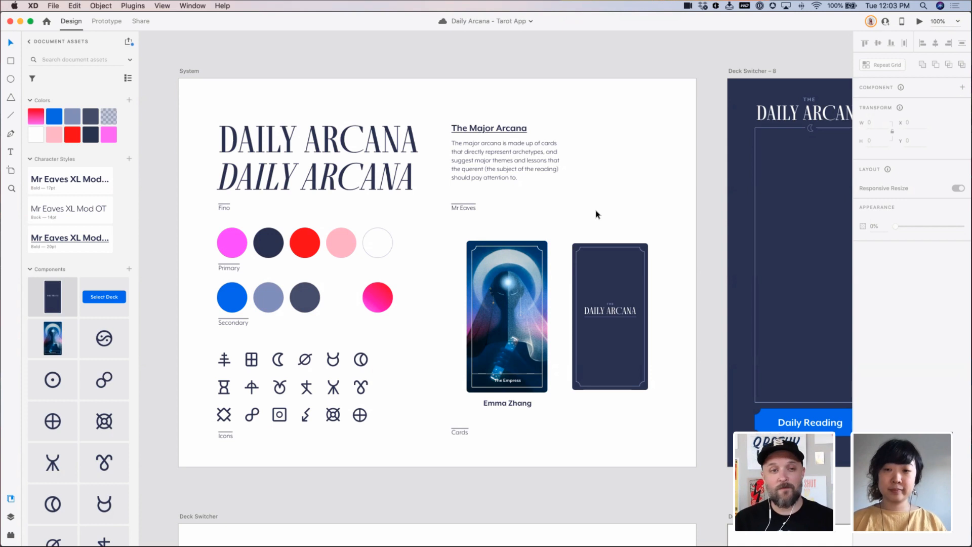
pyautogui.click(478, 337)
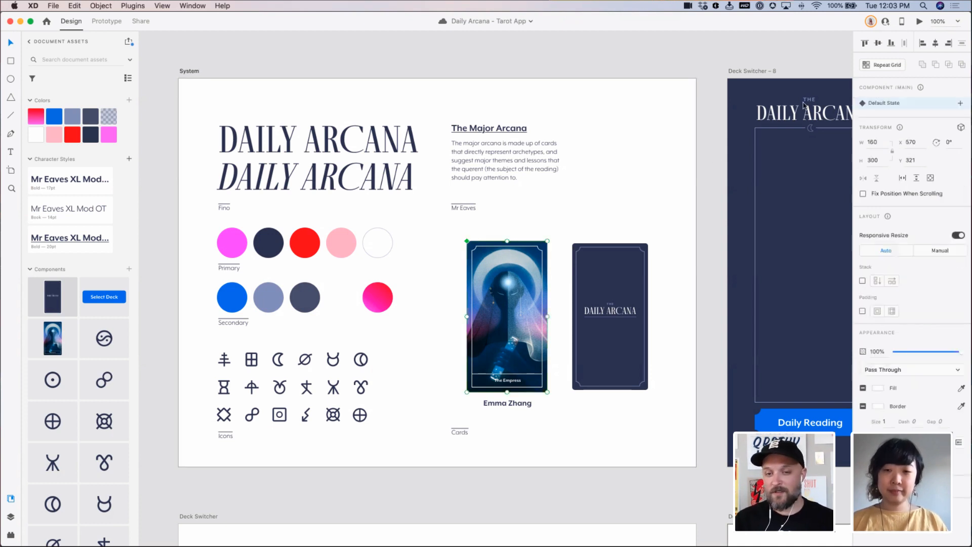
pyautogui.click(961, 127)
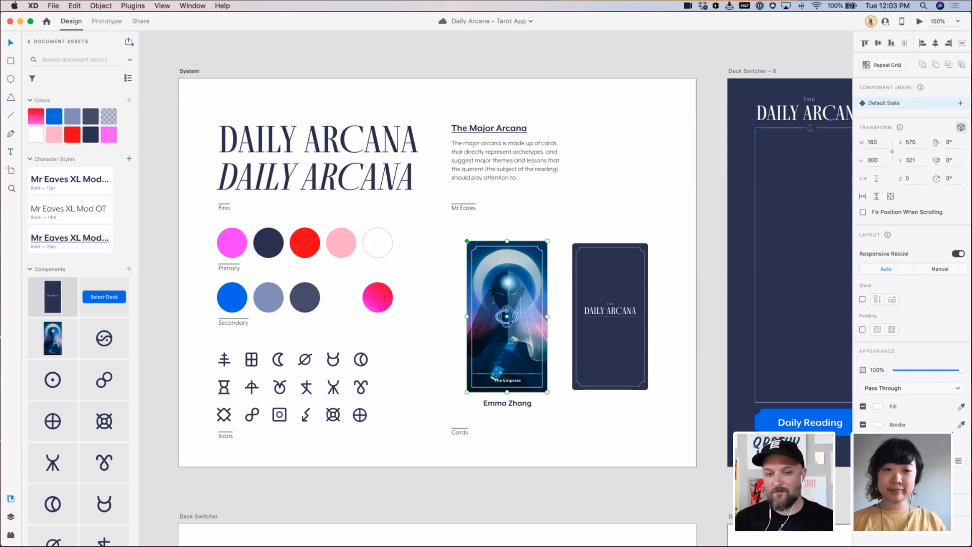
pyautogui.moveTo(511, 323)
pyautogui.mouseDown()
pyautogui.moveTo(537, 318)
pyautogui.moveTo(512, 312)
pyautogui.moveTo(520, 278)
pyautogui.moveTo(506, 294)
pyautogui.moveTo(555, 266)
pyautogui.moveTo(663, 267)
pyautogui.moveTo(689, 300)
pyautogui.moveTo(576, 353)
pyautogui.moveTo(469, 319)
pyautogui.moveTo(704, 324)
pyautogui.moveTo(468, 339)
pyautogui.moveTo(724, 324)
pyautogui.moveTo(481, 347)
pyautogui.moveTo(524, 315)
pyautogui.mouseUp()
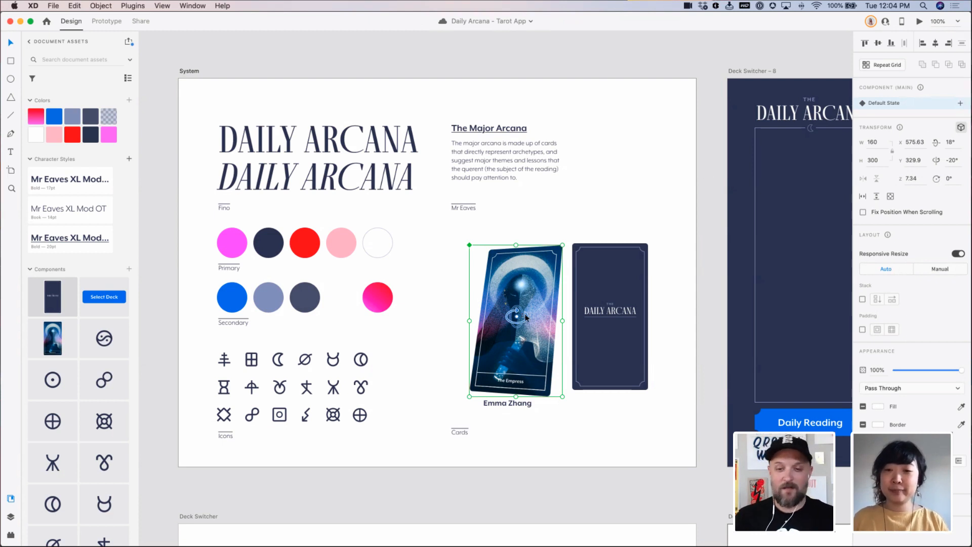
# Undo the last position changes of the Empress card, keeping its 3D tilt, and deselect it
pyautogui.click(599, 223)
pyautogui.press('super+z')
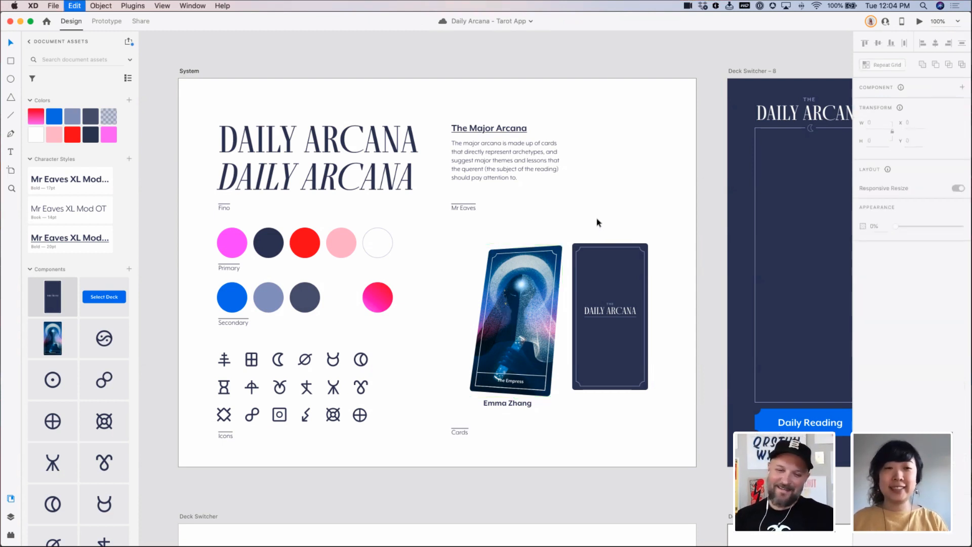
pyautogui.press('super+z')
pyautogui.press('super+z')
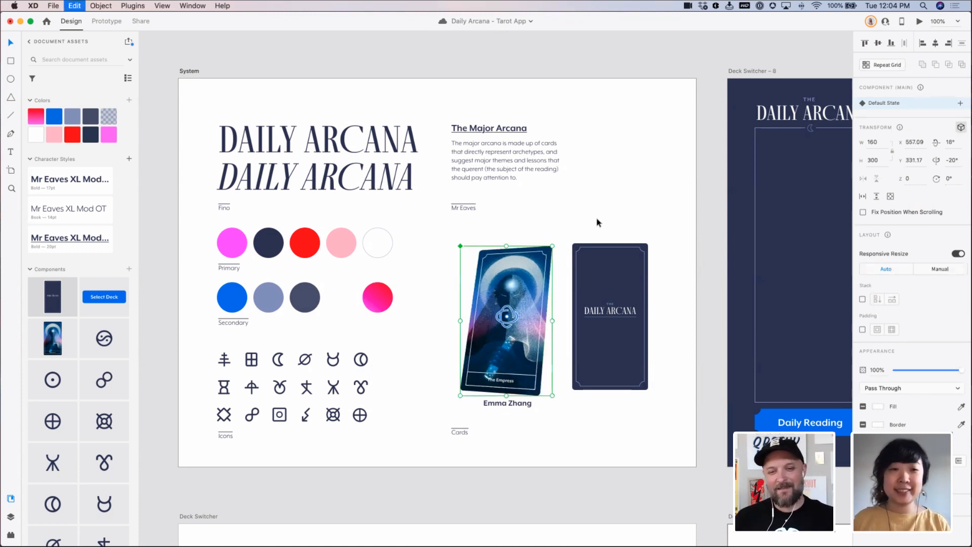
pyautogui.press('super+z')
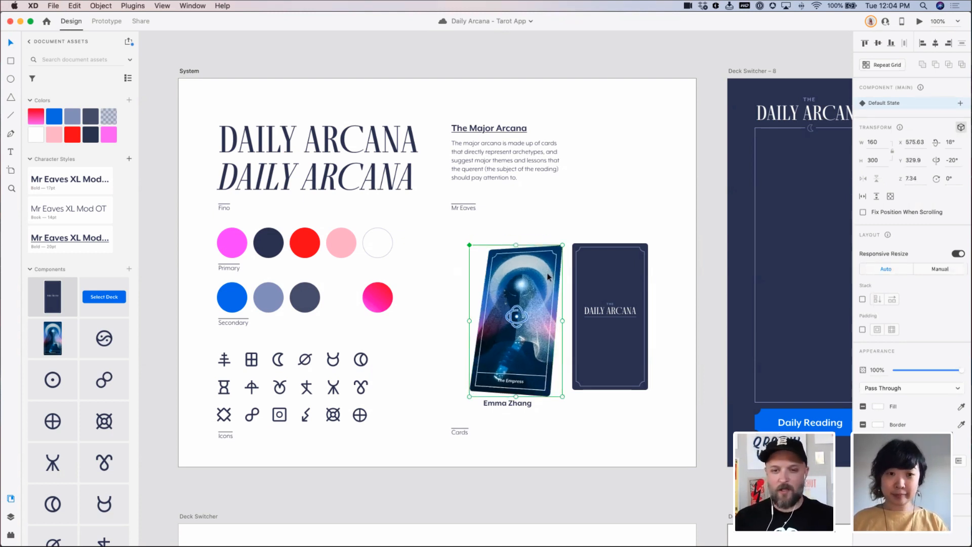
pyautogui.press('super+z')
pyautogui.press('super+z')
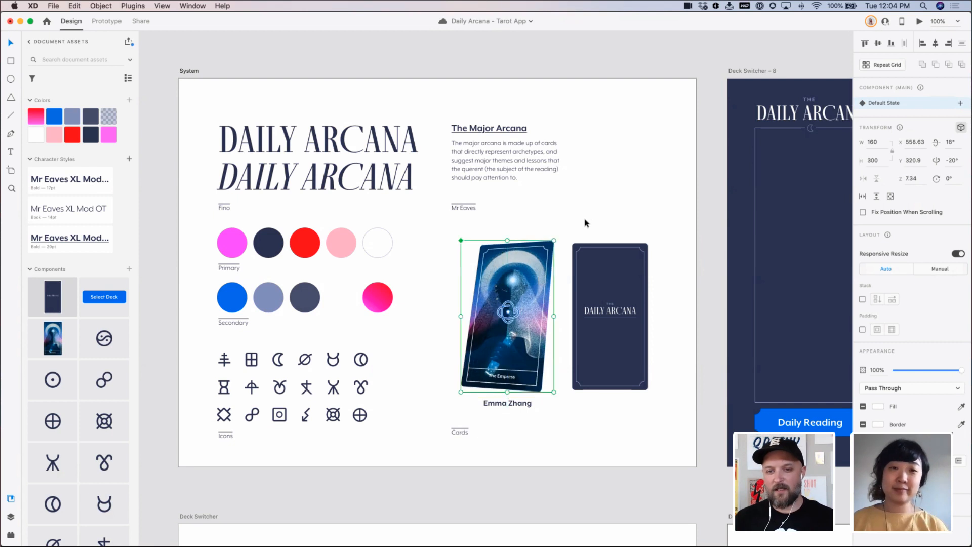
pyautogui.click(586, 215)
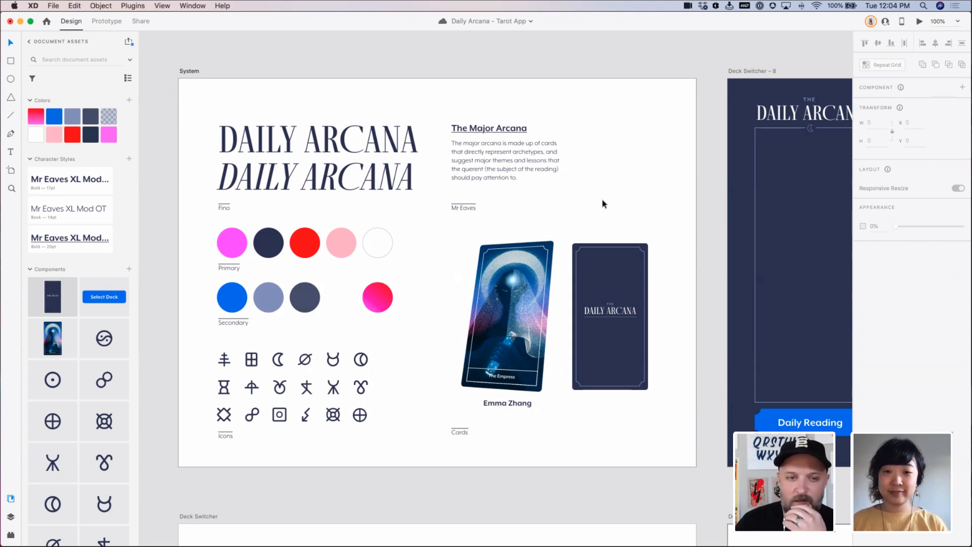
# Examine the Deck Switcher – 8 artboard and the text properties of its Daily Reading button label
pyautogui.hscroll(3, 603, 204)
pyautogui.hscroll(3, 603, 204)
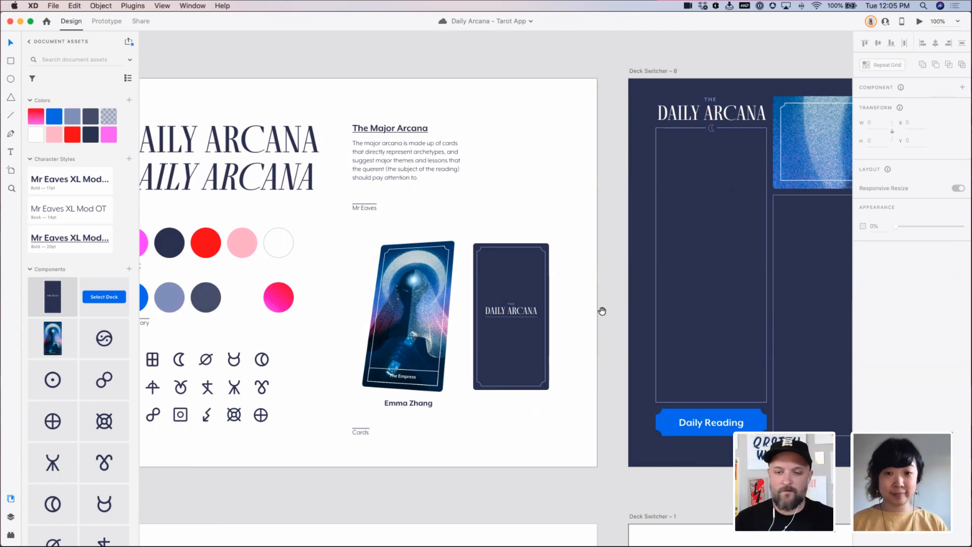
pyautogui.moveTo(603, 310); pyautogui.dragTo(250, 278)
pyautogui.moveTo(314, 307); pyautogui.dragTo(326, 304)
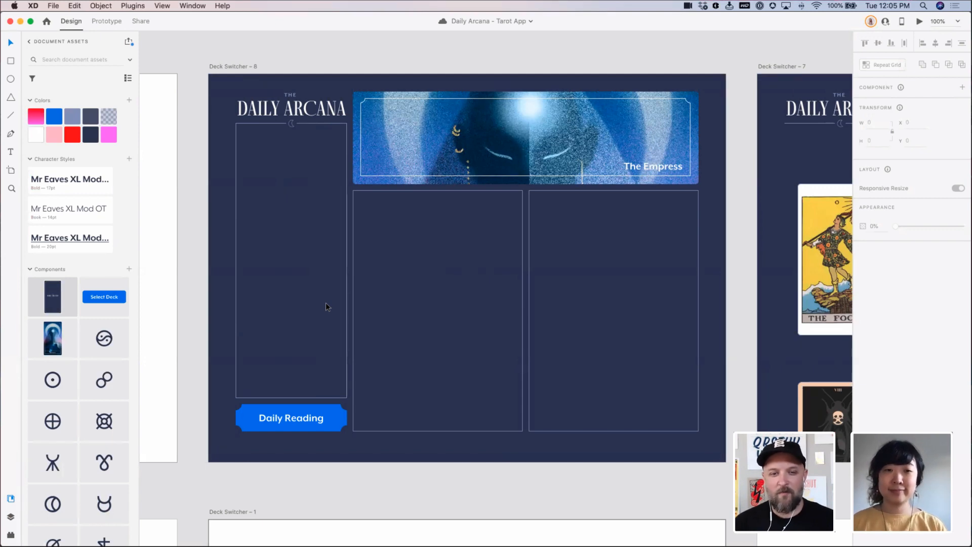
pyautogui.press('super+minus')
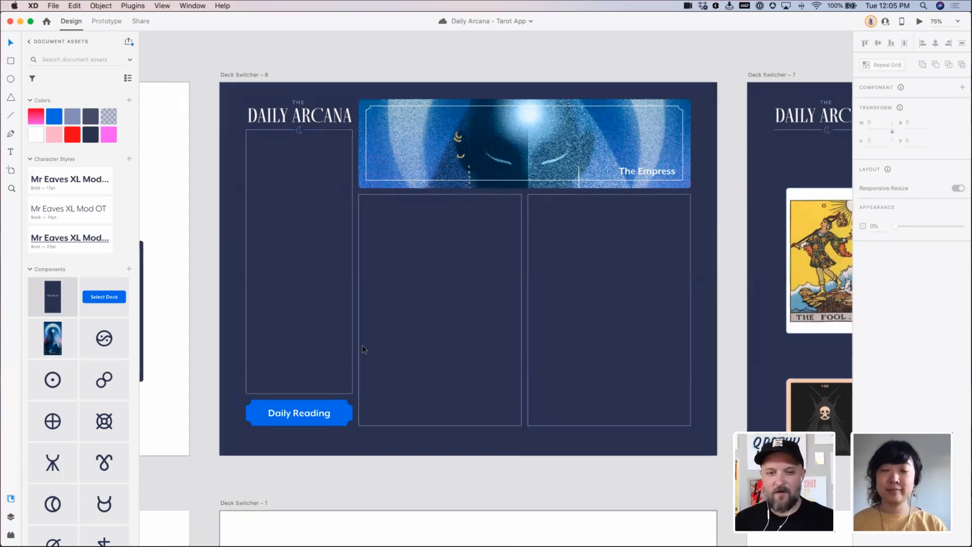
pyautogui.hscroll(2, 329, 365)
pyautogui.doubleClick(304, 388)
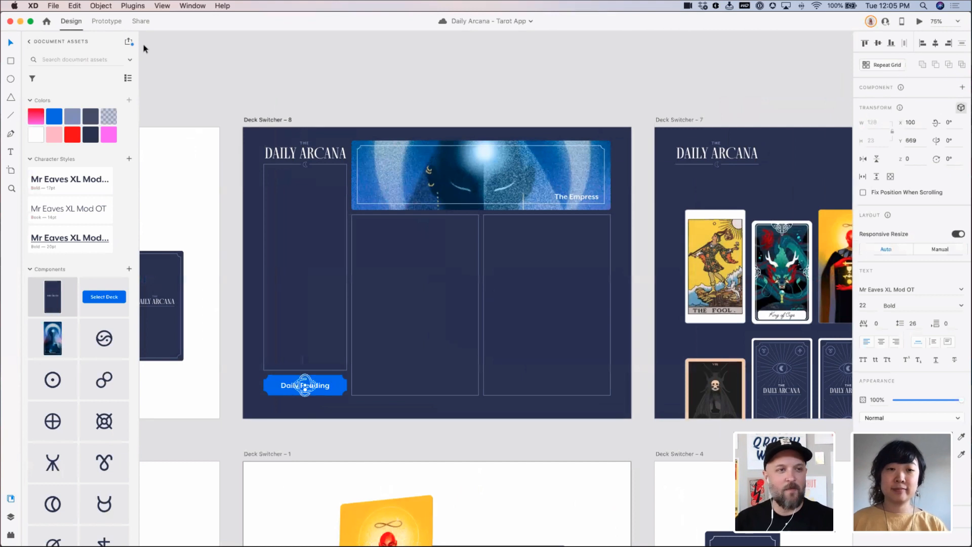
pyautogui.click(391, 122)
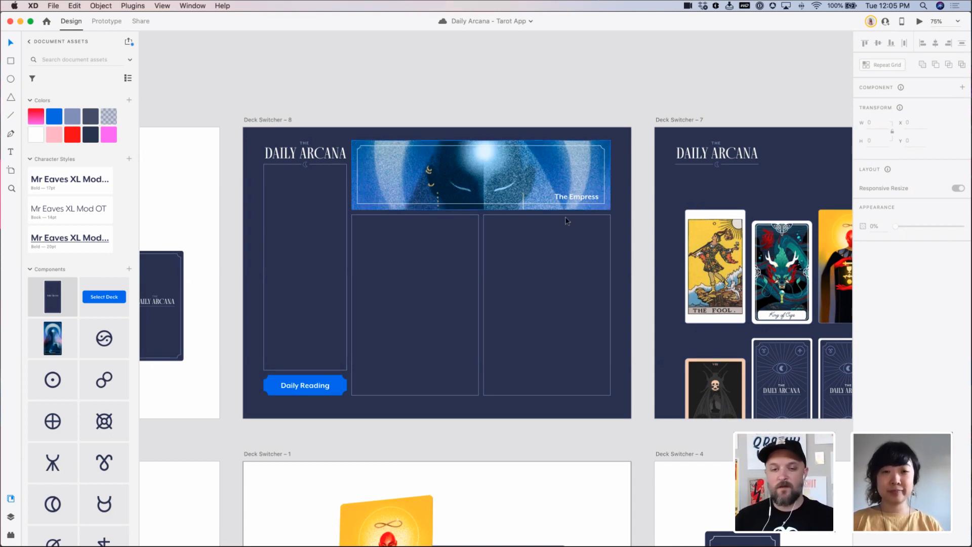
# Wire the Daily Reading button to the Deck Switcher – 7 artboard as a prototype interaction: Tap trigger, Auto-Animate, Snap easing, 1 s duration
pyautogui.hscroll(1, 568, 221)
pyautogui.press('space')
pyautogui.moveTo(410, 242); pyautogui.dragTo(458, 225)
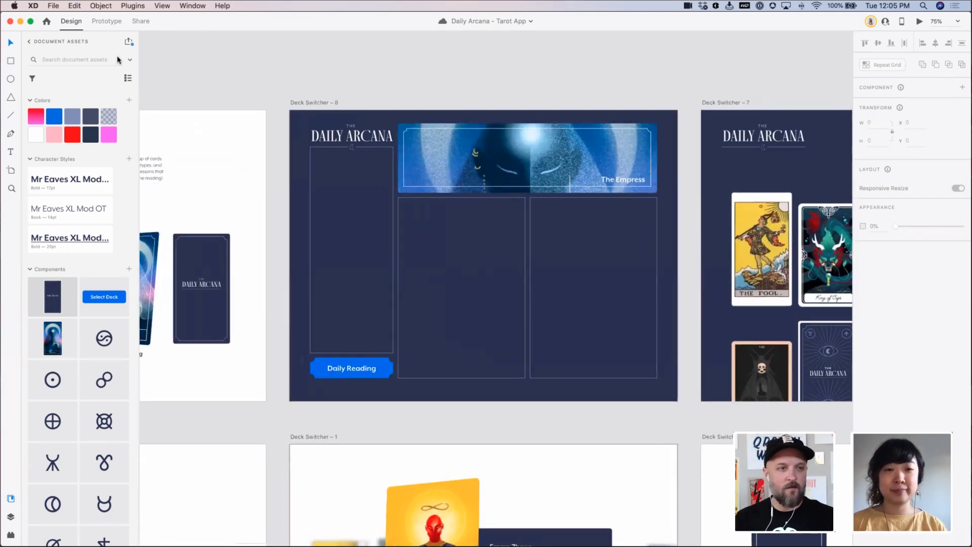
pyautogui.click(106, 21)
pyautogui.click(390, 363)
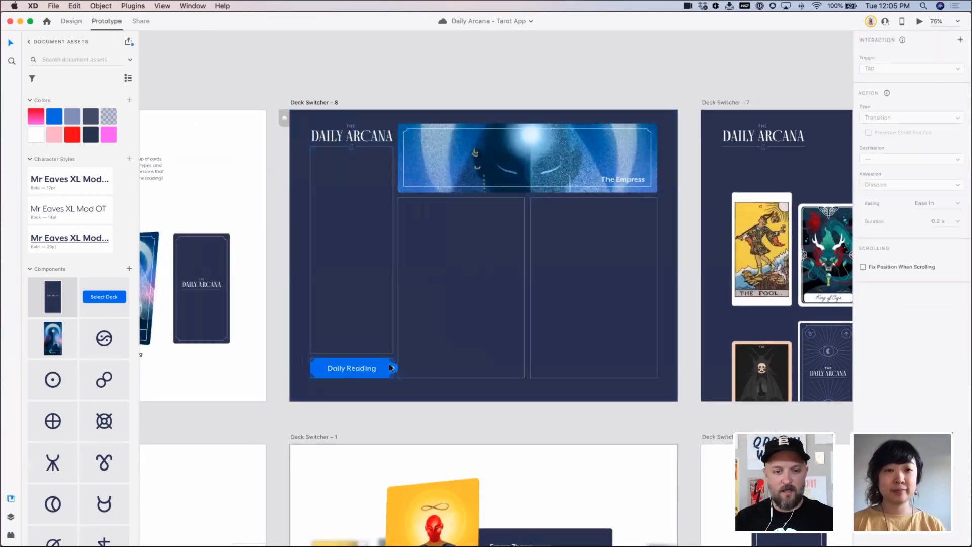
pyautogui.moveTo(395, 368); pyautogui.dragTo(734, 264)
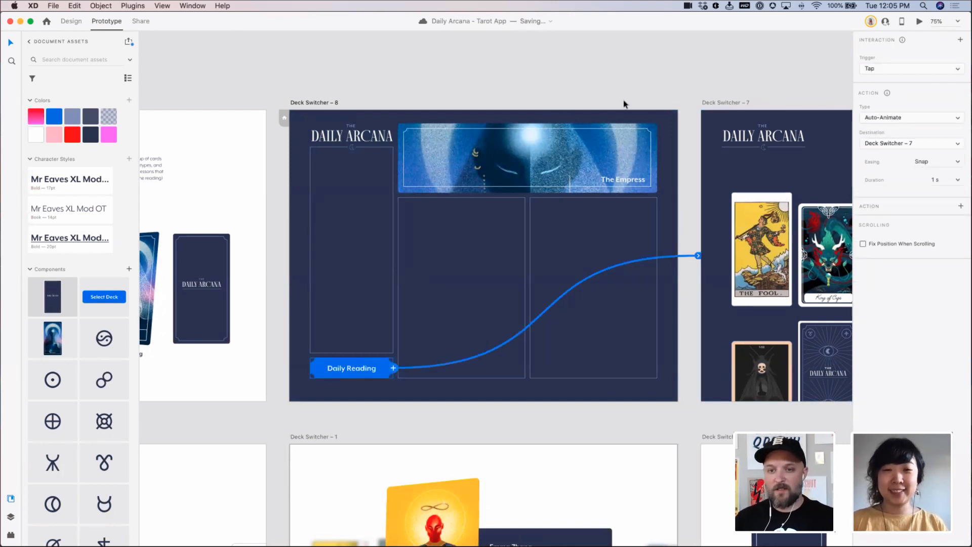
# Preview the prototype starting from the Deck Switcher – 8 artboard and test the Daily Reading button's transition
pyautogui.moveTo(562, 104); pyautogui.dragTo(560, 105)
pyautogui.hscroll(5, 559, 104)
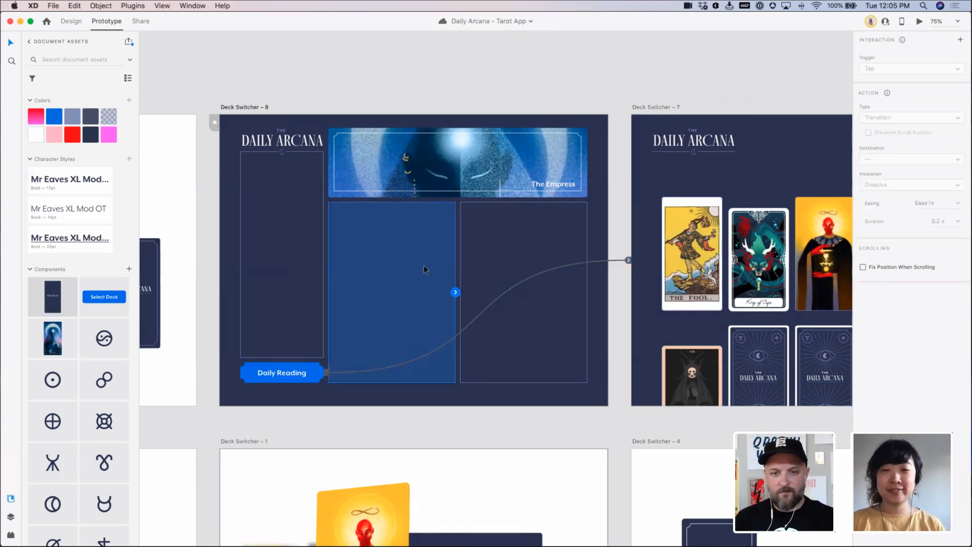
pyautogui.click(403, 181)
pyautogui.click(493, 93)
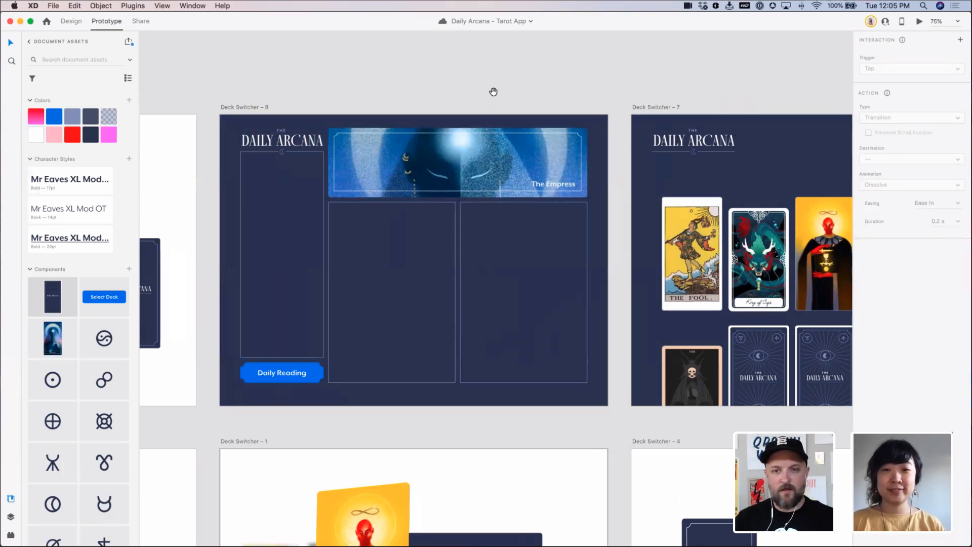
pyautogui.moveTo(494, 92); pyautogui.dragTo(538, 101)
pyautogui.click(565, 118)
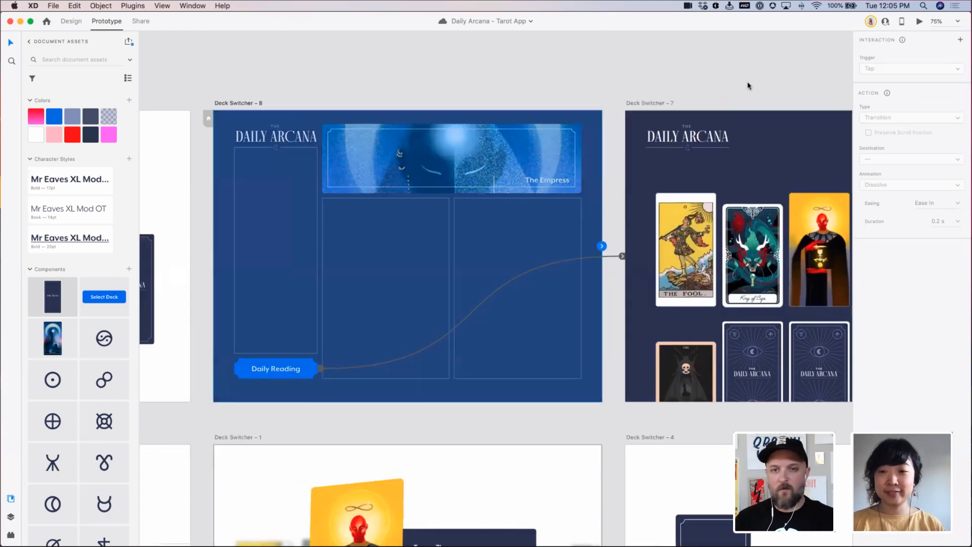
pyautogui.click(919, 21)
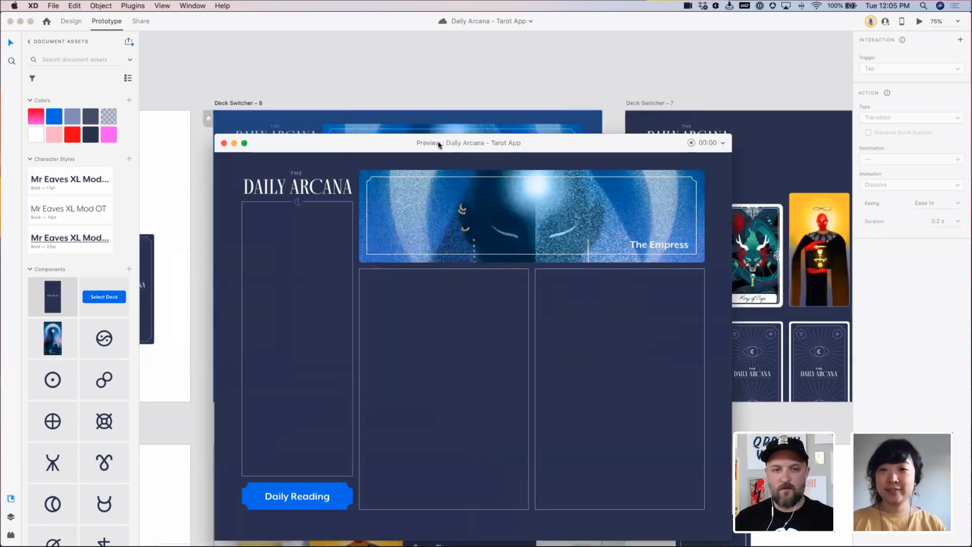
pyautogui.moveTo(434, 143); pyautogui.dragTo(380, 63)
pyautogui.click(266, 421)
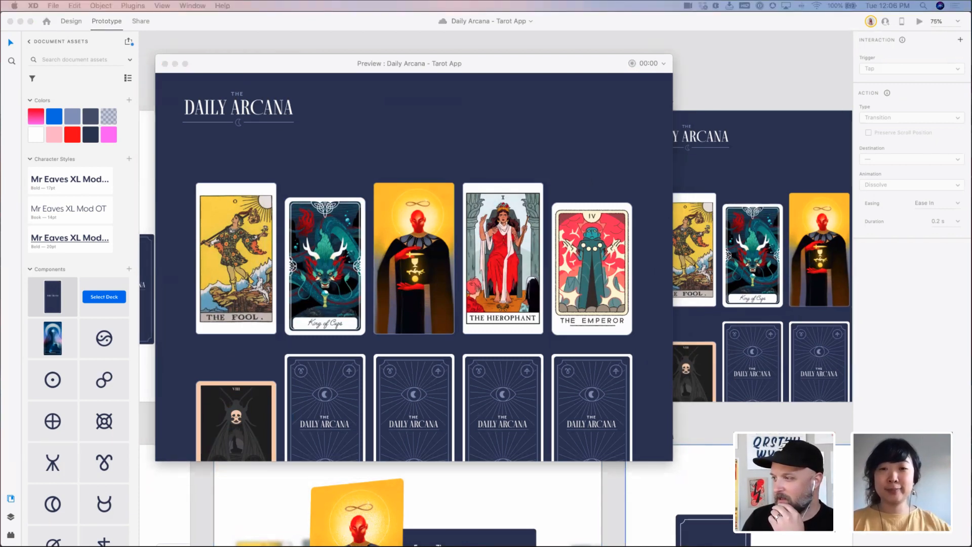
# Switch to Chrome, play the Pixar lamp 3D Transform video in the tweet, and close the browser window
pyautogui.moveTo(405, 546); pyautogui.dragTo(168, 24)
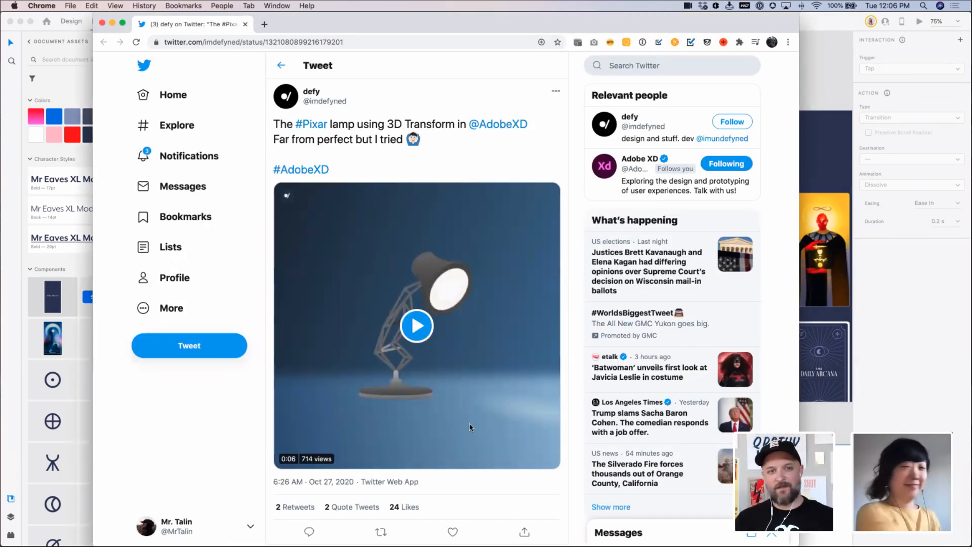
pyautogui.click(423, 334)
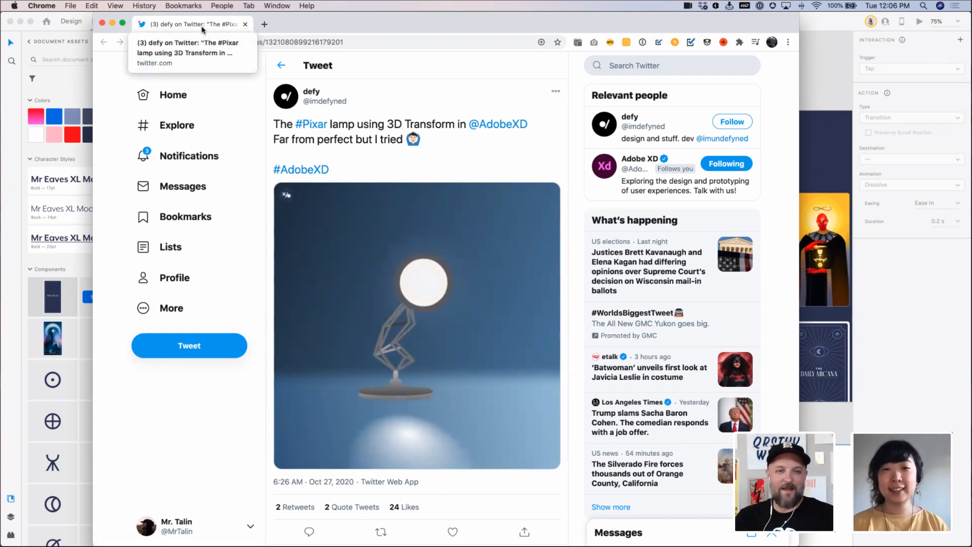
pyautogui.click(102, 22)
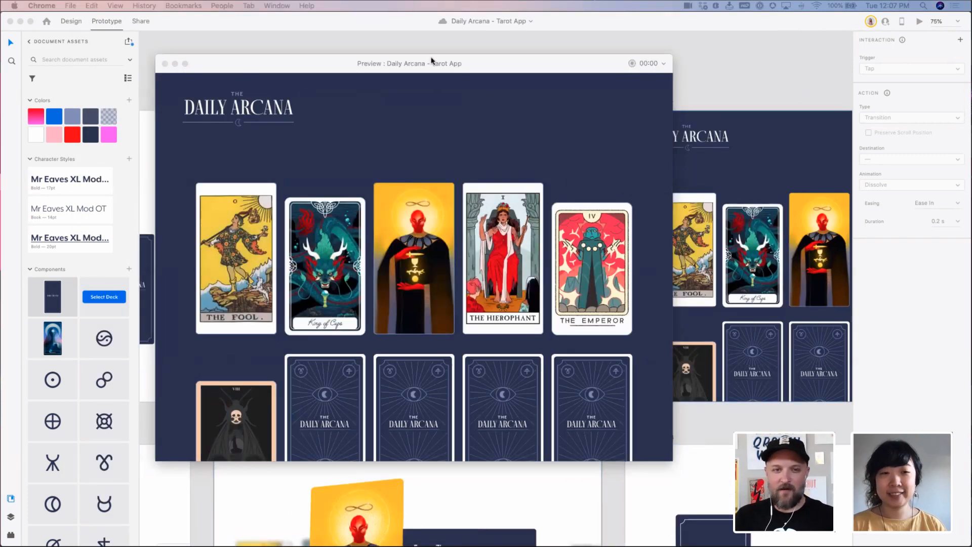
# Return to the Adobe XD prototype preview, open the yellow Magician card's detail view, and flip the card to its back
pyautogui.click(462, 64)
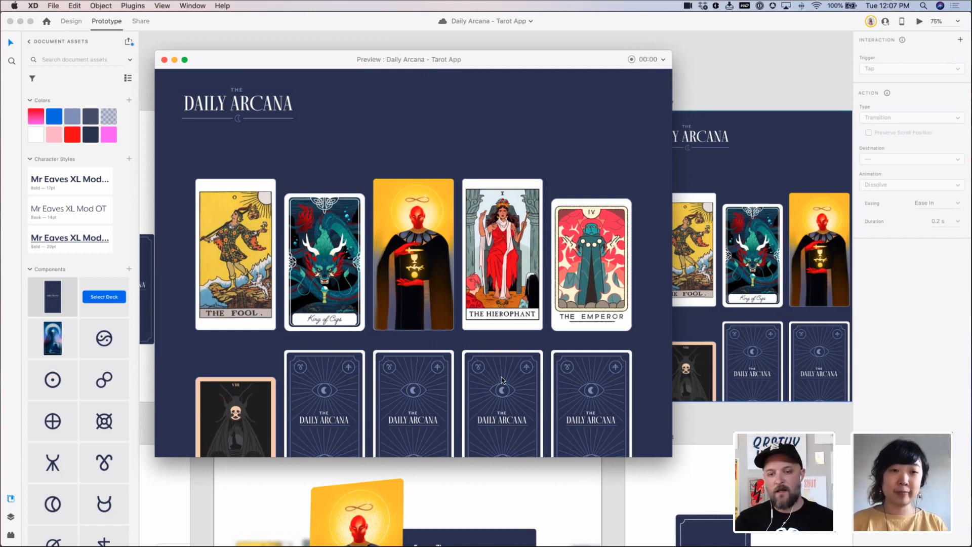
pyautogui.click(420, 259)
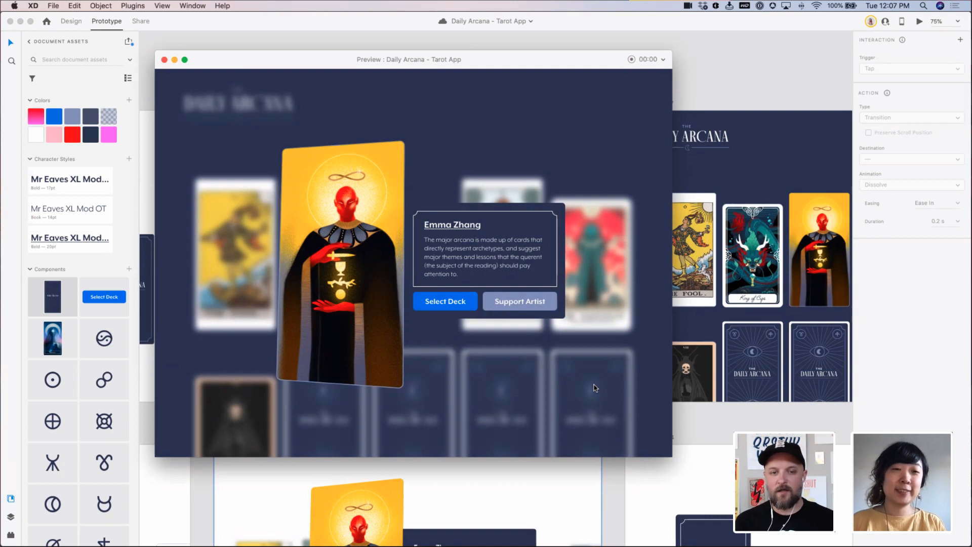
pyautogui.click(357, 285)
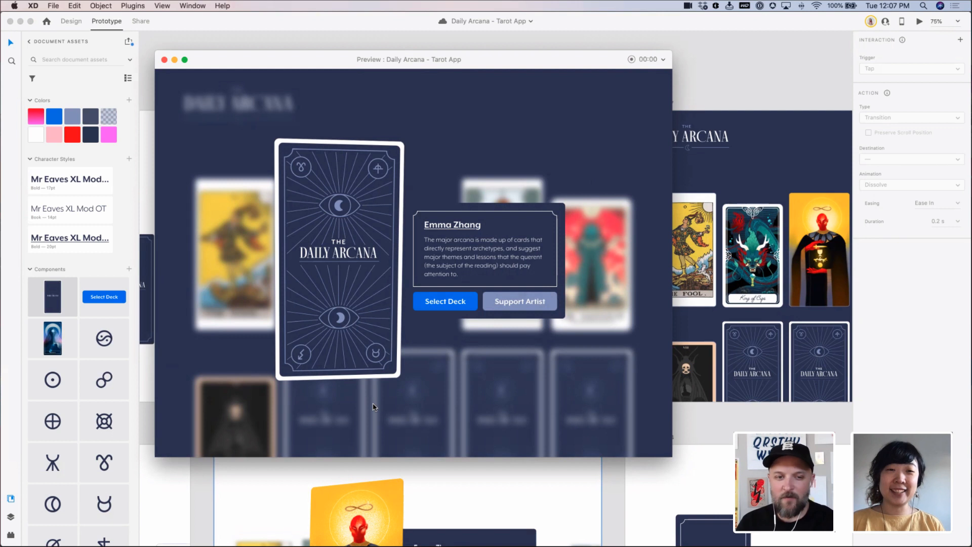
# Test flipping the Magician card to its front and back in the preview, select the deck, and close the preview
pyautogui.click(374, 273)
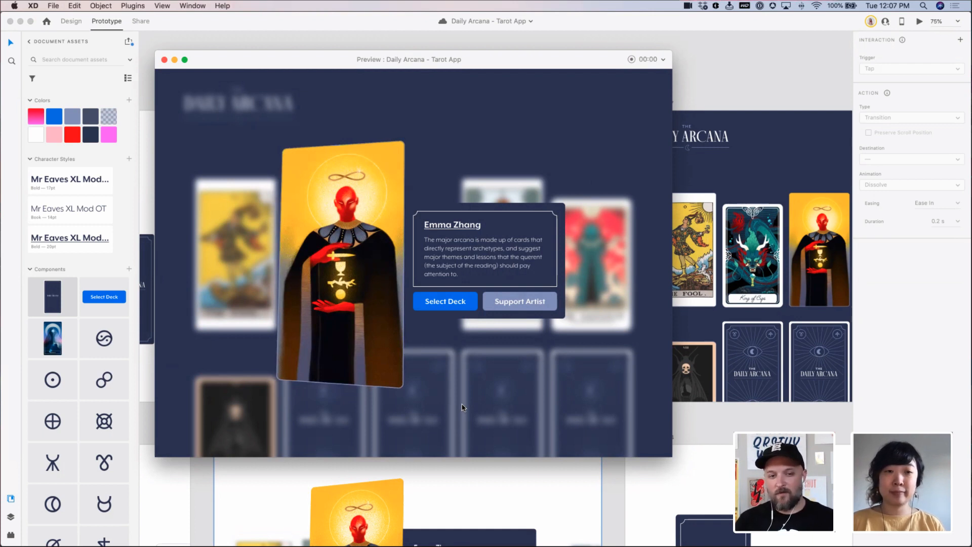
pyautogui.click(386, 321)
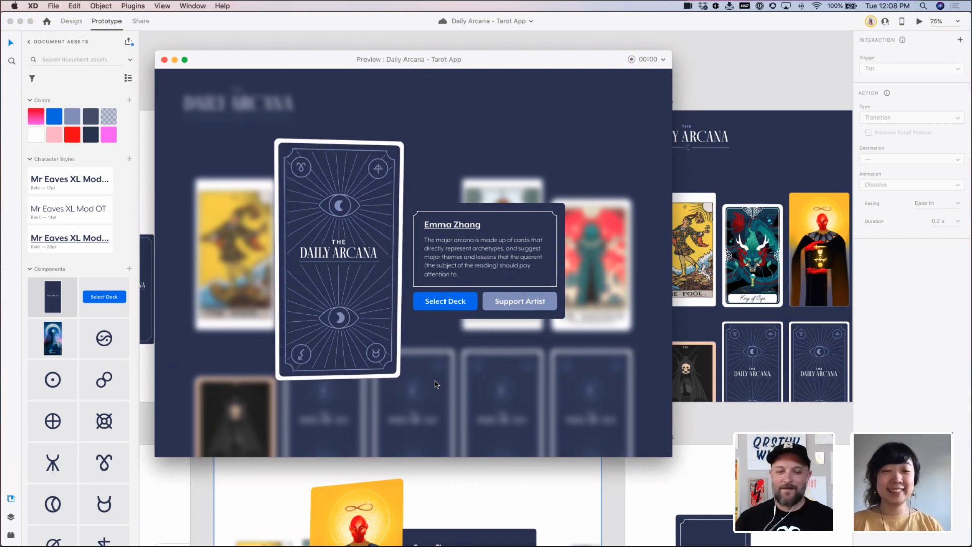
pyautogui.click(450, 303)
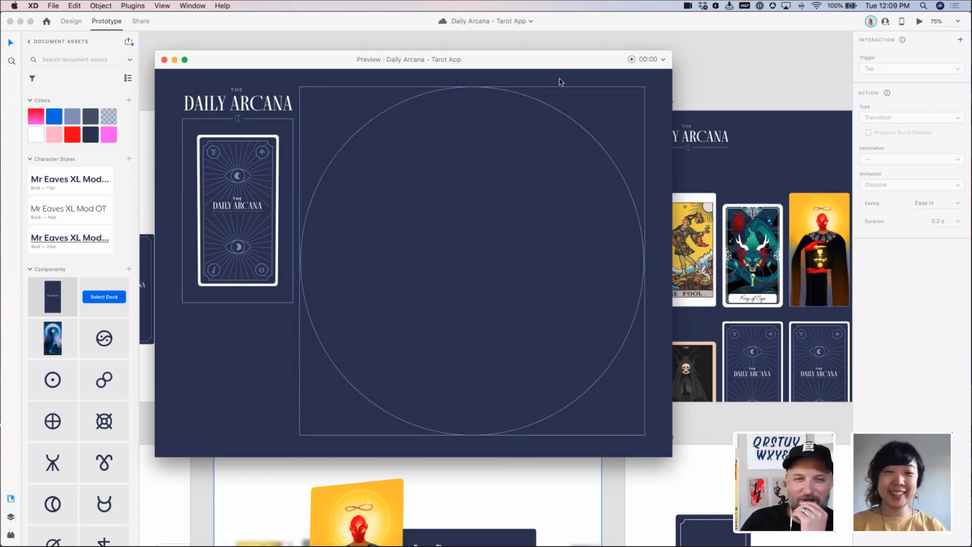
pyautogui.moveTo(543, 65); pyautogui.dragTo(540, 66)
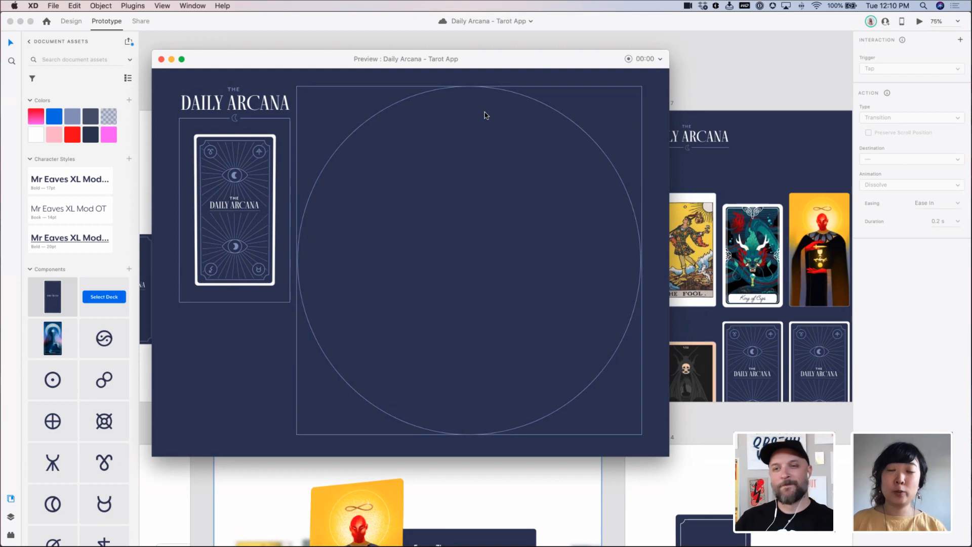
pyautogui.click(162, 59)
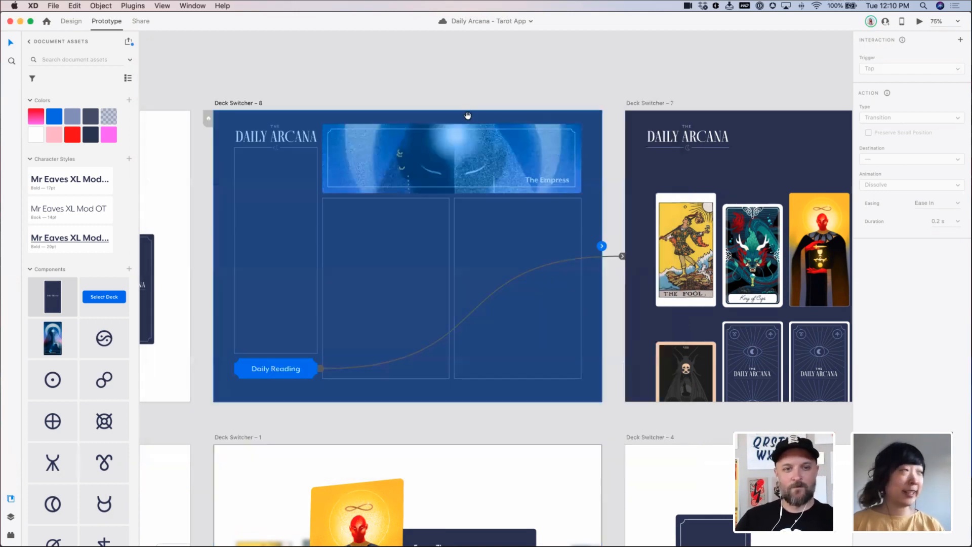
# In Design mode, duplicate the card back on the Deck Switcher – 11 artboard, placing the copy at about X 370, Y 98
pyautogui.hscroll(10, 321, 91)
pyautogui.hscroll(15, 514, 134)
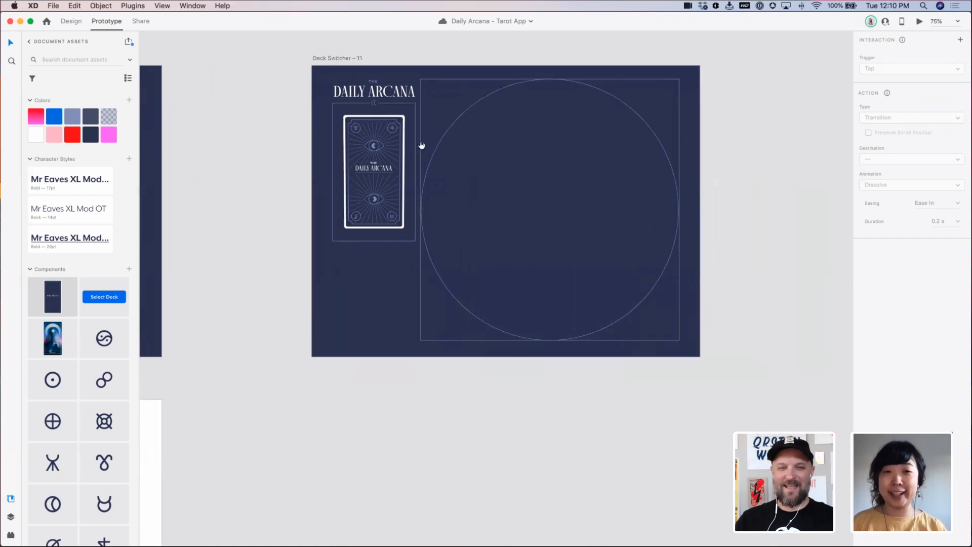
pyautogui.moveTo(422, 145); pyautogui.dragTo(418, 146)
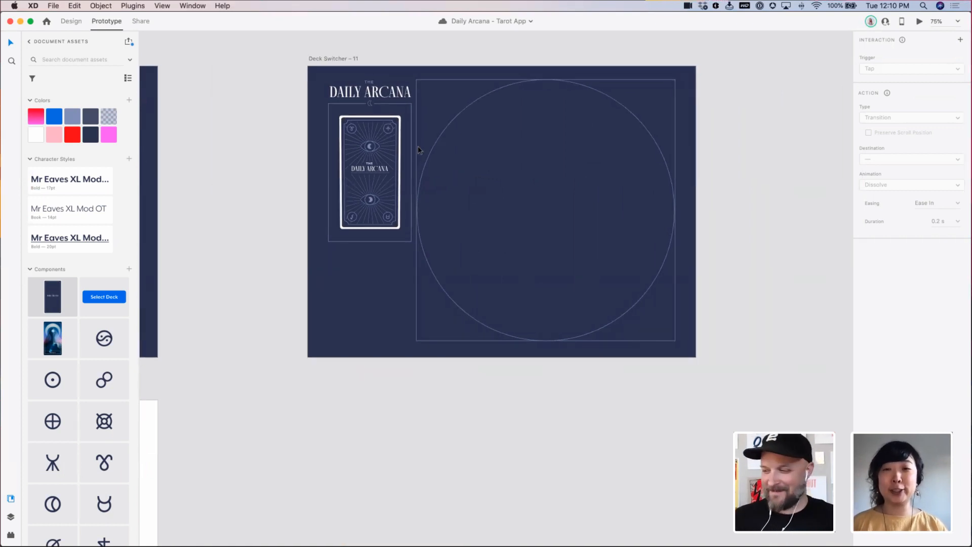
pyautogui.click(366, 166)
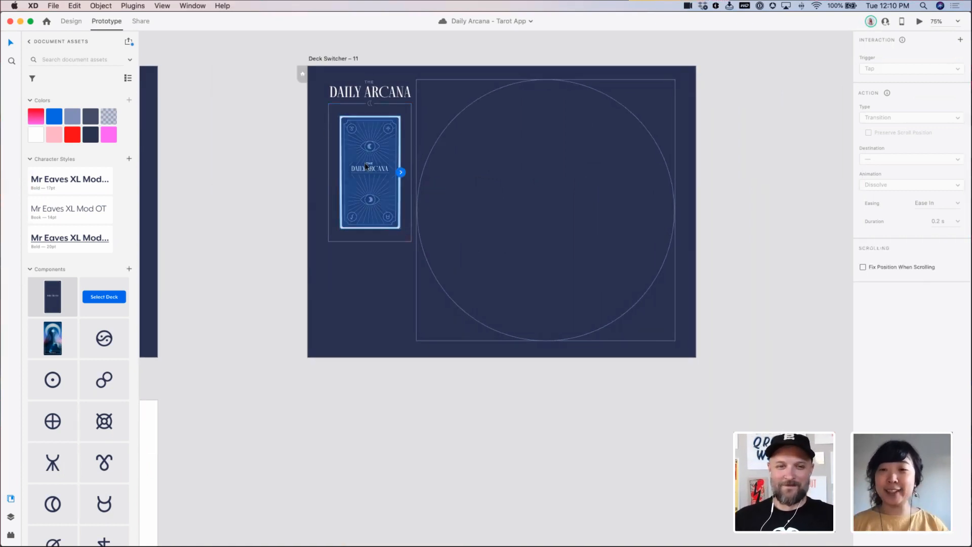
pyautogui.click(71, 21)
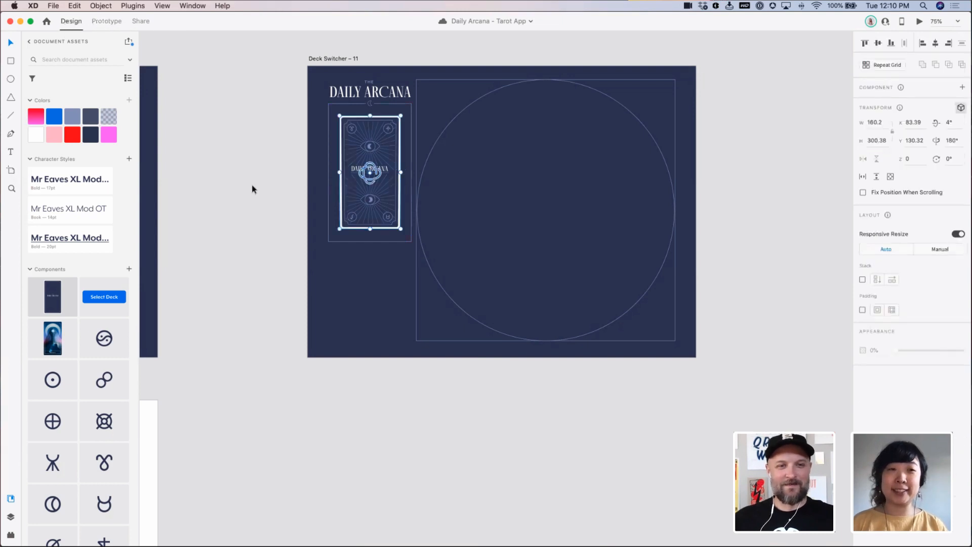
pyautogui.hscroll(5, 252, 186)
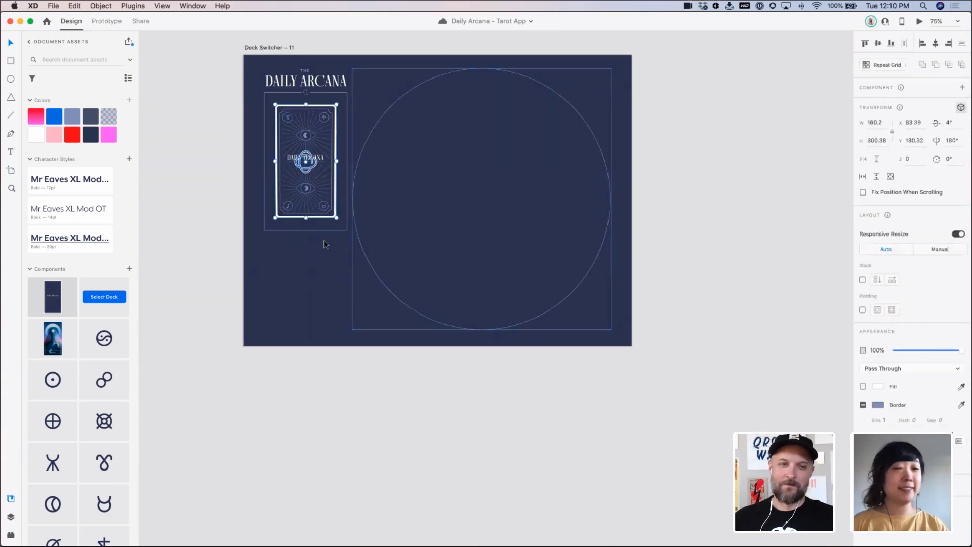
pyautogui.moveTo(318, 207); pyautogui.dragTo(427, 192)
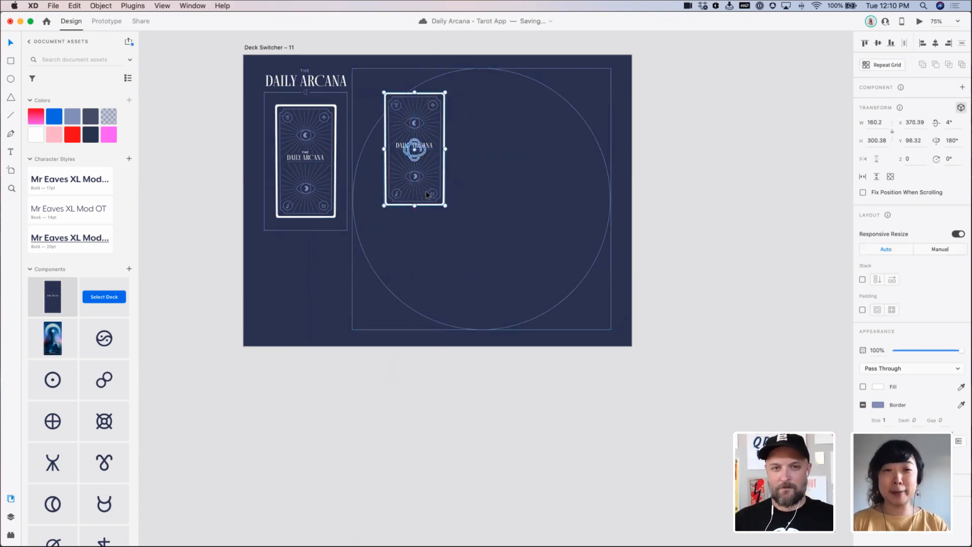
# Lock the large circle-and-frame group and set the duplicated card's Y rotation to 0°
pyautogui.click(526, 89)
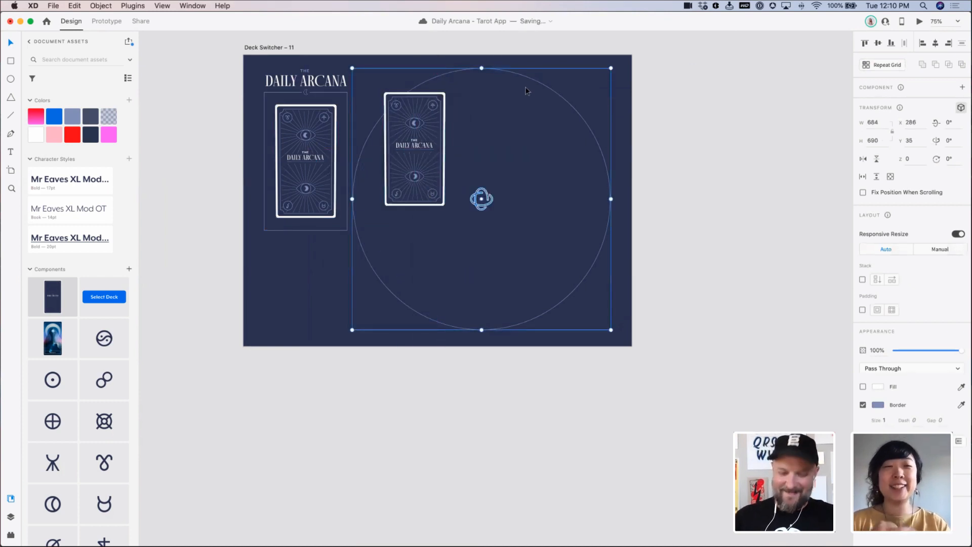
pyautogui.press('super+l')
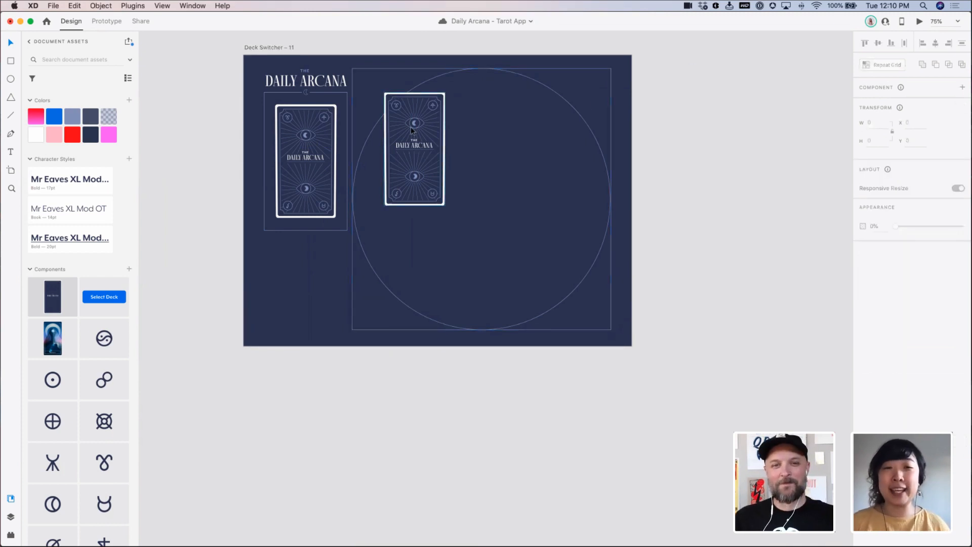
pyautogui.click(412, 127)
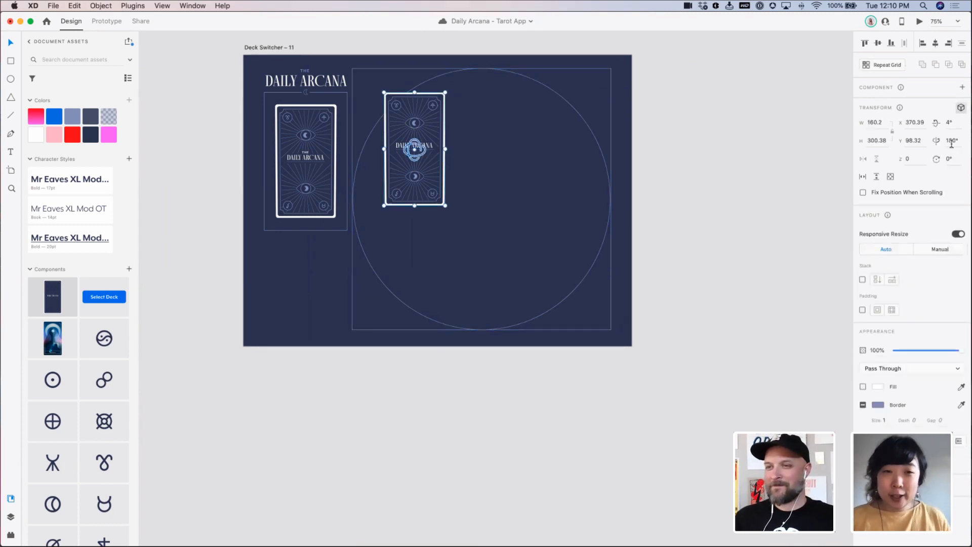
pyautogui.click(952, 140)
pyautogui.write('0')
pyautogui.press('Tab')
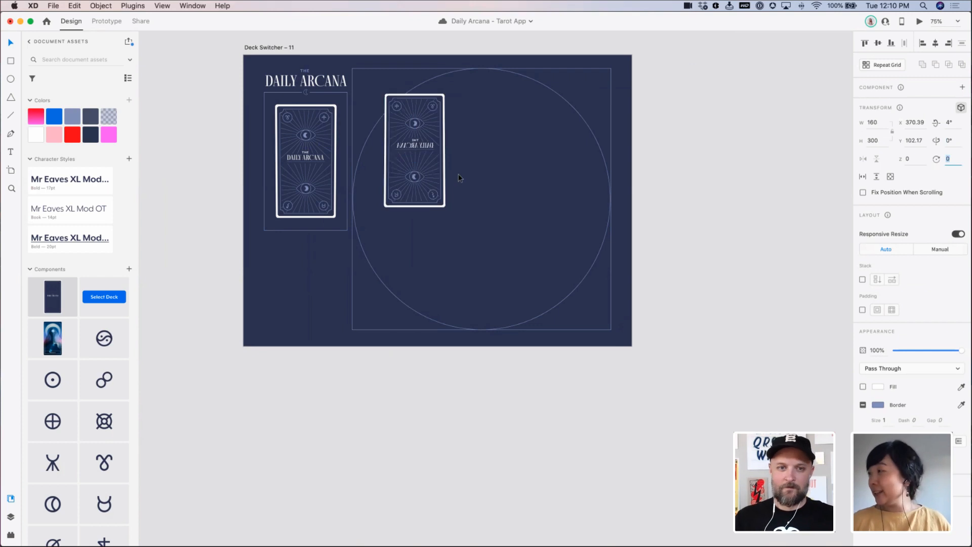
# Inside the duplicated card's group, set The Magician layer's Z depth to 0 so the artwork faces front
pyautogui.doubleClick(427, 169)
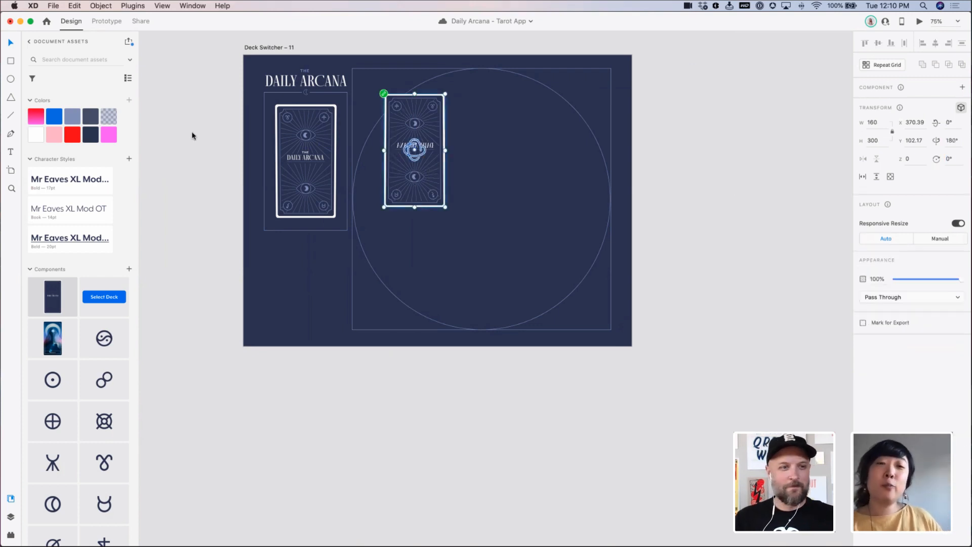
pyautogui.click(10, 517)
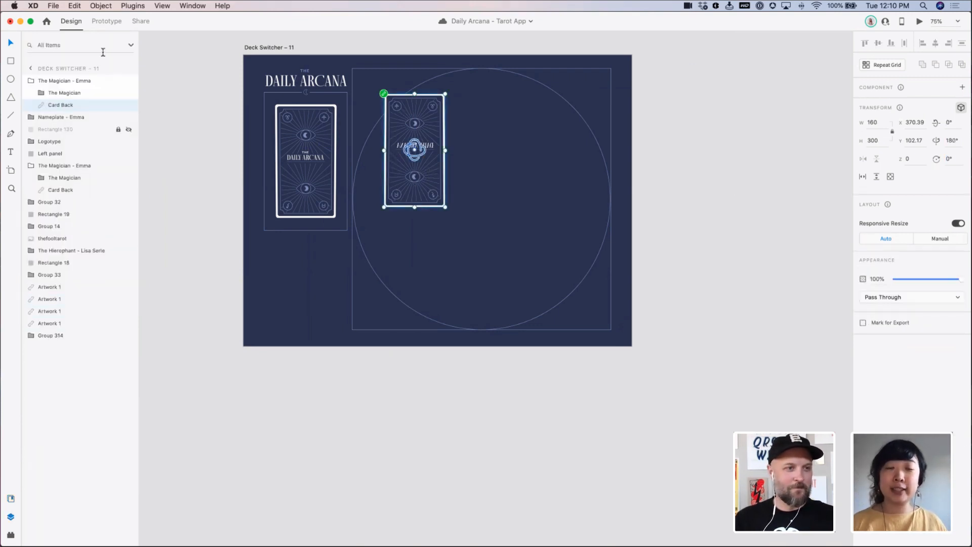
pyautogui.click(65, 94)
pyautogui.click(911, 159)
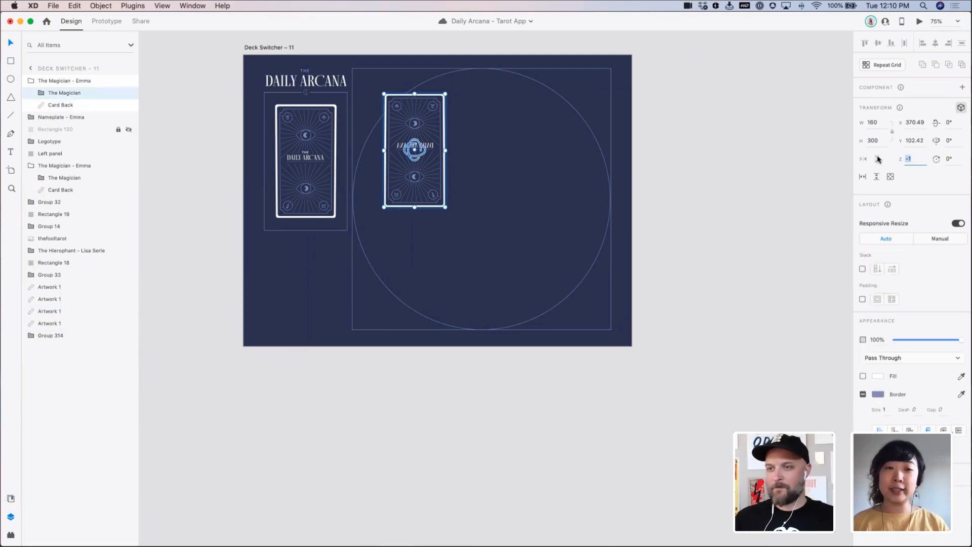
pyautogui.click(879, 159)
pyautogui.click(460, 156)
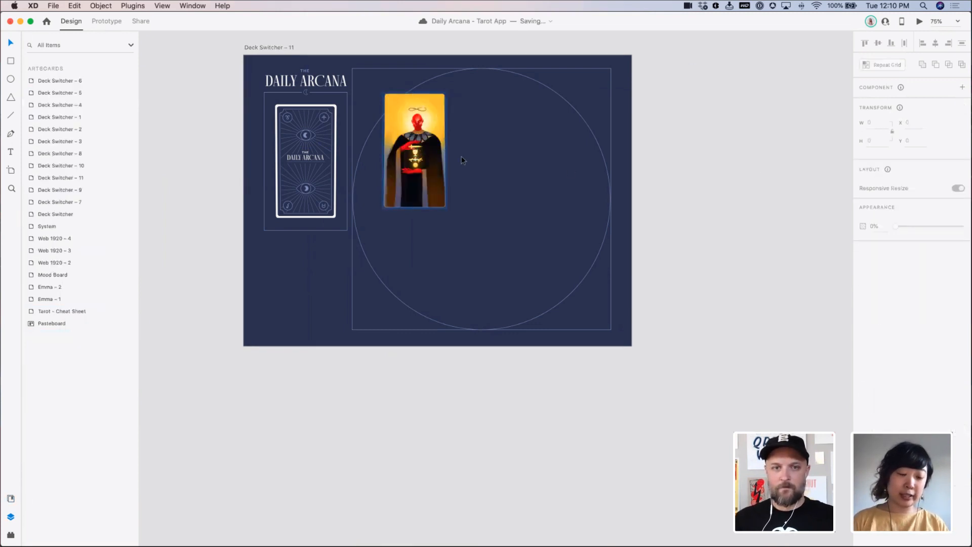
pyautogui.click(400, 160)
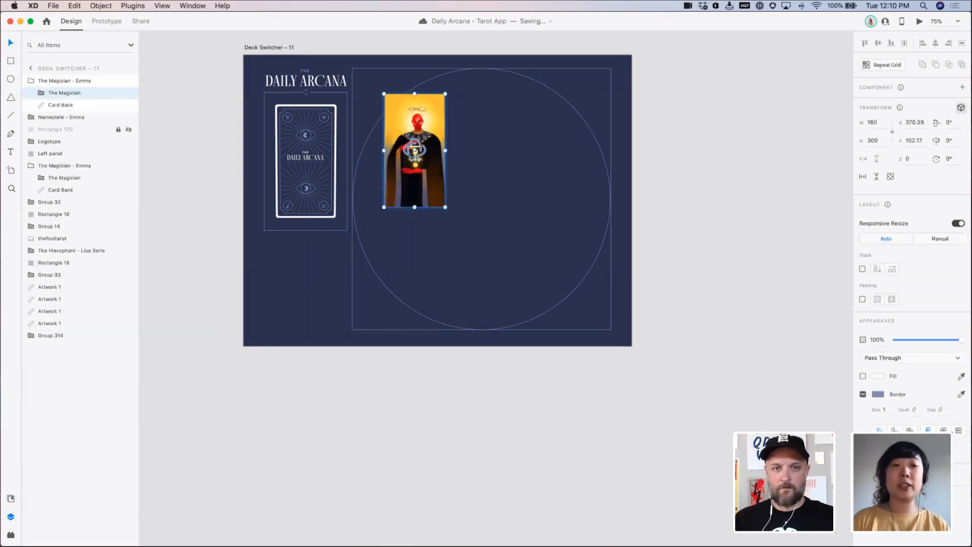
# Try duplicating the Magician card beside itself and converting it to a Repeat Grid, undoing both
pyautogui.click(472, 171)
pyautogui.moveTo(414, 157); pyautogui.dragTo(485, 181)
pyautogui.press('super+z')
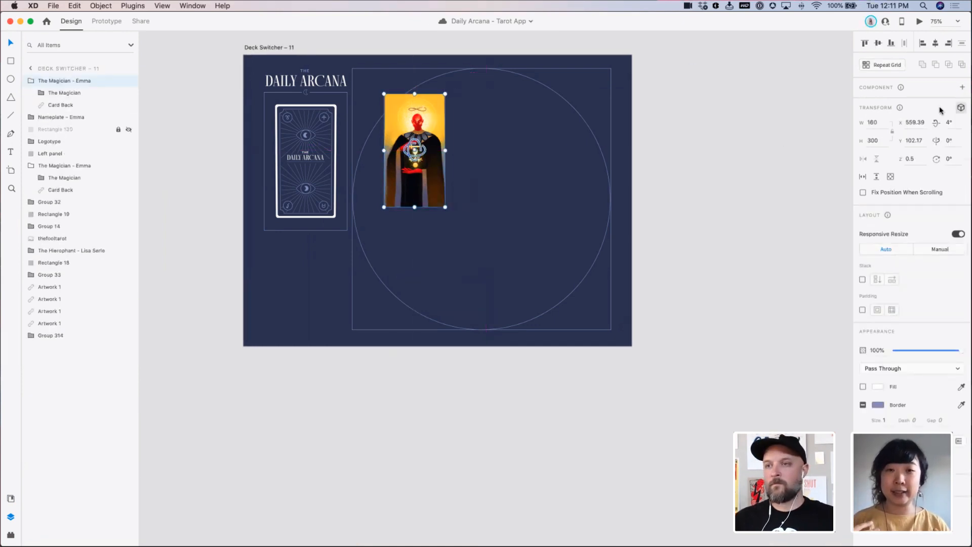
pyautogui.click(867, 68)
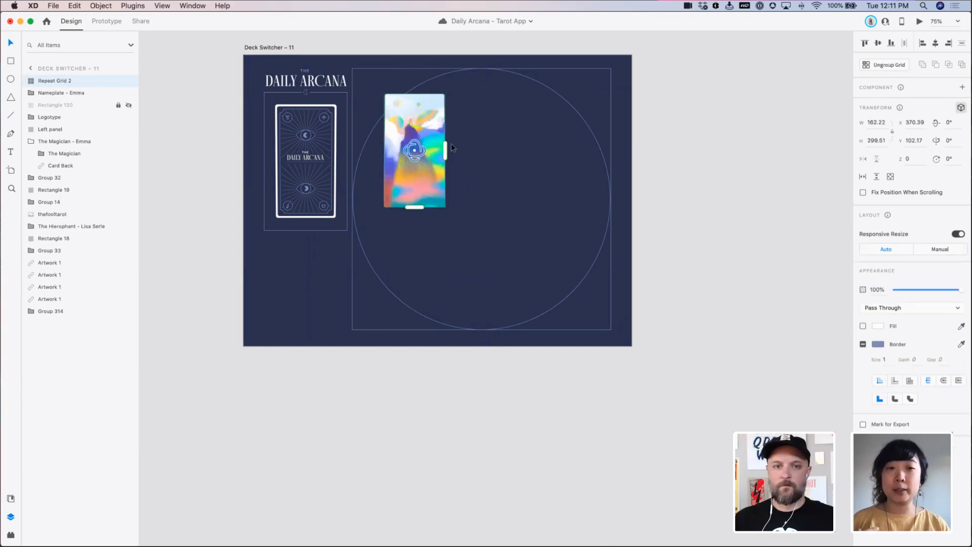
pyautogui.press('super+z')
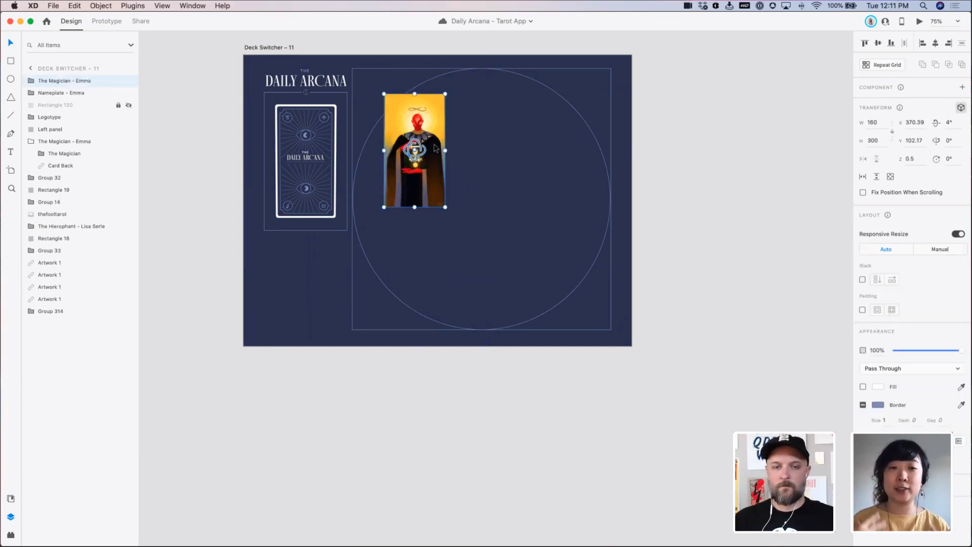
# Try building a row of four evenly spaced Magician cards by copying the card, and undo the copies
pyautogui.moveTo(434, 145); pyautogui.dragTo(645, 144)
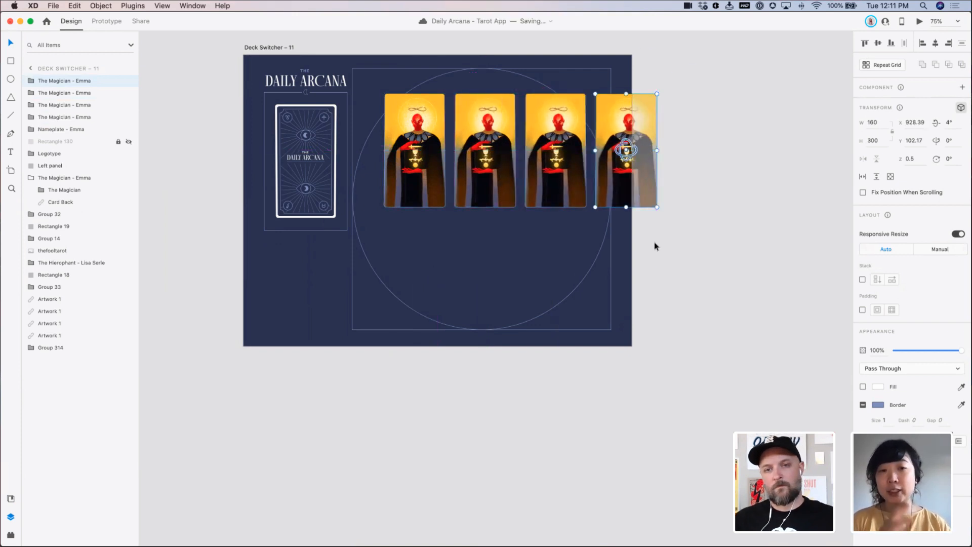
pyautogui.press('super+z')
pyautogui.press('super+z')
pyautogui.press('super+z')
pyautogui.press('super+z')
pyautogui.press('super+z')
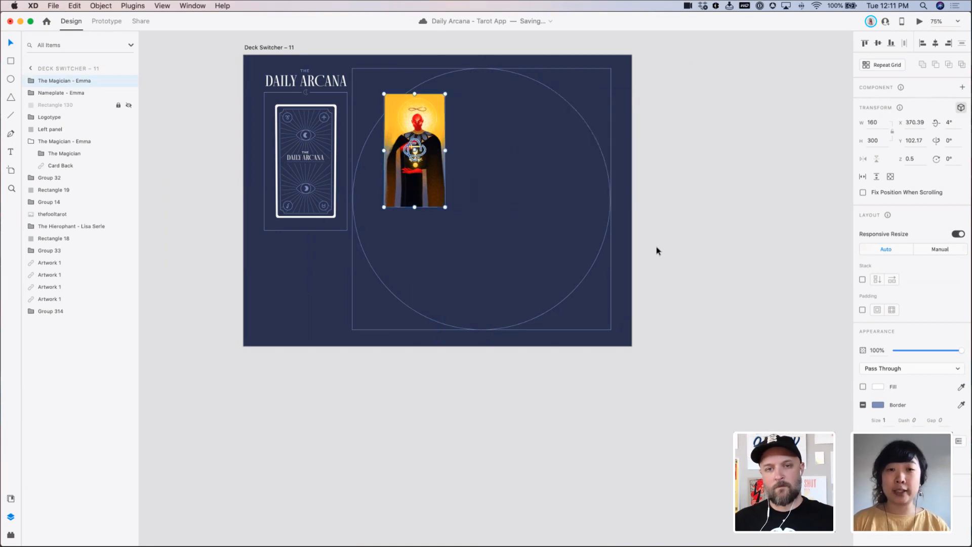
# Turn the Magician card into a Repeat Grid of five columns by three rows and ungroup it into individual cards
pyautogui.click(860, 70)
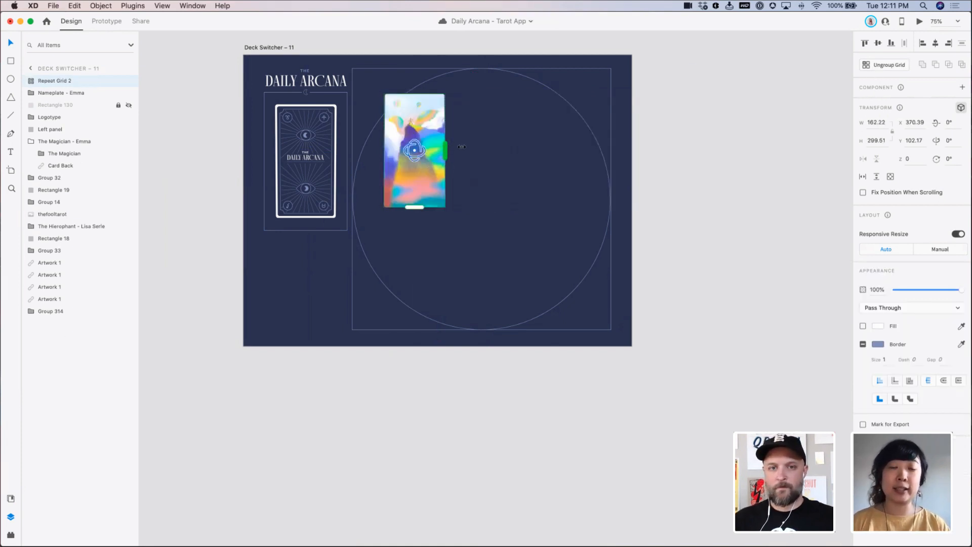
pyautogui.moveTo(446, 150); pyautogui.dragTo(658, 153)
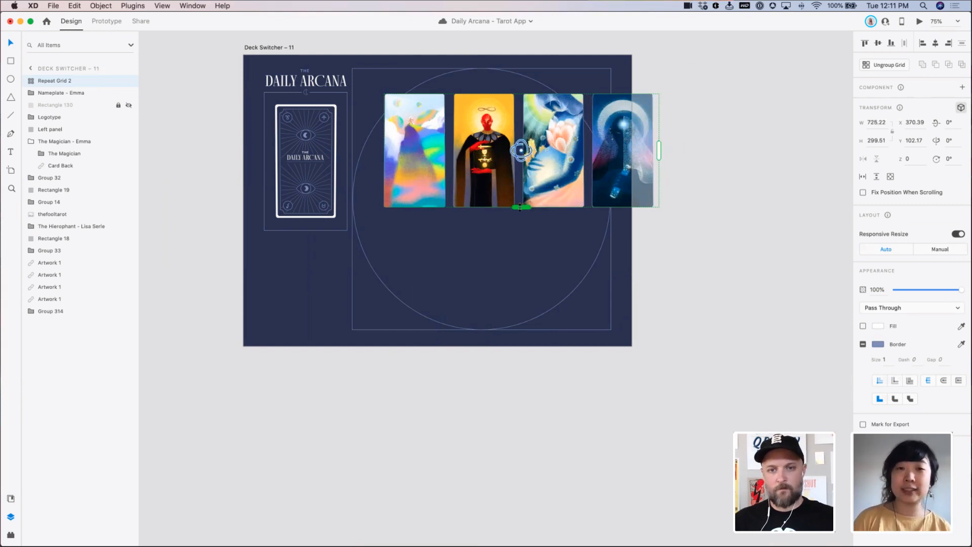
pyautogui.moveTo(521, 207); pyautogui.dragTo(522, 334)
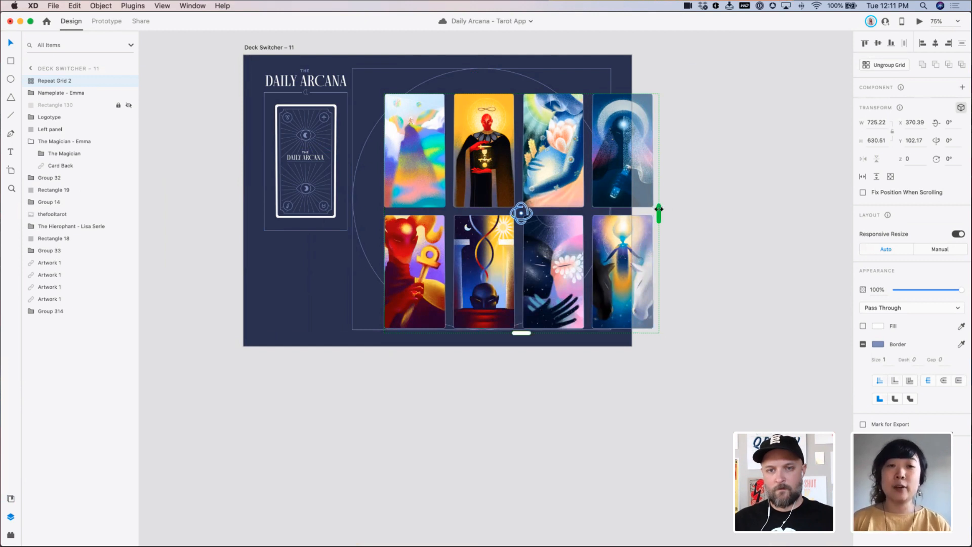
pyautogui.moveTo(659, 209); pyautogui.dragTo(724, 209)
pyautogui.moveTo(554, 332); pyautogui.dragTo(554, 457)
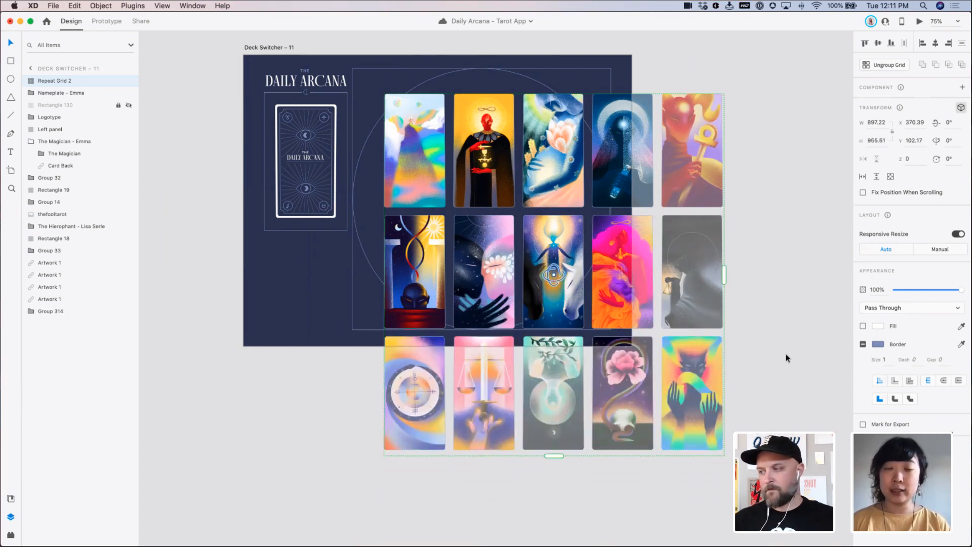
pyautogui.moveTo(747, 354); pyautogui.dragTo(675, 353)
pyautogui.press('super+shift+g')
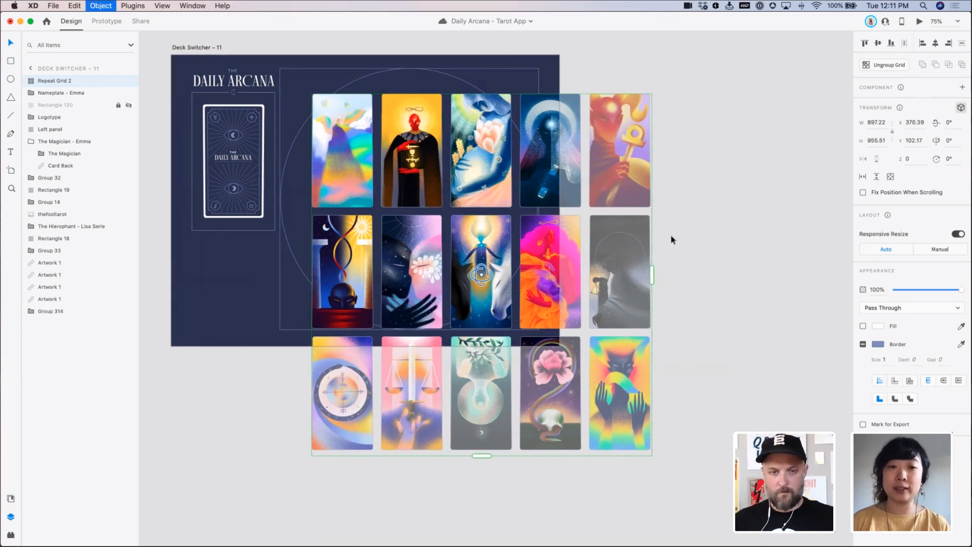
pyautogui.click(673, 202)
# Rotate the Magician card in the grid's first row to -144° around the Y axis and set its The Magician layer's Z to -1
pyautogui.click(412, 151)
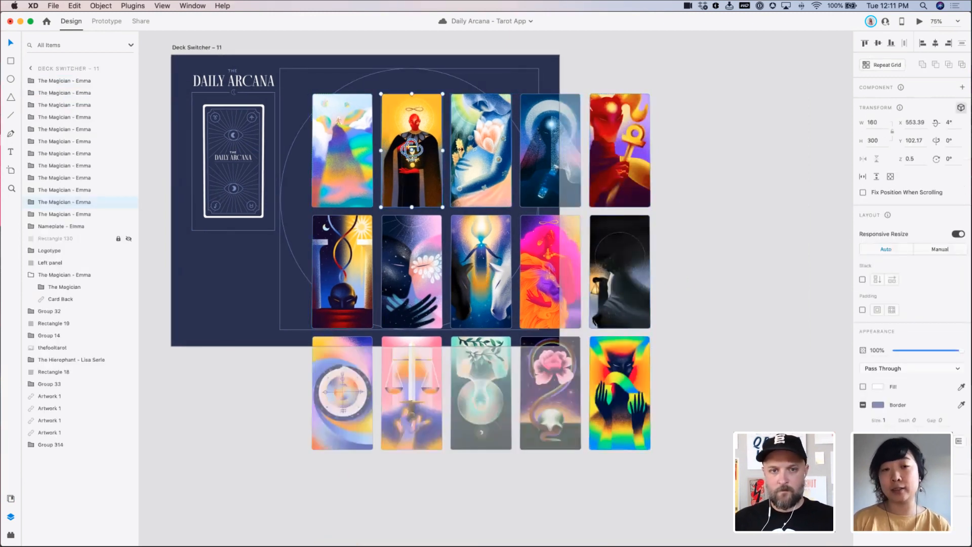
pyautogui.moveTo(412, 151); pyautogui.dragTo(372, 145)
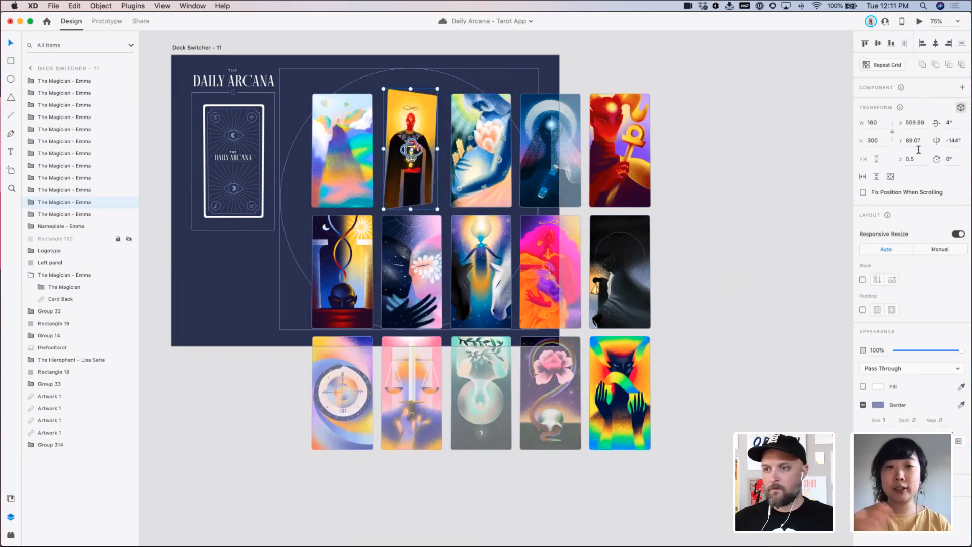
pyautogui.doubleClick(402, 120)
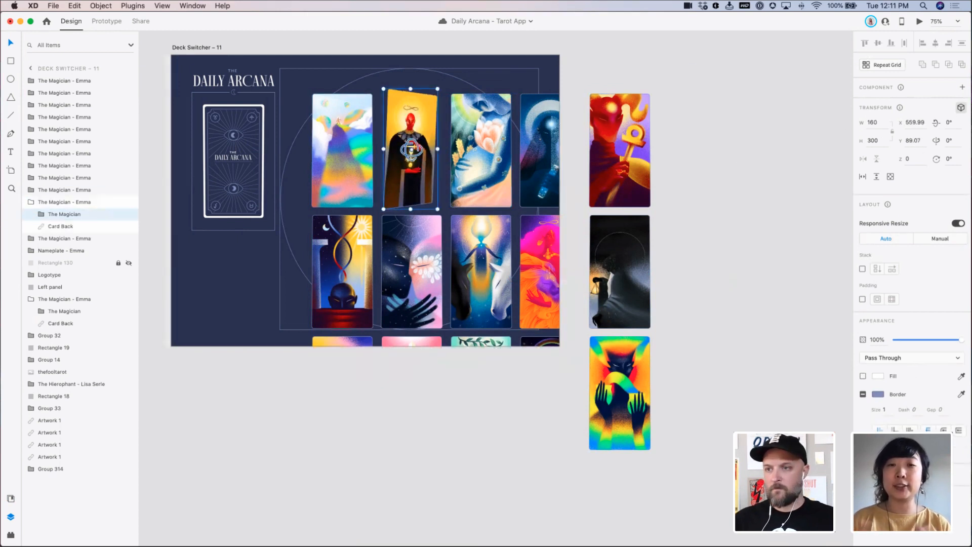
pyautogui.click(913, 160)
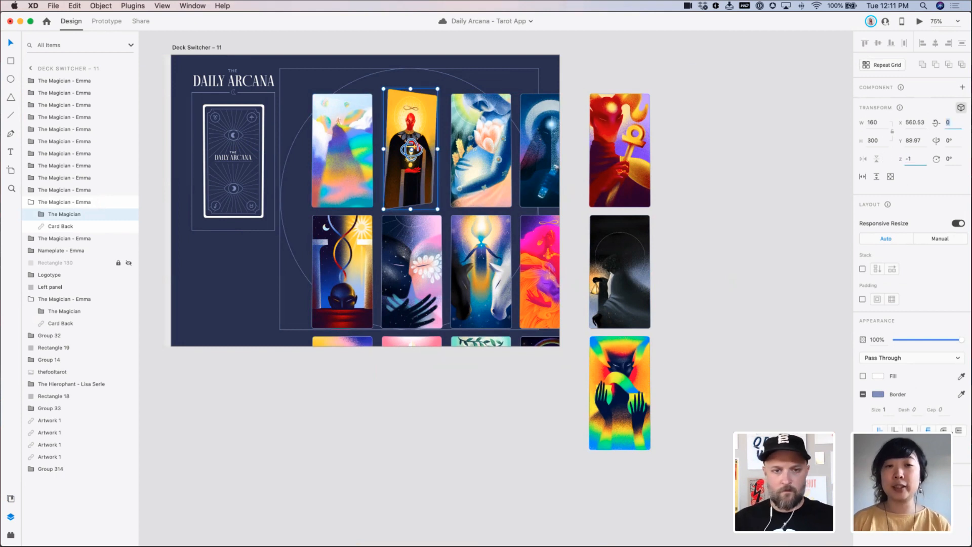
pyautogui.click(60, 228)
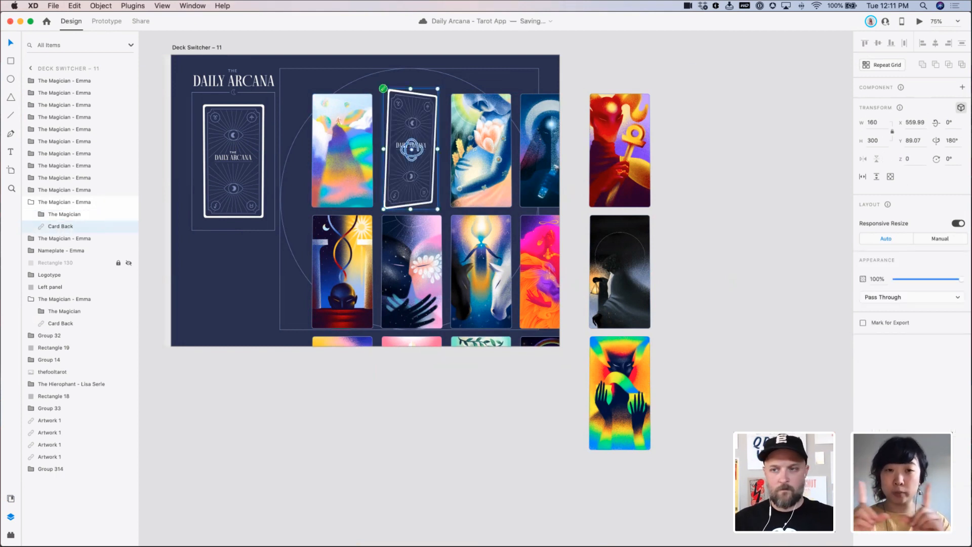
# Undo the Magician card's 3D rotation and the ungrouping, going back to the five-by-three Repeat Grid
pyautogui.press('super+shift+a')
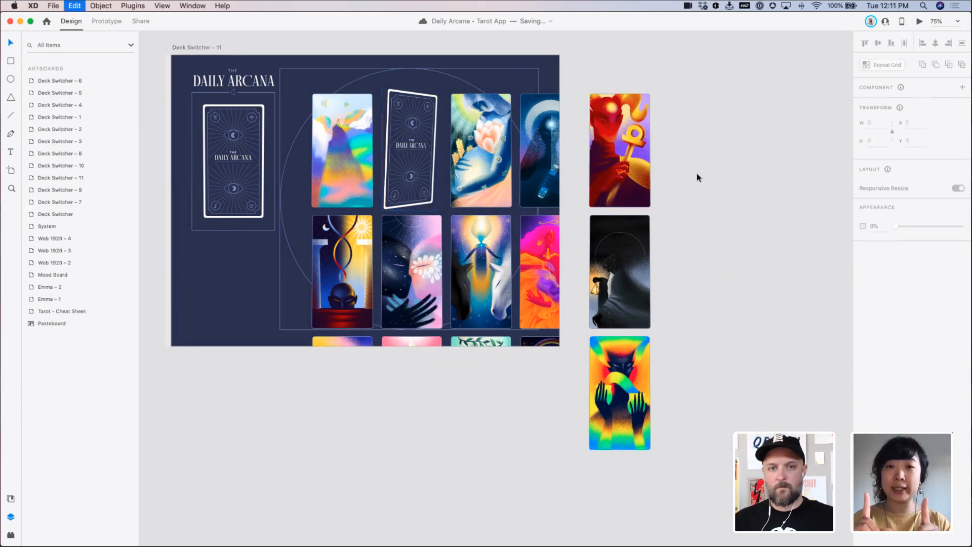
pyautogui.press('super+z')
pyautogui.press('super+z')
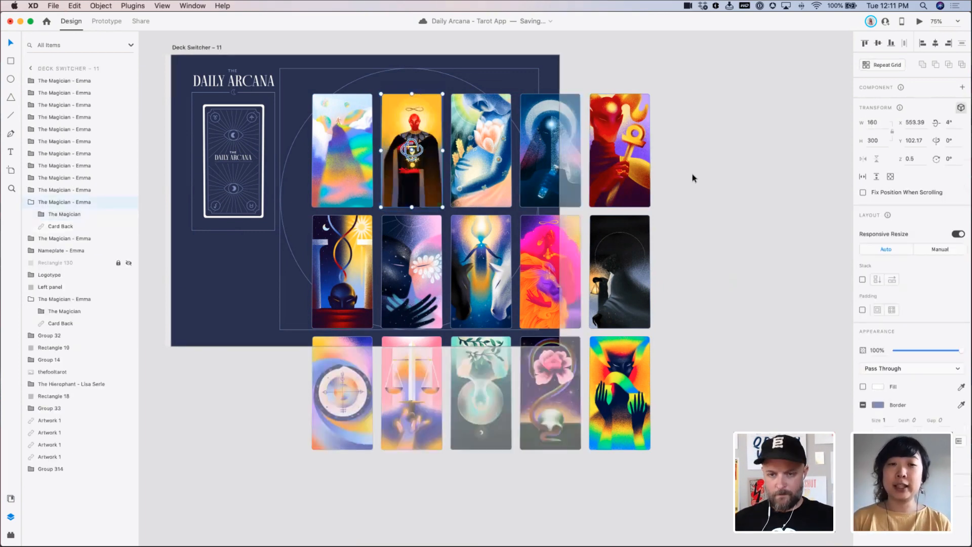
pyautogui.click(692, 175)
pyautogui.press('super+z')
pyautogui.press('super+z')
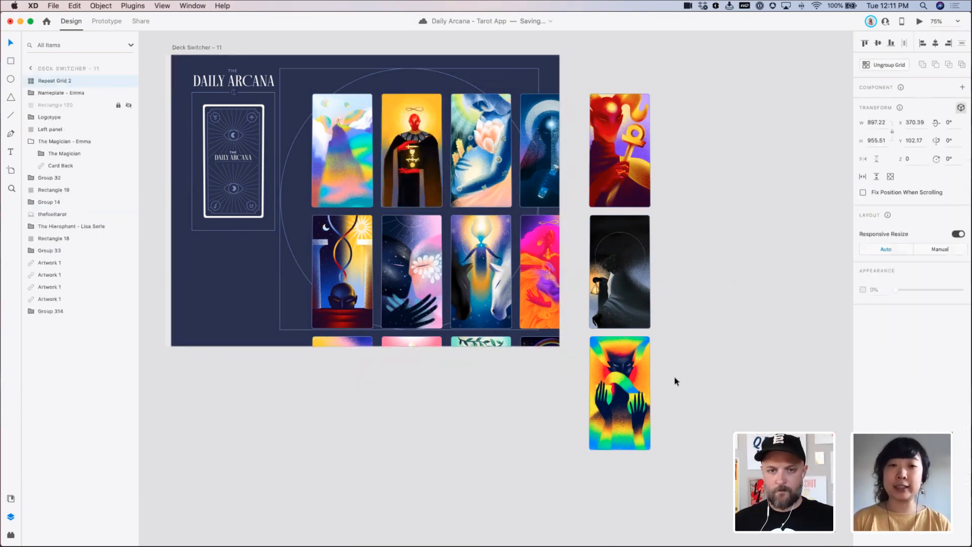
# Extend the Repeat Grid to four rows and reposition it at X 310.39, Y 54.17 on Deck Switcher – 11
pyautogui.moveTo(482, 334); pyautogui.dragTo(504, 527)
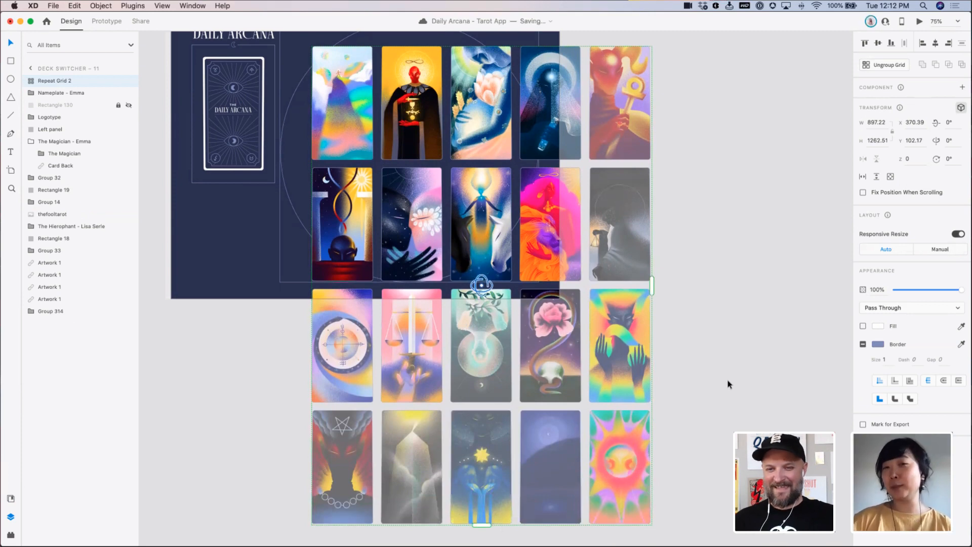
pyautogui.press('super+minus')
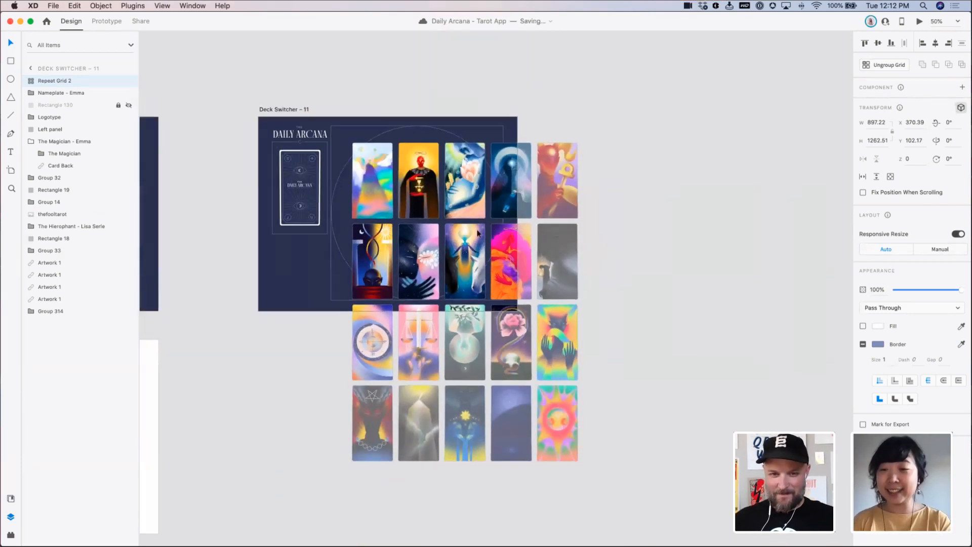
pyautogui.moveTo(491, 241); pyautogui.dragTo(432, 231)
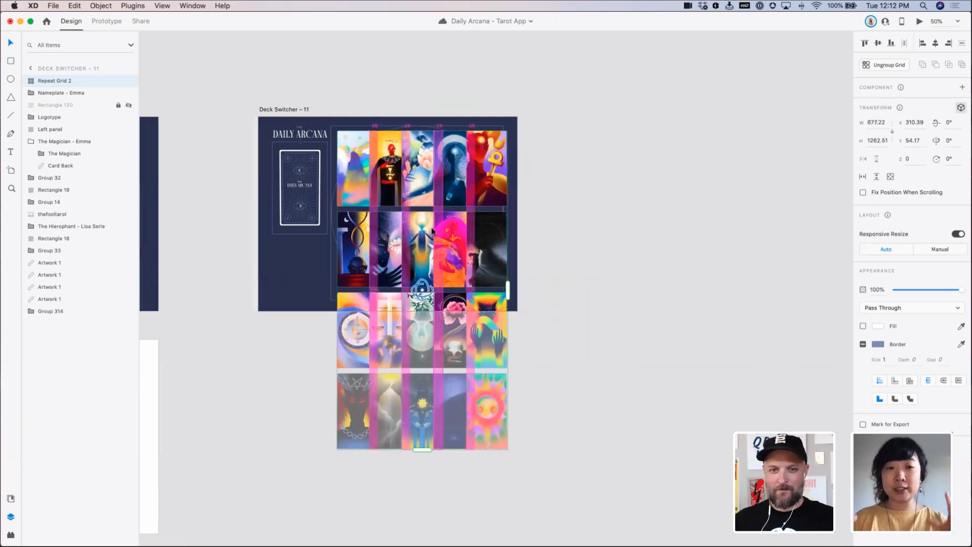
# Widen the column gaps of the Repeat Grid until the cards no longer overlap and the grid is 881.22 wide
pyautogui.click(603, 249)
pyautogui.moveTo(449, 139); pyautogui.dragTo(591, 280)
pyautogui.moveTo(651, 295); pyautogui.dragTo(690, 271)
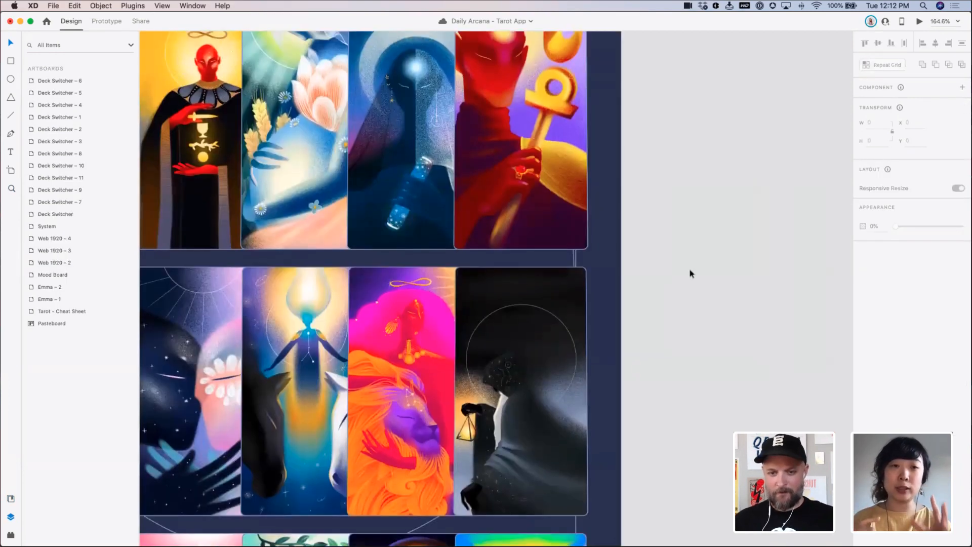
pyautogui.press('super+1')
pyautogui.press('super+minus')
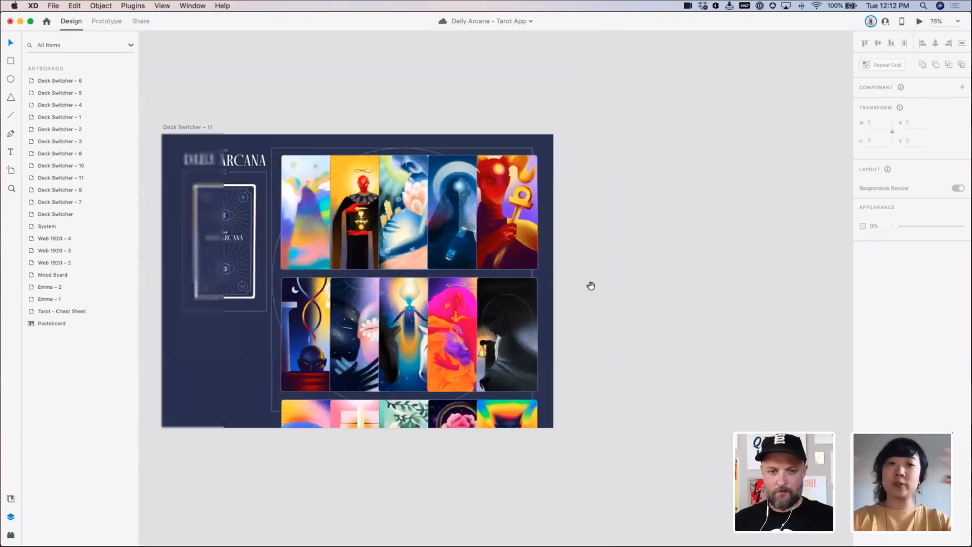
pyautogui.moveTo(588, 284); pyautogui.dragTo(623, 269)
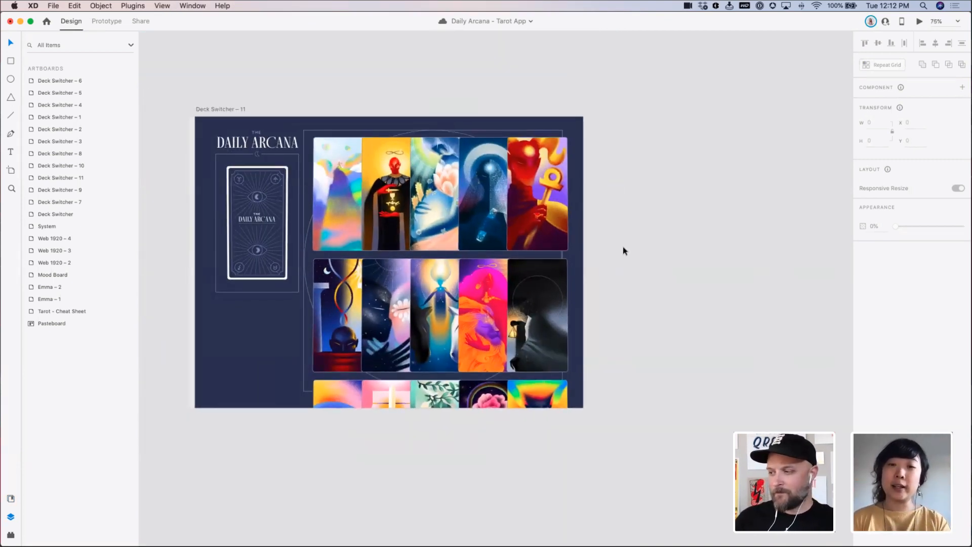
pyautogui.click(567, 226)
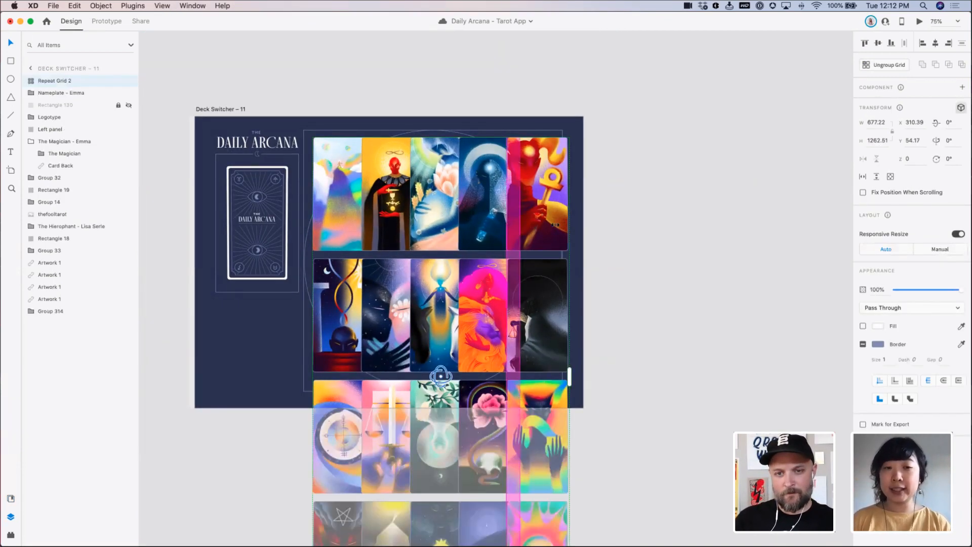
pyautogui.moveTo(555, 225); pyautogui.dragTo(584, 230)
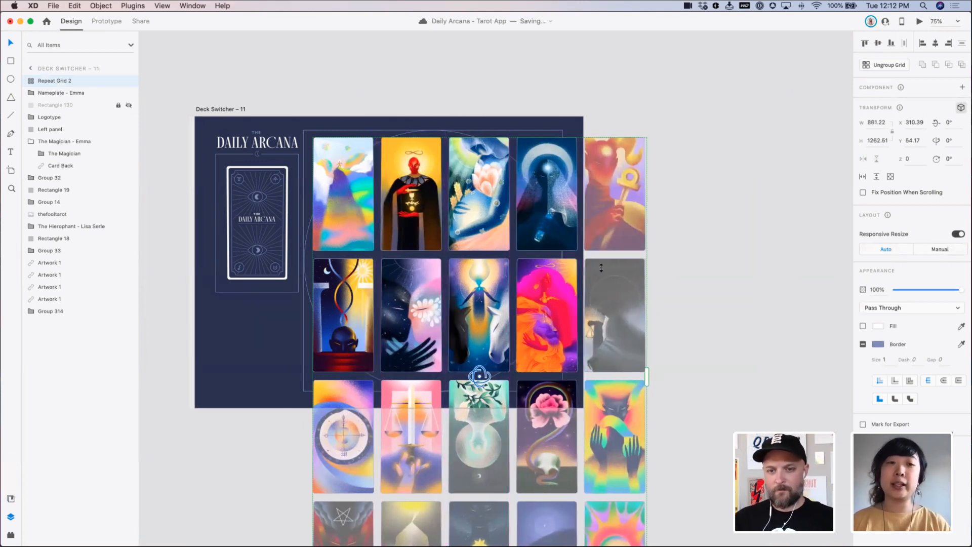
pyautogui.click(708, 315)
# Bring up the Tarot – Cheat Sheet artboard at 100% zoom, showing its first card meanings
pyautogui.press('super+minus')
pyautogui.press('super+minus')
pyautogui.moveTo(643, 303); pyautogui.dragTo(971, 374)
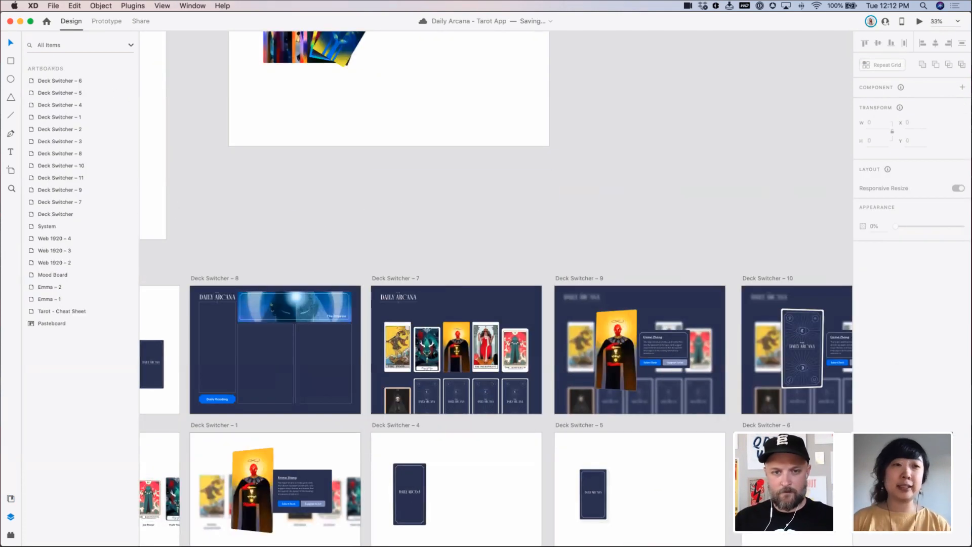
pyautogui.hscroll(-17, 681, 248)
pyautogui.scroll(3, 681, 248)
pyautogui.press('super+plus')
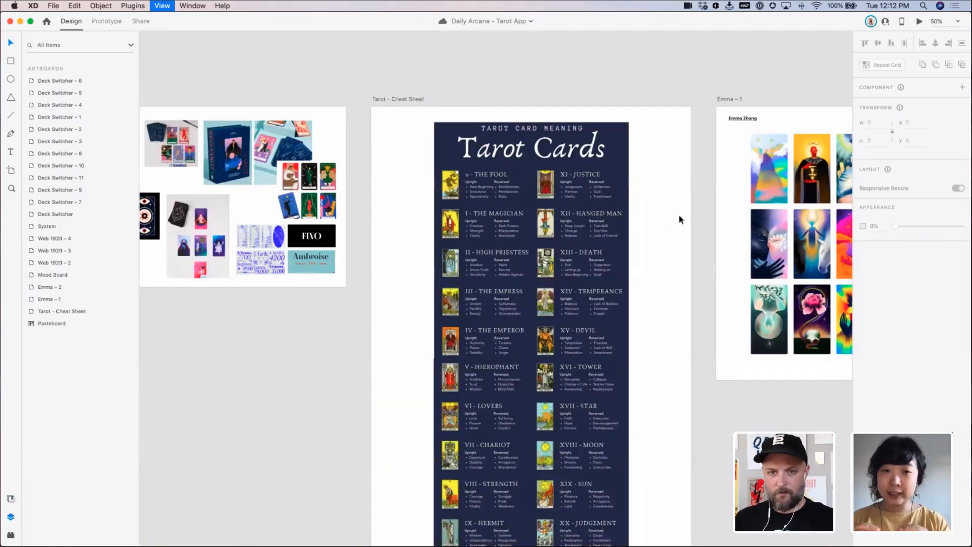
pyautogui.press('super+plus')
pyautogui.scroll(3, 543, 356)
pyautogui.hscroll(3, 542, 356)
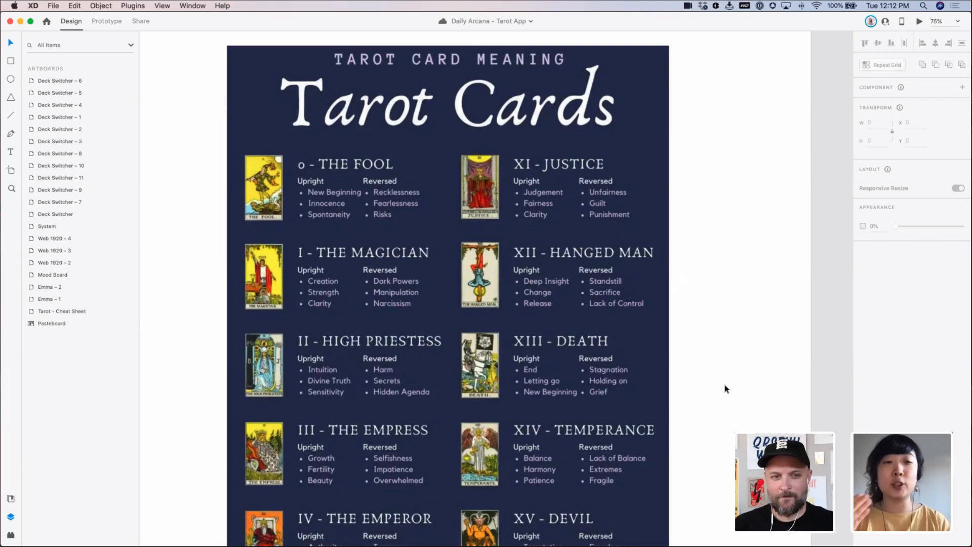
pyautogui.press('super+1')
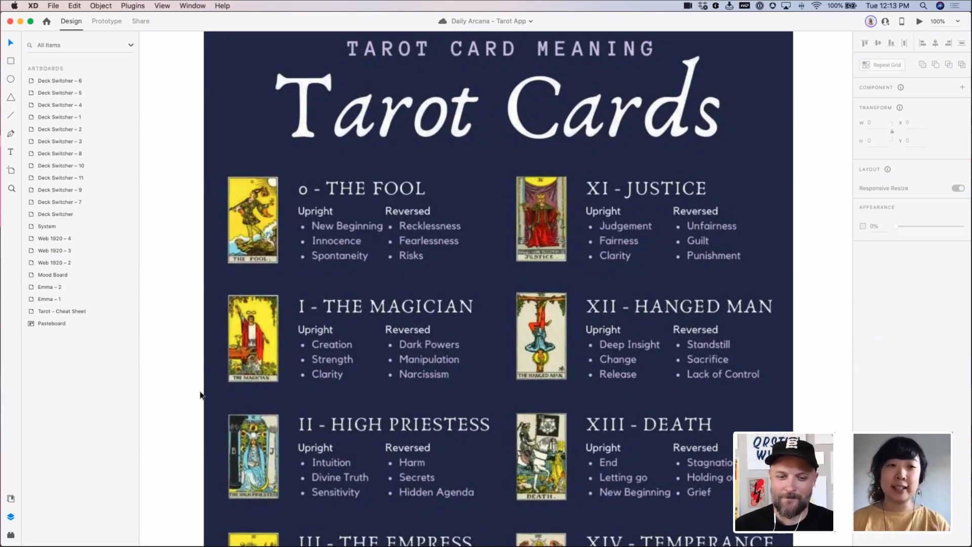
# Examine the upright and reversed meanings on the tarot cheat sheet down to XXI – World, and return to its heading
pyautogui.scroll(-10, 274, 464)
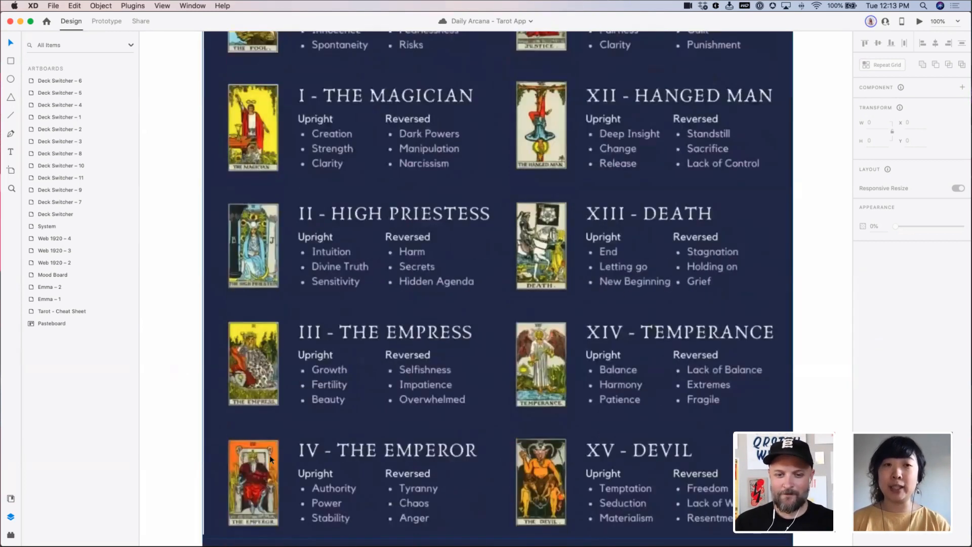
pyautogui.scroll(-2, 354, 460)
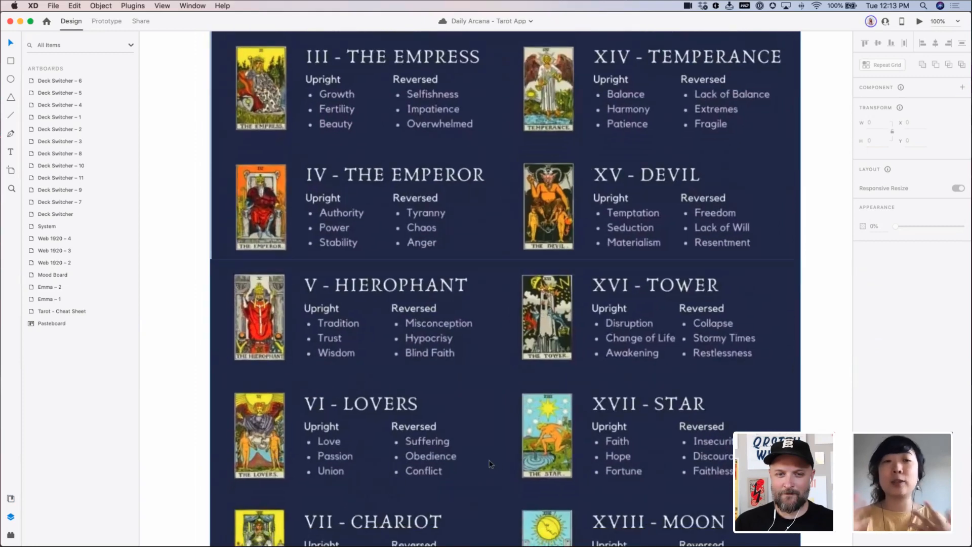
pyautogui.hscroll(1, 487, 461)
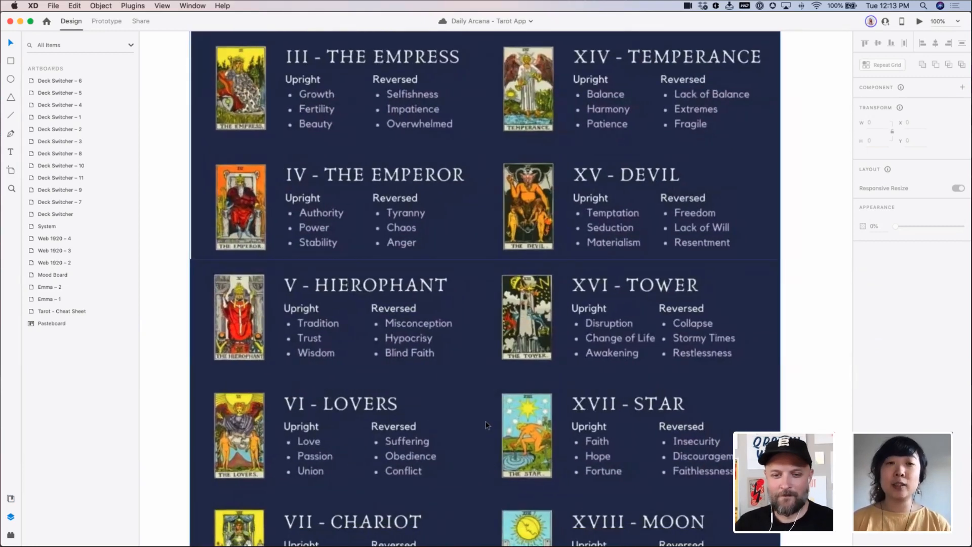
pyautogui.scroll(-4, 486, 425)
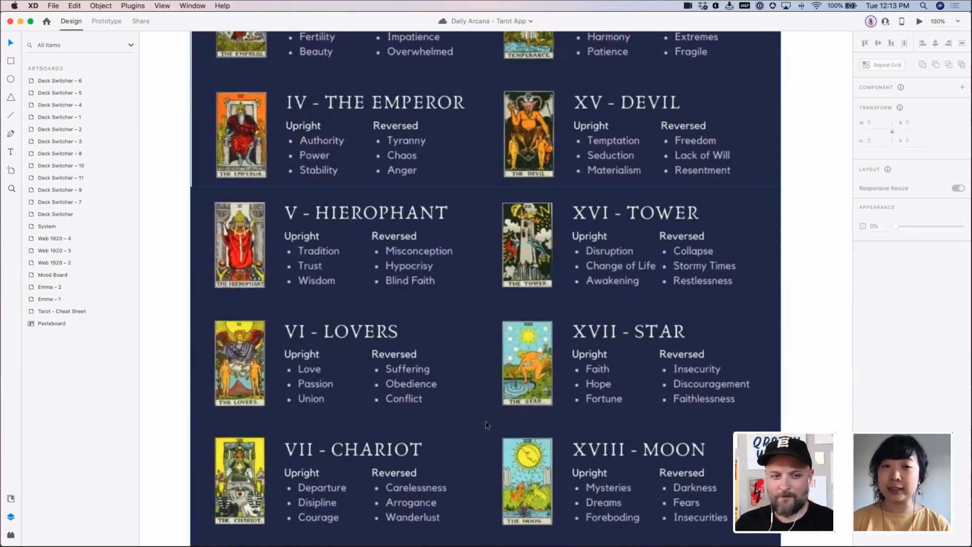
pyautogui.scroll(-3, 486, 424)
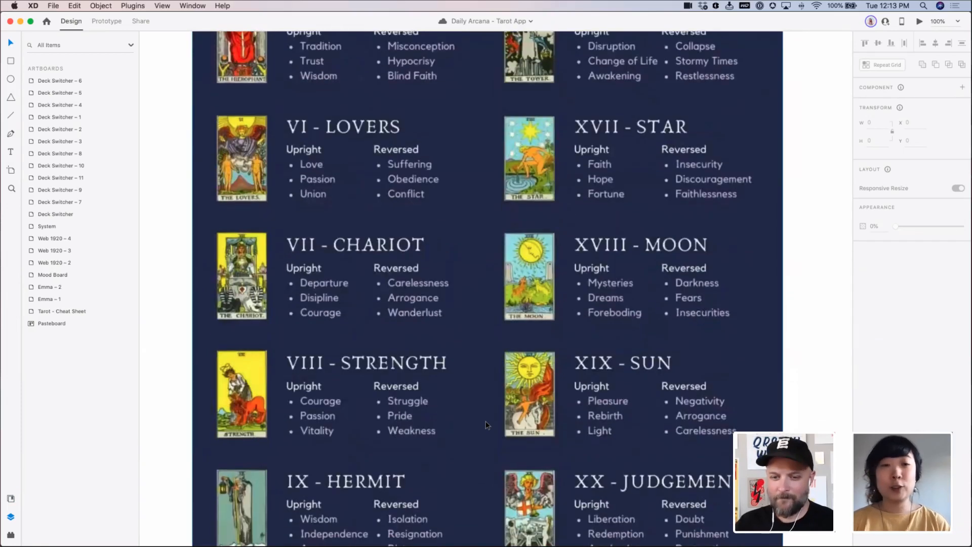
pyautogui.scroll(-4, 486, 425)
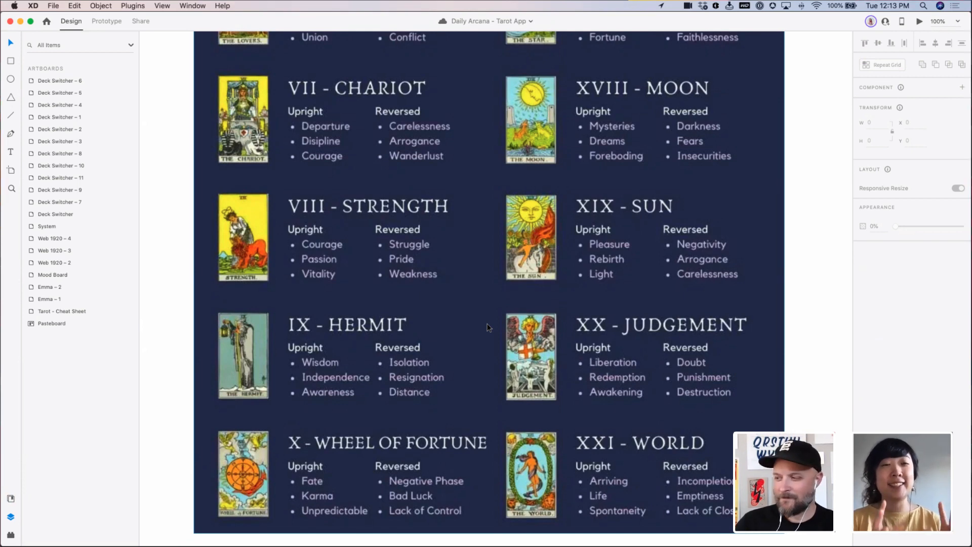
pyautogui.scroll(2, 489, 327)
pyautogui.scroll(10, 488, 327)
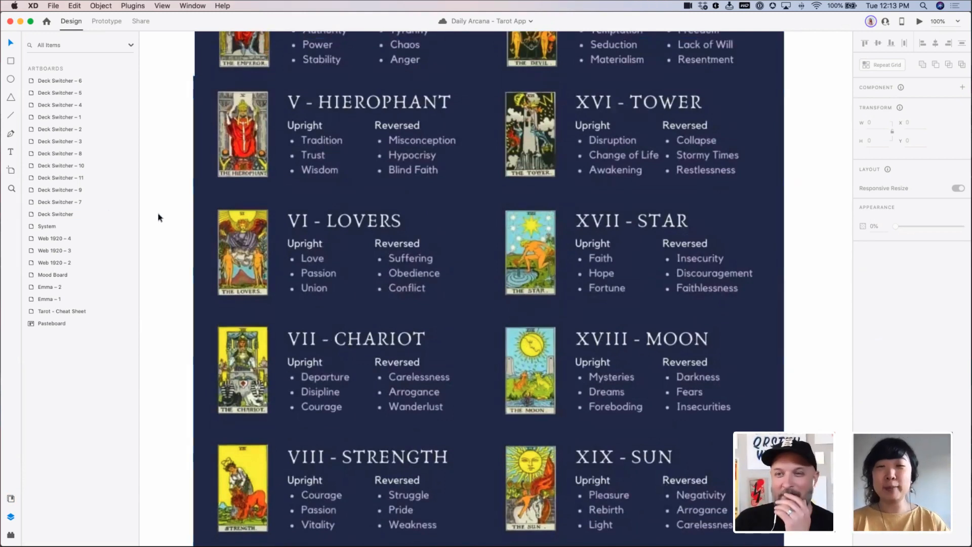
pyautogui.scroll(5, 290, 205)
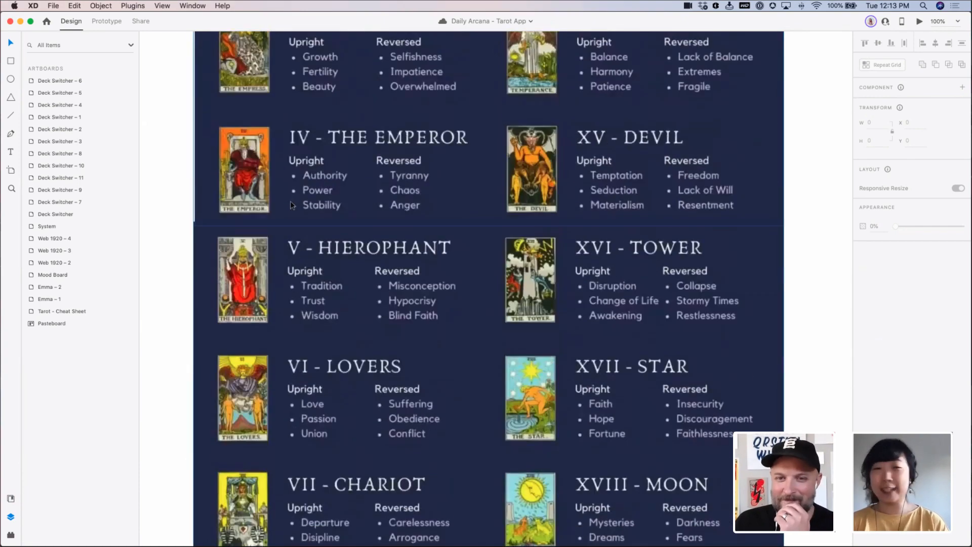
pyautogui.scroll(6, 290, 201)
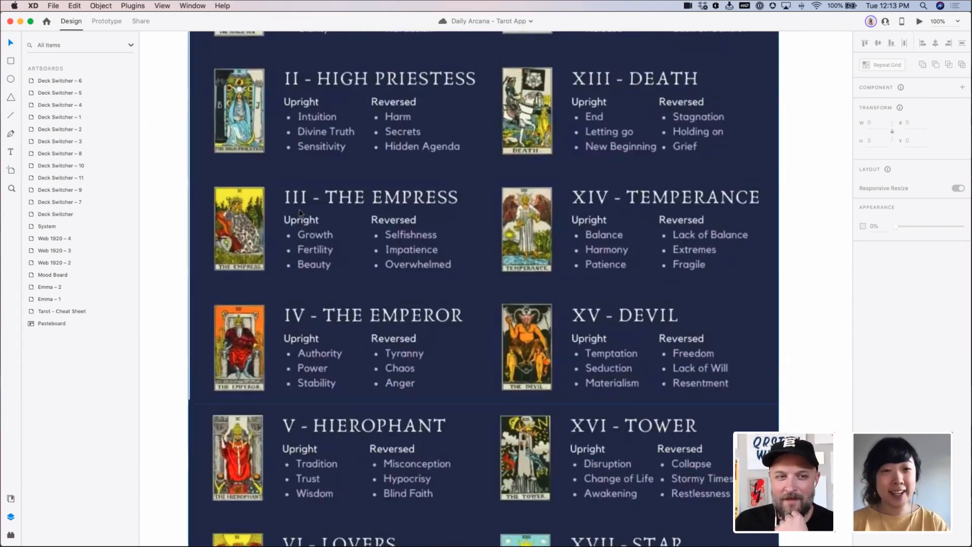
pyautogui.scroll(5, 300, 213)
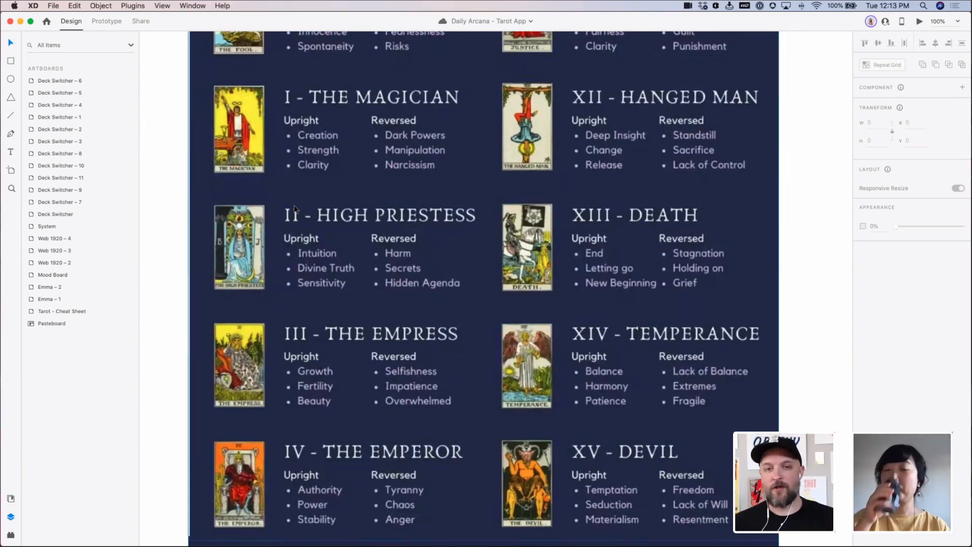
pyautogui.scroll(8, 368, 233)
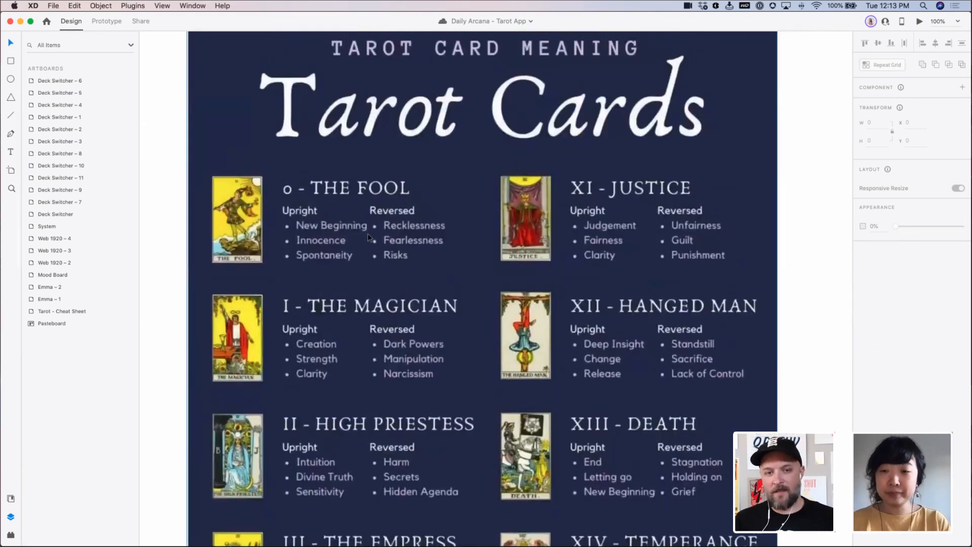
pyautogui.scroll(-1, 365, 233)
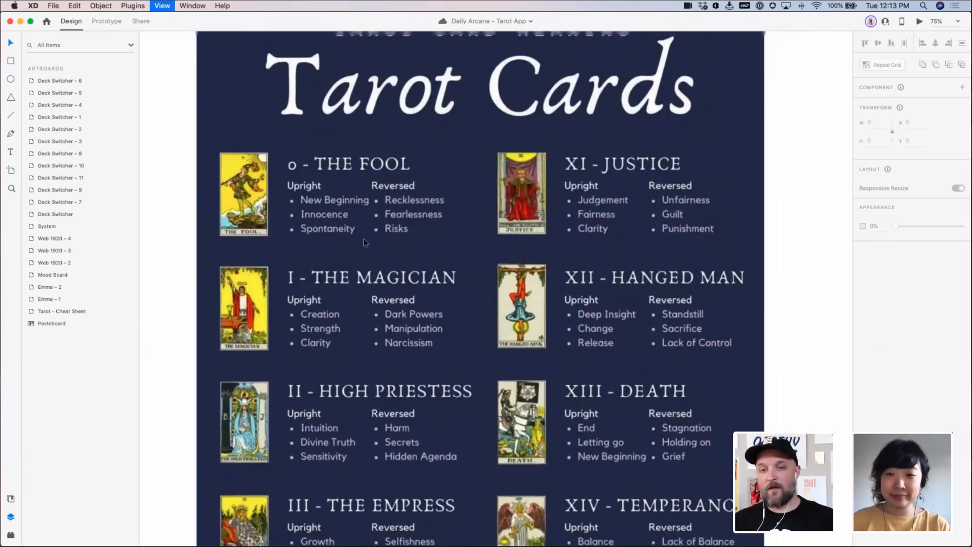
# Return to the Deck Switcher – 11 artboard and frame its card grid at 75% zoom
pyautogui.scroll(-3, 363, 238)
pyautogui.hscroll(5, 423, 253)
pyautogui.scroll(-3, 531, 258)
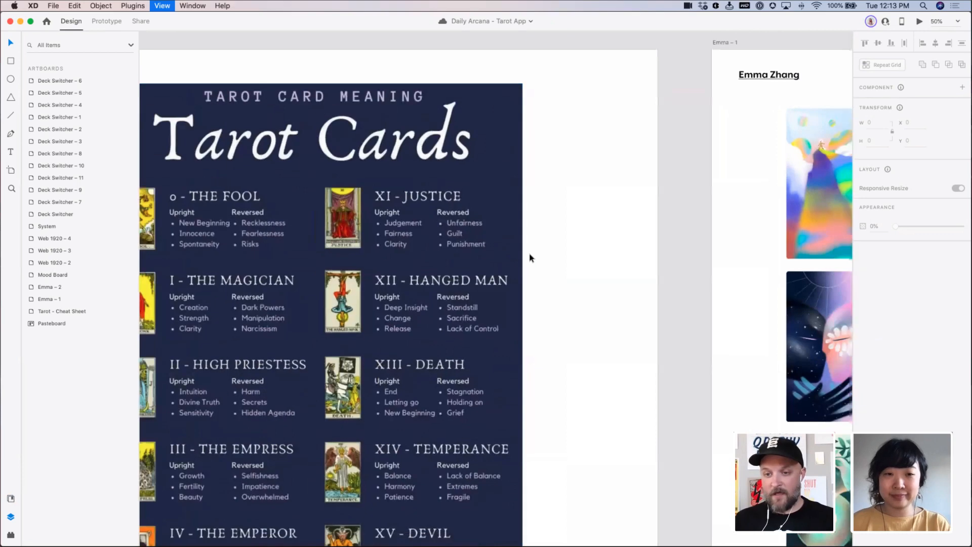
pyautogui.hscroll(7, 522, 264)
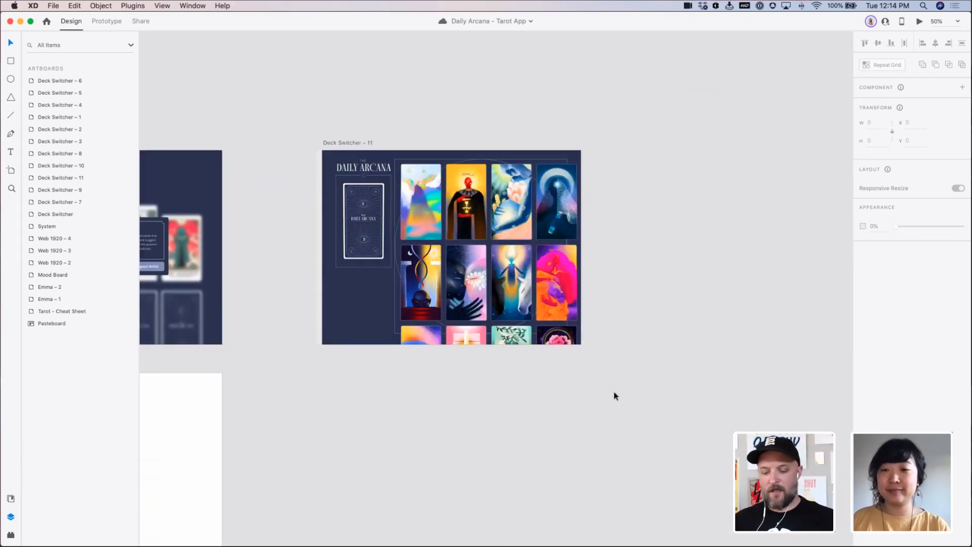
pyautogui.scroll(2, 628, 383)
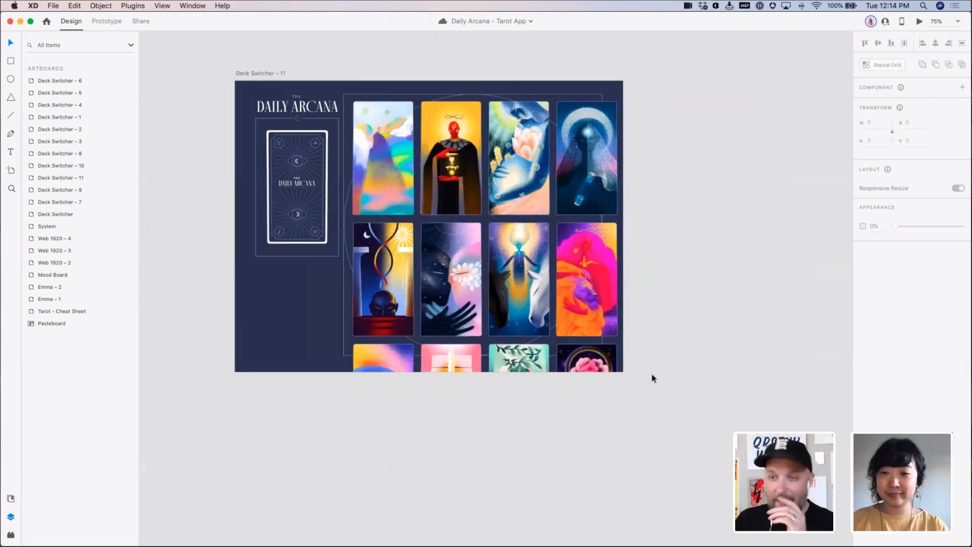
pyautogui.scroll(1, 652, 374)
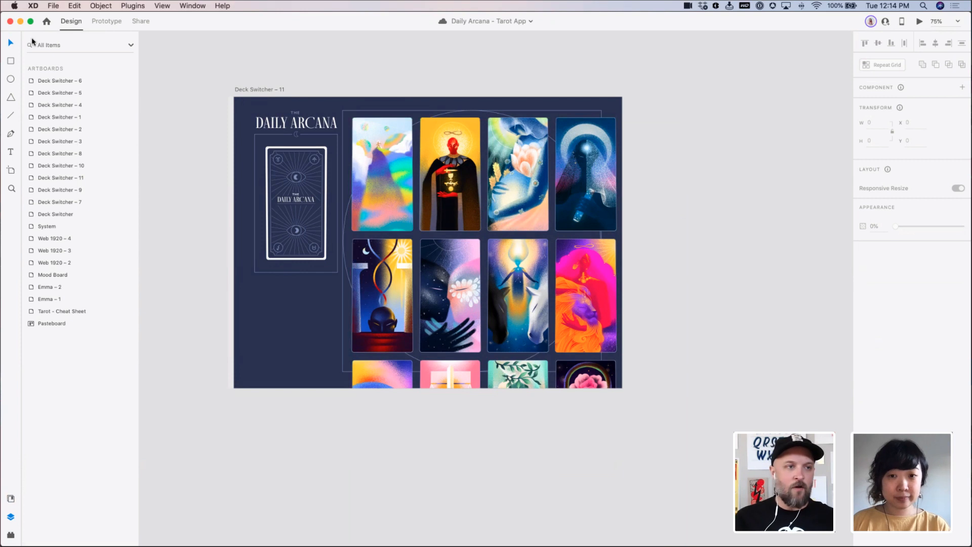
# Open the Daily Arcana – Artists library and look through its grouped tarot card artwork
pyautogui.click(11, 499)
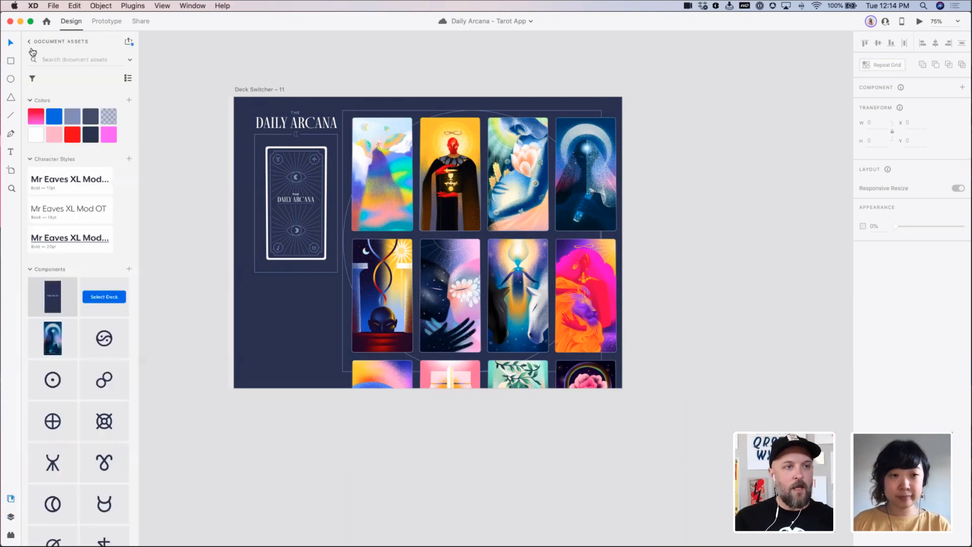
pyautogui.click(30, 42)
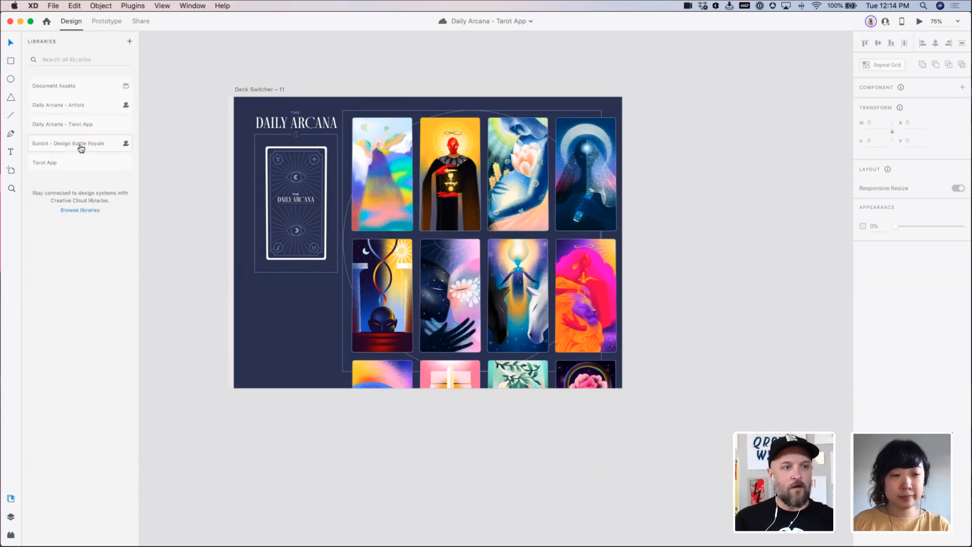
pyautogui.click(81, 111)
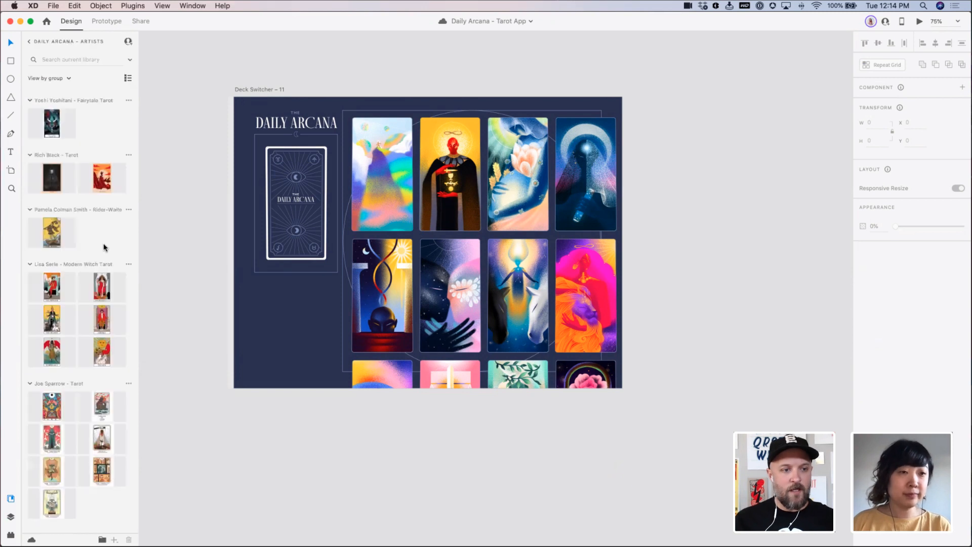
pyautogui.scroll(-3, 104, 245)
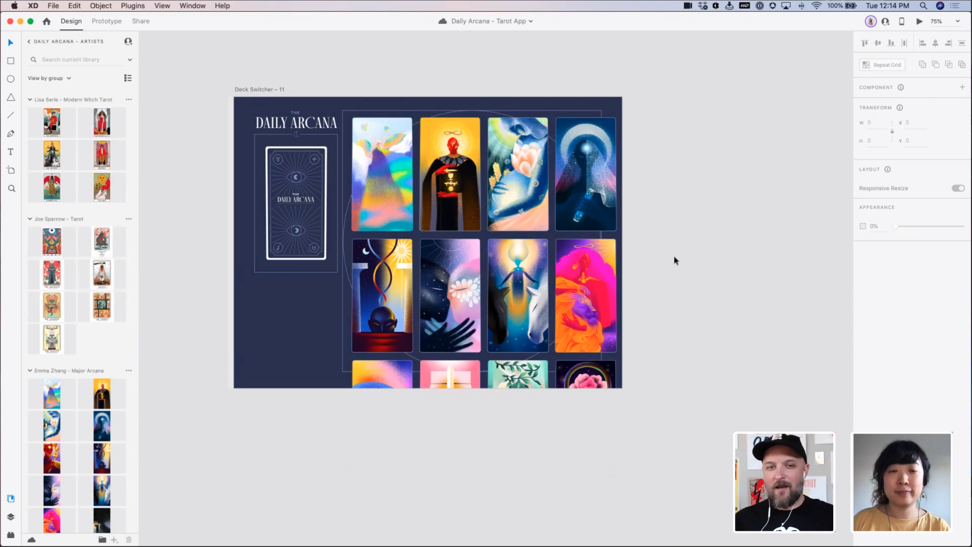
# Undo the card grid edits on Deck Switcher – 11 back to the single Magician card
pyautogui.press('super+z')
pyautogui.press('super+z')
pyautogui.press('super+z')
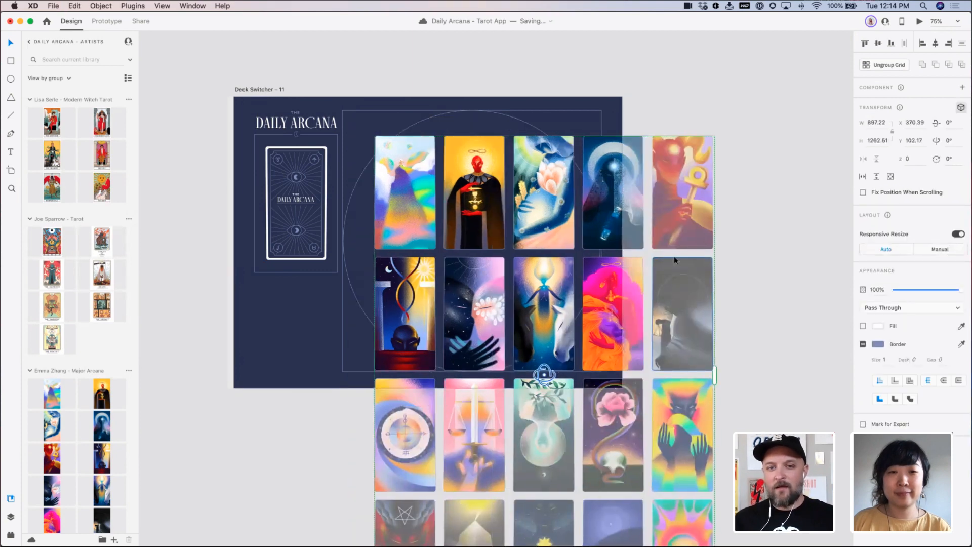
pyautogui.press('super+z')
pyautogui.press('super+z')
pyautogui.press('super+z')
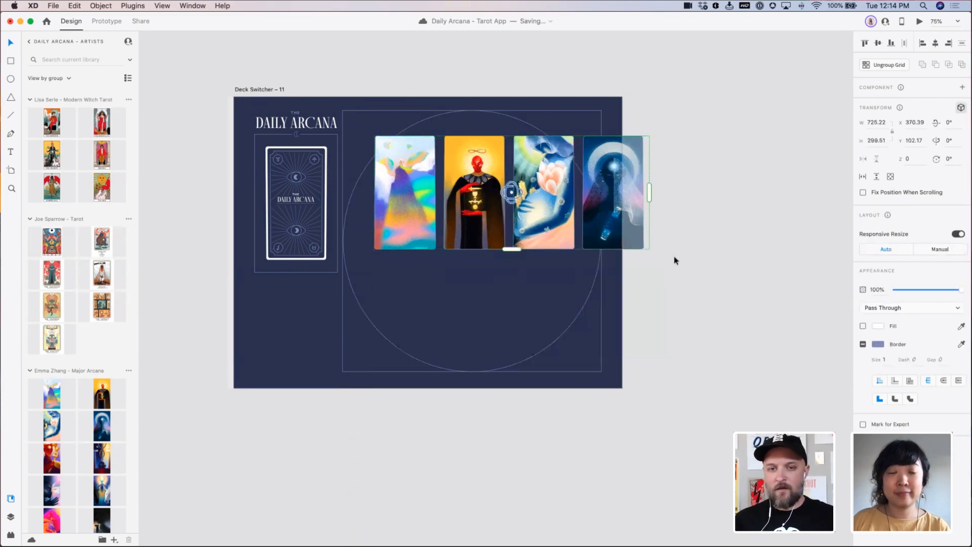
pyautogui.press('super+z')
pyautogui.press('super+z')
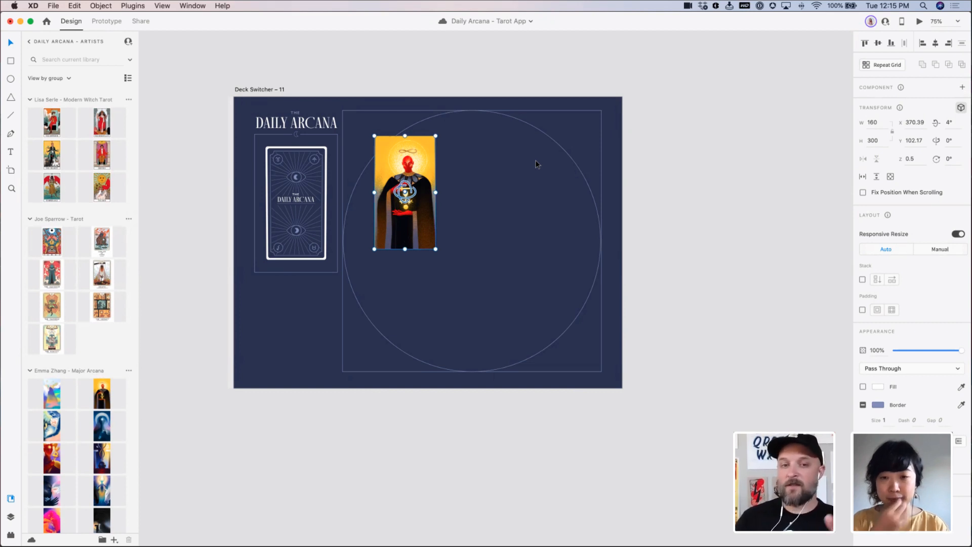
# Turn the Magician card group into a Repeat Grid and extend it to five columns and four rows of cards
pyautogui.click(11, 517)
pyautogui.click(30, 80)
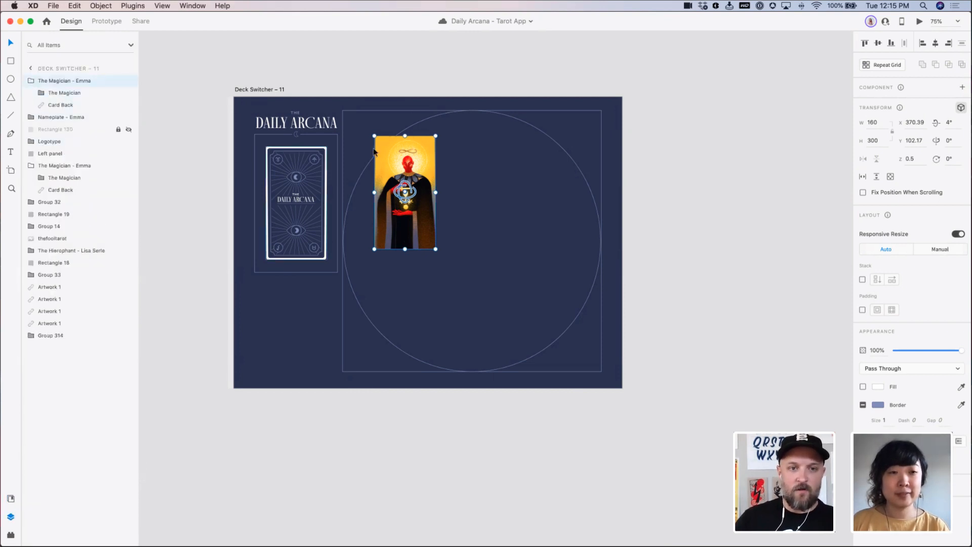
pyautogui.click(888, 66)
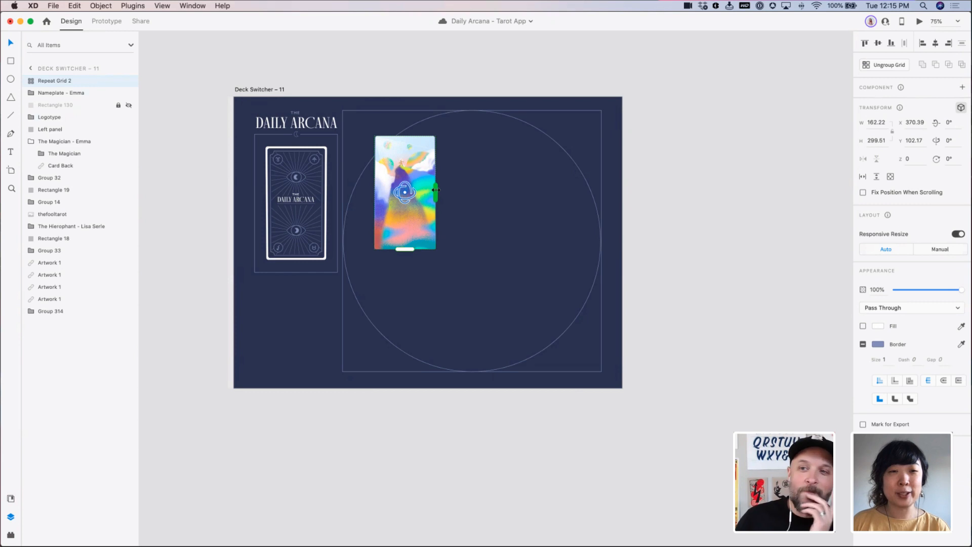
pyautogui.moveTo(436, 190); pyautogui.dragTo(713, 194)
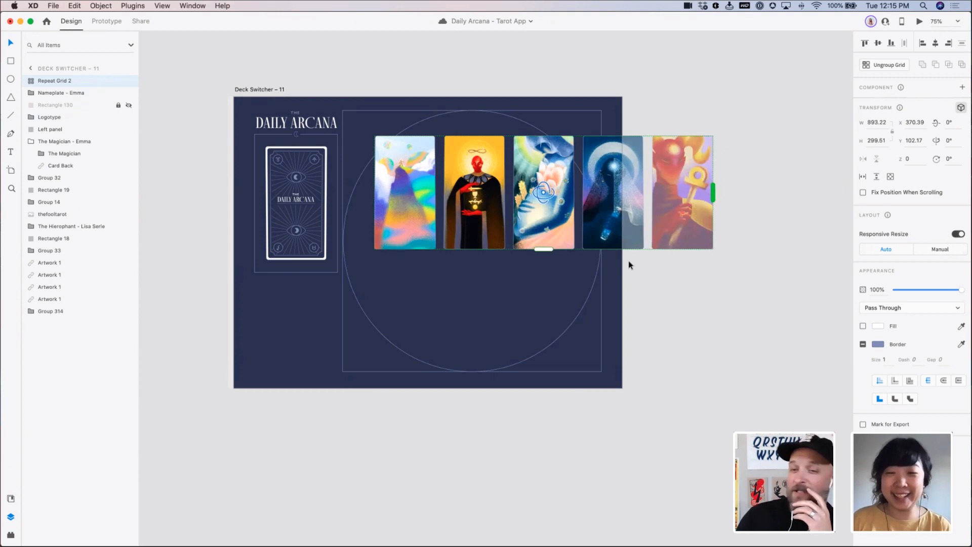
pyautogui.moveTo(543, 249); pyautogui.dragTo(576, 534)
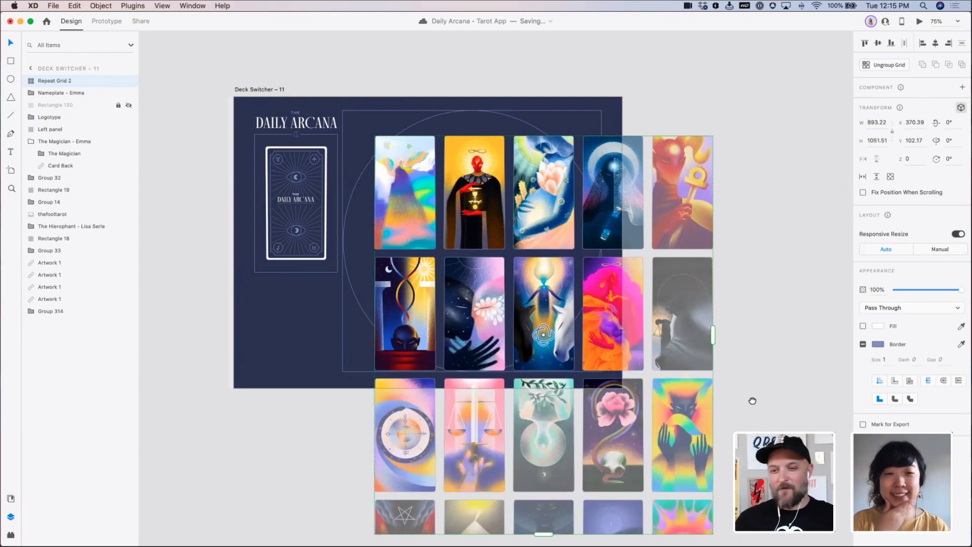
pyautogui.scroll(-5, 646, 314)
pyautogui.hscroll(3, 647, 314)
pyautogui.moveTo(472, 413); pyautogui.dragTo(476, 496)
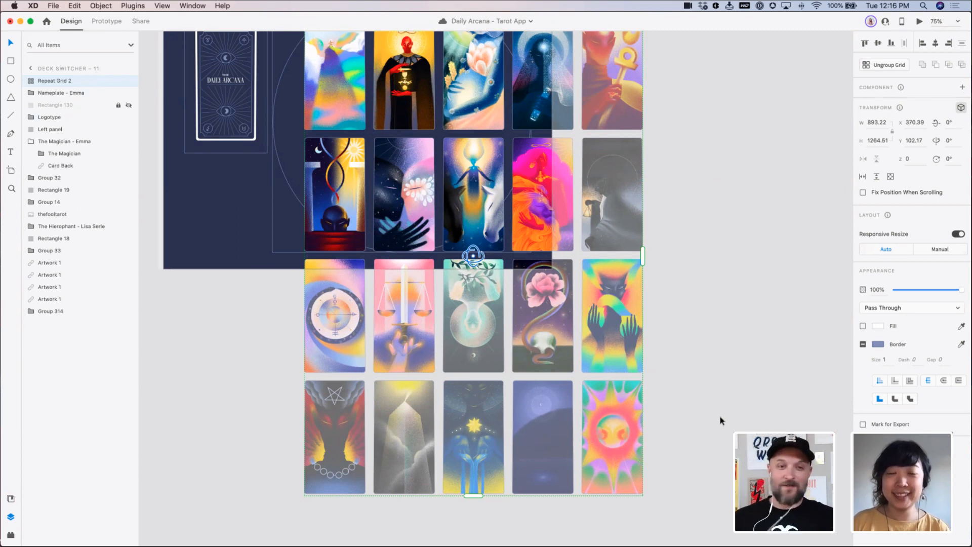
# Ungroup the Repeat Grid into separate card groups and clear the selection
pyautogui.scroll(2, 686, 144)
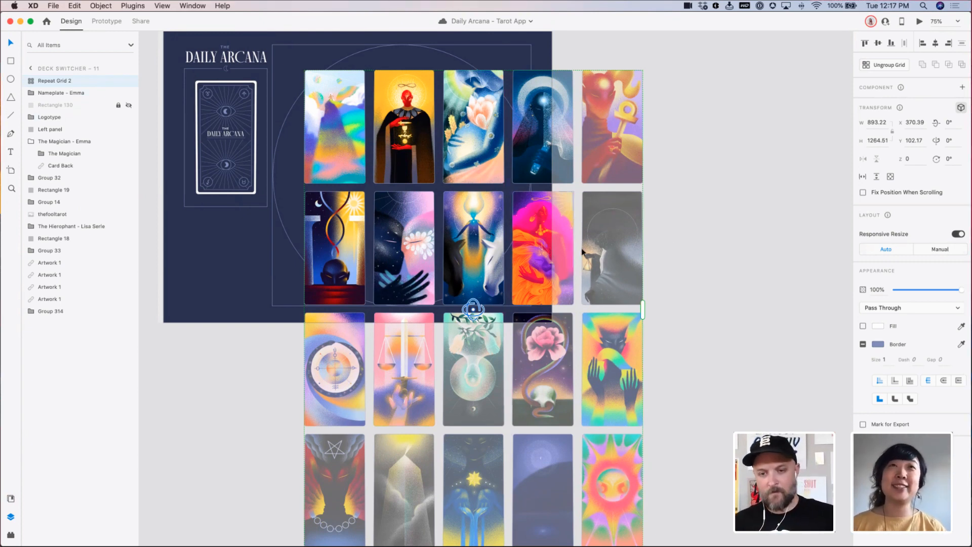
pyautogui.hscroll(5, 532, 239)
pyautogui.scroll(1, 532, 239)
pyautogui.hscroll(-3, 539, 243)
pyautogui.scroll(-2, 539, 243)
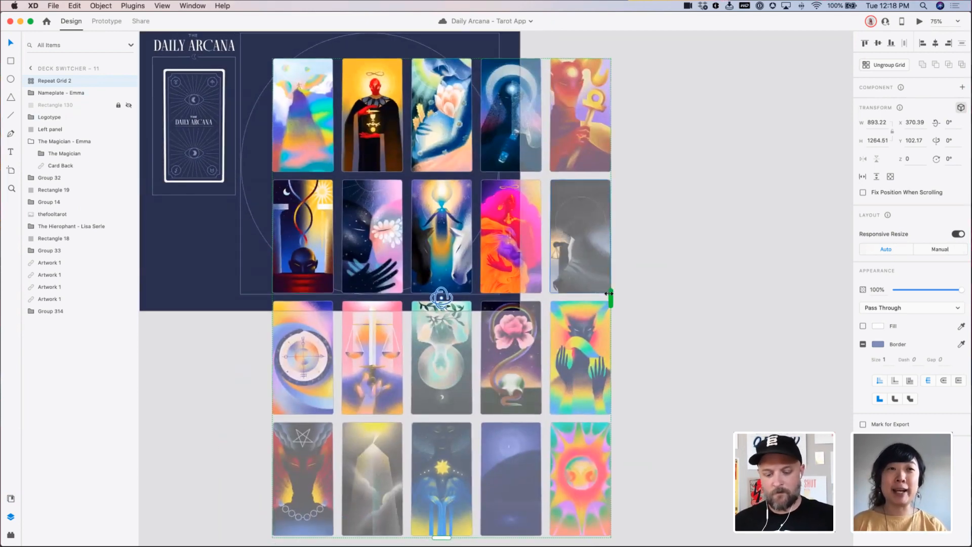
pyautogui.press('super+shift+g')
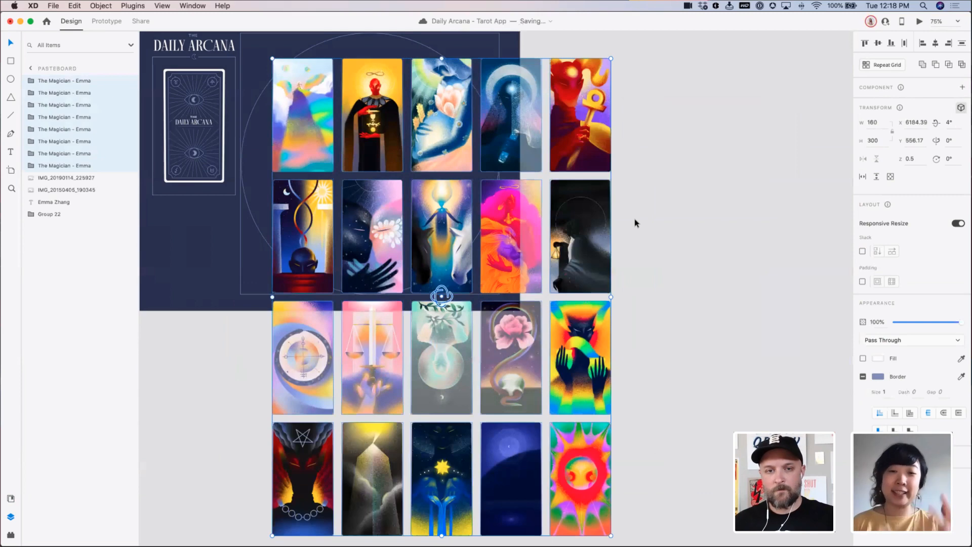
pyautogui.click(622, 220)
pyautogui.scroll(2, 668, 267)
pyautogui.hscroll(-3, 668, 267)
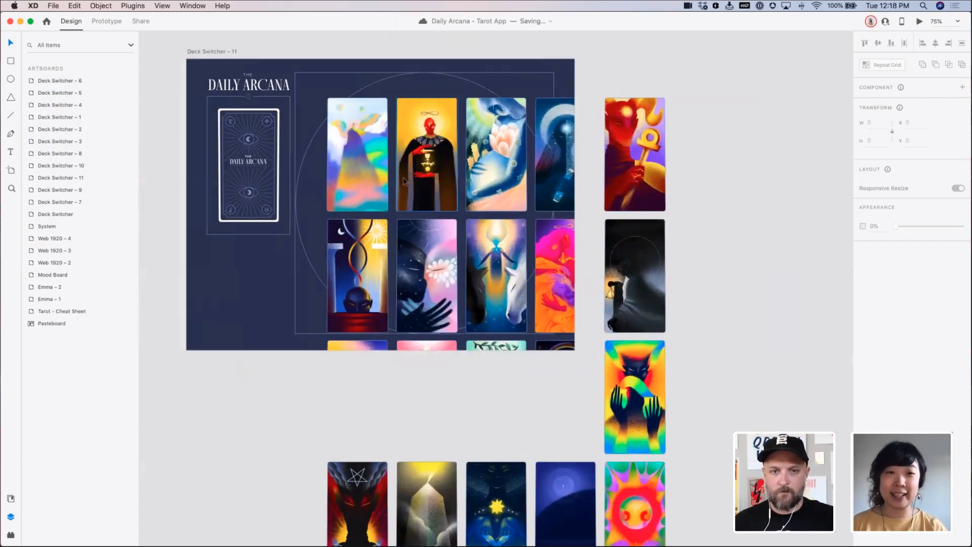
# Check the layers inside the first card in the top row and rename its outer group as "the Fool"
pyautogui.click(351, 172)
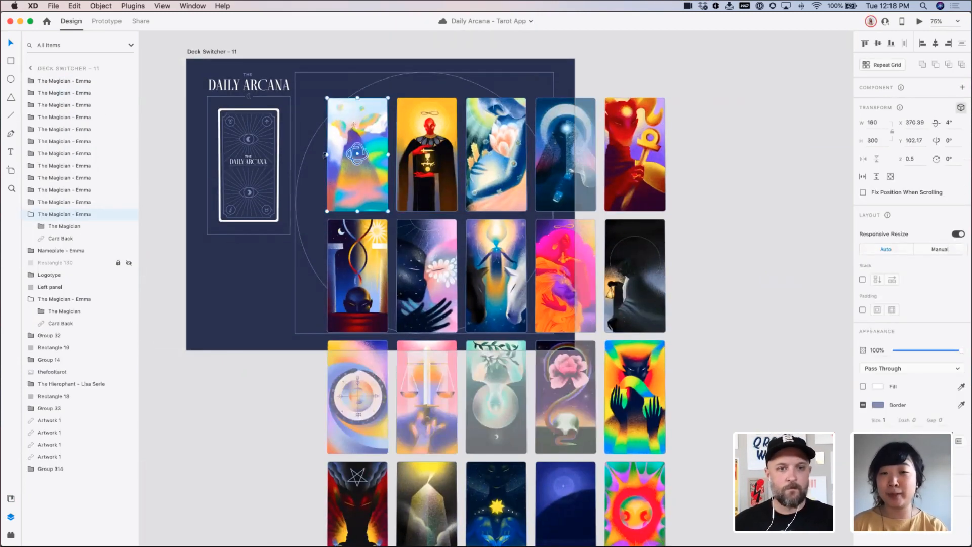
pyautogui.click(41, 227)
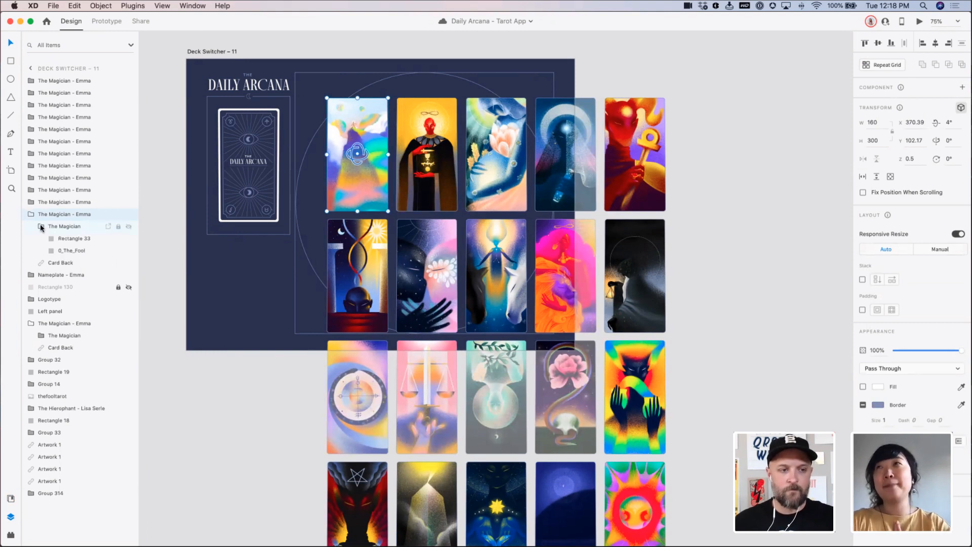
pyautogui.click(72, 242)
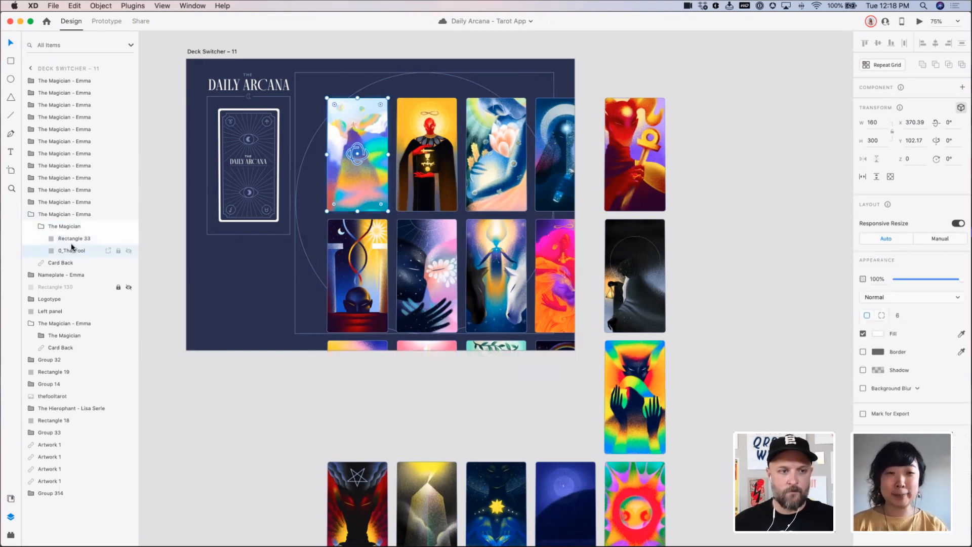
pyautogui.doubleClick(65, 213)
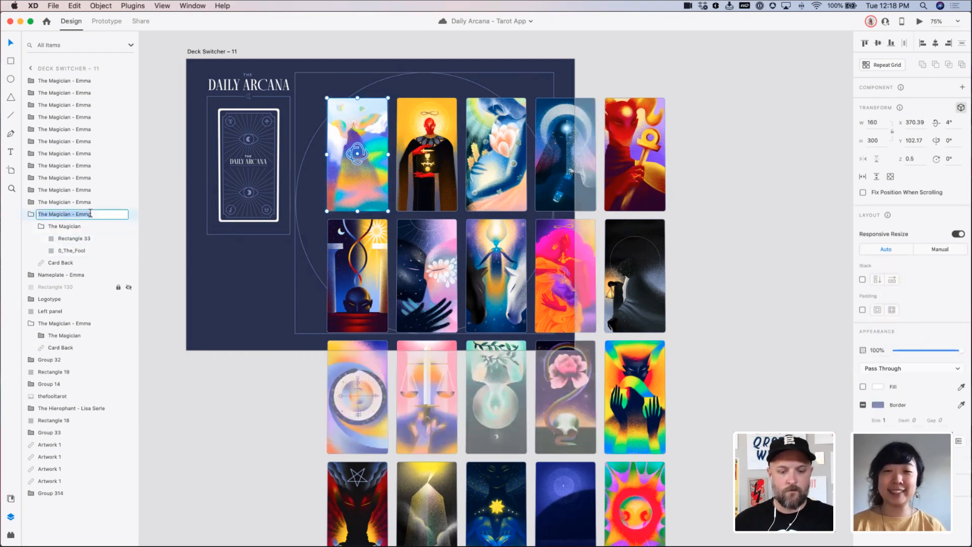
pyautogui.write('the Foo')
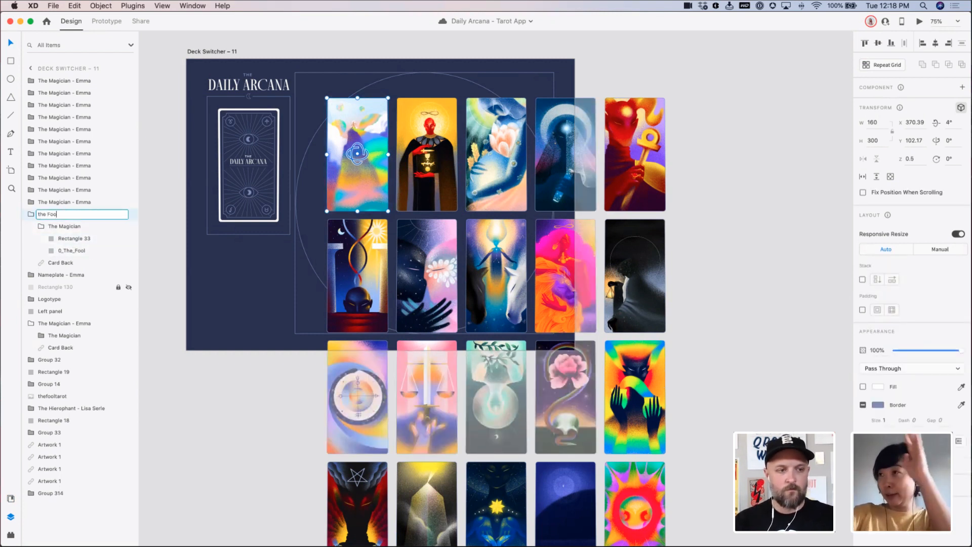
pyautogui.write('l')
pyautogui.press('Return')
# Rename the inner The Magician group of the first card as "the fool"
pyautogui.click(66, 227)
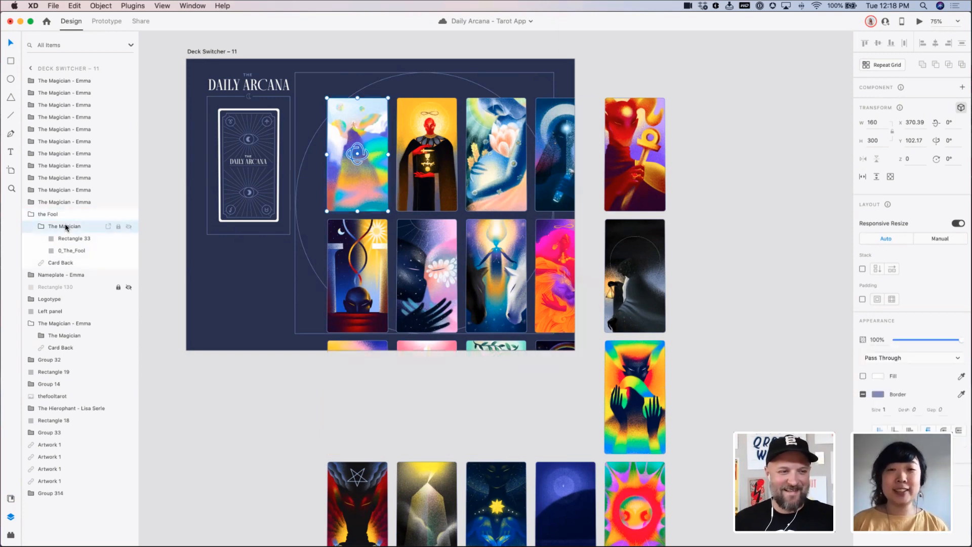
pyautogui.doubleClick(65, 226)
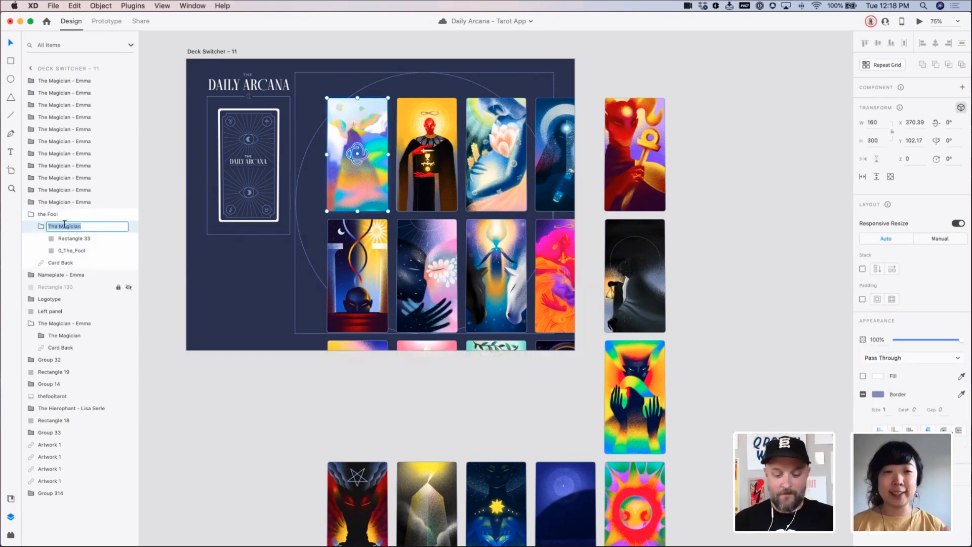
pyautogui.write('the fool')
pyautogui.press('Return')
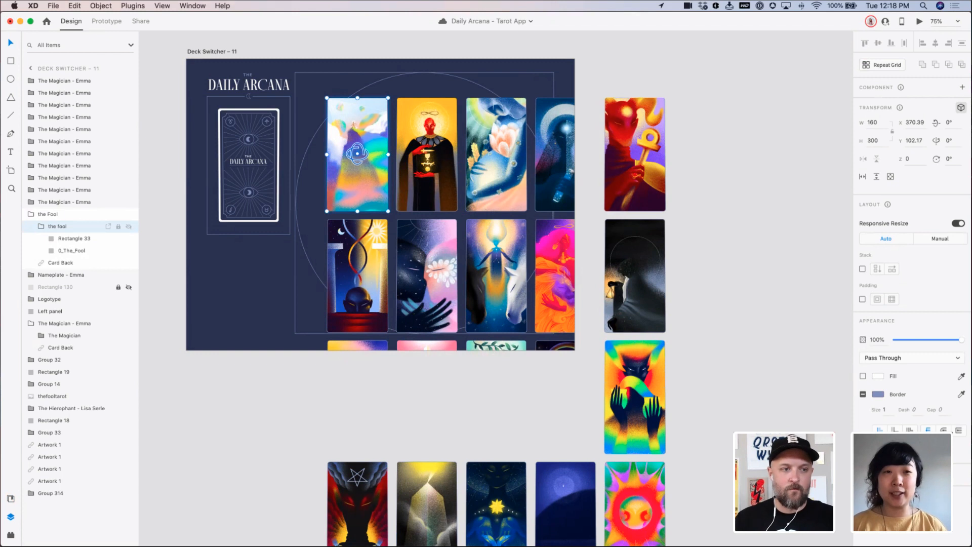
# Examine the nested layers and artwork names inside the neighbouring card groups, including the third card in the top row
pyautogui.click(53, 202)
pyautogui.click(57, 193)
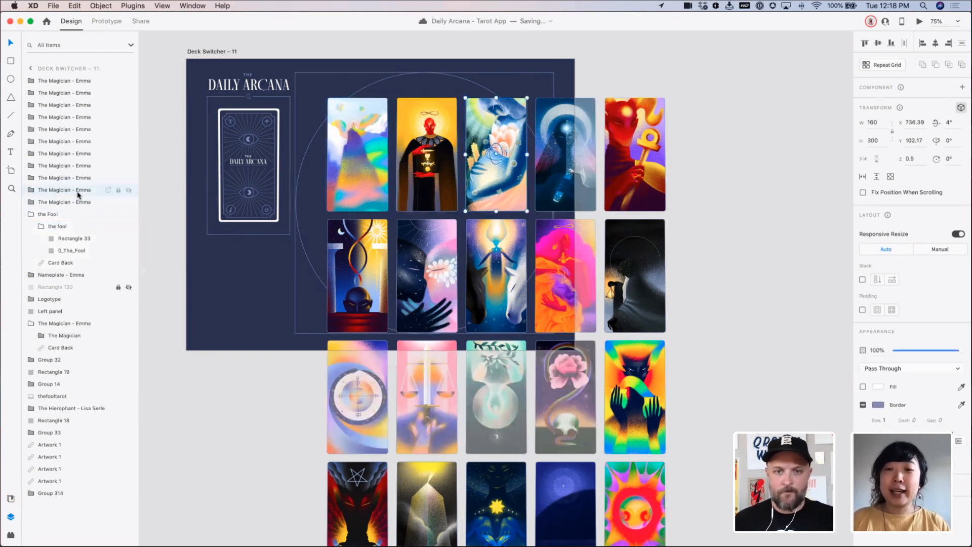
pyautogui.click(31, 191)
pyautogui.click(41, 202)
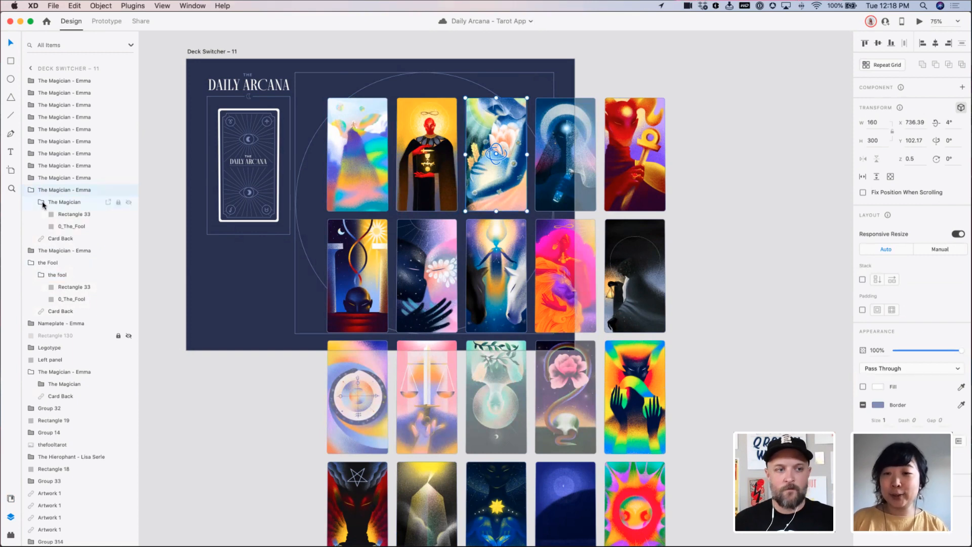
pyautogui.click(68, 227)
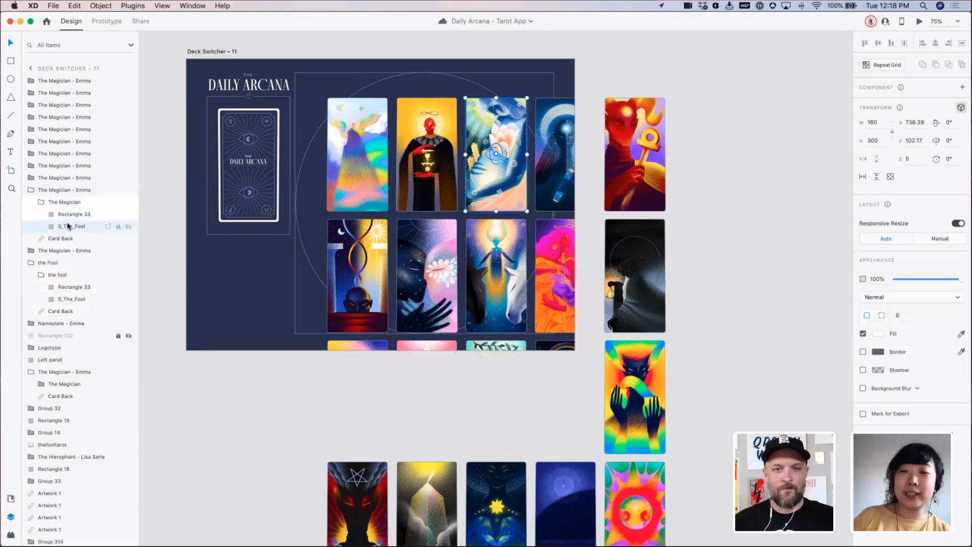
pyautogui.click(32, 178)
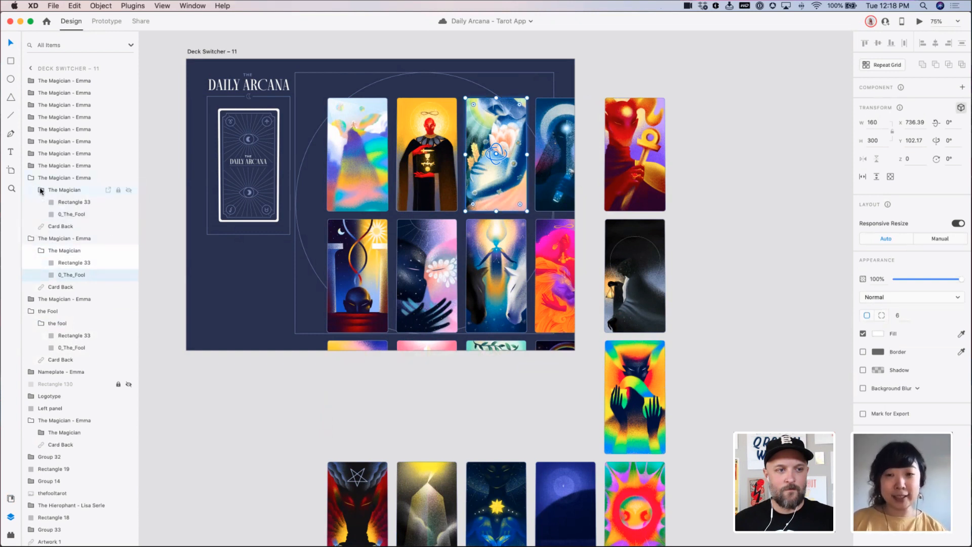
pyautogui.click(41, 191)
pyautogui.click(41, 192)
pyautogui.click(31, 179)
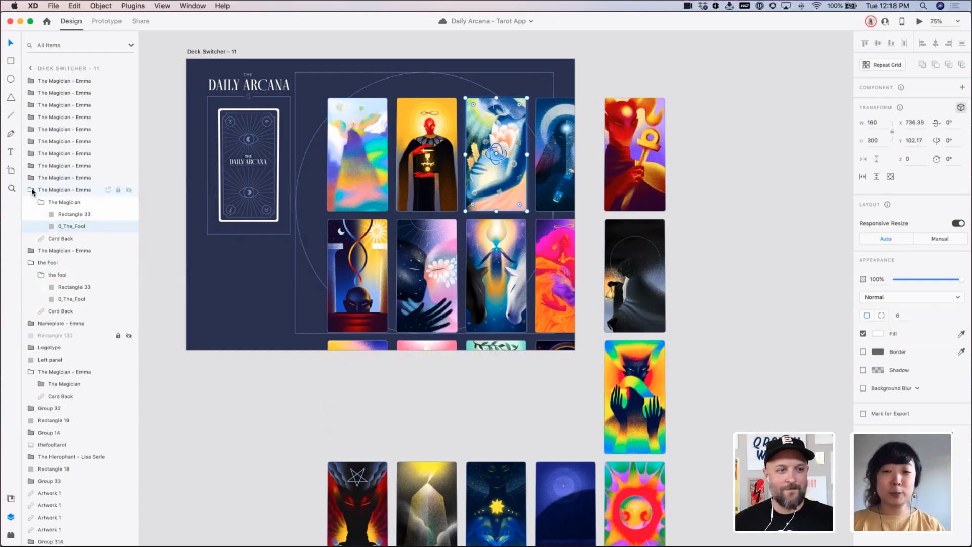
pyautogui.click(32, 191)
pyautogui.click(147, 243)
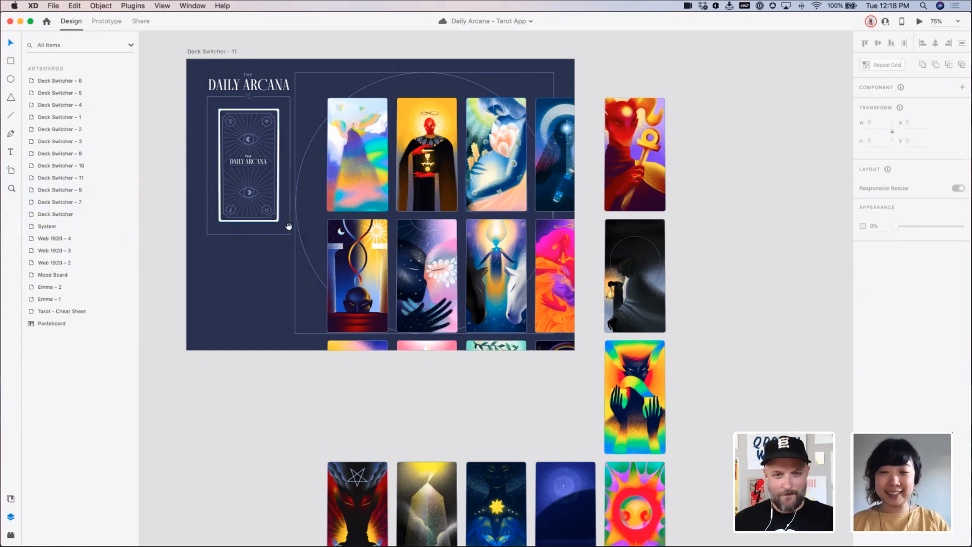
# Replace the artwork of the third card in the top row with the Empress image from the Major Arcana library group
pyautogui.moveTo(316, 238); pyautogui.dragTo(289, 249)
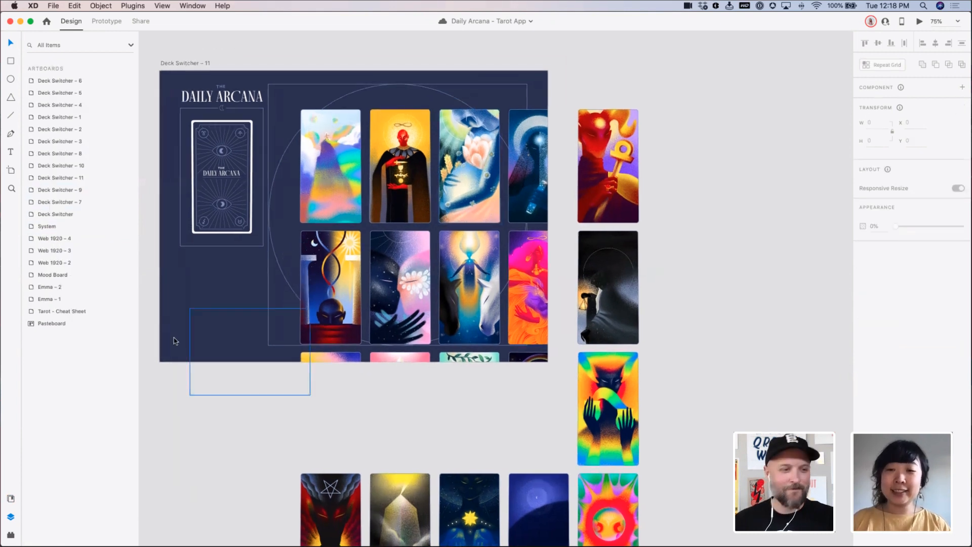
pyautogui.click(10, 500)
pyautogui.scroll(-3, 101, 319)
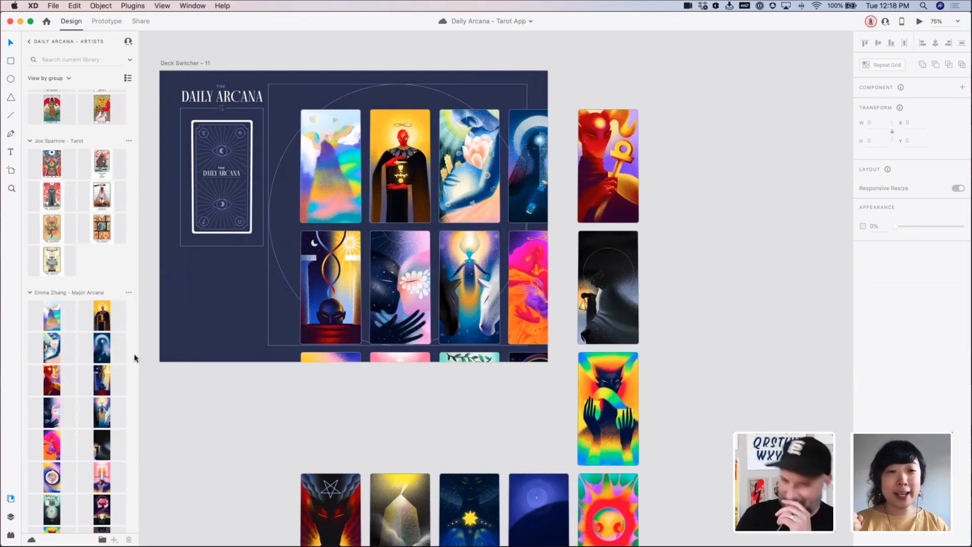
pyautogui.moveTo(60, 355); pyautogui.dragTo(471, 120)
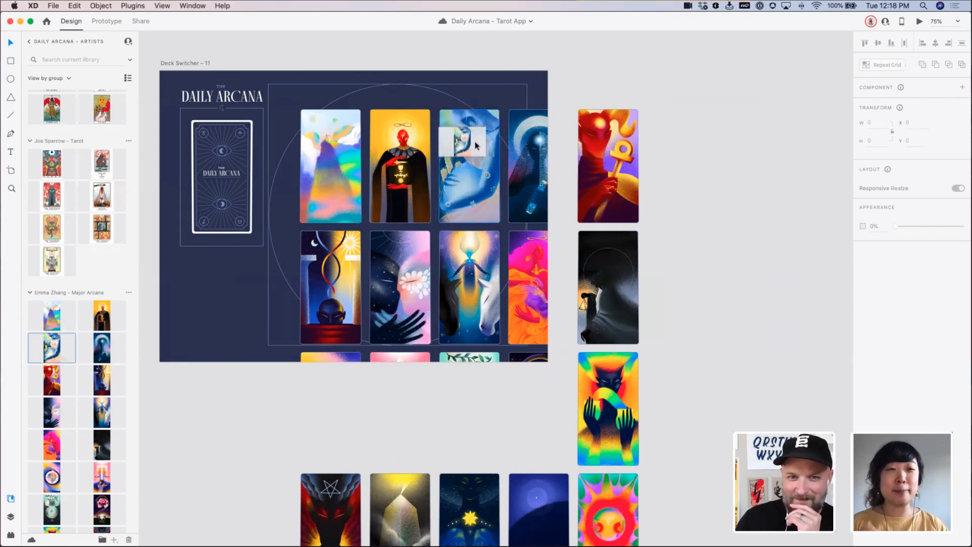
pyautogui.click(474, 387)
pyautogui.hscroll(-1, 471, 281)
# Rename the outer group of the third card in the top row as "The Empress"
pyautogui.doubleClick(507, 184)
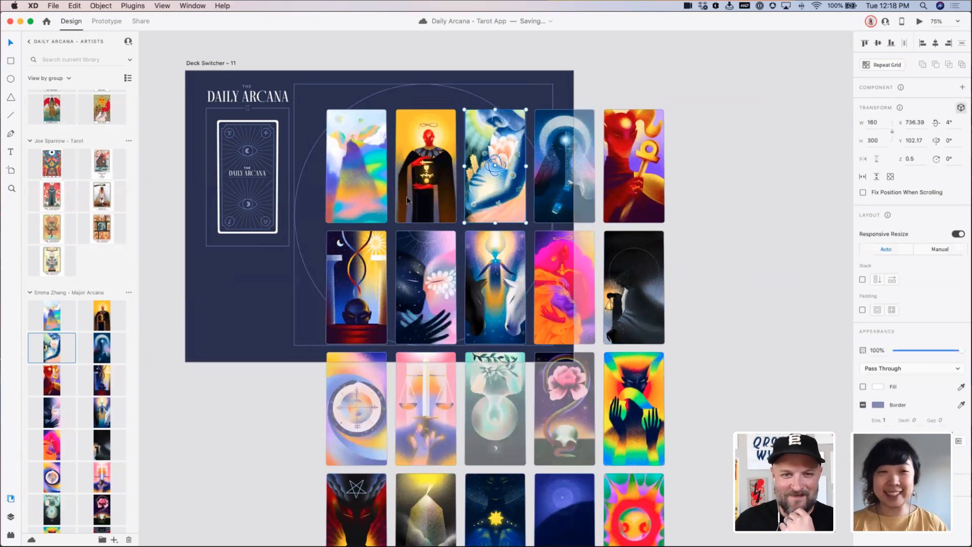
pyautogui.click(11, 516)
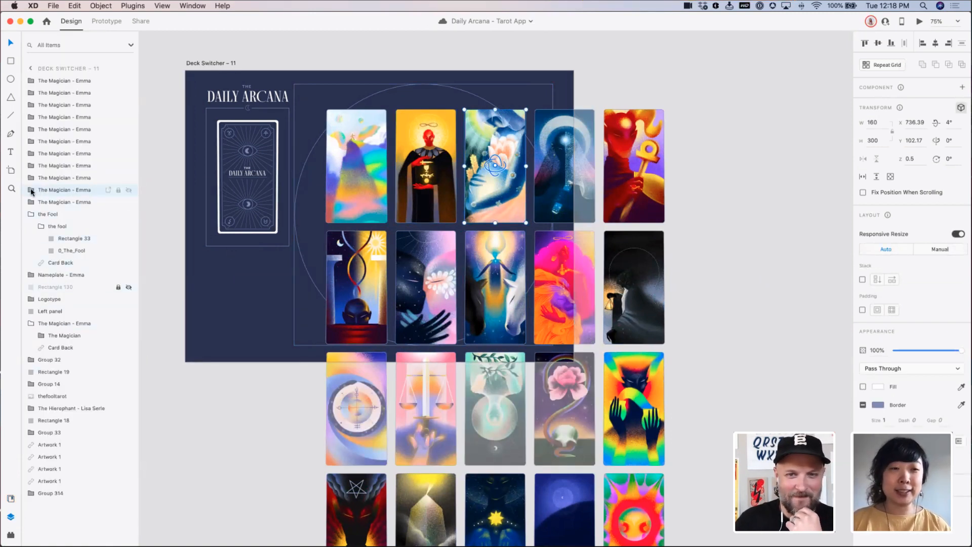
pyautogui.click(31, 191)
pyautogui.doubleClick(51, 190)
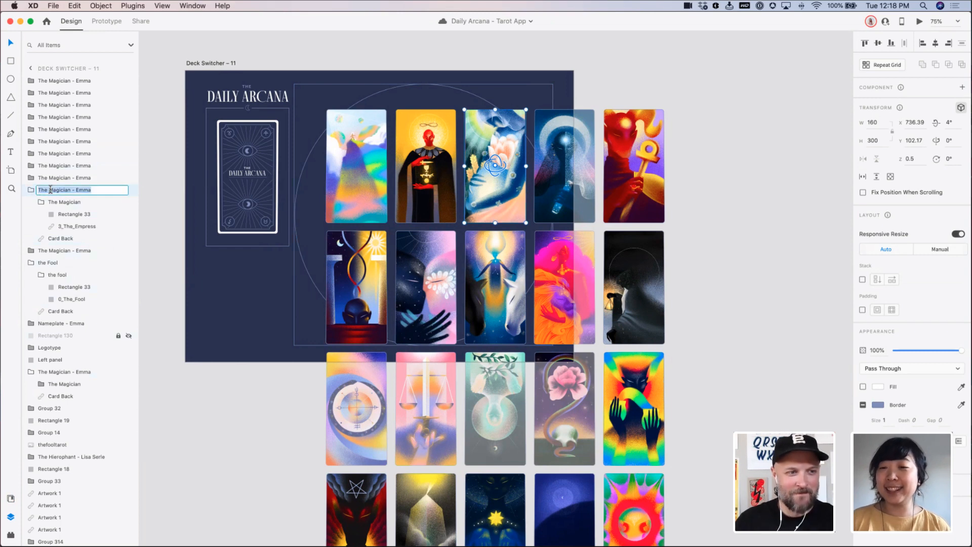
pyautogui.write('The Emp')
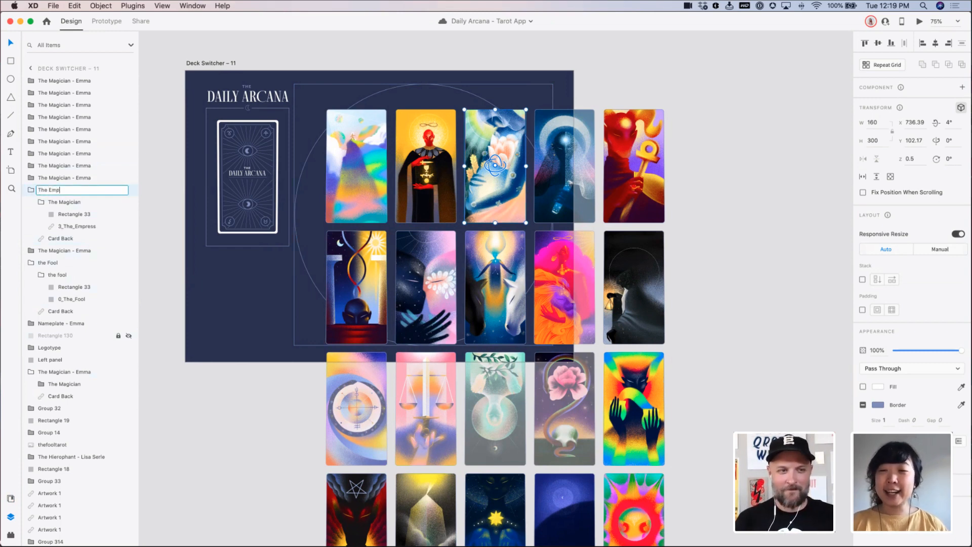
pyautogui.write('ress')
pyautogui.press('Return')
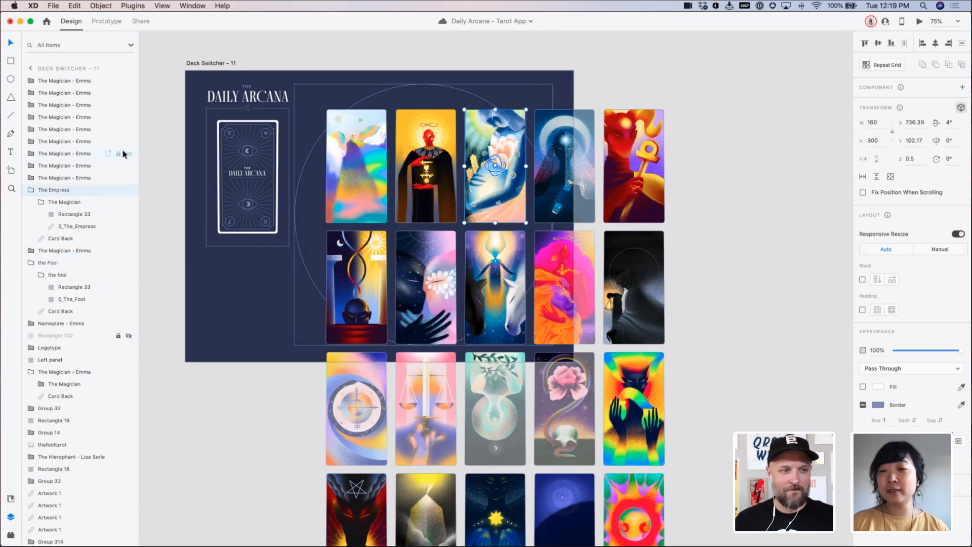
pyautogui.click(172, 176)
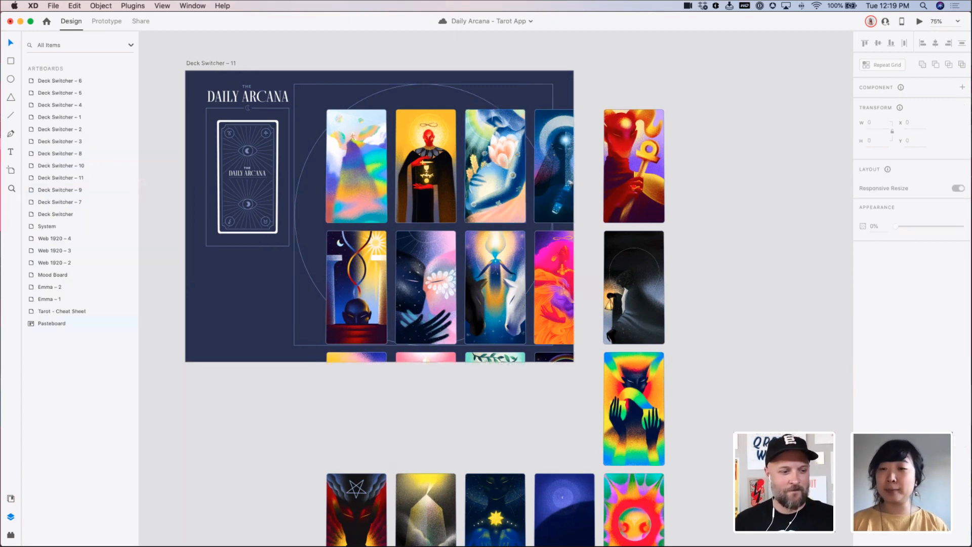
# Replace the fourth and fifth top-row cards' artwork with the High Priestess and the red figure holding a staff from the Major Arcana library group
pyautogui.click(11, 498)
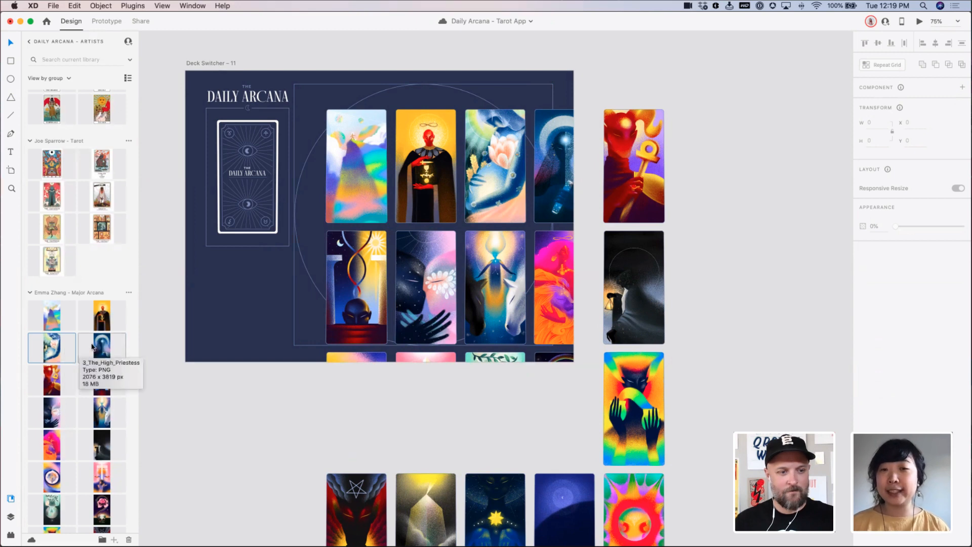
pyautogui.moveTo(102, 340); pyautogui.dragTo(548, 197)
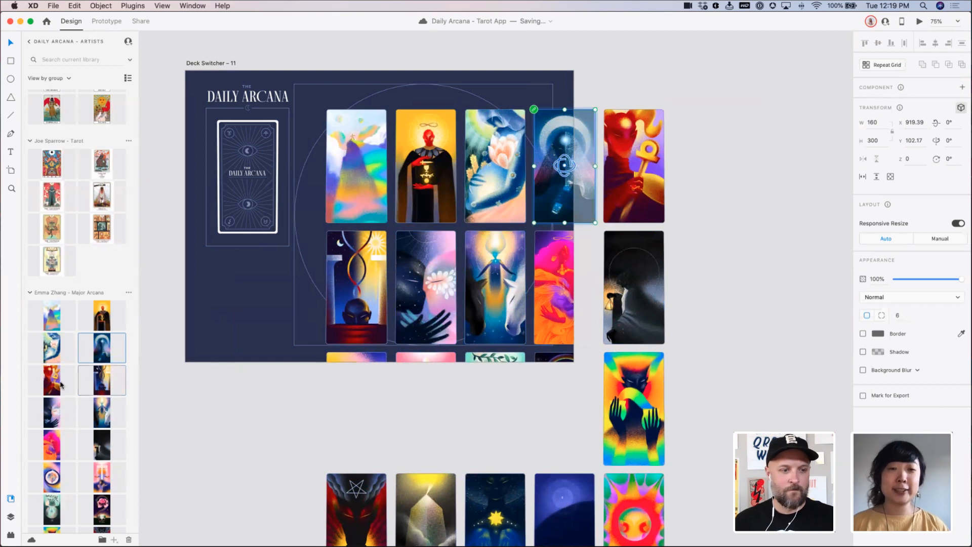
pyautogui.moveTo(54, 380); pyautogui.dragTo(612, 178)
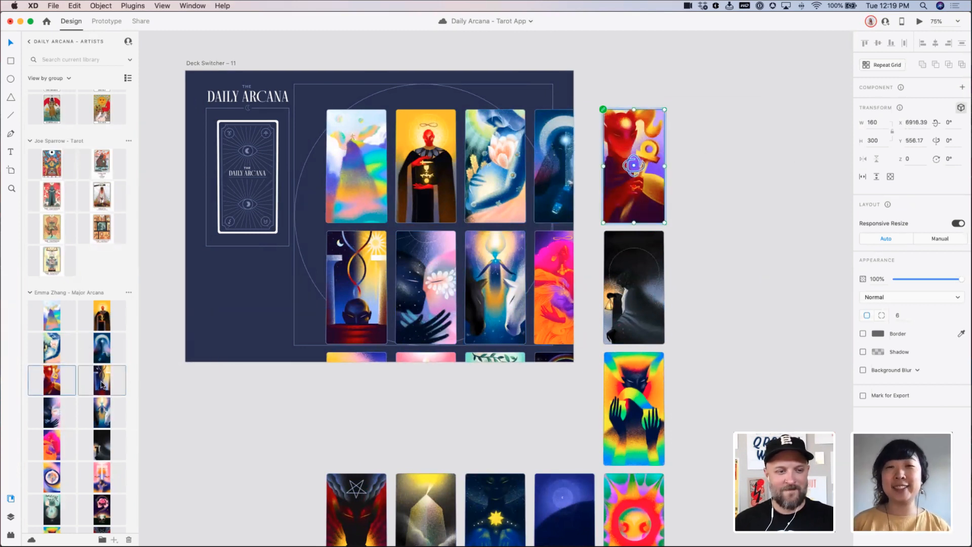
# Replace the artwork of the five second-row cards with the matching Major Arcana library images, from the Hierophant to the dark lantern figure
pyautogui.moveTo(102, 383); pyautogui.dragTo(373, 315)
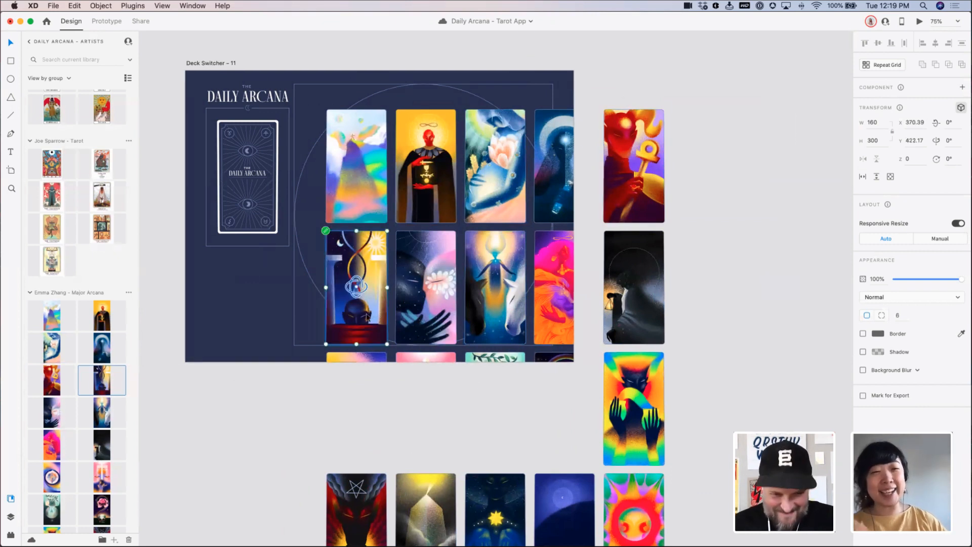
pyautogui.moveTo(56, 413); pyautogui.dragTo(452, 319)
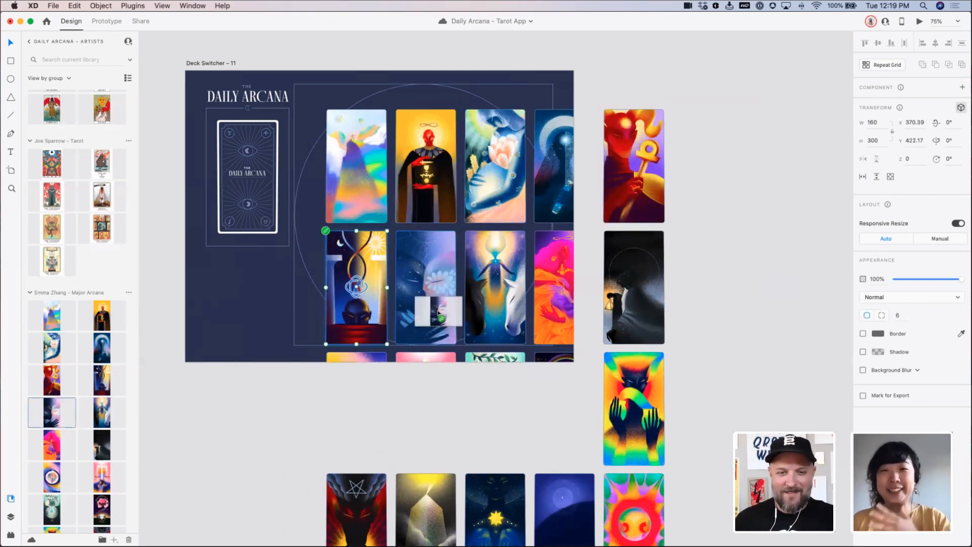
pyautogui.moveTo(96, 419); pyautogui.dragTo(495, 286)
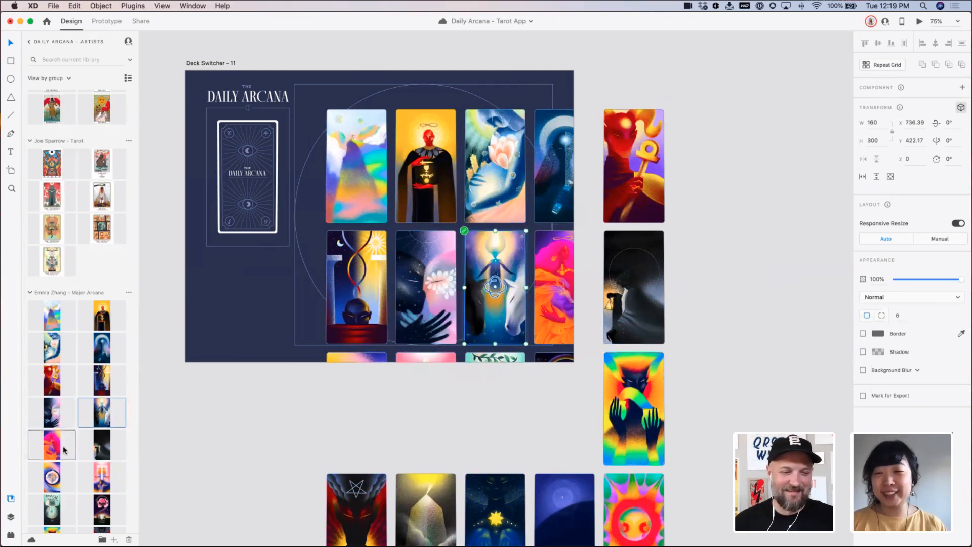
pyautogui.moveTo(61, 450); pyautogui.dragTo(565, 288)
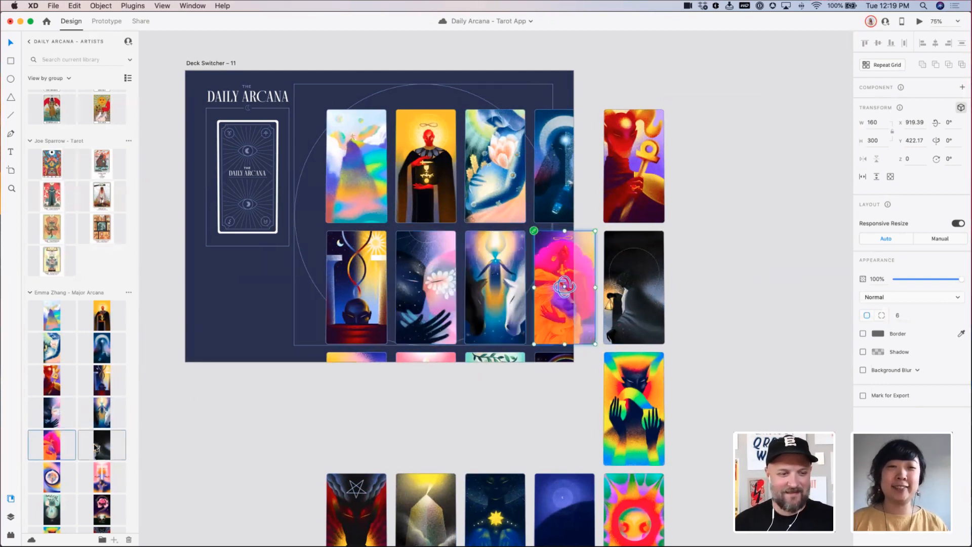
pyautogui.moveTo(102, 445); pyautogui.dragTo(618, 307)
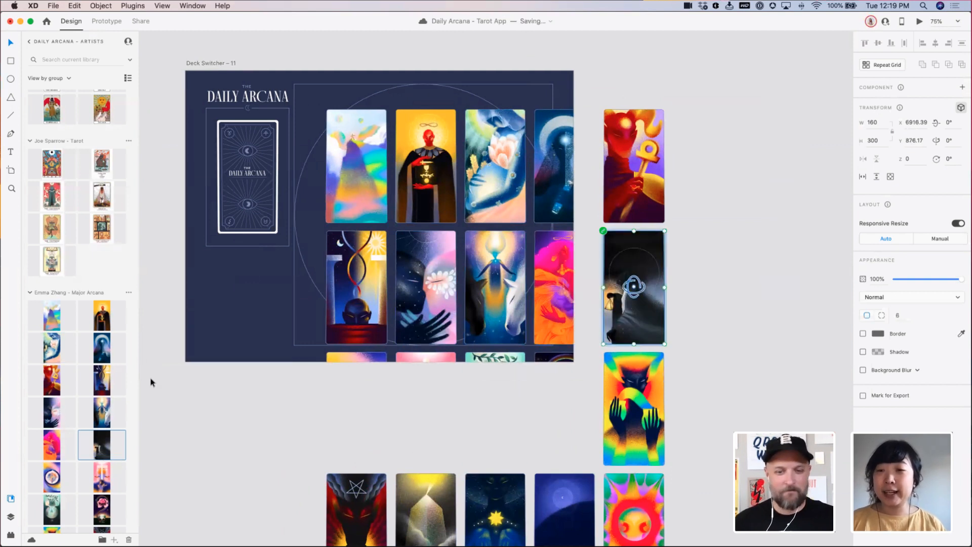
# Replace the artwork of the five third-row cards with the matching Major Arcana library images, from the wheel to the rainbow figure
pyautogui.moveTo(52, 477); pyautogui.dragTo(357, 405)
pyautogui.moveTo(103, 473); pyautogui.dragTo(425, 405)
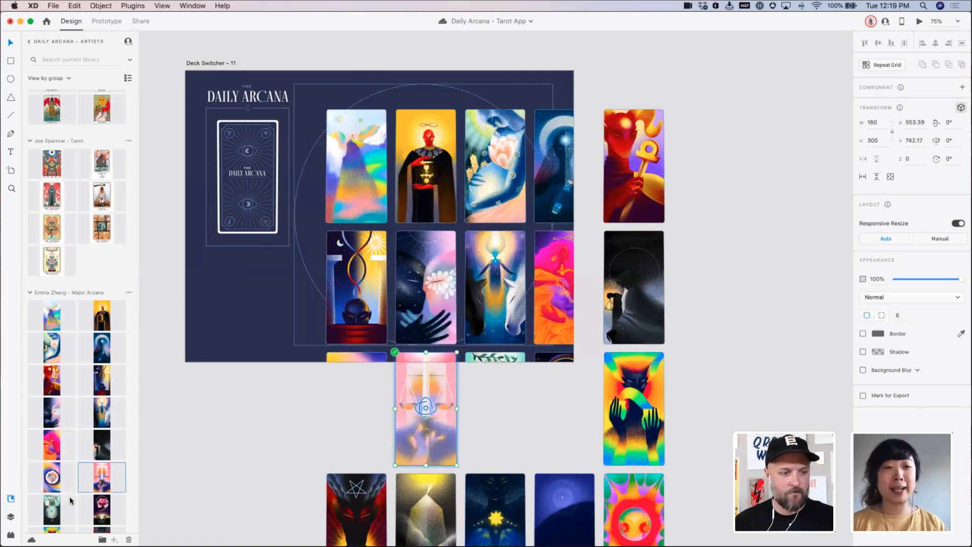
pyautogui.moveTo(51, 510); pyautogui.dragTo(513, 362)
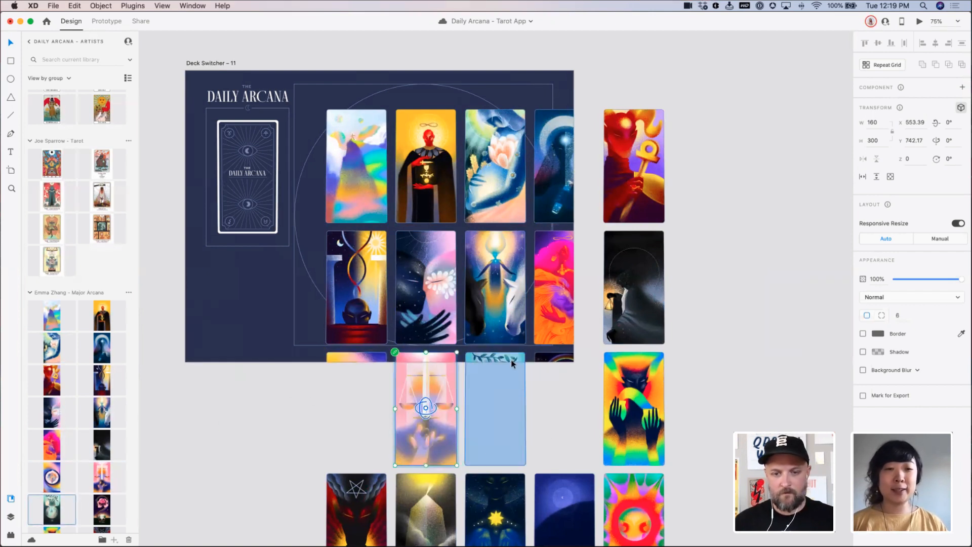
pyautogui.moveTo(101, 509); pyautogui.dragTo(563, 395)
pyautogui.scroll(-1, 96, 474)
pyautogui.scroll(-1, 96, 474)
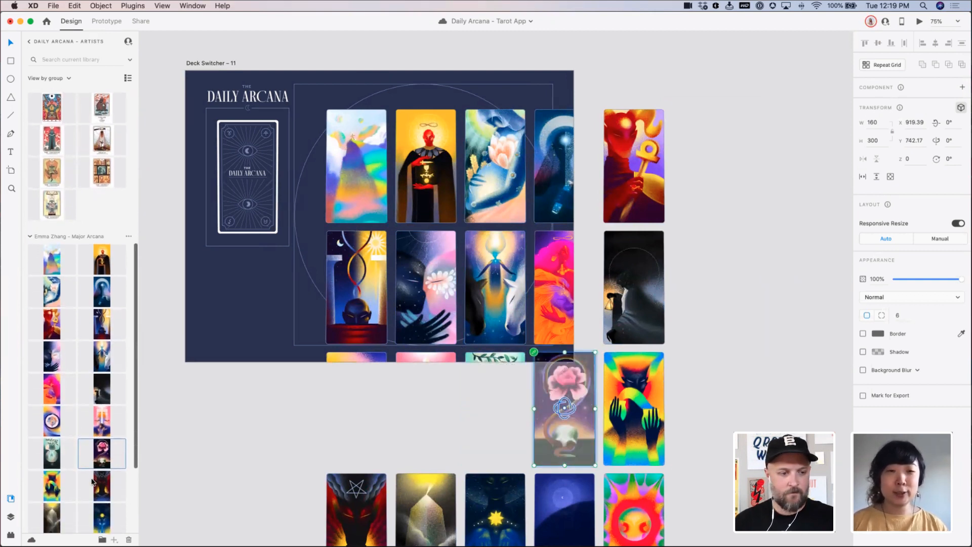
pyautogui.moveTo(63, 483); pyautogui.dragTo(632, 427)
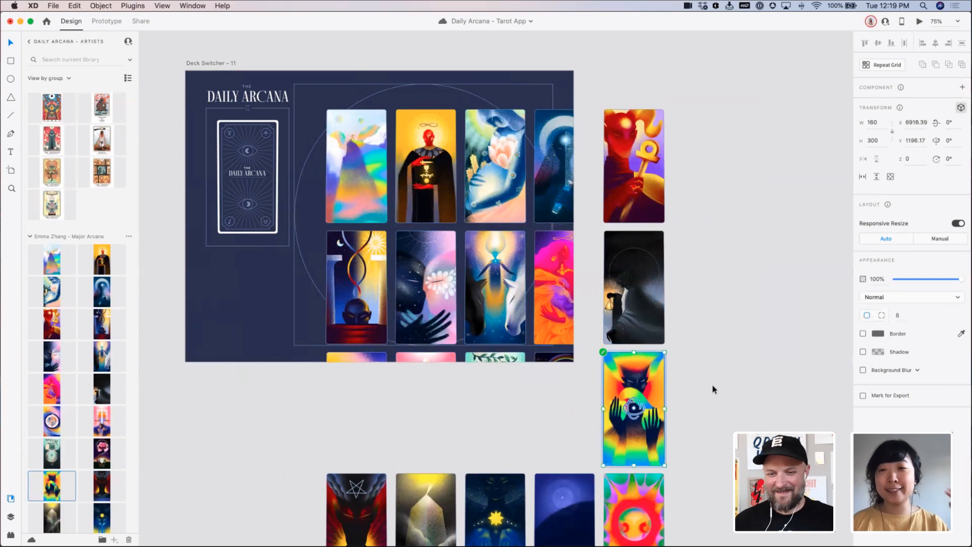
pyautogui.click(706, 346)
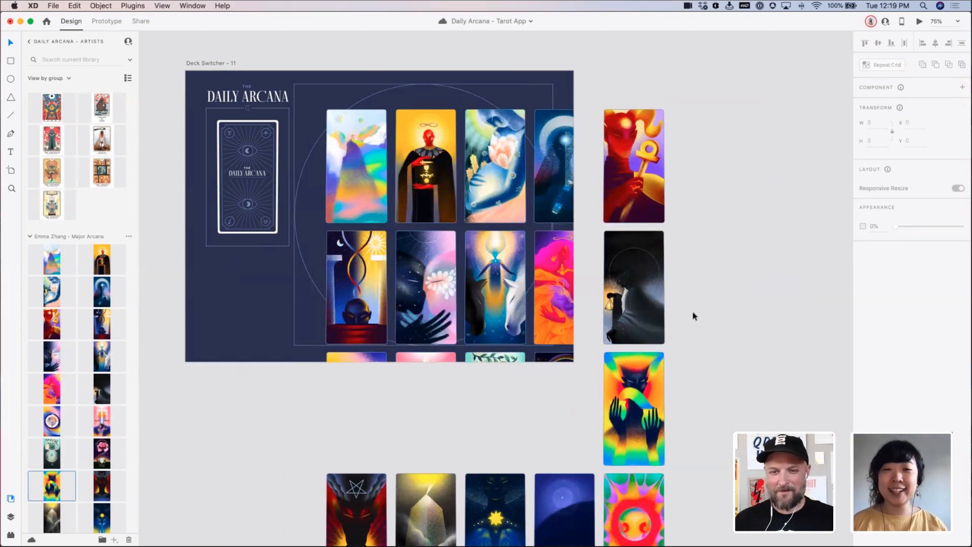
# Rename the outer layer group of the first card in the top row as "The Fool", with a capital T
pyautogui.click(636, 303)
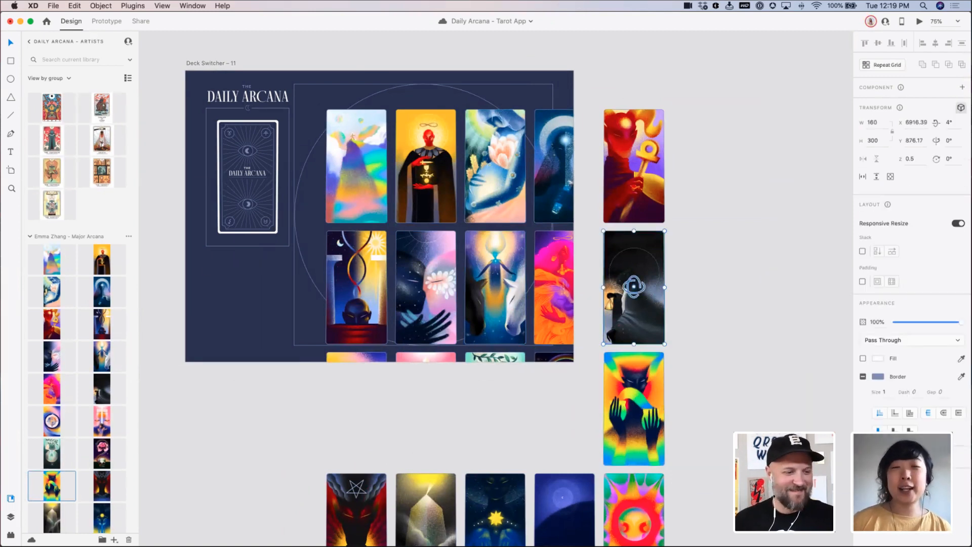
pyautogui.click(10, 517)
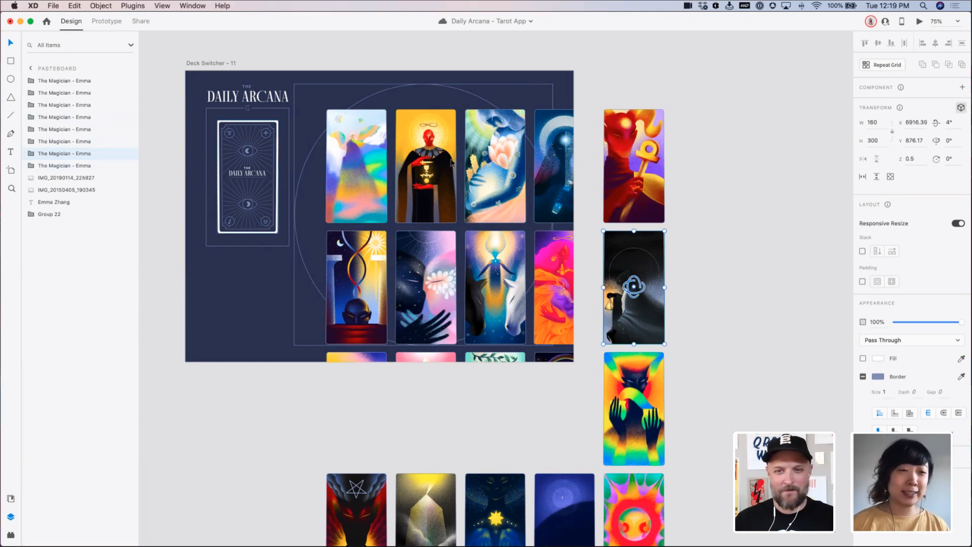
pyautogui.click(384, 164)
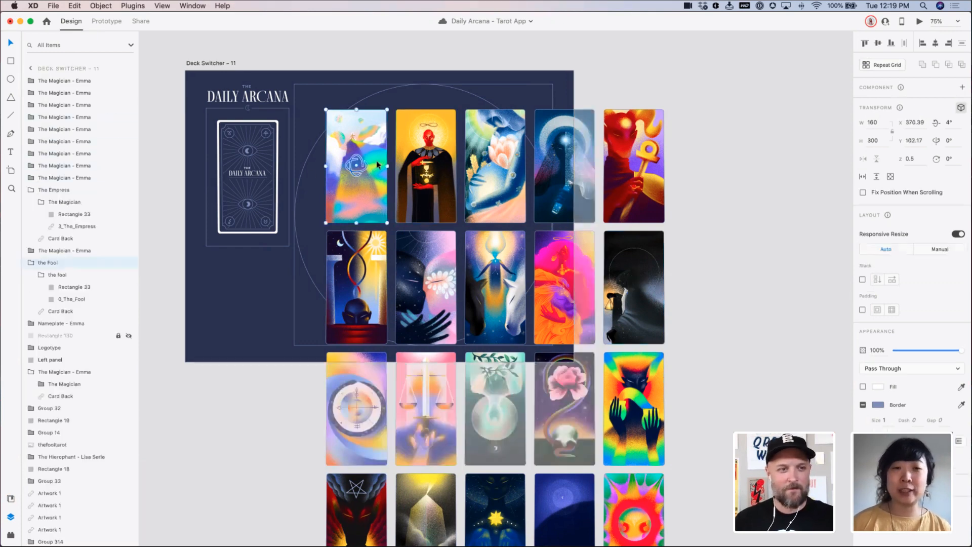
pyautogui.doubleClick(40, 264)
pyautogui.write('The Fool')
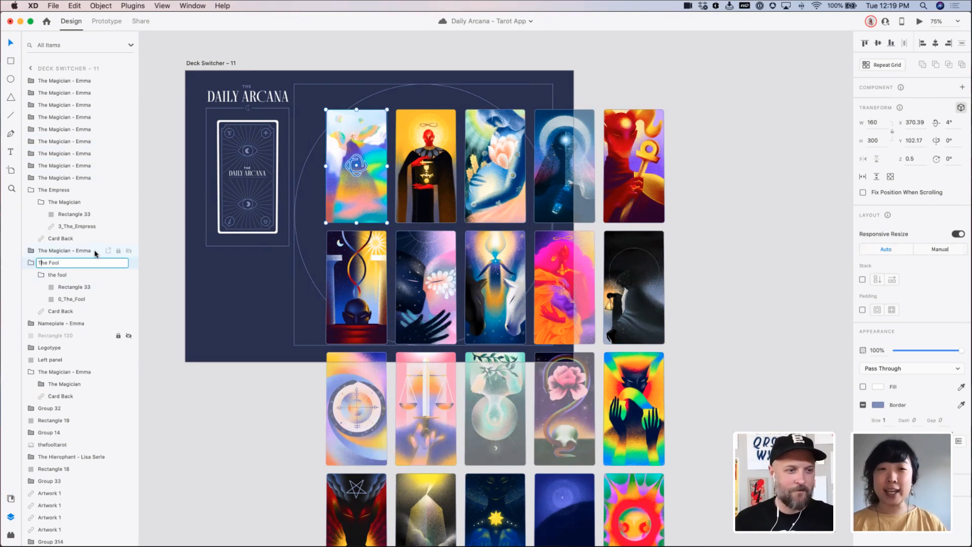
pyautogui.press('Return')
# Rename the outer layer group of the fourth card in the top row as "The High Priestess"
pyautogui.click(85, 252)
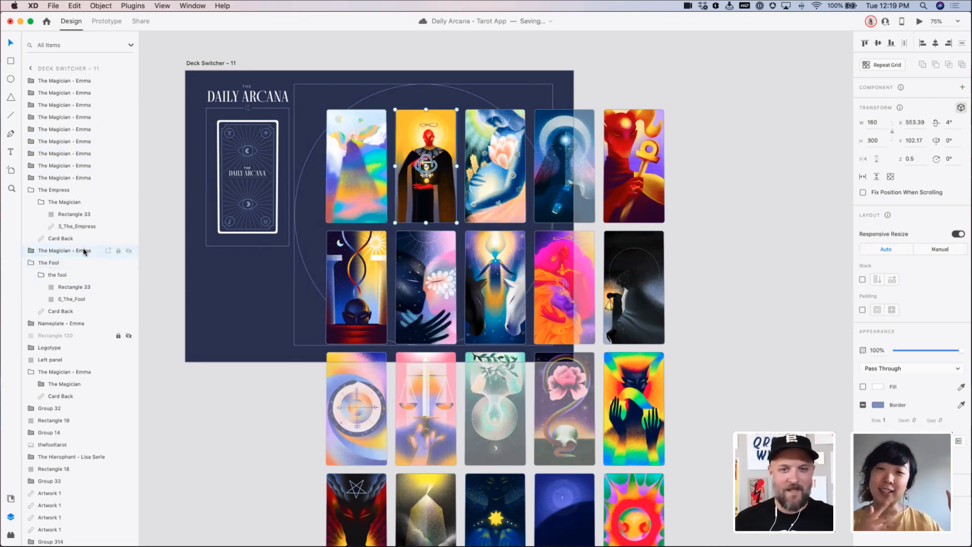
pyautogui.click(60, 191)
pyautogui.click(60, 180)
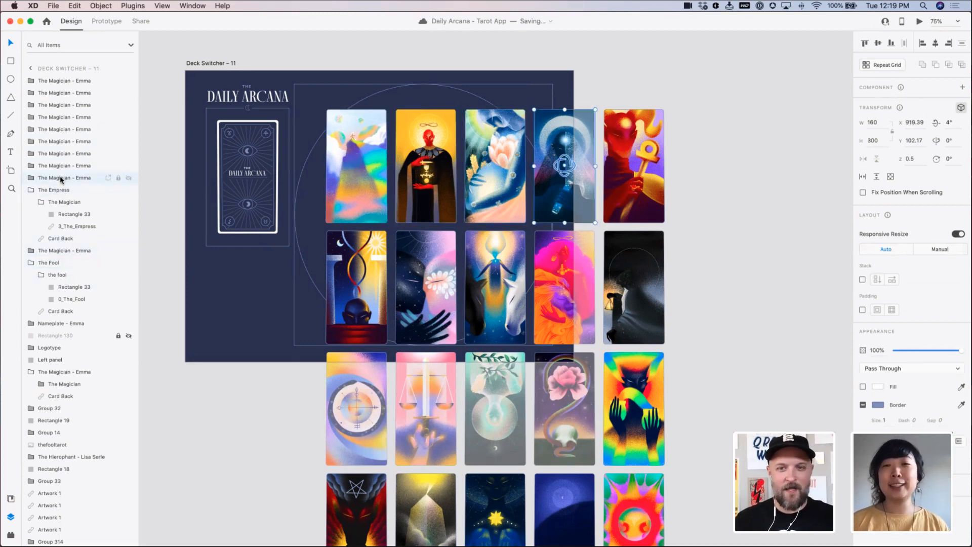
pyautogui.doubleClick(46, 178)
pyautogui.write('The')
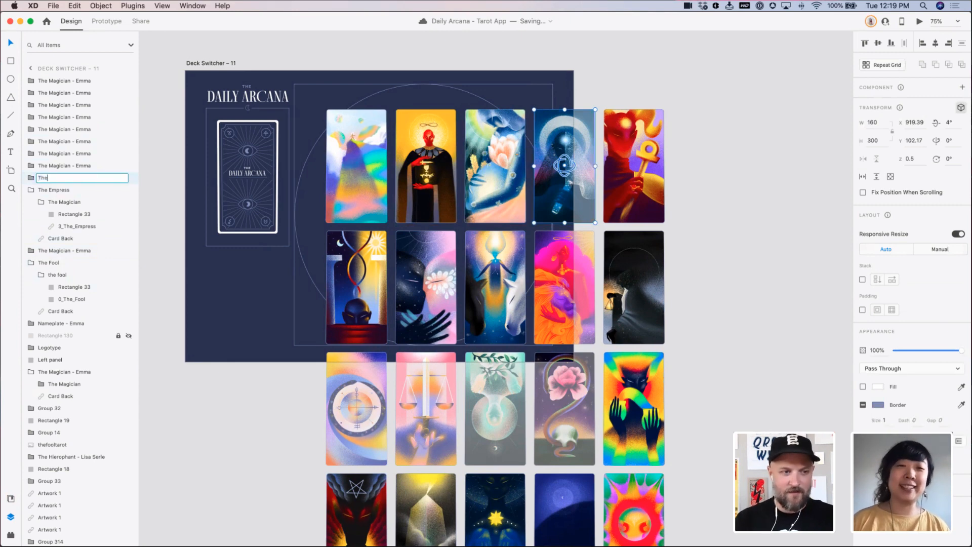
pyautogui.write(' High Priest')
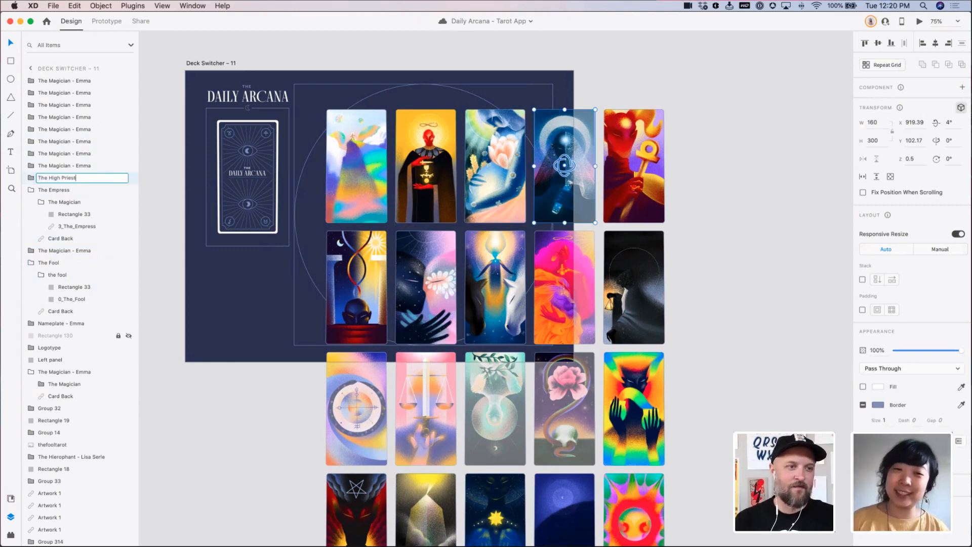
pyautogui.write('ess')
pyautogui.press('Return')
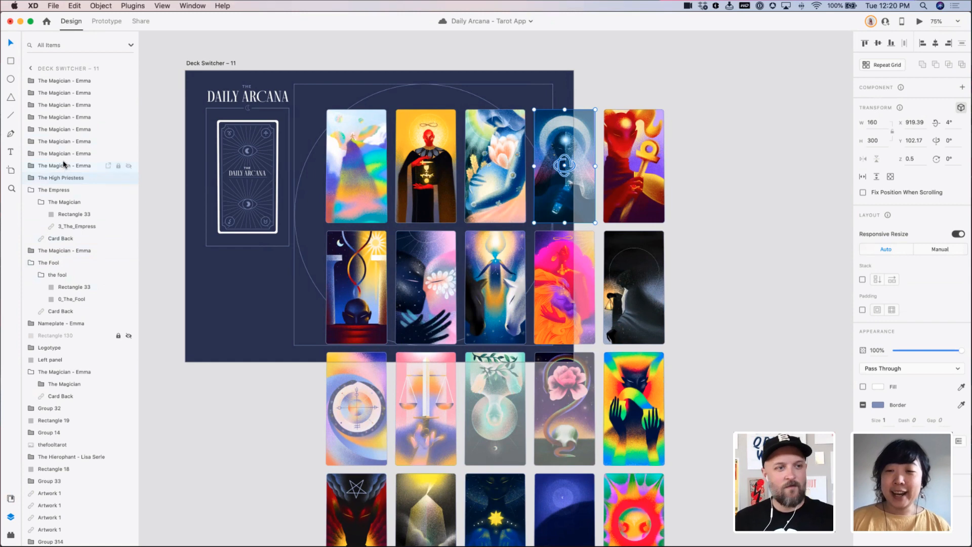
# Expand the layer groups of the first card in the second row and rename its outer group as "The Hierophant"
pyautogui.click(63, 164)
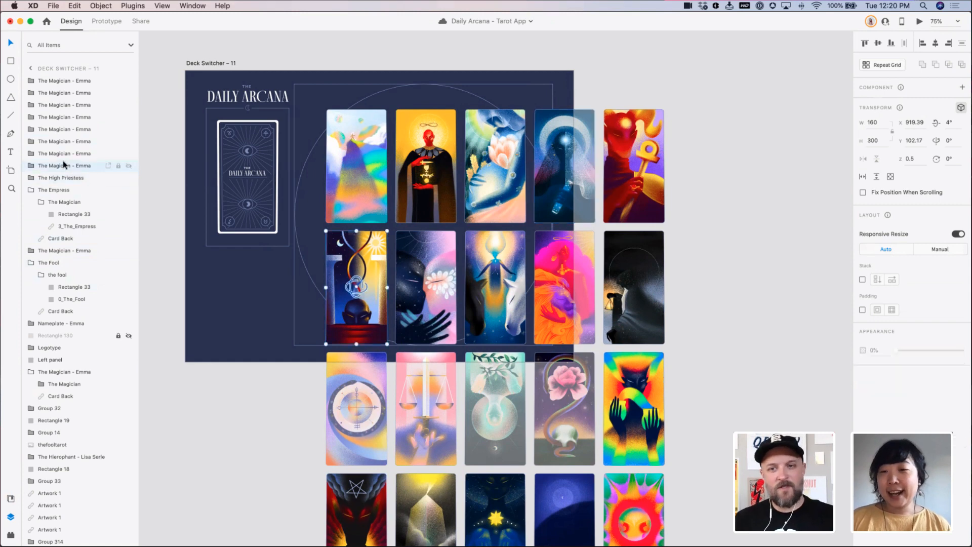
pyautogui.click(31, 166)
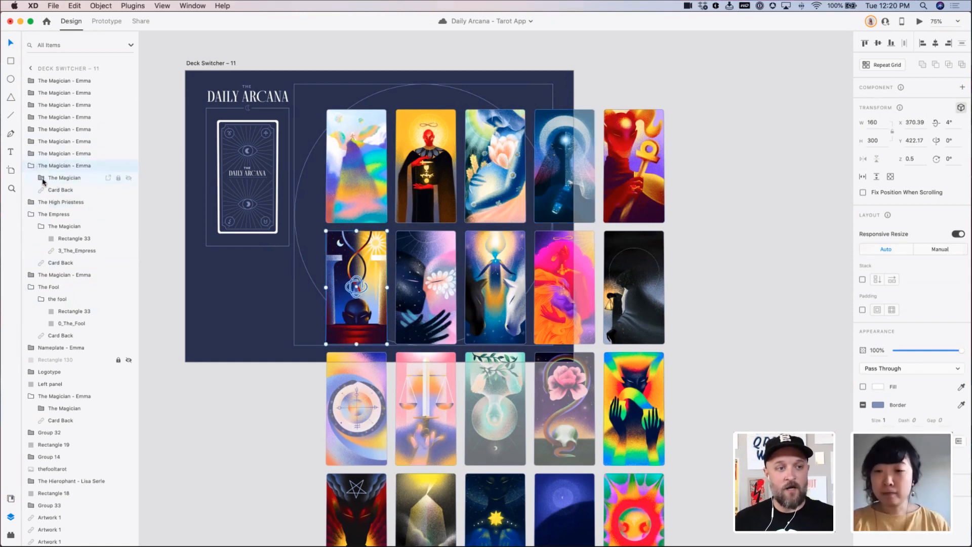
pyautogui.click(41, 178)
pyautogui.click(74, 202)
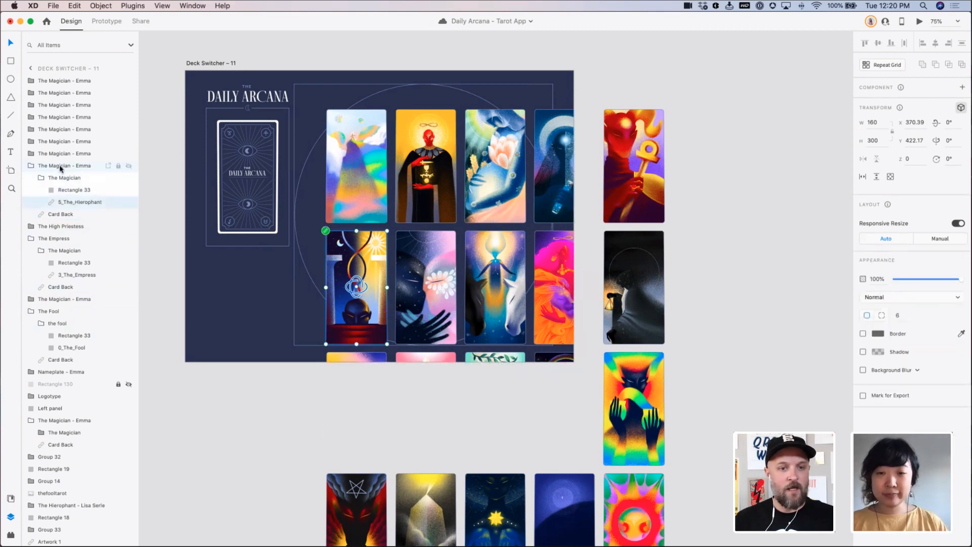
pyautogui.doubleClick(60, 165)
pyautogui.write('The H')
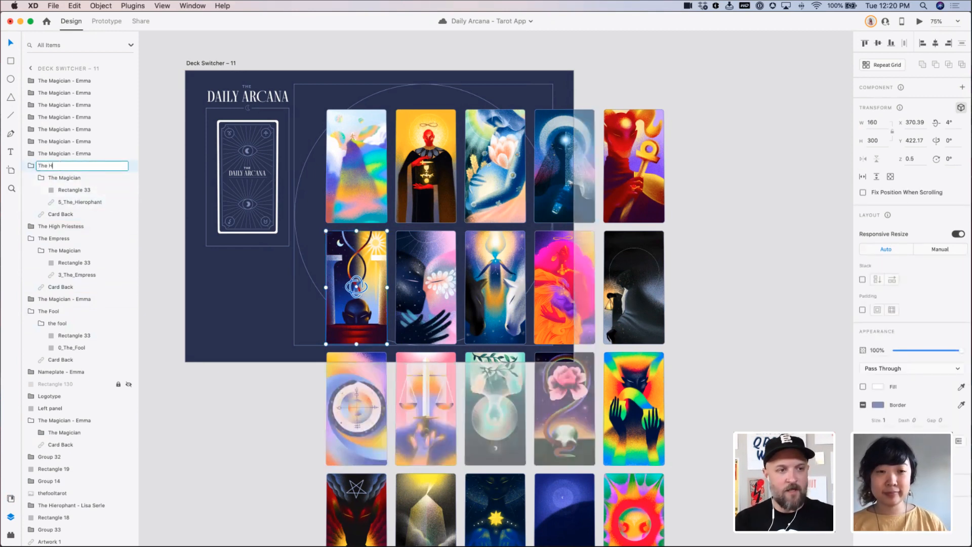
pyautogui.write('ierophant')
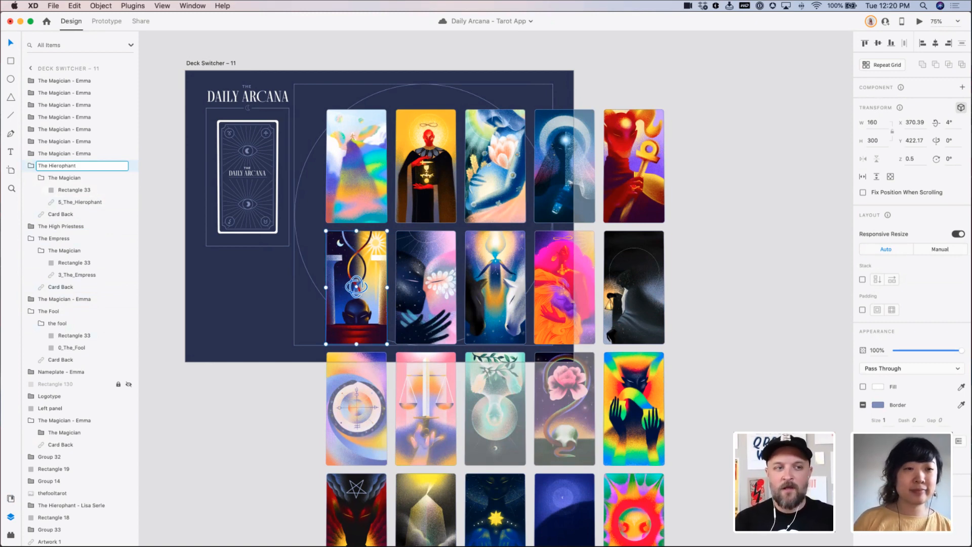
pyautogui.press('Return')
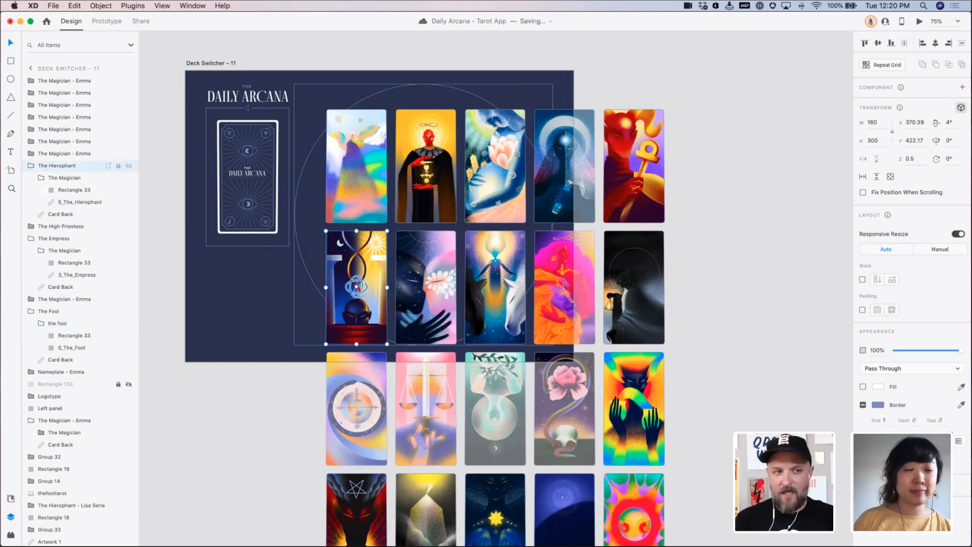
# Rename the inner The Magician group of the Hierophant card as "Hierophant"
pyautogui.doubleClick(64, 175)
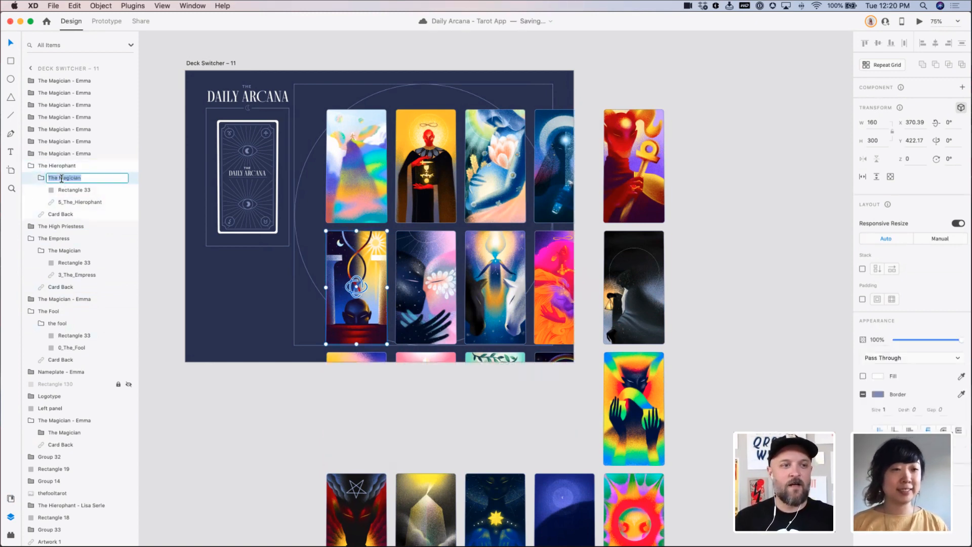
pyautogui.write('Hierophant')
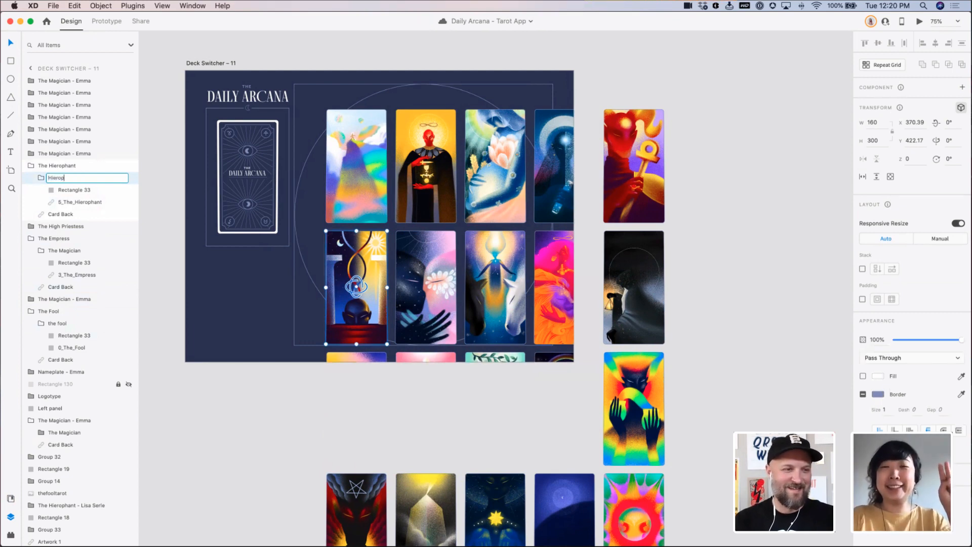
pyautogui.press('Return')
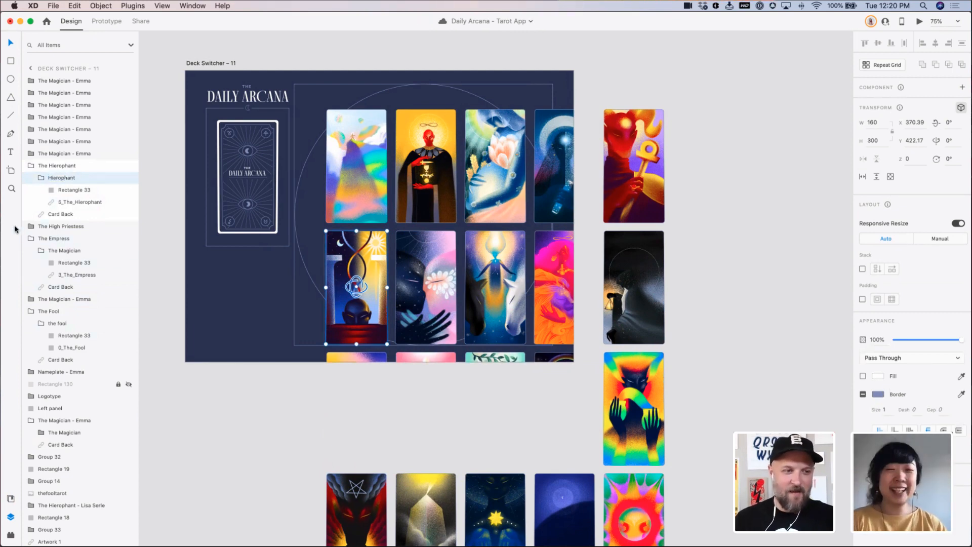
# Expand The High Priestess card's layer group and rename its inner The Magician group as "The Hierophant"
pyautogui.click(33, 227)
pyautogui.doubleClick(60, 238)
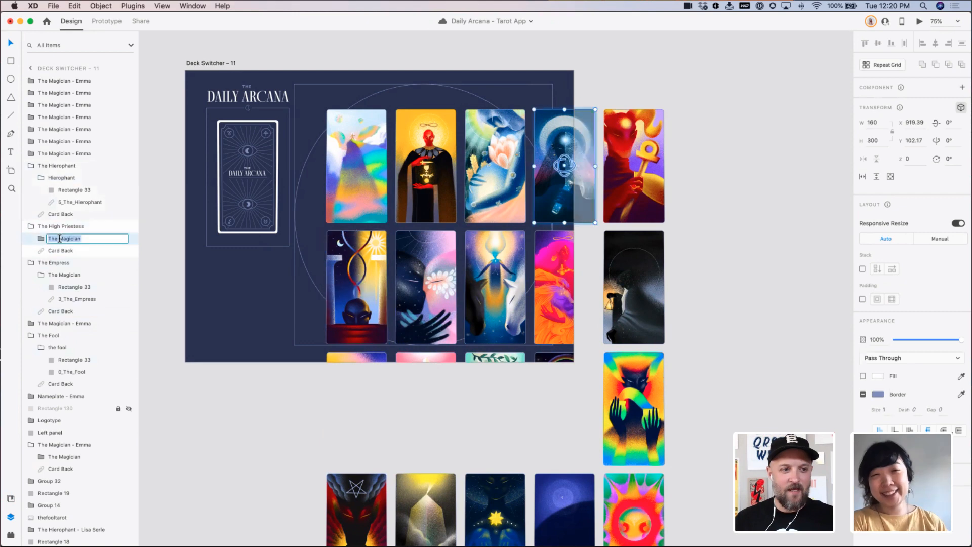
pyautogui.write('The ')
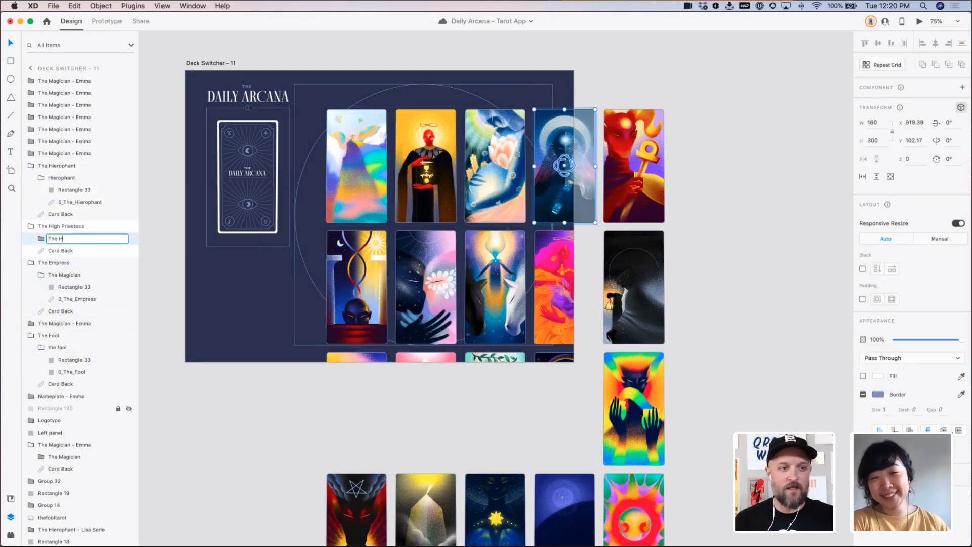
pyautogui.write('Hierophant')
pyautogui.press('Return')
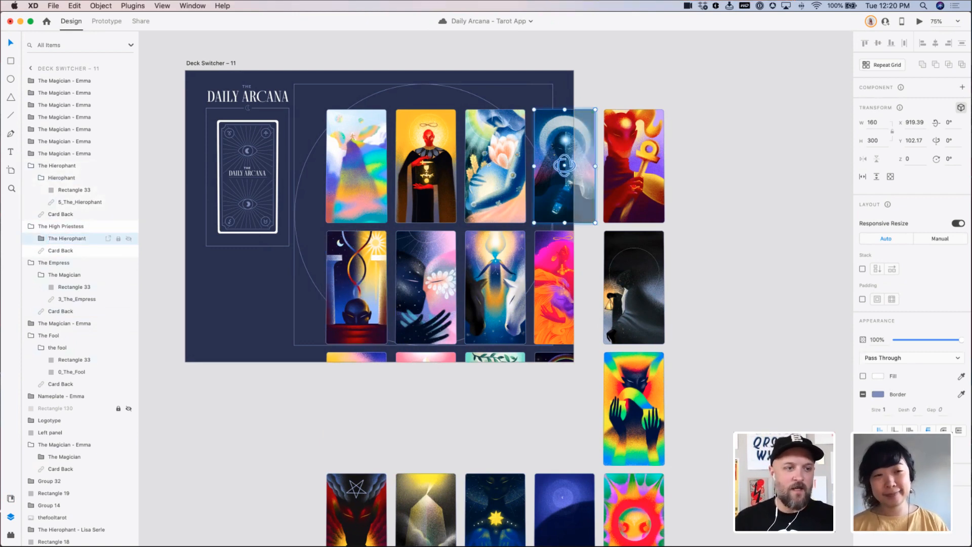
# Rename the inner group of The High Priestess card as "High Priestess" and collapse the card's layer group
pyautogui.doubleClick(56, 240)
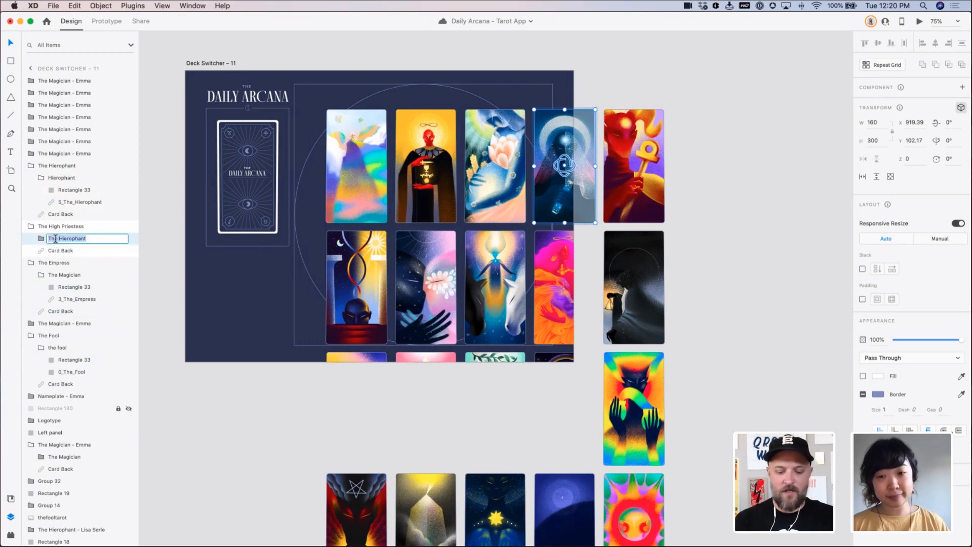
pyautogui.write('High Priestes')
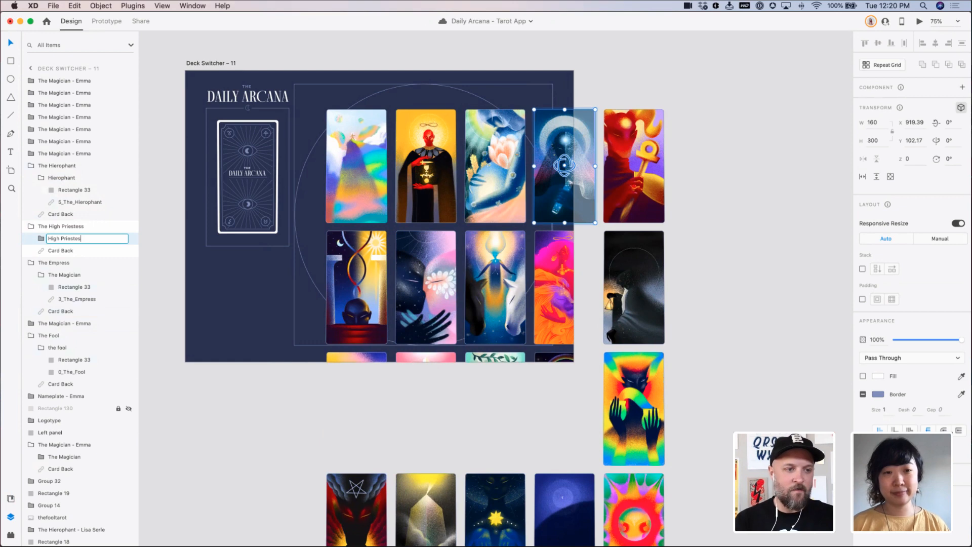
pyautogui.write('s')
pyautogui.press('Return')
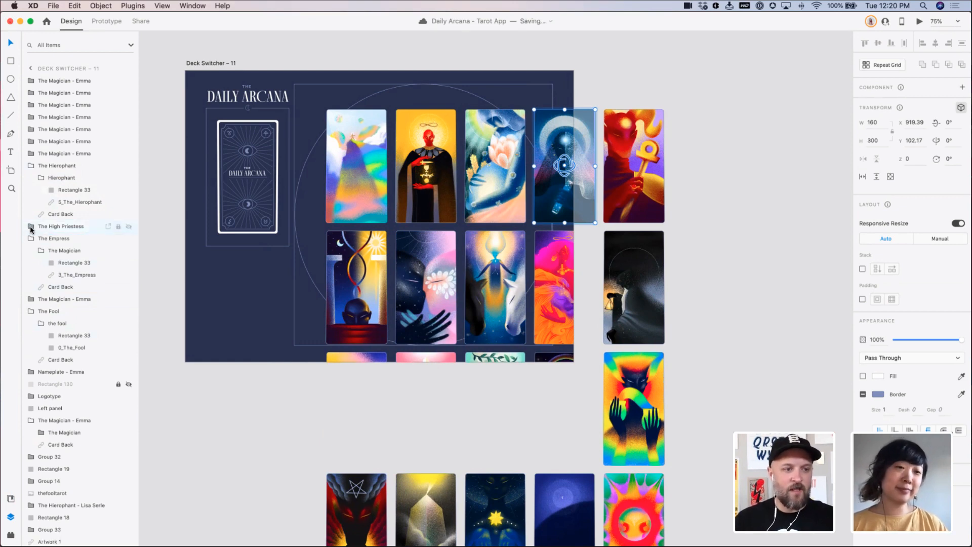
pyautogui.click(31, 226)
# Rename the inner The Magician group of The Empress card as "Empress" and collapse the card's layer group
pyautogui.click(39, 251)
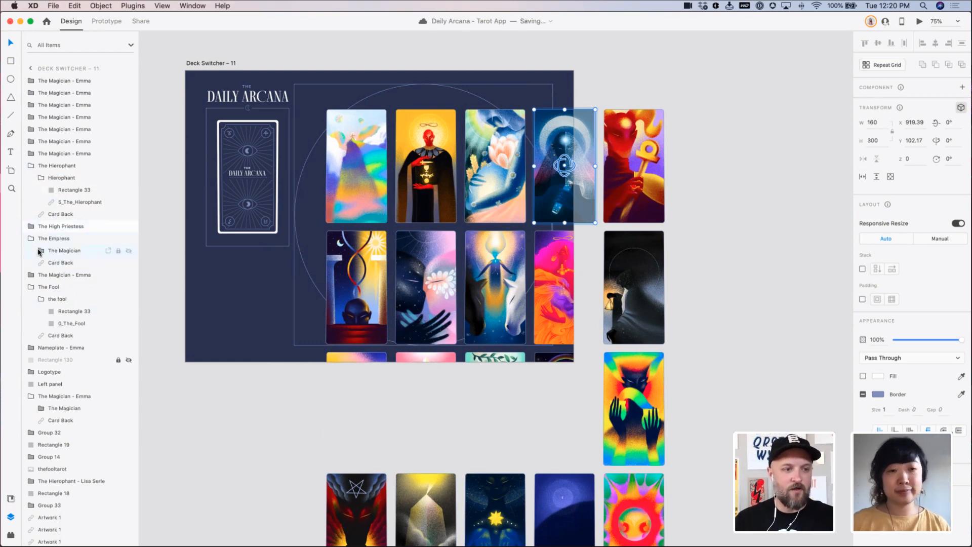
pyautogui.click(39, 251)
pyautogui.doubleClick(64, 251)
pyautogui.write('T')
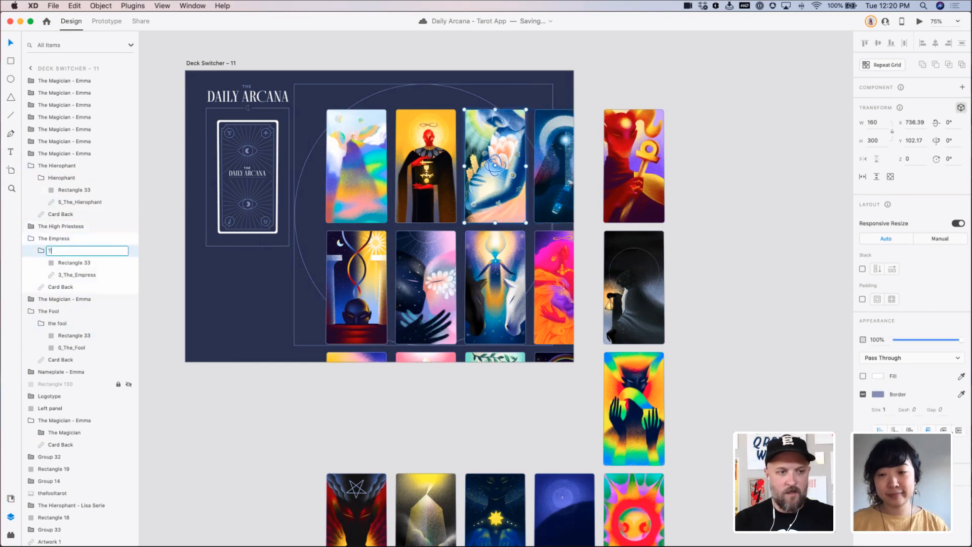
pyautogui.press('BackSpace')
pyautogui.write('Empress')
pyautogui.press('Return')
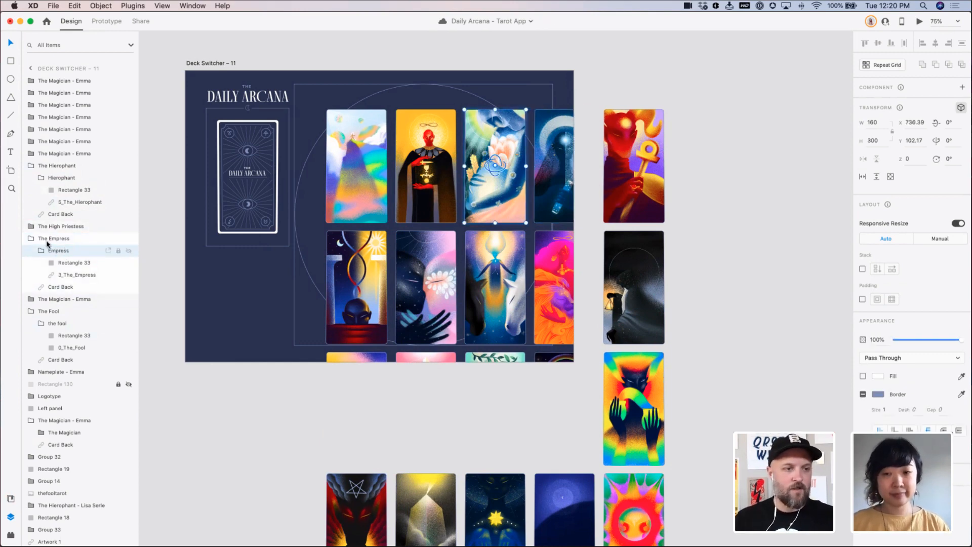
pyautogui.click(31, 239)
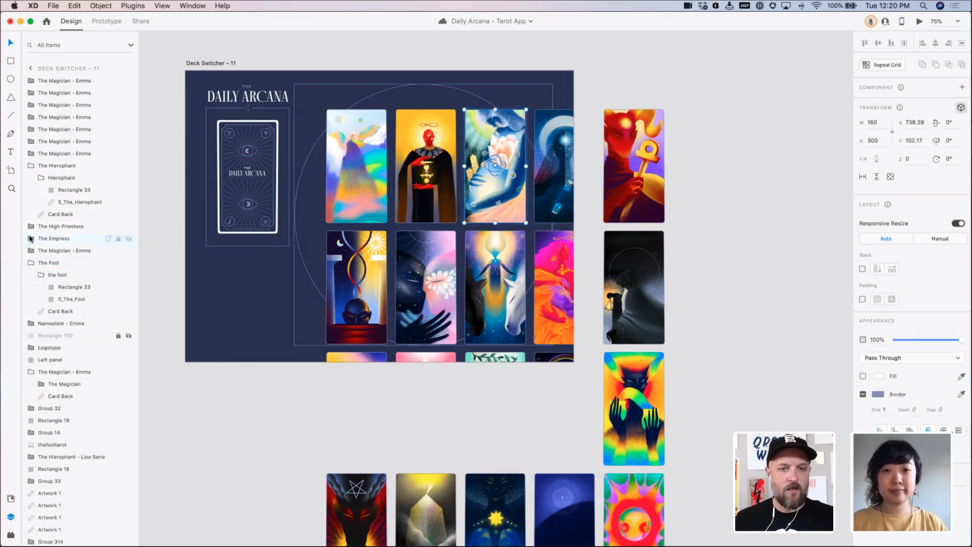
# Collapse The Hierophant group, expand the second card in the second row and rename its outer group "The Lovers" and its inner group "Lovers"
pyautogui.click(31, 167)
pyautogui.click(50, 155)
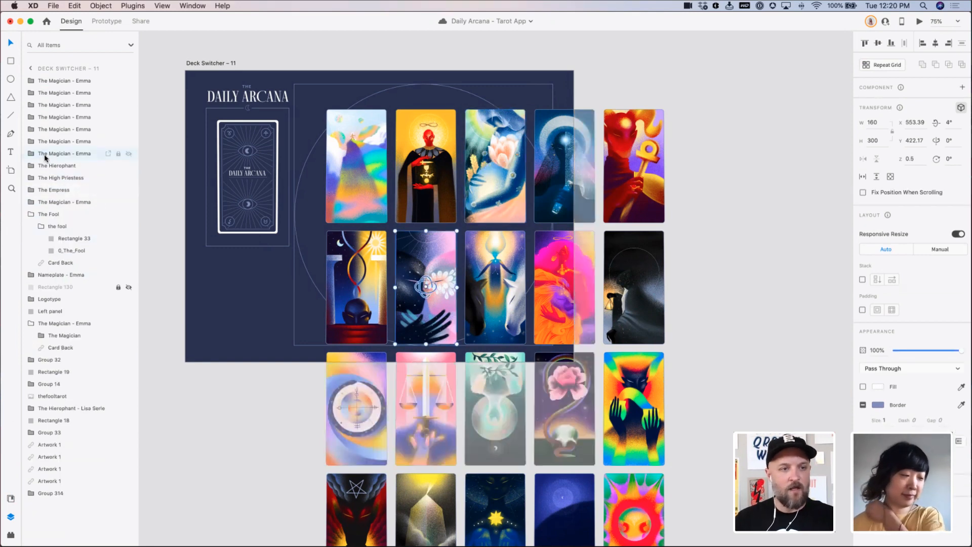
pyautogui.click(31, 154)
pyautogui.click(41, 165)
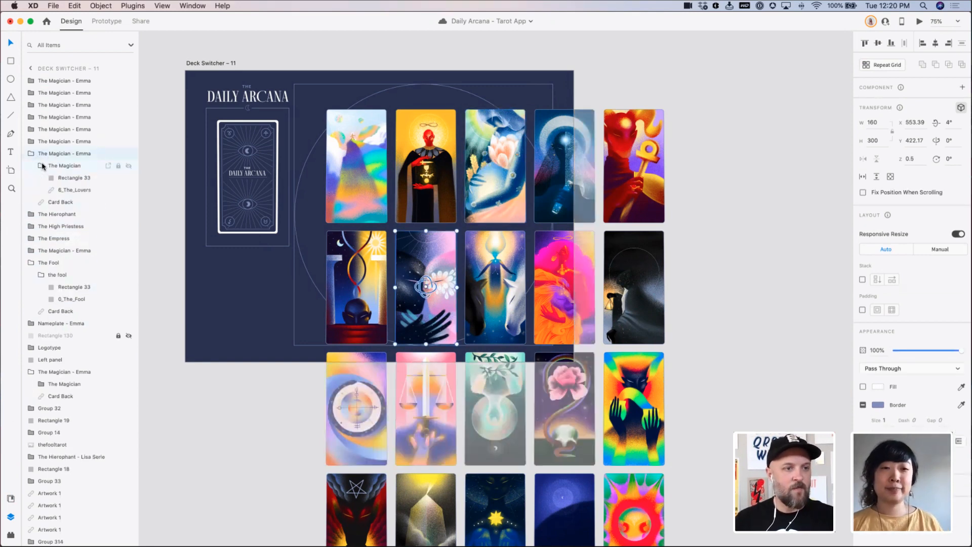
pyautogui.doubleClick(51, 154)
pyautogui.write('The L')
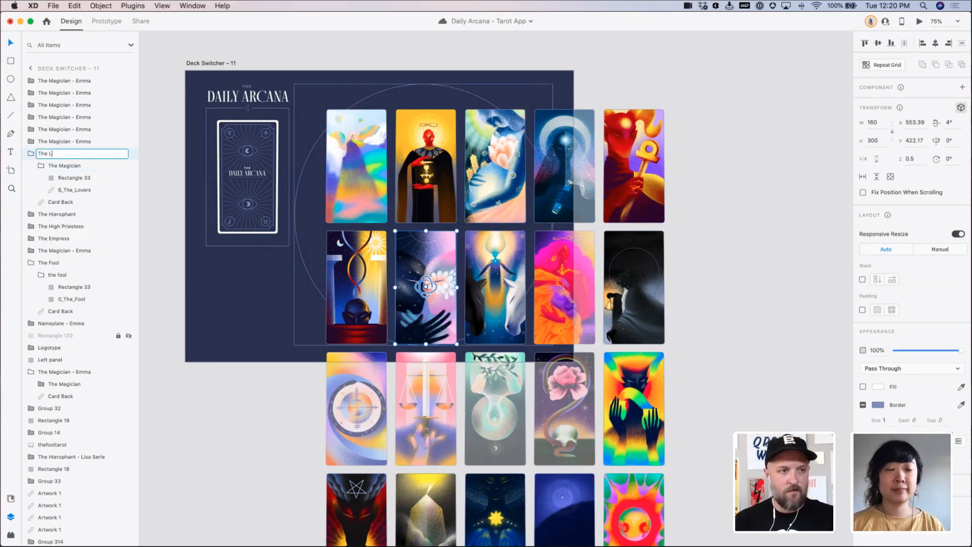
pyautogui.write('overs')
pyautogui.press('Return')
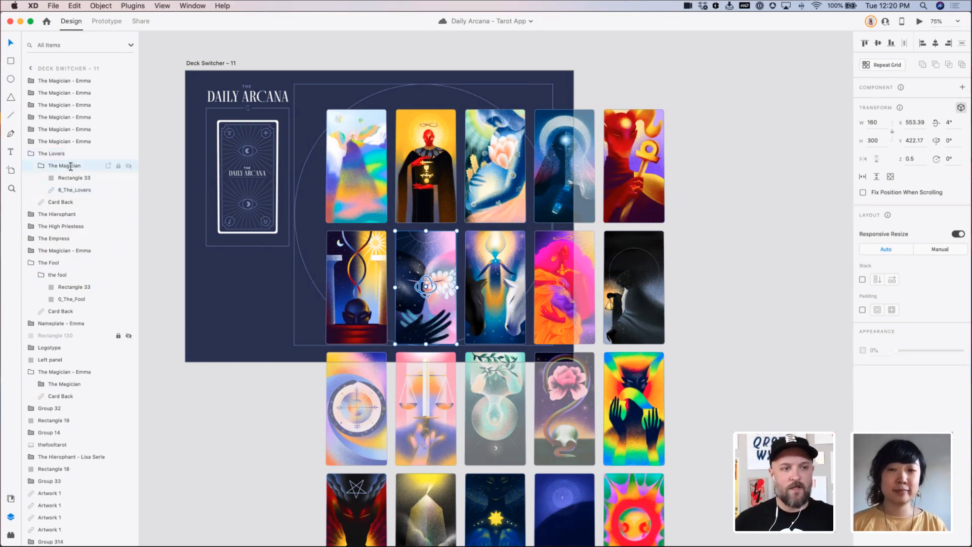
pyautogui.doubleClick(70, 166)
pyautogui.write('Th')
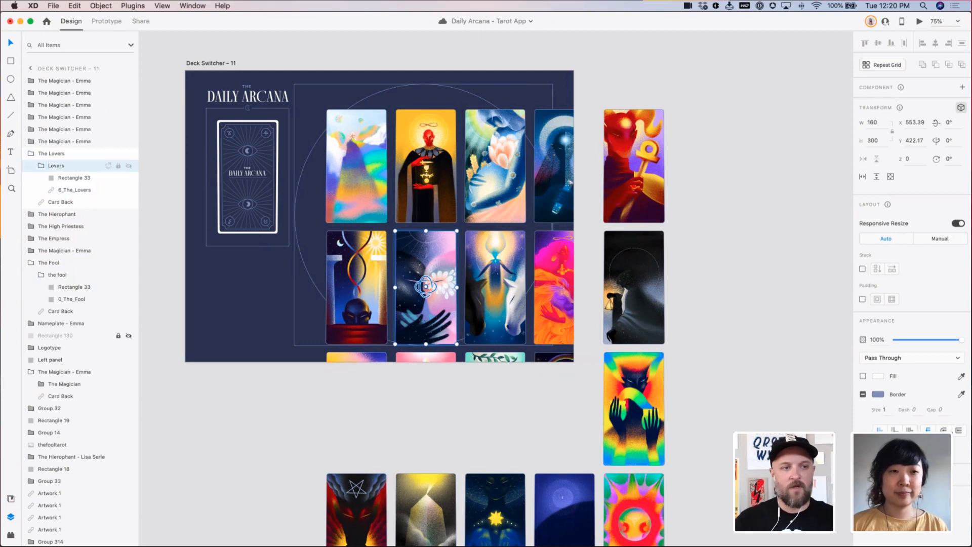
# Expand the layer groups of the third card in the second row and rename its outer group as "The Chariot"
pyautogui.click(31, 142)
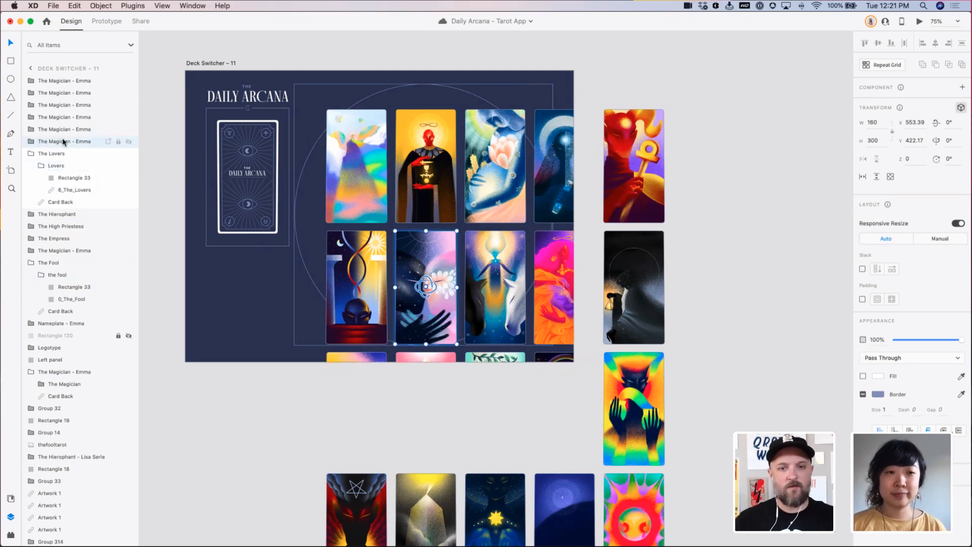
pyautogui.click(32, 142)
pyautogui.click(42, 154)
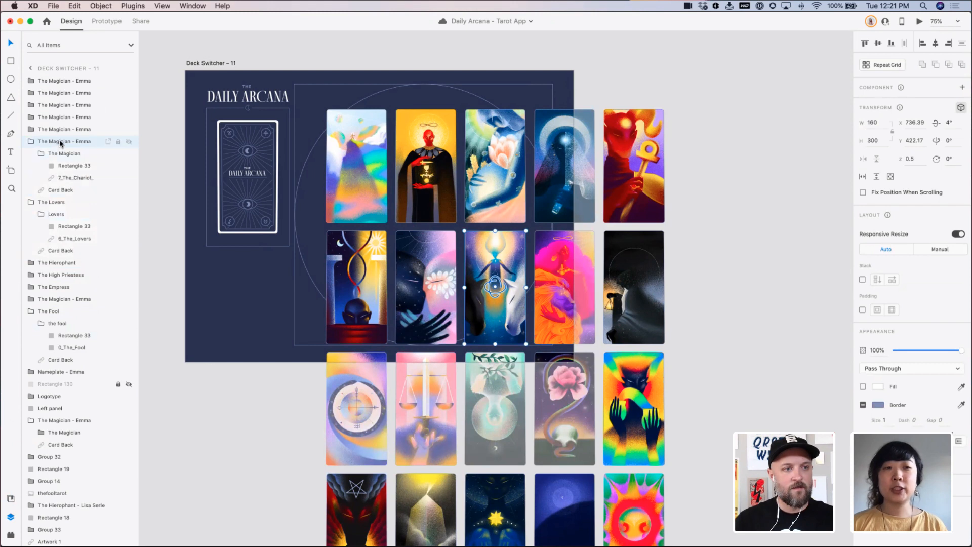
pyautogui.doubleClick(60, 142)
pyautogui.write('The Char')
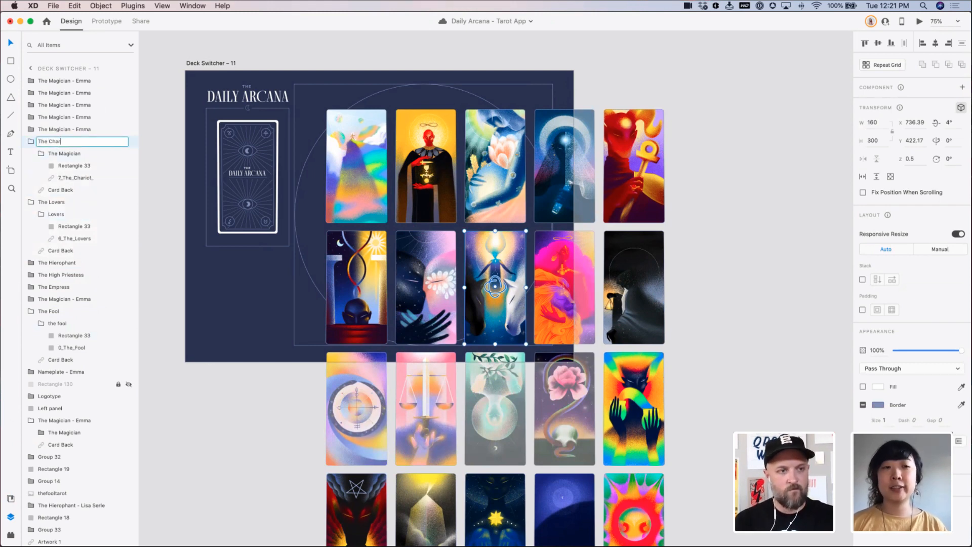
pyautogui.write('iot')
pyautogui.press('Return')
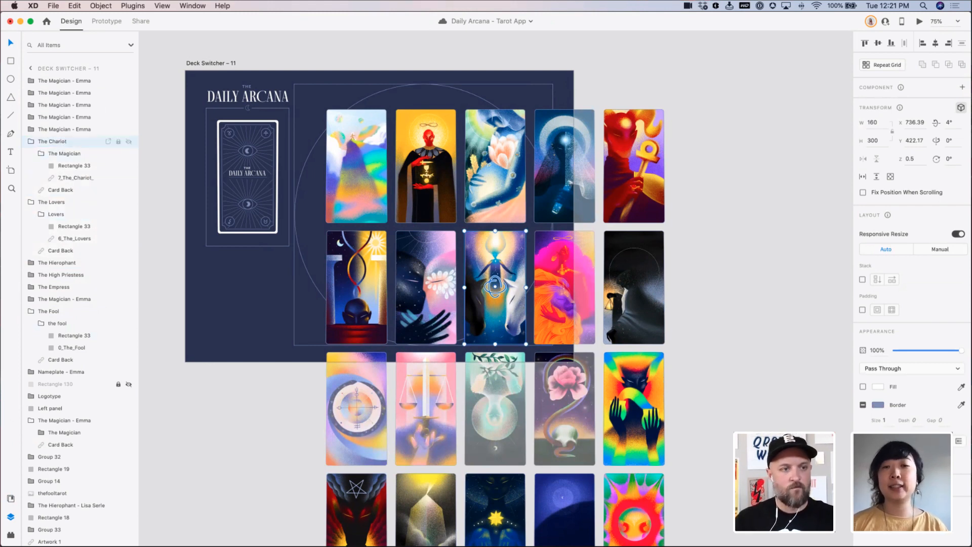
# Rename the inner The Magician group of The Chariot card as "Chariot"
pyautogui.click(65, 156)
pyautogui.doubleClick(66, 156)
pyautogui.write('Chariot')
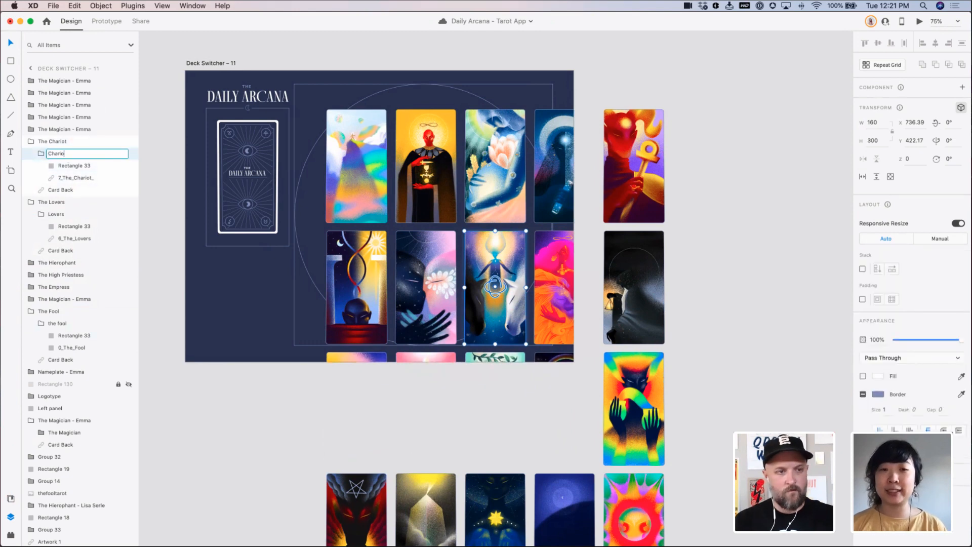
pyautogui.press('Return')
# Expand the layer groups of the fourth card in the second row and rename its outer group as "Strength"
pyautogui.click(64, 130)
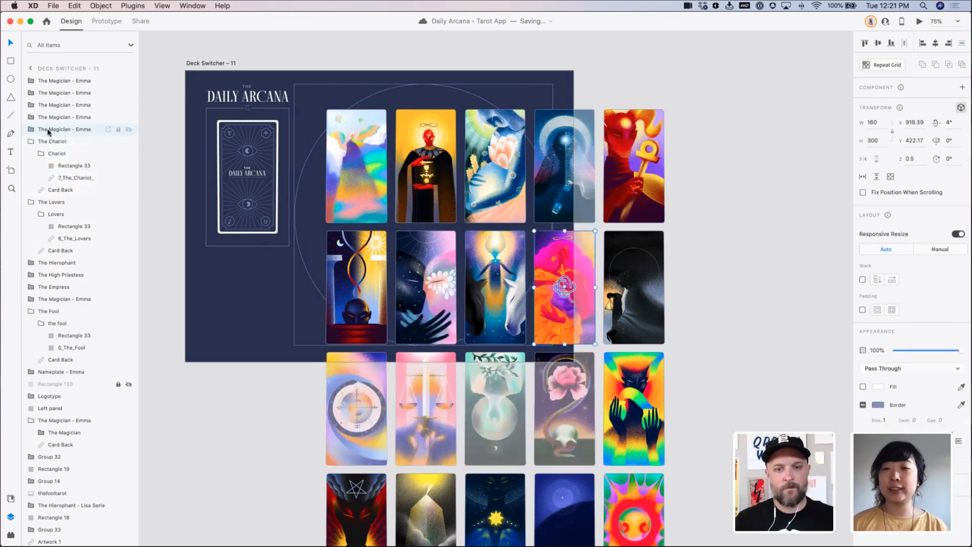
pyautogui.click(31, 131)
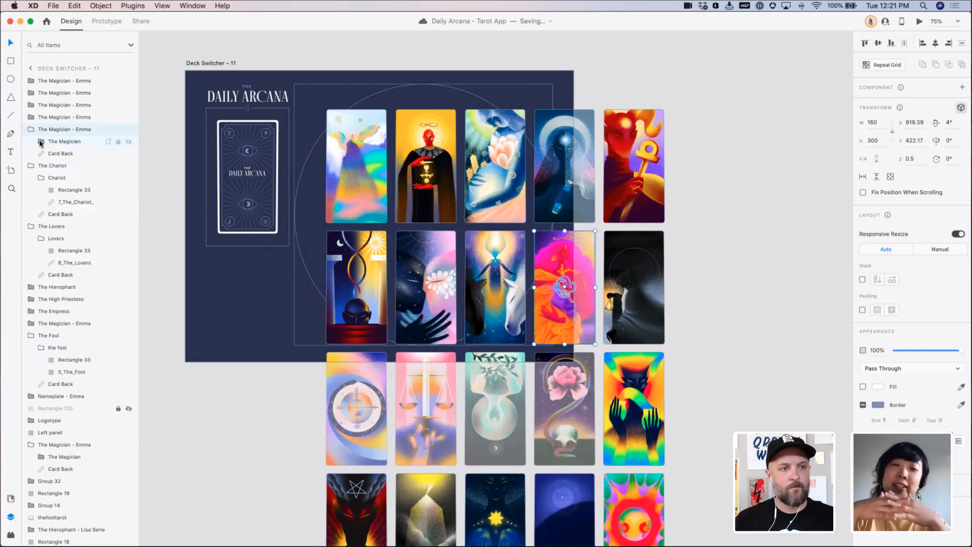
pyautogui.doubleClick(51, 130)
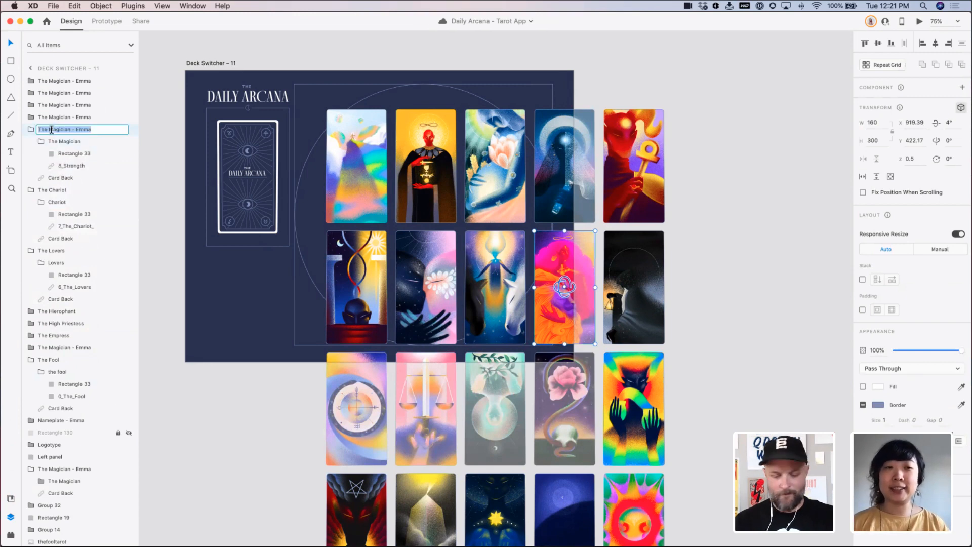
pyautogui.write('The')
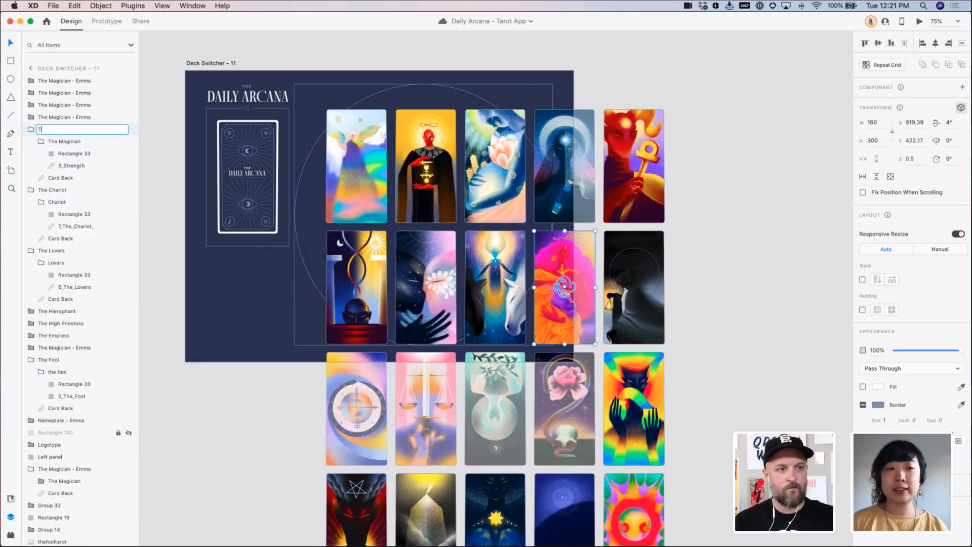
pyautogui.press('Return')
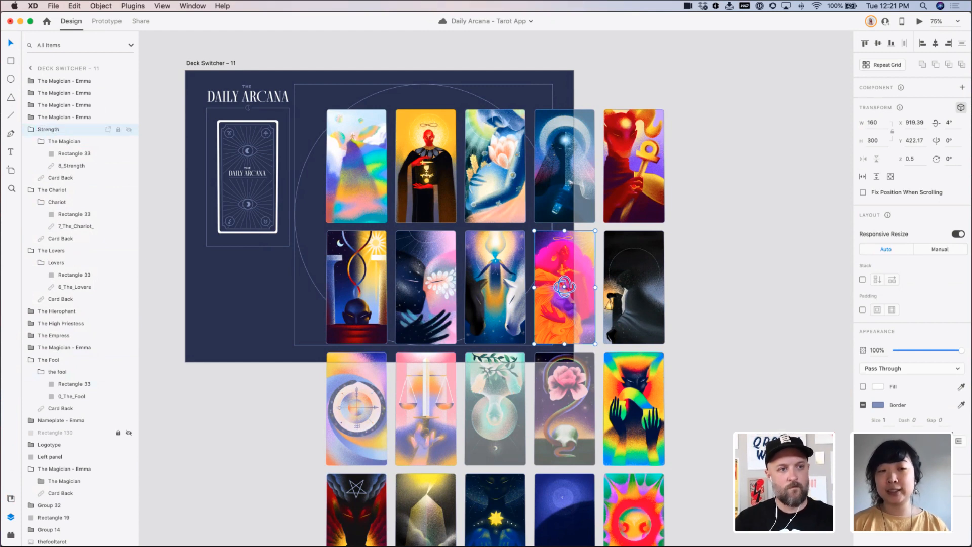
# Rename the inner The Magician group of the Strength card as "Strength" too
pyautogui.click(69, 141)
pyautogui.doubleClick(69, 141)
pyautogui.write('Strength')
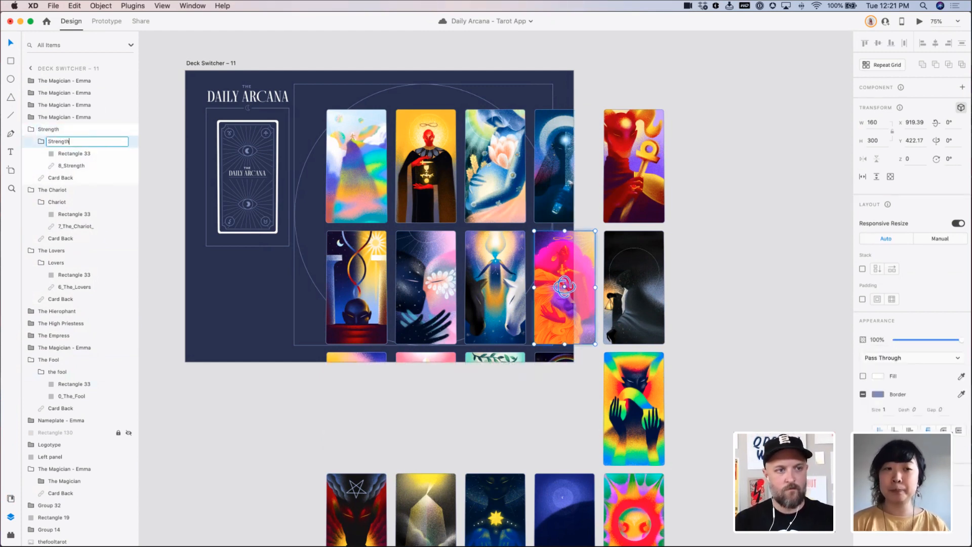
pyautogui.press('Return')
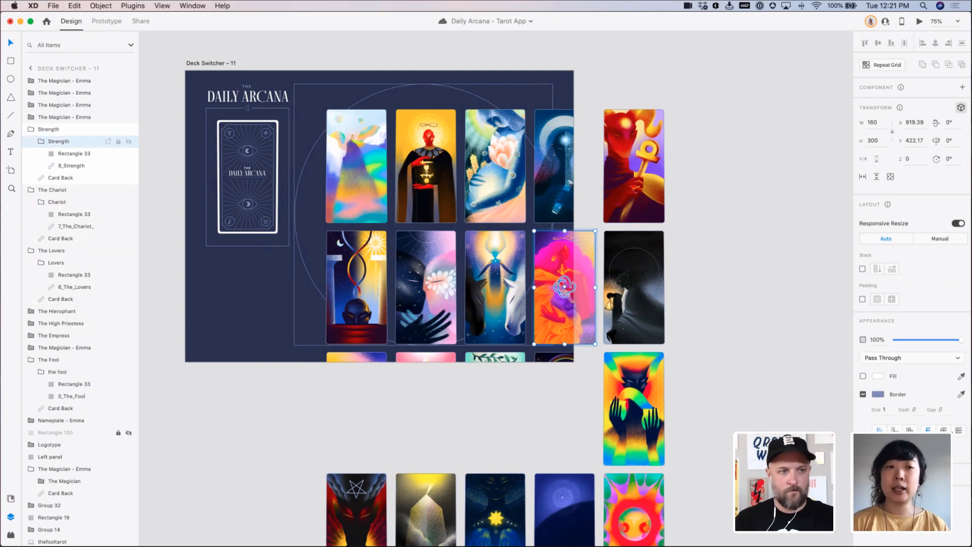
# Expand the layer groups of the first card in the third row and rename its outer group as "Wheel of Fortune"
pyautogui.click(65, 117)
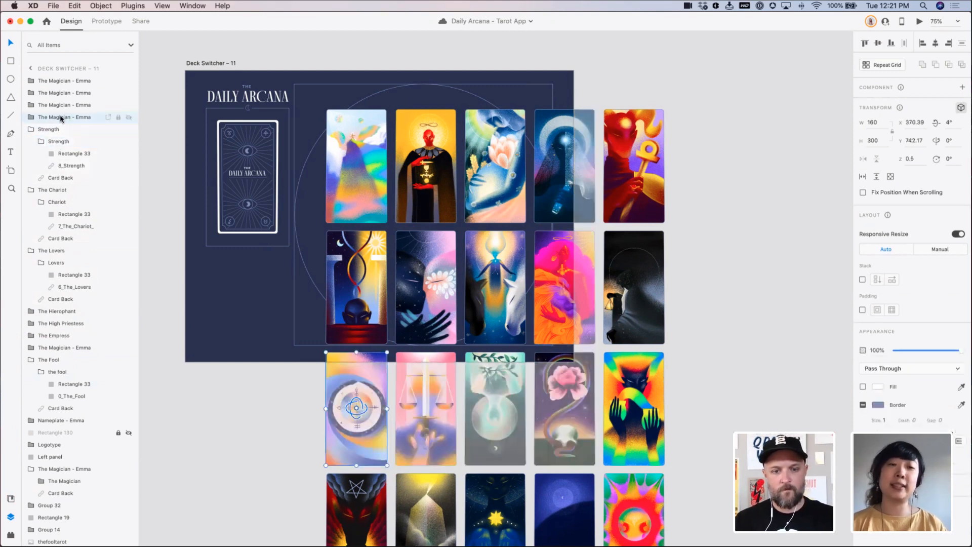
pyautogui.click(31, 117)
pyautogui.click(41, 130)
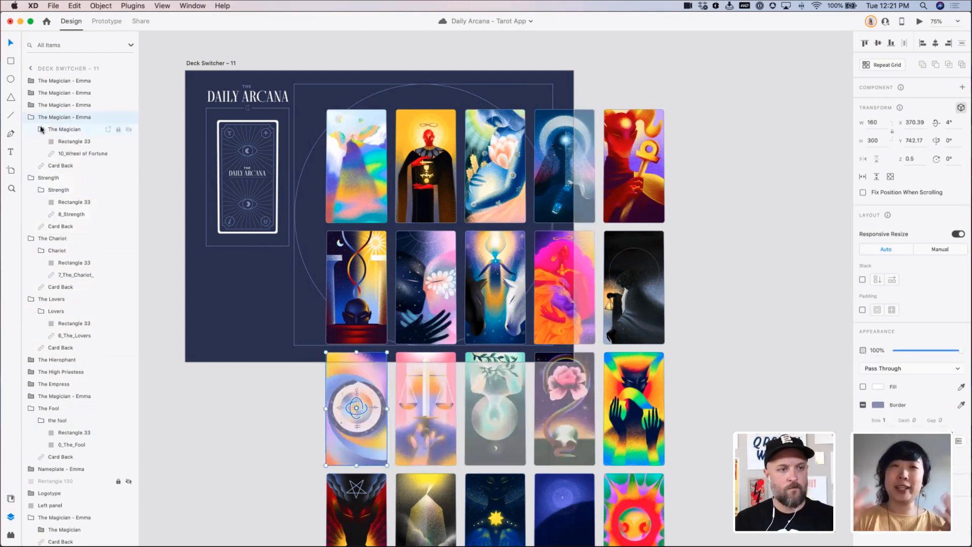
pyautogui.doubleClick(52, 118)
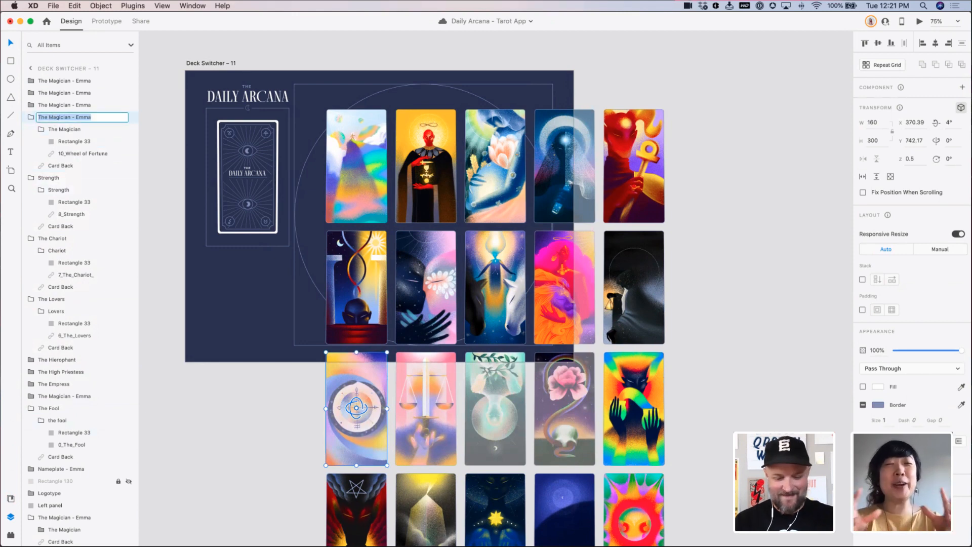
pyautogui.write('Wheel of Fortu')
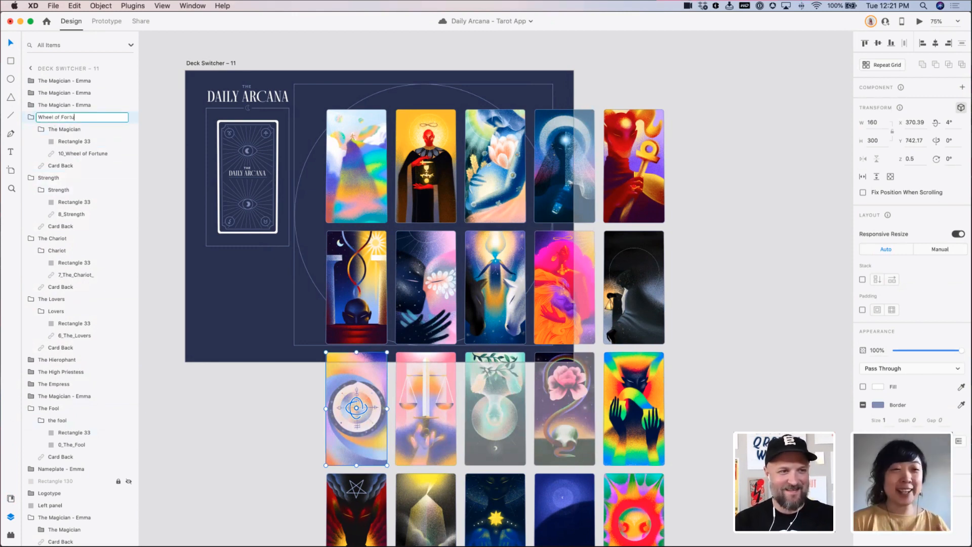
pyautogui.write('ne')
pyautogui.press('Return')
# Rename the inner The Magician group of the Wheel of Fortune card as "Wheel of Furtone"
pyautogui.doubleClick(56, 129)
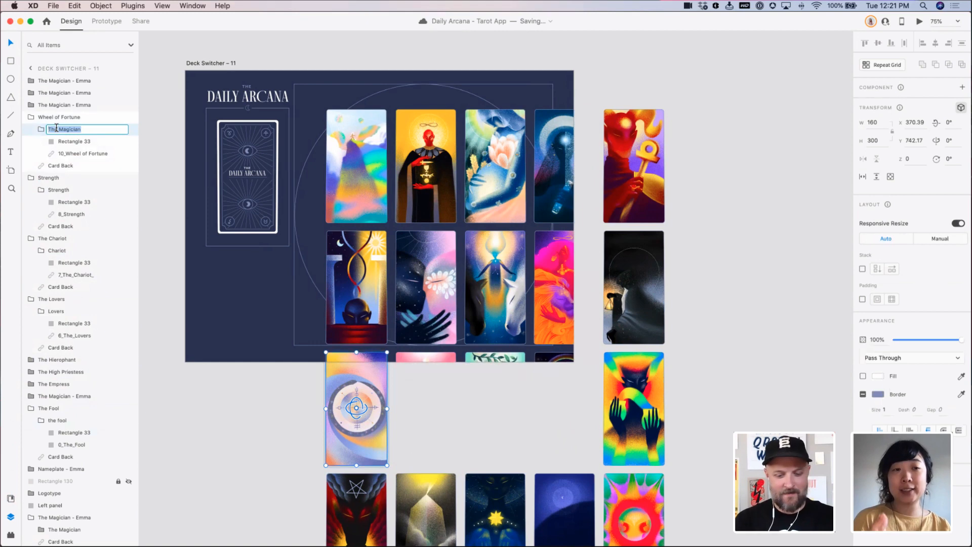
pyautogui.write('Wheel')
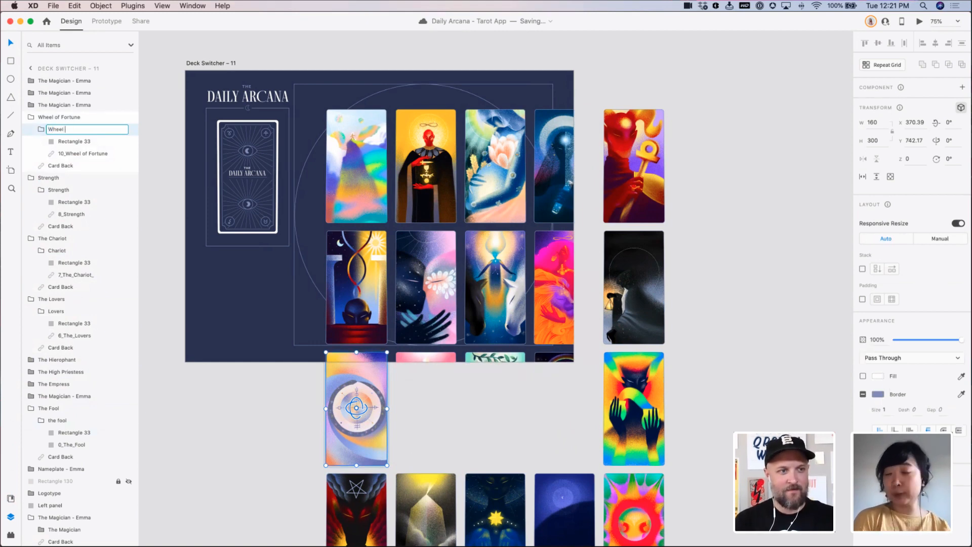
pyautogui.write(' of Furtone')
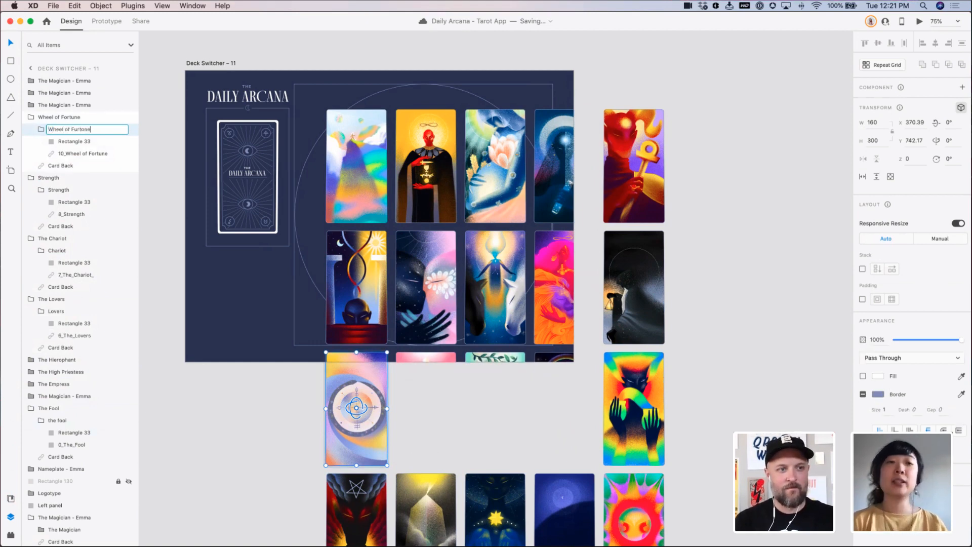
pyautogui.press('Return')
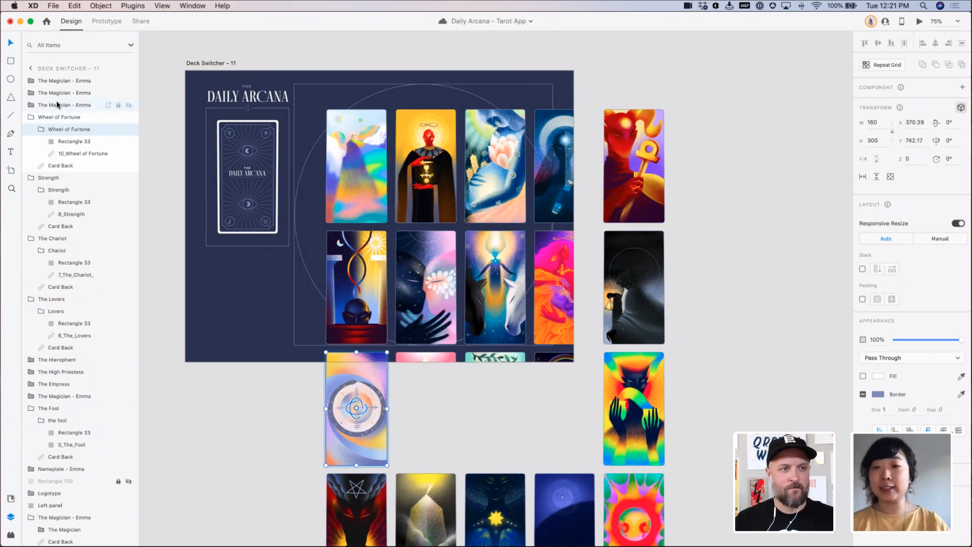
# Correct the spelling of the inner group name of the Wheel of Fortune card to "Wheel of Furtune"
pyautogui.doubleClick(80, 130)
pyautogui.click(86, 129)
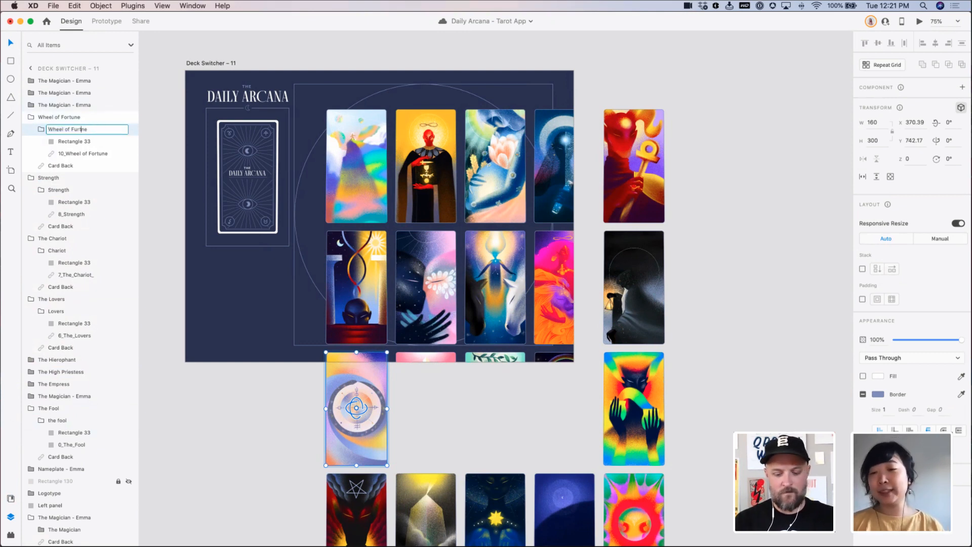
pyautogui.write('u')
pyautogui.press('Return')
# Expand the layer groups of the second card in the third row and rename its outer group as "Justice"
pyautogui.click(73, 106)
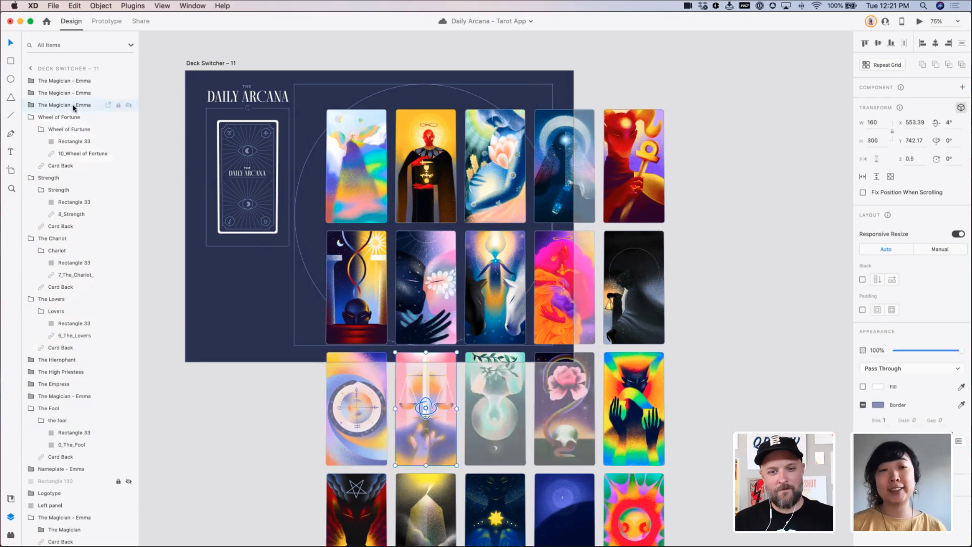
pyautogui.click(32, 105)
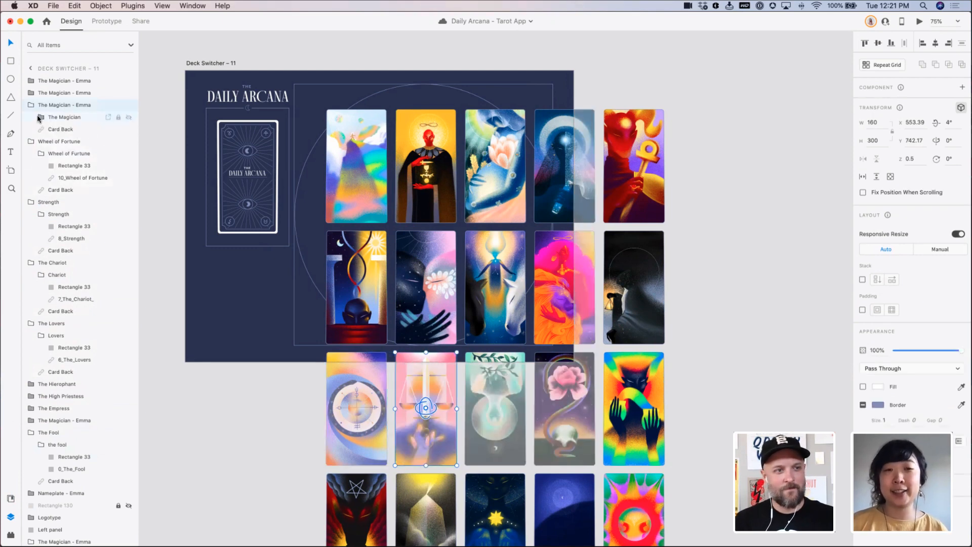
pyautogui.click(41, 117)
pyautogui.doubleClick(58, 105)
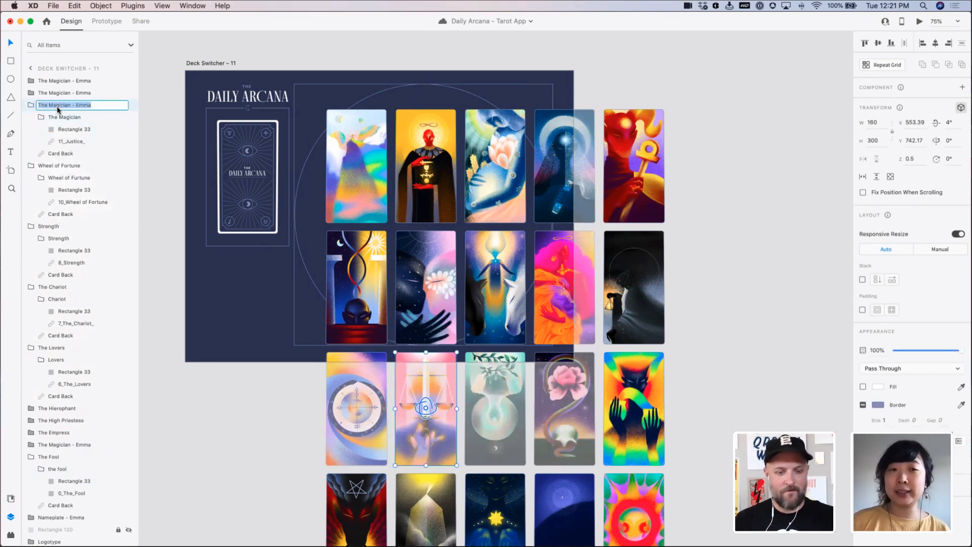
pyautogui.write('Justice')
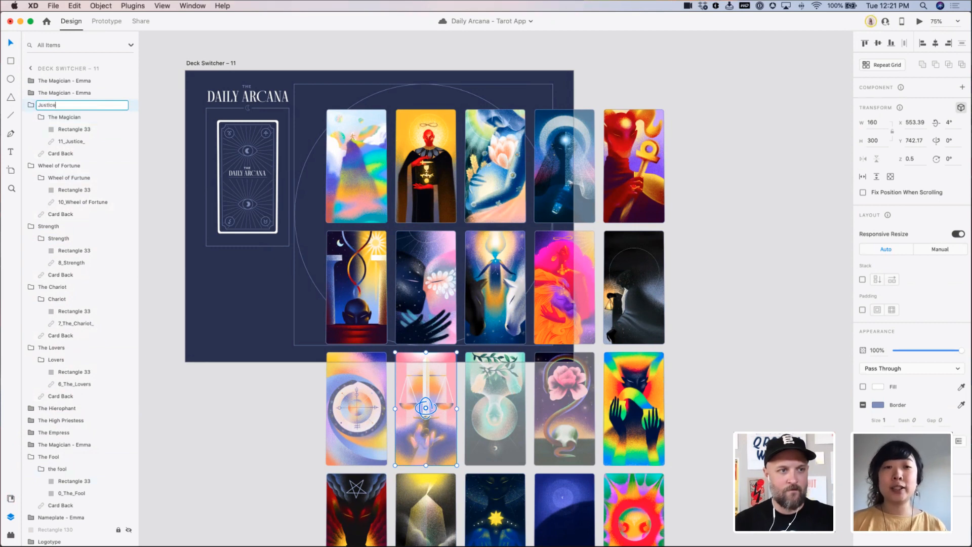
pyautogui.press('Return')
# Rename the inner The Magician group of the Justice card as "Justice" too
pyautogui.doubleClick(65, 117)
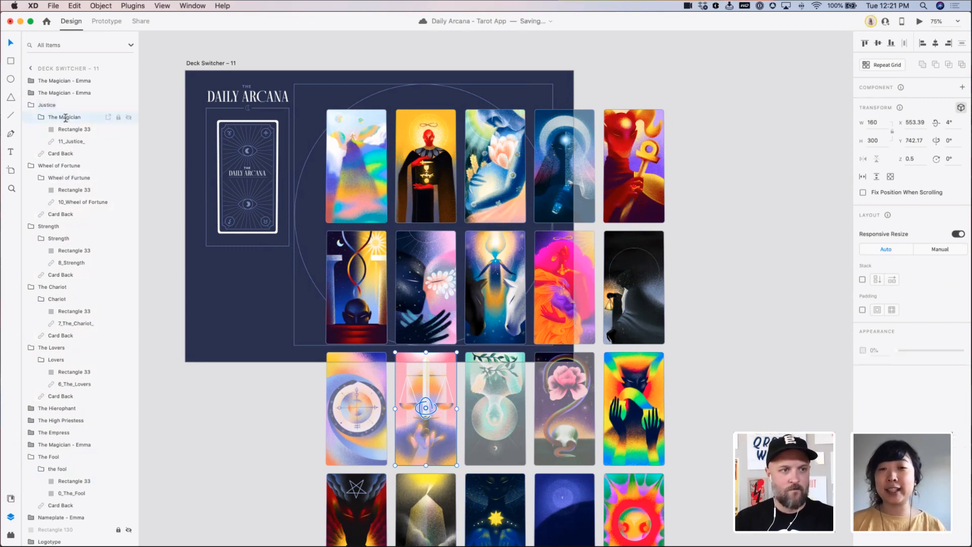
pyautogui.write('Justice')
pyautogui.press('Return')
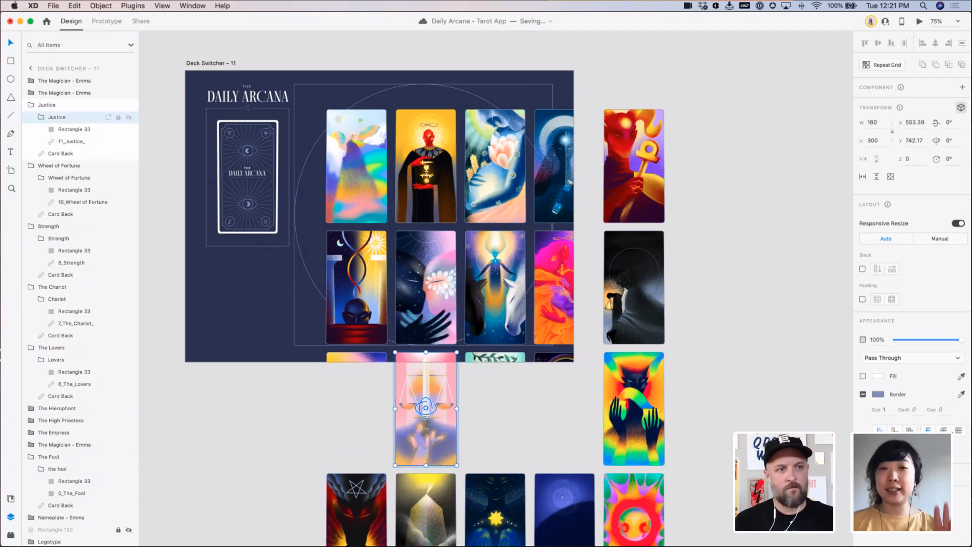
# Expand the layer groups of the third card in the third row and rename its outer group as "The Hanged Man"
pyautogui.click(32, 93)
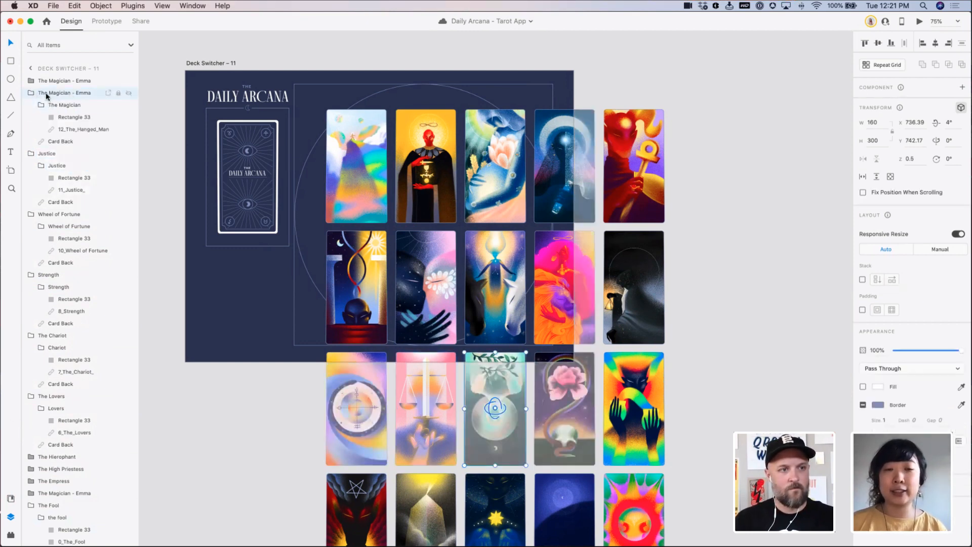
pyautogui.doubleClick(51, 93)
pyautogui.write('The Hna')
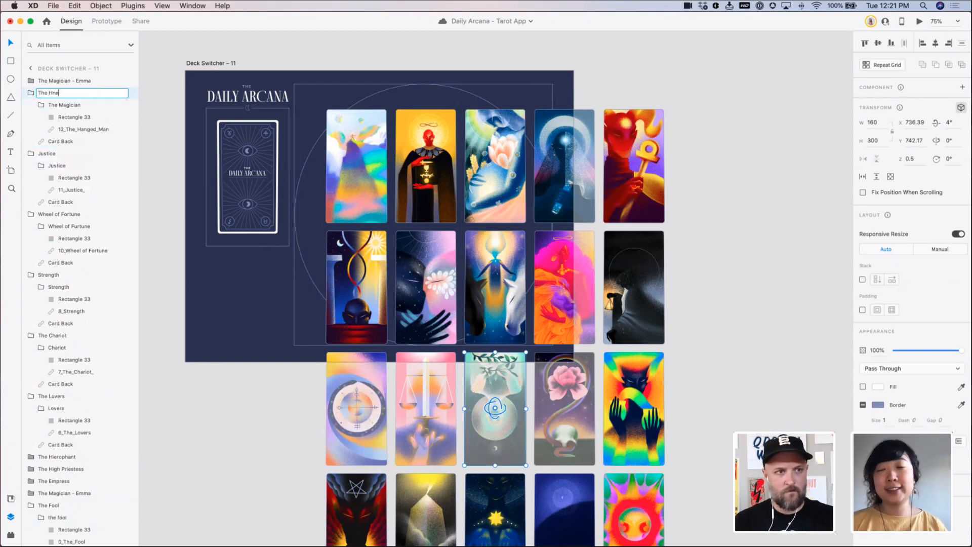
pyautogui.press('BackSpace')
pyautogui.press('BackSpace')
pyautogui.write('ange')
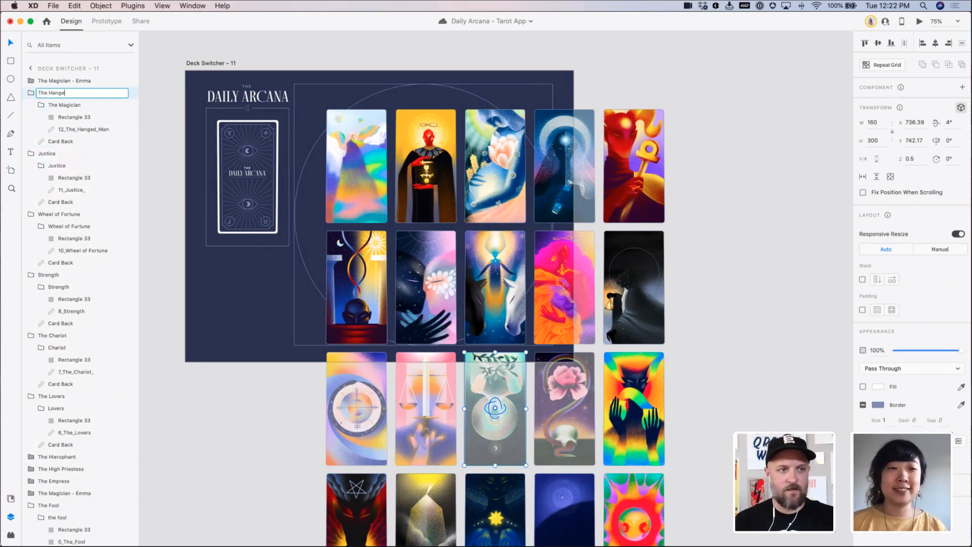
pyautogui.write('d Man')
pyautogui.press('Return')
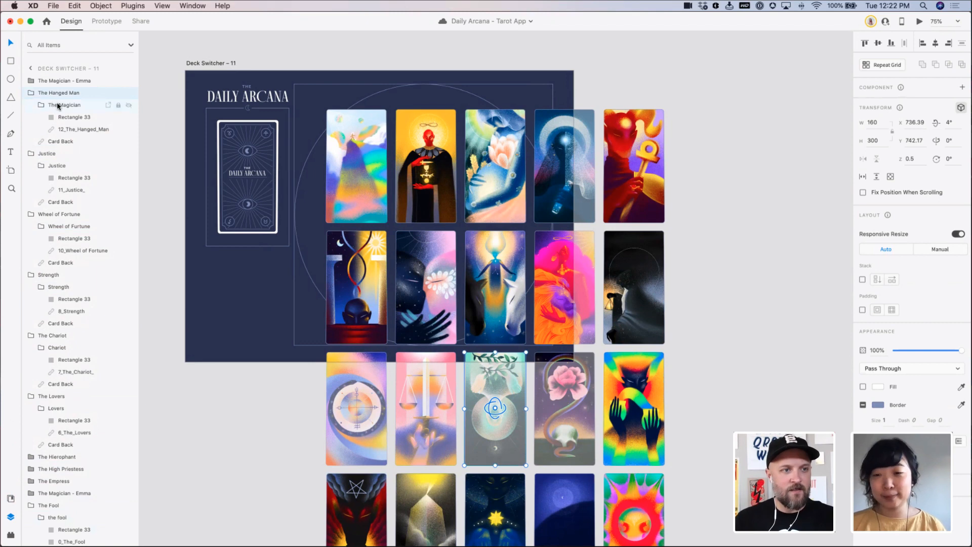
# Rename the inner The Magician group of The Hanged Man card as "Hanged Man"
pyautogui.doubleClick(59, 105)
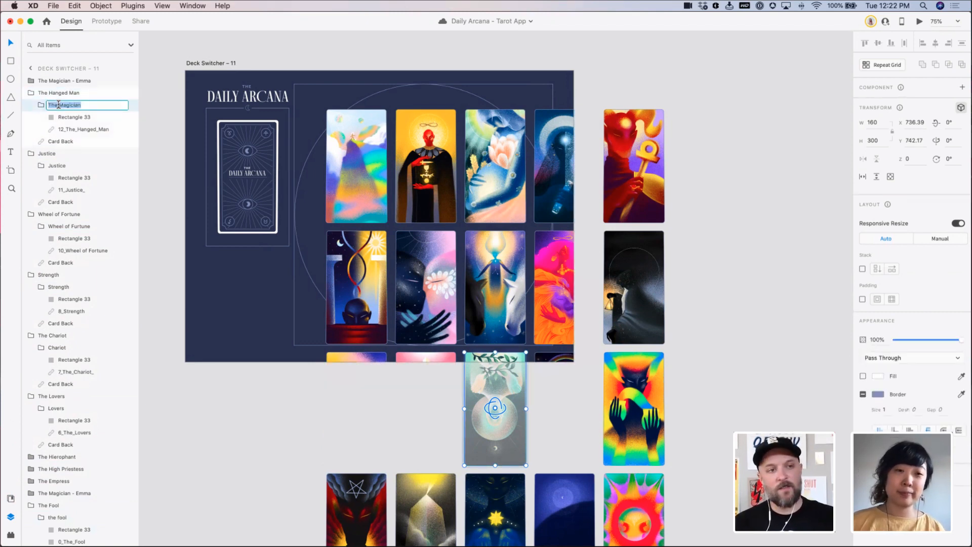
pyautogui.write('Han')
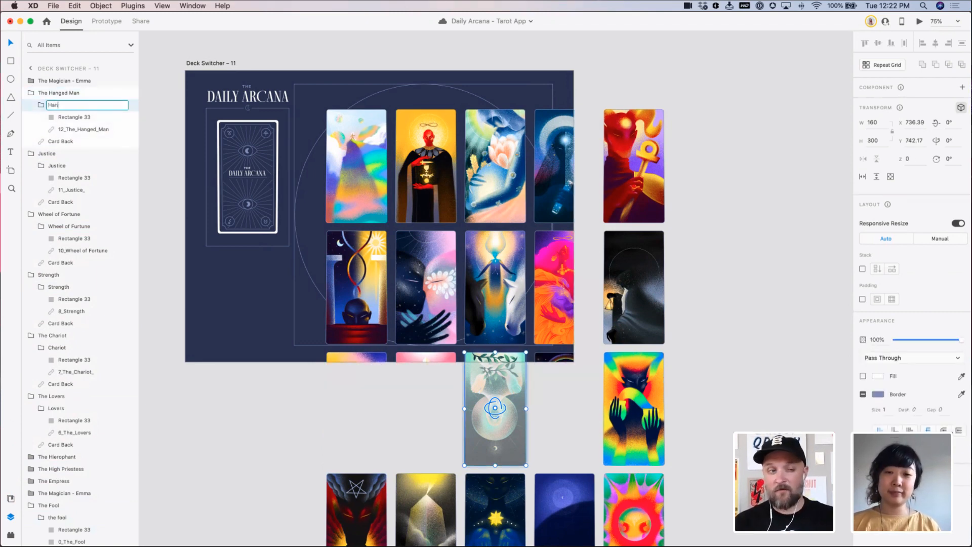
pyautogui.write('ged Man')
pyautogui.press('Return')
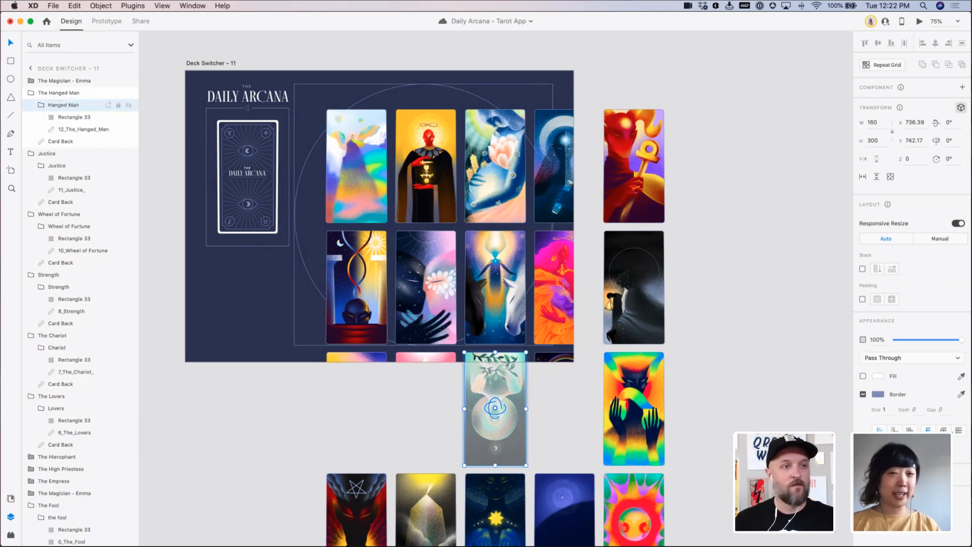
# Expand the layer groups of the fourth card in the third row and rename its outer group as "Death"
pyautogui.click(30, 81)
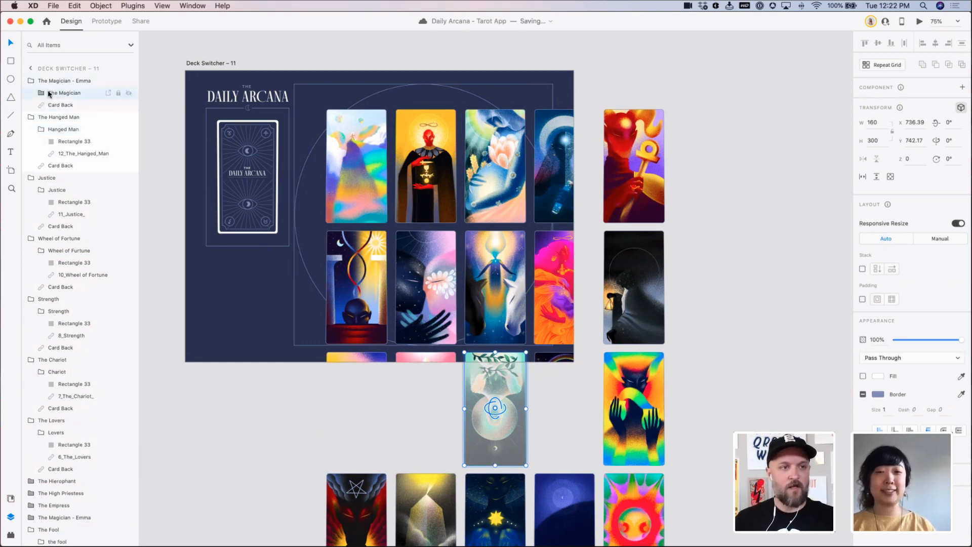
pyautogui.click(48, 93)
pyautogui.click(54, 81)
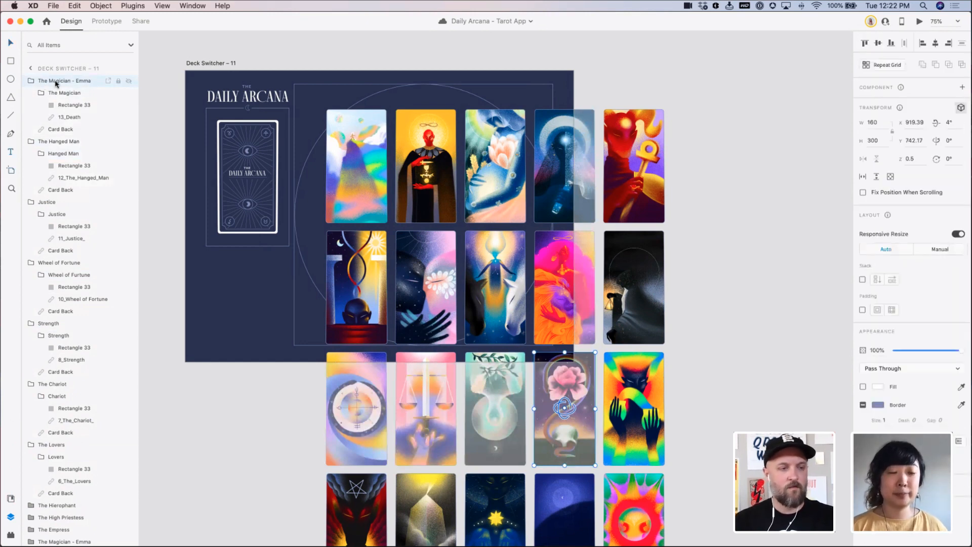
pyautogui.doubleClick(58, 81)
pyautogui.write('Death')
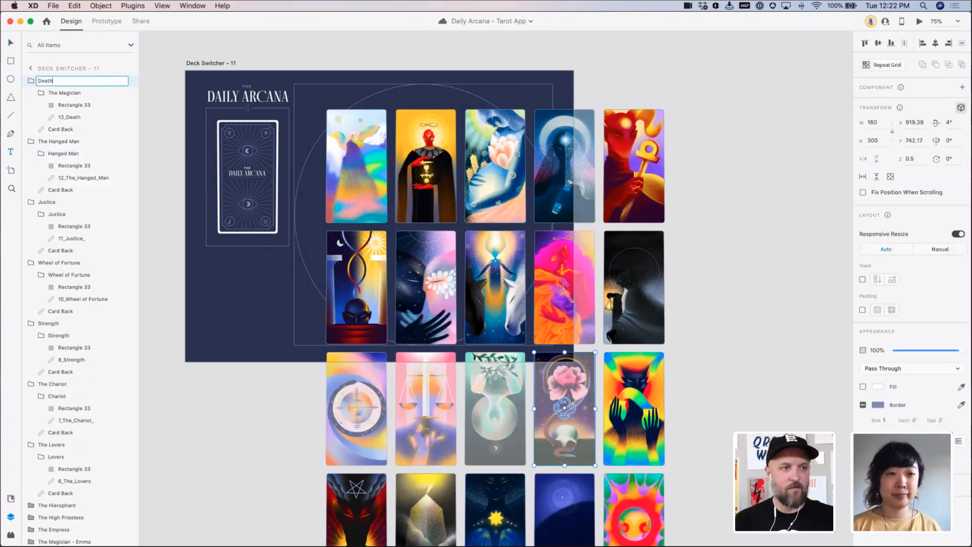
pyautogui.press('Return')
# Rename the inner The Magician group of the Death card as "Death" too
pyautogui.doubleClick(65, 93)
pyautogui.write('D')
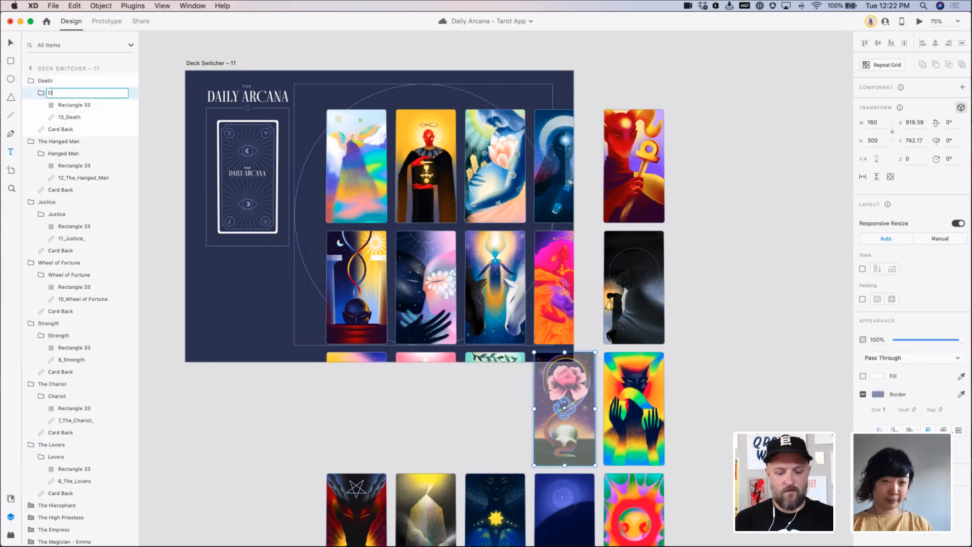
pyautogui.write('eath')
pyautogui.press('Return')
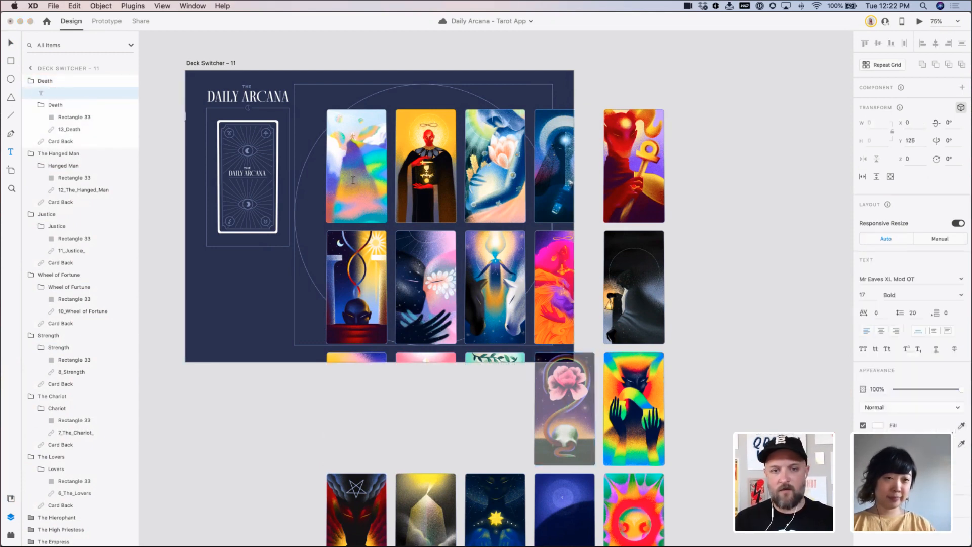
# Return to the Select tool and undo the stray empty text object inside the Death group
pyautogui.click(708, 368)
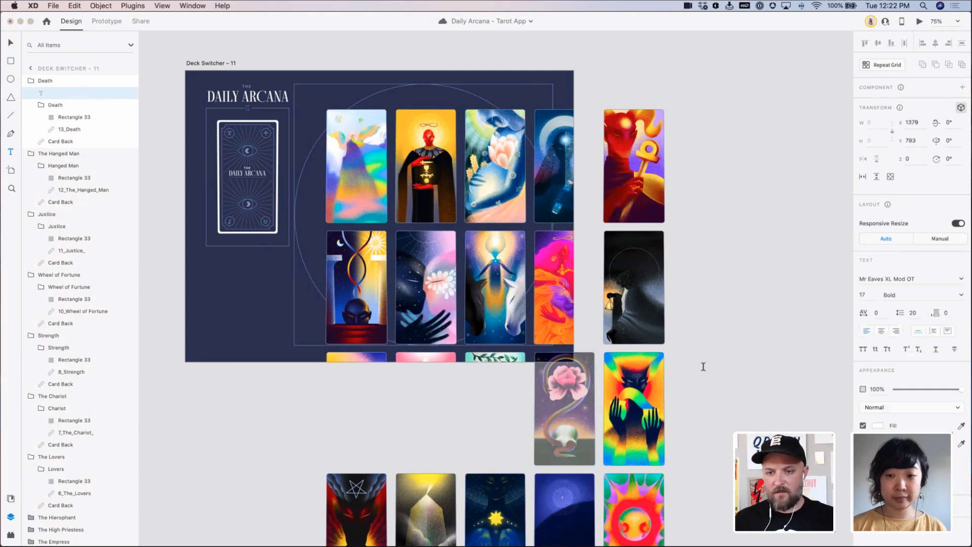
pyautogui.write('v')
pyautogui.press('Escape')
pyautogui.press('super+z')
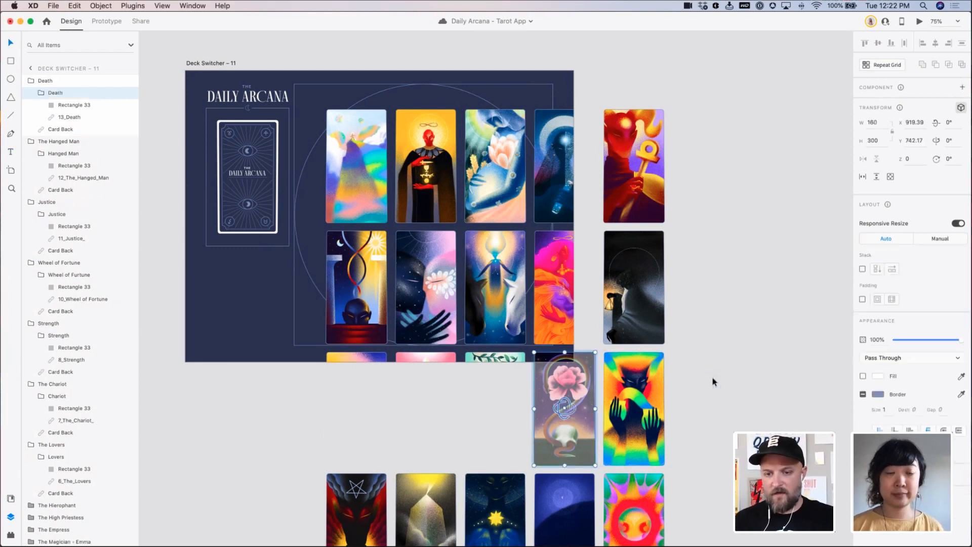
# Move the fifth column and the fourth row of cards farther away from the Deck Switcher – 11 artboard on the pasteboard
pyautogui.click(713, 382)
pyautogui.moveTo(718, 399); pyautogui.dragTo(625, 338)
pyautogui.moveTo(610, 482); pyautogui.dragTo(690, 140)
pyautogui.moveTo(546, 487); pyautogui.dragTo(786, 398)
pyautogui.click(584, 346)
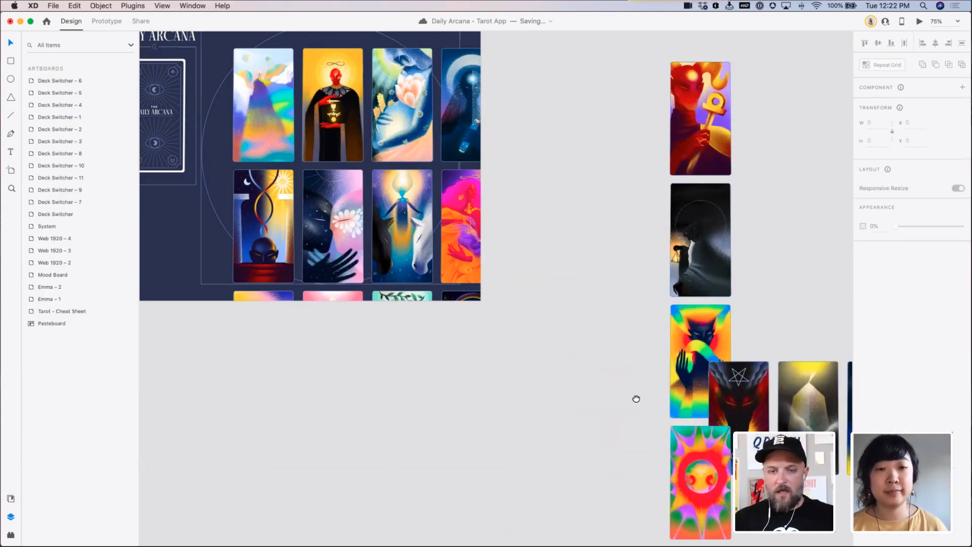
pyautogui.moveTo(637, 399); pyautogui.dragTo(757, 483)
pyautogui.moveTo(321, 238); pyautogui.dragTo(348, 243)
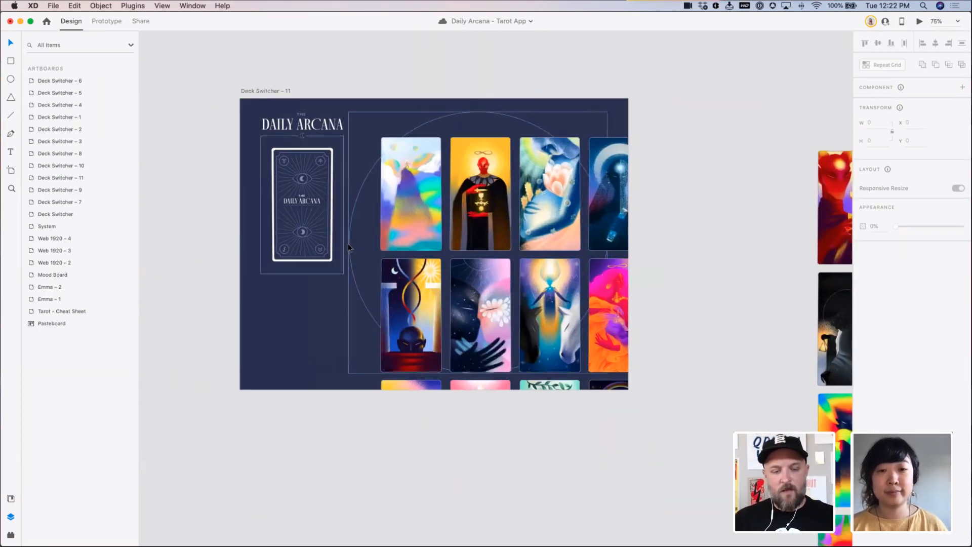
# Move the Magician card, second in the first row, off the artboard onto the pasteboard
pyautogui.click(307, 224)
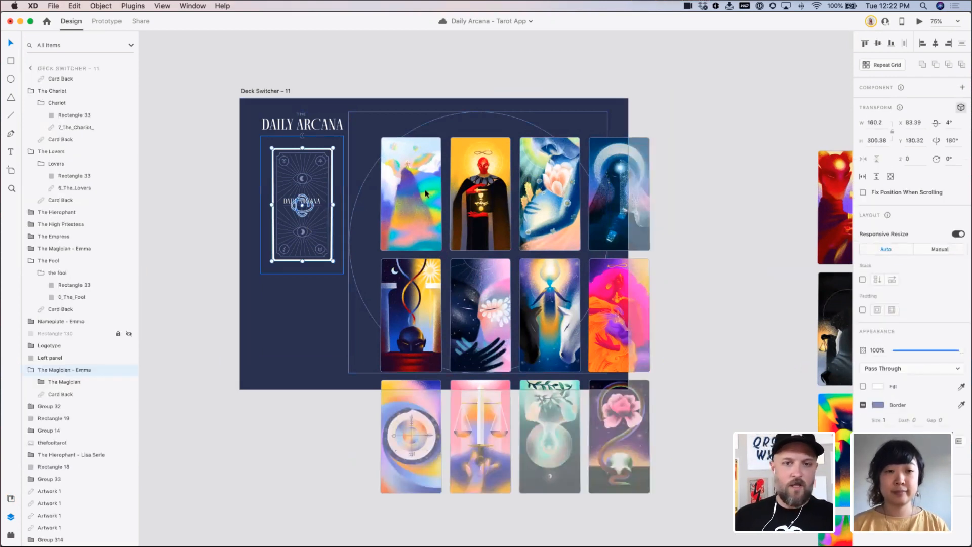
pyautogui.moveTo(469, 186); pyautogui.dragTo(744, 331)
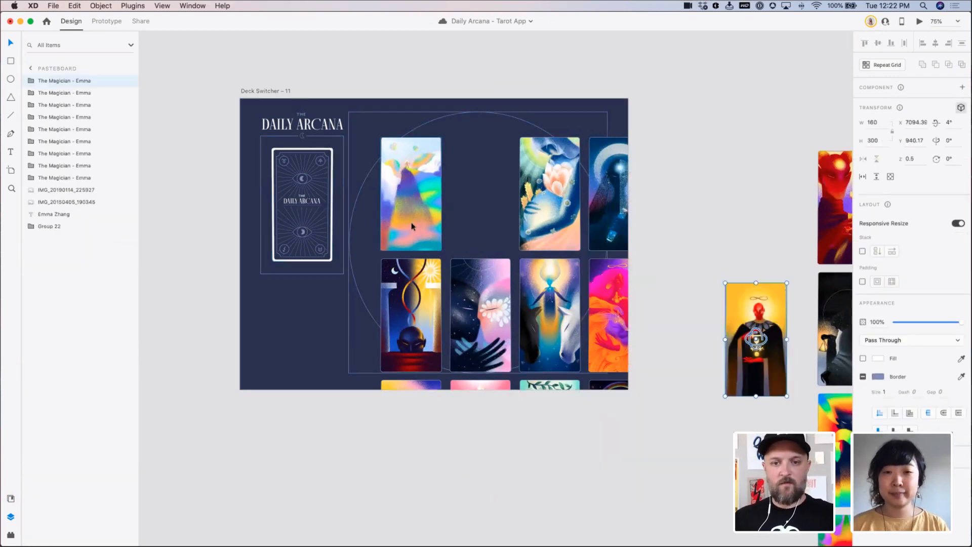
# Select the eleven remaining cards of the grid together, then clear the selection
pyautogui.click(438, 211)
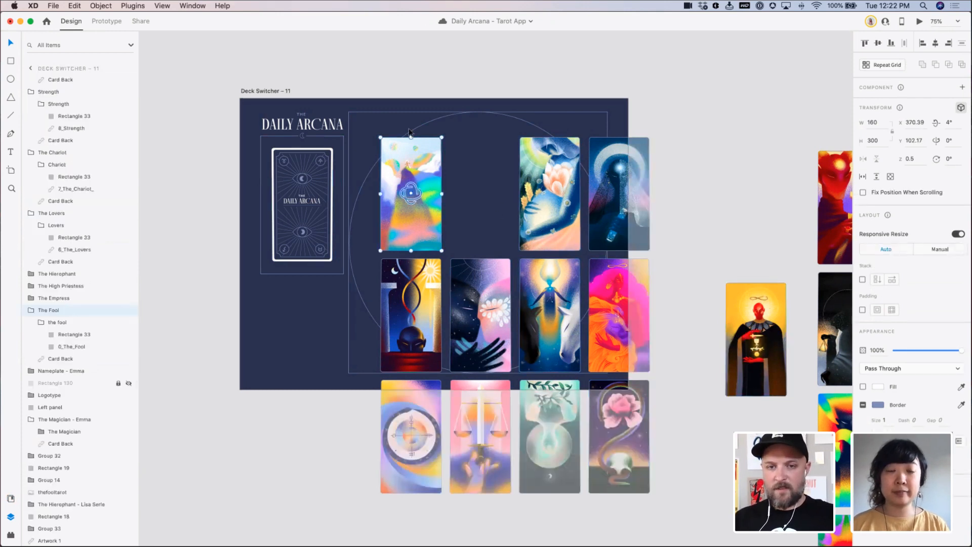
pyautogui.keyDown('shift'); pyautogui.click(549, 192); pyautogui.keyUp('shift')
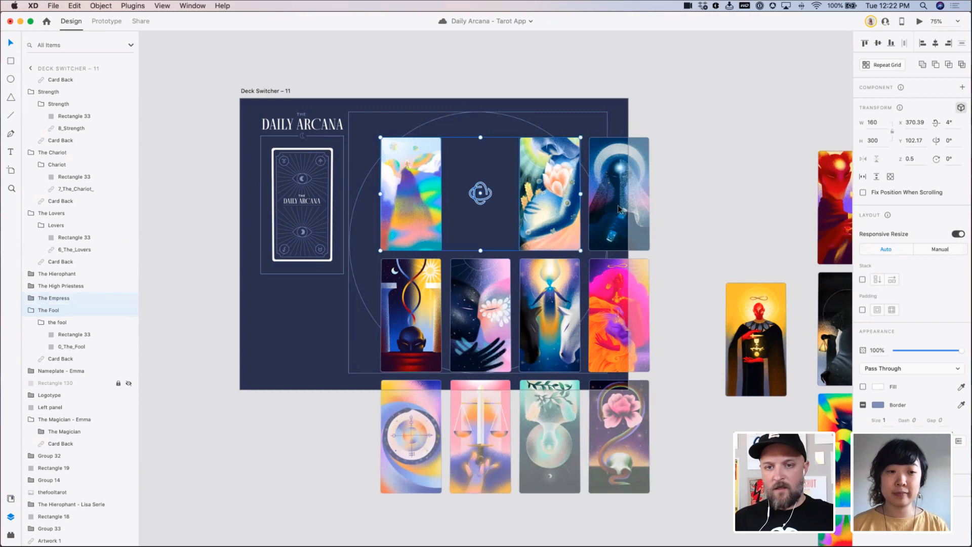
pyautogui.keyDown('shift'); pyautogui.click(619, 192); pyautogui.keyUp('shift')
pyautogui.keyDown('shift'); pyautogui.click(560, 288); pyautogui.keyUp('shift')
pyautogui.keyDown('shift'); pyautogui.click(560, 289); pyautogui.keyUp('shift')
pyautogui.keyDown('shift'); pyautogui.click(501, 293); pyautogui.keyUp('shift')
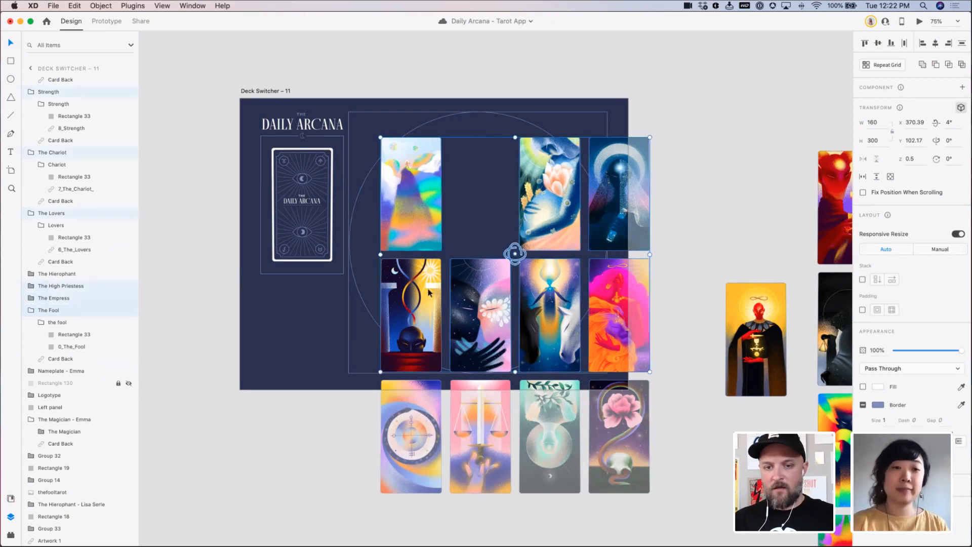
pyautogui.keyDown('shift'); pyautogui.click(429, 293); pyautogui.keyUp('shift')
pyautogui.keyDown('shift'); pyautogui.click(415, 447); pyautogui.keyUp('shift')
pyautogui.keyDown('shift'); pyautogui.click(474, 403); pyautogui.keyUp('shift')
pyautogui.keyDown('shift'); pyautogui.click(552, 397); pyautogui.keyUp('shift')
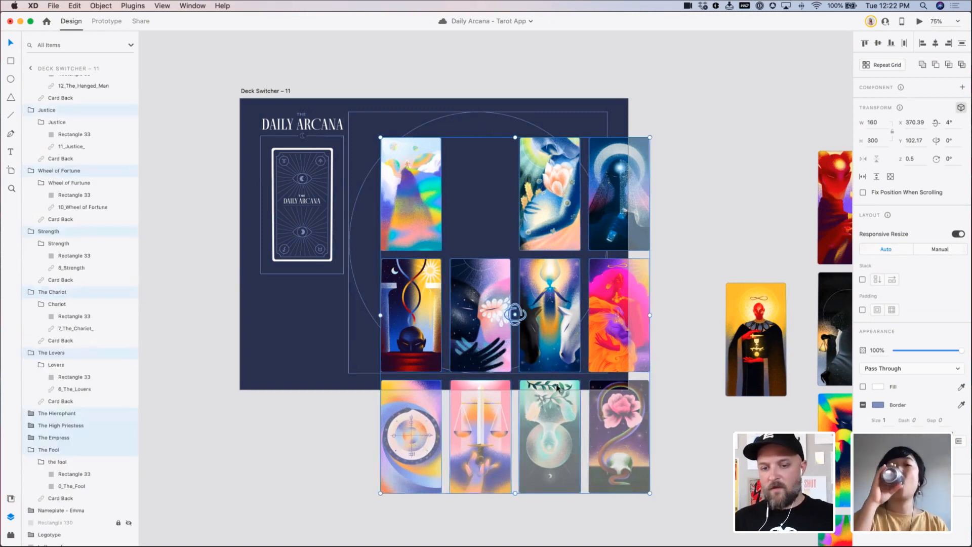
pyautogui.keyDown('shift'); pyautogui.click(625, 391); pyautogui.keyUp('shift')
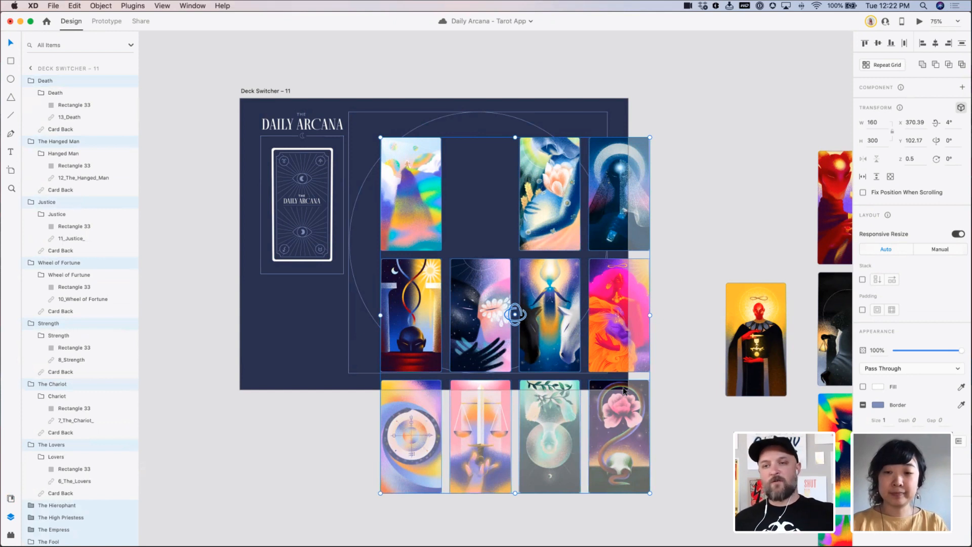
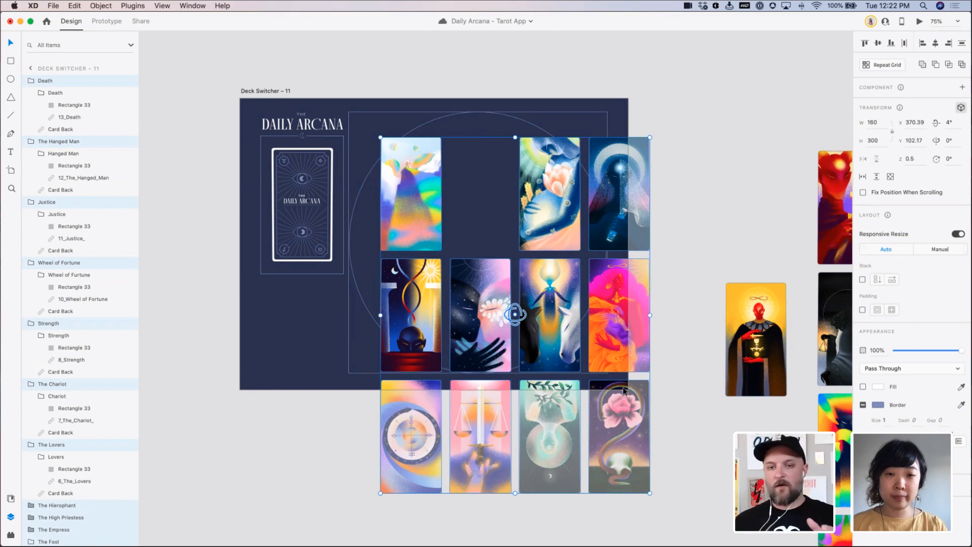
pyautogui.click(663, 363)
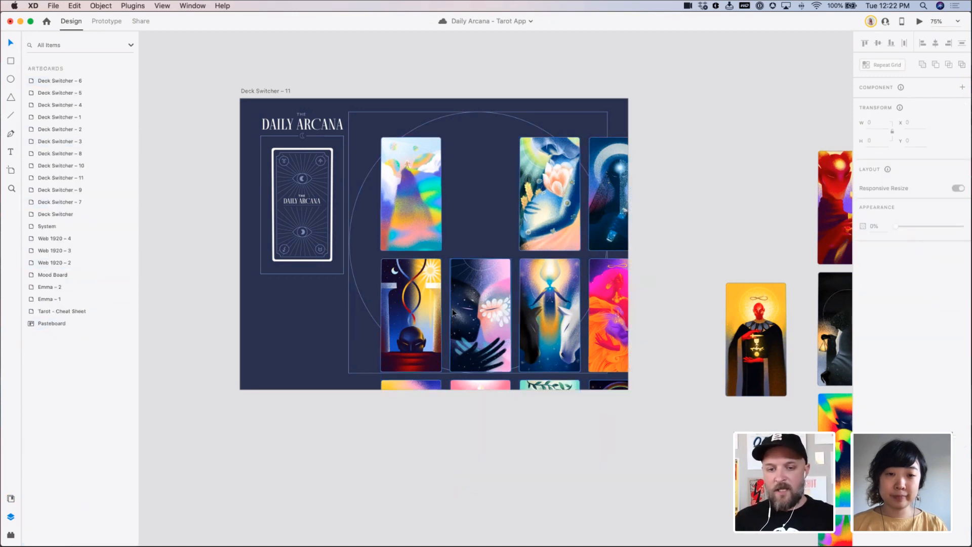
# Try turning The Lovers and The Chariot cards in 3D around their vertical axes, with The Chariot at -30°
pyautogui.click(481, 314)
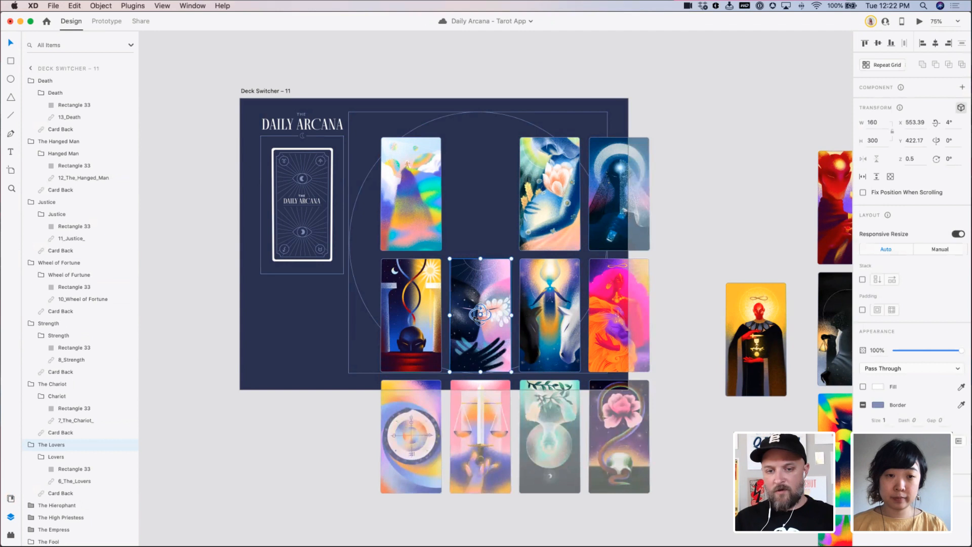
pyautogui.moveTo(476, 318); pyautogui.dragTo(461, 319)
pyautogui.click(530, 318)
pyautogui.moveTo(548, 318)
pyautogui.mouseDown()
pyautogui.moveTo(527, 325)
pyautogui.moveTo(537, 330)
pyautogui.mouseUp()
pyautogui.moveTo(431, 248); pyautogui.dragTo(578, 386)
pyautogui.moveTo(579, 385); pyautogui.dragTo(526, 397)
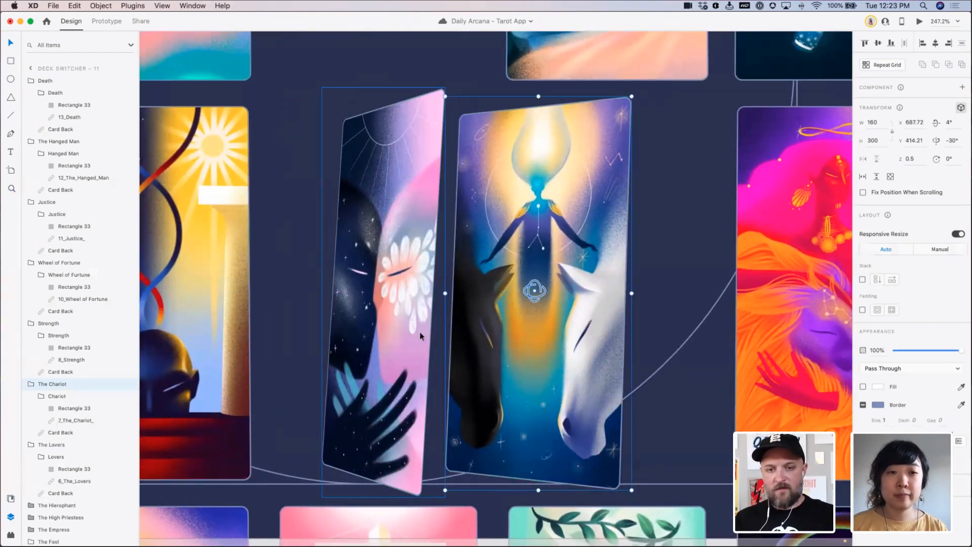
pyautogui.click(420, 332)
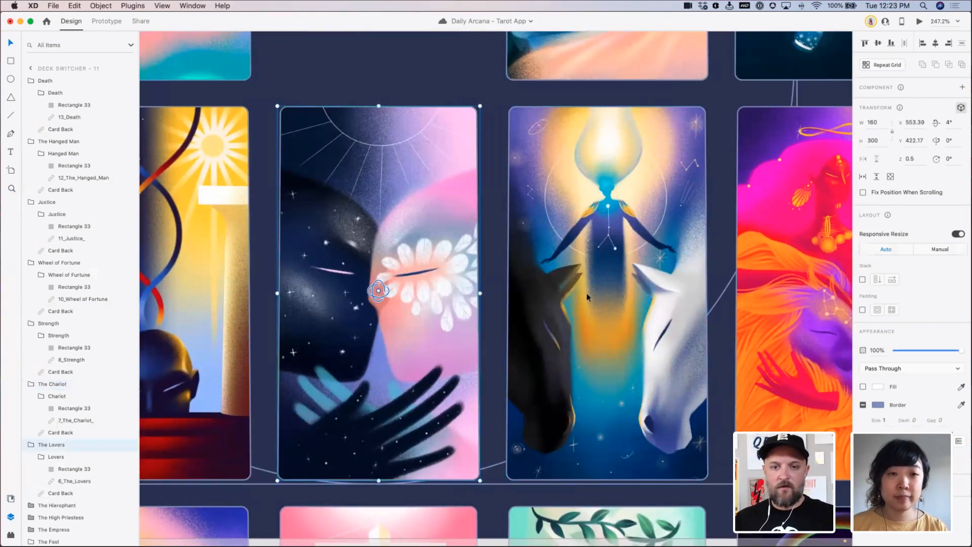
# Group The Lovers and The Chariot cards and try turning each around its vertical axis inside the group, The Lovers to -40°
pyautogui.keyDown('shift'); pyautogui.click(586, 293); pyautogui.keyUp('shift')
pyautogui.press('super+g')
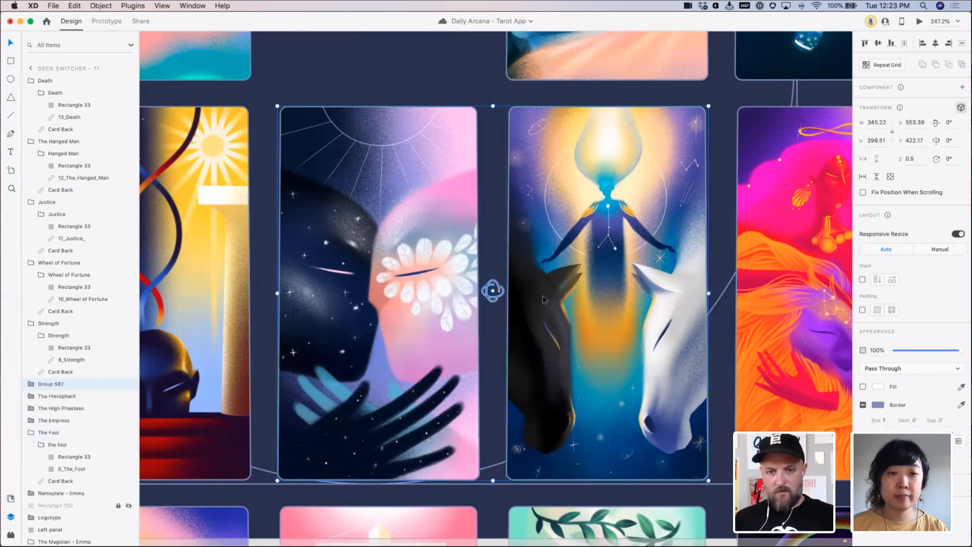
pyautogui.doubleClick(555, 299)
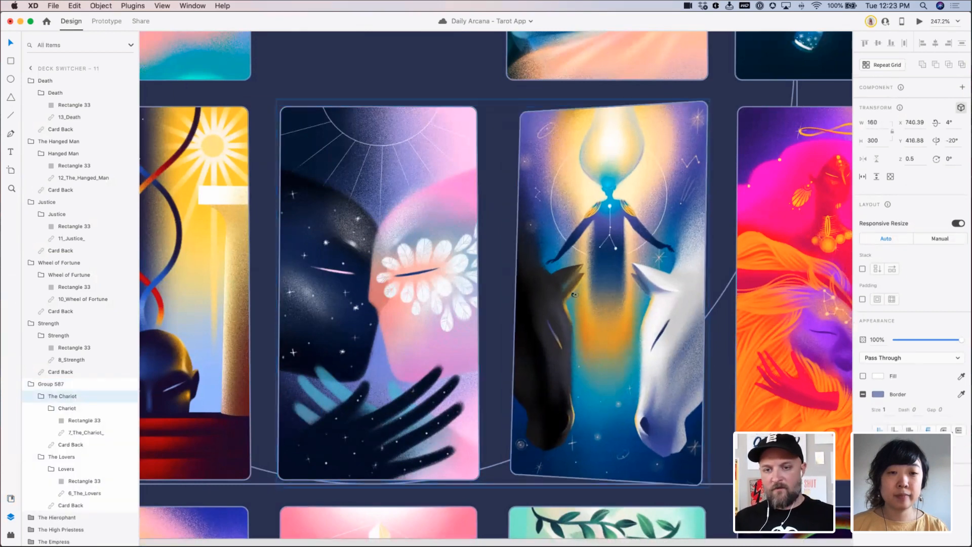
pyautogui.click(379, 291)
pyautogui.moveTo(387, 292); pyautogui.dragTo(480, 286)
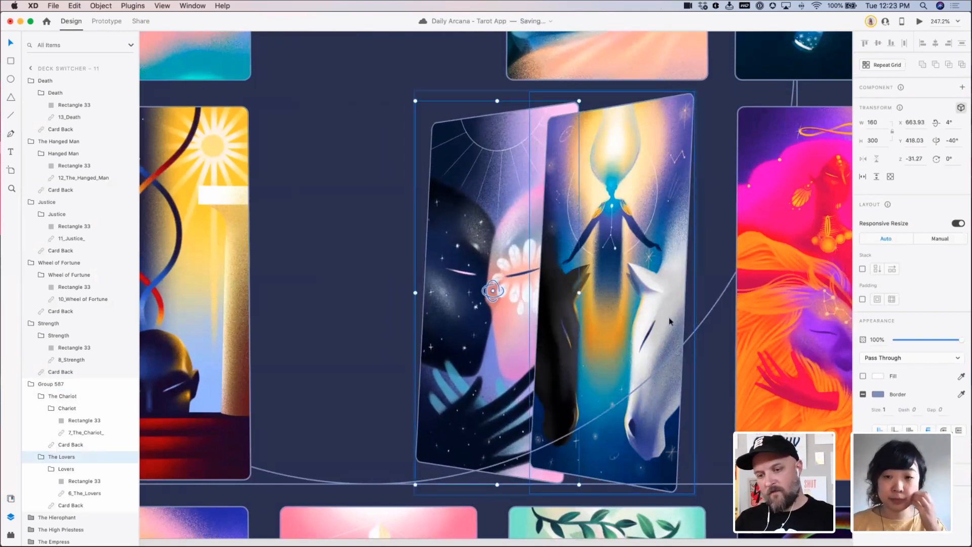
pyautogui.click(705, 322)
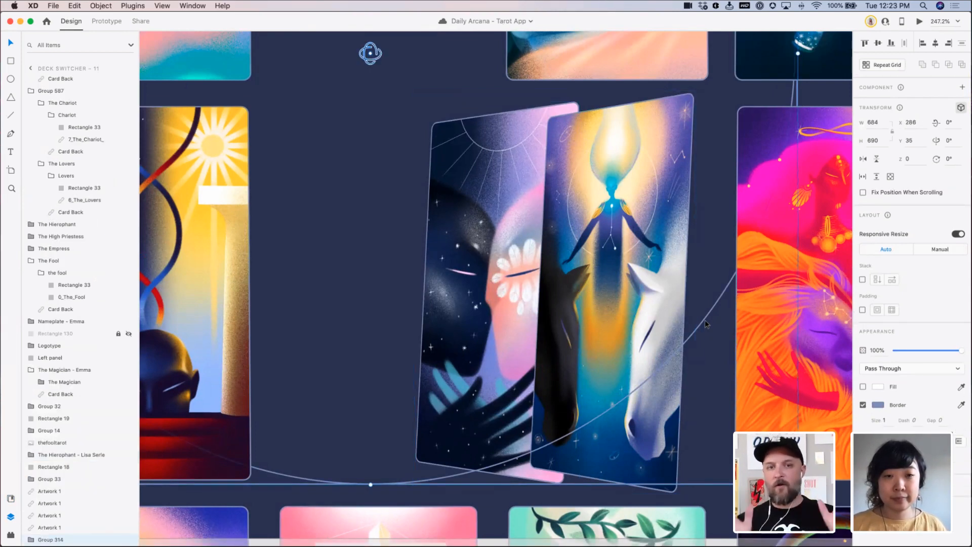
pyautogui.press('super+minus')
pyautogui.press('super+minus')
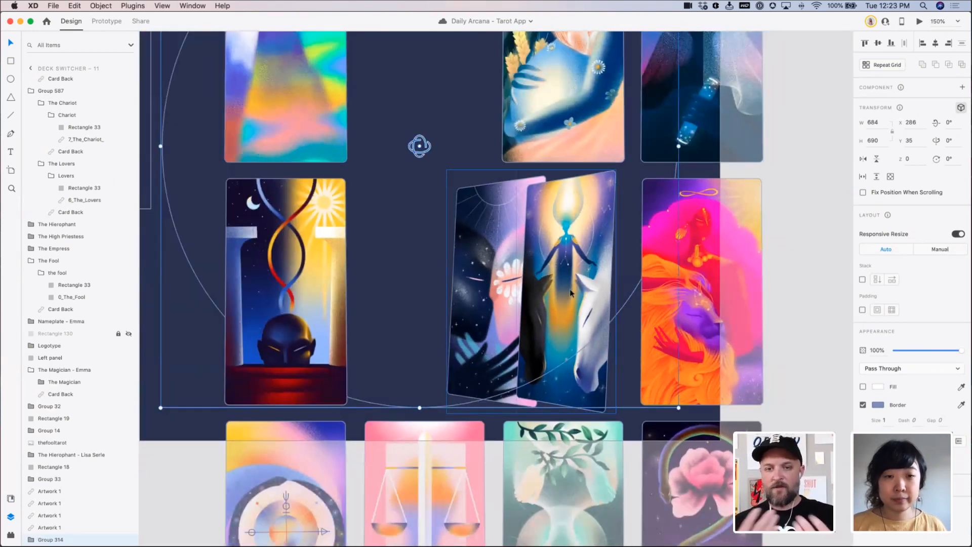
pyautogui.click(760, 320)
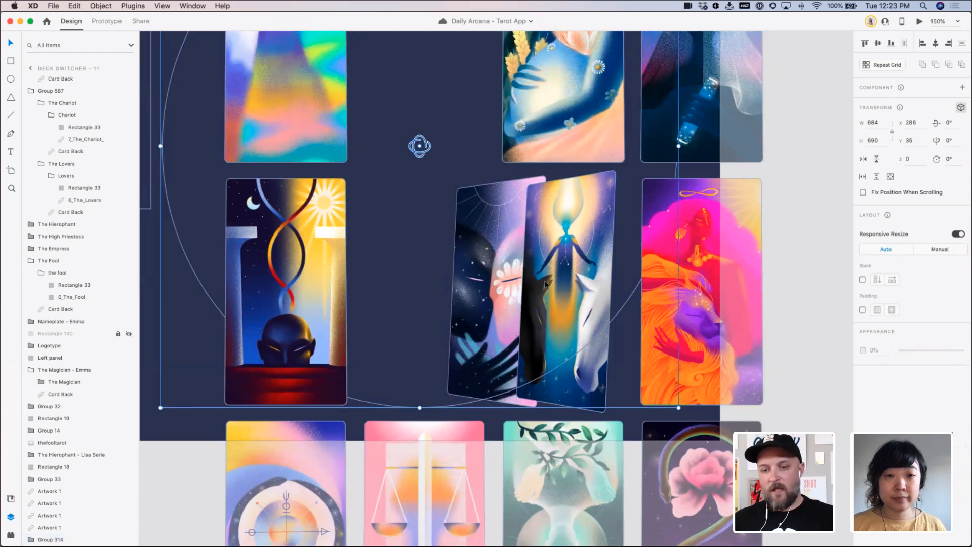
# Bring the Lovers and Chariot group to the front, shift it sideways and try turning it in 3D
pyautogui.click(530, 289)
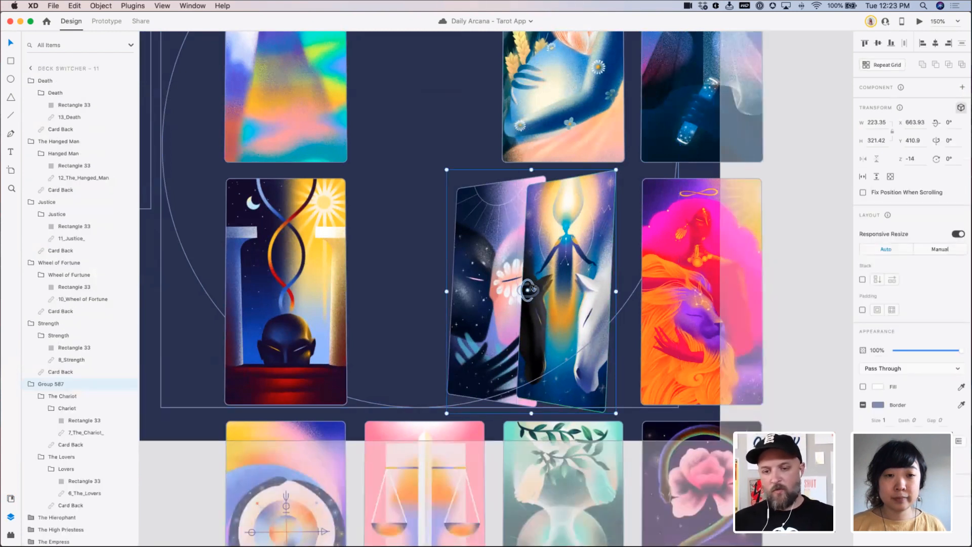
pyautogui.press('super+shift+bracketright')
pyautogui.moveTo(534, 288); pyautogui.dragTo(502, 296)
# Group The Hierophant and Strength cards side by side and try turning the two cards in opposite directions in 3D
pyautogui.moveTo(290, 287)
pyautogui.mouseDown()
pyautogui.moveTo(513, 285)
pyautogui.moveTo(245, 278)
pyautogui.moveTo(302, 279)
pyautogui.mouseUp()
pyautogui.press('super+g')
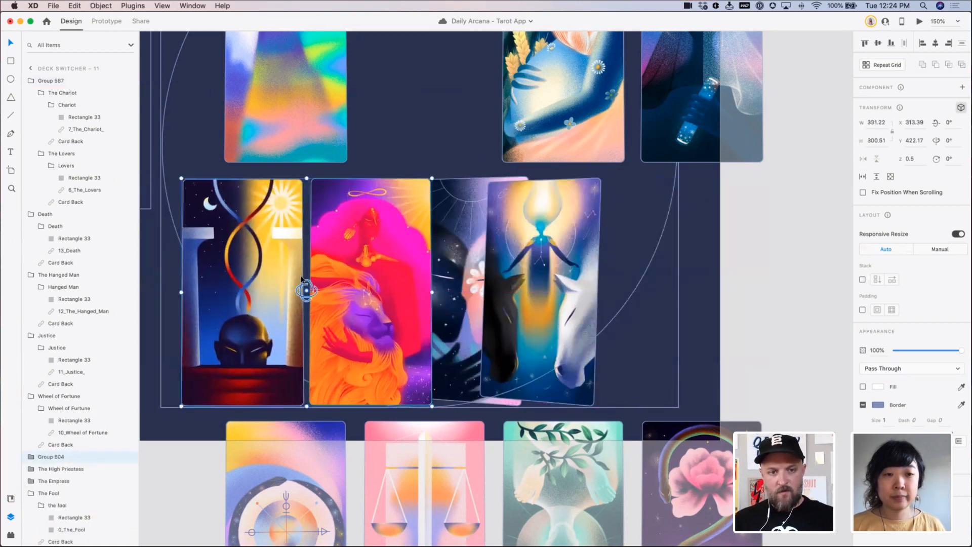
pyautogui.doubleClick(354, 286)
pyautogui.moveTo(371, 291); pyautogui.dragTo(322, 274)
pyautogui.moveTo(260, 263); pyautogui.dragTo(287, 264)
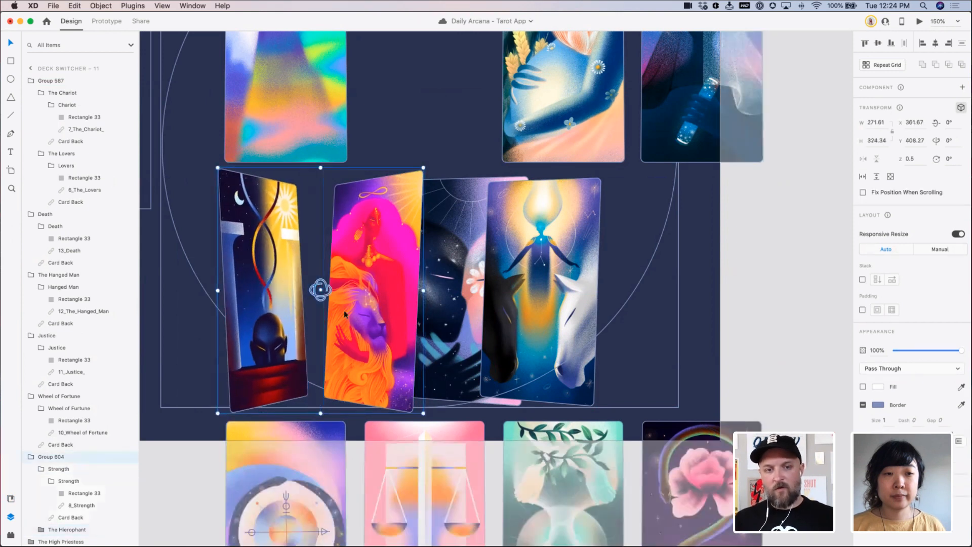
# Try turning both card groups around their vertical axes, with the Hierophant and Strength group at -49° and finally 67°
pyautogui.moveTo(322, 290); pyautogui.dragTo(274, 300)
pyautogui.click(501, 289)
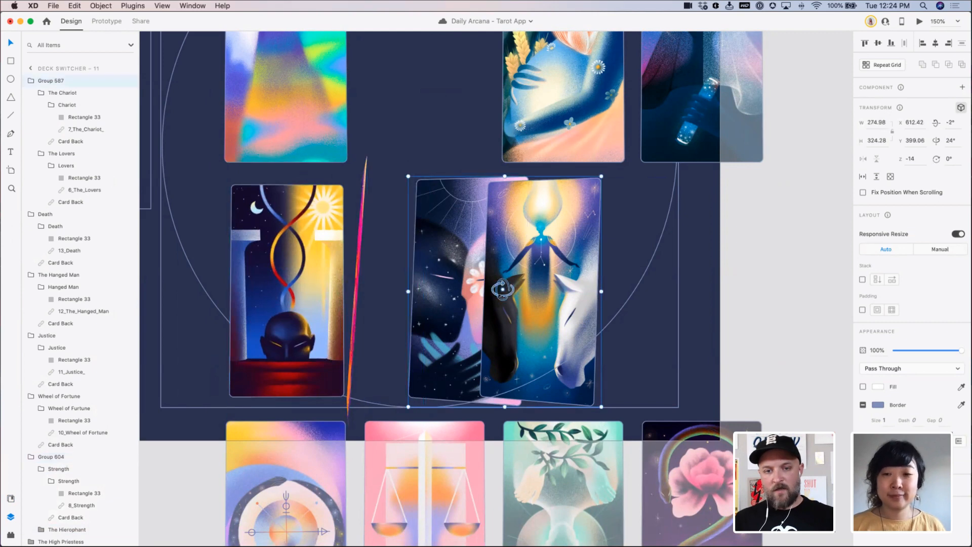
pyautogui.doubleClick(466, 291)
pyautogui.moveTo(468, 290); pyautogui.dragTo(701, 294)
pyautogui.click(339, 342)
pyautogui.click(517, 299)
pyautogui.click(368, 292)
pyautogui.click(333, 293)
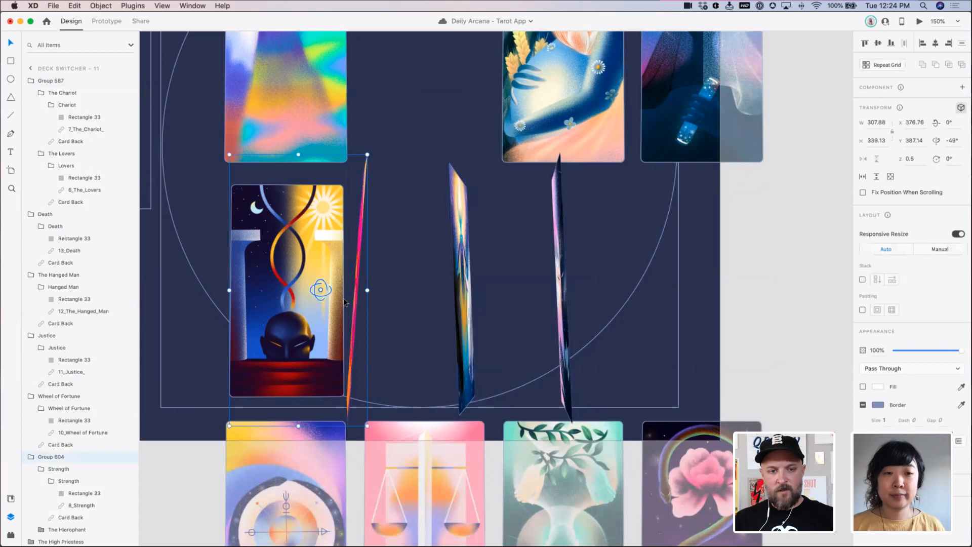
pyautogui.moveTo(336, 293); pyautogui.dragTo(390, 294)
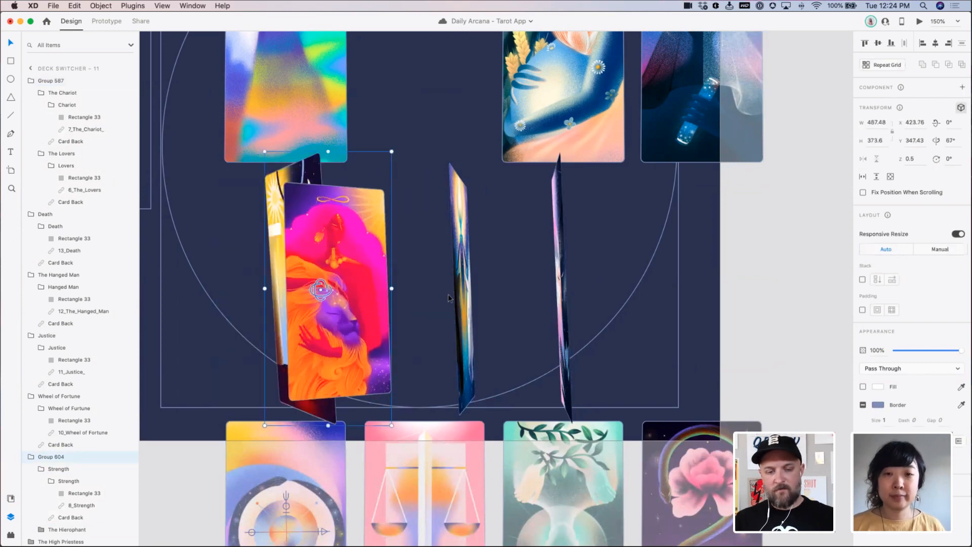
# Undo the 3D turns and the grouping of The Hierophant and Strength cards
pyautogui.press('super+z')
pyautogui.press('super+z')
pyautogui.press('super+z')
pyautogui.press('super+z')
pyautogui.press('super+z')
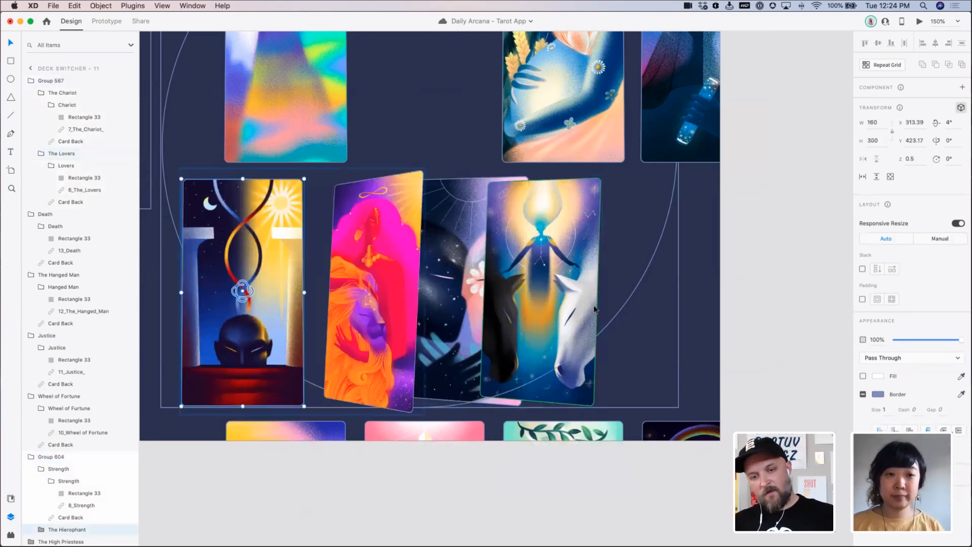
pyautogui.press('super+shift+z')
pyautogui.press('super+shift+z')
pyautogui.press('super+shift+z')
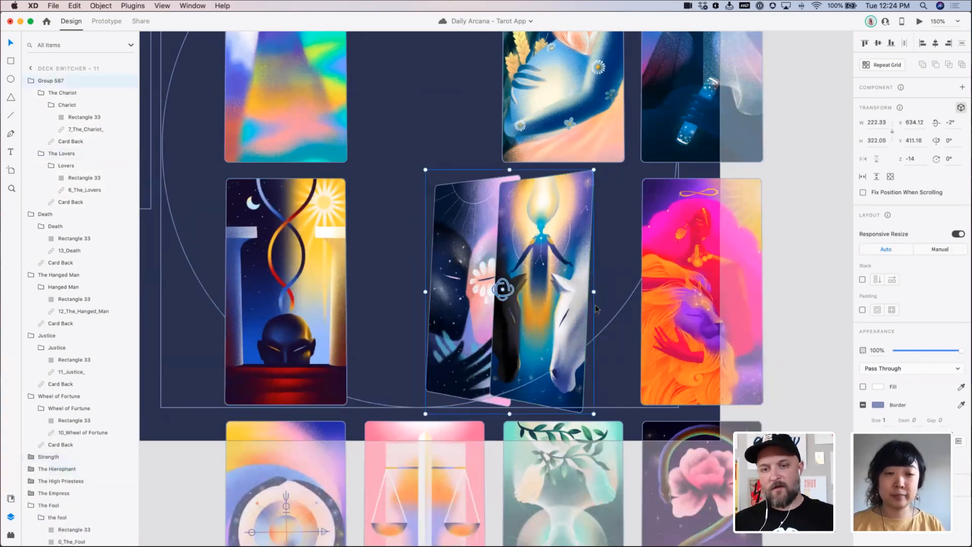
# Undo the moves and 3D turns of The Lovers and The Chariot cards and ungroup the two cards
pyautogui.press('super+z')
pyautogui.press('super+z')
pyautogui.press('super+z')
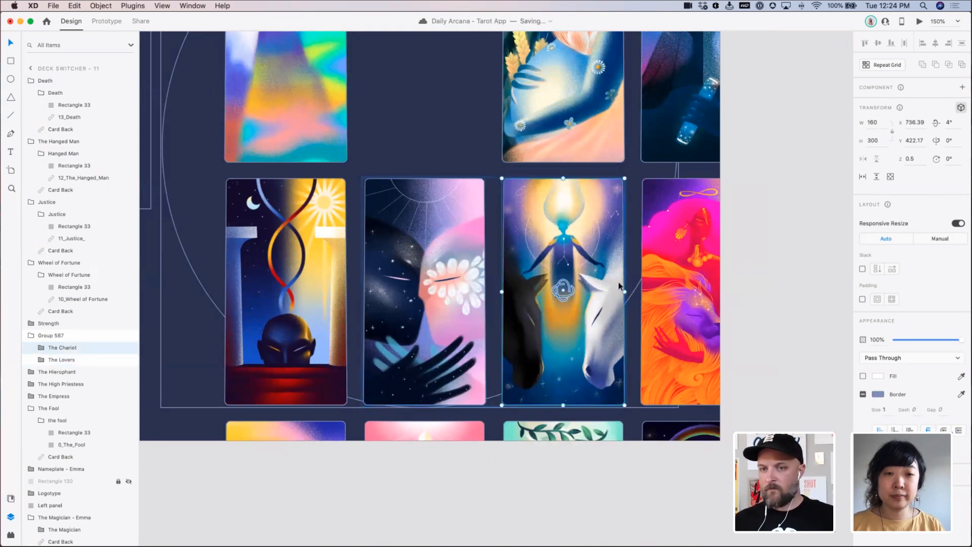
pyautogui.press('Escape')
pyautogui.press('super+shift+g')
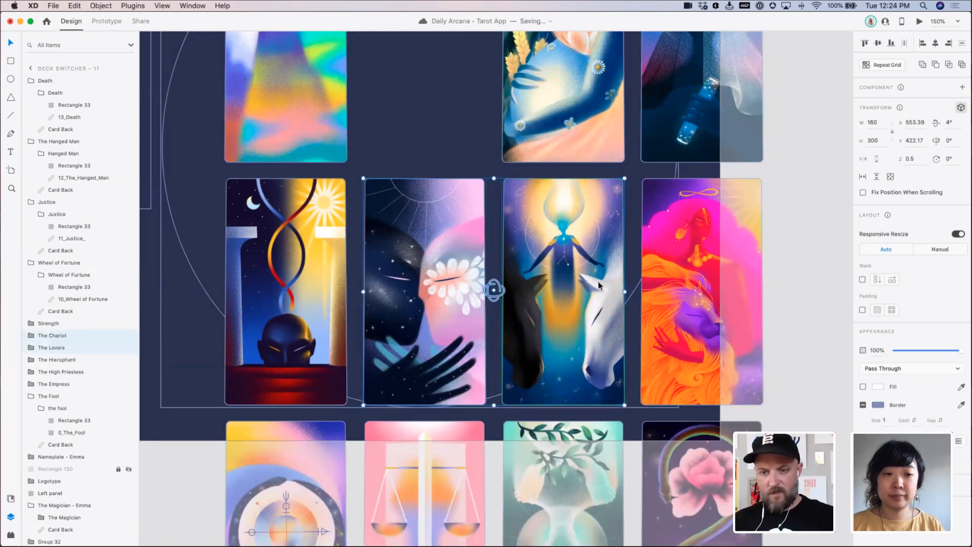
# Set the Y rotation of the face-down Magician – Emma card beneath the Daily Arcana logotype to 0°
pyautogui.press('super+minus')
pyautogui.press('super+minus')
pyautogui.click(362, 205)
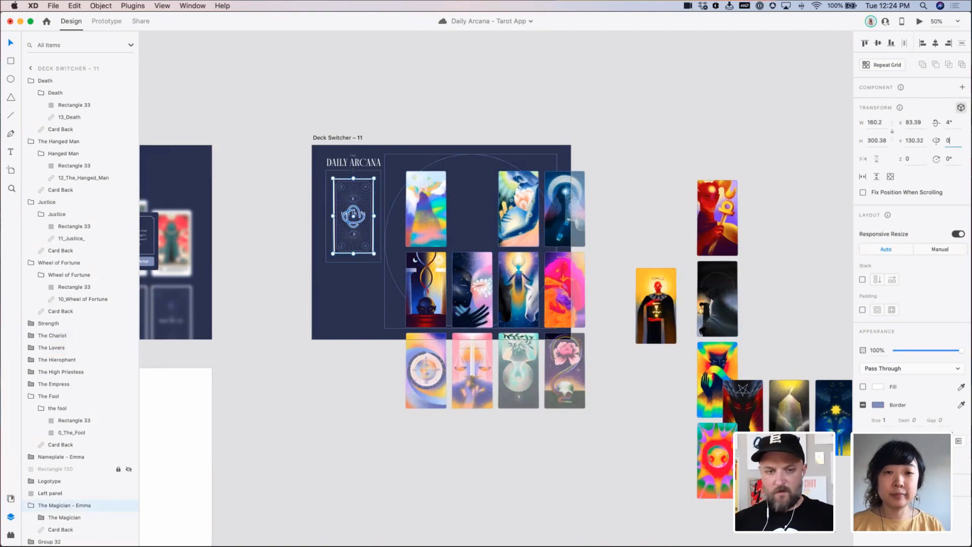
pyautogui.press('Tab')
# Set the Z position of the Card Back inside The Magician – Emma group to -1 and select its Magician layer
pyautogui.doubleClick(366, 196)
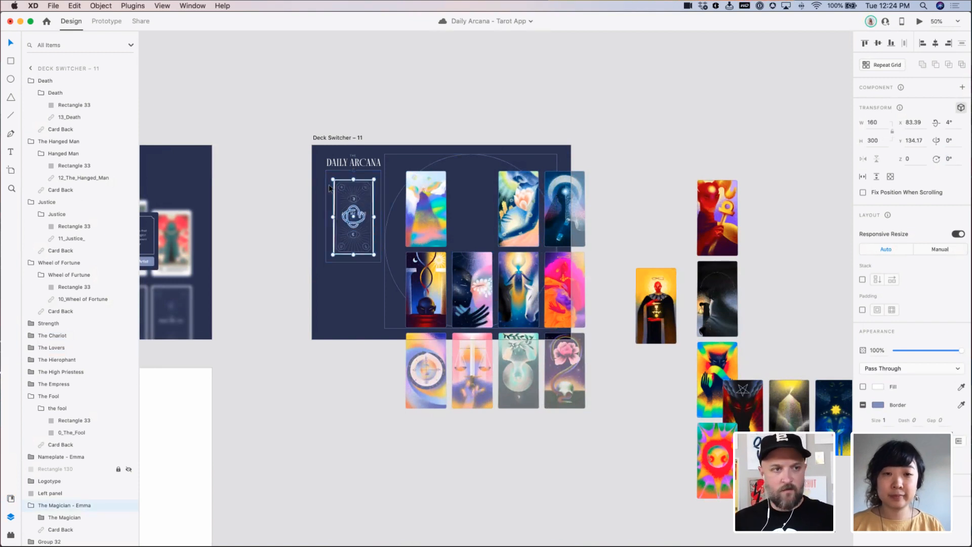
pyautogui.scroll(-2, 66, 446)
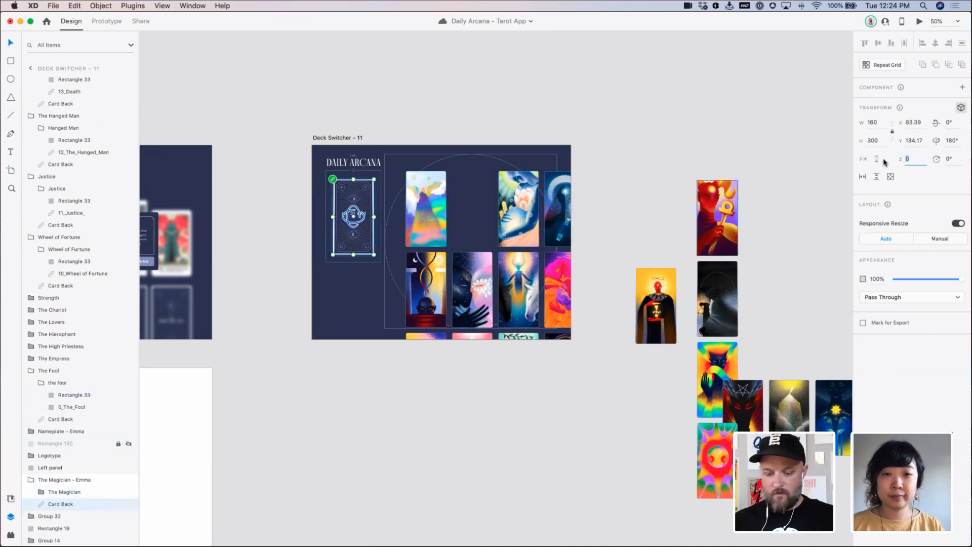
pyautogui.press('Tab')
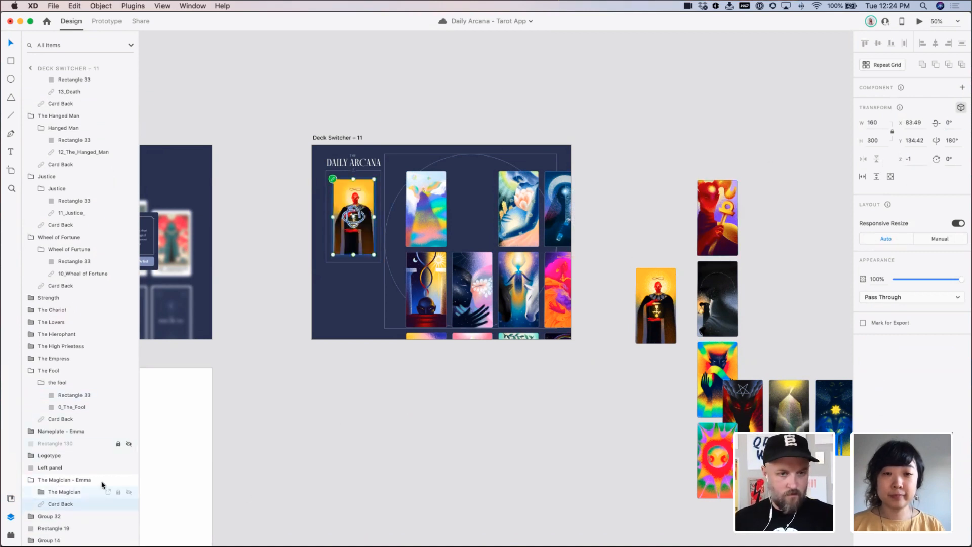
pyautogui.click(103, 489)
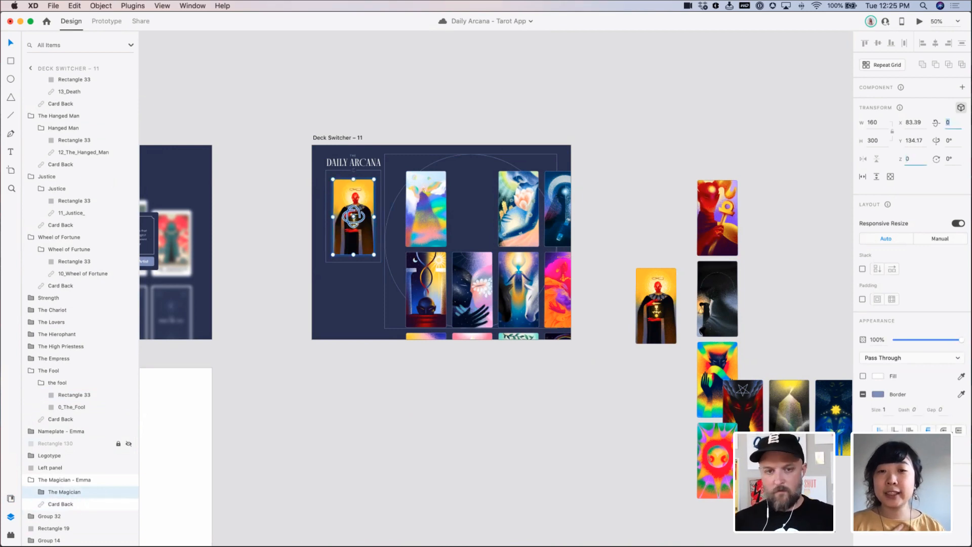
# Set The Magician – Emma card's X rotation to 0° and move the card out of its frame toward The Fool card
pyautogui.click(336, 106)
pyautogui.moveTo(310, 119); pyautogui.dragTo(446, 278)
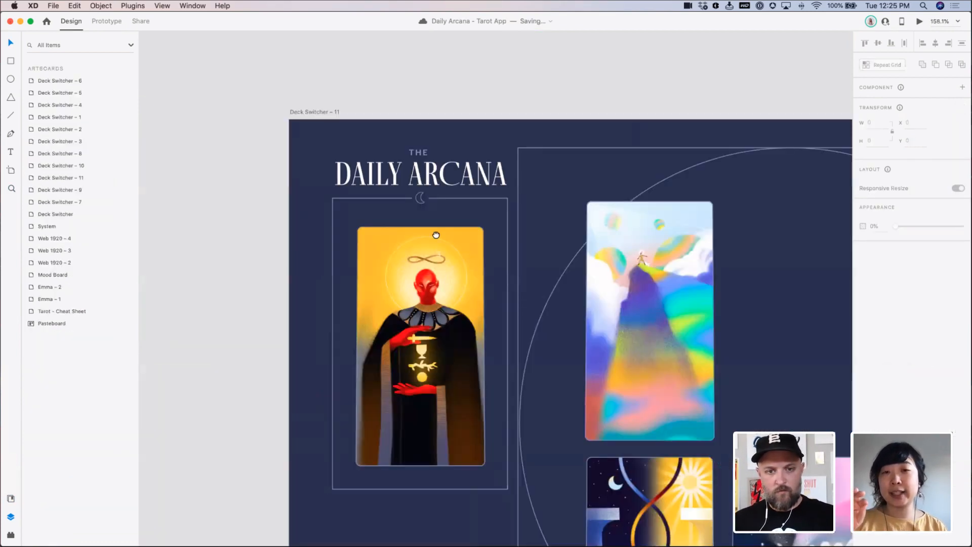
pyautogui.moveTo(436, 235); pyautogui.dragTo(414, 159)
pyautogui.click(425, 219)
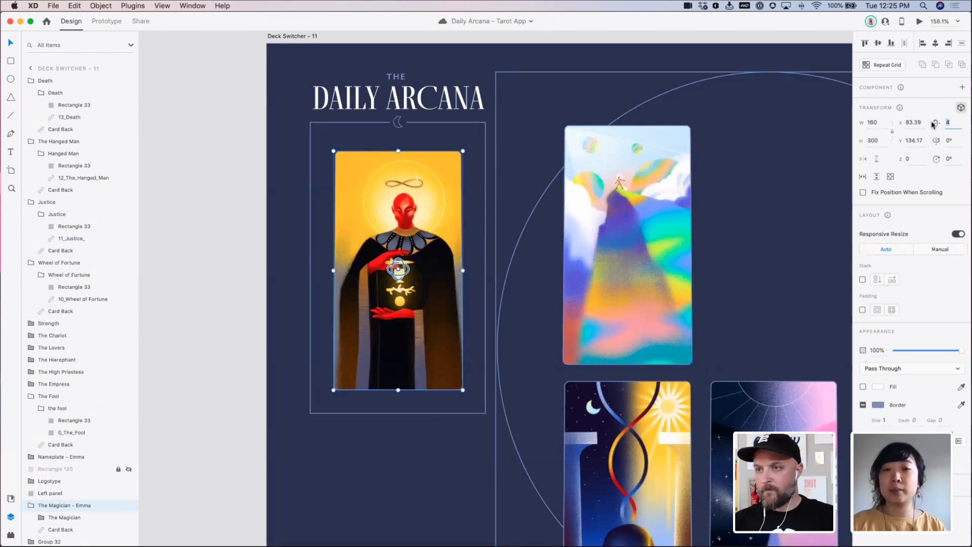
pyautogui.write('0')
pyautogui.press('Tab')
pyautogui.moveTo(417, 251); pyautogui.dragTo(259, 223)
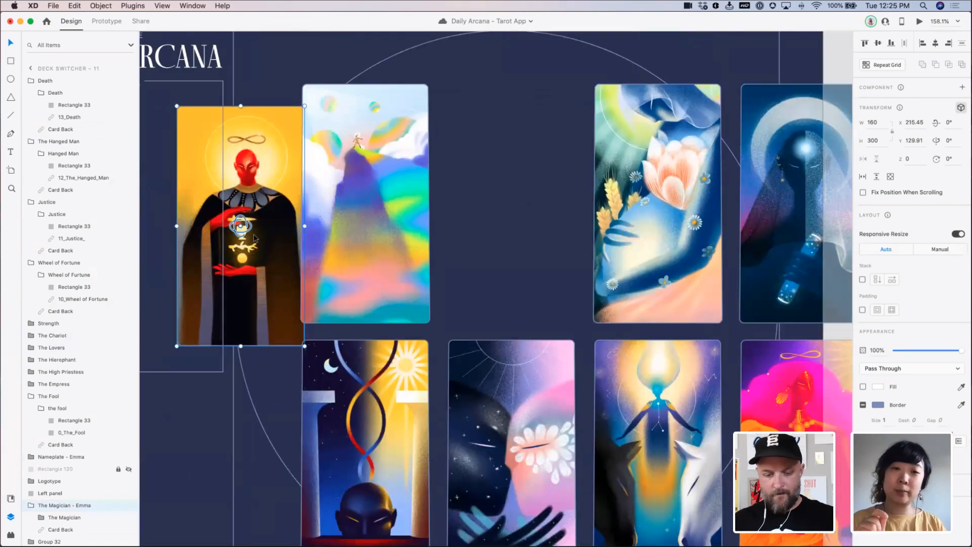
# Collapse the expanded card groups in the layer list, from Death through The Fool and The Magician – Emma
pyautogui.press('super+minus')
pyautogui.click(31, 81)
pyautogui.click(31, 93)
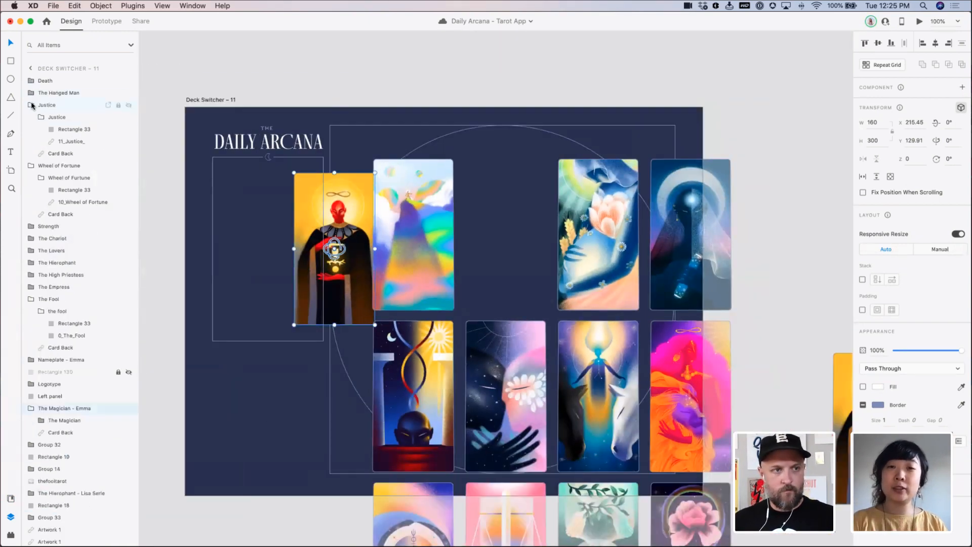
pyautogui.click(31, 105)
pyautogui.click(31, 117)
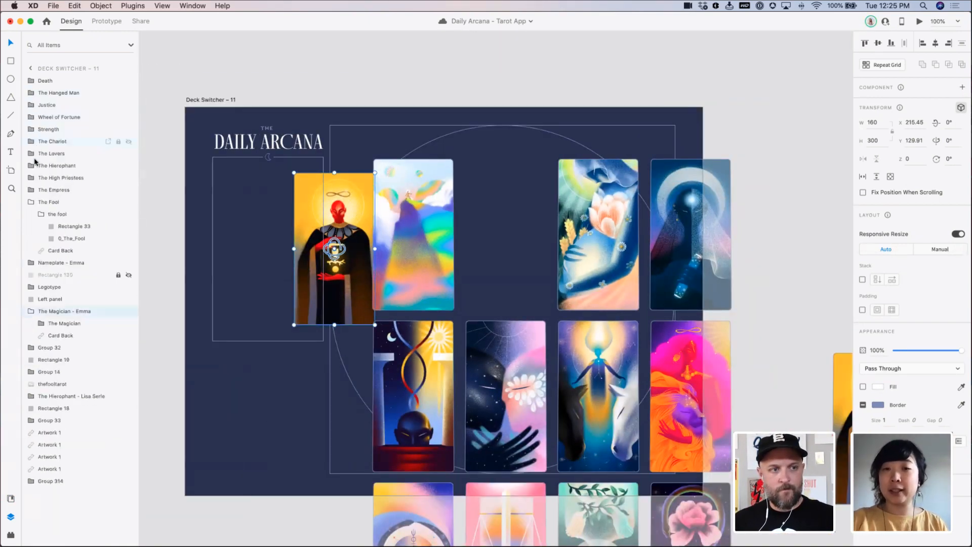
pyautogui.click(31, 202)
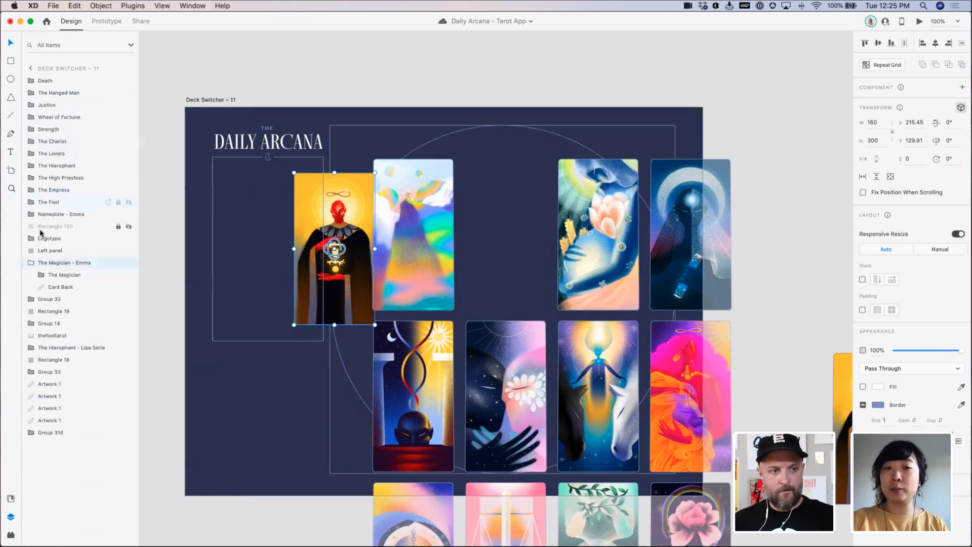
pyautogui.click(31, 263)
# Move The Magician – Emma card into the empty second slot of the grid's first row
pyautogui.click(162, 221)
pyautogui.hscroll(4, 162, 222)
pyautogui.scroll(-3, 163, 222)
pyautogui.moveTo(218, 176); pyautogui.dragTo(390, 163)
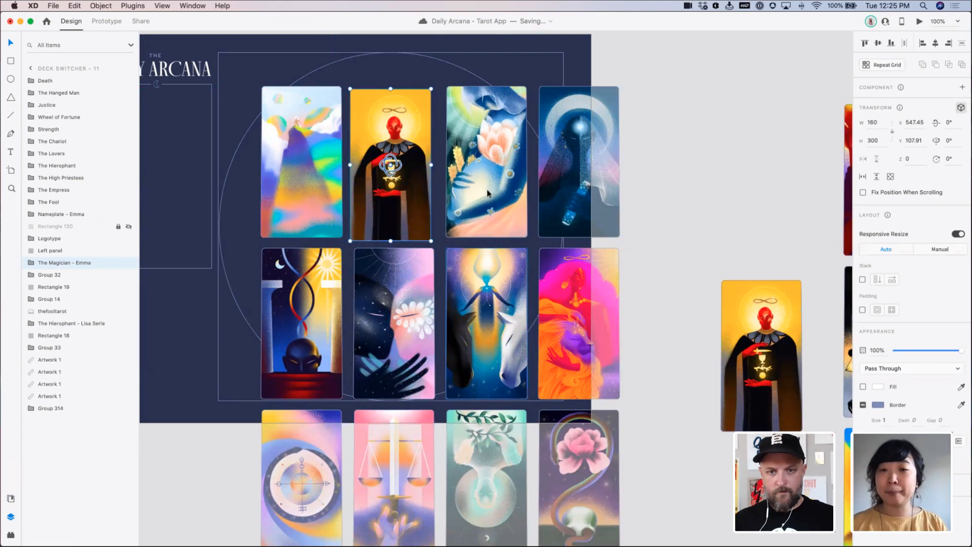
# Select all twelve cards of the grid together and try to change their 3D rotation at once
pyautogui.keyDown('shift'); pyautogui.click(487, 194); pyautogui.keyUp('shift')
pyautogui.keyDown('shift'); pyautogui.click(563, 190); pyautogui.keyUp('shift')
pyautogui.keyDown('shift'); pyautogui.click(300, 190); pyautogui.keyUp('shift')
pyautogui.keyDown('shift'); pyautogui.click(310, 296); pyautogui.keyUp('shift')
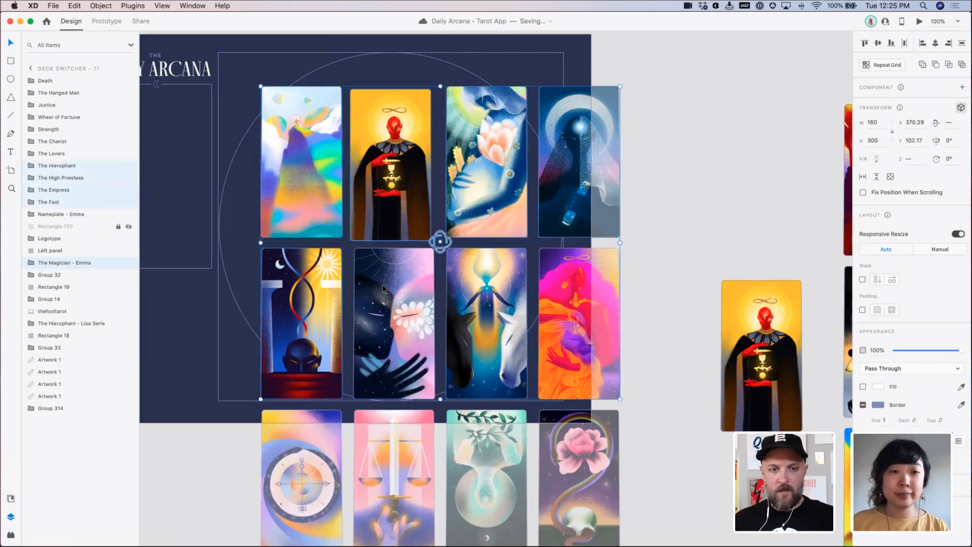
pyautogui.keyDown('shift'); pyautogui.click(384, 287); pyautogui.keyUp('shift')
pyautogui.keyDown('shift'); pyautogui.click(489, 294); pyautogui.keyUp('shift')
pyautogui.keyDown('shift'); pyautogui.click(583, 290); pyautogui.keyUp('shift')
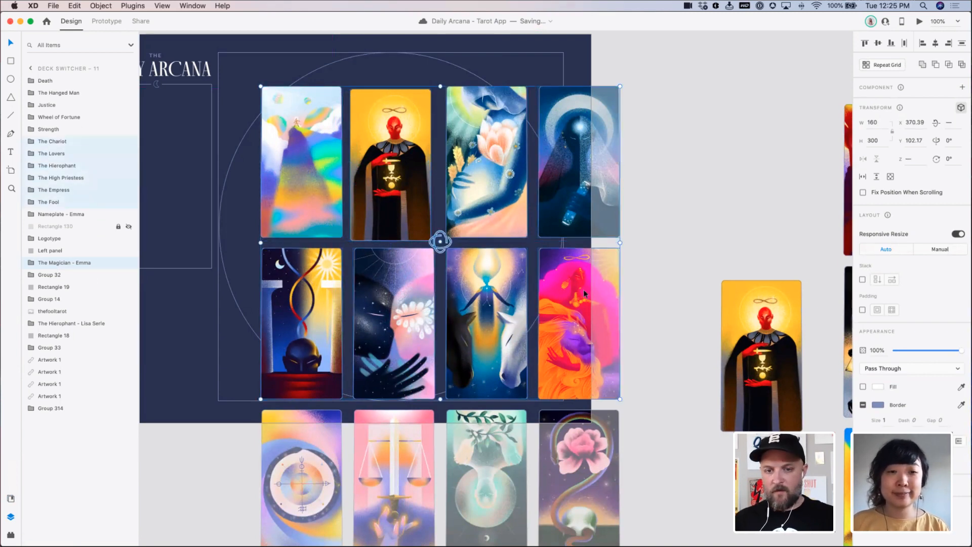
pyautogui.keyDown('shift'); pyautogui.click(552, 414); pyautogui.keyUp('shift')
pyautogui.keyDown('shift'); pyautogui.click(483, 414); pyautogui.keyUp('shift')
pyautogui.keyDown('shift'); pyautogui.click(390, 414); pyautogui.keyUp('shift')
pyautogui.keyDown('shift'); pyautogui.click(321, 411); pyautogui.keyUp('shift')
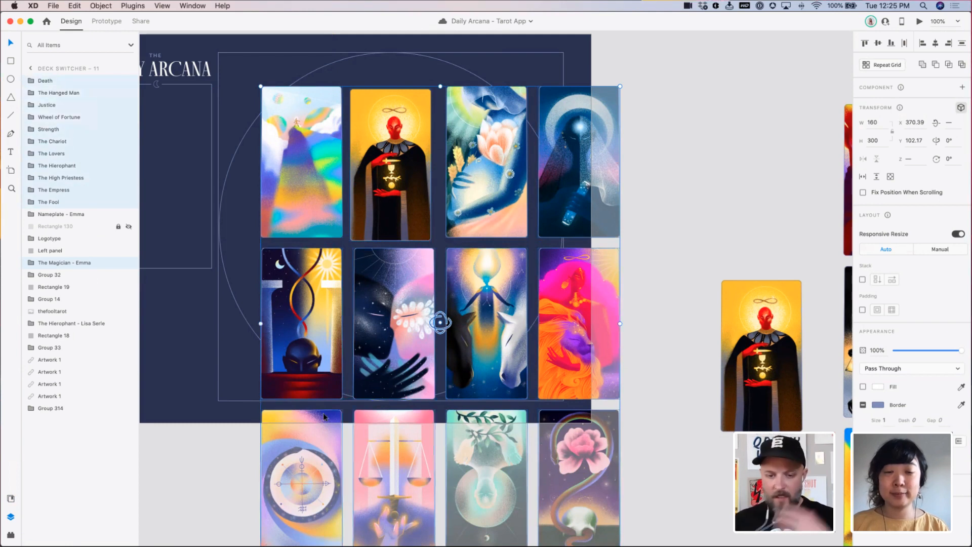
pyautogui.hscroll(-3, 324, 412)
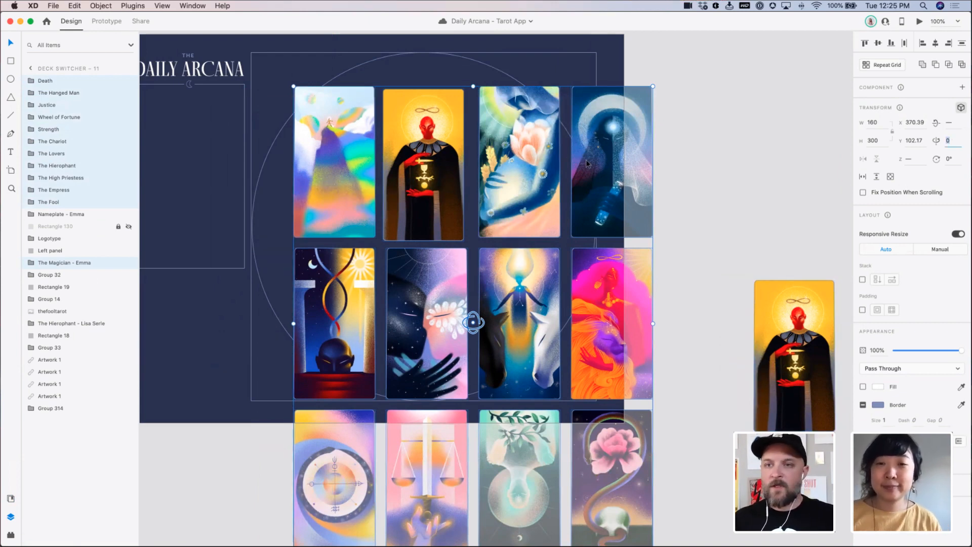
# Set the X rotation of The High Priestess card and The Empress card to 0°
pyautogui.click(633, 185)
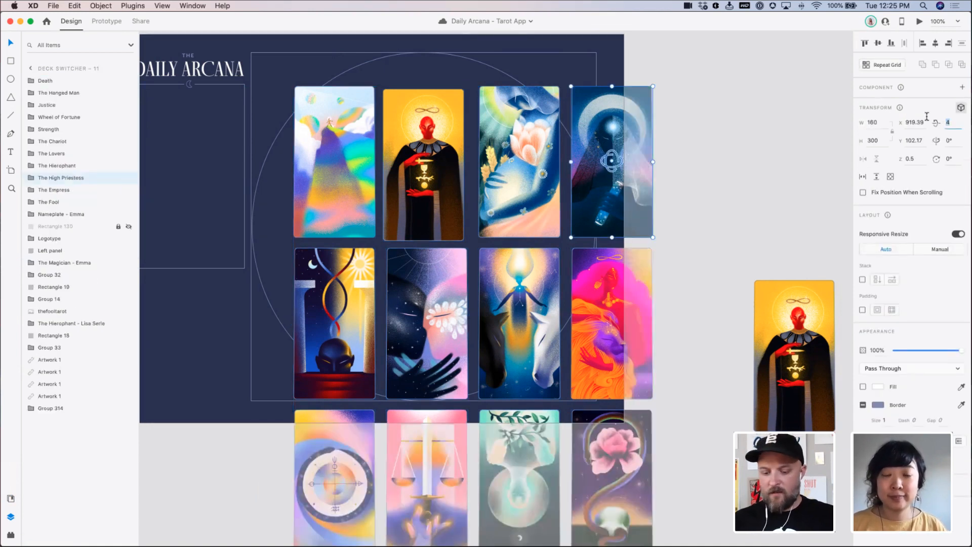
pyautogui.write('0')
pyautogui.press('Tab')
pyautogui.press('Tab')
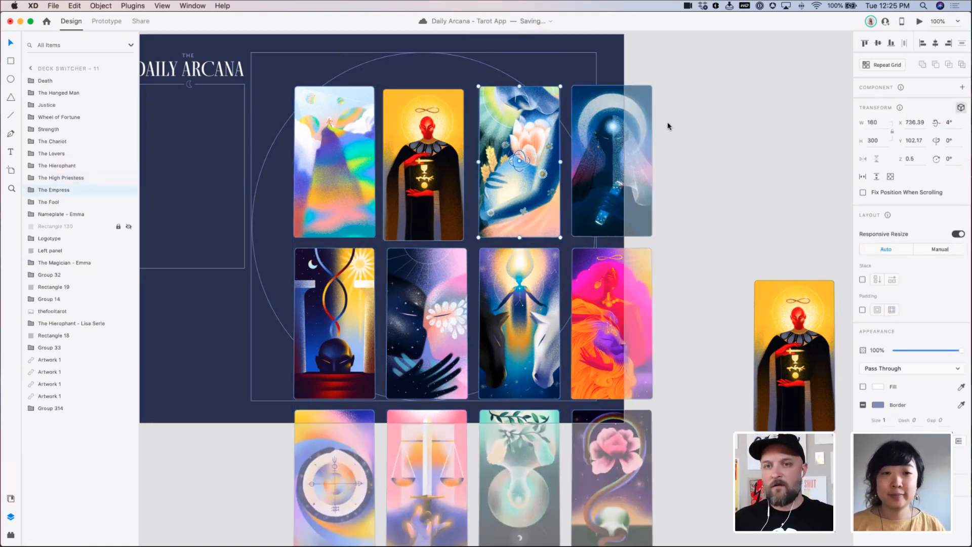
pyautogui.write('0')
pyautogui.press('Tab')
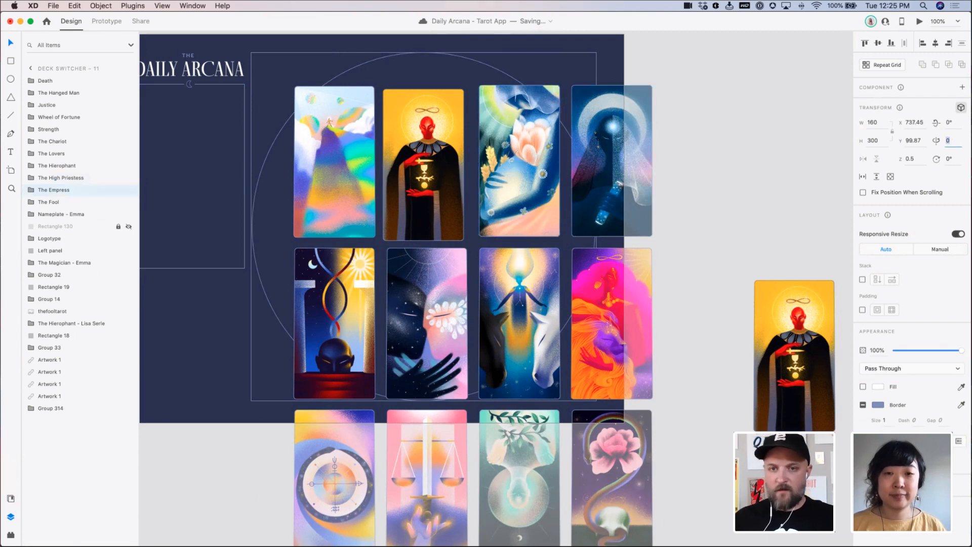
# Set the X rotation of The Fool and the second- and third-row cards except Justice to 0°, and group them with The Magician
pyautogui.click(353, 146)
pyautogui.keyDown('shift'); pyautogui.click(344, 283); pyautogui.keyUp('shift')
pyautogui.keyDown('shift'); pyautogui.click(430, 292); pyautogui.keyUp('shift')
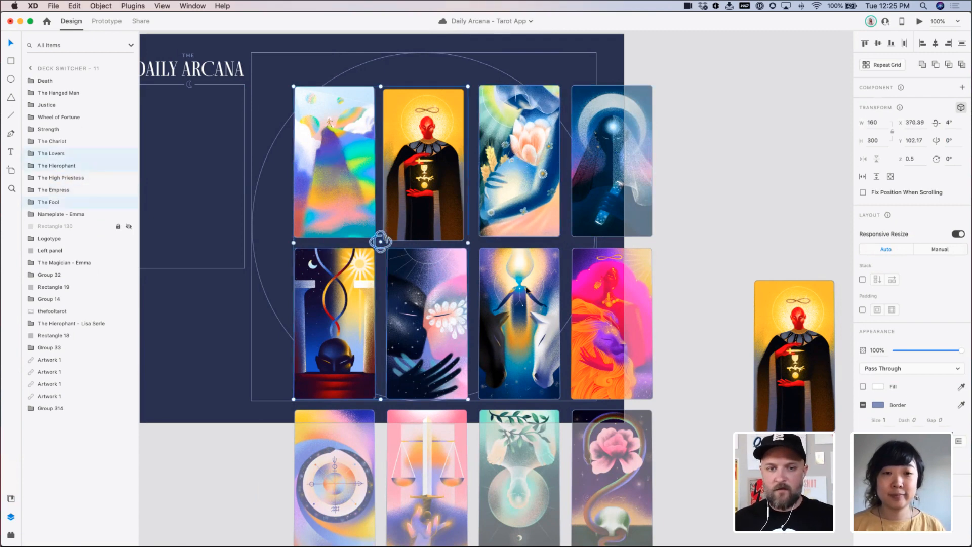
pyautogui.keyDown('shift'); pyautogui.click(528, 291); pyautogui.keyUp('shift')
pyautogui.keyDown('shift'); pyautogui.click(612, 293); pyautogui.keyUp('shift')
pyautogui.keyDown('shift'); pyautogui.click(592, 452); pyautogui.keyUp('shift')
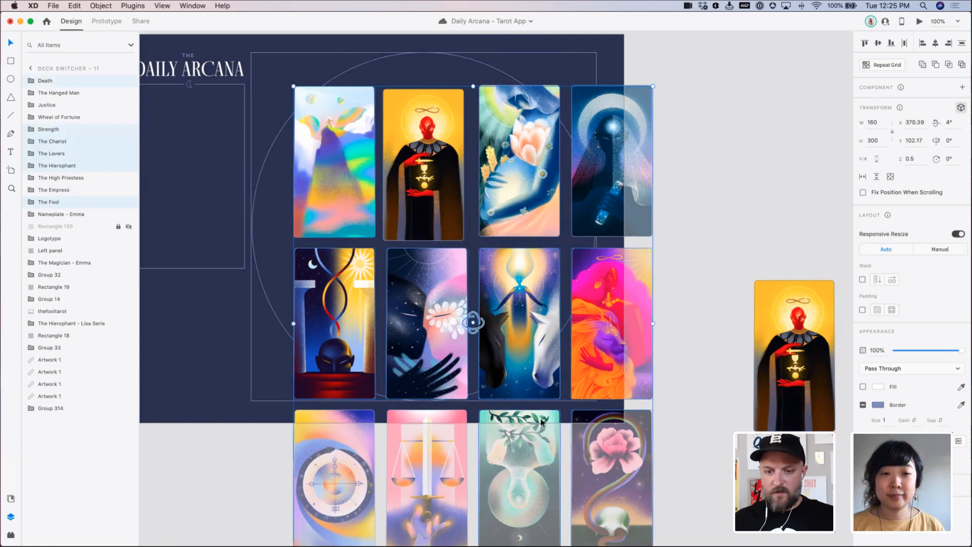
pyautogui.keyDown('shift'); pyautogui.click(518, 443); pyautogui.keyUp('shift')
pyautogui.keyDown('shift'); pyautogui.click(439, 413); pyautogui.keyUp('shift')
pyautogui.keyDown('shift'); pyautogui.click(370, 415); pyautogui.keyUp('shift')
pyautogui.keyDown('shift'); pyautogui.click(426, 415); pyautogui.keyUp('shift')
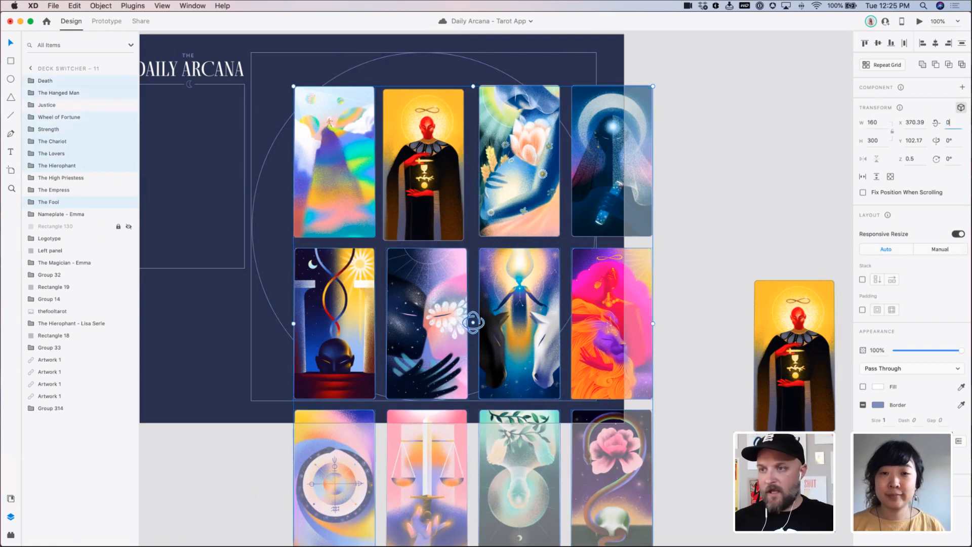
pyautogui.press('Tab')
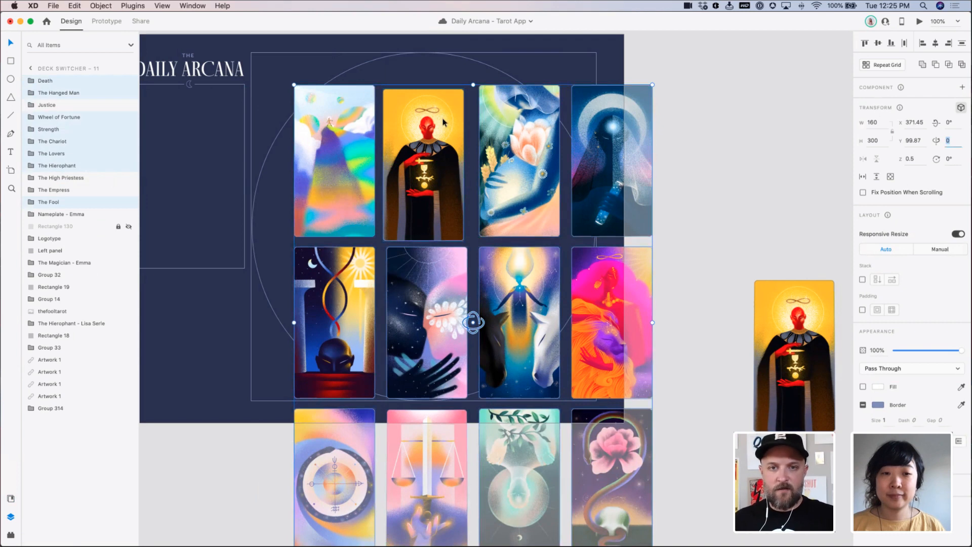
pyautogui.keyDown('shift'); pyautogui.click(596, 99); pyautogui.keyUp('shift')
pyautogui.press('super+g')
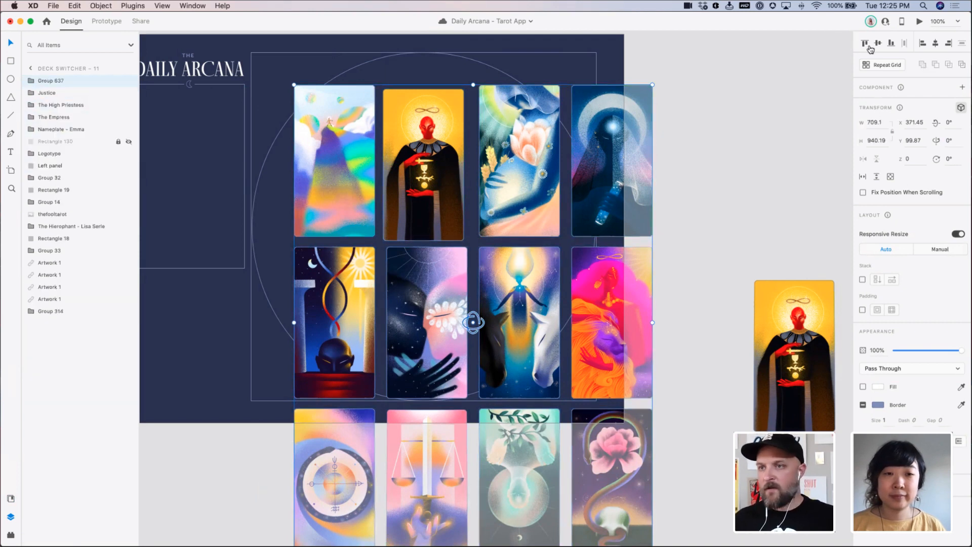
pyautogui.click(920, 44)
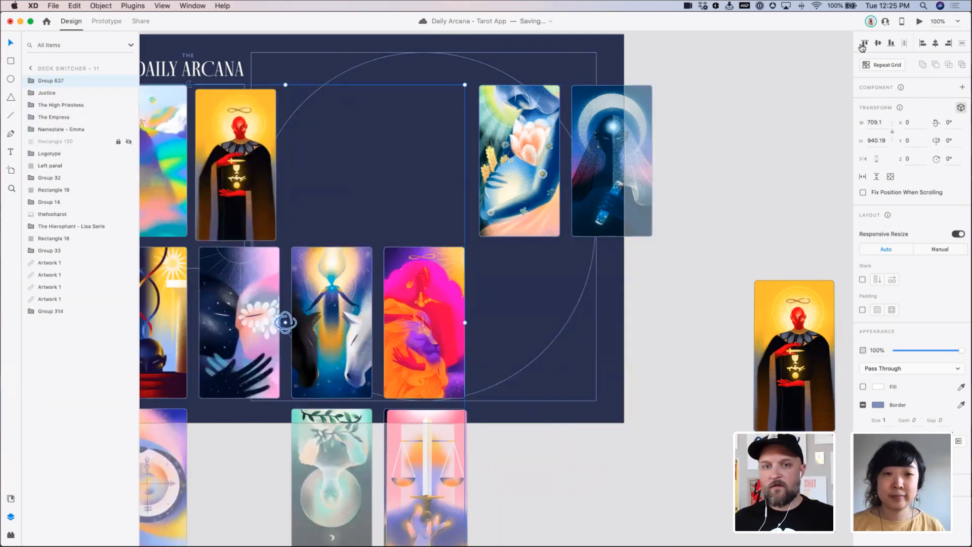
pyautogui.click(865, 43)
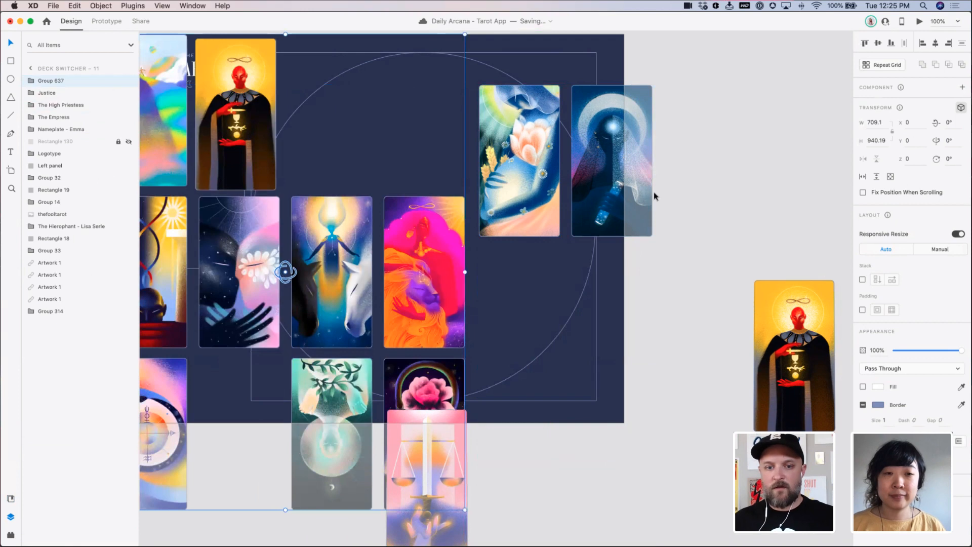
pyautogui.press('super+z')
pyautogui.press('super+z')
# Lock the group with the large circle and rectangular frame behind the cards
pyautogui.doubleClick(575, 161)
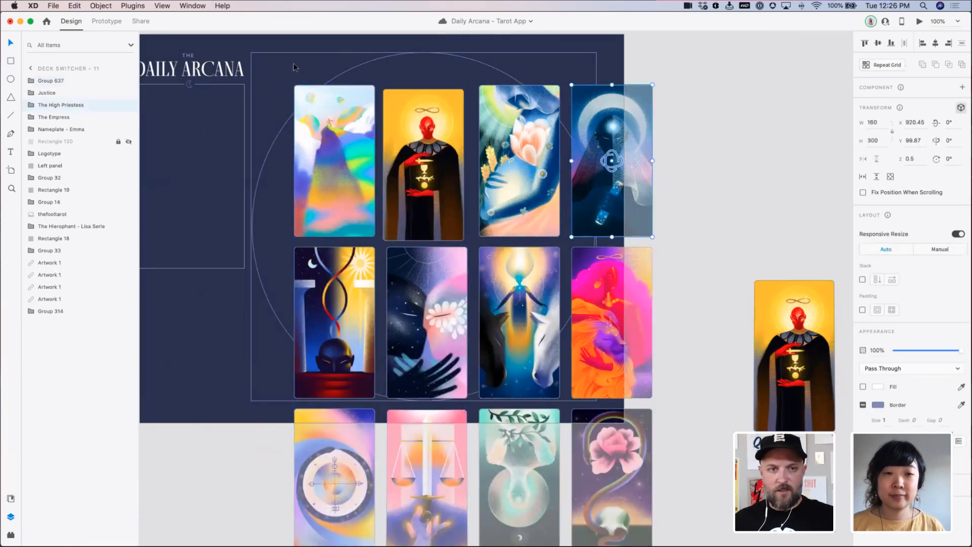
pyautogui.click(358, 70)
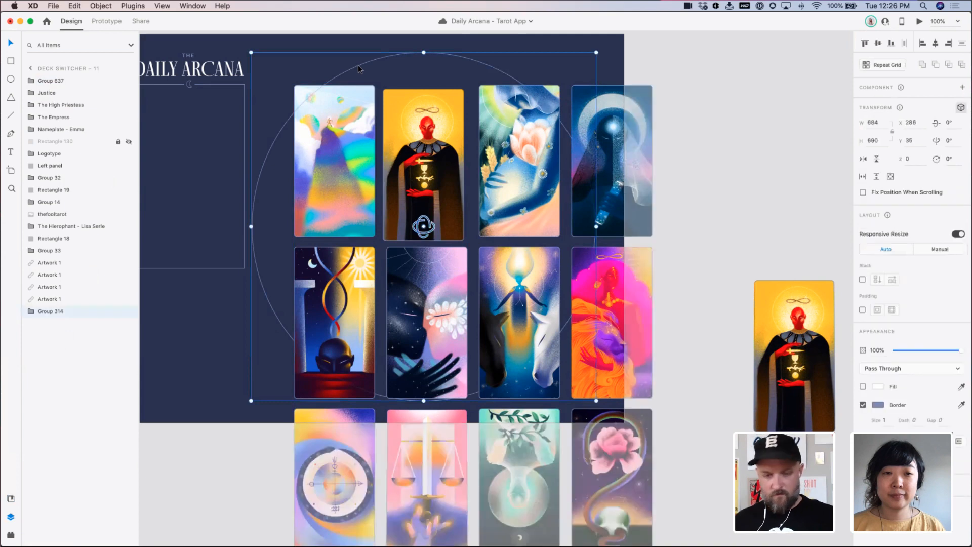
pyautogui.press('super+l')
# Select the transparent nameplate and artwork layers at the artboard's lower left, without the cards, and lock them
pyautogui.moveTo(283, 76); pyautogui.dragTo(610, 383)
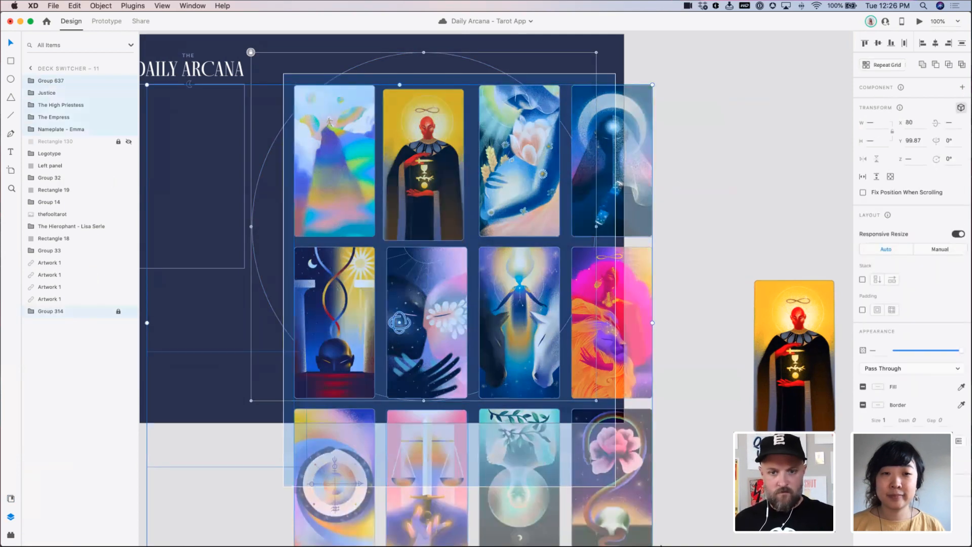
pyautogui.scroll(-2, 610, 384)
pyautogui.moveTo(431, 375); pyautogui.dragTo(507, 414)
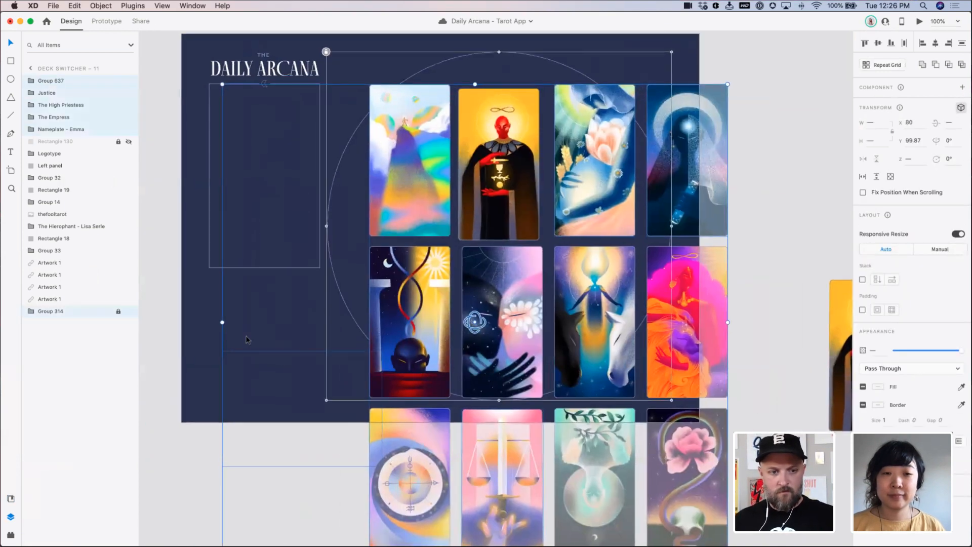
pyautogui.moveTo(246, 350); pyautogui.dragTo(296, 360)
pyautogui.press('super+z')
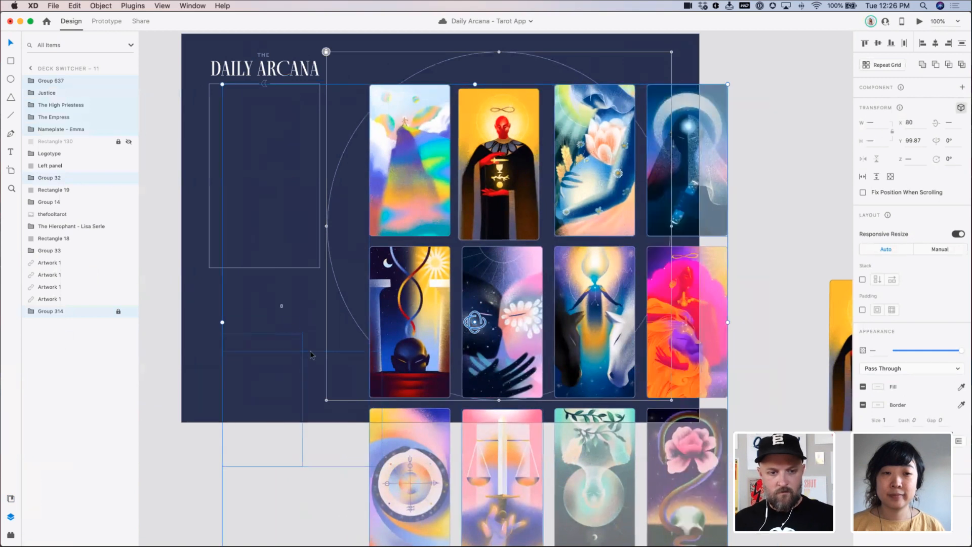
pyautogui.moveTo(281, 305); pyautogui.dragTo(310, 352)
pyautogui.moveTo(196, 299); pyautogui.dragTo(296, 397)
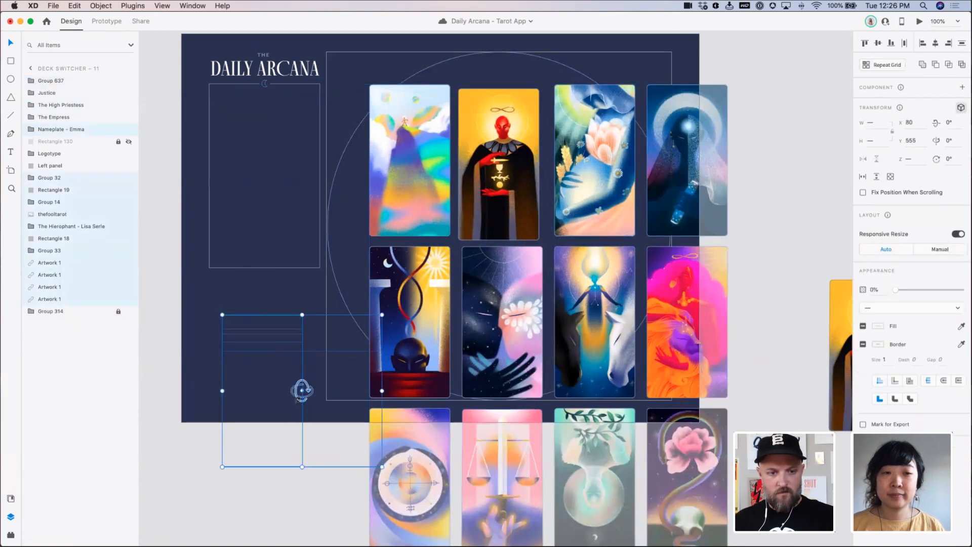
pyautogui.hscroll(-3, 394, 339)
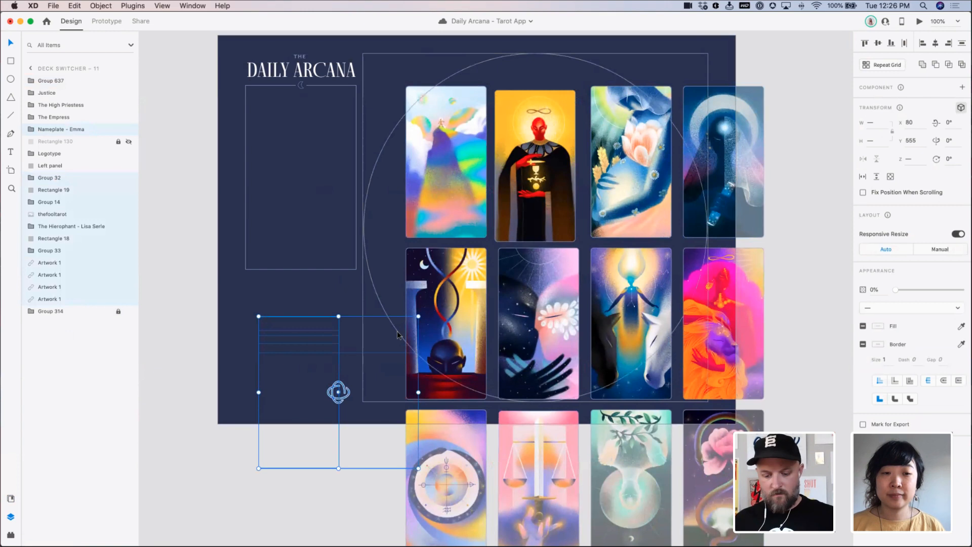
pyautogui.press('super+l')
# Group all the grid's cards together and align the group's contents to their common top and left edges
pyautogui.moveTo(393, 91); pyautogui.dragTo(766, 502)
pyautogui.press('super+g')
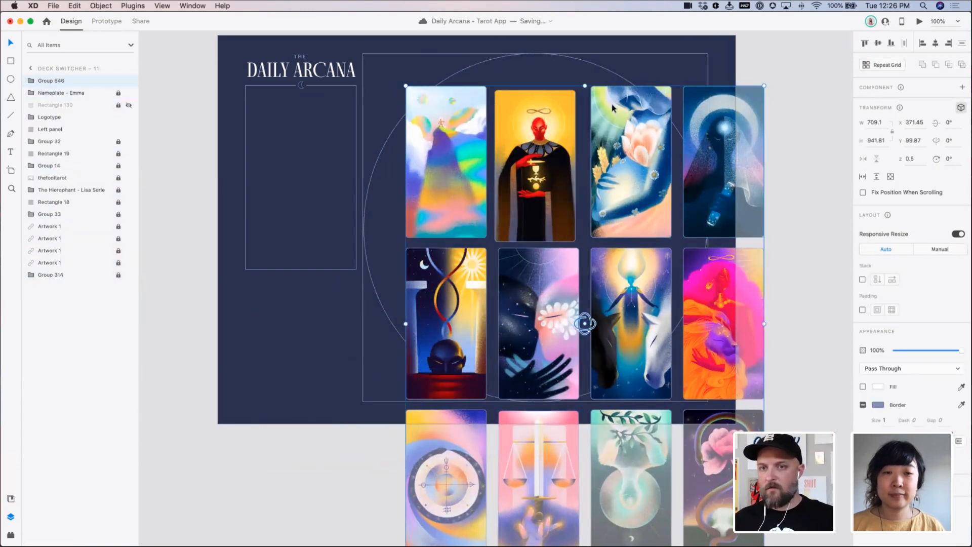
pyautogui.click(865, 43)
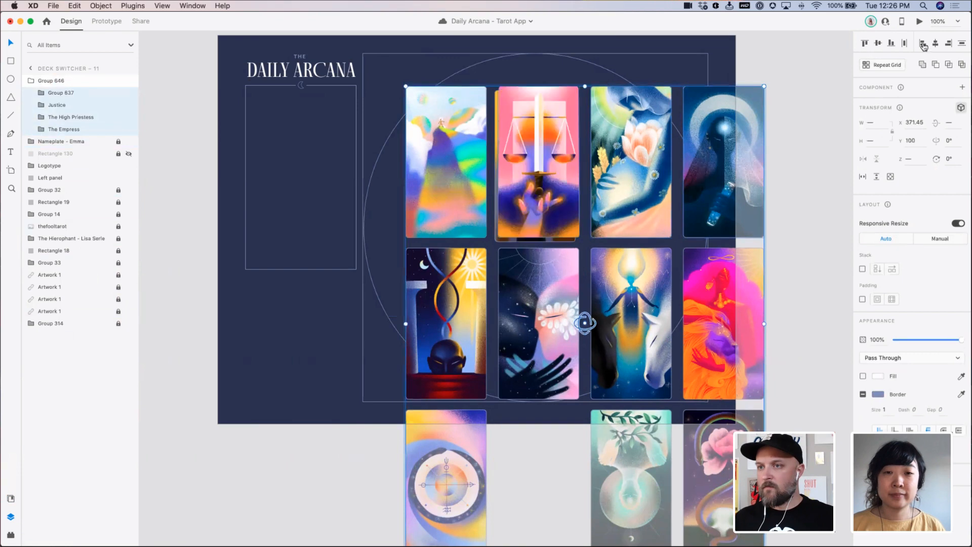
pyautogui.click(923, 43)
pyautogui.moveTo(597, 287); pyautogui.dragTo(553, 294)
# Set the Z depth of all cards in the nested nine-card group to 0 and align them to their top and left edges
pyautogui.doubleClick(553, 293)
pyautogui.press('super+a')
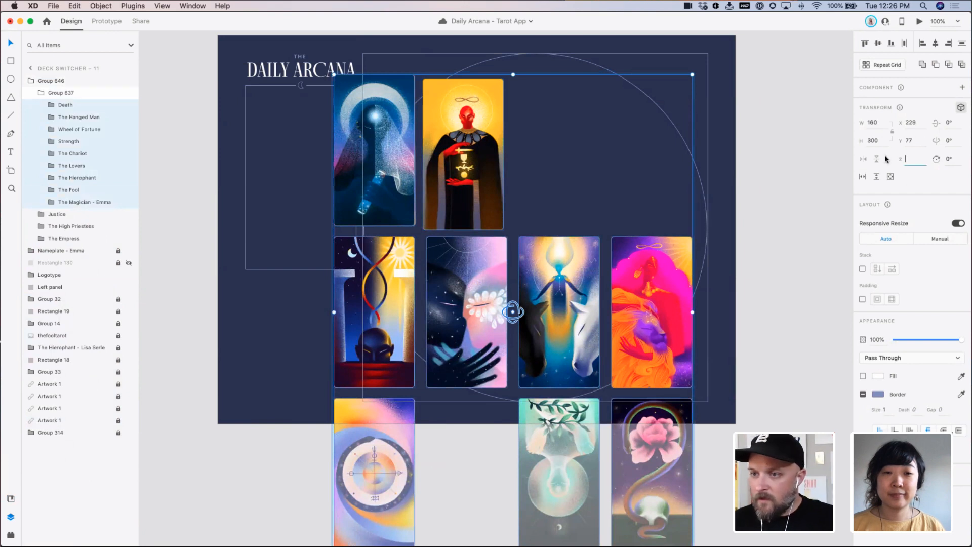
pyautogui.press('Tab')
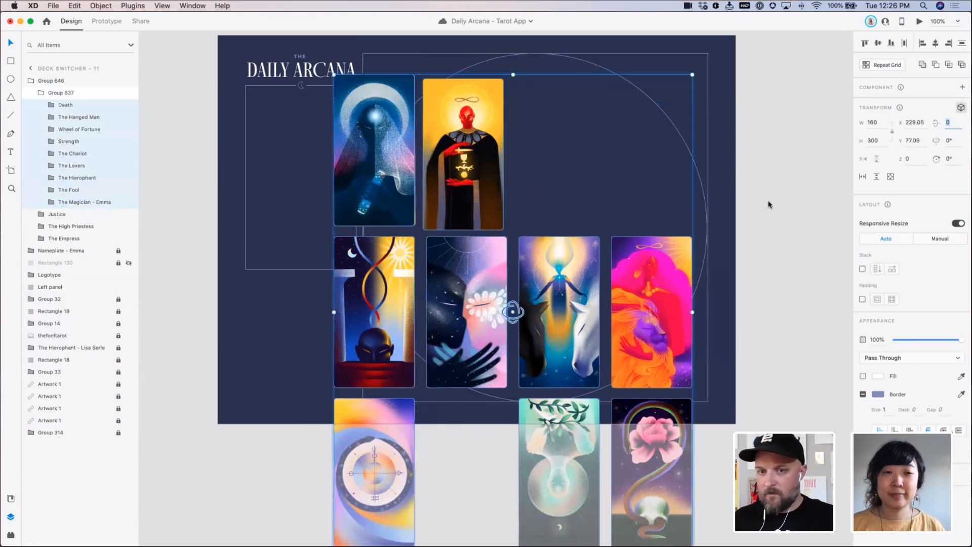
pyautogui.click(865, 45)
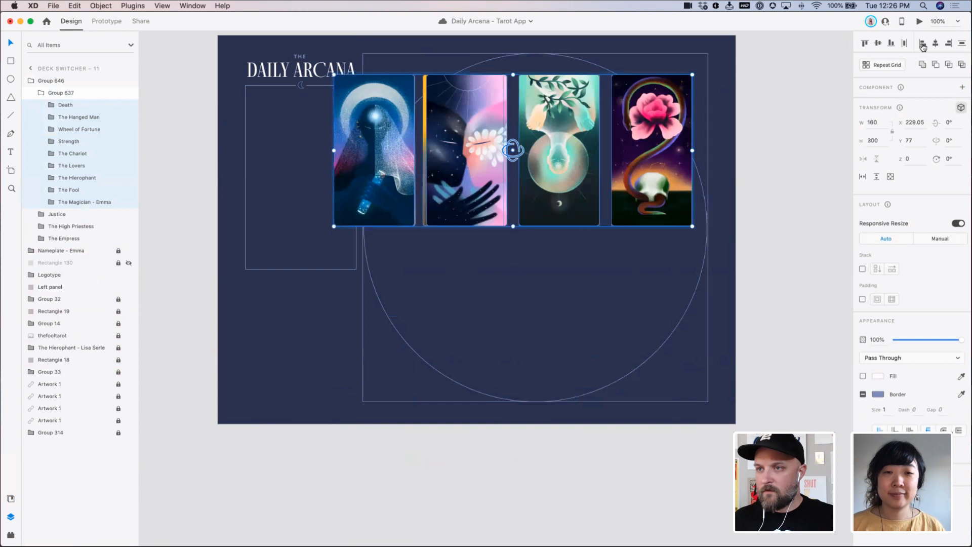
pyautogui.click(922, 44)
# Move the whole stacked deck onto the circle's left part, at about X 323 and Y 158
pyautogui.moveTo(374, 134); pyautogui.dragTo(427, 165)
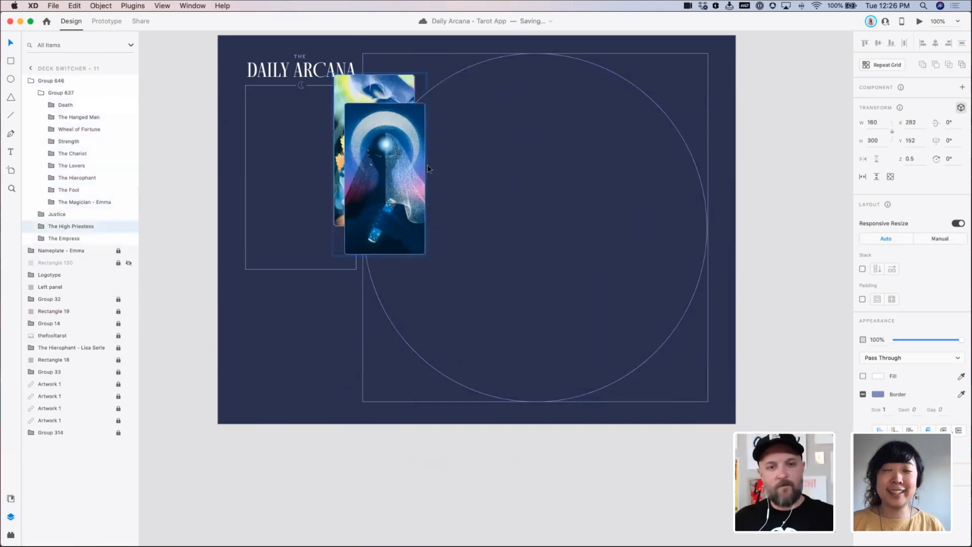
pyautogui.press('super+z')
pyautogui.moveTo(409, 114); pyautogui.dragTo(508, 172)
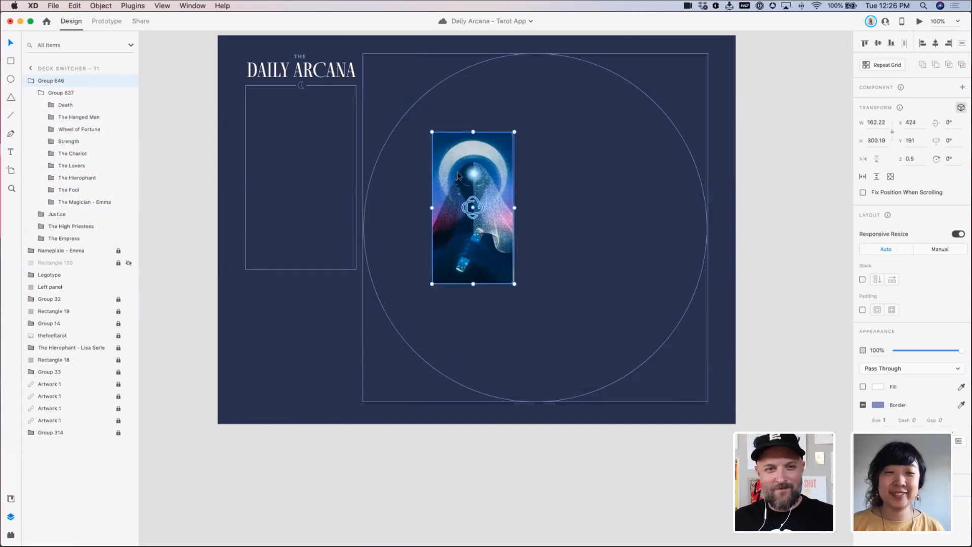
pyautogui.moveTo(468, 196); pyautogui.dragTo(434, 166)
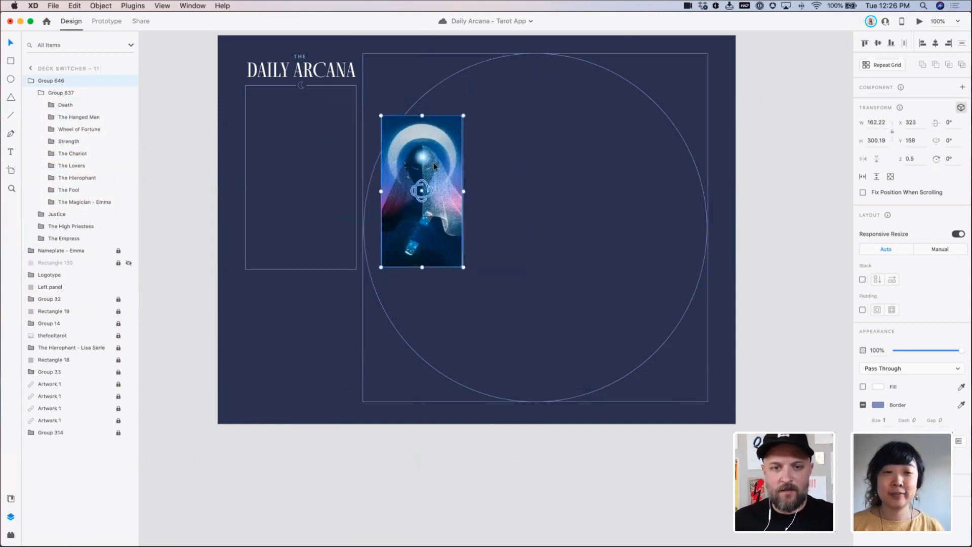
# Ungroup the nested nine-card group so its cards sit directly in the deck group
pyautogui.doubleClick(434, 163)
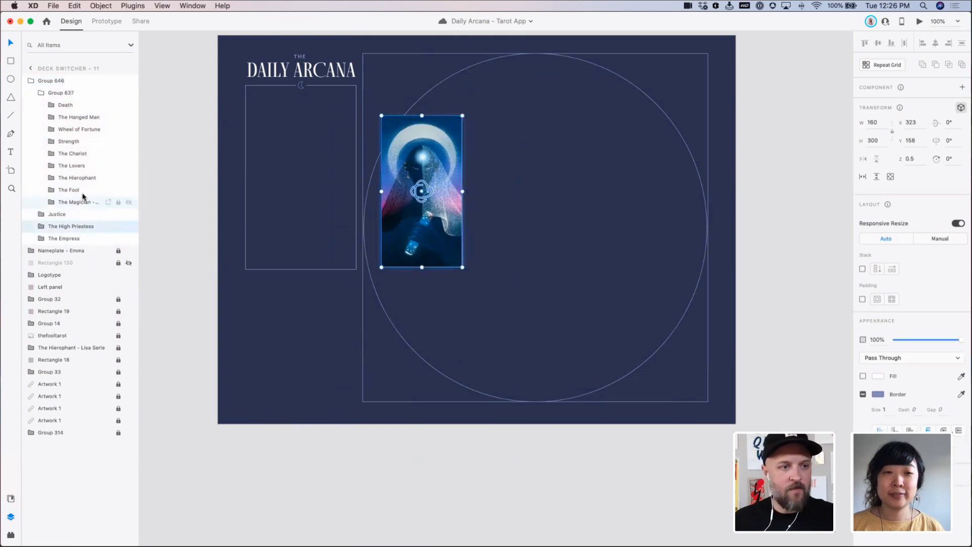
pyautogui.click(54, 94)
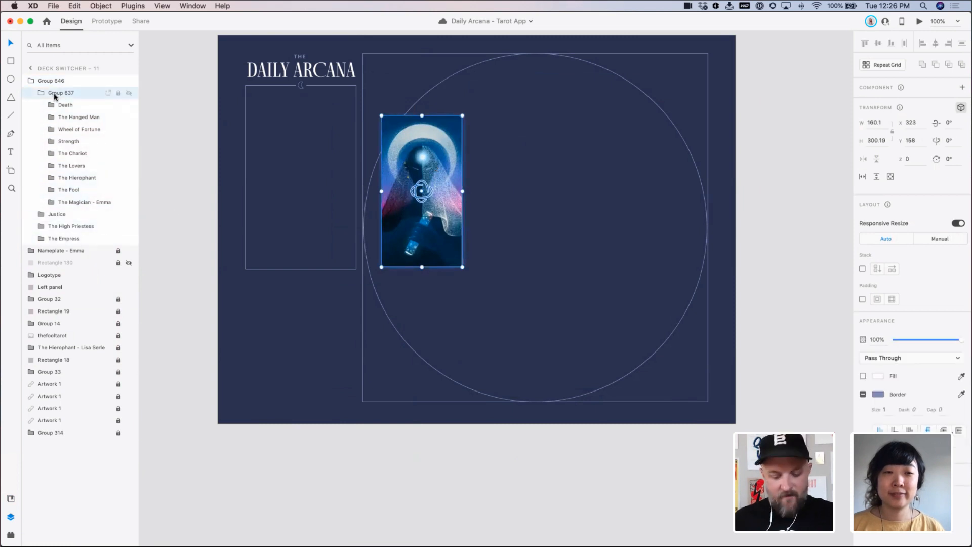
pyautogui.press('super+shift+g')
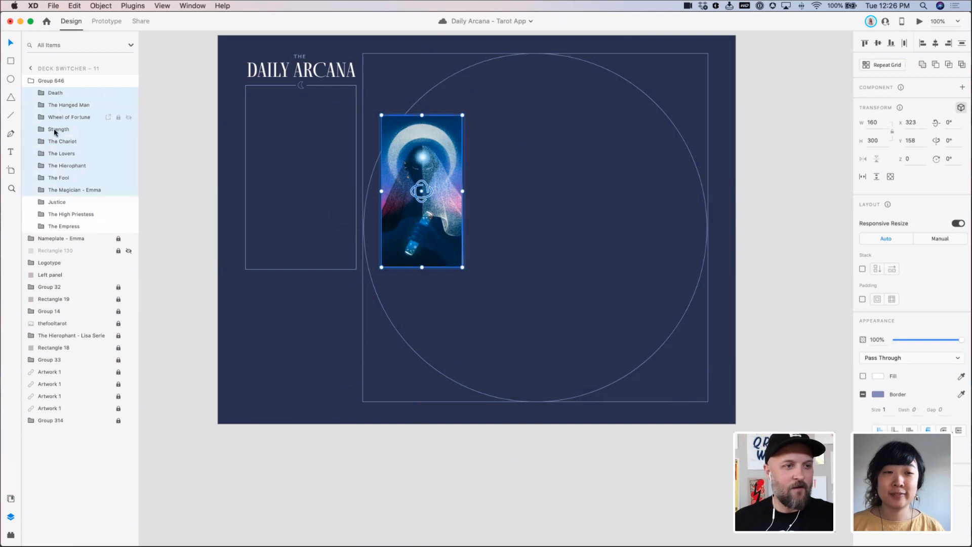
# Set the Y rotation of all twelve cards from Death to The Empress to 180°
pyautogui.click(72, 226)
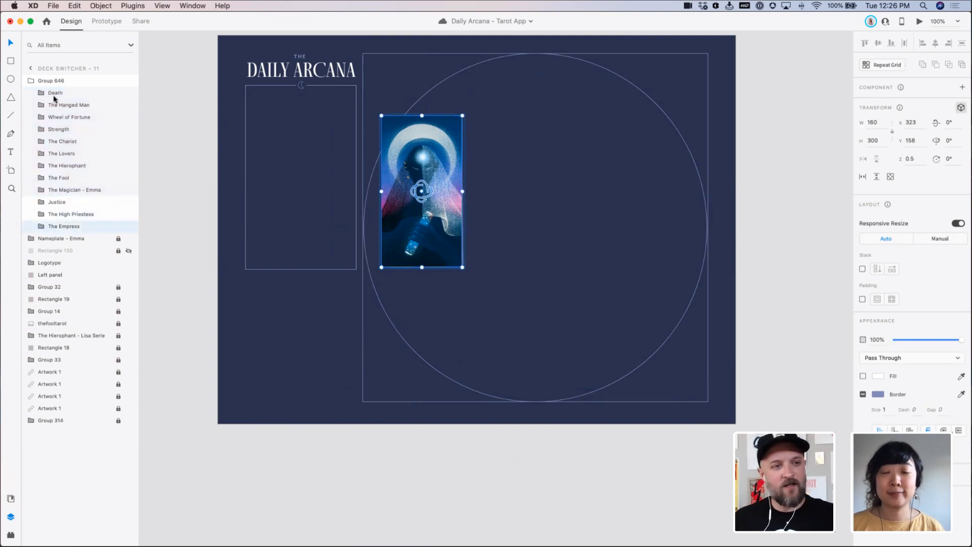
pyautogui.keyDown('shift'); pyautogui.click(54, 96); pyautogui.keyUp('shift')
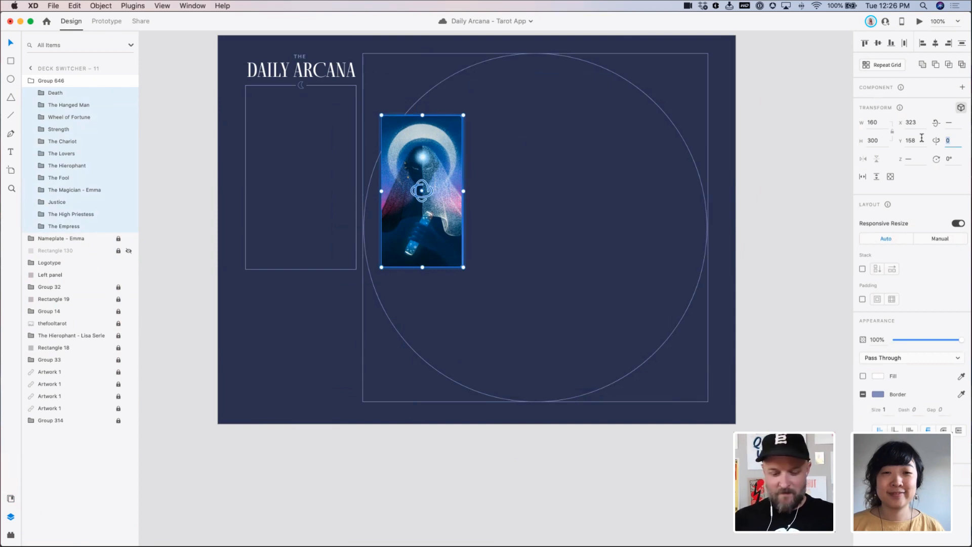
pyautogui.write('180')
pyautogui.press('Tab')
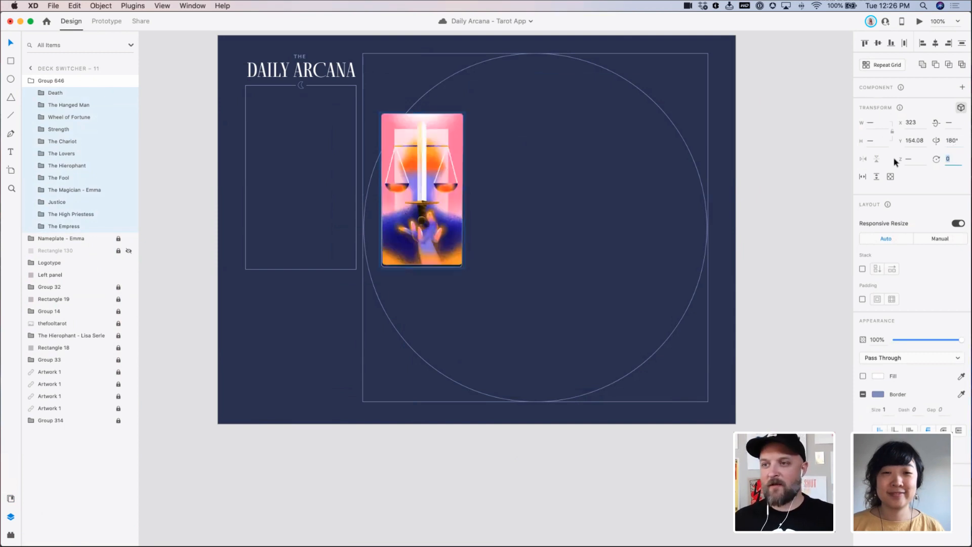
# Expand the Death card's group and inspect its front artwork and Card Back layers
pyautogui.click(39, 95)
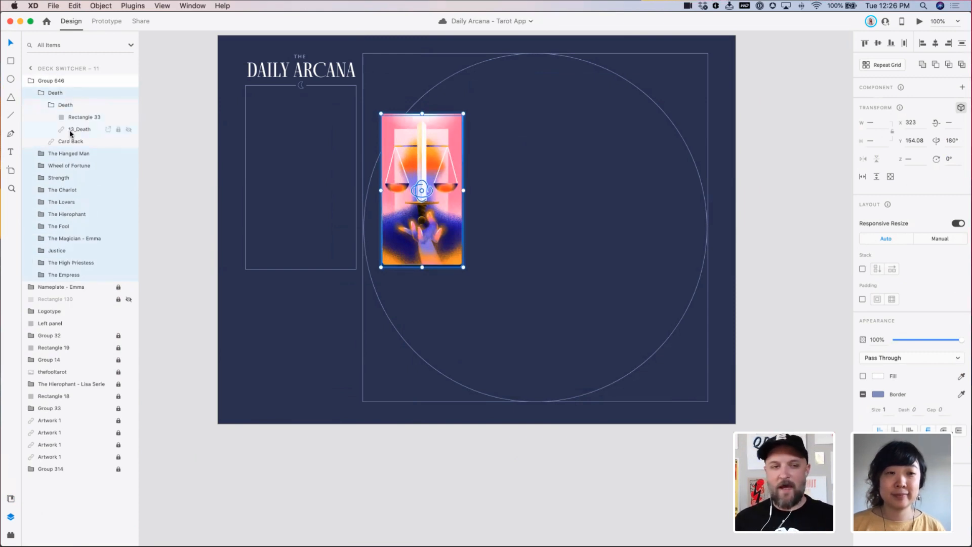
pyautogui.click(68, 141)
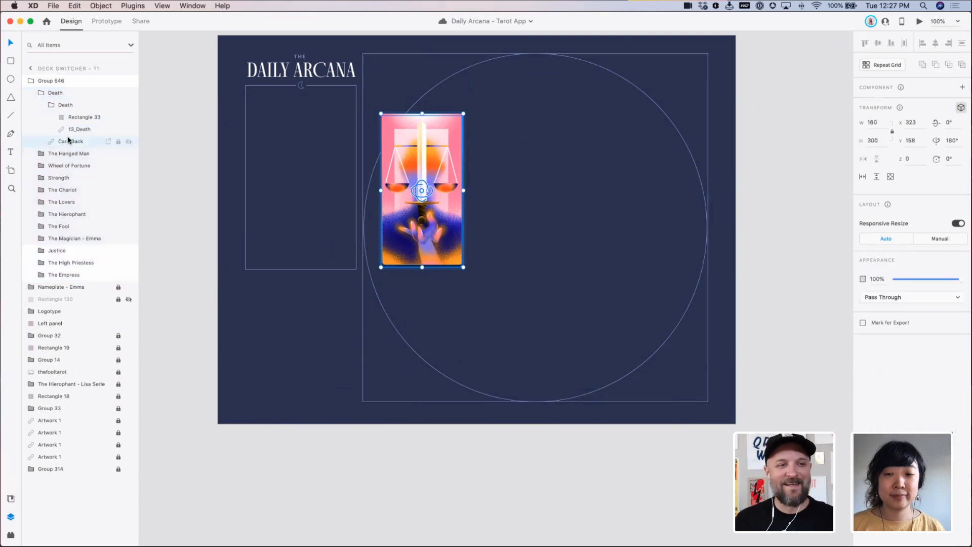
pyautogui.click(201, 314)
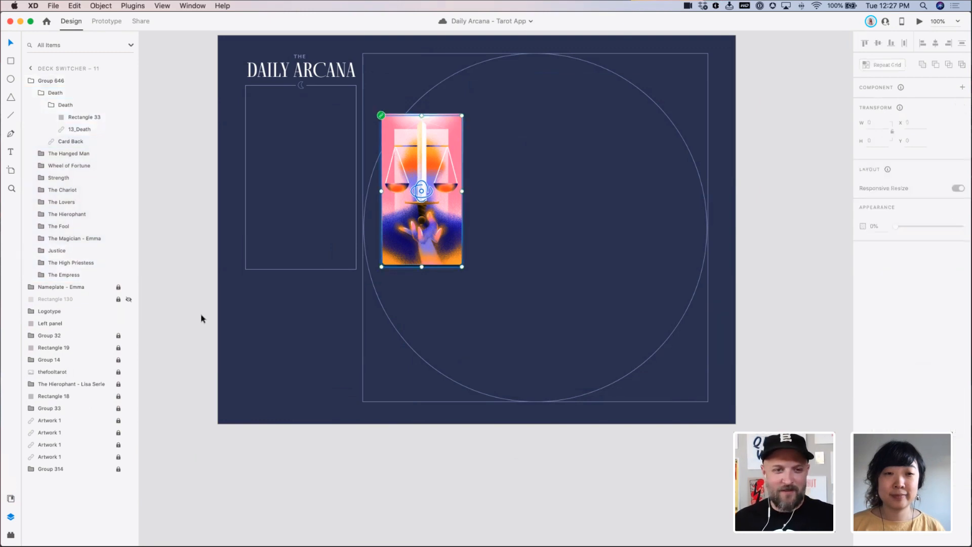
# Preview the prototype from the Deck Switcher – 9 artboard and flip the enlarged Magician card to its back
pyautogui.hscroll(-20, 202, 314)
pyautogui.hscroll(-8, 253, 279)
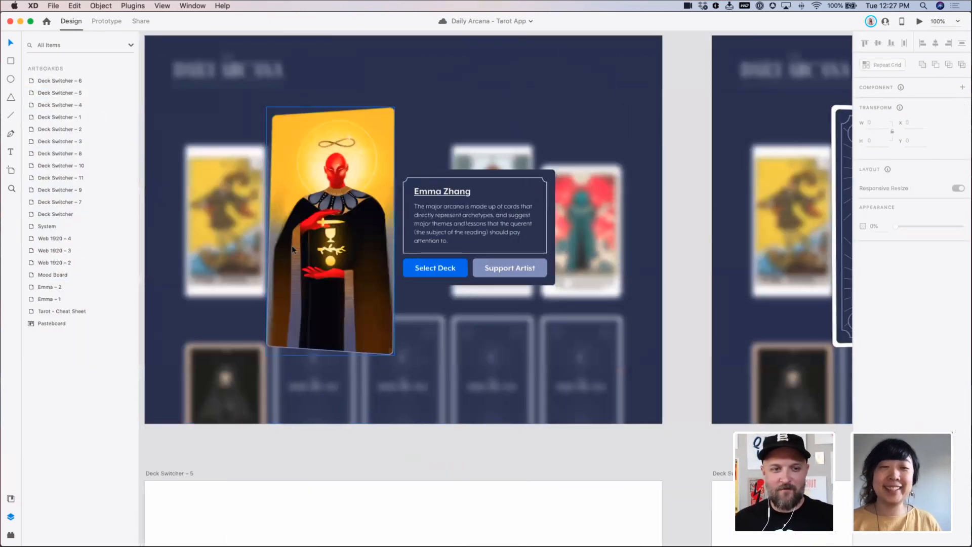
pyautogui.click(377, 56)
pyautogui.scroll(2, 380, 152)
pyautogui.click(381, 160)
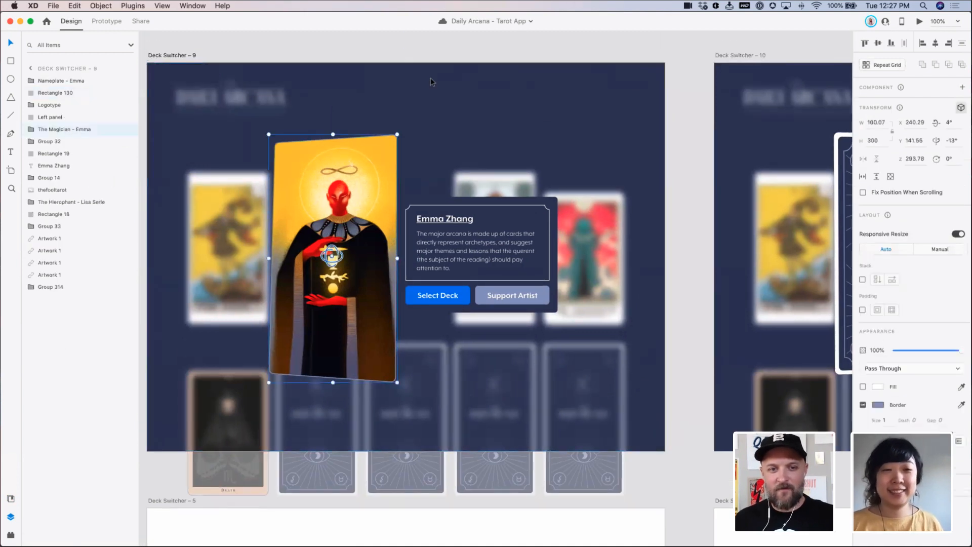
pyautogui.click(916, 23)
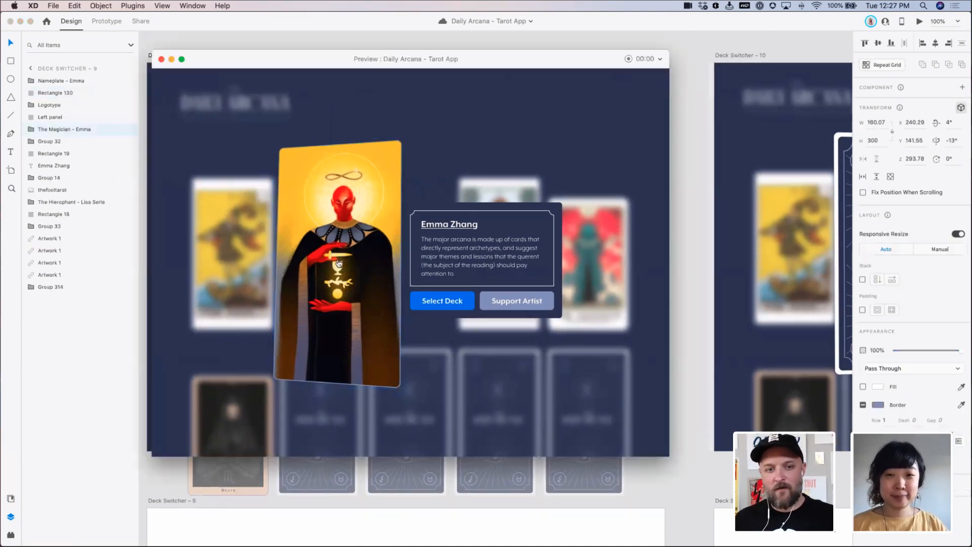
pyautogui.click(338, 284)
pyautogui.click(344, 304)
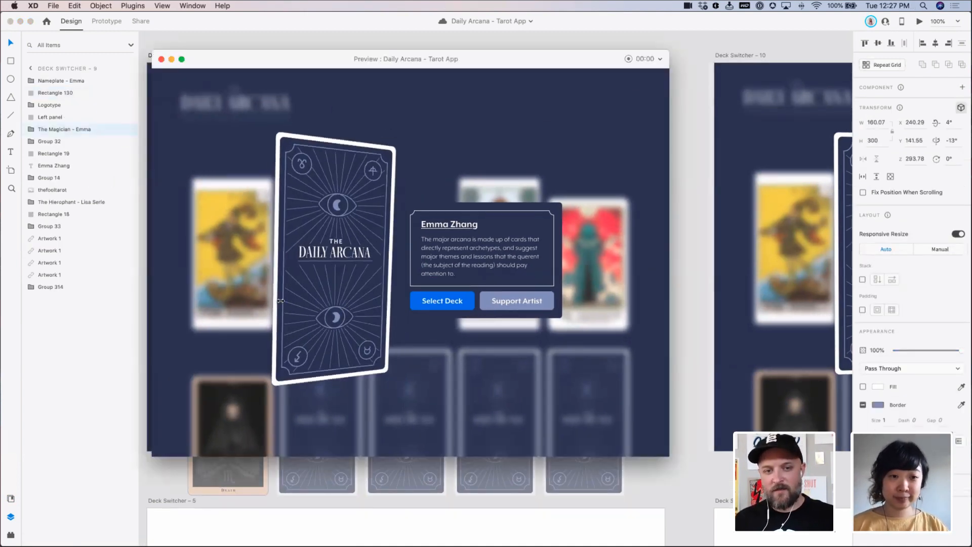
# Close the preview and inspect the Z positions of The Magician front and Card Back layers on Deck Switcher – 9
pyautogui.click(340, 265)
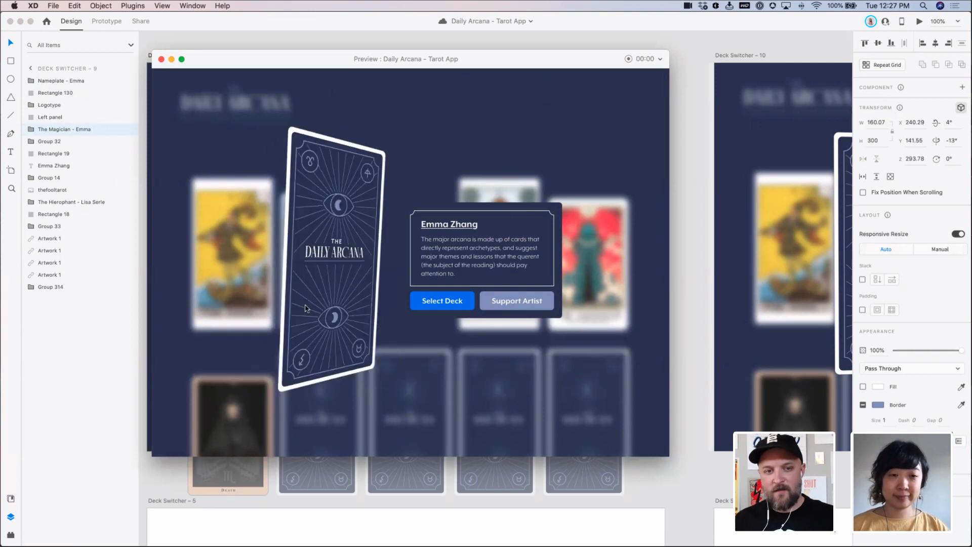
pyautogui.click(161, 60)
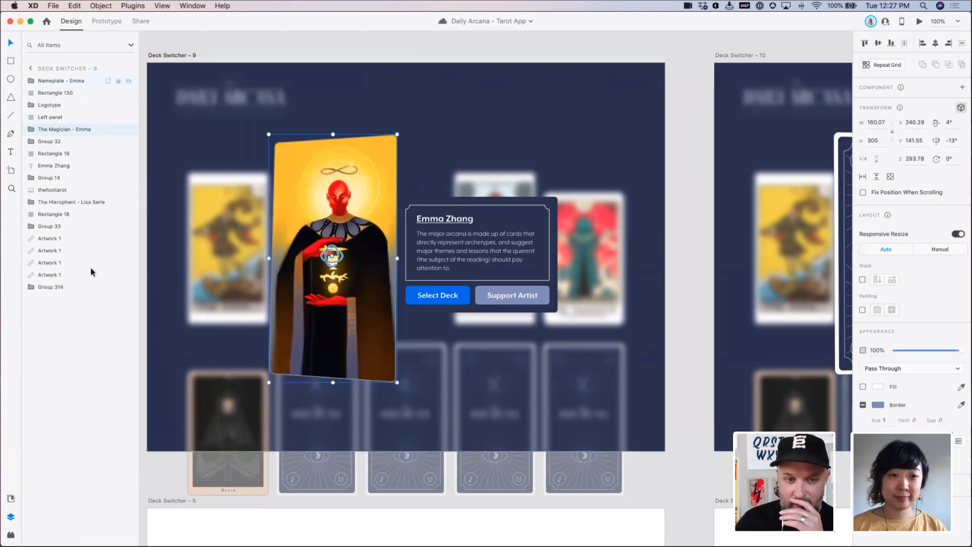
pyautogui.doubleClick(367, 205)
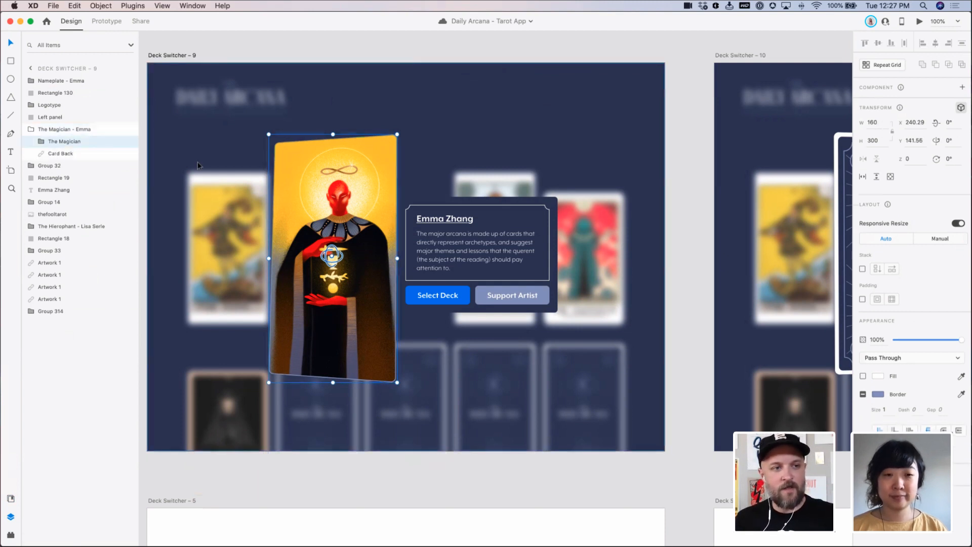
pyautogui.click(910, 160)
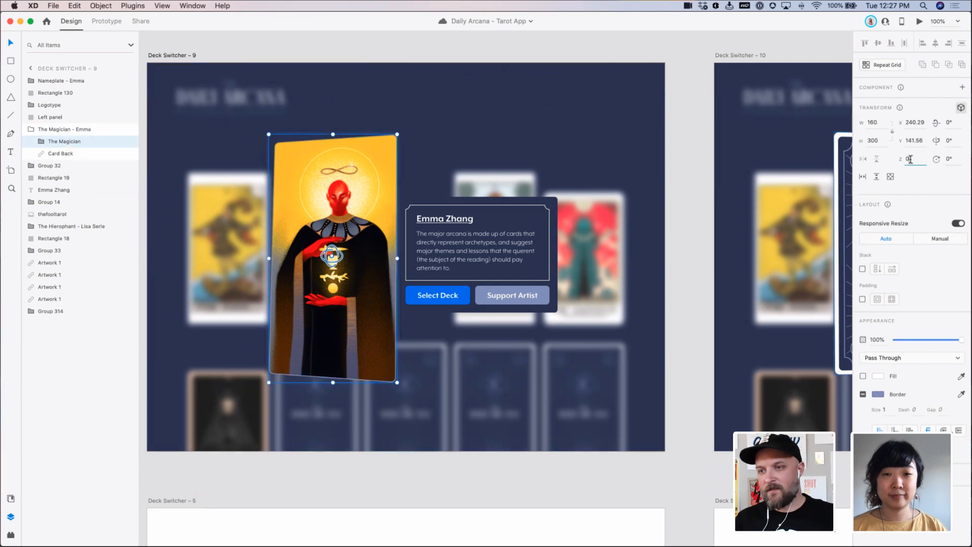
pyautogui.click(60, 153)
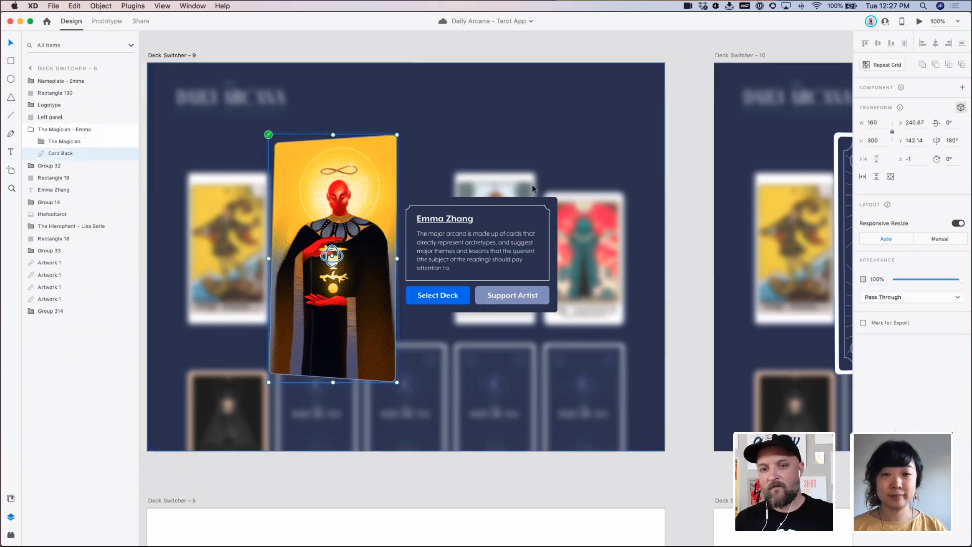
# Open the enlarged Magician card's group on Deck Switcher – 10 and compare its front and Card Back layers
pyautogui.hscroll(9, 534, 189)
pyautogui.doubleClick(495, 204)
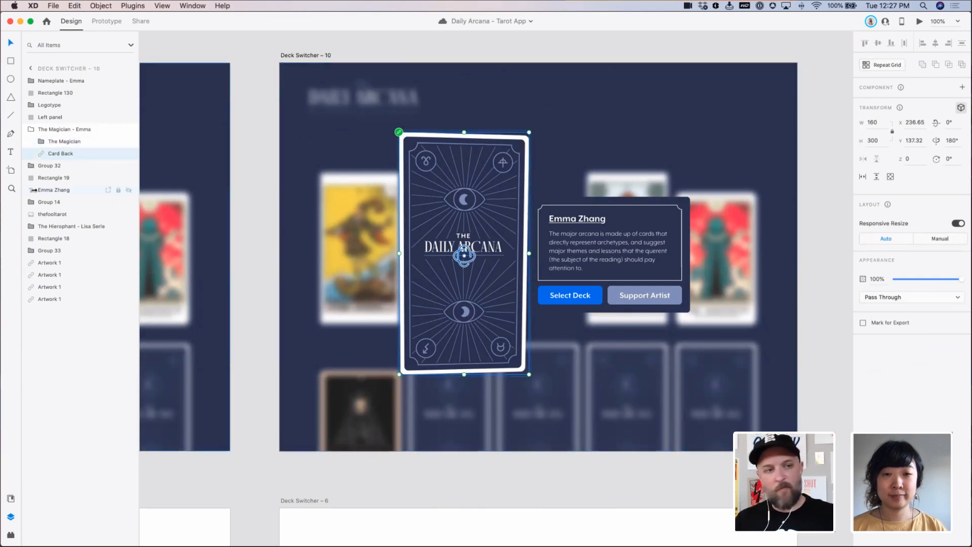
pyautogui.click(71, 142)
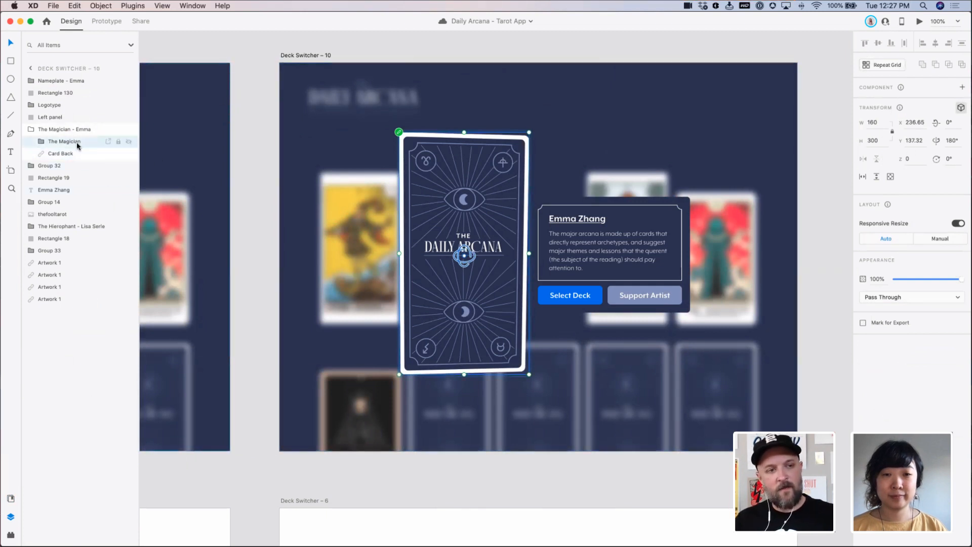
pyautogui.click(810, 307)
pyautogui.hscroll(1, 810, 308)
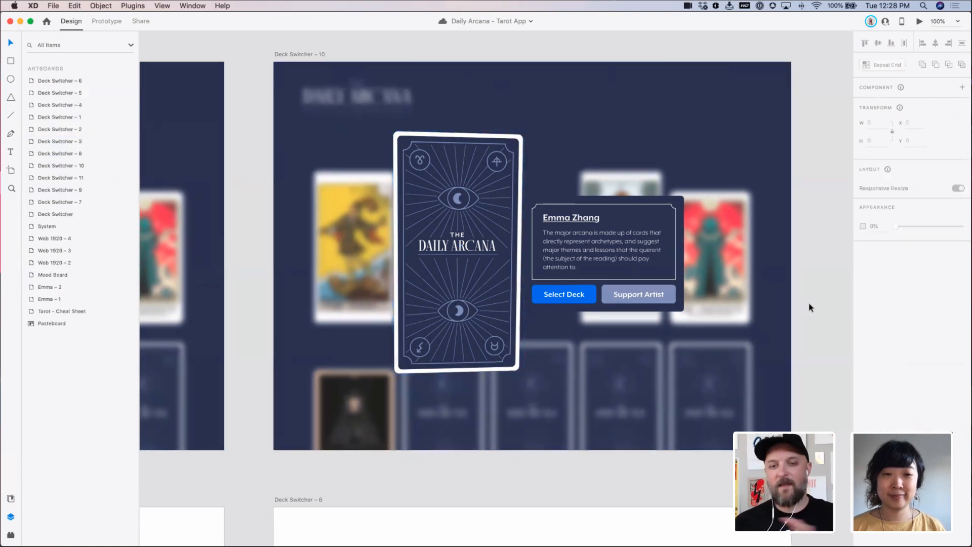
# Preview the prototype from Deck Switcher – 9, flip the Magician card over and back, and close the preview
pyautogui.hscroll(-5, 652, 156)
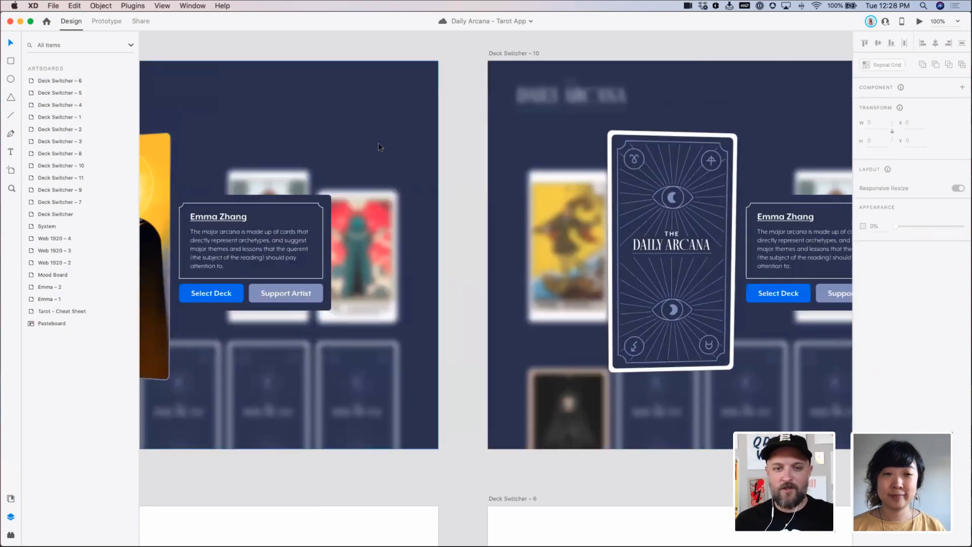
pyautogui.click(378, 143)
pyautogui.click(919, 21)
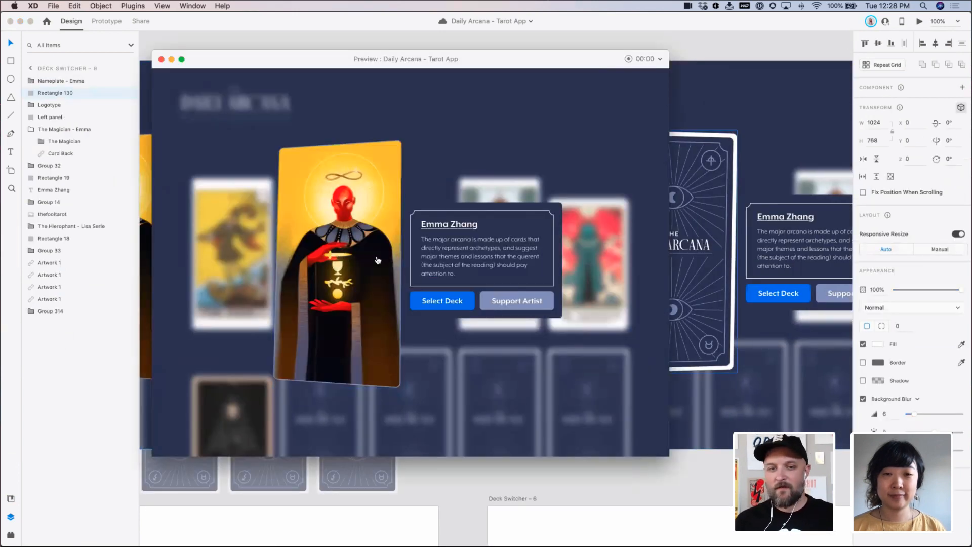
pyautogui.click(337, 249)
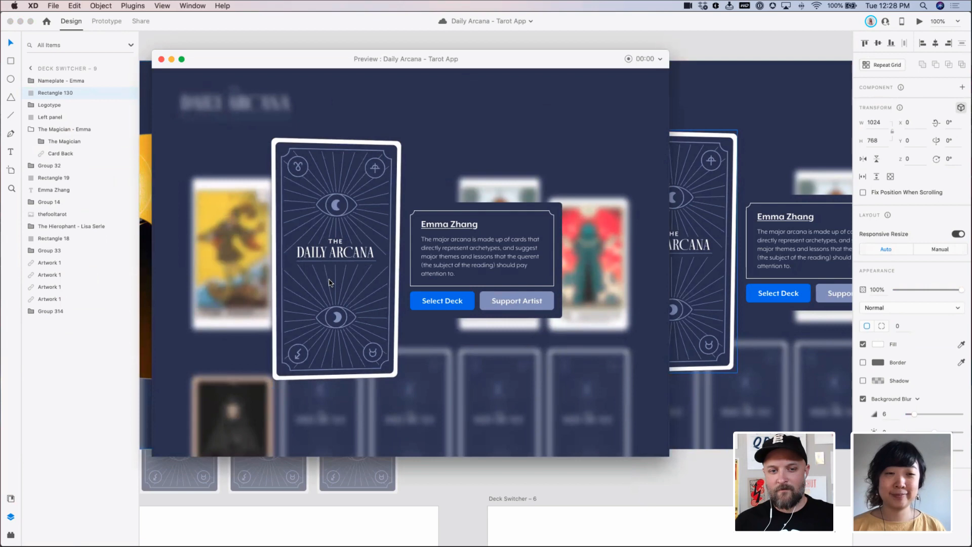
pyautogui.click(330, 282)
pyautogui.click(161, 58)
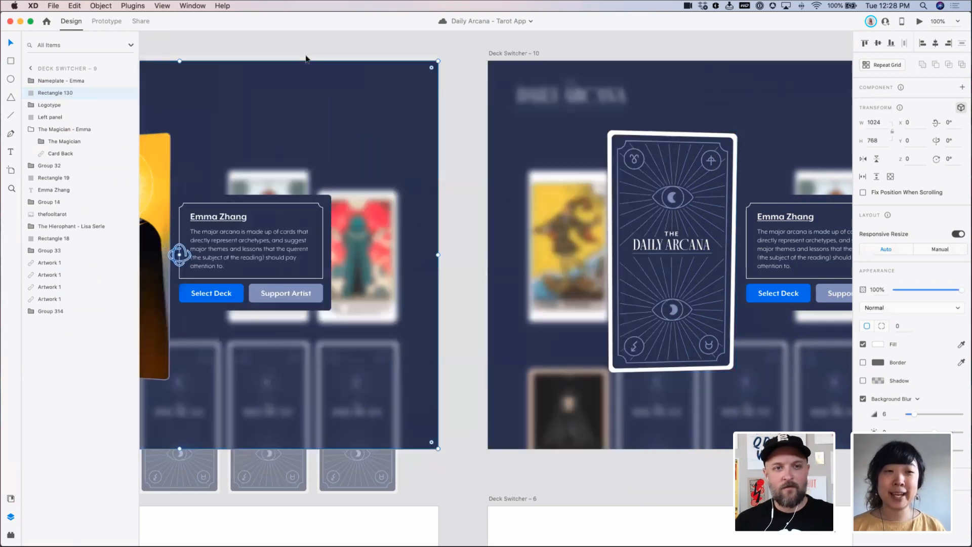
# Set the Z position of the Card Back in the Death group on Deck Switcher – 11 to -1
pyautogui.hscroll(15, 451, 221)
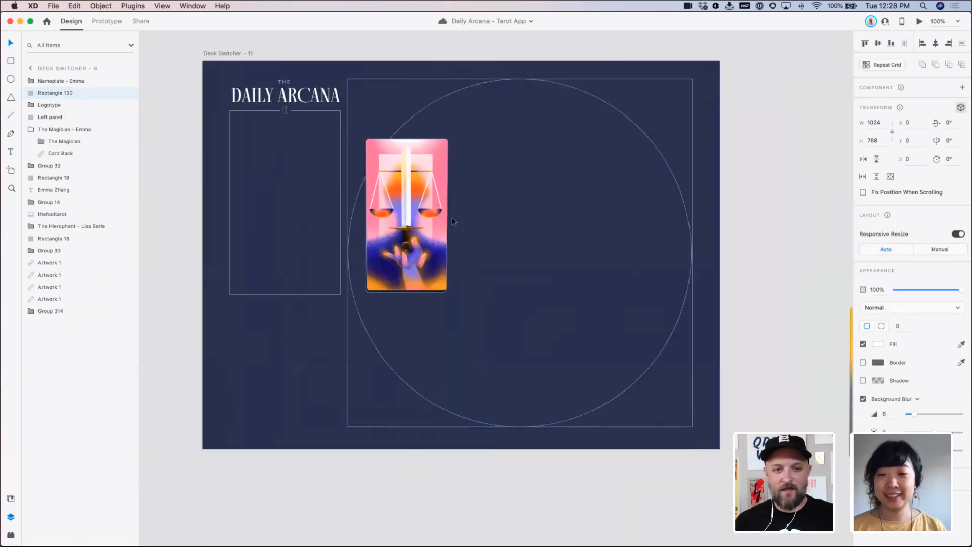
pyautogui.click(440, 219)
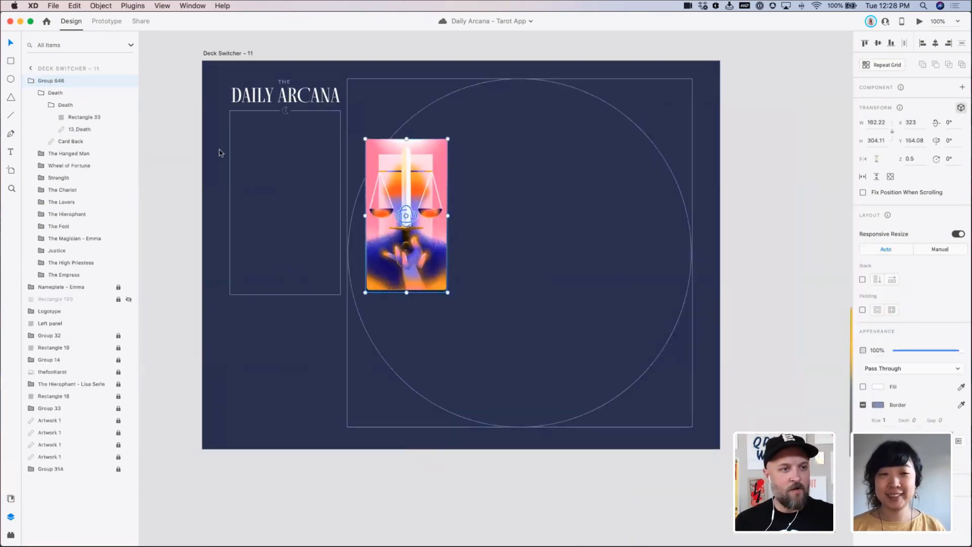
pyautogui.click(74, 142)
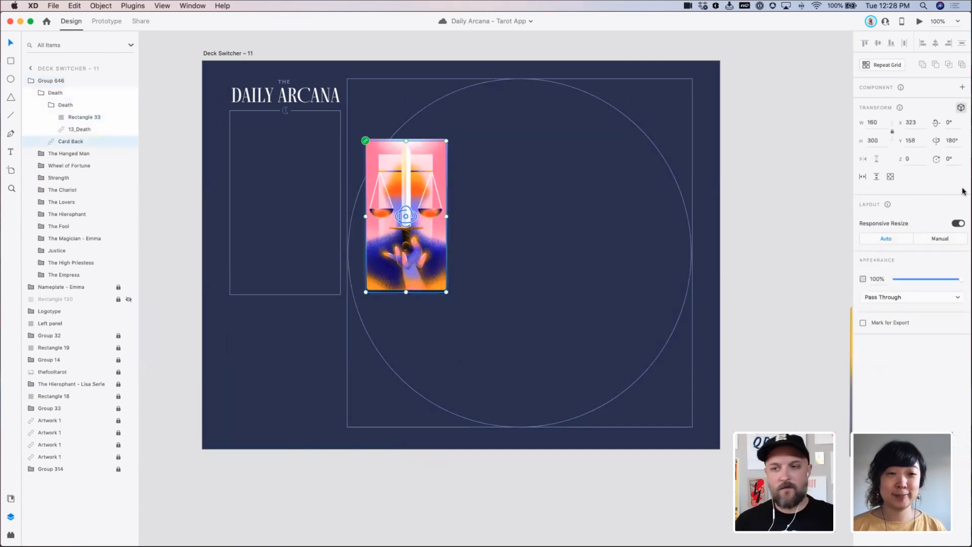
pyautogui.click(50, 105)
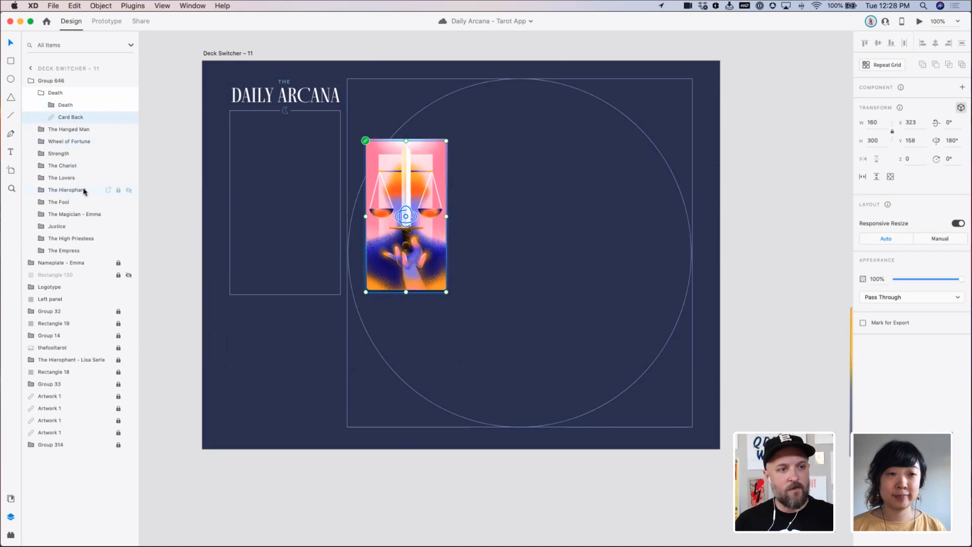
pyautogui.click(925, 158)
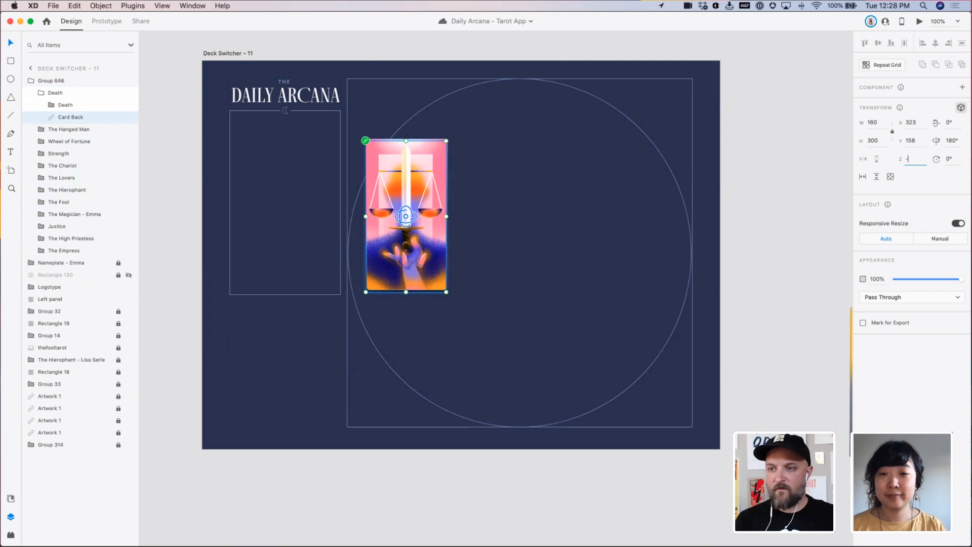
pyautogui.press('Return')
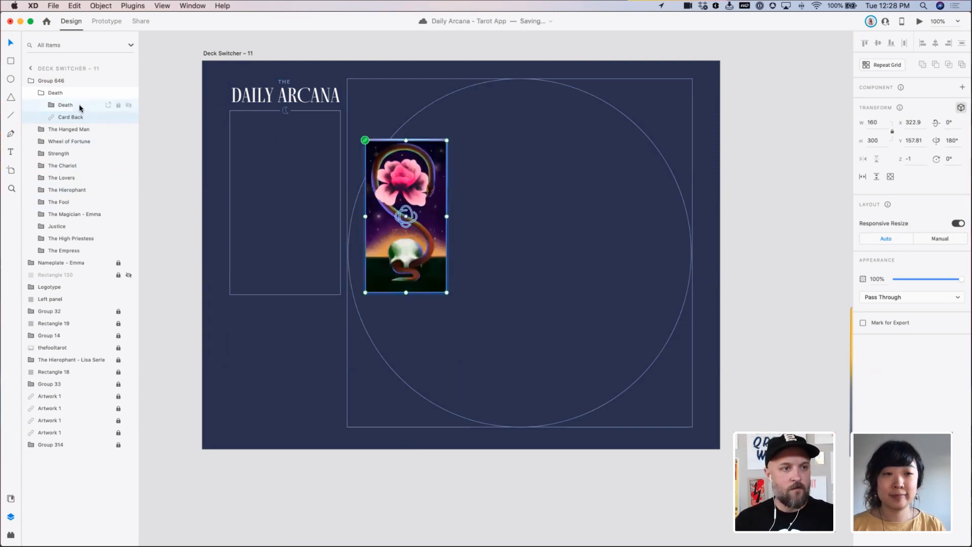
pyautogui.click(76, 105)
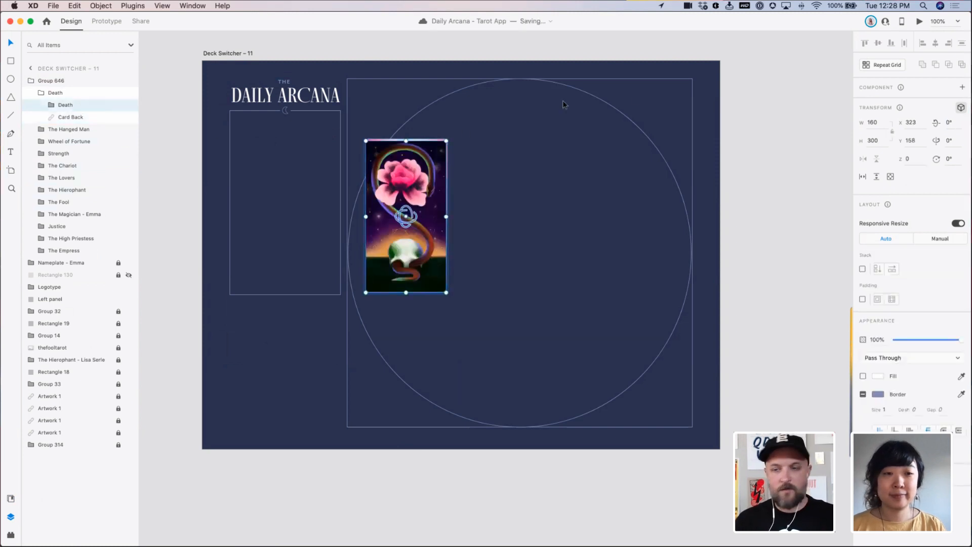
# Set the Z position of The Hanged Man's Card Back to -1 and expand the Wheel of Fortune group
pyautogui.click(41, 133)
pyautogui.click(77, 167)
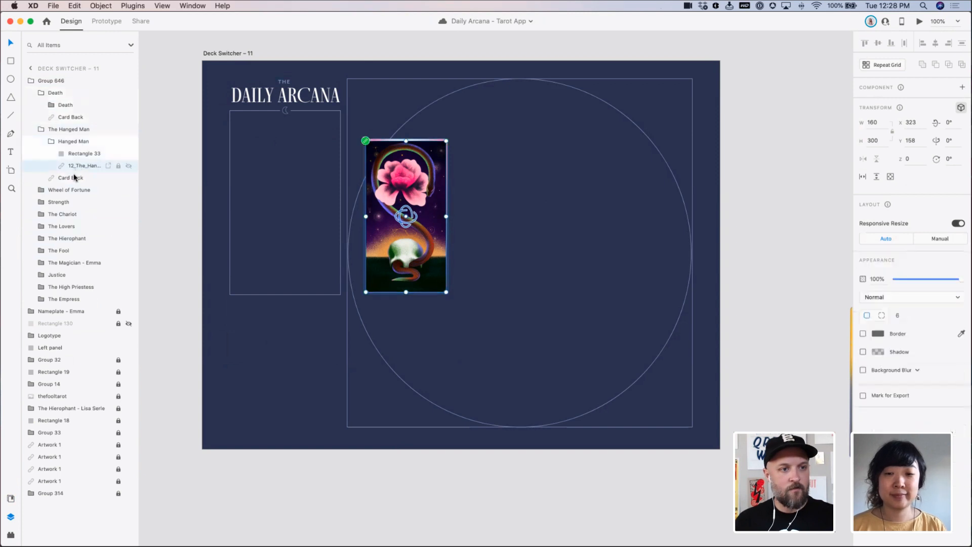
pyautogui.click(75, 177)
pyautogui.click(923, 161)
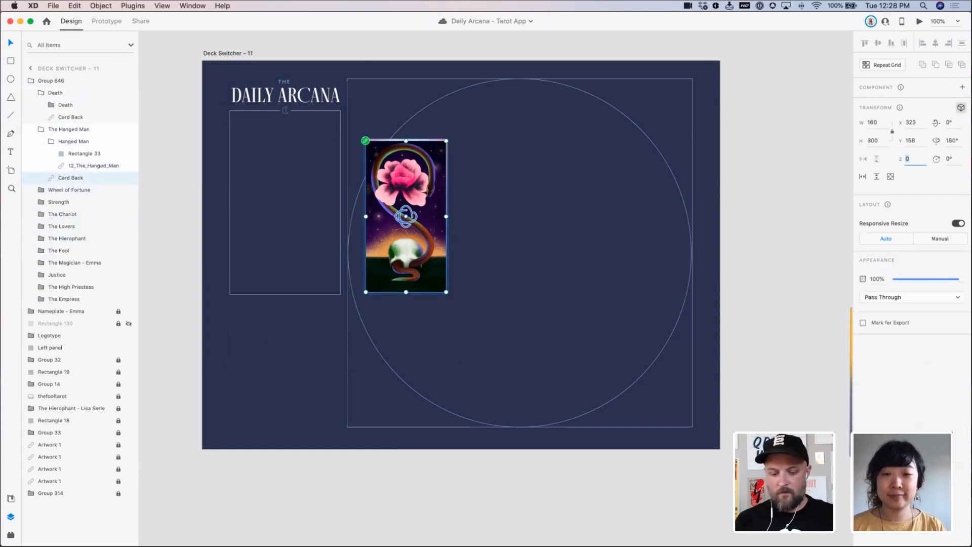
pyautogui.write('-1')
pyautogui.press('Tab')
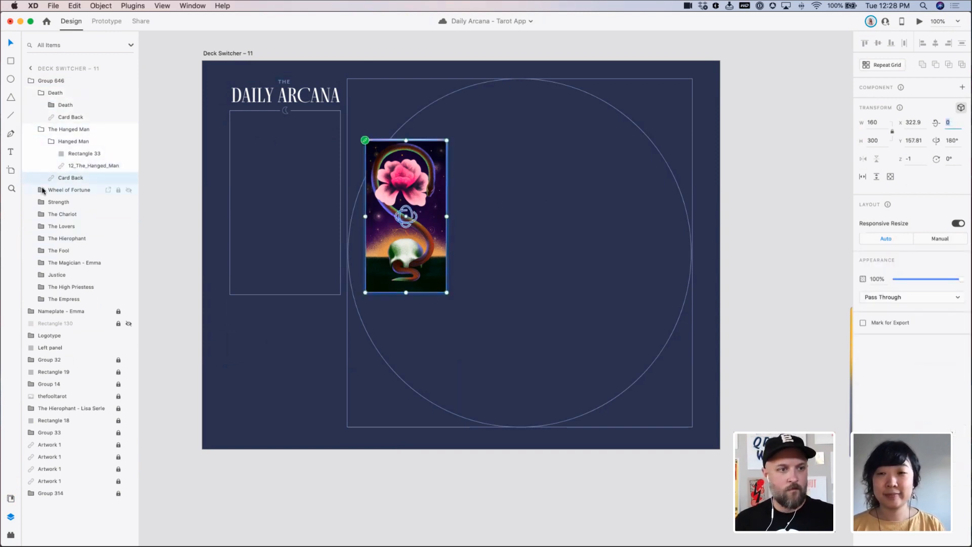
pyautogui.click(43, 190)
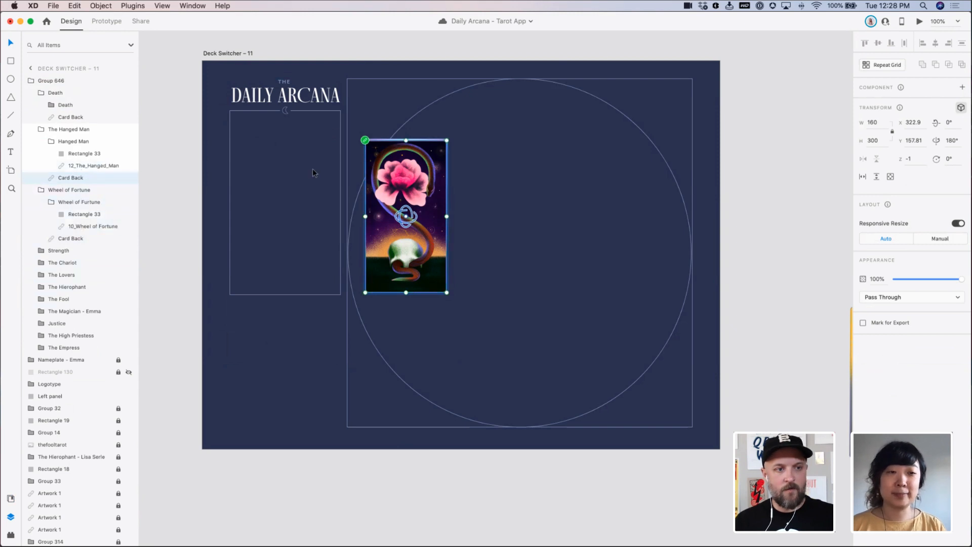
# Set the Z position of the Death card's front artwork group to -1
pyautogui.click(72, 118)
pyautogui.click(68, 105)
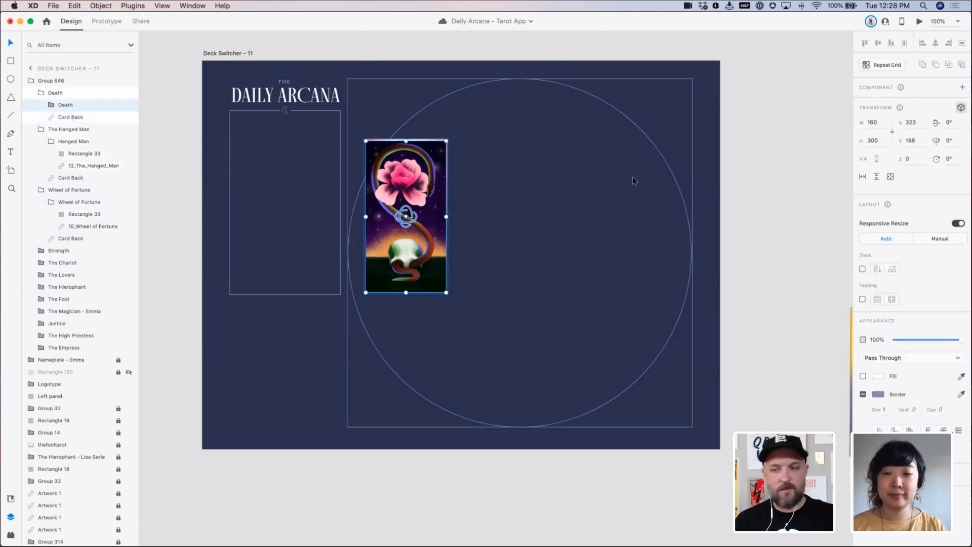
pyautogui.click(903, 160)
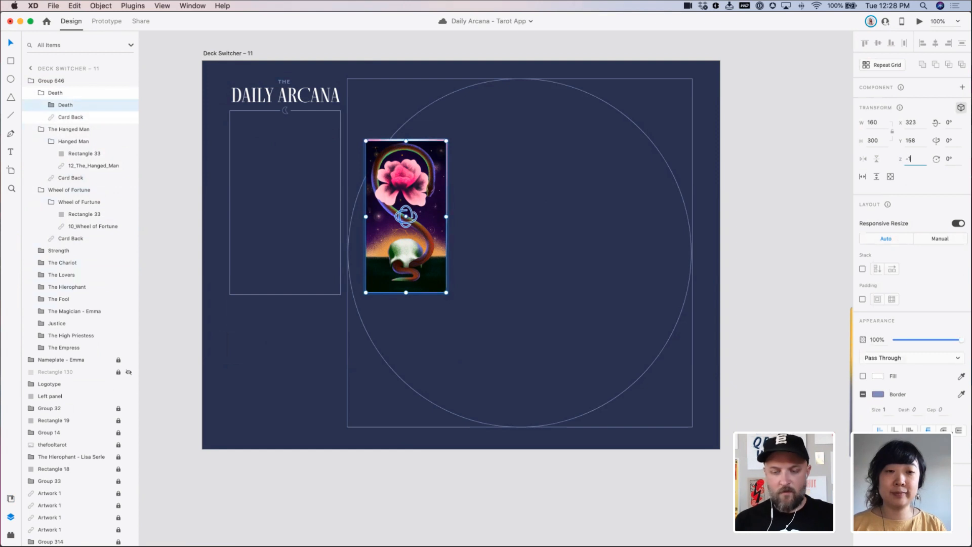
pyautogui.press('Return')
# Set the Z position of the Death card's Card Back to 0
pyautogui.click(72, 117)
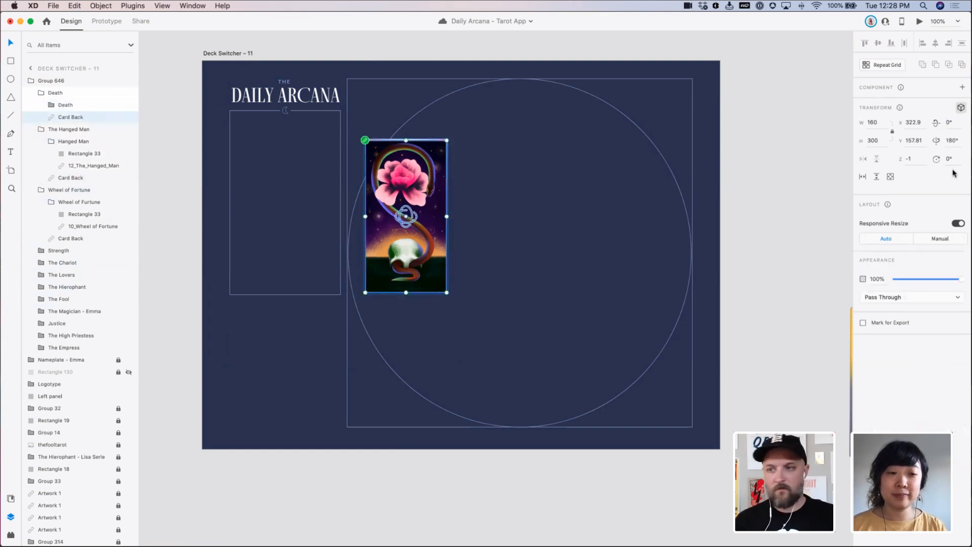
pyautogui.click(909, 159)
pyautogui.write('0')
pyautogui.press('Tab')
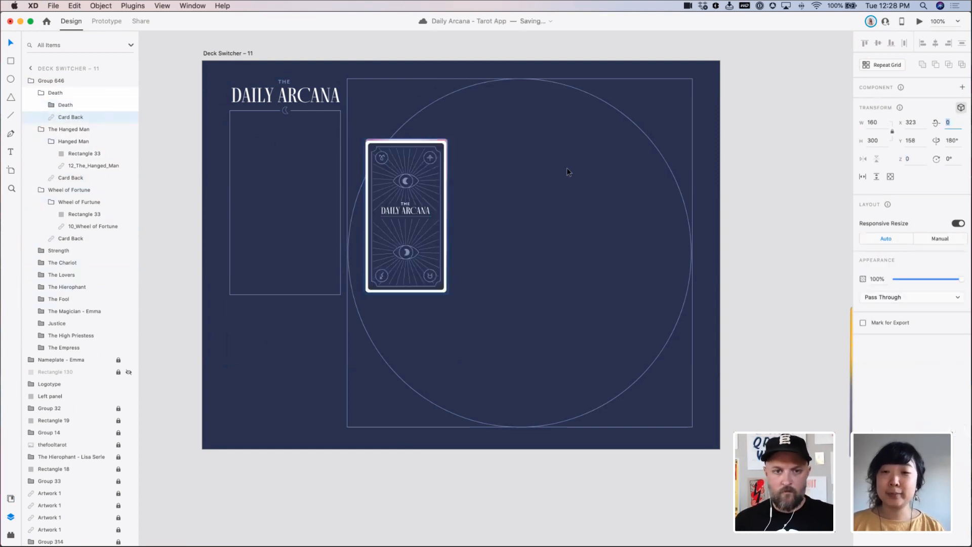
# Try moving Death's Card Back away from its front artwork and check the Z position of both layers
pyautogui.moveTo(429, 190); pyautogui.dragTo(565, 202)
pyautogui.click(101, 105)
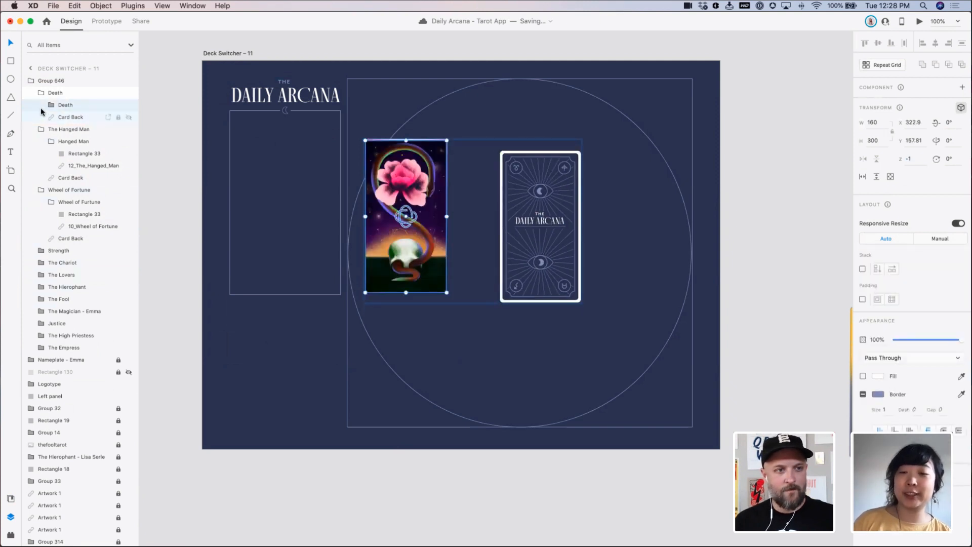
pyautogui.click(67, 117)
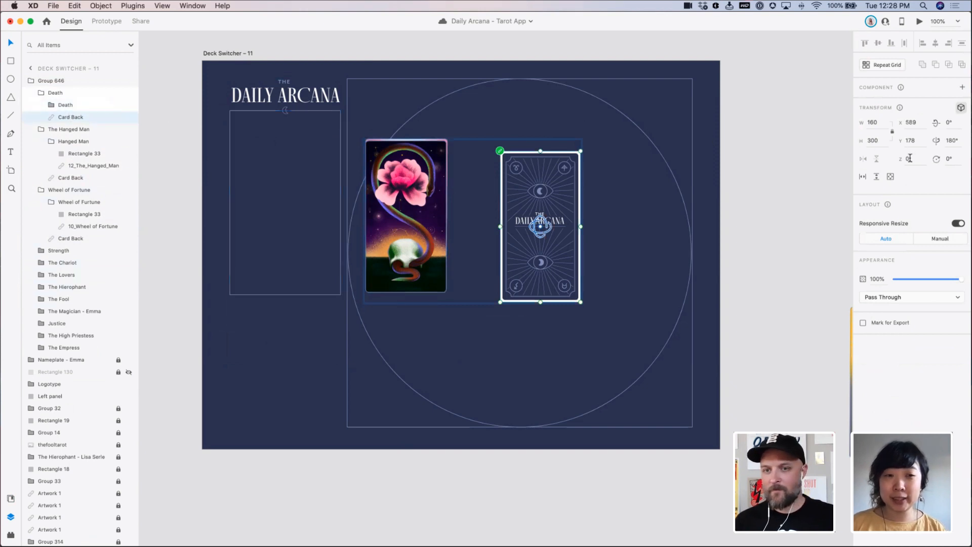
pyautogui.click(910, 159)
pyautogui.click(66, 105)
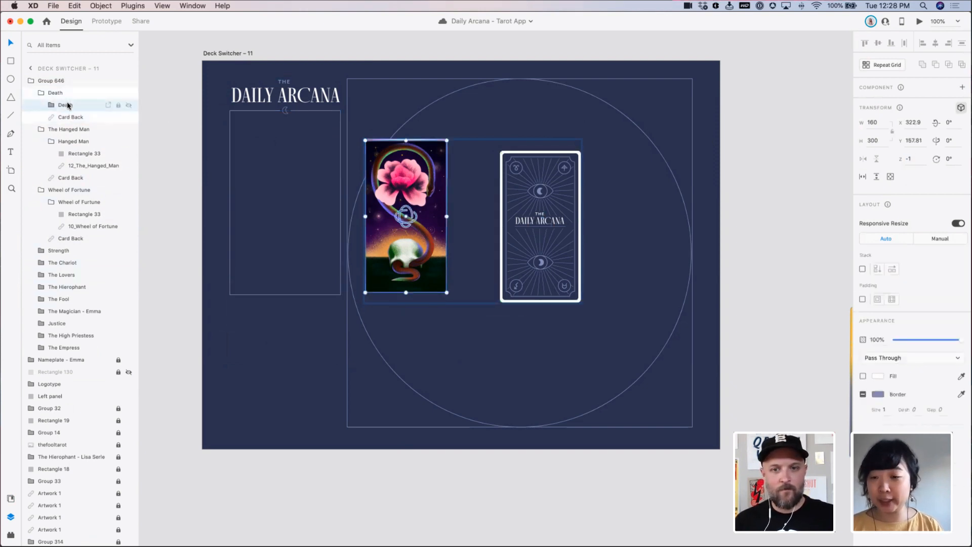
pyautogui.click(909, 159)
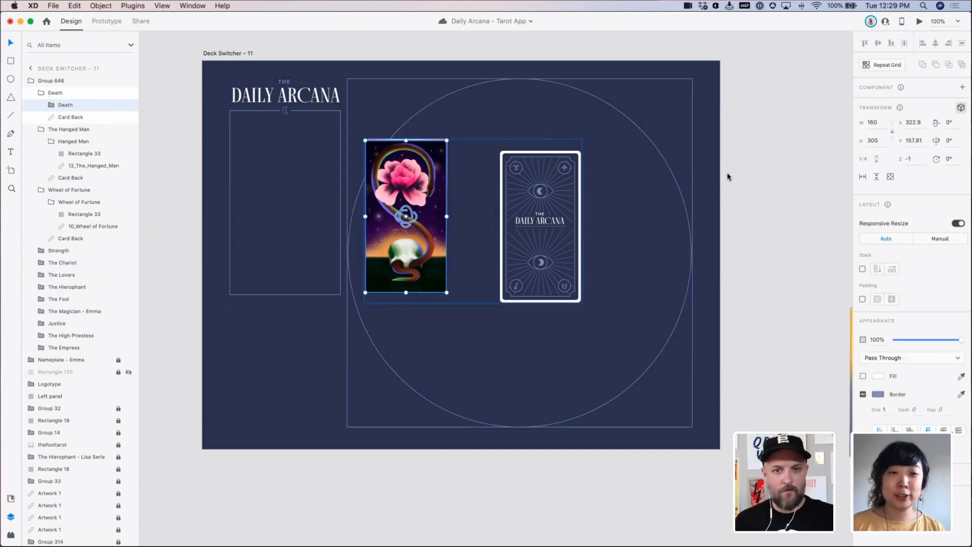
# Undo the Card Back's move and move the whole Death card off the deck to its right
pyautogui.press('super+z')
pyautogui.press('Escape')
pyautogui.moveTo(412, 176); pyautogui.dragTo(571, 197)
# Set the Z position of The Hanged Man's Card Back to 0
pyautogui.click(402, 189)
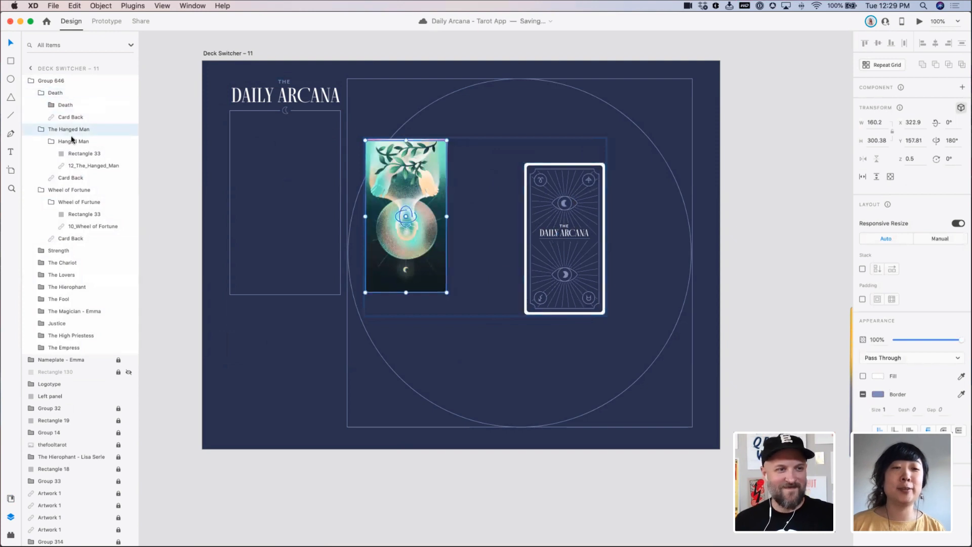
pyautogui.click(71, 178)
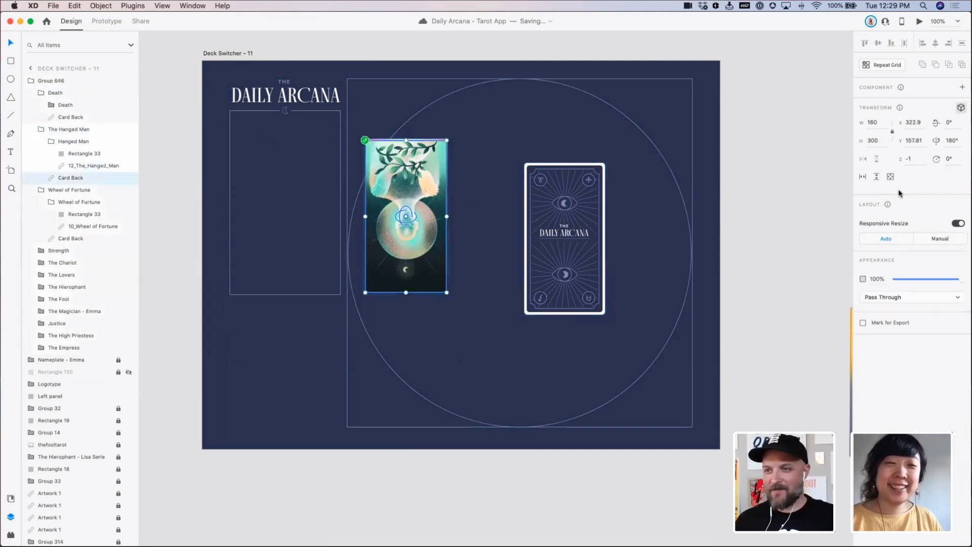
pyautogui.click(906, 159)
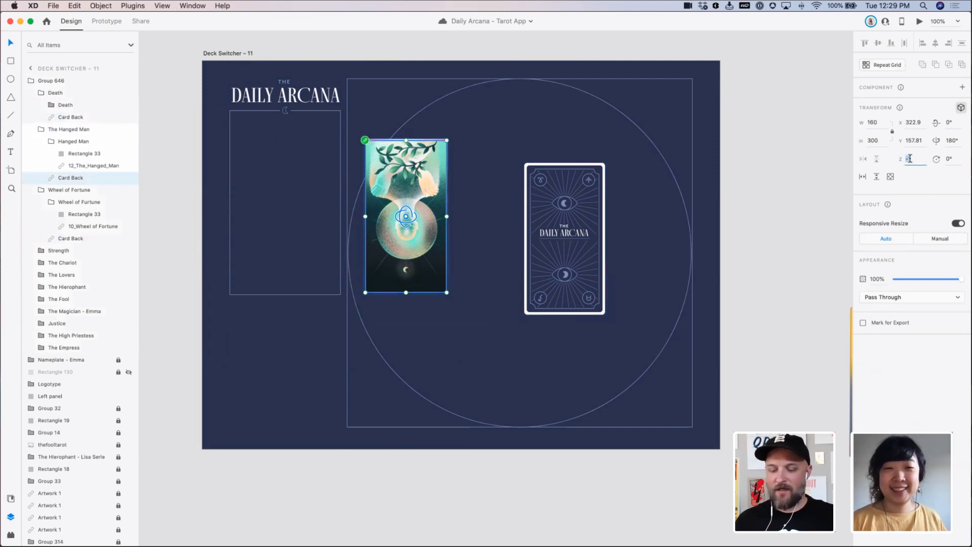
pyautogui.press('Tab')
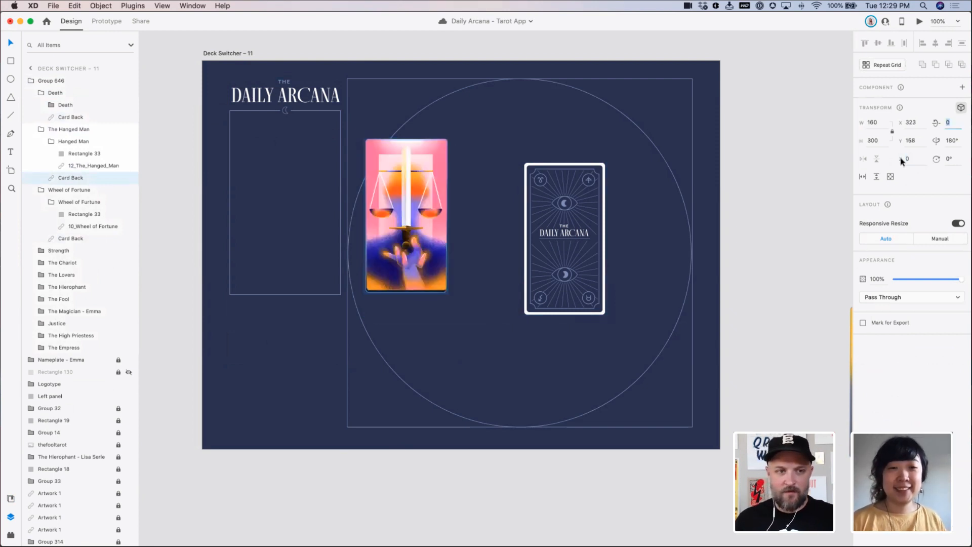
# Open the Z position of the Hanged Man front artwork group for editing
pyautogui.click(71, 142)
pyautogui.click(907, 159)
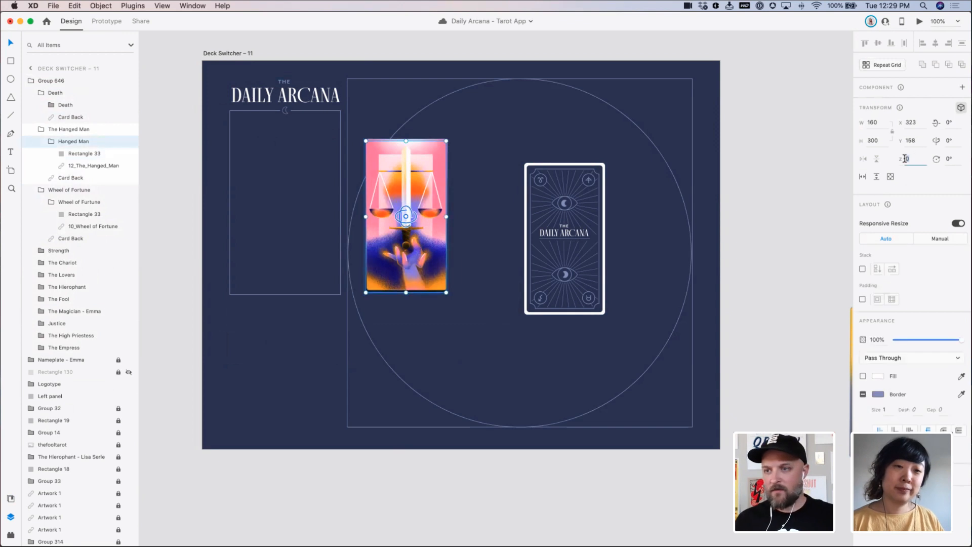
# Set the Hanged Man artwork's Z depth to -1 and move its face-down card over beside the existing face-down card
pyautogui.write('-1')
pyautogui.press('Tab')
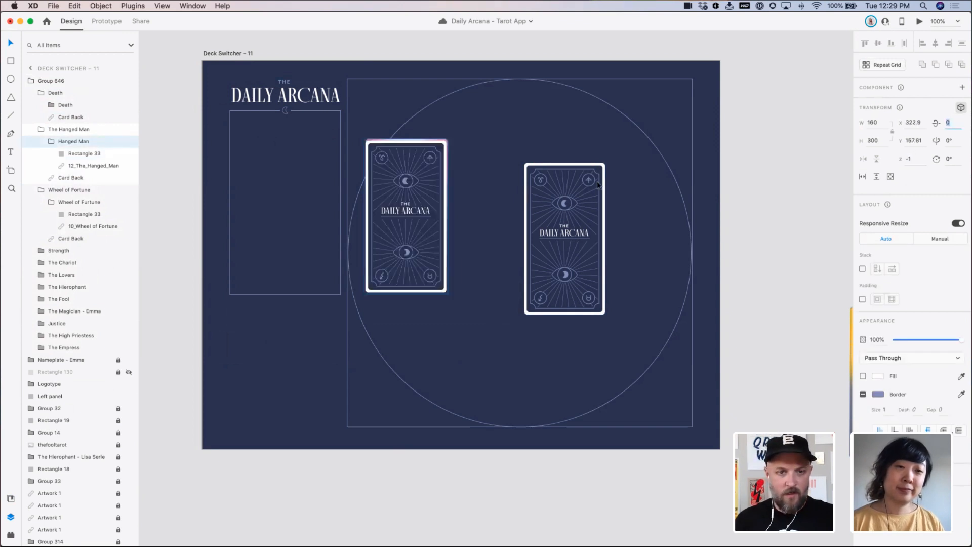
pyautogui.click(370, 184)
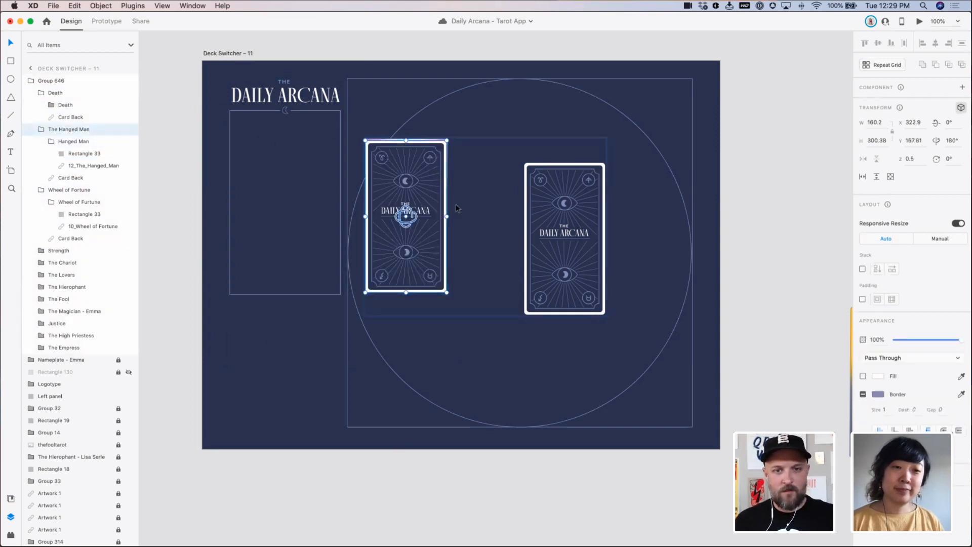
pyautogui.moveTo(437, 205); pyautogui.dragTo(549, 211)
# Reorder the Justice group to sit directly beneath Wheel of Fortune and expand it
pyautogui.click(396, 192)
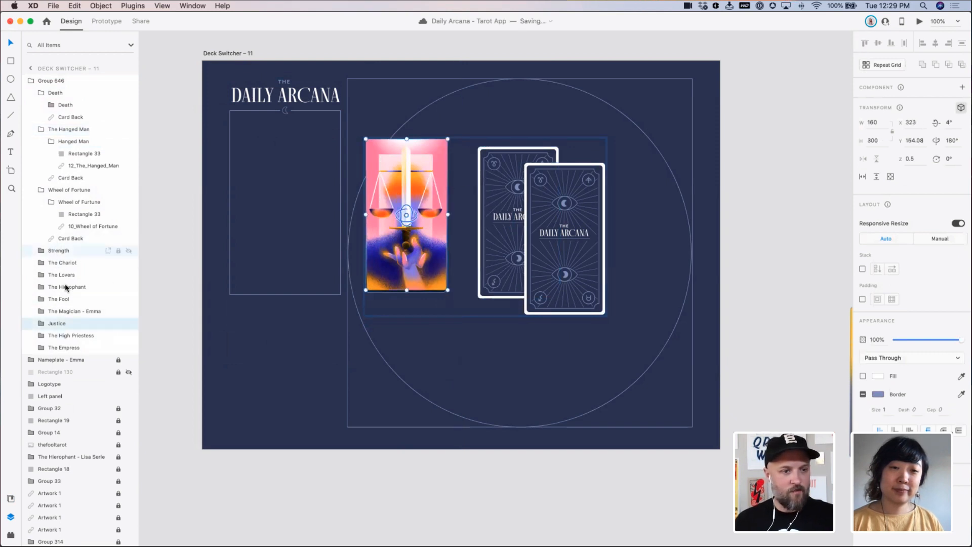
pyautogui.moveTo(43, 325); pyautogui.dragTo(43, 254)
pyautogui.click(41, 251)
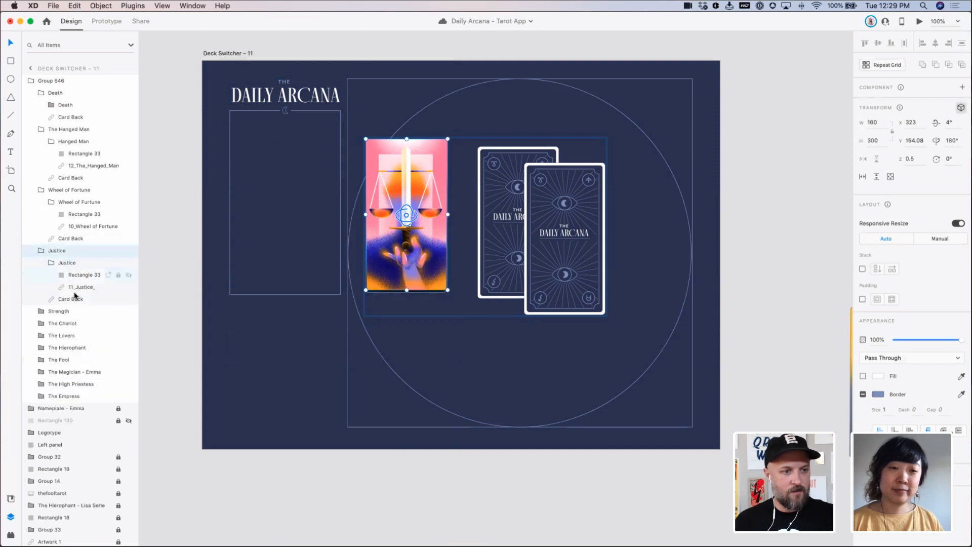
pyautogui.click(71, 299)
pyautogui.click(912, 159)
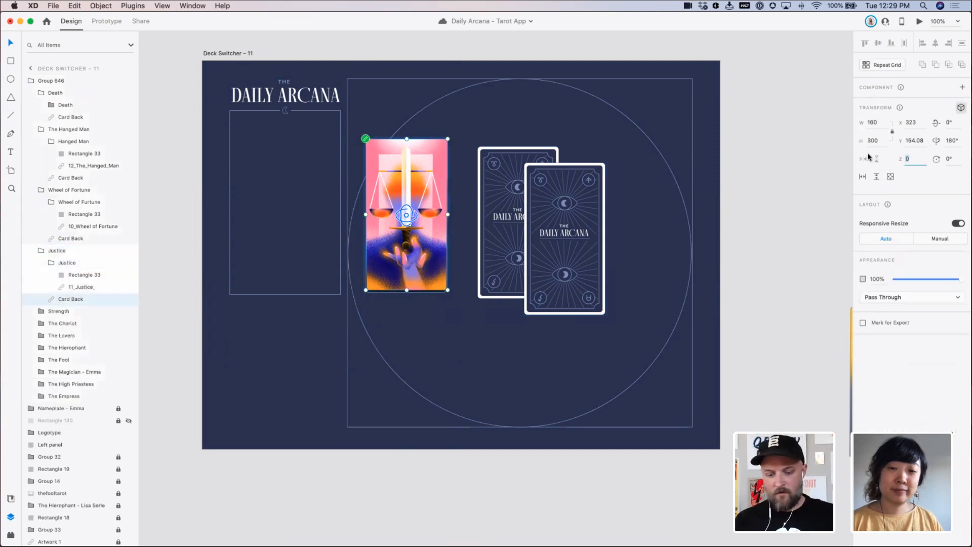
pyautogui.write('-1')
pyautogui.press('Tab')
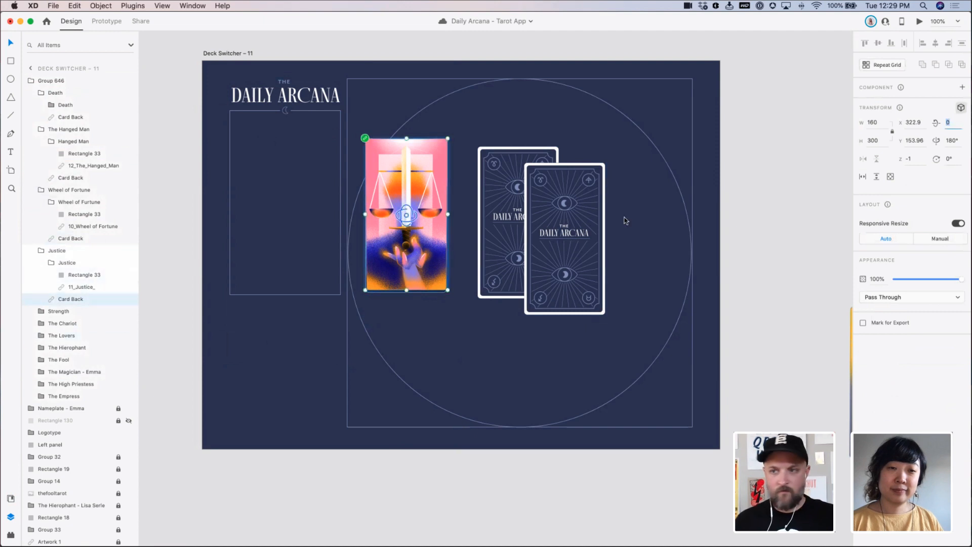
pyautogui.click(907, 159)
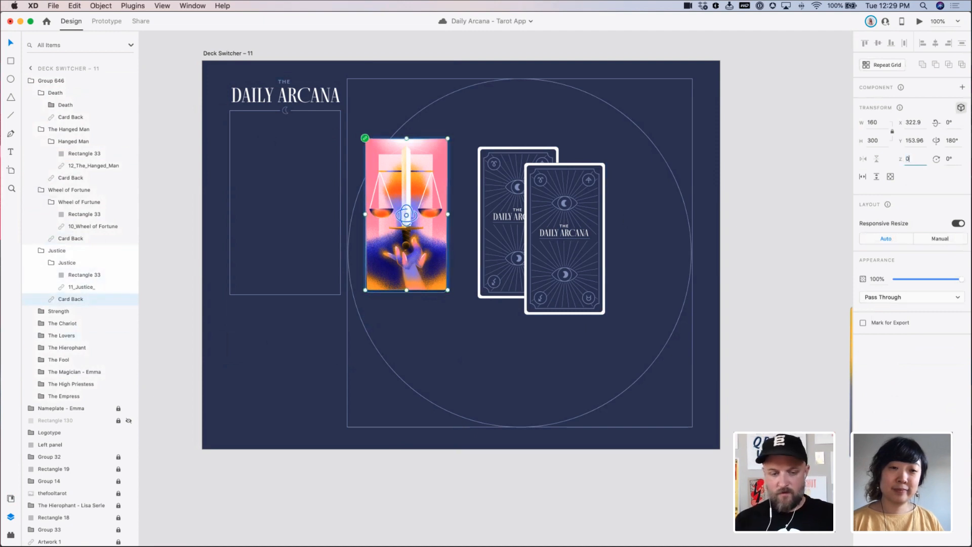
pyautogui.write('0')
pyautogui.press('Tab')
# Set the inner Justice artwork group's Z depth to -1 and move the card to about X 512, Y 320
pyautogui.click(69, 263)
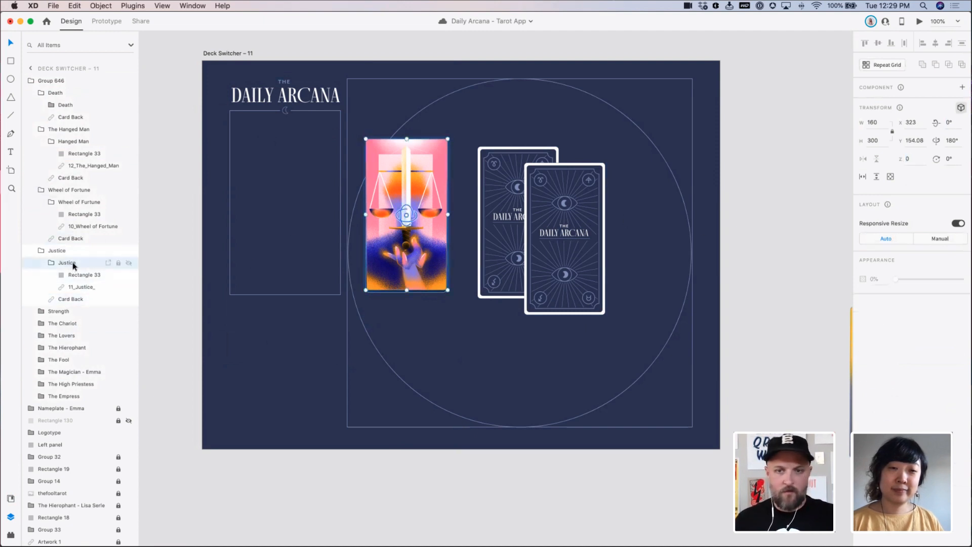
pyautogui.click(896, 161)
pyautogui.write('-1')
pyautogui.press('Tab')
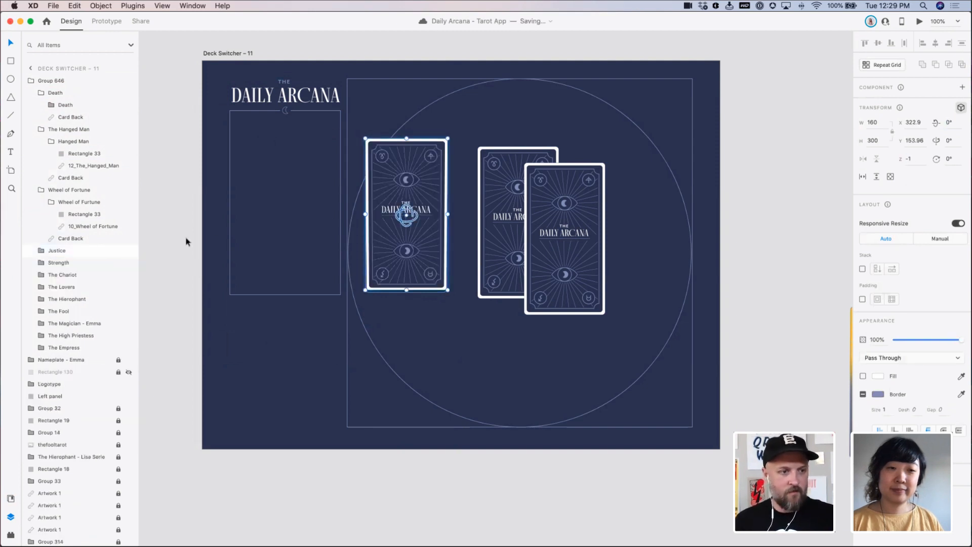
pyautogui.moveTo(411, 195); pyautogui.dragTo(525, 287)
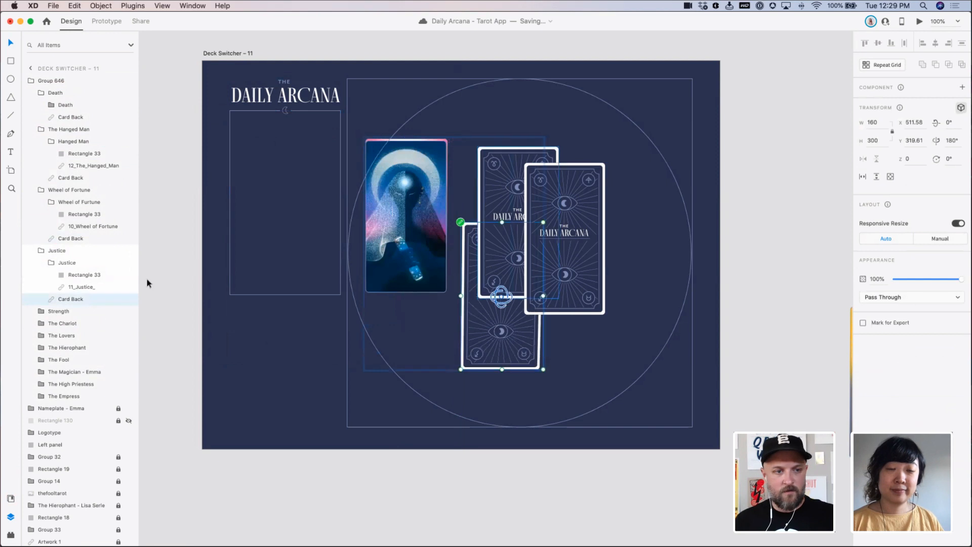
# Reorder The High Priestess group to sit directly beneath Justice and expand it
pyautogui.click(64, 314)
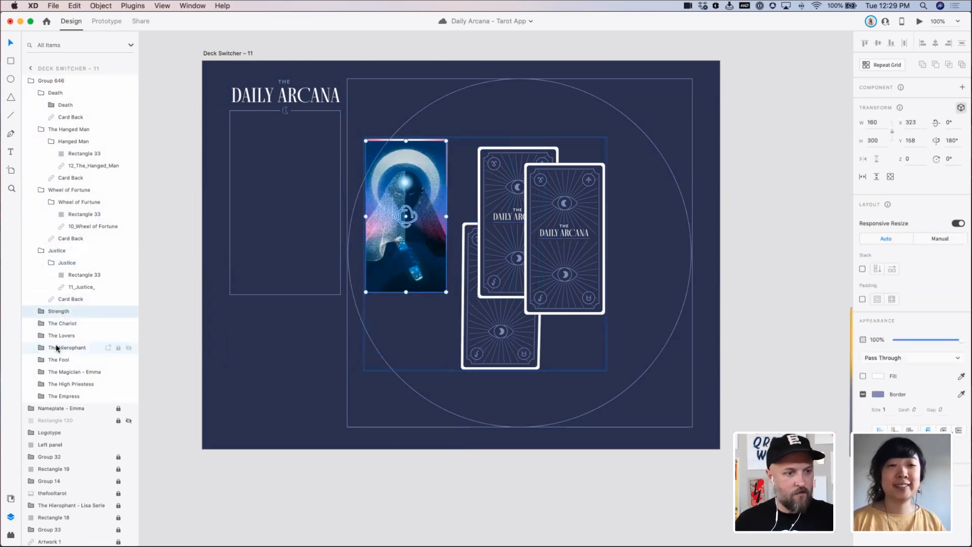
pyautogui.click(75, 384)
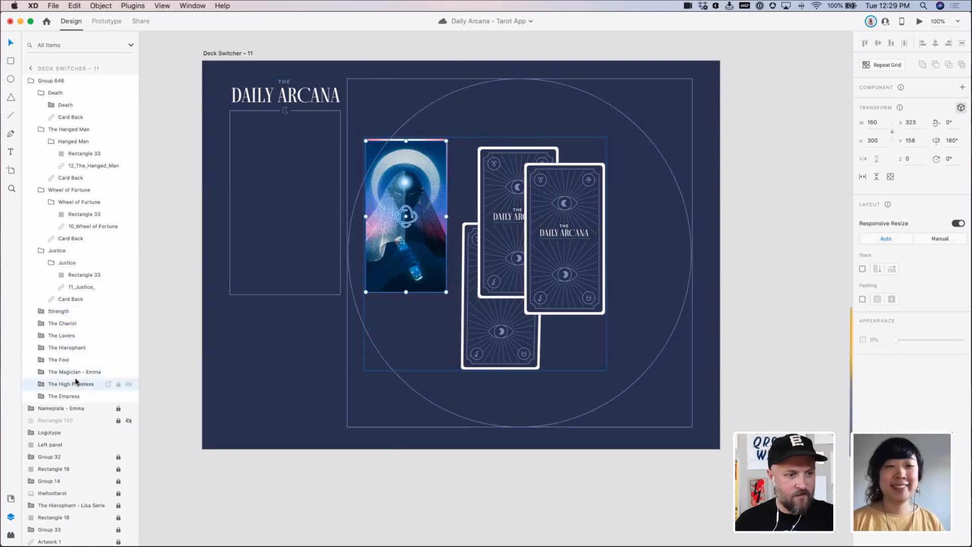
pyautogui.moveTo(40, 384); pyautogui.dragTo(44, 310)
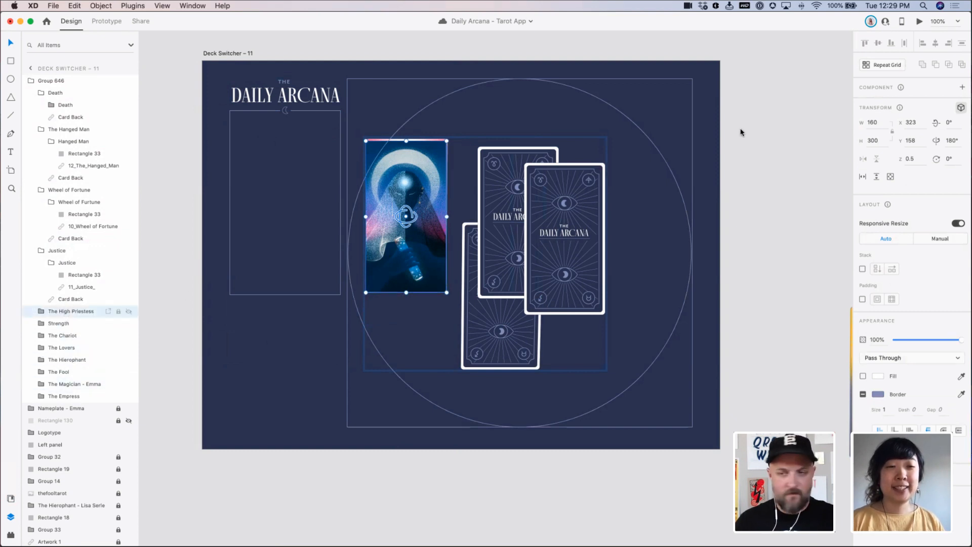
pyautogui.click(41, 310)
# Set the High Priestess artwork group's Z depth to -1 and move the whole card to about X 616, Y 283
pyautogui.click(86, 335)
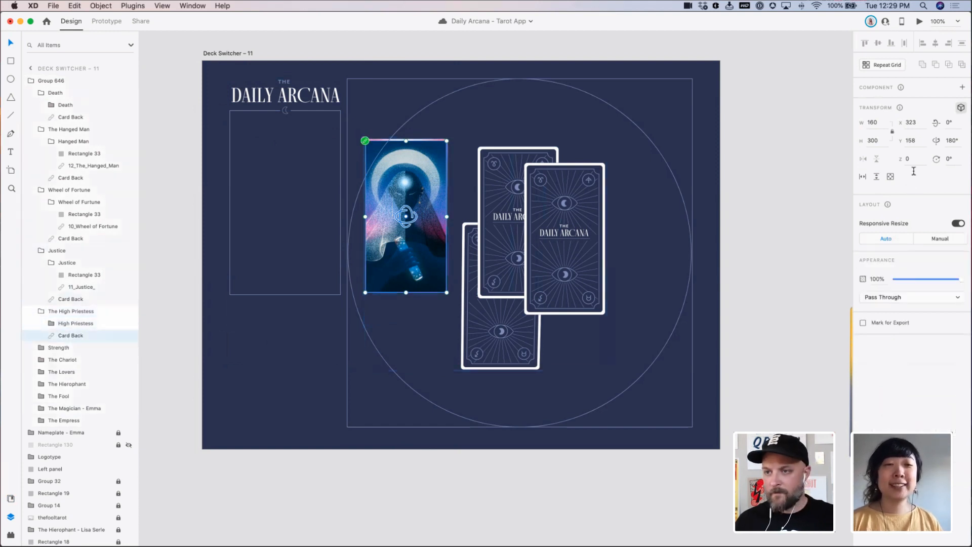
pyautogui.click(45, 323)
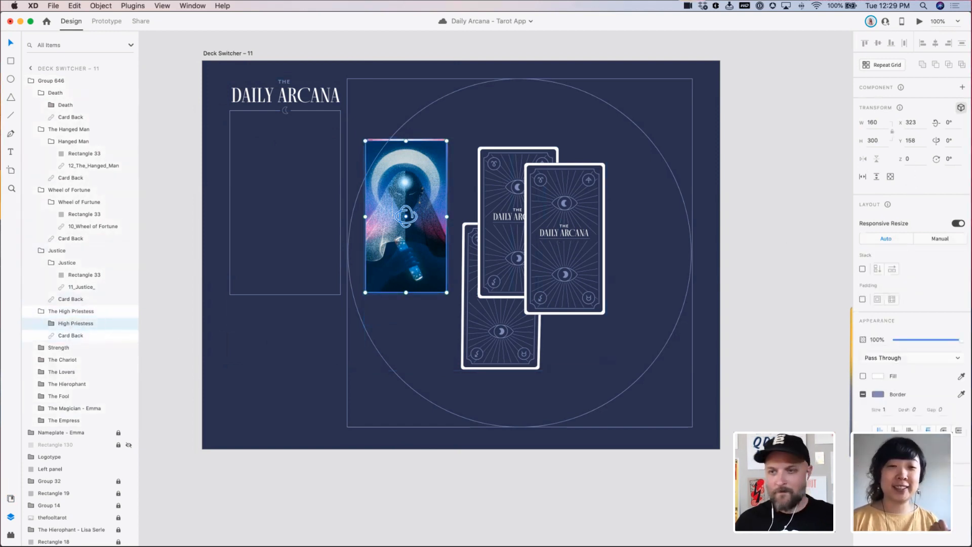
pyautogui.click(923, 164)
pyautogui.write('-1')
pyautogui.press('Return')
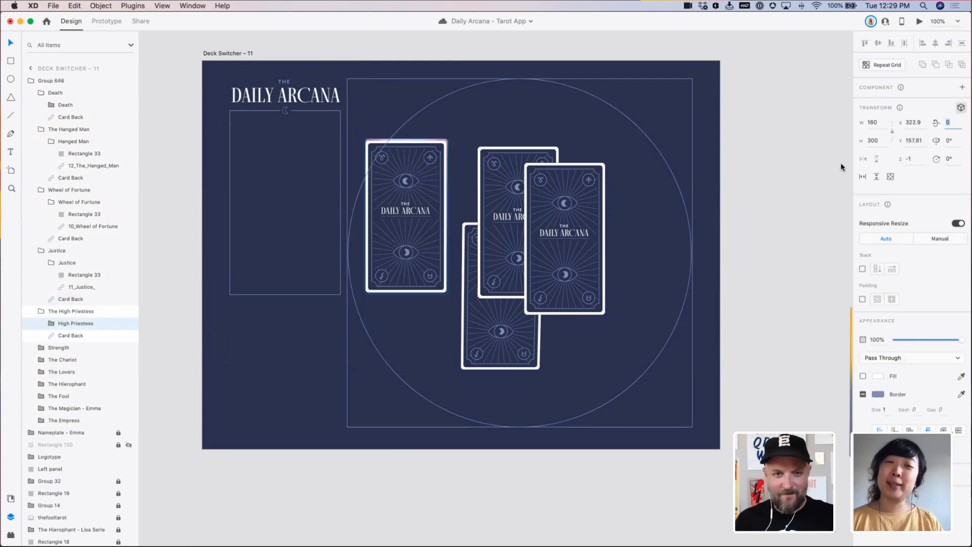
pyautogui.click(79, 312)
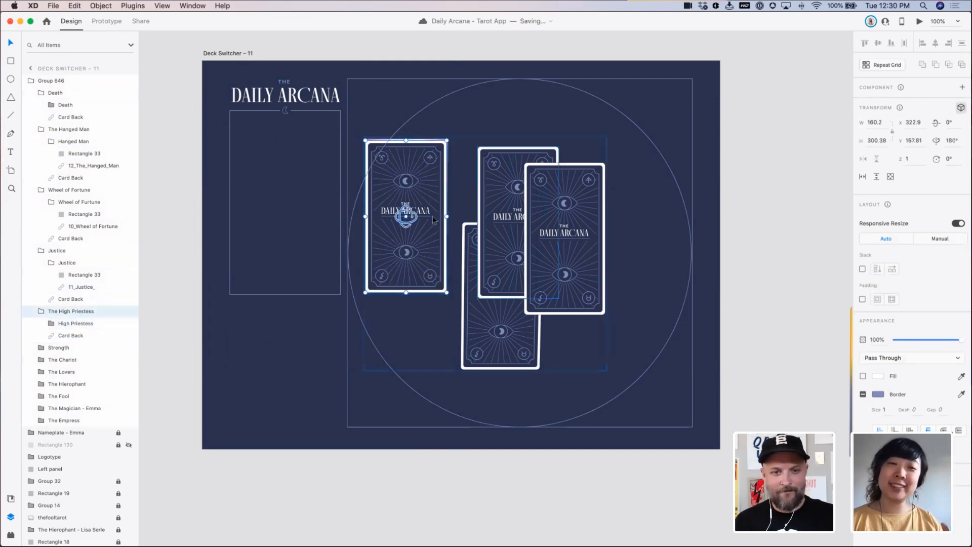
pyautogui.moveTo(435, 233); pyautogui.dragTo(591, 311)
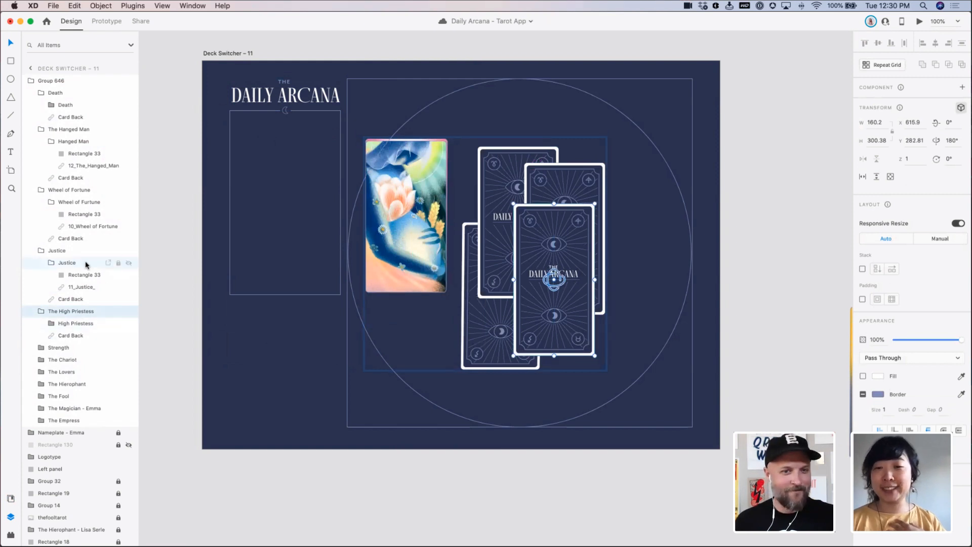
# Reorder The Hierophant group to sit between The High Priestess and Strength
pyautogui.click(63, 349)
pyautogui.click(64, 360)
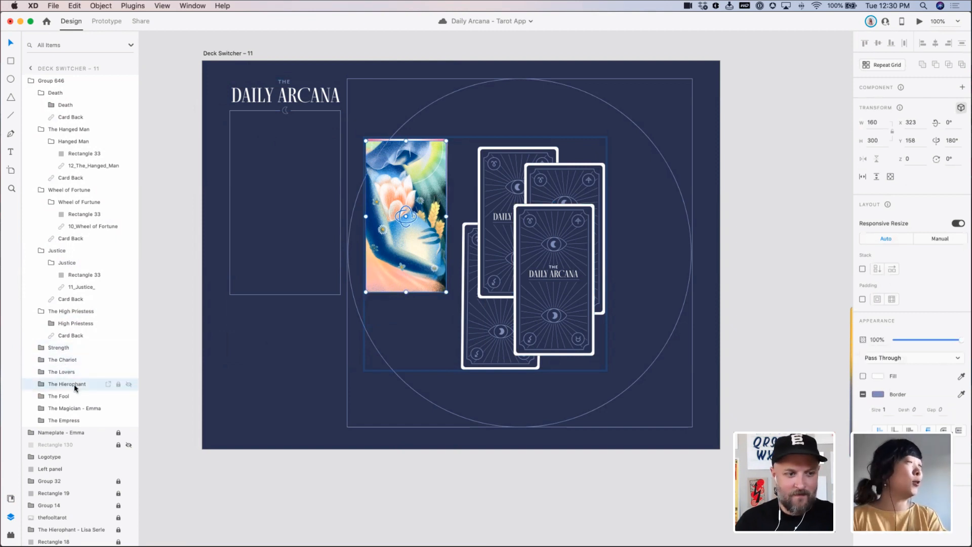
pyautogui.press('shift+super+bracketright')
pyautogui.press('super+bracketleft')
pyautogui.press('super+bracketleft')
pyautogui.press('super+bracketleft')
pyautogui.press('super+bracketleft')
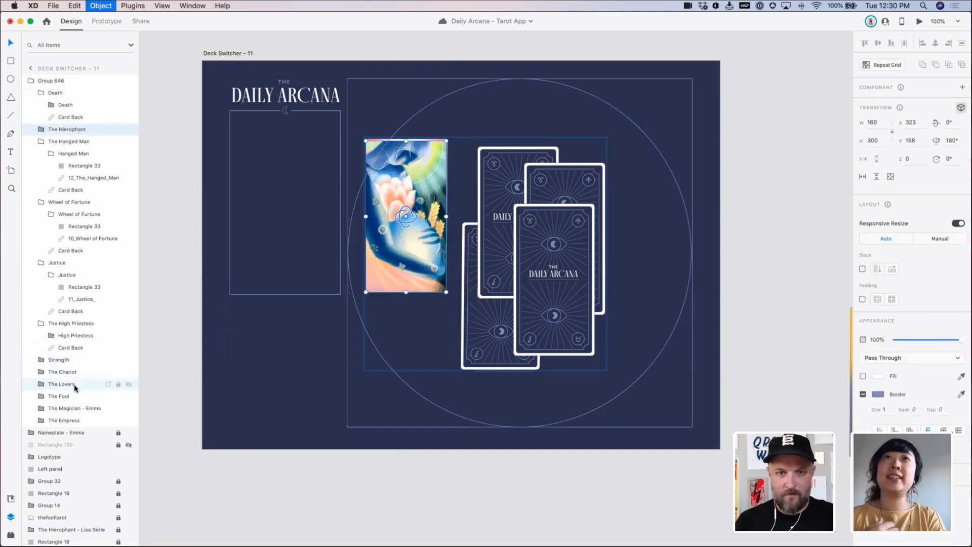
pyautogui.press('super+[')
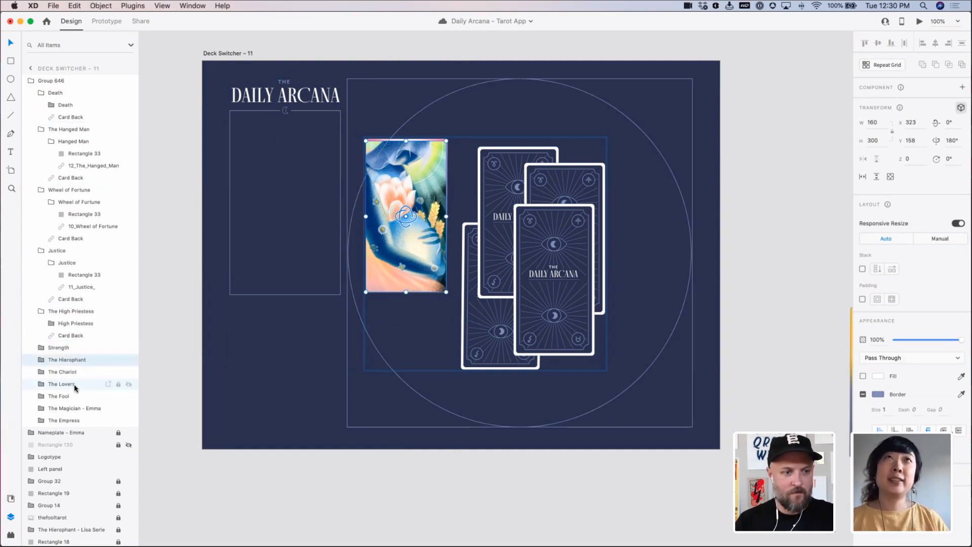
pyautogui.press('super+]')
# Set The Fool's artwork group to Z depth -1 and move the whole card to about X 729, Y 358
pyautogui.click(74, 386)
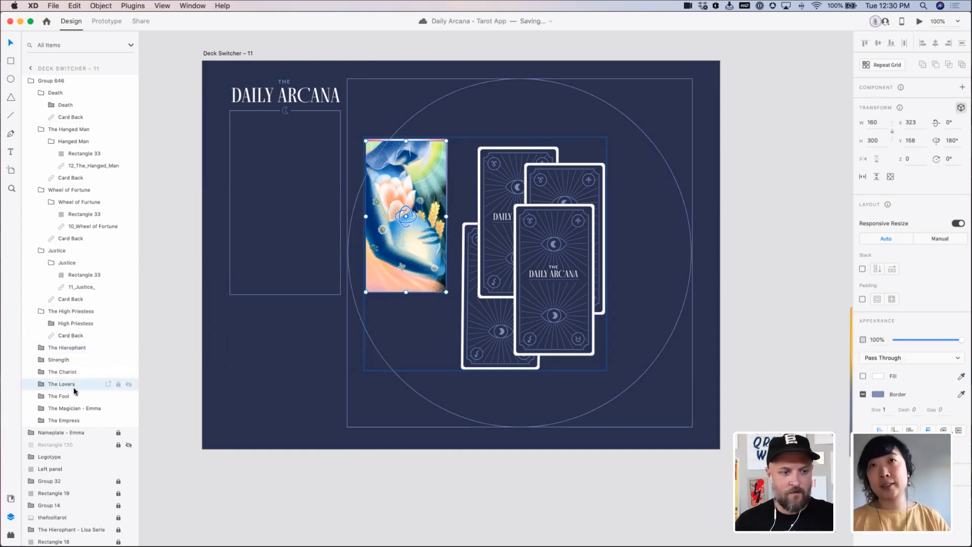
pyautogui.click(40, 399)
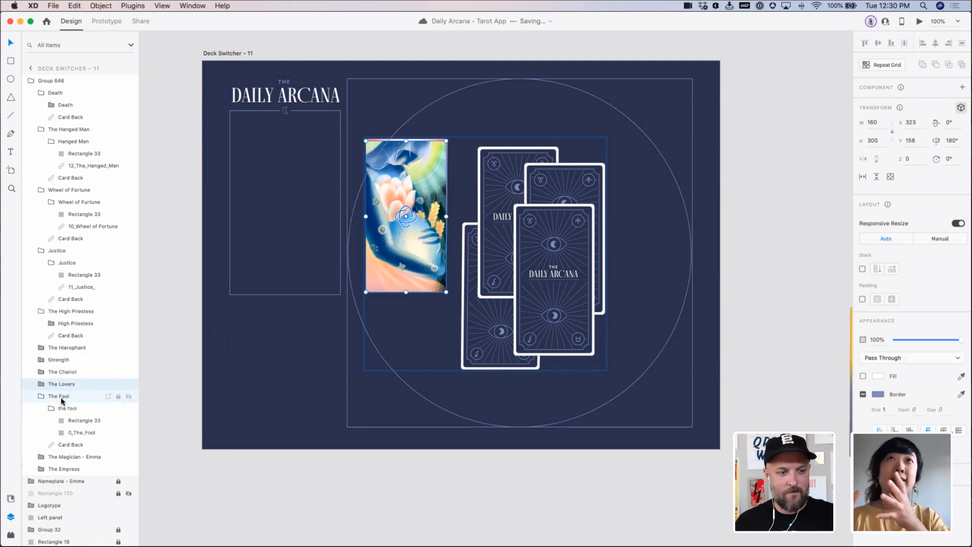
pyautogui.click(71, 409)
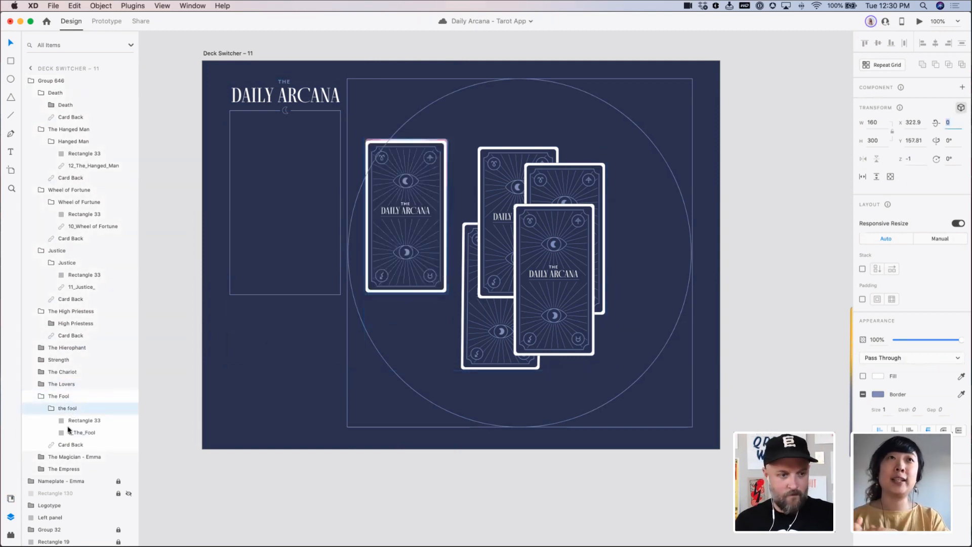
pyautogui.click(58, 396)
pyautogui.moveTo(396, 278); pyautogui.dragTo(601, 375)
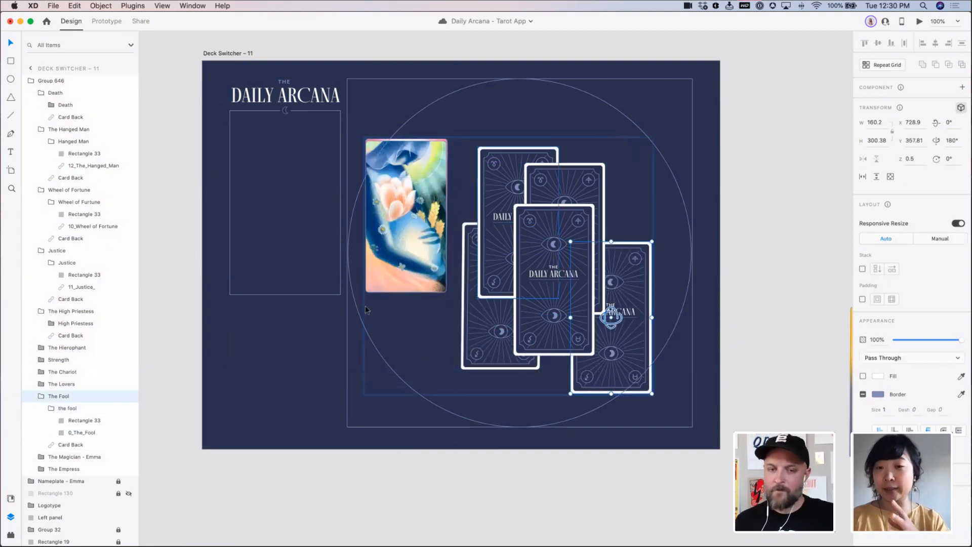
pyautogui.click(40, 396)
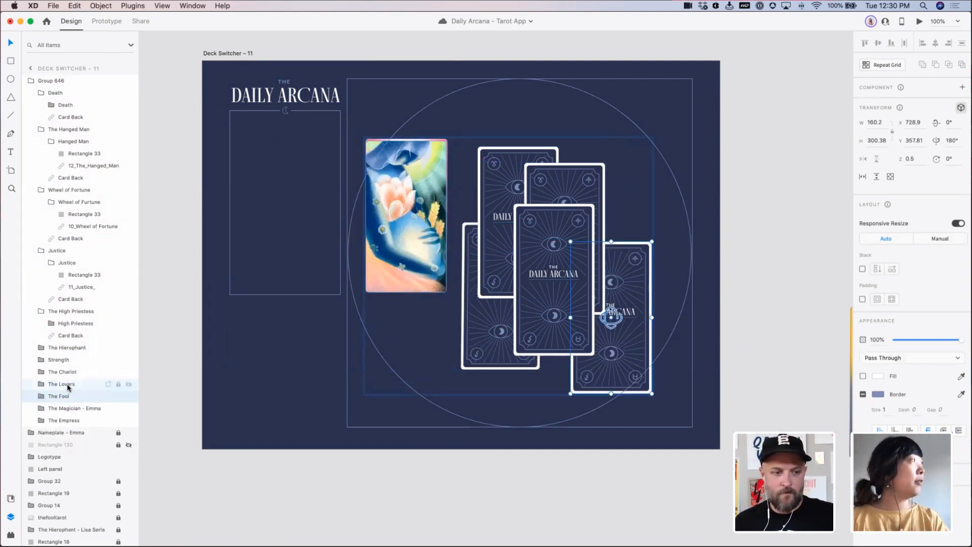
# Select the five card groups from Death through The High Priestess and move them together to about X 584, Y 88
pyautogui.click(61, 384)
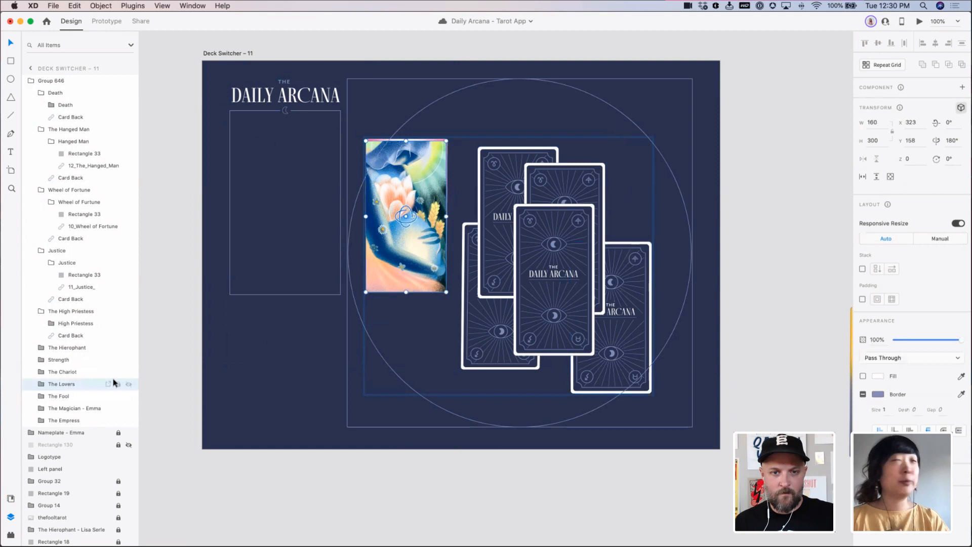
pyautogui.click(55, 312)
pyautogui.keyDown('shift'); pyautogui.click(57, 93); pyautogui.keyUp('shift')
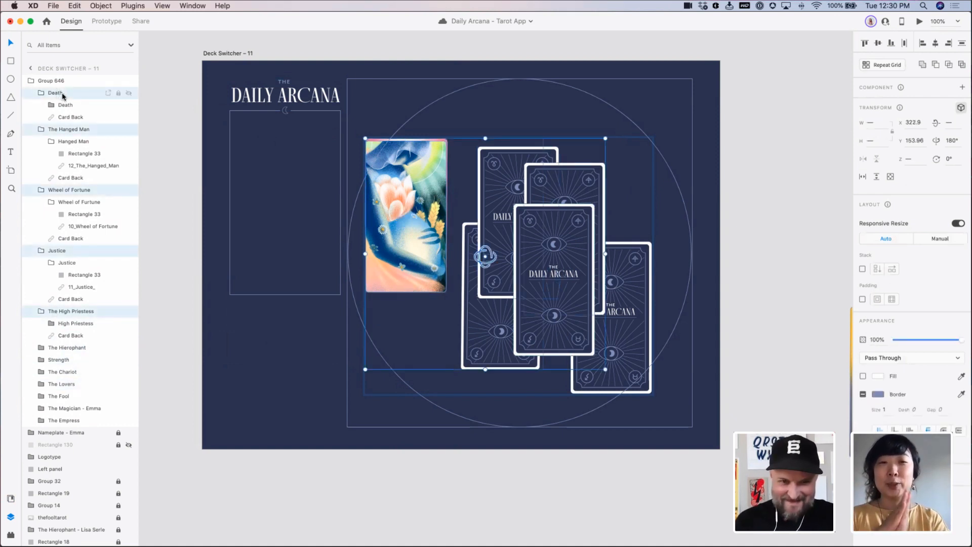
pyautogui.moveTo(505, 245); pyautogui.dragTo(647, 212)
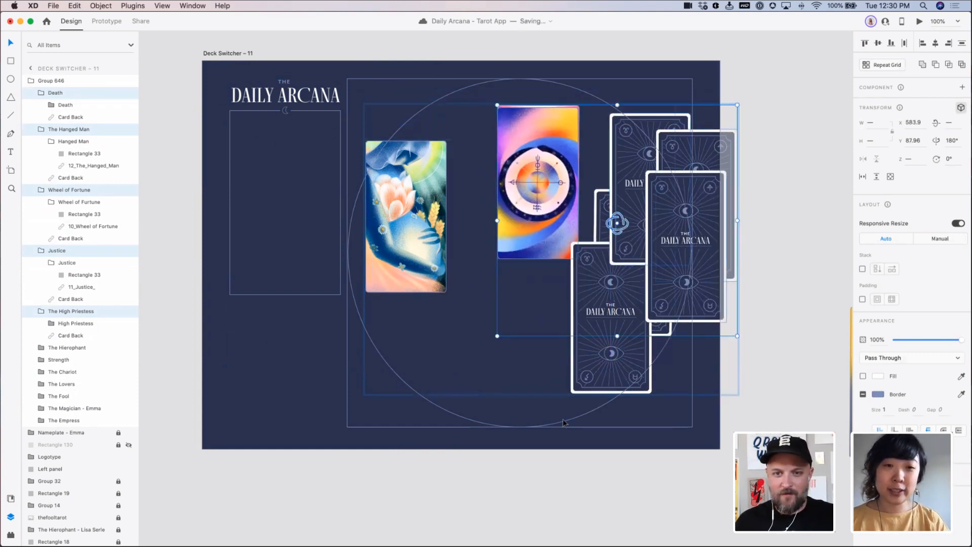
# Set the Wheel of Fortune artwork group's Z depth to -1 so its card back shows
pyautogui.doubleClick(540, 229)
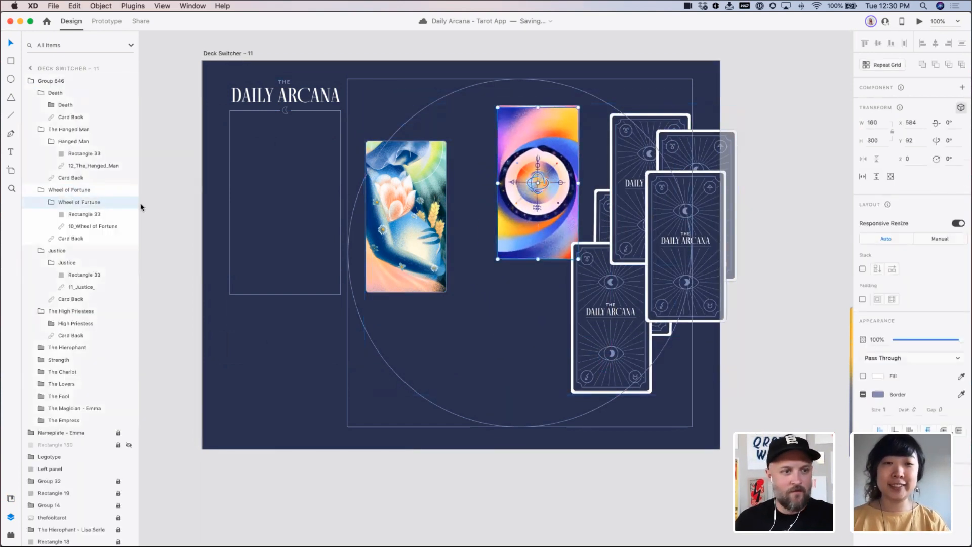
pyautogui.click(77, 236)
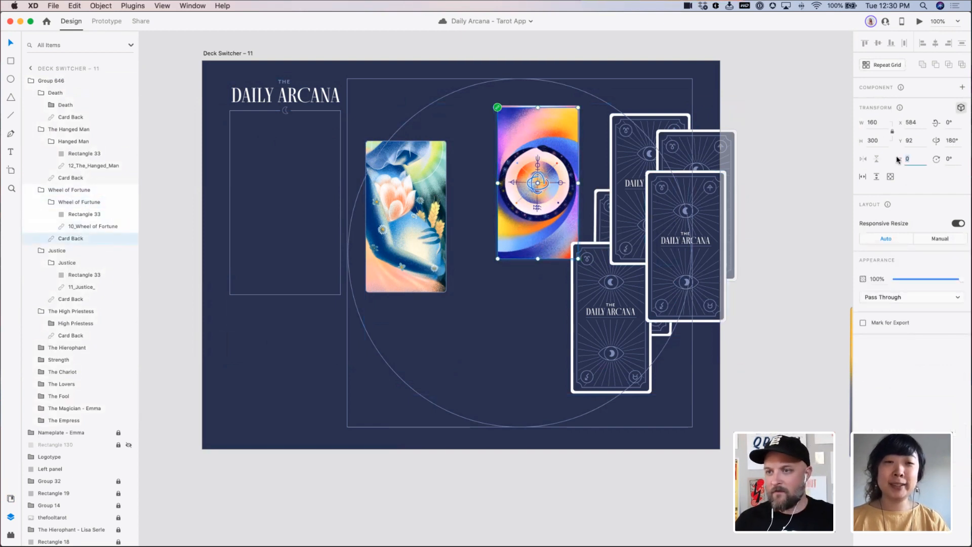
pyautogui.click(78, 201)
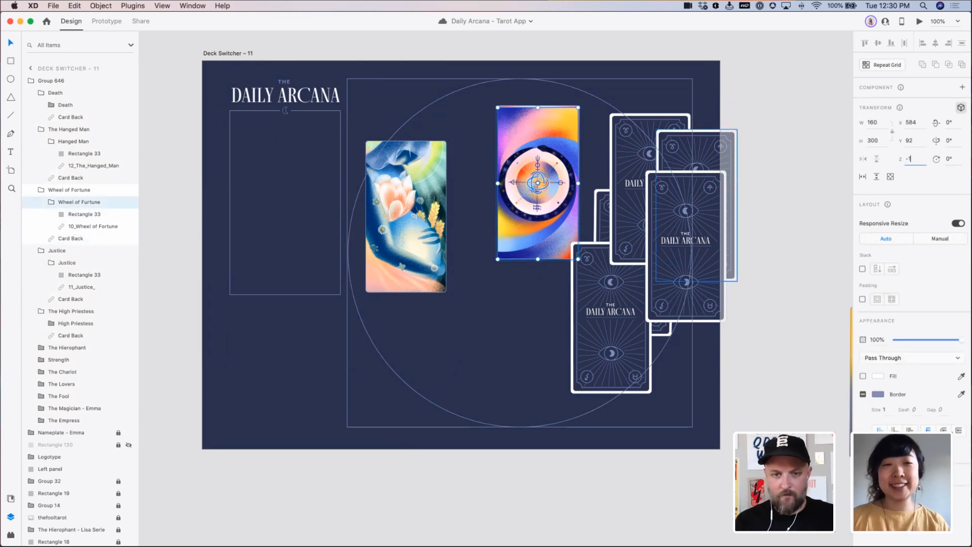
pyautogui.press('Return')
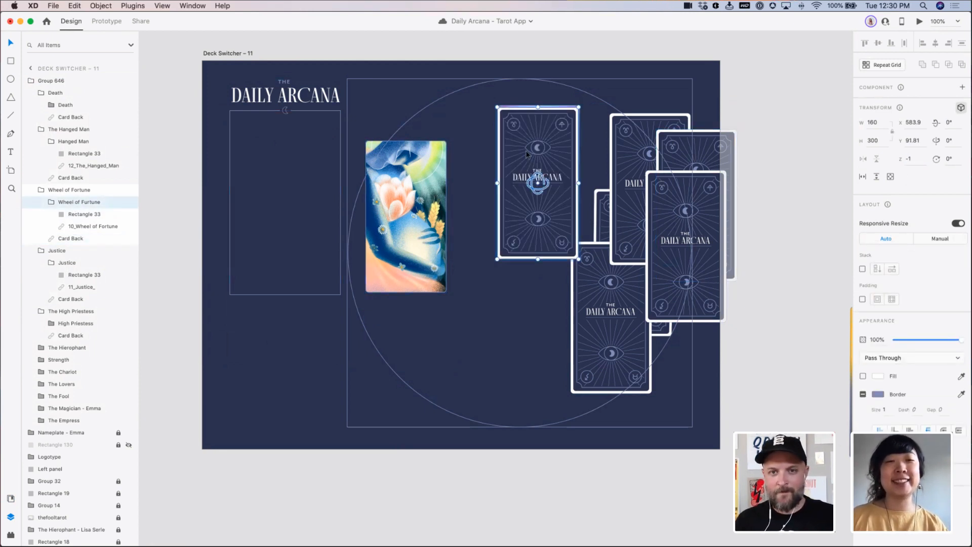
# Move the whole card group, Group 646, down and slightly left on the artboard to about X 296, Y 178
pyautogui.keyDown('shift'); pyautogui.click(76, 238); pyautogui.keyUp('shift')
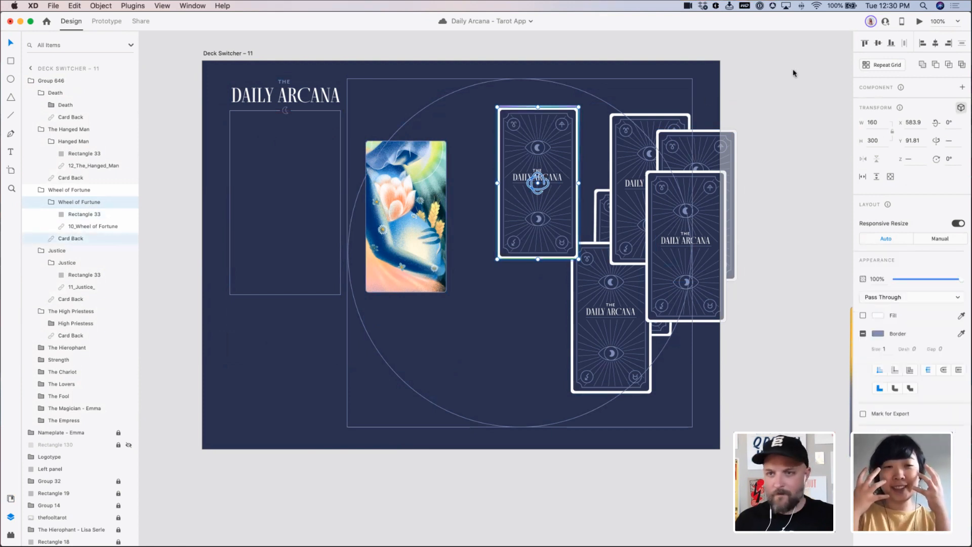
pyautogui.click(782, 282)
pyautogui.moveTo(564, 173); pyautogui.dragTo(550, 218)
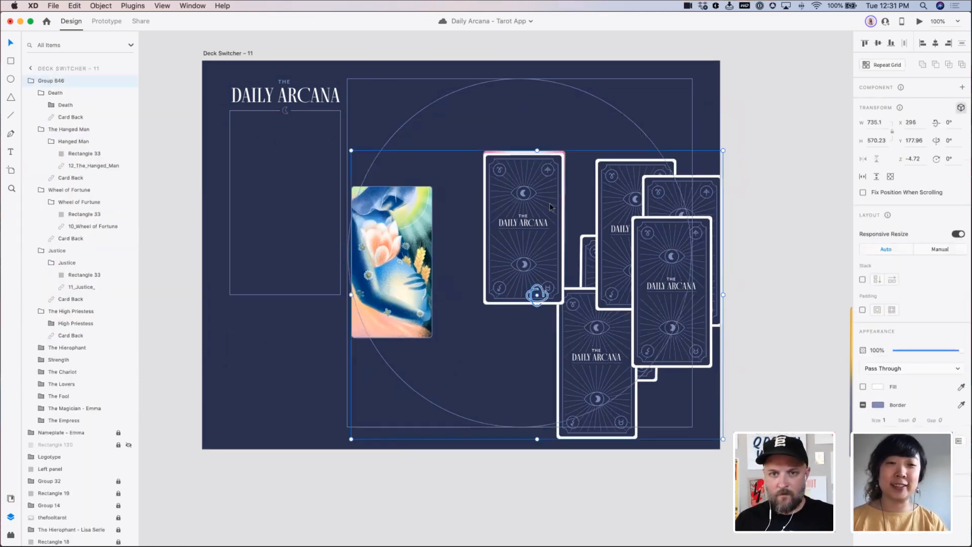
# Move the Wheel of Fortune card to the lower middle of the artboard and the Justice card to about X 442, Y 15
pyautogui.doubleClick(549, 178)
pyautogui.moveTo(549, 179); pyautogui.dragTo(545, 187)
pyautogui.click(544, 187)
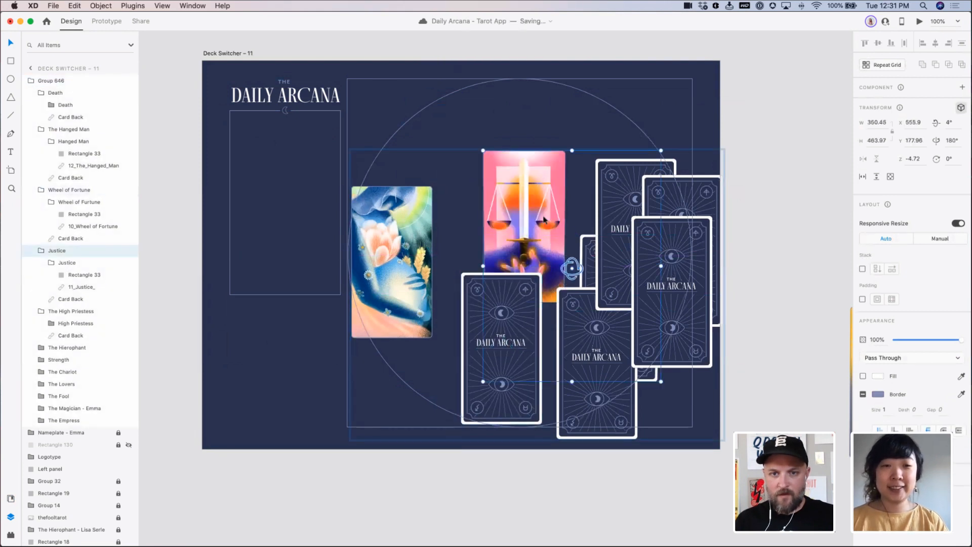
pyautogui.moveTo(546, 220); pyautogui.dragTo(487, 135)
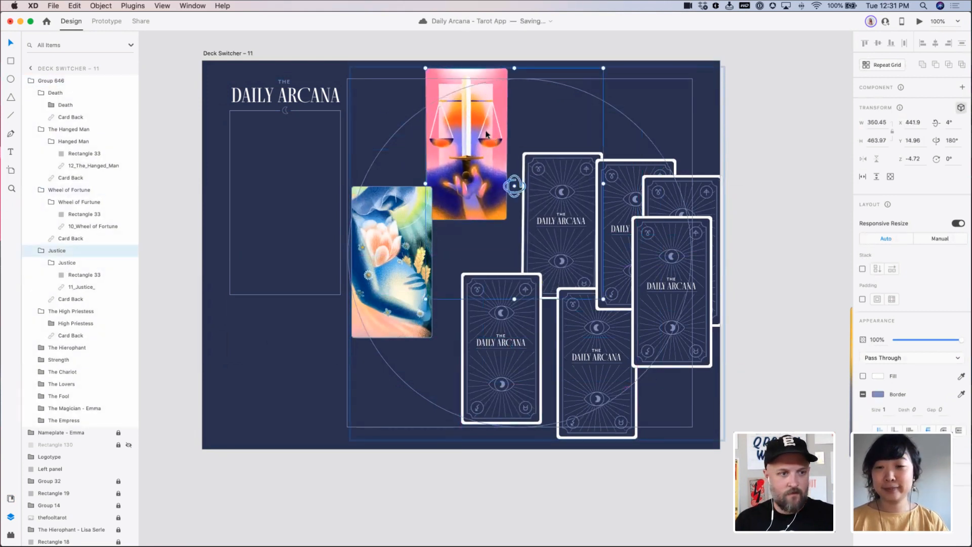
# Align the Justice card's artwork and card back to each other's top and left edges
pyautogui.doubleClick(487, 135)
pyautogui.press('super+a')
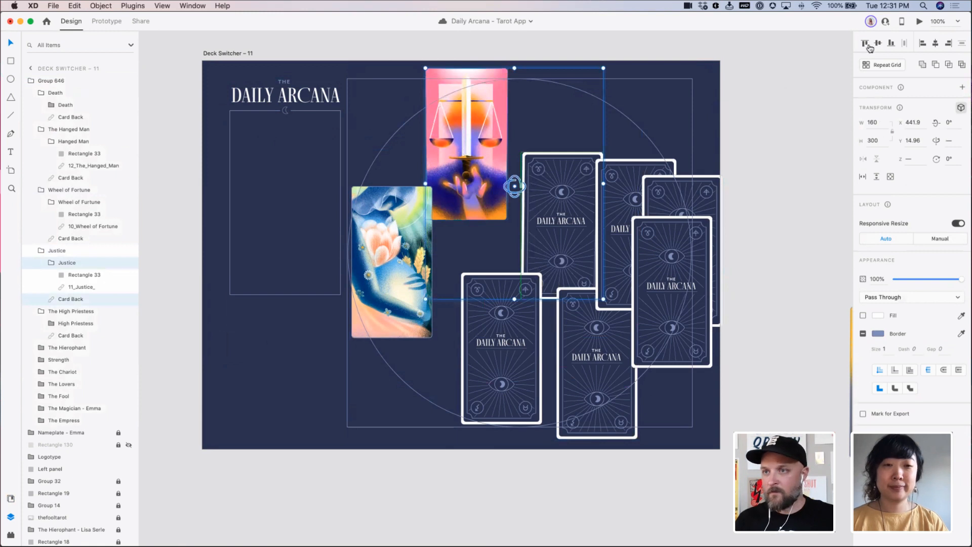
pyautogui.click(865, 43)
pyautogui.click(923, 43)
pyautogui.click(513, 170)
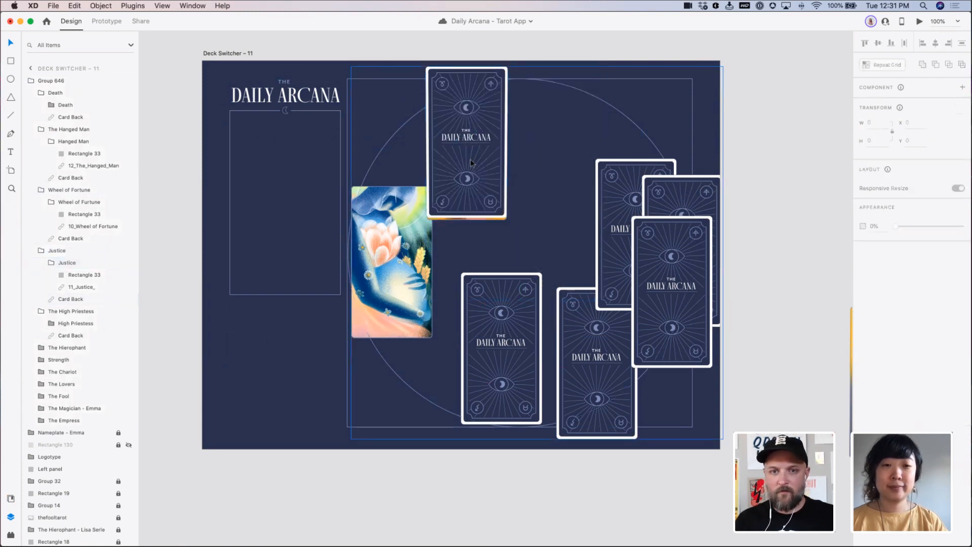
# Move the Justice card to about X 554, Y 80 and nudge its card back slightly down to cover the artwork
pyautogui.moveTo(470, 159); pyautogui.dragTo(542, 190)
pyautogui.doubleClick(542, 190)
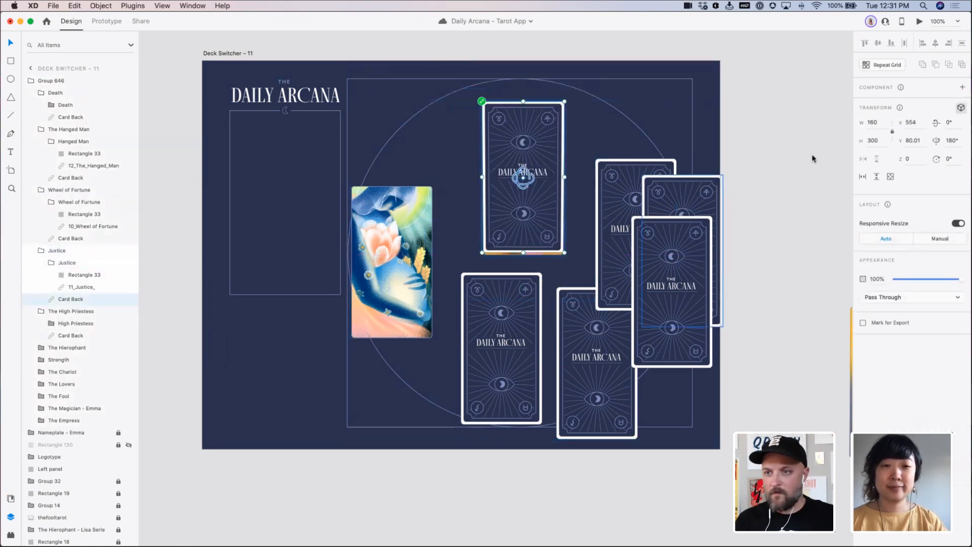
pyautogui.moveTo(550, 153); pyautogui.dragTo(550, 156)
pyautogui.click(600, 135)
pyautogui.doubleClick(424, 234)
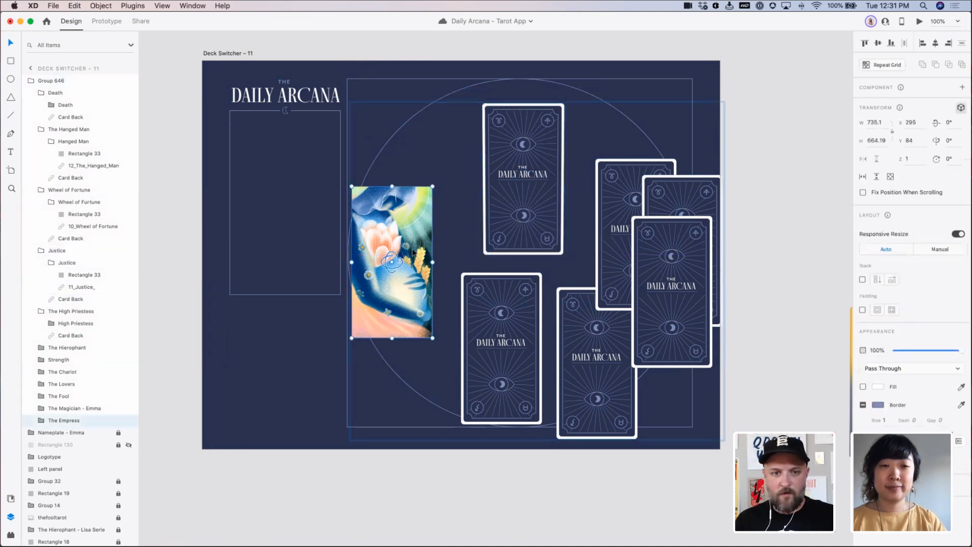
pyautogui.keyDown('shift'); pyautogui.click(58, 361); pyautogui.keyUp('shift')
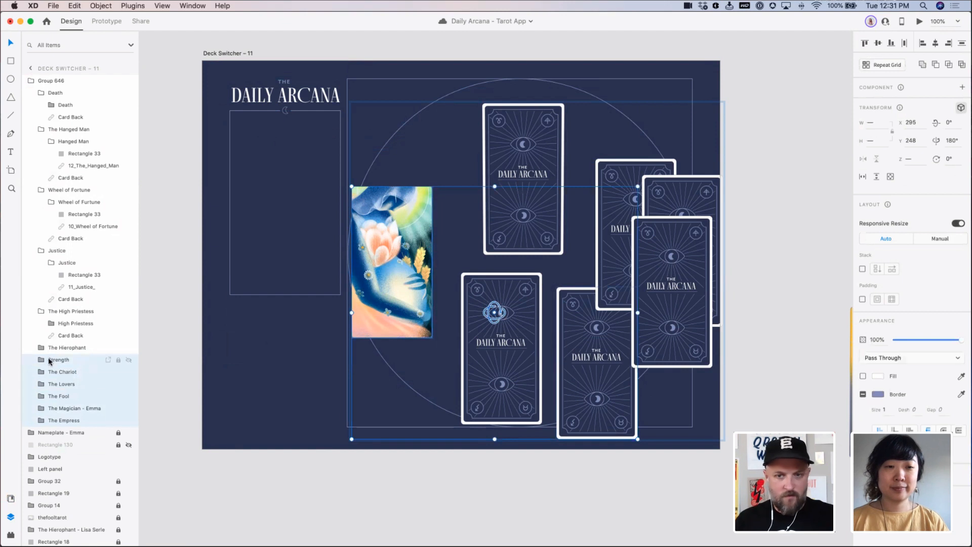
pyautogui.keyDown('super'); pyautogui.click(62, 361); pyautogui.keyUp('super')
pyautogui.keyDown('super'); pyautogui.click(63, 373); pyautogui.keyUp('super')
pyautogui.keyDown('super'); pyautogui.click(63, 384); pyautogui.keyUp('super')
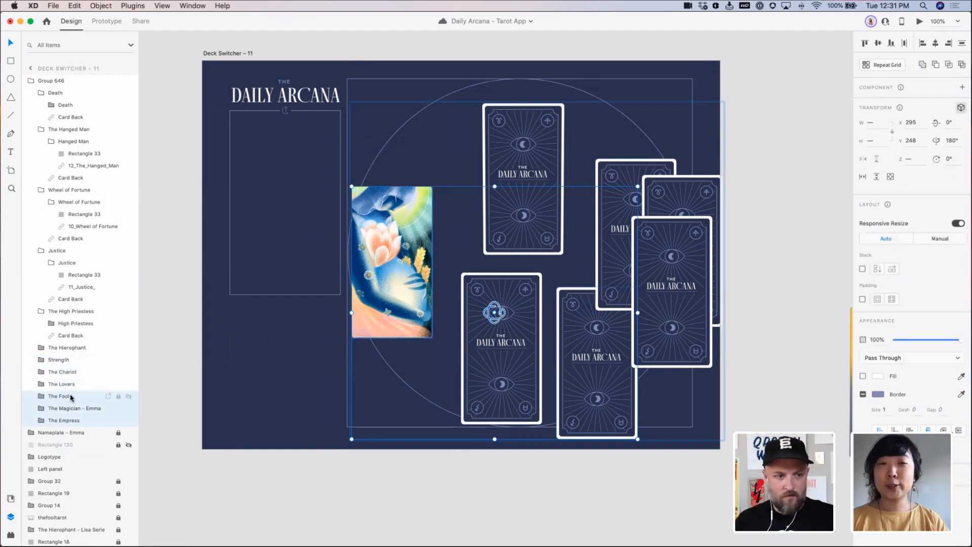
pyautogui.keyDown('super'); pyautogui.click(72, 398); pyautogui.keyUp('super')
pyautogui.keyDown('super'); pyautogui.click(76, 408); pyautogui.keyUp('super')
pyautogui.keyDown('super'); pyautogui.click(72, 420); pyautogui.keyUp('super')
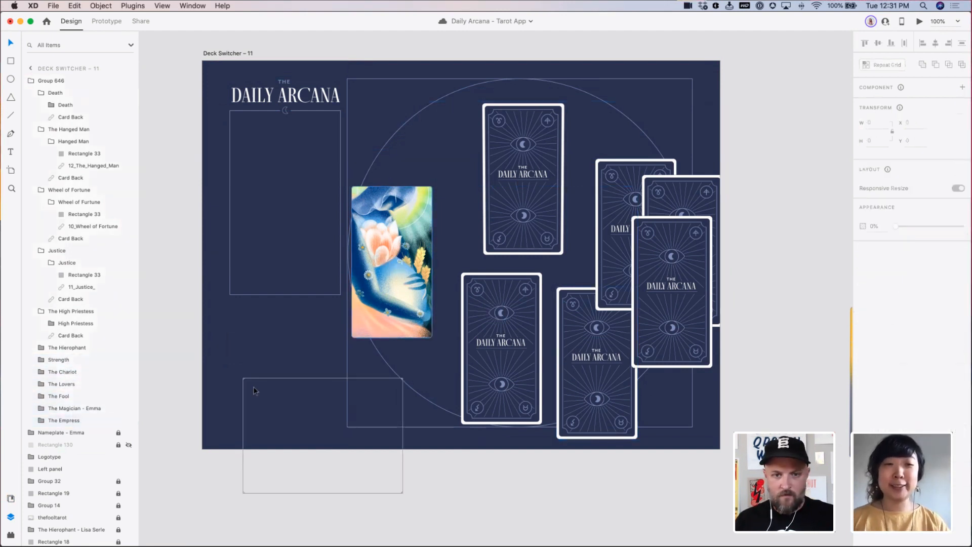
pyautogui.moveTo(254, 387); pyautogui.dragTo(322, 341)
# Delete the Empress, Magician, Lovers, Chariot, Strength and Hierophant cards from the group
pyautogui.doubleClick(381, 306)
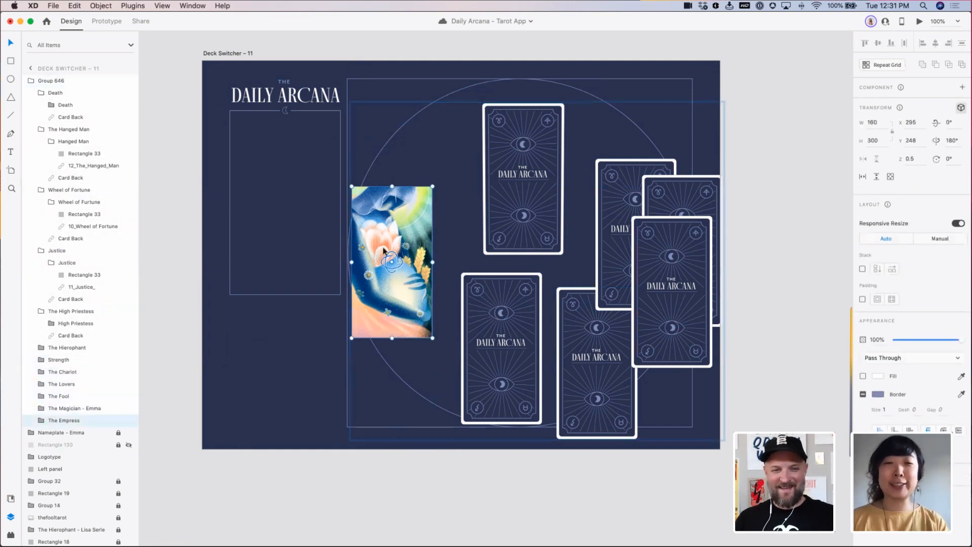
pyautogui.moveTo(383, 251); pyautogui.dragTo(381, 235)
pyautogui.press('Delete')
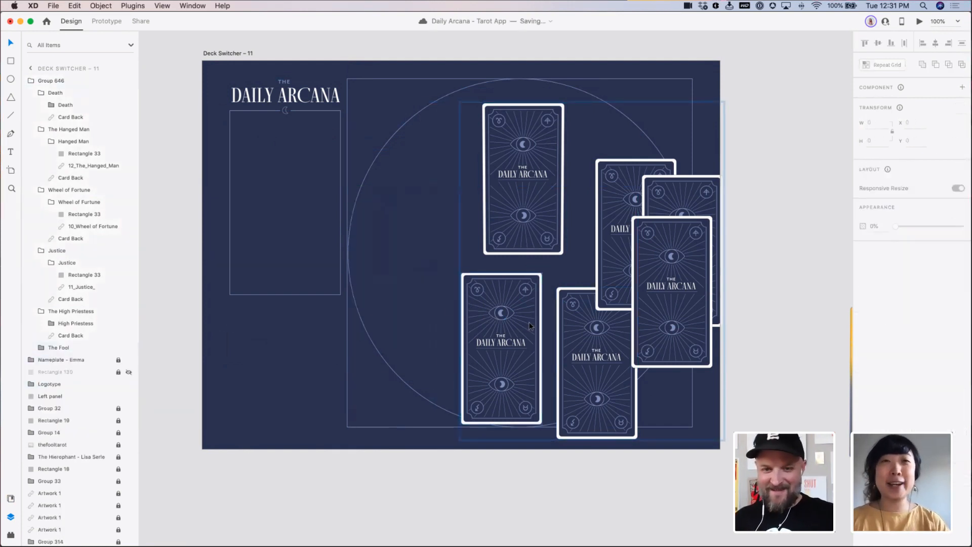
# Move the whole card group to about X 214, Y 77 and rename it Deck
pyautogui.click(501, 348)
pyautogui.moveTo(663, 278); pyautogui.dragTo(509, 274)
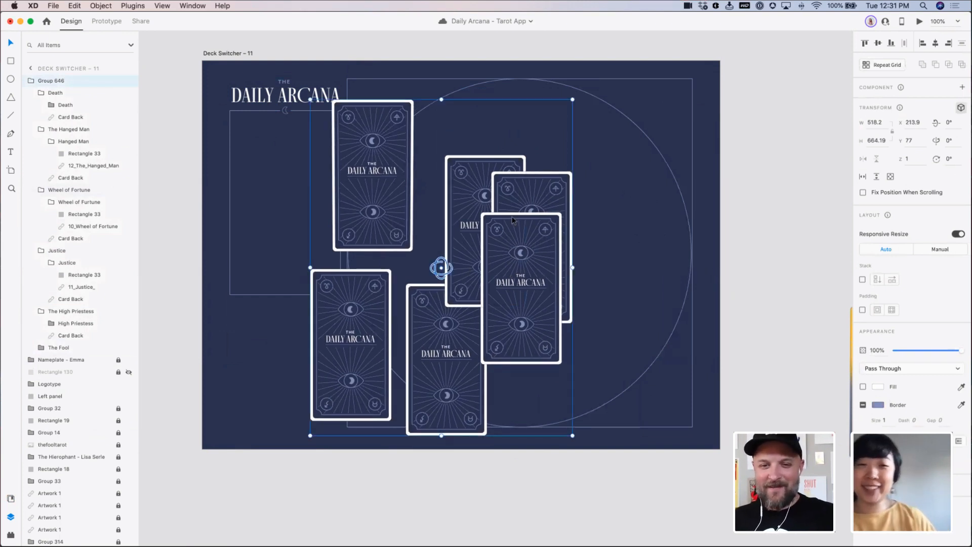
pyautogui.doubleClick(44, 80)
pyautogui.write('Deck')
pyautogui.press('Return')
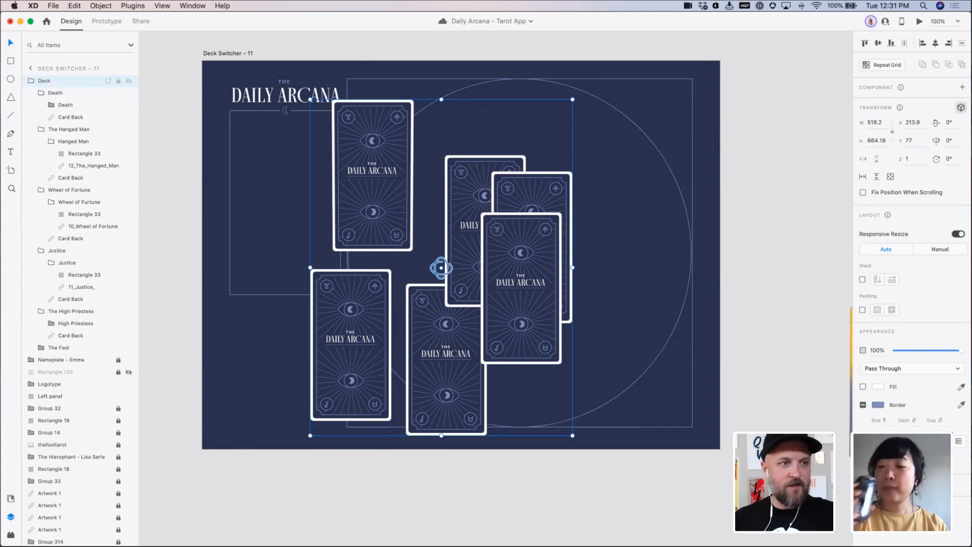
# Collapse the Death, Hanged Man, Wheel of Fortune, Justice and High Priestess groups in the layer list
pyautogui.click(41, 92)
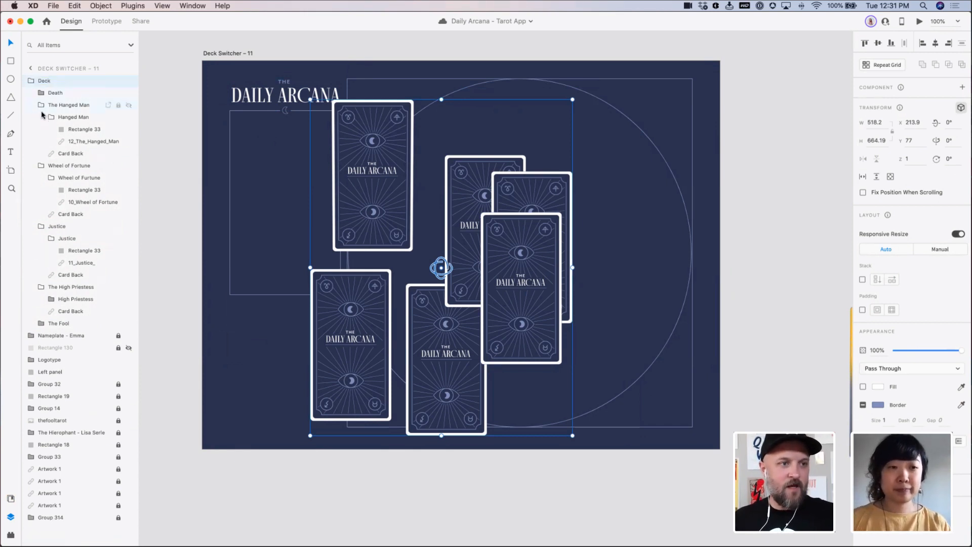
pyautogui.click(41, 104)
pyautogui.click(41, 117)
pyautogui.click(41, 129)
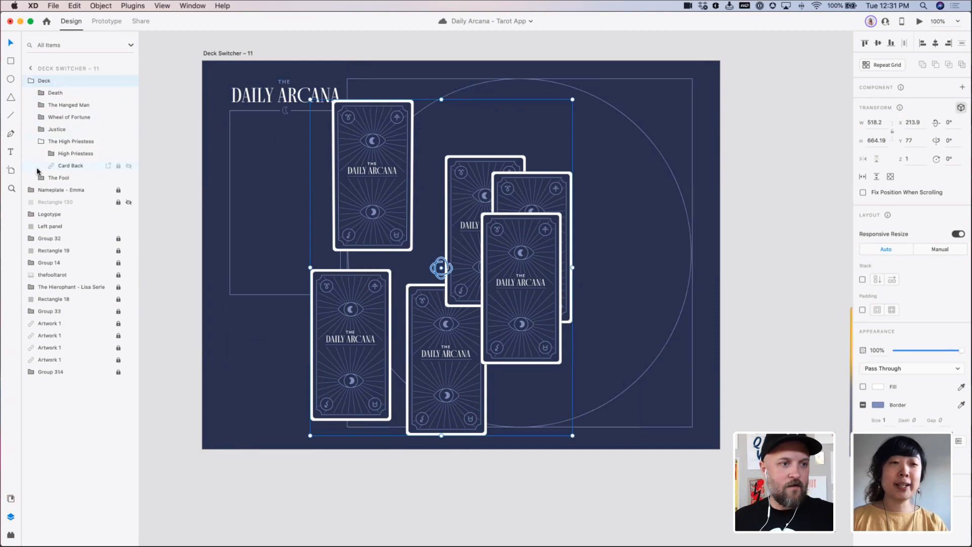
pyautogui.click(41, 142)
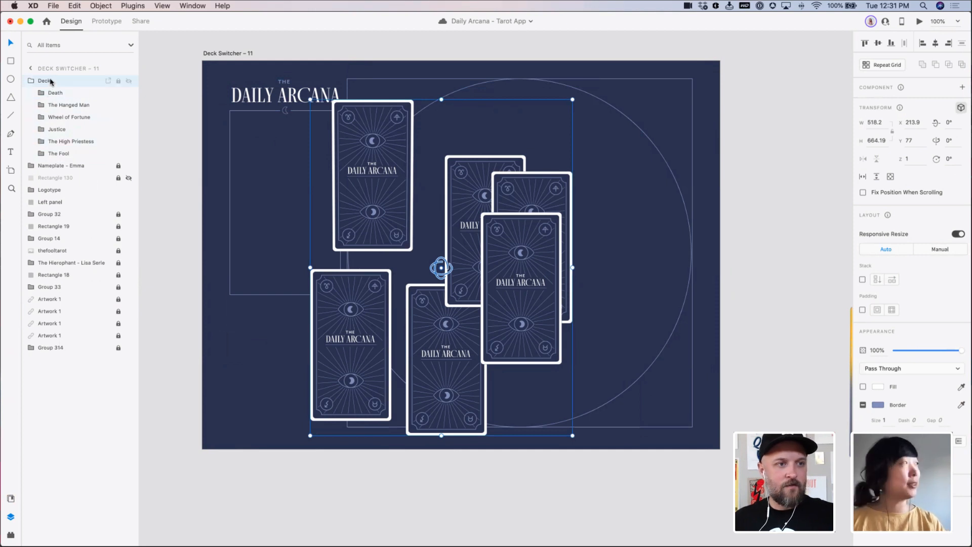
# Stack all six cards in the Deck group by aligning them to their top and left edges
pyautogui.doubleClick(379, 143)
pyautogui.press('super+a')
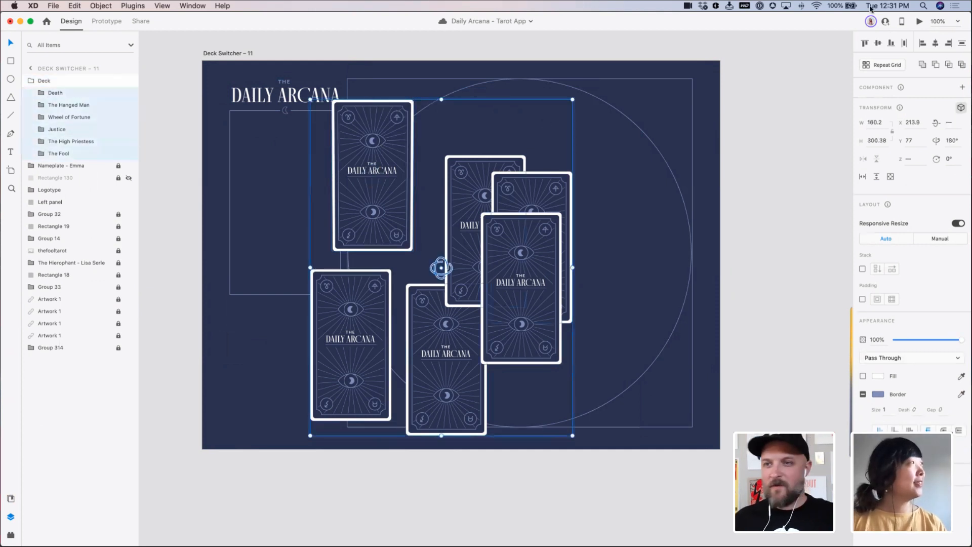
pyautogui.click(866, 43)
pyautogui.click(923, 44)
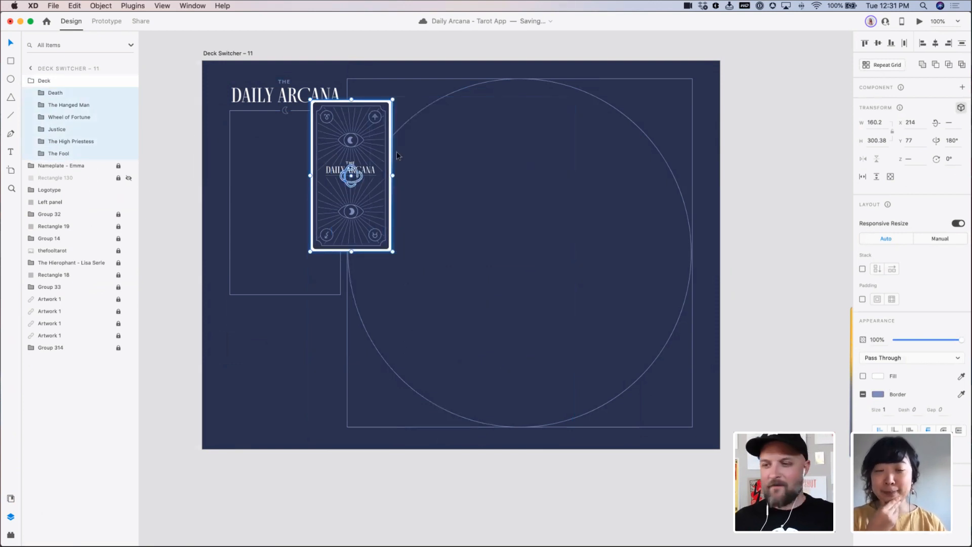
pyautogui.press('Escape')
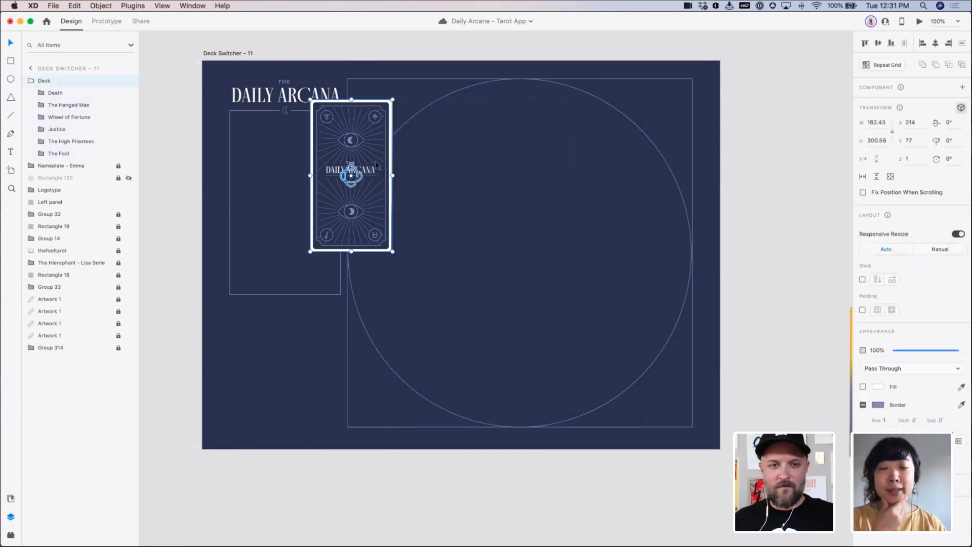
# Move the stacked Deck group to about X 193, Y 108
pyautogui.click(77, 94)
pyautogui.keyDown('shift'); pyautogui.click(78, 153); pyautogui.keyUp('shift')
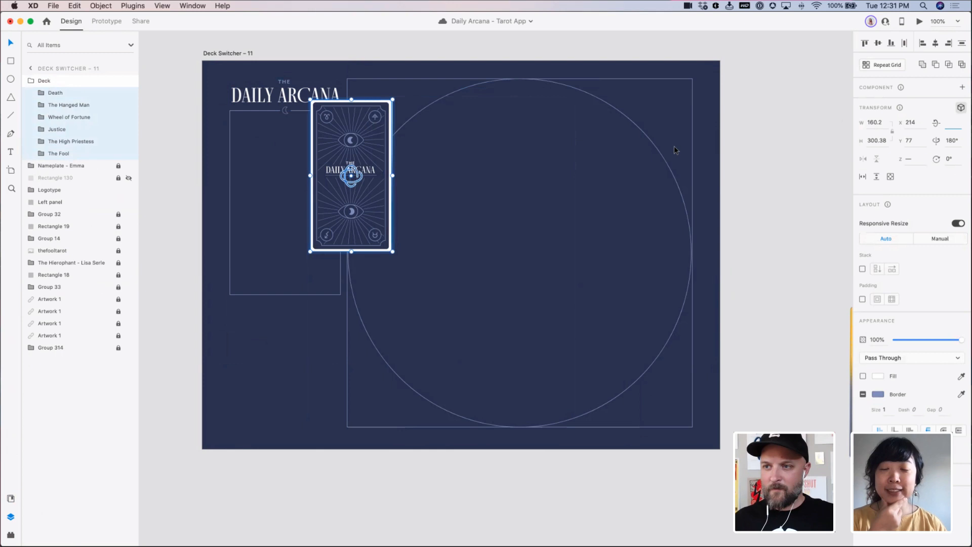
pyautogui.click(555, 200)
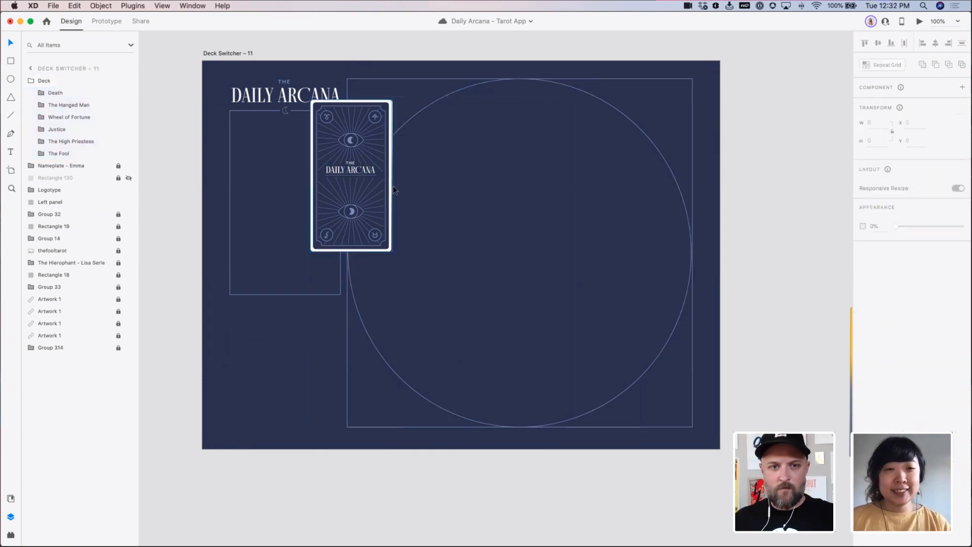
pyautogui.moveTo(366, 161); pyautogui.dragTo(315, 171)
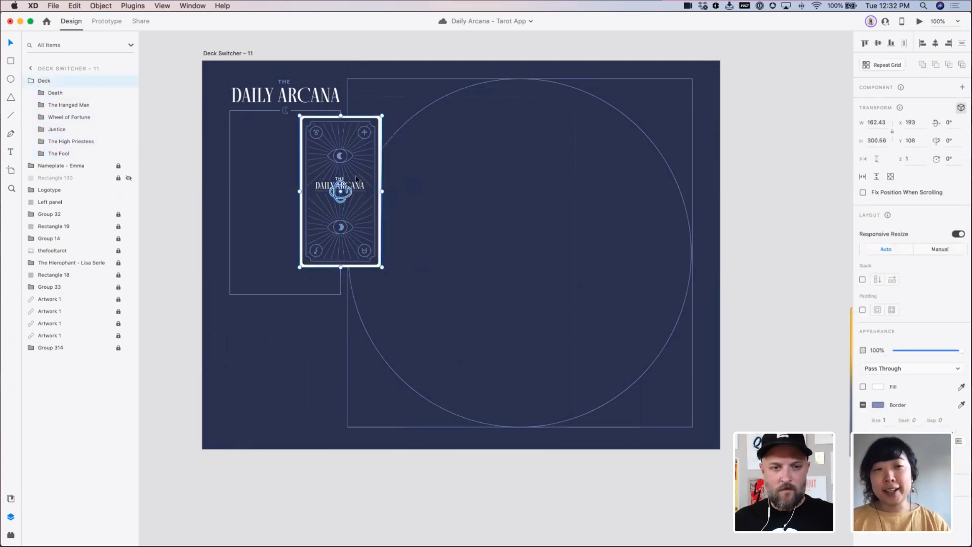
# Set the Z depth of The Fool, The High Priestess and Justice card groups to 0
pyautogui.click(69, 154)
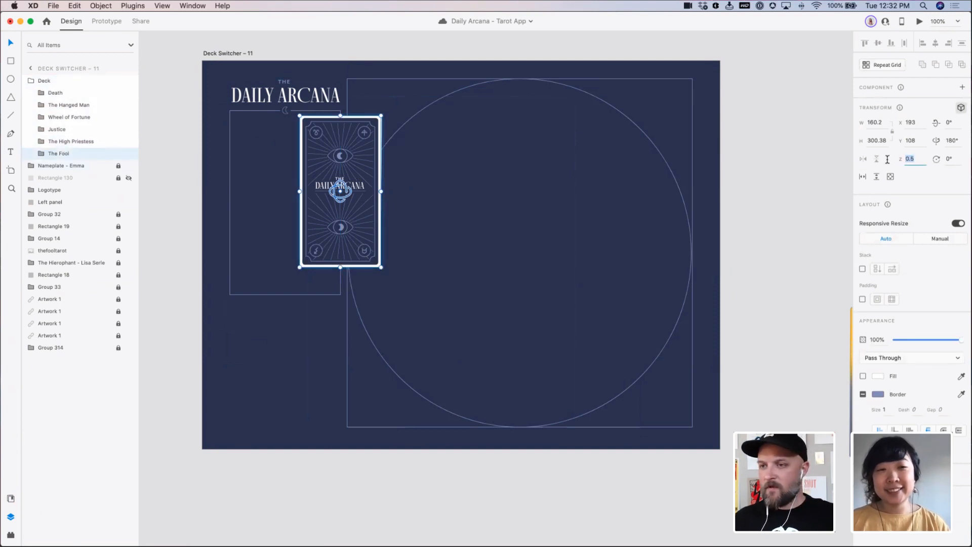
pyautogui.write('0')
pyautogui.press('Return')
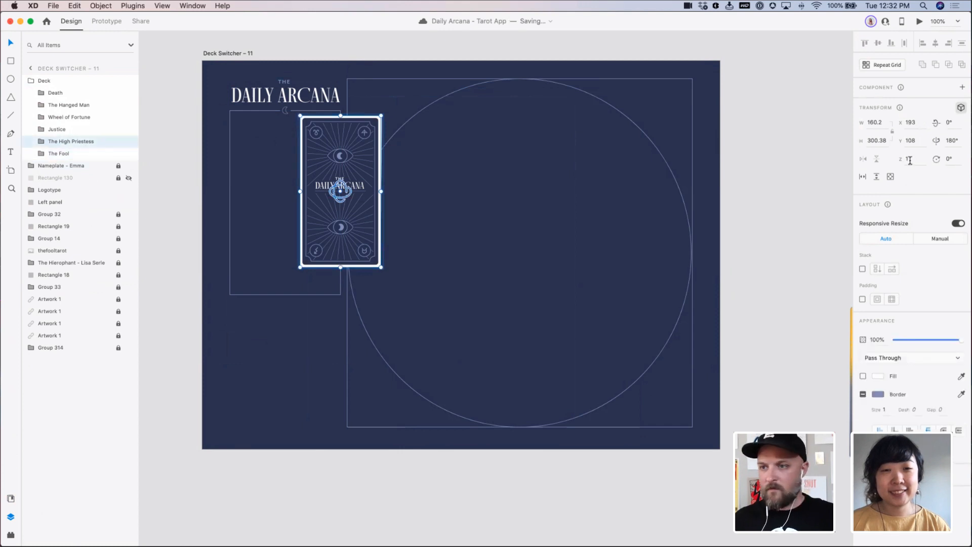
pyautogui.click(57, 131)
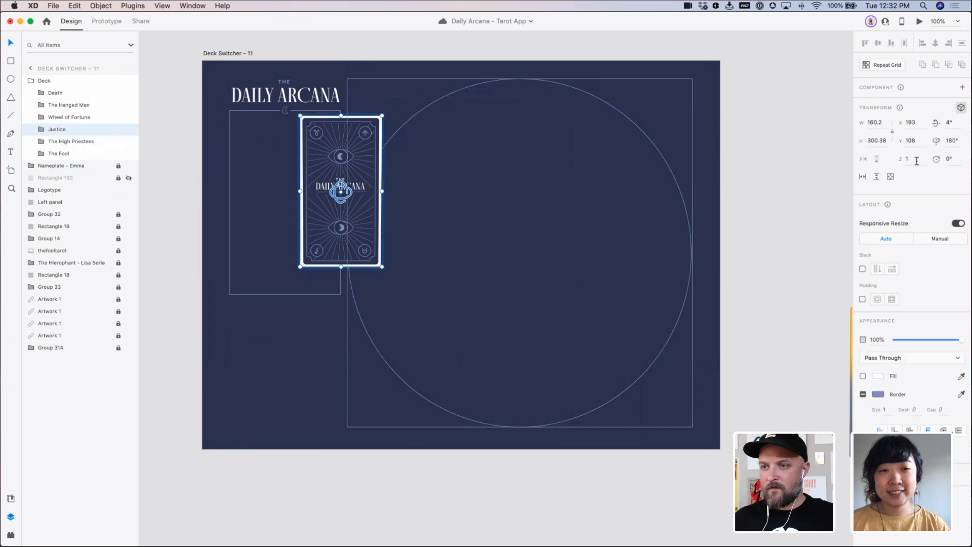
pyautogui.write('0')
pyautogui.press('Tab')
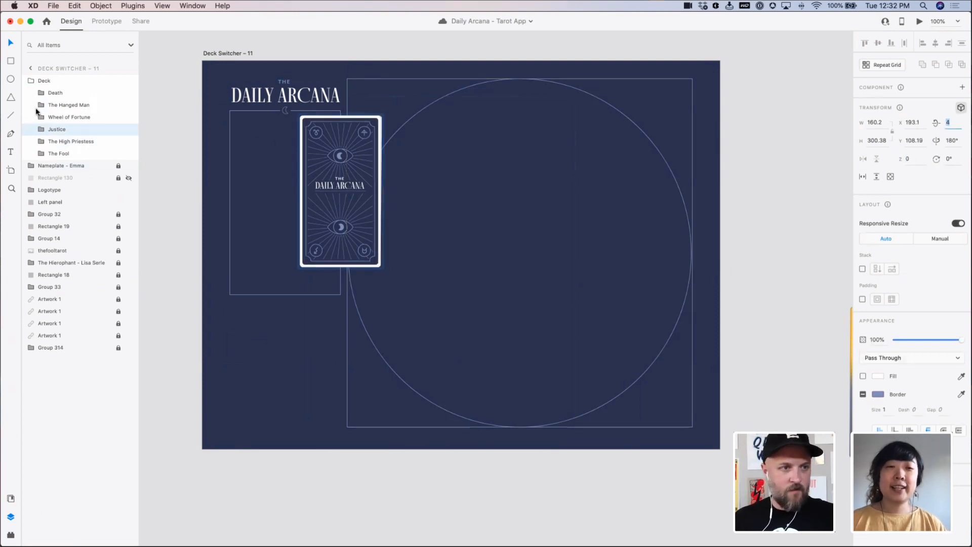
# Set the Z depth of the Wheel of Fortune, The Hanged Man and Death card groups to 0
pyautogui.click(66, 115)
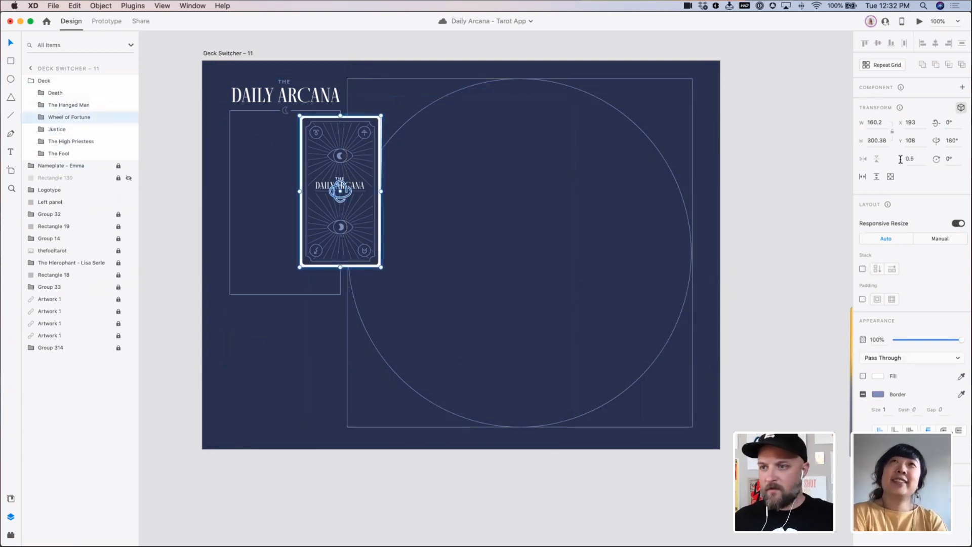
pyautogui.click(71, 104)
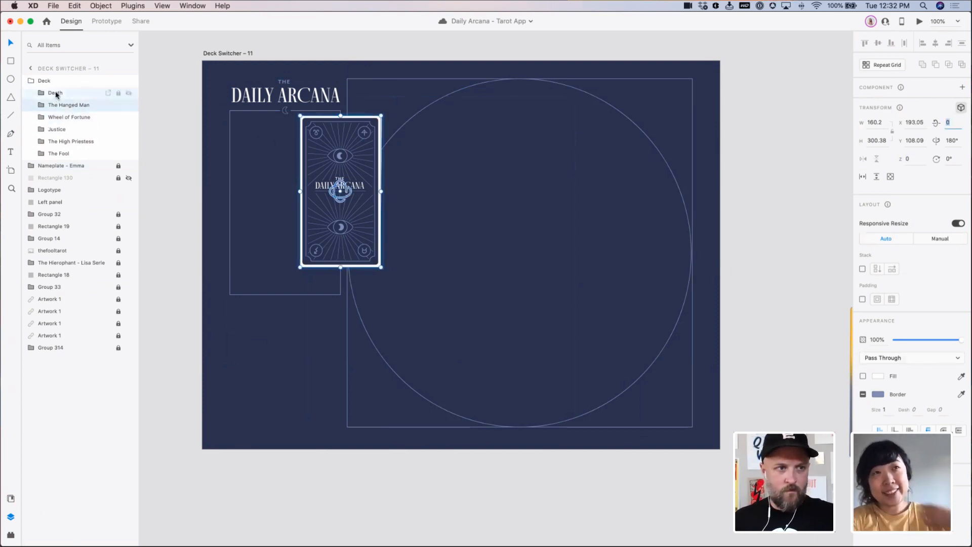
pyautogui.click(54, 92)
pyautogui.click(922, 161)
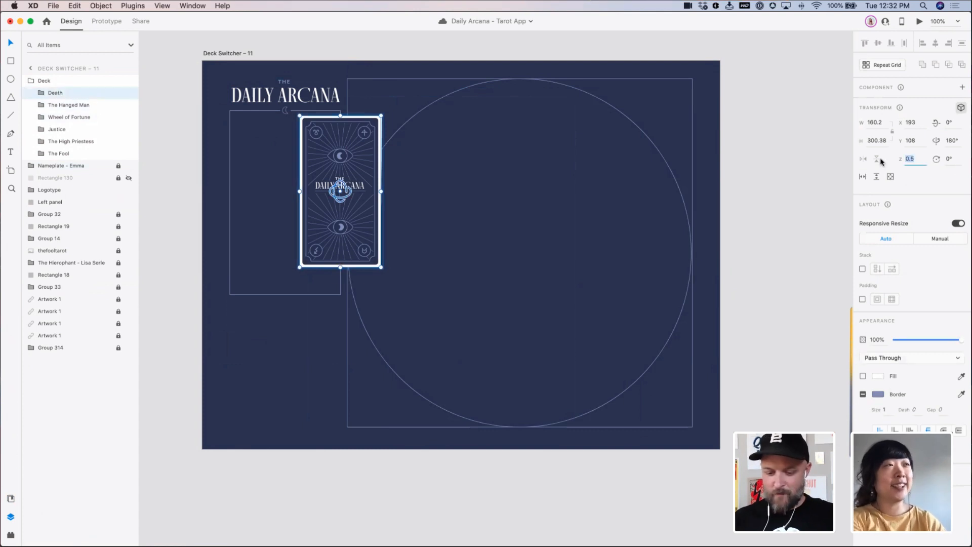
pyautogui.write('0')
pyautogui.press('Tab')
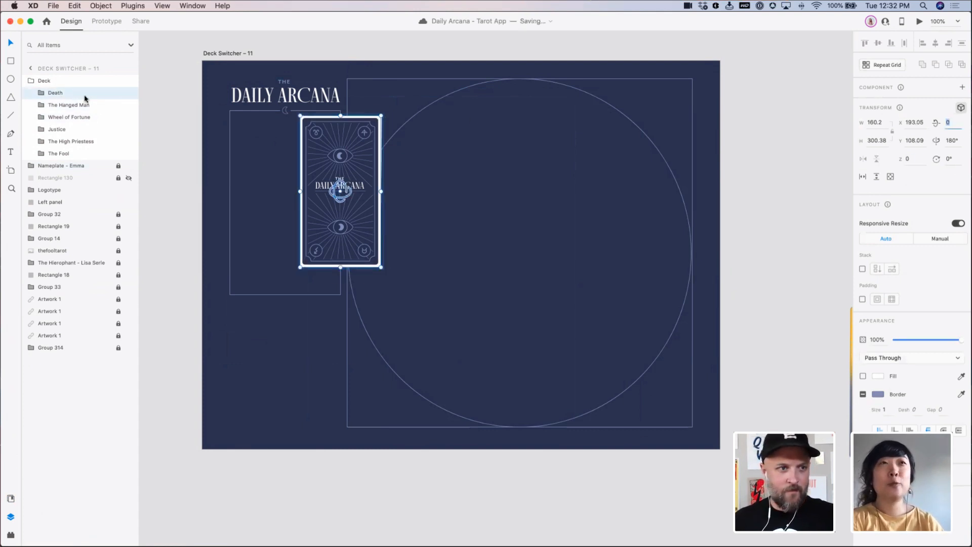
# Realign all six cards, Death through The Fool, to their top and left edges
pyautogui.keyDown('shift'); pyautogui.click(76, 153); pyautogui.keyUp('shift')
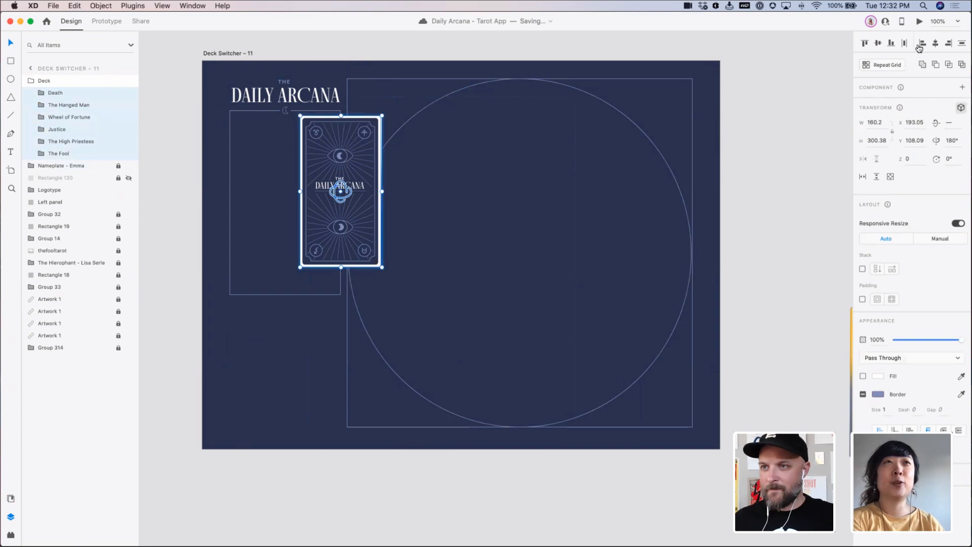
pyautogui.click(864, 43)
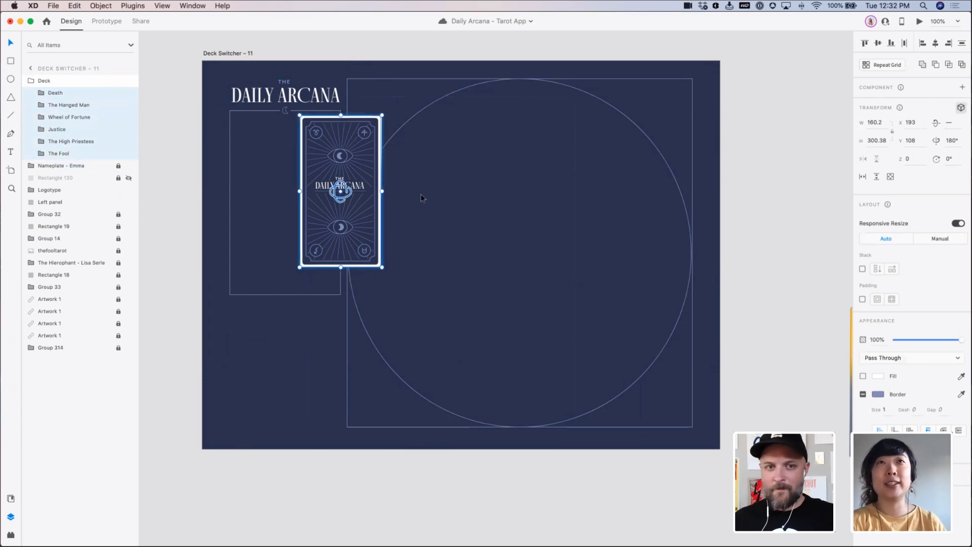
pyautogui.click(422, 190)
# Move the Death card from the stack into the circle and place The Hanged Man almost over it at about X 465, Y 140
pyautogui.click(357, 195)
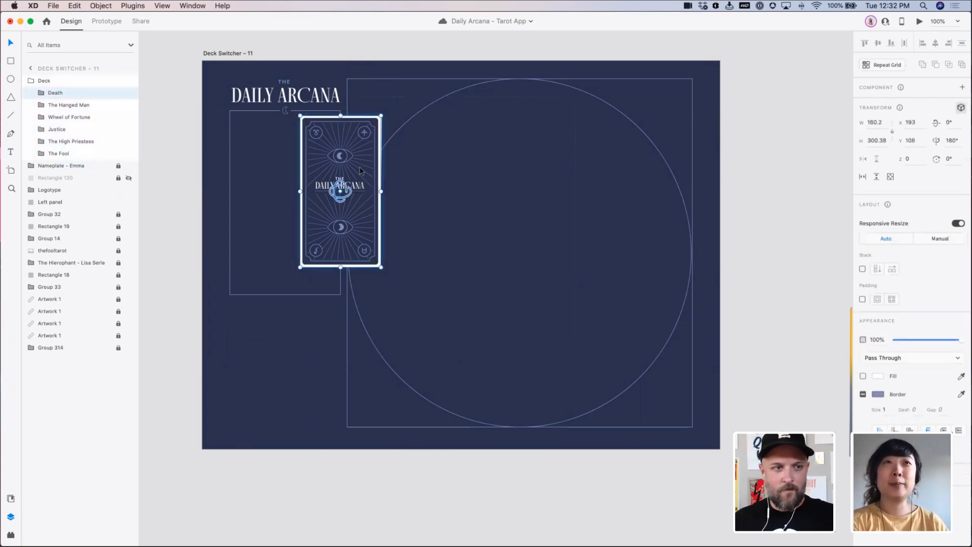
pyautogui.moveTo(361, 170); pyautogui.dragTo(495, 185)
pyautogui.moveTo(353, 168); pyautogui.dragTo(481, 198)
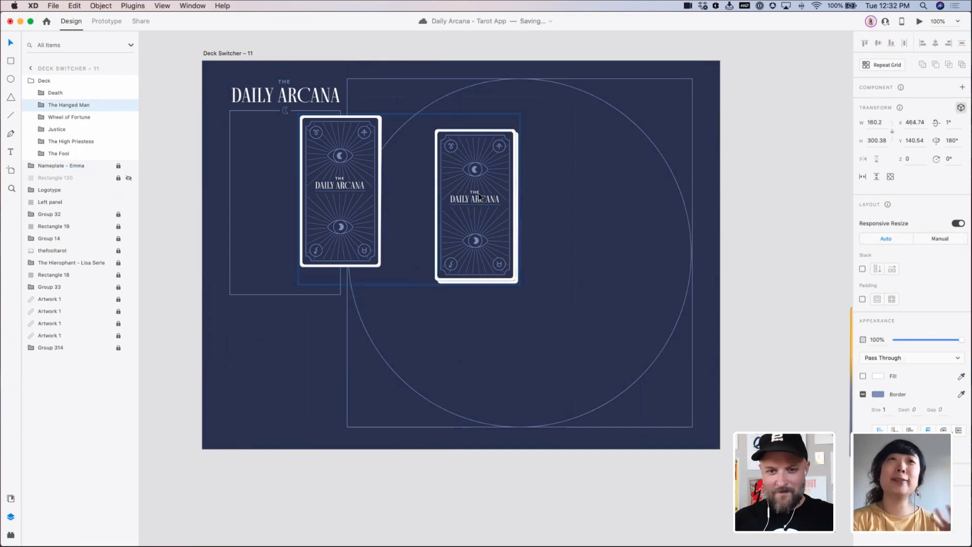
pyautogui.press('Up')
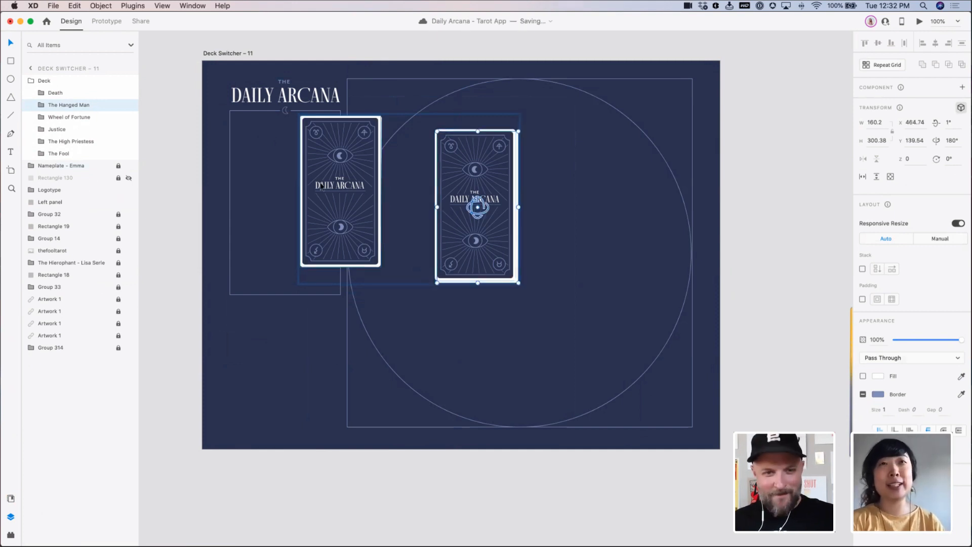
# Stagger the Wheel of Fortune, Justice, The High Priestess and The Fool cards diagonally behind the others, ending at about X 488, Y 162
pyautogui.moveTo(335, 191); pyautogui.dragTo(471, 200)
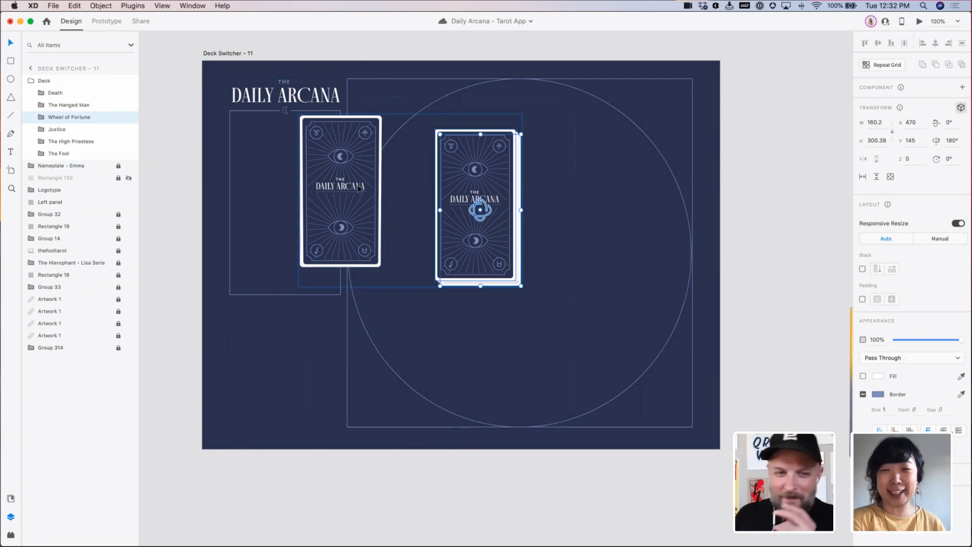
pyautogui.moveTo(362, 196); pyautogui.dragTo(499, 209)
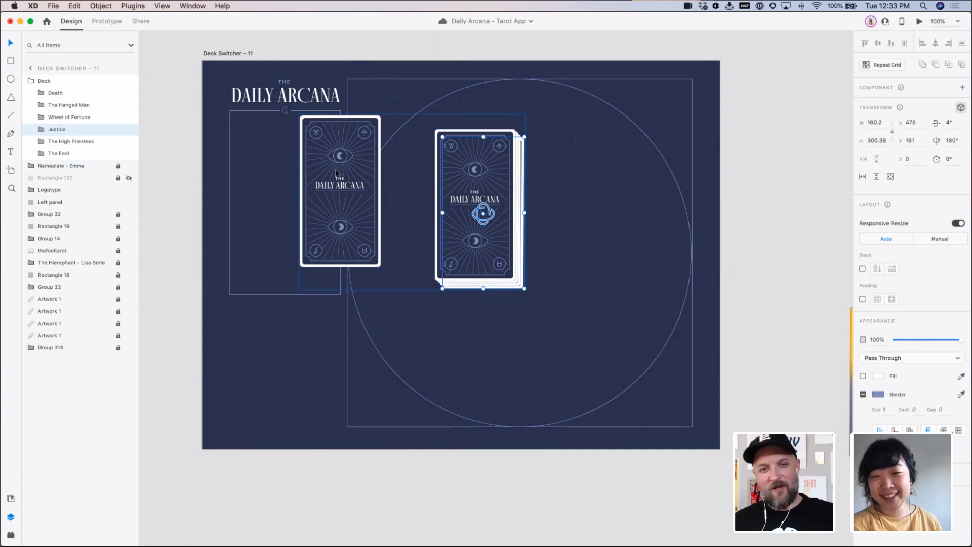
pyautogui.click(349, 205)
pyautogui.moveTo(350, 218); pyautogui.dragTo(496, 243)
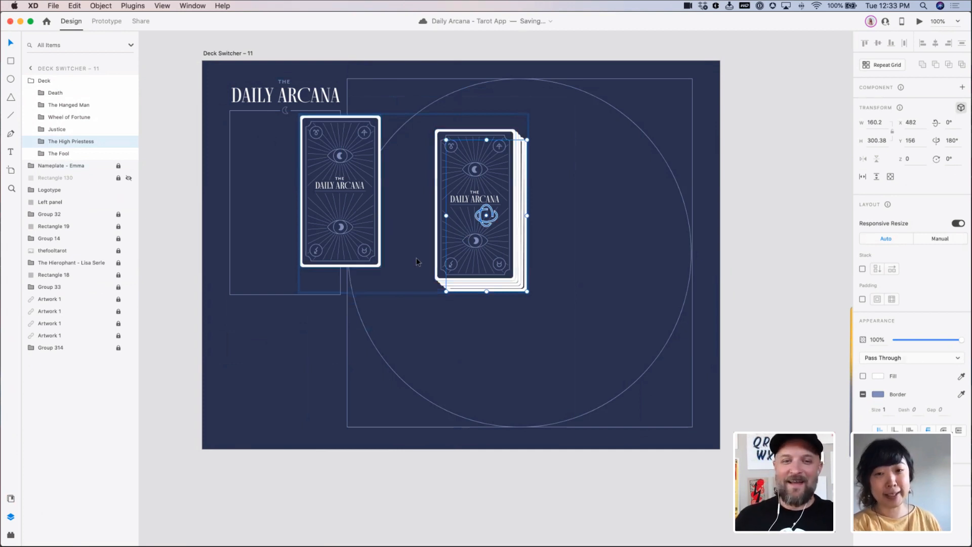
pyautogui.moveTo(353, 212); pyautogui.dragTo(502, 240)
# Examine the spacing between the overlapping card edges by selecting individual cards in the stack
pyautogui.scroll(5, 617, 293)
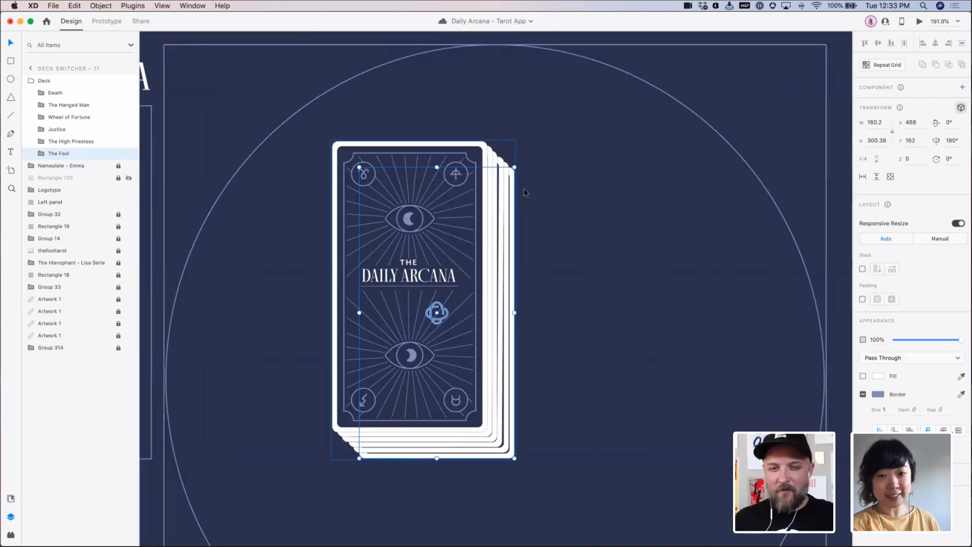
pyautogui.click(491, 163)
pyautogui.click(496, 167)
pyautogui.click(483, 167)
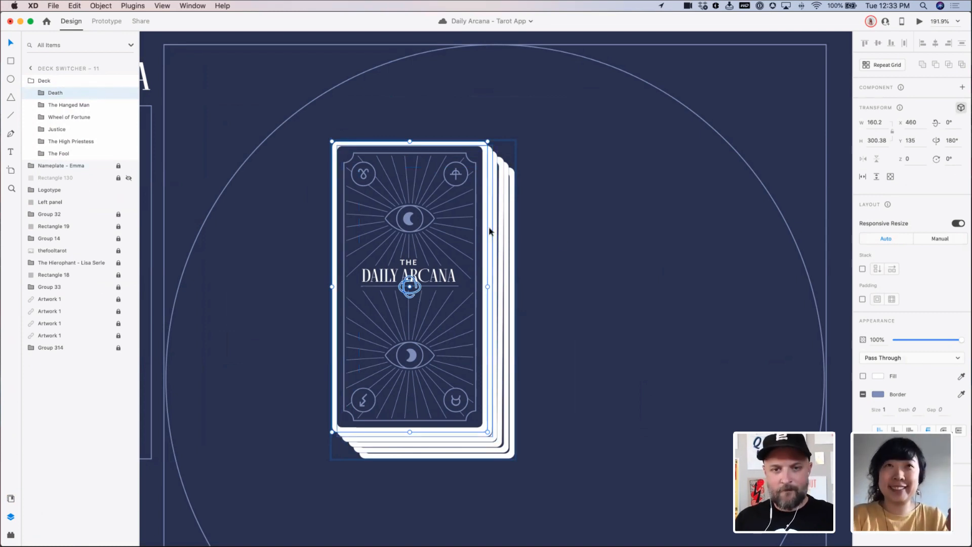
pyautogui.click(512, 281)
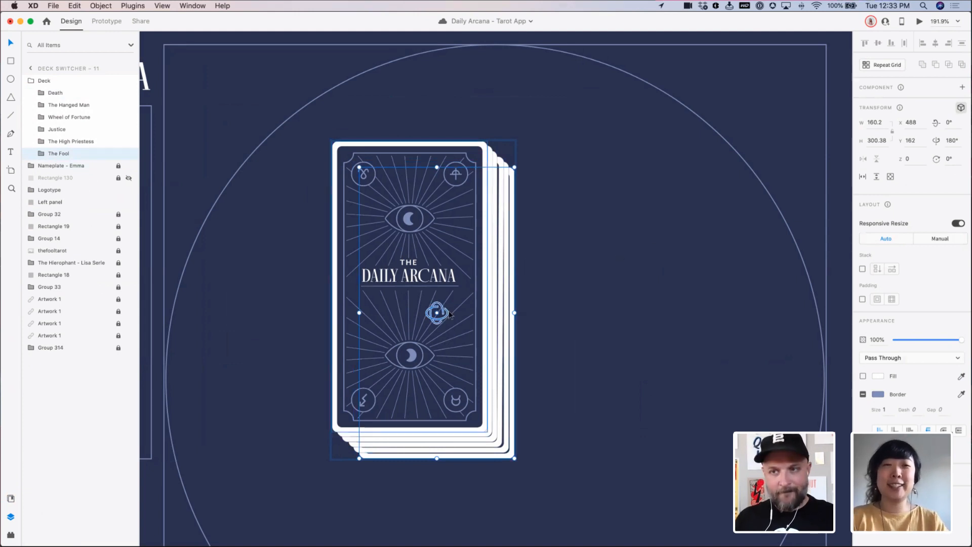
pyautogui.click(575, 293)
pyautogui.hscroll(-2, 608, 284)
pyautogui.scroll(-1, 607, 284)
# Move the Deck group into the frame below the Daily Arcana logo at about X 71, Y 108
pyautogui.press('super+1')
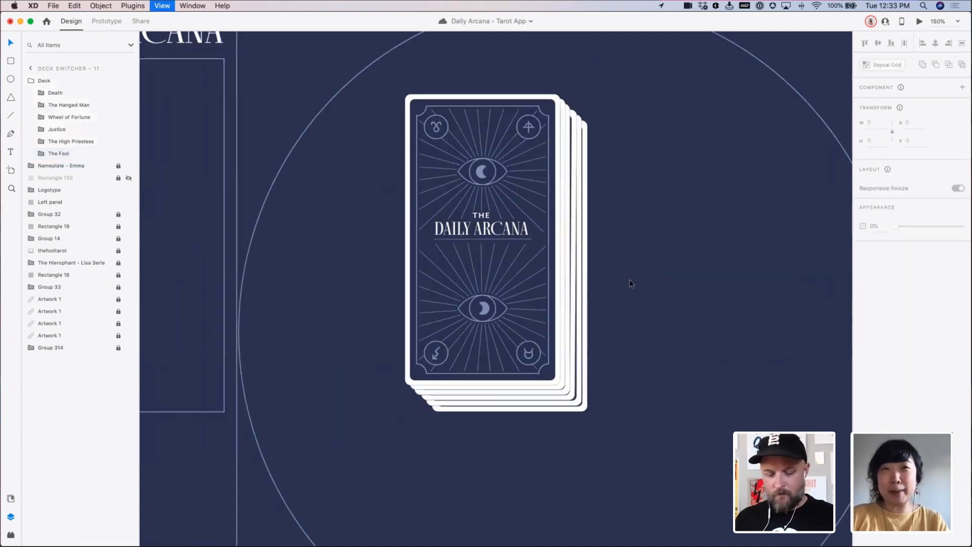
pyautogui.click(578, 285)
pyautogui.moveTo(516, 246); pyautogui.dragTo(318, 233)
# Distribute the six cards from Death through The Fool evenly, both vertically and horizontally
pyautogui.doubleClick(319, 233)
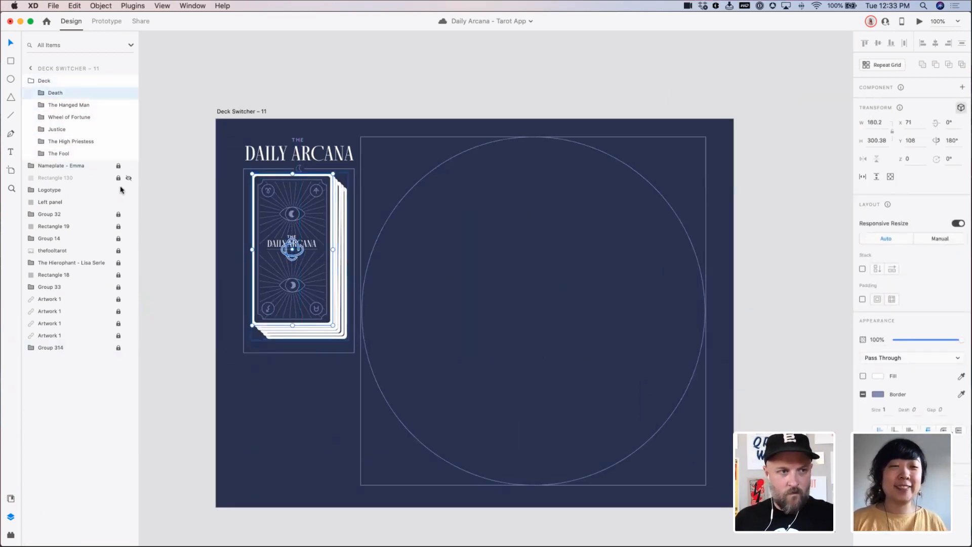
pyautogui.keyDown('shift'); pyautogui.click(72, 155); pyautogui.keyUp('shift')
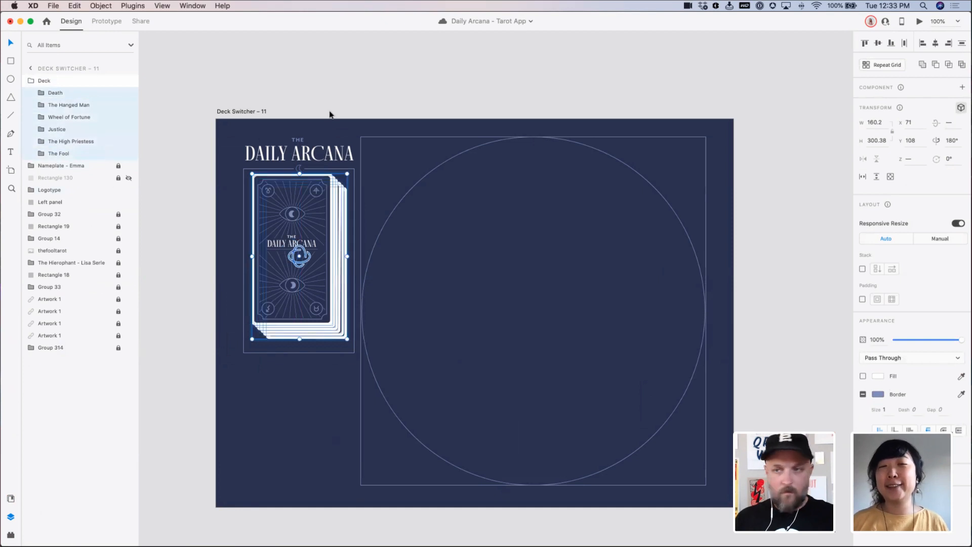
pyautogui.click(904, 44)
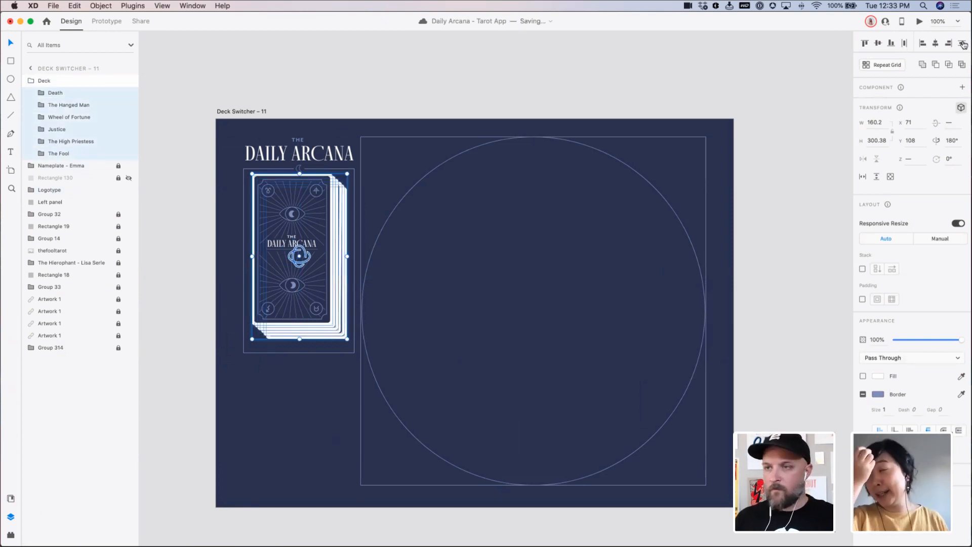
pyautogui.click(415, 94)
# Shift the Deck group down within its frame to about X 71, Y 117
pyautogui.press('z')
pyautogui.moveTo(238, 165); pyautogui.dragTo(478, 402)
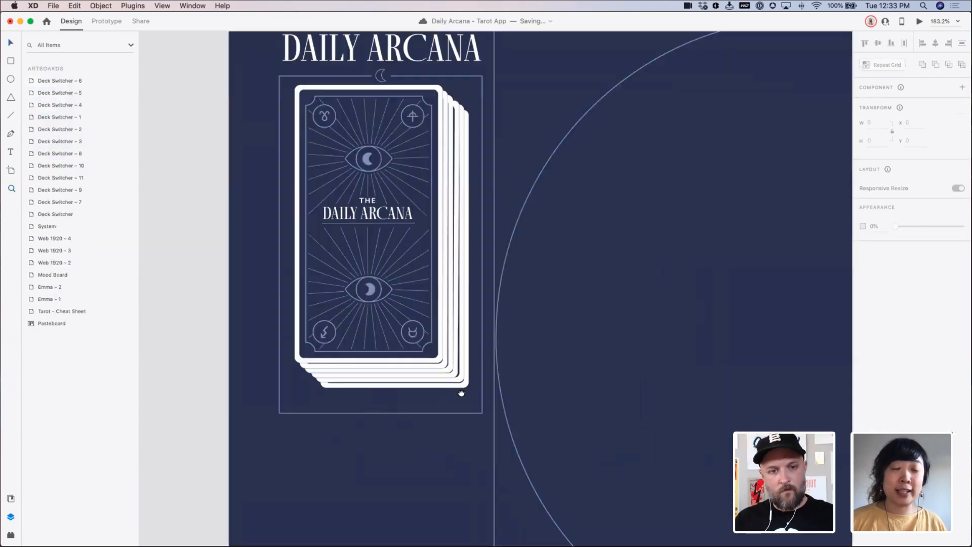
pyautogui.scroll(1, 415, 295)
pyautogui.click(415, 295)
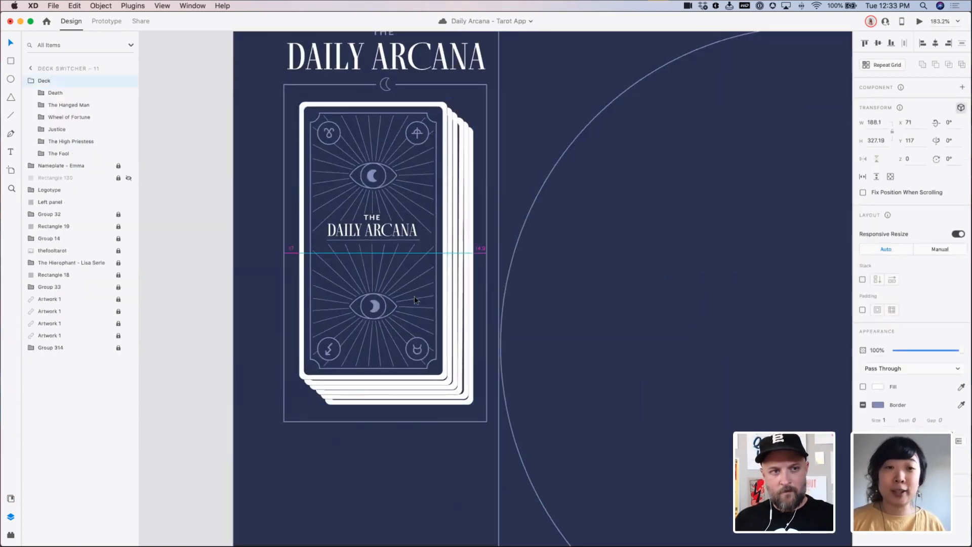
pyautogui.click(248, 216)
# Copy the face-down Magician card from Deck Switcher – 10 and place it beside the deck on Deck Switcher – 11
pyautogui.press('super+minus')
pyautogui.press('super+minus')
pyautogui.press('super+minus')
pyautogui.press('super+minus')
pyautogui.press('super+minus')
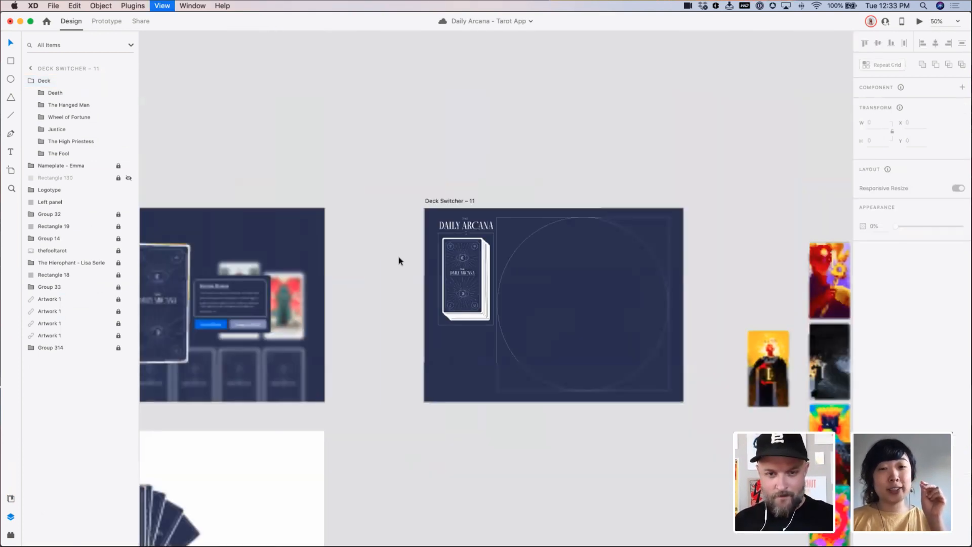
pyautogui.hscroll(-5, 454, 265)
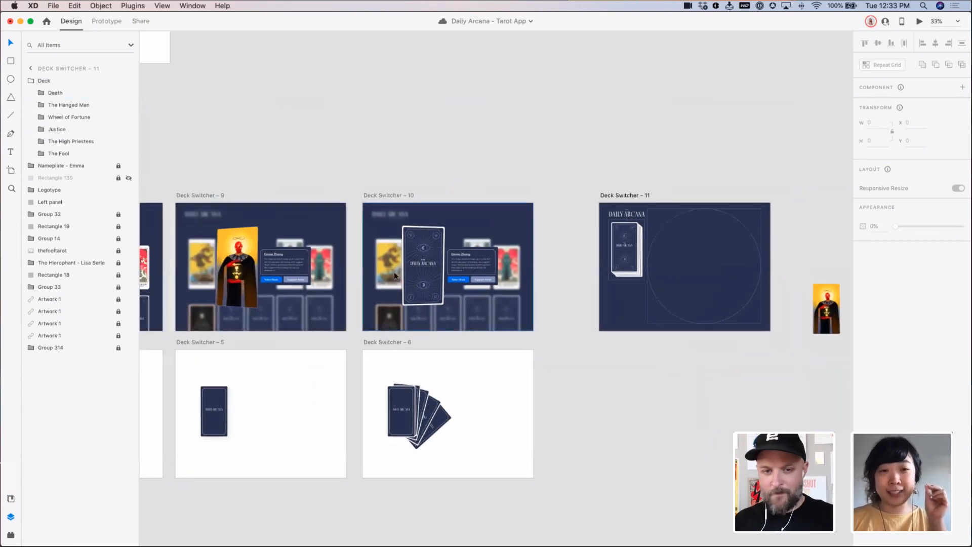
pyautogui.click(413, 271)
pyautogui.click(613, 338)
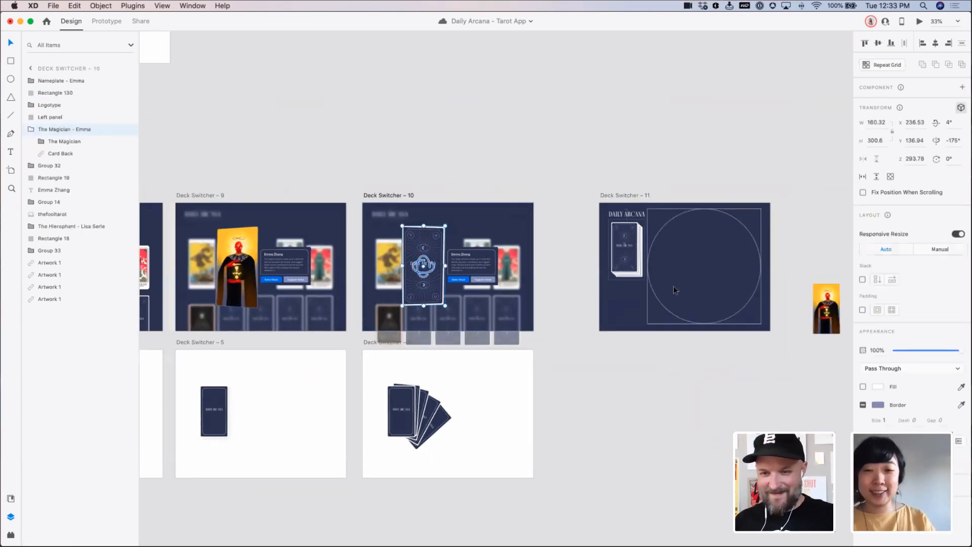
pyautogui.click(682, 367)
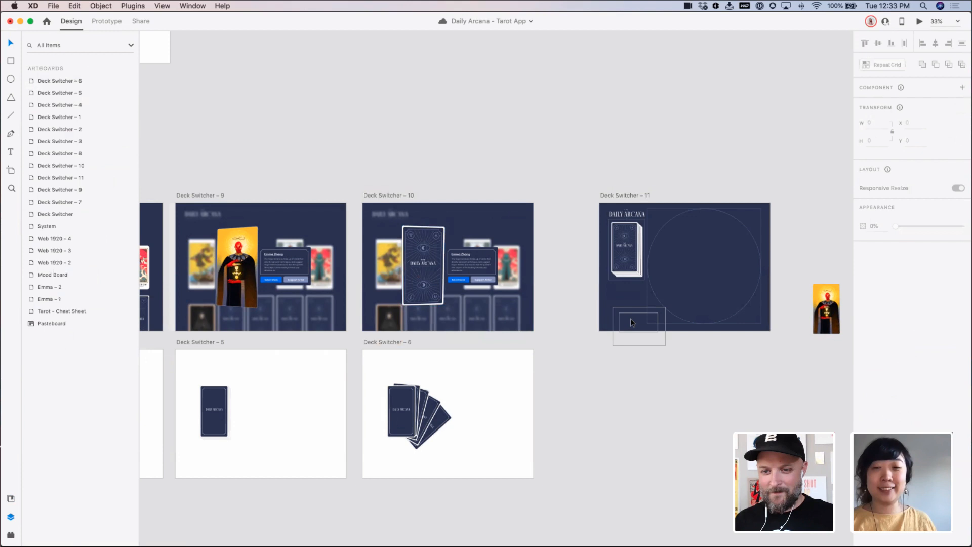
pyautogui.press('super+v')
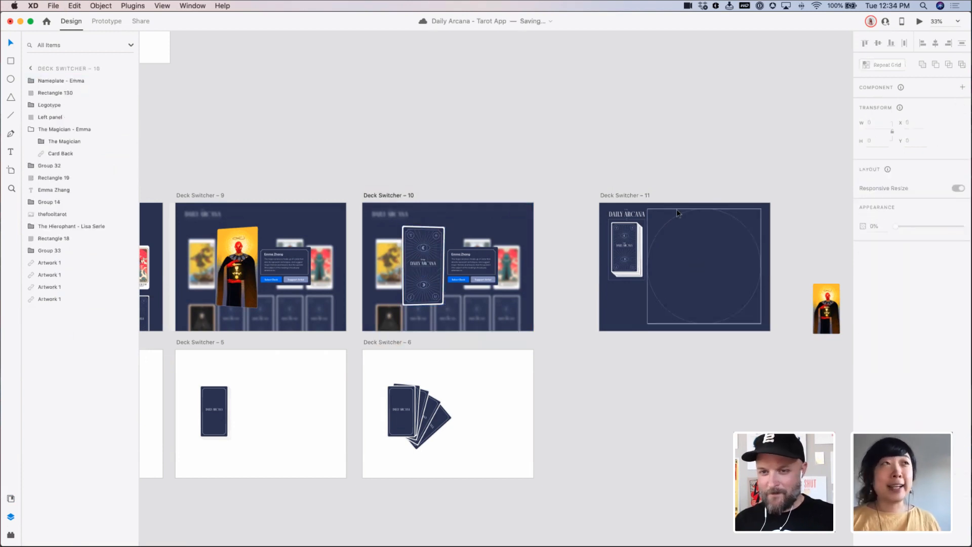
pyautogui.click(677, 209)
pyautogui.press('super+v')
pyautogui.hscroll(5, 676, 243)
pyautogui.moveTo(493, 246); pyautogui.dragTo(501, 229)
pyautogui.press('z')
pyautogui.moveTo(412, 193); pyautogui.dragTo(560, 342)
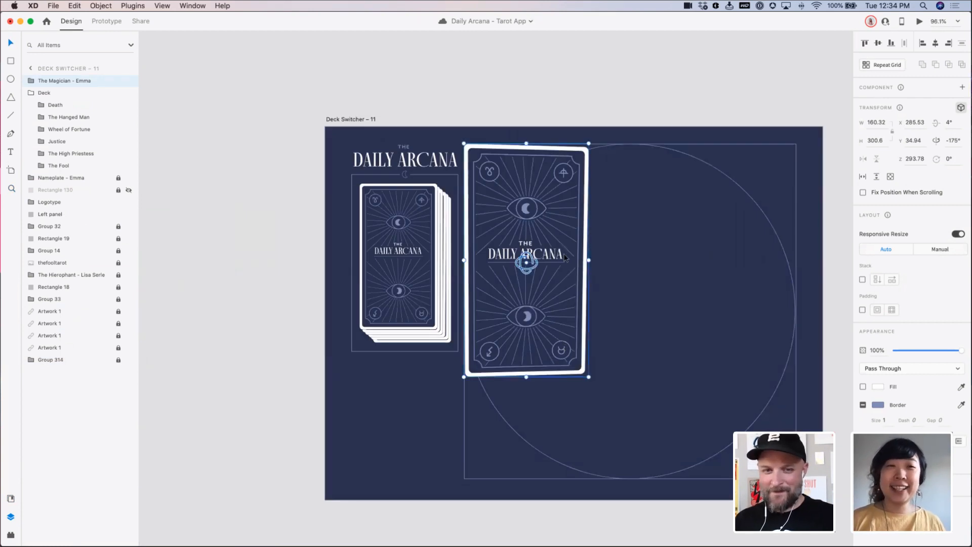
# Delete the pasted face-down Magician card from Deck Switcher – 11
pyautogui.click(932, 122)
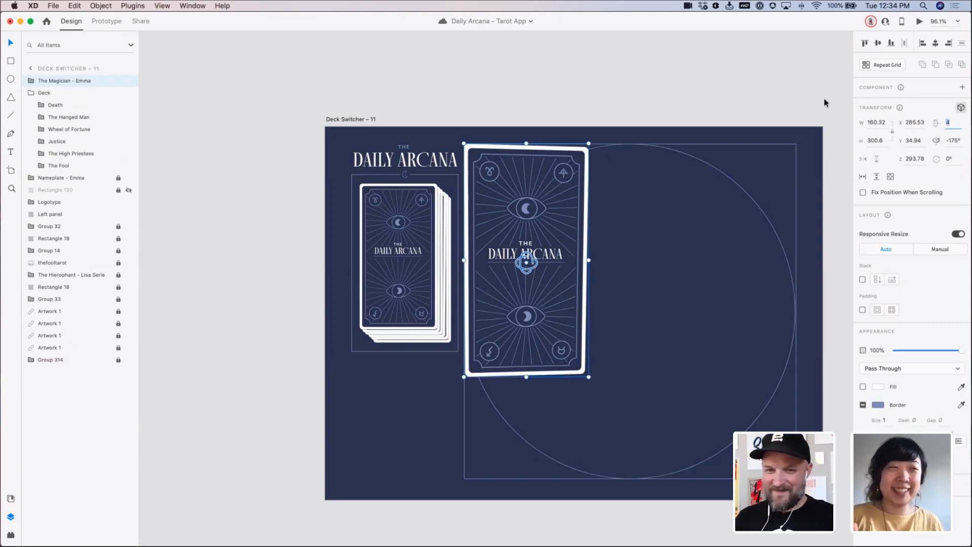
pyautogui.click(624, 97)
pyautogui.click(578, 178)
pyautogui.press('Delete')
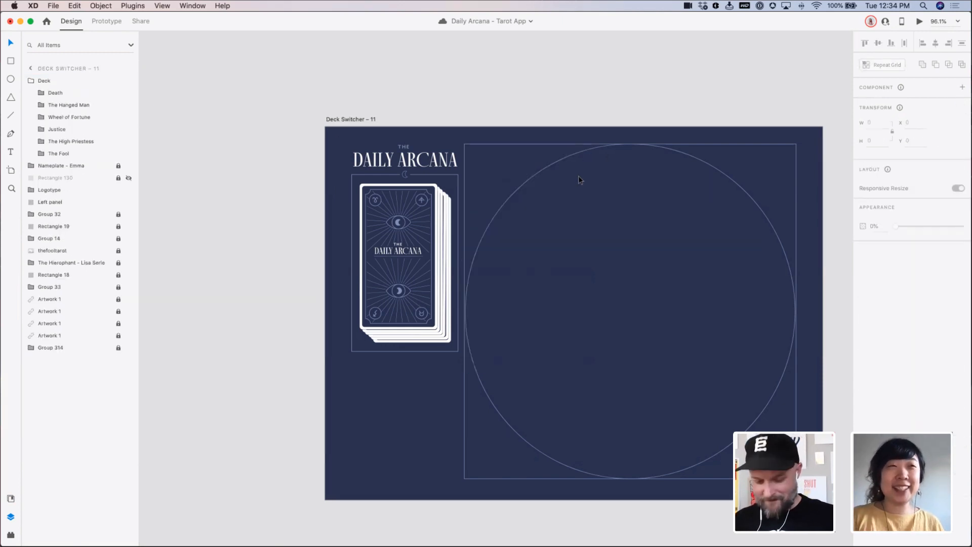
# Copy the face-up Magician card group from Deck Switcher – 9 and paste it into Deck Switcher – 11
pyautogui.press('super+minus')
pyautogui.press('super+minus')
pyautogui.press('super+minus')
pyautogui.hscroll(-7, 371, 289)
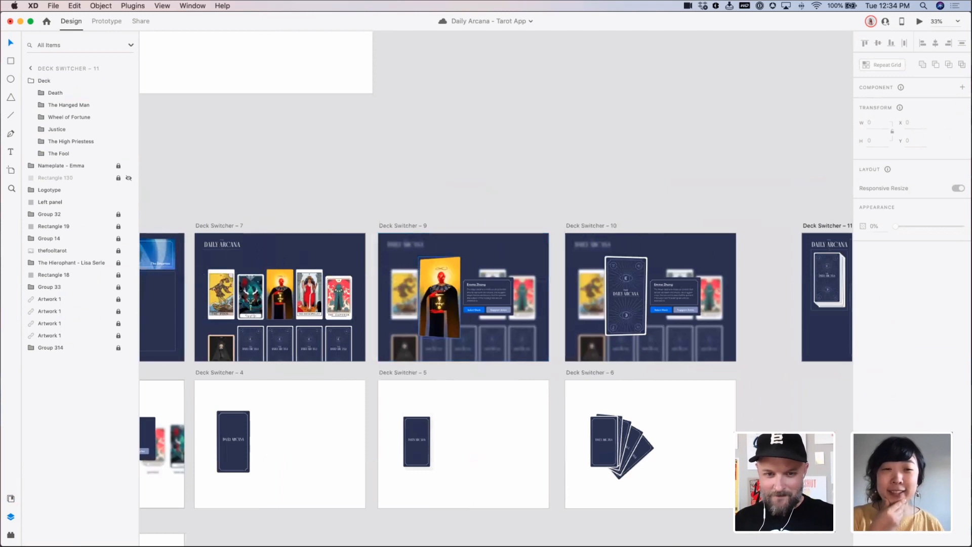
pyautogui.click(432, 289)
pyautogui.press('super+c')
pyautogui.hscroll(8, 506, 263)
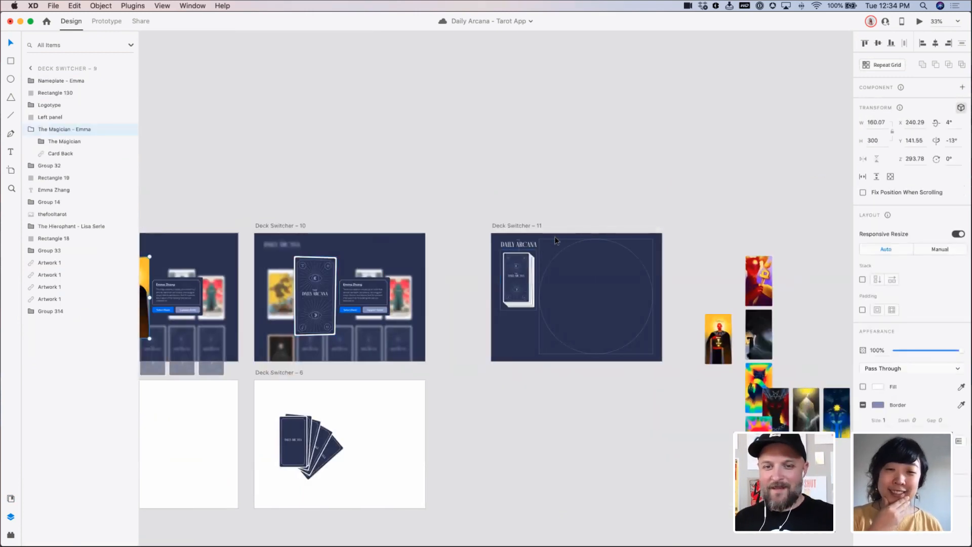
pyautogui.click(554, 237)
pyautogui.press('super+v')
pyautogui.press('super+3')
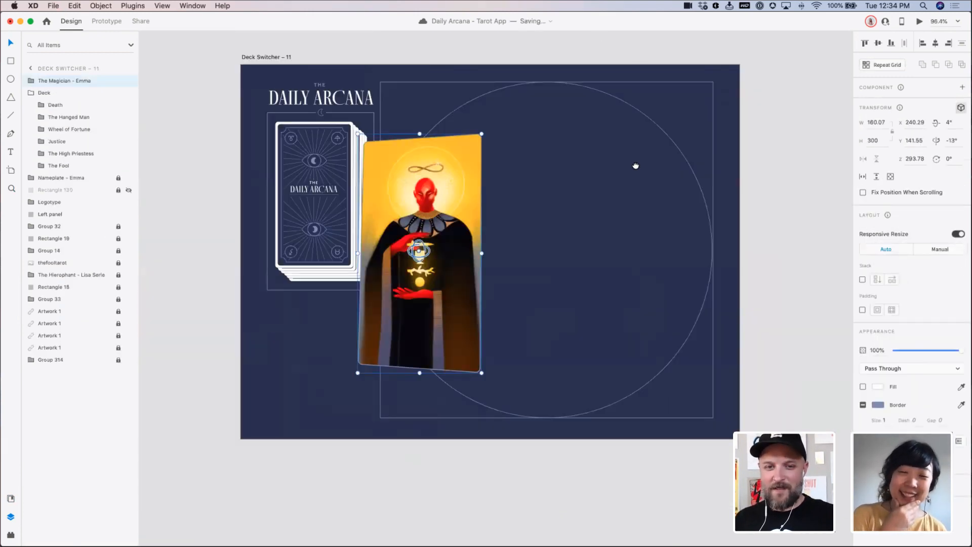
# Set the pasted Magician card group's X rotation, Y rotation and Z depth to 0
pyautogui.hscroll(-3, 663, 382)
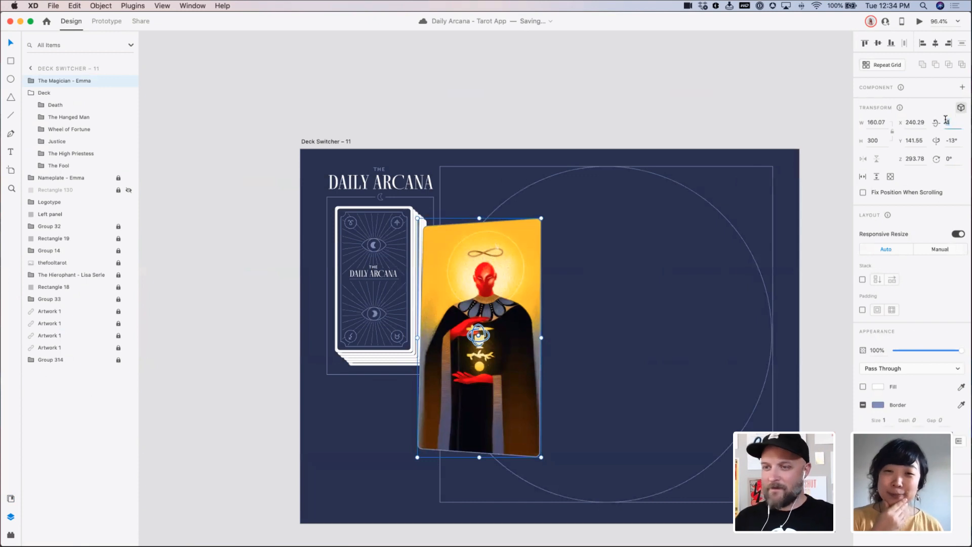
pyautogui.press('Tab')
pyautogui.write('0')
pyautogui.press('Tab')
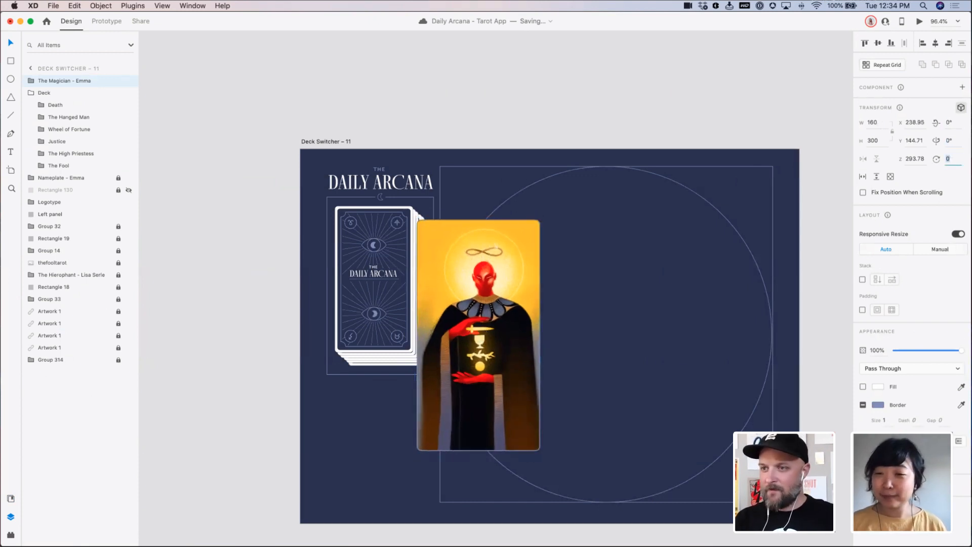
pyautogui.click(915, 158)
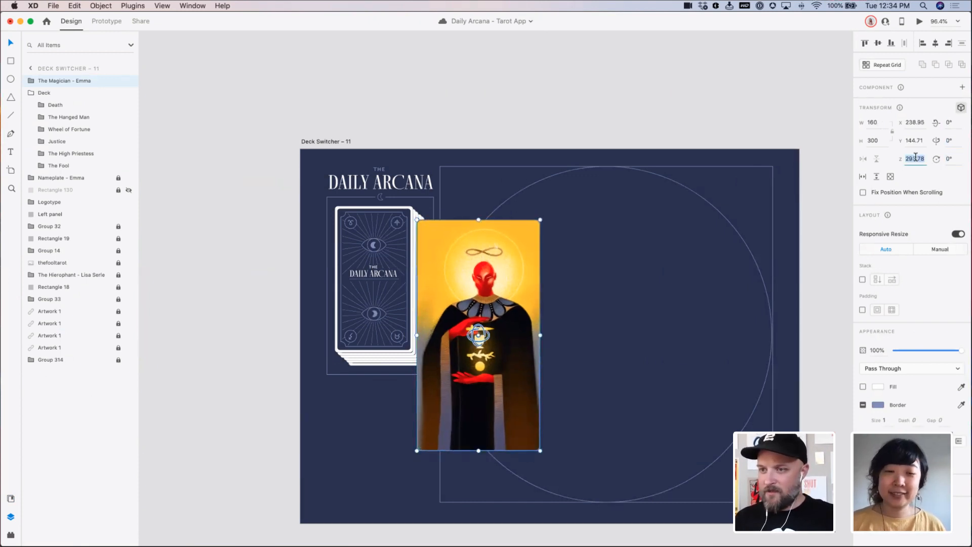
pyautogui.write('0')
pyautogui.press('Tab')
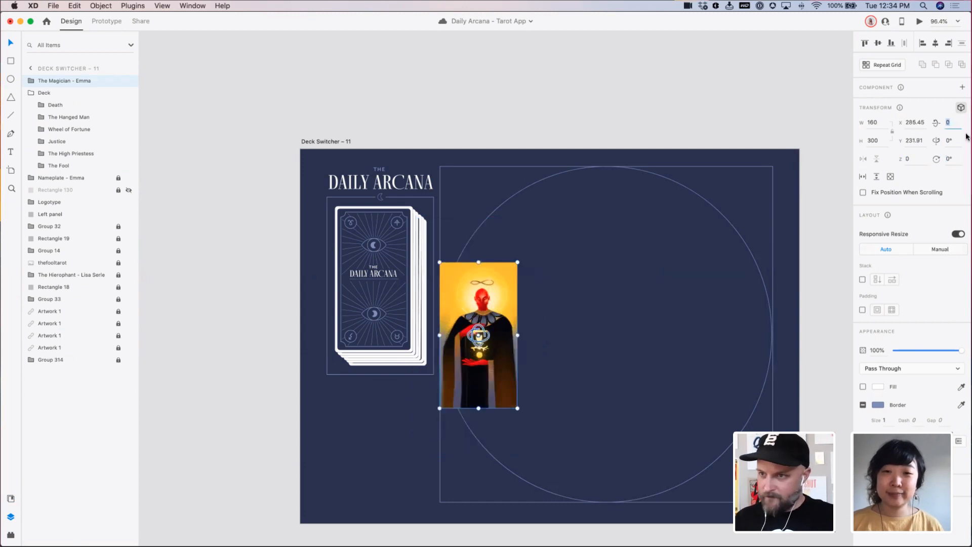
# Set the Magician card group's Y rotation to 180°
pyautogui.click(947, 144)
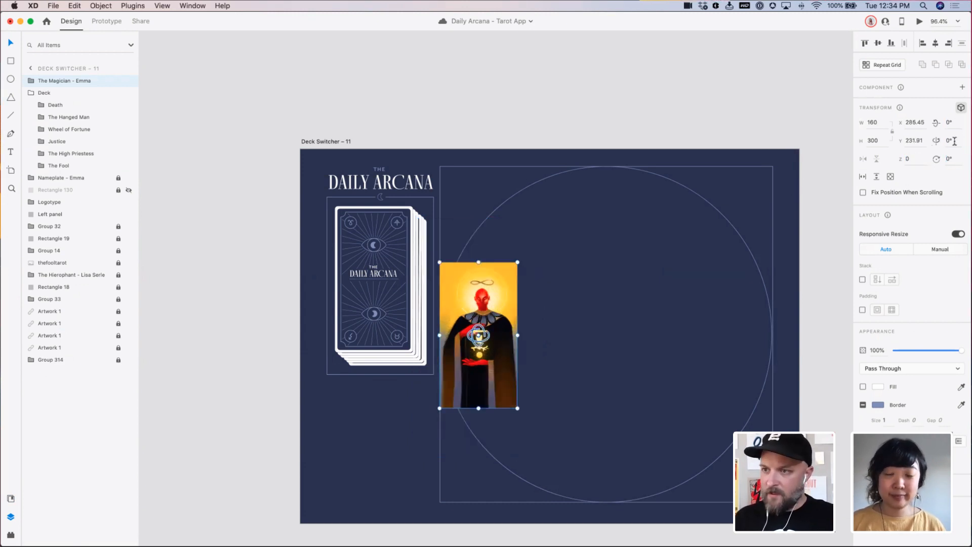
pyautogui.click(954, 140)
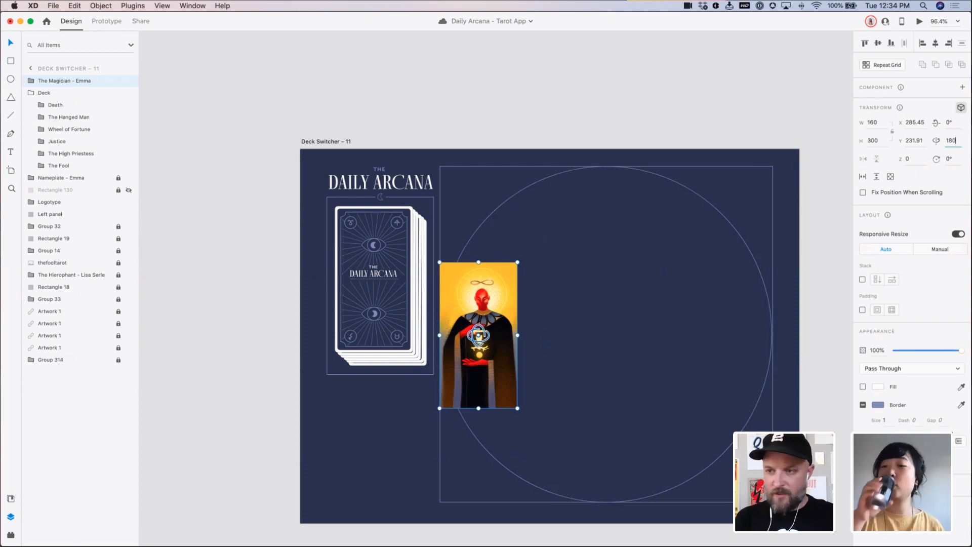
pyautogui.write('180')
pyautogui.press('Tab')
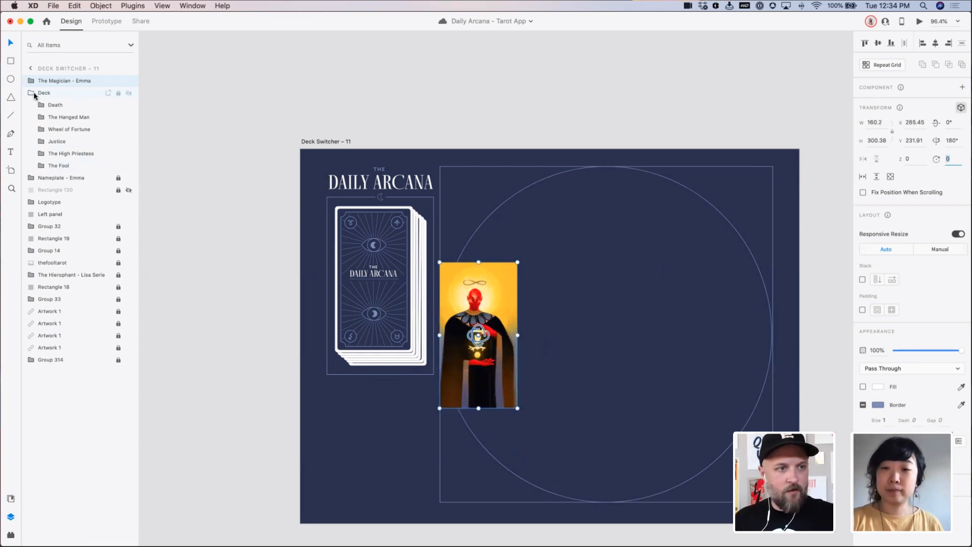
# Inside the pasted Magician card group, set the Z depth of The Magician to -1 and of Card Back to 0
pyautogui.moveTo(54, 82); pyautogui.dragTo(57, 92)
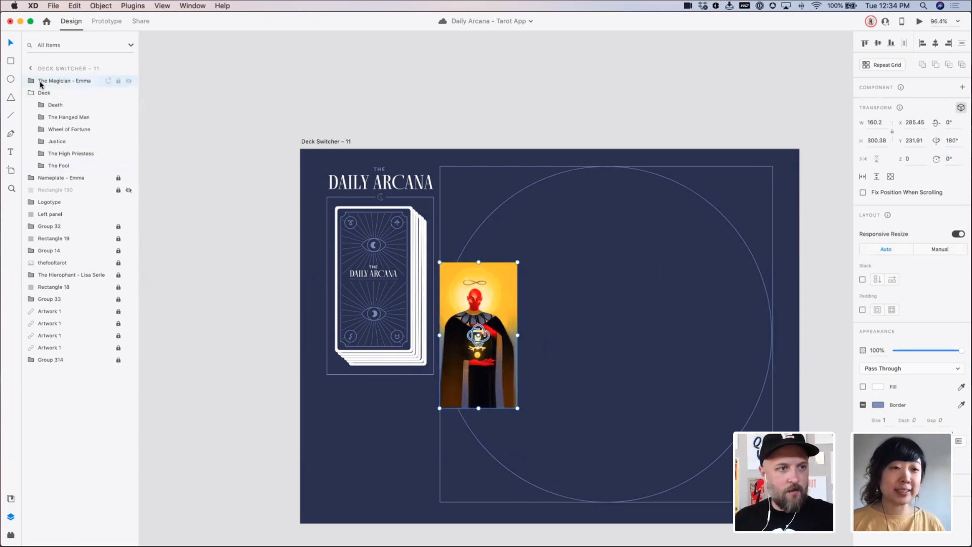
pyautogui.click(31, 81)
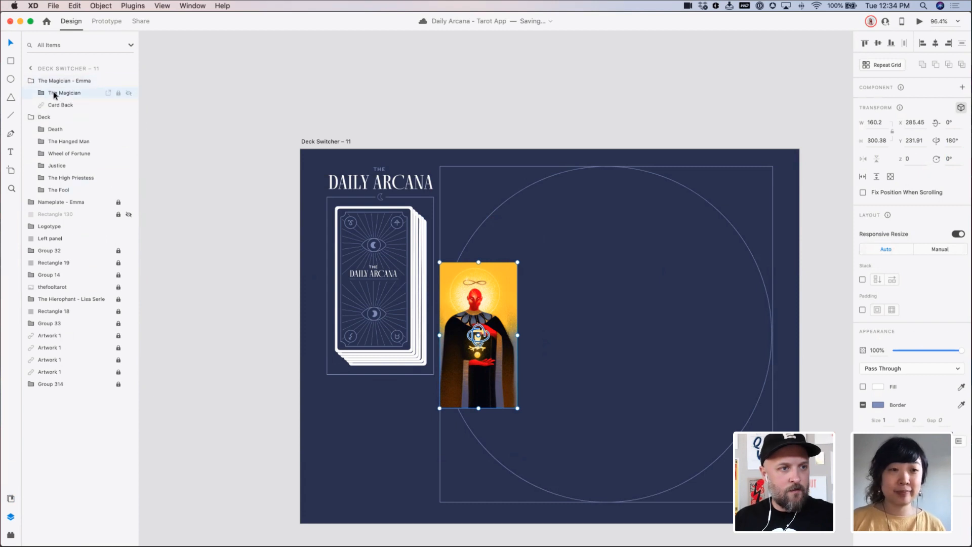
pyautogui.click(51, 93)
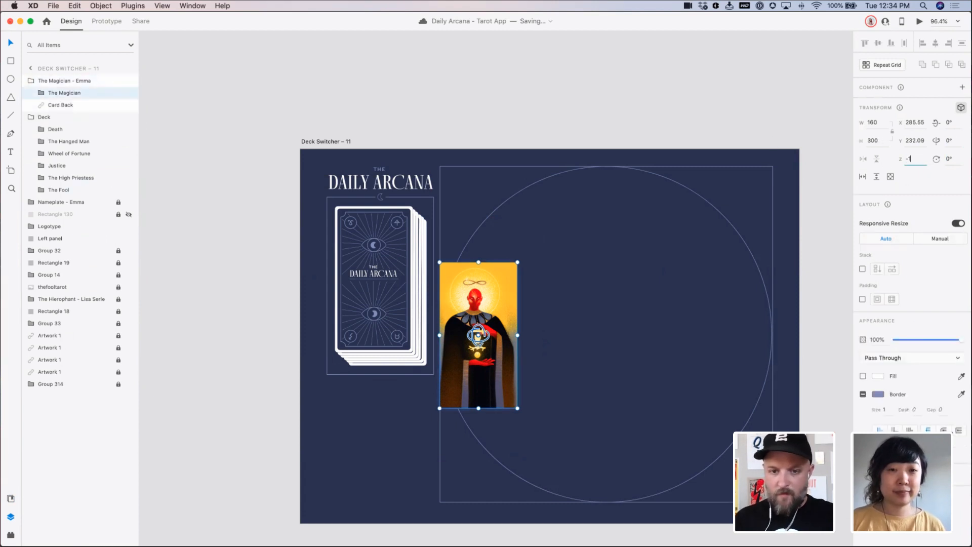
pyautogui.click(80, 104)
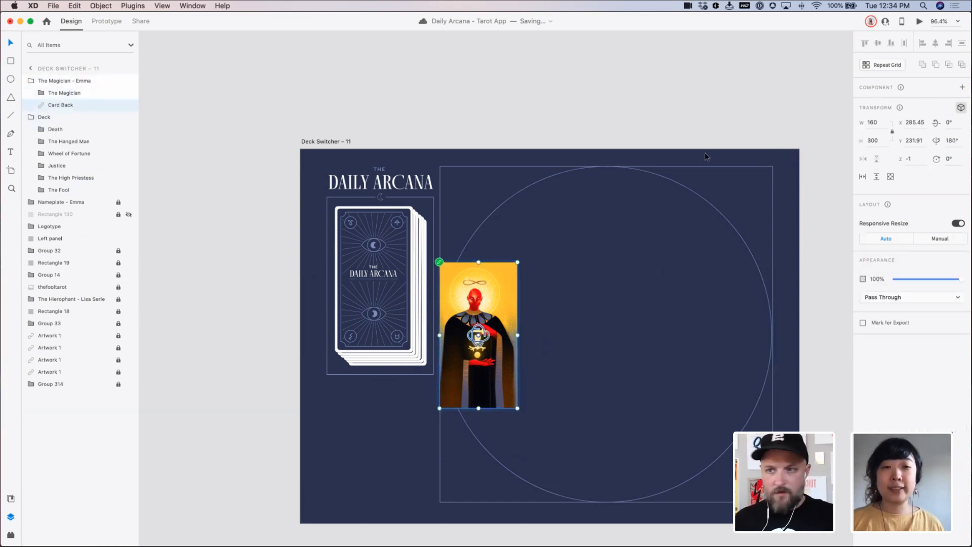
pyautogui.click(899, 159)
pyautogui.write('0')
pyautogui.press('Tab')
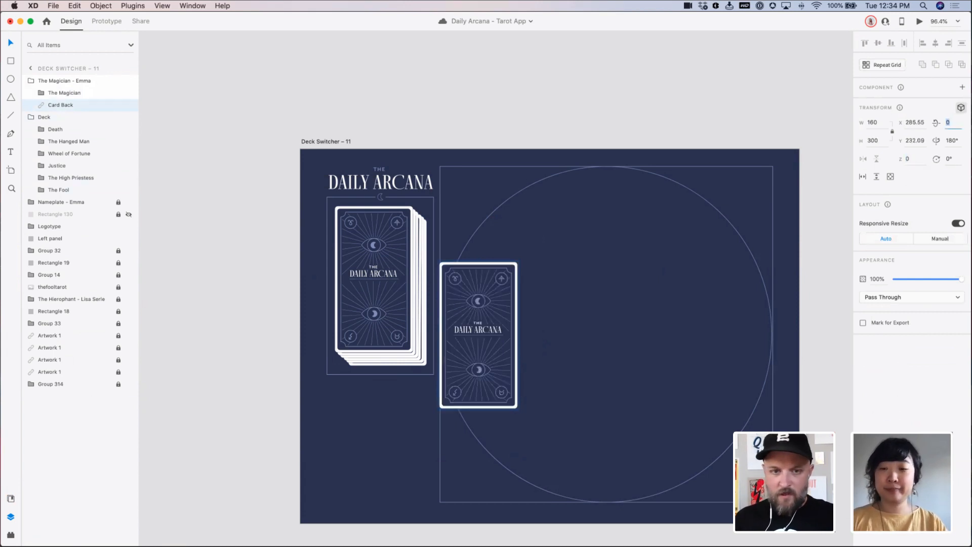
# Move the face-down Magician card group onto the top of the Deck, nudging it to X 64.45, Y 110.91
pyautogui.moveTo(499, 317); pyautogui.dragTo(393, 256)
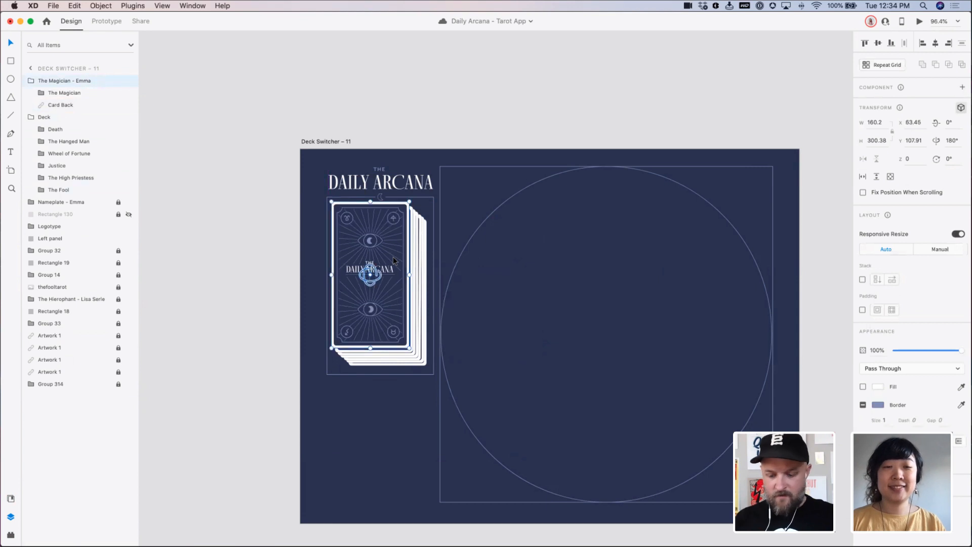
pyautogui.press('Down')
pyautogui.press('Right')
pyautogui.press('Down')
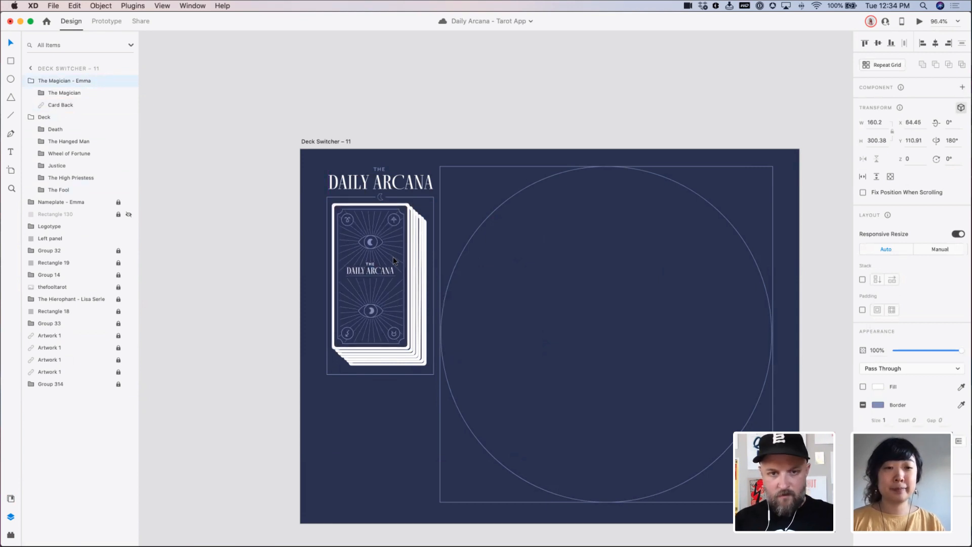
pyautogui.press('Right')
pyautogui.press('Left')
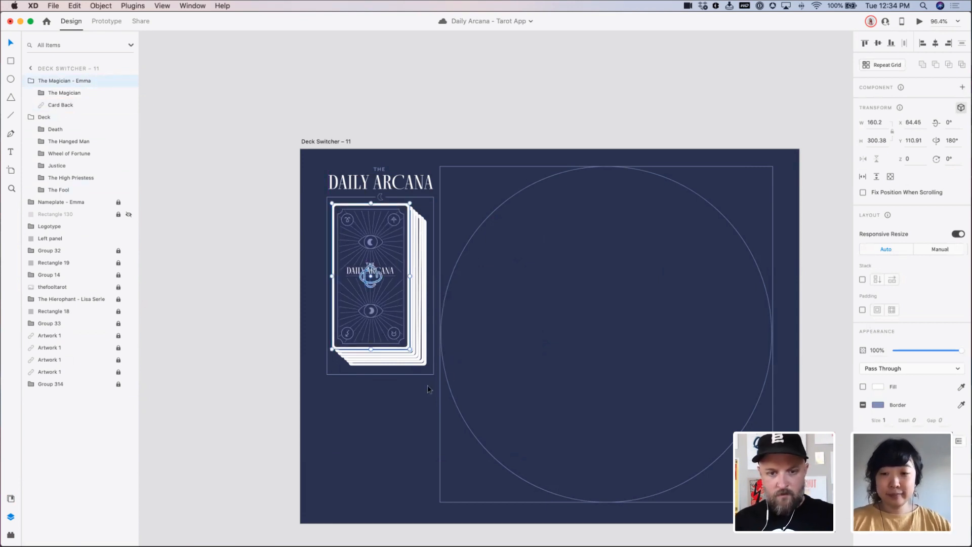
# Nudge the Magician card group together with Deck to centre the stack in the left panel, with the Magician at X 67.45, Y 114.91
pyautogui.keyDown('shift'); pyautogui.click(420, 364); pyautogui.keyUp('shift')
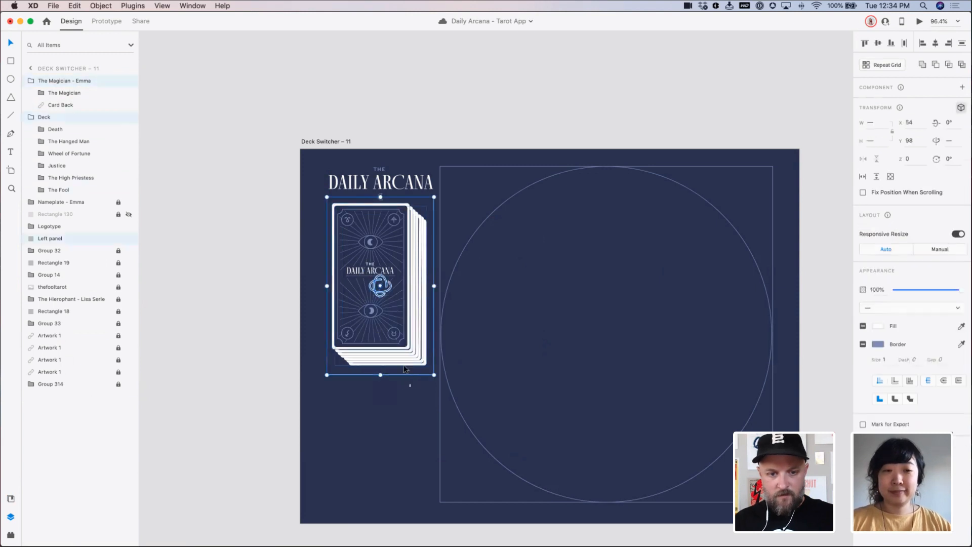
pyautogui.keyDown('shift'); pyautogui.click(404, 370); pyautogui.keyUp('shift')
pyautogui.press('Right')
pyautogui.press('Right')
pyautogui.press('Right')
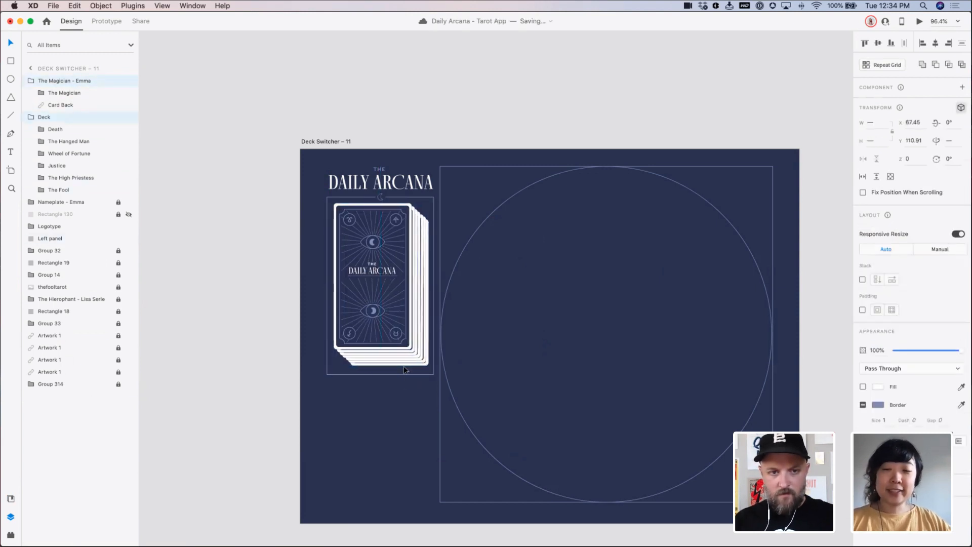
pyautogui.press('Down')
pyautogui.press('Down')
pyautogui.press('Down')
pyautogui.press('Left')
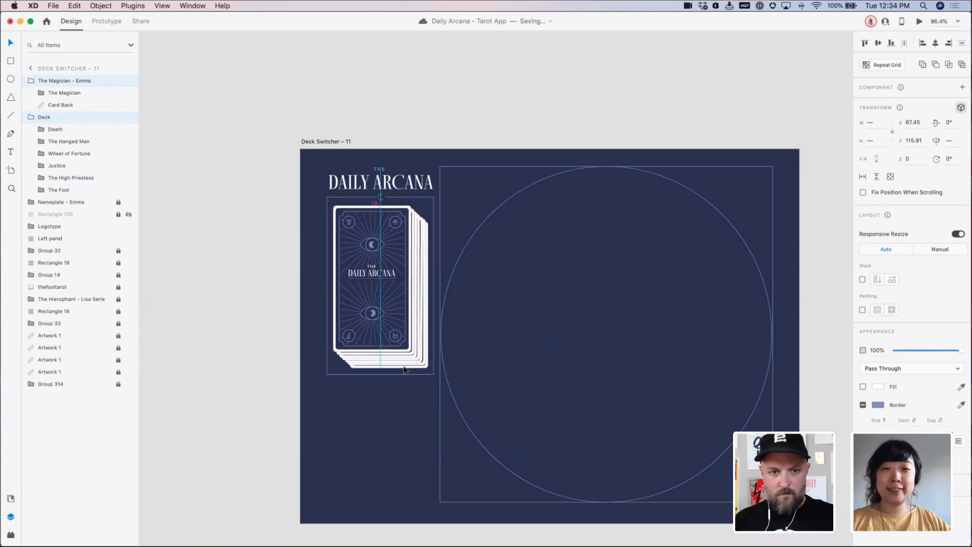
pyautogui.press('Down')
pyautogui.click(406, 448)
pyautogui.click(343, 391)
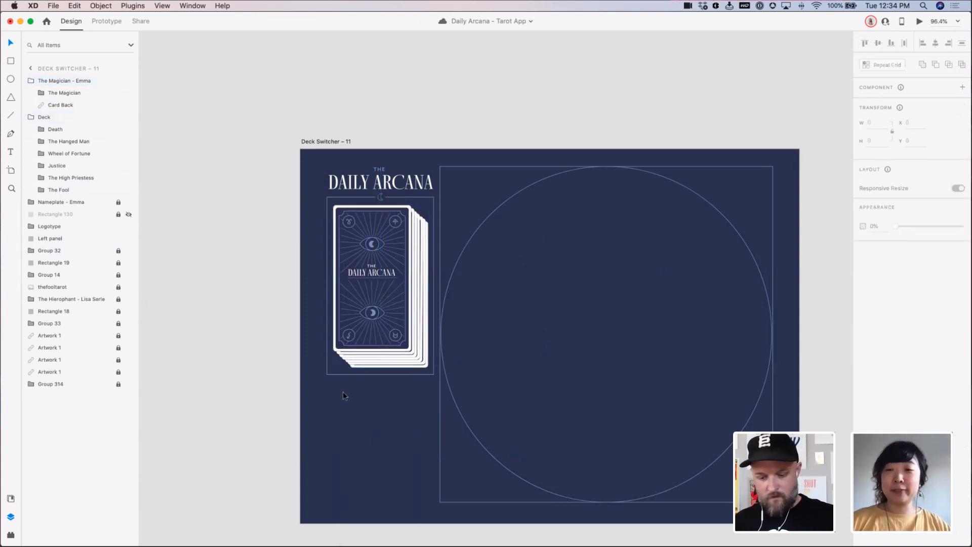
# Preview the prototype from Deck Switcher – 9, play the Select Deck transition, and close the preview
pyautogui.press('super+minus')
pyautogui.press('super+minus')
pyautogui.press('super+minus')
pyautogui.hscroll(-4, 360, 387)
pyautogui.hscroll(2, 551, 406)
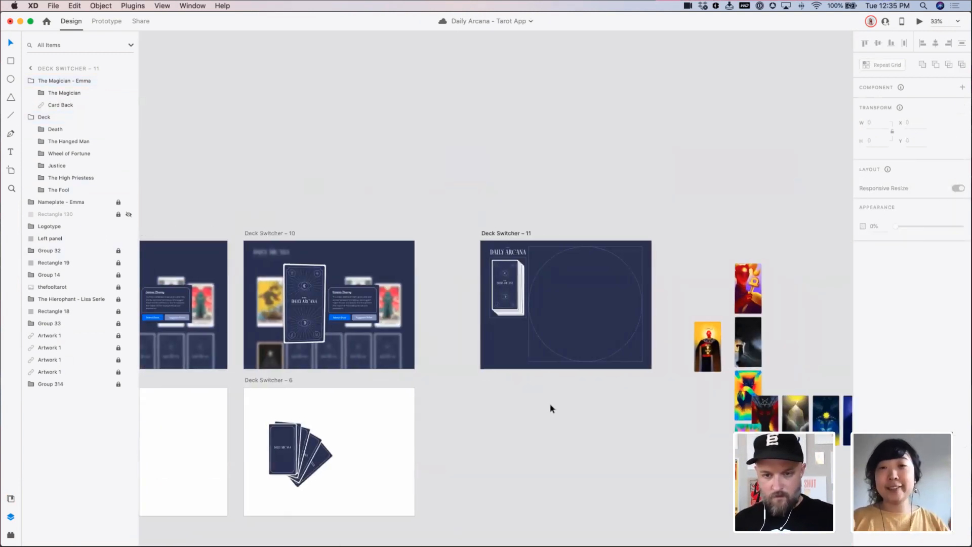
pyautogui.hscroll(-6, 434, 372)
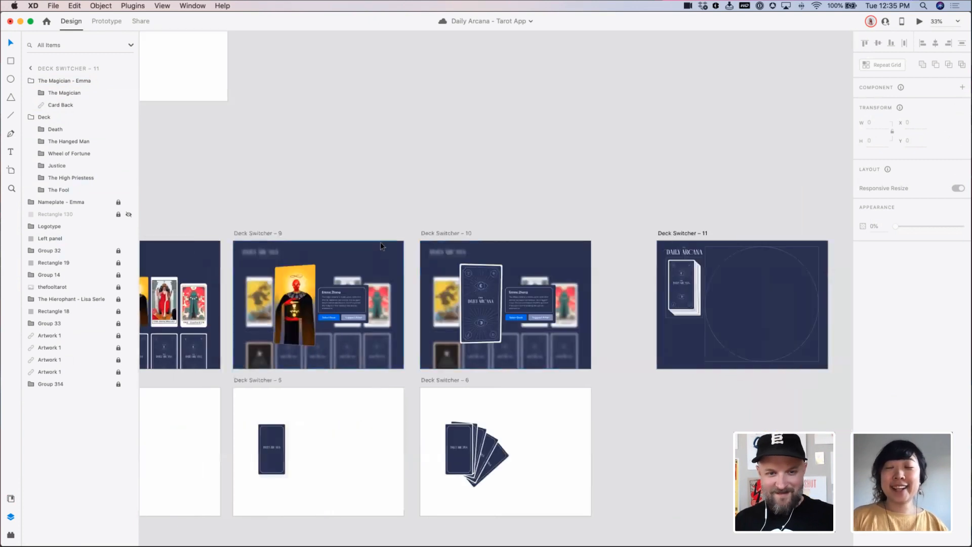
pyautogui.click(381, 242)
pyautogui.click(919, 22)
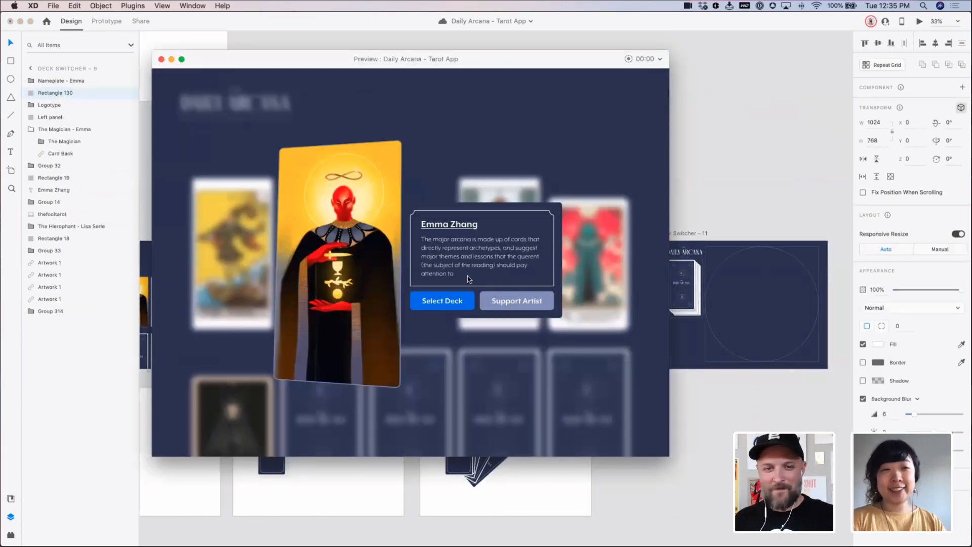
pyautogui.click(443, 299)
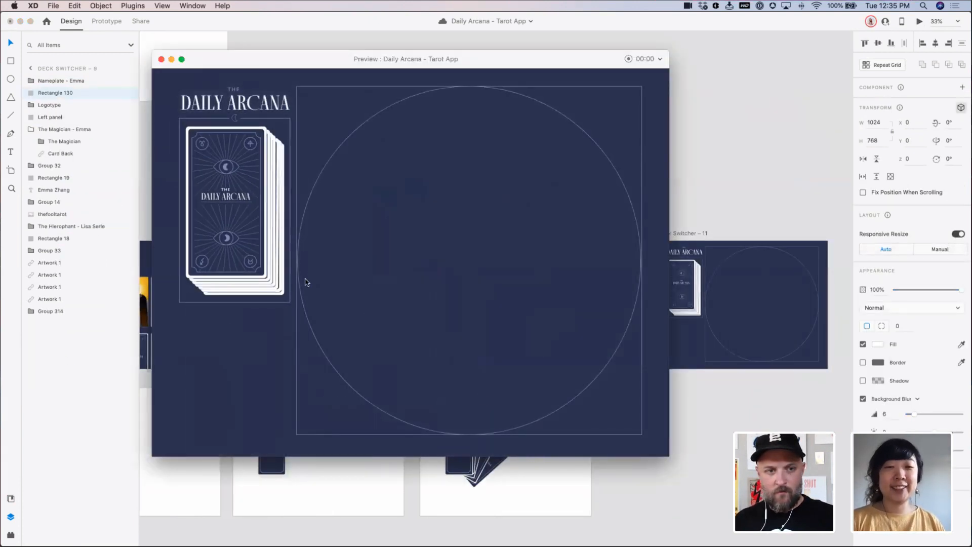
pyautogui.click(161, 60)
# Inspect the card stack on Deck Switcher – 11, collapsing the Magician card group and listing the cards inside Deck
pyautogui.click(673, 290)
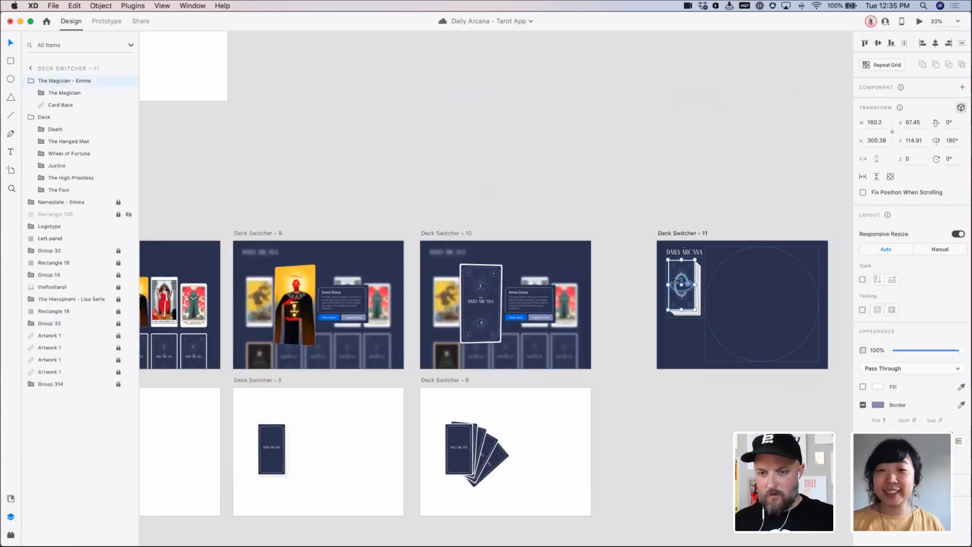
pyautogui.click(621, 195)
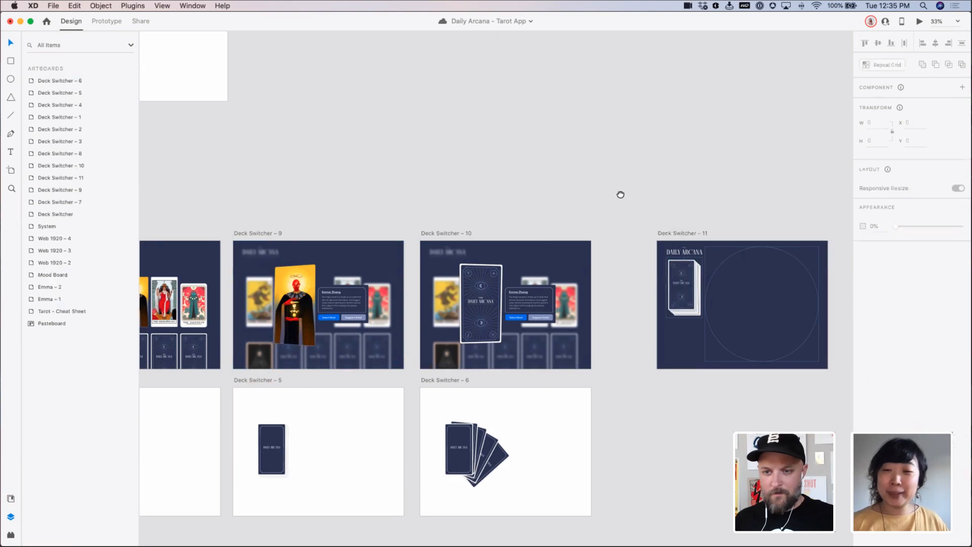
pyautogui.moveTo(621, 194); pyautogui.dragTo(494, 186)
pyautogui.click(566, 275)
pyautogui.moveTo(619, 333); pyautogui.dragTo(537, 235)
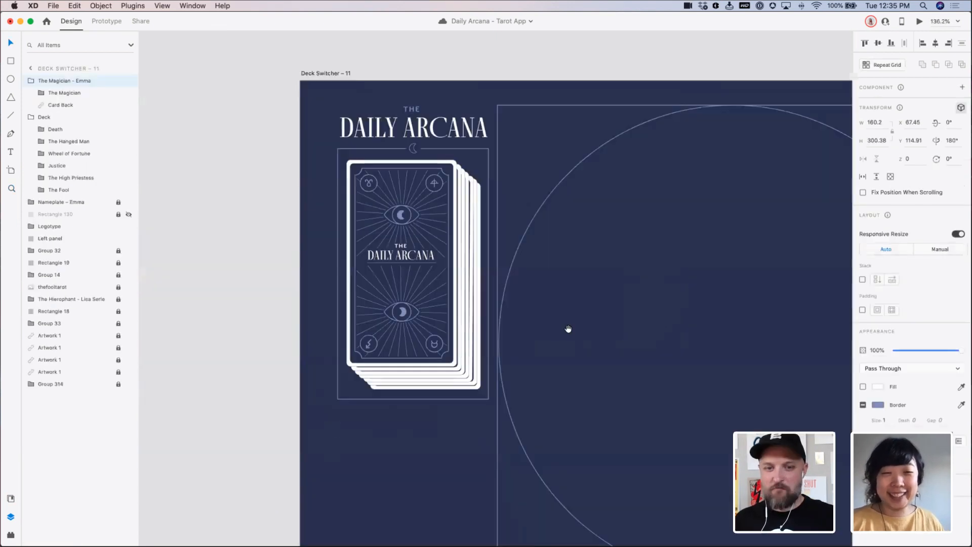
pyautogui.moveTo(568, 329); pyautogui.dragTo(622, 348)
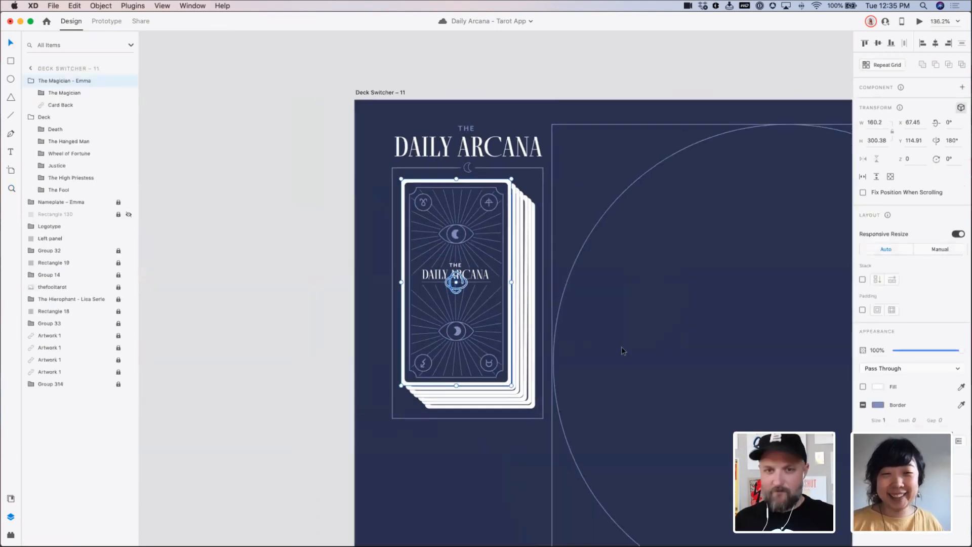
pyautogui.click(32, 81)
pyautogui.click(32, 94)
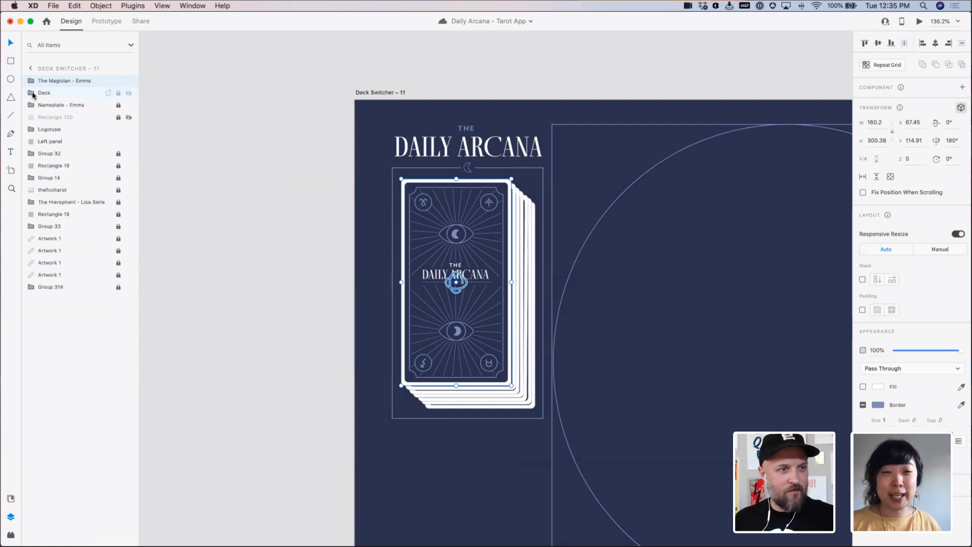
pyautogui.click(32, 93)
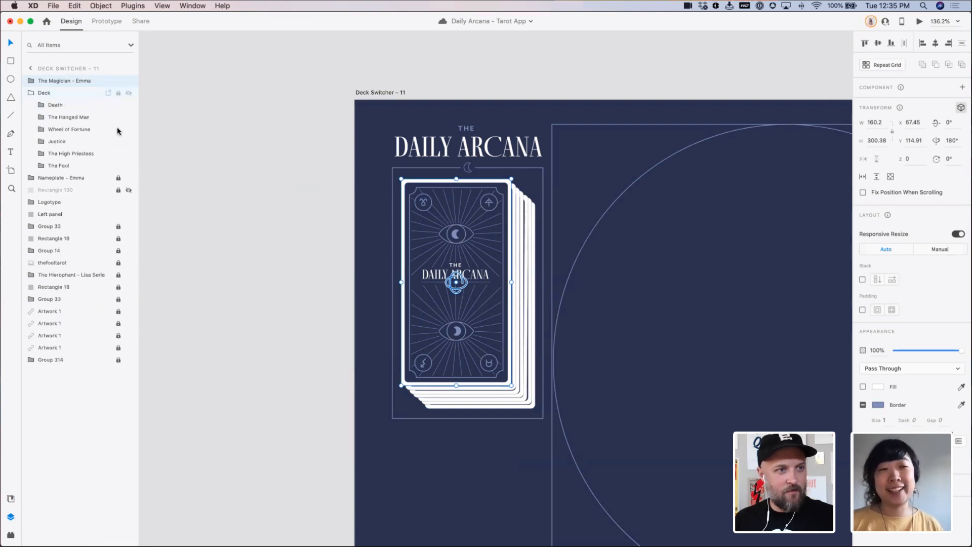
# Copy Deck from Deck Switcher – 11 into Deck Switcher – 9 and place it behind the other layers, directly above Group 314
pyautogui.click(533, 246)
pyautogui.press('super+c')
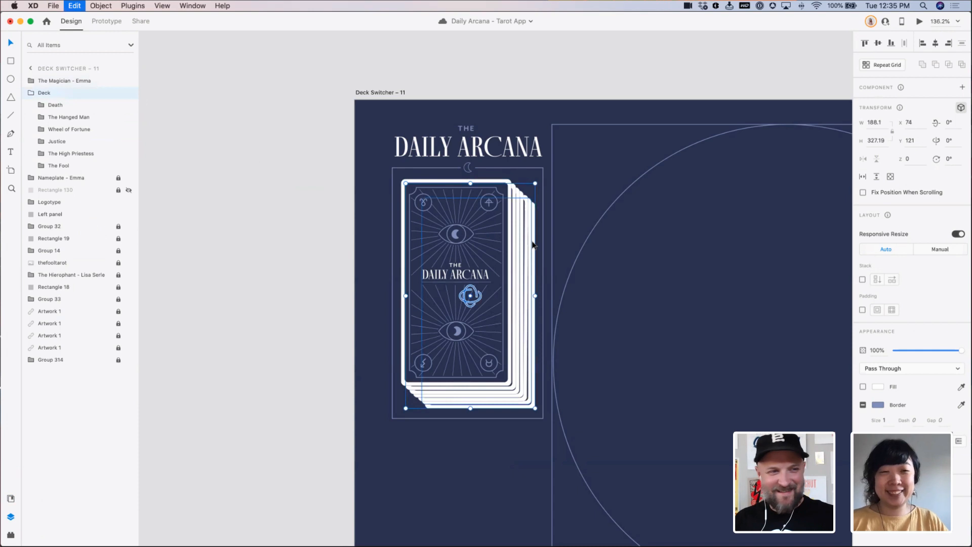
pyautogui.press('super+minus')
pyautogui.press('super+minus')
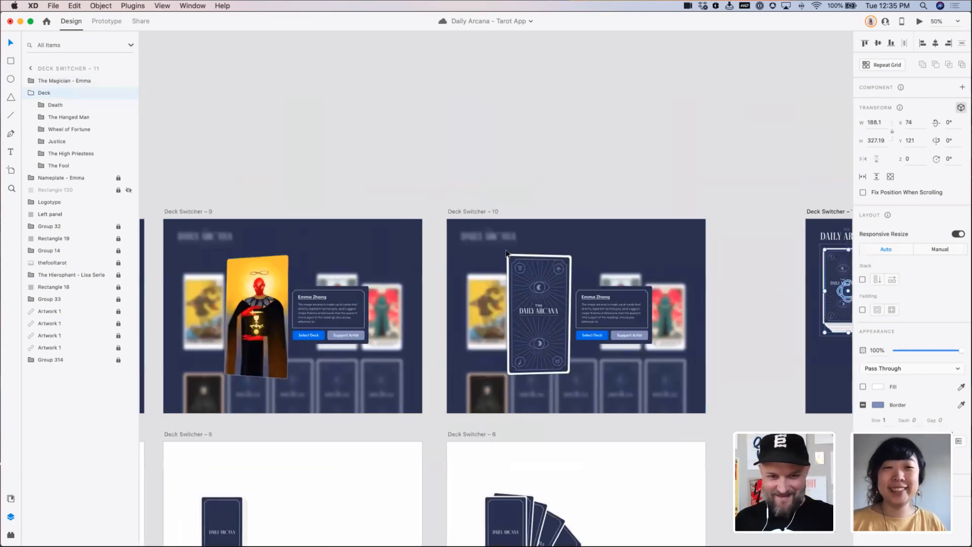
pyautogui.click(315, 253)
pyautogui.press('super+v')
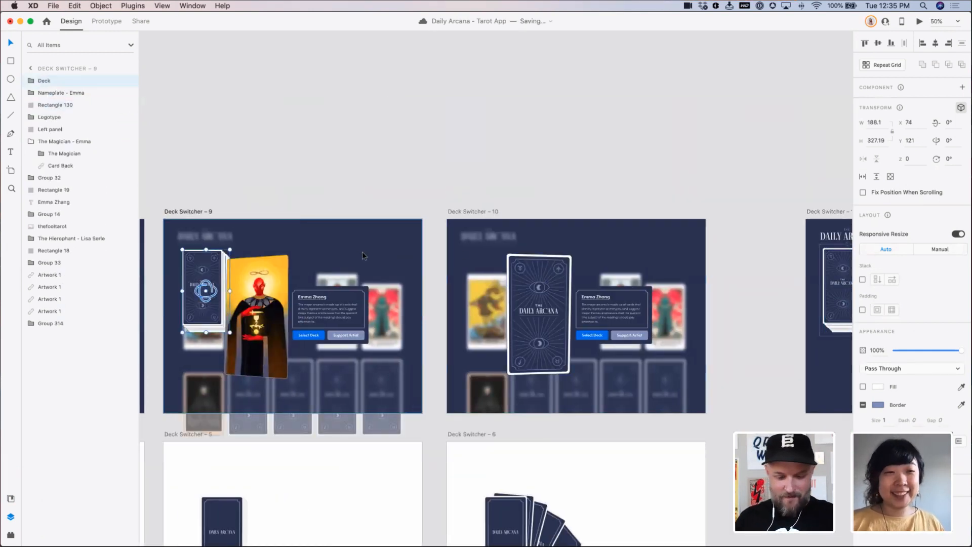
pyautogui.press('super+shift+[')
pyautogui.press('super+]')
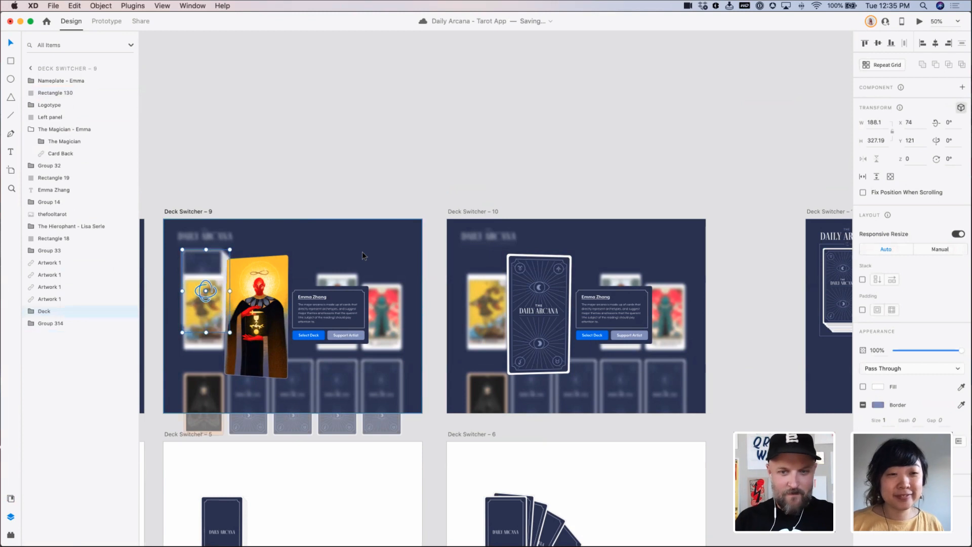
# Set the opacity of the Deck copy on Deck Switcher – 9 to 0%, and restore it to 100%
pyautogui.moveTo(930, 350); pyautogui.dragTo(893, 351)
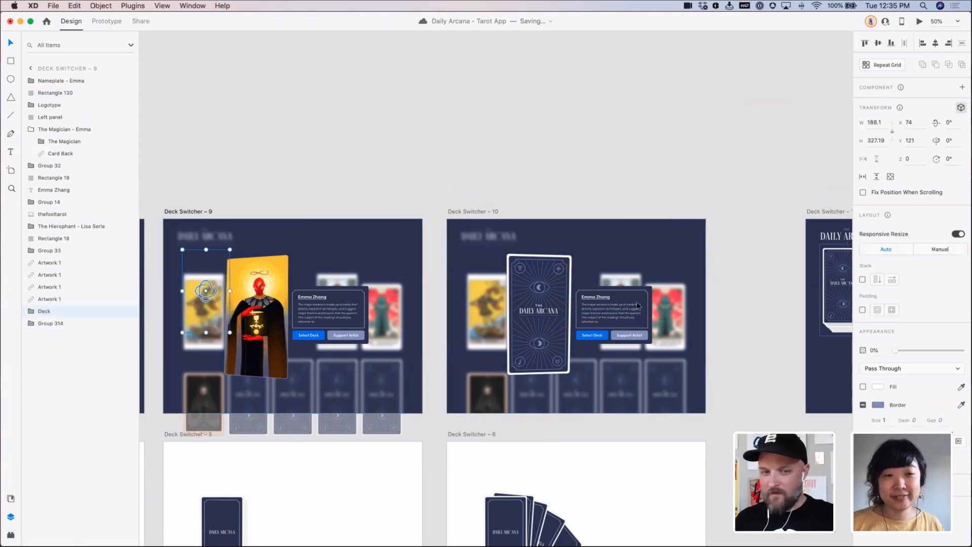
pyautogui.moveTo(662, 306); pyautogui.dragTo(68, 282)
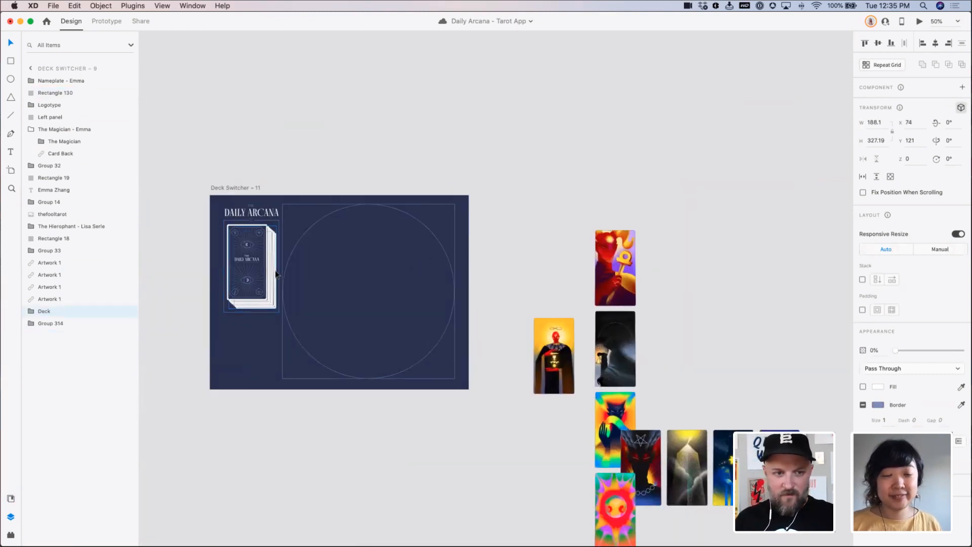
pyautogui.press('super+v')
pyautogui.press('super+shift+[')
pyautogui.click(281, 152)
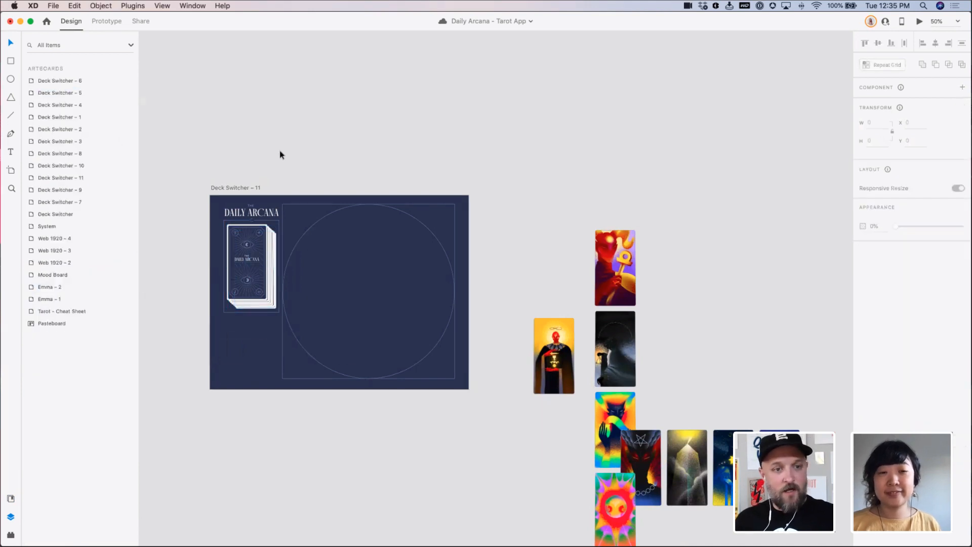
pyautogui.hscroll(-15, 280, 152)
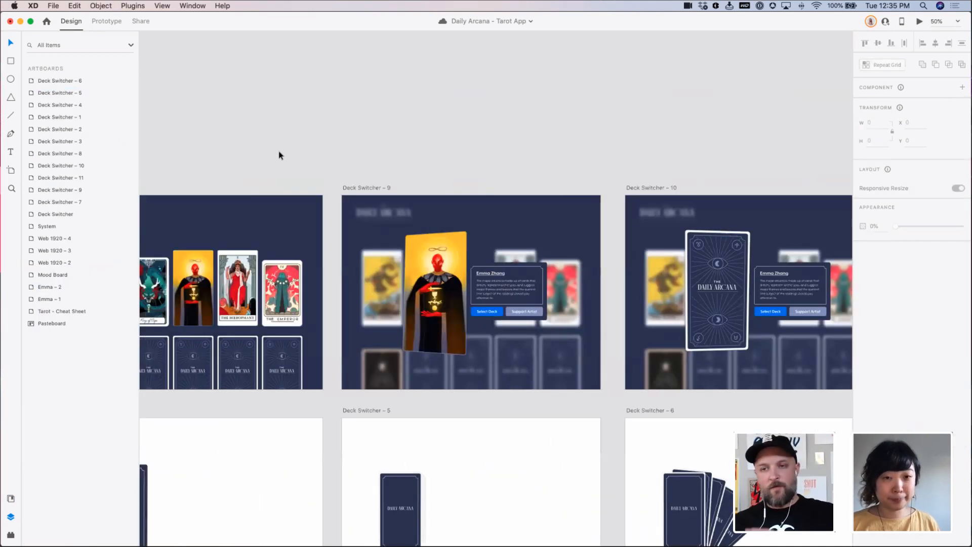
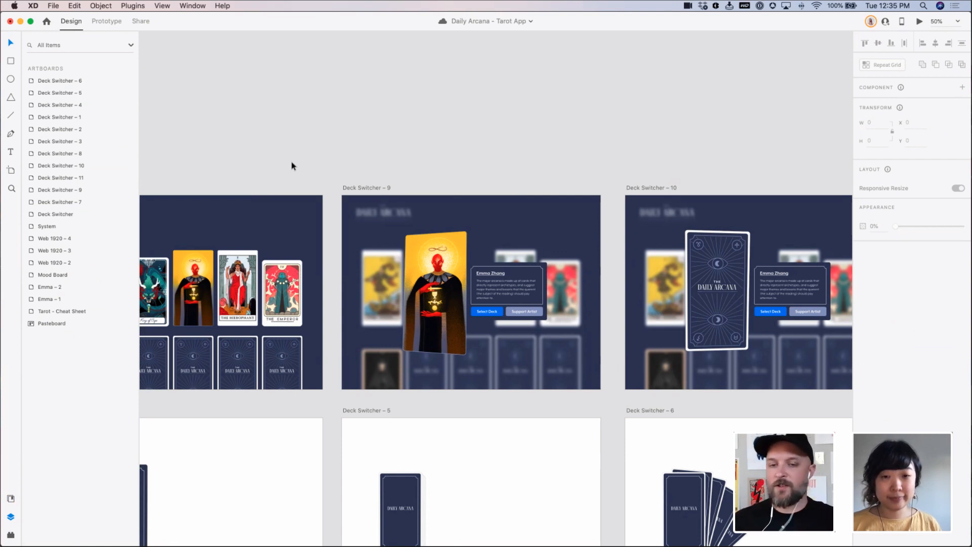
pyautogui.hscroll(10, 489, 222)
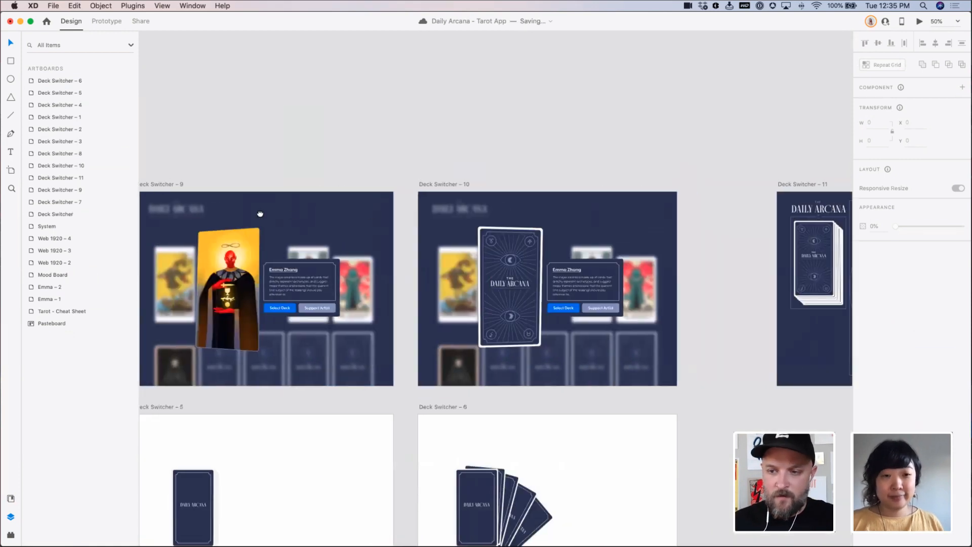
pyautogui.moveTo(456, 226); pyautogui.dragTo(602, 215)
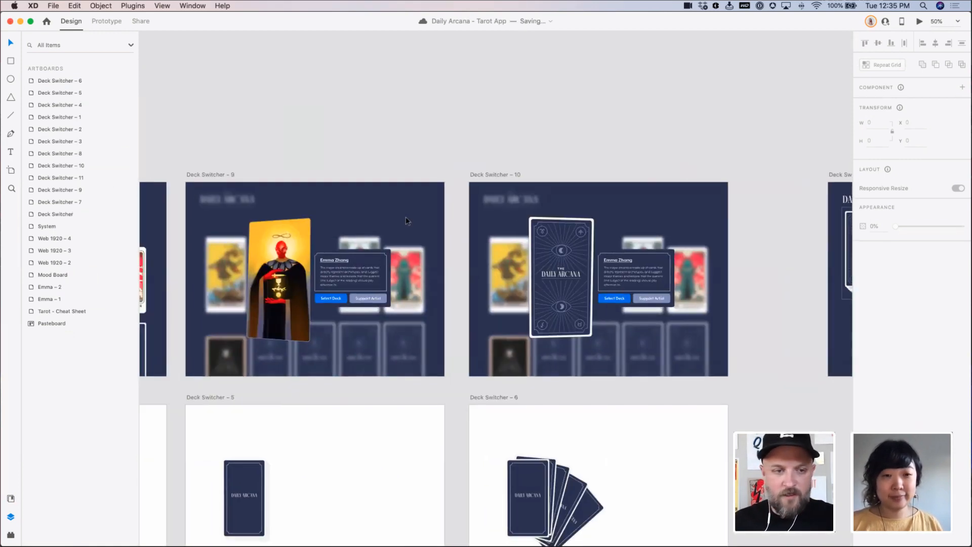
pyautogui.click(363, 216)
pyautogui.press('super+v')
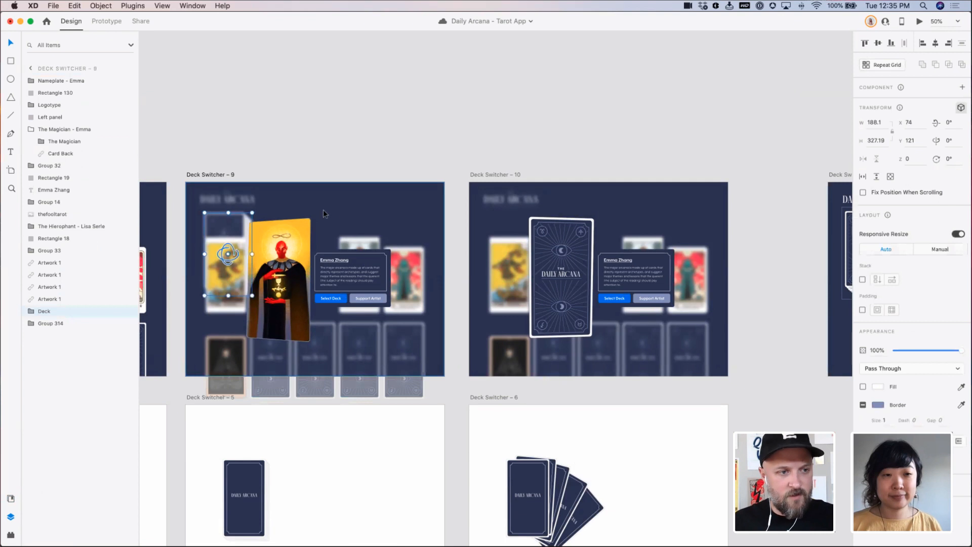
pyautogui.moveTo(327, 210); pyautogui.dragTo(444, 211)
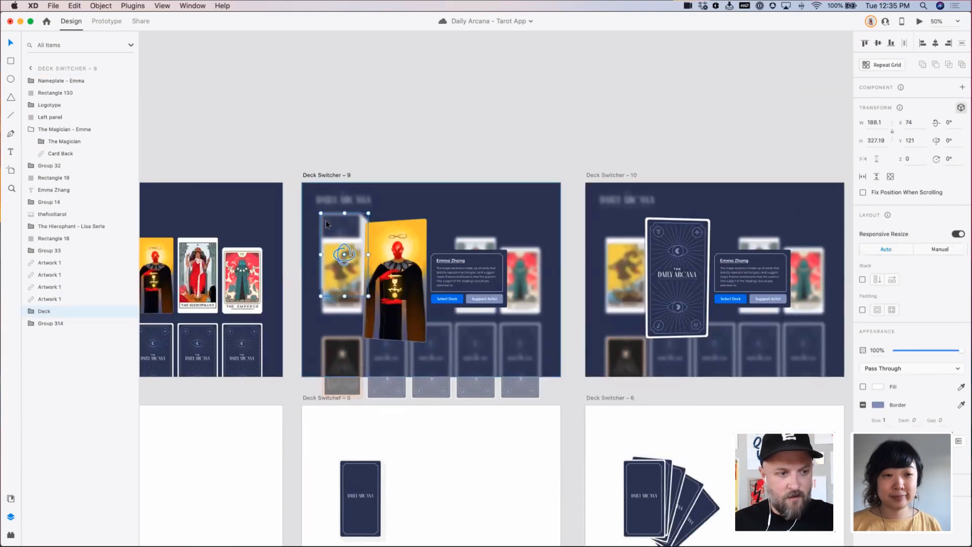
# Align Deck's cards from Death to The Fool to their right and bottom edges, and set the Deck group's opacity to 0%
pyautogui.click(28, 312)
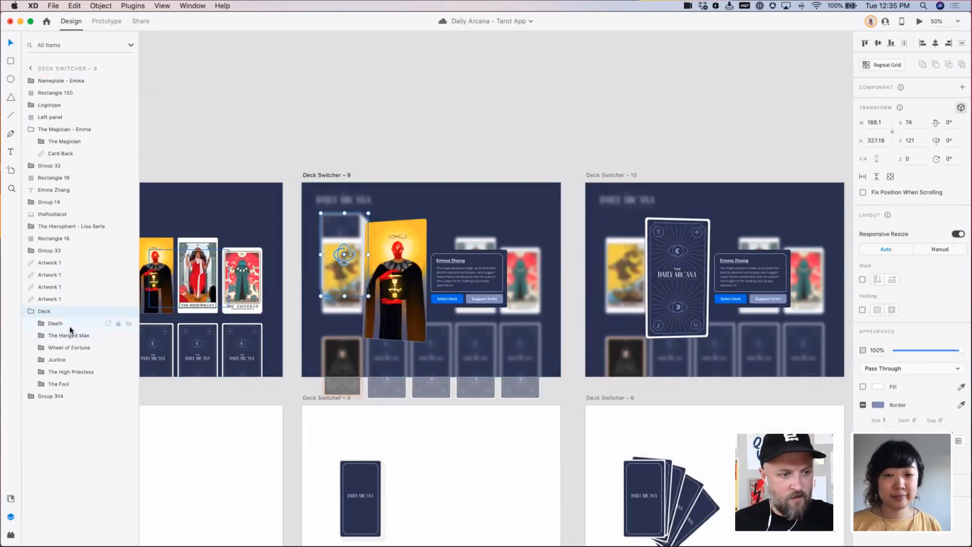
pyautogui.click(69, 324)
pyautogui.keyDown('shift'); pyautogui.click(76, 383); pyautogui.keyUp('shift')
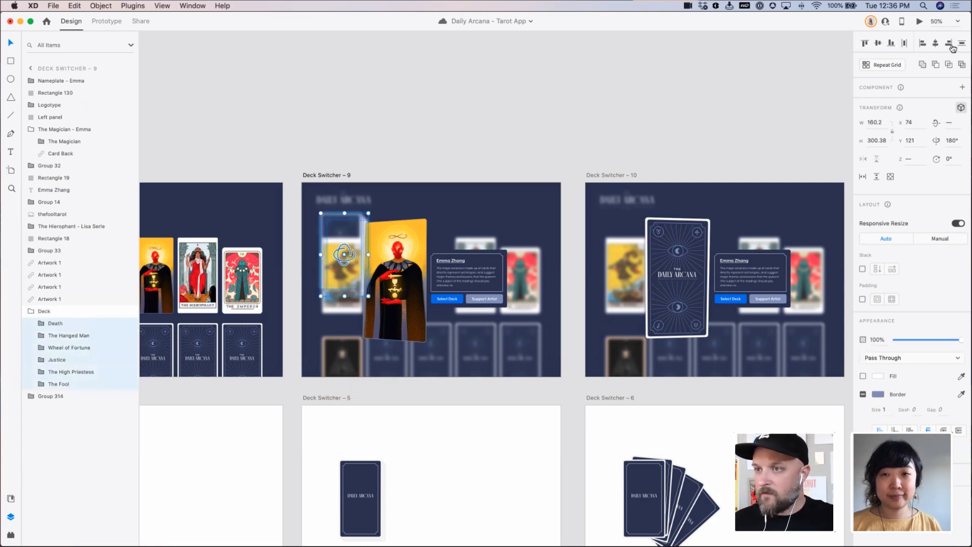
pyautogui.click(950, 44)
pyautogui.click(891, 44)
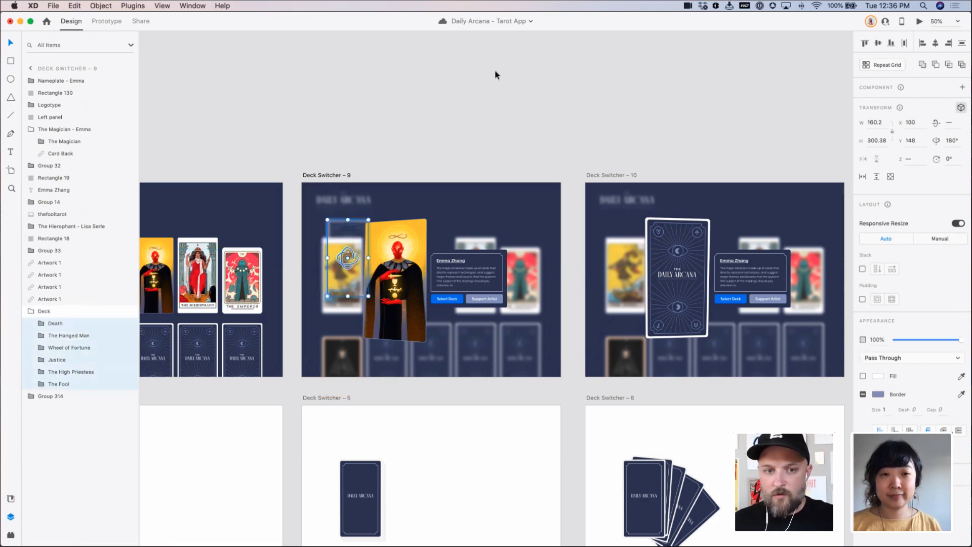
pyautogui.click(44, 311)
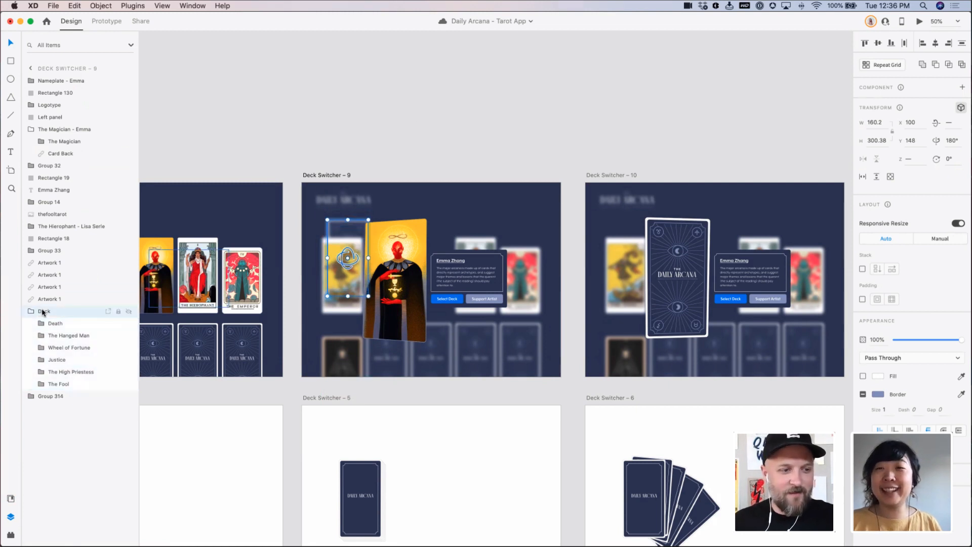
pyautogui.moveTo(936, 350); pyautogui.dragTo(881, 350)
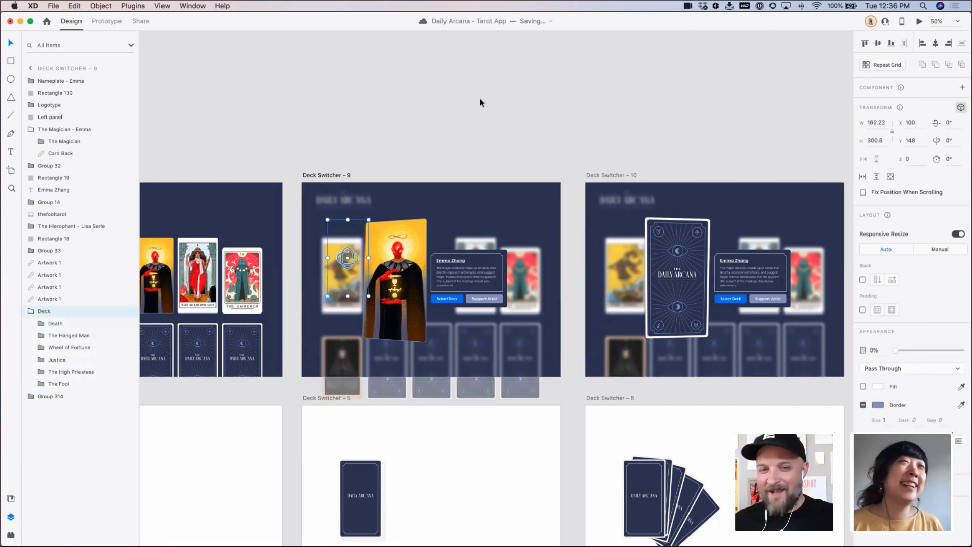
# Preview the prototype from Deck Switcher – 9, testing the Magician card flip and the Select Deck transition, and close the preview
pyautogui.click(479, 98)
pyautogui.hscroll(3, 478, 154)
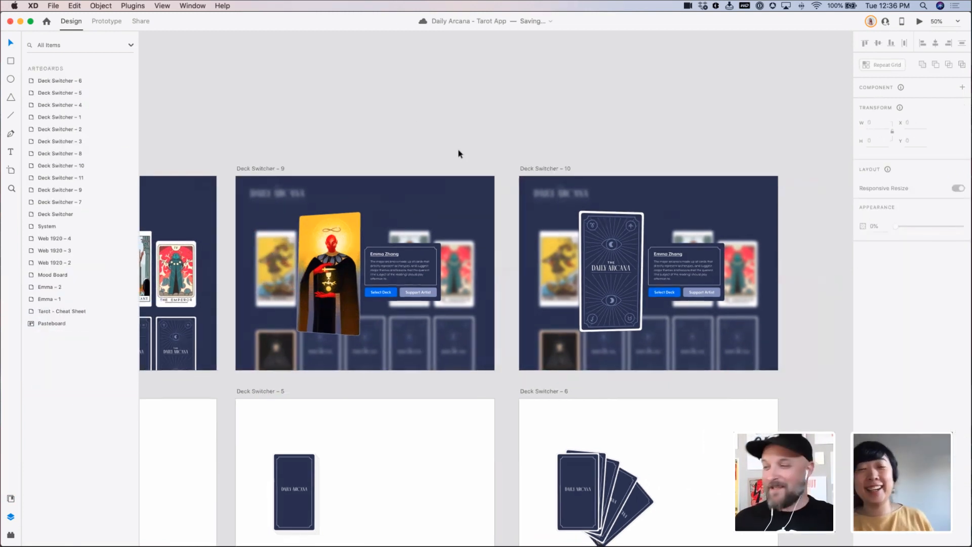
pyautogui.click(415, 192)
pyautogui.click(920, 22)
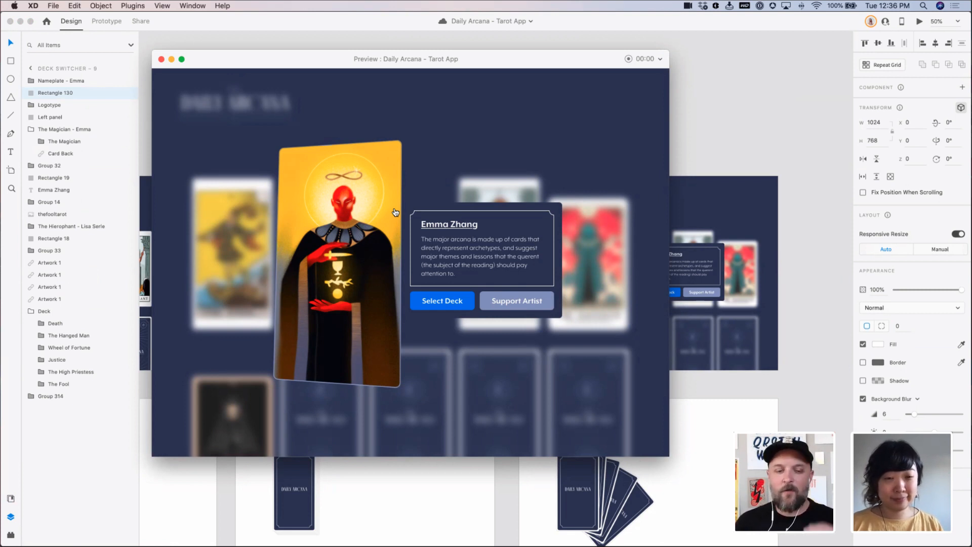
pyautogui.click(365, 282)
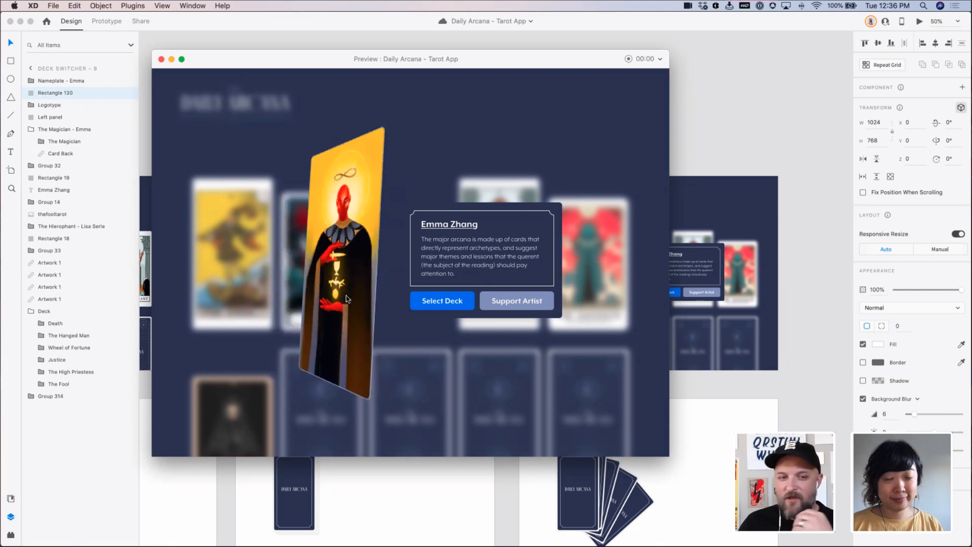
pyautogui.click(349, 294)
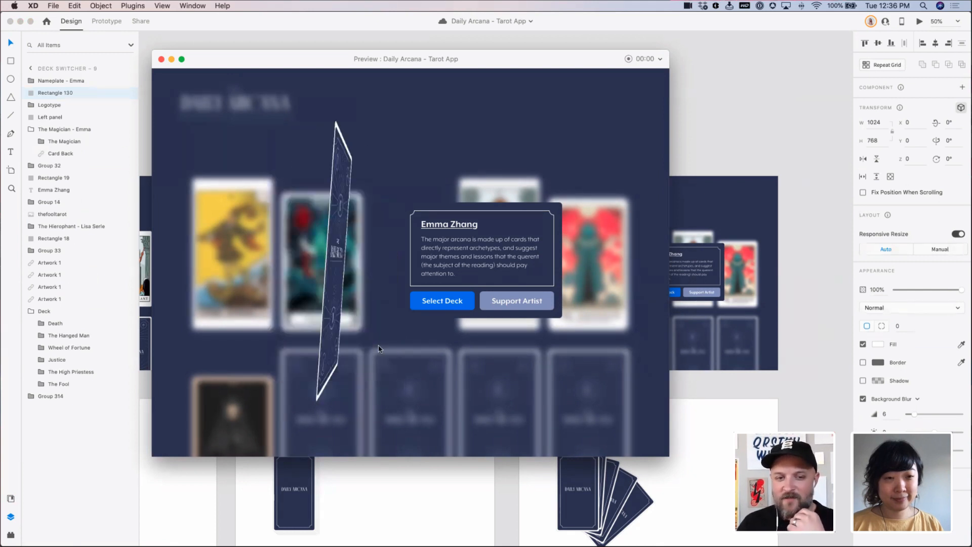
pyautogui.click(436, 302)
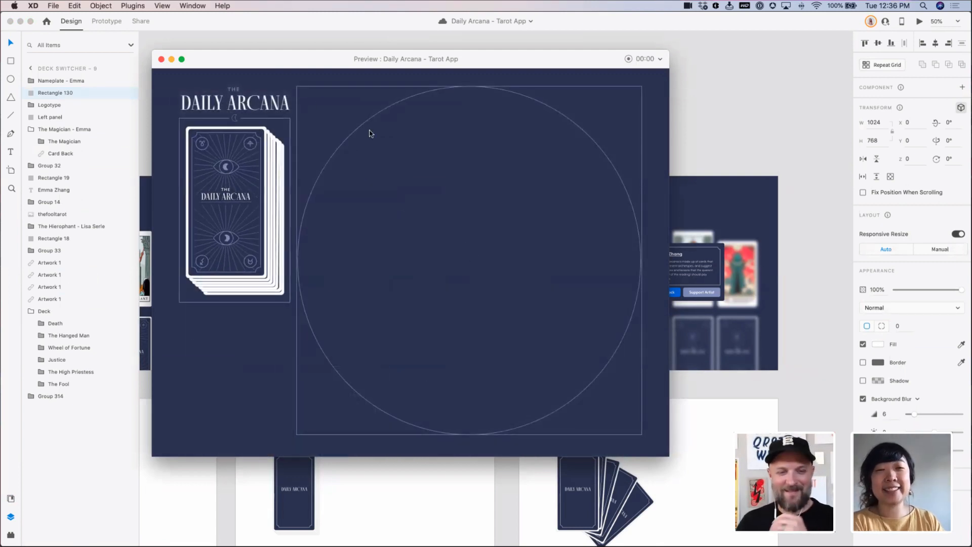
pyautogui.click(162, 60)
# Send the Deck group on Deck Switcher – 11 to the back of the layer order
pyautogui.click(231, 131)
pyautogui.hscroll(6, 364, 136)
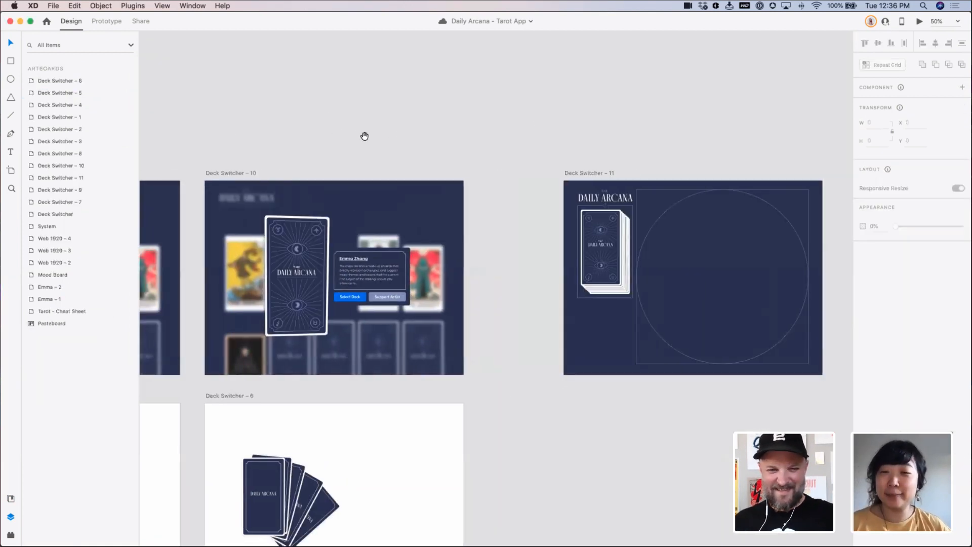
pyautogui.hscroll(-2, 660, 280)
pyautogui.click(649, 251)
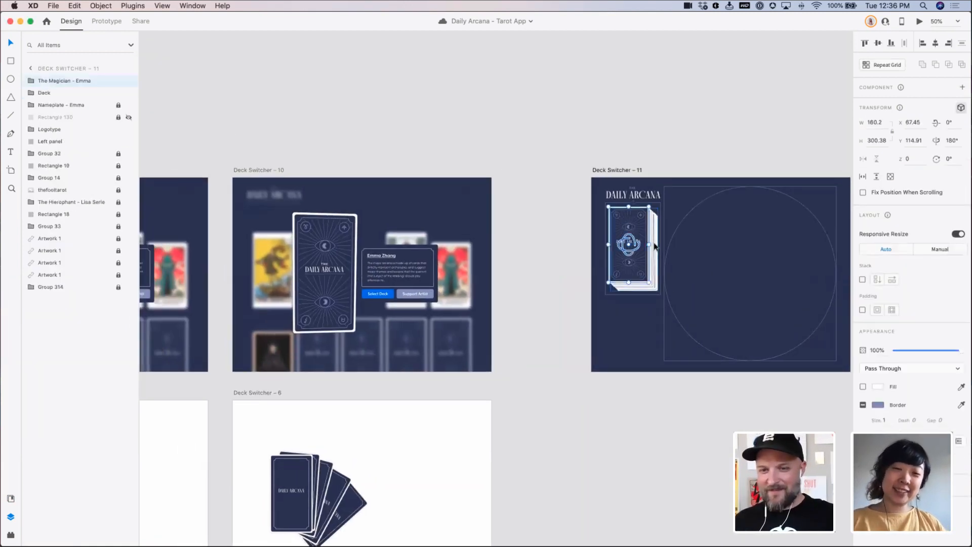
pyautogui.press('super+shift+bracketleft')
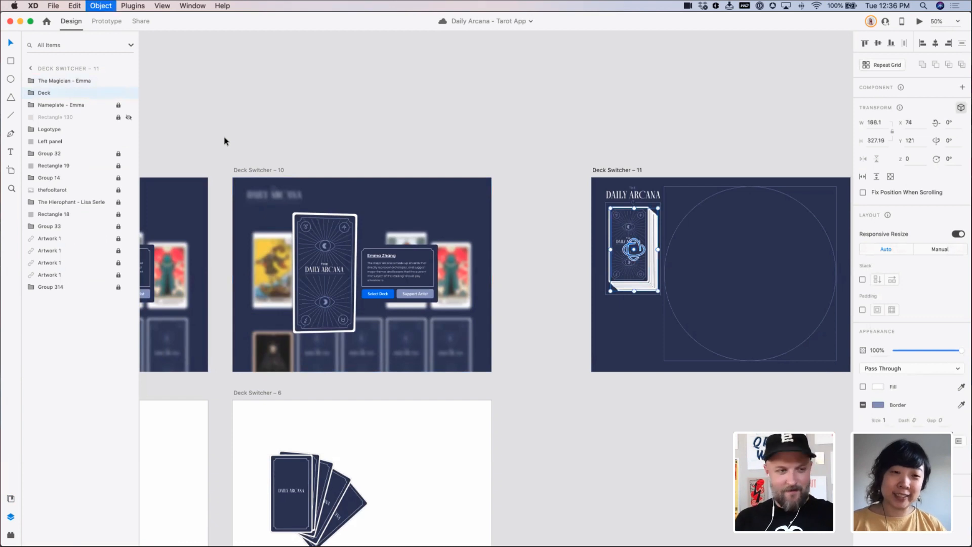
pyautogui.click(247, 123)
pyautogui.hscroll(-8, 247, 122)
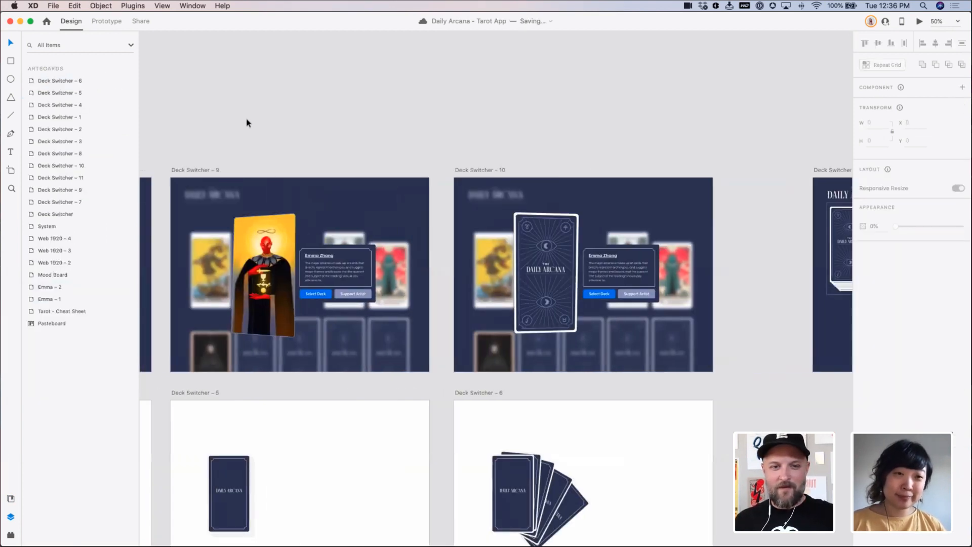
# Send the Left panel frame on Deck Switcher – 11 to the back, behind the Deck group
pyautogui.hscroll(6, 236, 126)
pyautogui.moveTo(673, 324); pyautogui.dragTo(718, 305)
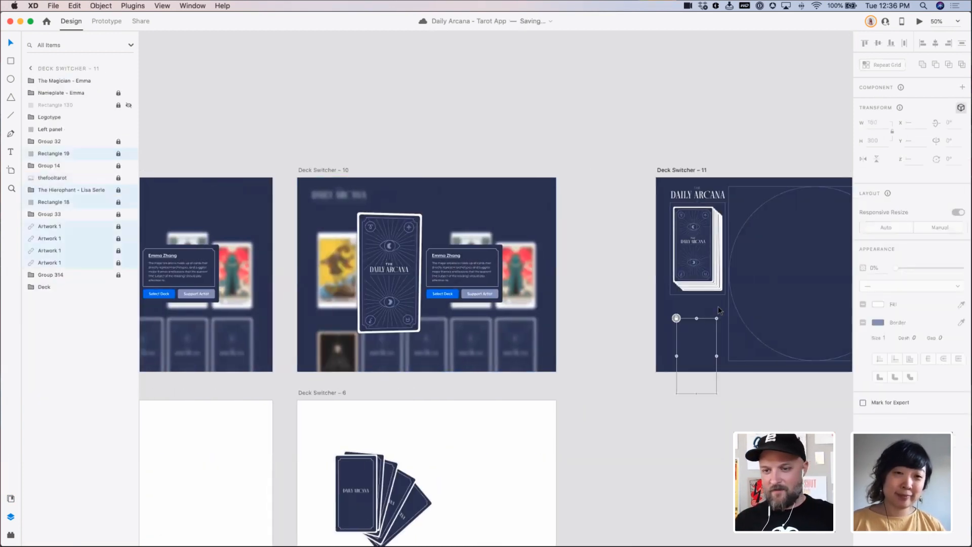
pyautogui.click(719, 306)
pyautogui.click(731, 292)
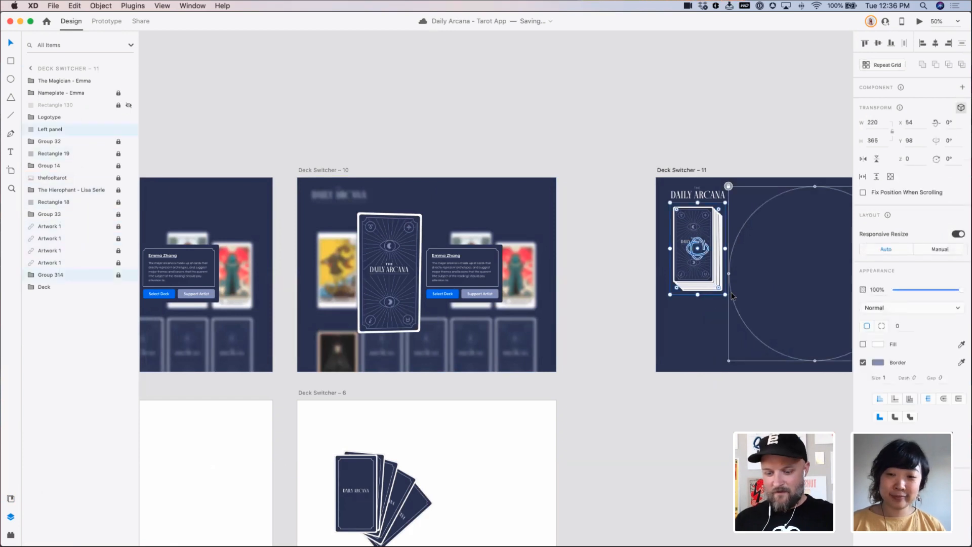
pyautogui.click(422, 164)
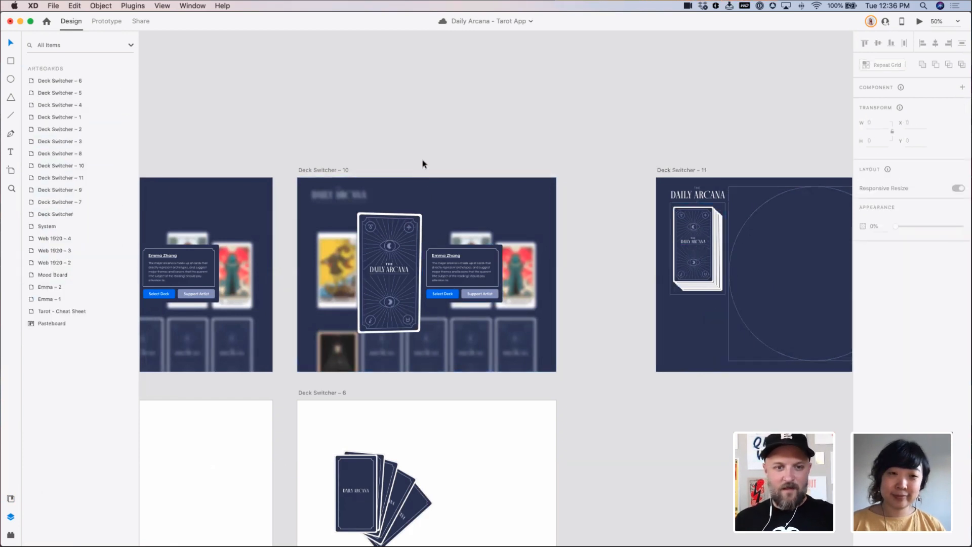
# Preview Deck Switcher – 9 again, play the Select Deck transition with the reordered layers, and close the preview
pyautogui.hscroll(-15, 424, 167)
pyautogui.click(565, 193)
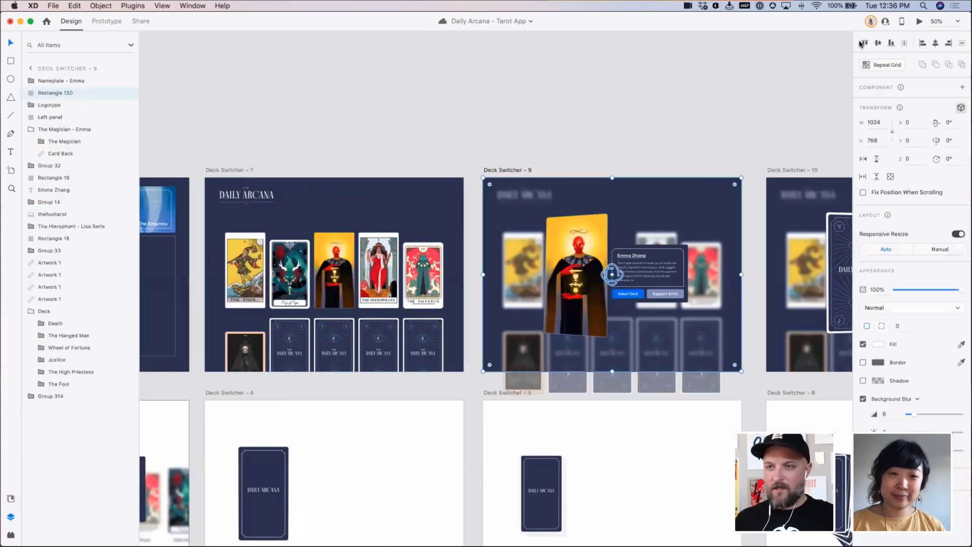
pyautogui.click(919, 21)
pyautogui.click(438, 302)
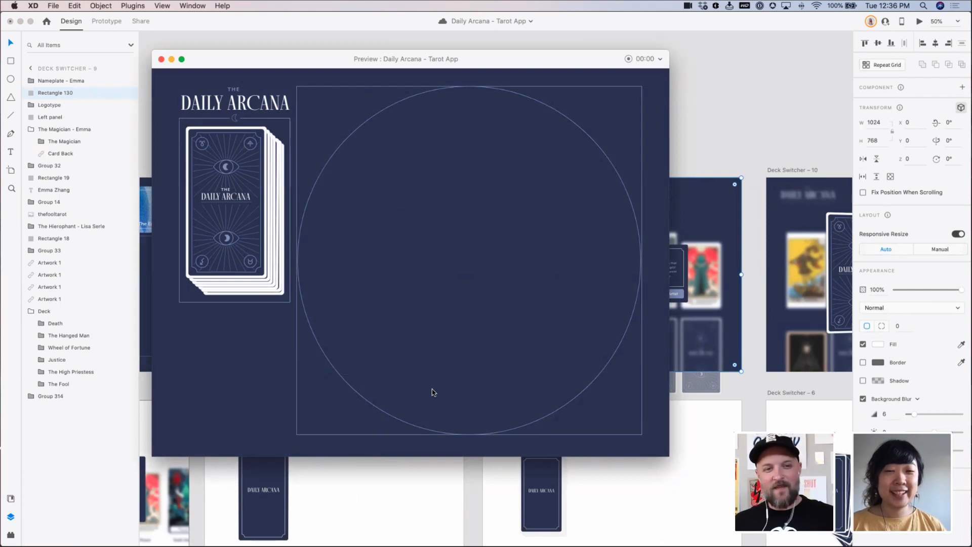
pyautogui.click(161, 59)
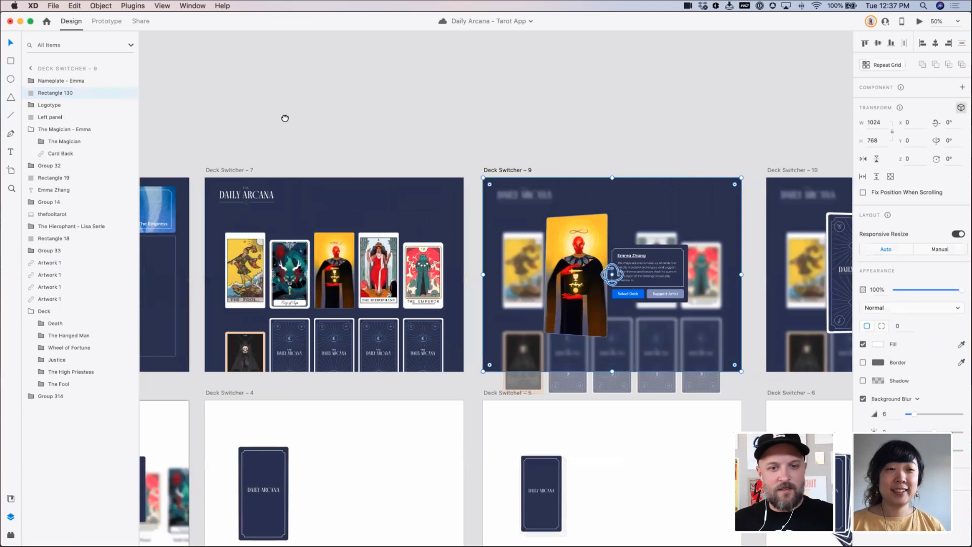
# Link the Logotype on Deck Switcher – 11 to Deck Switcher – 9 with a Tap-triggered Auto-Animate, Snap easing and 1 s duration
pyautogui.hscroll(5, 284, 119)
pyautogui.scroll(-3, 547, 214)
pyautogui.hscroll(5, 392, 199)
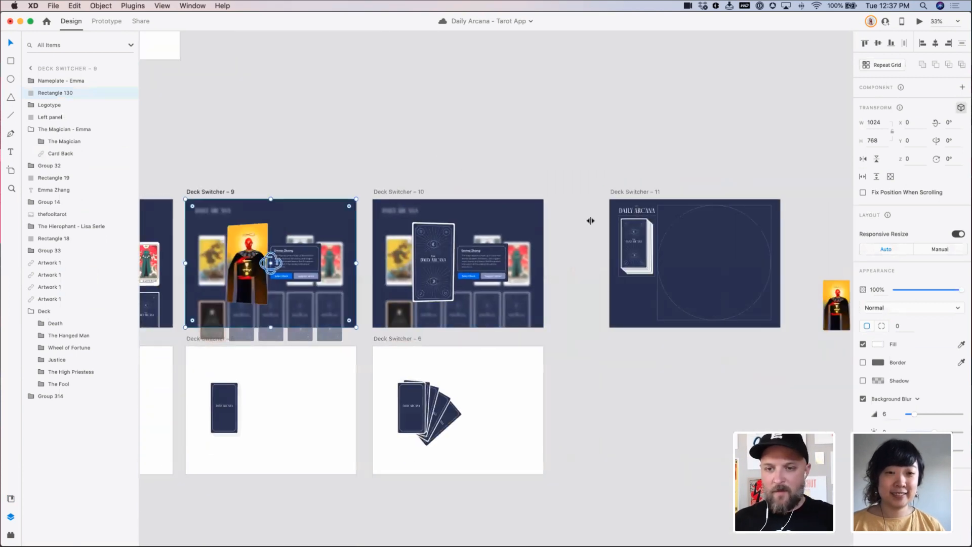
pyautogui.click(638, 211)
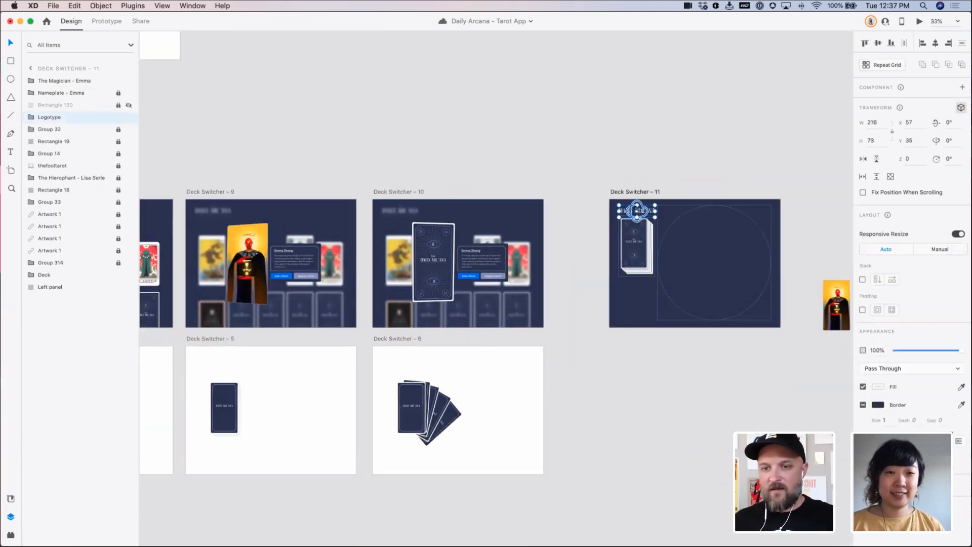
pyautogui.hotkey('ctrl', 'Tab')
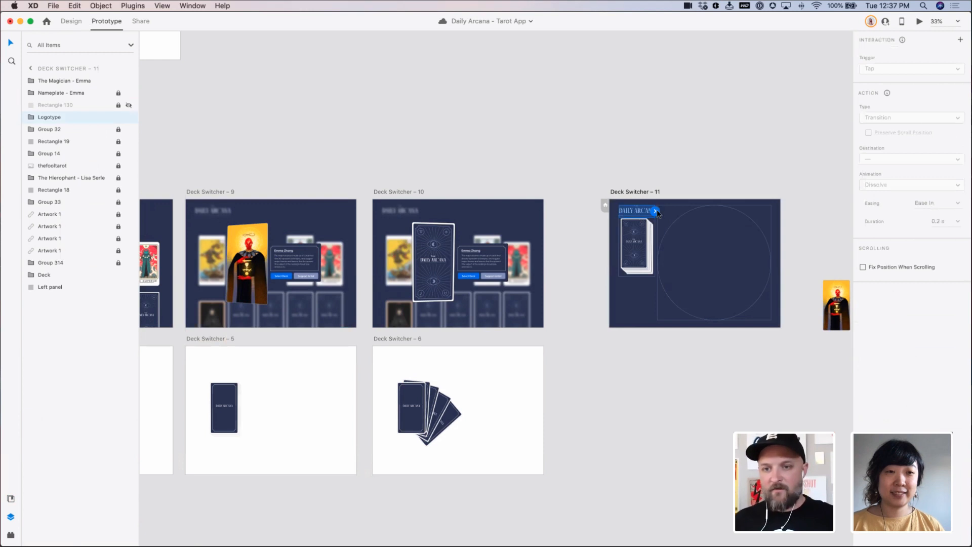
pyautogui.moveTo(658, 214); pyautogui.dragTo(314, 253)
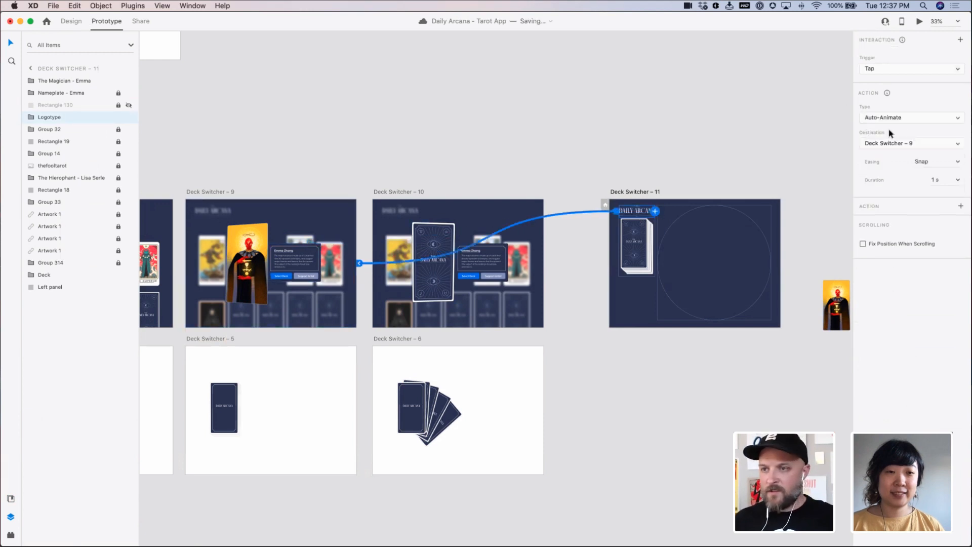
# Preview from Deck Switcher – 9, going back and forth between Select Deck and the logotype link, and close the preview
pyautogui.click(336, 215)
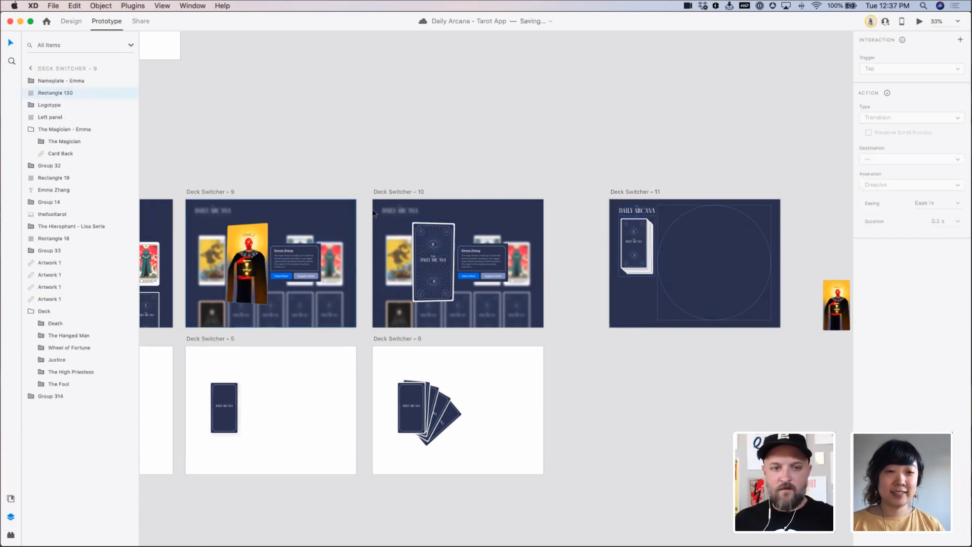
pyautogui.click(919, 21)
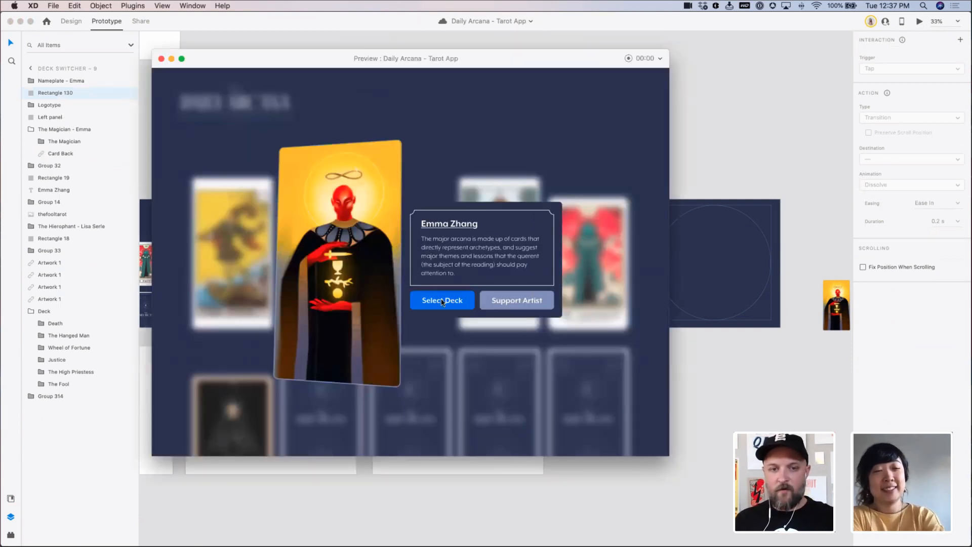
pyautogui.click(440, 303)
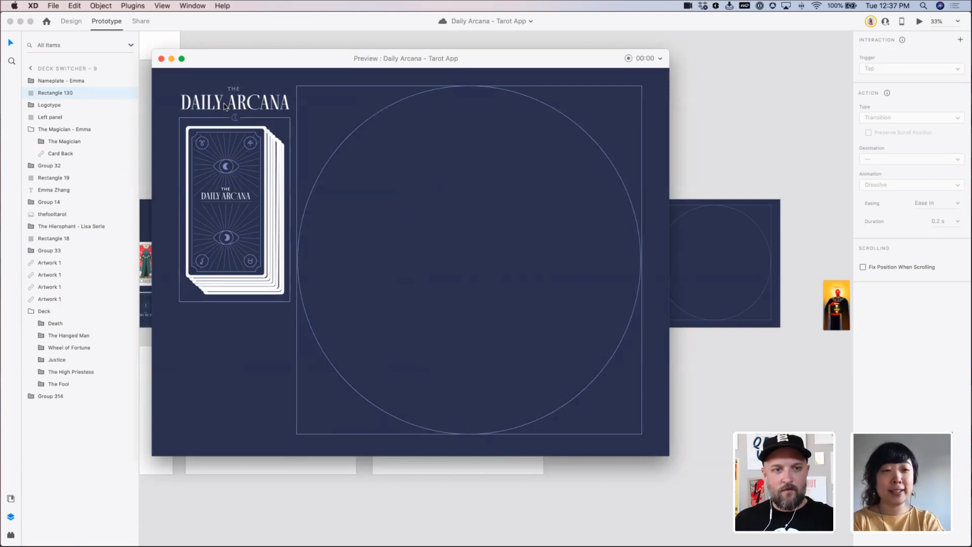
pyautogui.click(225, 106)
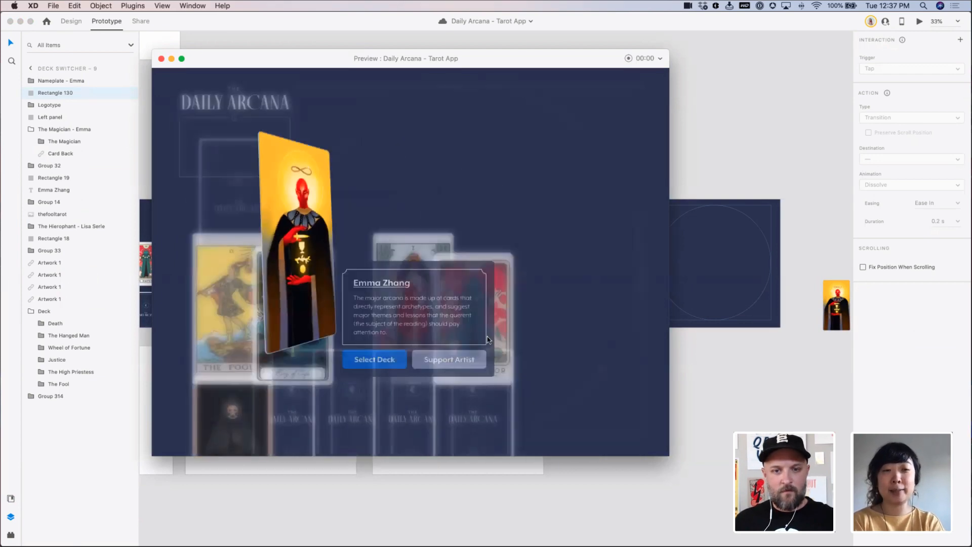
pyautogui.click(488, 340)
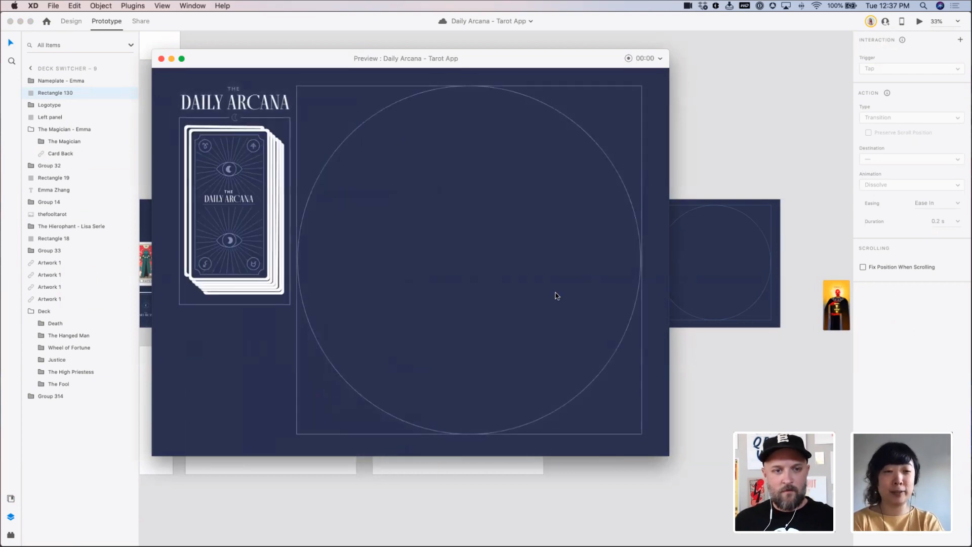
pyautogui.click(241, 183)
pyautogui.click(451, 302)
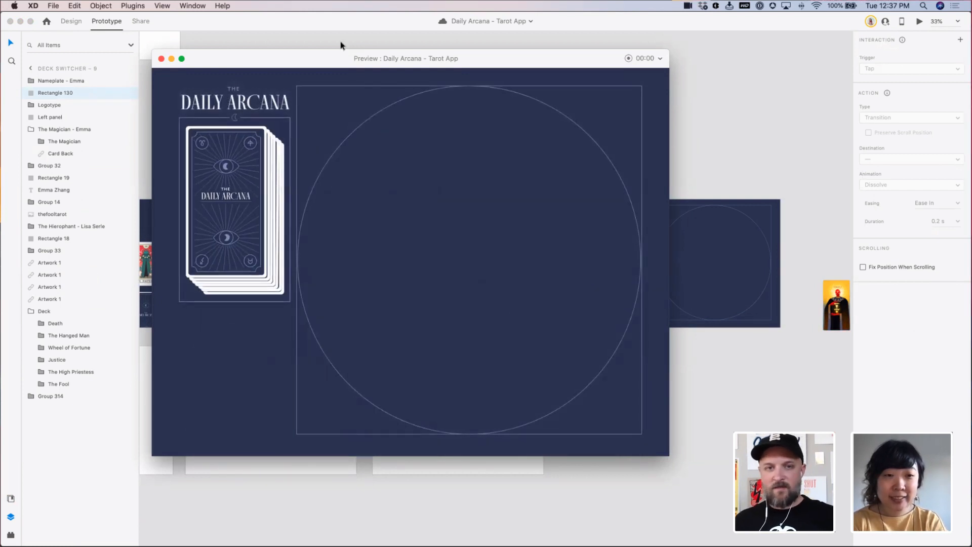
pyautogui.click(161, 59)
# Expand the Deck group on Deck Switcher – 11 and all six card groups inside it to examine their layer names
pyautogui.click(322, 104)
pyautogui.moveTo(581, 187); pyautogui.dragTo(447, 150)
pyautogui.moveTo(451, 153); pyautogui.dragTo(600, 263)
pyautogui.moveTo(421, 234); pyautogui.dragTo(444, 208)
pyautogui.click(444, 208)
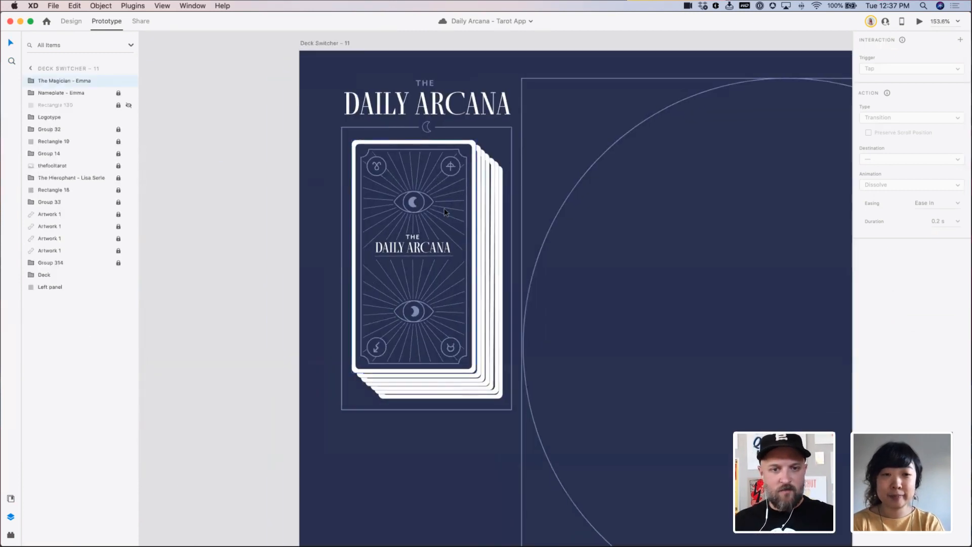
pyautogui.click(478, 192)
pyautogui.click(31, 275)
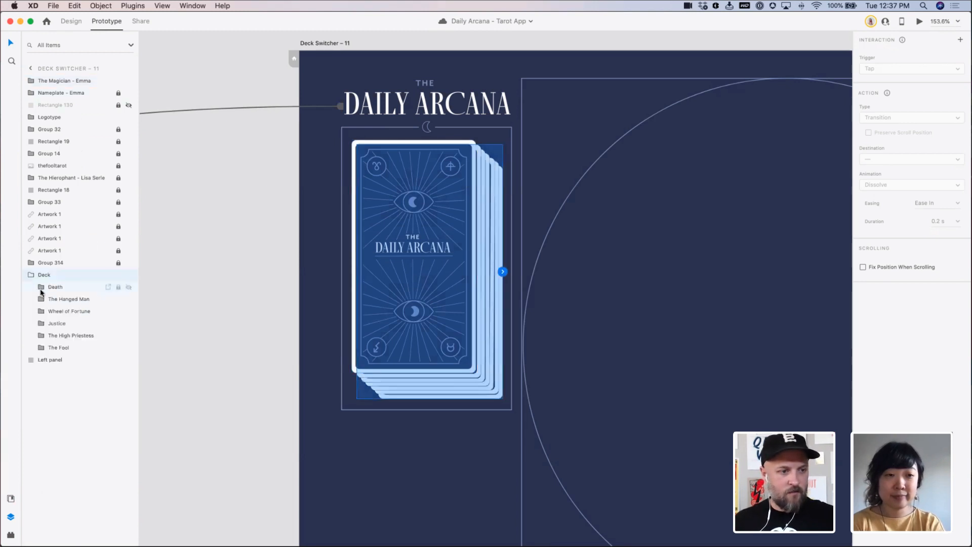
pyautogui.click(41, 288)
pyautogui.click(41, 323)
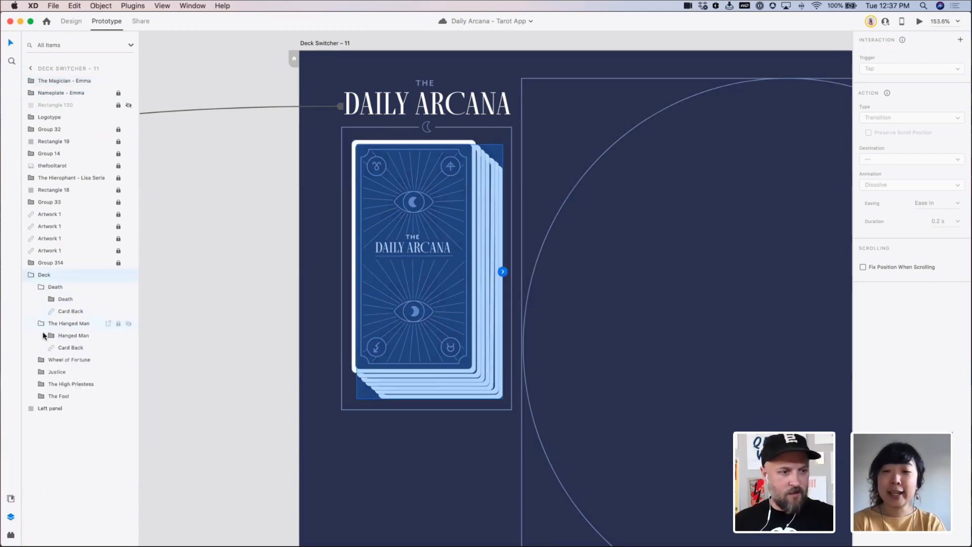
pyautogui.click(41, 360)
pyautogui.click(41, 396)
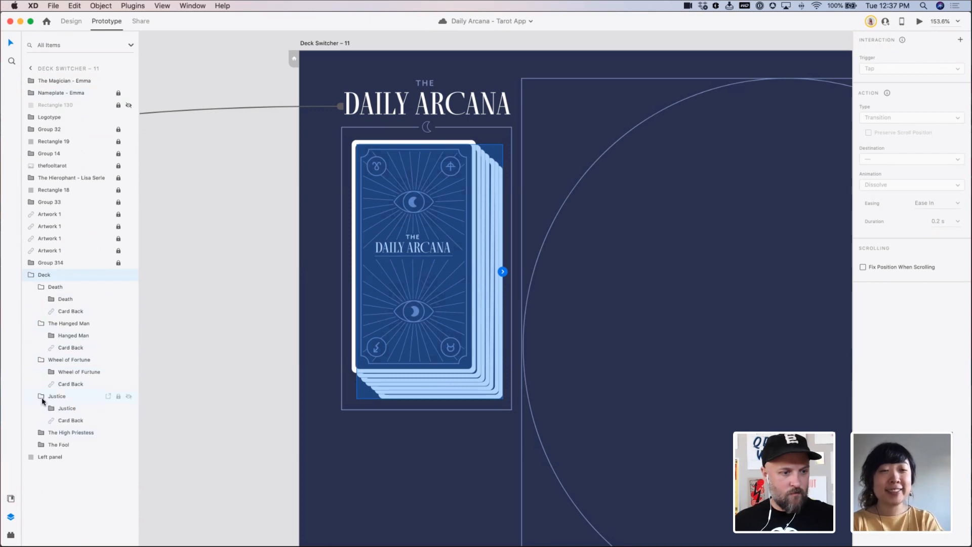
pyautogui.click(41, 432)
pyautogui.click(41, 469)
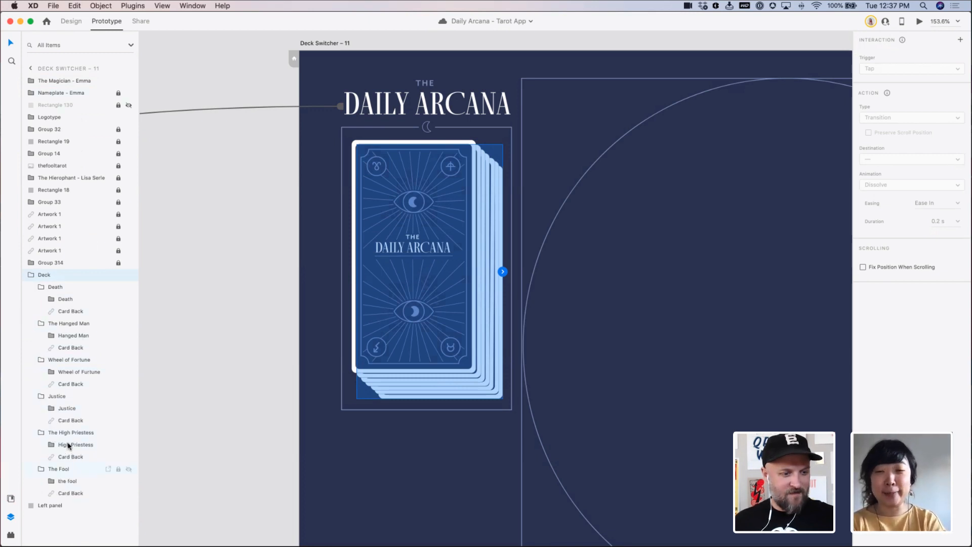
# Rename the inner artwork group "the fool" inside The Fool card to Fool
pyautogui.click(76, 482)
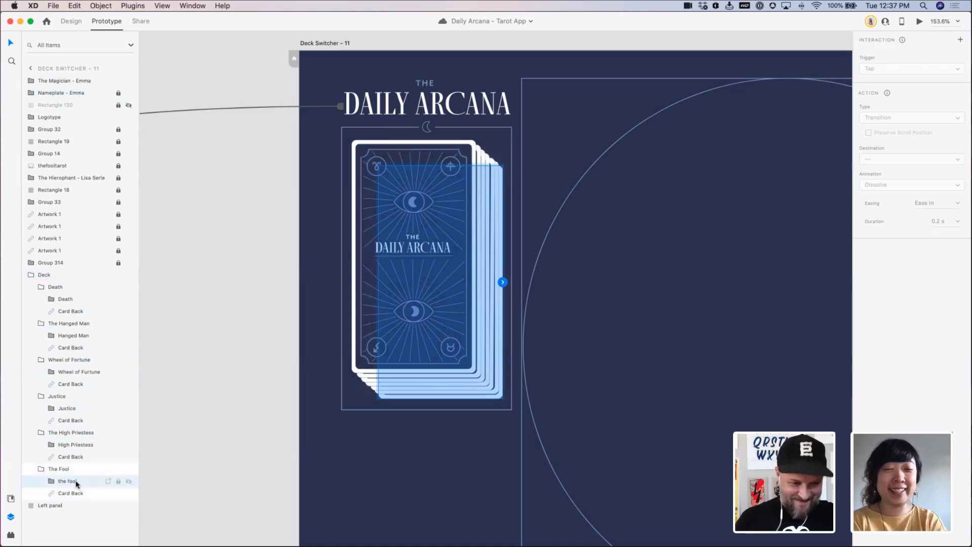
pyautogui.doubleClick(74, 482)
pyautogui.write('F')
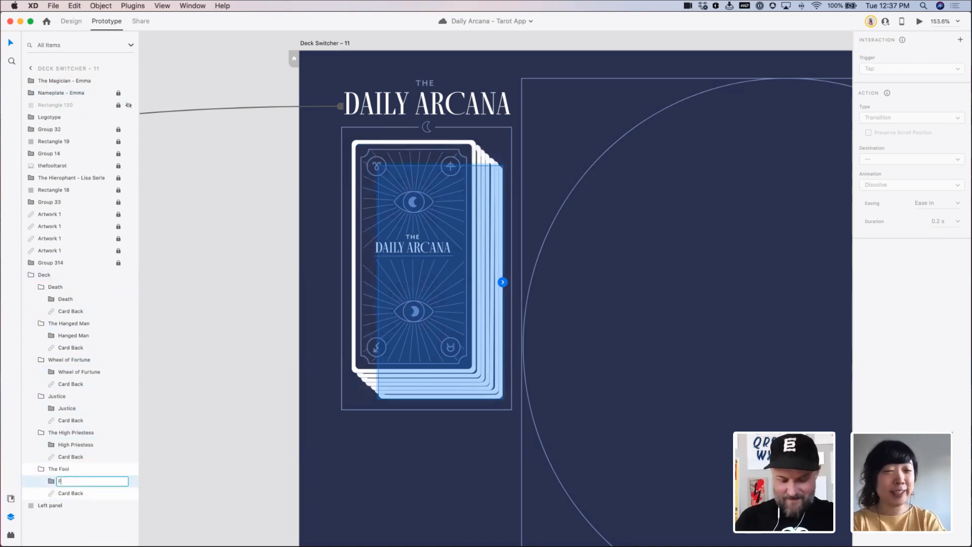
pyautogui.write('ool')
pyautogui.press('Return')
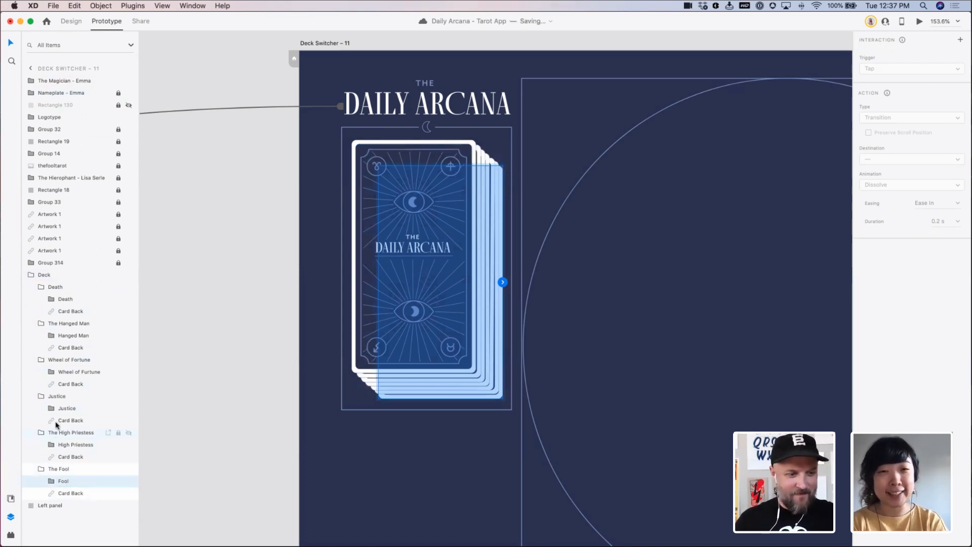
# Rename the Wheel of Fortune card group in the Deck on Deck Switcher – 11 to The Wheel of Fortune
pyautogui.click(61, 359)
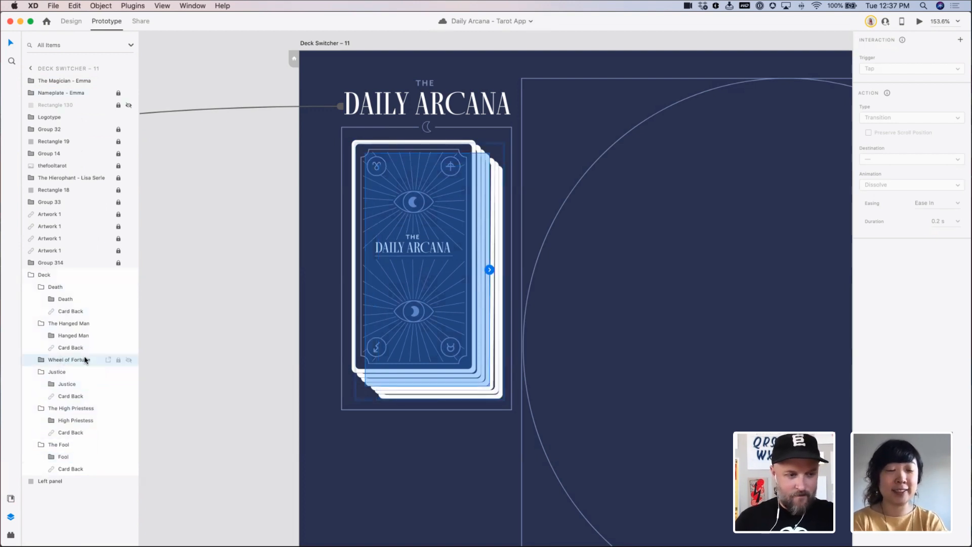
pyautogui.doubleClick(84, 360)
pyautogui.press('Left')
pyautogui.write('The')
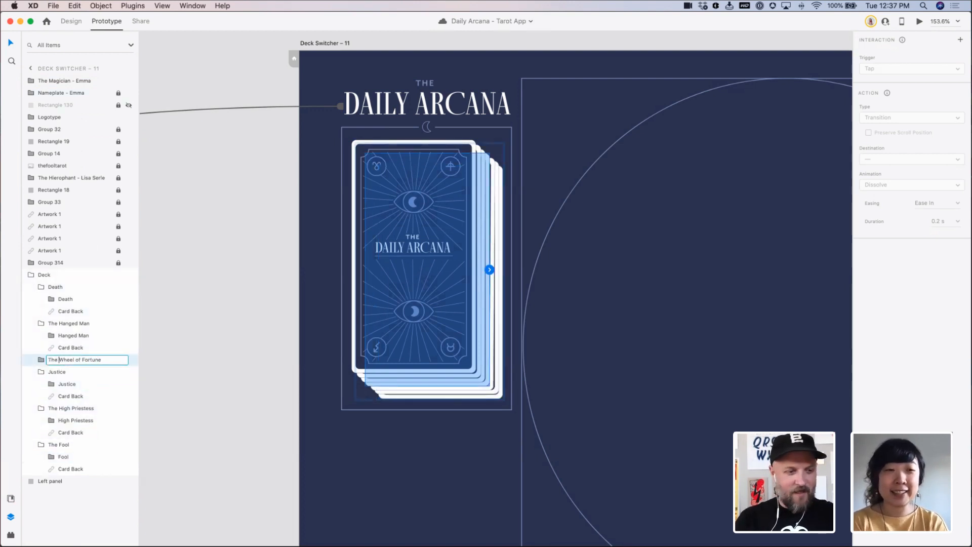
pyautogui.press('Return')
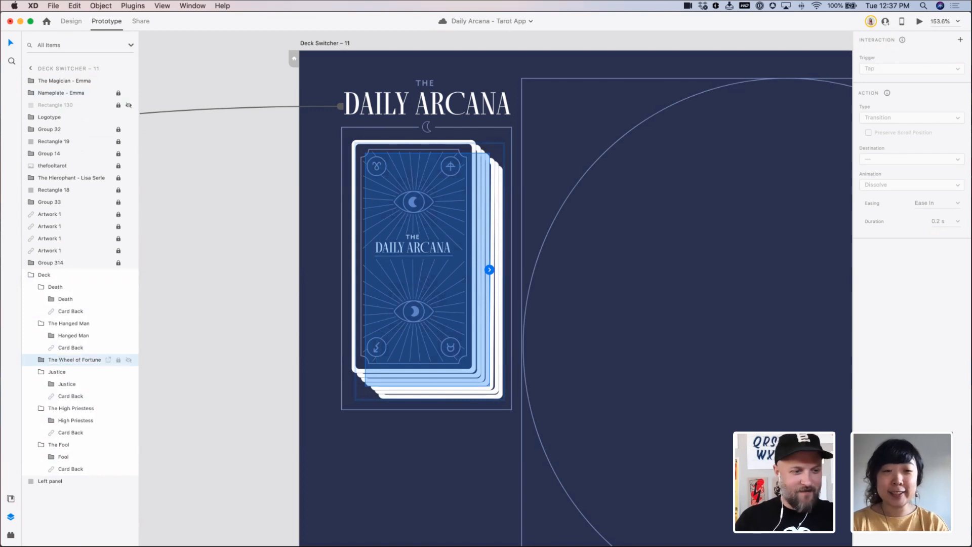
# Rename the card backs in the Death and The Hanged Man groups to D Card Back and H Card Back
pyautogui.doubleClick(71, 312)
pyautogui.press('Left')
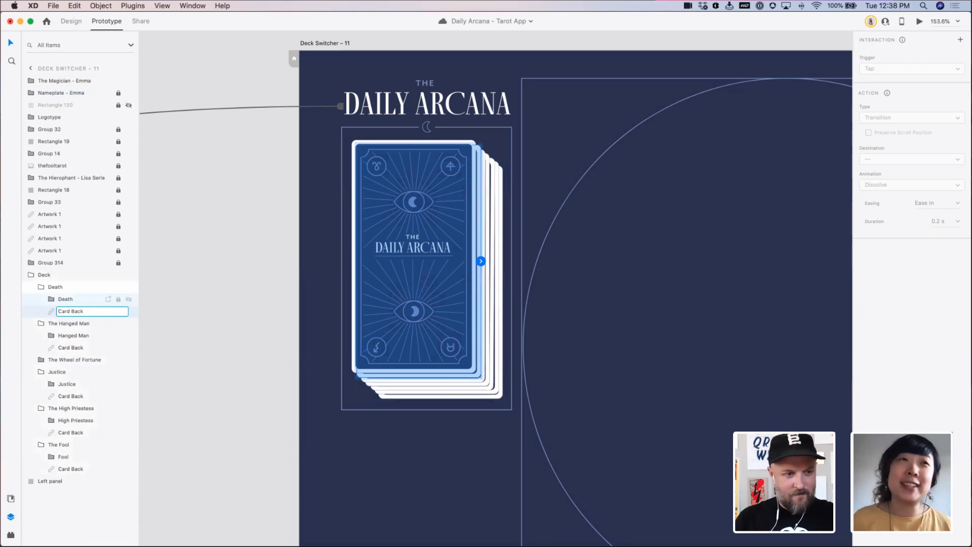
pyautogui.write('D')
pyautogui.press('Return')
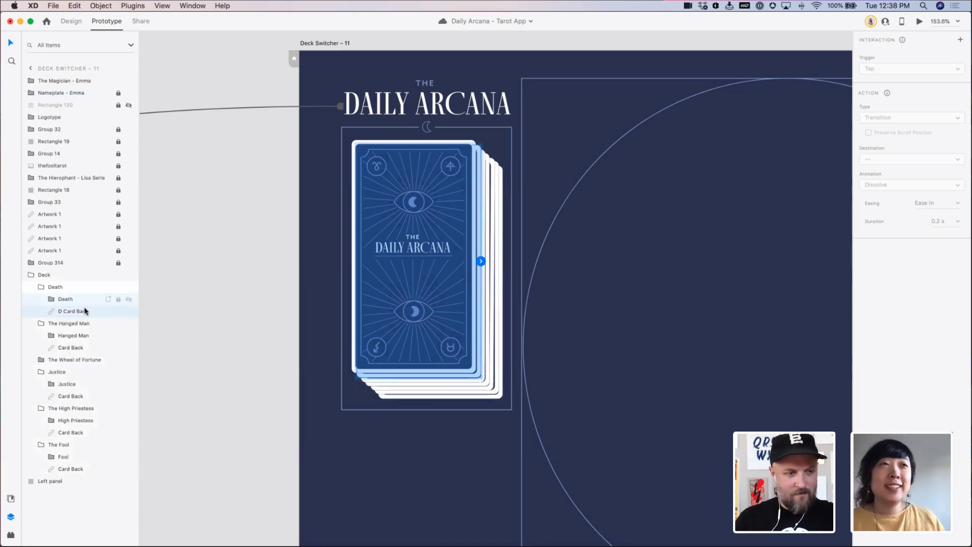
pyautogui.doubleClick(73, 348)
pyautogui.press('Left')
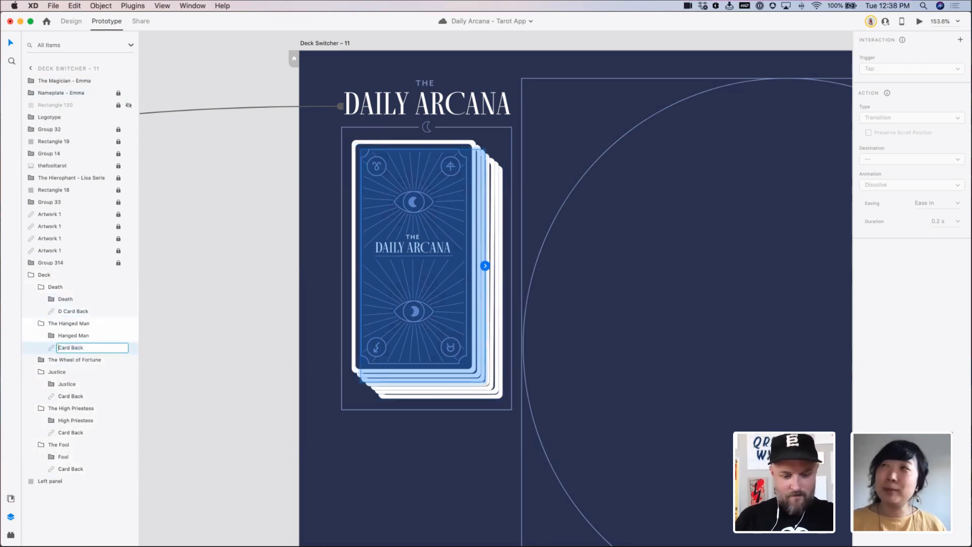
pyautogui.write('H')
pyautogui.press('Return')
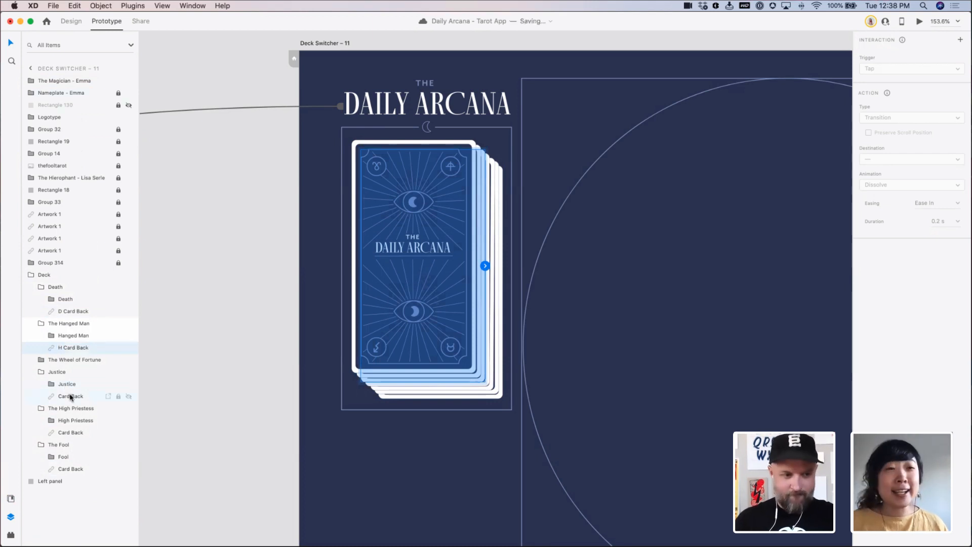
# Rename the card backs in The Wheel of Fortune and Justice groups to W Card Back and J Card Back
pyautogui.click(42, 360)
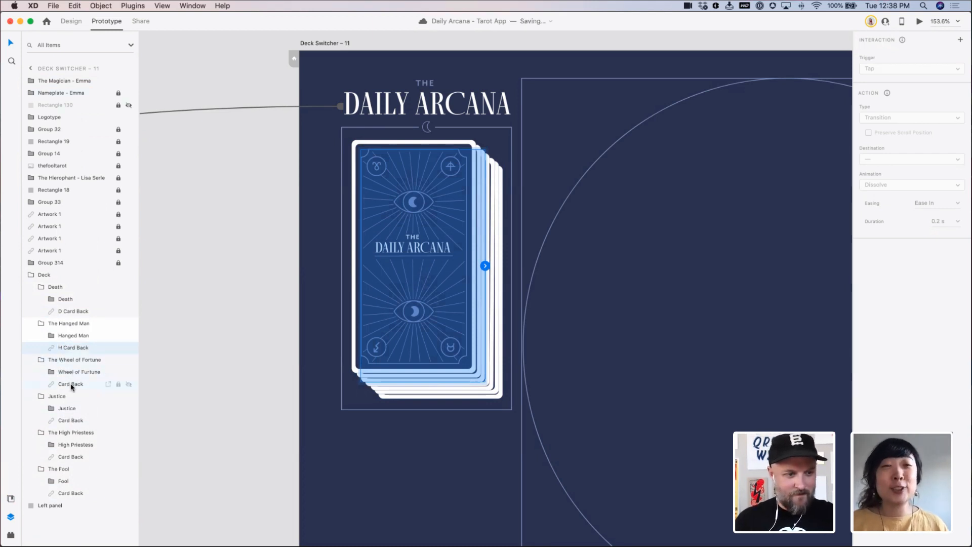
pyautogui.doubleClick(71, 384)
pyautogui.press('Left')
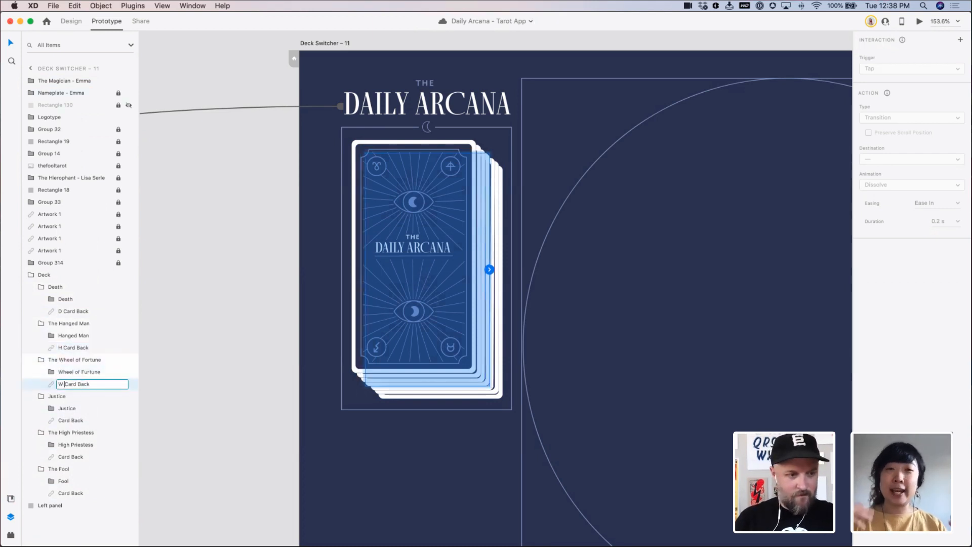
pyautogui.write('W')
pyautogui.press('Return')
pyautogui.click(70, 420)
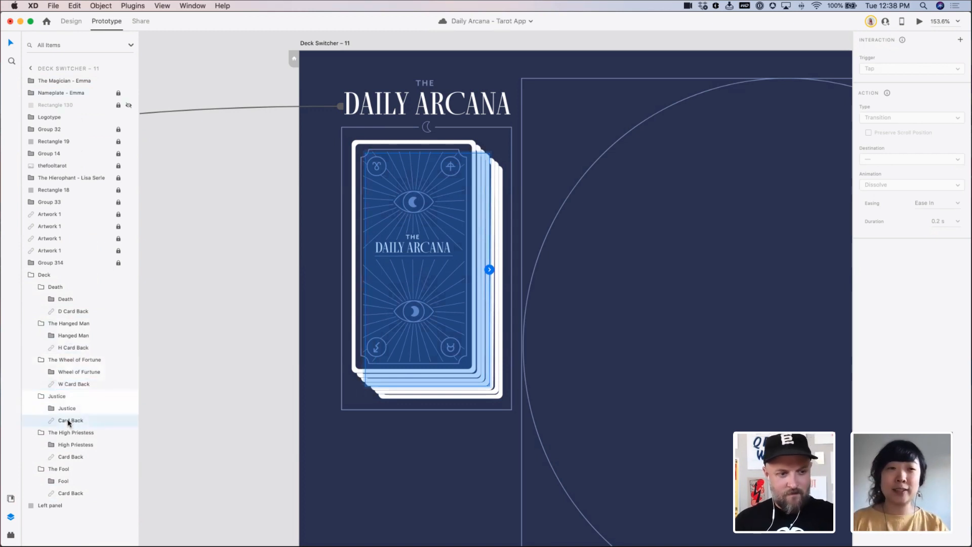
pyautogui.doubleClick(68, 420)
pyautogui.press('Left')
pyautogui.write('J')
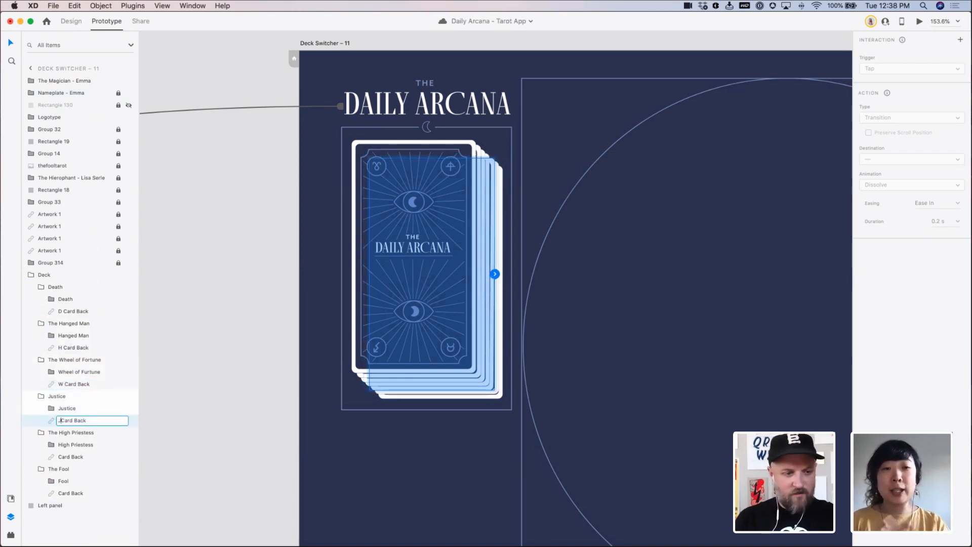
pyautogui.press('Return')
# Rename the inner artwork group inside the Justice card group to Just
pyautogui.click(60, 397)
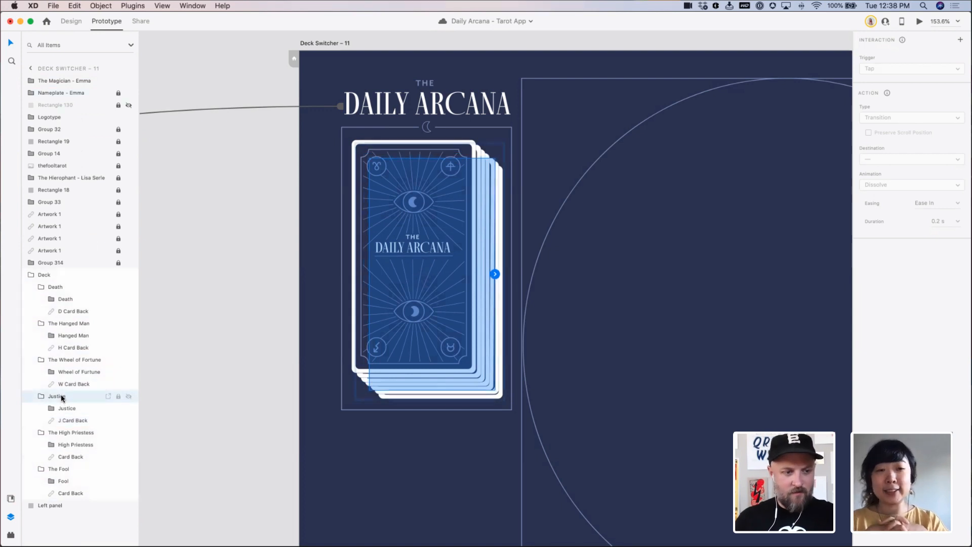
pyautogui.doubleClick(55, 396)
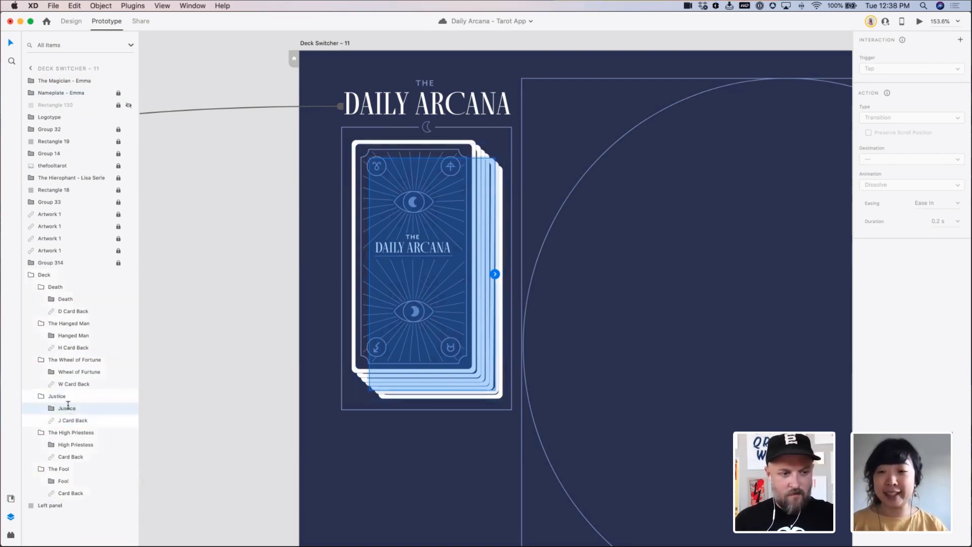
pyautogui.doubleClick(68, 409)
pyautogui.click(80, 409)
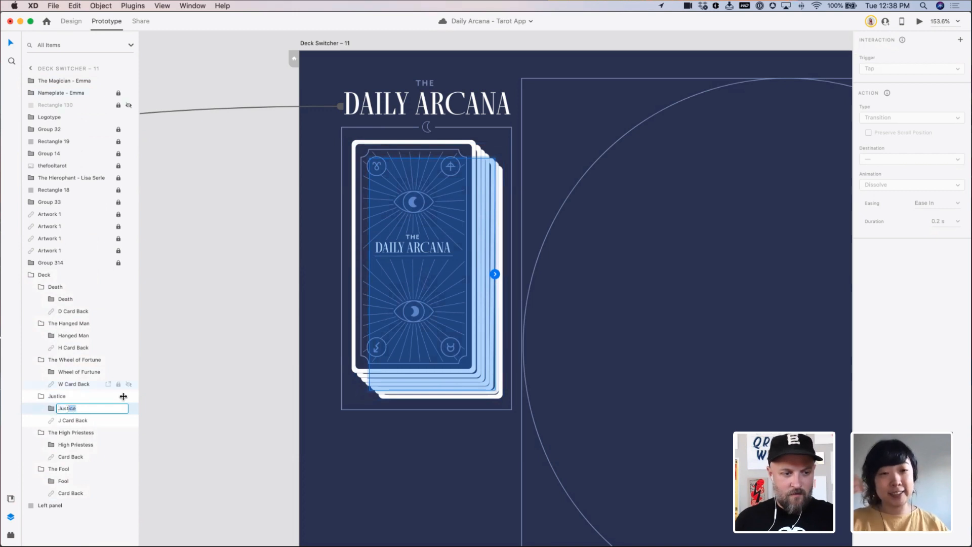
pyautogui.press('Return')
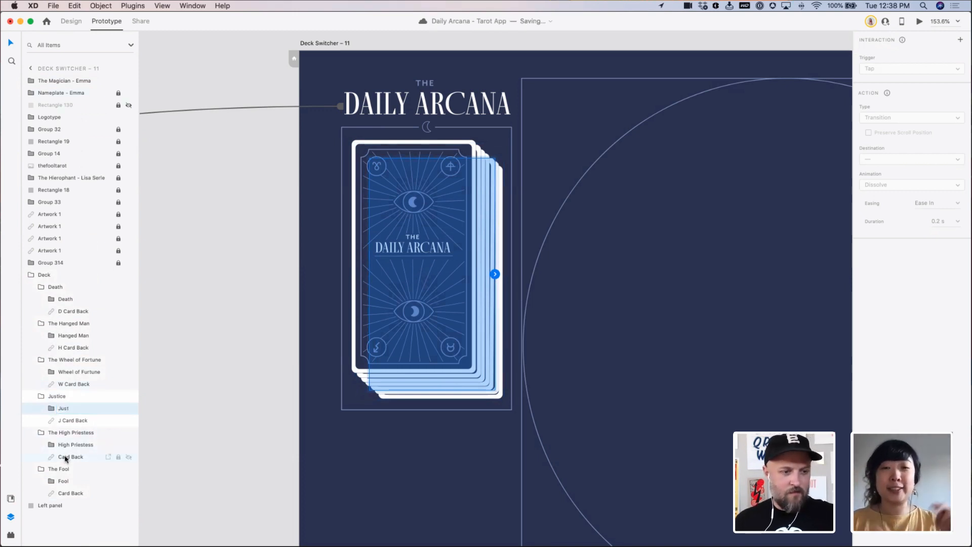
# Rename the card backs in The High Priestess and The Fool groups to HP Card Back and F Card Back
pyautogui.doubleClick(63, 457)
pyautogui.press('Left')
pyautogui.write('H')
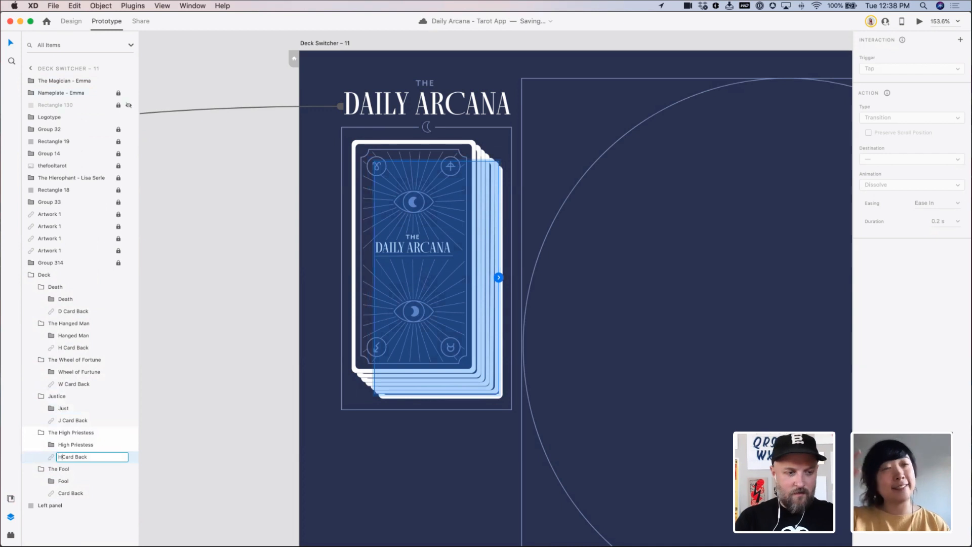
pyautogui.press('Return')
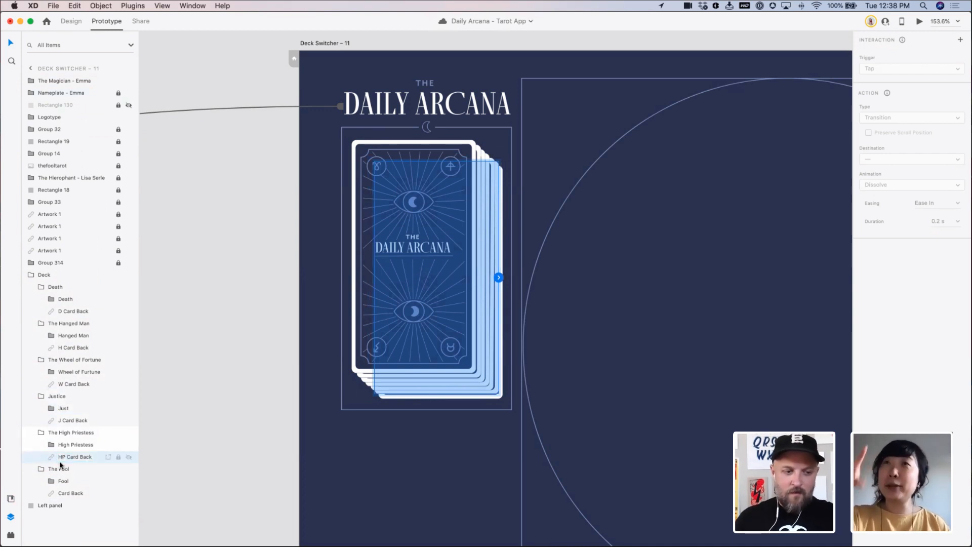
pyautogui.doubleClick(68, 492)
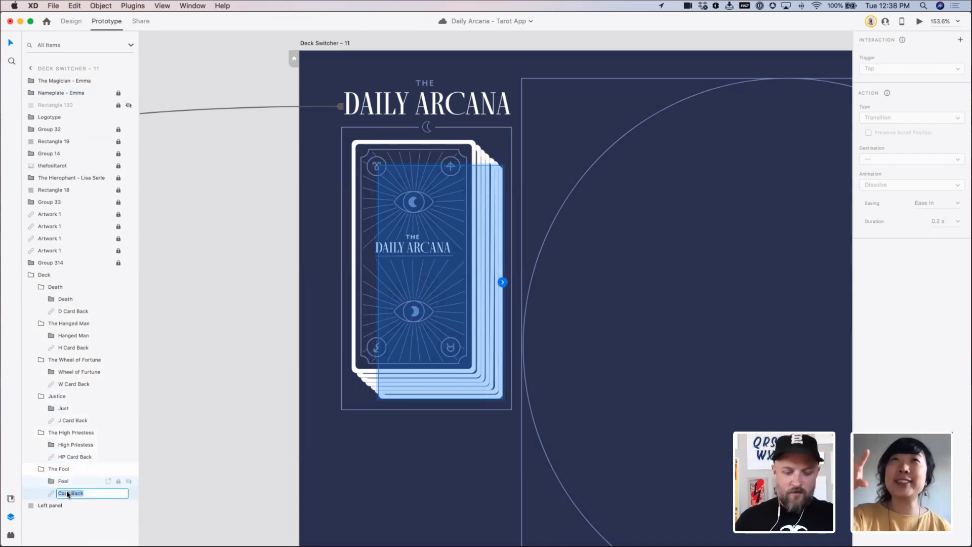
pyautogui.press('Left')
pyautogui.write('F')
pyautogui.press('Return')
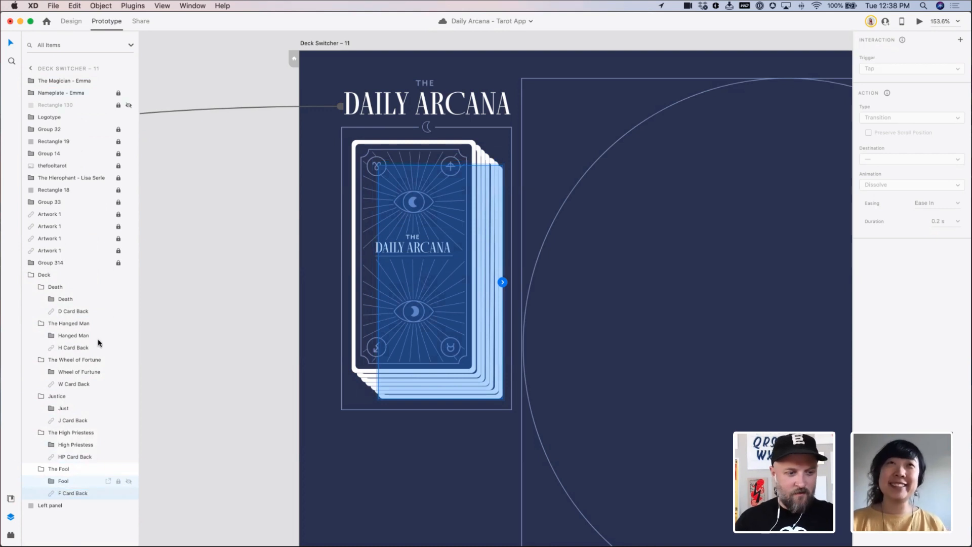
# Unlock the large circle group, Group 314, on Deck Switcher – 11 and send it to the back
pyautogui.click(213, 207)
pyautogui.press('super+minus')
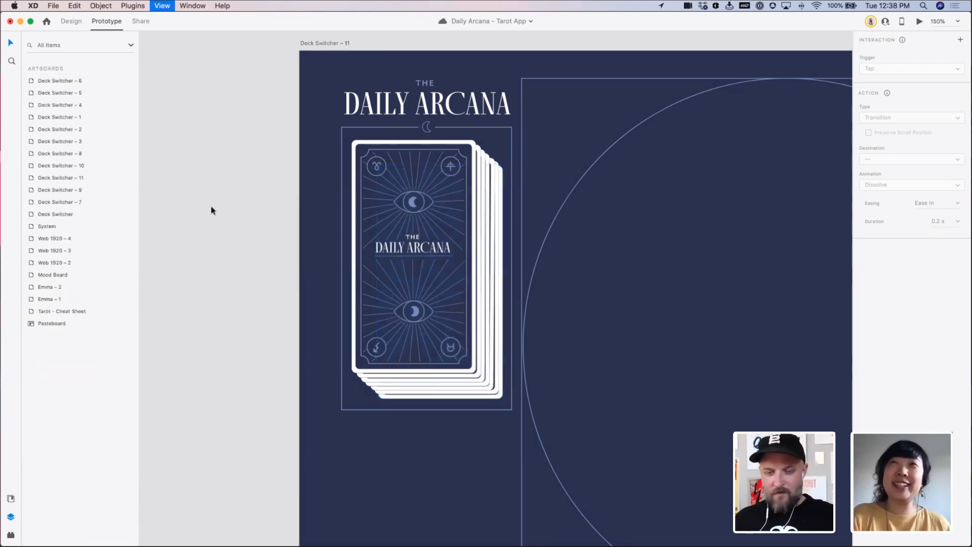
pyautogui.press('super+minus')
pyautogui.press('super+minus')
pyautogui.click(603, 224)
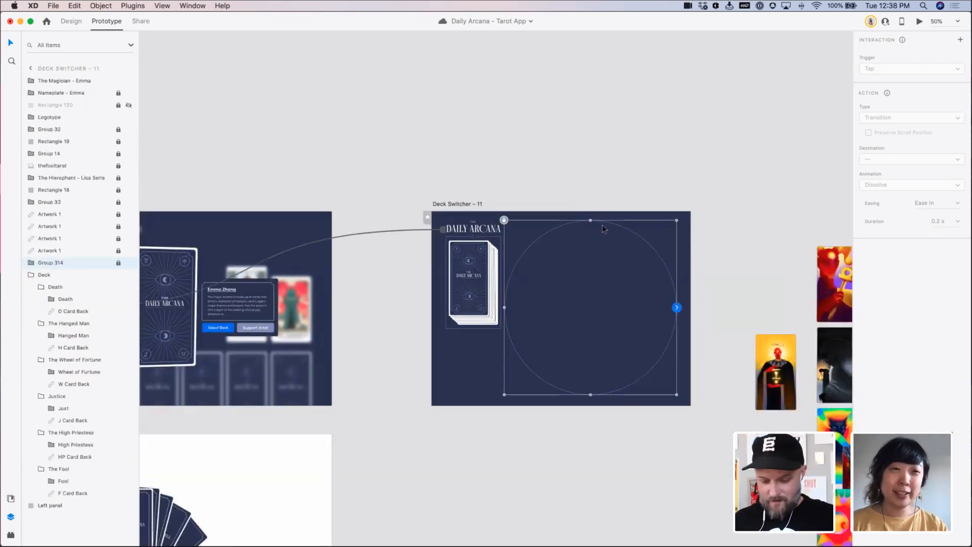
pyautogui.press('super+l')
pyautogui.press('super+shift+bracketleft')
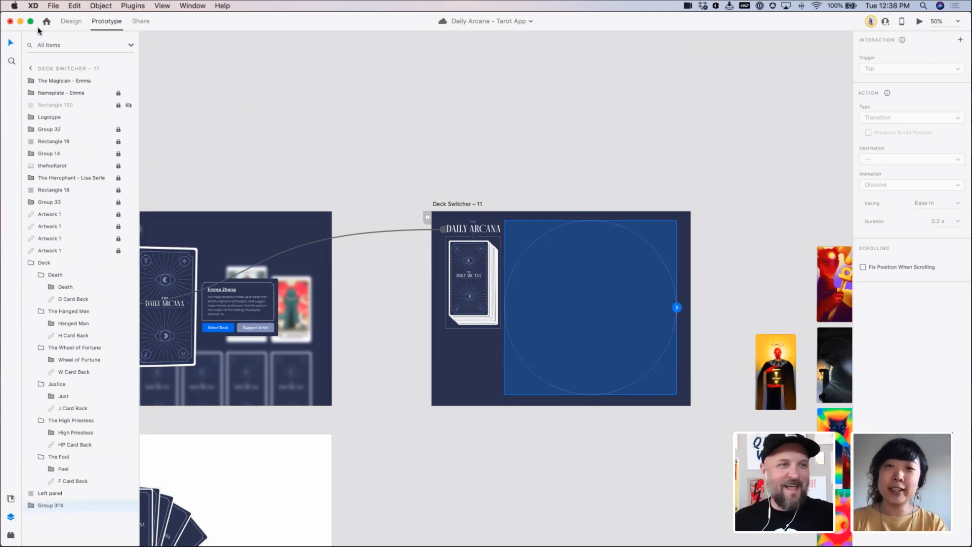
# Switch to Design mode and send the Left panel on Deck Switcher – 11 to the back
pyautogui.click(72, 22)
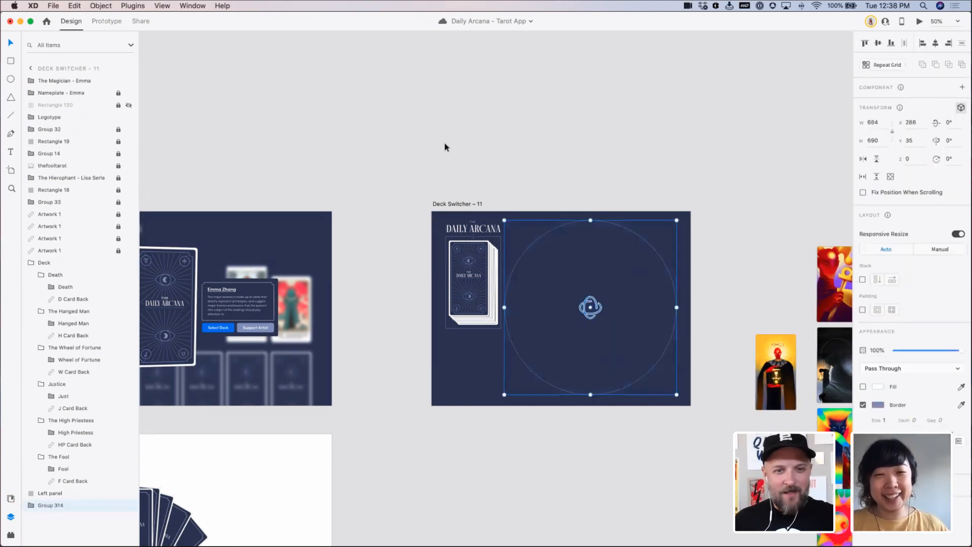
pyautogui.click(502, 242)
pyautogui.press('super+shift+bracketleft')
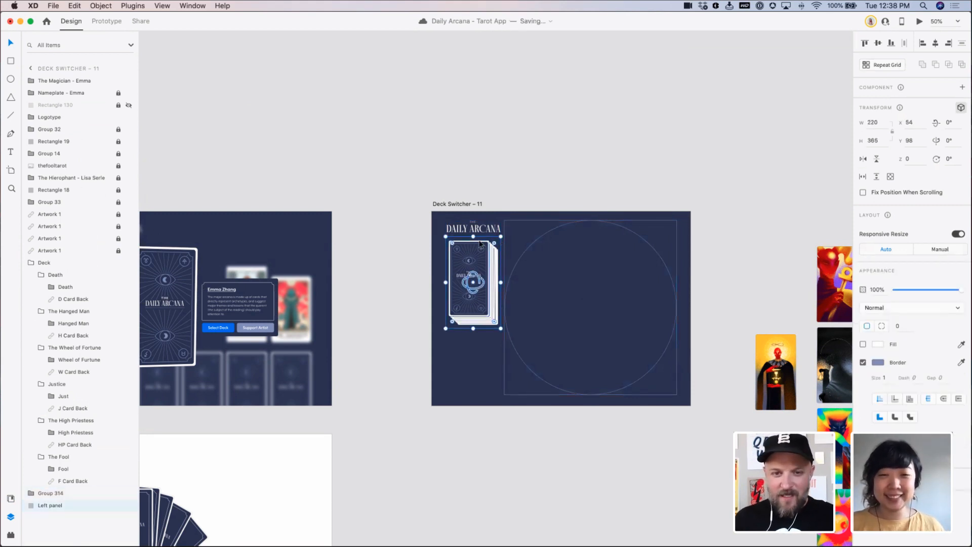
# Collapse the Deck group on Deck Switcher – 11 and rename Group 314 to Board
pyautogui.click(493, 257)
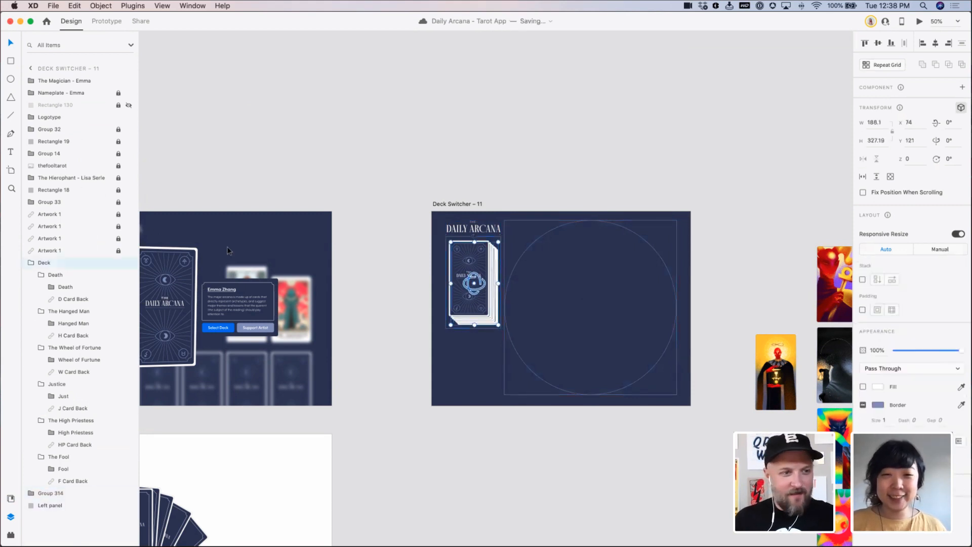
pyautogui.click(24, 263)
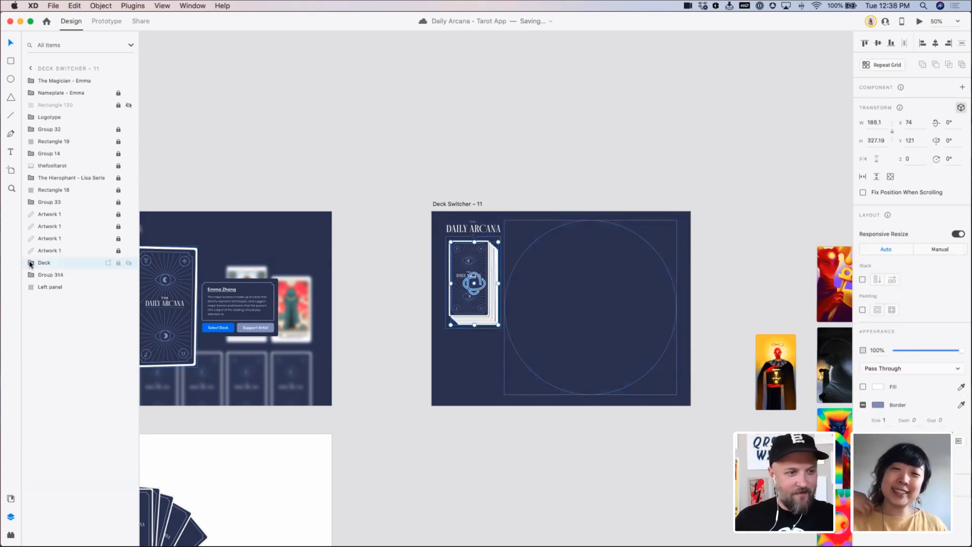
pyautogui.click(58, 276)
pyautogui.doubleClick(58, 276)
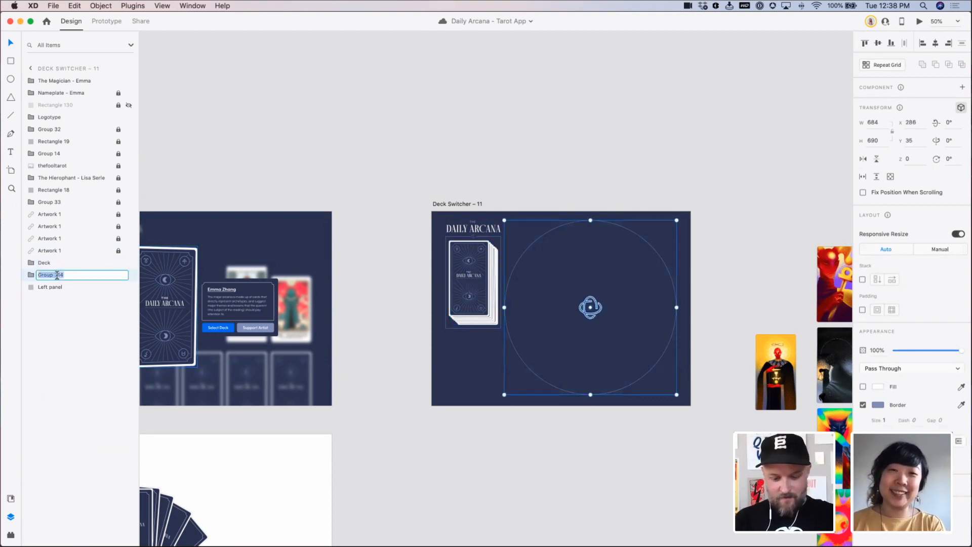
pyautogui.write('Board')
pyautogui.press('Return')
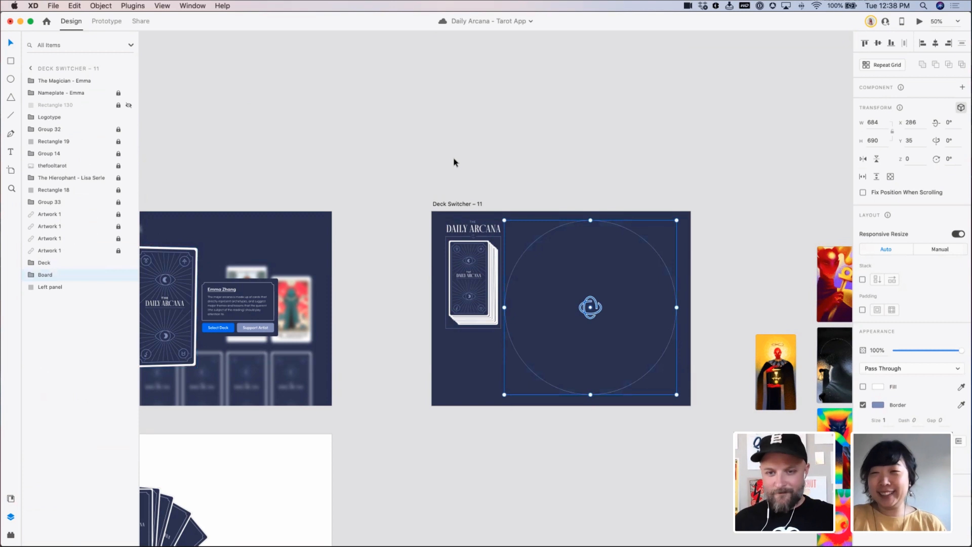
# Rename Group 314 at the bottom of the Deck Switcher – 9 layer stack to Board
pyautogui.hscroll(-10, 454, 163)
pyautogui.scroll(-2, 453, 162)
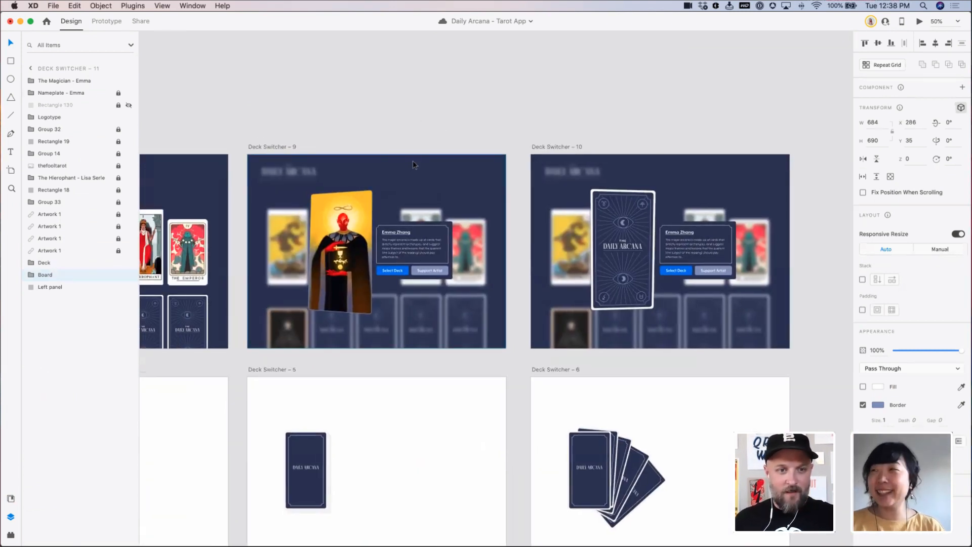
pyautogui.click(412, 164)
pyautogui.doubleClick(58, 396)
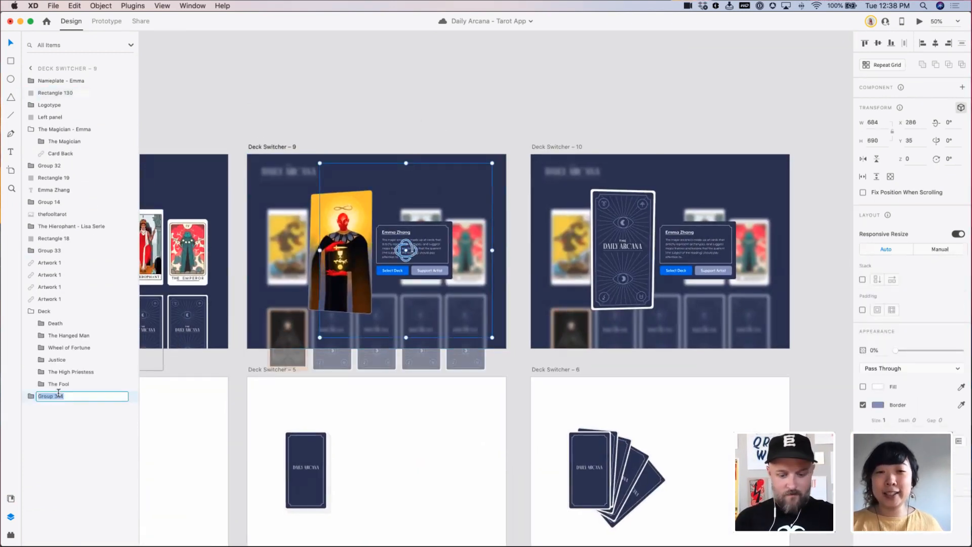
pyautogui.write('Board')
pyautogui.press('Return')
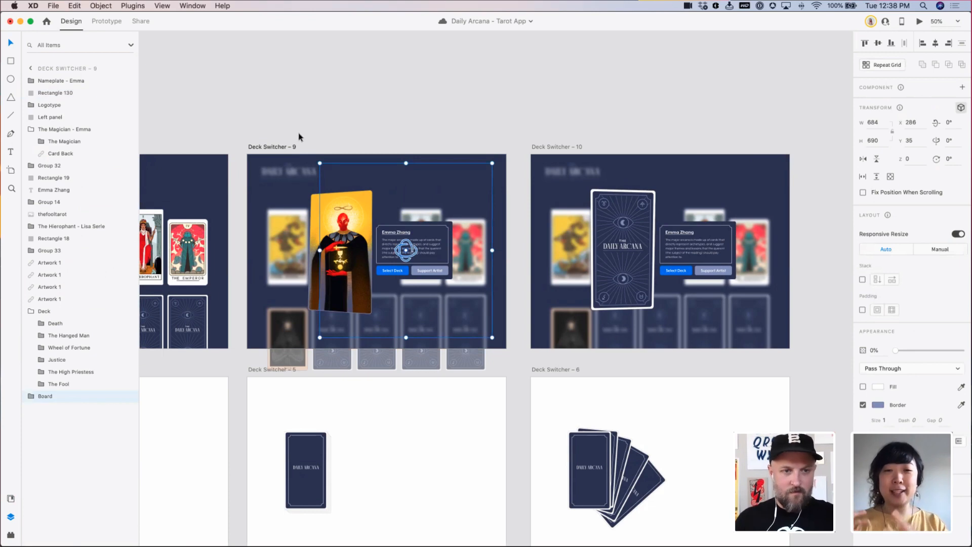
# Move the Left panel on Deck Switcher – 9 down the layer stack so it sits directly above Board
pyautogui.hscroll(10, 392, 122)
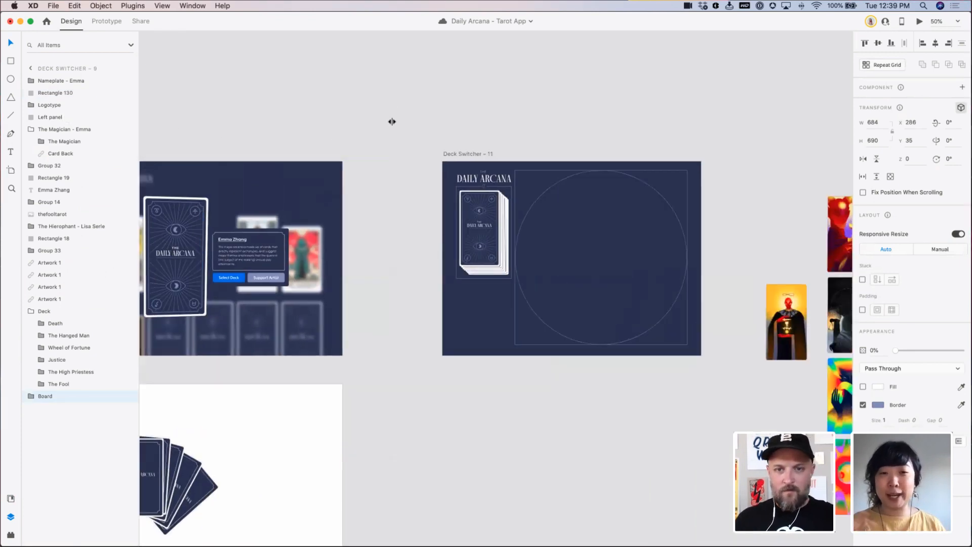
pyautogui.click(498, 284)
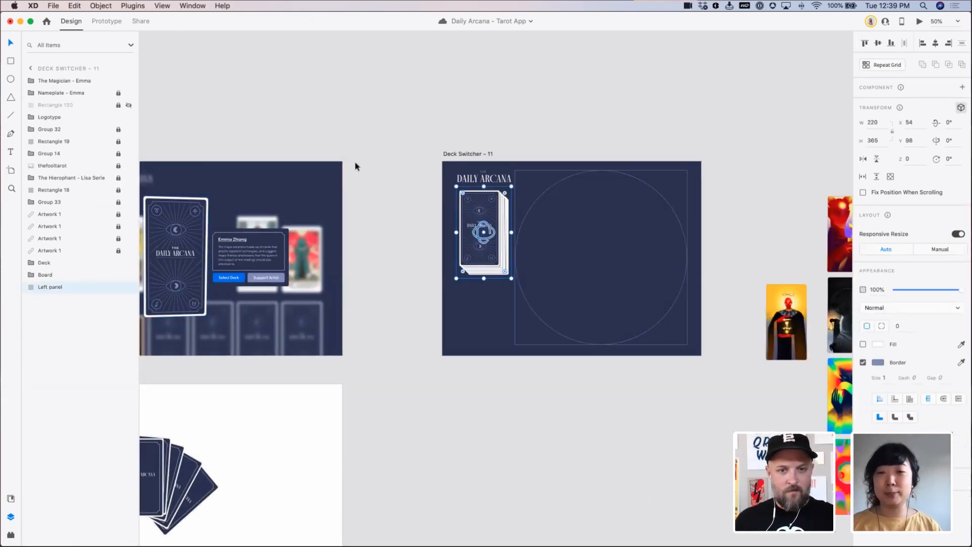
pyautogui.hscroll(-10, 356, 166)
pyautogui.click(362, 197)
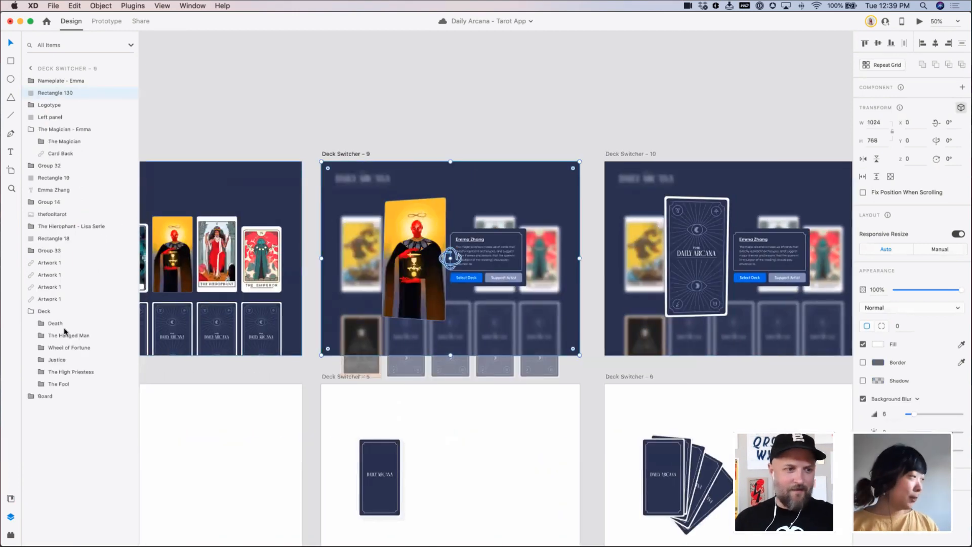
pyautogui.click(60, 118)
pyautogui.press('super+bracketleft')
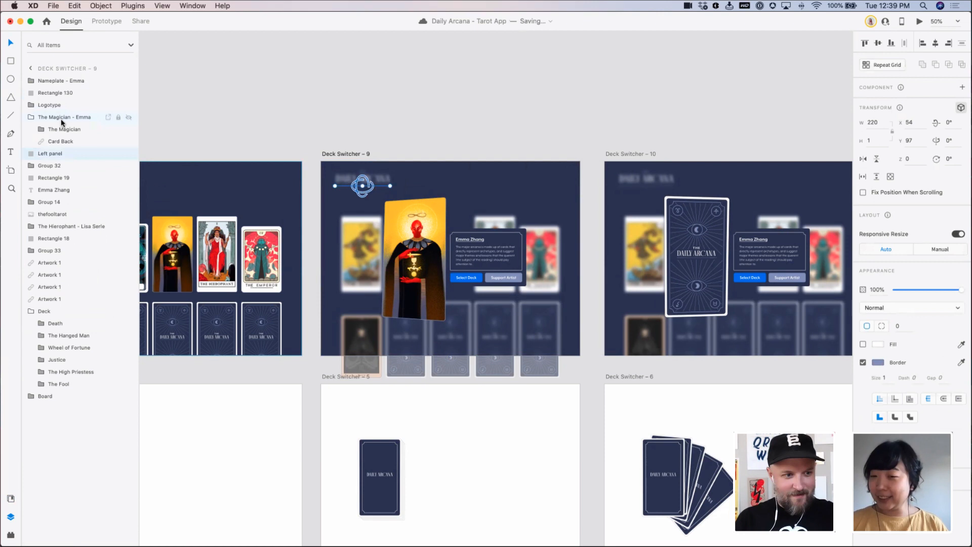
pyautogui.press('shift+super+bracketleft')
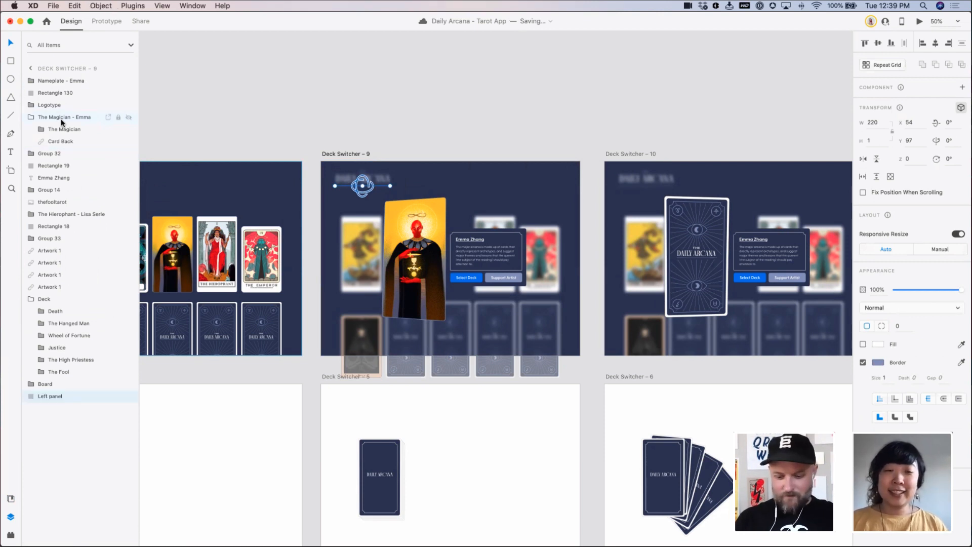
pyautogui.press('super+bracketright')
# Send the Board group on Deck Switcher – 11 to the back, behind the Left panel
pyautogui.click(314, 85)
pyautogui.hscroll(10, 576, 380)
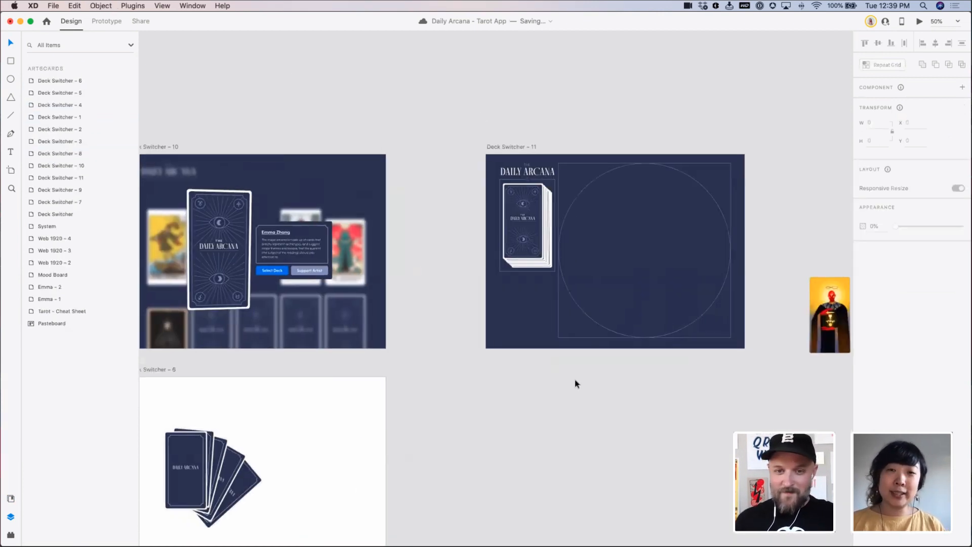
pyautogui.click(562, 279)
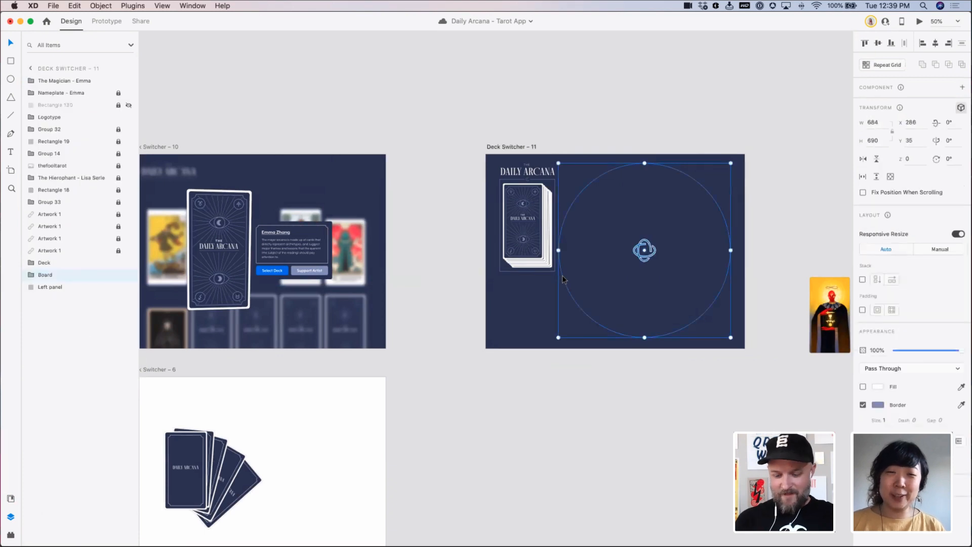
pyautogui.click(531, 115)
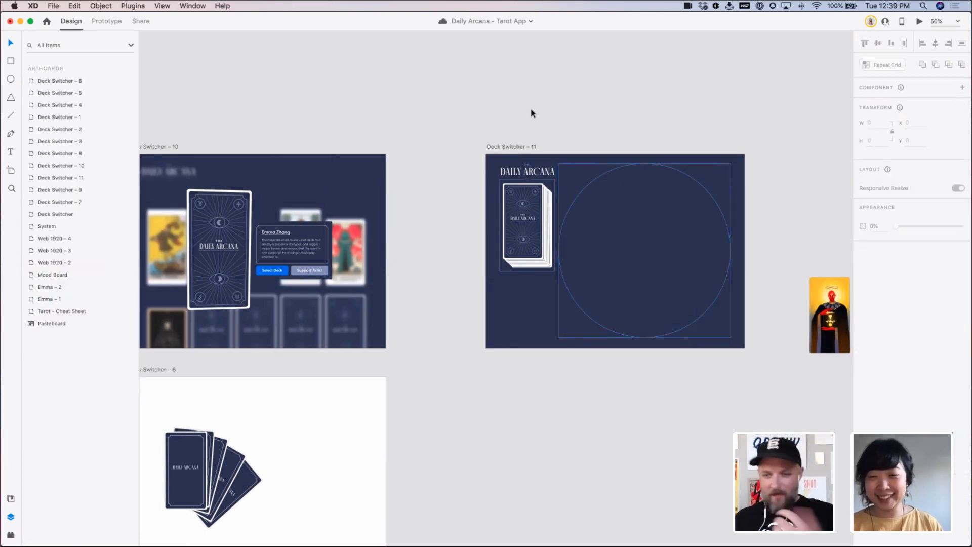
# Preview the Select Deck transition starting from Deck Switcher – 9, and close the preview
pyautogui.hscroll(-3, 531, 112)
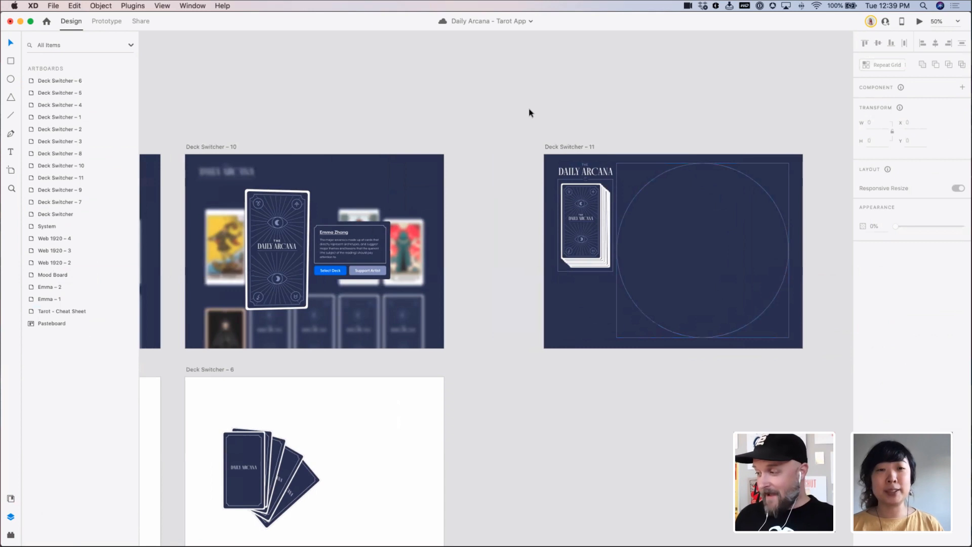
pyautogui.hscroll(-19, 527, 111)
pyautogui.click(479, 160)
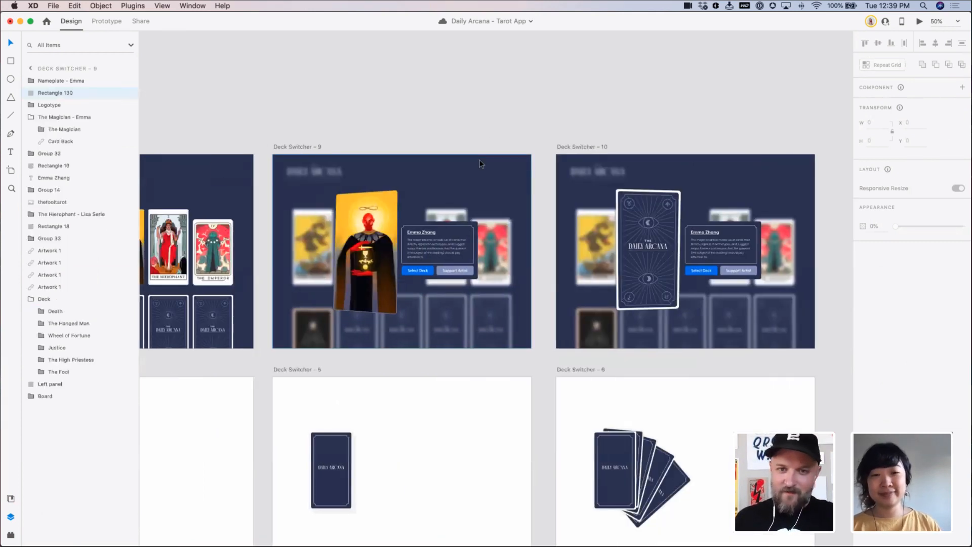
pyautogui.click(919, 23)
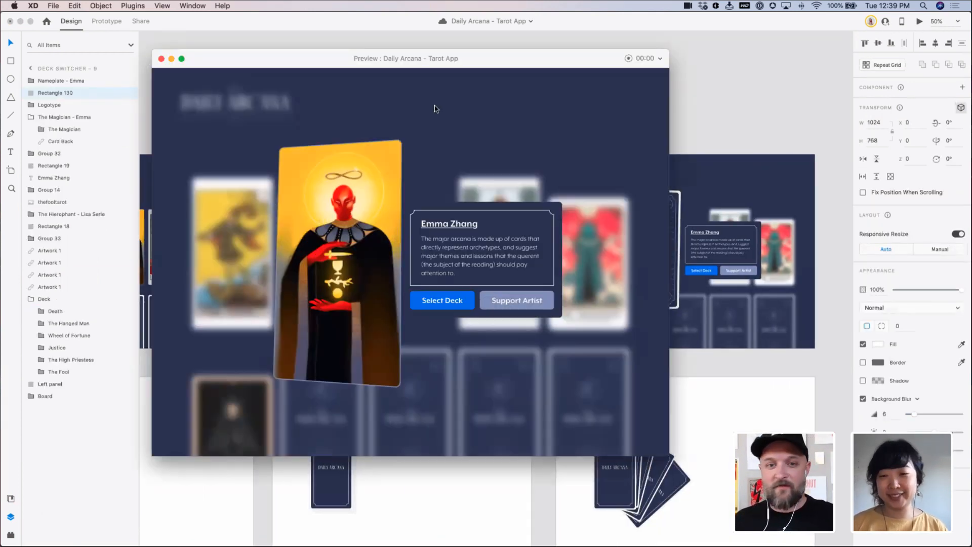
pyautogui.click(442, 302)
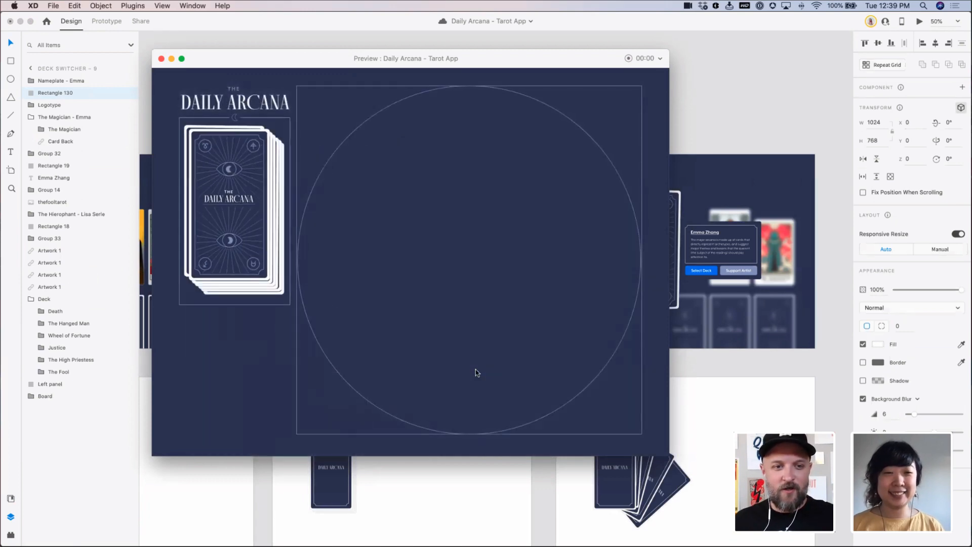
pyautogui.click(162, 58)
# Zoom in on the staggered deck on Deck Switcher – 11, try shifting it sideways, and undo the move
pyautogui.click(441, 147)
pyautogui.hscroll(8, 441, 147)
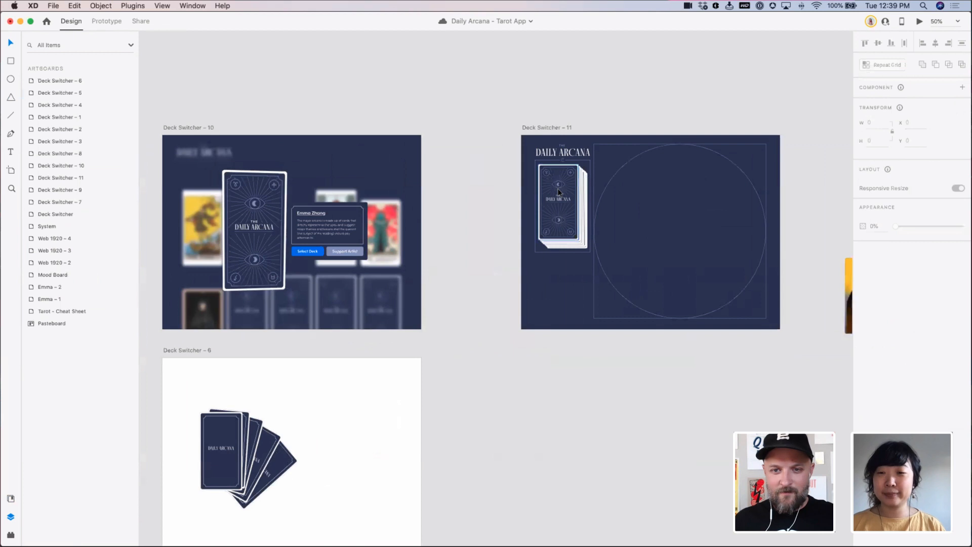
pyautogui.click(565, 169)
pyautogui.press('z')
pyautogui.moveTo(516, 119); pyautogui.dragTo(634, 281)
pyautogui.hscroll(-1, 597, 265)
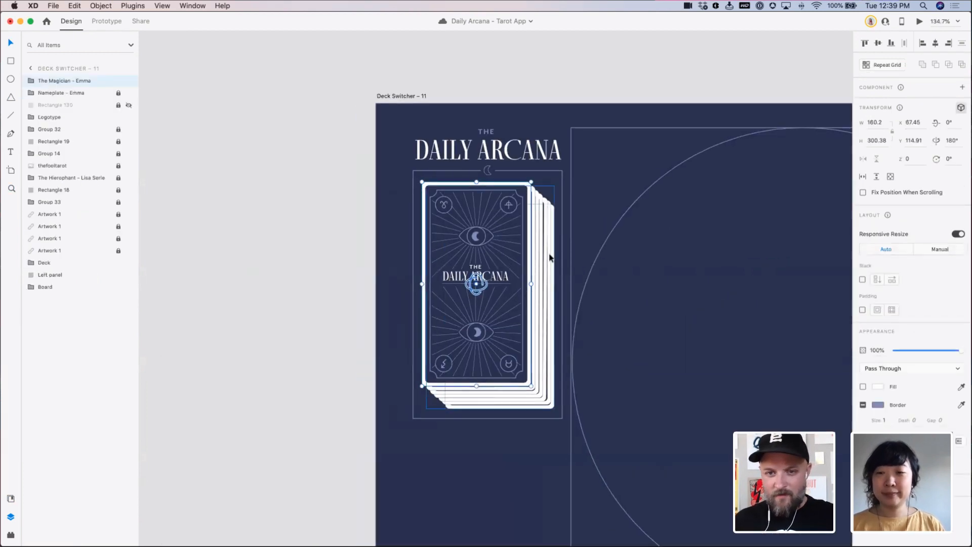
pyautogui.click(550, 257)
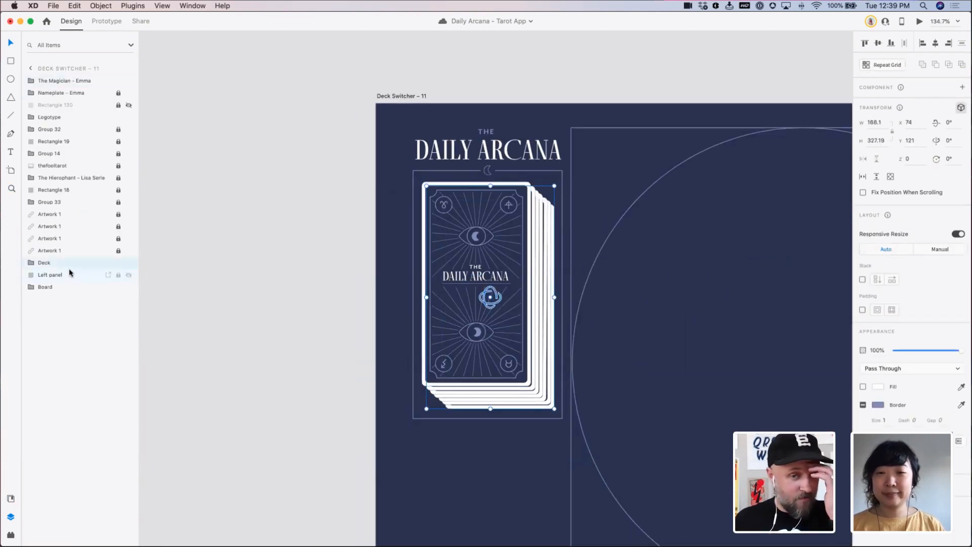
pyautogui.moveTo(497, 236); pyautogui.dragTo(469, 237)
pyautogui.press('super+z')
pyautogui.click(228, 204)
pyautogui.moveTo(229, 232); pyautogui.dragTo(276, 219)
pyautogui.press('super+minus')
pyautogui.press('super+minus')
# Make the hidden Rectangle 130 layer on Deck Switcher – 11 visible
pyautogui.moveTo(629, 292); pyautogui.dragTo(518, 278)
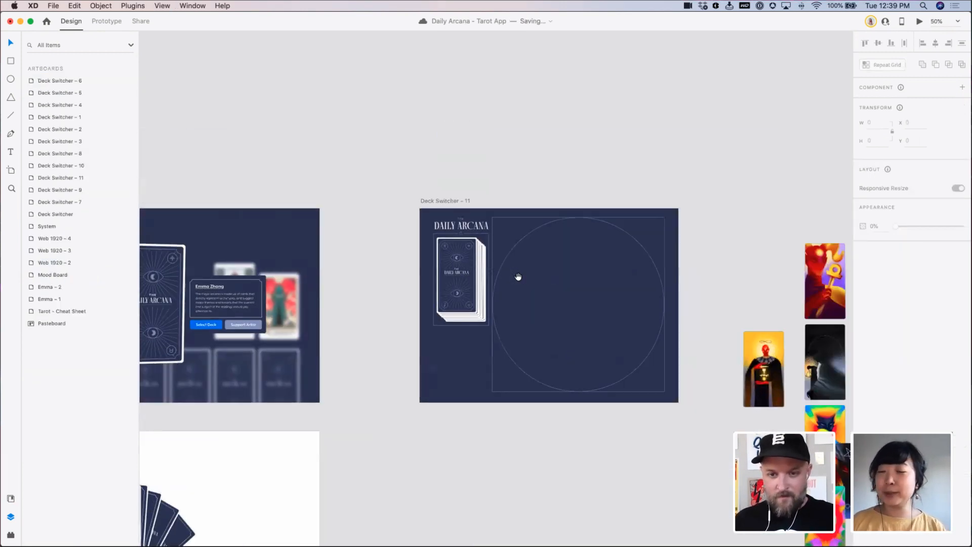
pyautogui.click(522, 279)
pyautogui.click(624, 223)
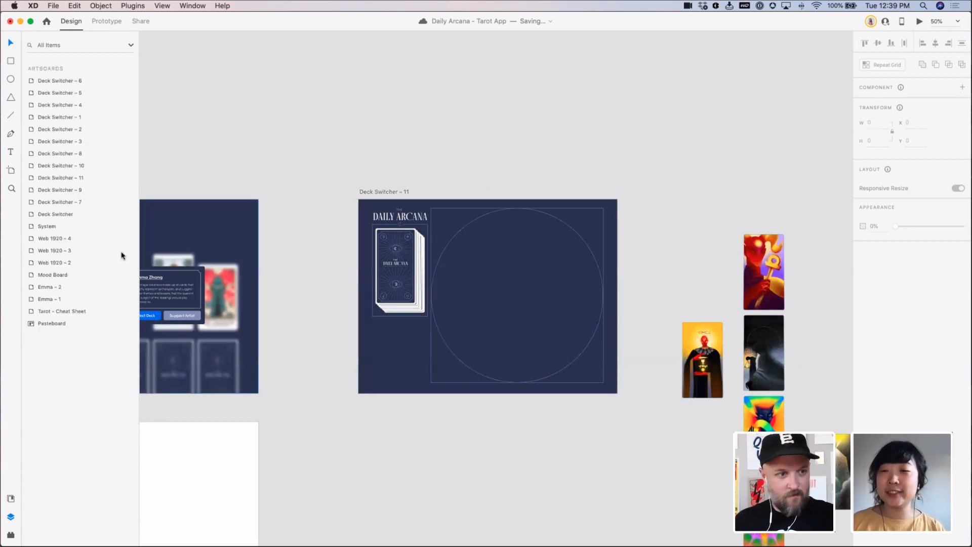
pyautogui.click(507, 377)
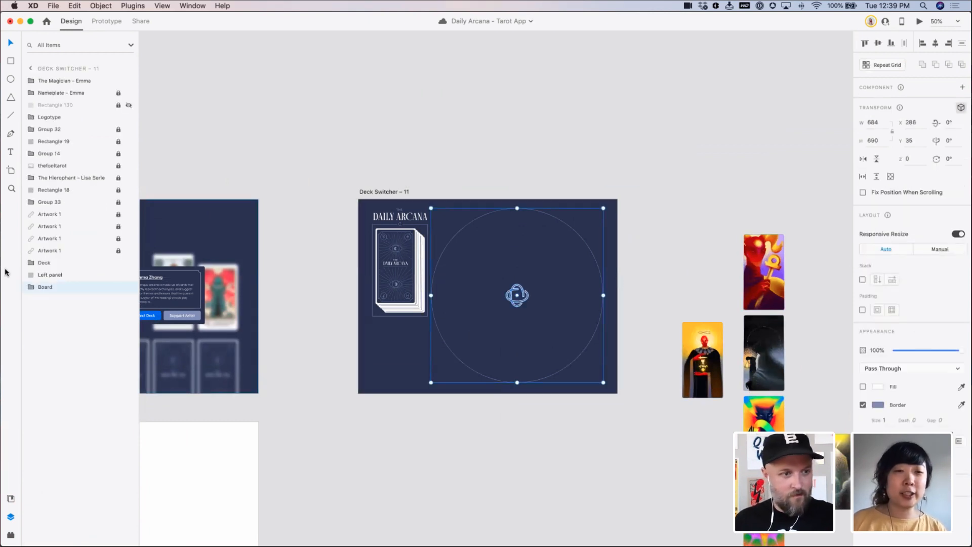
pyautogui.click(129, 107)
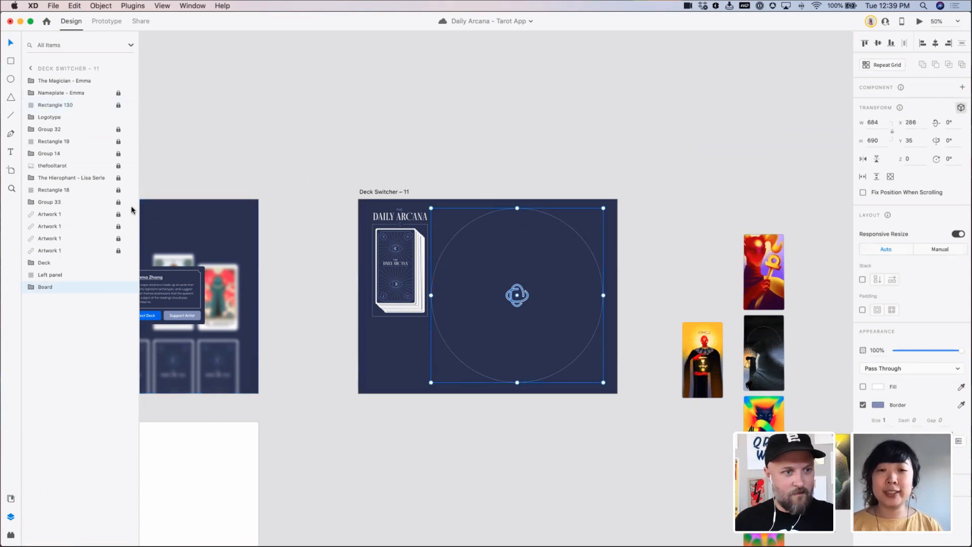
pyautogui.click(310, 214)
# Preview Deck Switcher – 9 again and run Select Deck to check the transition with Rectangle 130 visible
pyautogui.hscroll(-15, 304, 203)
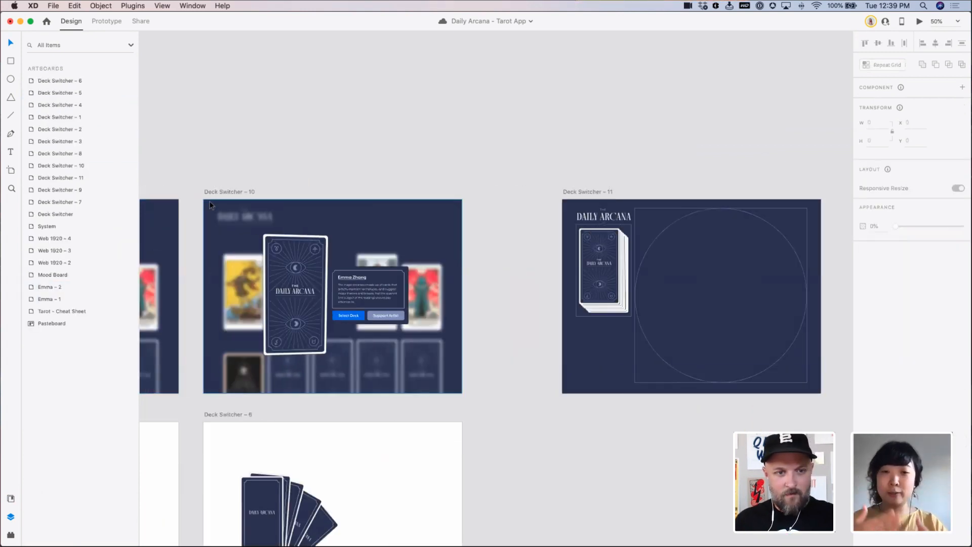
pyautogui.click(318, 218)
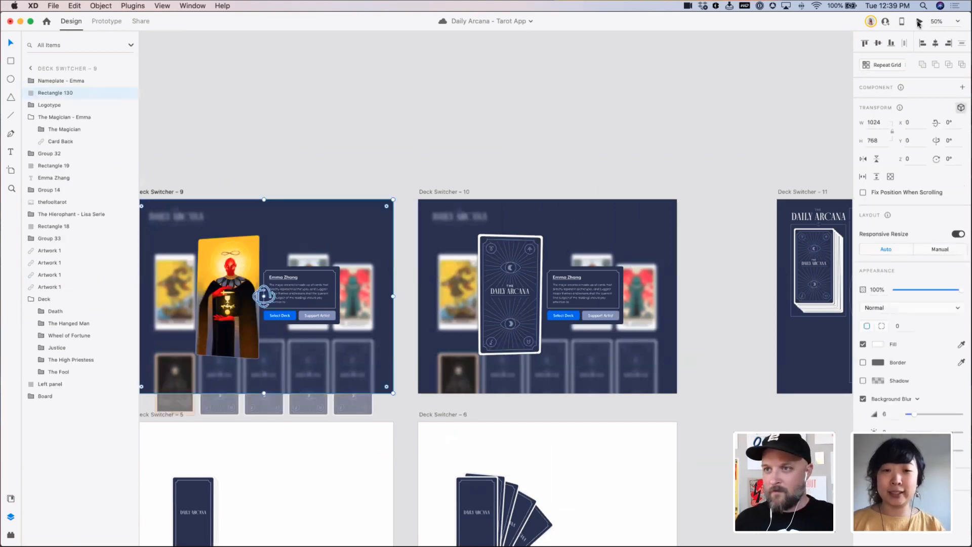
pyautogui.click(920, 22)
pyautogui.click(431, 299)
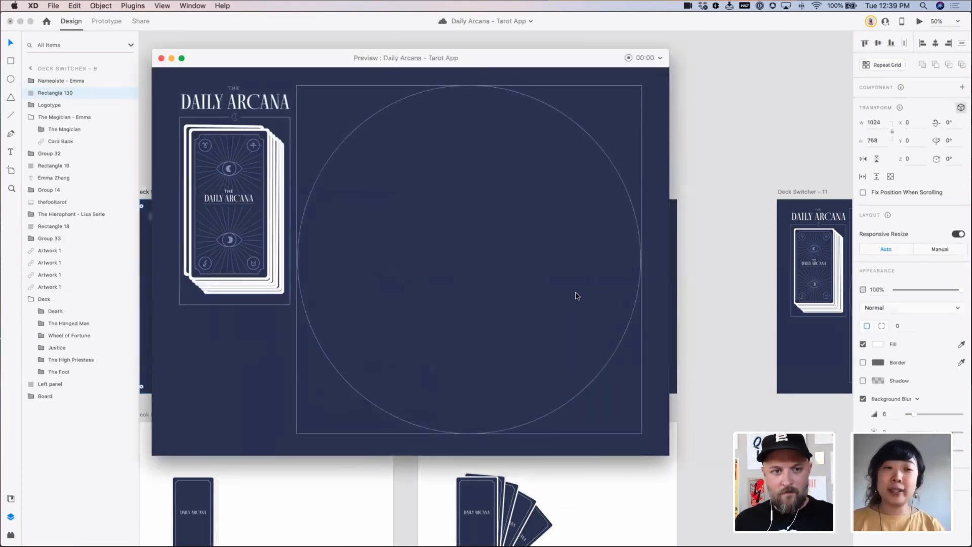
pyautogui.click(715, 354)
pyautogui.hscroll(5, 716, 354)
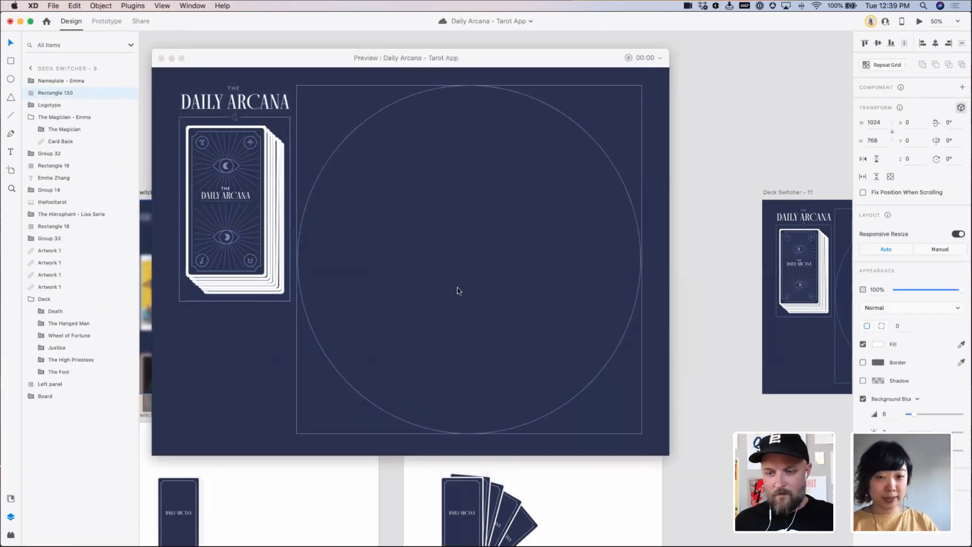
pyautogui.click(157, 58)
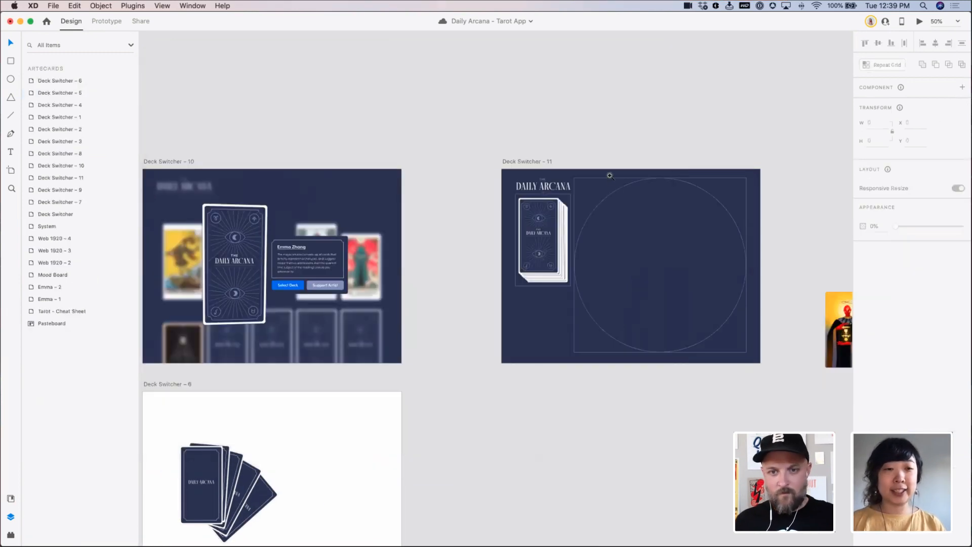
# Move the Magician card group on Deck Switcher – 11 off the deck into the large circle, at about X 395, Y 170
pyautogui.scroll(5, 533, 316)
pyautogui.moveTo(532, 317); pyautogui.dragTo(463, 367)
pyautogui.moveTo(402, 290); pyautogui.dragTo(686, 321)
pyautogui.press('super+minus')
pyautogui.press('super+minus')
pyautogui.press('super+minus')
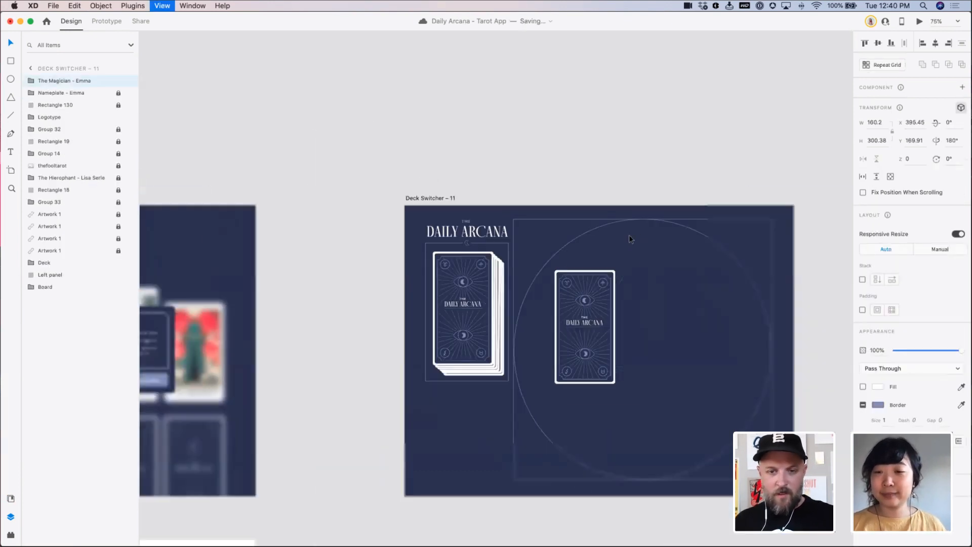
# Preview the transition from Deck Switcher – 9 with the Magician card placed inside the circle
pyautogui.hscroll(-8, 629, 235)
pyautogui.click(406, 271)
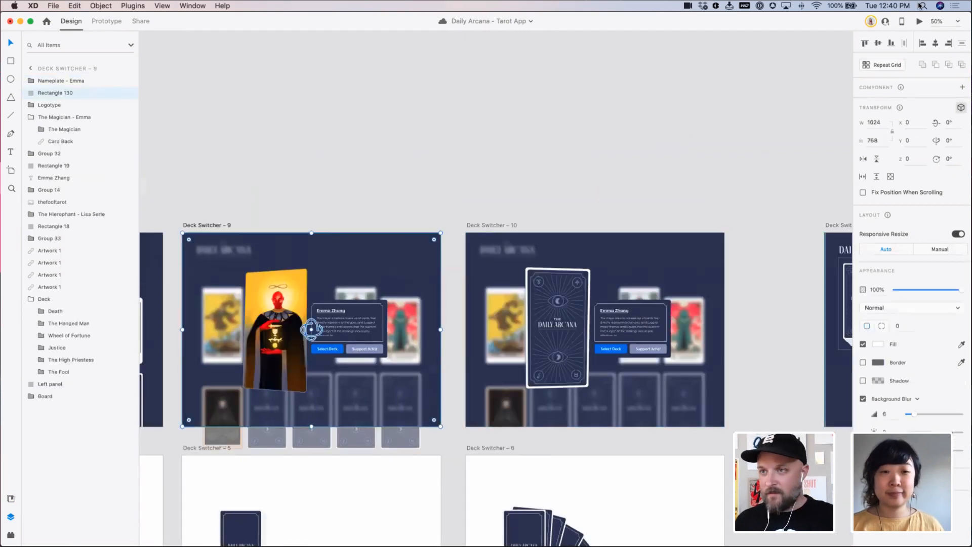
pyautogui.press('super+Return')
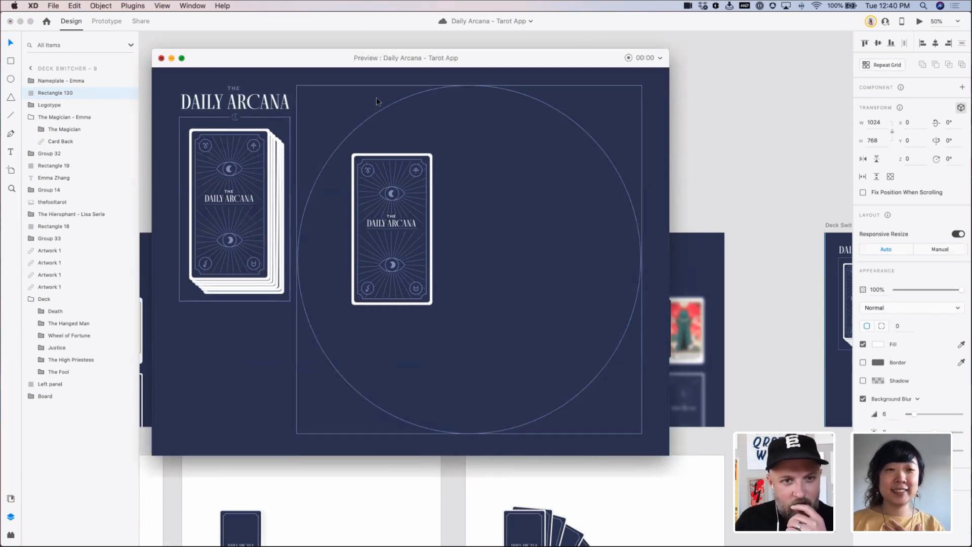
pyautogui.click(161, 58)
# Bring the Magician card group on Deck Switcher – 9 to the front, matching its layer position on Deck Switcher – 11
pyautogui.click(549, 191)
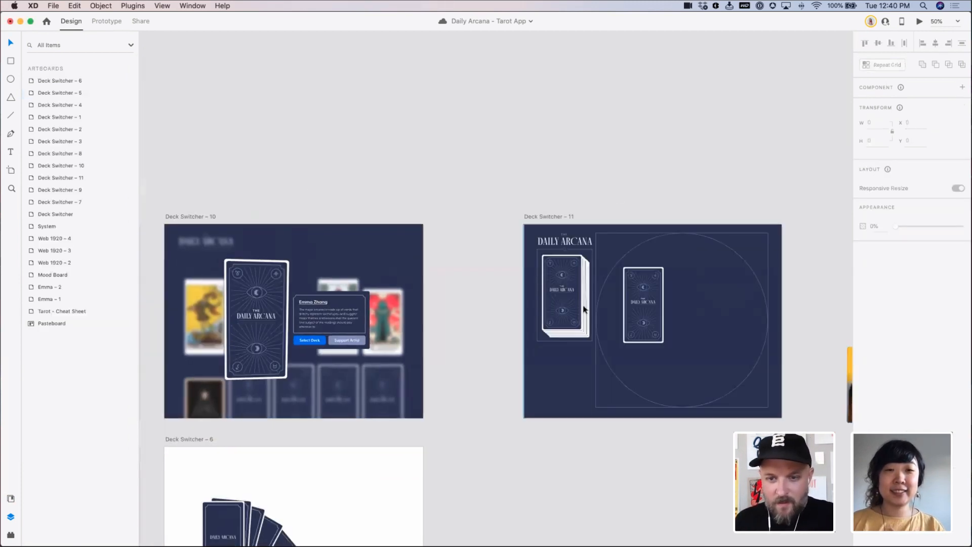
pyautogui.click(634, 304)
pyautogui.hscroll(-10, 313, 281)
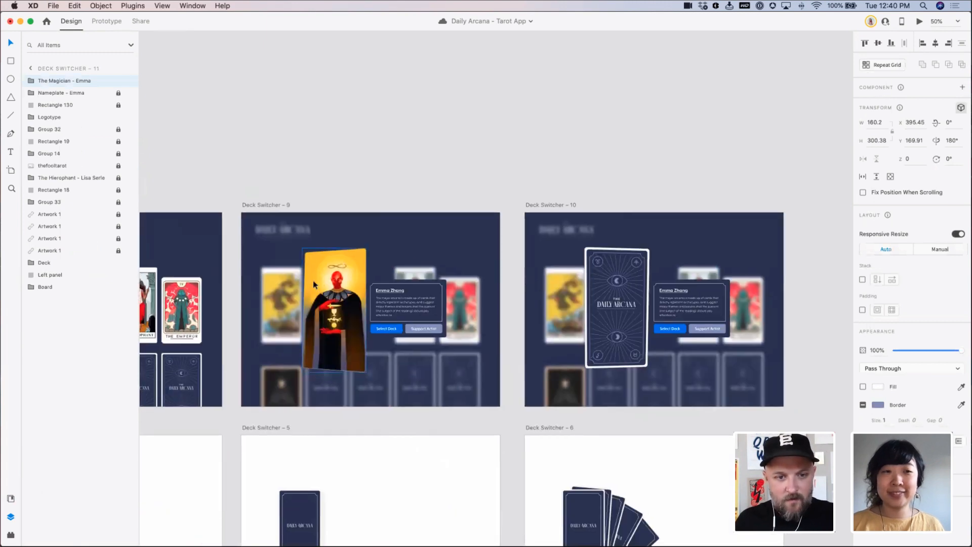
pyautogui.click(313, 280)
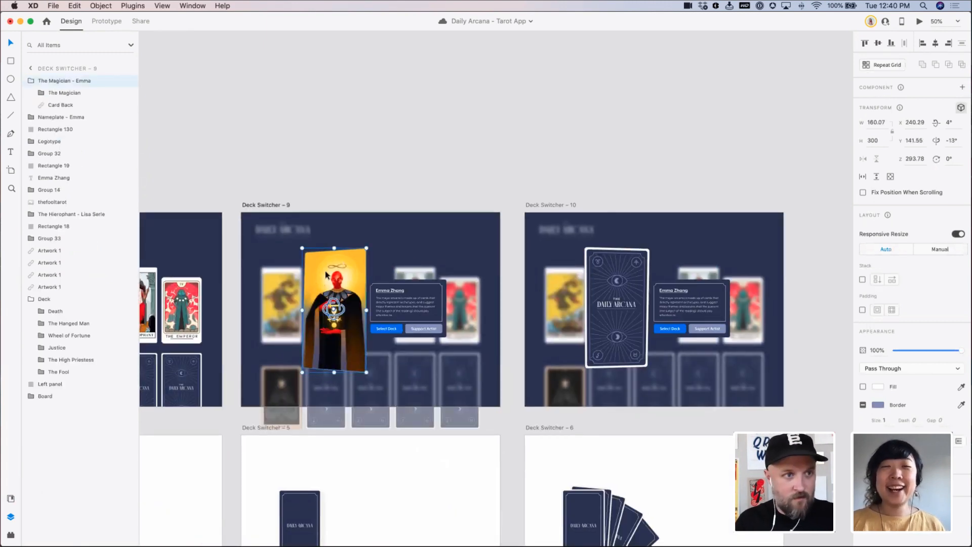
pyautogui.click(336, 169)
# Preview Deck Switcher – 9 and run Select Deck to check the transition with the Magician card in front
pyautogui.hscroll(6, 267, 213)
pyautogui.click(267, 214)
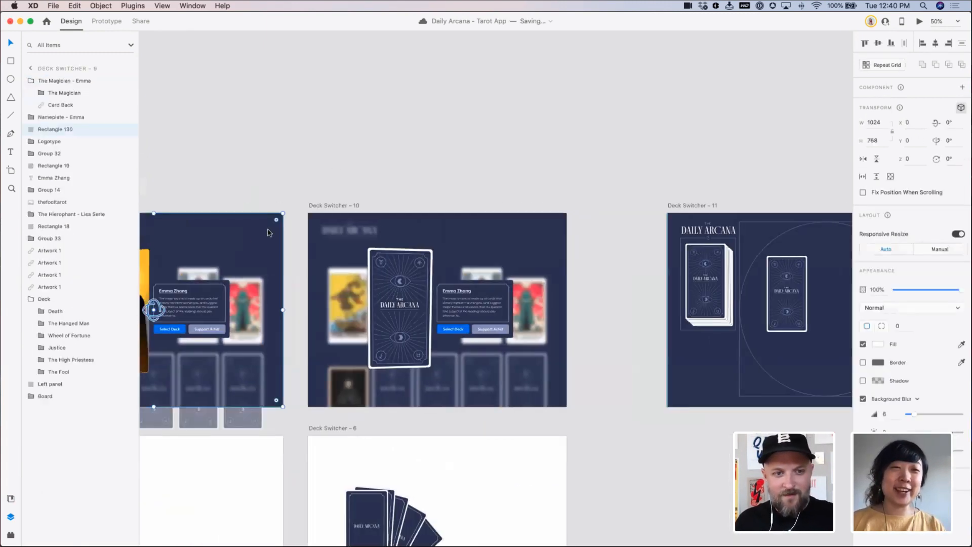
pyautogui.click(920, 21)
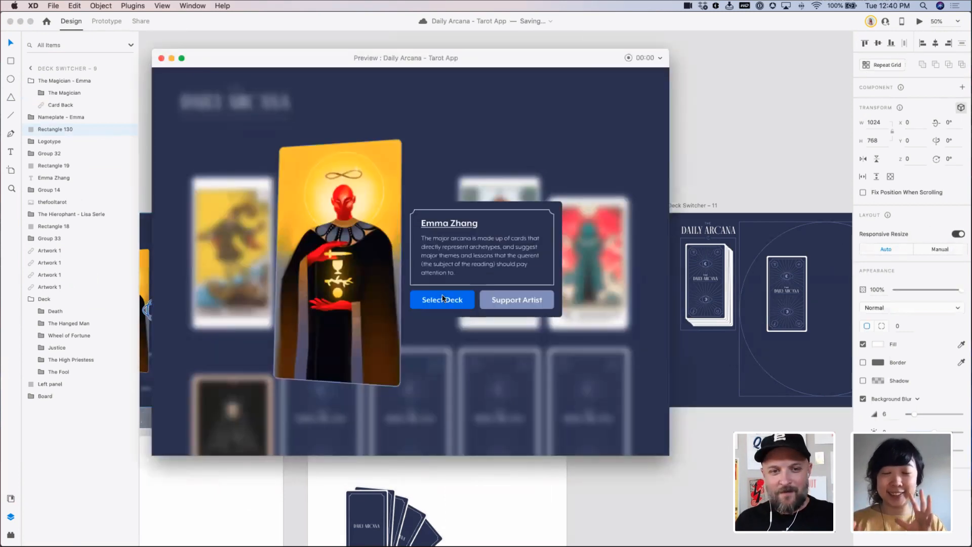
pyautogui.click(443, 298)
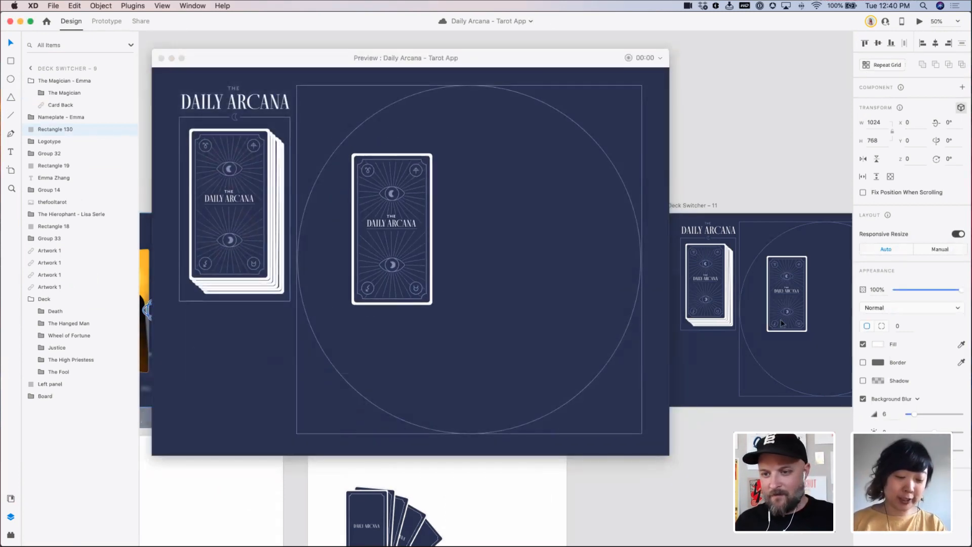
# Move the Magician card on Deck Switcher – 11 back onto the deck at about X 54, Y 108, and return to the preceding screen in the preview
pyautogui.moveTo(782, 316); pyautogui.dragTo(698, 300)
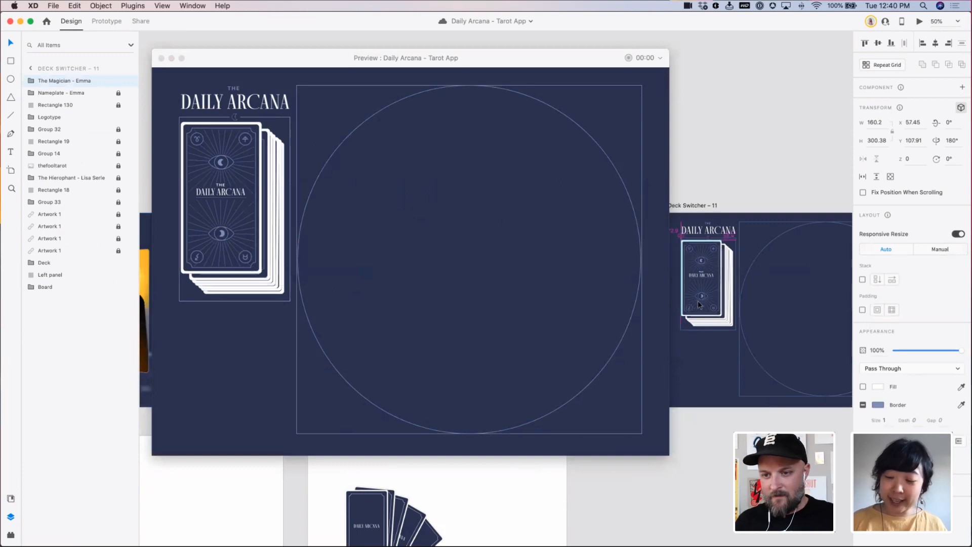
pyautogui.click(253, 98)
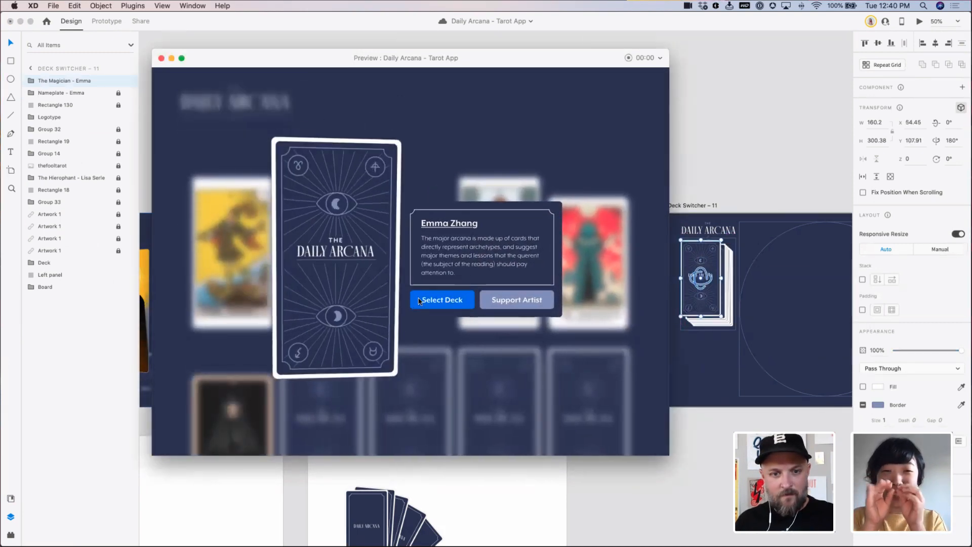
# Run Select Deck in the preview to check the transition to Deck Switcher – 11, and close the preview
pyautogui.click(458, 301)
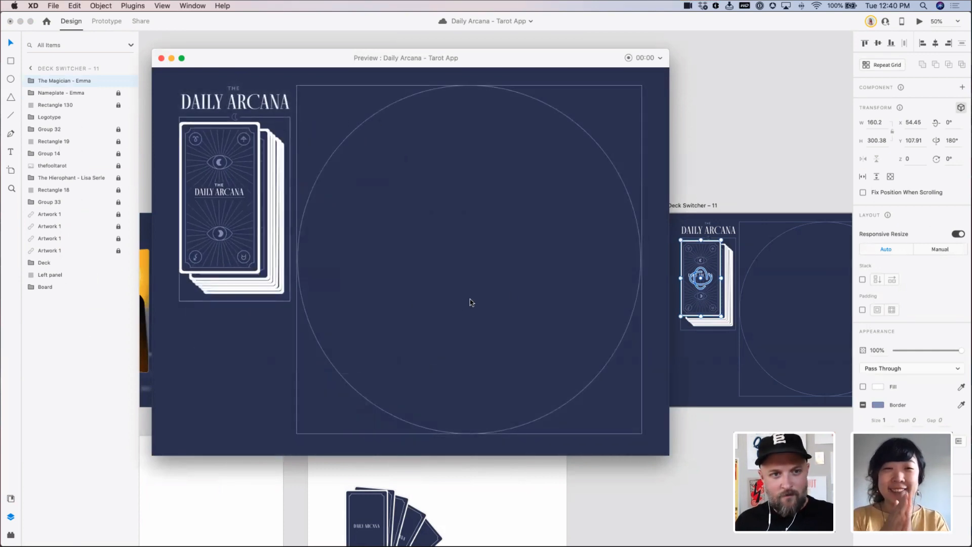
pyautogui.hscroll(5, 700, 342)
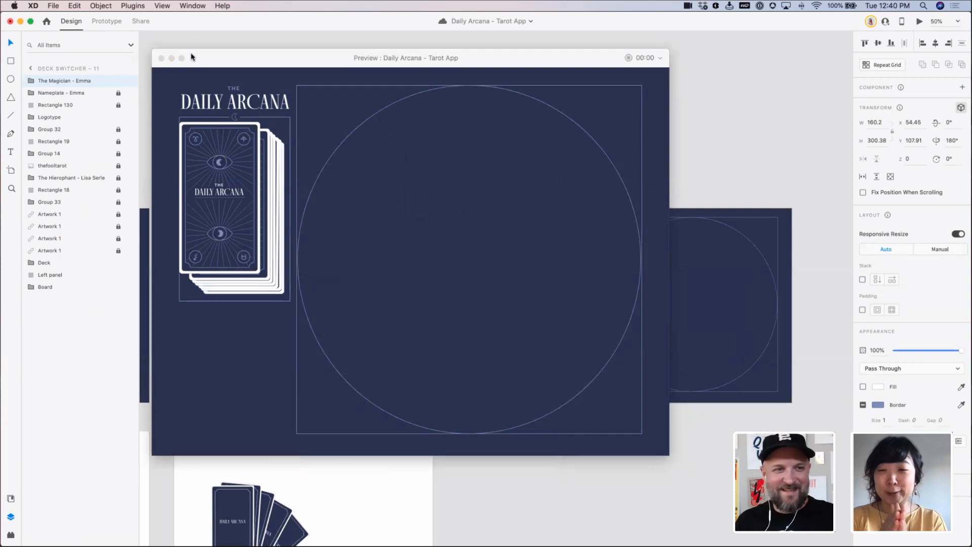
pyautogui.click(161, 59)
# Hide the Rectangle 130 overlay on Deck Switcher – 11
pyautogui.click(610, 296)
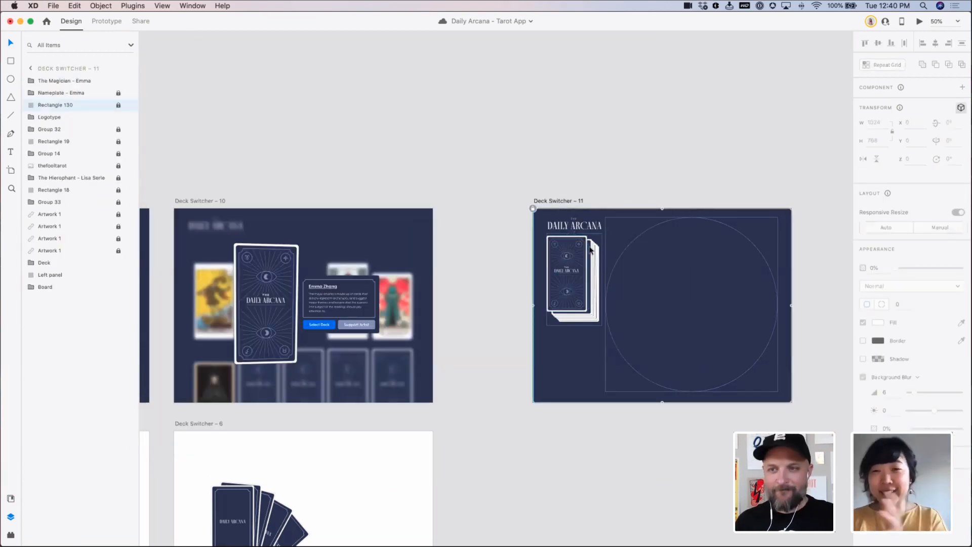
pyautogui.click(129, 105)
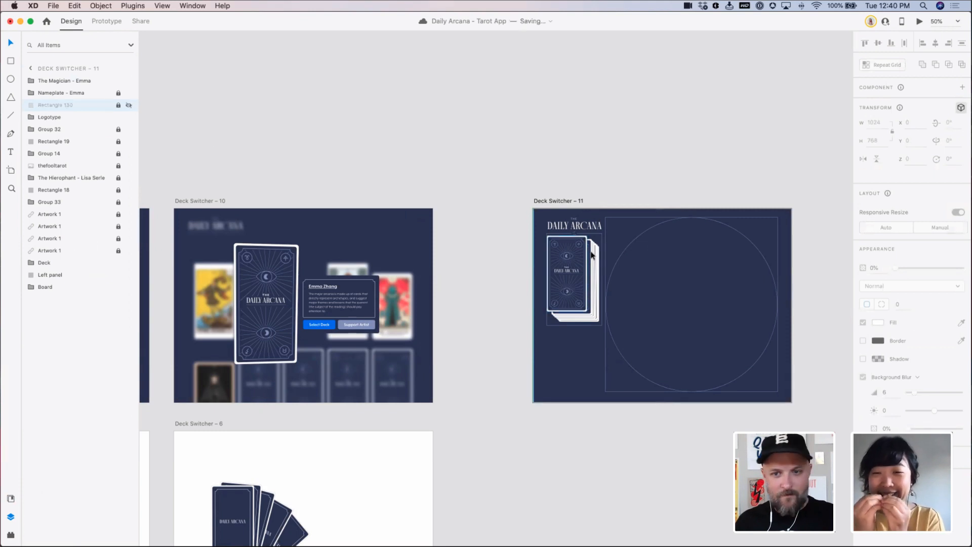
# Examine how the Deck group on Deck Switcher – 11 nests its card groups, including the contents of Death
pyautogui.click(127, 263)
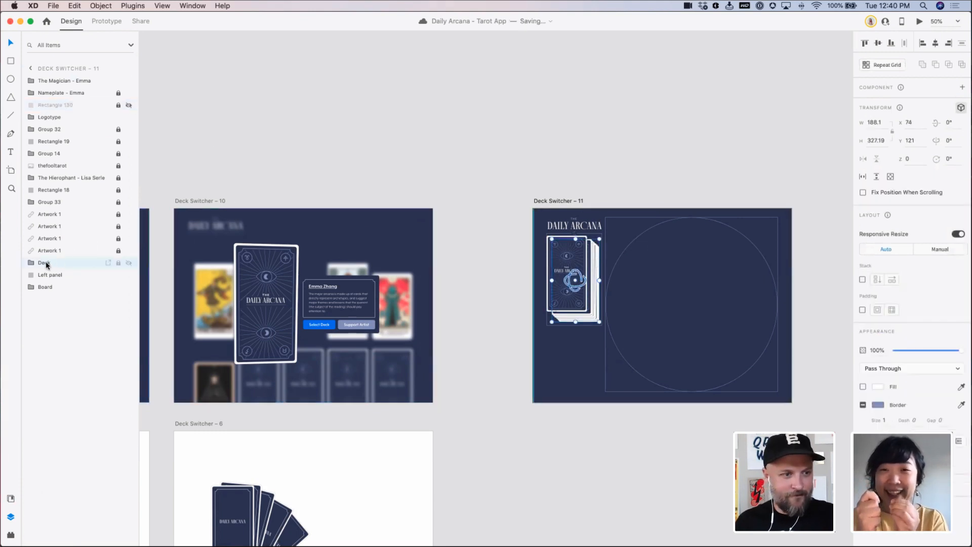
pyautogui.click(31, 262)
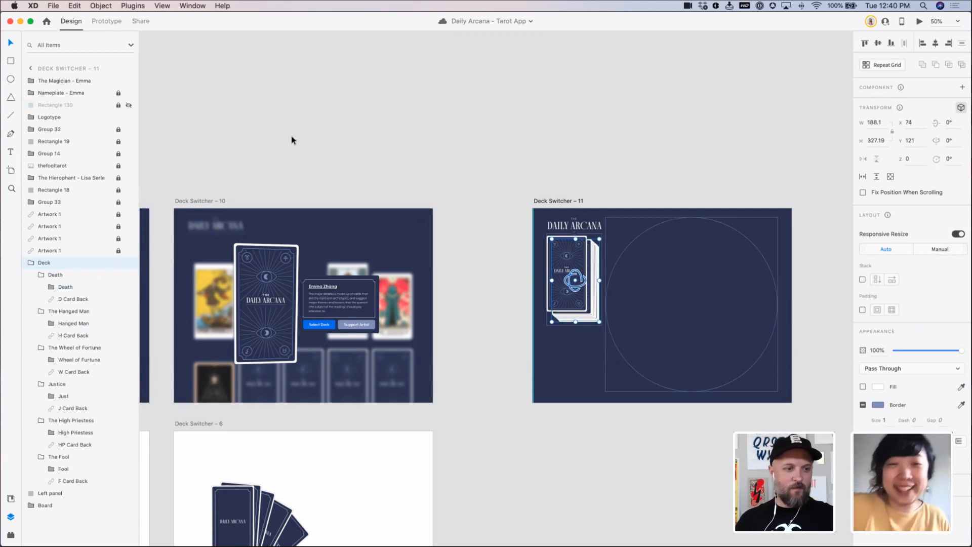
pyautogui.click(52, 287)
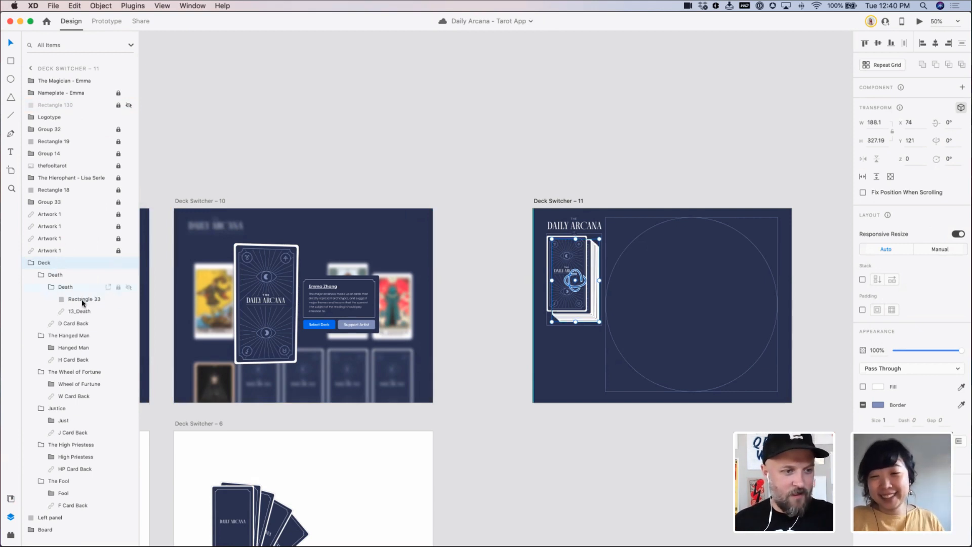
pyautogui.click(82, 300)
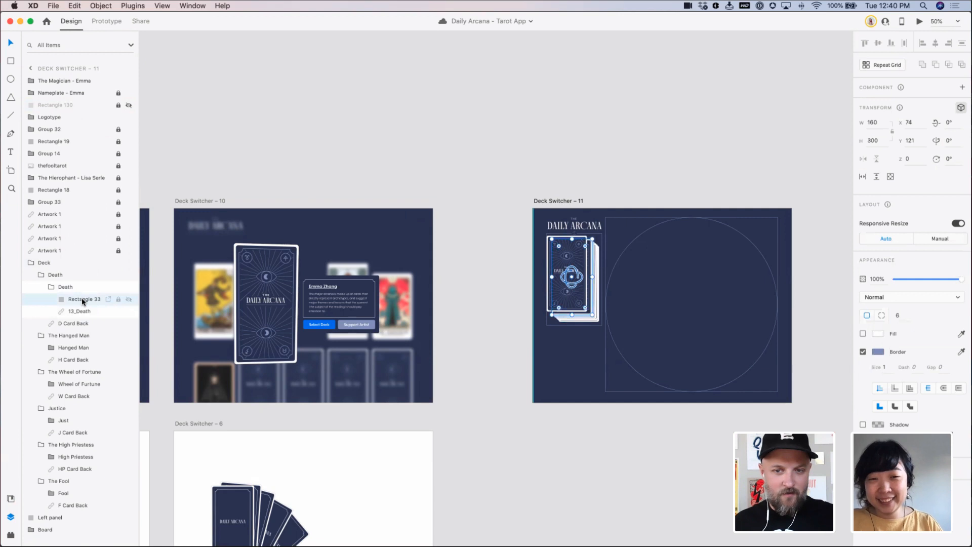
pyautogui.click(51, 287)
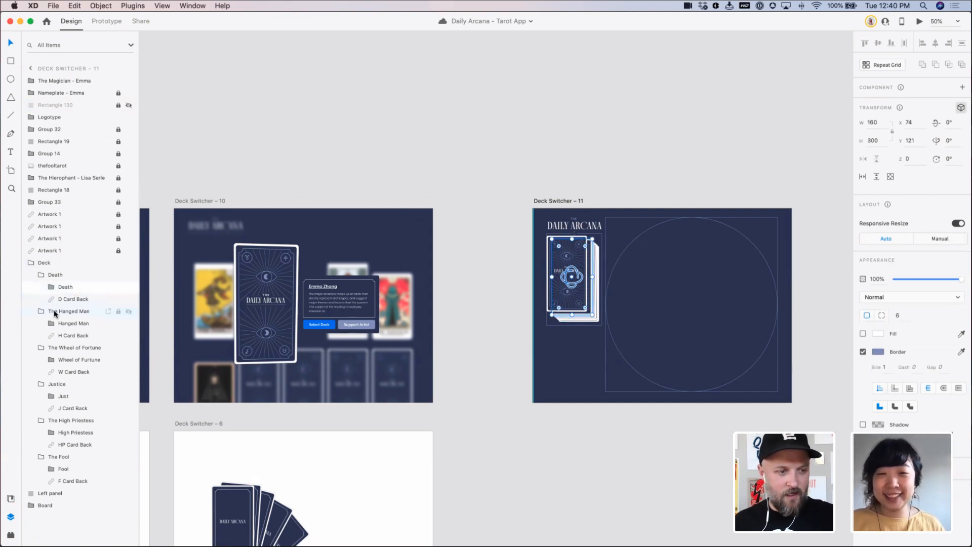
pyautogui.click(31, 262)
# Align the Magician card with the staggered deck on Deck Switcher – 11 at about X 67, Y 114
pyautogui.click(537, 134)
pyautogui.moveTo(537, 134); pyautogui.dragTo(420, 128)
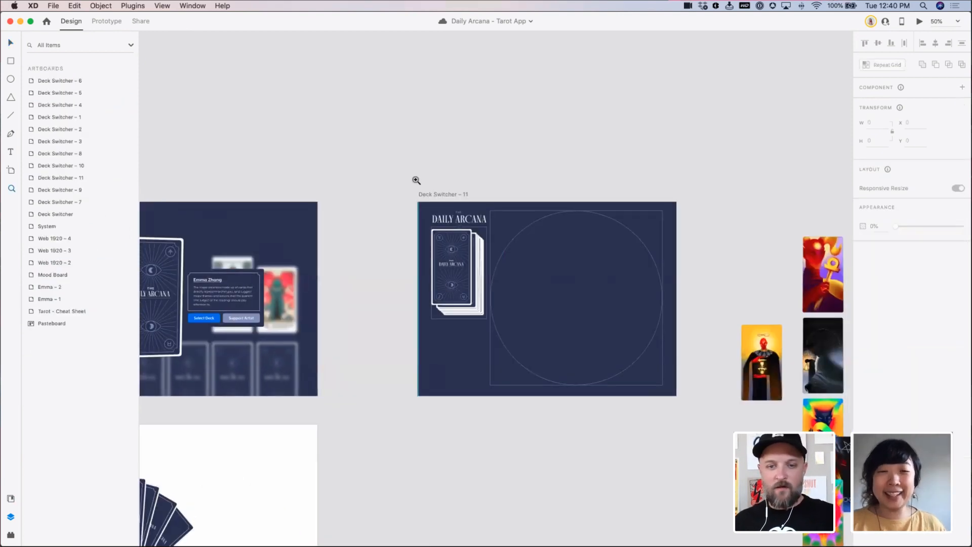
pyautogui.moveTo(415, 182); pyautogui.dragTo(568, 375)
pyautogui.moveTo(500, 300); pyautogui.dragTo(527, 312)
pyautogui.moveTo(448, 283); pyautogui.dragTo(453, 287)
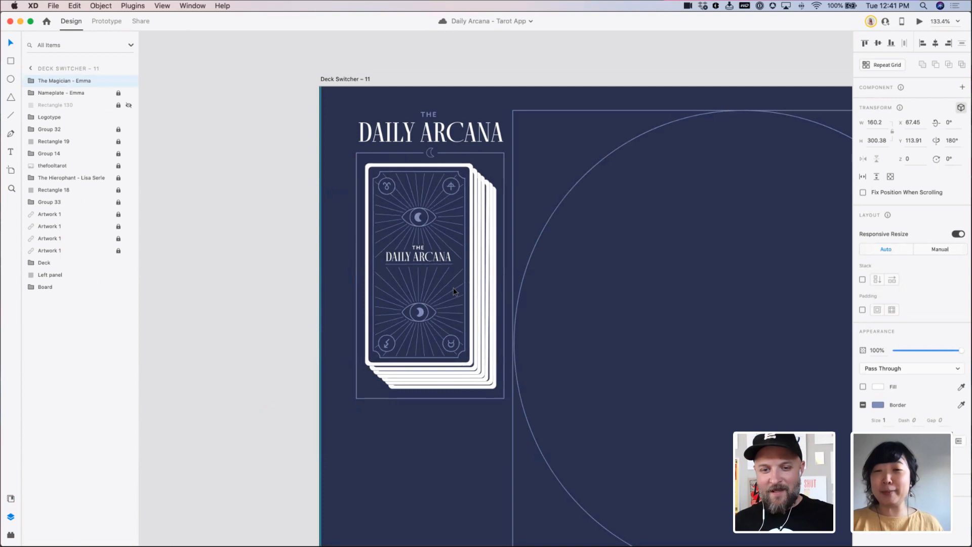
pyautogui.press('Down')
pyautogui.press('Up')
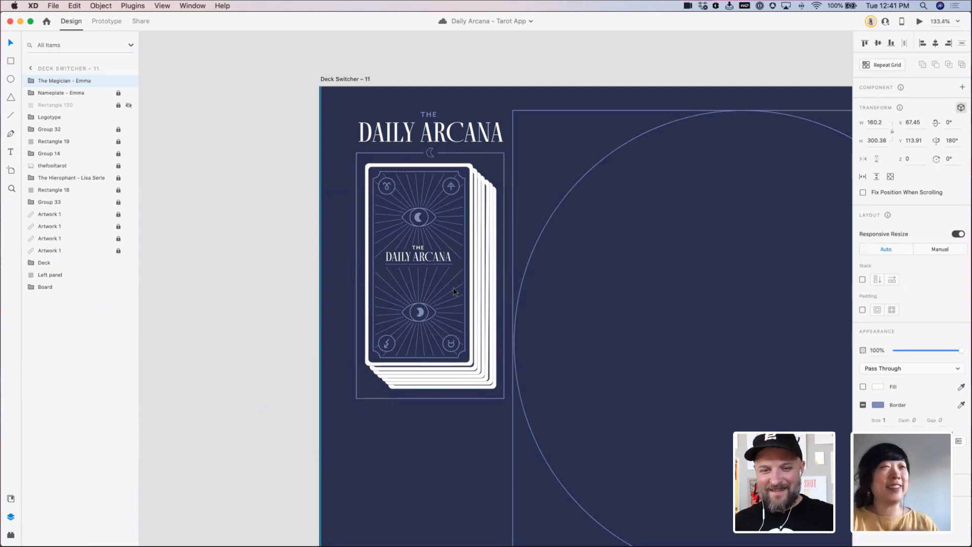
# Move all the loose card artworks on the pasteboard to free space below and clear of Deck Switcher – 11
pyautogui.click(530, 72)
pyautogui.press('super+minus')
pyautogui.press('super+minus')
pyautogui.press('super+minus')
pyautogui.press('super+minus')
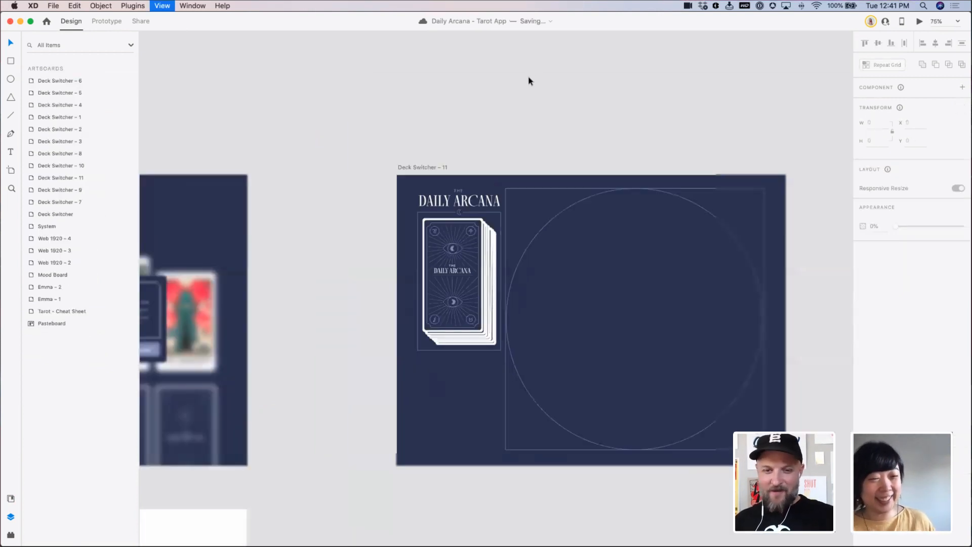
pyautogui.moveTo(530, 80); pyautogui.dragTo(336, 44)
pyautogui.moveTo(418, 219); pyautogui.dragTo(603, 451)
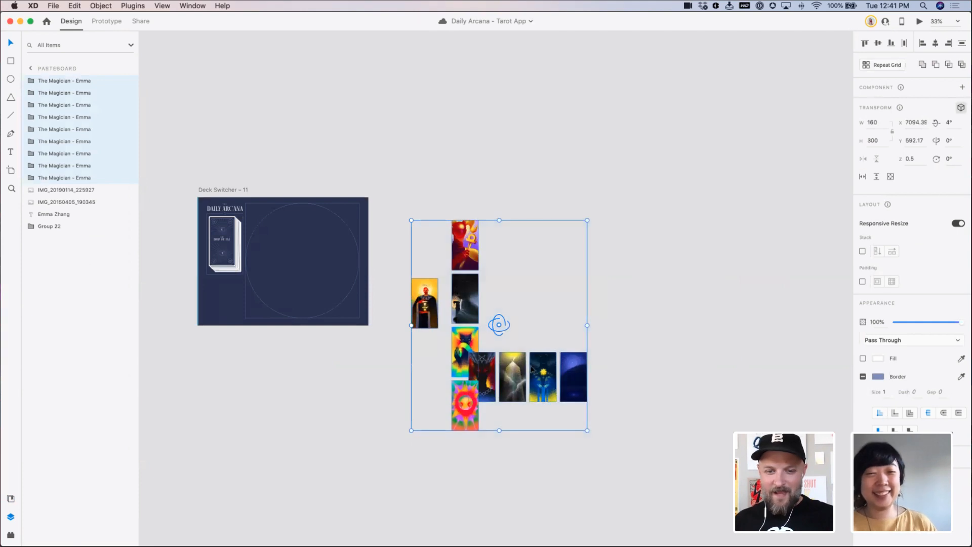
pyautogui.moveTo(479, 243); pyautogui.dragTo(344, 425)
pyautogui.click(247, 170)
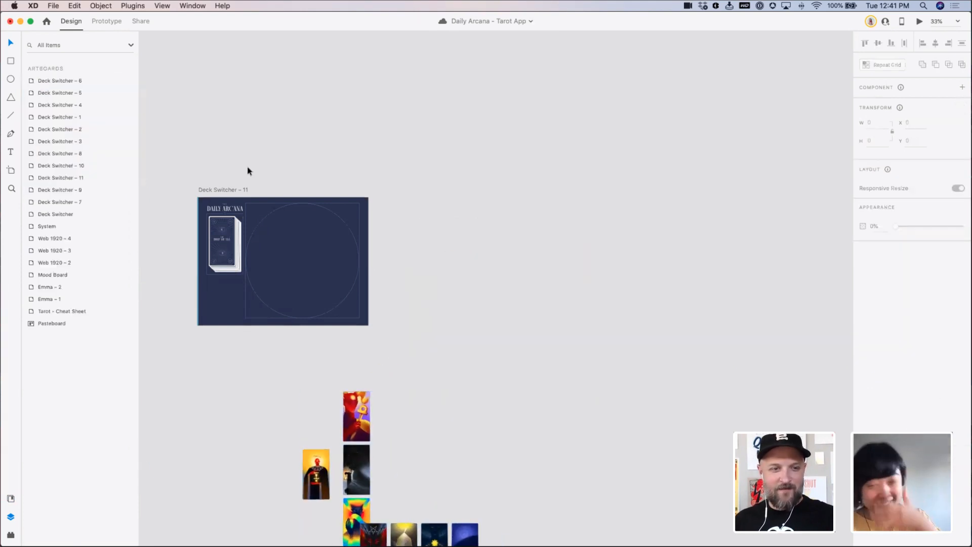
# Duplicate the Deck Switcher – 11 artboard directly to its right
pyautogui.moveTo(189, 153); pyautogui.dragTo(439, 402)
pyautogui.moveTo(472, 355); pyautogui.dragTo(374, 333)
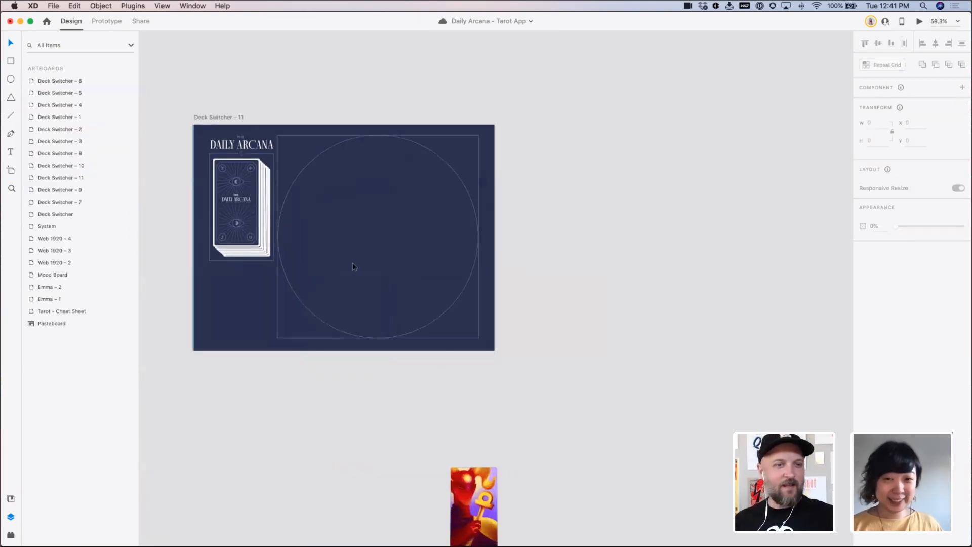
pyautogui.click(215, 117)
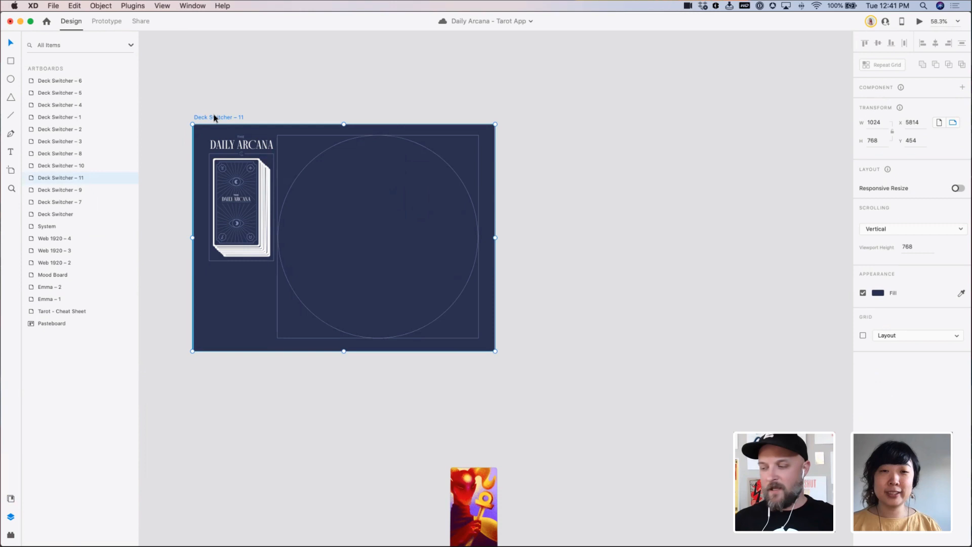
pyautogui.moveTo(214, 117); pyautogui.dragTo(362, 79)
pyautogui.click(543, 98)
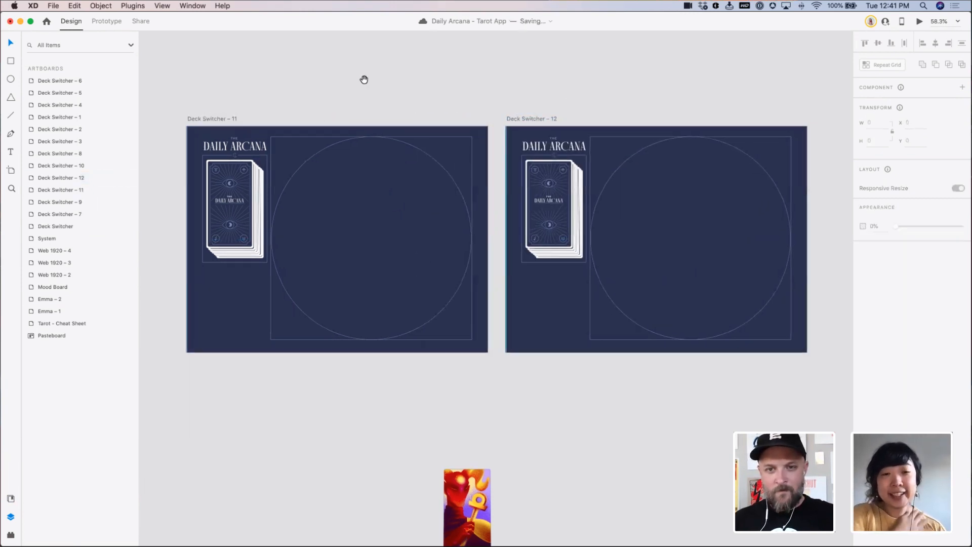
# Move the Magician card group to the top of the Deck group on Deck Switcher – 12 and rename it The Magician
pyautogui.scroll(5, 578, 304)
pyautogui.hscroll(-5, 533, 306)
pyautogui.click(385, 245)
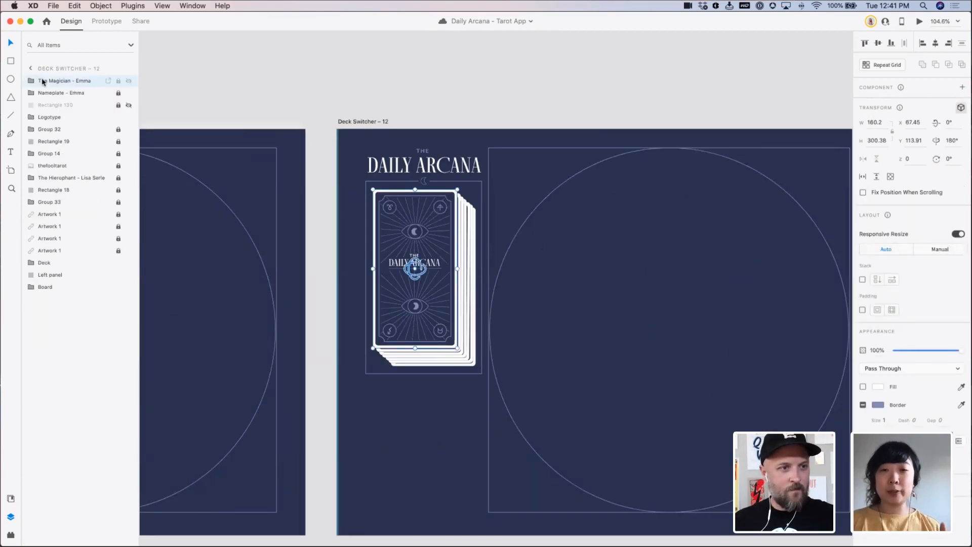
pyautogui.moveTo(38, 83); pyautogui.dragTo(115, 263)
pyautogui.doubleClick(51, 263)
pyautogui.press('BackSpace')
pyautogui.press('Return')
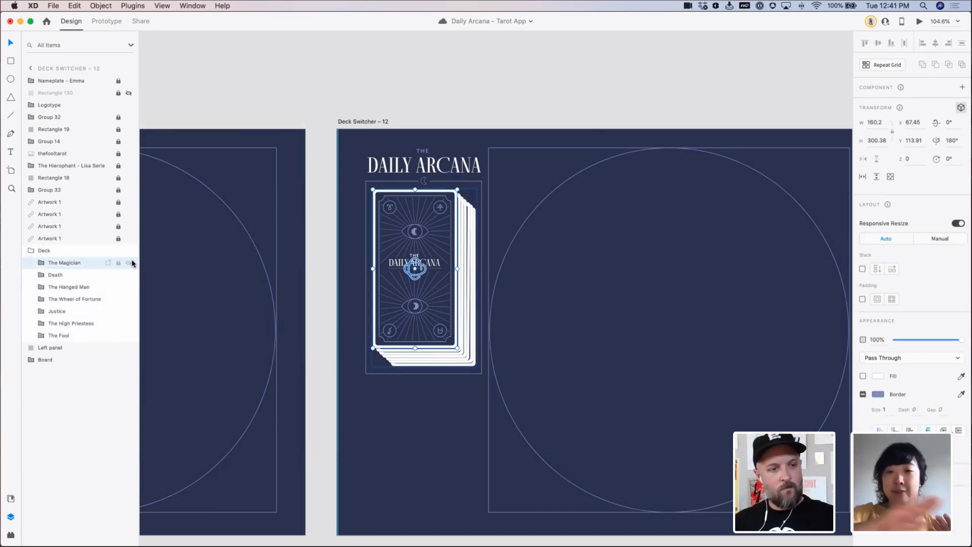
# Rename the Card Back layer inside The Magician group as M Card Back
pyautogui.click(41, 263)
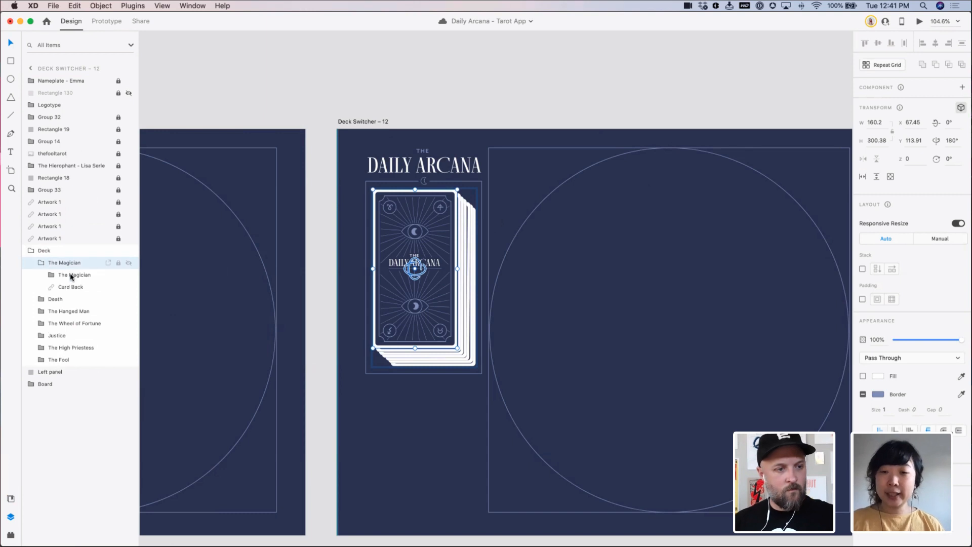
pyautogui.doubleClick(70, 288)
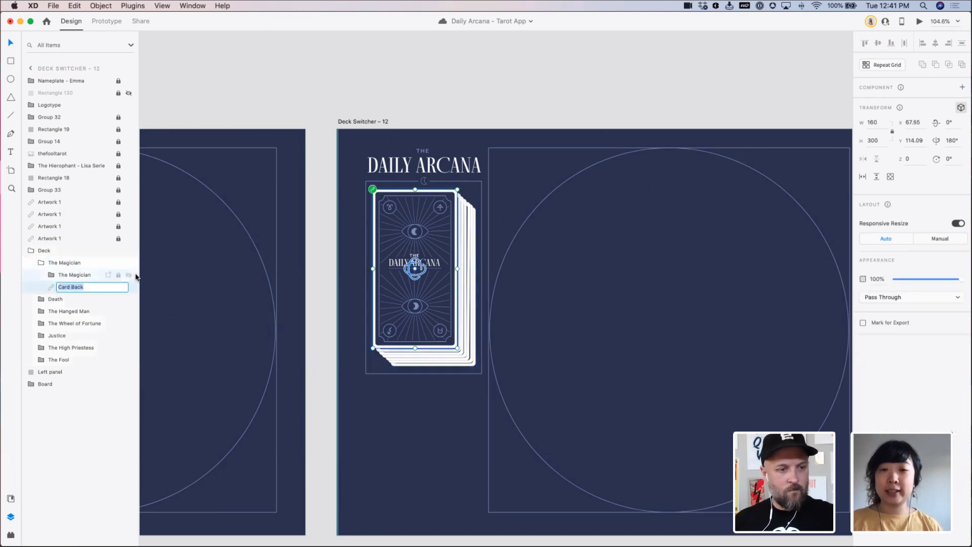
pyautogui.write('M')
pyautogui.press('Return')
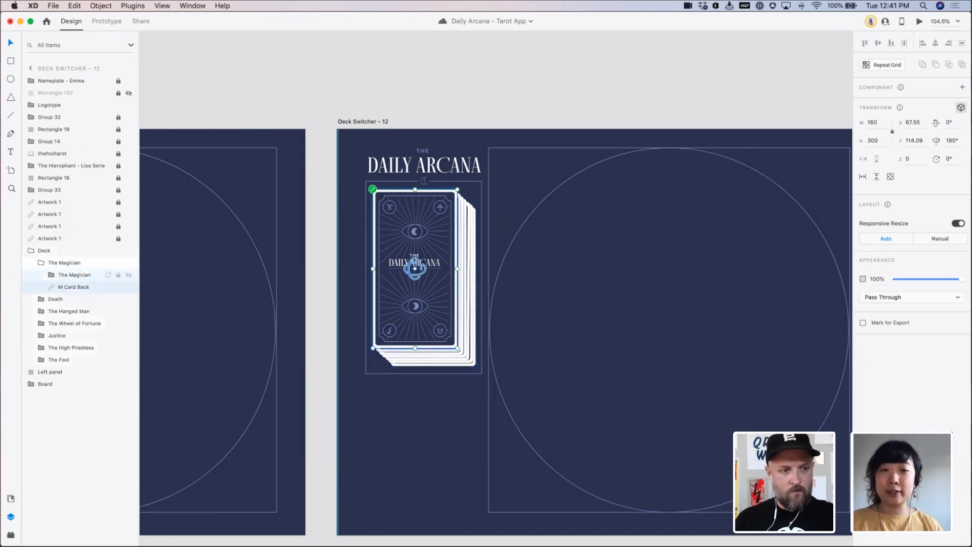
# Rename the 0_The_Fool image layer inside the nested The Magician group as The_Magician
pyautogui.click(52, 276)
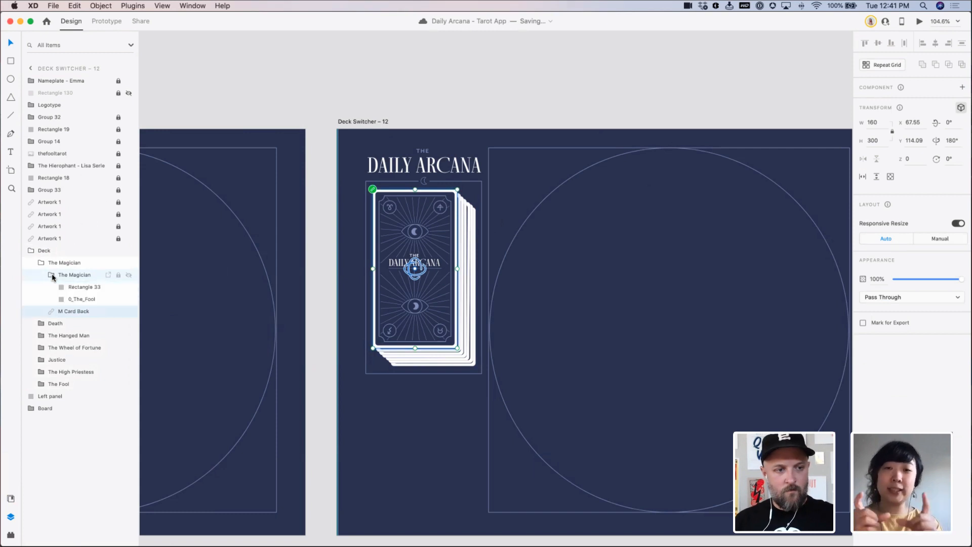
pyautogui.doubleClick(109, 298)
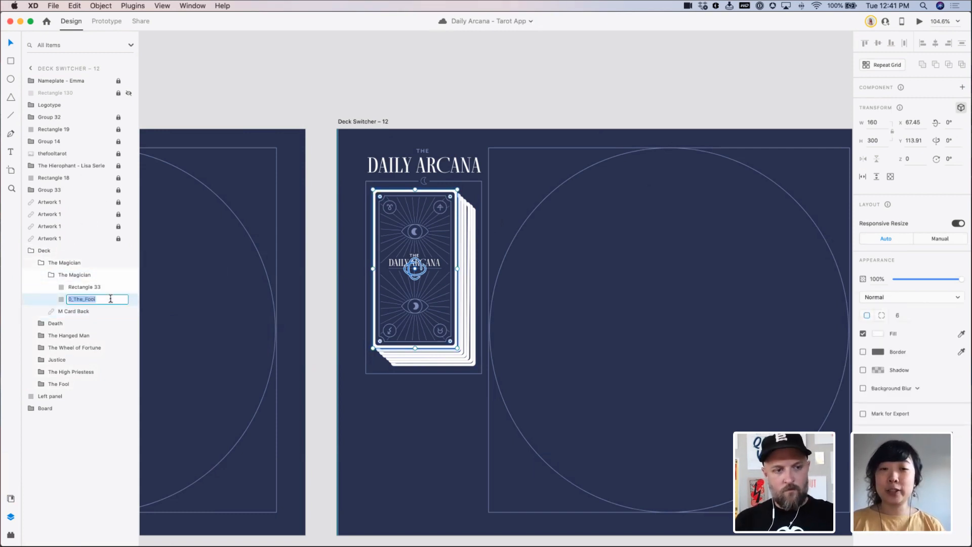
pyautogui.write('The Mag')
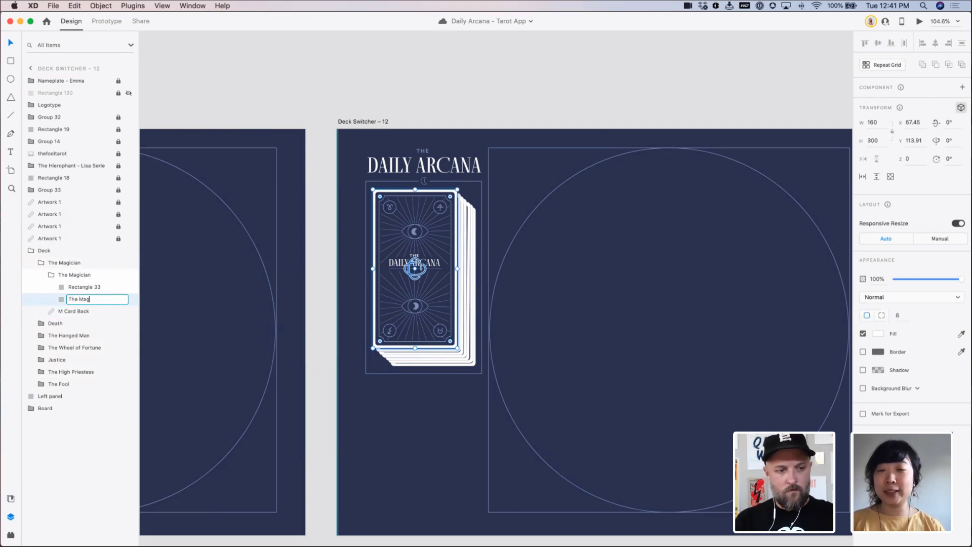
pyautogui.write('ician')
pyautogui.press('Return')
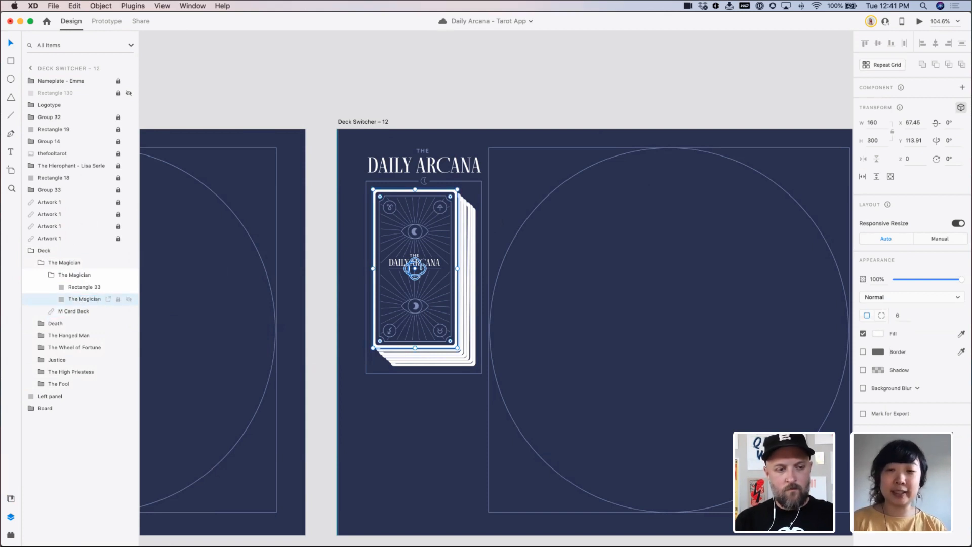
pyautogui.doubleClick(89, 295)
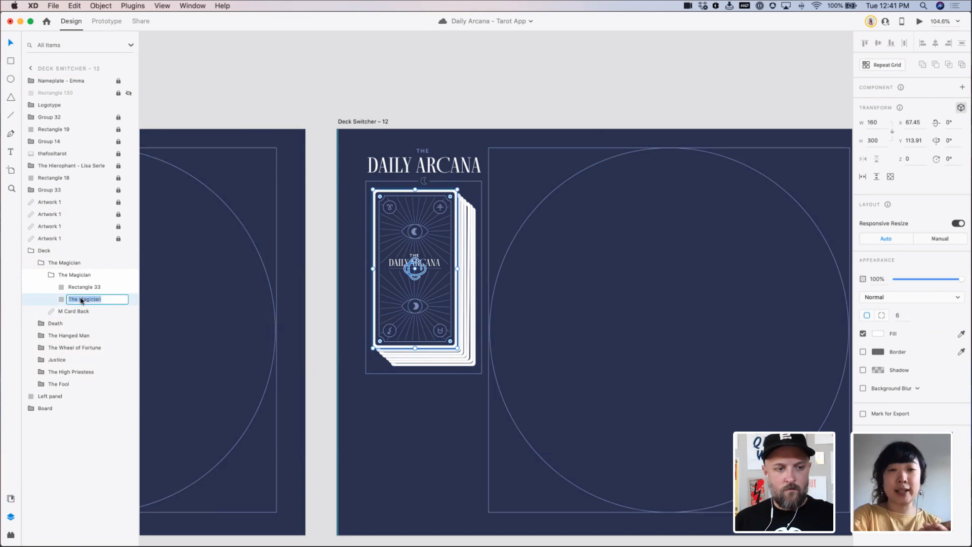
pyautogui.click(79, 299)
pyautogui.press('Return')
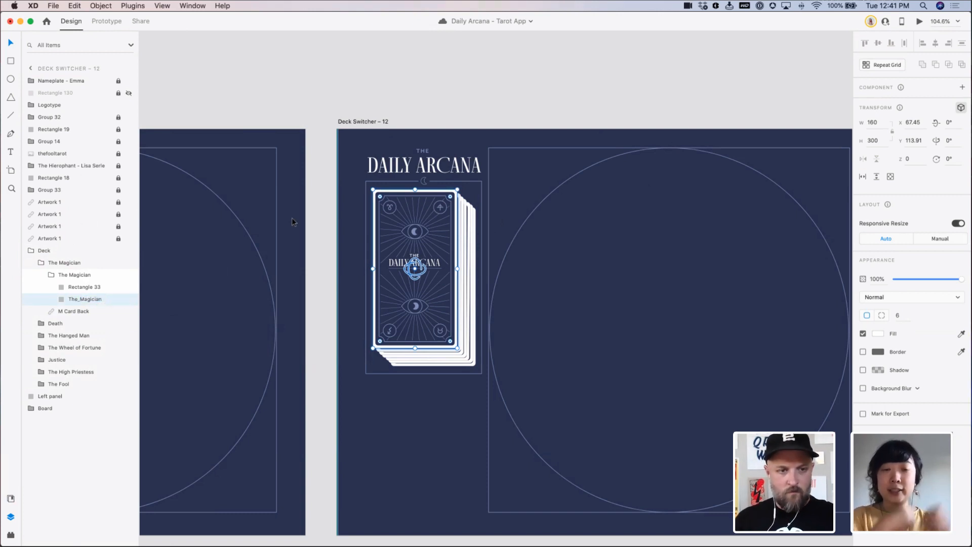
# Duplicate the Deck Switcher – 12 artboard to its right, aligned with the original and spaced 72 px away
pyautogui.click(284, 106)
pyautogui.hscroll(4, 456, 303)
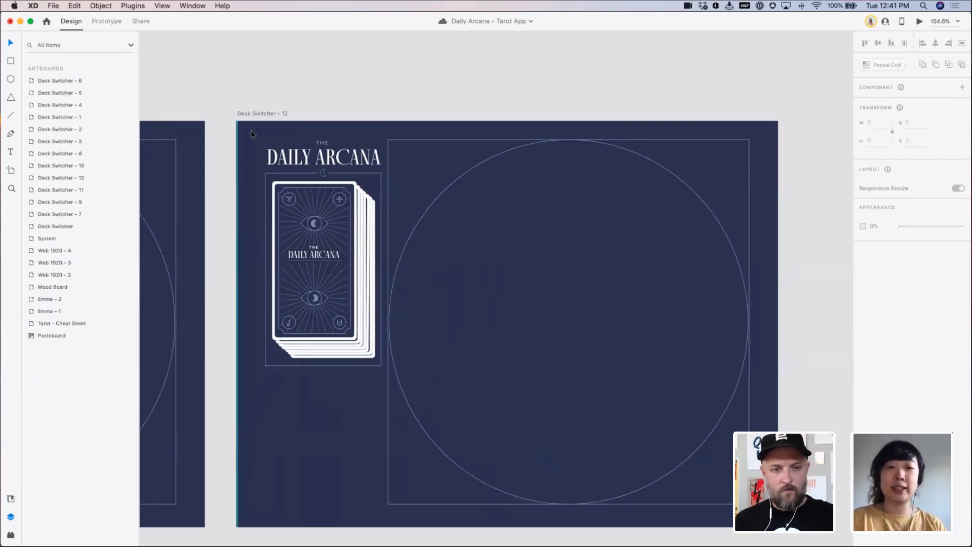
pyautogui.click(304, 248)
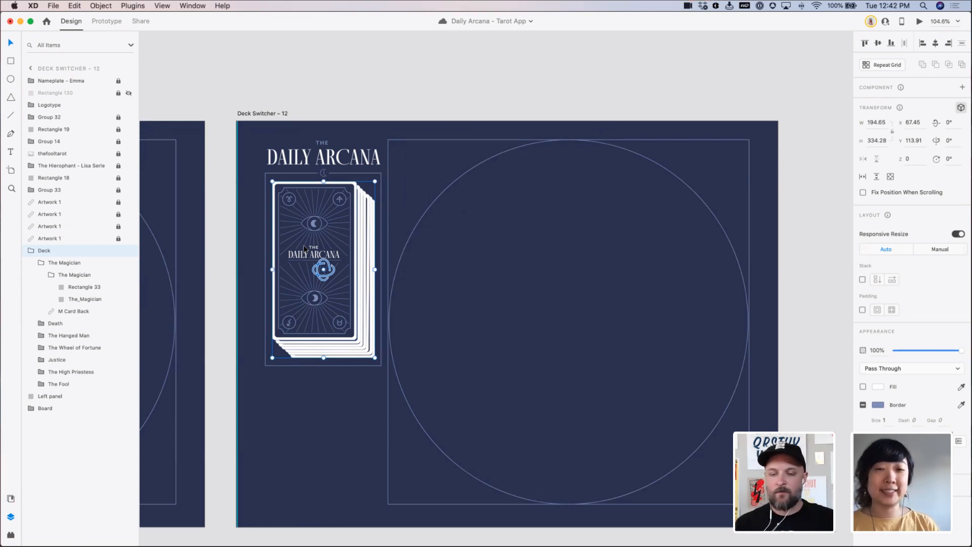
pyautogui.press('super+minus')
pyautogui.press('super+minus')
pyautogui.click(478, 130)
pyautogui.moveTo(542, 135); pyautogui.dragTo(430, 97)
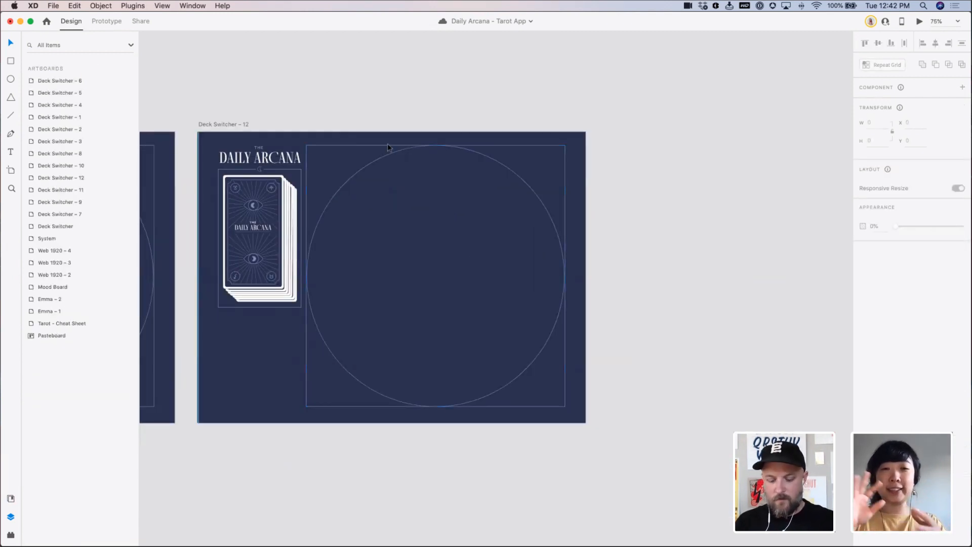
pyautogui.press('super+minus')
pyautogui.moveTo(452, 141); pyautogui.dragTo(301, 137)
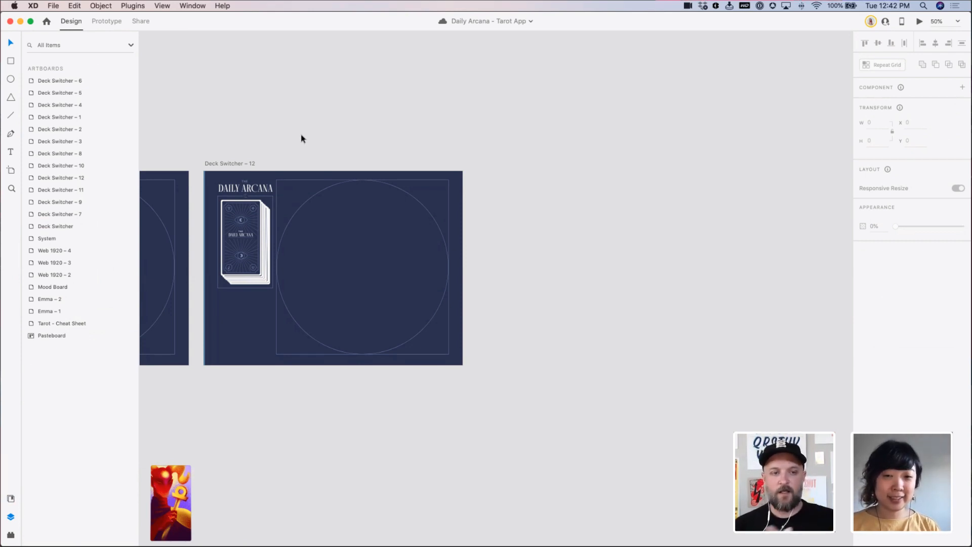
pyautogui.click(236, 165)
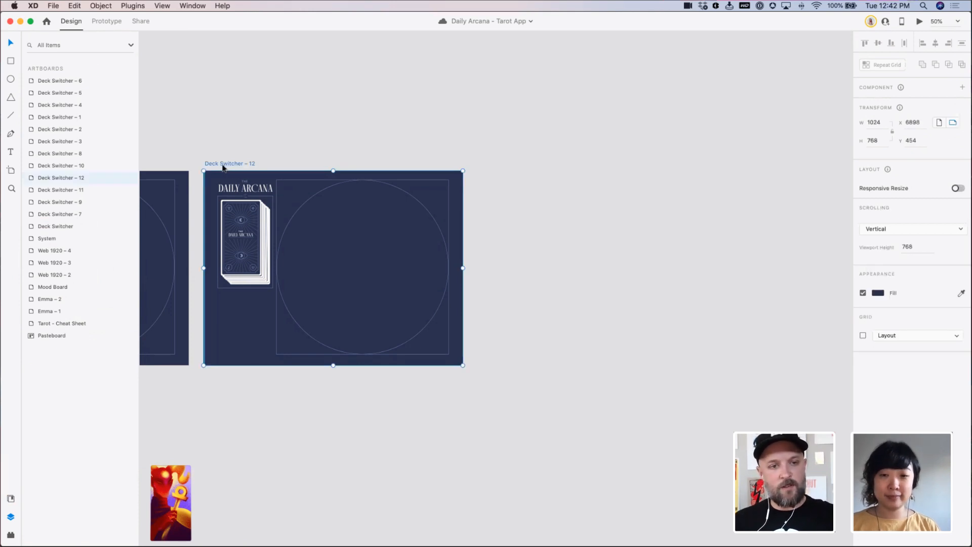
pyautogui.keyDown('alt'); pyautogui.moveTo(222, 167); pyautogui.dragTo(499, 163); pyautogui.keyUp('alt')
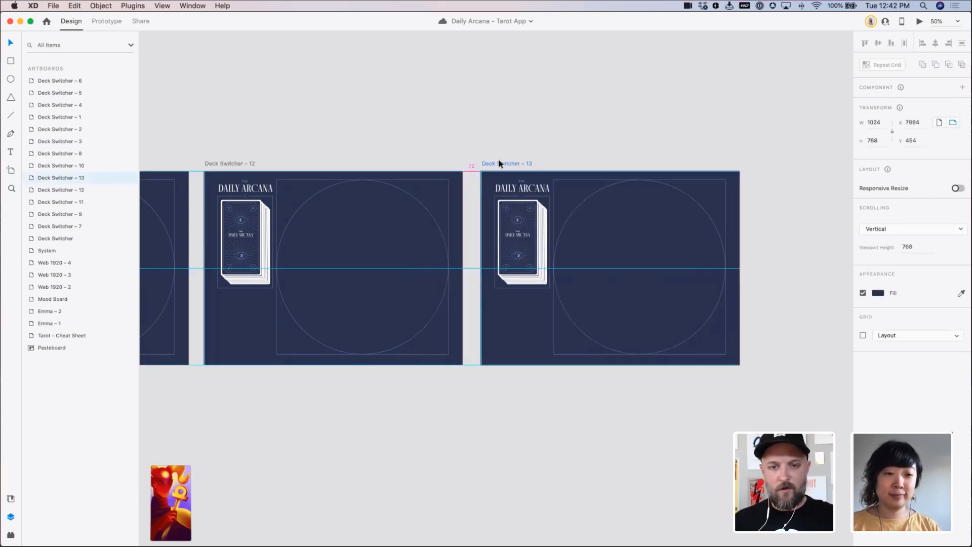
# Lift The Magician card in Deck Switcher – 13's Deck group to a Z depth of about 148 and offset it up and left
pyautogui.click(517, 238)
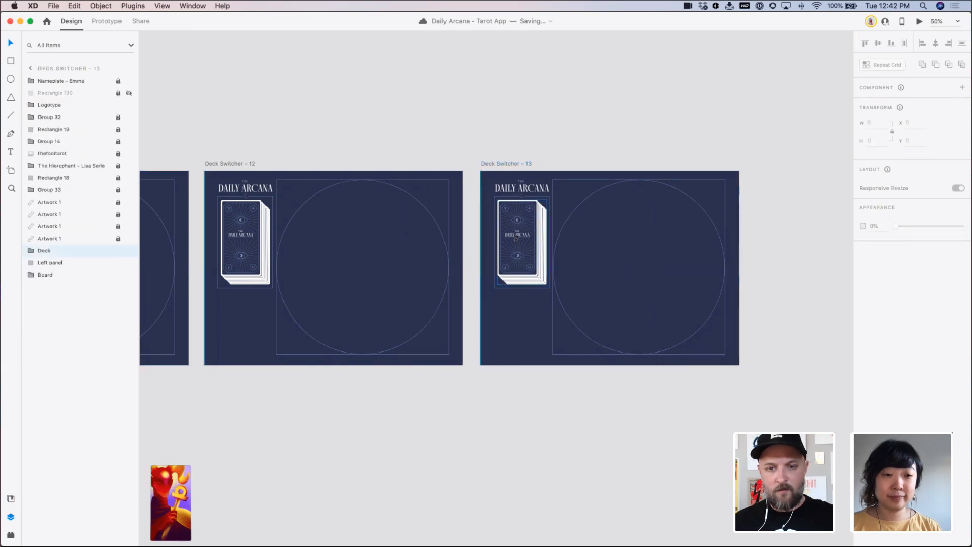
pyautogui.scroll(5, 632, 349)
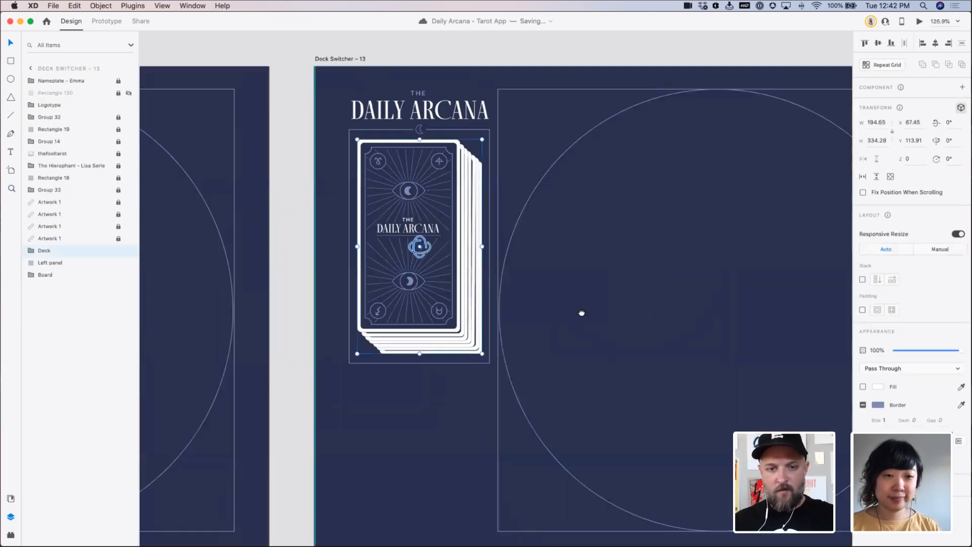
pyautogui.moveTo(582, 312); pyautogui.dragTo(597, 343)
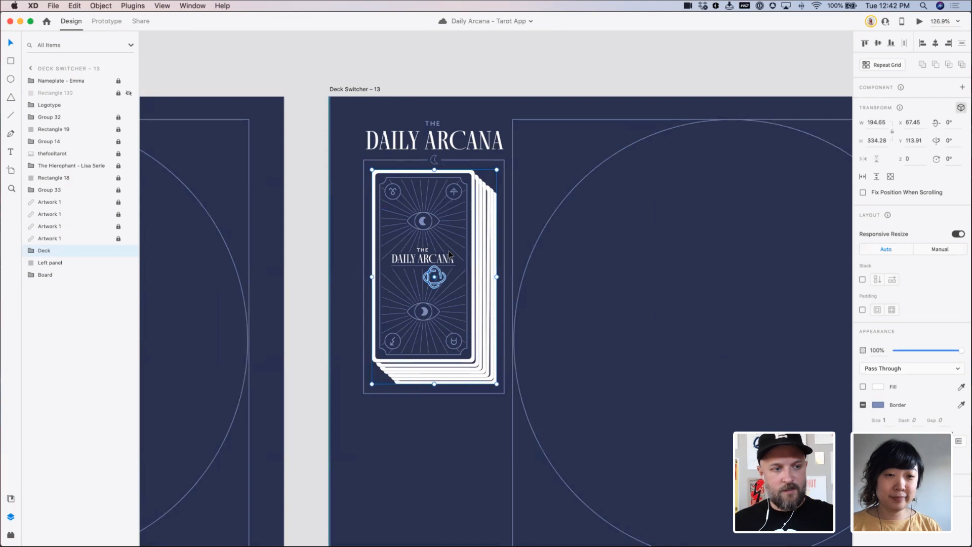
pyautogui.doubleClick(449, 255)
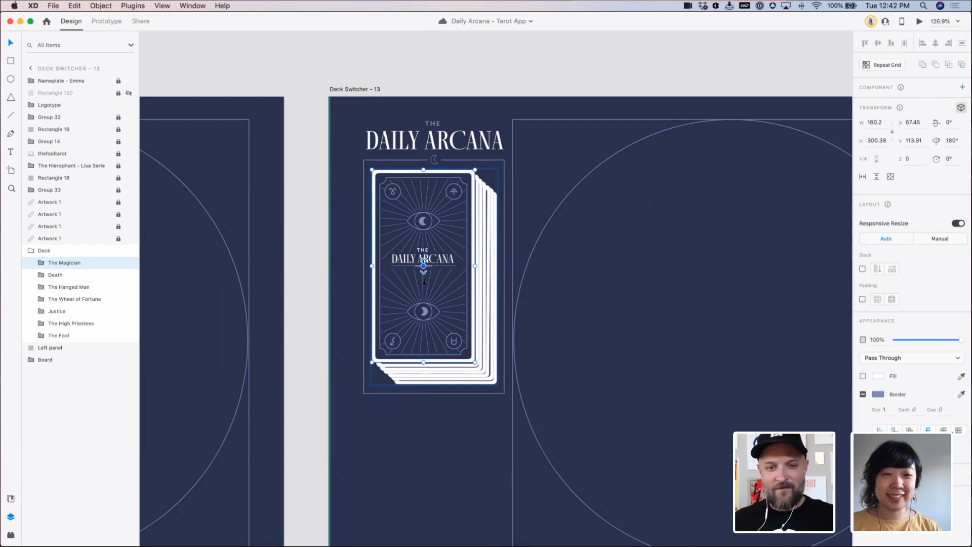
pyautogui.moveTo(424, 282); pyautogui.dragTo(418, 371)
pyautogui.moveTo(518, 363); pyautogui.dragTo(402, 309)
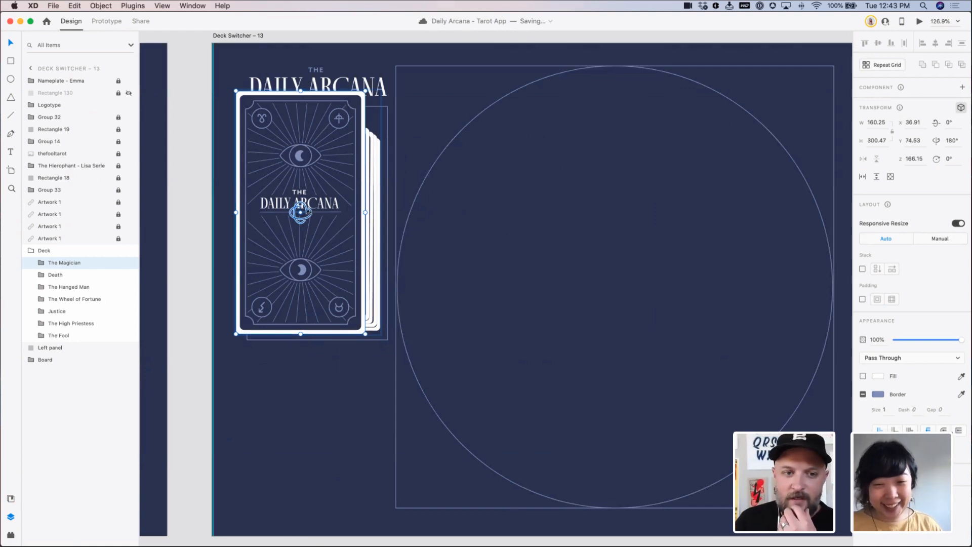
pyautogui.moveTo(301, 213); pyautogui.dragTo(310, 189)
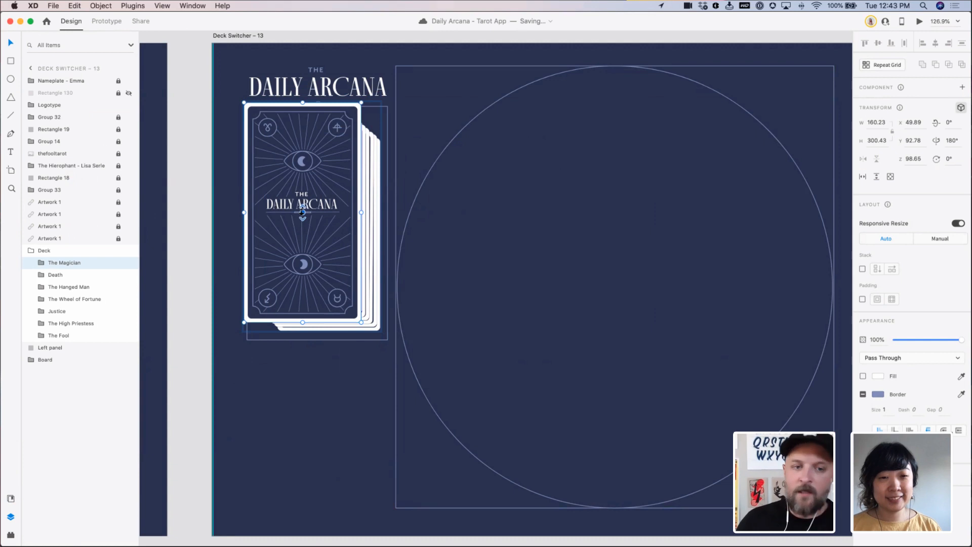
pyautogui.moveTo(302, 212); pyautogui.dragTo(283, 245)
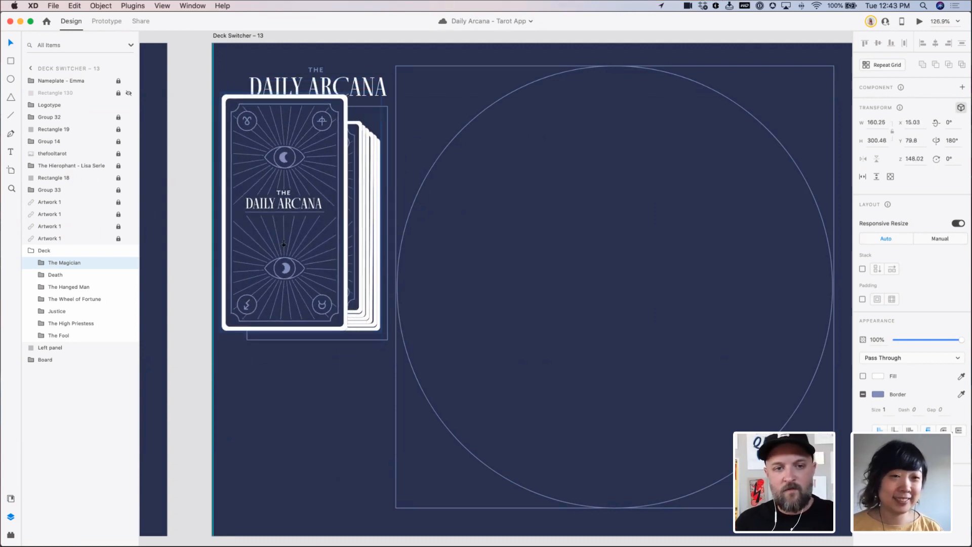
# Set The Magician card's Z depth to exactly 150
pyautogui.click(96, 276)
pyautogui.click(265, 218)
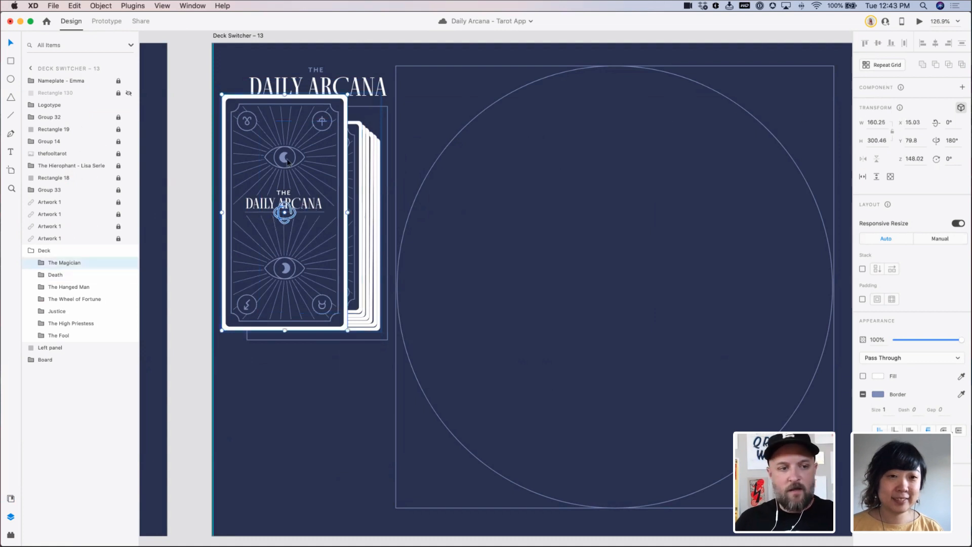
pyautogui.click(926, 155)
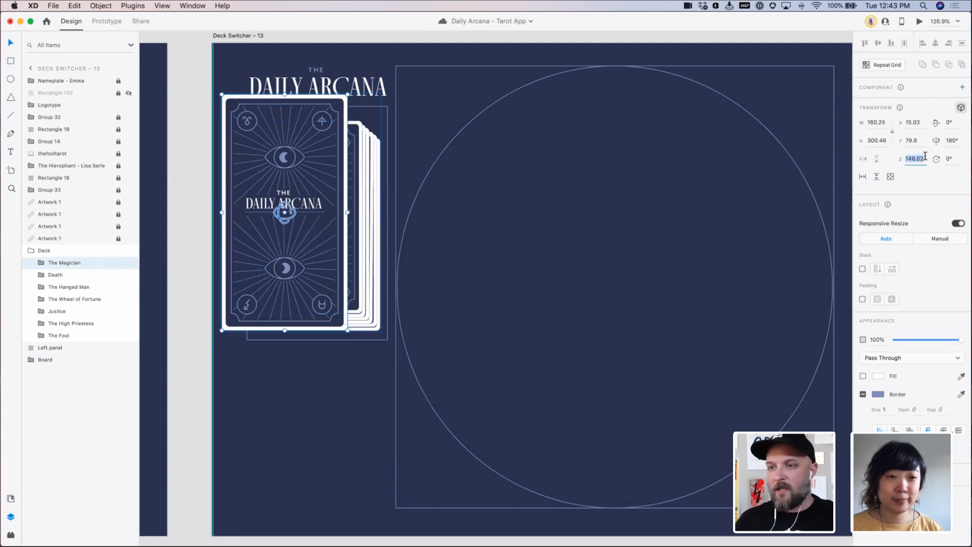
pyautogui.write('150')
pyautogui.press('Tab')
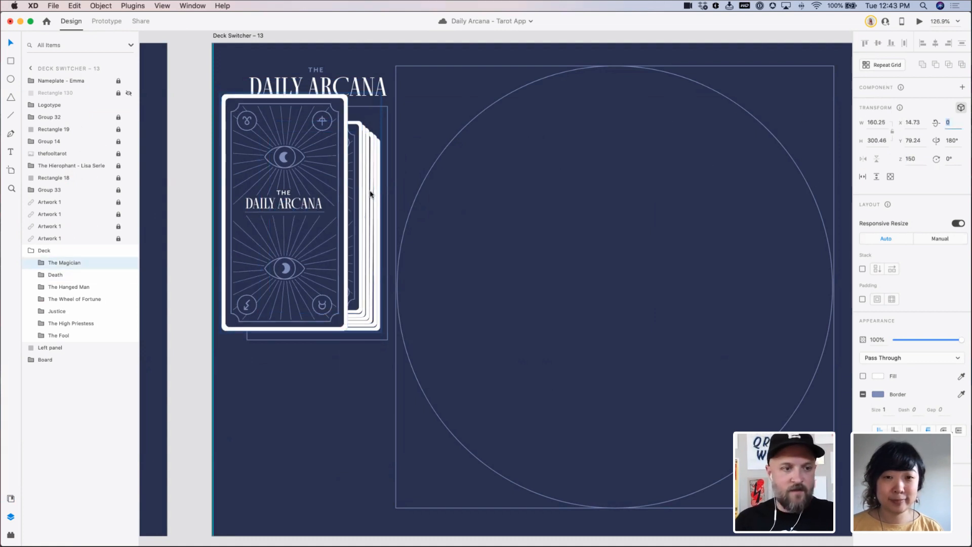
# Set the Death card's Z depth to 140
pyautogui.click(55, 275)
pyautogui.click(919, 159)
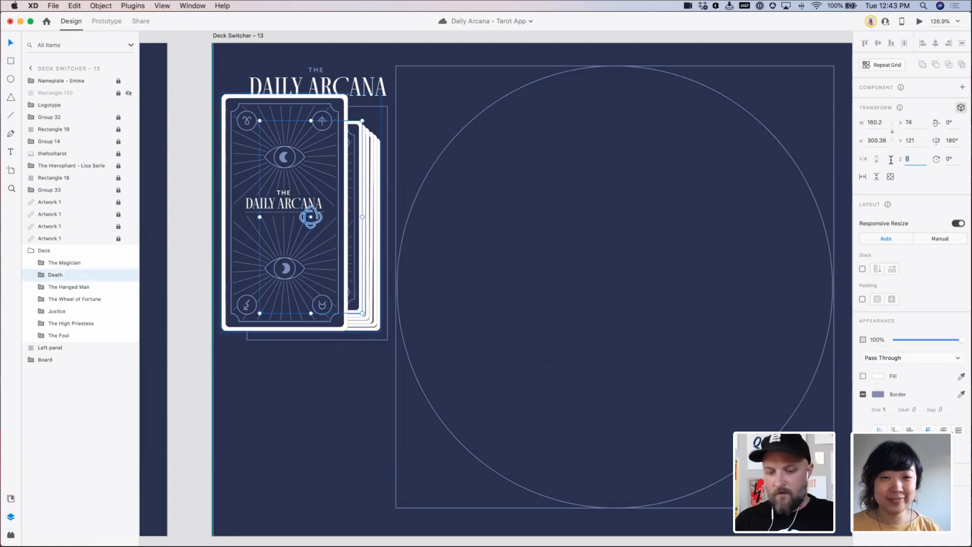
pyautogui.write('140')
pyautogui.press('Tab')
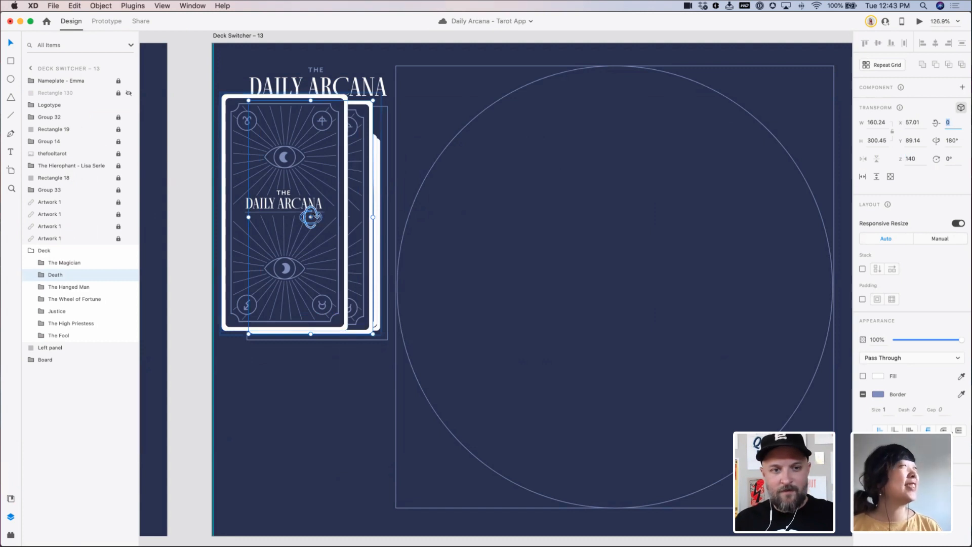
# Shift the Death card slightly down and left behind The Magician card and set its Z depth to 120
pyautogui.moveTo(311, 217); pyautogui.dragTo(310, 203)
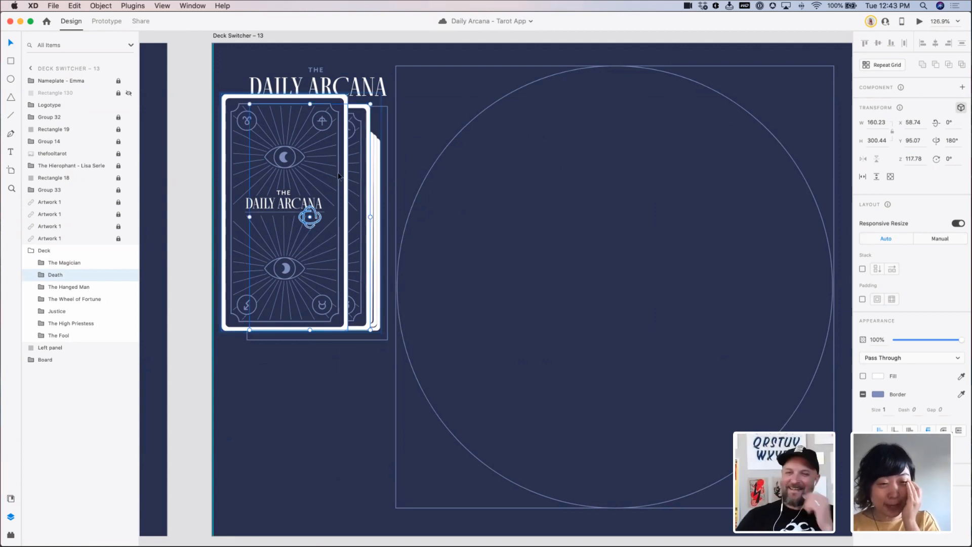
pyautogui.moveTo(364, 140); pyautogui.dragTo(359, 146)
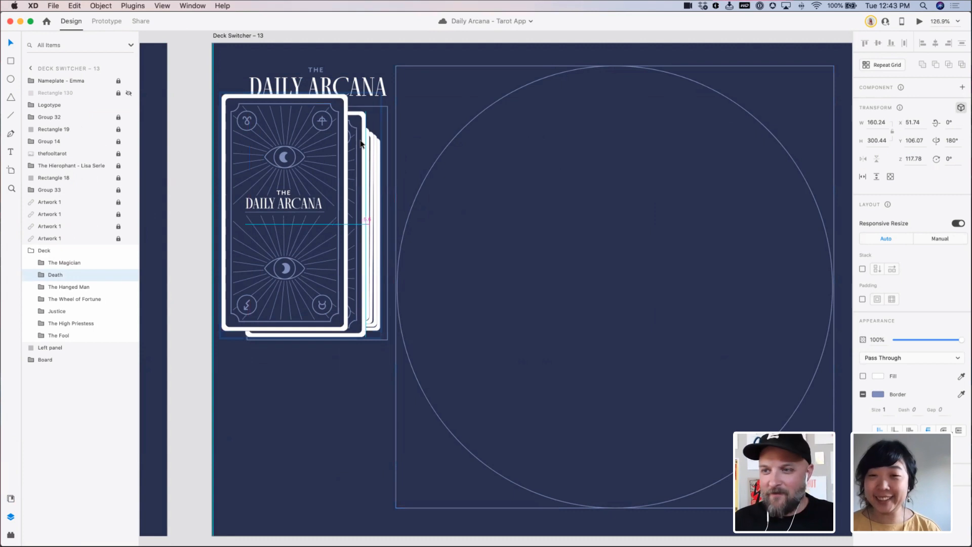
pyautogui.click(914, 158)
pyautogui.write('120')
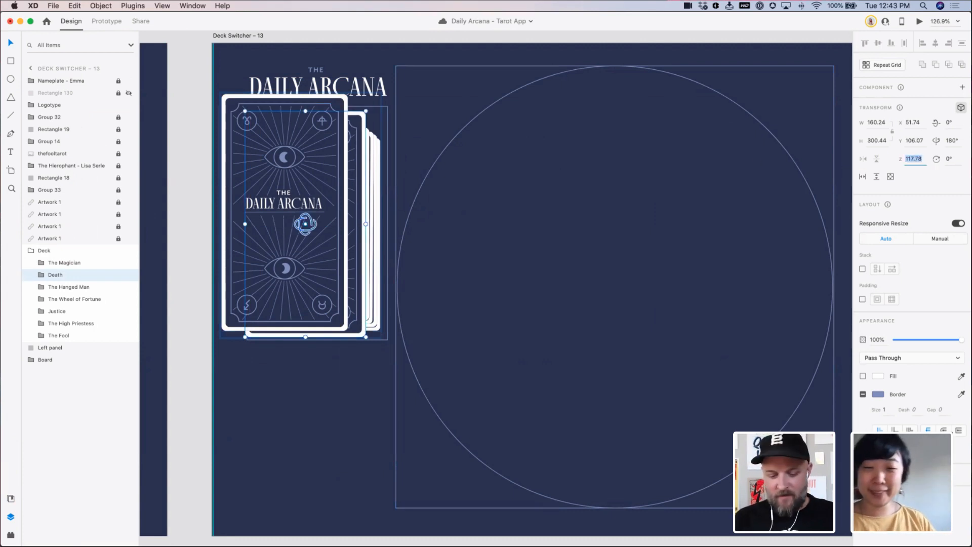
pyautogui.press('Tab')
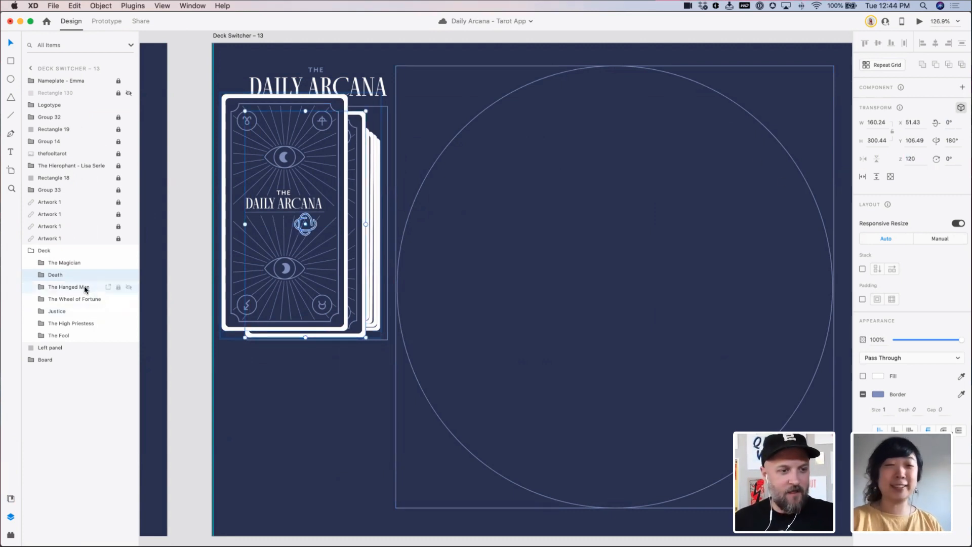
# Set The Hanged Man card's Z depth to 100
pyautogui.click(76, 287)
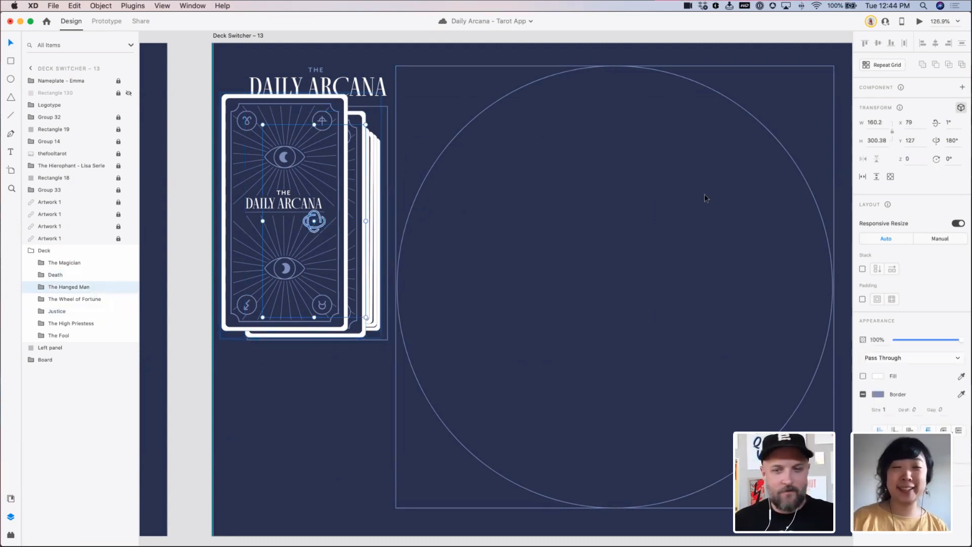
pyautogui.click(918, 158)
pyautogui.write('100')
pyautogui.press('Tab')
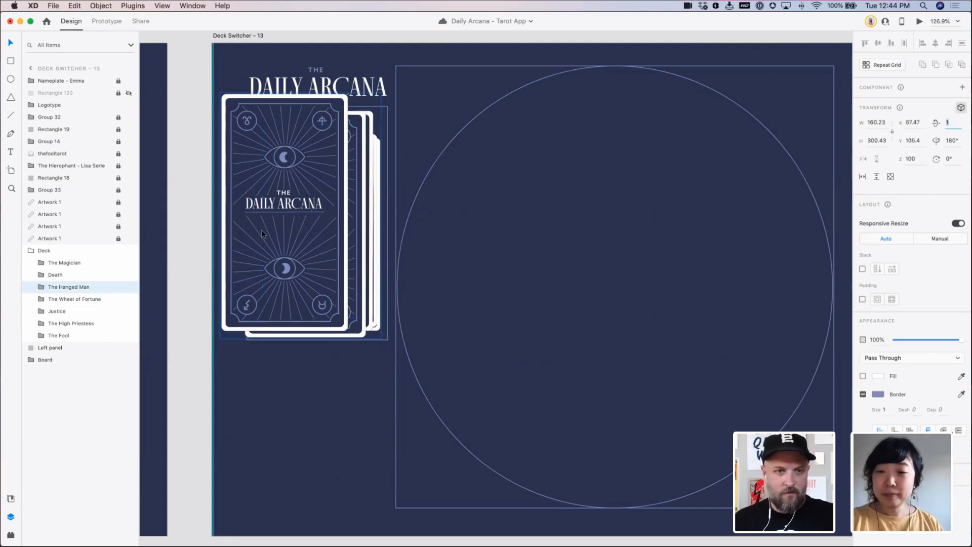
pyautogui.click(65, 299)
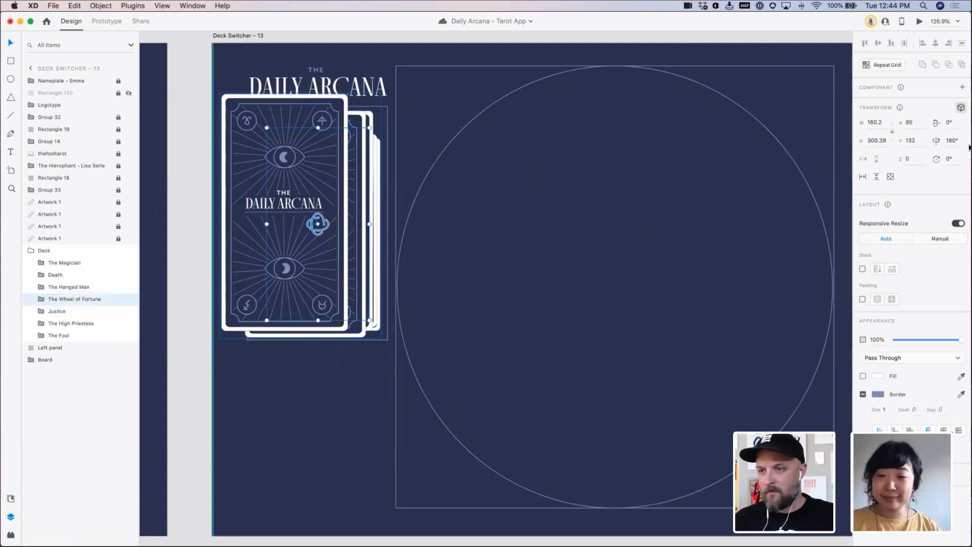
pyautogui.click(911, 159)
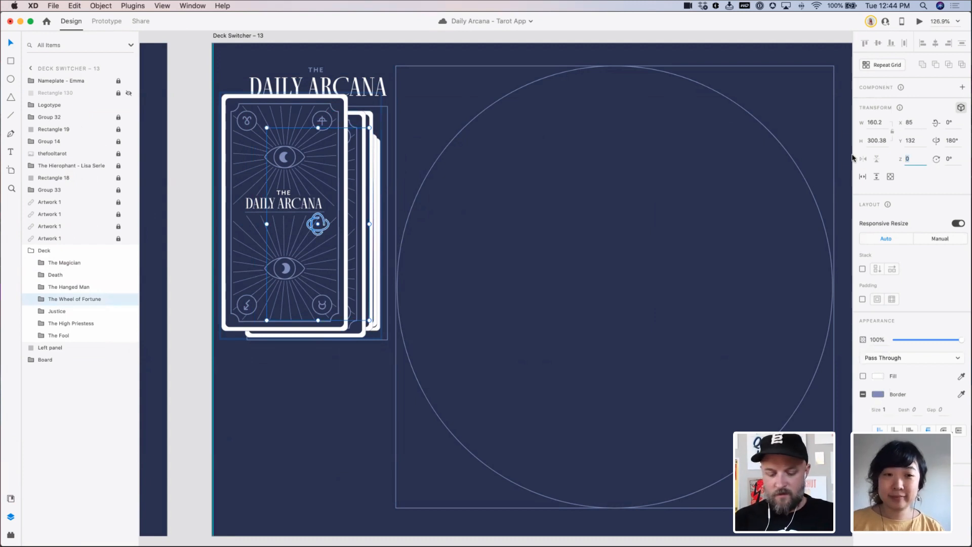
pyautogui.click(488, 204)
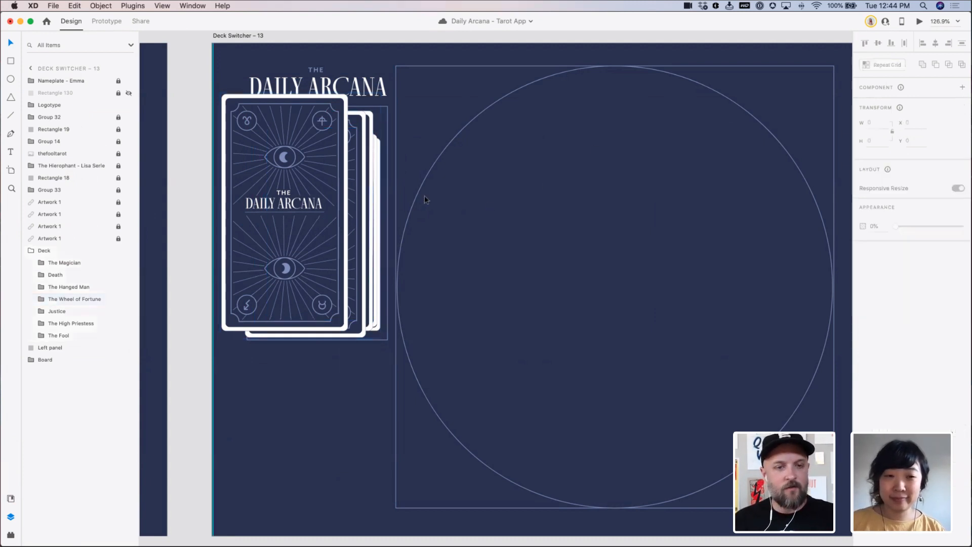
# Fan The Magician, Death and The Hanged Man cards out to the right of the deck at about X 257, 215 and 171
pyautogui.moveTo(316, 181); pyautogui.dragTo(473, 235)
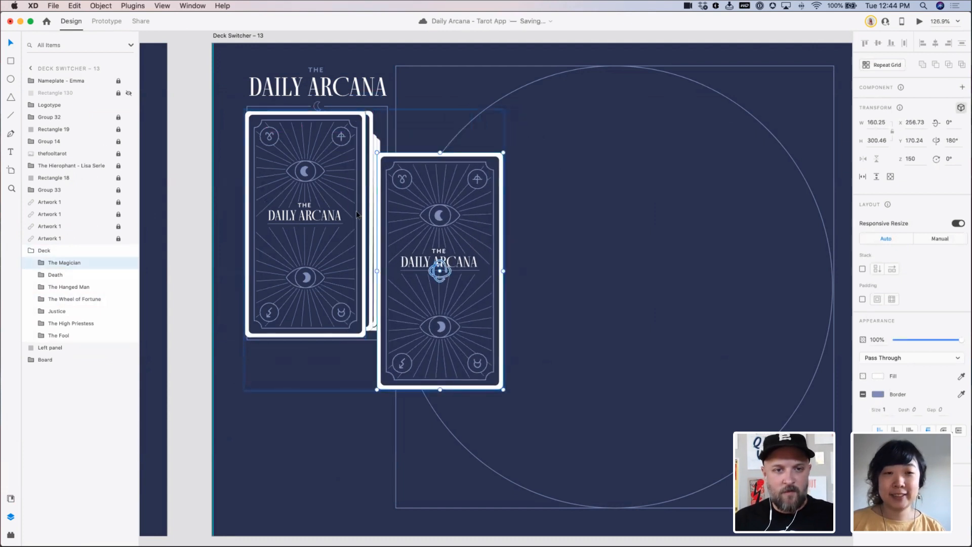
pyautogui.moveTo(358, 213); pyautogui.dragTo(424, 221)
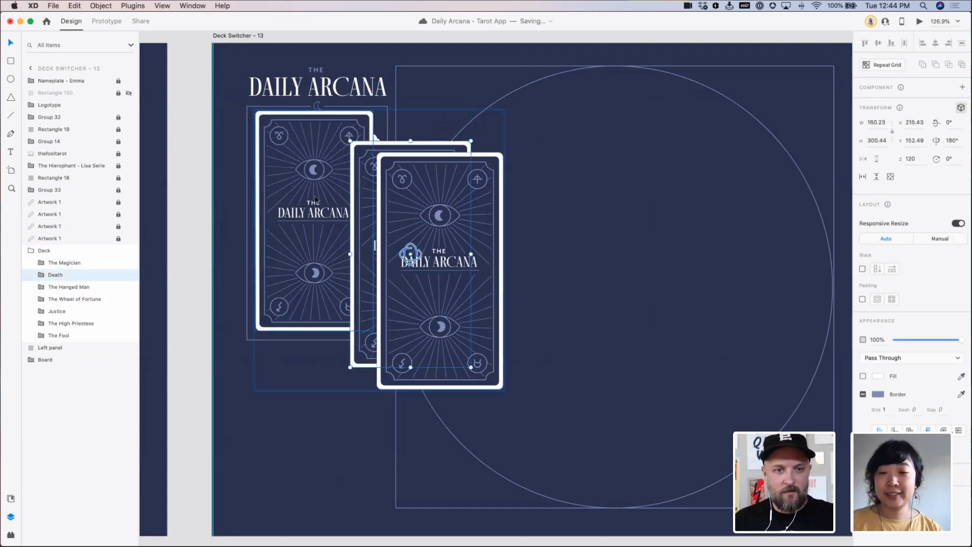
pyautogui.moveTo(300, 183); pyautogui.dragTo(369, 199)
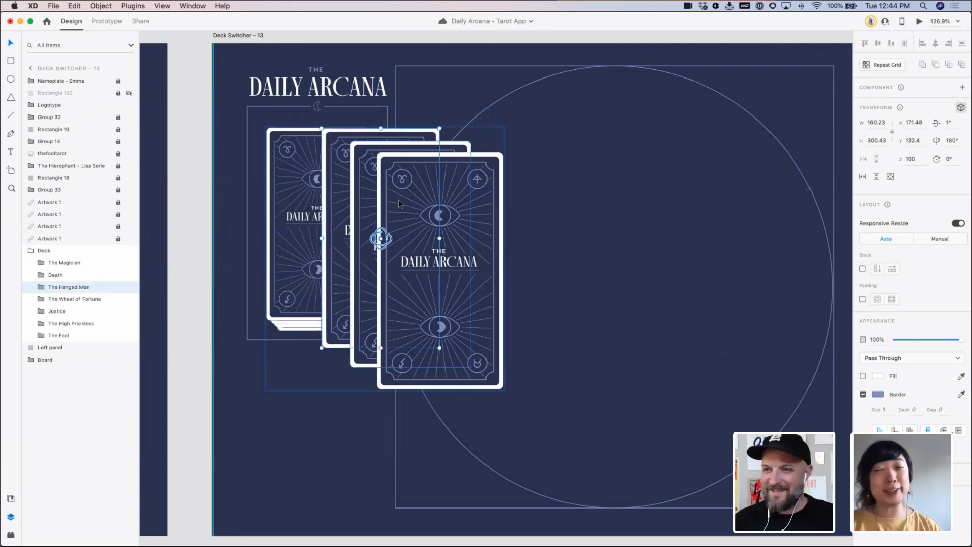
# Move The Magician, Death and The Hanged Man cards together horizontally into the large circle, with the selection at about X 422
pyautogui.click(364, 181)
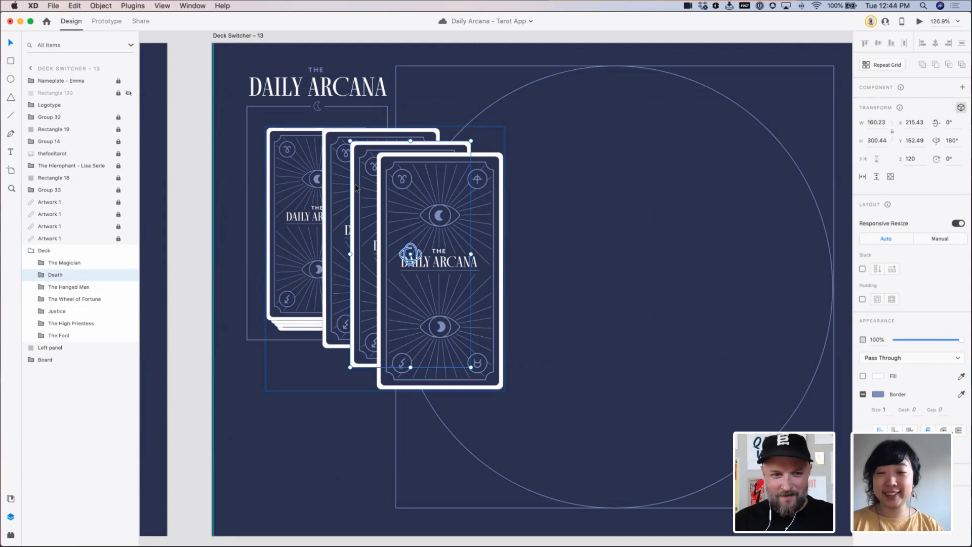
pyautogui.click(301, 178)
pyautogui.click(432, 199)
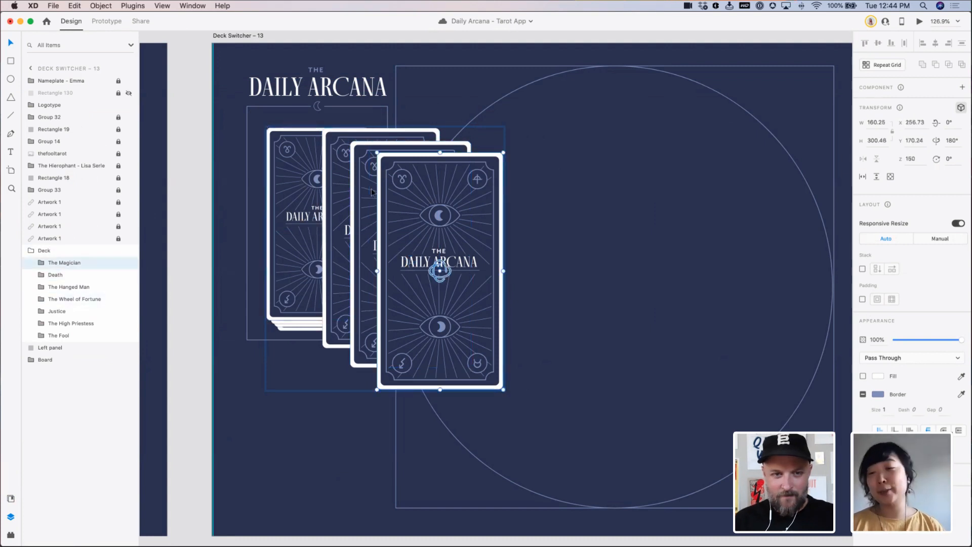
pyautogui.keyDown('shift'); pyautogui.click(338, 186); pyautogui.keyUp('shift')
pyautogui.keyDown('shift'); pyautogui.click(363, 195); pyautogui.keyUp('shift')
pyautogui.hotkey('shift', 'Right')
pyautogui.hotkey('shift', 'Right')
pyautogui.hotkey('shift', 'Right')
pyautogui.hotkey('shift', 'Right')
pyautogui.hotkey('shift', 'Right')
pyautogui.hotkey('shift', 'Right')
pyautogui.hotkey('shift', 'Right')
pyautogui.hotkey('shift', 'Right')
pyautogui.hotkey('shift', 'Right')
pyautogui.hotkey('shift', 'Right')
pyautogui.hotkey('shift', 'Right')
pyautogui.hotkey('shift', 'Right')
pyautogui.hotkey('shift', 'Right')
pyautogui.hotkey('shift', 'Right')
pyautogui.hotkey('shift', 'Right')
pyautogui.hotkey('shift', 'Right')
pyautogui.hotkey('shift', 'Right')
pyautogui.hotkey('shift', 'Right')
pyautogui.hotkey('shift', 'Right')
pyautogui.hotkey('shift', 'Right')
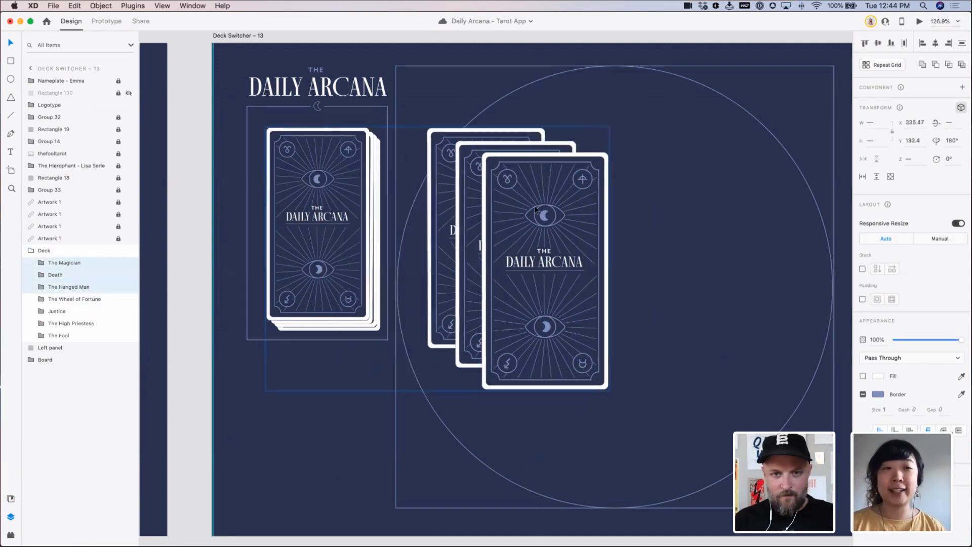
pyautogui.moveTo(581, 209); pyautogui.dragTo(574, 209)
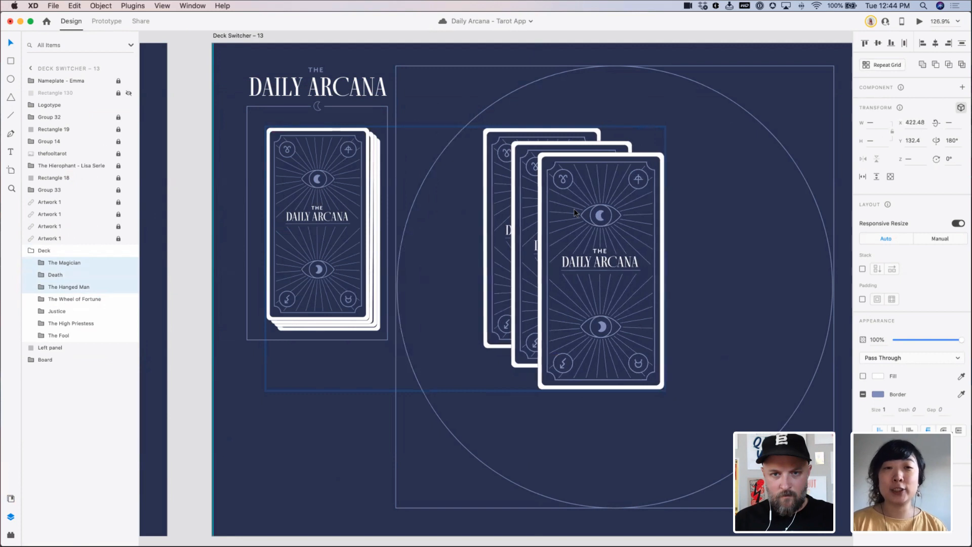
# Set the Z depth of The Hanged Man card to 60 and of the Death card to 100
pyautogui.click(325, 210)
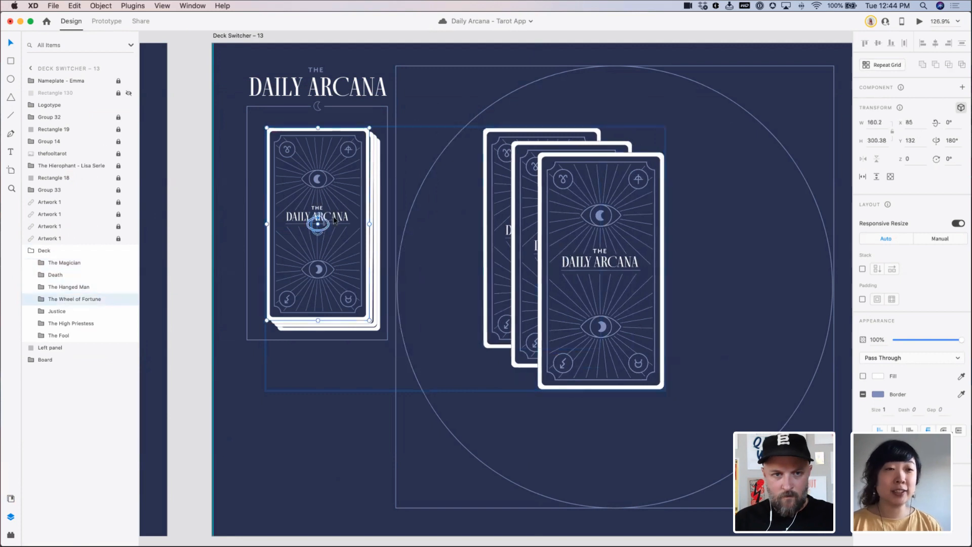
pyautogui.click(524, 190)
pyautogui.click(909, 158)
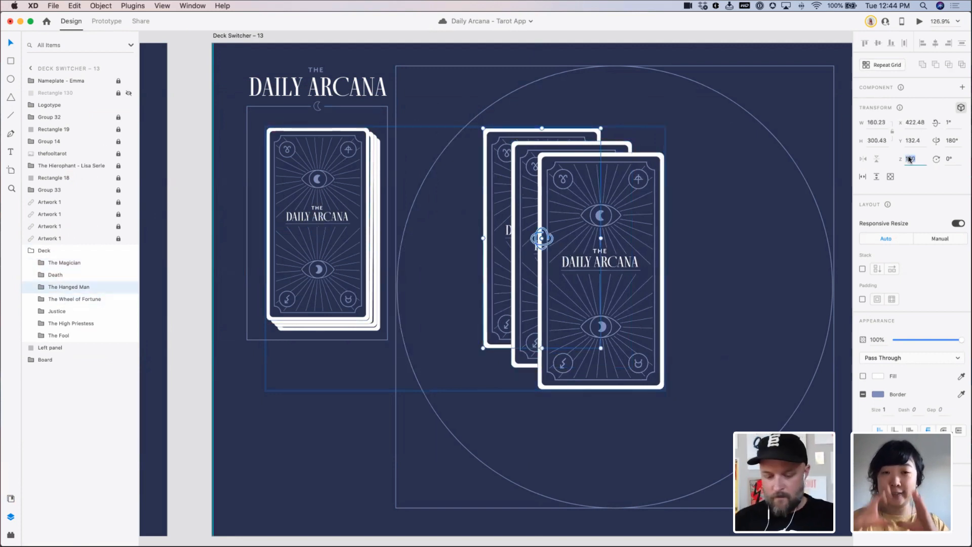
pyautogui.write('60')
pyautogui.press('Tab')
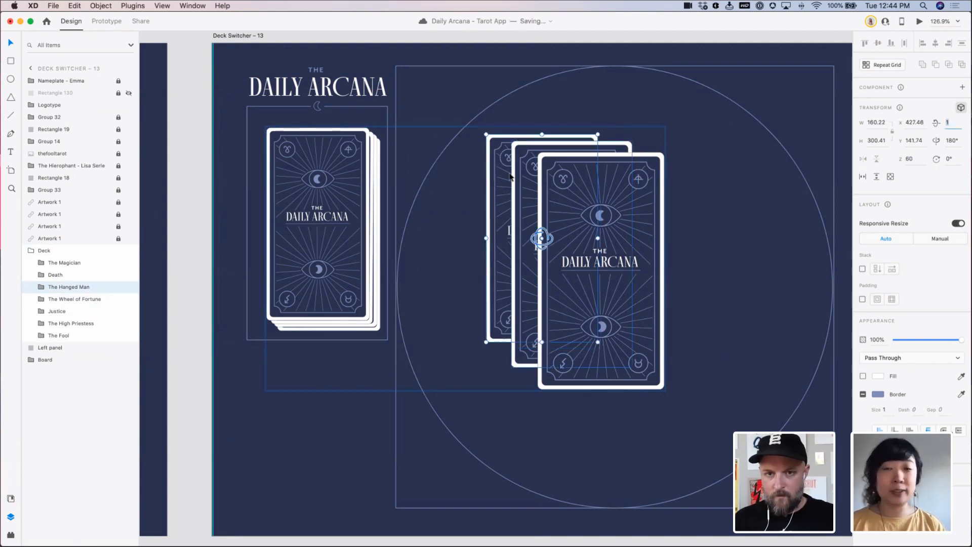
pyautogui.click(569, 246)
pyautogui.click(912, 158)
pyautogui.write('100')
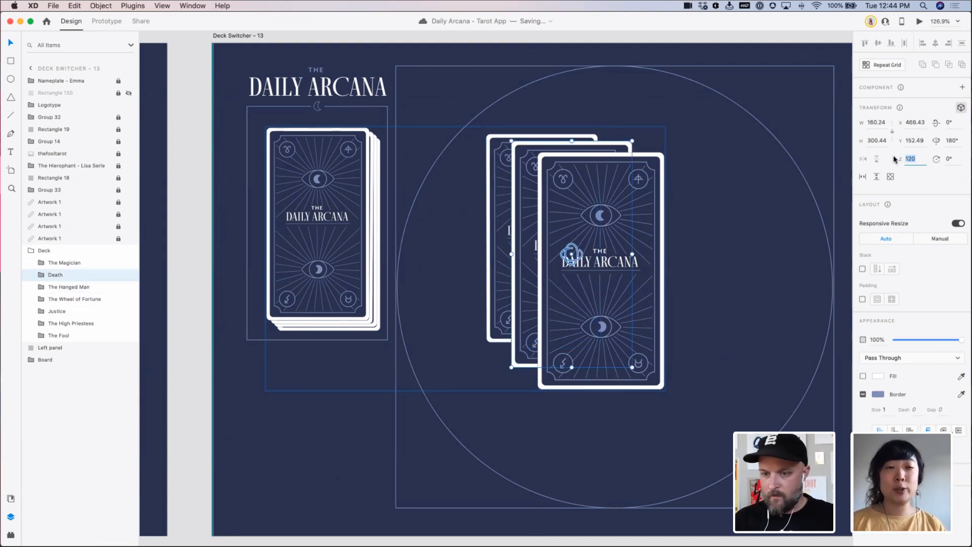
pyautogui.press('Tab')
# Set The Wheel of Fortune card's Z depth to 160
pyautogui.click(341, 222)
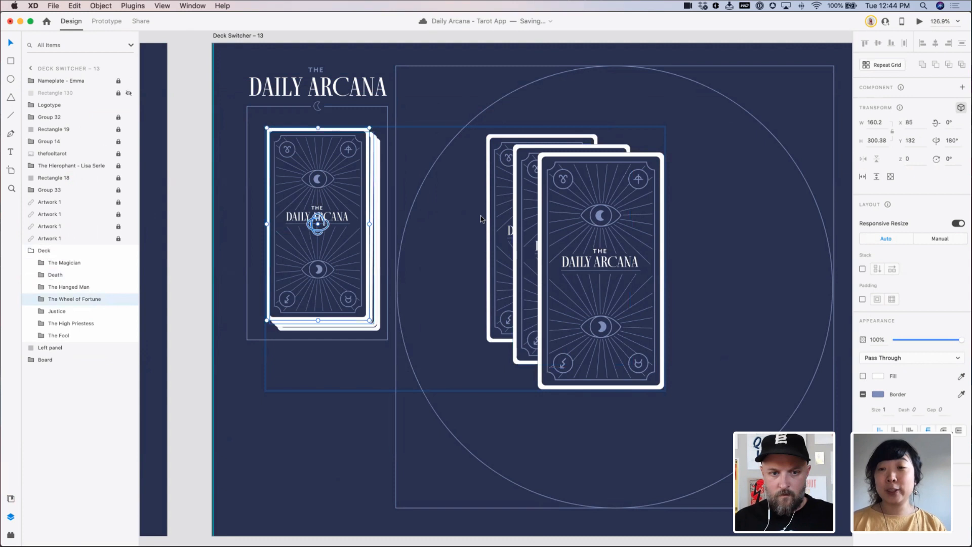
pyautogui.click(912, 158)
pyautogui.write('160')
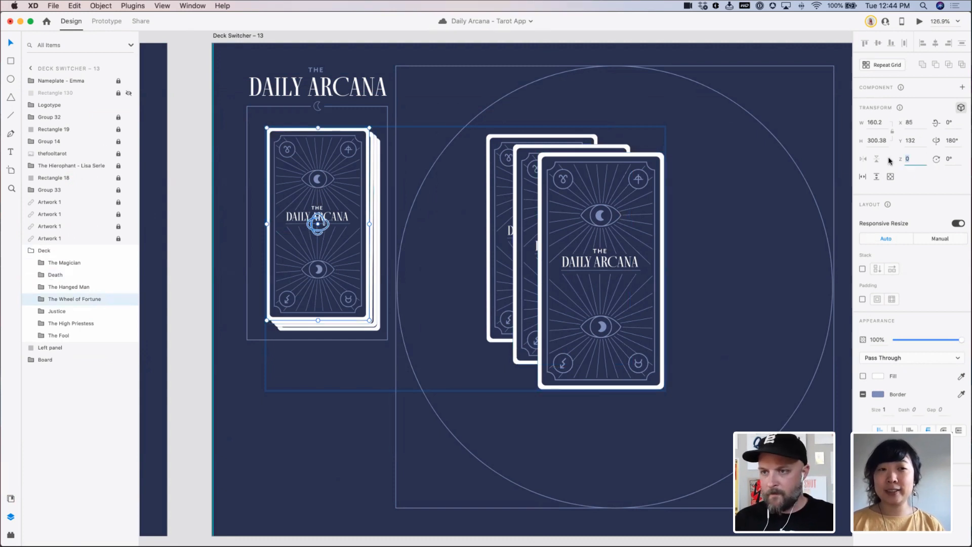
pyautogui.press('Tab')
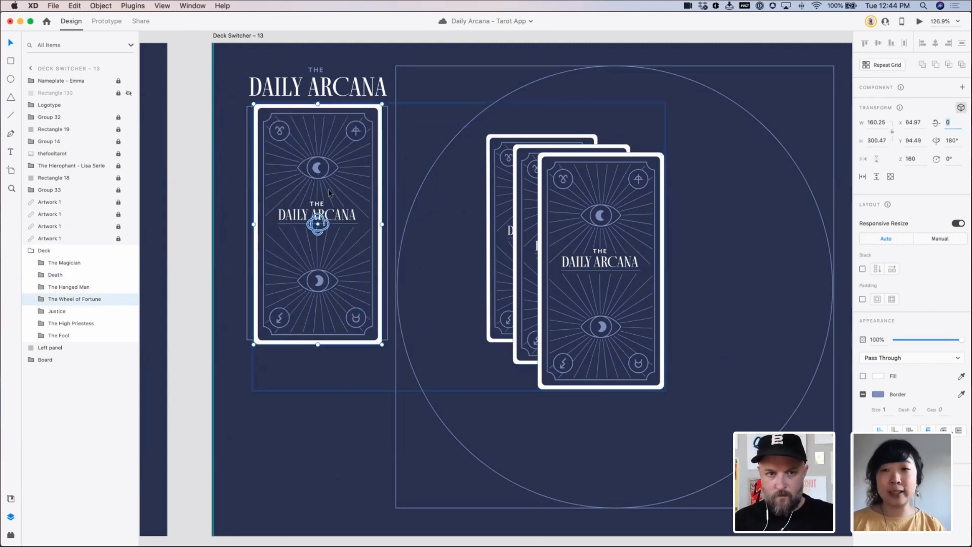
# Move The Wheel of Fortune card off the deck to about X 25, Y 164, and shift the Justice card out behind it
pyautogui.moveTo(328, 189); pyautogui.dragTo(303, 236)
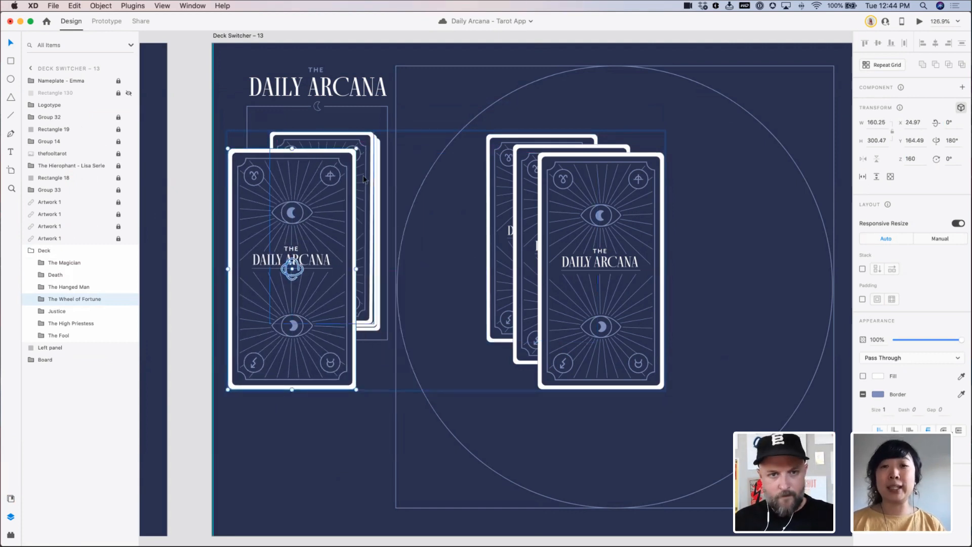
pyautogui.moveTo(364, 178); pyautogui.dragTo(379, 207)
pyautogui.click(595, 207)
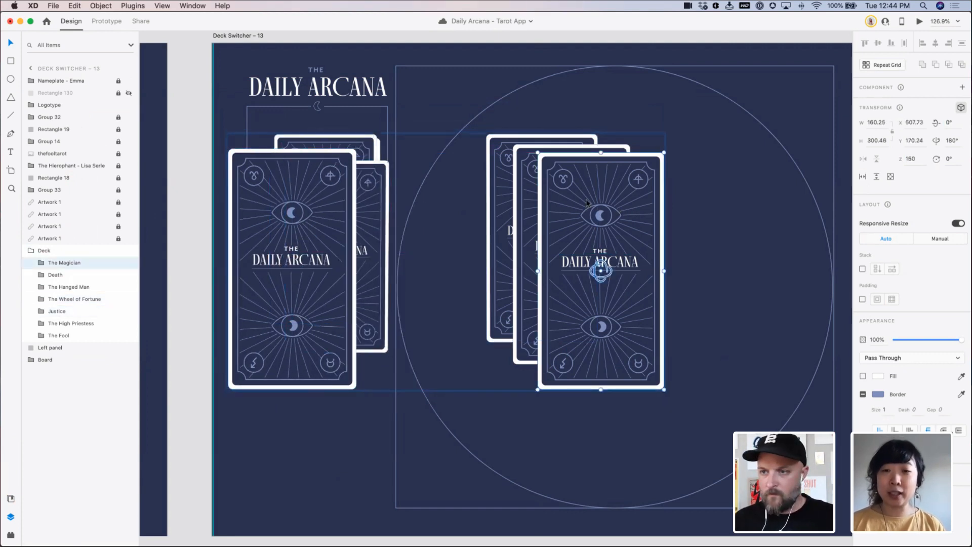
pyautogui.click(311, 217)
# Set the Justice card's Z depth to 140 and reposition it at about X 79, Y 170
pyautogui.click(368, 209)
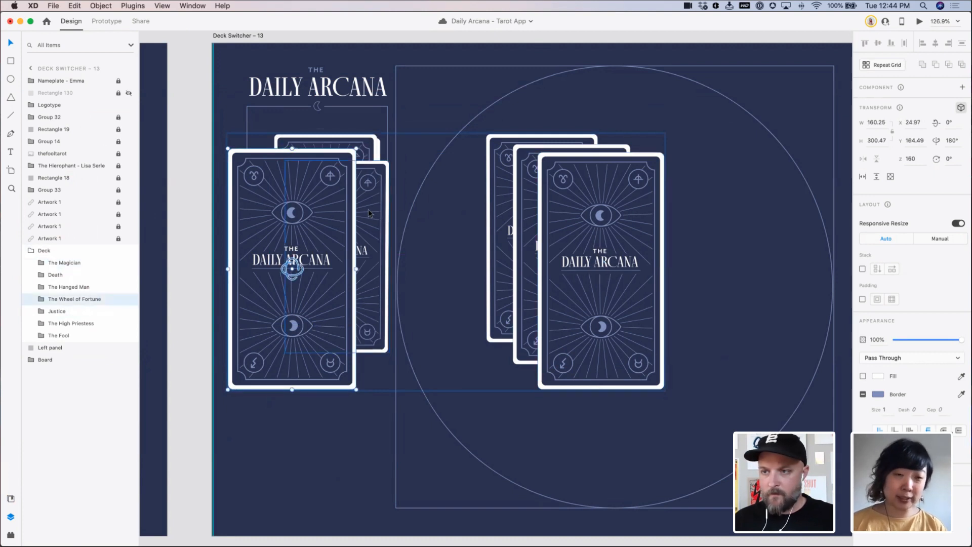
pyautogui.click(919, 161)
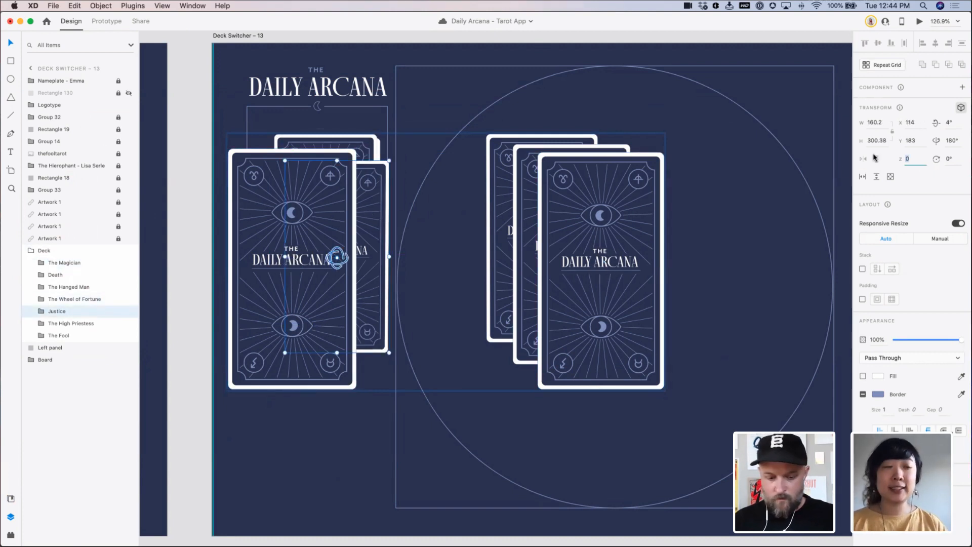
pyautogui.write('140')
pyautogui.press('Tab')
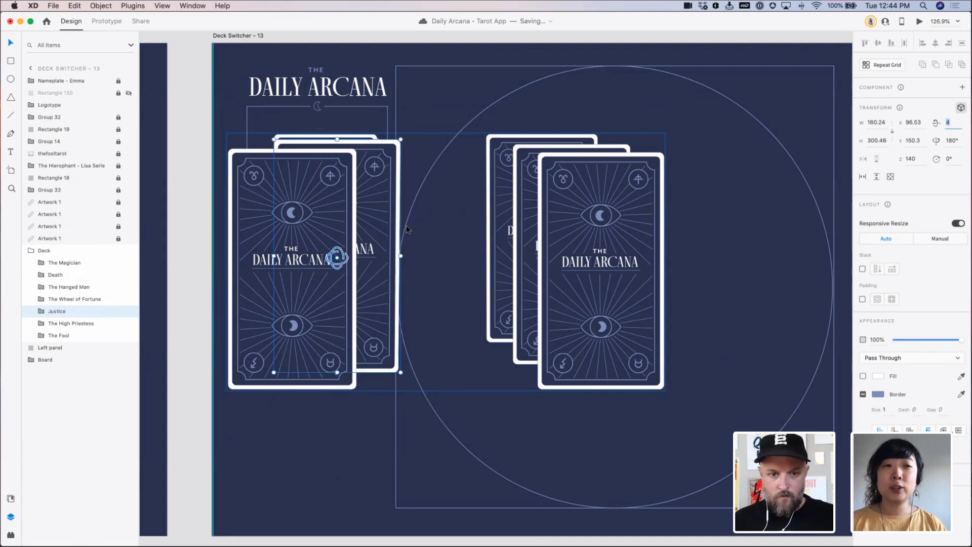
pyautogui.moveTo(383, 224); pyautogui.dragTo(371, 237)
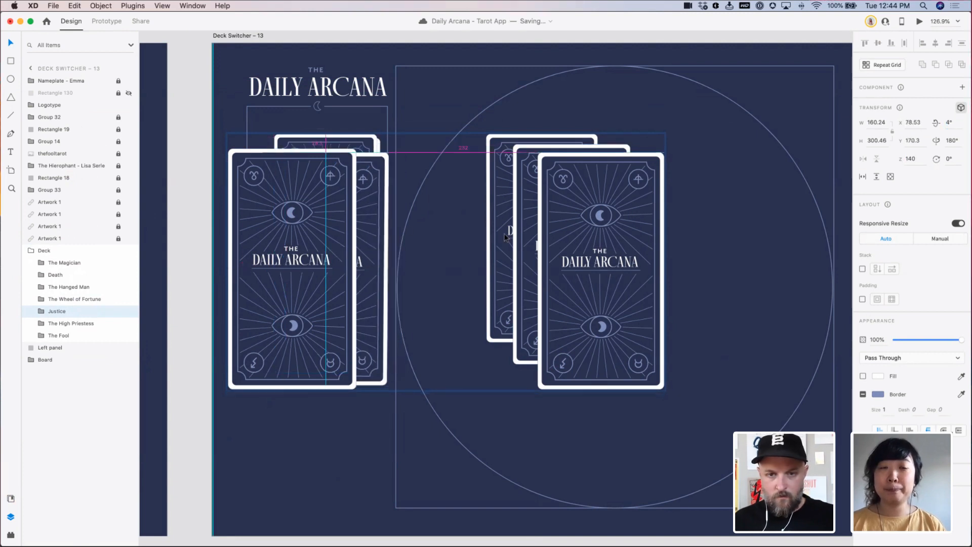
# Set the Justice card's Z depth to 130
pyautogui.click(531, 237)
pyautogui.click(582, 235)
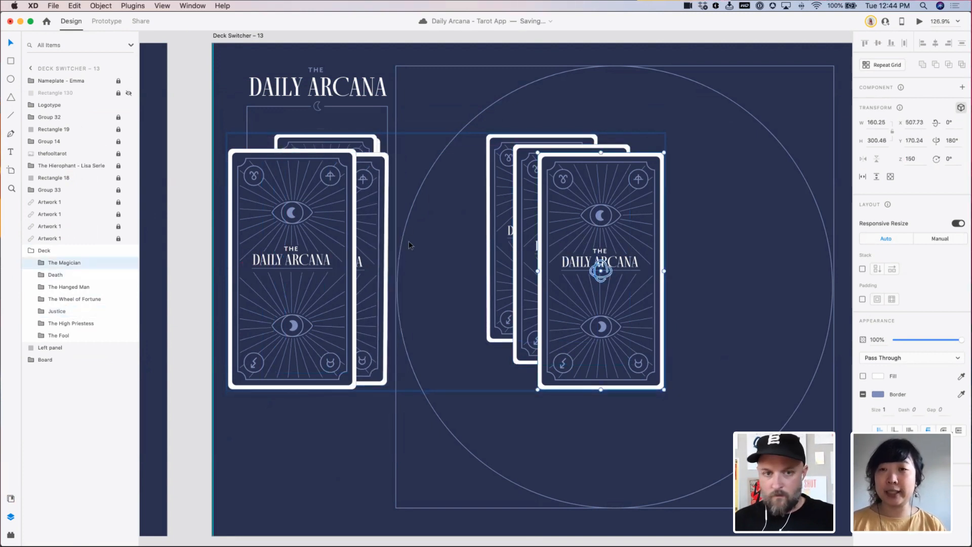
pyautogui.click(324, 228)
pyautogui.click(910, 158)
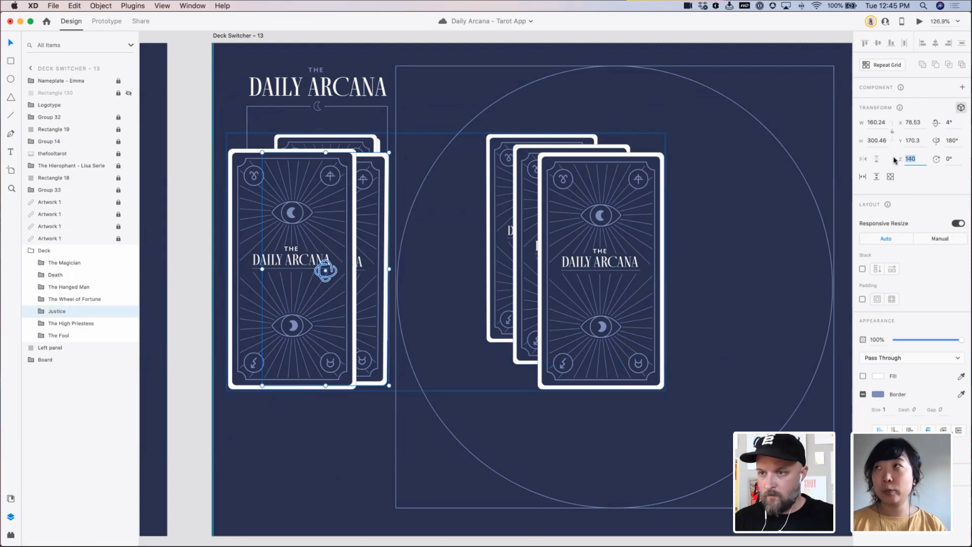
pyautogui.write('130')
pyautogui.press('Tab')
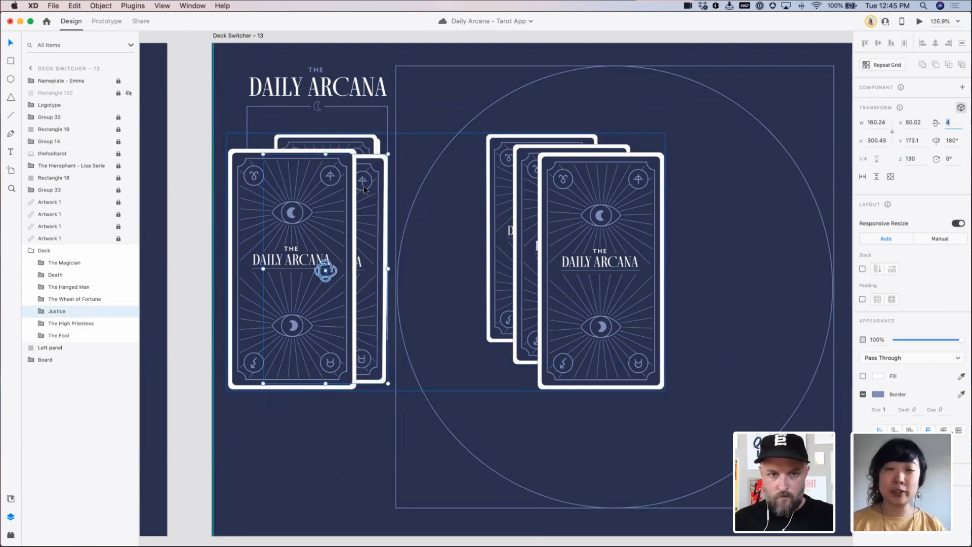
# Slide The High Priestess card out beside Justice, set its Z depth to 80, and place it at about X 158, Y 141
pyautogui.moveTo(365, 151); pyautogui.dragTo(404, 165)
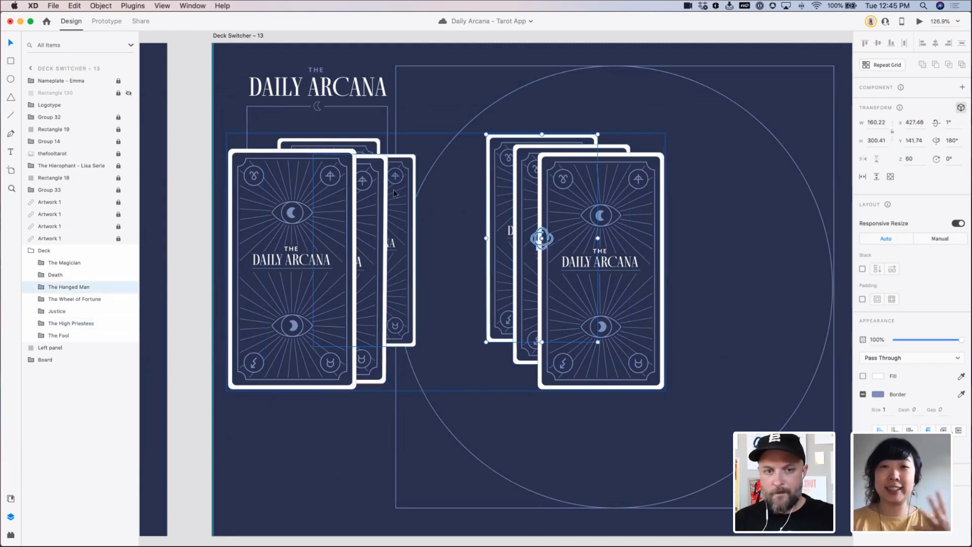
pyautogui.click(908, 159)
pyautogui.write('80')
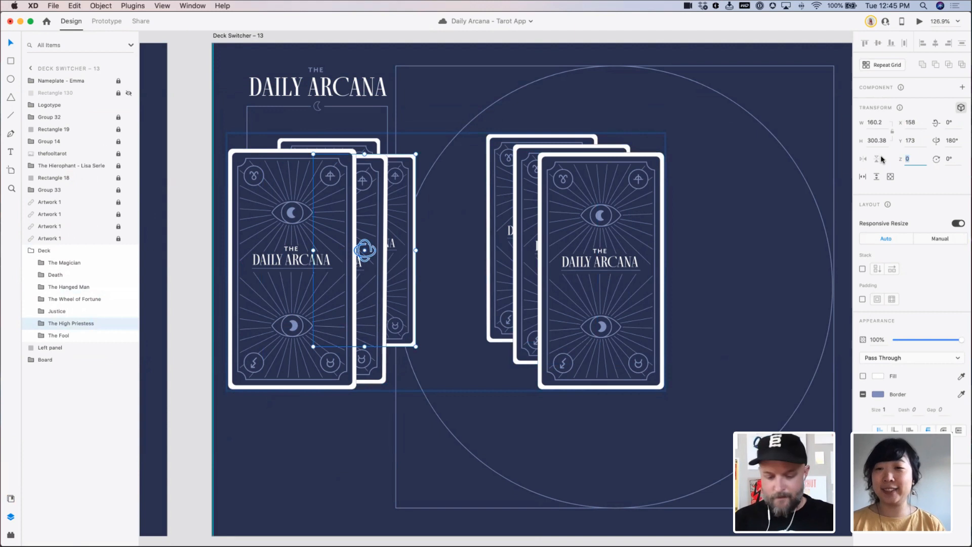
pyautogui.press('Tab')
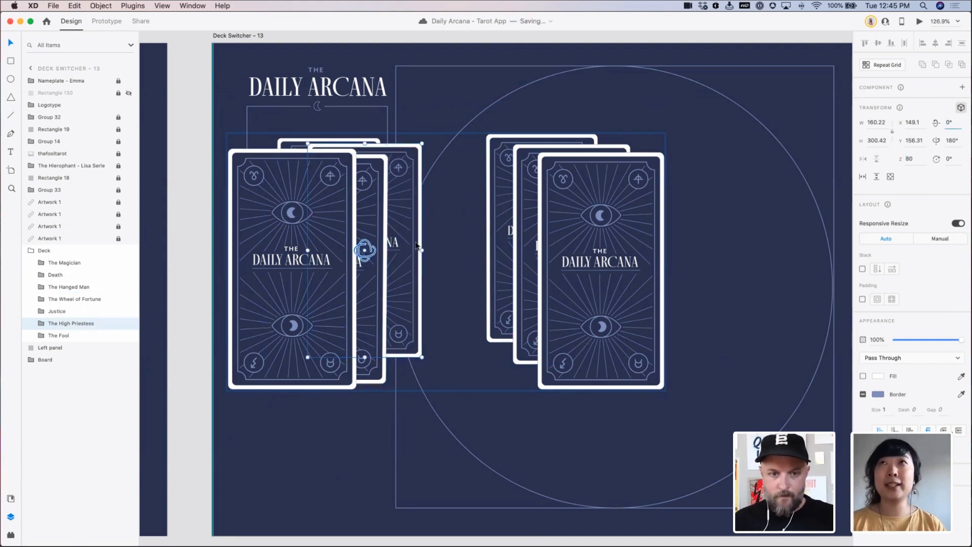
pyautogui.moveTo(376, 221); pyautogui.dragTo(418, 213)
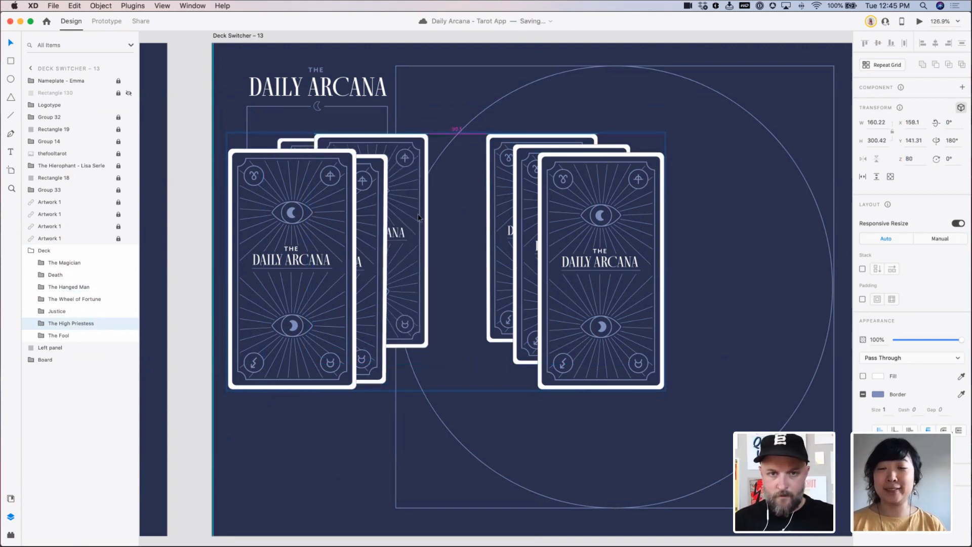
# Pull The Fool card out beyond The High Priestess, and raise the Justice card to about Y 133 along with The Wheel of Fortune
pyautogui.moveTo(306, 144); pyautogui.dragTo(403, 143)
pyautogui.moveTo(376, 177); pyautogui.dragTo(377, 152)
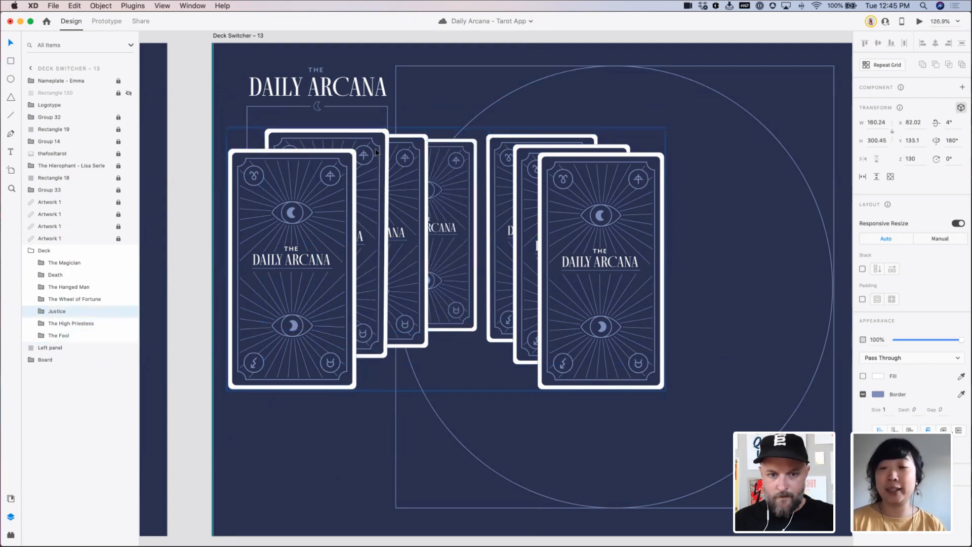
pyautogui.moveTo(328, 188); pyautogui.dragTo(324, 163)
# Move The Fool card to about X 225, Y 154 and set its Z depth to 30
pyautogui.moveTo(447, 197); pyautogui.dragTo(436, 200)
pyautogui.moveTo(924, 162); pyautogui.dragTo(866, 162)
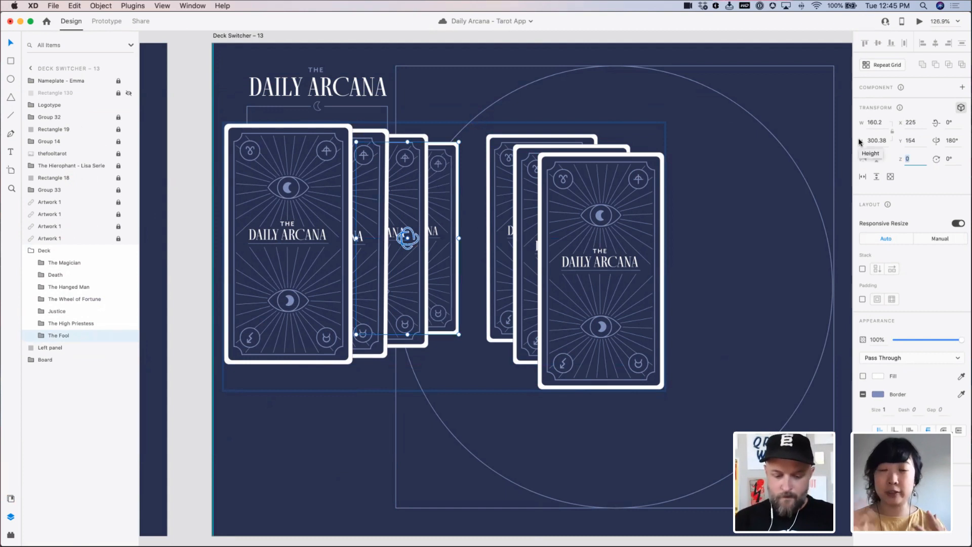
pyautogui.write('30')
pyautogui.press('Tab')
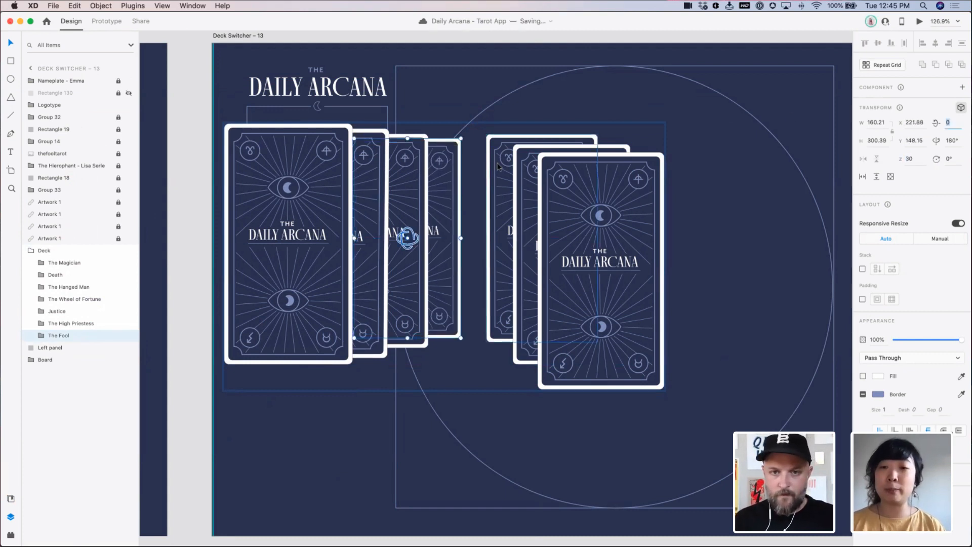
# Realign The Hanged Man, Death and The Magician cards with the opposite fan, placing The Magician at about X 530, Y 131
pyautogui.moveTo(499, 166); pyautogui.dragTo(530, 168)
pyautogui.moveTo(573, 191); pyautogui.dragTo(587, 166)
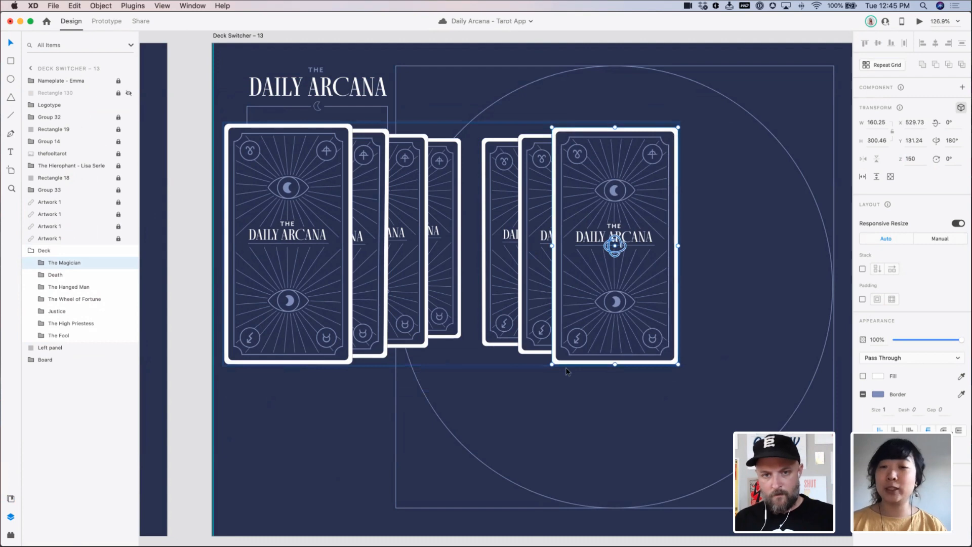
# Move the whole Deck group toward the middle of Deck Switcher – 13, at about X 164, Y 192
pyautogui.click(445, 278)
pyautogui.moveTo(425, 299); pyautogui.dragTo(482, 312)
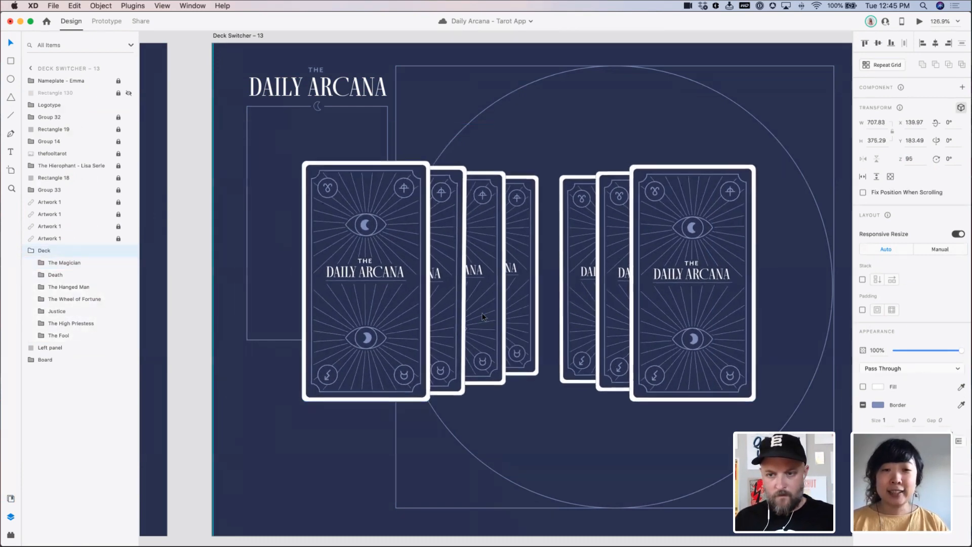
pyautogui.hscroll(4, 575, 299)
pyautogui.moveTo(577, 301); pyautogui.dragTo(581, 303)
pyautogui.hscroll(-1, 571, 309)
pyautogui.press('super+minus')
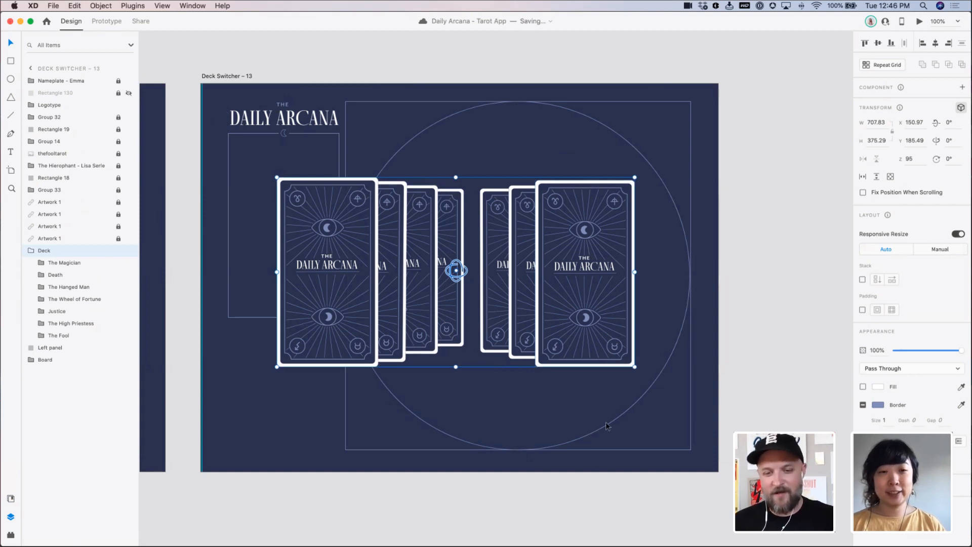
pyautogui.moveTo(592, 343); pyautogui.dragTo(599, 346)
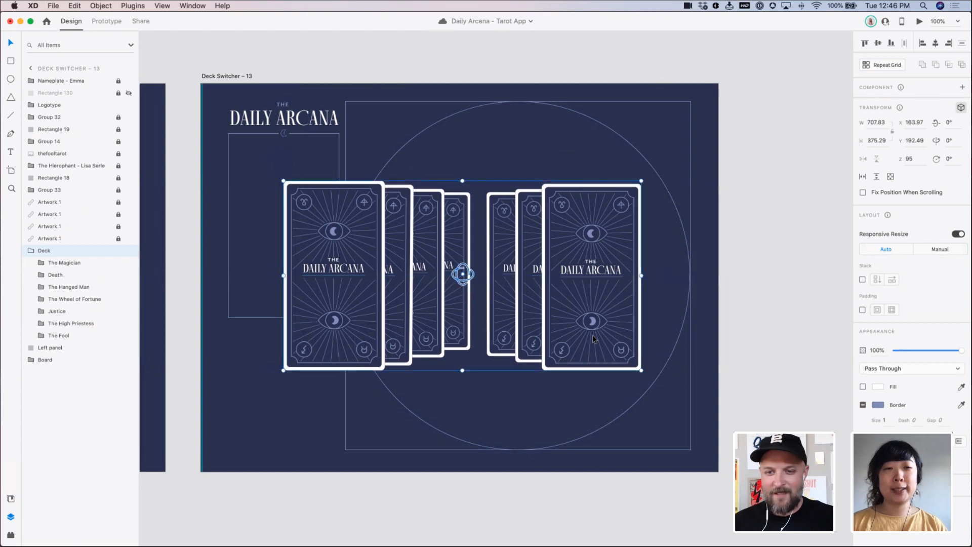
pyautogui.click(761, 337)
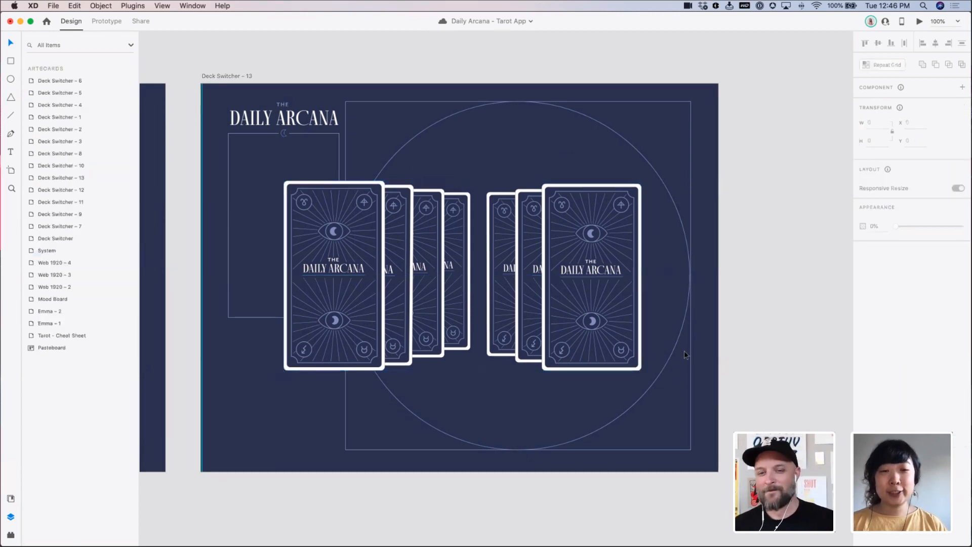
# Set The Wheel of Fortune card's Z depth to 170
pyautogui.doubleClick(336, 275)
pyautogui.click(917, 159)
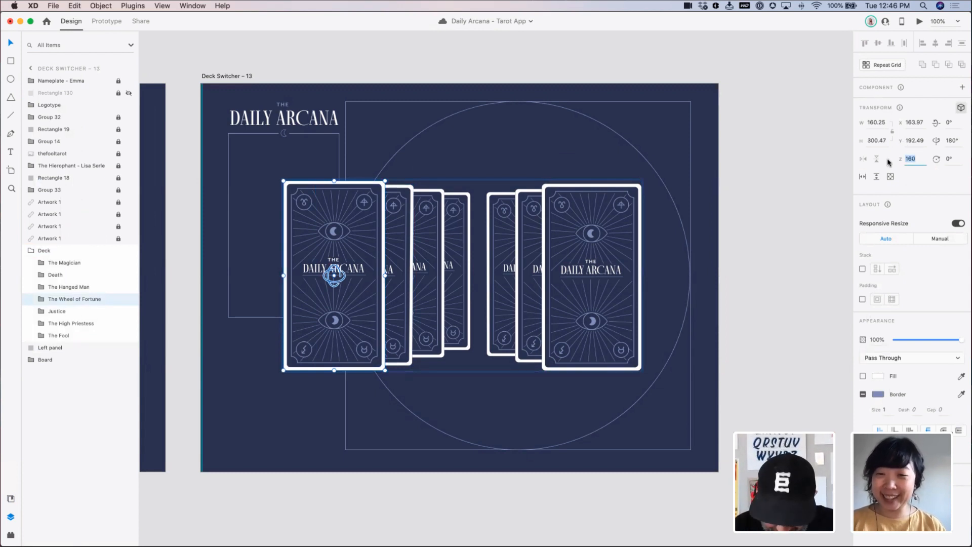
pyautogui.write('17')
pyautogui.press('Return')
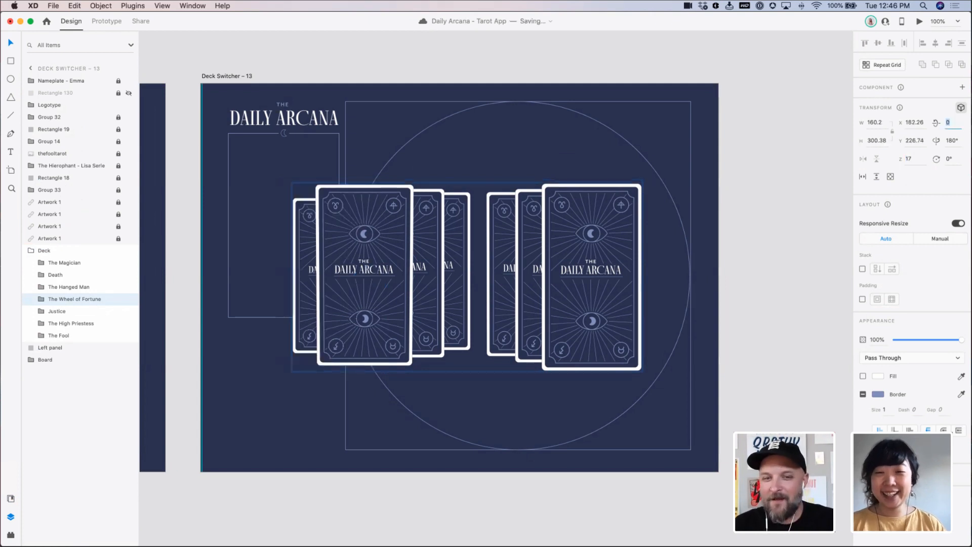
pyautogui.click(915, 160)
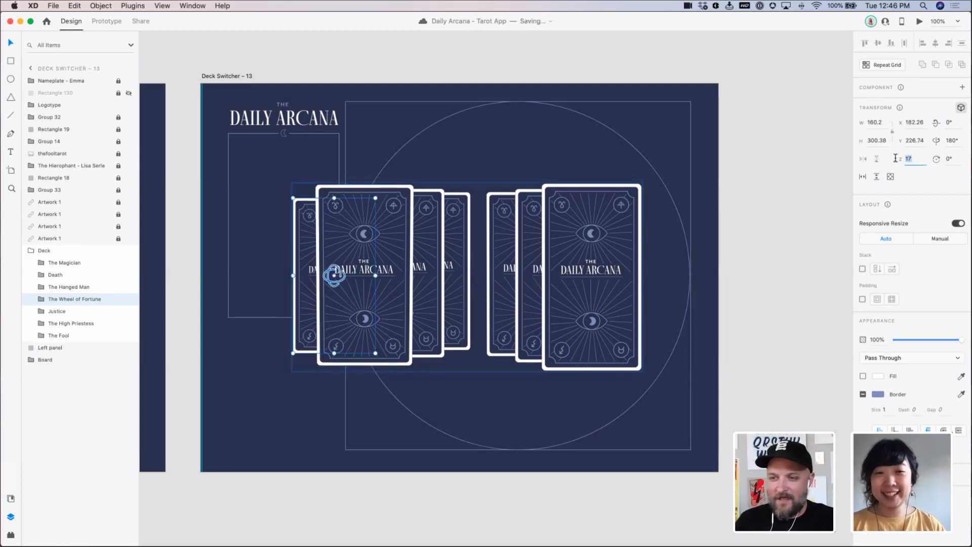
pyautogui.press('Tab')
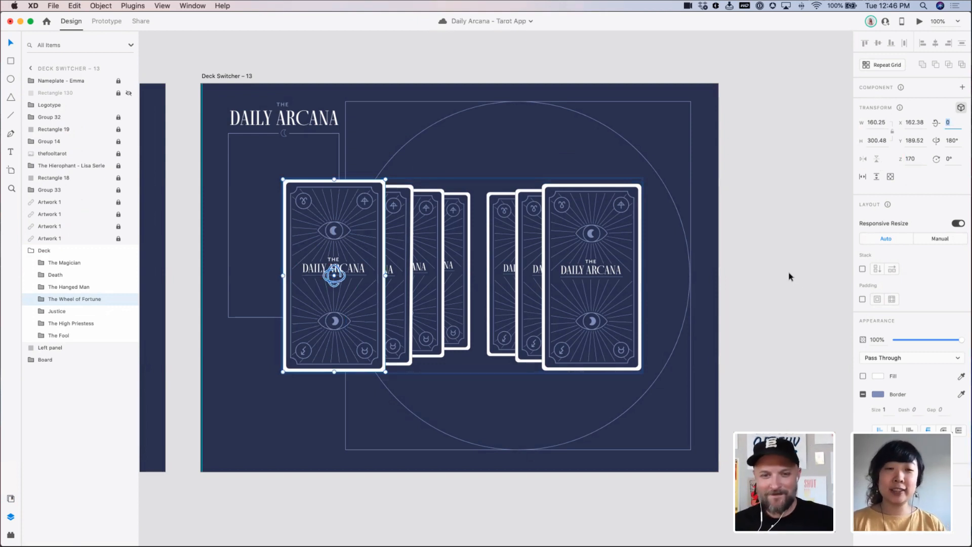
pyautogui.click(733, 316)
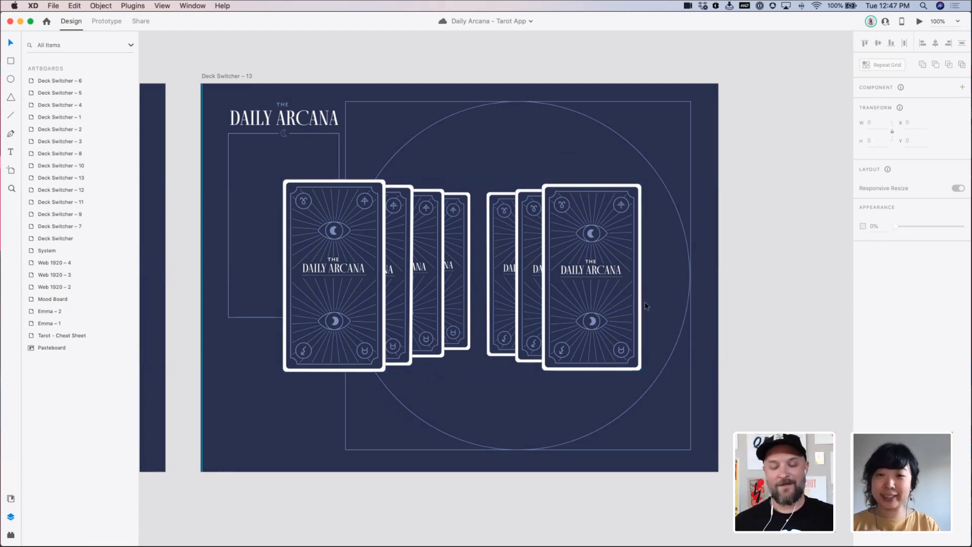
# Wire the Deck group on Deck Switcher – 12 to Deck Switcher – 13 with a Tap trigger and an Auto-Animate action
pyautogui.click(658, 321)
pyautogui.press('super+minus')
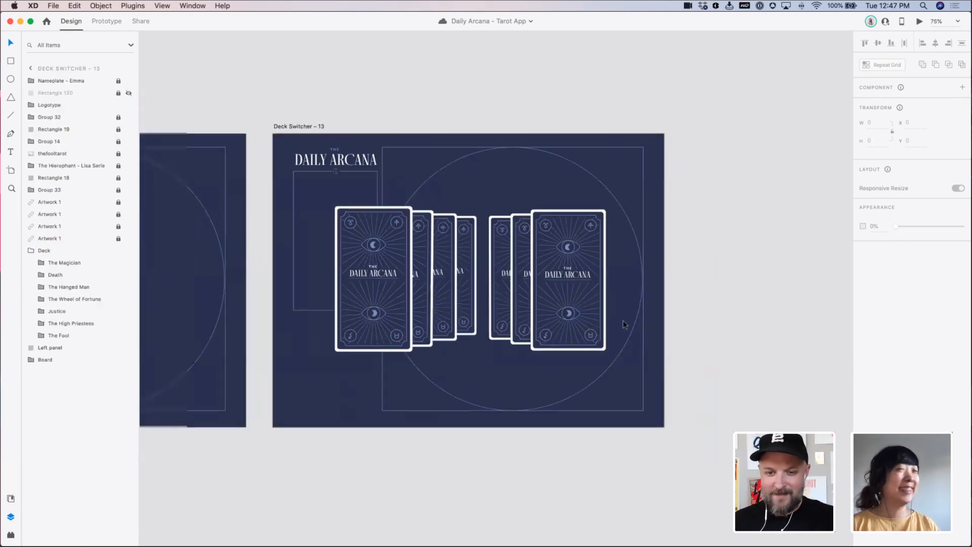
pyautogui.hscroll(-5, 633, 319)
pyautogui.moveTo(630, 318); pyautogui.dragTo(577, 317)
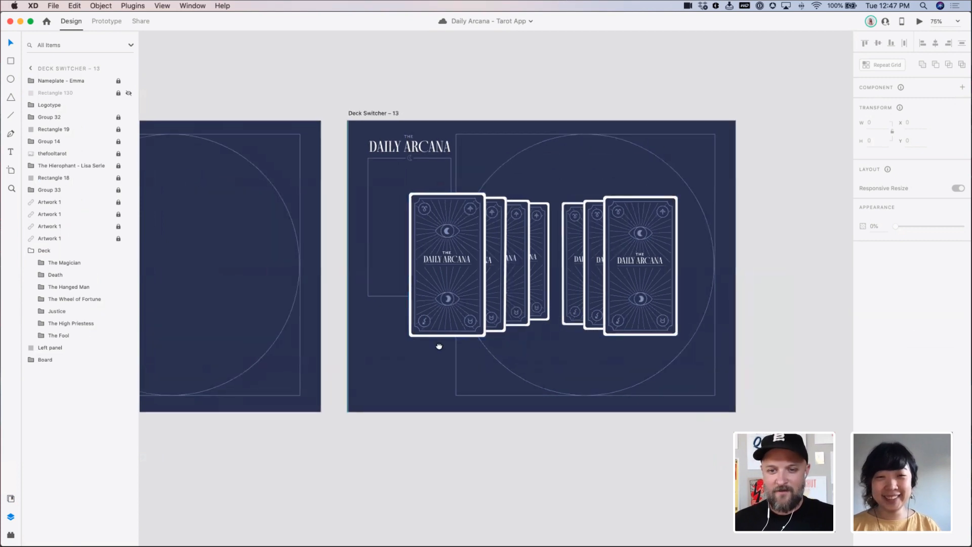
pyautogui.moveTo(386, 342); pyautogui.dragTo(600, 351)
pyautogui.click(213, 349)
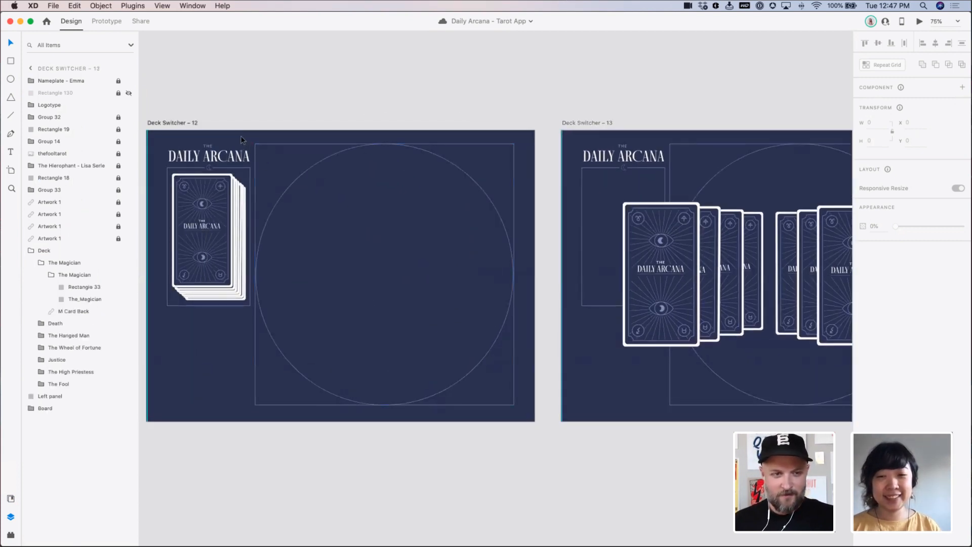
pyautogui.click(107, 20)
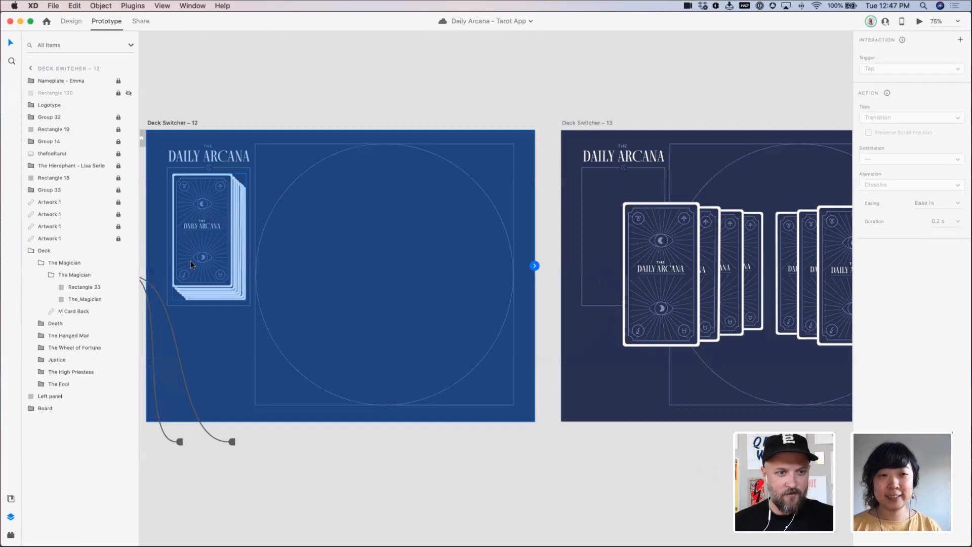
pyautogui.click(190, 260)
pyautogui.moveTo(246, 237); pyautogui.dragTo(618, 236)
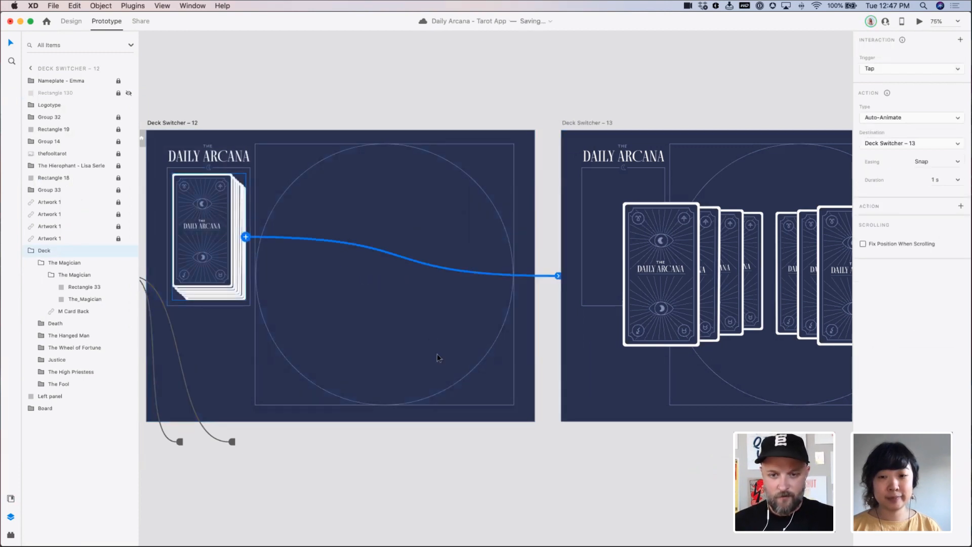
# Unlock and delete the leftover locked objects below the deck on Deck Switcher – 12, including Rectangle 19
pyautogui.hscroll(-5, 436, 353)
pyautogui.click(340, 320)
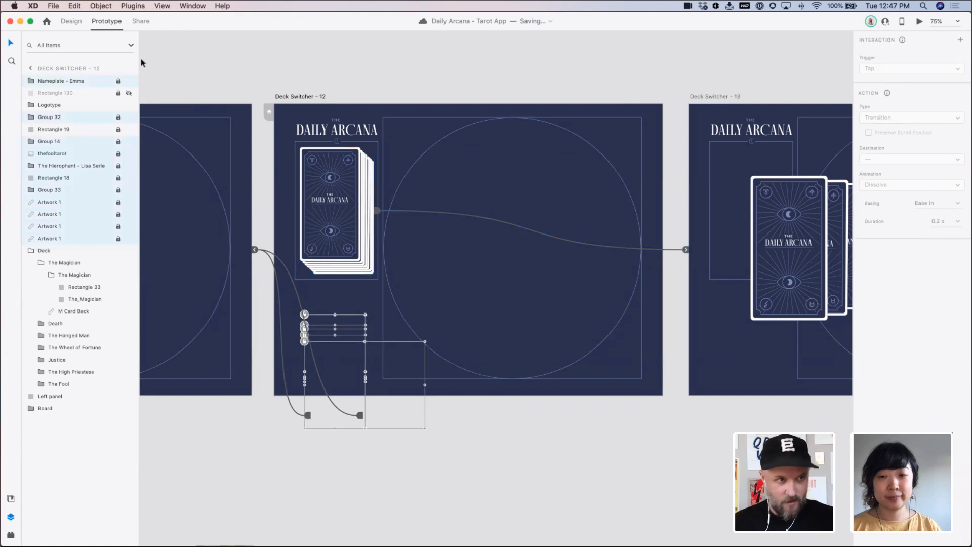
pyautogui.click(305, 312)
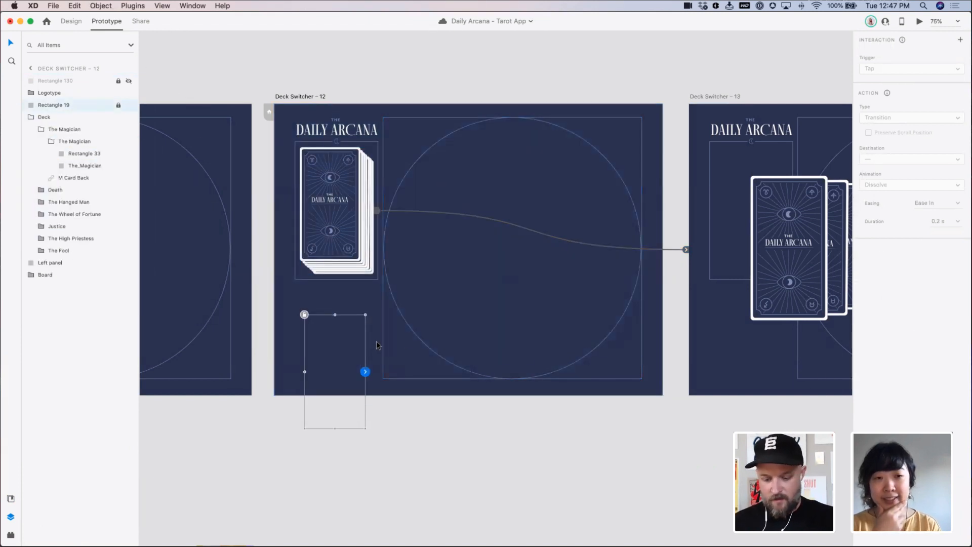
pyautogui.press('super+l')
pyautogui.press('Delete')
pyautogui.moveTo(310, 312); pyautogui.dragTo(365, 452)
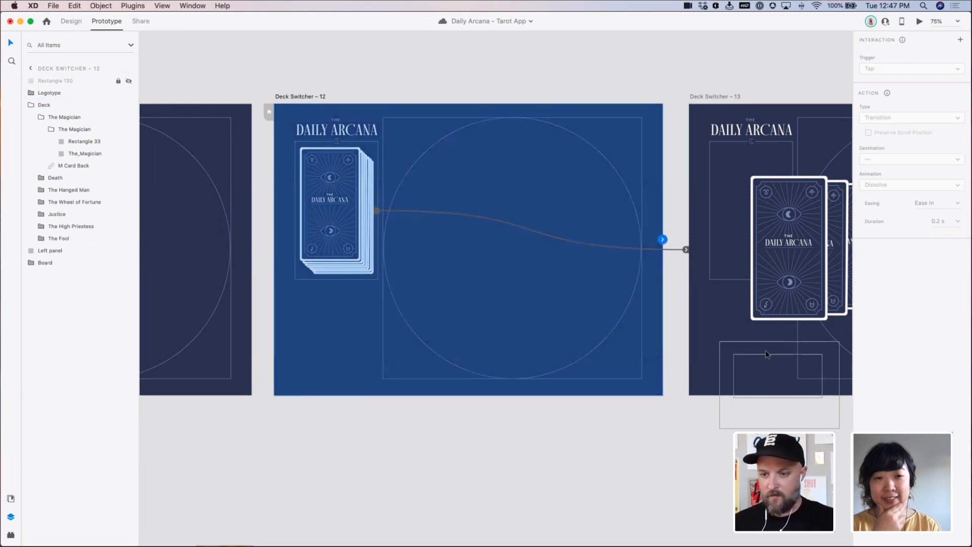
# Unlock and delete the leftover objects at the lower part of Deck Switcher – 13 together with the selected Deck group
pyautogui.moveTo(710, 314); pyautogui.dragTo(759, 399)
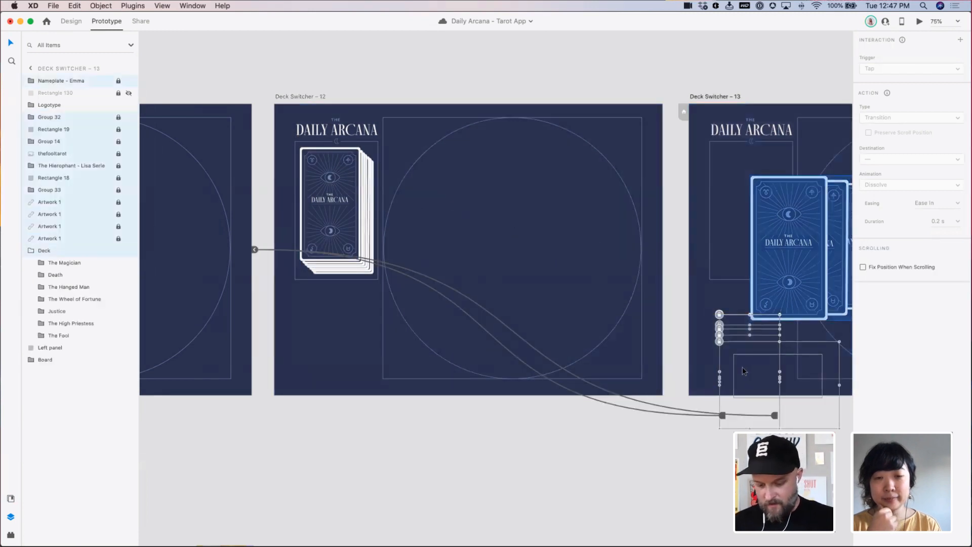
pyautogui.click(742, 369)
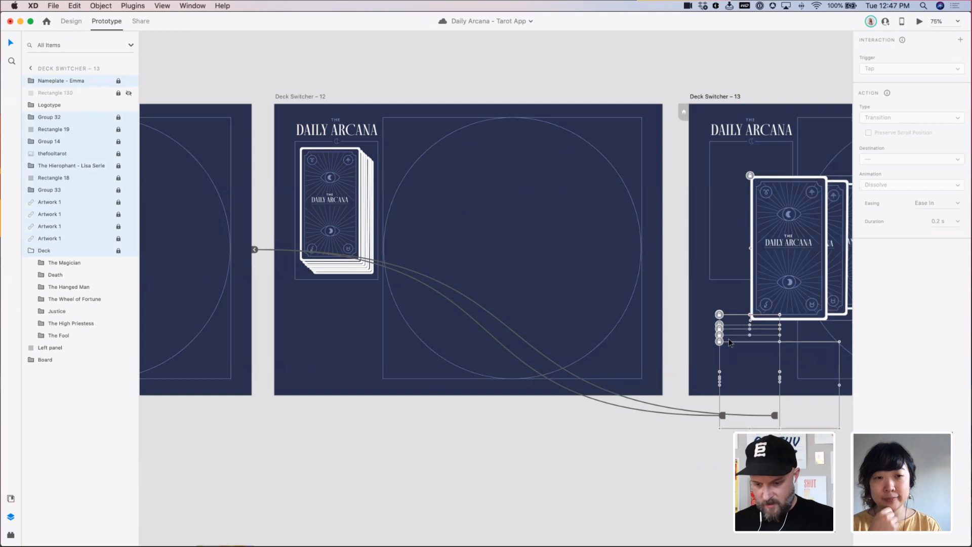
pyautogui.press('super+l')
pyautogui.press('Delete')
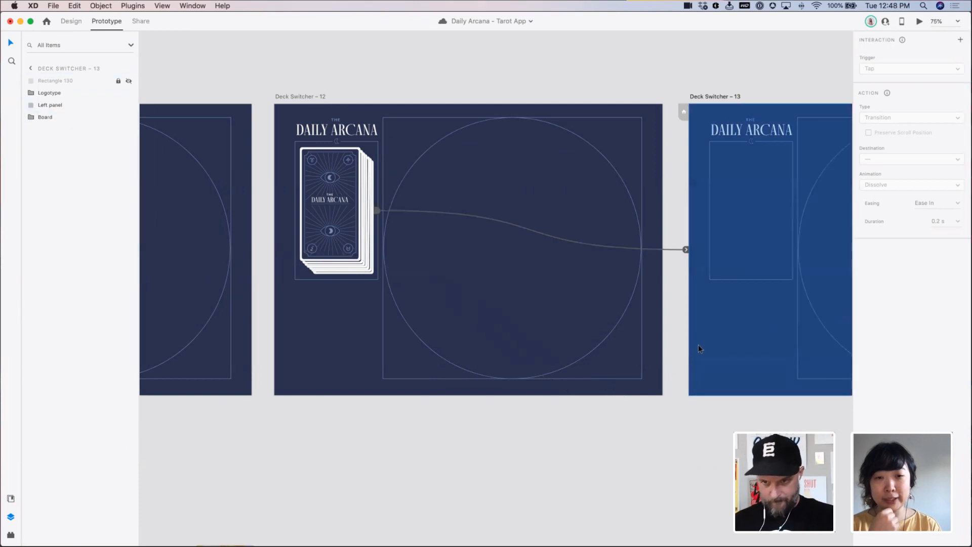
pyautogui.hscroll(3, 507, 284)
pyautogui.click(500, 163)
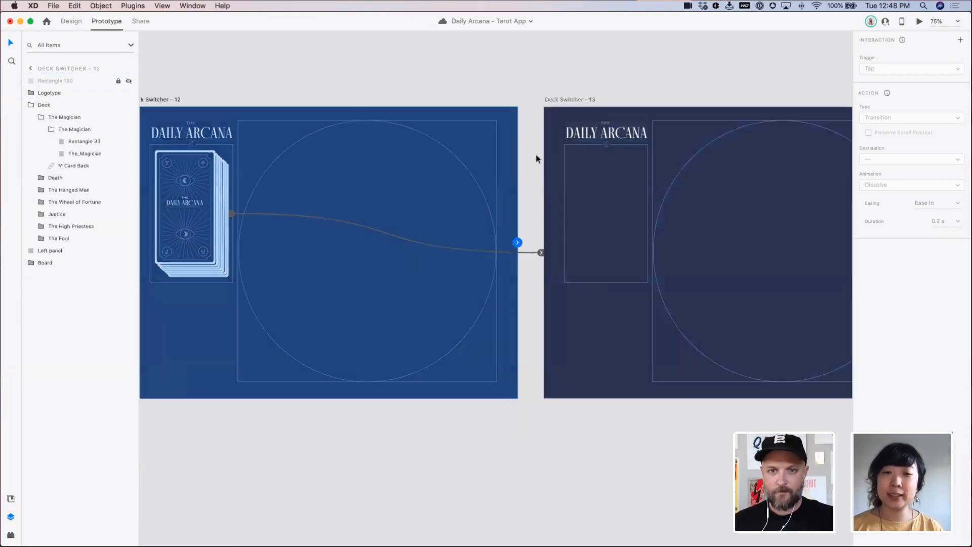
# Preview the prototype from Deck Switcher – 12 and close the preview again
pyautogui.click(919, 22)
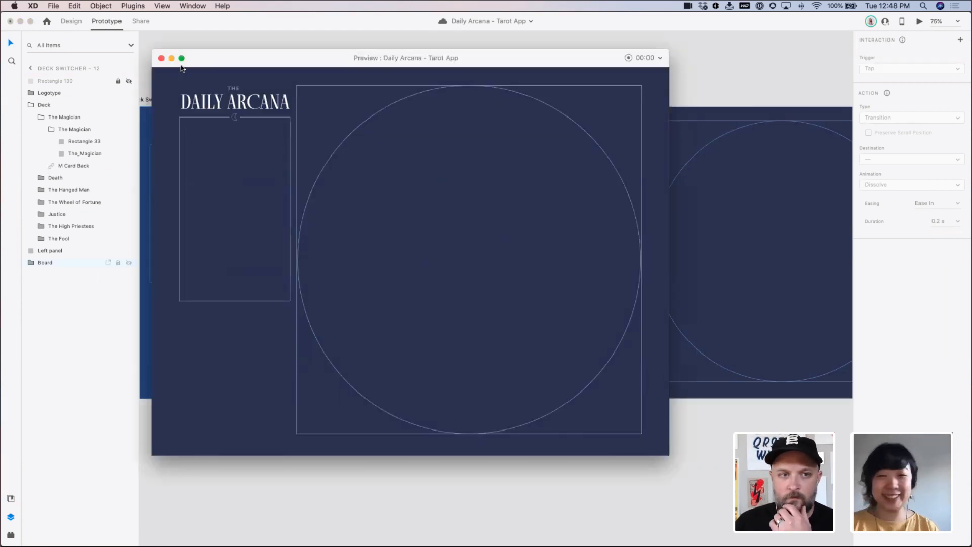
pyautogui.click(160, 59)
pyautogui.click(665, 265)
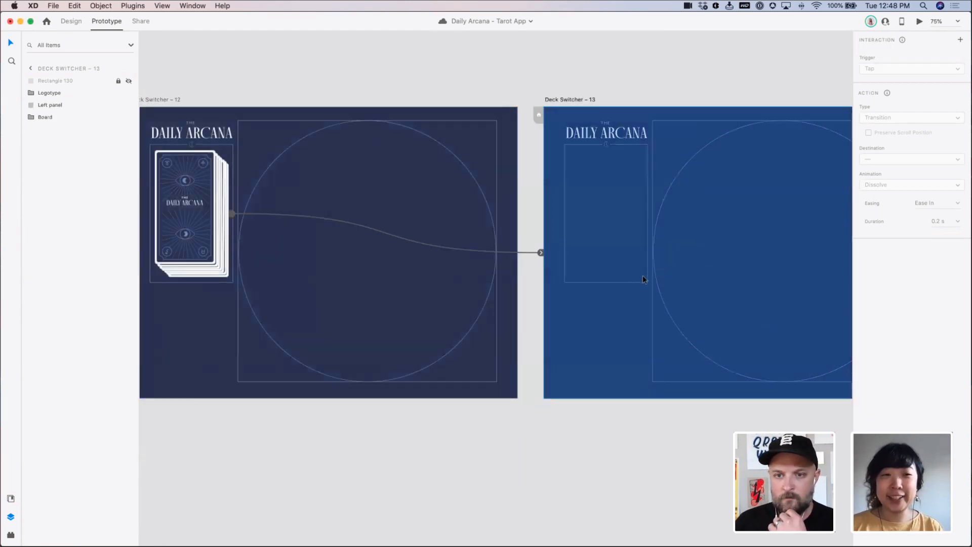
# Undo the deletion of the cards on Deck Switcher – 13 and unlock the Deck group
pyautogui.hscroll(4, 641, 284)
pyautogui.click(803, 393)
pyautogui.press('super+z')
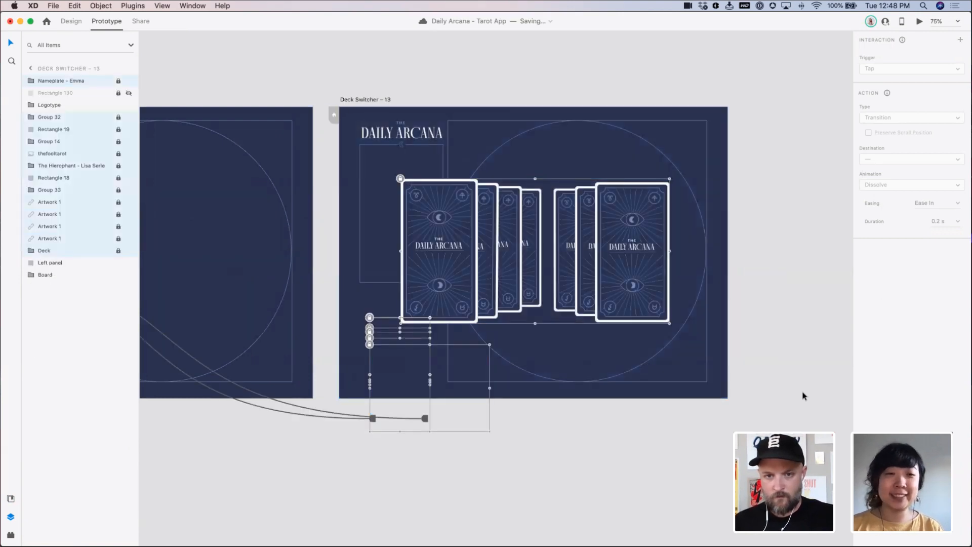
pyautogui.click(688, 438)
pyautogui.click(463, 285)
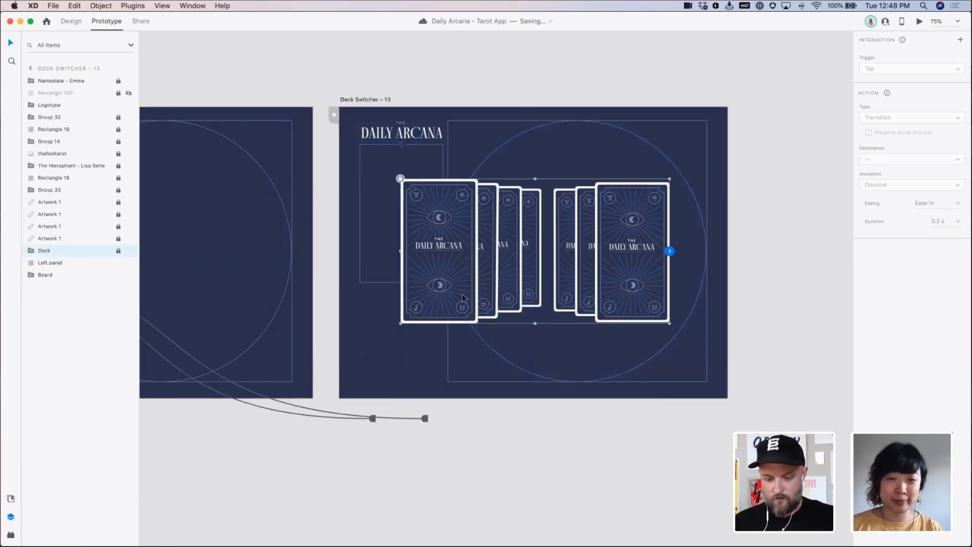
pyautogui.press('super+l')
# Unlock and delete the leftover objects at the lower edge of Deck Switcher – 13, keeping the Deck group
pyautogui.moveTo(505, 479); pyautogui.dragTo(355, 350)
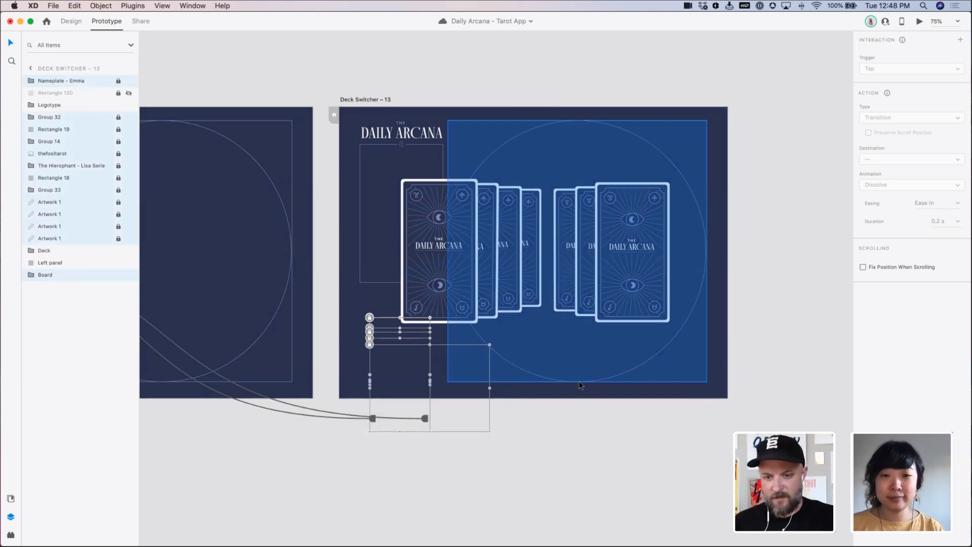
pyautogui.press('super+l')
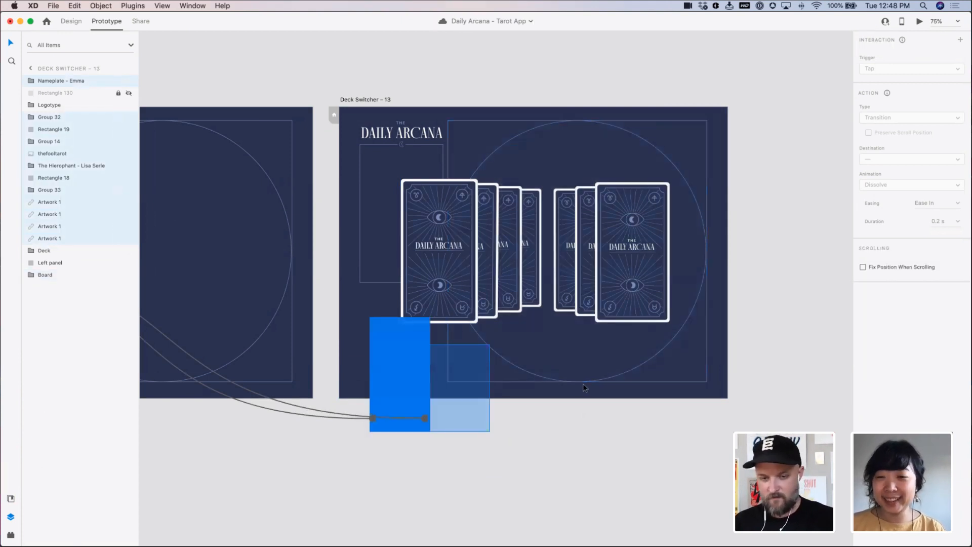
pyautogui.click(582, 384)
# Preview the prototype from Deck Switcher – 12, trigger the deck's tap transition, and close the preview
pyautogui.hscroll(-5, 455, 304)
pyautogui.click(372, 150)
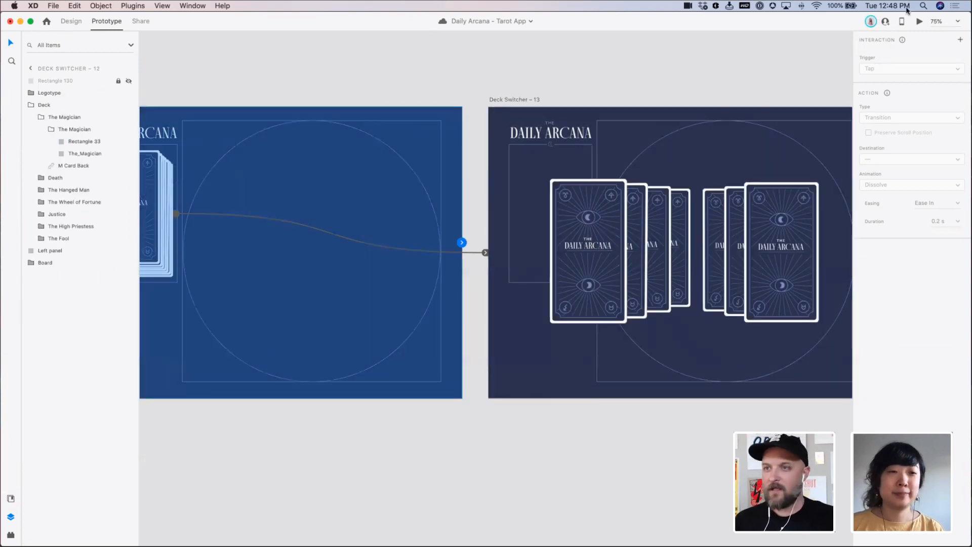
pyautogui.click(920, 22)
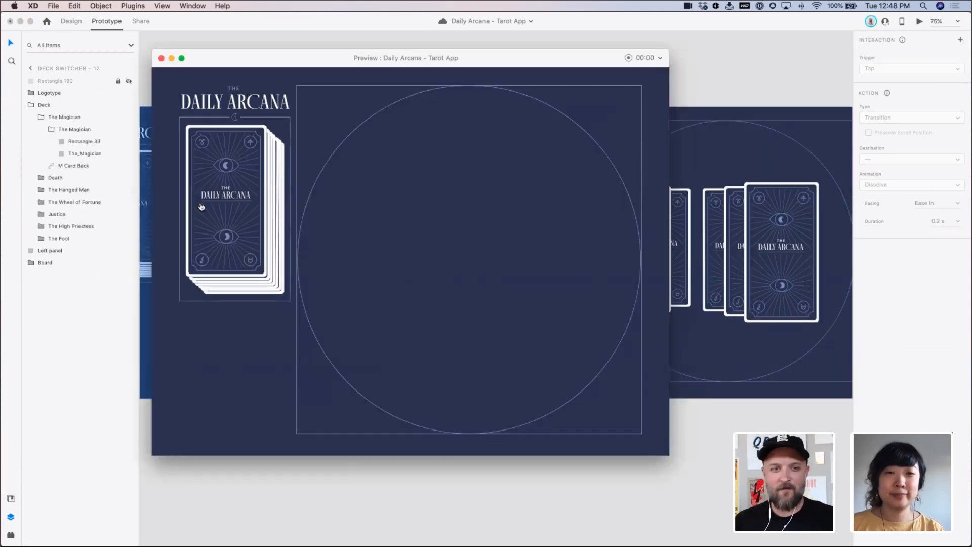
pyautogui.click(201, 247)
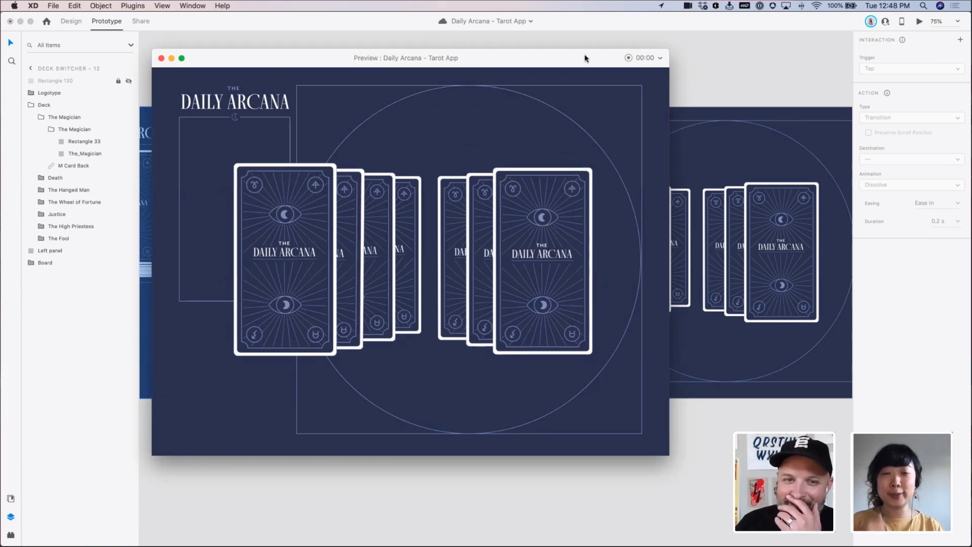
pyautogui.moveTo(585, 54); pyautogui.dragTo(512, 55)
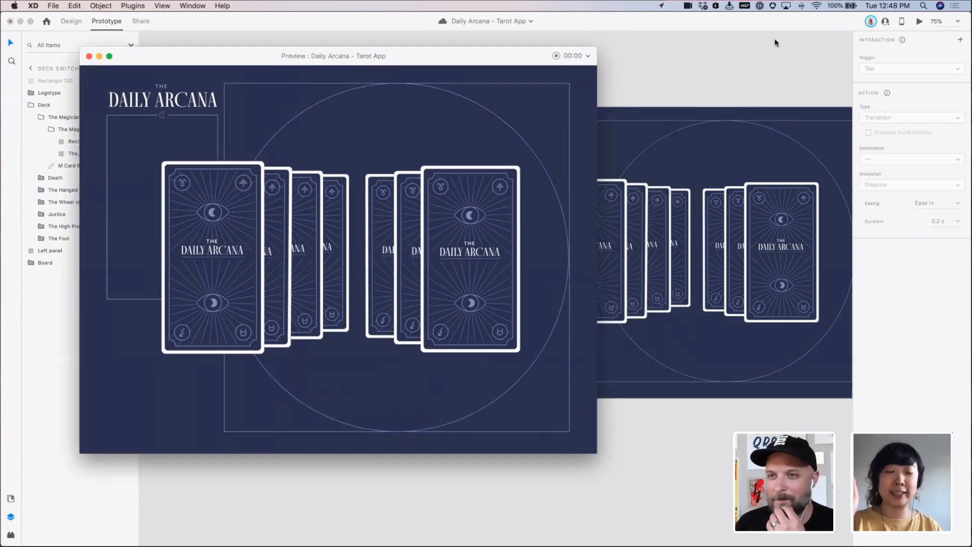
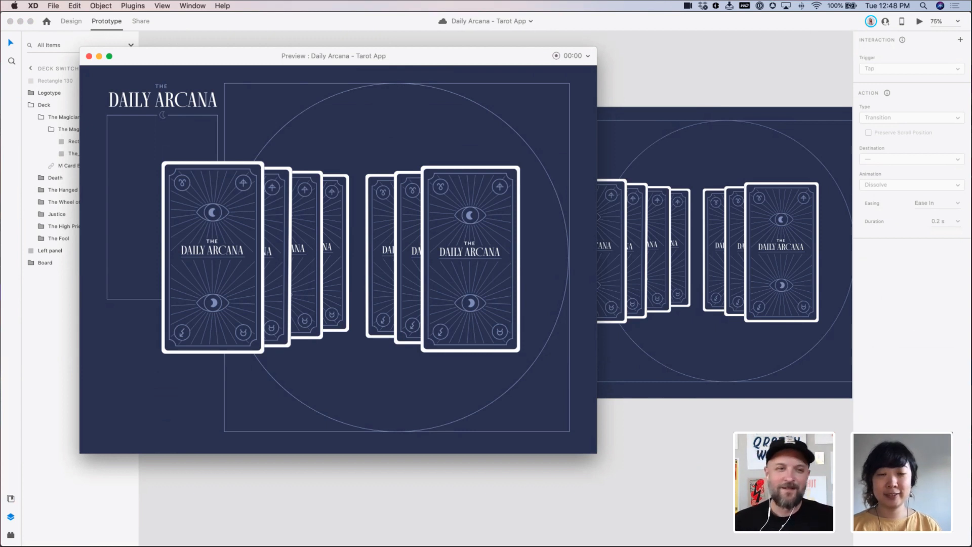
pyautogui.click(89, 56)
# Examine the card deck on Deck Switcher – 12 up close together with its tap interaction settings
pyautogui.click(220, 91)
pyautogui.moveTo(220, 92); pyautogui.dragTo(770, 124)
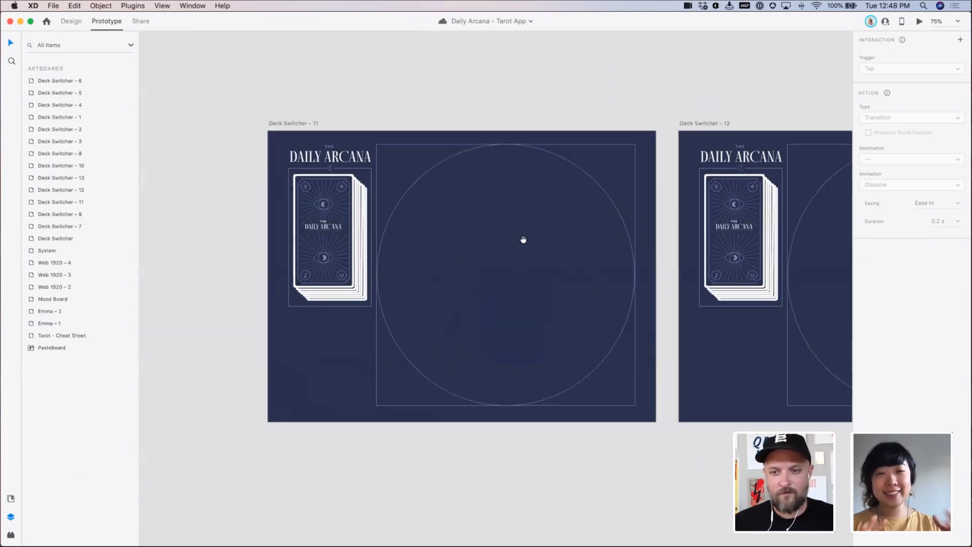
pyautogui.moveTo(633, 250); pyautogui.dragTo(251, 205)
pyautogui.moveTo(423, 229); pyautogui.dragTo(352, 252)
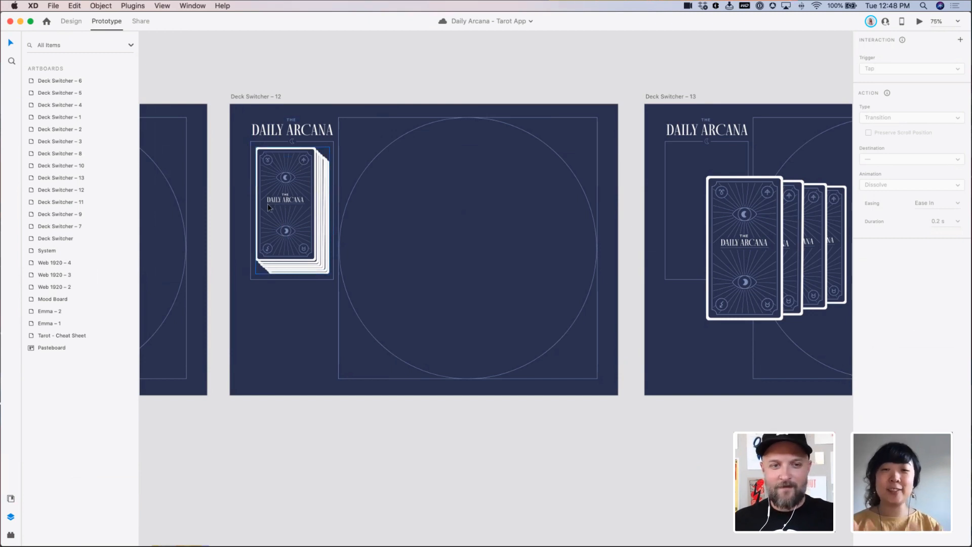
pyautogui.moveTo(243, 126); pyautogui.dragTo(497, 372)
pyautogui.hscroll(-2, 498, 373)
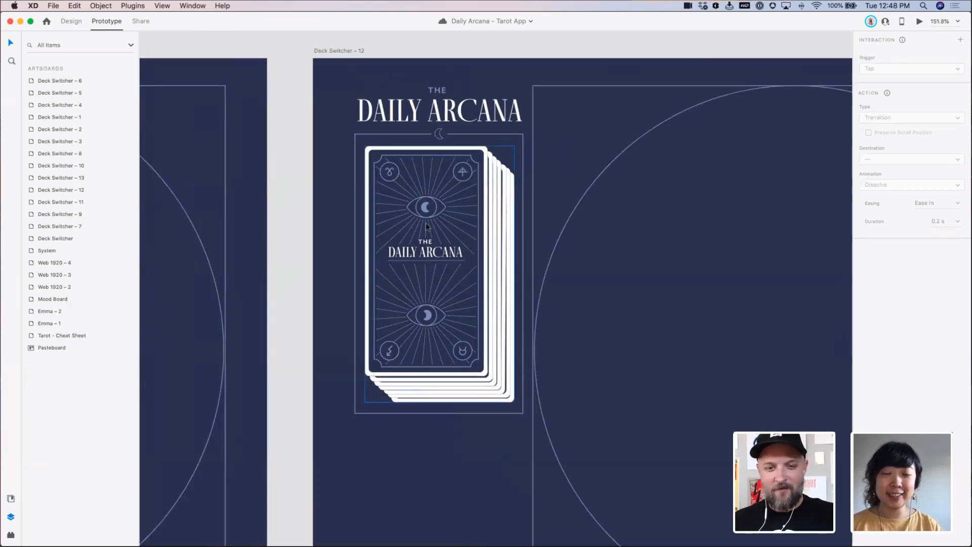
pyautogui.click(416, 247)
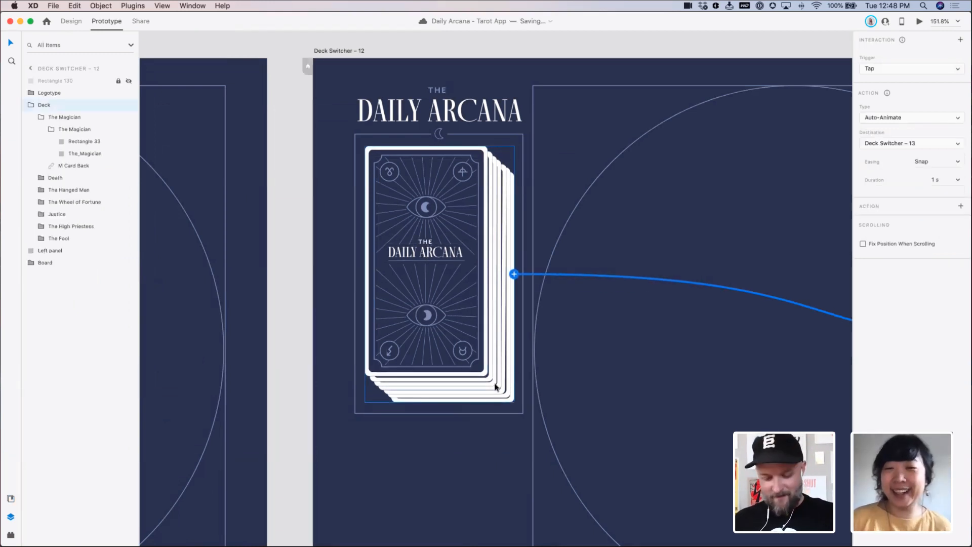
pyautogui.click(427, 485)
# In Design mode, draw a circle about 68 px wide over the middle of the top card on Deck Switcher – 12, with 3D transforms off
pyautogui.click(70, 21)
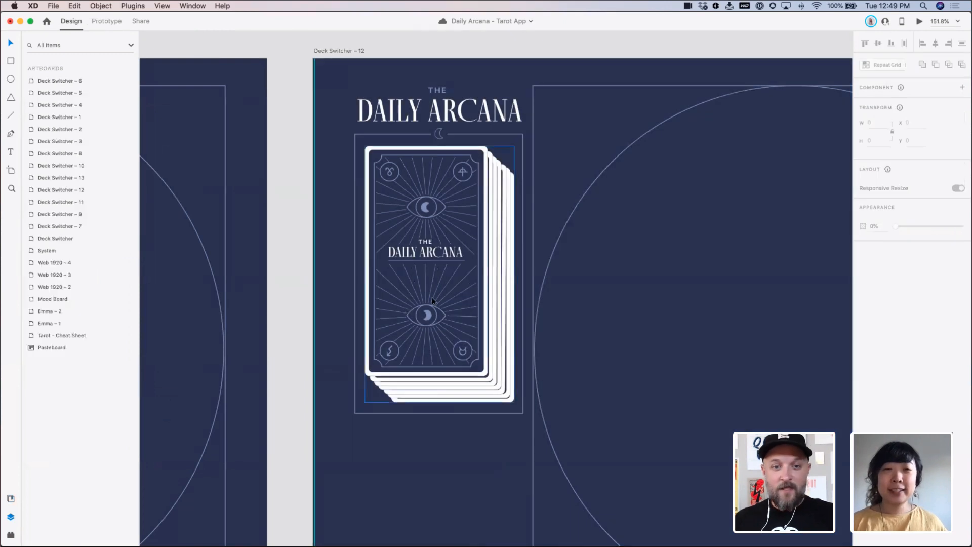
pyautogui.moveTo(409, 246)
pyautogui.mouseDown()
pyautogui.moveTo(457, 293)
pyautogui.moveTo(461, 314)
pyautogui.mouseUp()
pyautogui.press('v')
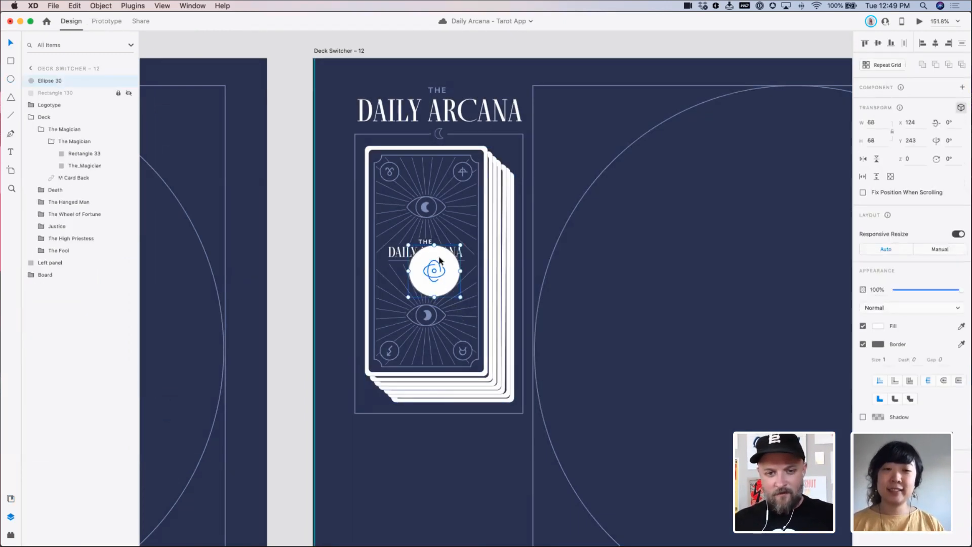
pyautogui.moveTo(450, 267); pyautogui.dragTo(441, 262)
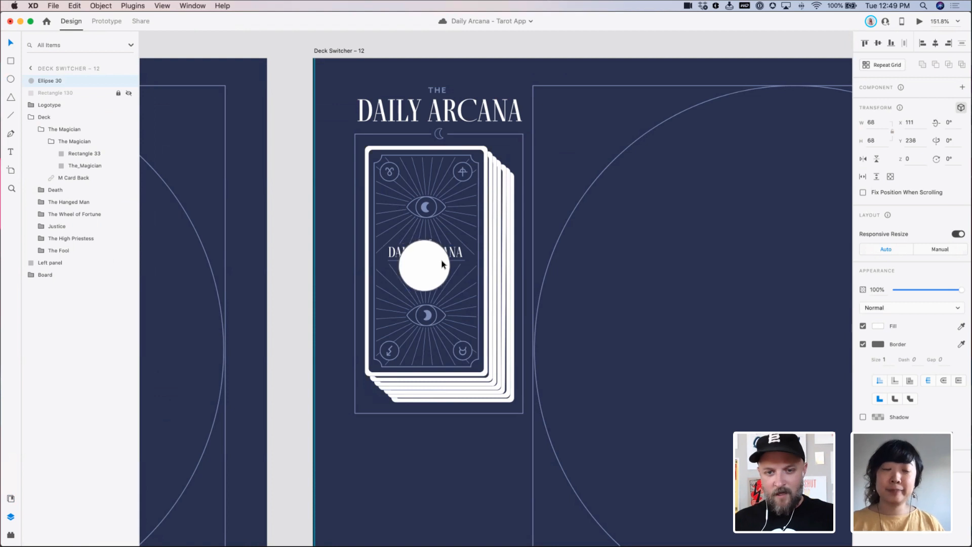
pyautogui.click(961, 107)
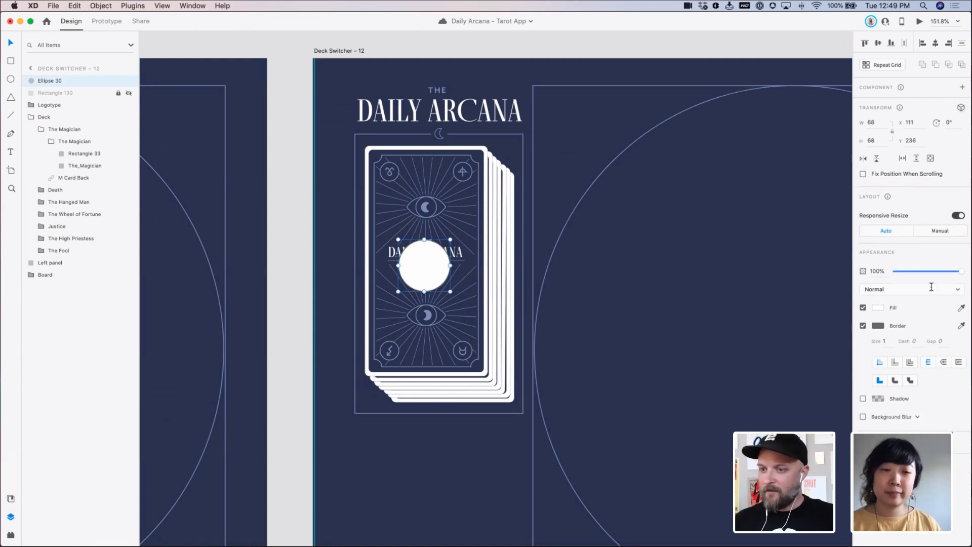
# Give the circle a background blur with amount 18, brightness 10 and opacity 65%, and remove its border
pyautogui.click(863, 417)
pyautogui.moveTo(941, 433); pyautogui.dragTo(961, 434)
pyautogui.moveTo(907, 468); pyautogui.dragTo(942, 468)
pyautogui.moveTo(961, 433); pyautogui.dragTo(945, 433)
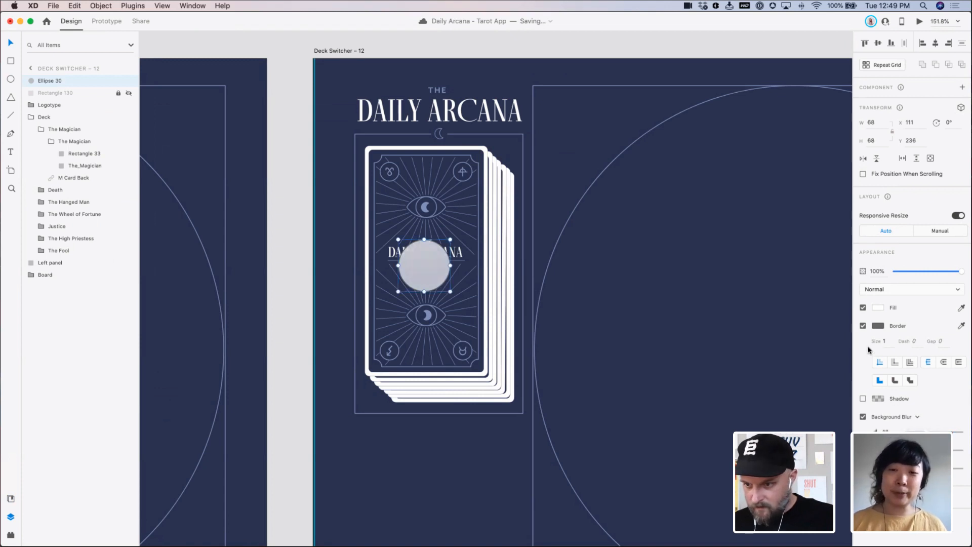
pyautogui.click(863, 326)
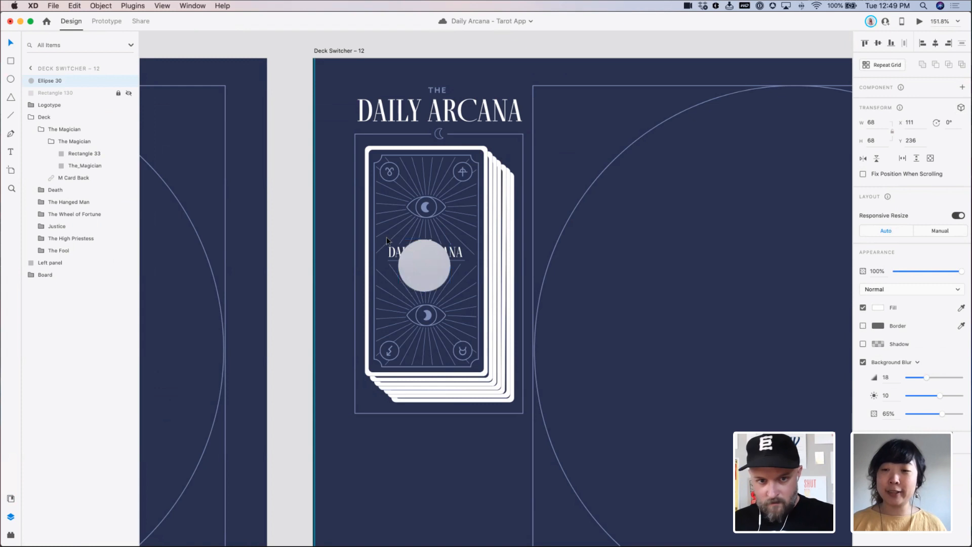
# Enlarge the circle to 80 by 80 px and lower its background blur's opacity and amount to make it more translucent
pyautogui.moveTo(420, 262); pyautogui.dragTo(463, 234)
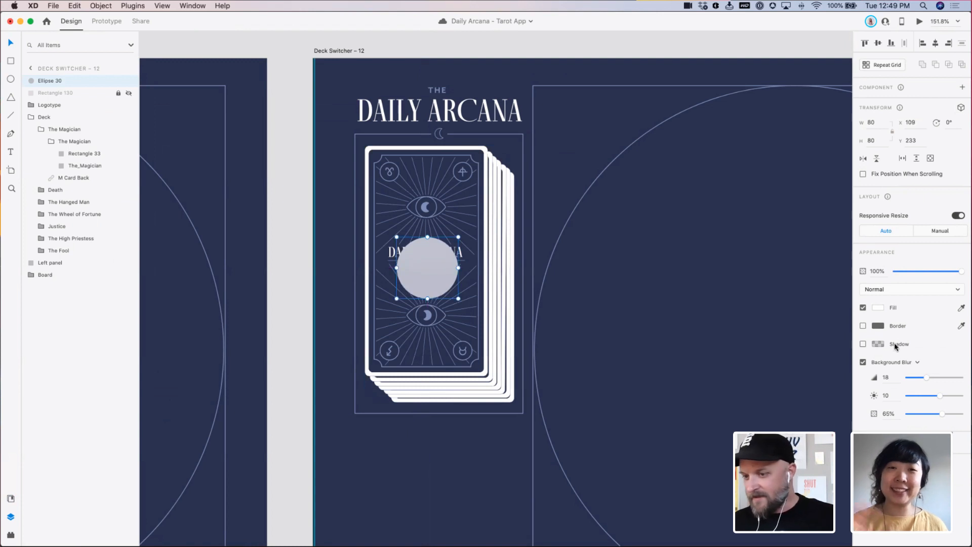
pyautogui.click(925, 271)
pyautogui.moveTo(925, 271); pyautogui.dragTo(966, 273)
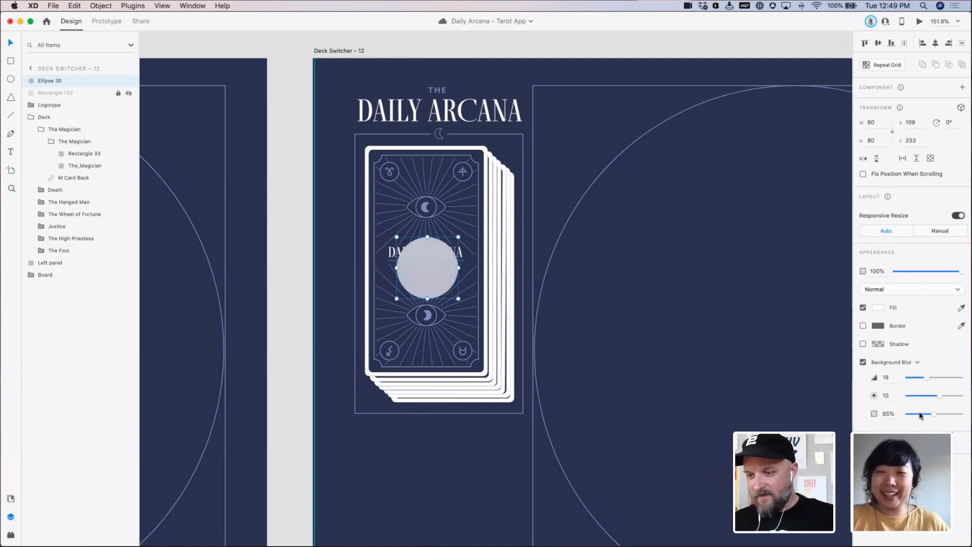
pyautogui.moveTo(940, 411); pyautogui.dragTo(911, 413)
pyautogui.click(910, 377)
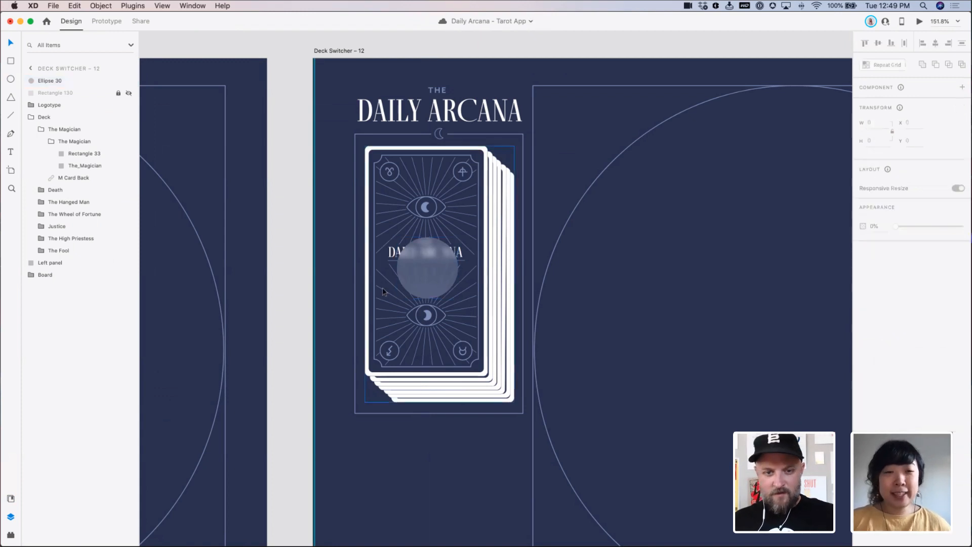
# Add the text "Tap" inside the blurred circle
pyautogui.press('z')
pyautogui.moveTo(364, 198); pyautogui.dragTo(557, 360)
pyautogui.press('t')
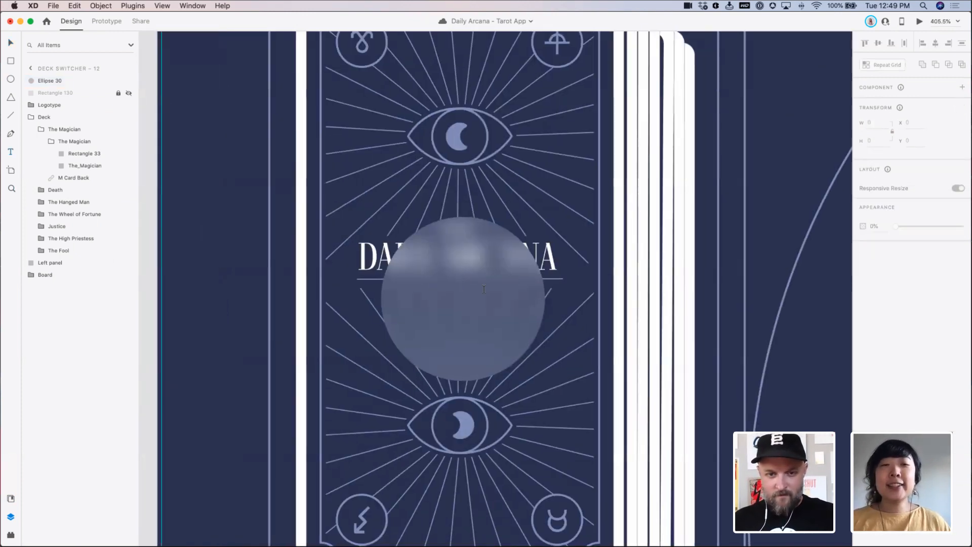
pyautogui.click(435, 315)
pyautogui.write('Tap')
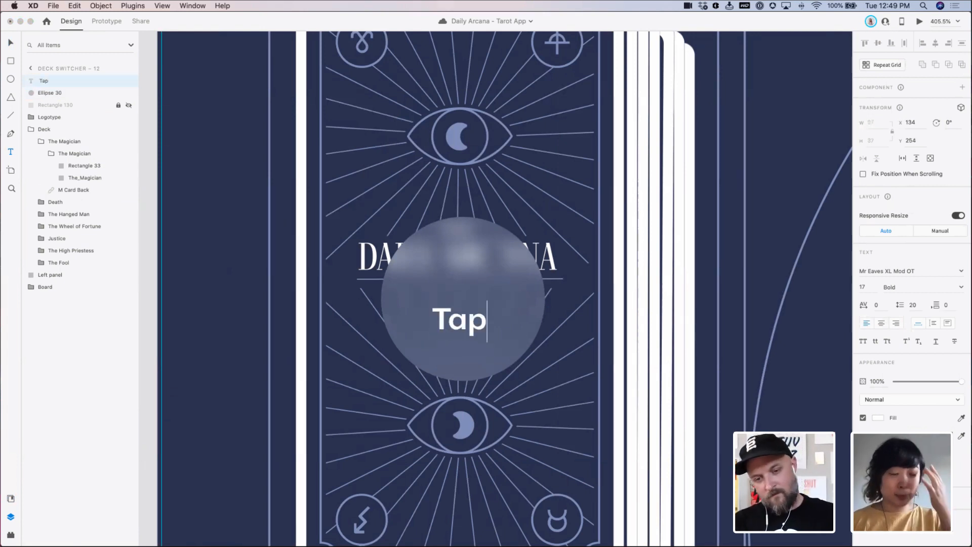
# Add a second line reading "To Shuffle" below "Tap"
pyautogui.press('Return')
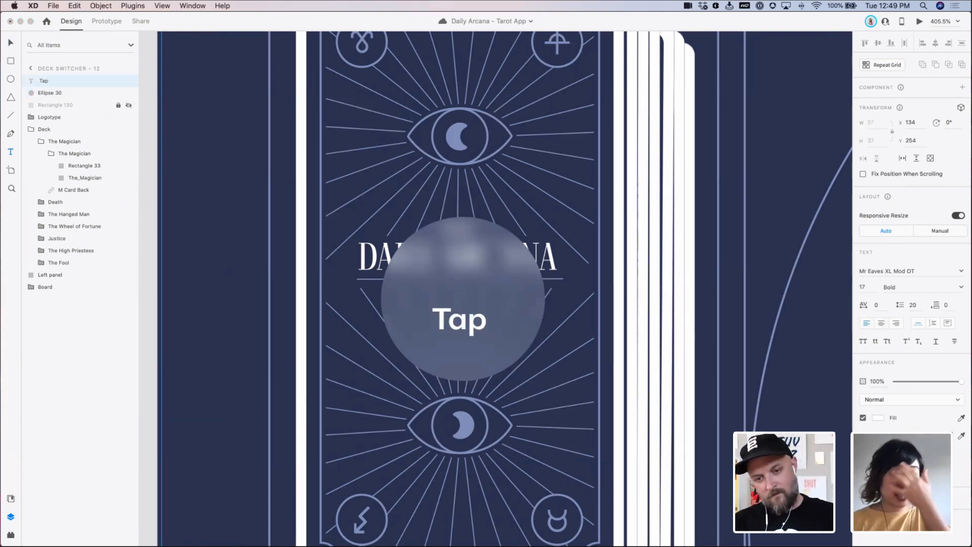
pyautogui.write('To Sh')
pyautogui.press('BackSpace')
pyautogui.press('BackSpace')
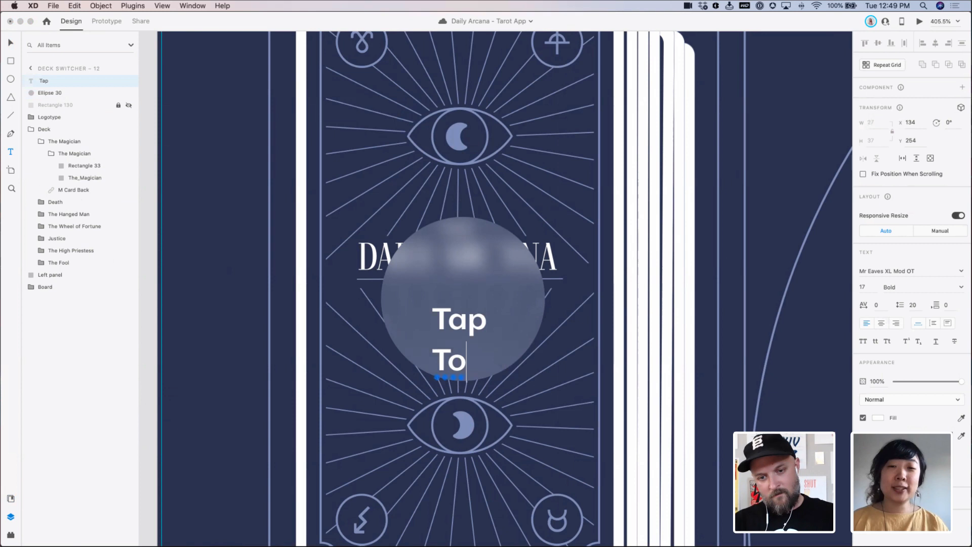
pyautogui.press('Return')
pyautogui.write('S')
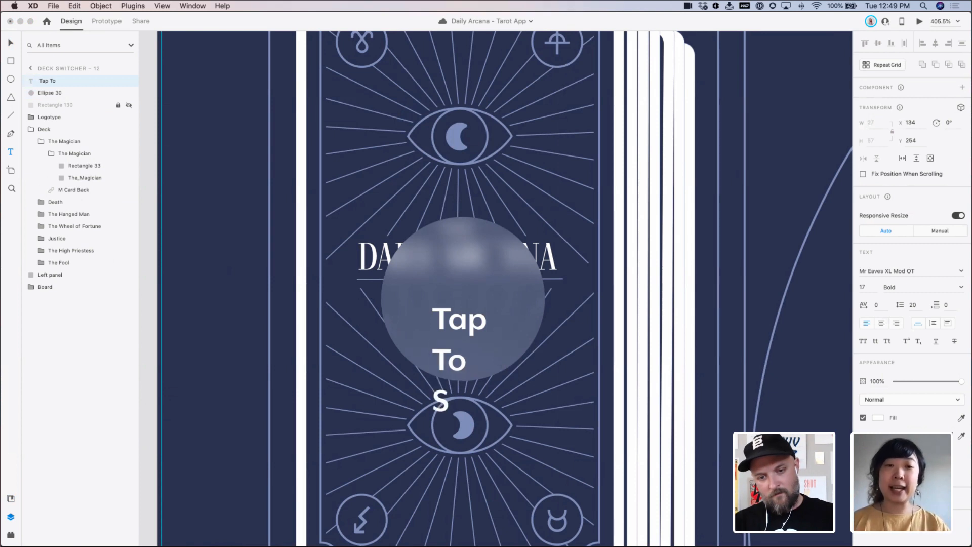
pyautogui.press('BackSpace')
pyautogui.press('BackSpace')
pyautogui.press('BackSpace')
pyautogui.write('o Shf')
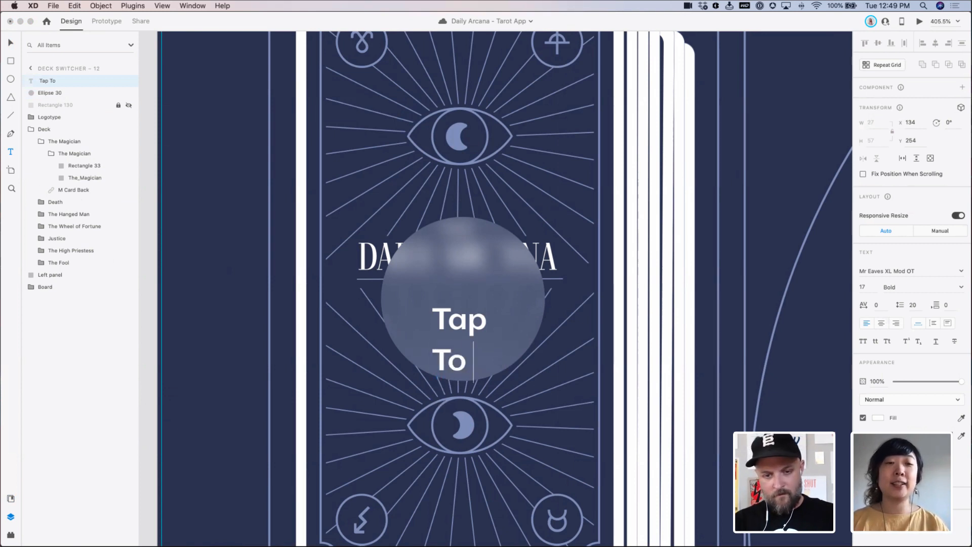
pyautogui.press('BackSpace')
pyautogui.write('uffle')
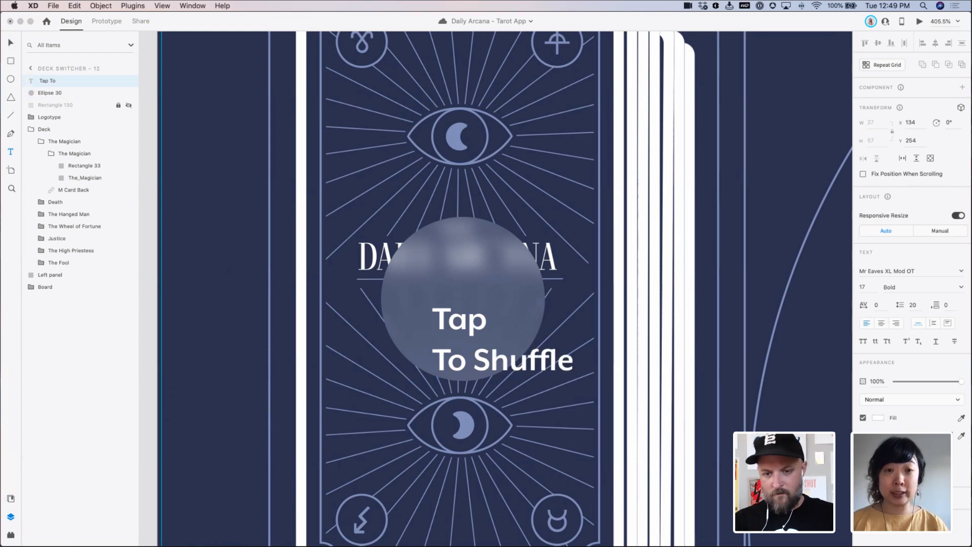
# Move the "Tap To Shuffle" text to the middle of the circle and centre-align its lines
pyautogui.press('Escape')
pyautogui.moveTo(529, 361); pyautogui.dragTo(499, 327)
pyautogui.click(882, 323)
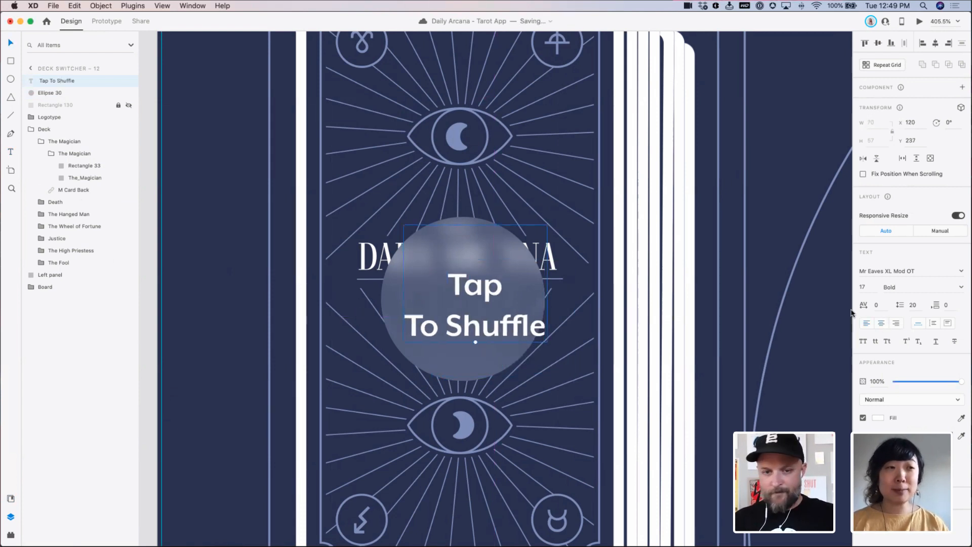
# Set the font size of the "Tap To Shuffle" text to 14
pyautogui.click(873, 289)
pyautogui.press('Down')
pyautogui.press('Down')
pyautogui.press('Down')
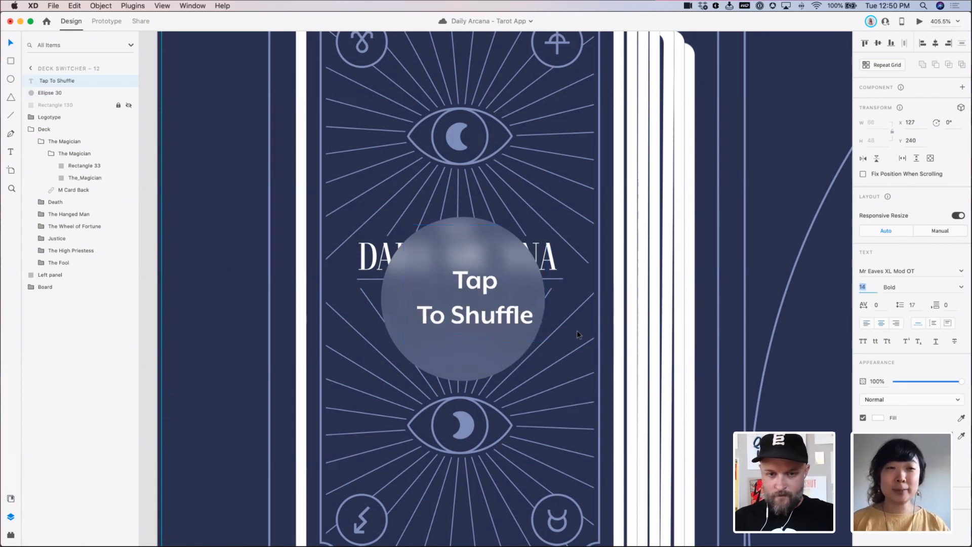
# Reword the prompt to read "Tap to" on the first line and "Shuffle" on the second, and centre it in the circle
pyautogui.doubleClick(451, 322)
pyautogui.click(447, 315)
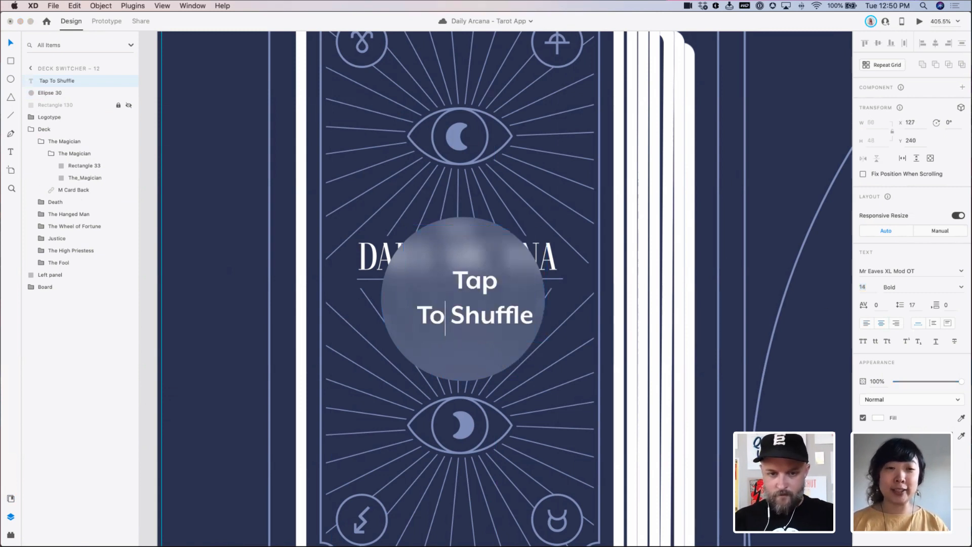
pyautogui.press('Right')
pyautogui.press('Right')
pyautogui.press('BackSpace')
pyautogui.press('BackSpace')
pyautogui.press('BackSpace')
pyautogui.press('BackSpace')
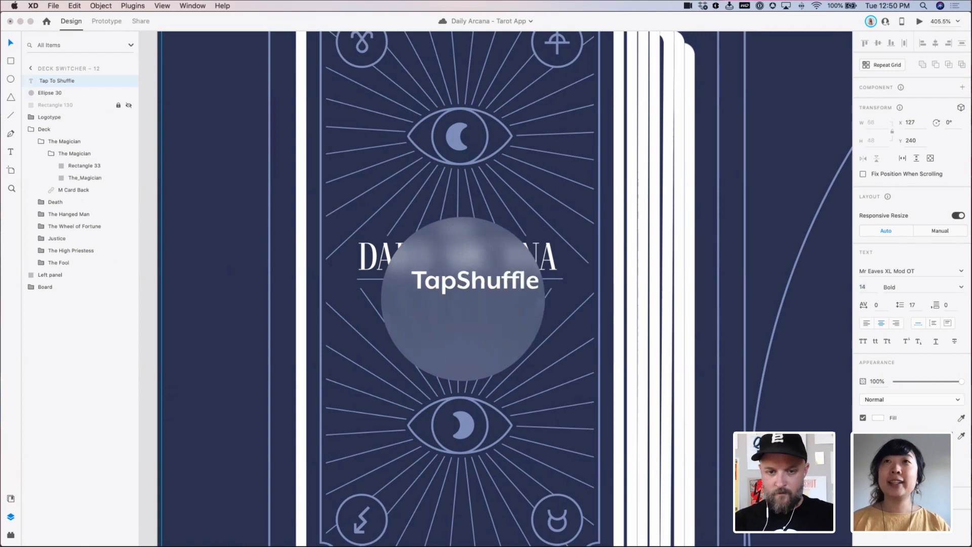
pyautogui.write('to')
pyautogui.press('BackSpace')
pyautogui.press('BackSpace')
pyautogui.press('BackSpace')
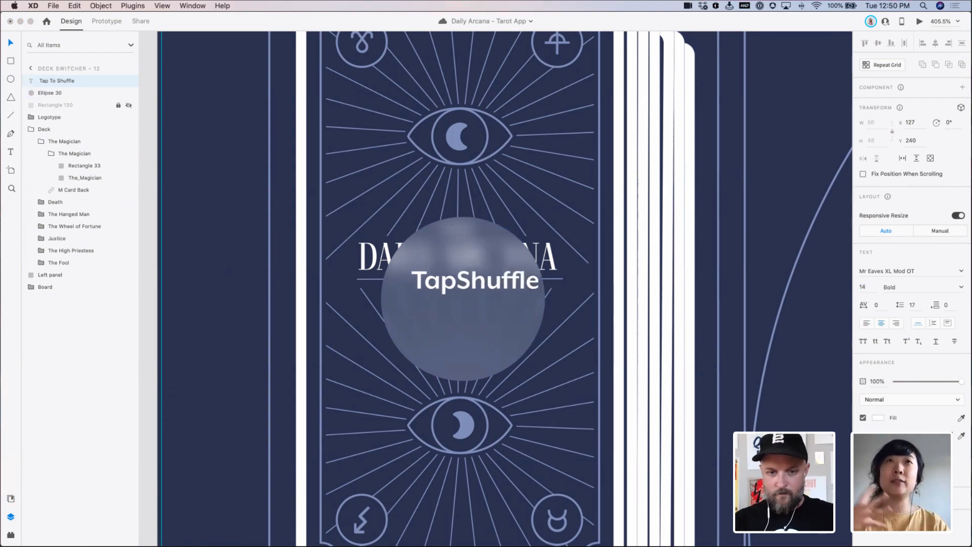
pyautogui.write('to')
pyautogui.press('Return')
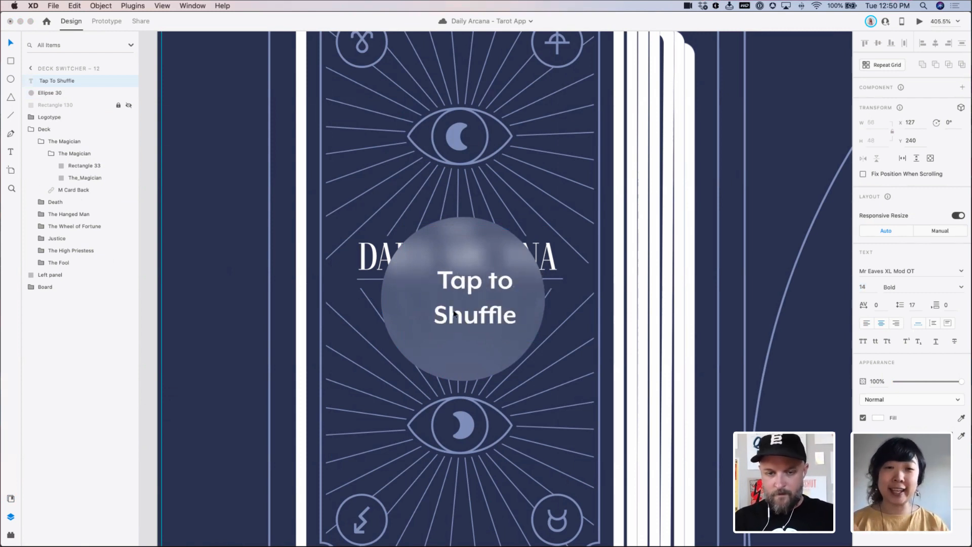
pyautogui.press('Escape')
pyautogui.moveTo(488, 314); pyautogui.dragTo(476, 316)
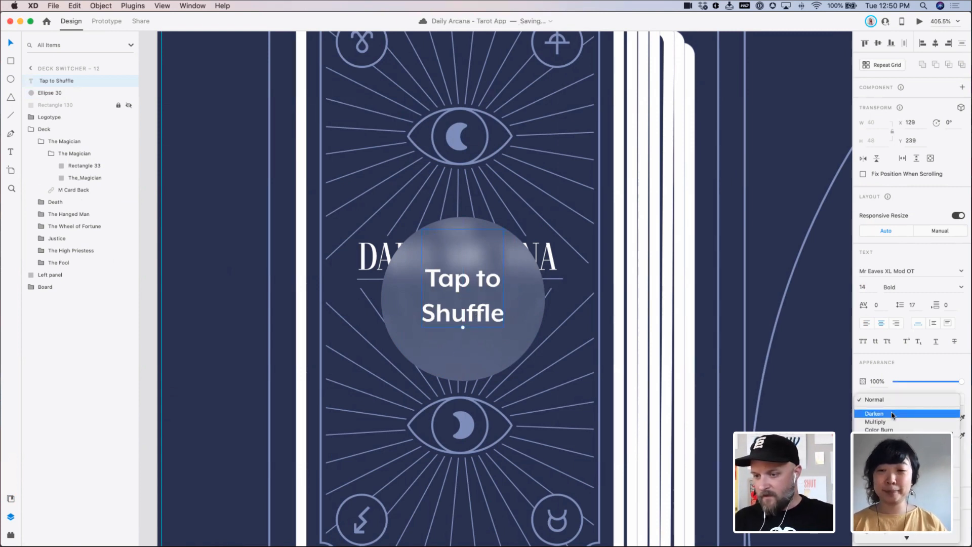
# Try the Darken, Multiply, Color Burn, Lighten, Screen and Color Dodge blend modes on the "Tap to Shuffle" text
pyautogui.click(881, 413)
pyautogui.click(898, 400)
pyautogui.click(898, 408)
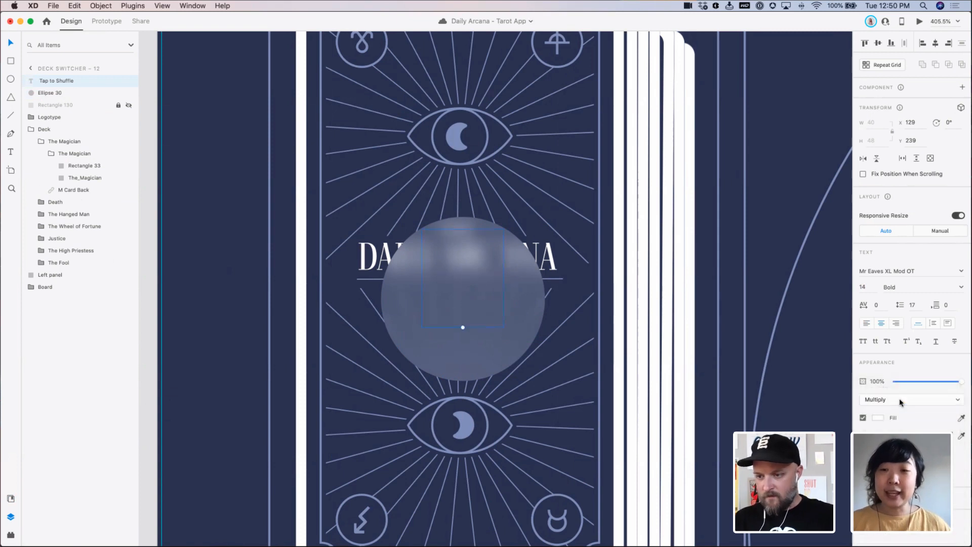
pyautogui.click(900, 400)
pyautogui.click(900, 407)
pyautogui.click(899, 399)
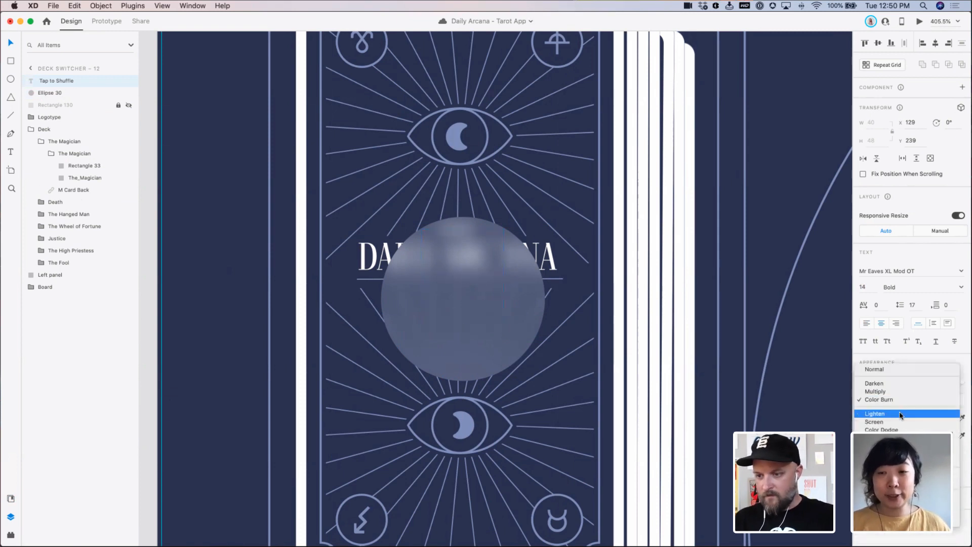
pyautogui.click(901, 408)
pyautogui.click(903, 400)
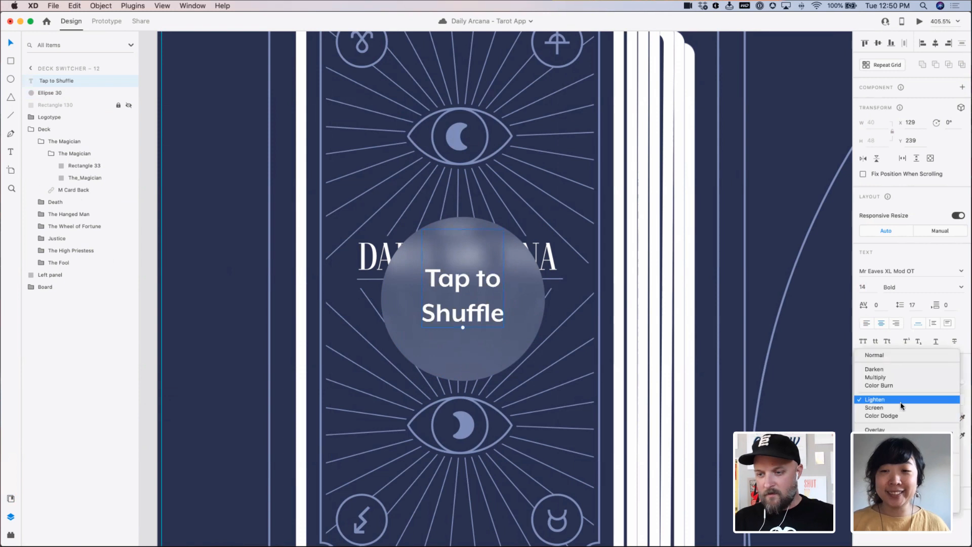
pyautogui.click(909, 408)
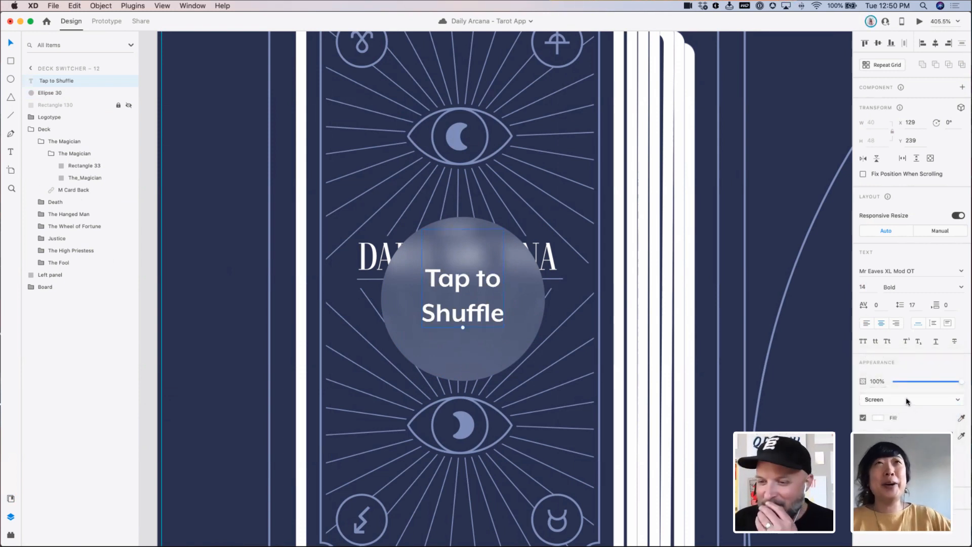
pyautogui.click(906, 400)
pyautogui.click(906, 407)
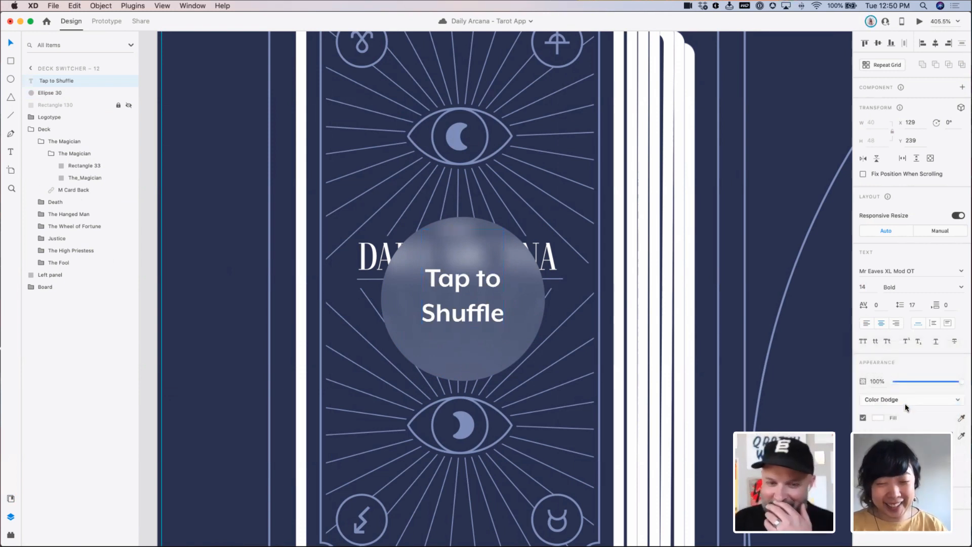
# Remove the empty line above "Tap to" and move the text back down to the middle of the circle
pyautogui.doubleClick(461, 271)
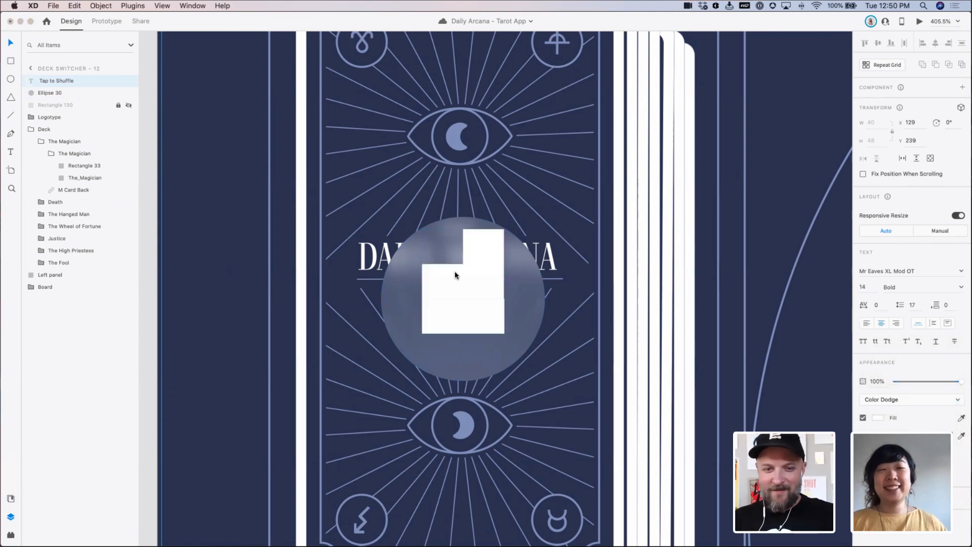
pyautogui.click(456, 275)
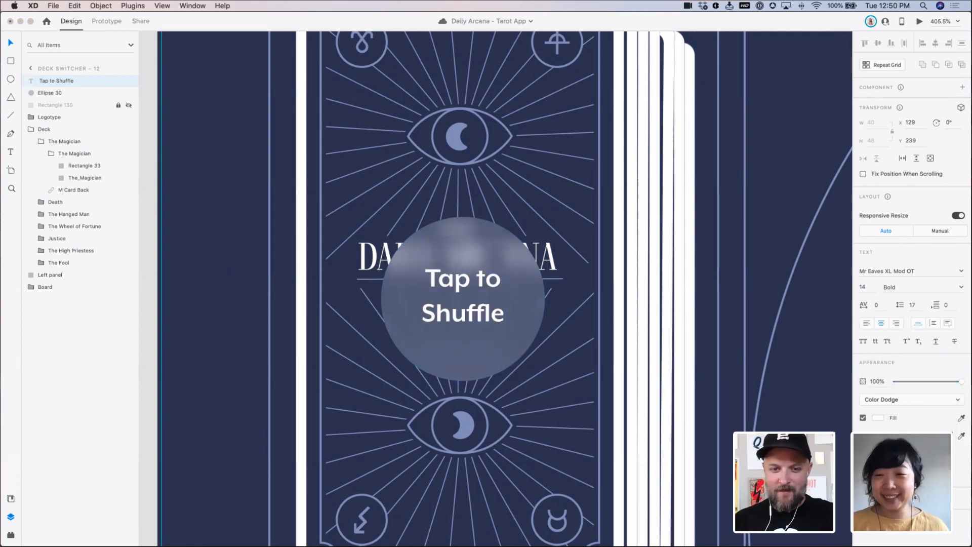
pyautogui.press('Left')
pyautogui.press('Left')
pyautogui.press('Left')
pyautogui.press('BackSpace')
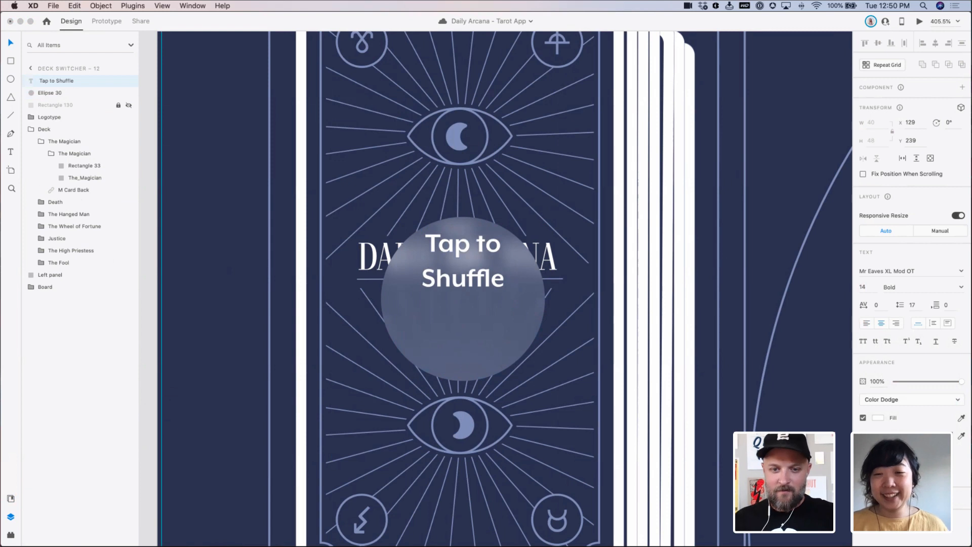
pyautogui.press('Escape')
pyautogui.moveTo(471, 284); pyautogui.dragTo(471, 316)
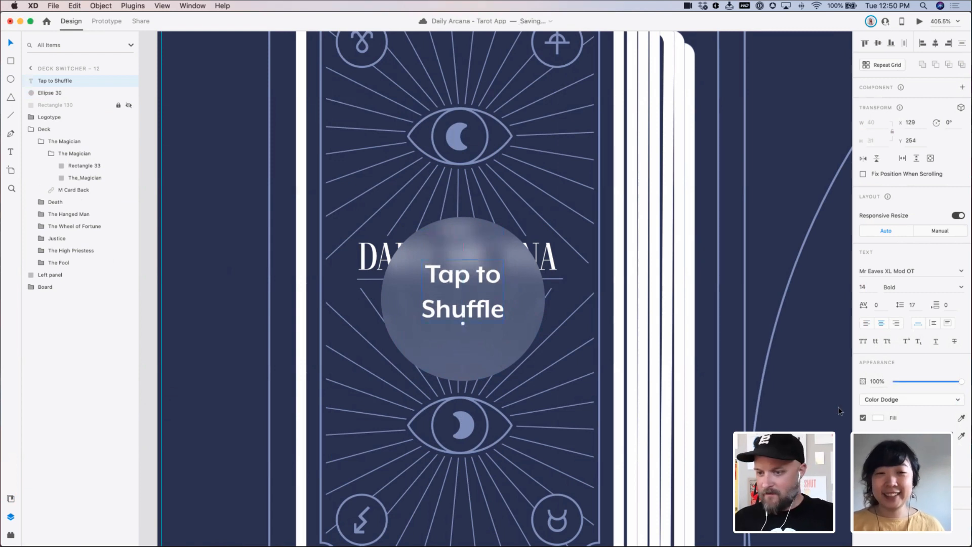
# Try a black fill with the Multiply blend mode on the text and nudge it down to the circle's centre
pyautogui.click(878, 418)
pyautogui.click(805, 419)
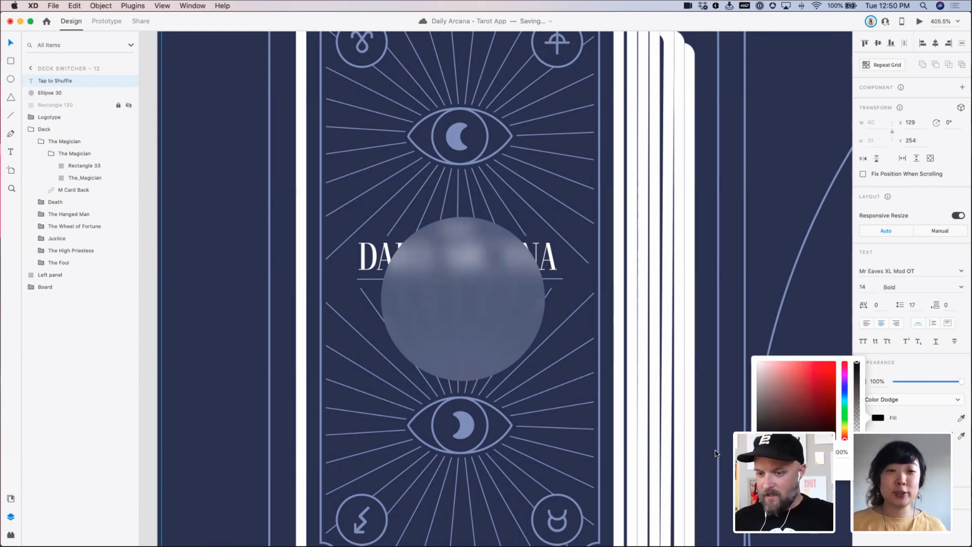
pyautogui.click(901, 399)
pyautogui.click(895, 360)
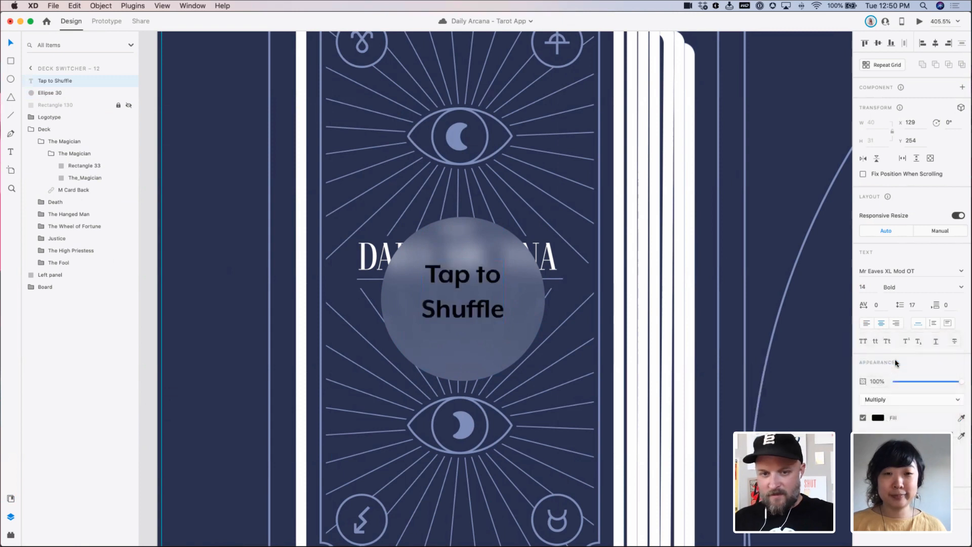
pyautogui.moveTo(469, 310); pyautogui.dragTo(469, 314)
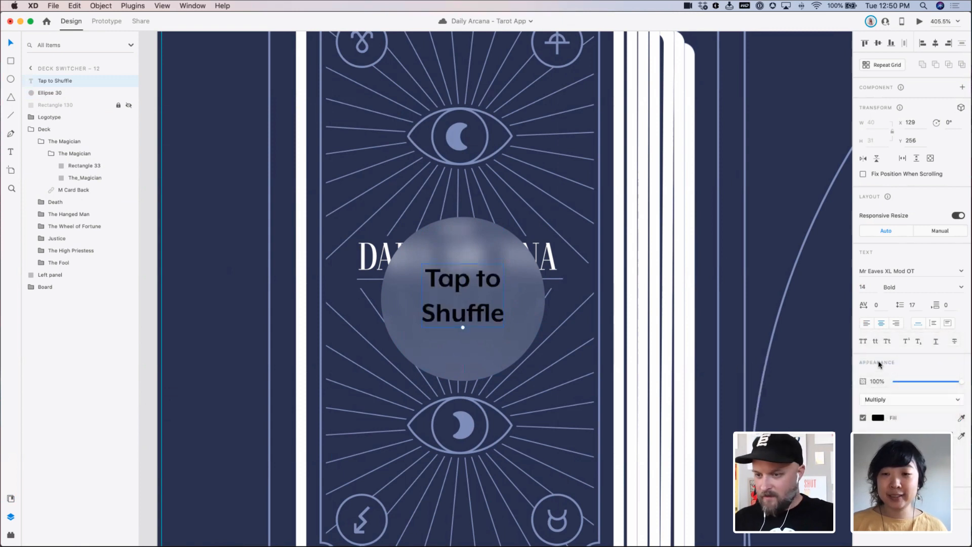
# Try the Lighten, Overlay, Hard Light, Difference, Hue and Color blend modes on the black text
pyautogui.click(889, 403)
pyautogui.click(884, 422)
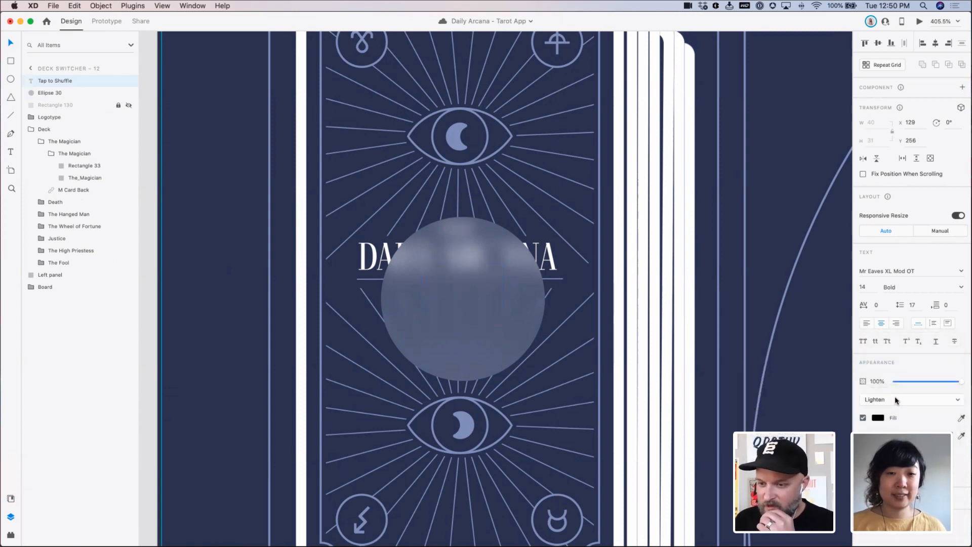
pyautogui.click(895, 396)
pyautogui.click(894, 430)
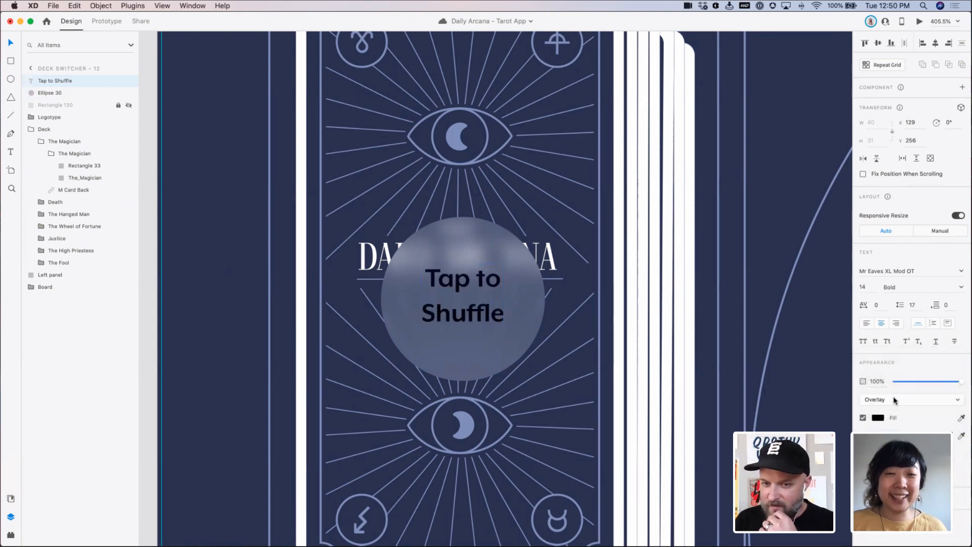
pyautogui.click(894, 399)
pyautogui.click(895, 416)
pyautogui.click(895, 400)
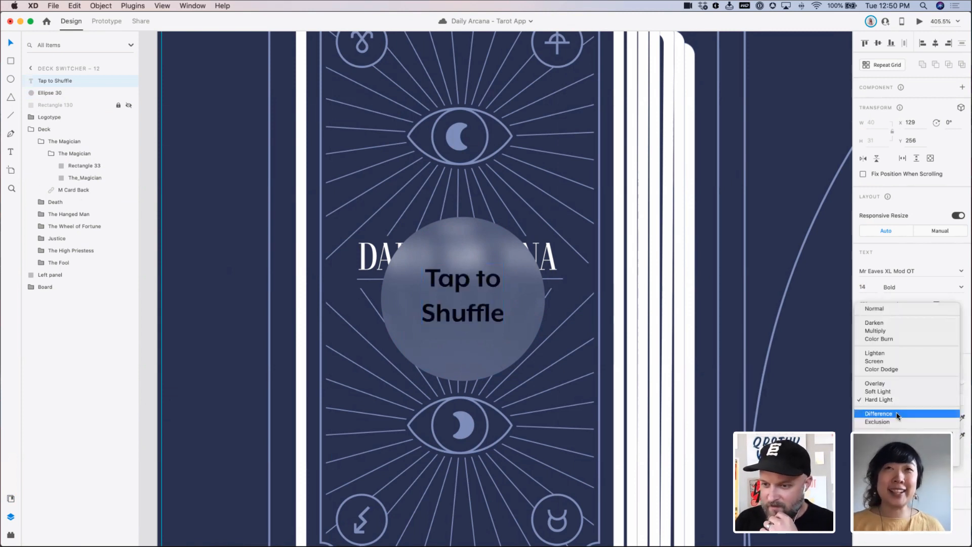
pyautogui.click(895, 415)
pyautogui.click(894, 400)
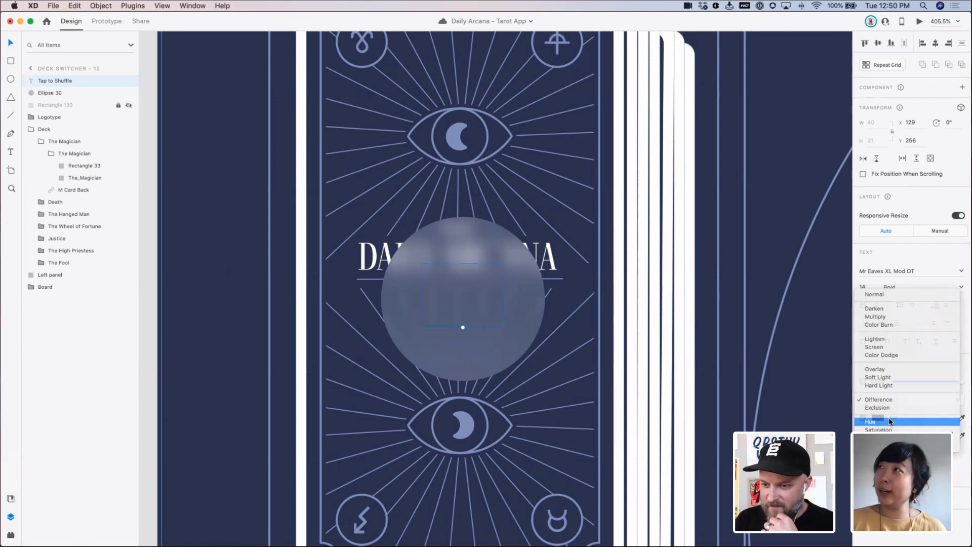
pyautogui.click(894, 425)
pyautogui.click(892, 400)
pyautogui.click(894, 416)
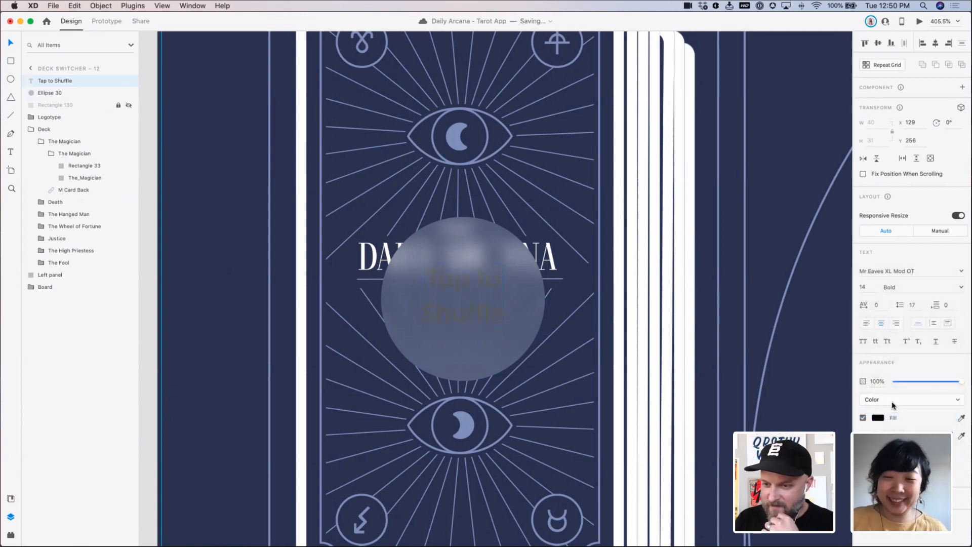
# Set the text's blend mode to Normal and its fill to white, and check its centring in the circle
pyautogui.click(894, 400)
pyautogui.click(878, 256)
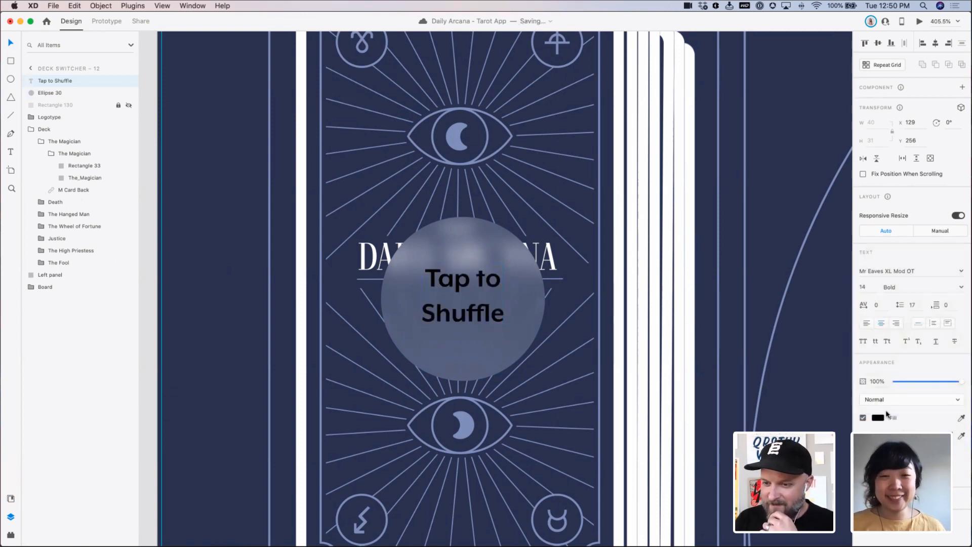
pyautogui.click(877, 418)
pyautogui.click(760, 363)
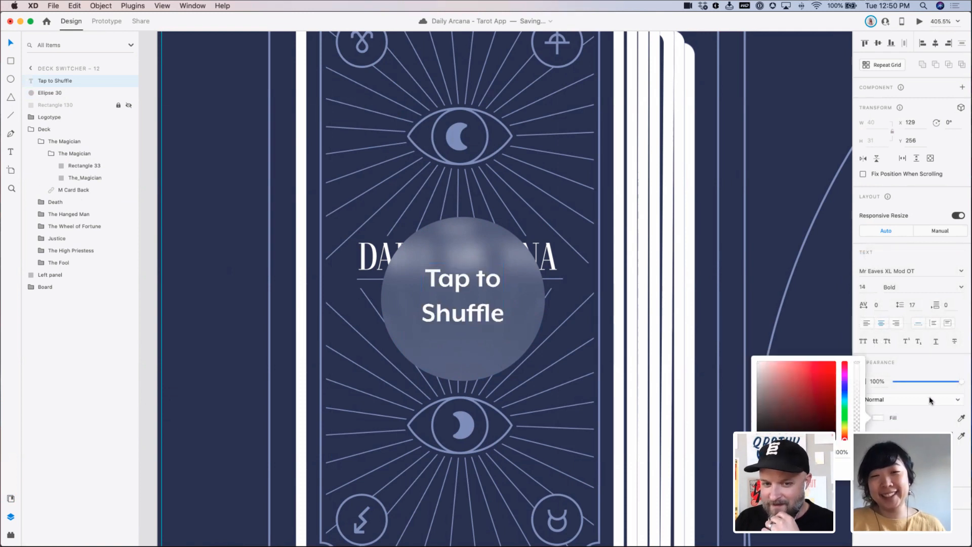
pyautogui.moveTo(439, 324); pyautogui.dragTo(445, 321)
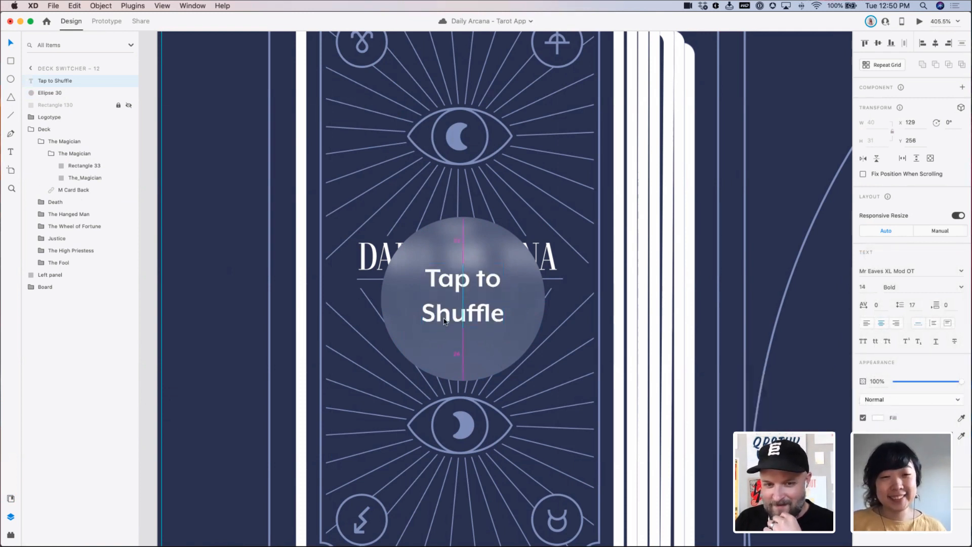
# Set the text's opacity to 50% and its line spacing to 14, and adjust its position within the circle
pyautogui.click(914, 381)
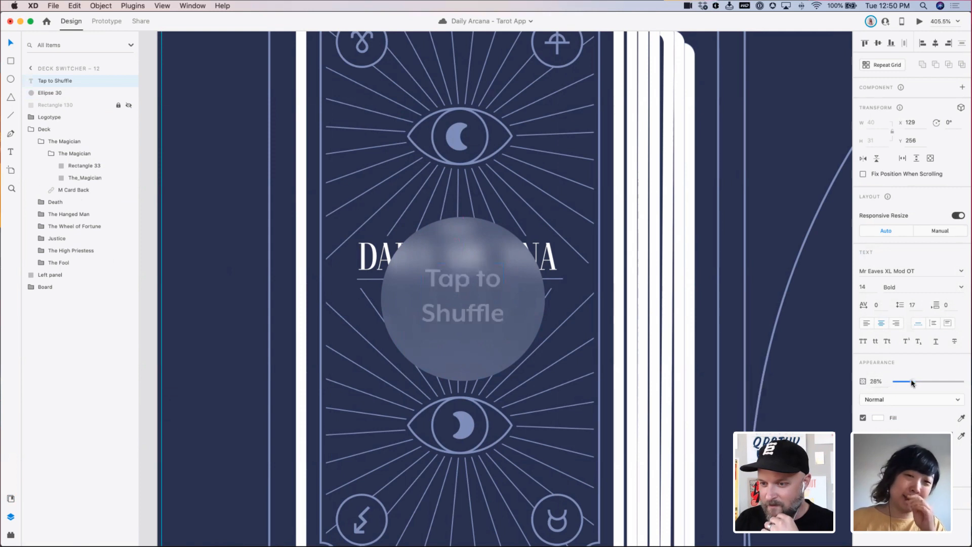
pyautogui.moveTo(918, 381); pyautogui.dragTo(930, 381)
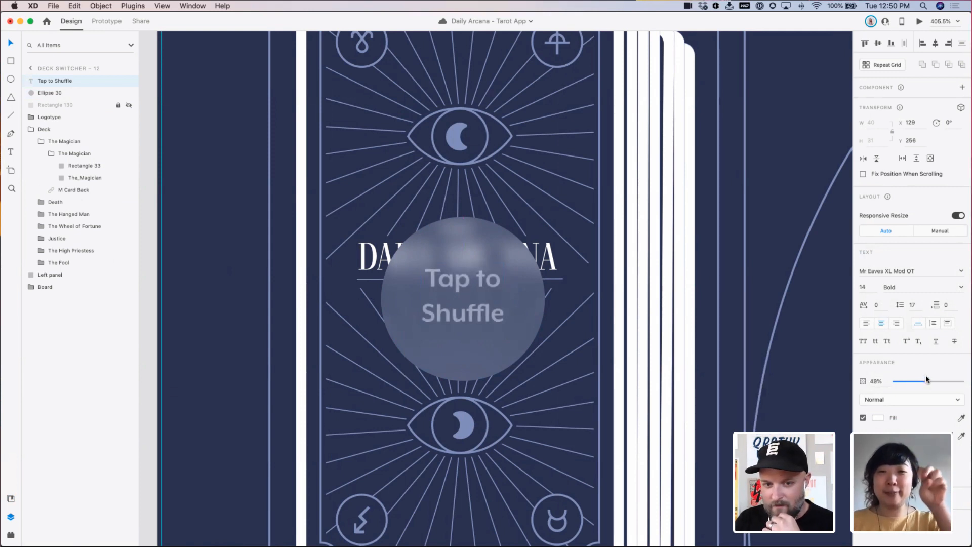
pyautogui.moveTo(461, 325)
pyautogui.mouseDown()
pyautogui.moveTo(477, 319)
pyautogui.moveTo(461, 330)
pyautogui.mouseUp()
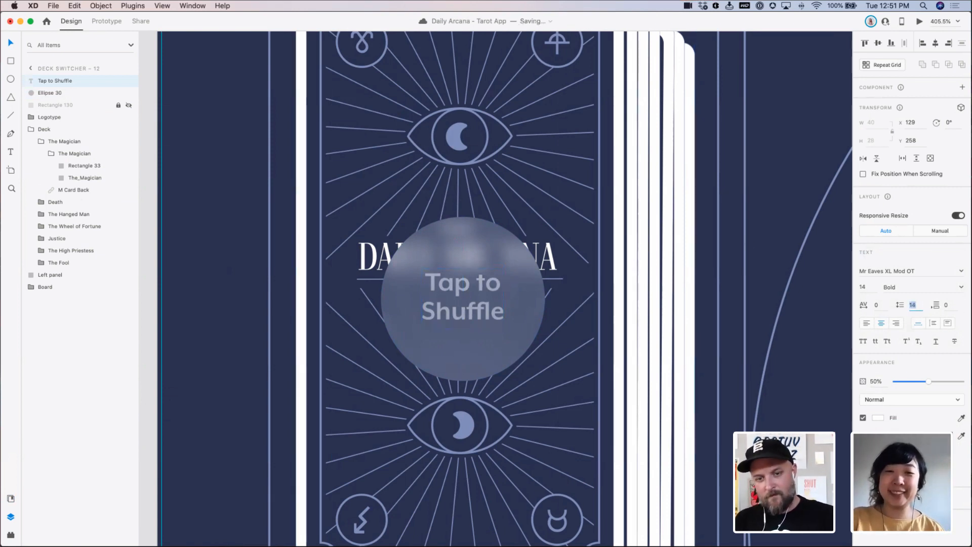
pyautogui.moveTo(491, 310); pyautogui.dragTo(490, 312)
# Examine the "Tap to Shuffle" prompt on the card deck at several zoom levels, up to the whole Deck Switcher – 12 artboard
pyautogui.press('super+minus')
pyautogui.press('super+minus')
pyautogui.press('super+minus')
pyautogui.press('super+minus')
pyautogui.press('super+minus')
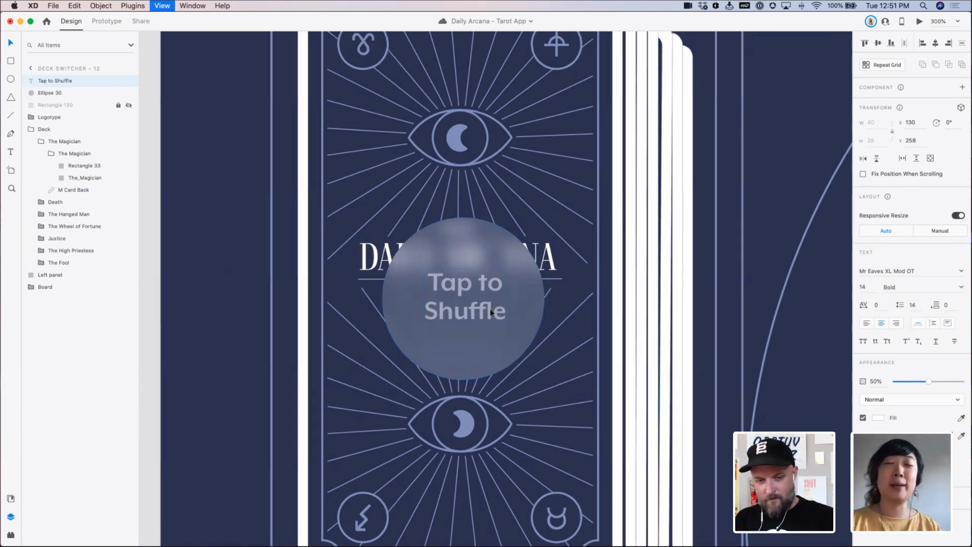
pyautogui.click(543, 104)
pyautogui.moveTo(438, 93); pyautogui.dragTo(313, 72)
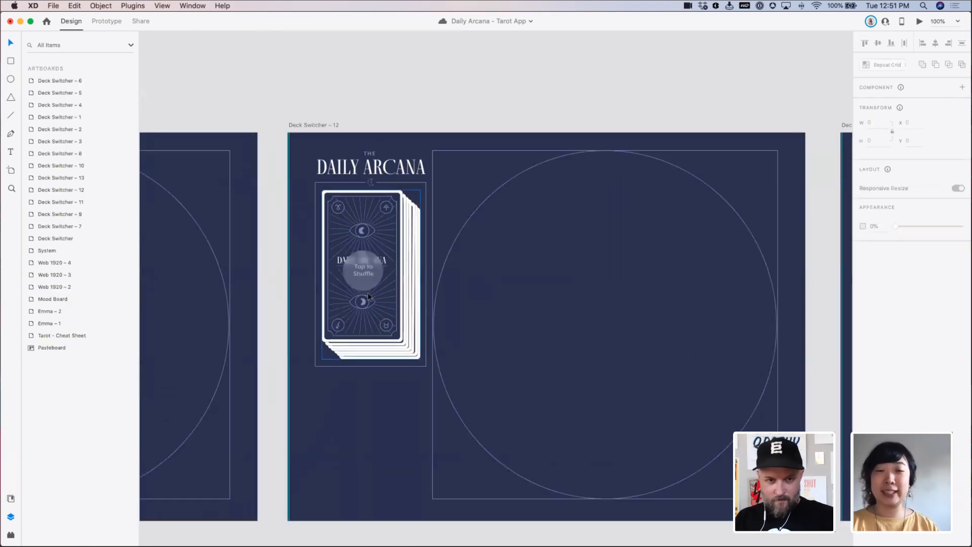
pyautogui.click(369, 271)
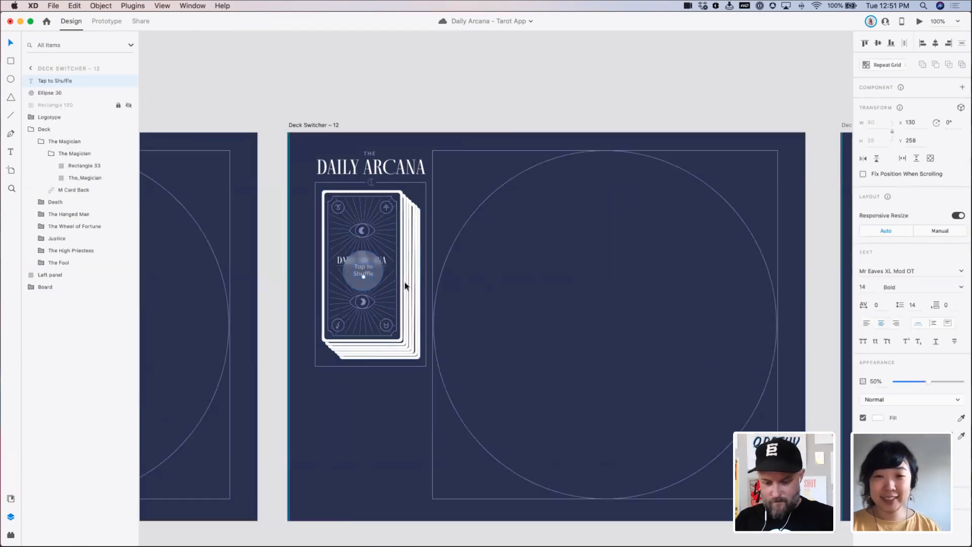
pyautogui.click(369, 401)
pyautogui.moveTo(354, 405); pyautogui.dragTo(372, 392)
pyautogui.moveTo(315, 138); pyautogui.dragTo(513, 345)
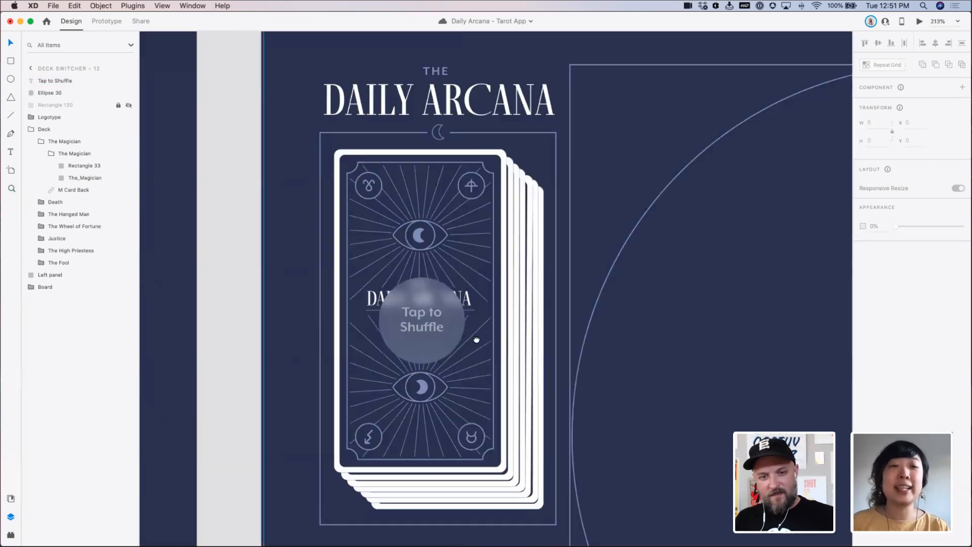
pyautogui.scroll(-6, 539, 325)
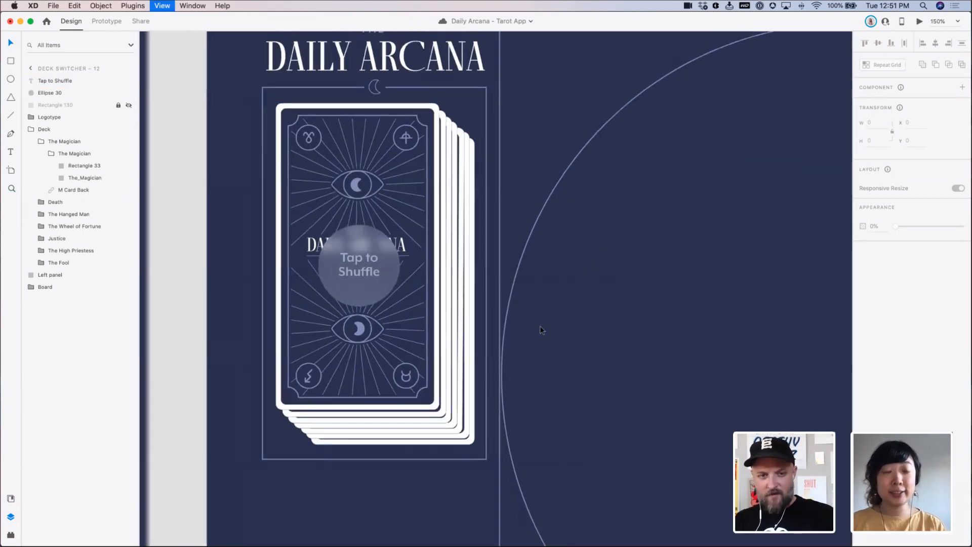
pyautogui.hscroll(3, 570, 317)
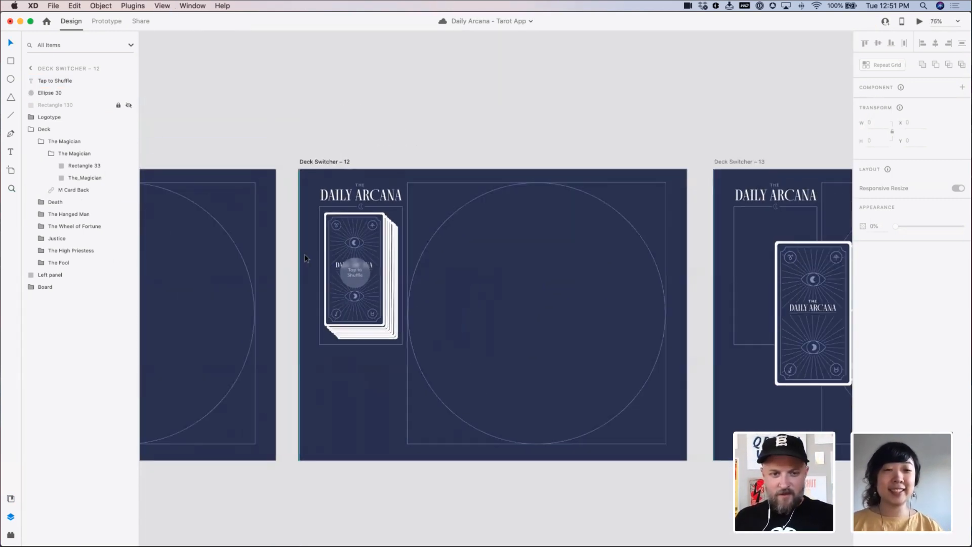
# Reduce the background blur amount of the circle behind "Tap to Shuffle" to 2 and check the card deck up close
pyautogui.click(360, 261)
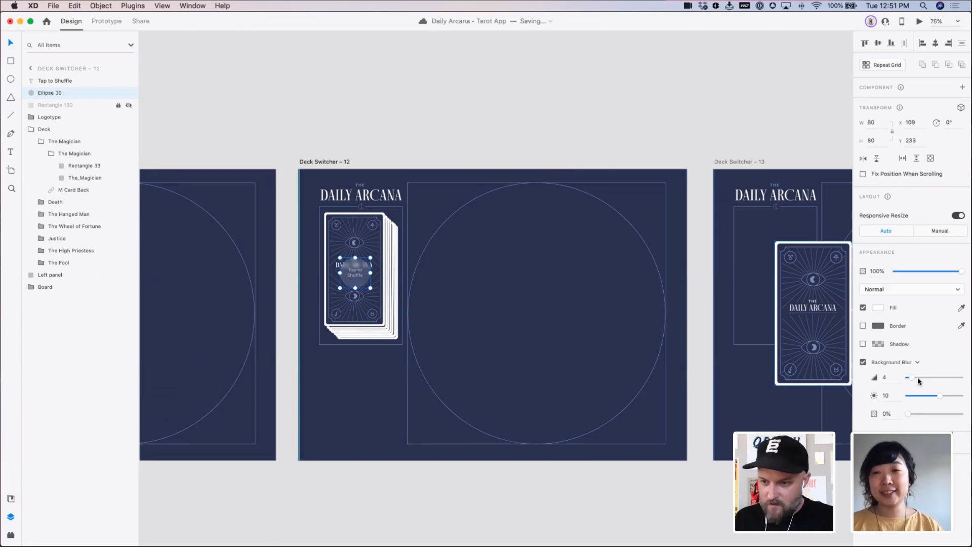
pyautogui.moveTo(912, 378); pyautogui.dragTo(910, 378)
pyautogui.click(622, 498)
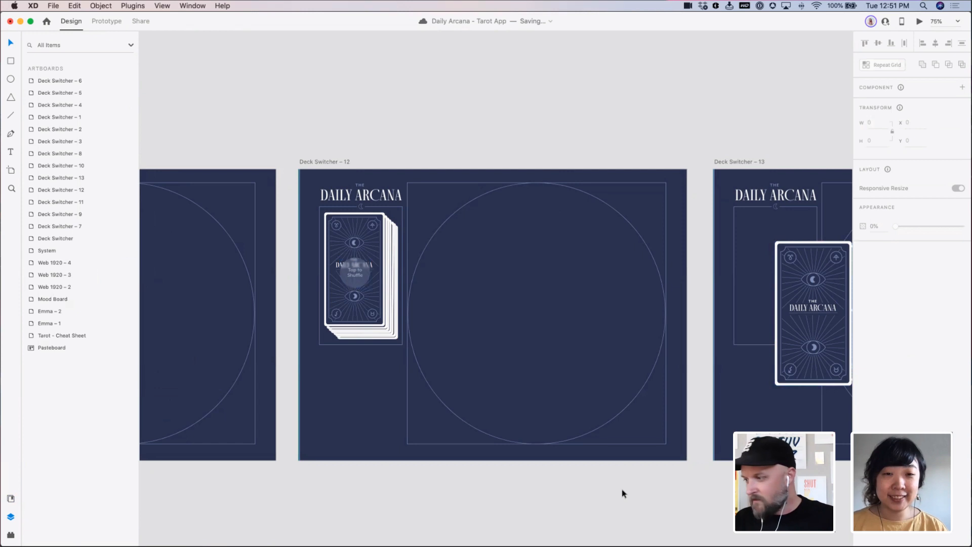
pyautogui.press('z')
pyautogui.moveTo(270, 144); pyautogui.dragTo(614, 426)
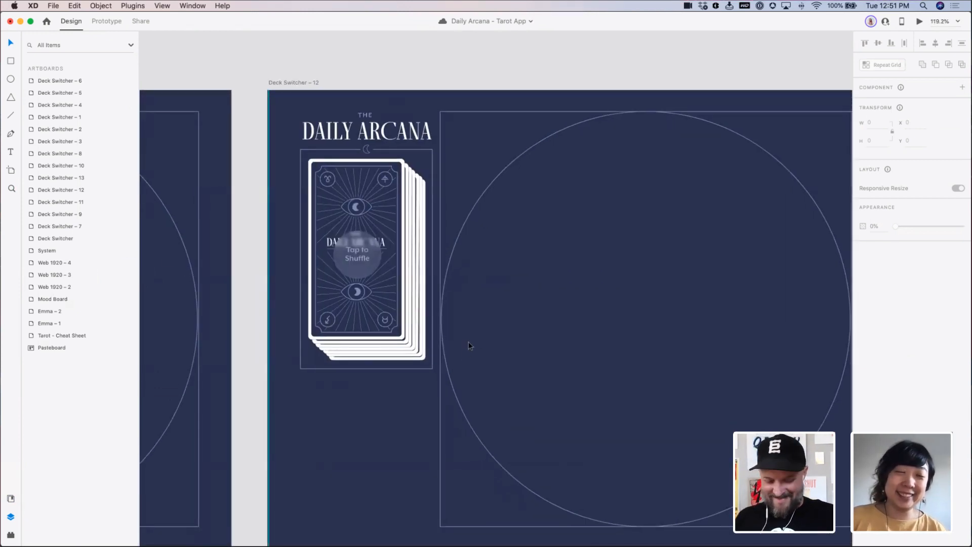
# Group the "Tap to Shuffle" text with its circle on Deck Switcher – 12 and name the group "Tap to Shuffle"
pyautogui.press('super+minus')
pyautogui.press('super+minus')
pyautogui.moveTo(469, 341); pyautogui.dragTo(258, 278)
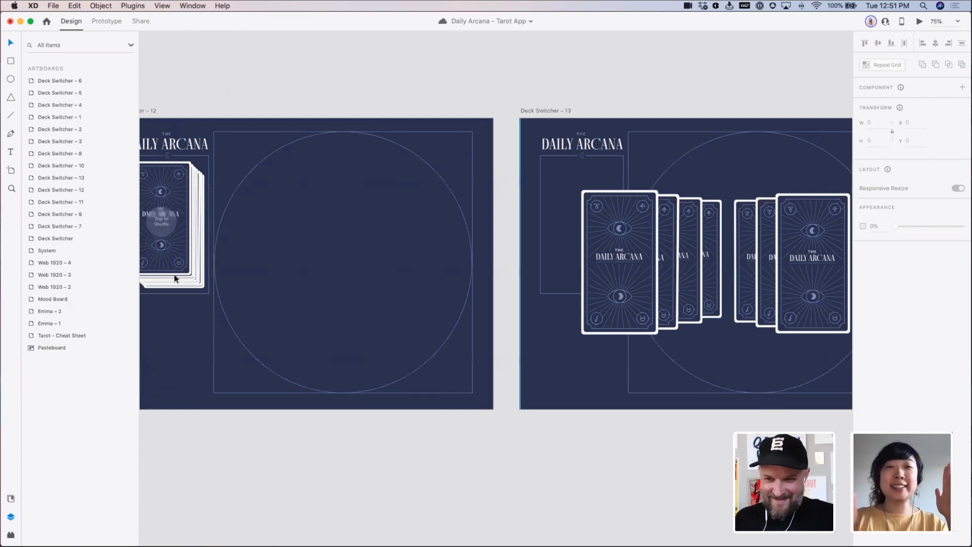
pyautogui.hscroll(-5, 233, 278)
pyautogui.click(294, 220)
pyautogui.keyDown('shift'); pyautogui.click(296, 226); pyautogui.keyUp('shift')
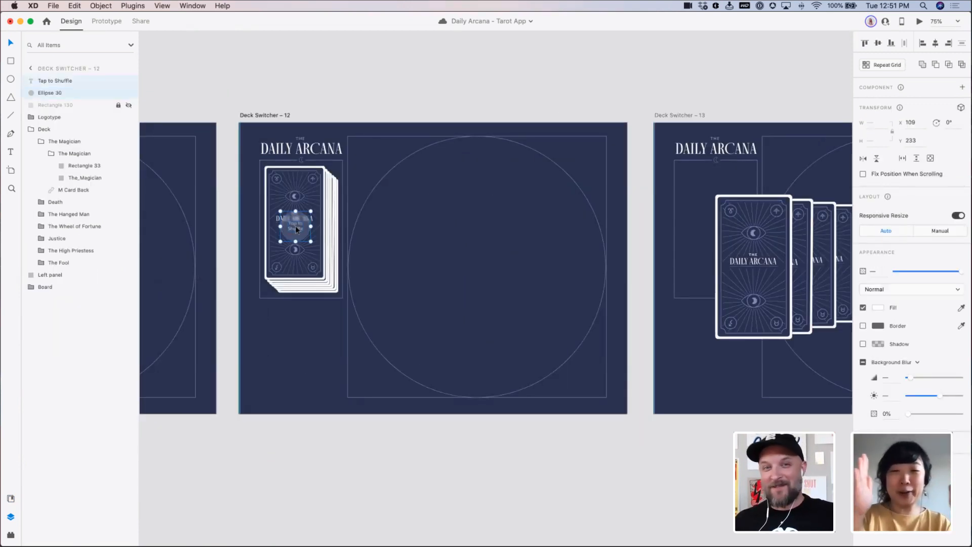
pyautogui.press('super+g')
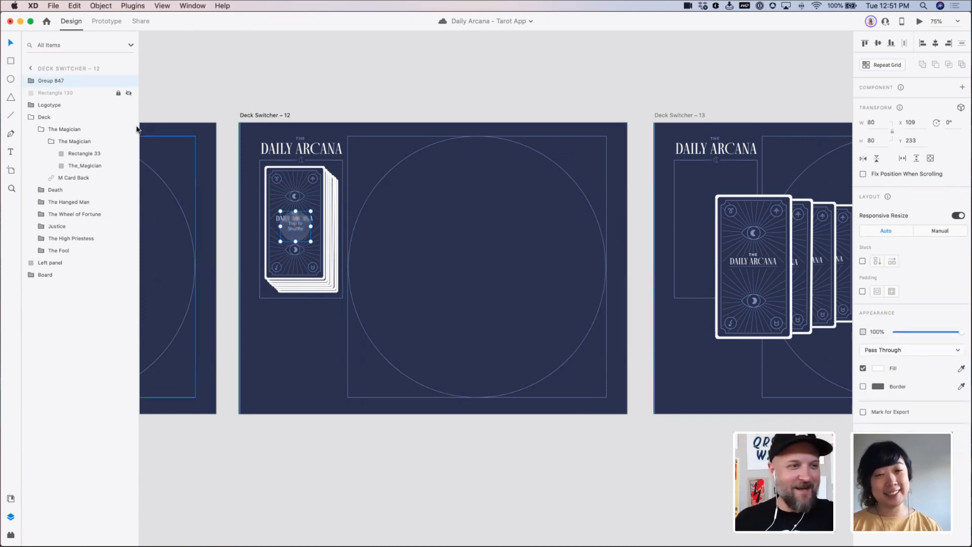
pyautogui.doubleClick(61, 81)
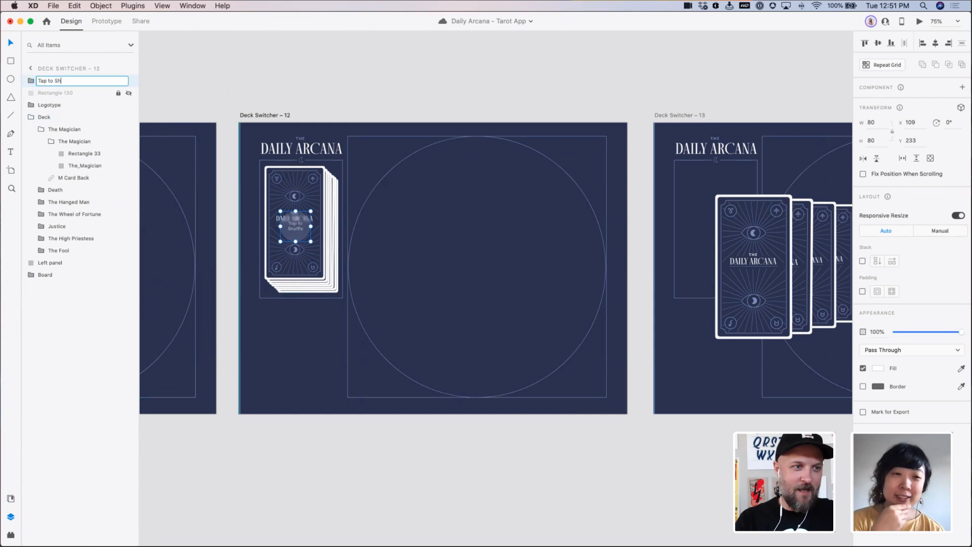
pyautogui.press('Escape')
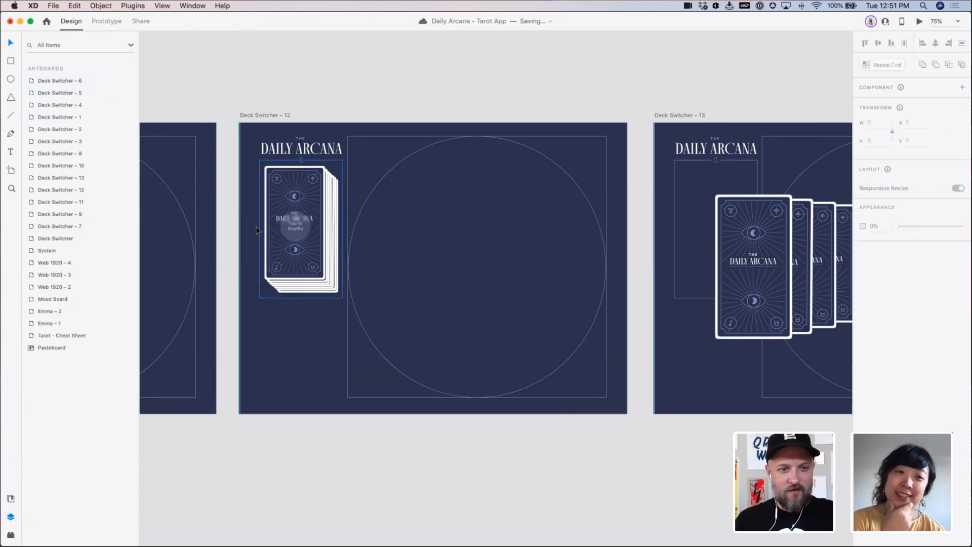
# Copy the Tap to Shuffle group onto the Deck Switcher – 13 artboard and set the copy's opacity to 0%
pyautogui.click(294, 227)
pyautogui.press('super+c')
pyautogui.moveTo(495, 287); pyautogui.dragTo(260, 268)
pyautogui.click(566, 272)
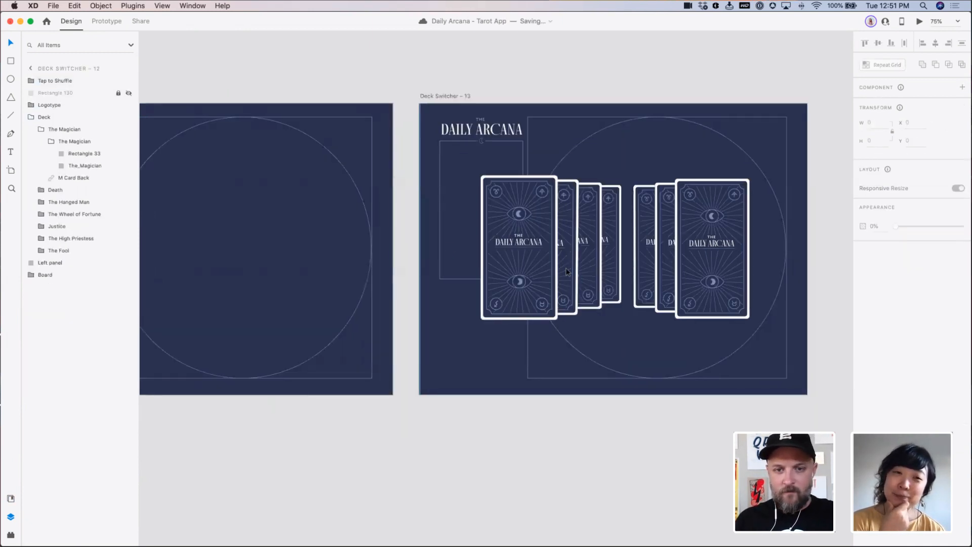
pyautogui.press('super+v')
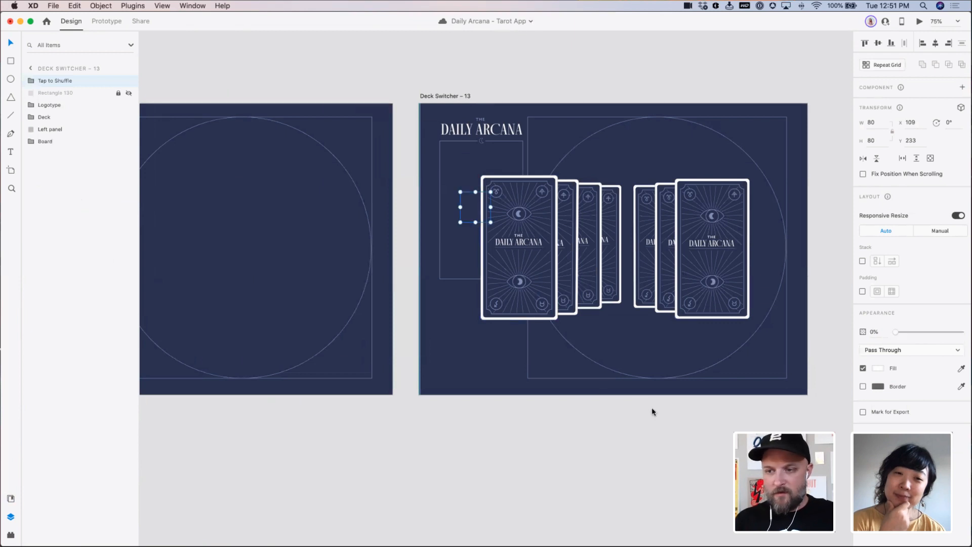
pyautogui.click(702, 487)
# Preview the prototype's shuffle transition from Deck Switcher – 12 to the spread cards, and close the preview
pyautogui.moveTo(701, 447); pyautogui.dragTo(729, 449)
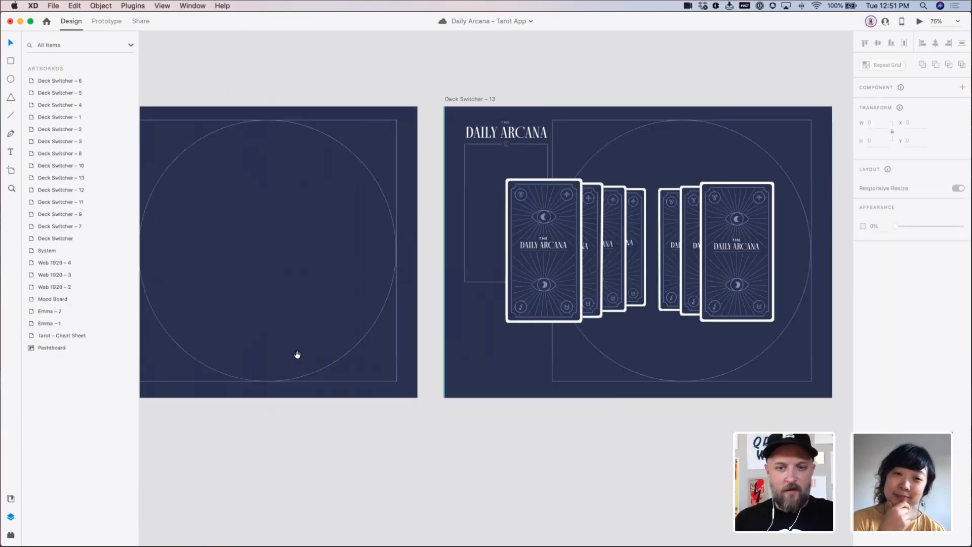
pyautogui.moveTo(298, 356); pyautogui.dragTo(405, 361)
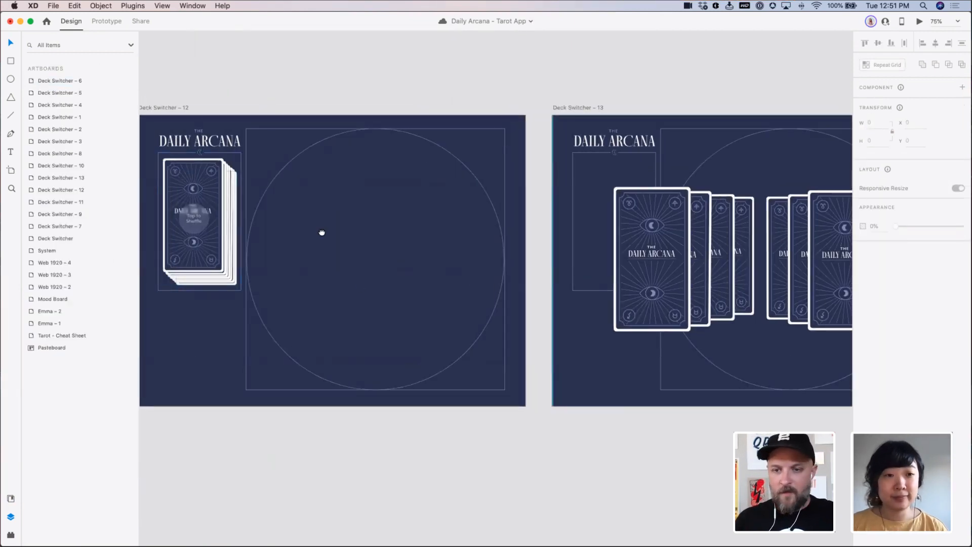
pyautogui.moveTo(322, 233); pyautogui.dragTo(599, 246)
pyautogui.click(548, 128)
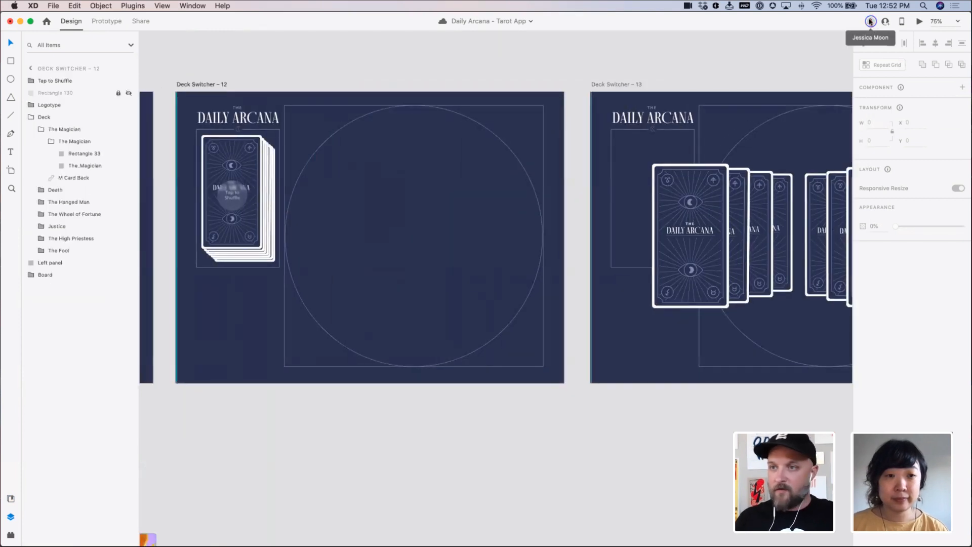
pyautogui.press('super+Return')
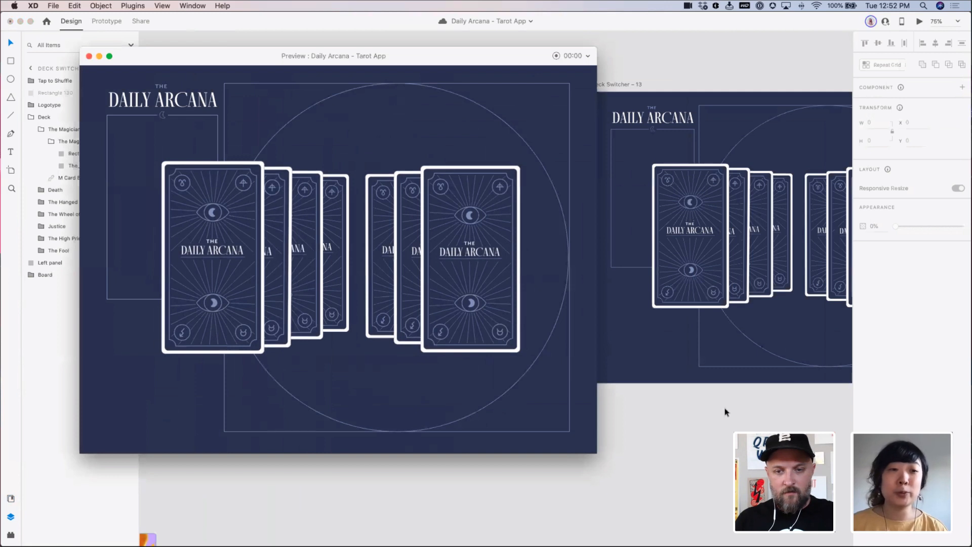
pyautogui.click(89, 56)
# Duplicate the Deck Switcher – 13 artboard and place the copy directly beside it
pyautogui.hscroll(10, 430, 122)
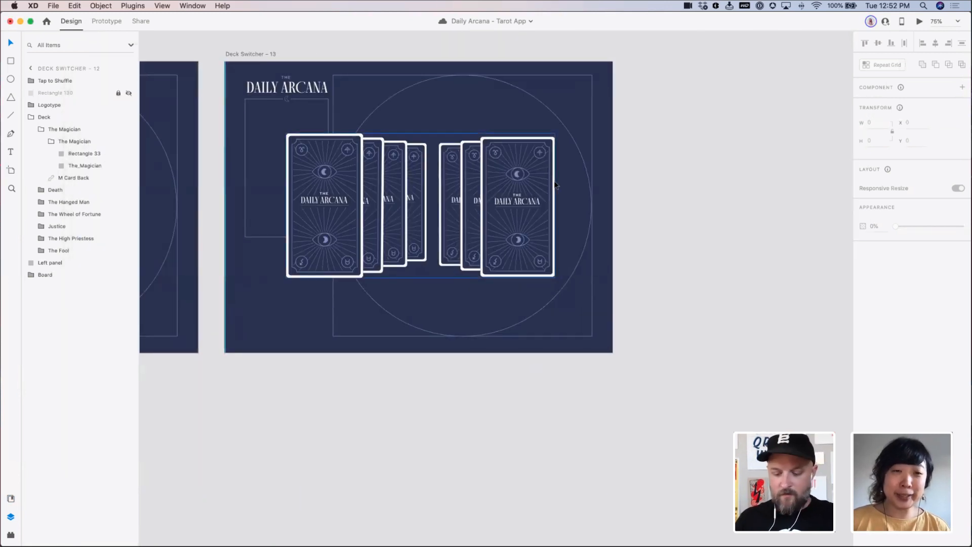
pyautogui.press('super+minus')
pyautogui.hscroll(4, 296, 130)
pyautogui.keyDown('alt'); pyautogui.moveTo(248, 120); pyautogui.dragTo(525, 131); pyautogui.keyUp('alt')
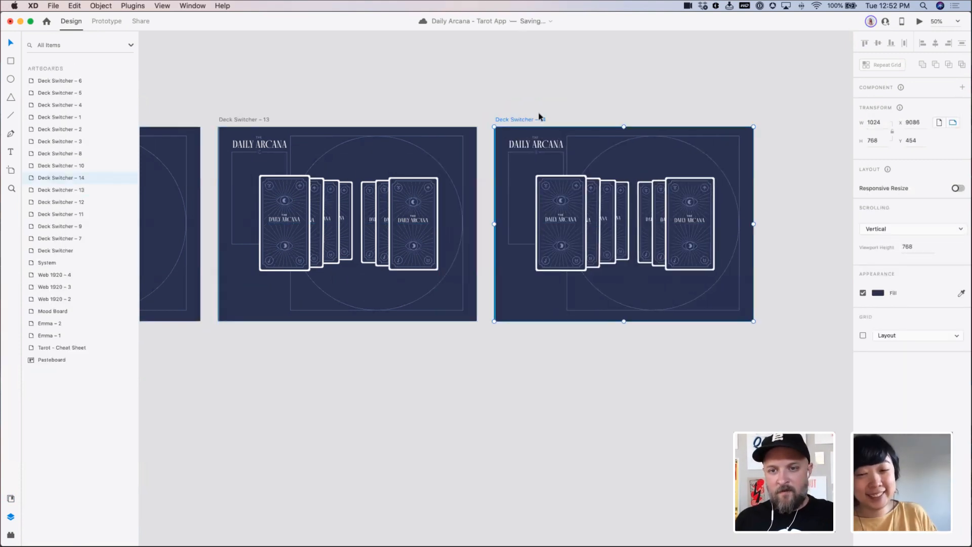
pyautogui.click(538, 113)
# Align all seven cards of the deck on Deck Switcher – 14 to their horizontal centre so they stack together
pyautogui.hscroll(4, 487, 113)
pyautogui.keyDown('super'); pyautogui.moveTo(404, 121); pyautogui.dragTo(612, 345); pyautogui.keyUp('super')
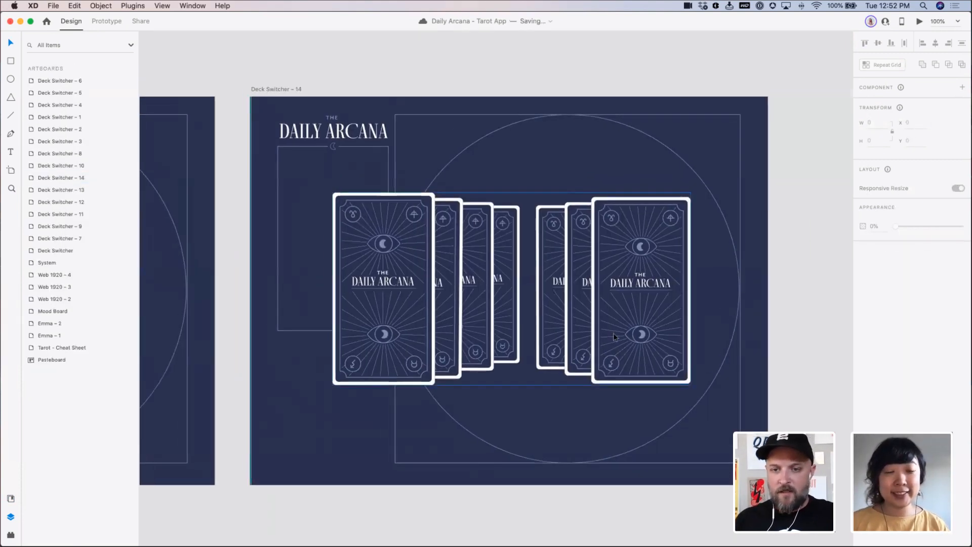
pyautogui.click(613, 333)
pyautogui.doubleClick(612, 333)
pyautogui.press('super+a')
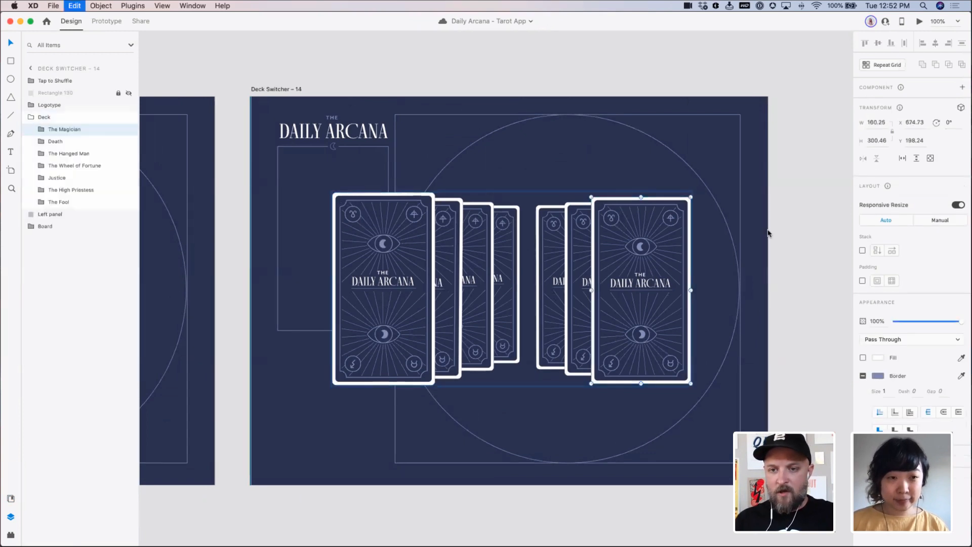
pyautogui.click(934, 46)
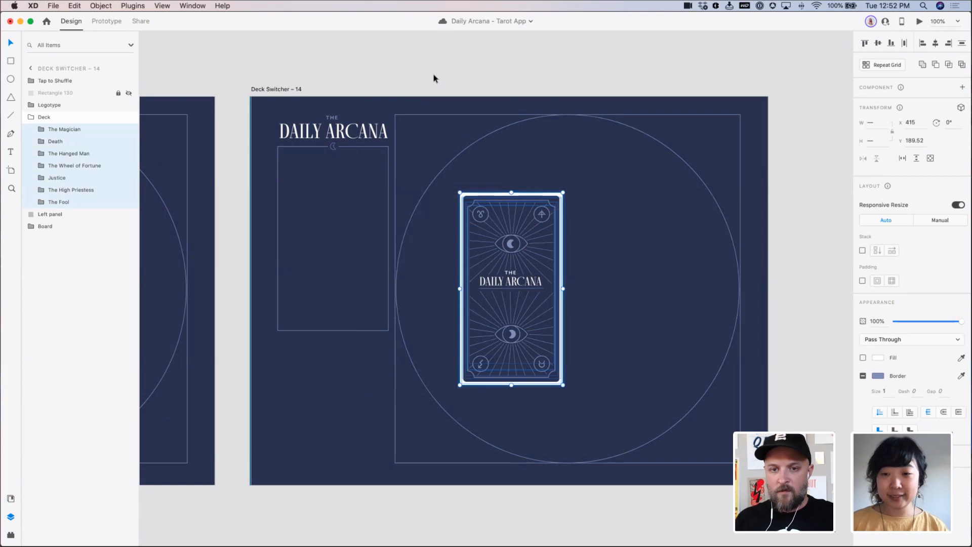
pyautogui.click(400, 95)
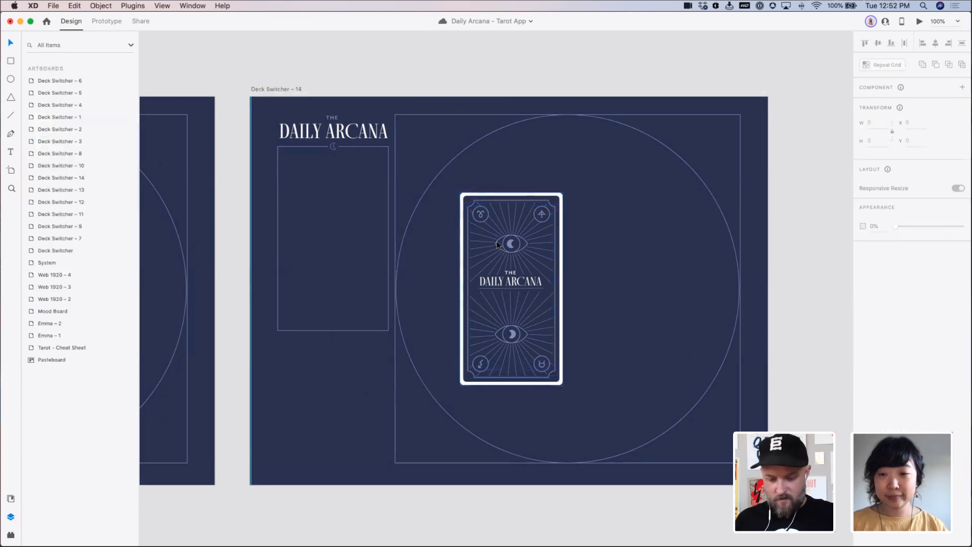
# Link Deck Switcher – 13 to Deck Switcher – 14 with a Tap-triggered Auto-Animate, Snap easing and 1 s duration
pyautogui.press('super+minus')
pyautogui.moveTo(491, 262); pyautogui.dragTo(740, 250)
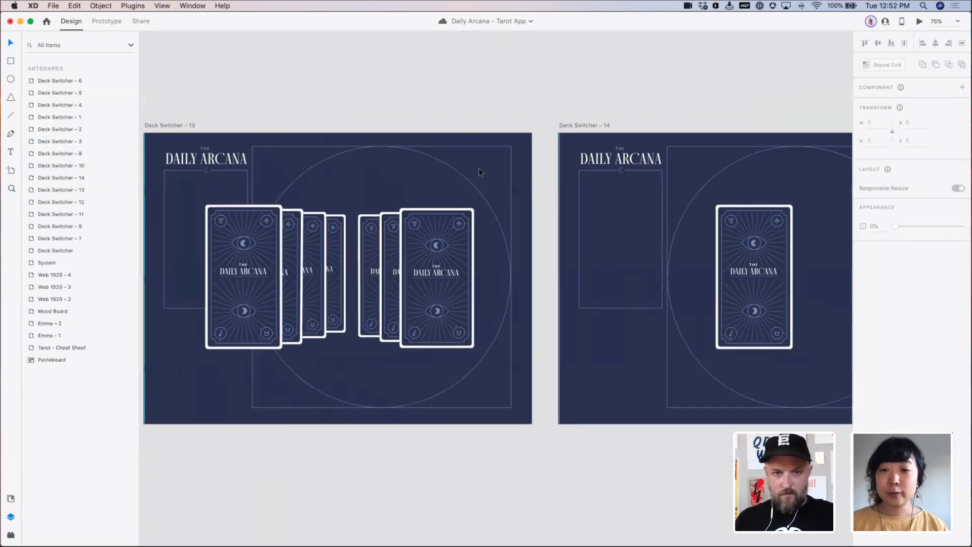
pyautogui.click(479, 169)
pyautogui.click(106, 23)
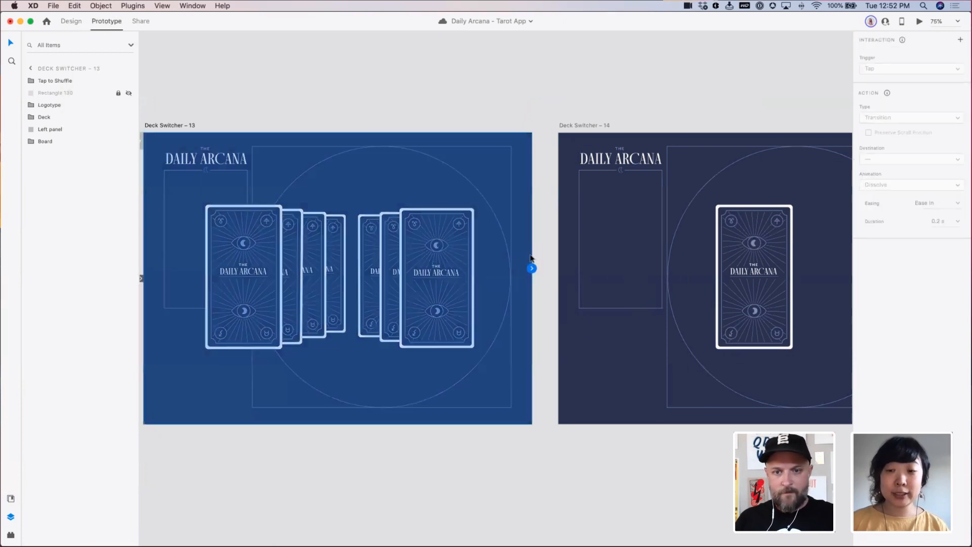
pyautogui.moveTo(531, 268); pyautogui.dragTo(601, 246)
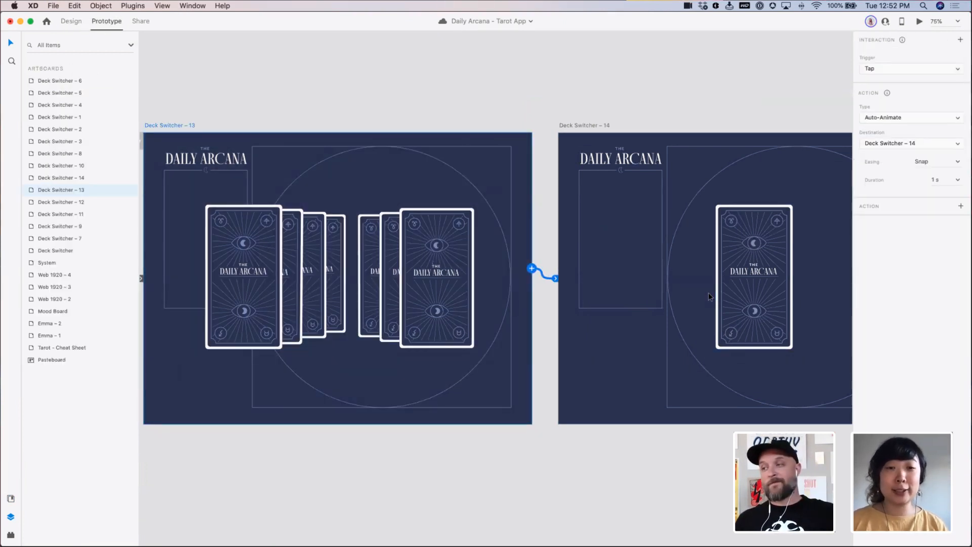
pyautogui.click(487, 120)
# Select the Tap to Shuffle group on Deck Switcher – 12 at close zoom and return to Design mode
pyautogui.moveTo(519, 121); pyautogui.dragTo(822, 115)
pyautogui.moveTo(345, 183); pyautogui.dragTo(656, 195)
pyautogui.press('z')
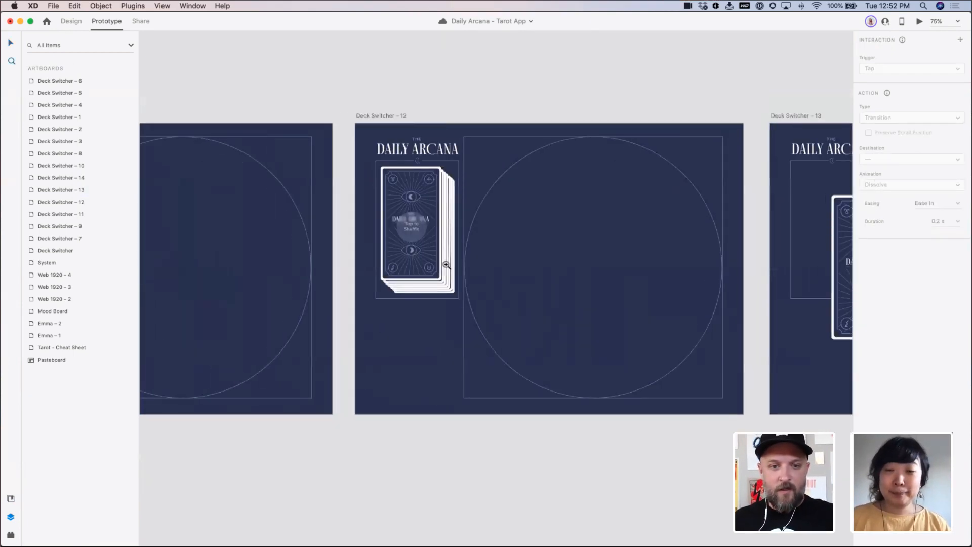
pyautogui.moveTo(365, 194); pyautogui.dragTo(472, 274)
pyautogui.press('v')
pyautogui.click(519, 253)
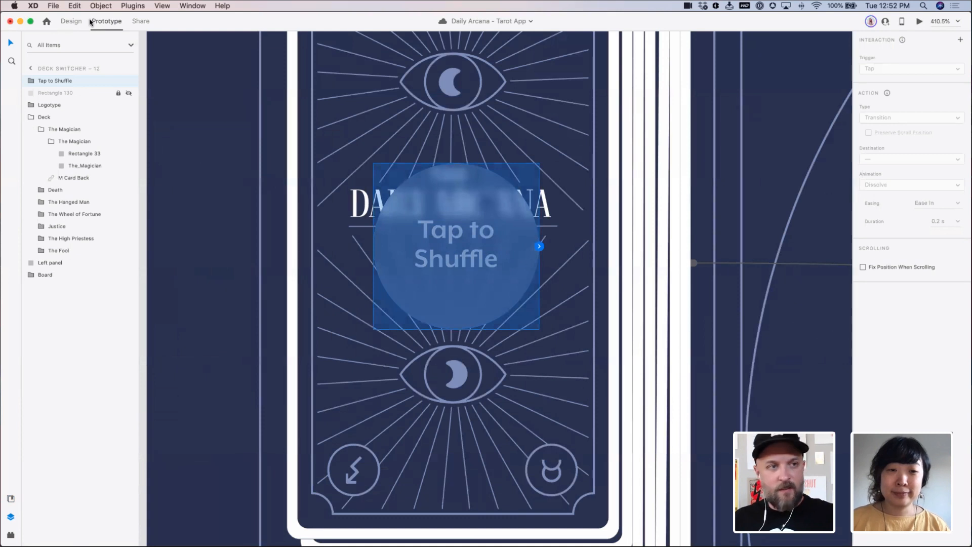
pyautogui.press('super+1')
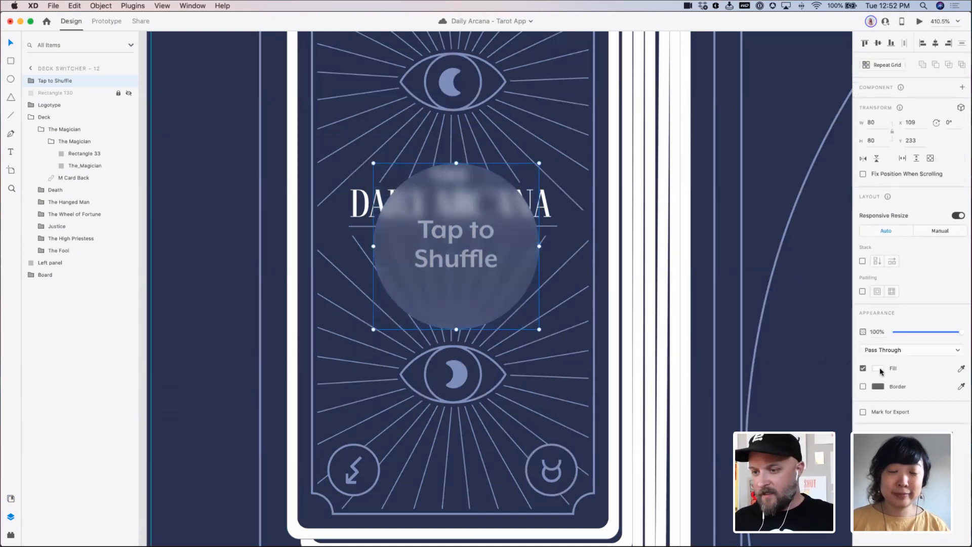
# Try a white border with the fill switched off on the whole Tap to Shuffle group, and undo these changes
pyautogui.click(863, 386)
pyautogui.click(878, 387)
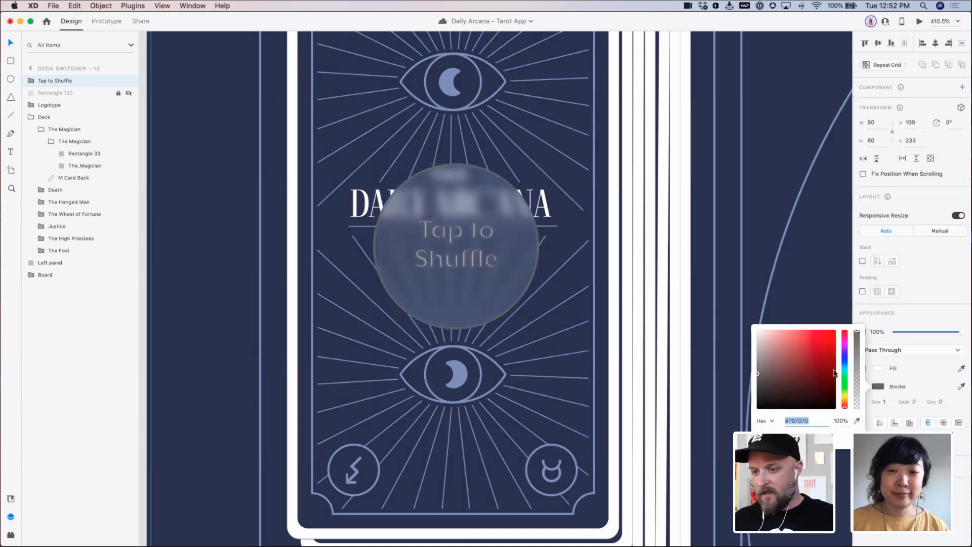
pyautogui.moveTo(772, 338); pyautogui.dragTo(737, 315)
pyautogui.click(920, 386)
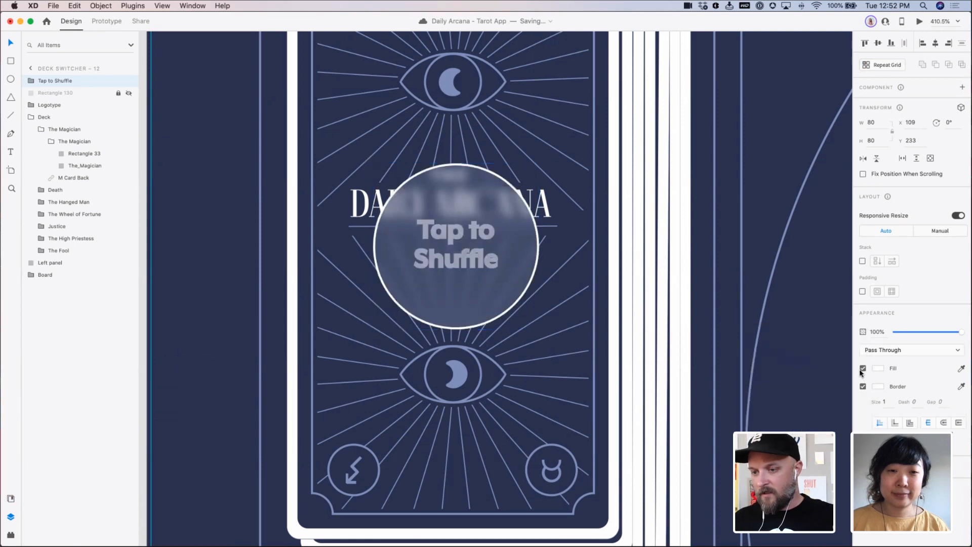
pyautogui.click(863, 368)
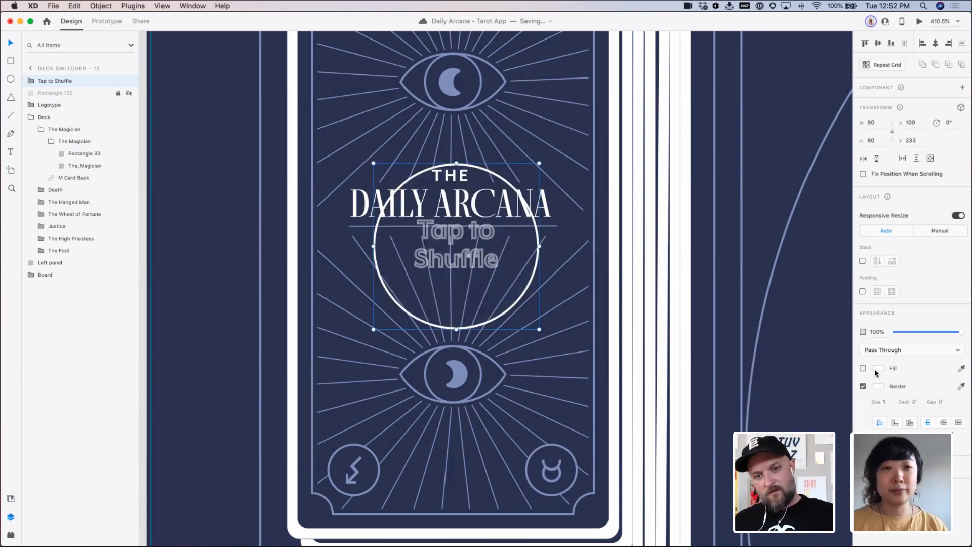
pyautogui.hotkey('ctrl', 'z')
pyautogui.hotkey('ctrl', 'z')
pyautogui.hotkey('ctrl', 'z')
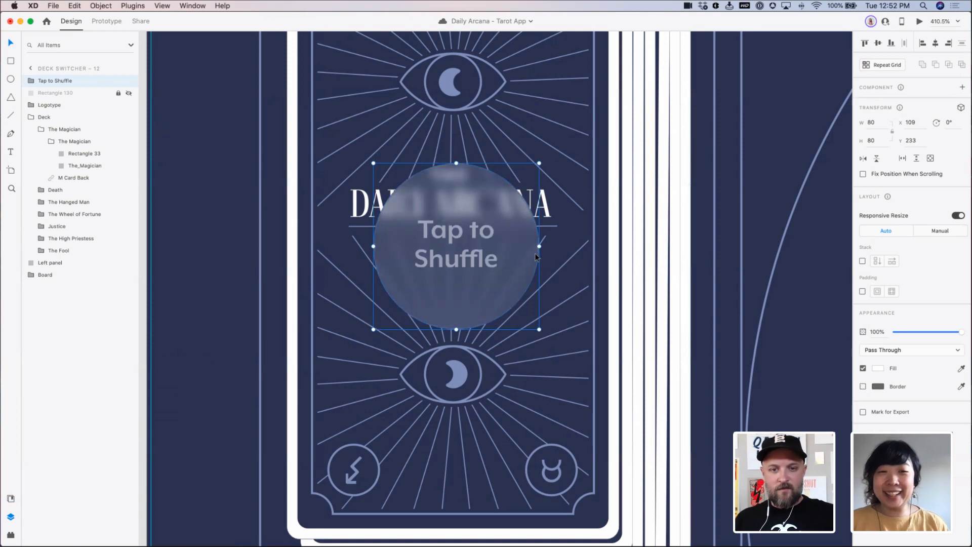
# Give only the circle inside the Tap to Shuffle group a white (#FFFFFF) border of size 1
pyautogui.doubleClick(530, 251)
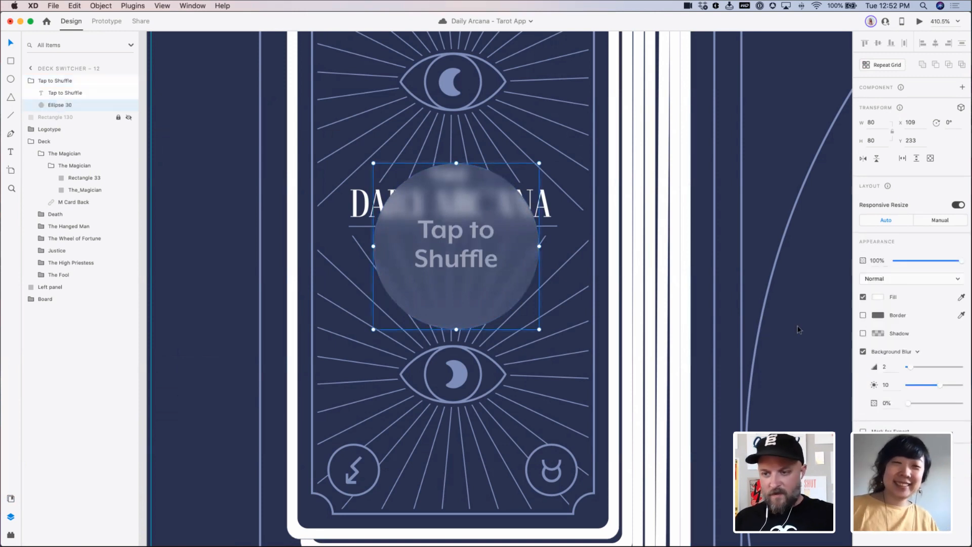
pyautogui.click(878, 315)
pyautogui.moveTo(779, 281); pyautogui.dragTo(757, 258)
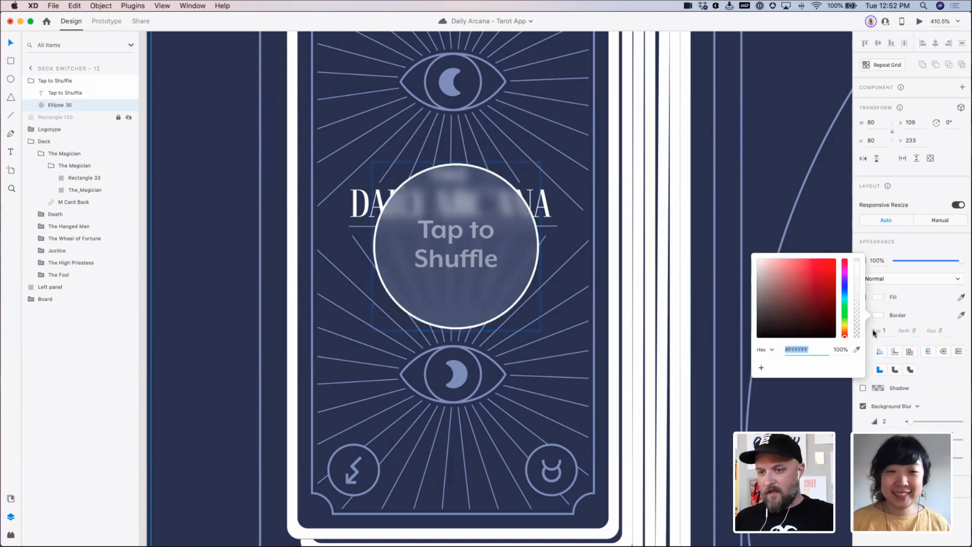
pyautogui.click(902, 340)
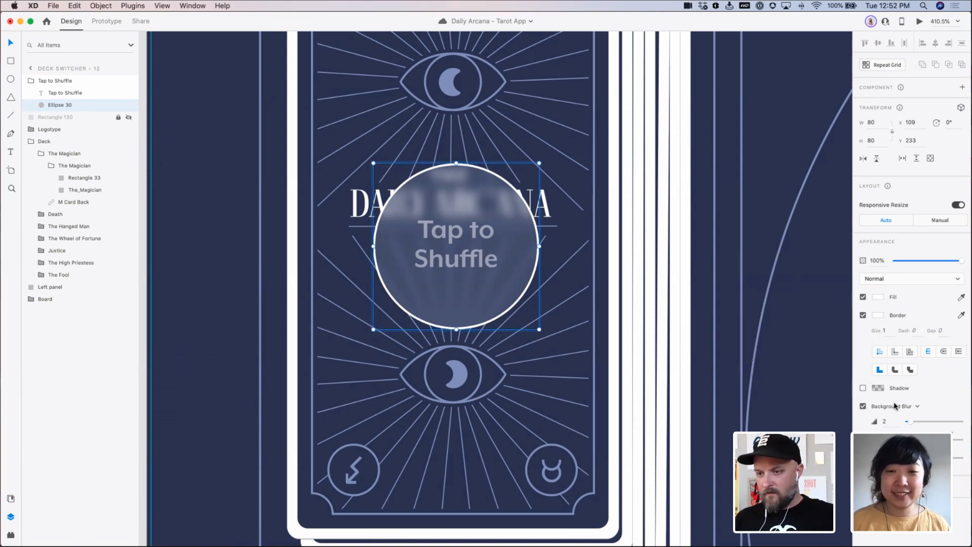
# Fine-tune the circle's background blur amount at 2 and check the prompt against the whole card deck
pyautogui.moveTo(907, 422); pyautogui.dragTo(909, 422)
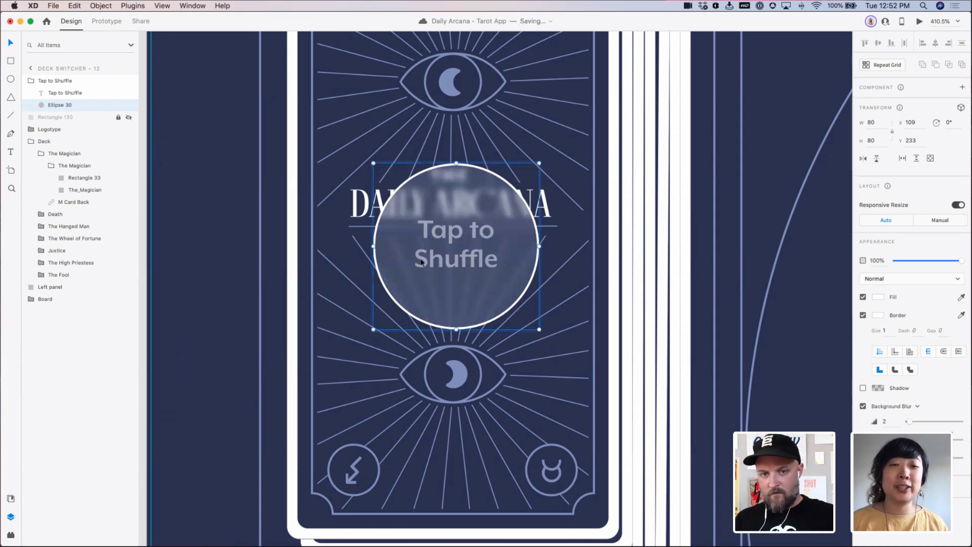
pyautogui.click(214, 240)
pyautogui.press('super+minus')
pyautogui.press('super+minus')
pyautogui.press('super+minus')
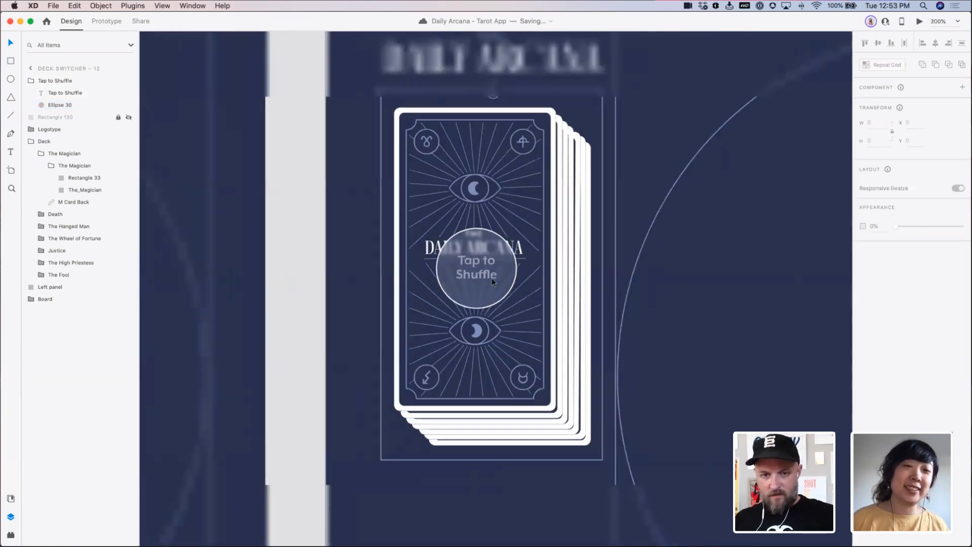
# Shrink the Tap to Shuffle group on Deck Switcher – 12 to 60 × 60 and place it over the card's lower eye
pyautogui.click(496, 282)
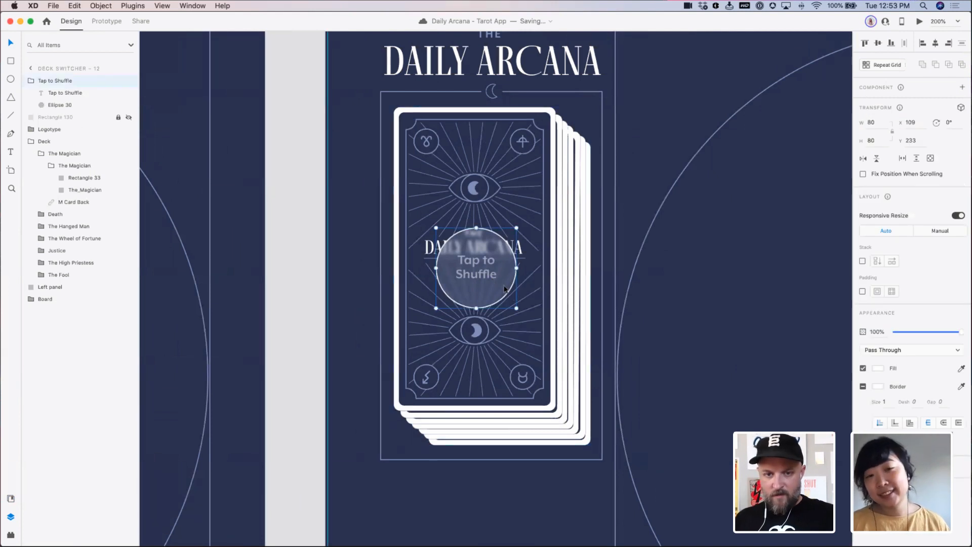
pyautogui.moveTo(517, 308); pyautogui.dragTo(480, 338)
pyautogui.keyDown('shift'); pyautogui.click(474, 276); pyautogui.keyUp('shift')
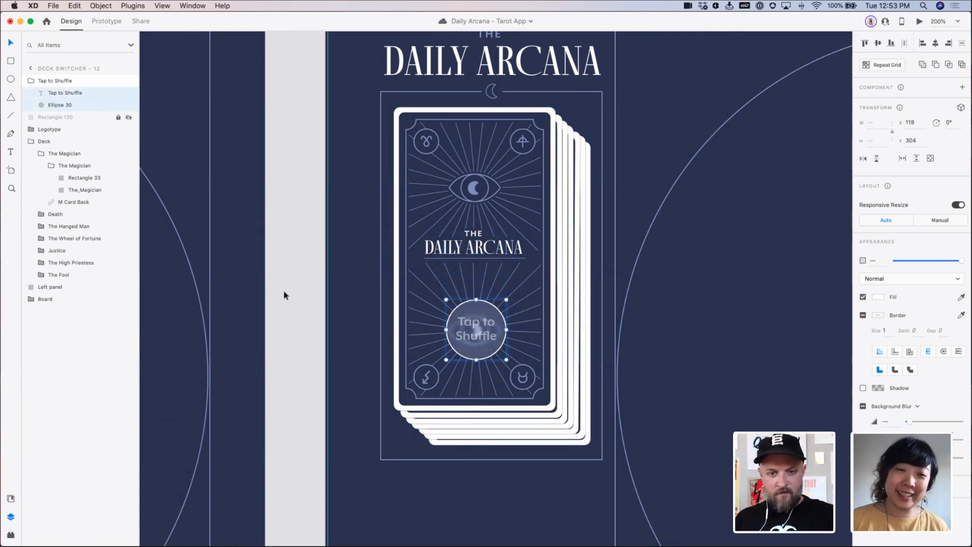
pyautogui.click(324, 291)
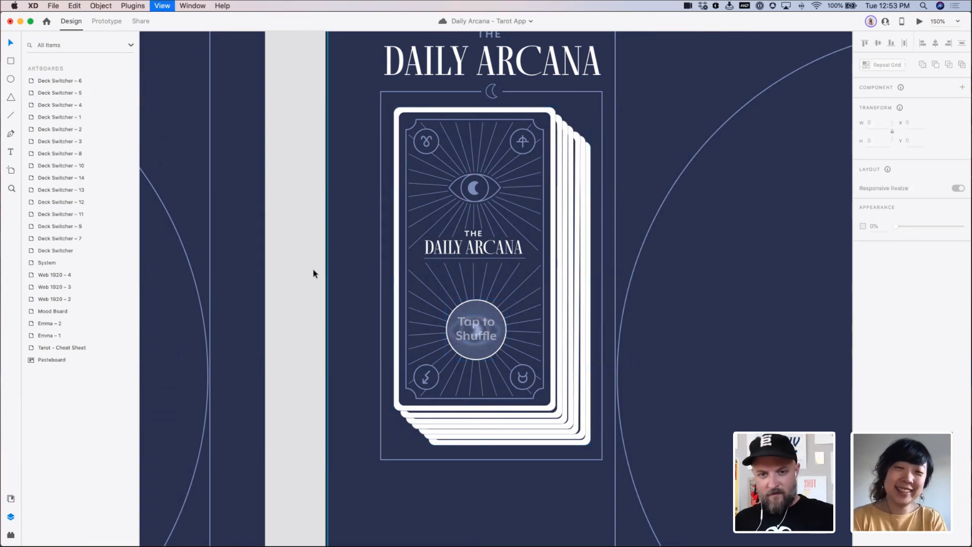
# Replace the old Tap to Shuffle group on Deck Switcher – 13 with a copy of the resized one at 0% opacity
pyautogui.press('super+minus')
pyautogui.press('super+minus')
pyautogui.moveTo(487, 272); pyautogui.dragTo(366, 256)
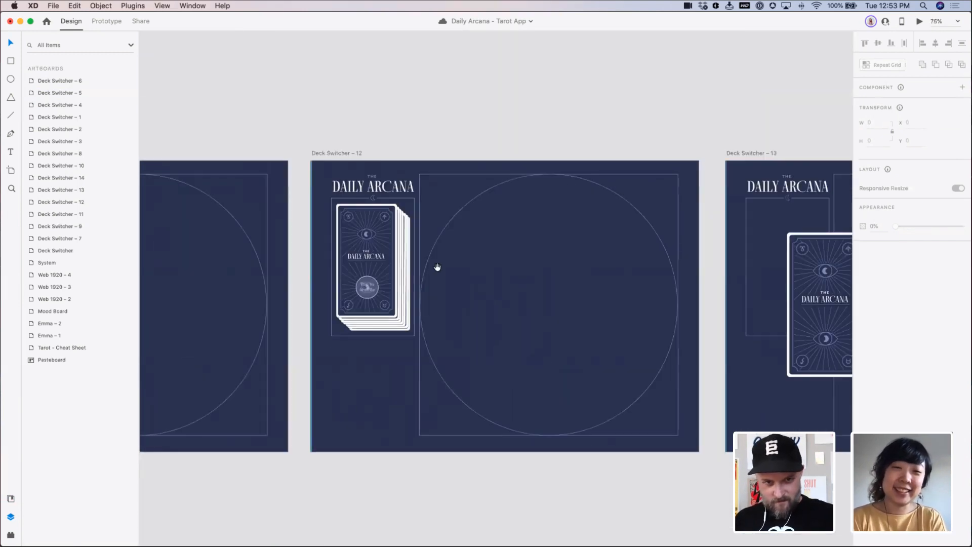
pyautogui.moveTo(557, 277); pyautogui.dragTo(503, 258)
pyautogui.click(314, 264)
pyautogui.press('super+c')
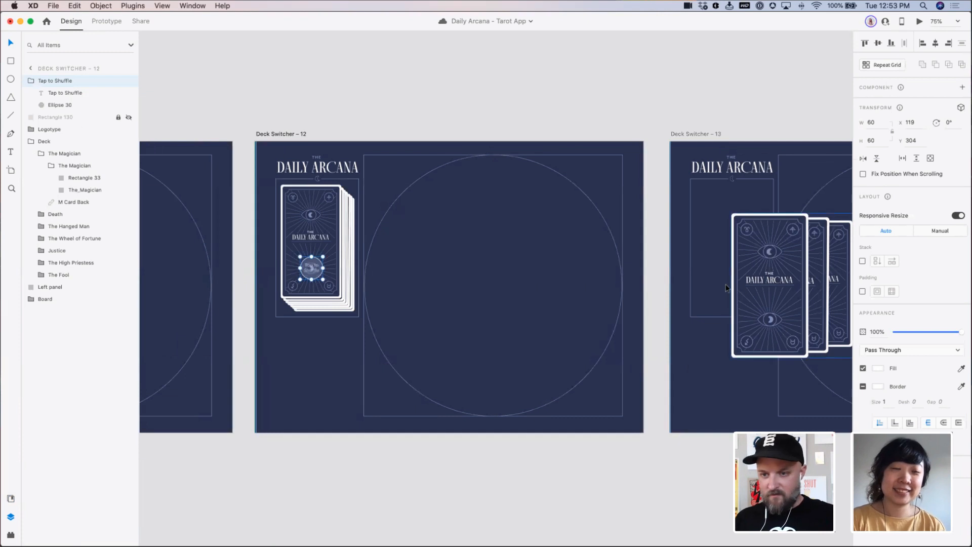
pyautogui.click(714, 226)
pyautogui.press('super+v')
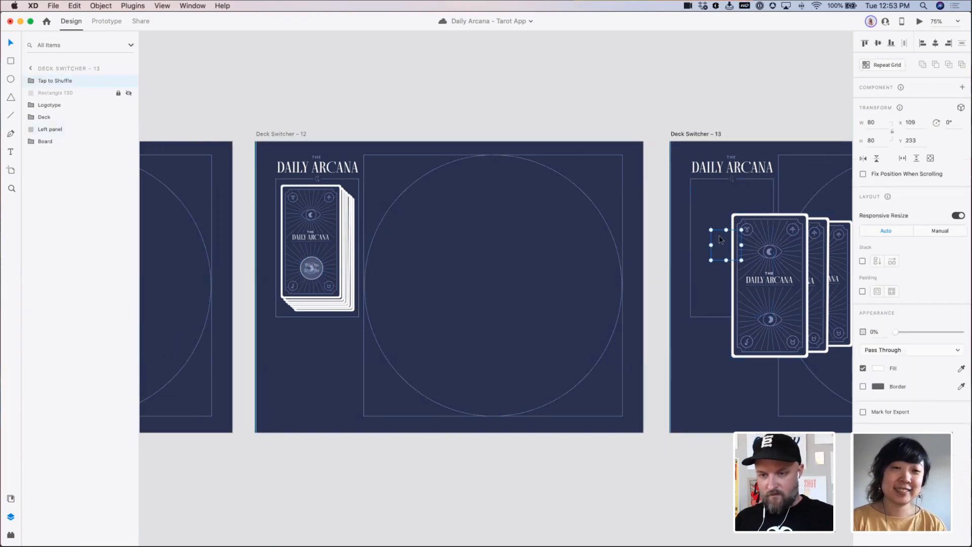
pyautogui.press('Delete')
pyautogui.press('super+v')
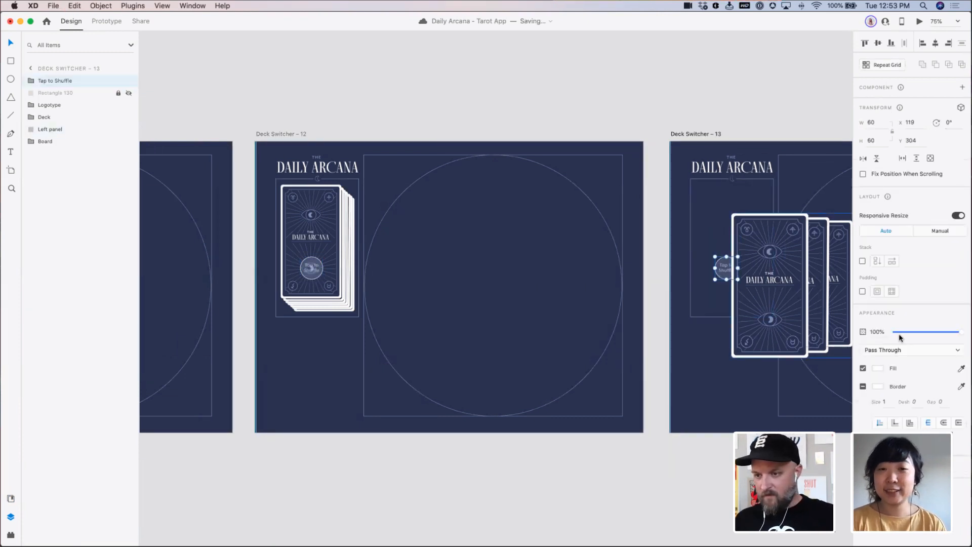
pyautogui.click(712, 443)
pyautogui.hscroll(10, 506, 279)
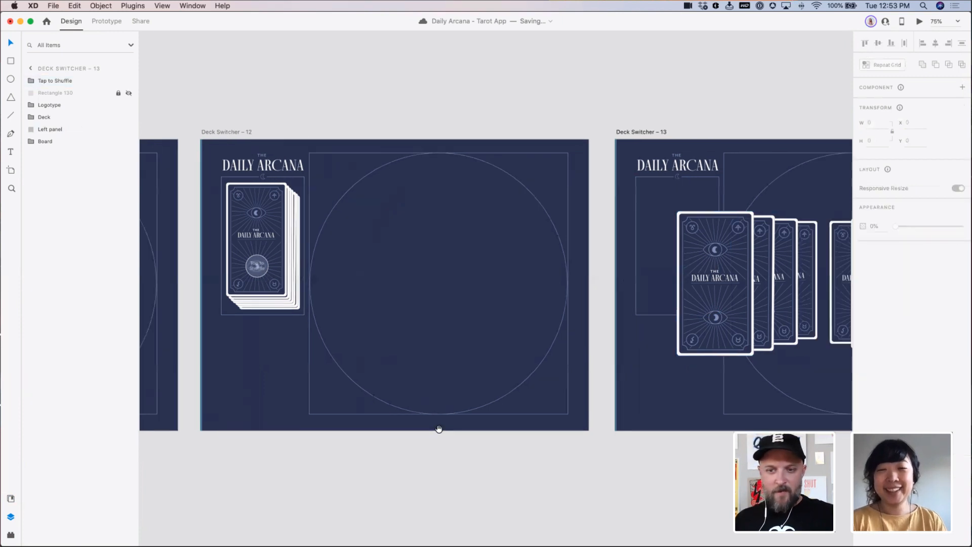
pyautogui.hscroll(-2, 433, 208)
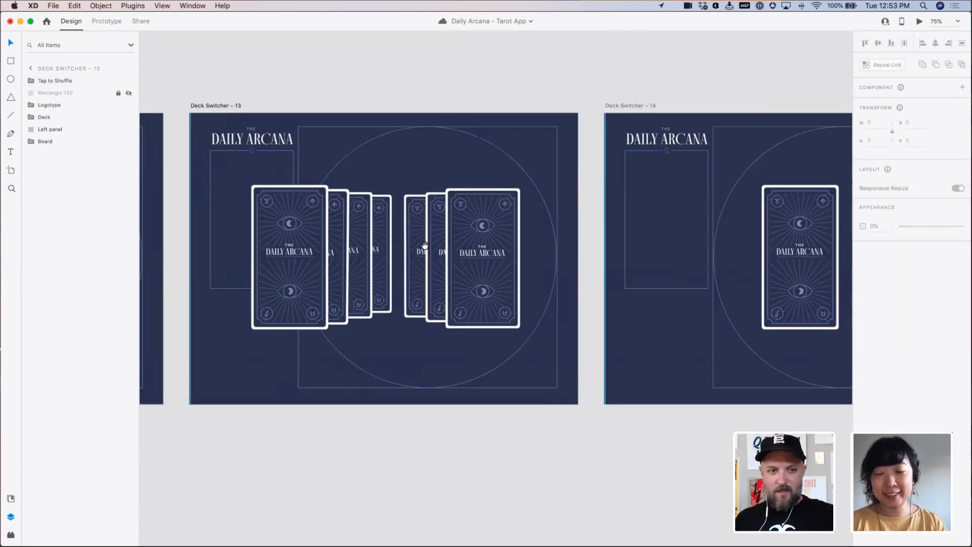
# Copy the transparent Tap to Shuffle group from Deck Switcher – 13 to Deck Switcher – 14 and delete the old one there
pyautogui.click(310, 249)
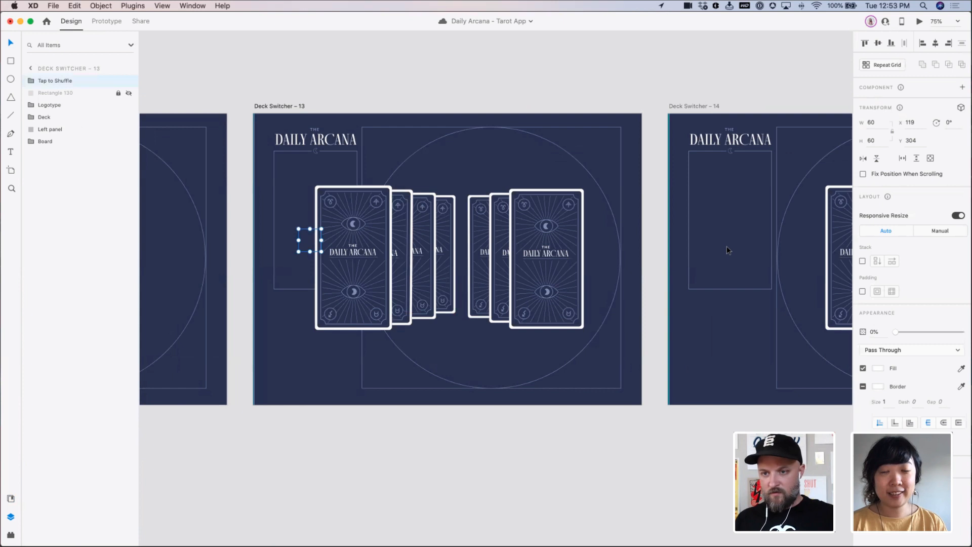
pyautogui.click(727, 245)
pyautogui.press('super+v')
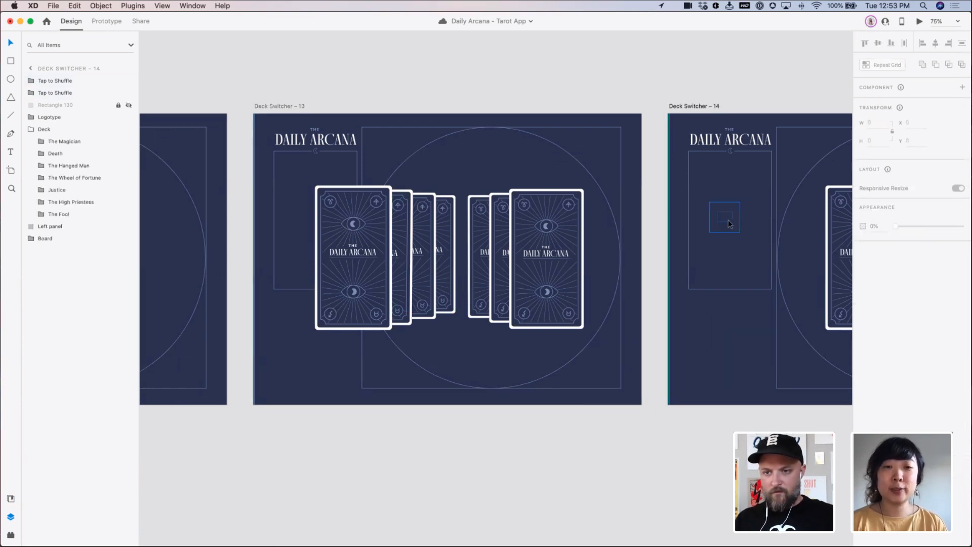
pyautogui.click(729, 221)
pyautogui.press('Delete')
pyautogui.moveTo(664, 336); pyautogui.dragTo(533, 327)
pyautogui.scroll(-6, 501, 323)
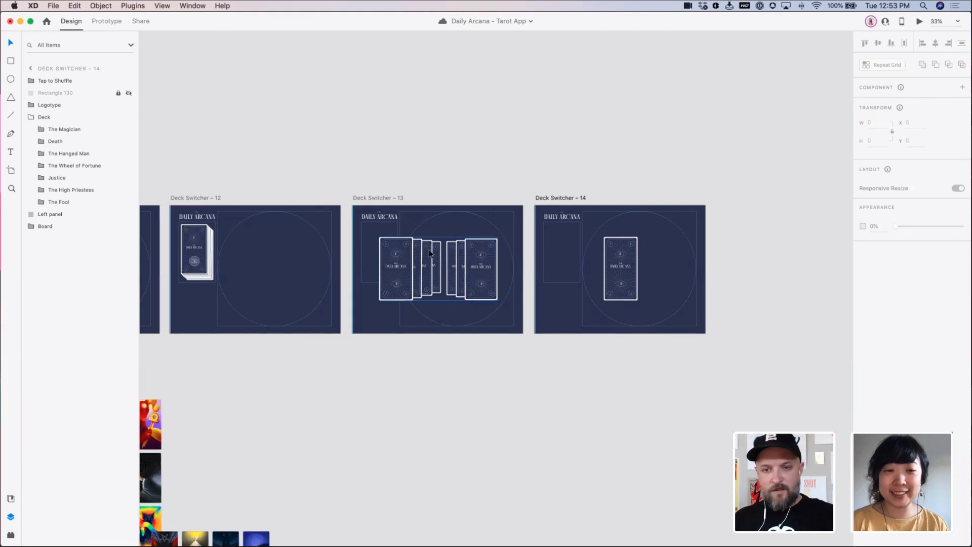
# Show the interaction settings of the Deck Switcher – 13 artboard in Prototype mode
pyautogui.click(390, 198)
pyautogui.click(110, 21)
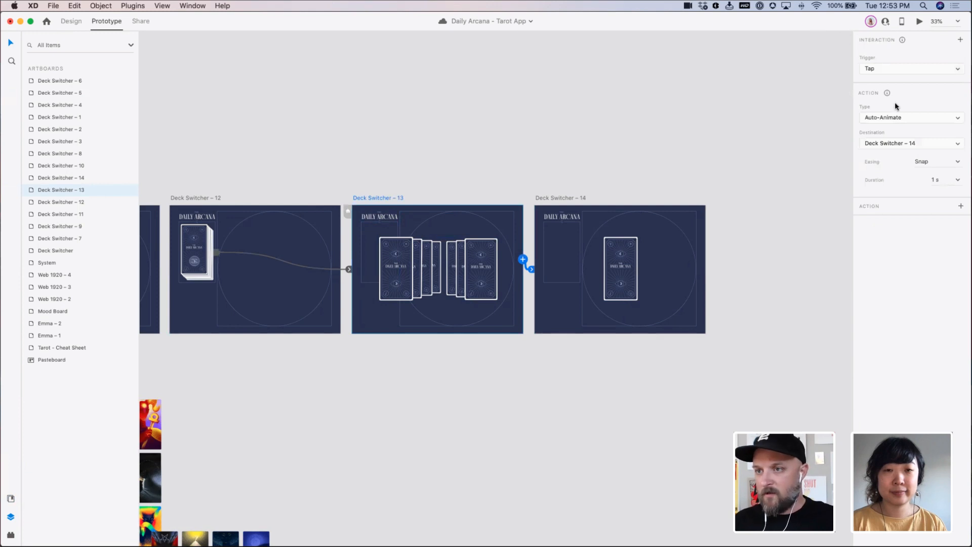
pyautogui.click(902, 118)
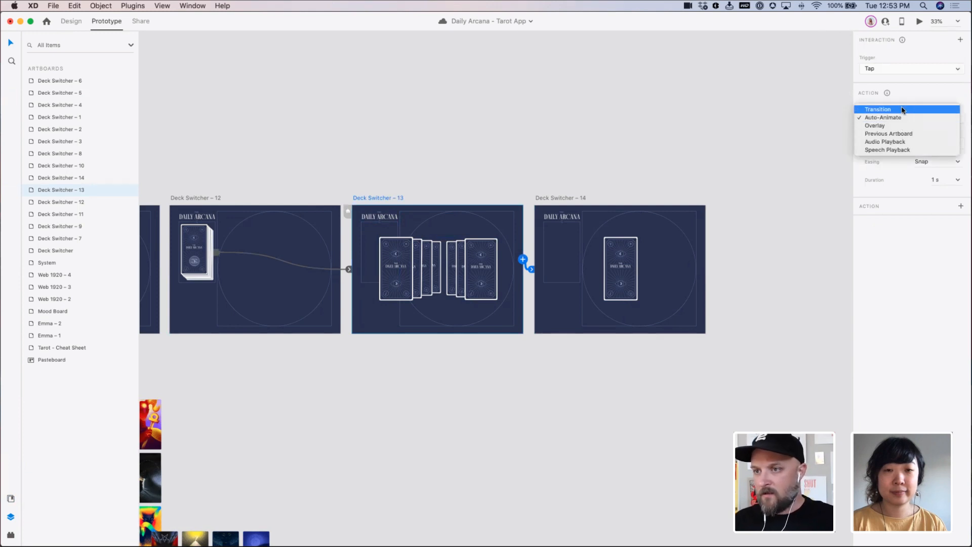
pyautogui.click(901, 110)
pyautogui.click(911, 144)
pyautogui.click(927, 263)
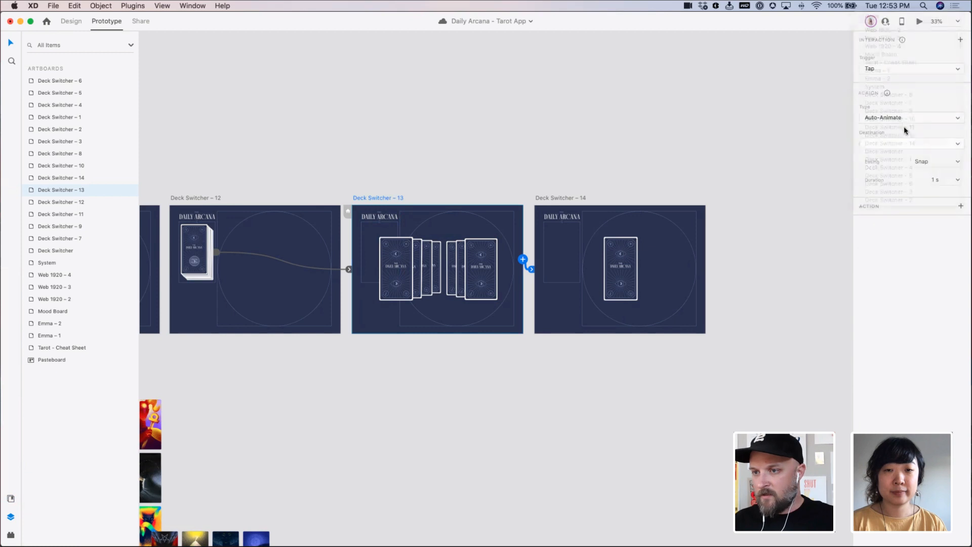
pyautogui.click(902, 116)
pyautogui.click(911, 94)
# Change the trigger from Deck Switcher – 13 to Deck Switcher – 14 to Time with a 0.5 s delay
pyautogui.click(936, 72)
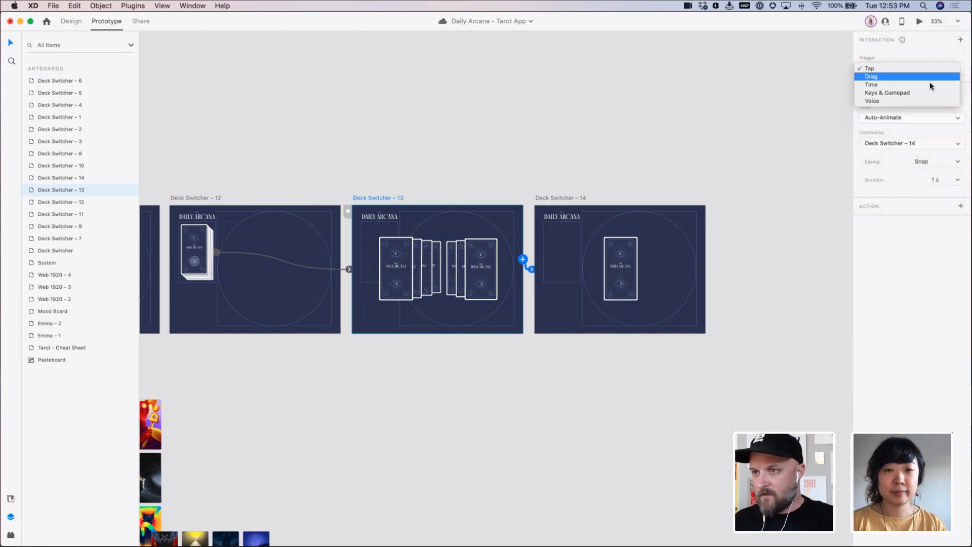
pyautogui.click(929, 84)
pyautogui.click(919, 84)
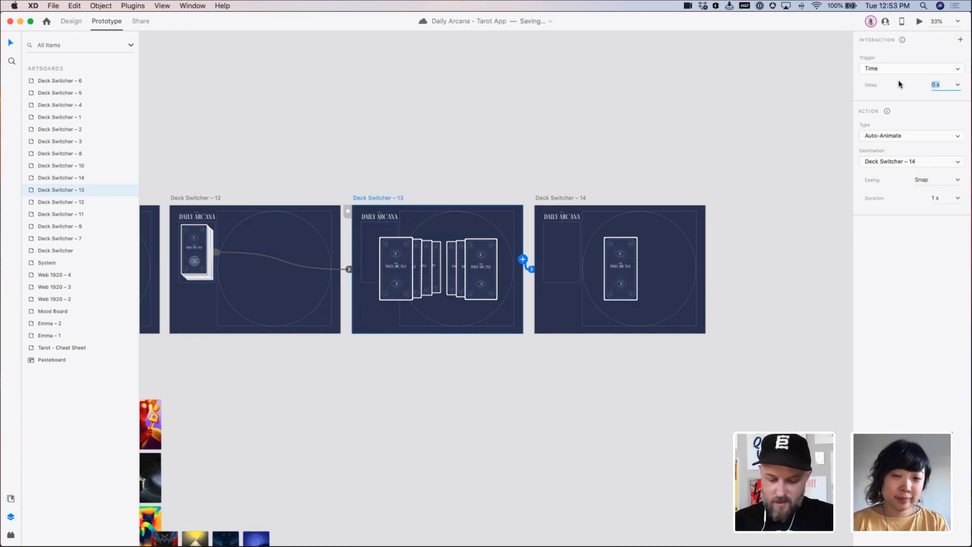
pyautogui.write('0.5')
pyautogui.press('Tab')
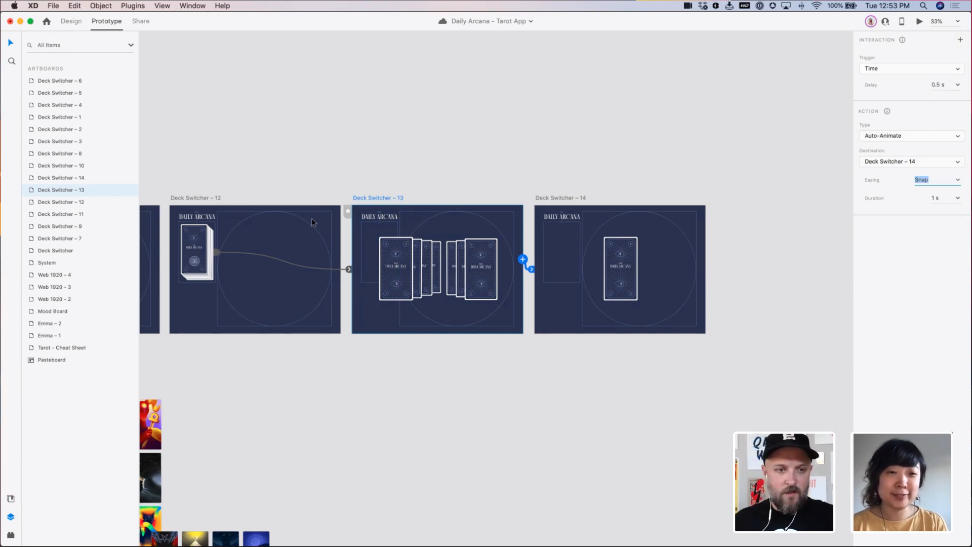
# Preview the prototype from Deck Switcher – 12, trigger the shuffle with Tap to Shuffle, and close the preview
pyautogui.click(333, 217)
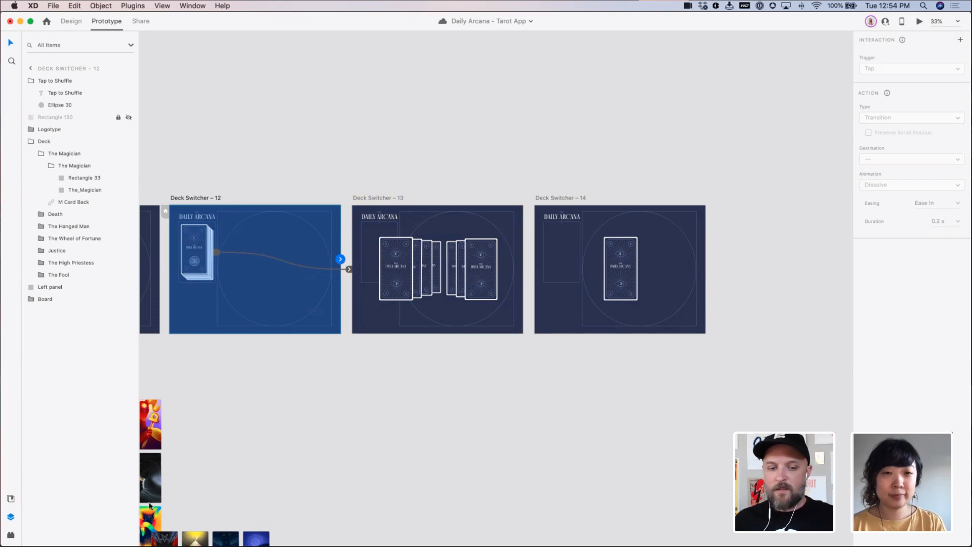
pyautogui.click(918, 22)
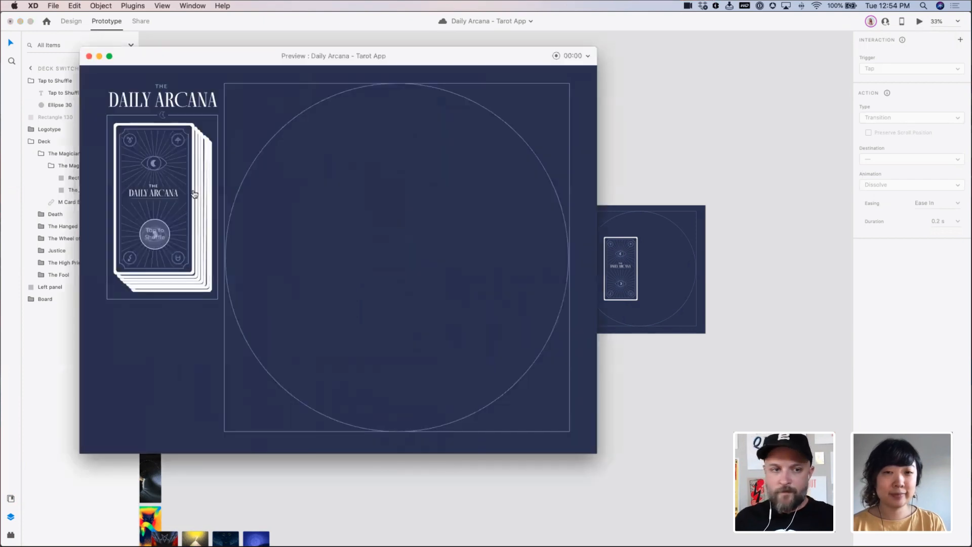
pyautogui.click(157, 225)
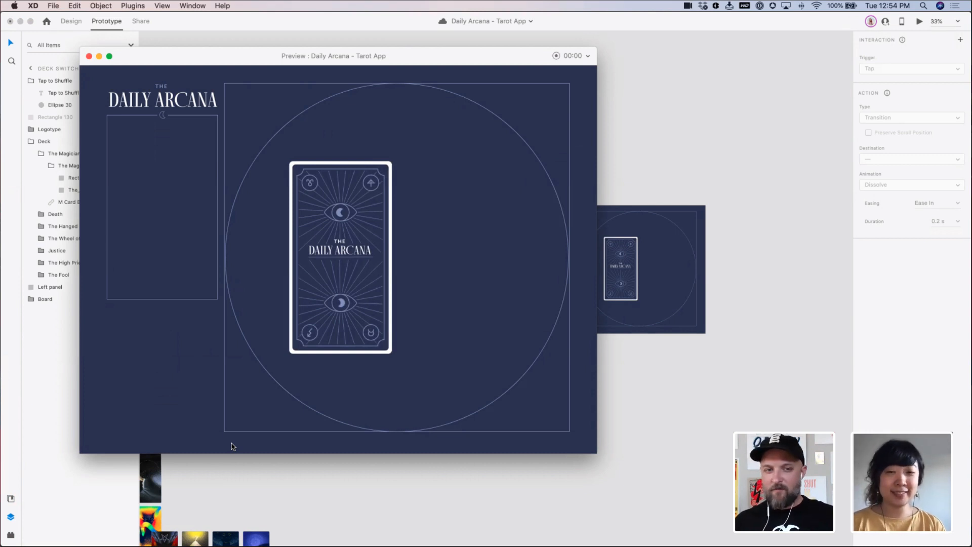
pyautogui.click(89, 56)
# Set the delay of the timed link from Deck Switcher – 13 to Deck Switcher – 14 to 0.3 s
pyautogui.click(507, 267)
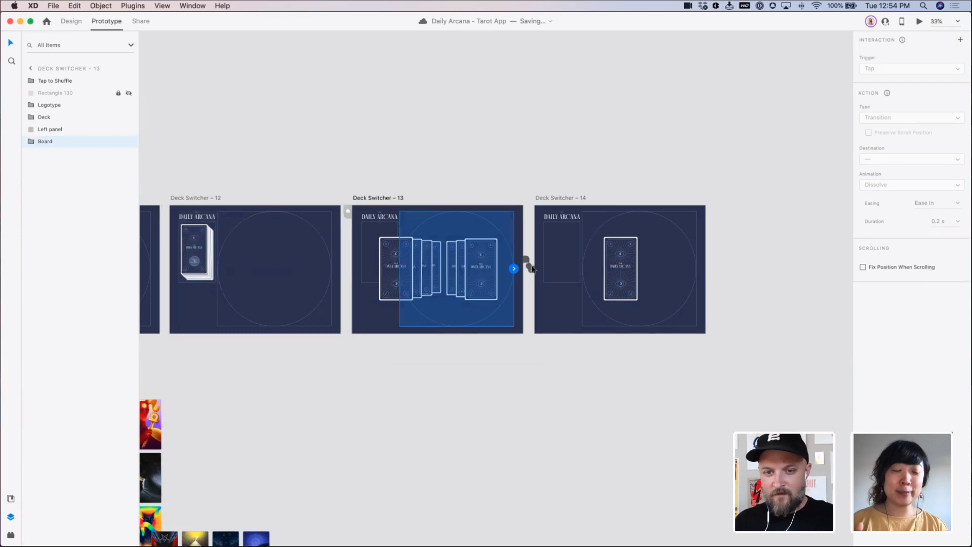
pyautogui.click(532, 269)
pyautogui.moveTo(946, 84); pyautogui.dragTo(901, 81)
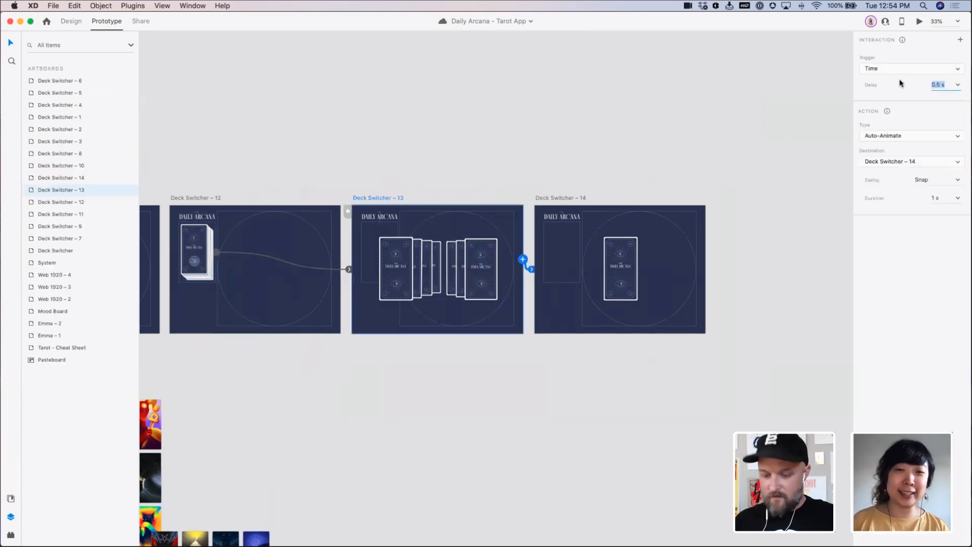
pyautogui.press('BackSpace')
pyautogui.write('0.3')
pyautogui.press('Tab')
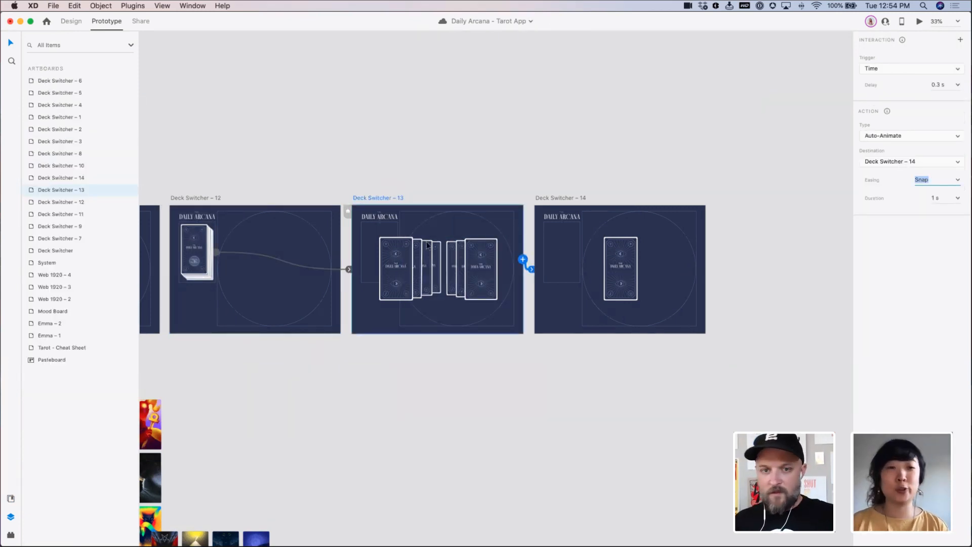
# Replay the shuffle preview from Deck Switcher – 12 twice to judge the timing with the shorter delay
pyautogui.click(332, 236)
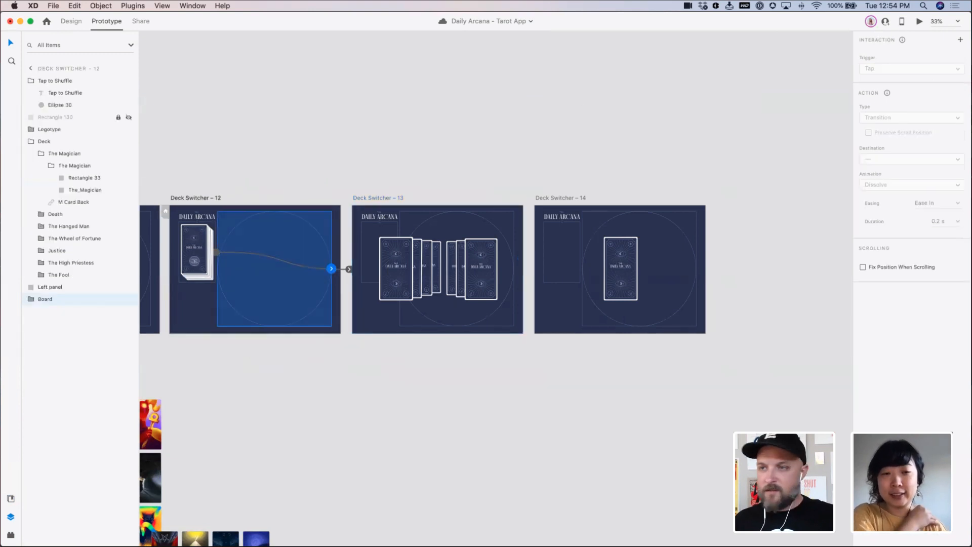
pyautogui.click(919, 22)
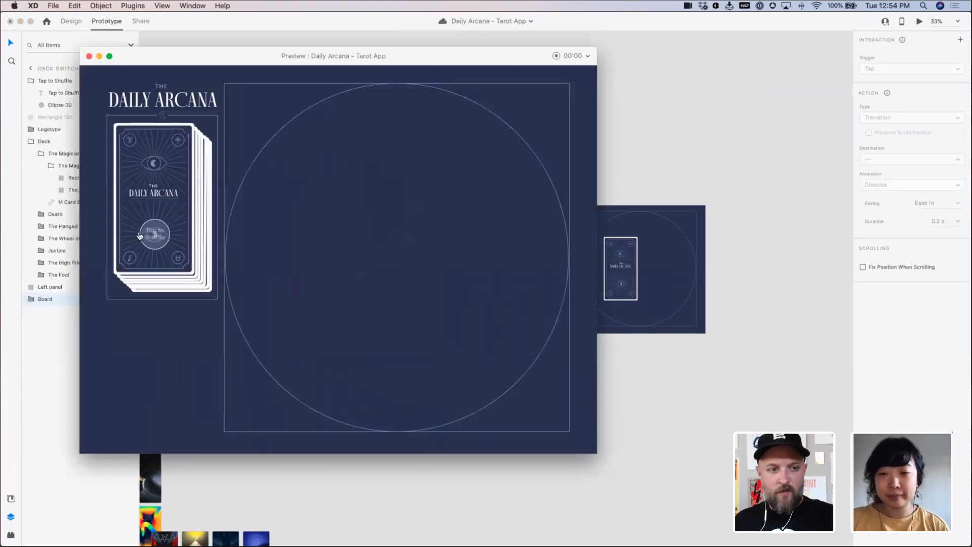
pyautogui.click(249, 369)
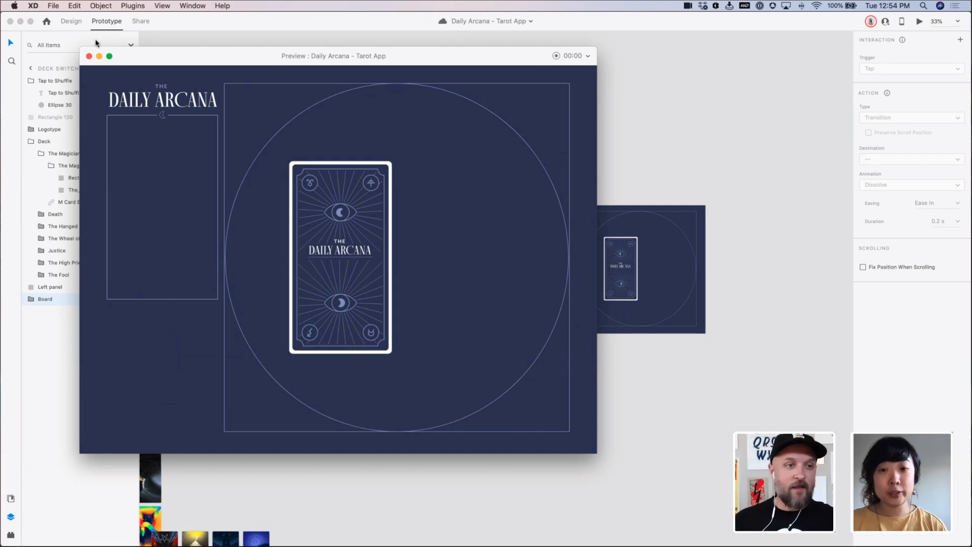
pyautogui.click(89, 57)
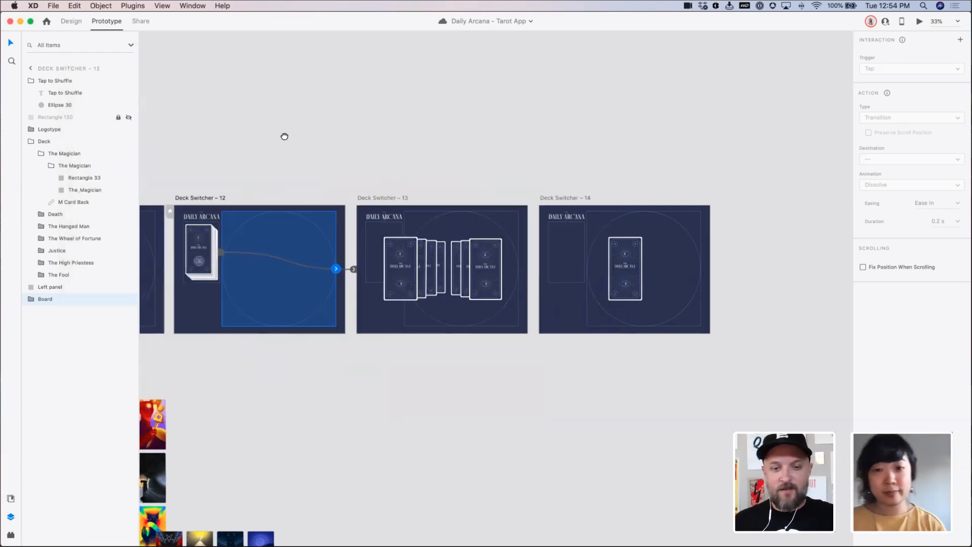
pyautogui.hscroll(-2, 282, 137)
pyautogui.hscroll(-3, 314, 157)
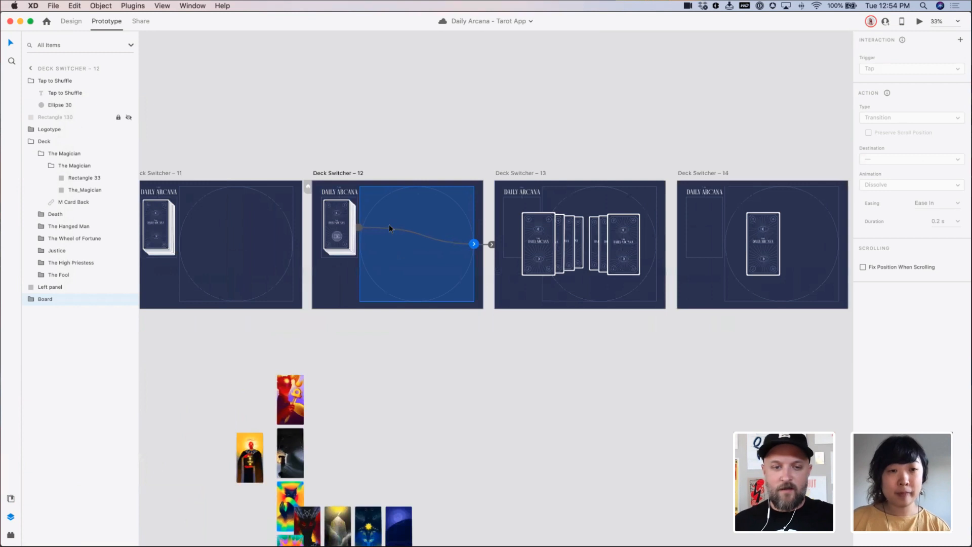
pyautogui.moveTo(612, 238); pyautogui.dragTo(489, 241)
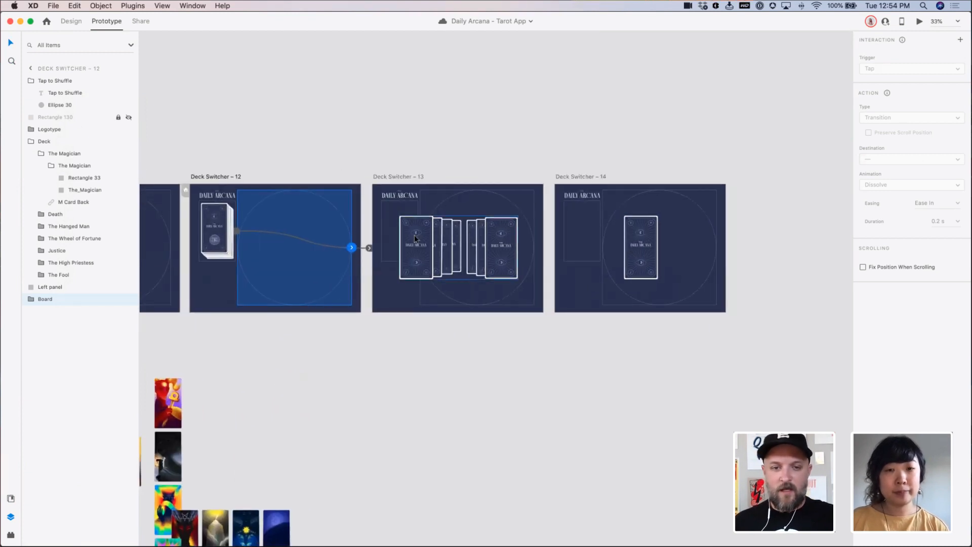
pyautogui.click(357, 204)
pyautogui.click(920, 21)
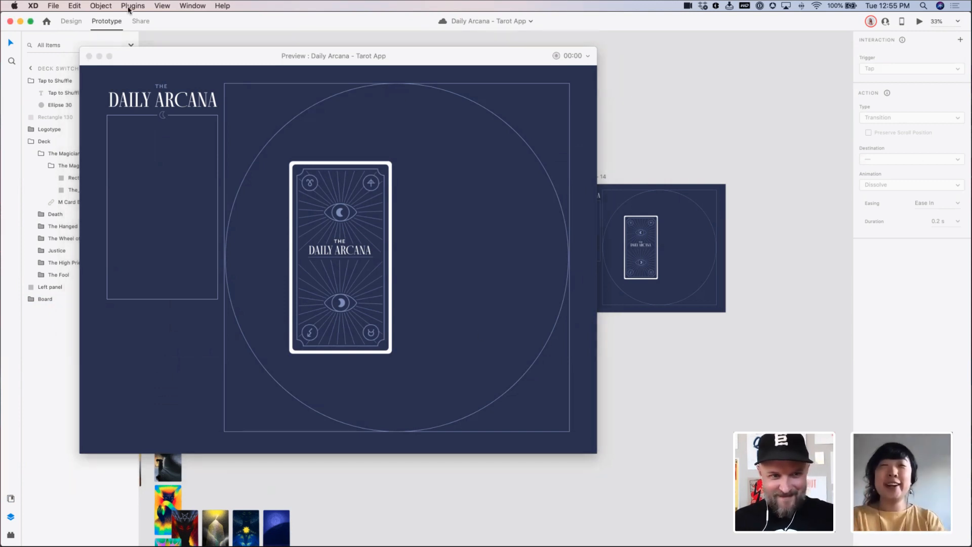
pyautogui.click(89, 56)
pyautogui.click(480, 132)
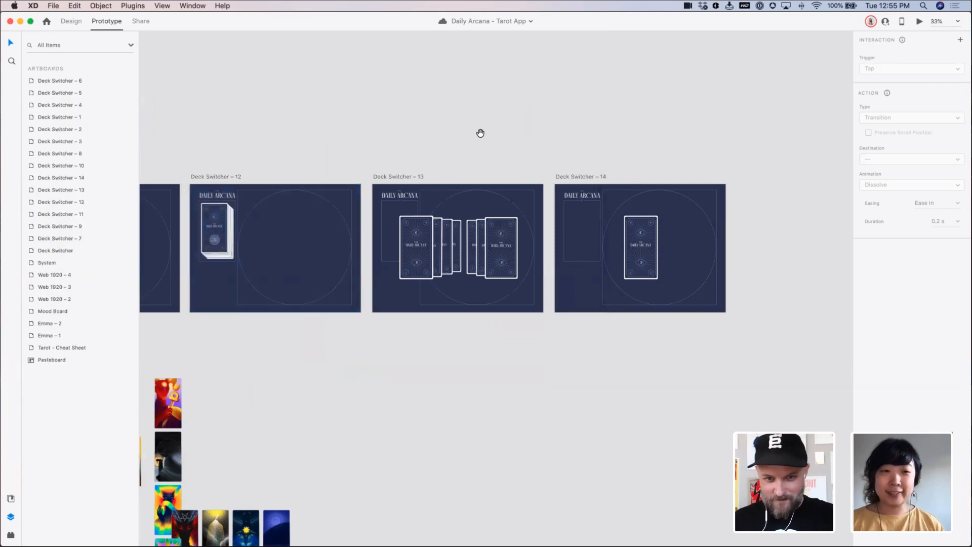
# Select the Board and Left panel outlines on Deck Switcher – 13 in Design mode and lower their opacity to 26%
pyautogui.hscroll(3, 467, 306)
pyautogui.scroll(-2, 466, 306)
pyautogui.click(460, 282)
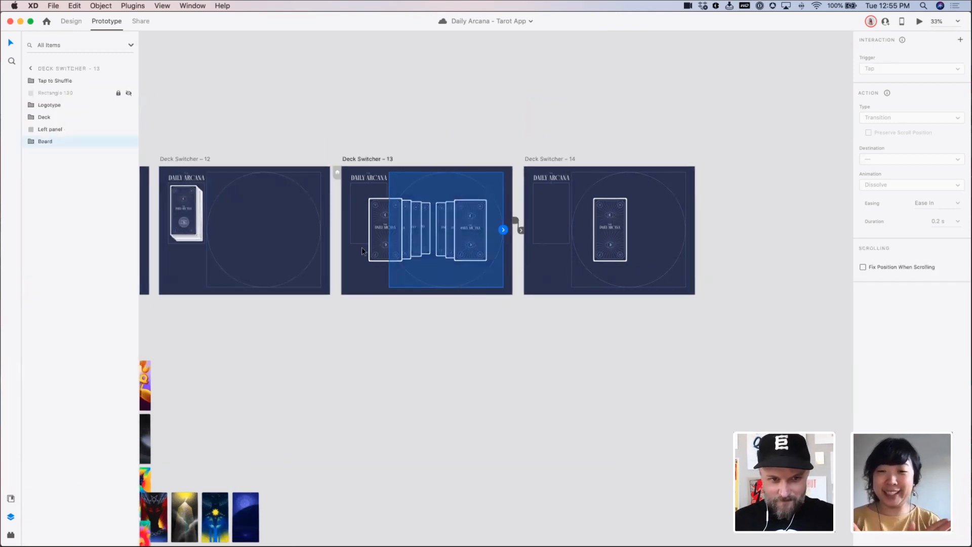
pyautogui.click(80, 21)
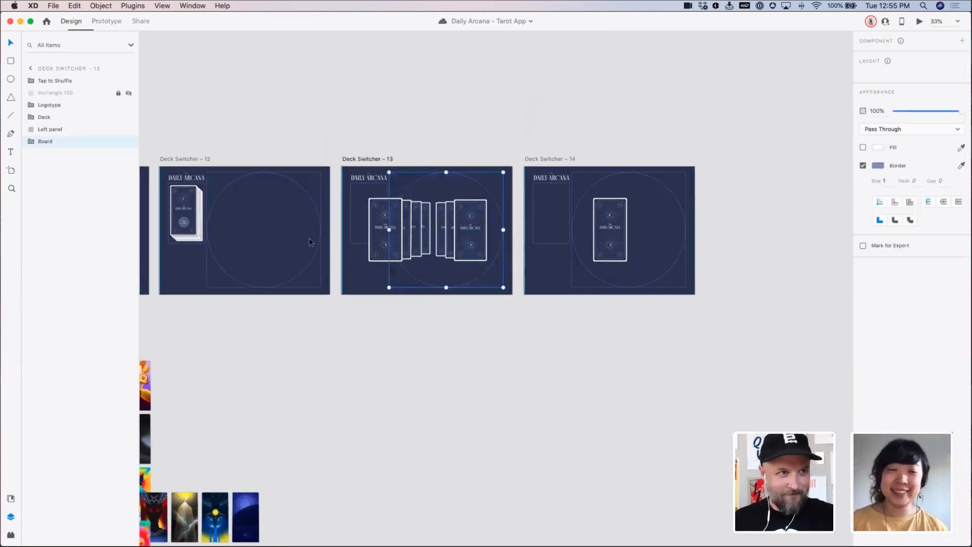
pyautogui.keyDown('shift'); pyautogui.click(356, 244); pyautogui.keyUp('shift')
pyautogui.moveTo(923, 272); pyautogui.dragTo(911, 268)
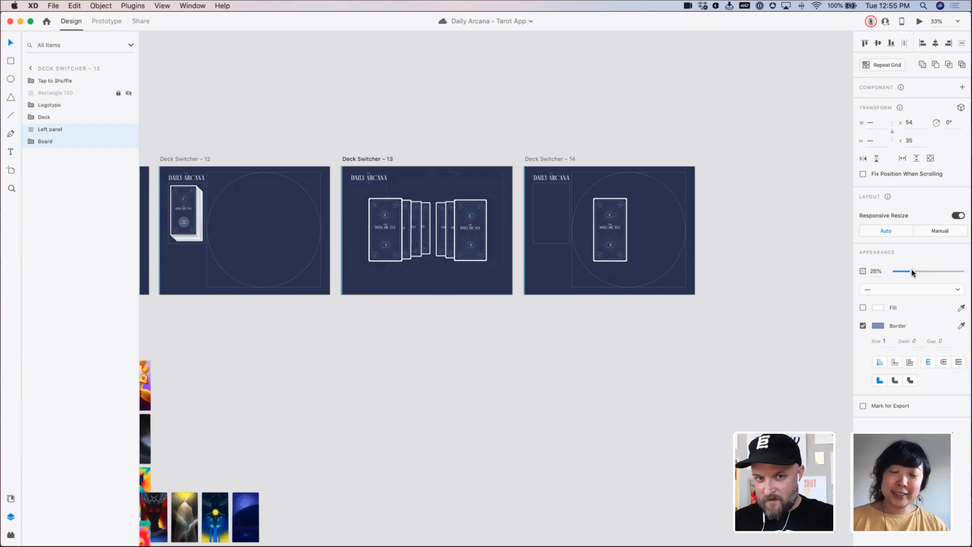
# Set the opacity of the Board and Left panel outlines to 25% on Deck Switcher – 13 and Deck Switcher – 14
pyautogui.moveTo(912, 270); pyautogui.dragTo(911, 270)
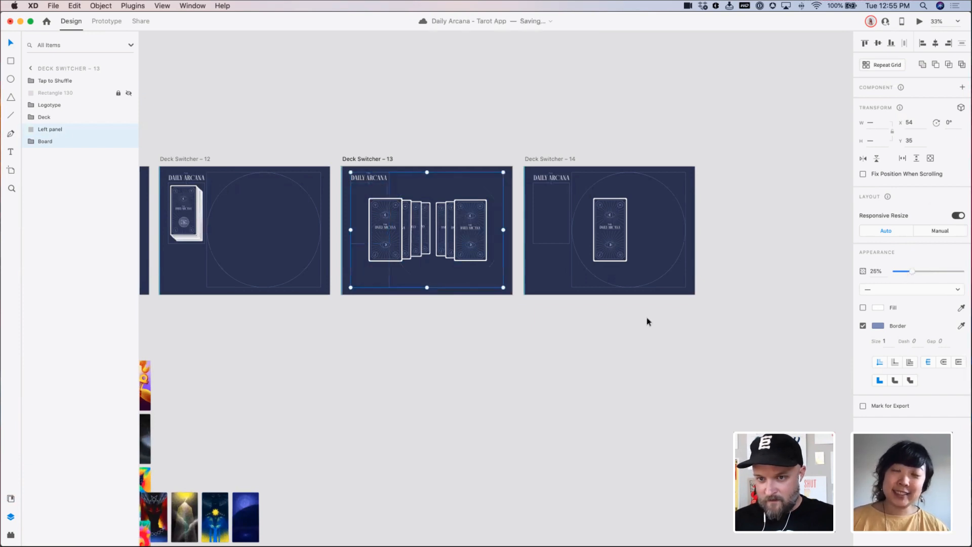
pyautogui.click(579, 278)
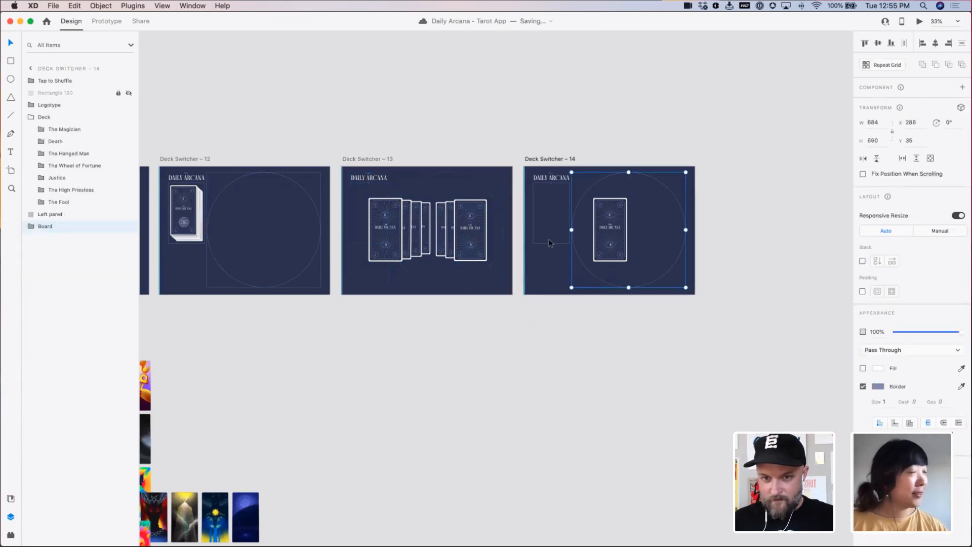
pyautogui.moveTo(909, 271); pyautogui.dragTo(913, 273)
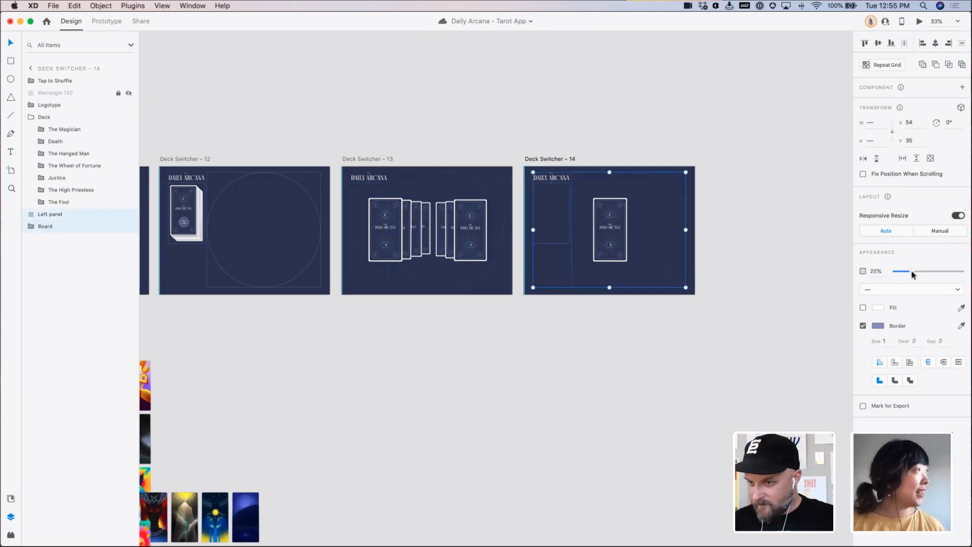
pyautogui.click(762, 284)
pyautogui.hscroll(1, 569, 336)
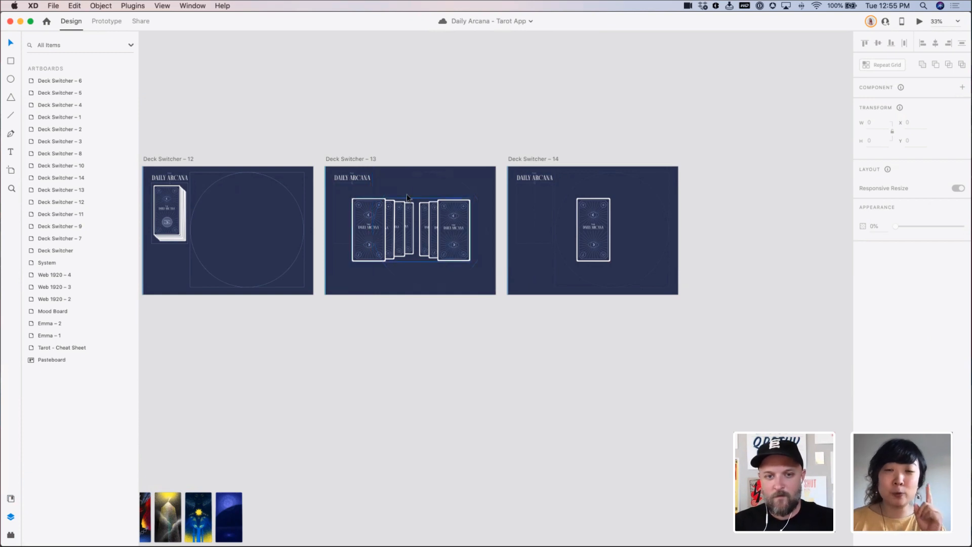
# Preview the shuffle from Deck Switcher – 12 with the dimmed outlines, trigger it with Tap to Shuffle, and close the preview
pyautogui.press('z')
pyautogui.moveTo(352, 174); pyautogui.dragTo(586, 400)
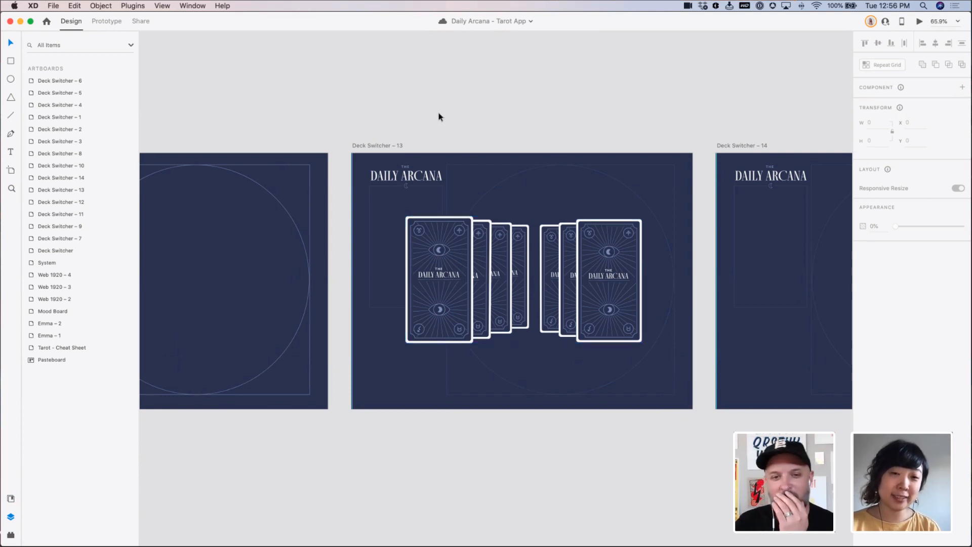
pyautogui.hscroll(-2, 445, 114)
pyautogui.hscroll(-9, 447, 116)
pyautogui.hscroll(4, 540, 146)
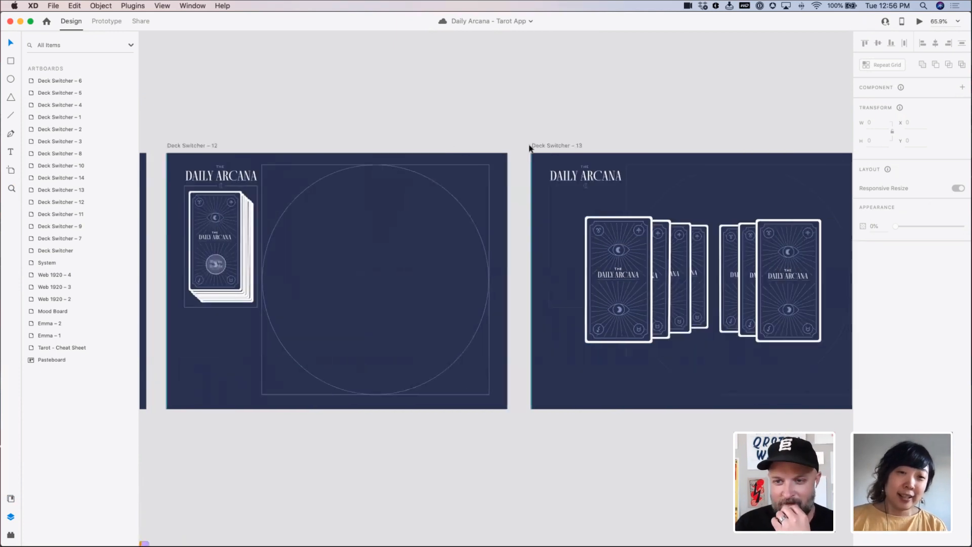
pyautogui.click(287, 200)
pyautogui.click(920, 21)
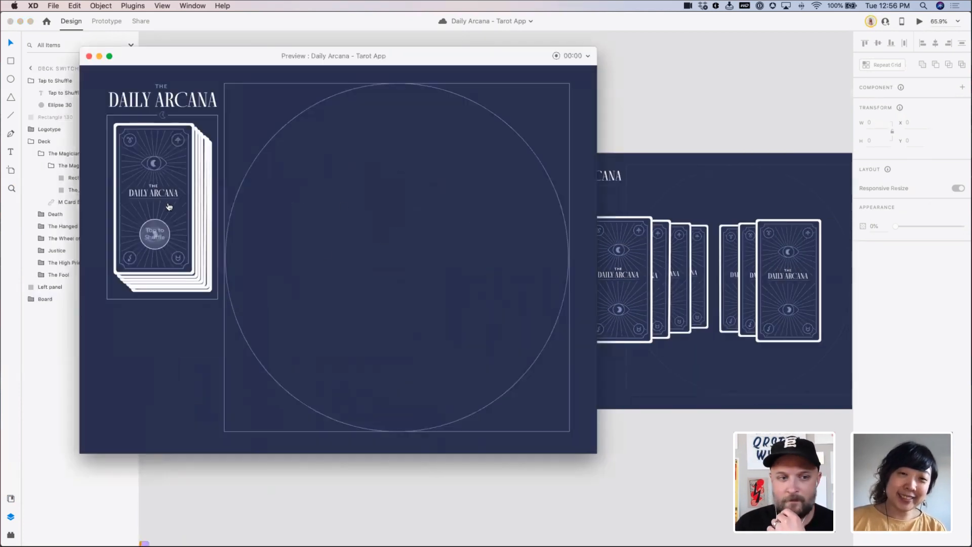
pyautogui.click(164, 231)
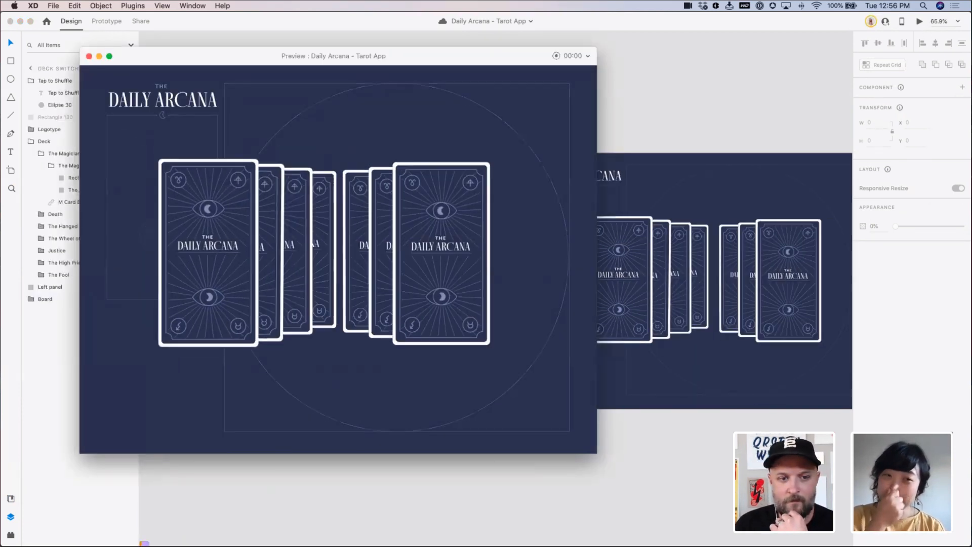
pyautogui.click(89, 56)
pyautogui.click(515, 162)
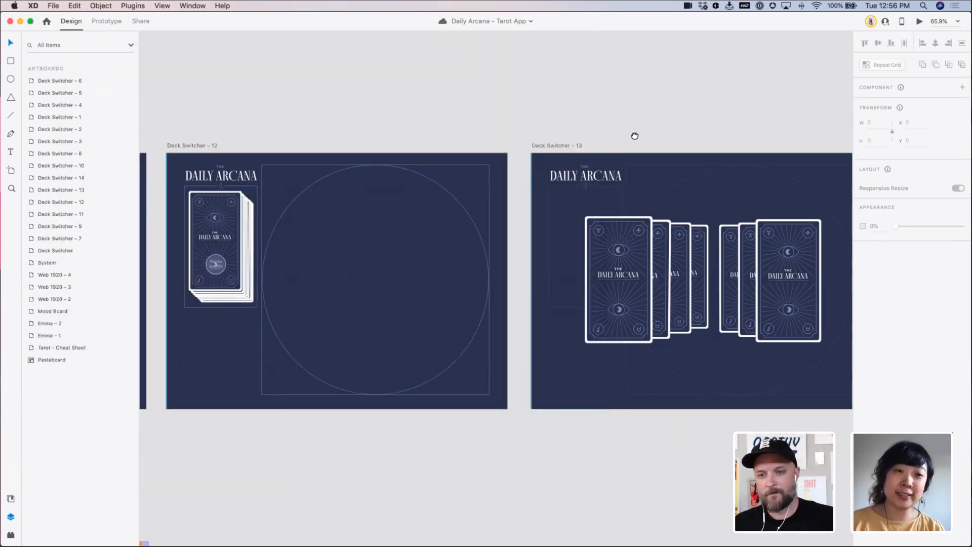
pyautogui.hscroll(-3, 623, 133)
pyautogui.scroll(-2, 623, 132)
pyautogui.hscroll(5, 606, 126)
pyautogui.scroll(-1, 606, 126)
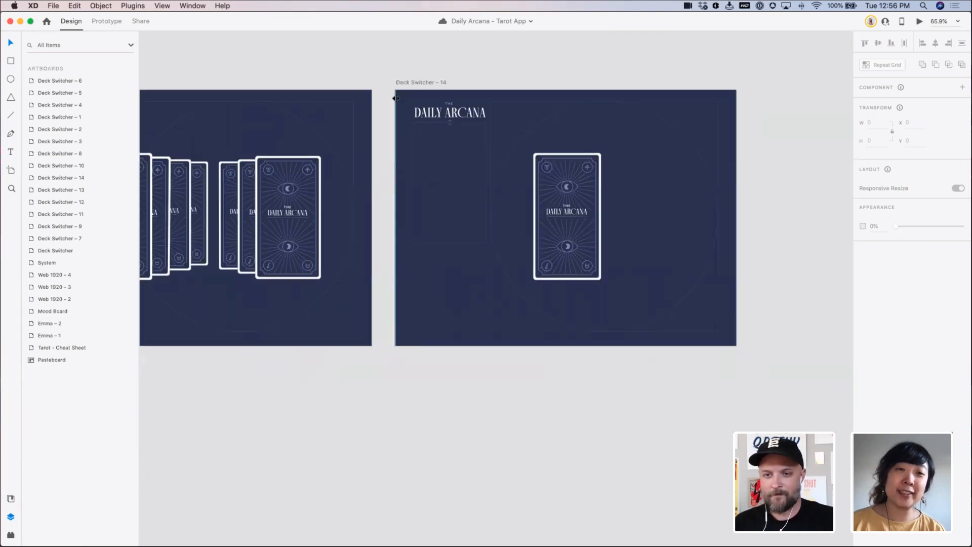
pyautogui.click(552, 304)
pyautogui.moveTo(576, 292); pyautogui.dragTo(760, 313)
pyautogui.click(508, 375)
pyautogui.moveTo(445, 373); pyautogui.dragTo(846, 346)
# Move the Tap to Shuffle badge on Deck Switcher – 12 below the deck's panel outline and delete its circle
pyautogui.press('z')
pyautogui.moveTo(269, 137); pyautogui.dragTo(430, 299)
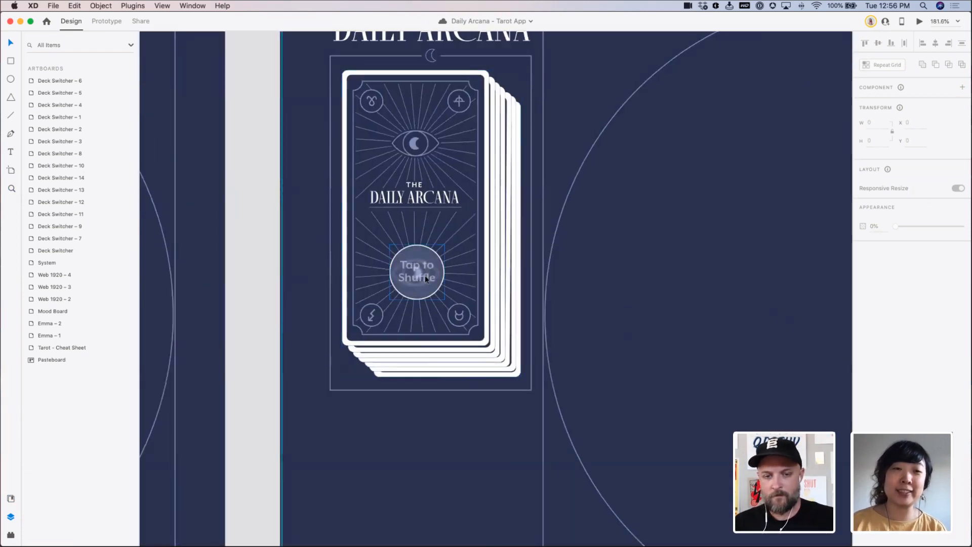
pyautogui.click(425, 279)
pyautogui.moveTo(434, 291); pyautogui.dragTo(448, 339)
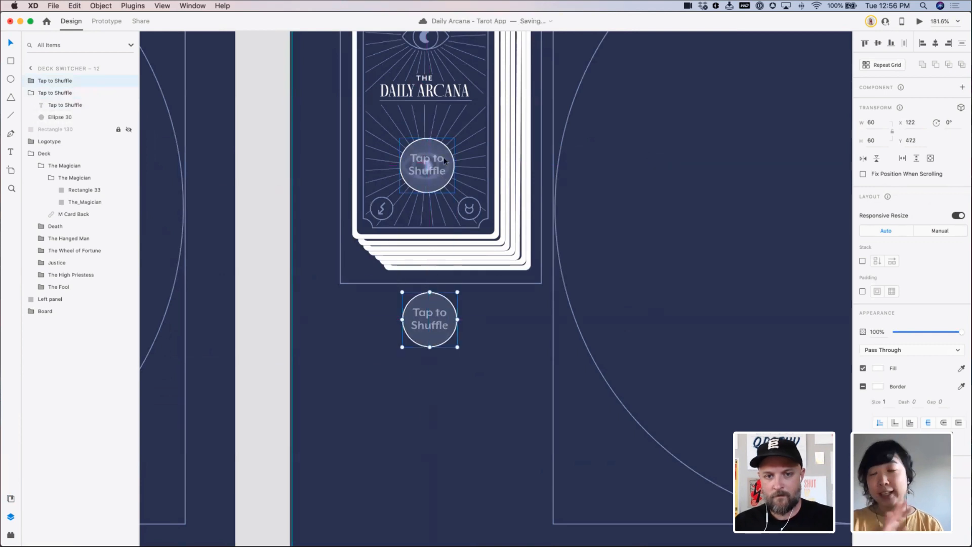
pyautogui.press('super+z')
pyautogui.moveTo(442, 167); pyautogui.dragTo(438, 323)
pyautogui.doubleClick(448, 331)
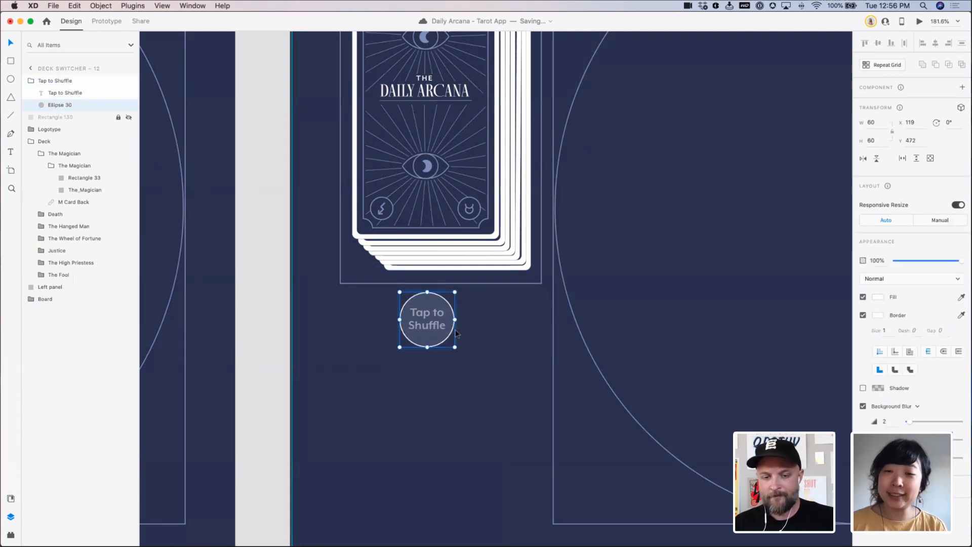
pyautogui.press('Delete')
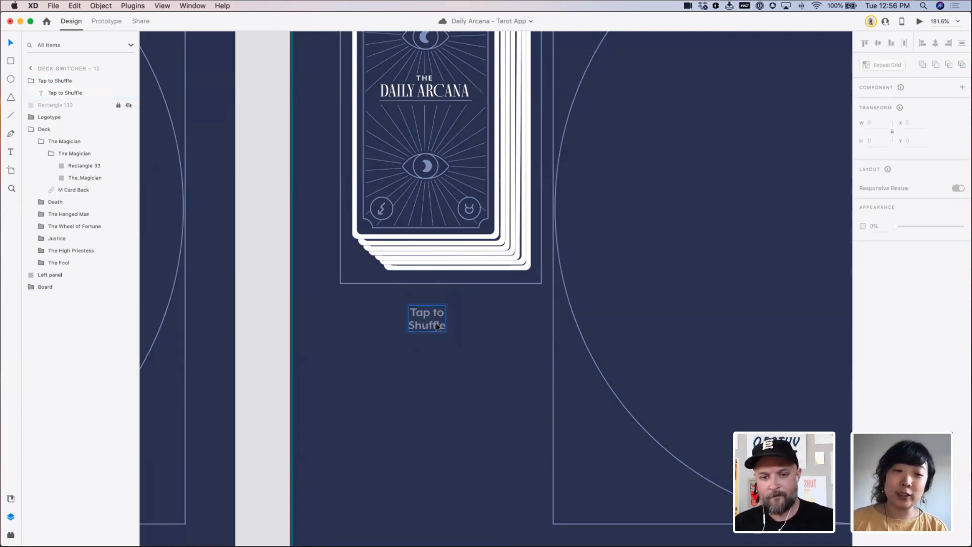
# Reword the prompt on Deck Switcher – 12 to "Tap deck to shuffle." with a line break after "deck"
pyautogui.click(437, 324)
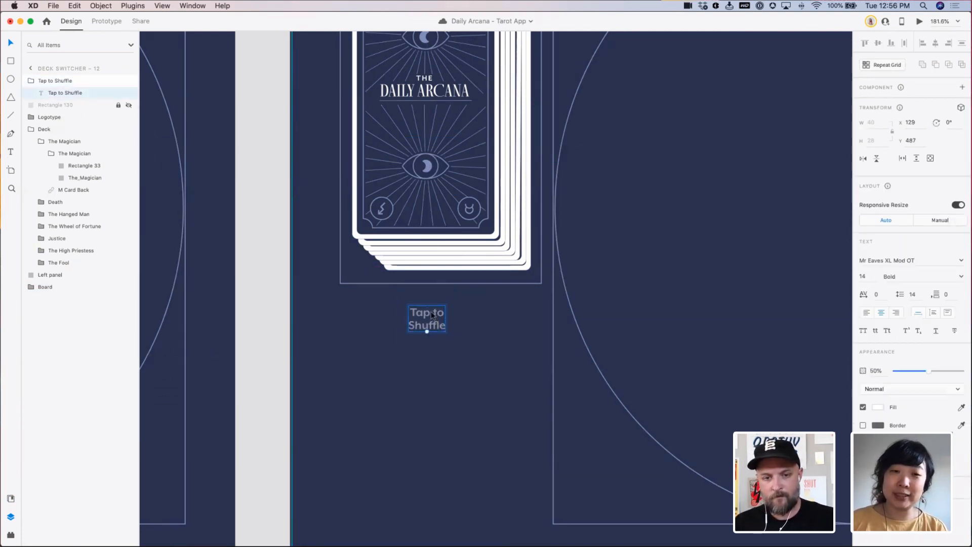
pyautogui.doubleClick(430, 311)
pyautogui.write('deck')
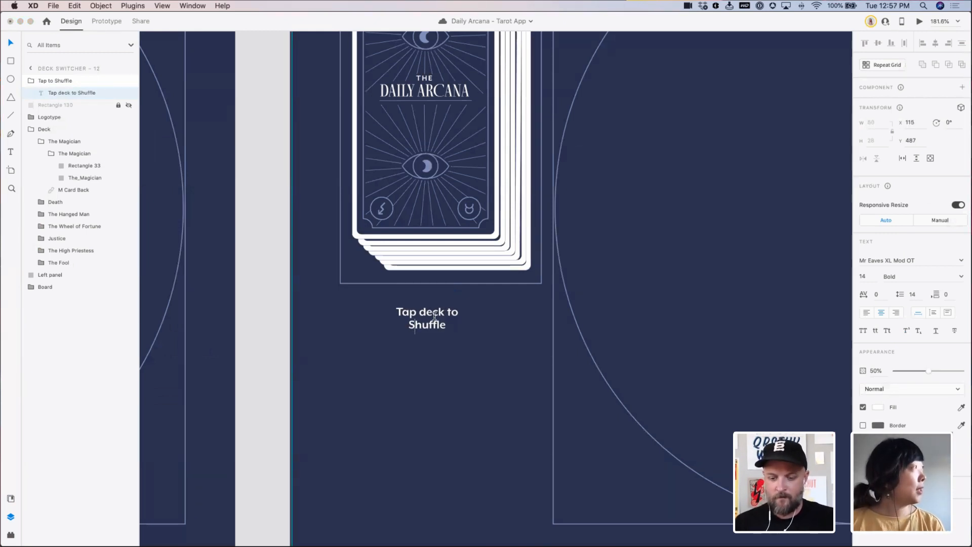
pyautogui.press('BackSpace')
pyautogui.write('s')
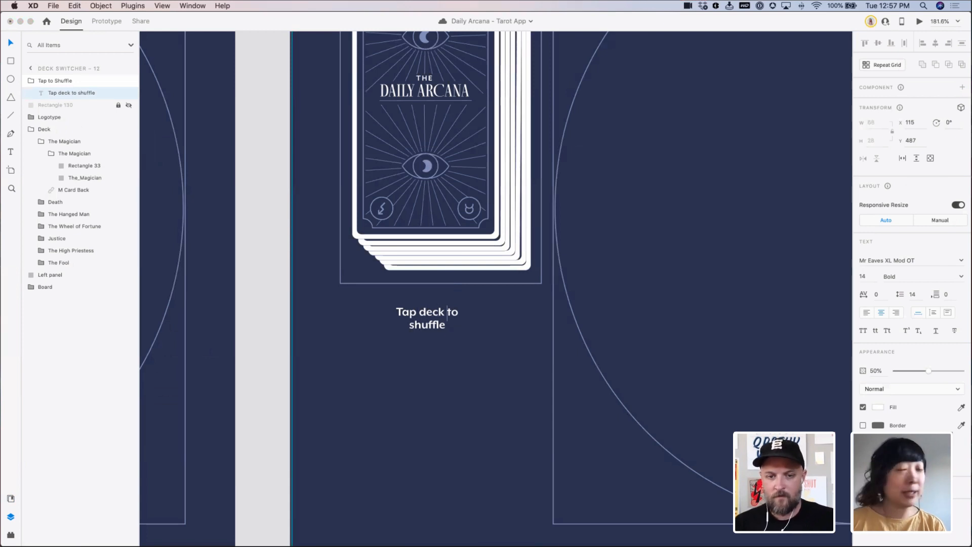
pyautogui.press('Return')
pyautogui.press('BackSpace')
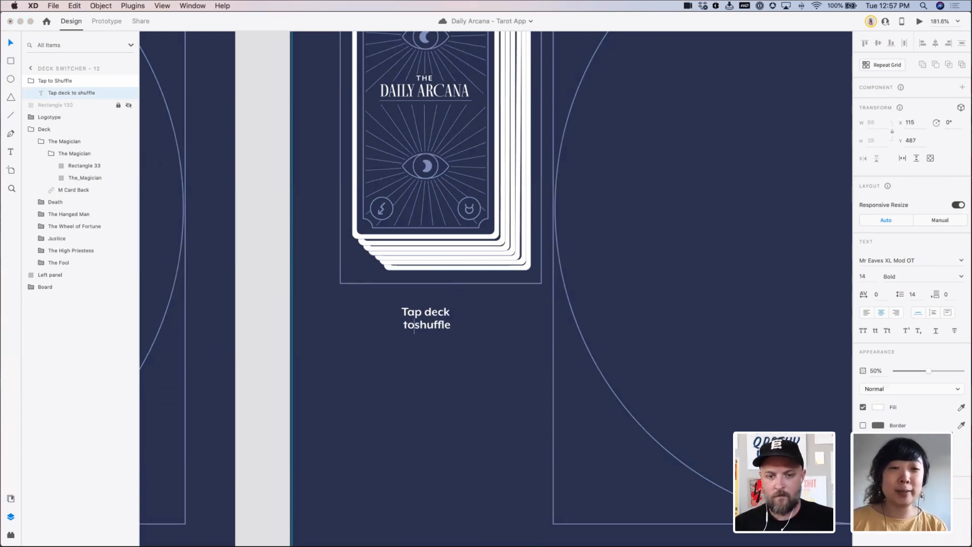
pyautogui.write('.')
pyautogui.press('Escape')
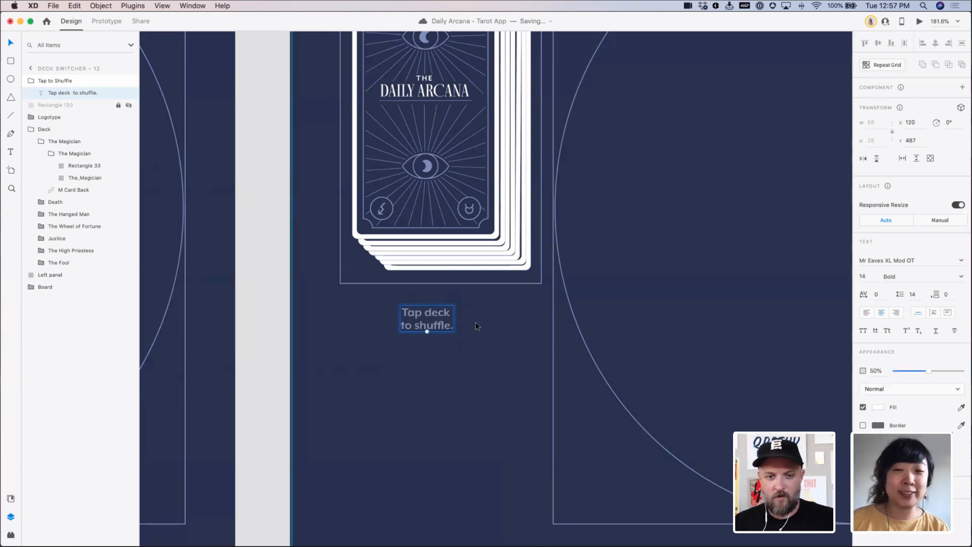
# Centre the Tap to Shuffle text group beneath the deck's panel outline on Deck Switcher – 12
pyautogui.press('Escape')
pyautogui.moveTo(440, 314); pyautogui.dragTo(389, 315)
pyautogui.click(495, 319)
pyautogui.press('super+minus')
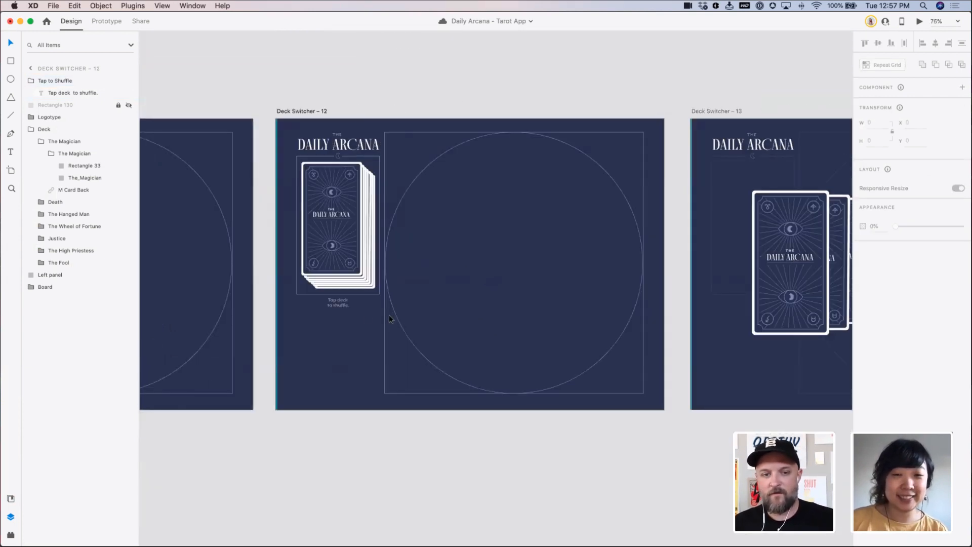
# Replace the old Tap to Shuffle badge on Deck Switcher – 13 with a copy of the new prompt and set its opacity to 0%
pyautogui.click(342, 306)
pyautogui.click(742, 249)
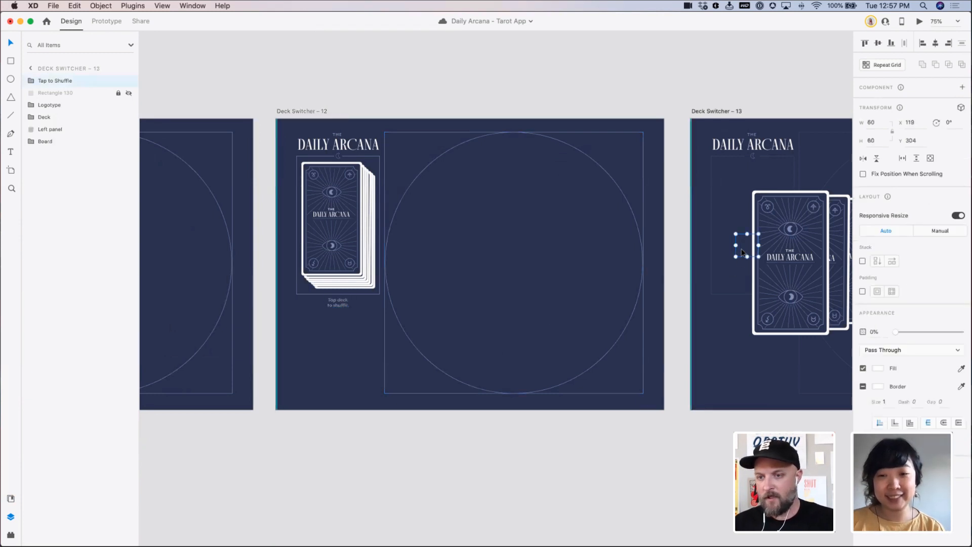
pyautogui.click(731, 318)
pyautogui.press('super+v')
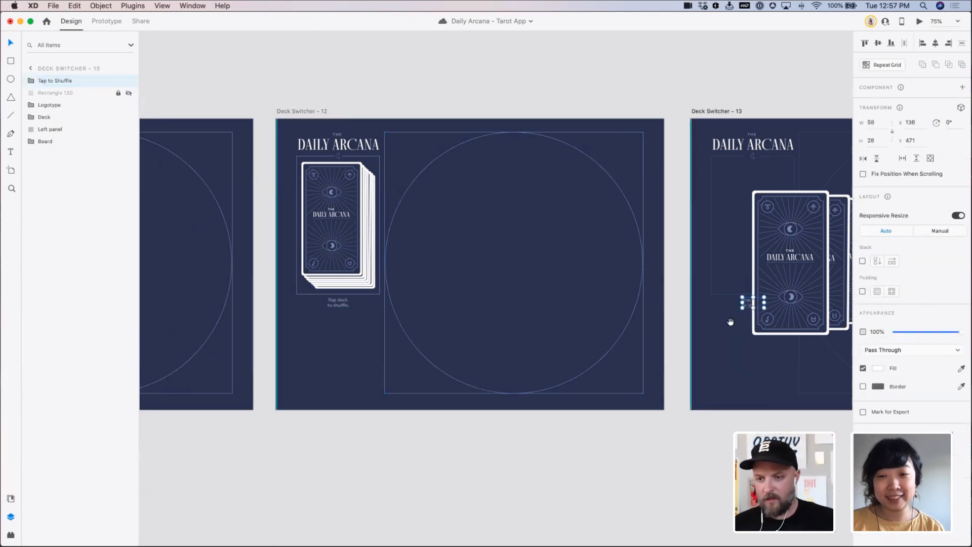
pyautogui.hscroll(3, 721, 367)
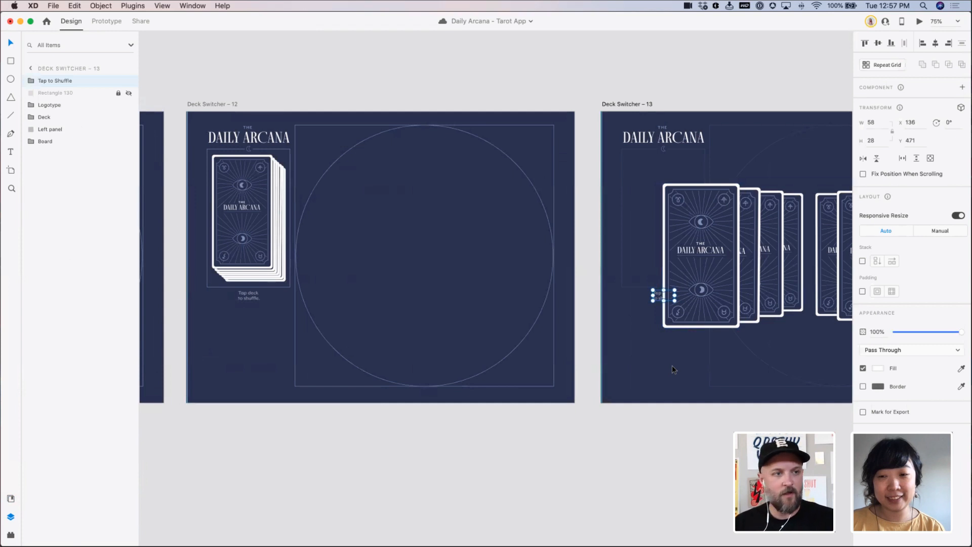
pyautogui.hscroll(5, 677, 362)
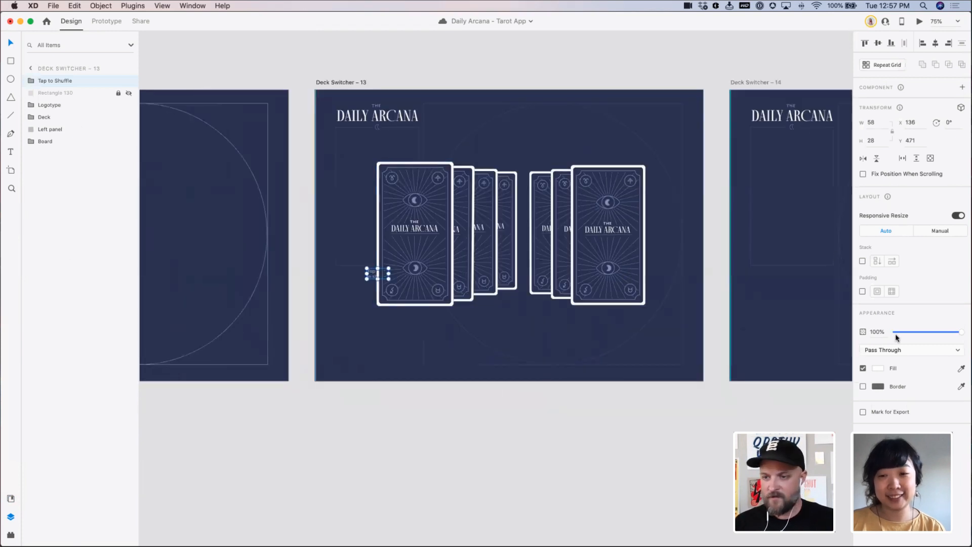
pyautogui.moveTo(914, 332); pyautogui.dragTo(886, 331)
# Replace the old Tap to Shuffle badge on Deck Switcher – 14 with the new prompt at 0% opacity
pyautogui.click(791, 233)
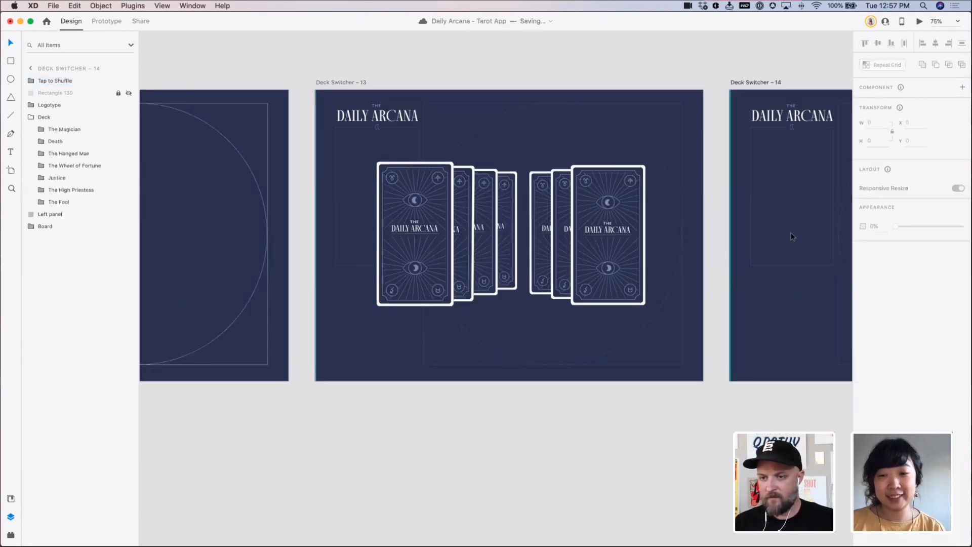
pyautogui.click(784, 225)
pyautogui.press('Delete')
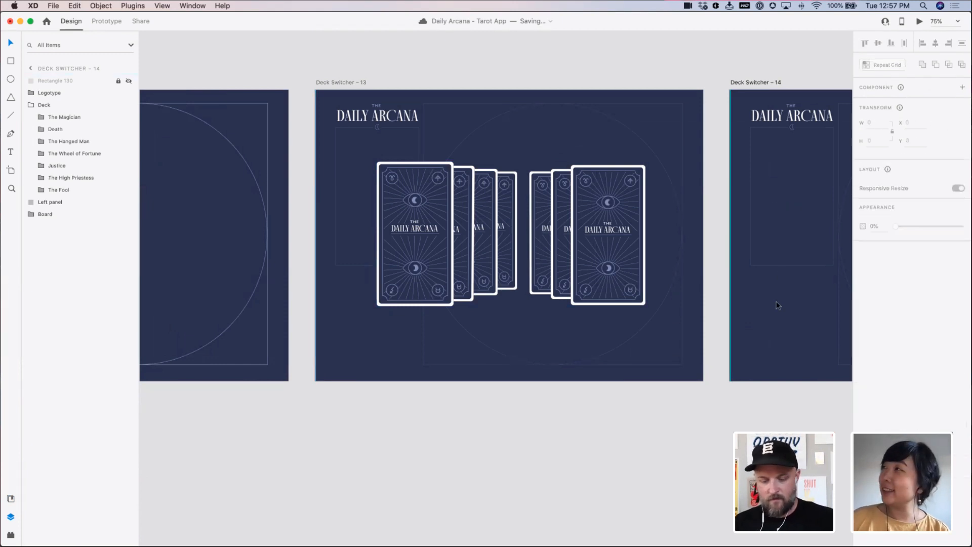
pyautogui.press('super+v')
pyautogui.moveTo(910, 331); pyautogui.dragTo(857, 334)
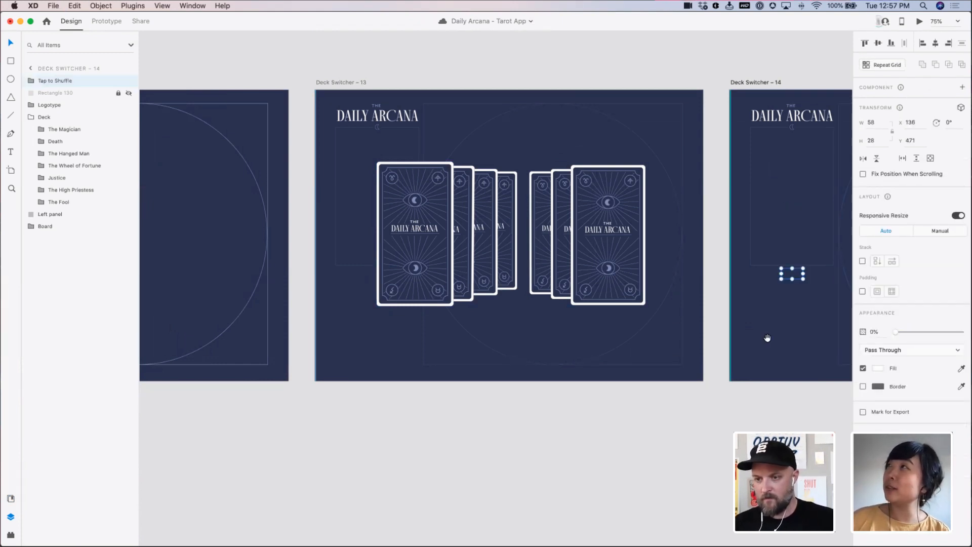
pyautogui.click(768, 338)
# Copy the "Tap deck to shuffle." text out of its hidden group and paste it as separate text on Deck Switcher – 14
pyautogui.moveTo(644, 323); pyautogui.dragTo(221, 291)
pyautogui.click(367, 245)
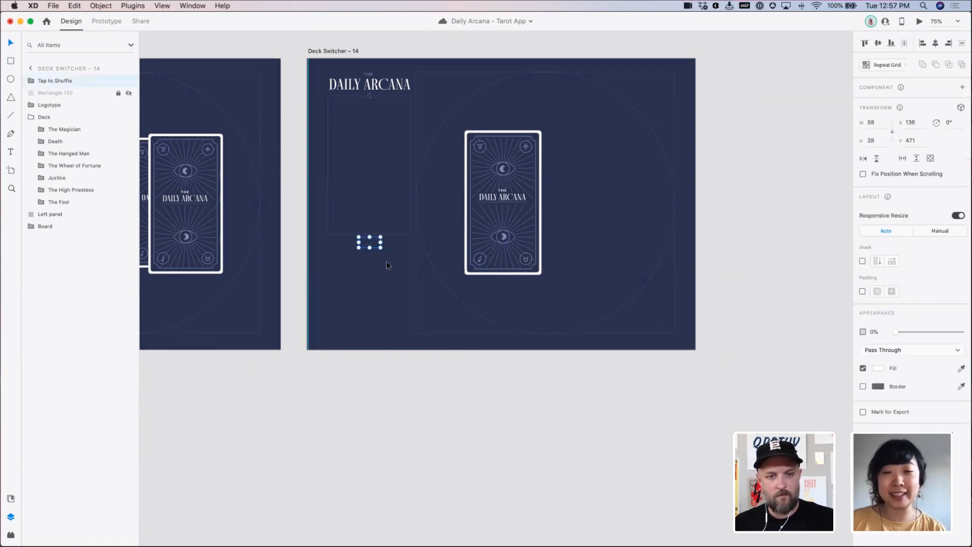
pyautogui.click(31, 81)
pyautogui.click(43, 92)
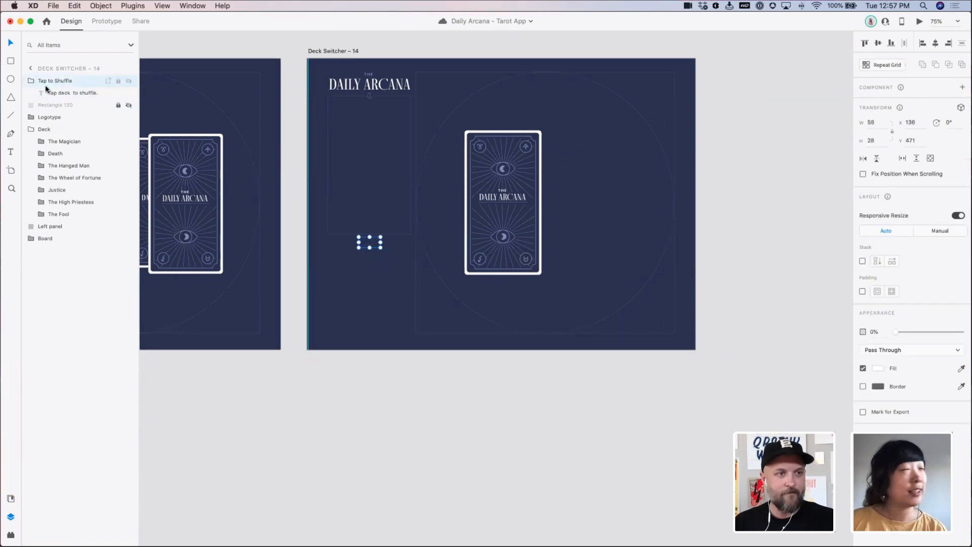
pyautogui.press('super+c')
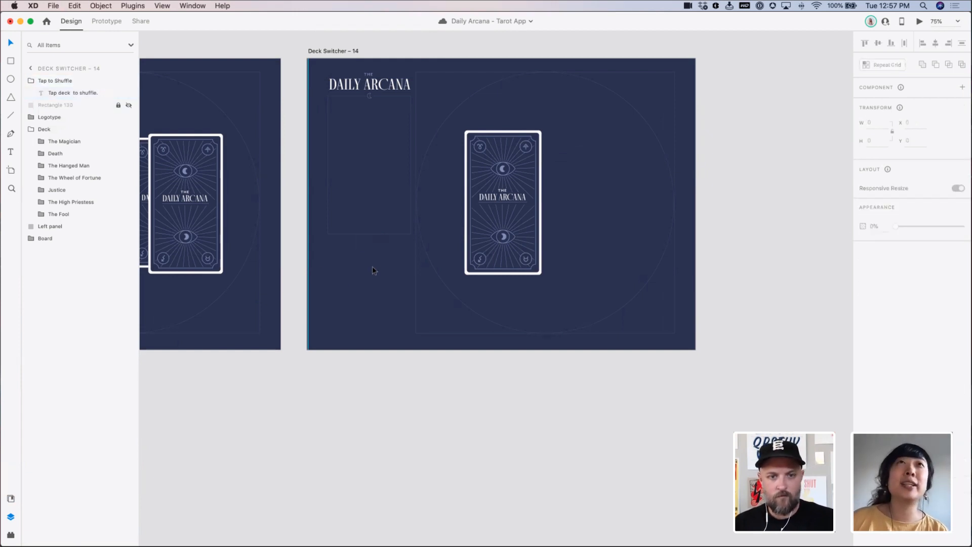
pyautogui.press('super+v')
# Reword the pasted text to "Knock, knock." and centre it just below the card on Deck Switcher – 14
pyautogui.moveTo(375, 241); pyautogui.dragTo(577, 204)
pyautogui.doubleClick(577, 204)
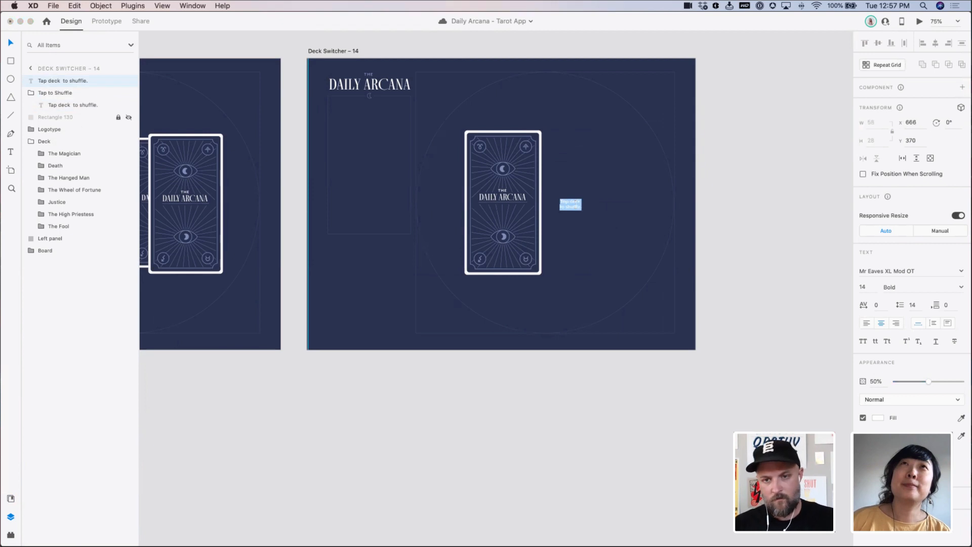
pyautogui.write('Knock, knock.')
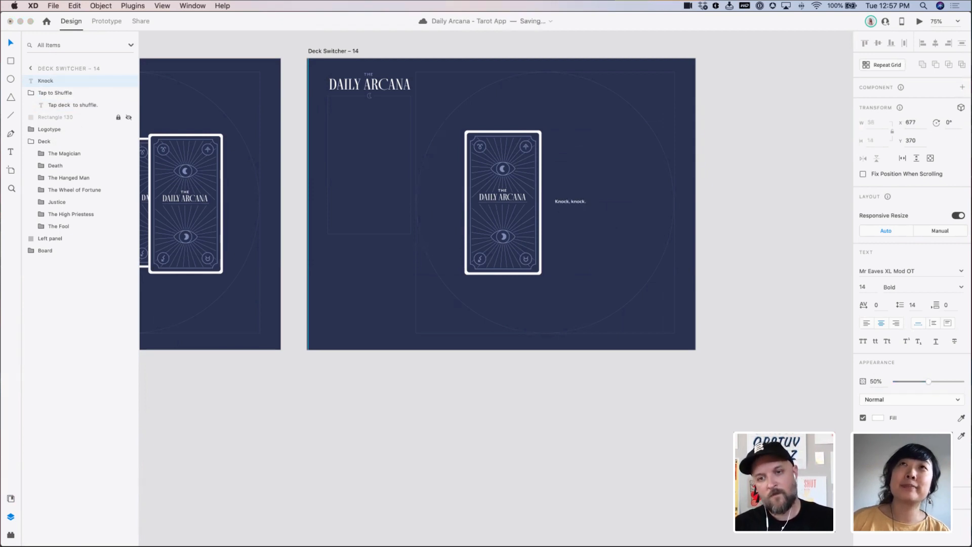
pyautogui.press('Escape')
pyautogui.moveTo(576, 203); pyautogui.dragTo(511, 284)
pyautogui.click(724, 273)
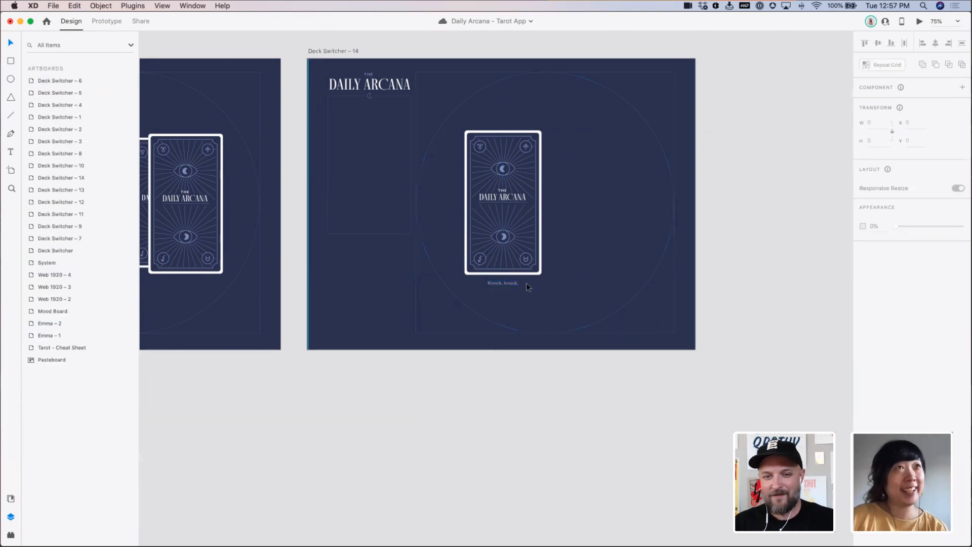
# Copy the "Knock, knock." text from Deck Switcher – 14 and paste it onto Deck Switcher – 13
pyautogui.moveTo(597, 290); pyautogui.dragTo(762, 287)
pyautogui.click(666, 279)
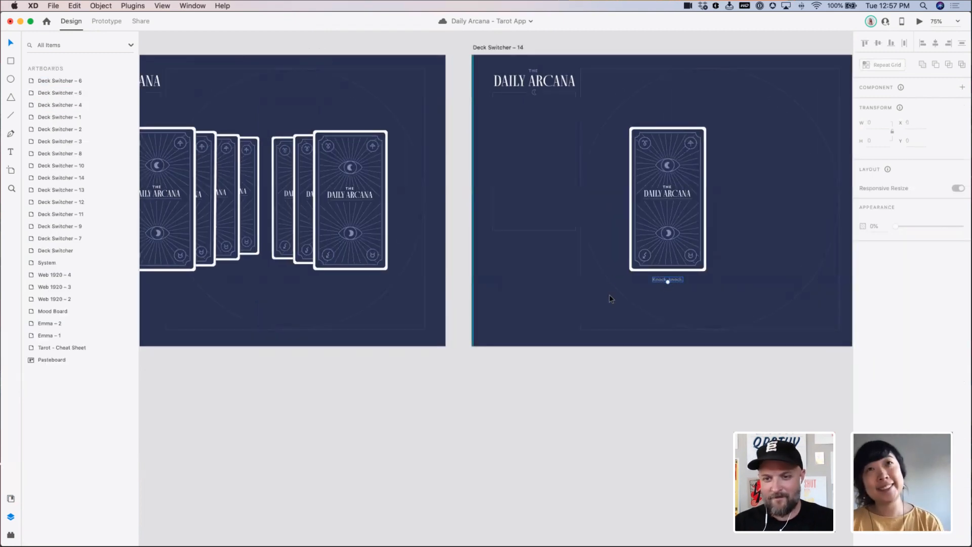
pyautogui.click(430, 304)
pyautogui.press('super+v')
pyautogui.moveTo(430, 304); pyautogui.dragTo(592, 311)
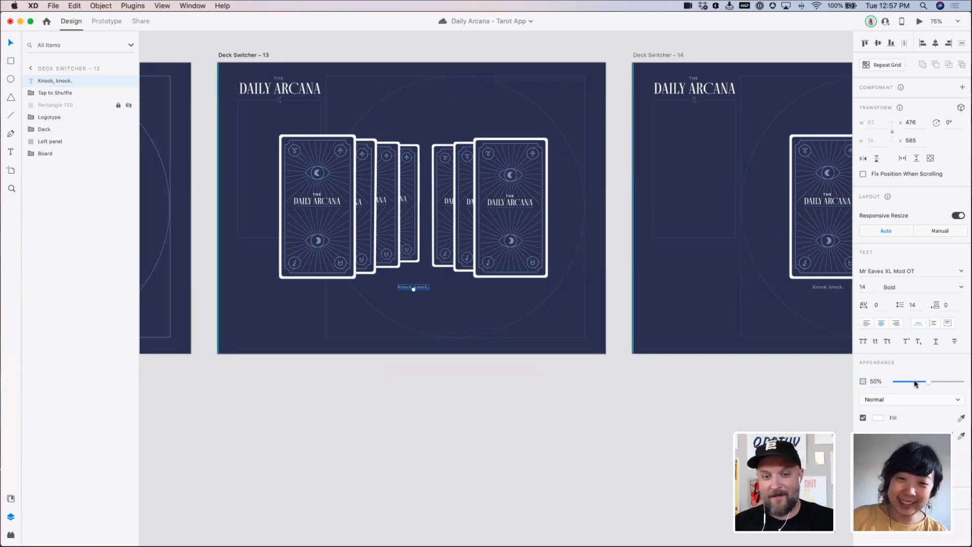
# Set the opacity of the "Knock, knock." text on Deck Switcher – 13 to 0%
pyautogui.moveTo(915, 384); pyautogui.dragTo(898, 383)
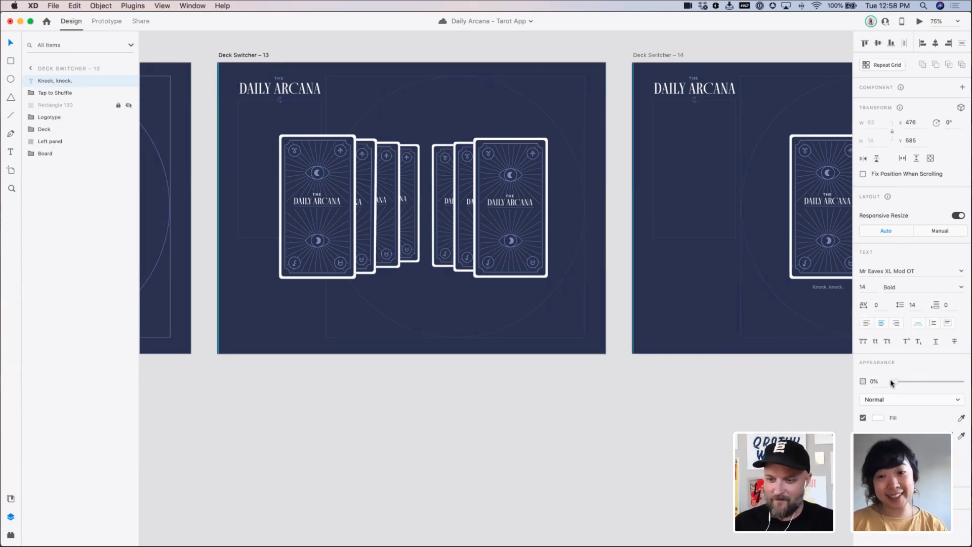
pyautogui.click(600, 415)
# Preview the prototype from Deck Switcher – 12, tap the deck to play the shuffle, and close the preview
pyautogui.moveTo(578, 413); pyautogui.dragTo(940, 386)
pyautogui.click(423, 304)
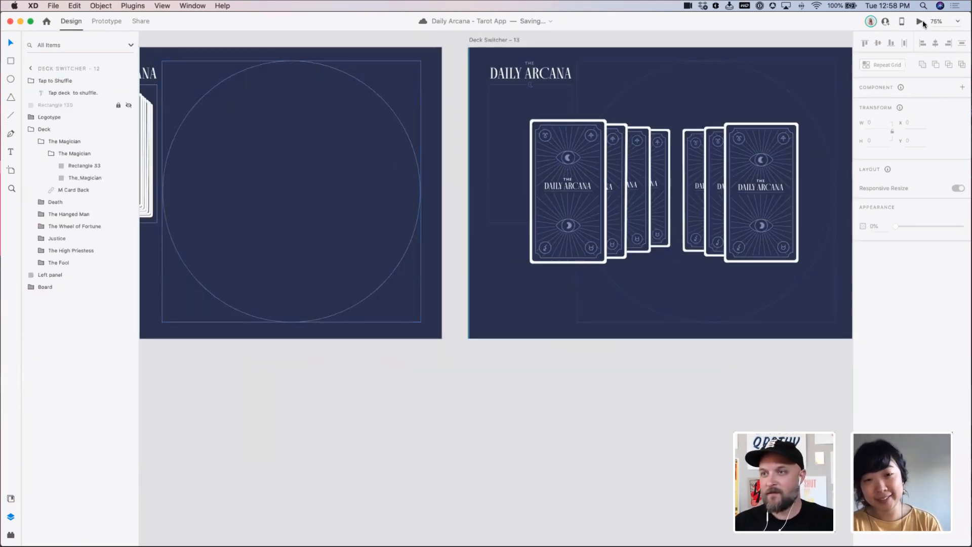
pyautogui.click(921, 22)
pyautogui.click(203, 239)
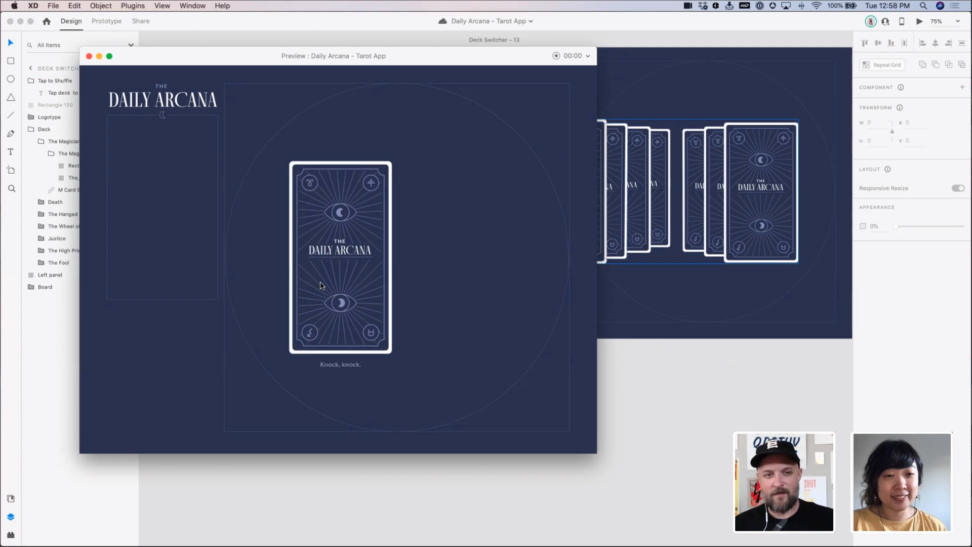
pyautogui.click(89, 57)
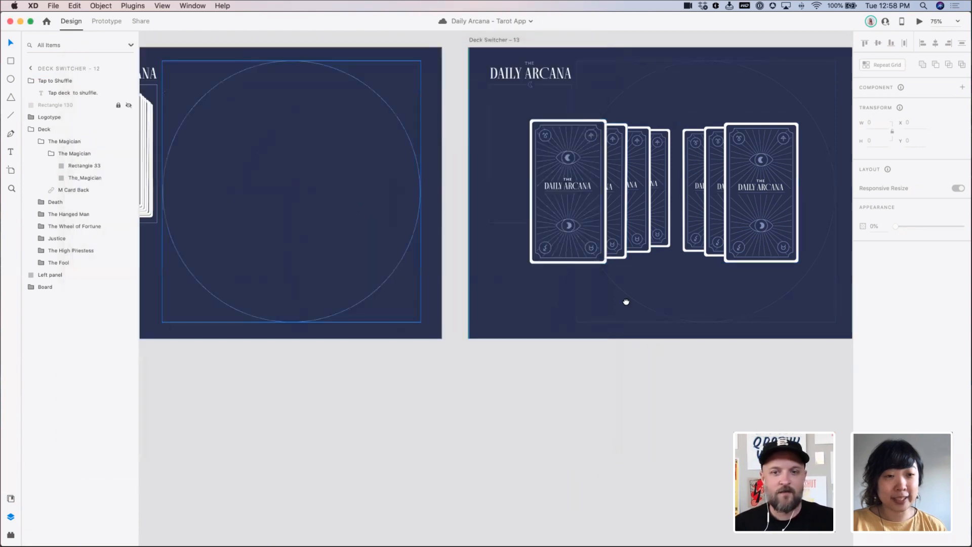
# Duplicate the Deck Switcher – 14 artboard
pyautogui.hscroll(10, 506, 228)
pyautogui.click(229, 60)
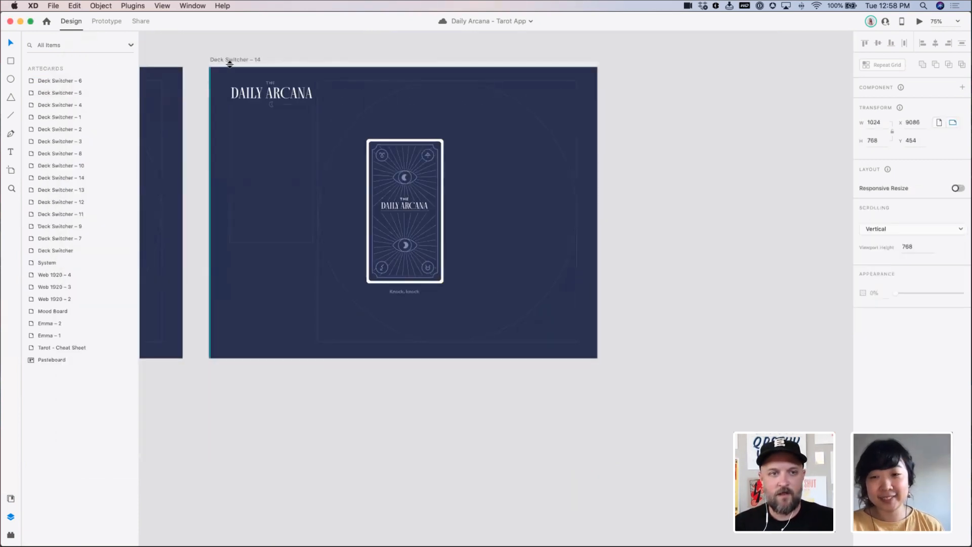
pyautogui.press('super+d')
# Select all the cards inside the Deck group on Deck Switcher – 15 and turn on 3D transforms
pyautogui.hscroll(10, 456, 203)
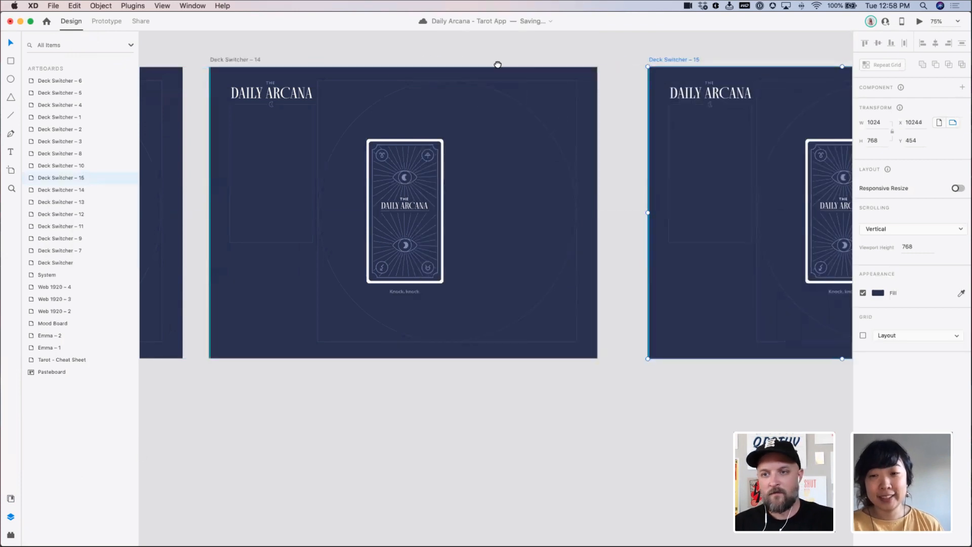
pyautogui.click(456, 195)
pyautogui.doubleClick(456, 195)
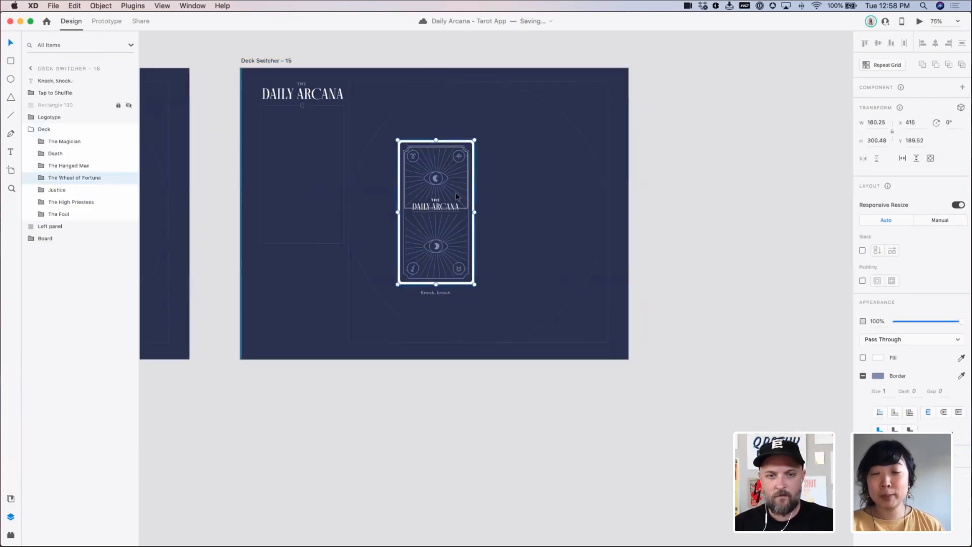
pyautogui.press('super+a')
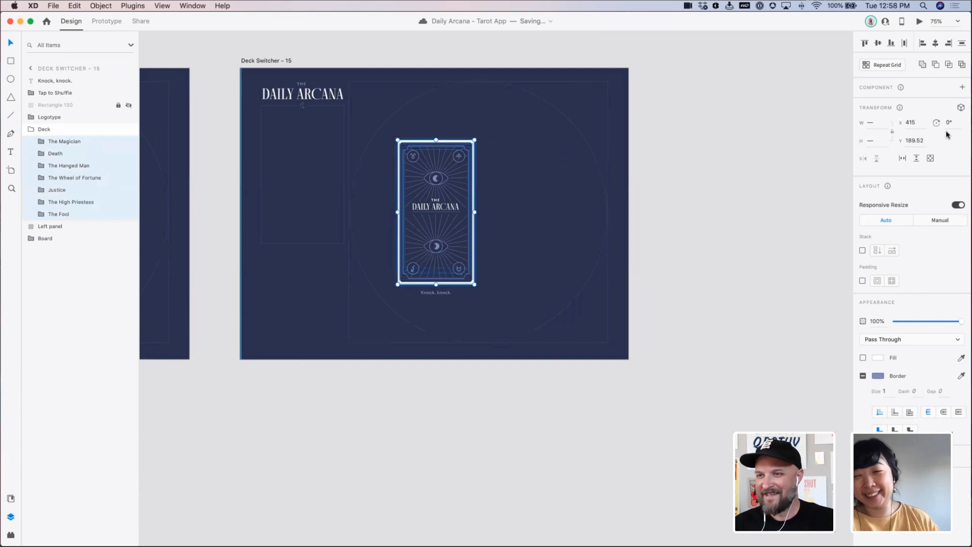
pyautogui.click(961, 108)
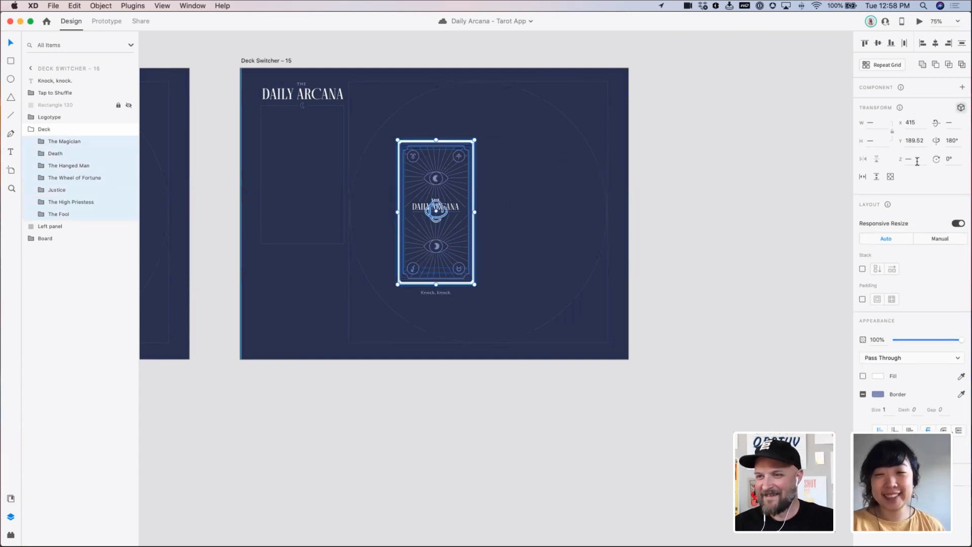
# Try to change a 3D transform value to 0 for all the selected deck cards at once, and undo it
pyautogui.write('0')
pyautogui.press('Tab')
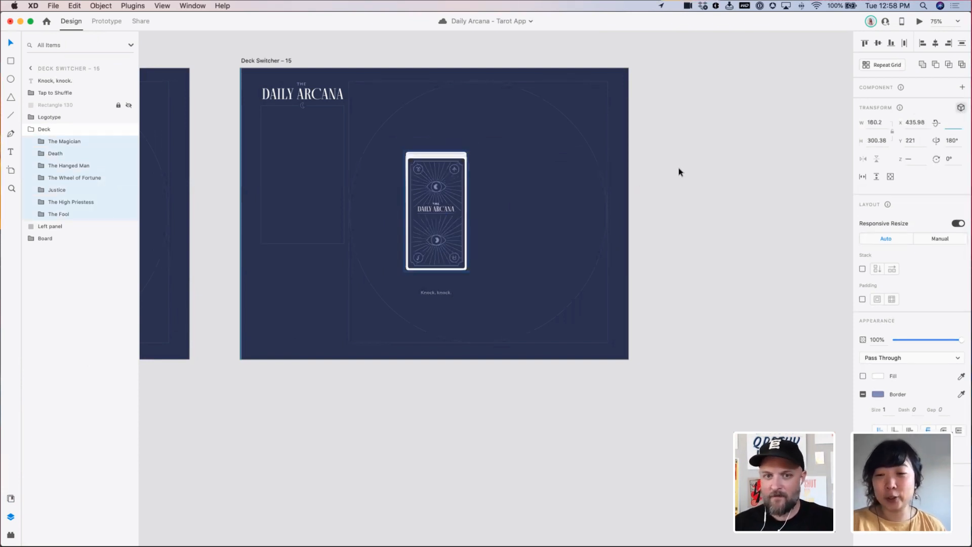
pyautogui.click(708, 210)
pyautogui.press('super+z')
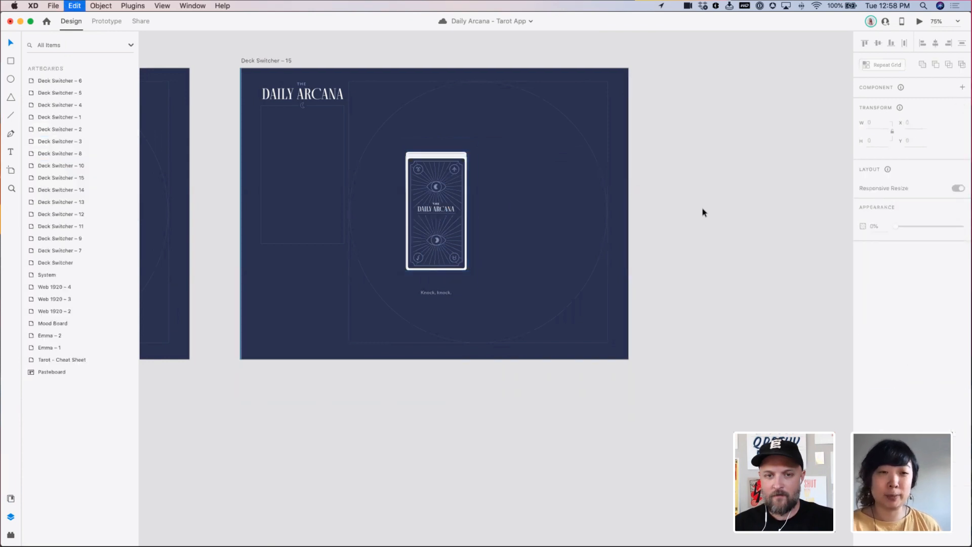
pyautogui.click(922, 160)
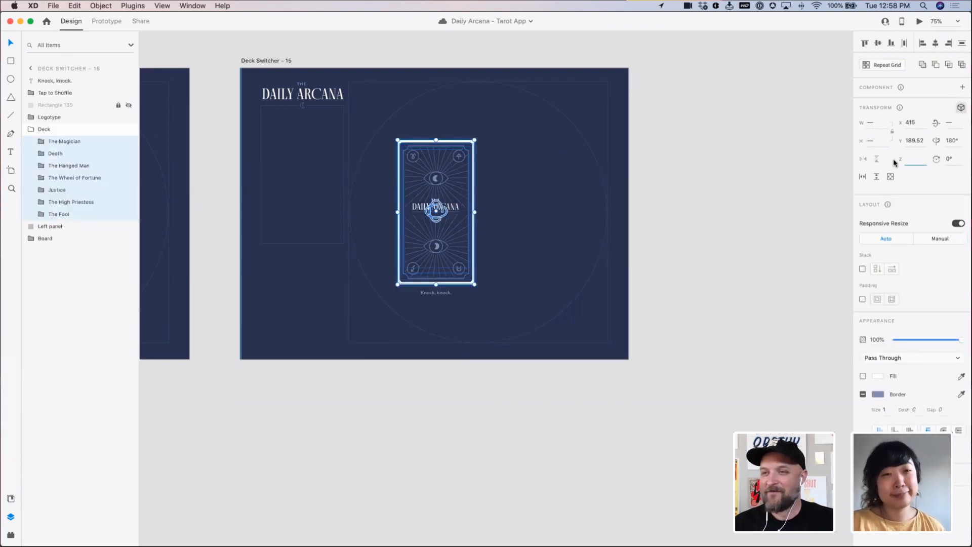
pyautogui.click(680, 171)
# Set the Z depth of The Magician and Death cards on Deck Switcher – 15 to 170
pyautogui.click(405, 187)
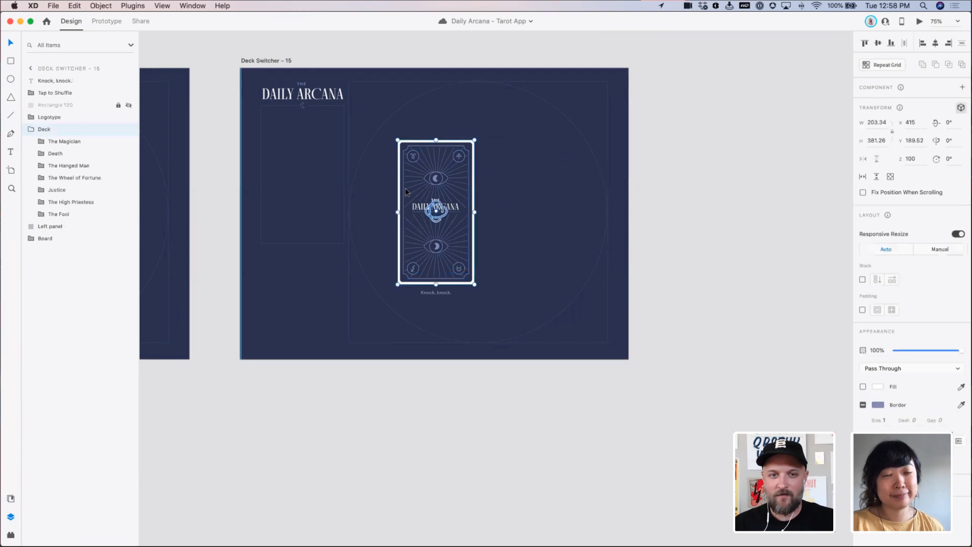
pyautogui.click(63, 142)
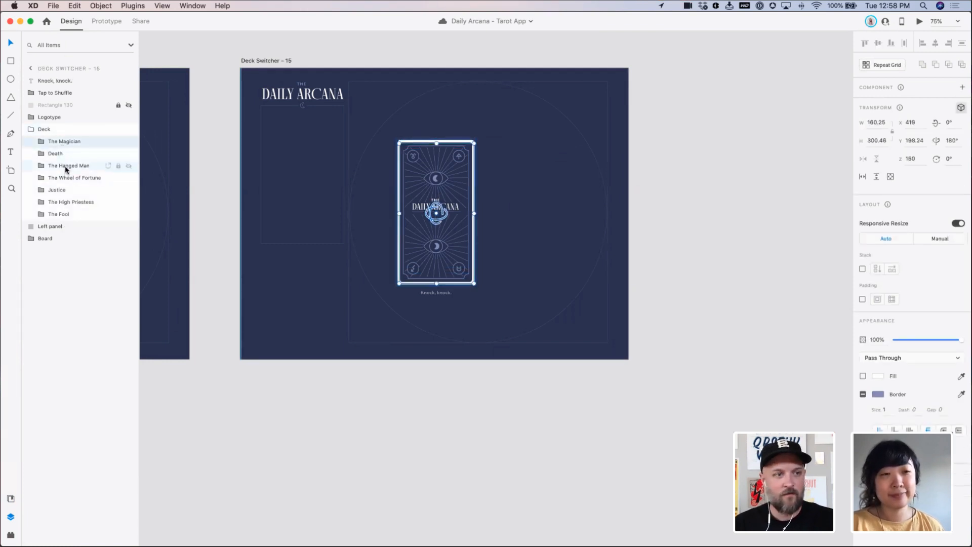
pyautogui.click(918, 158)
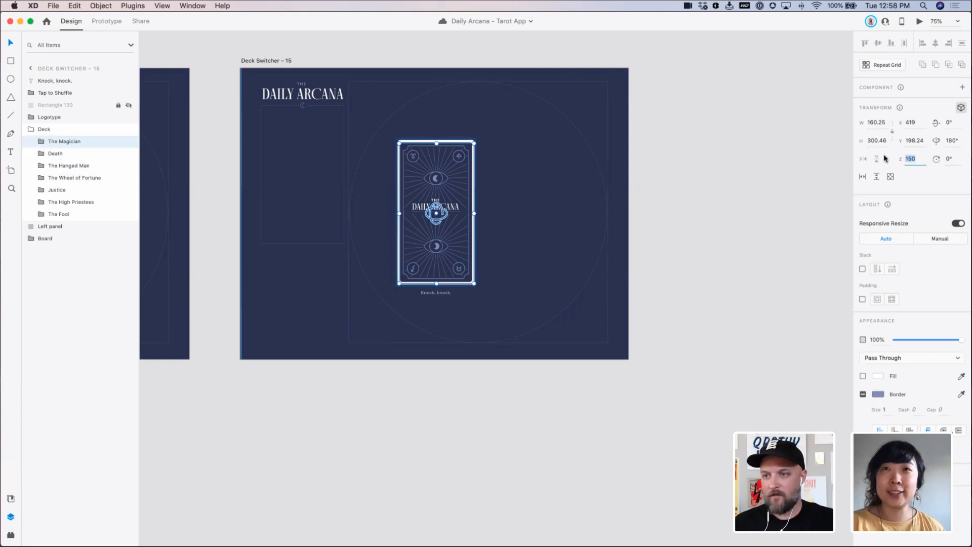
pyautogui.write('1')
pyautogui.press('Tab')
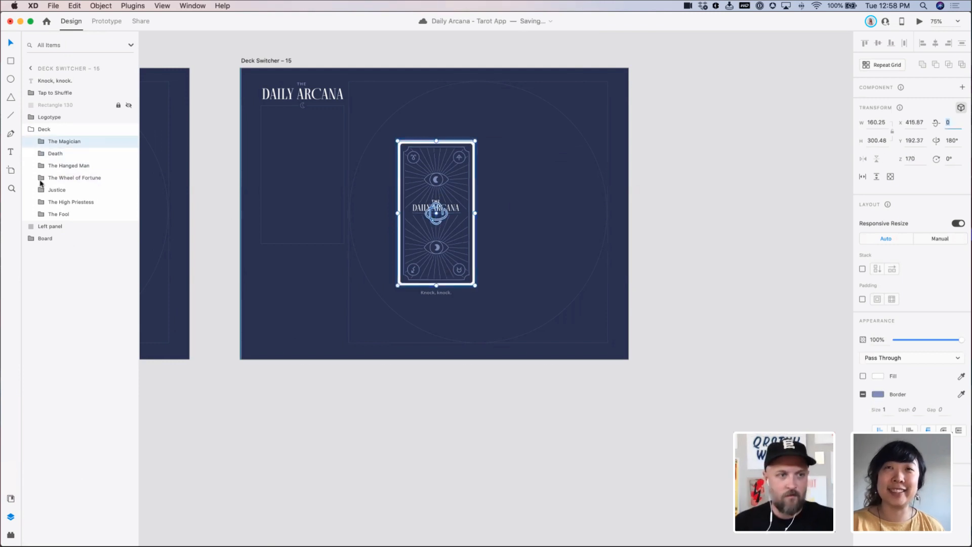
pyautogui.click(69, 152)
pyautogui.click(914, 158)
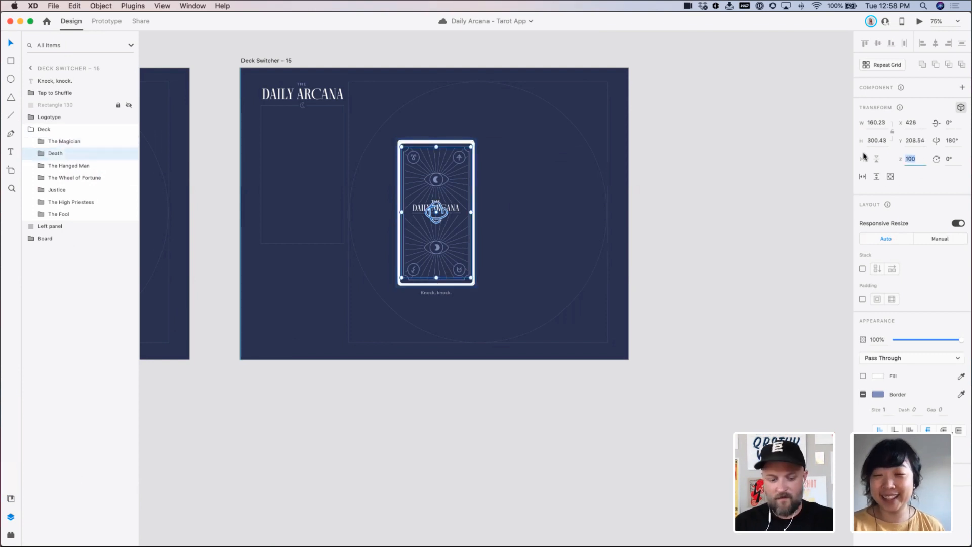
pyautogui.write('1')
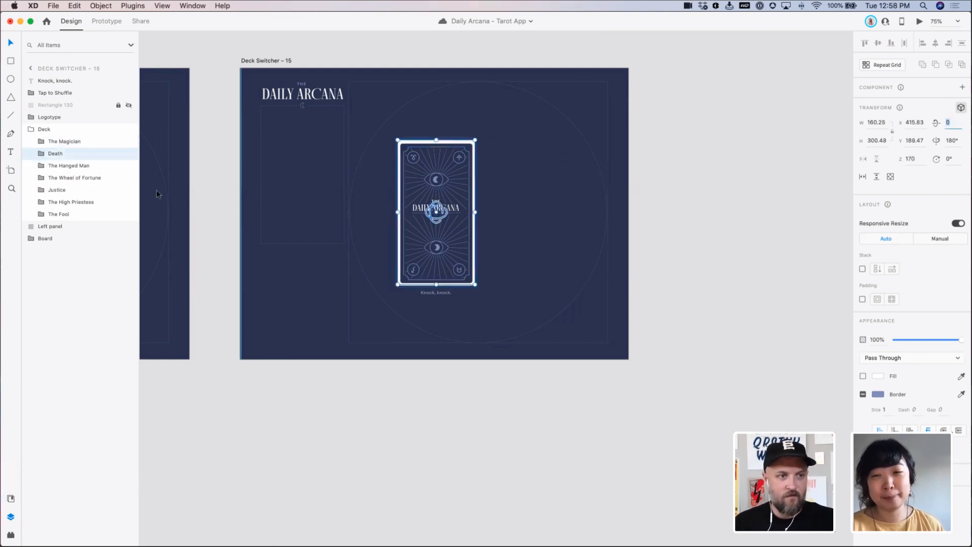
pyautogui.click(81, 166)
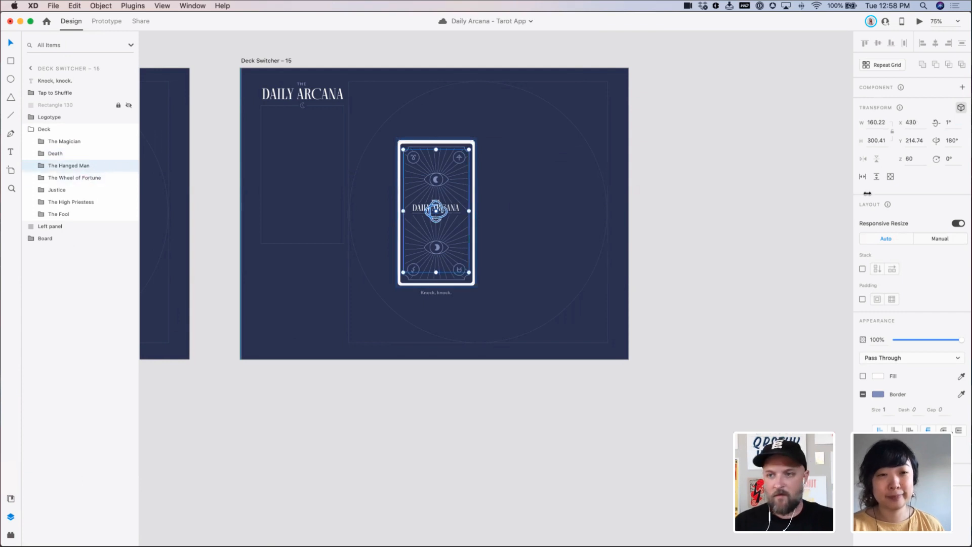
pyautogui.click(913, 157)
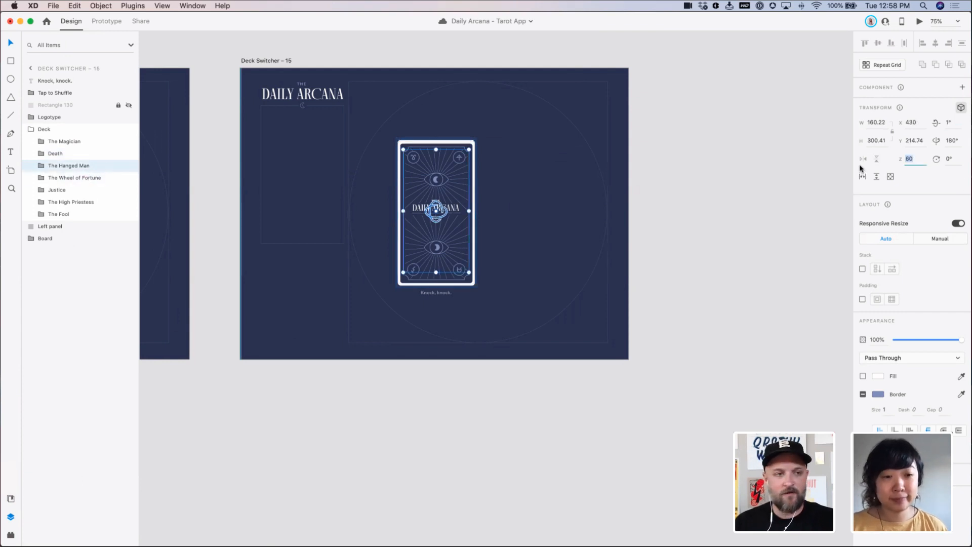
pyautogui.click(69, 174)
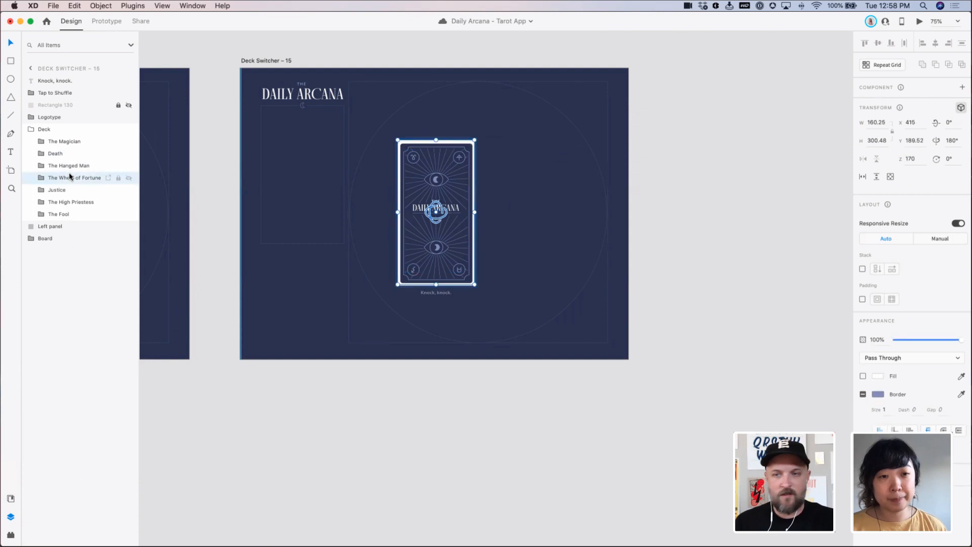
# Set the Z depth of The Magician card to 160 and the Death card to 150
pyautogui.click(66, 141)
pyautogui.click(910, 159)
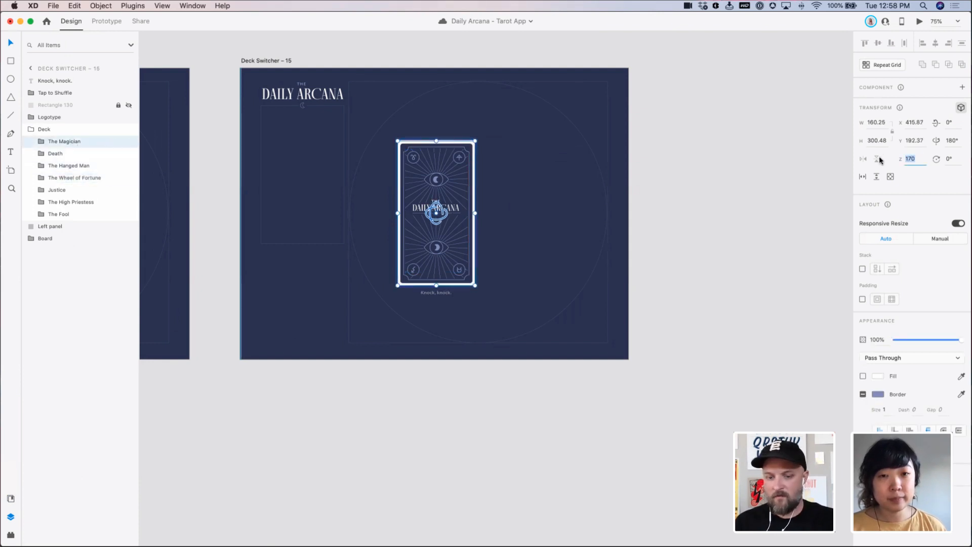
pyautogui.press('Tab')
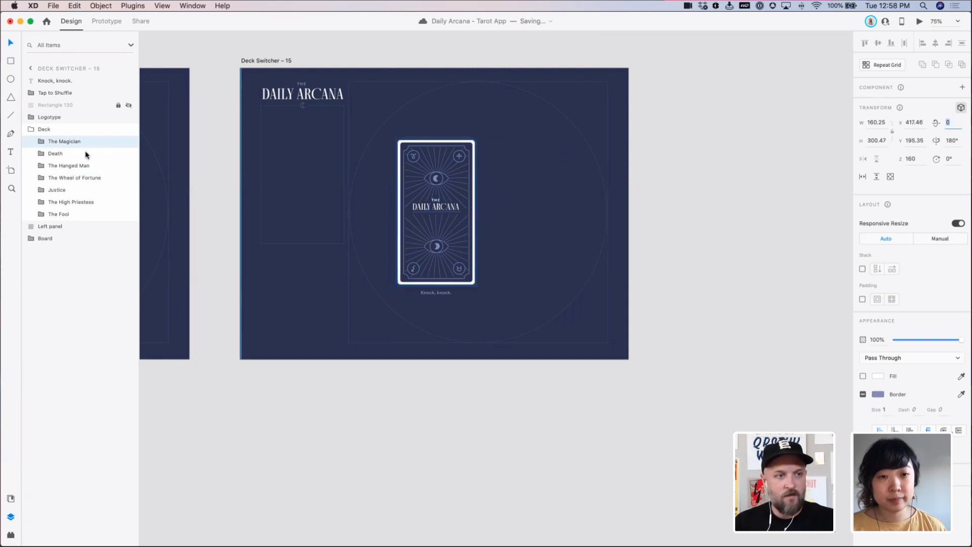
pyautogui.click(74, 154)
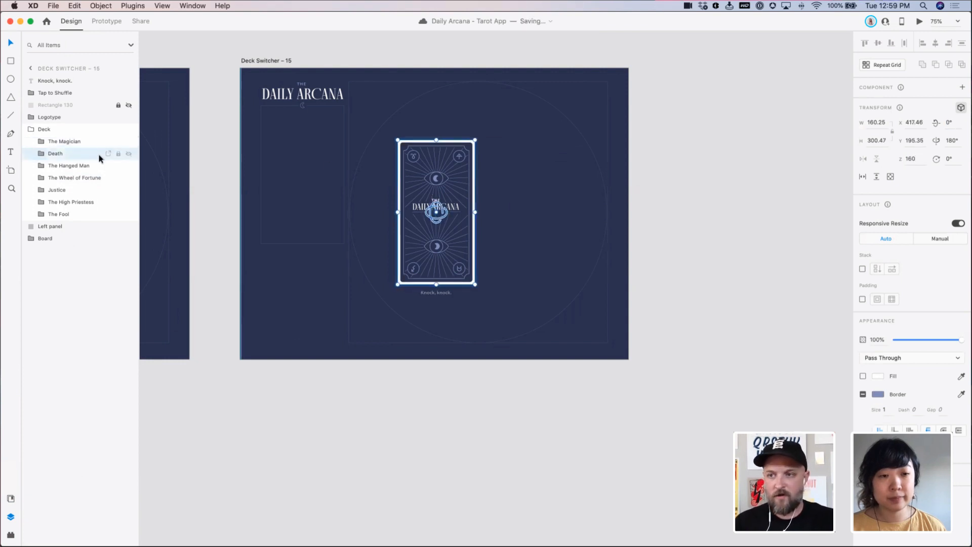
pyautogui.click(910, 159)
pyautogui.write('150')
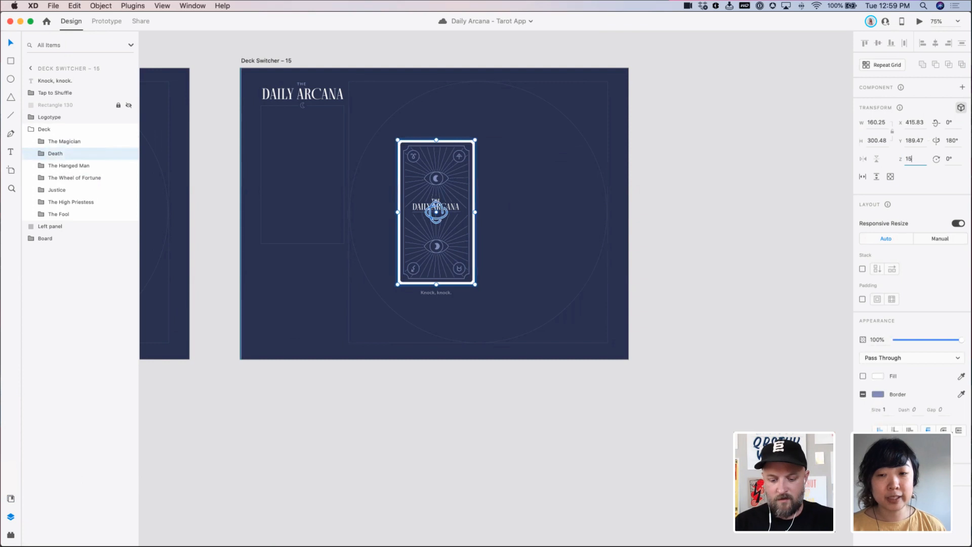
pyautogui.press('Tab')
# Set the Z depth of The Hanged Man card to 140
pyautogui.click(76, 167)
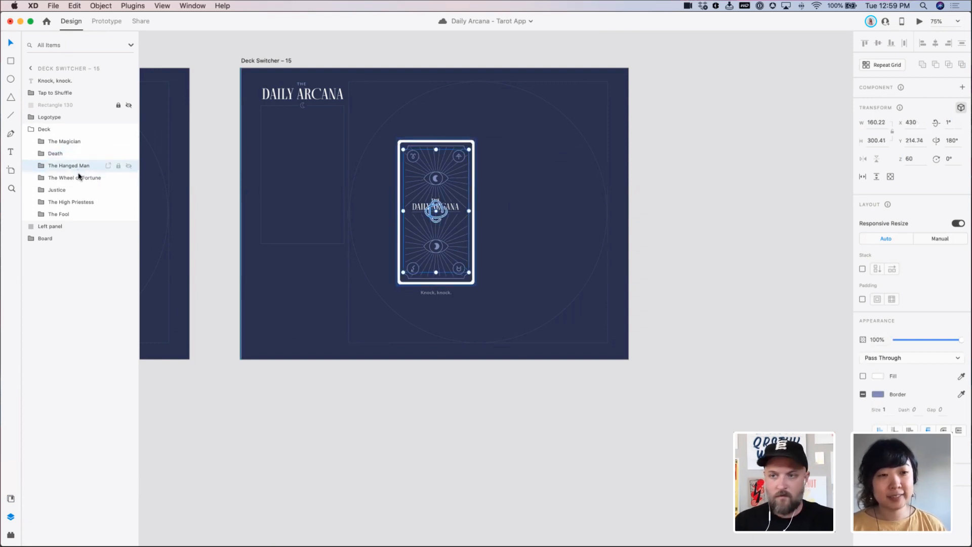
pyautogui.click(930, 160)
pyautogui.write('1')
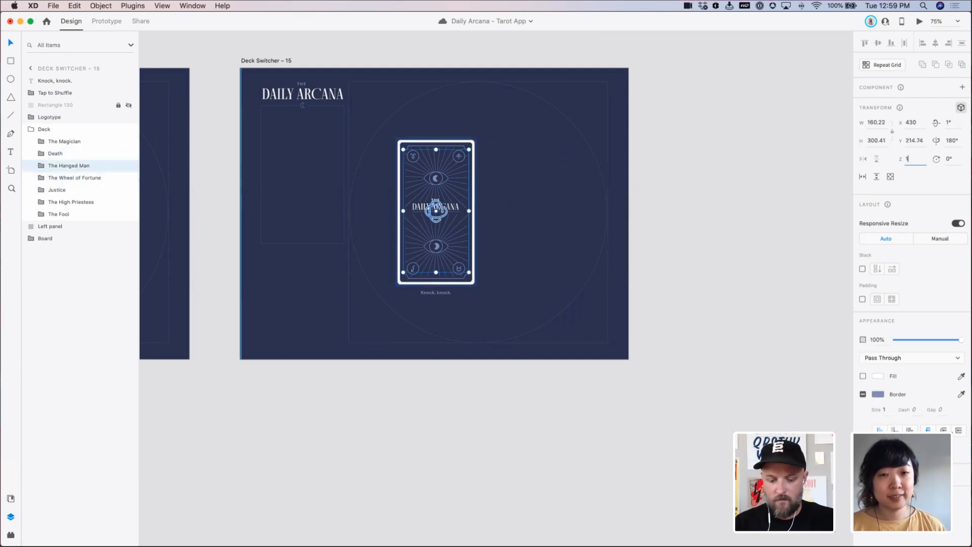
pyautogui.write('40')
pyautogui.press('Tab')
# Try bringing The Wheel of Fortune card to the front of the Deck group, and undo the reordering
pyautogui.click(83, 180)
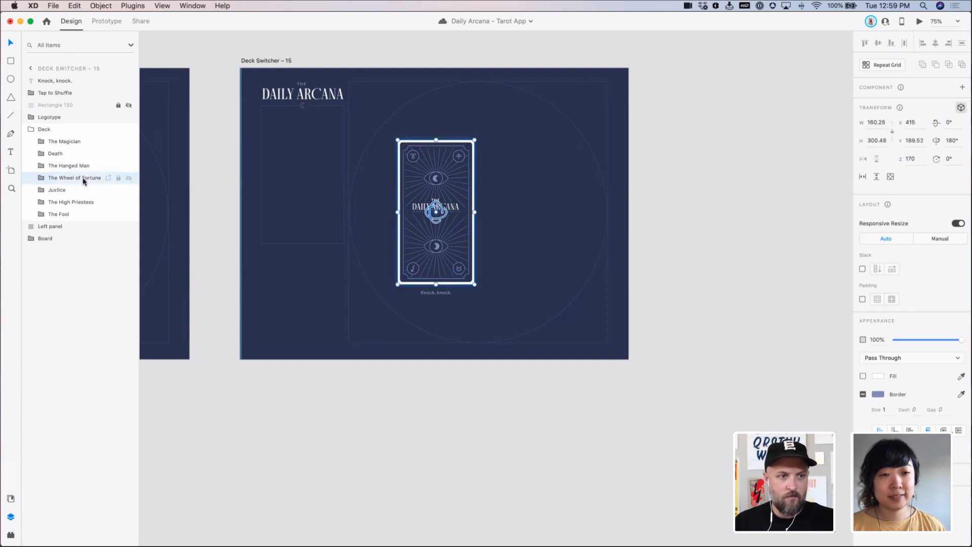
pyautogui.press('super+shift+bracketright')
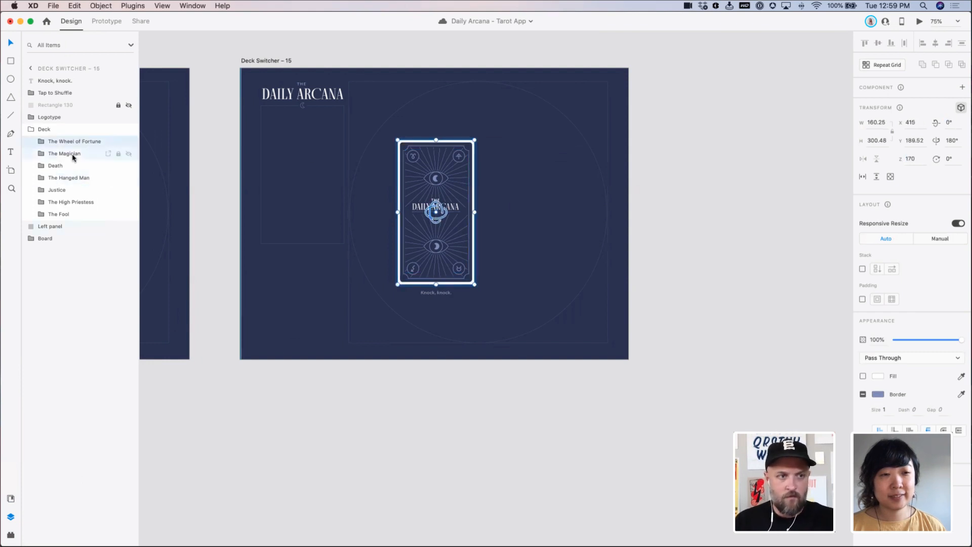
pyautogui.click(72, 155)
pyautogui.press('super+z')
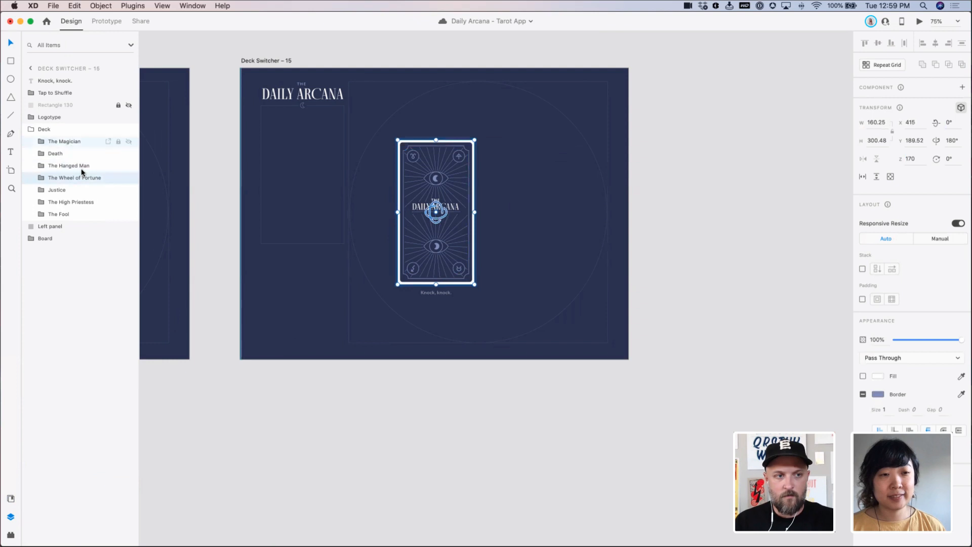
# Check the Z depths of the neighbouring deck cards and set The High Priestess card's Z depth to 120
pyautogui.click(80, 165)
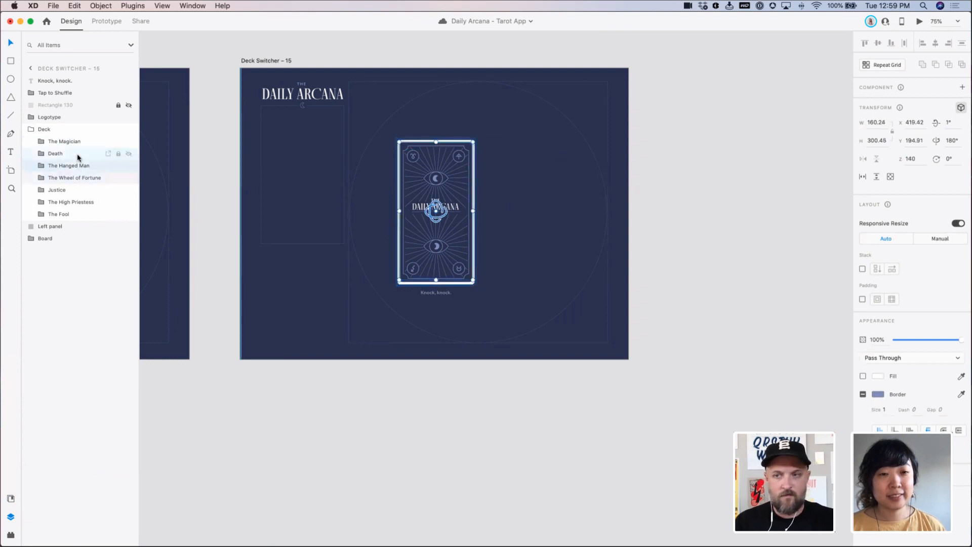
pyautogui.click(76, 143)
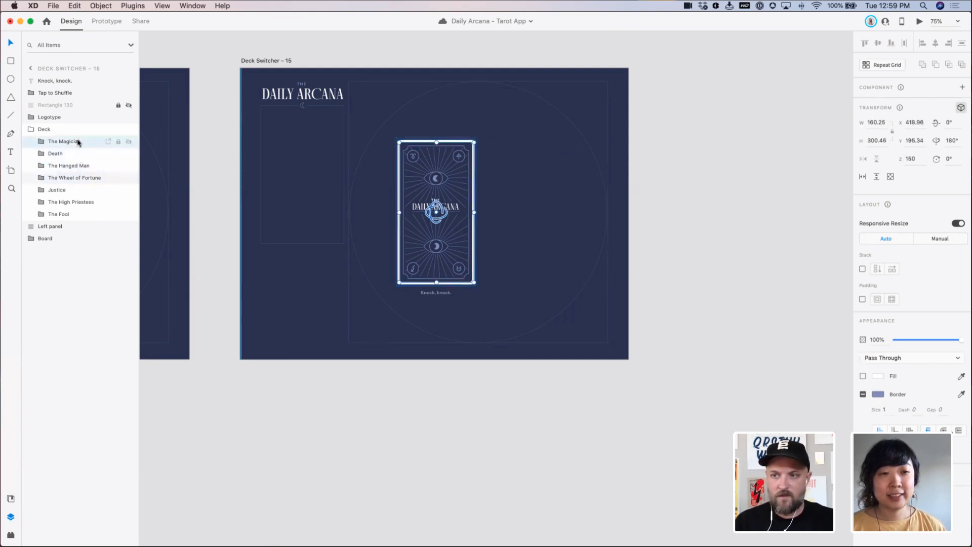
pyautogui.click(71, 190)
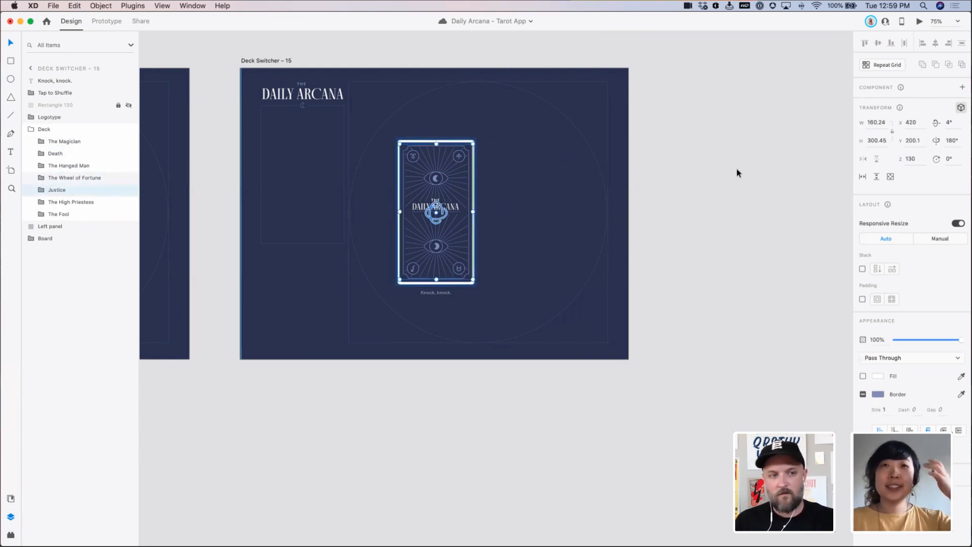
pyautogui.click(78, 201)
pyautogui.click(910, 158)
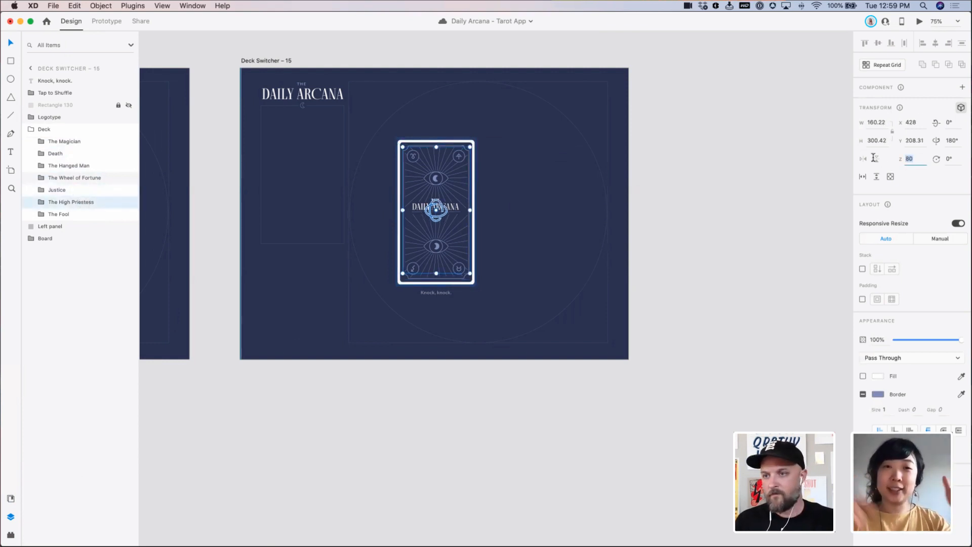
pyautogui.press('Return')
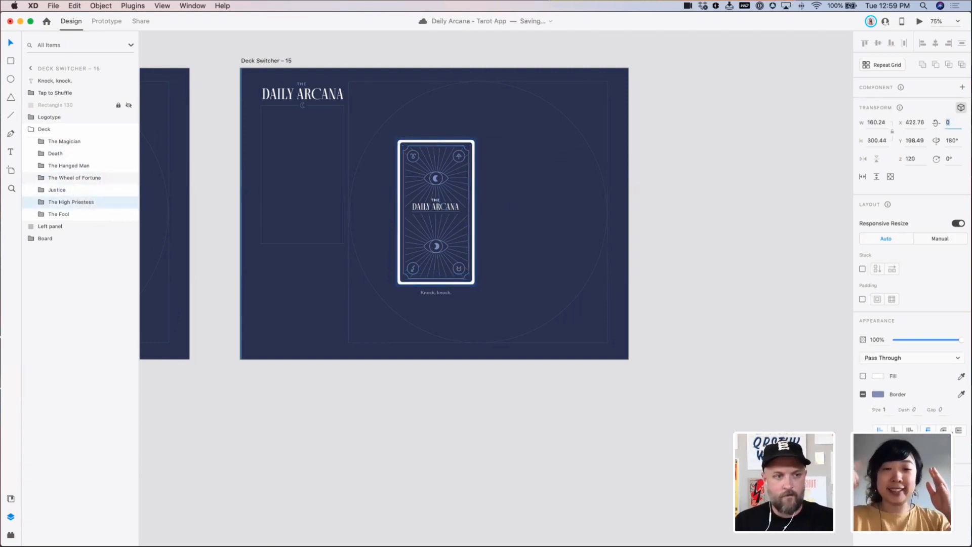
# Set The Fool card's Z depth to 110
pyautogui.click(59, 214)
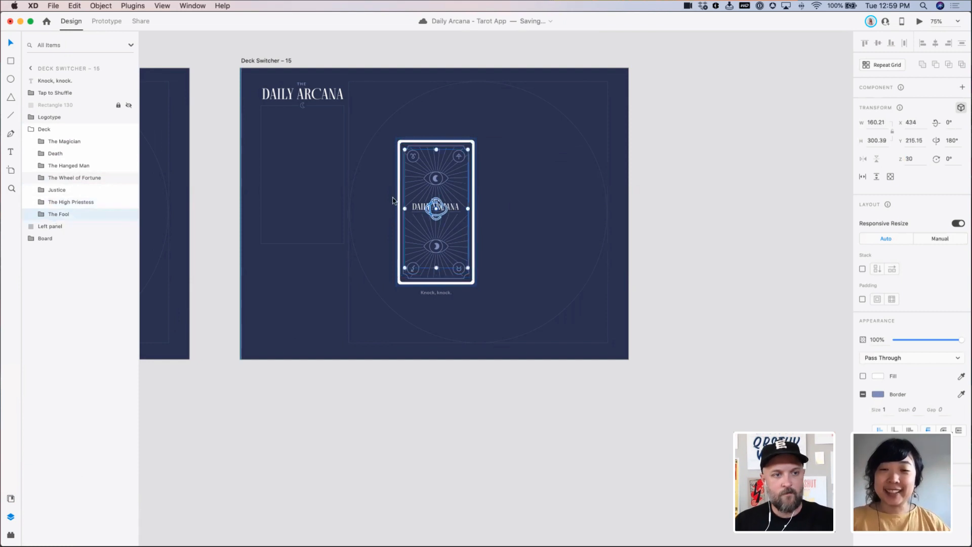
pyautogui.click(886, 160)
pyautogui.write('110')
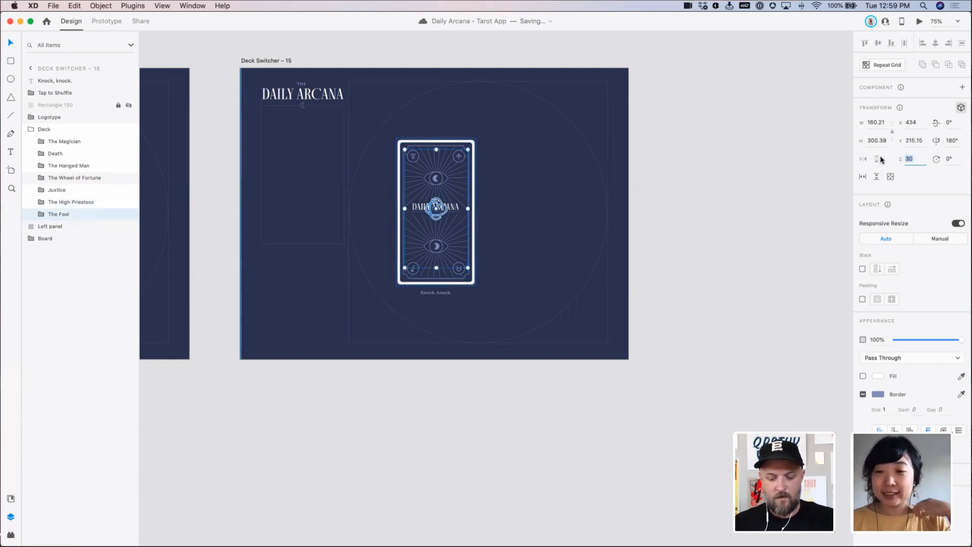
pyautogui.press('Tab')
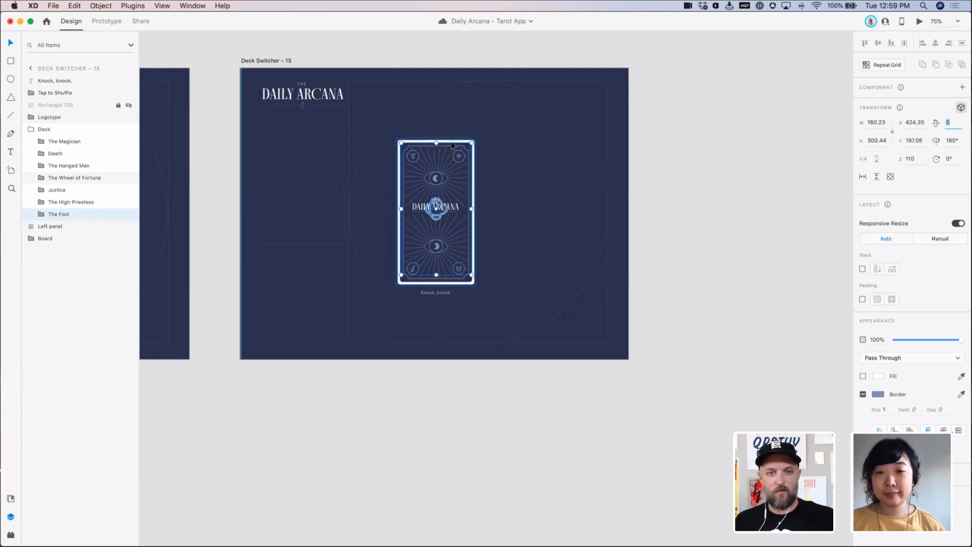
pyautogui.press('Return')
pyautogui.press('Escape')
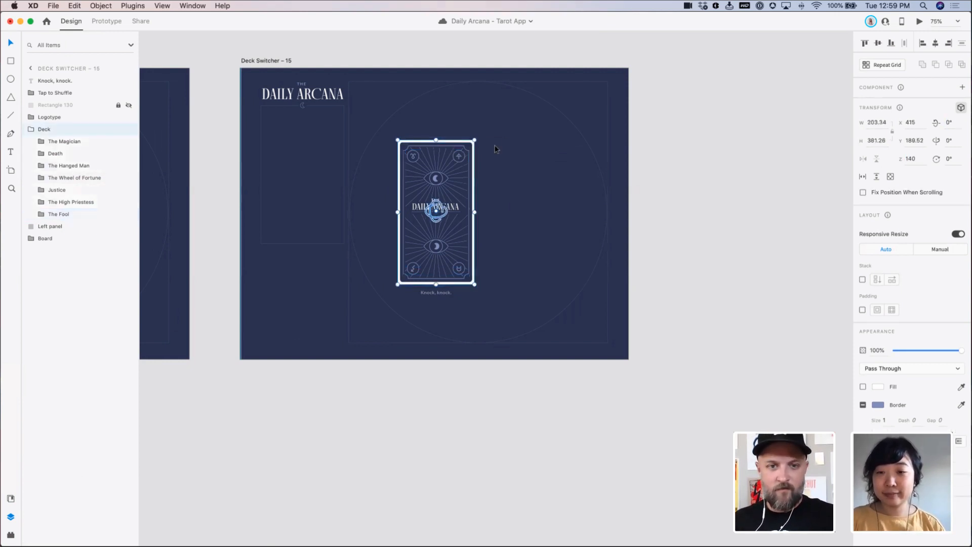
# Turn off 3D transforms, fade the "Knock, knock." text to 0% opacity and move it down to about Y 746
pyautogui.click(436, 293)
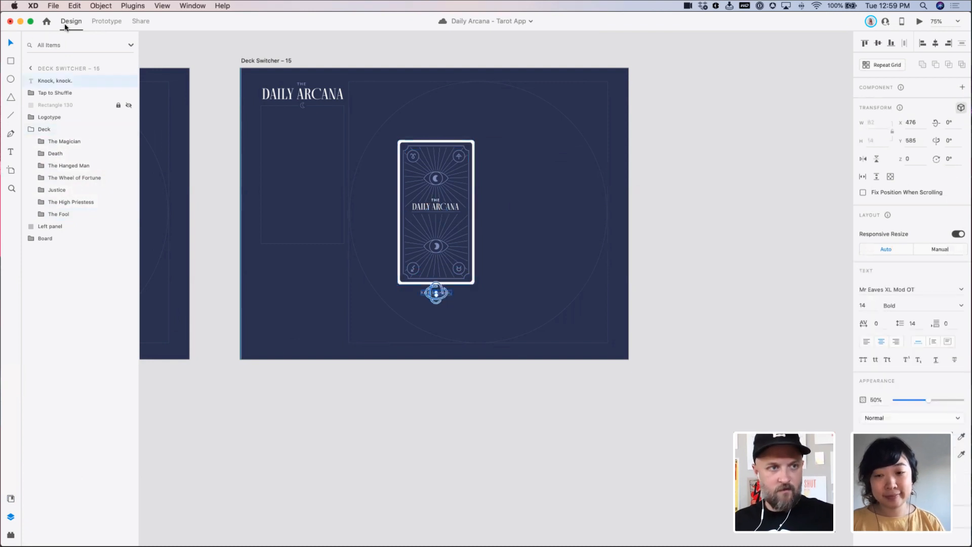
pyautogui.click(960, 107)
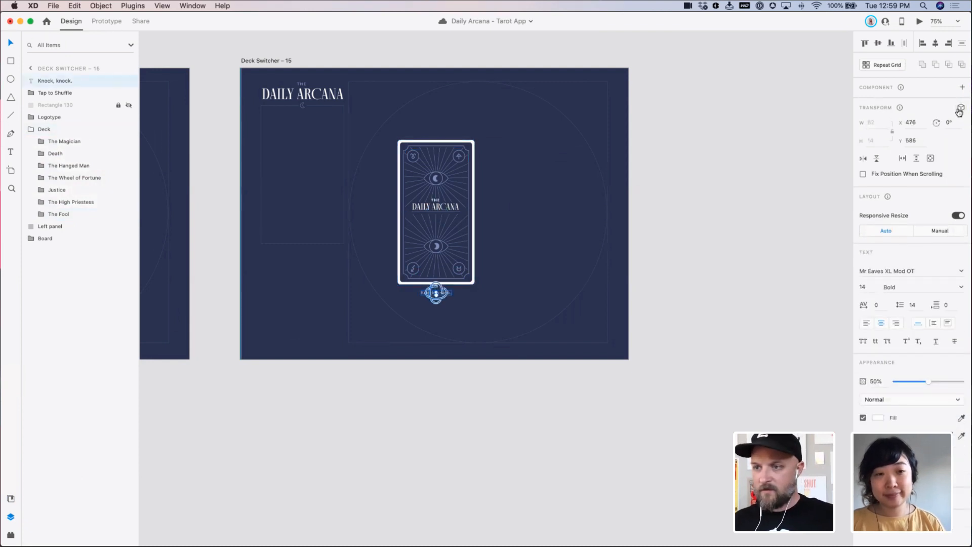
pyautogui.moveTo(929, 382); pyautogui.dragTo(864, 382)
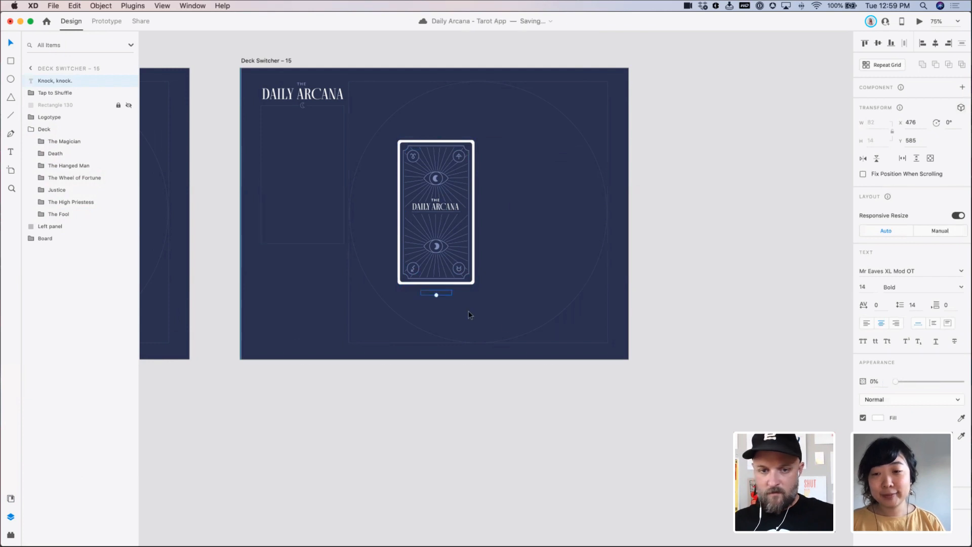
pyautogui.moveTo(441, 294); pyautogui.dragTo(443, 356)
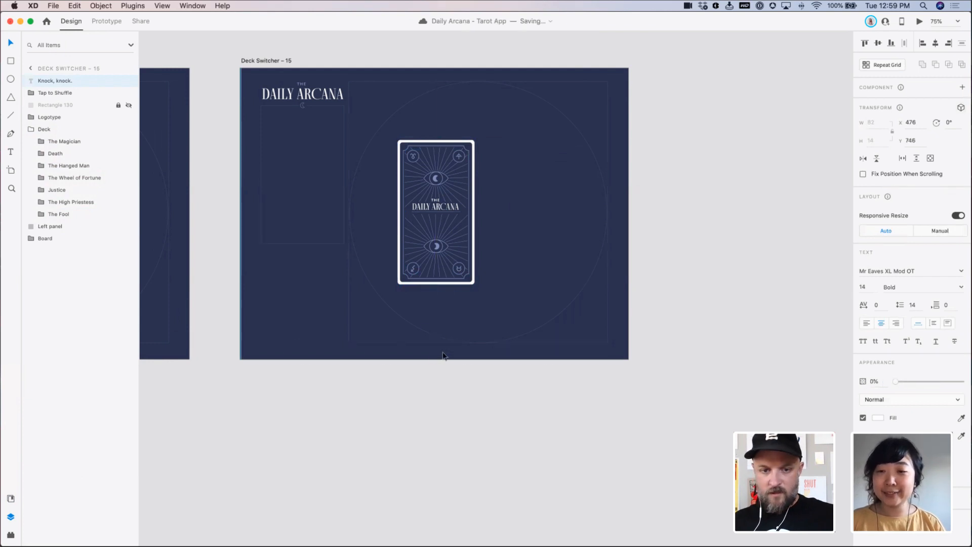
# Try rotating The Wheel of Fortune card in the Deck group to 80°
pyautogui.click(420, 192)
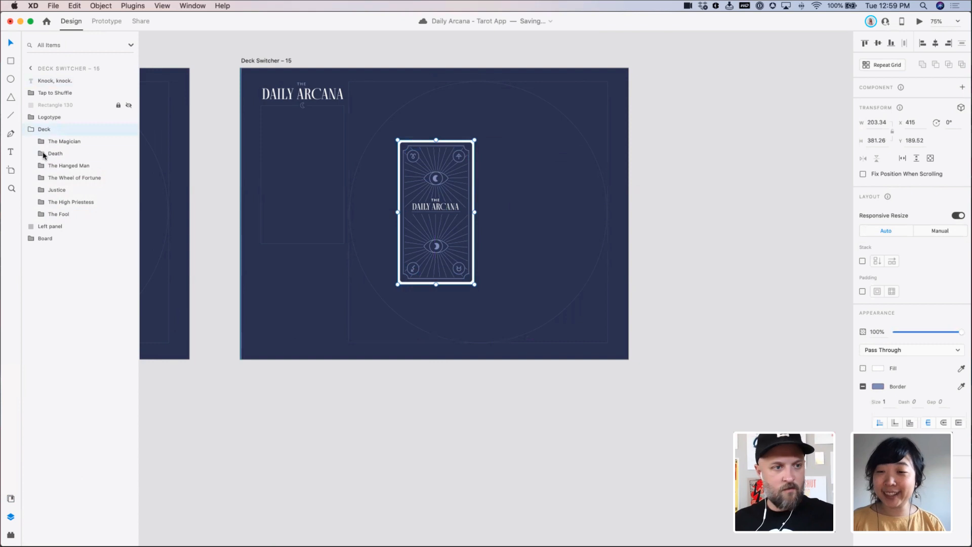
pyautogui.click(56, 141)
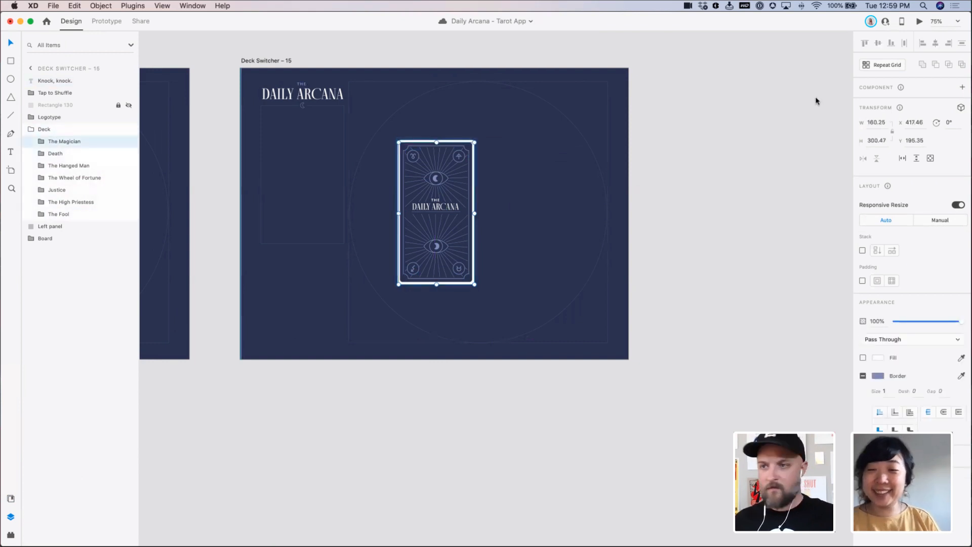
pyautogui.click(952, 123)
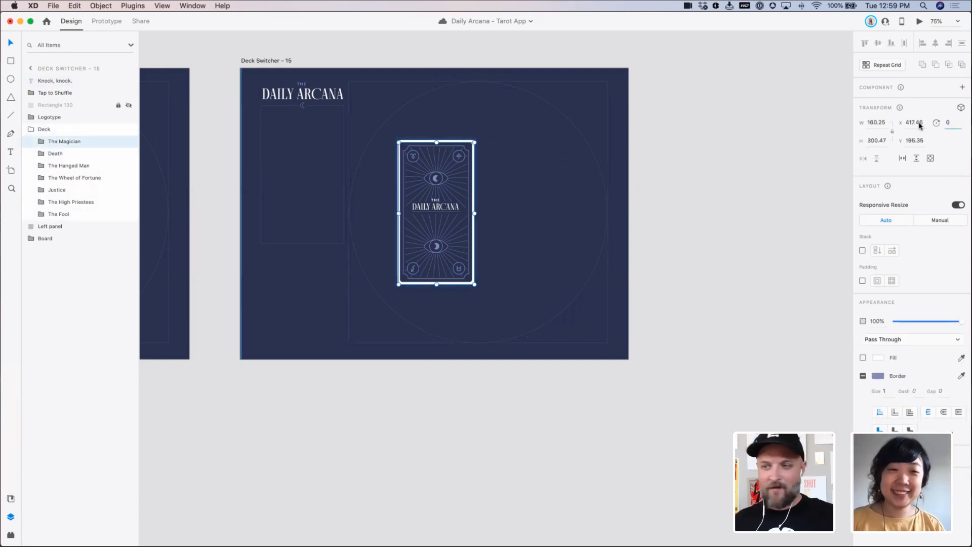
pyautogui.click(75, 178)
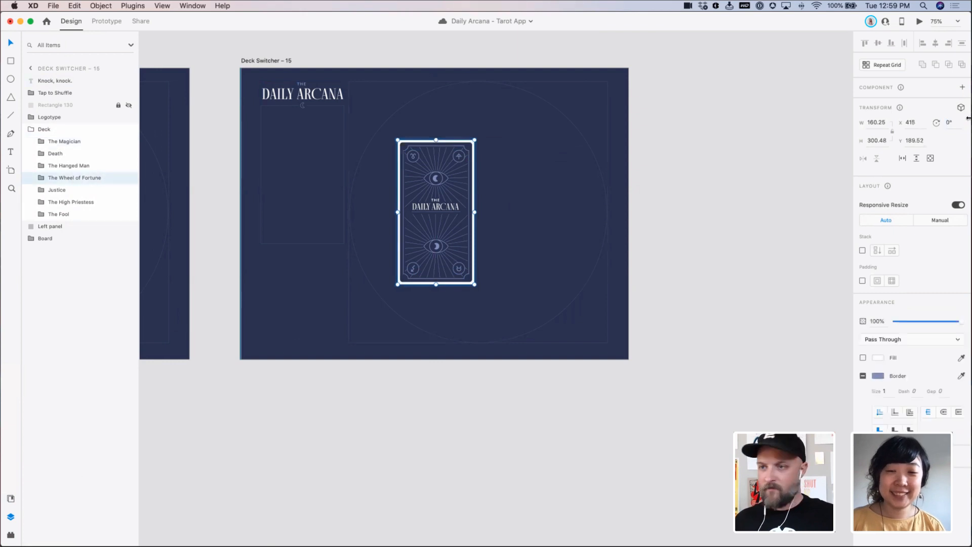
pyautogui.click(941, 123)
pyautogui.write('80')
pyautogui.press('Return')
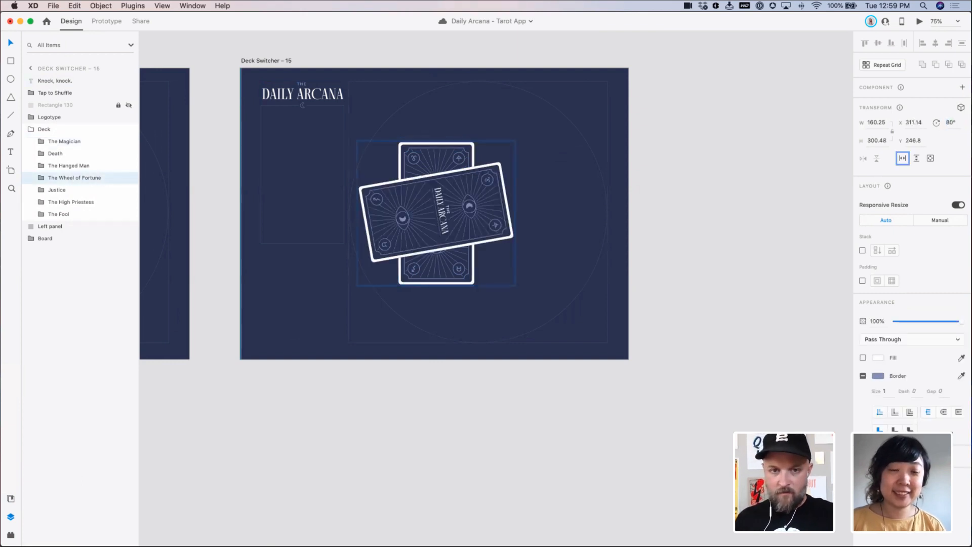
# Rotate The Wheel of Fortune card to 70°, move it to the right of the deck and turn it more upright freehand
pyautogui.click(952, 122)
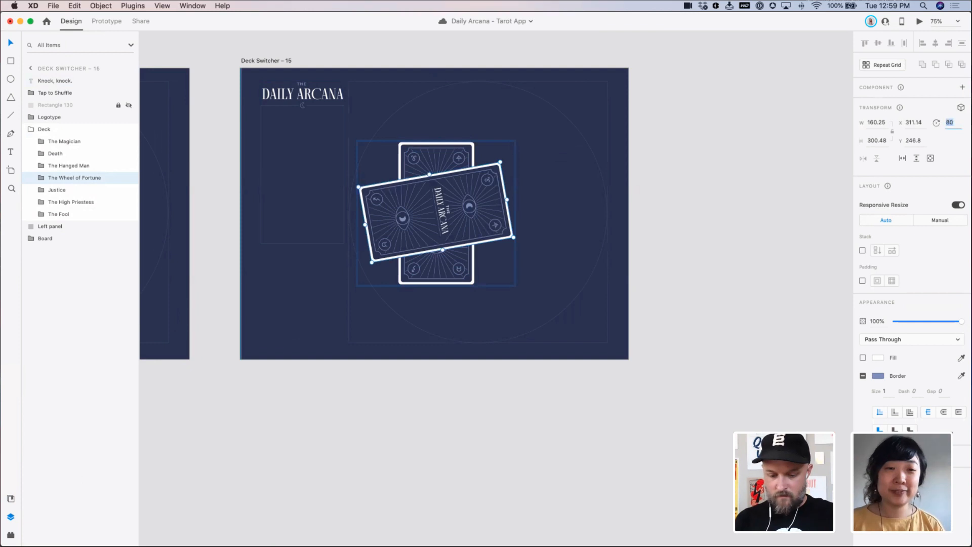
pyautogui.write('70')
pyautogui.press('Return')
pyautogui.moveTo(436, 212); pyautogui.dragTo(504, 233)
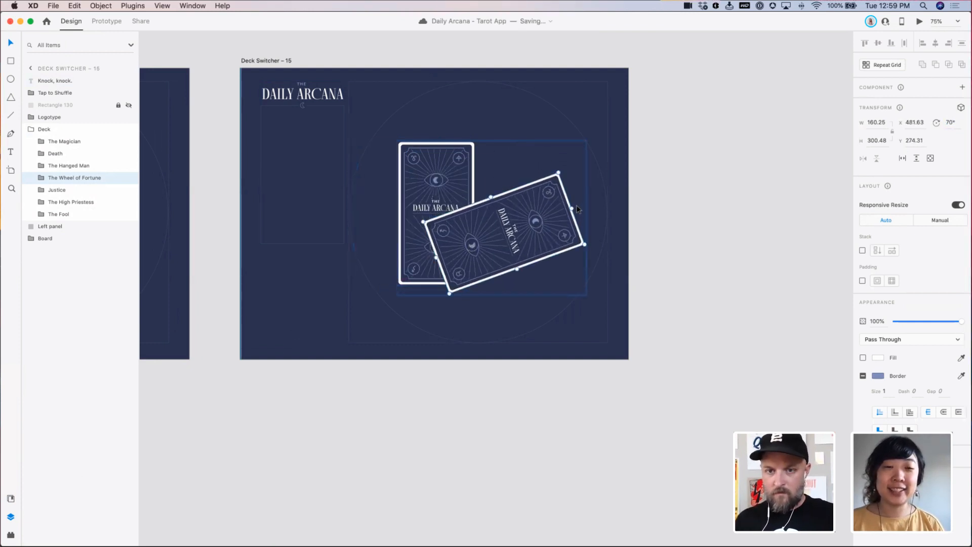
pyautogui.moveTo(575, 205); pyautogui.dragTo(557, 171)
# Tilt The Magician card to about 19° beside The Wheel of Fortune, and spread Death and The Hanged Man out to the left
pyautogui.click(454, 171)
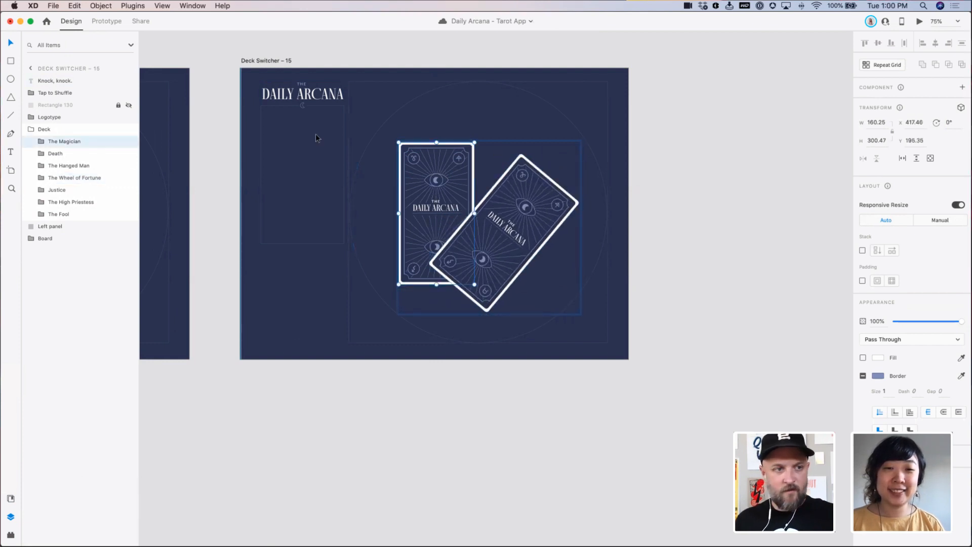
pyautogui.moveTo(436, 140); pyautogui.dragTo(460, 144)
pyautogui.moveTo(464, 180); pyautogui.dragTo(381, 170)
pyautogui.click(432, 169)
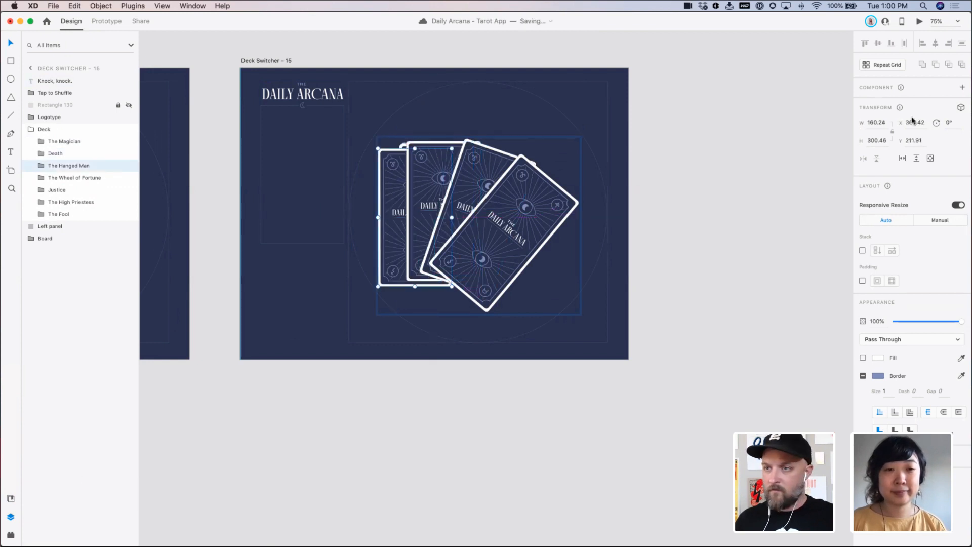
# Turn 3D transforms back on, and fan The Hanged Man to about -15° and Justice to about -27° on the left
pyautogui.click(961, 108)
pyautogui.moveTo(417, 147); pyautogui.dragTo(388, 163)
pyautogui.click(399, 150)
pyautogui.click(387, 164)
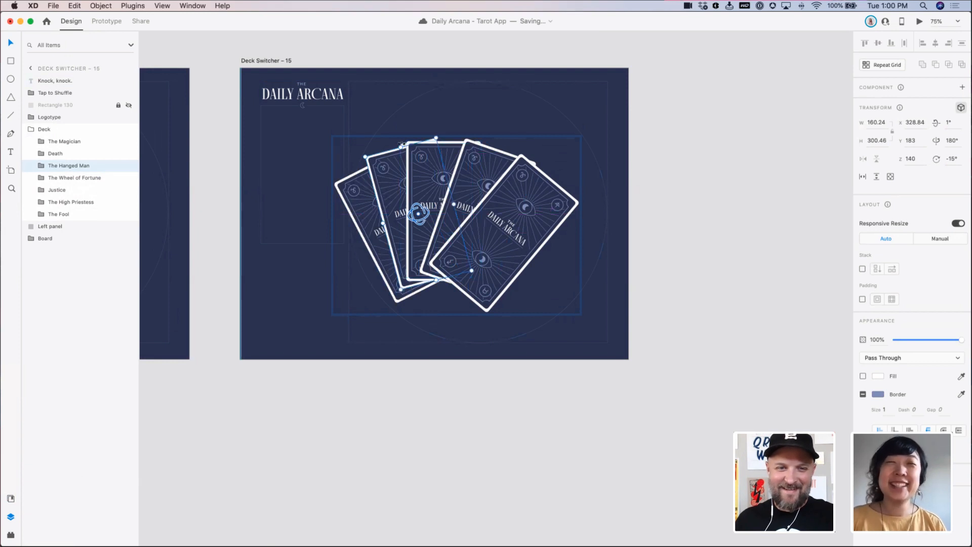
# Fan The High Priestess card out to the left at about -43° and shift the Justice card slightly to match
pyautogui.moveTo(404, 144); pyautogui.dragTo(307, 183)
pyautogui.moveTo(344, 240); pyautogui.dragTo(358, 234)
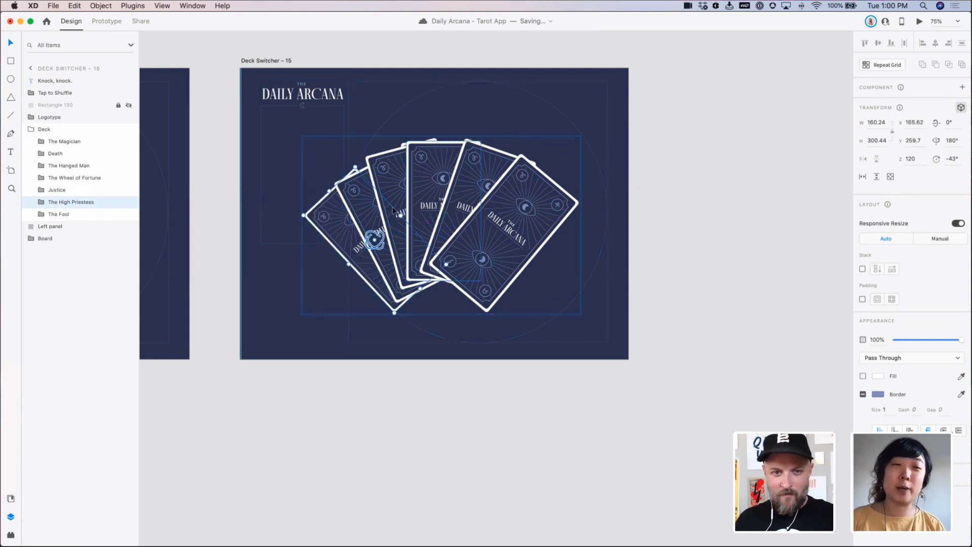
pyautogui.click(367, 197)
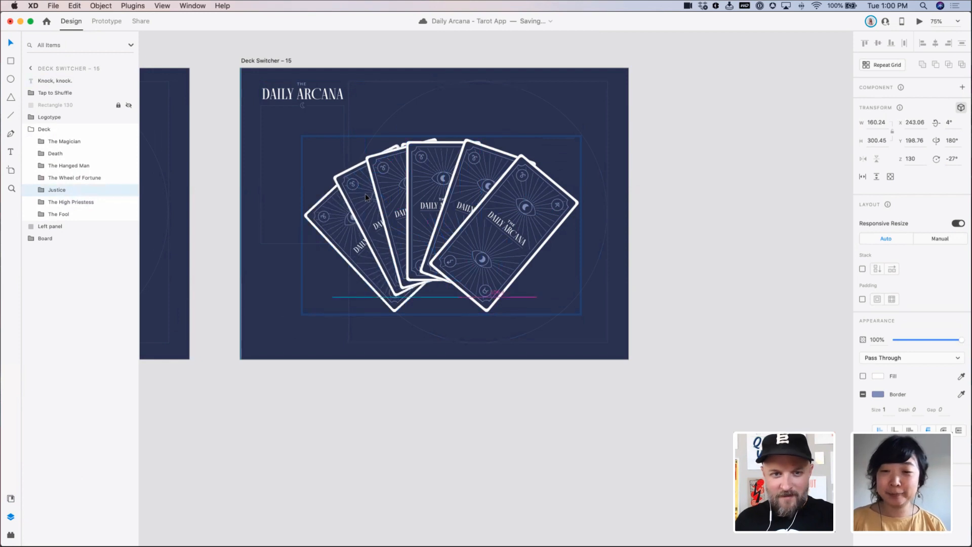
pyautogui.click(387, 182)
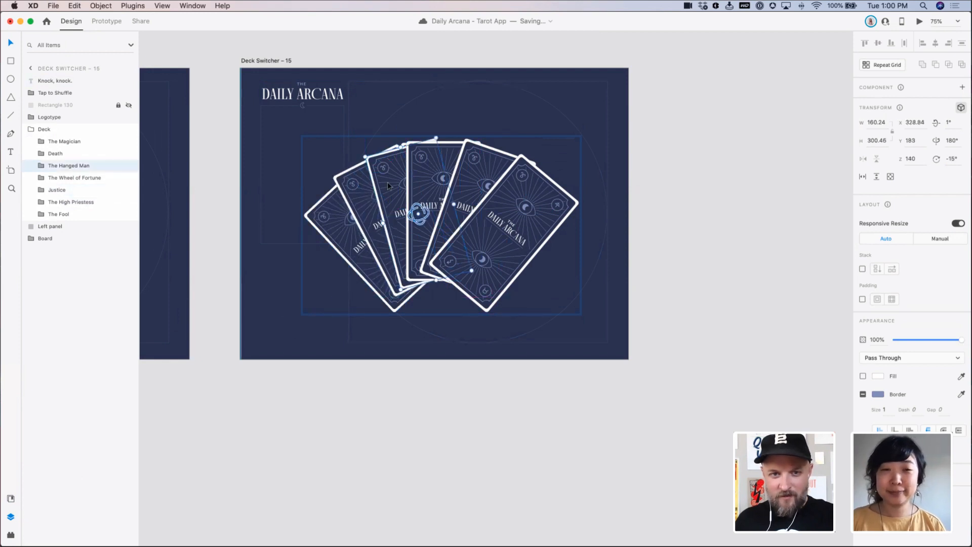
# Place The Fool card at the far left end of the fan, rotated to about -52° and overlapping The High Priestess
pyautogui.click(402, 145)
pyautogui.click(403, 145)
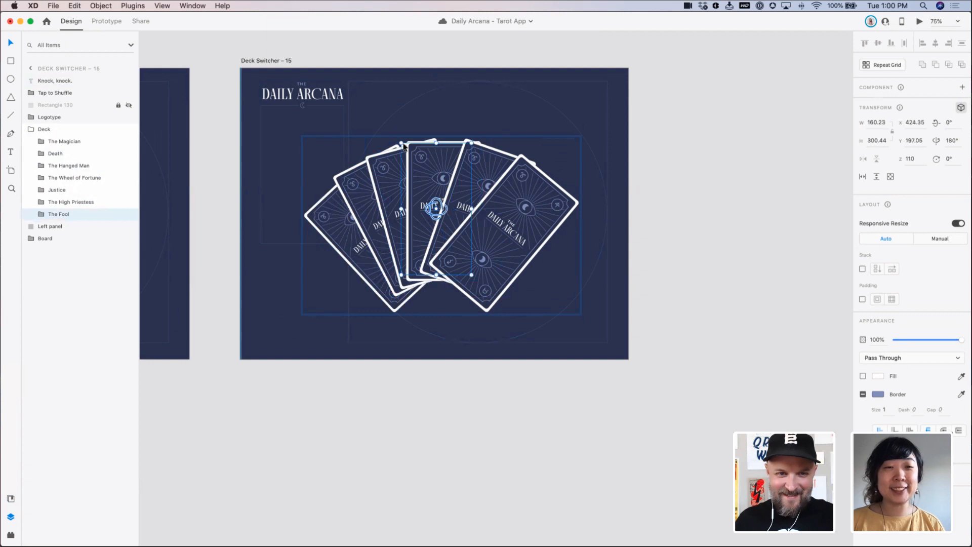
pyautogui.moveTo(404, 145); pyautogui.dragTo(299, 182)
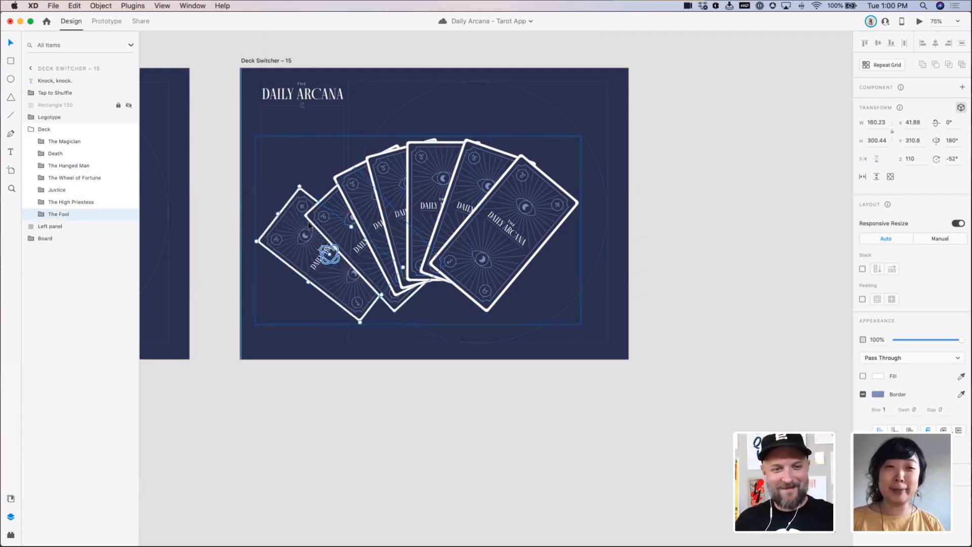
pyautogui.moveTo(308, 223); pyautogui.dragTo(336, 205)
pyautogui.click(336, 206)
# Nudge the Death card slightly up and right to about X 445, Y 186 in the fan
pyautogui.click(483, 176)
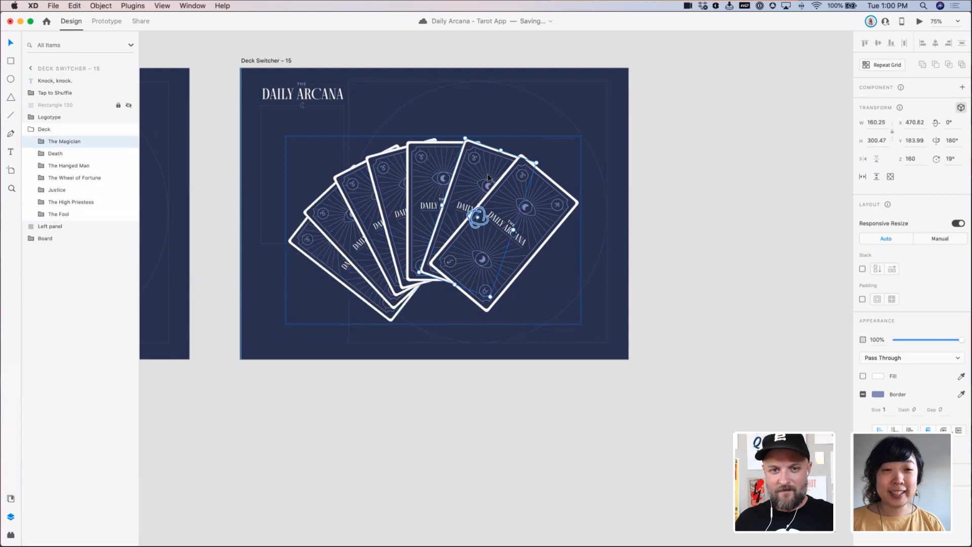
pyautogui.moveTo(437, 165); pyautogui.dragTo(439, 166)
pyautogui.press('Up')
pyautogui.press('Up')
pyautogui.press('Up')
pyautogui.press('Up')
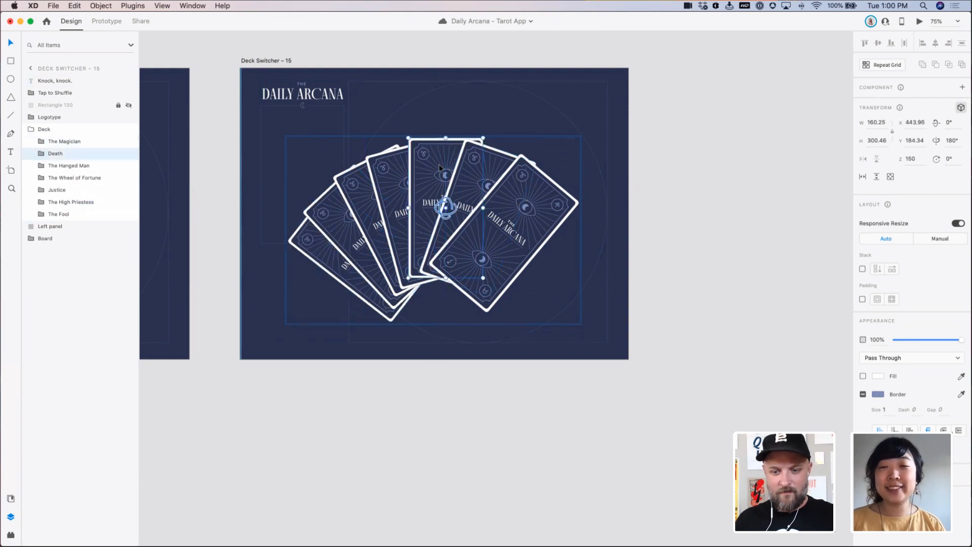
pyautogui.press('Right')
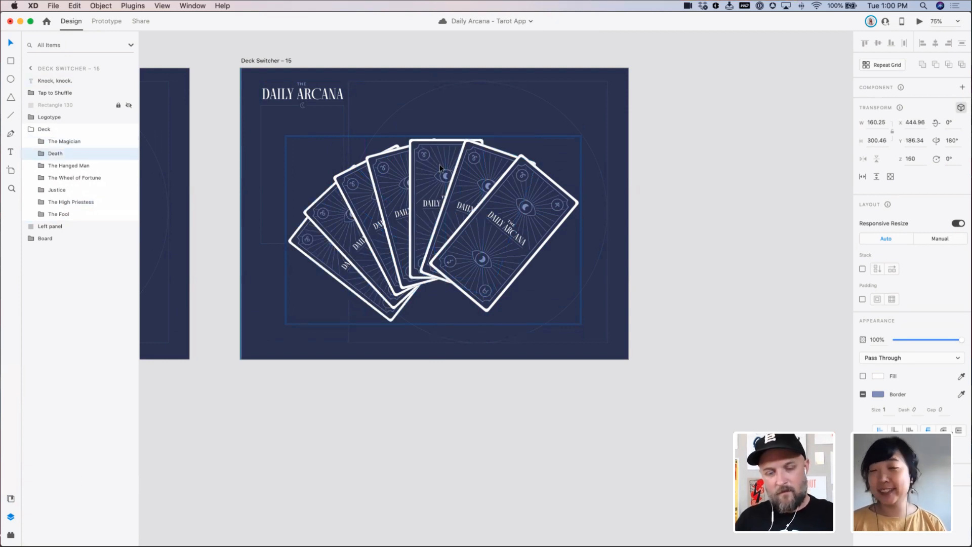
# Adjust The Magician card to 18° and shift it slightly up and left, and tilt the Death card to 1°
pyautogui.click(489, 162)
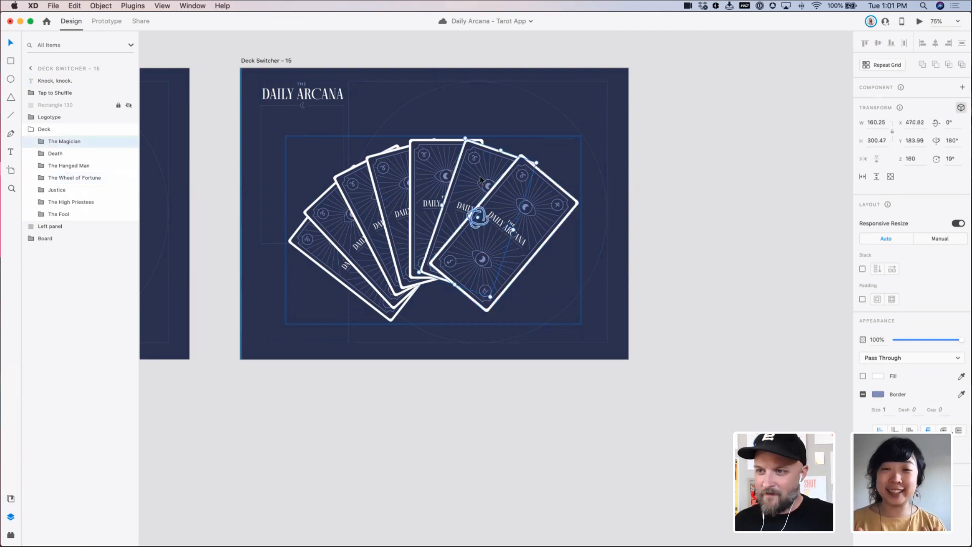
pyautogui.moveTo(500, 147); pyautogui.dragTo(499, 150)
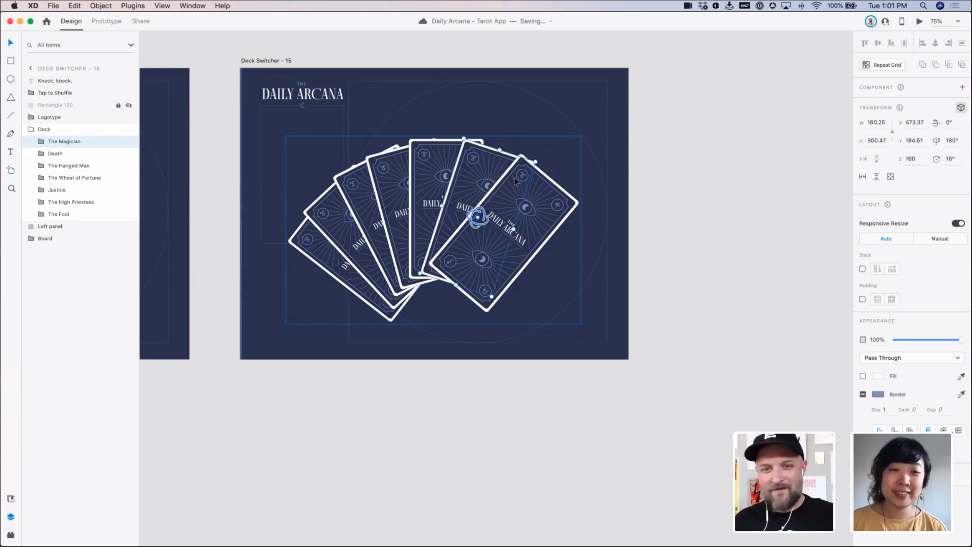
pyautogui.moveTo(469, 182); pyautogui.dragTo(463, 179)
pyautogui.click(439, 153)
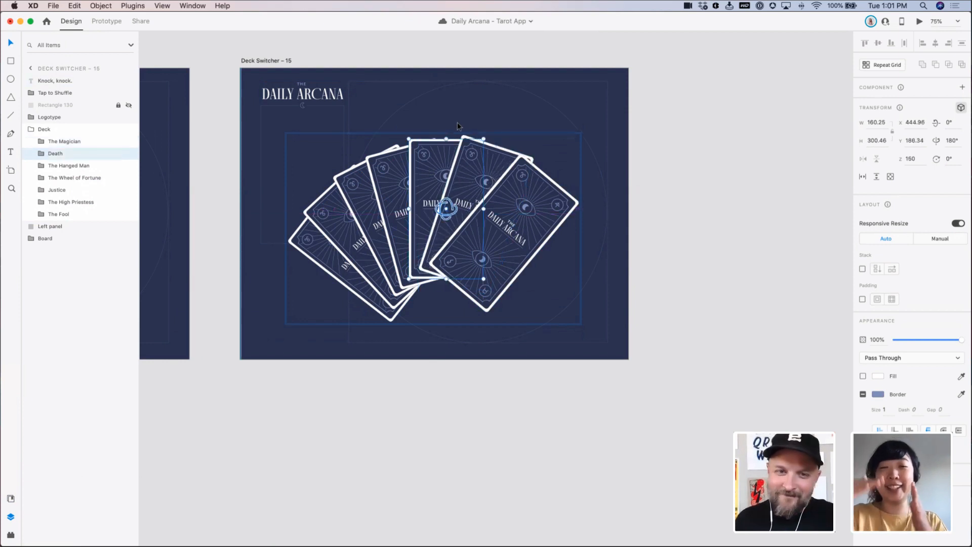
pyautogui.moveTo(447, 133); pyautogui.dragTo(452, 167)
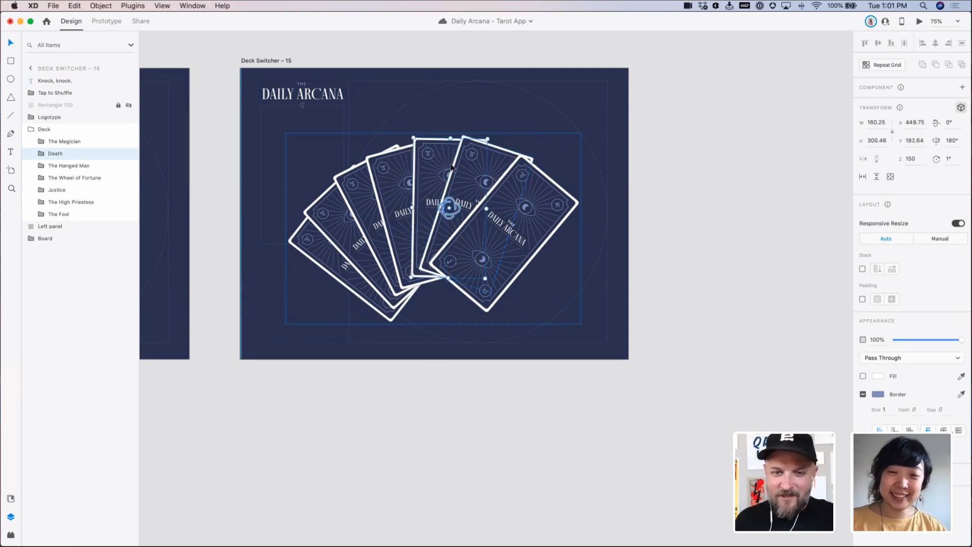
pyautogui.click(494, 163)
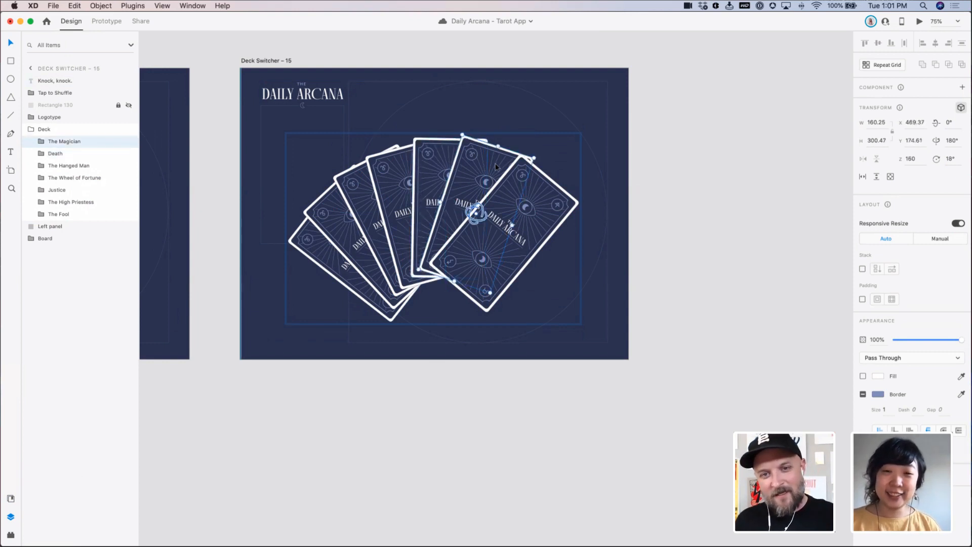
# Even out the left-hand cards by shifting The High Priestess and The Fool, and move the whole seven-card fan up with a slight clockwise turn
pyautogui.moveTo(404, 166); pyautogui.dragTo(345, 205)
pyautogui.click(360, 180)
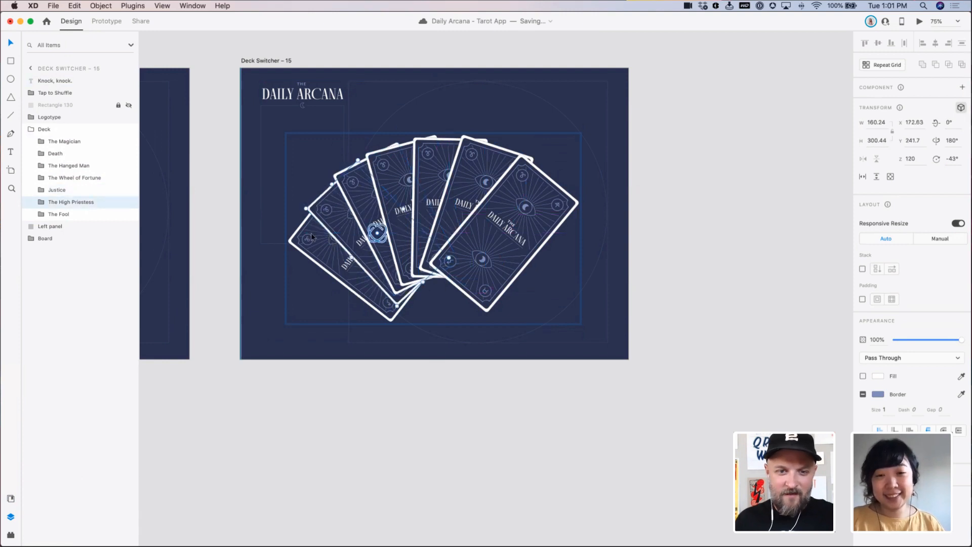
pyautogui.moveTo(317, 237); pyautogui.dragTo(314, 239)
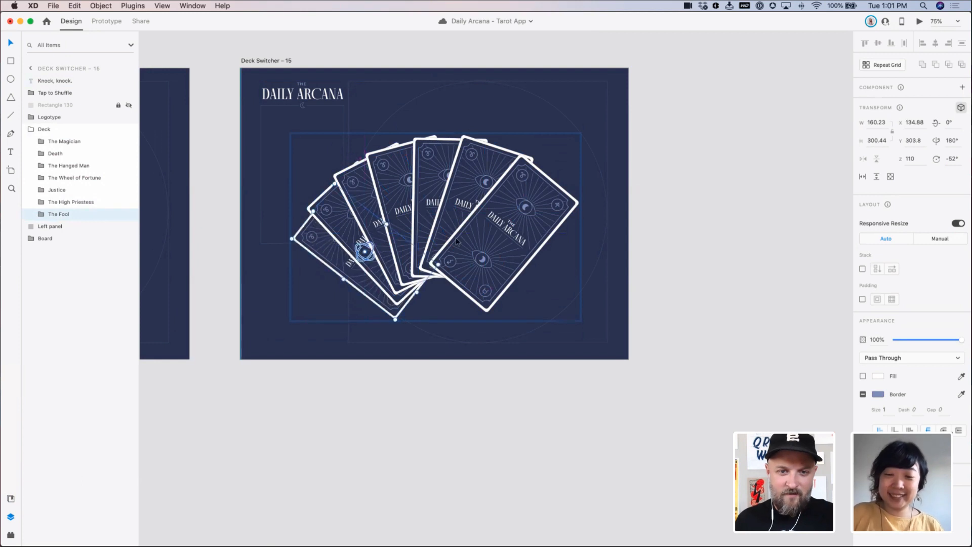
pyautogui.press('super+a')
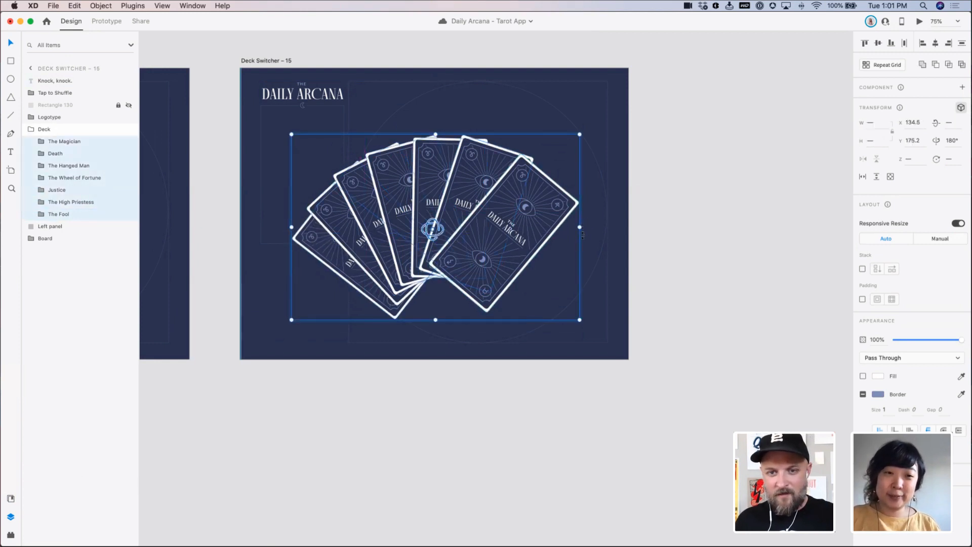
pyautogui.moveTo(521, 235); pyautogui.dragTo(524, 223)
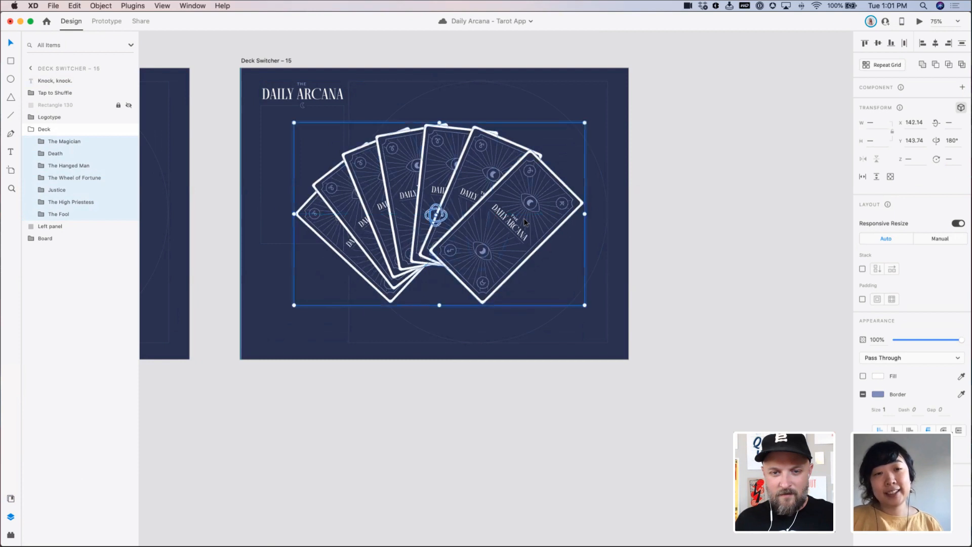
# Link the deck on Deck Switcher – 14 to Deck Switcher – 15 with a 1 s tap Auto-Animate interaction using Snap easing
pyautogui.click(689, 175)
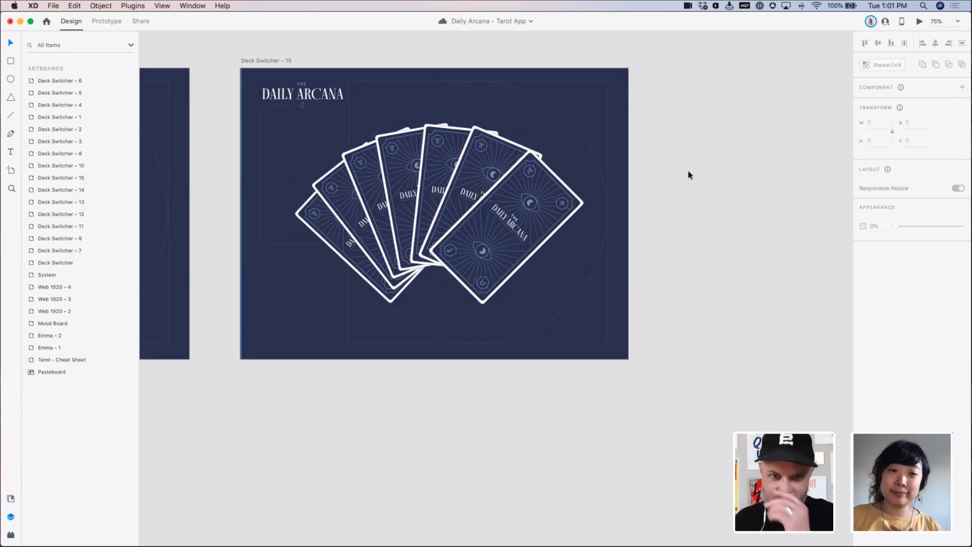
pyautogui.hscroll(-10, 657, 157)
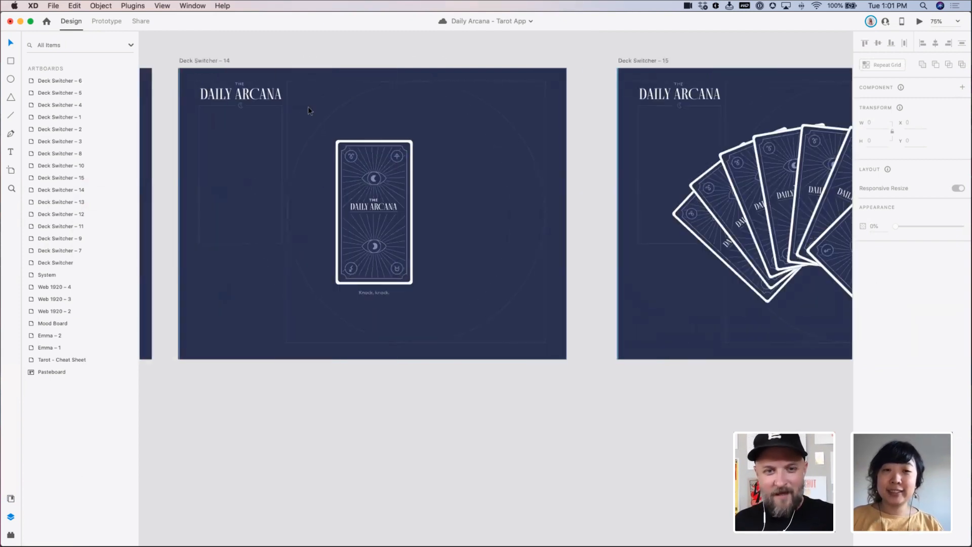
pyautogui.click(109, 24)
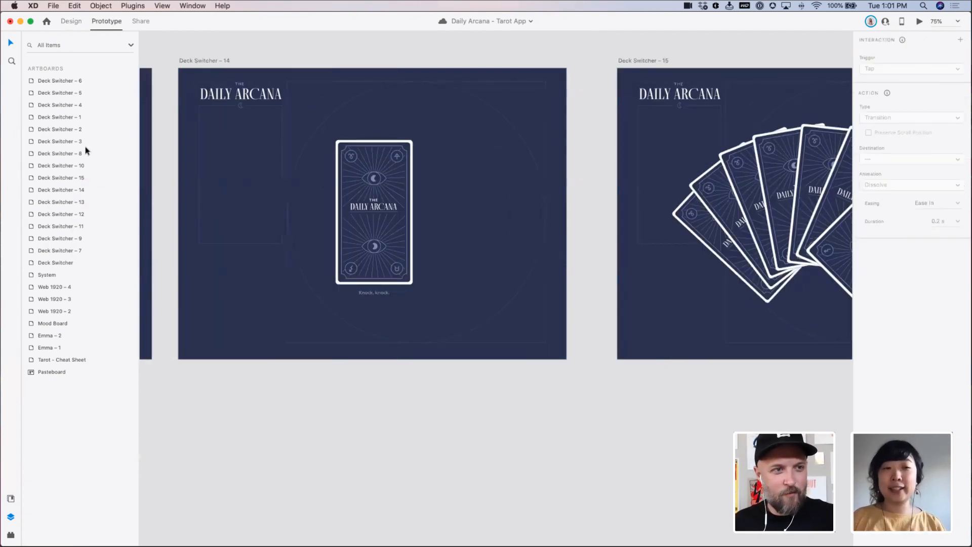
pyautogui.click(406, 173)
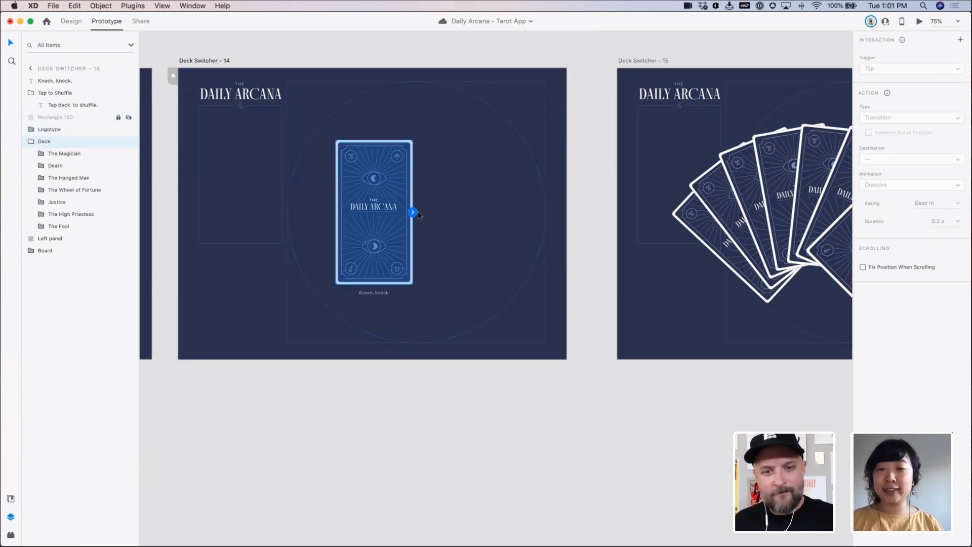
pyautogui.moveTo(413, 211); pyautogui.dragTo(668, 195)
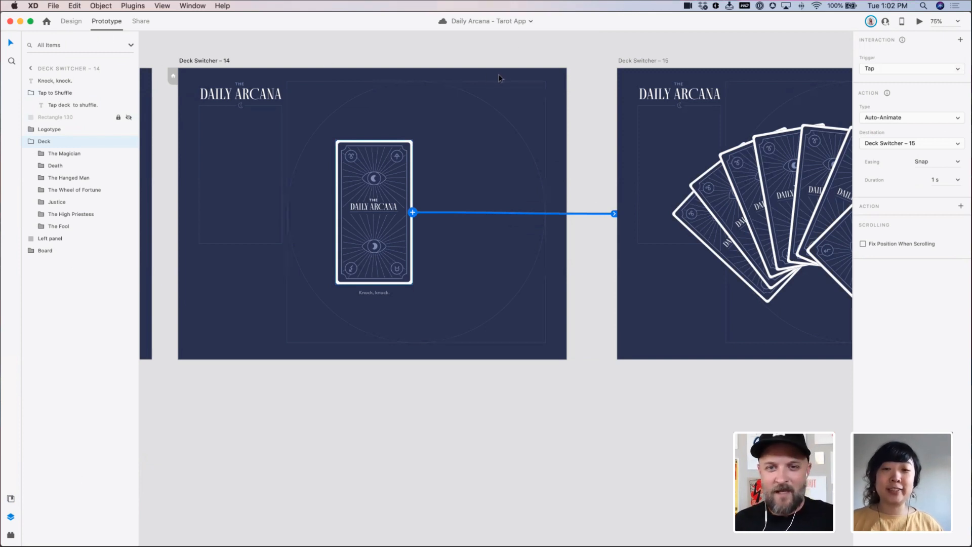
# Preview the prototype from Deck Switcher – 12, playing the shuffle through to the fanned-out cards
pyautogui.hscroll(-15, 755, 93)
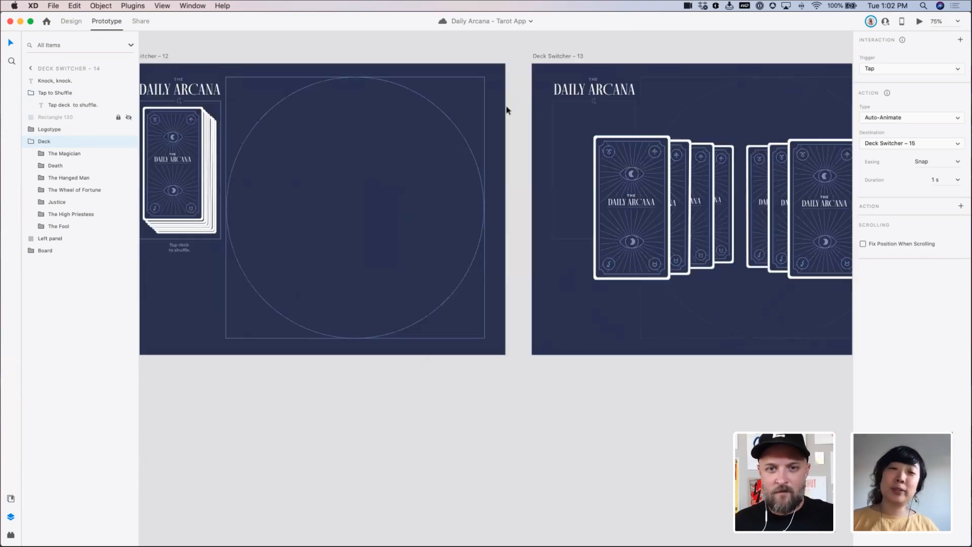
pyautogui.doubleClick(504, 107)
pyautogui.click(920, 21)
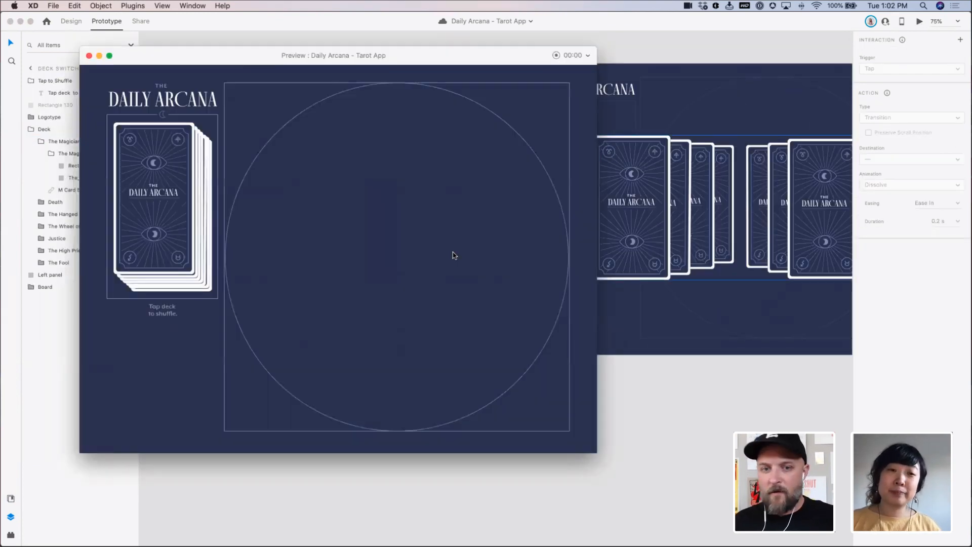
pyautogui.click(150, 238)
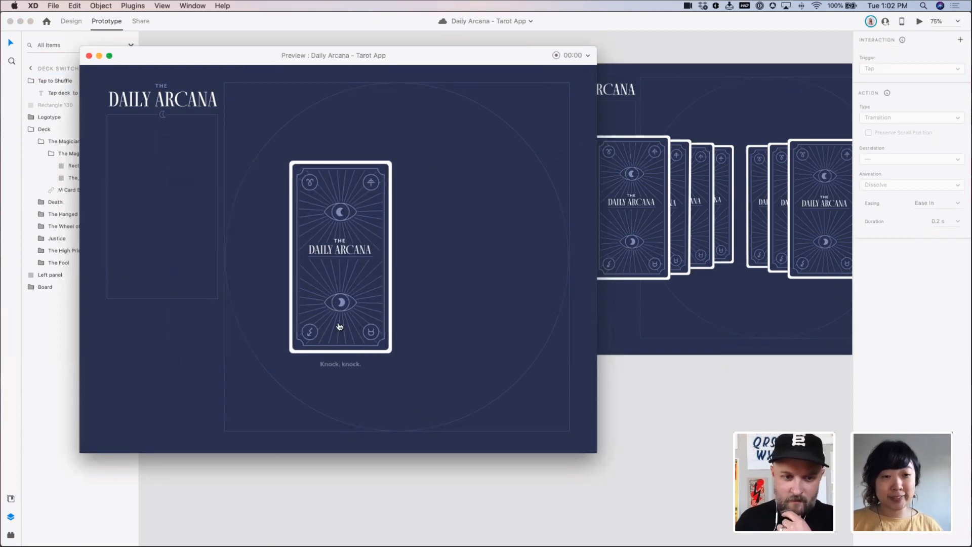
pyautogui.click(339, 326)
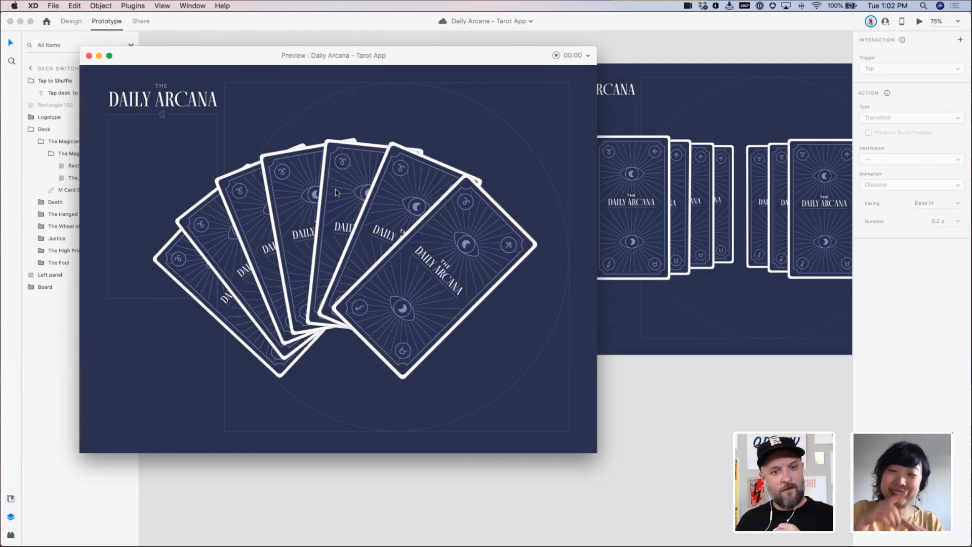
pyautogui.click(89, 56)
# Rotate the Justice card in the Deck Switcher – 15 fan to -40° and ease it back slightly clockwise
pyautogui.hscroll(10, 551, 230)
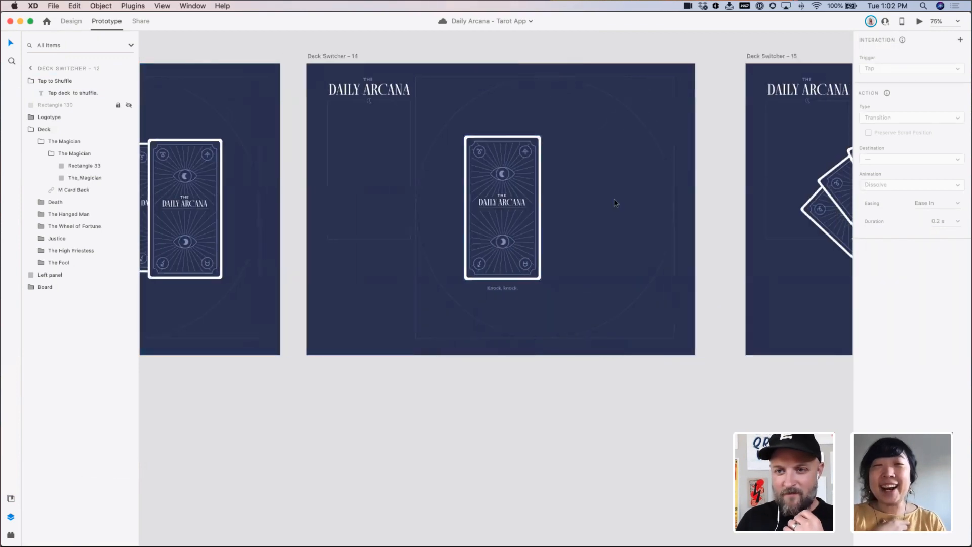
pyautogui.hscroll(8, 613, 199)
pyautogui.click(446, 197)
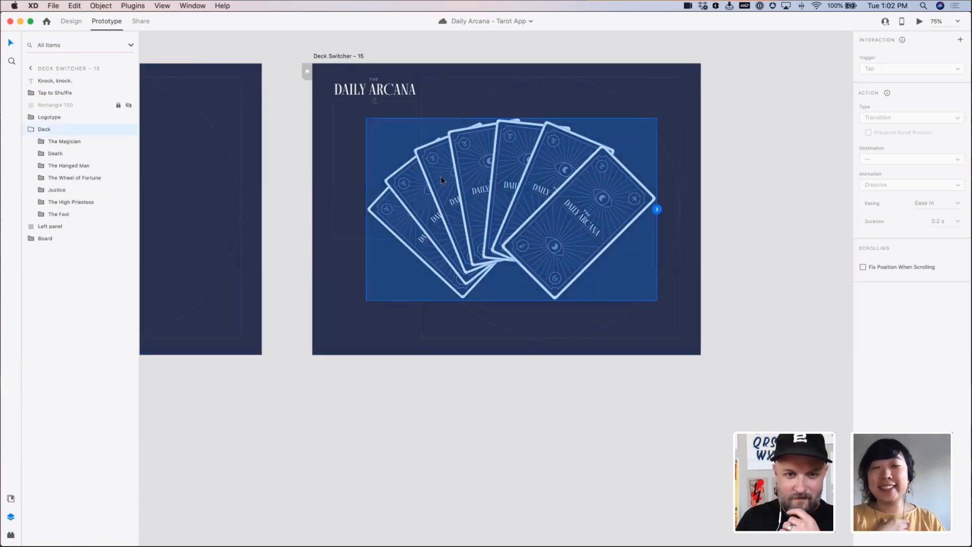
pyautogui.doubleClick(438, 181)
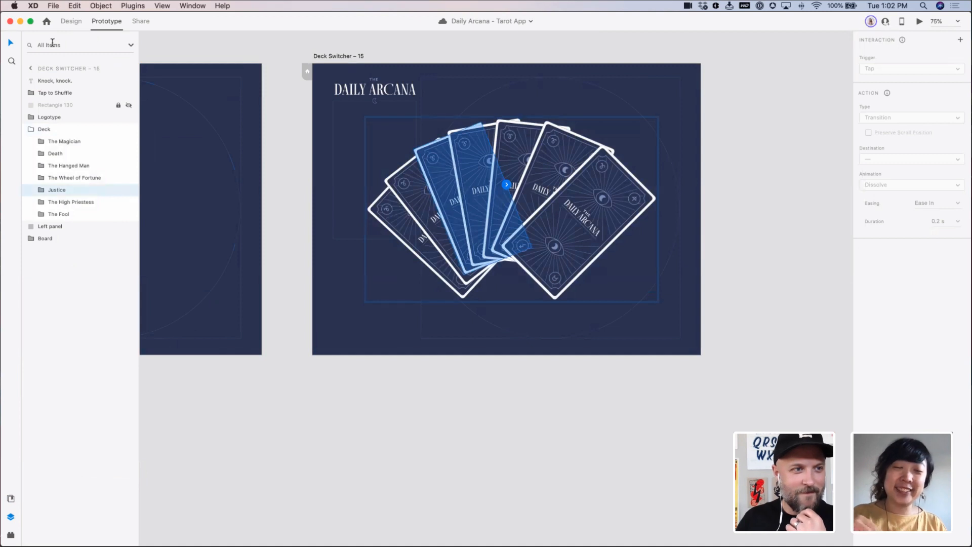
pyautogui.click(80, 20)
pyautogui.hscroll(-10, 332, 107)
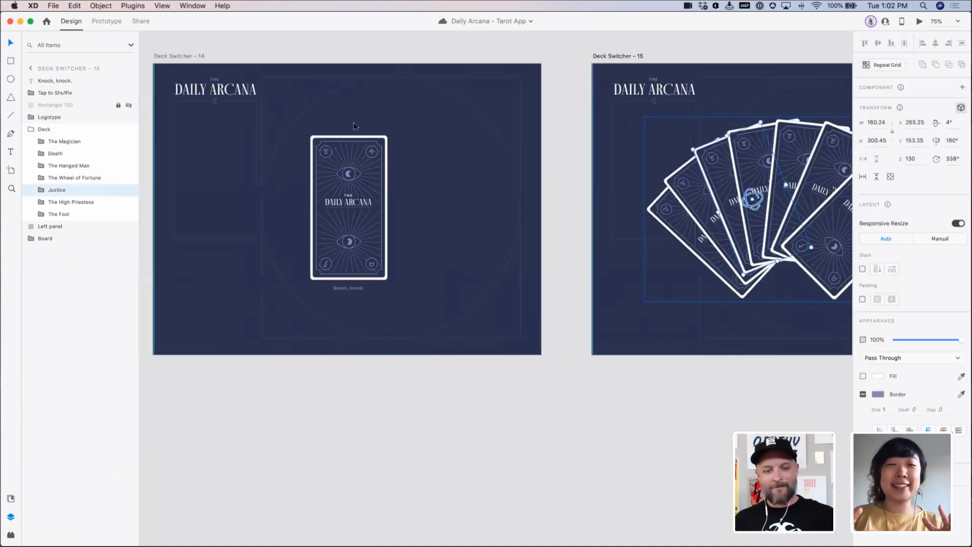
pyautogui.hscroll(5, 392, 154)
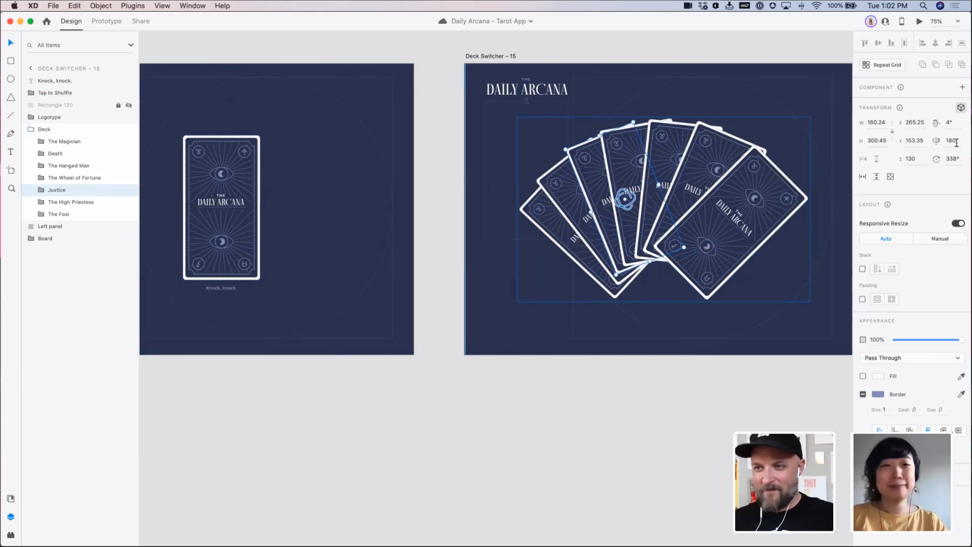
pyautogui.click(957, 160)
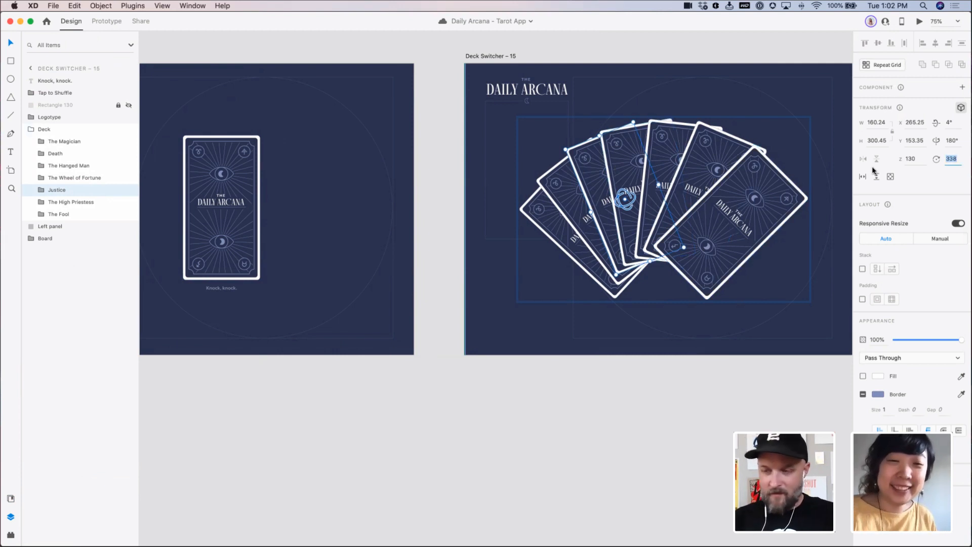
pyautogui.press('BackSpace')
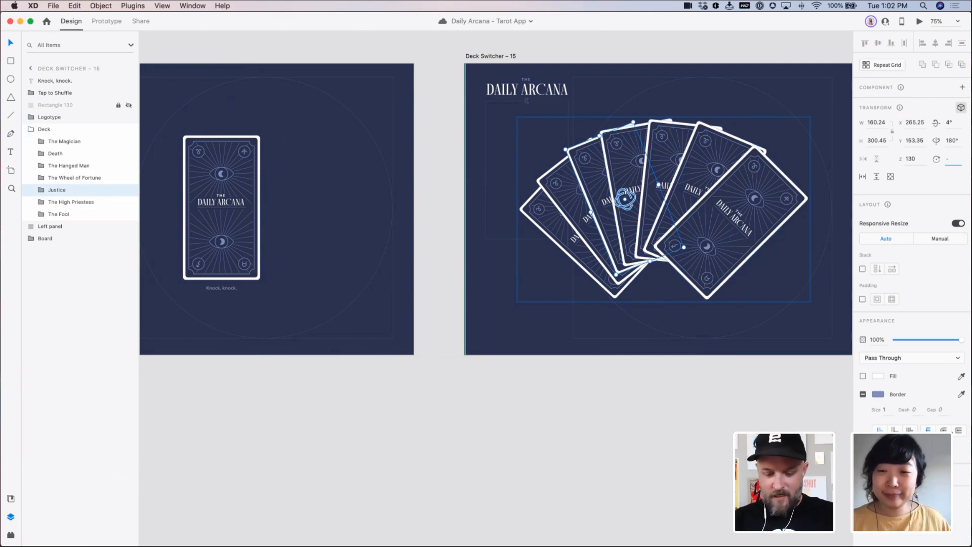
pyautogui.write('-40')
pyautogui.press('Tab')
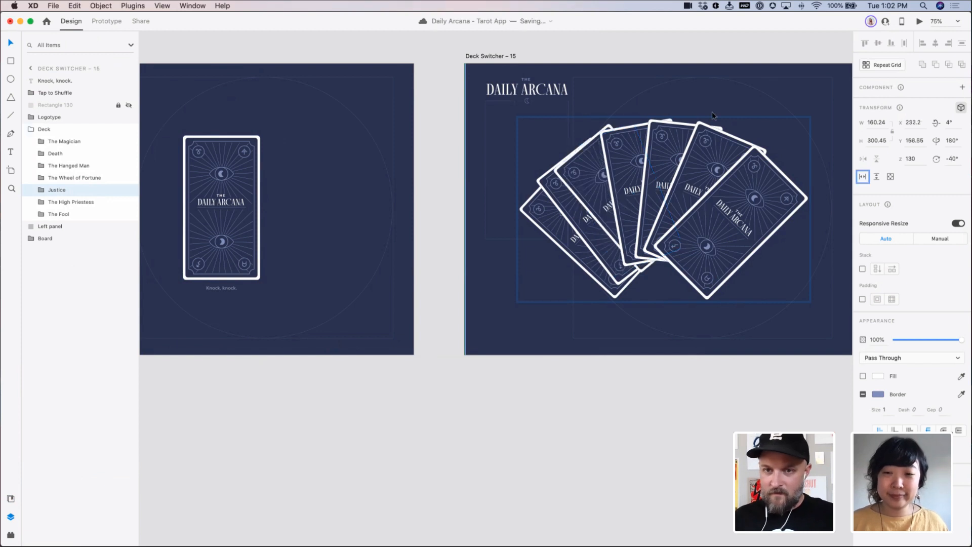
pyautogui.moveTo(574, 147); pyautogui.dragTo(589, 133)
# Rotate The High Priestess card to -50° and ease it back to about -41°
pyautogui.click(605, 209)
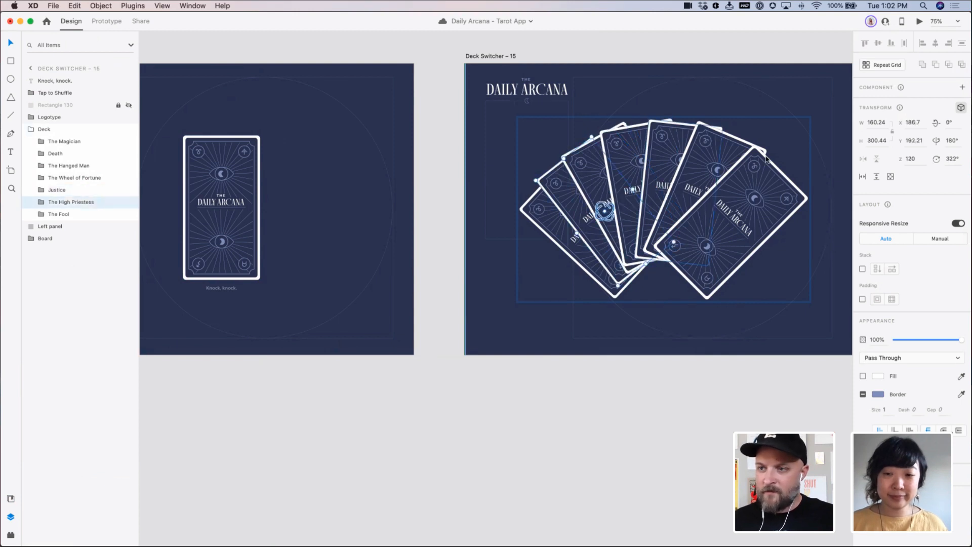
pyautogui.click(950, 159)
pyautogui.write('-50')
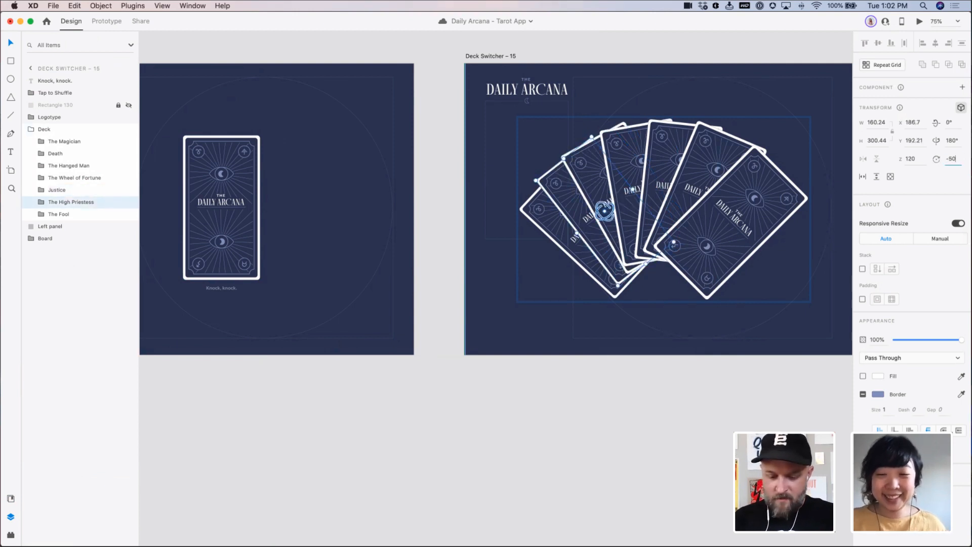
pyautogui.press('Tab')
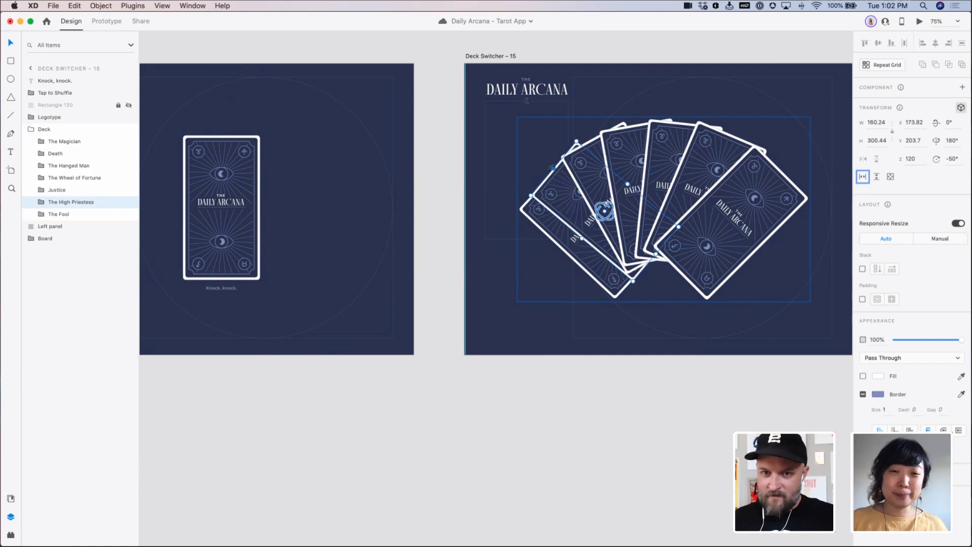
pyautogui.moveTo(552, 168); pyautogui.dragTo(540, 193)
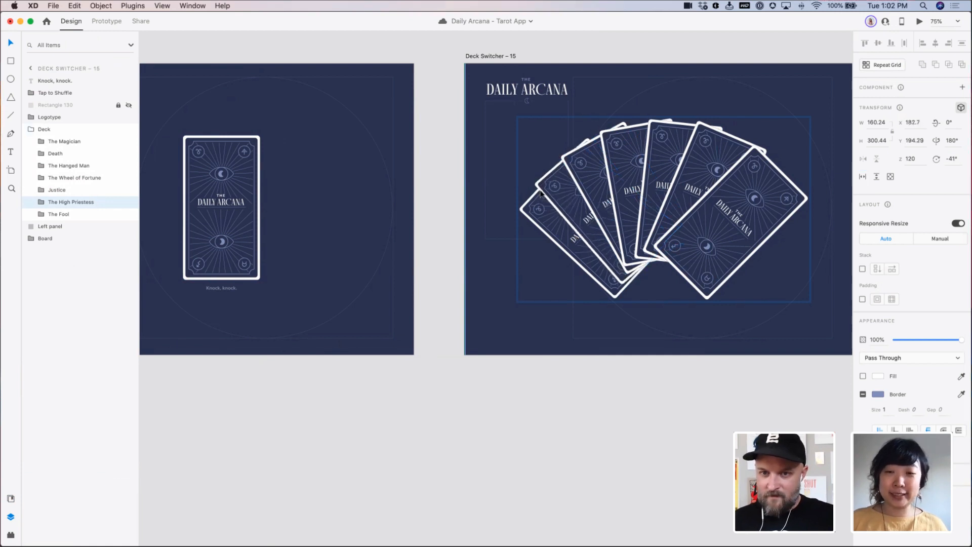
# Rotate The Fool card at the end of the fan to -60° and ease it back to about -53°
pyautogui.click(590, 227)
pyautogui.click(952, 158)
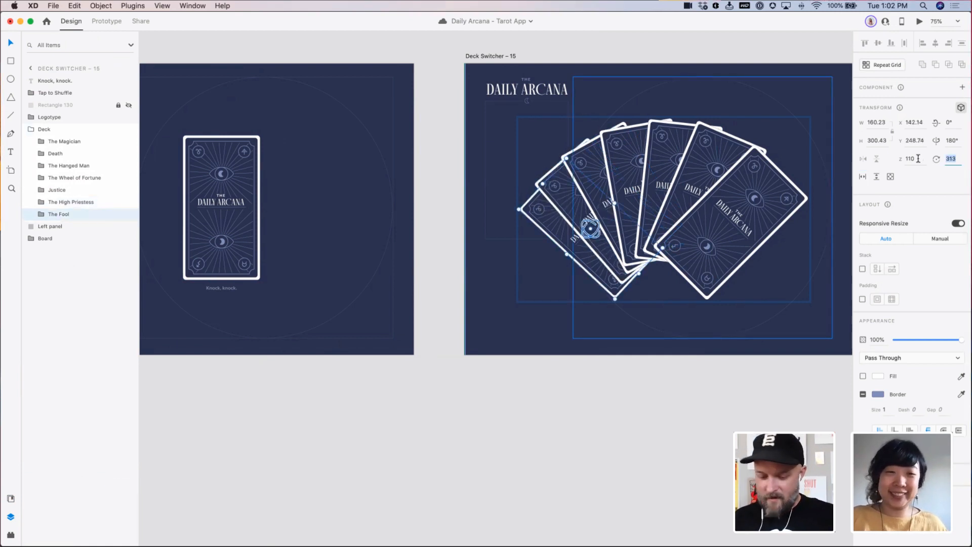
pyautogui.write('-60')
pyautogui.press('Tab')
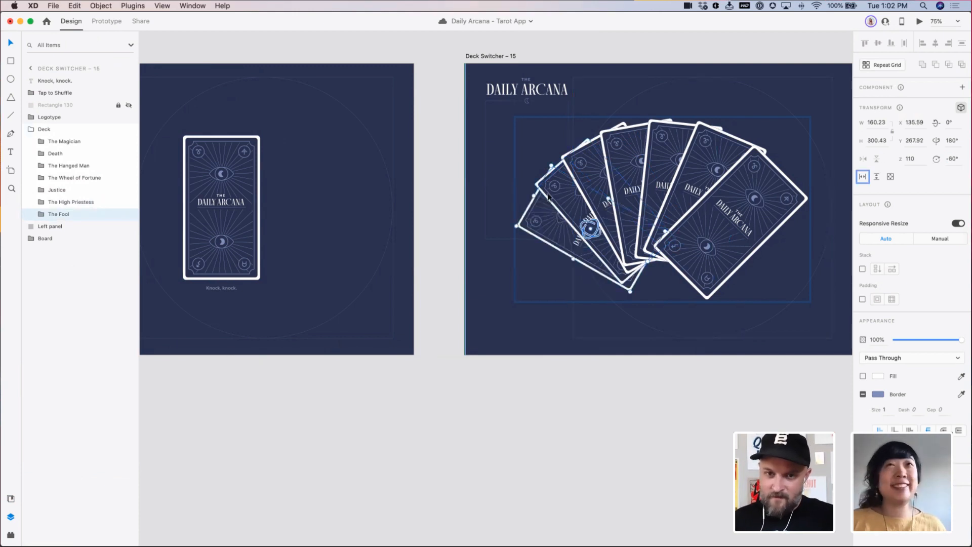
pyautogui.moveTo(550, 166); pyautogui.dragTo(535, 187)
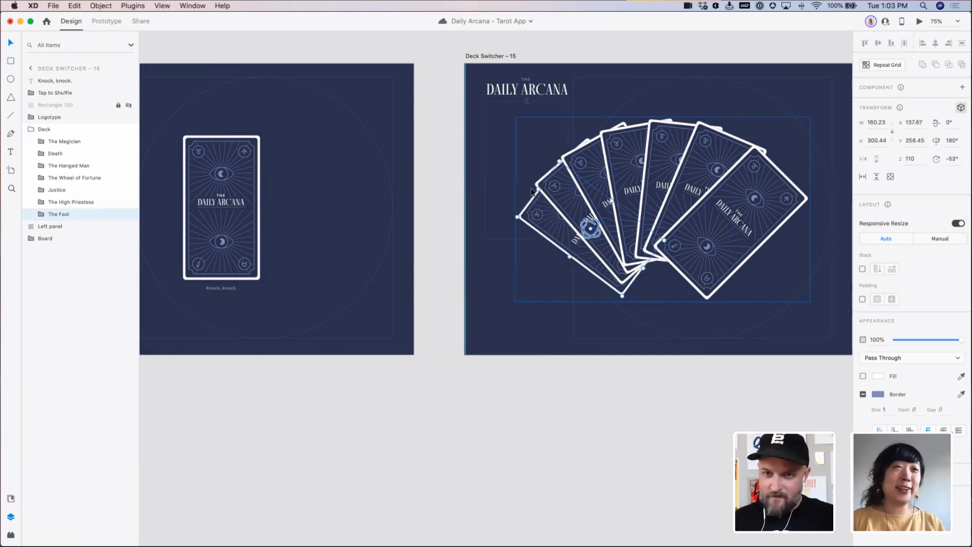
# Rotate The Hanged Man card to -20° and ease it back to about -16°
pyautogui.click(630, 141)
pyautogui.click(964, 157)
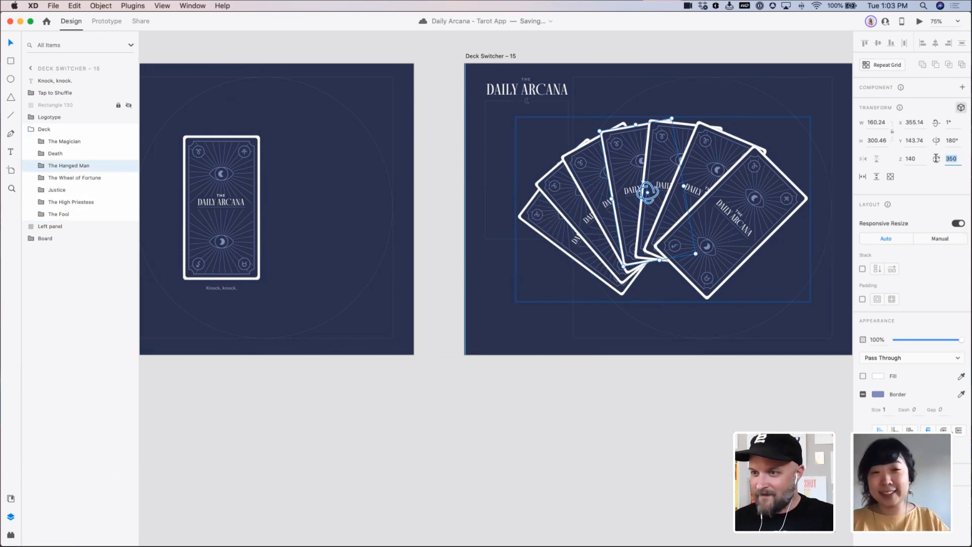
pyautogui.press('BackSpace')
pyautogui.write('-2')
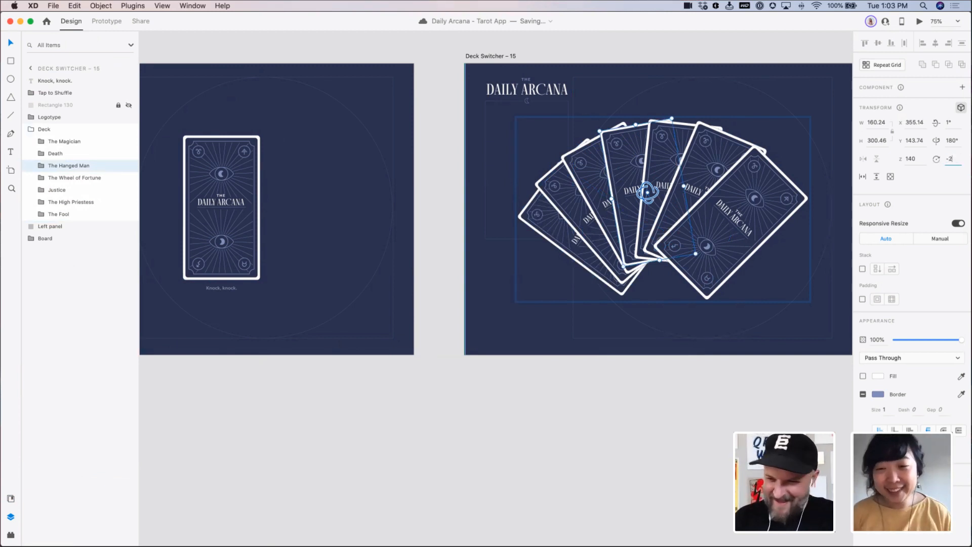
pyautogui.write('0')
pyautogui.press('Tab')
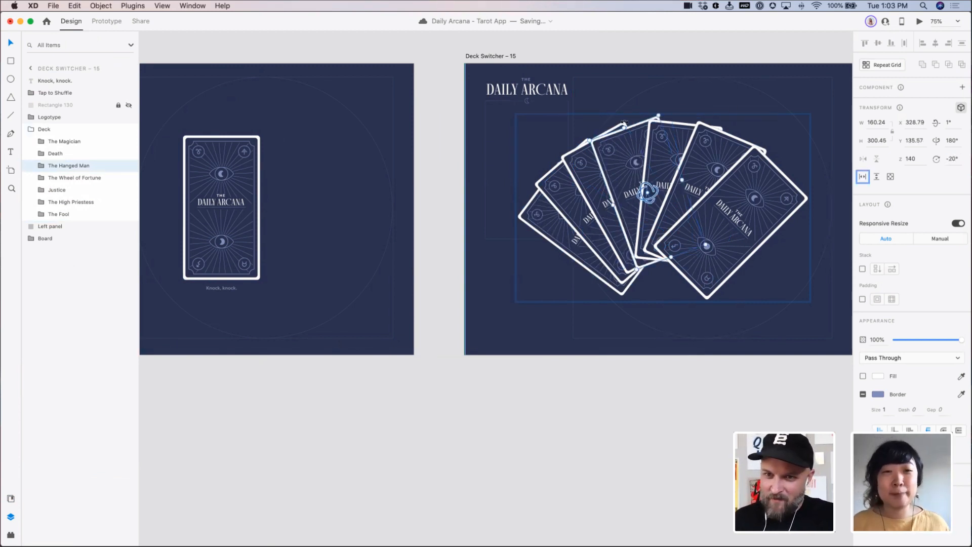
pyautogui.moveTo(624, 123); pyautogui.dragTo(627, 122)
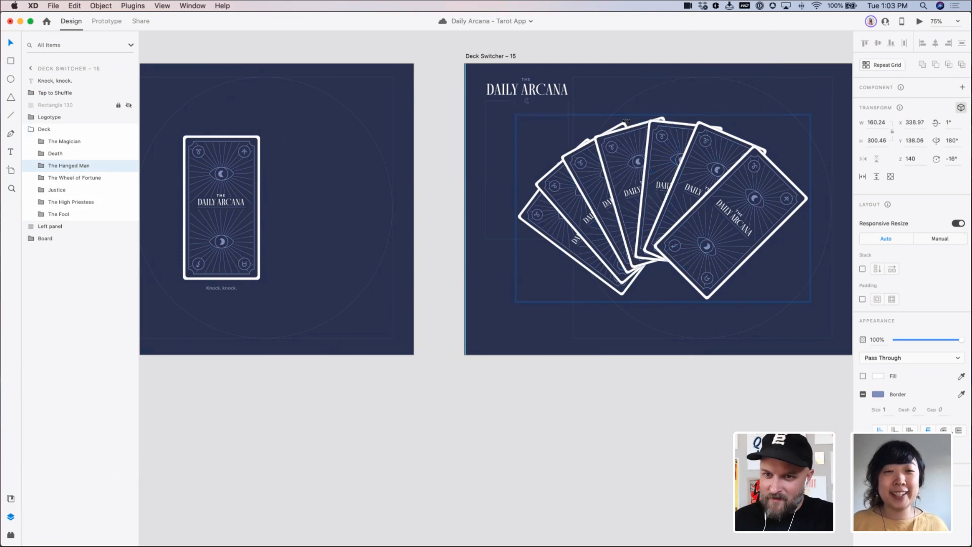
# Preview the deck's transition from Deck Switcher – 14 into the adjusted fan on Deck Switcher – 15
pyautogui.click(665, 125)
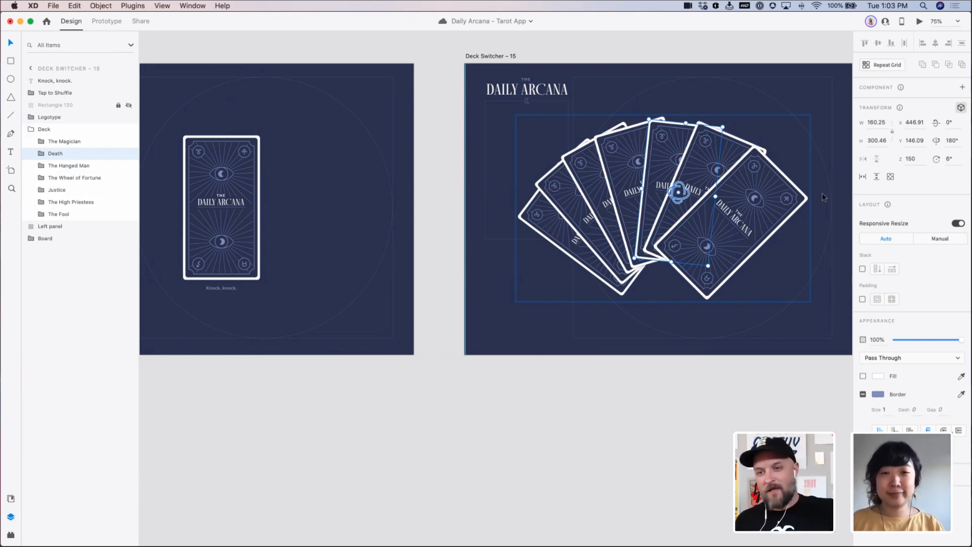
pyautogui.click(375, 259)
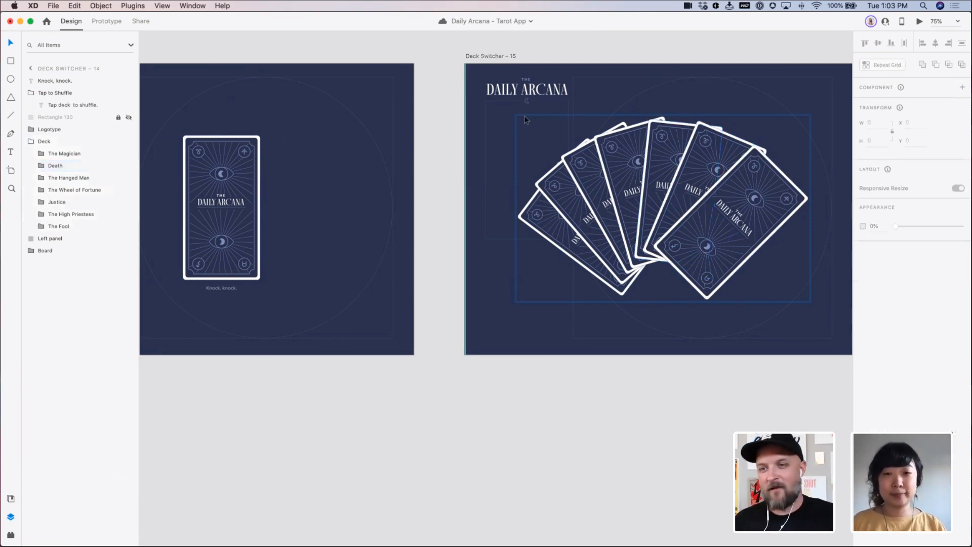
pyautogui.hscroll(-5, 466, 94)
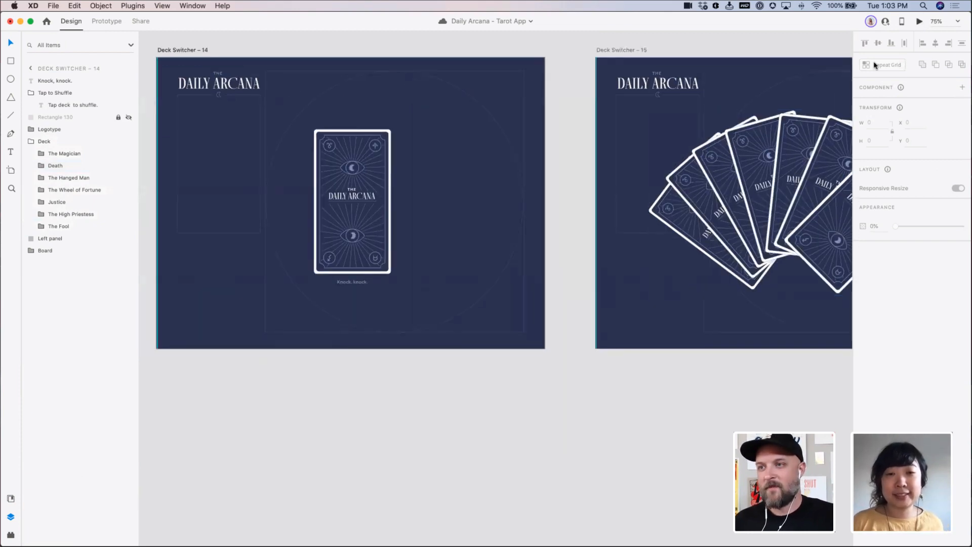
pyautogui.press('super+Return')
pyautogui.click(345, 292)
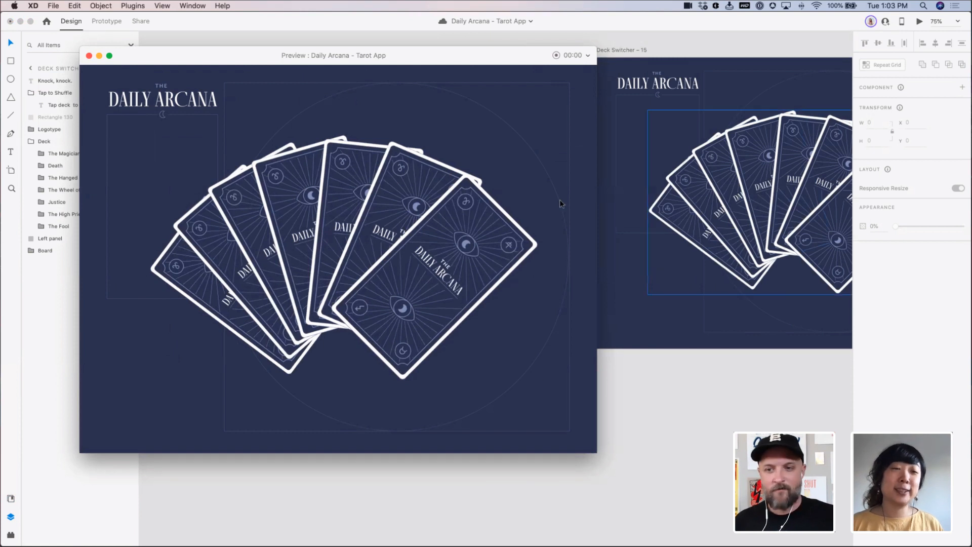
pyautogui.click(720, 239)
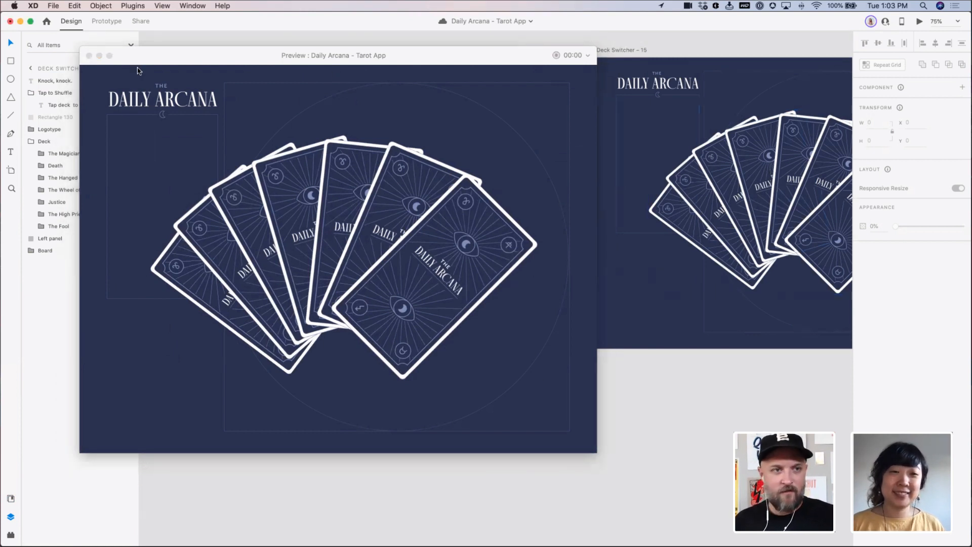
pyautogui.click(89, 55)
# Link the Deck group on Deck Switcher – 15 back to Deck Switcher – 14 with a Tap-triggered Auto-Animate interaction
pyautogui.hscroll(5, 675, 90)
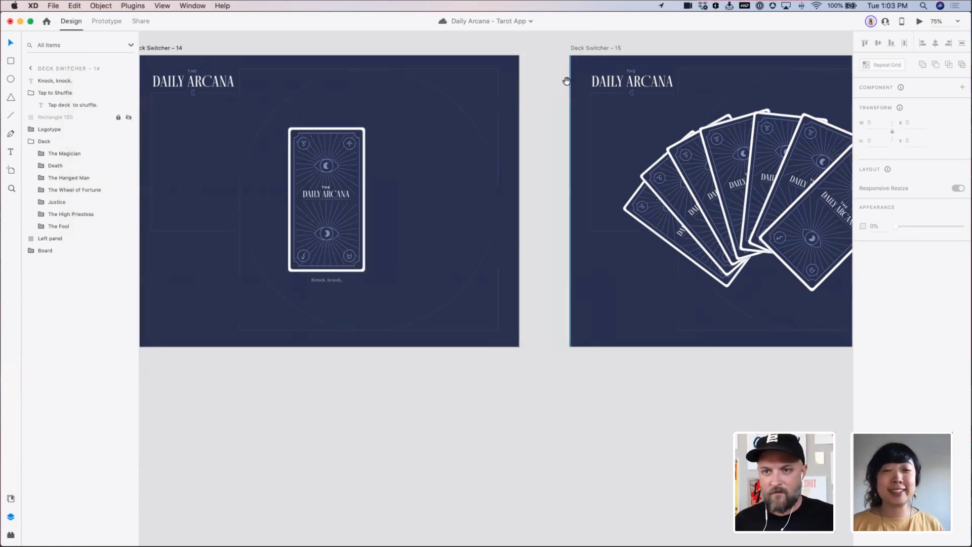
pyautogui.click(708, 150)
pyautogui.click(105, 20)
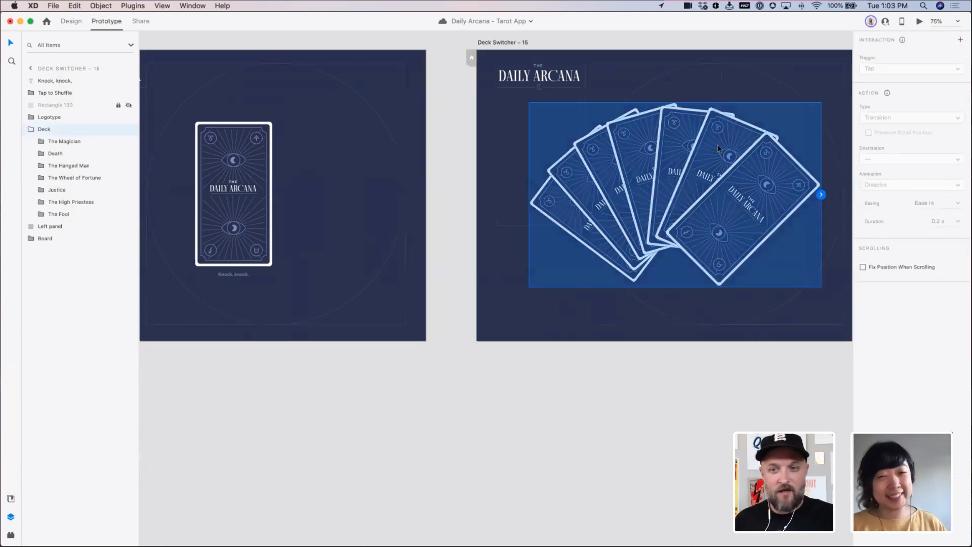
pyautogui.moveTo(821, 195); pyautogui.dragTo(366, 155)
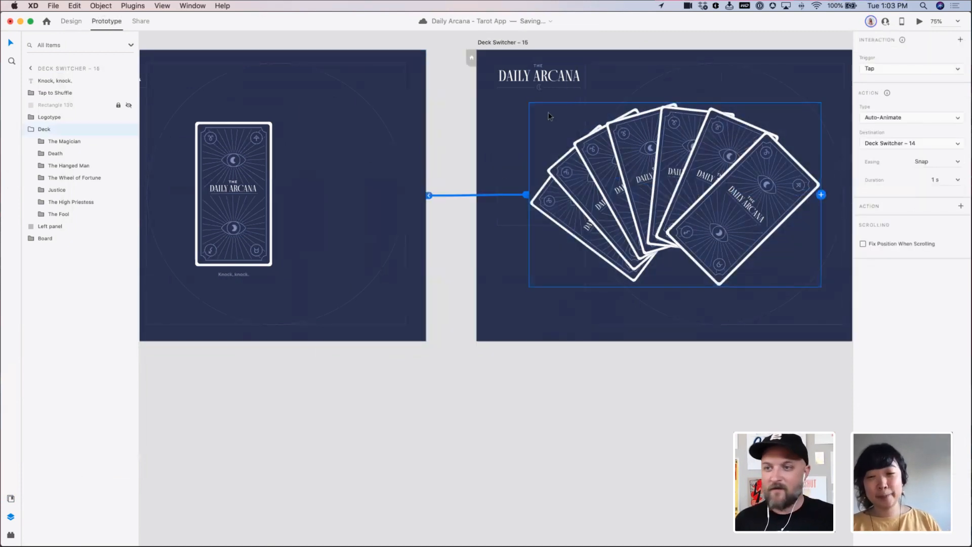
# Preview the prototype from Deck Switcher – 14, fanning the deck out and collapsing it back several times
pyautogui.click(398, 98)
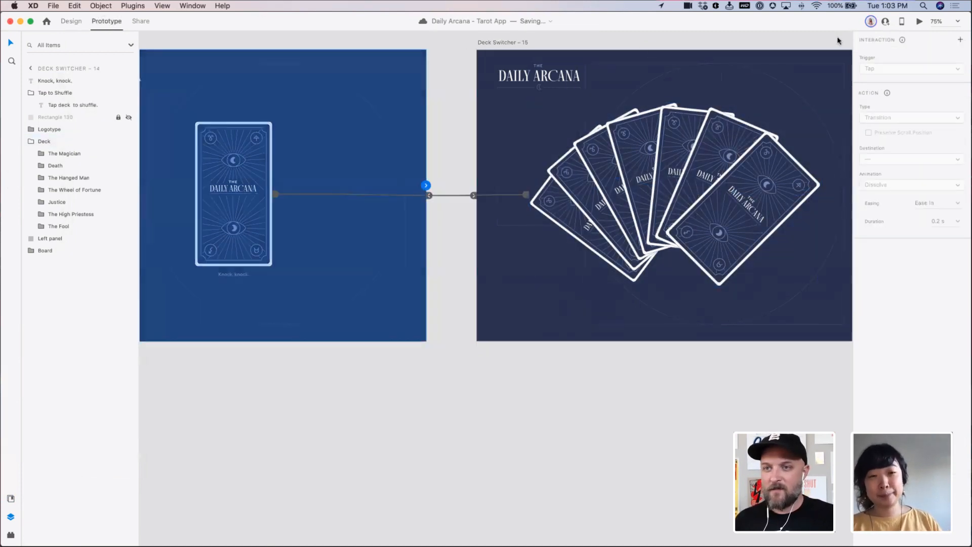
pyautogui.click(919, 21)
pyautogui.click(330, 223)
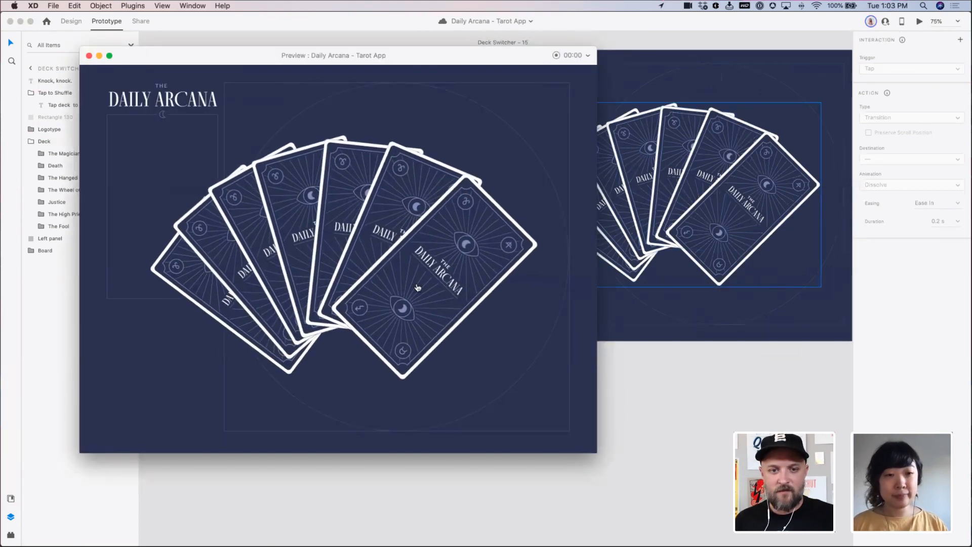
pyautogui.click(340, 263)
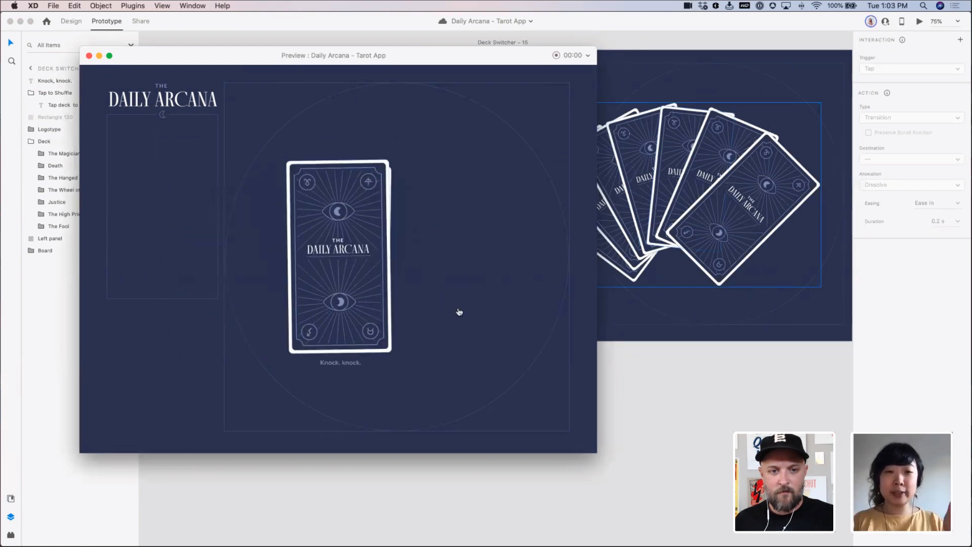
pyautogui.click(309, 309)
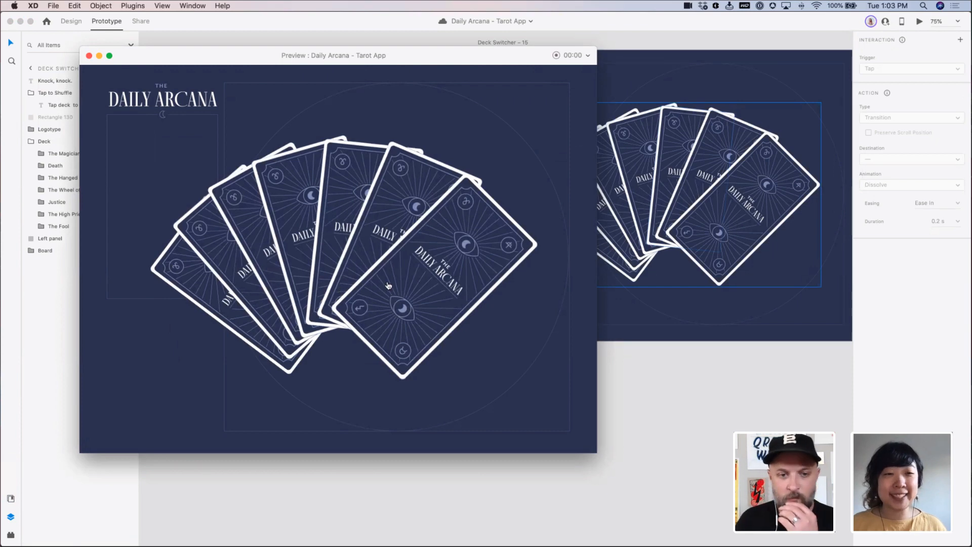
pyautogui.click(358, 270)
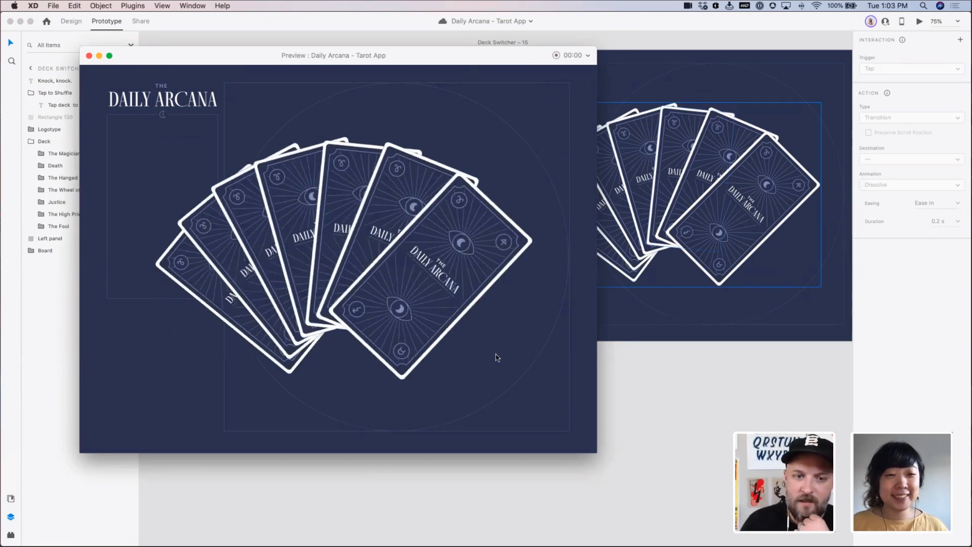
pyautogui.click(407, 329)
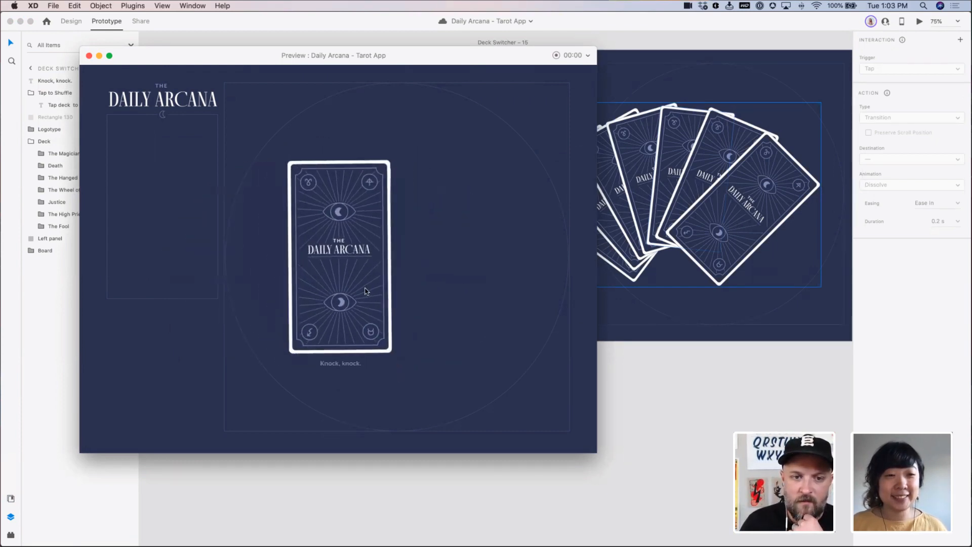
pyautogui.click(339, 272)
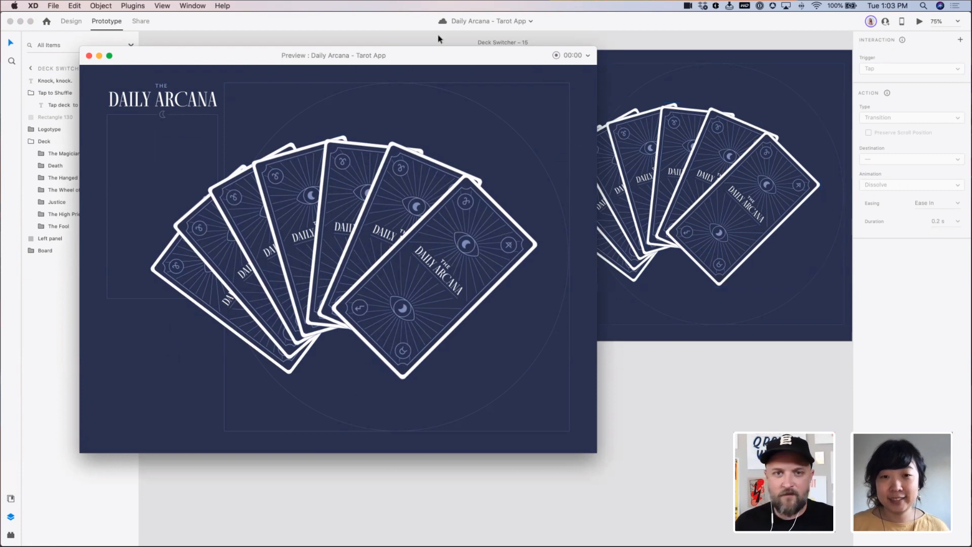
pyautogui.click(89, 56)
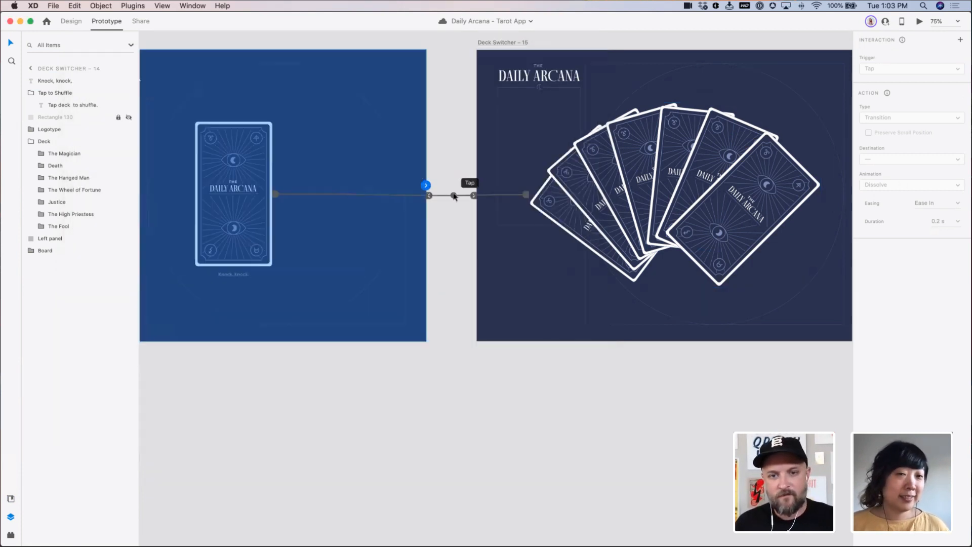
# Set the duration of the Deck's interaction from Deck Switcher – 15 to Deck Switcher – 14 to 0.6 s
pyautogui.click(520, 195)
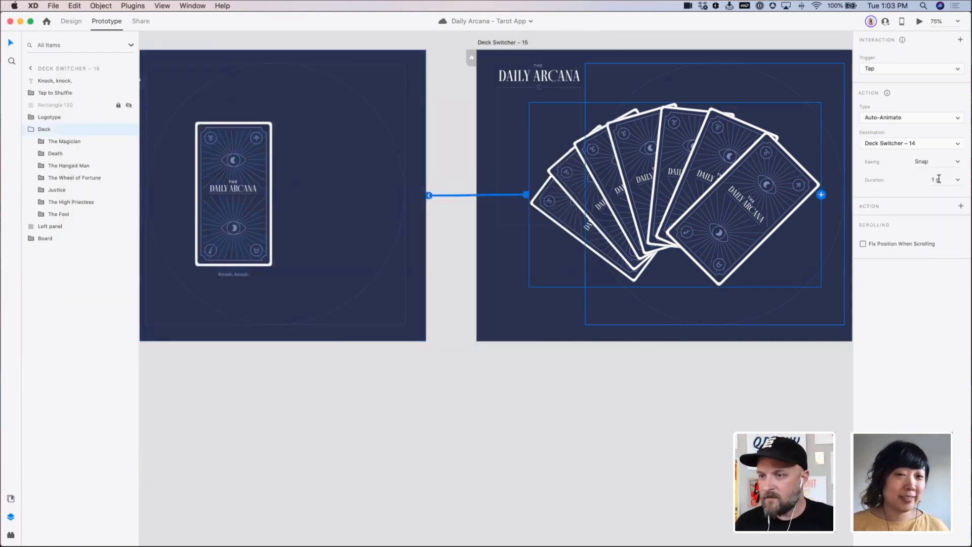
pyautogui.click(939, 179)
pyautogui.write('.6')
pyautogui.press('Return')
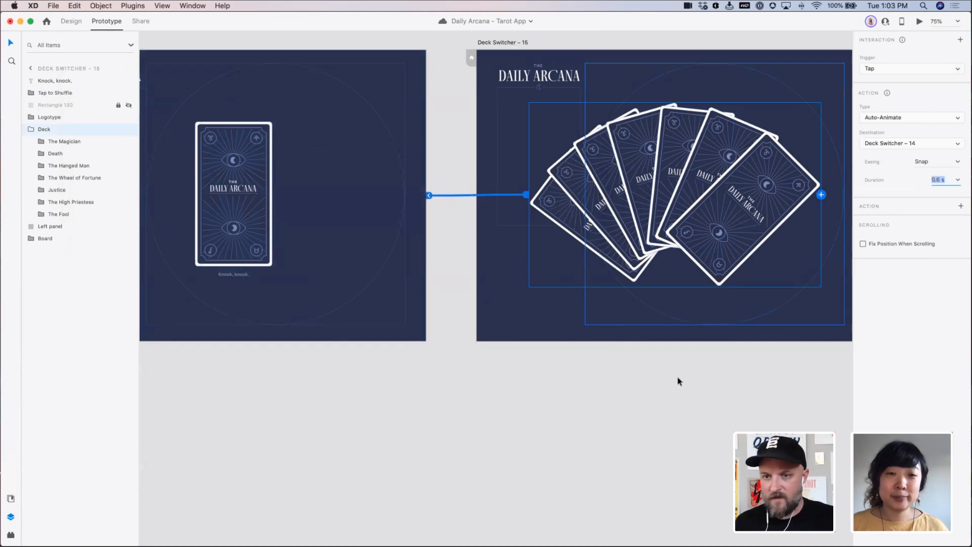
pyautogui.click(678, 381)
# Duplicate the Deck Switcher – 15 artboard and place the copy directly to the right of the original, aligned with it
pyautogui.moveTo(737, 388); pyautogui.dragTo(510, 391)
pyautogui.press('super+minus')
pyautogui.press('super+minus')
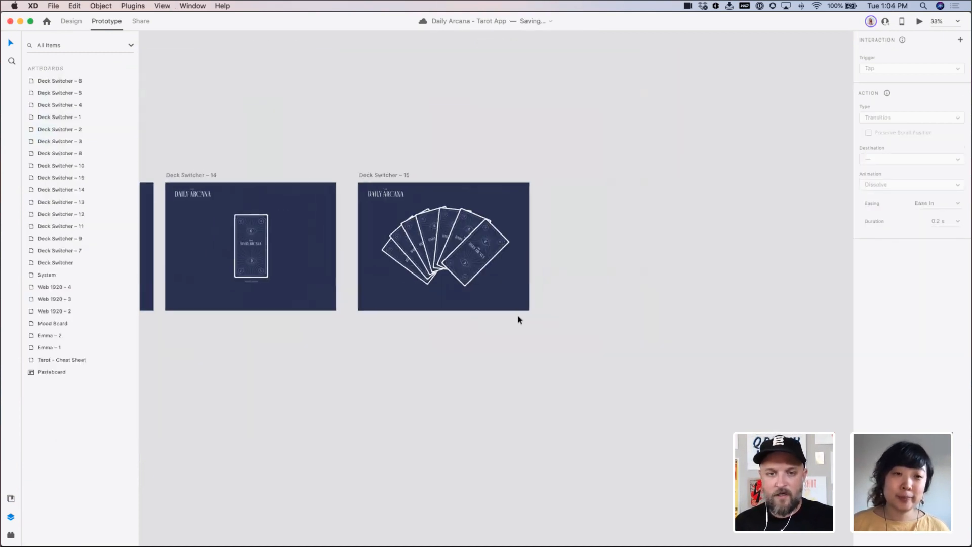
pyautogui.click(381, 175)
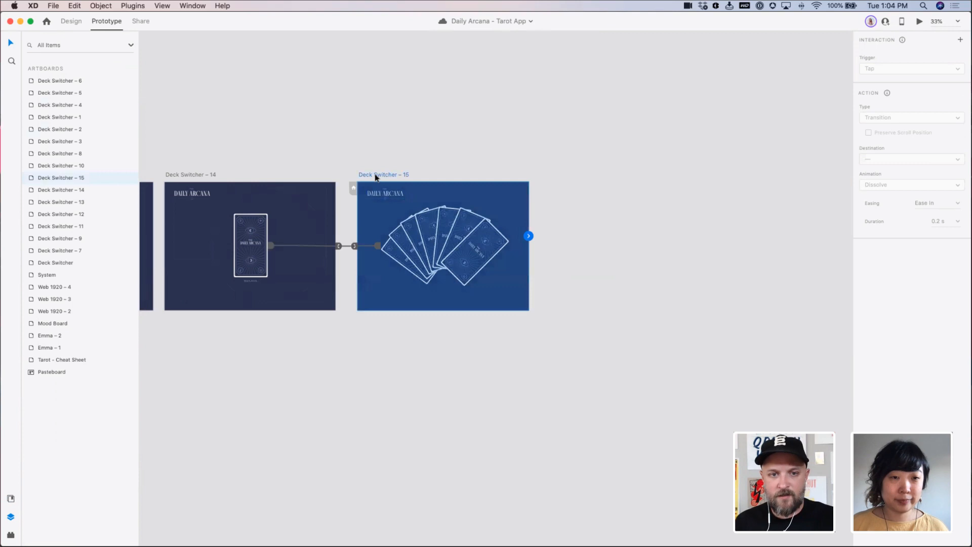
pyautogui.click(70, 23)
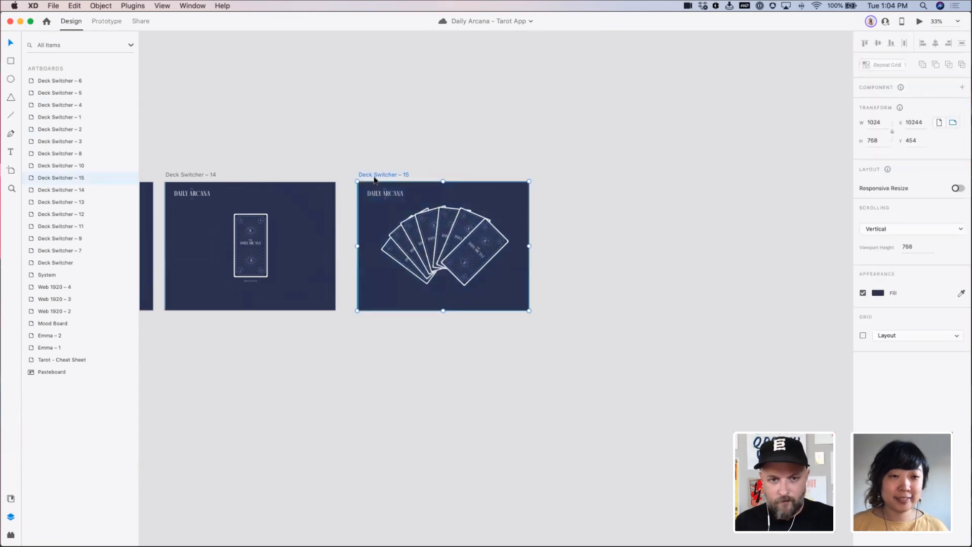
pyautogui.moveTo(375, 176); pyautogui.dragTo(567, 184)
pyautogui.press('super+z')
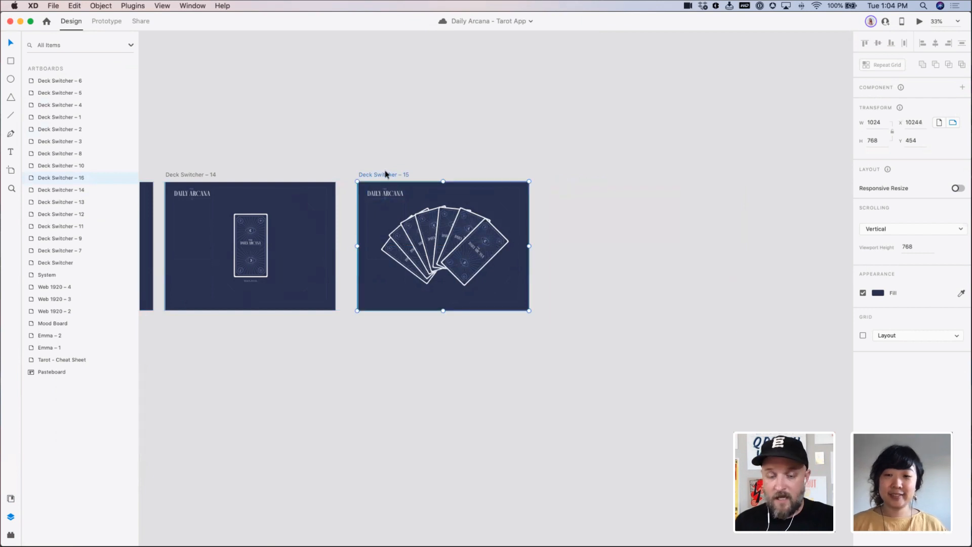
pyautogui.moveTo(385, 175); pyautogui.dragTo(573, 172)
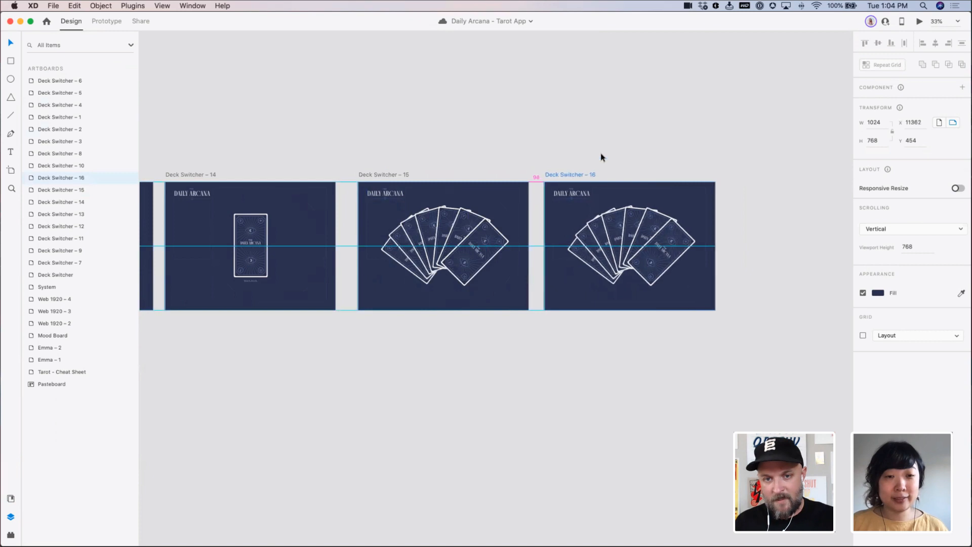
# Compare the Deck groups on the Deck Switcher – 15 and Deck Switcher – 16 artboards
pyautogui.press('z')
pyautogui.moveTo(527, 148); pyautogui.dragTo(738, 330)
pyautogui.scroll(-3, 758, 285)
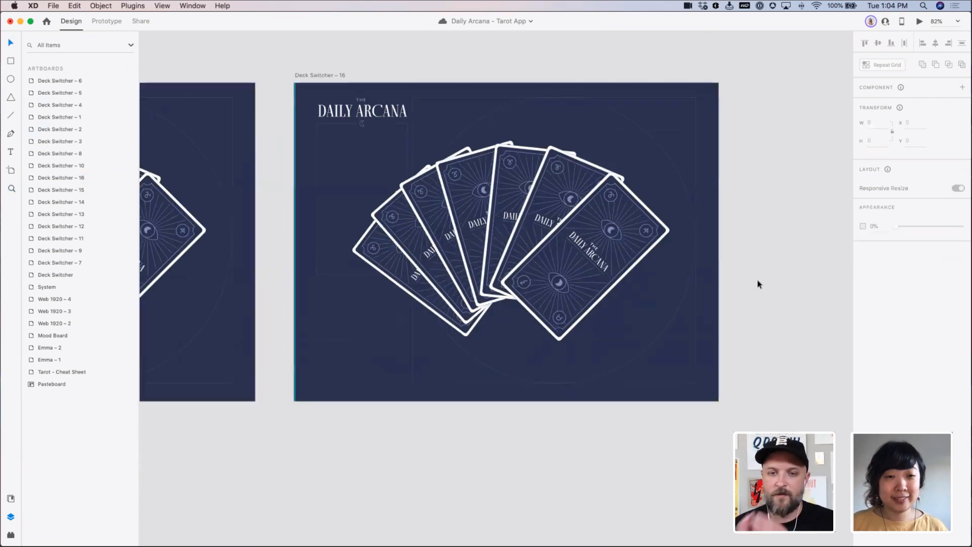
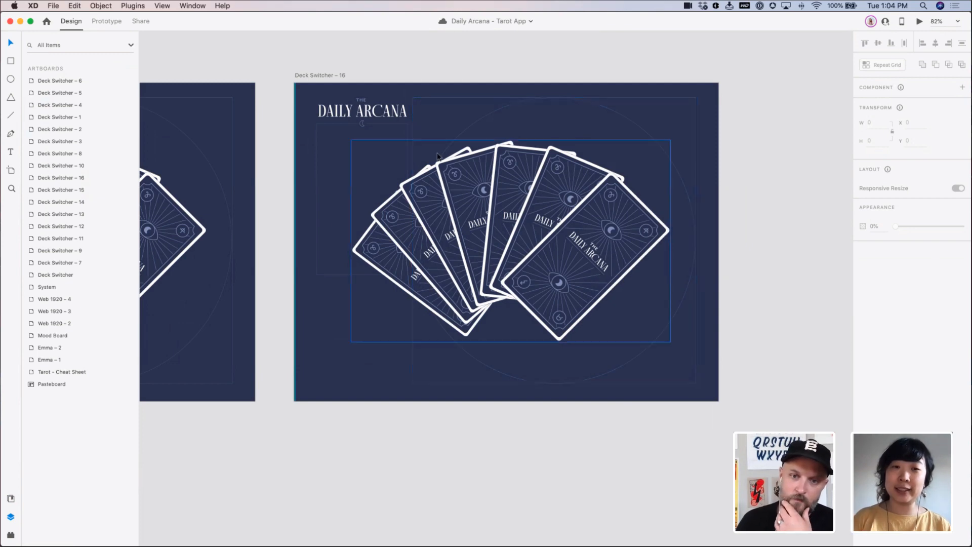
pyautogui.press('super+minus')
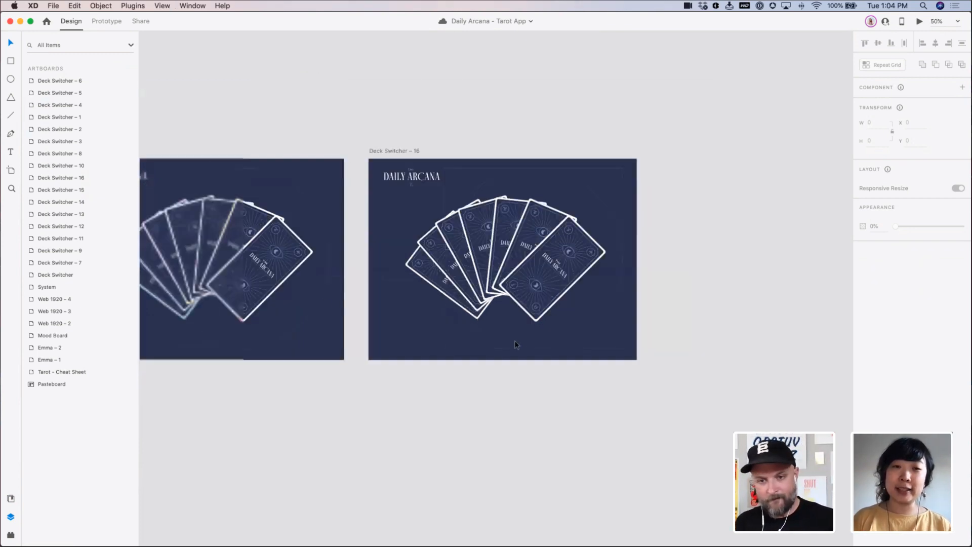
pyautogui.moveTo(613, 319); pyautogui.dragTo(876, 319)
pyautogui.click(432, 297)
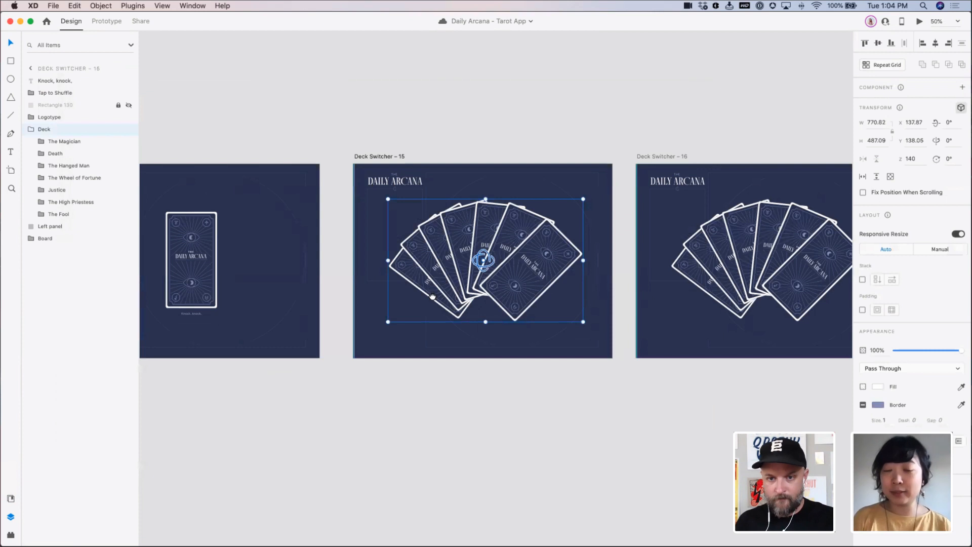
pyautogui.moveTo(632, 307); pyautogui.dragTo(419, 293)
pyautogui.click(503, 258)
pyautogui.hscroll(-5, 567, 295)
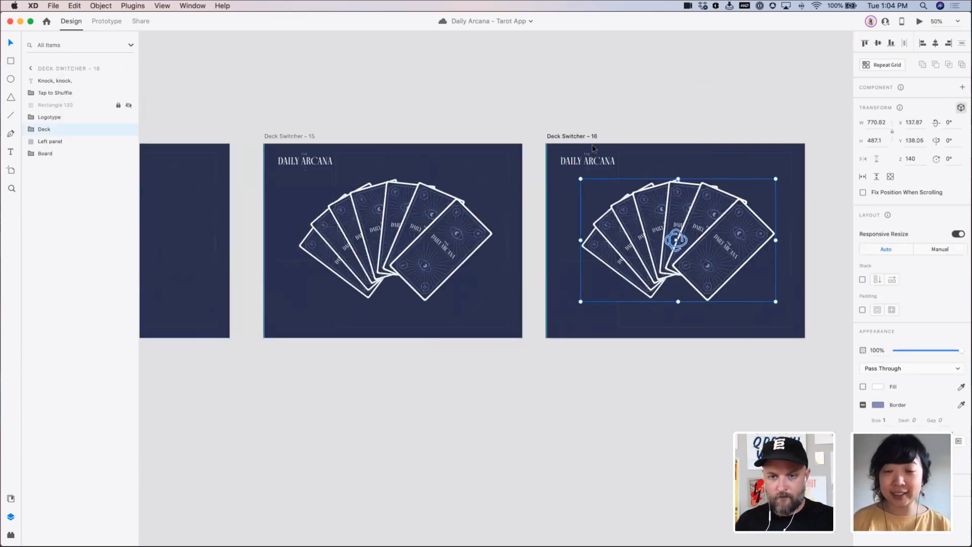
pyautogui.click(530, 117)
pyautogui.hscroll(3, 504, 114)
pyautogui.click(363, 181)
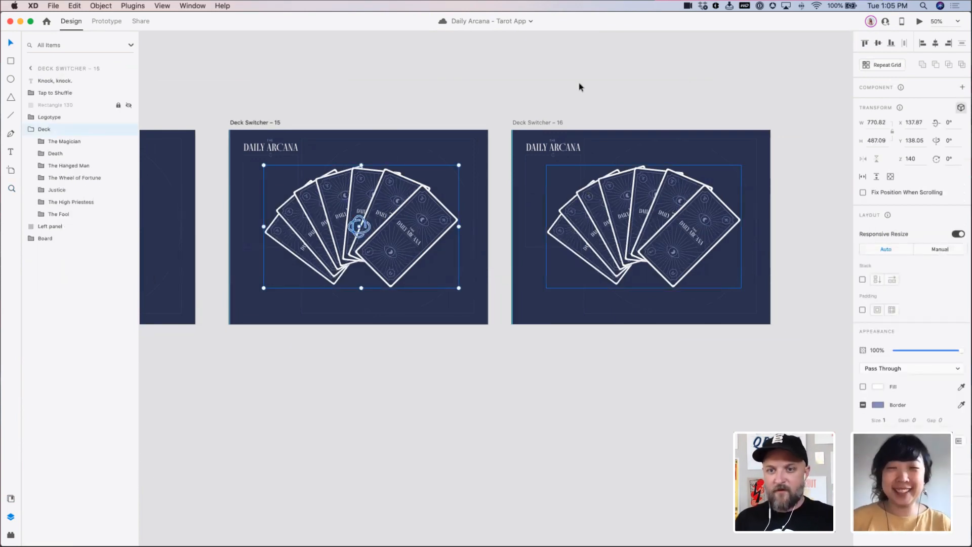
# Move The Hanged Man card on Deck Switcher – 16 slightly upward so it sticks out of the fan
pyautogui.scroll(4, 579, 86)
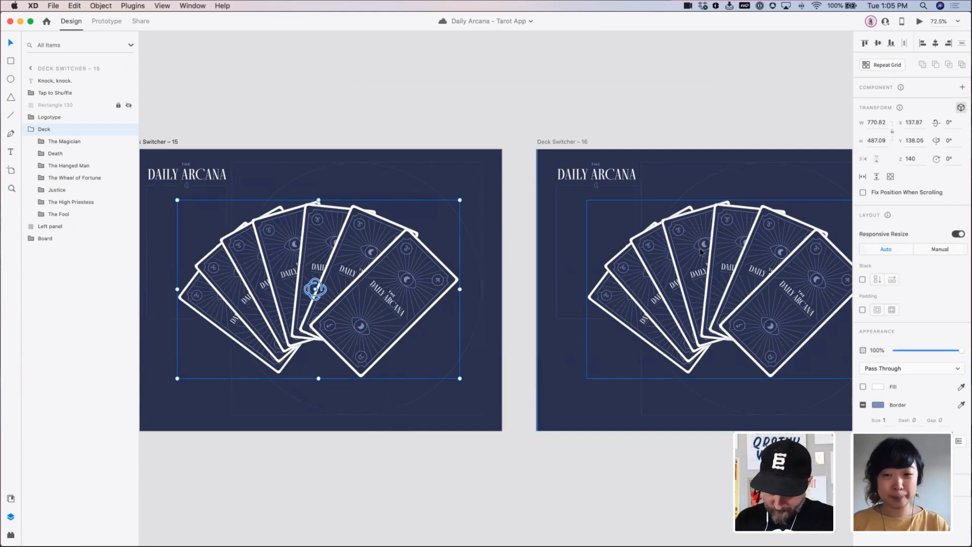
pyautogui.doubleClick(695, 252)
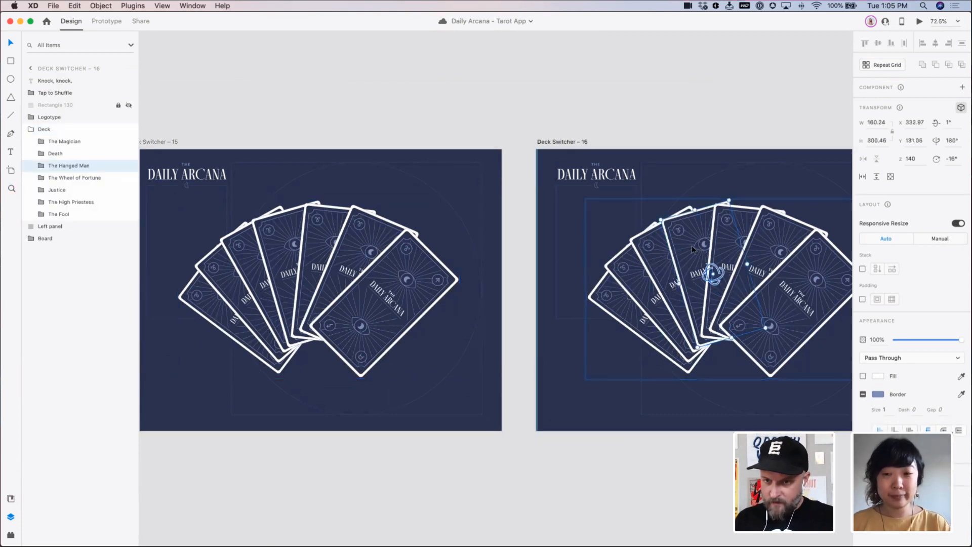
pyautogui.moveTo(692, 245); pyautogui.dragTo(687, 224)
# Link The Hanged Man card on Deck Switcher – 15 to Deck Switcher – 16 with a Tap-triggered, 0.6 s Auto-Animate interaction
pyautogui.doubleClick(289, 247)
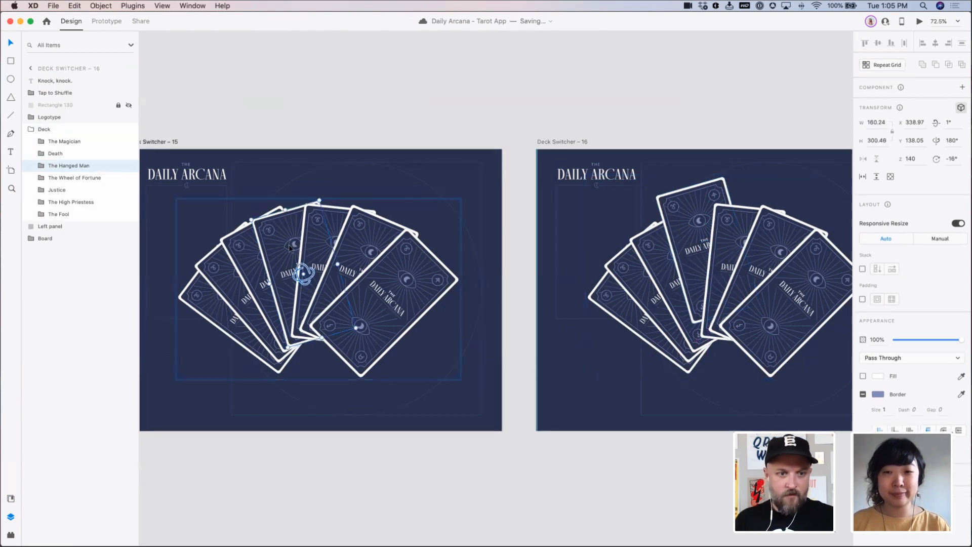
pyautogui.click(106, 21)
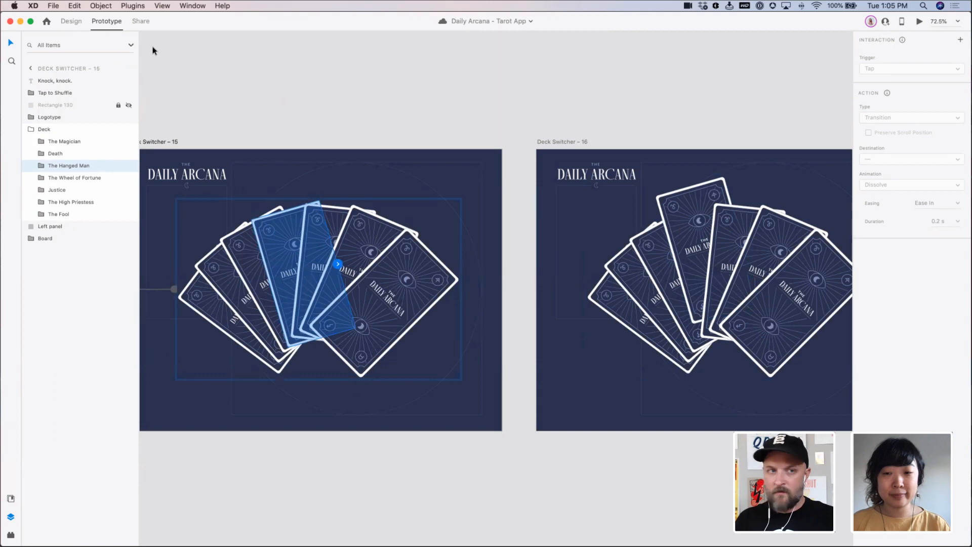
pyautogui.click(138, 22)
pyautogui.click(110, 22)
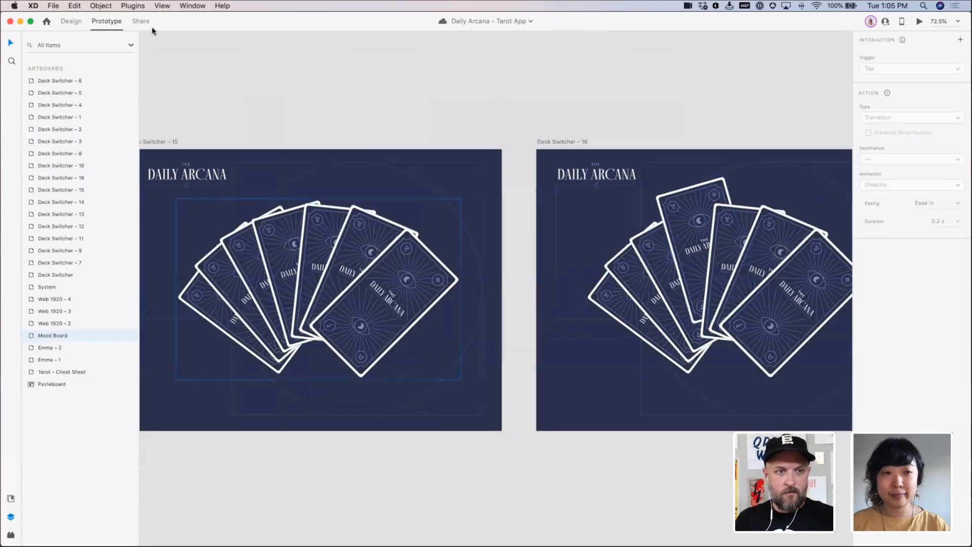
pyautogui.click(267, 229)
pyautogui.doubleClick(267, 230)
pyautogui.press('Escape')
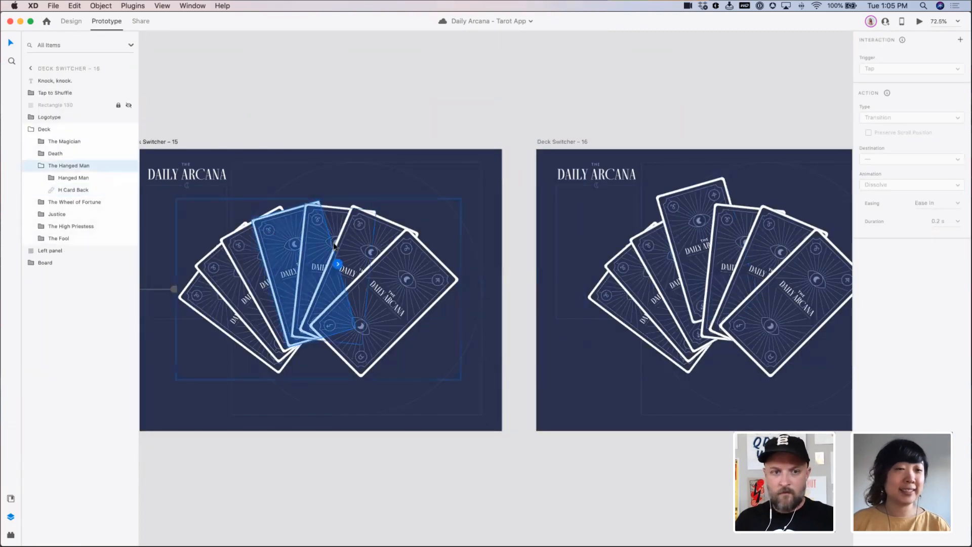
pyautogui.moveTo(338, 264); pyautogui.dragTo(562, 290)
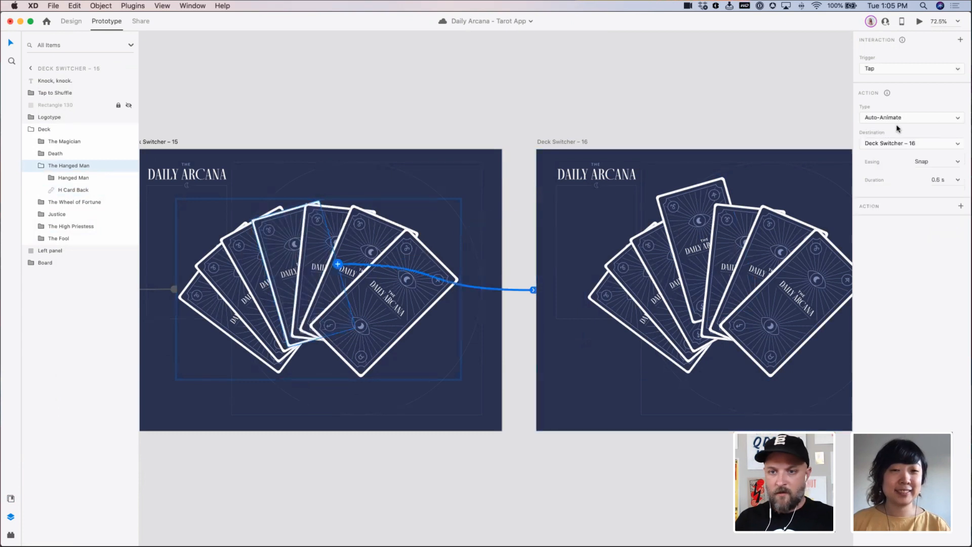
# Check the trigger options available for The Hanged Man card's interaction, keep Tap, and return to design mode
pyautogui.click(901, 72)
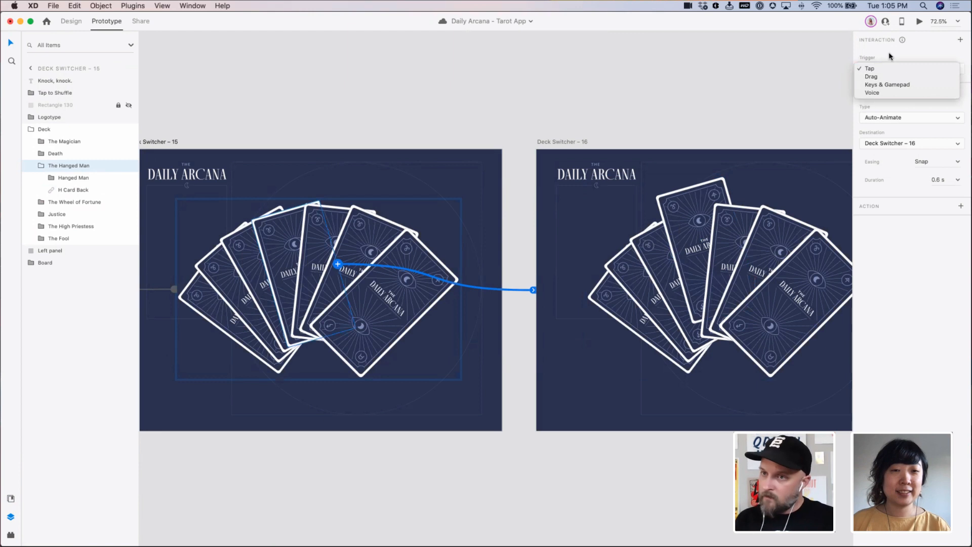
pyautogui.click(890, 57)
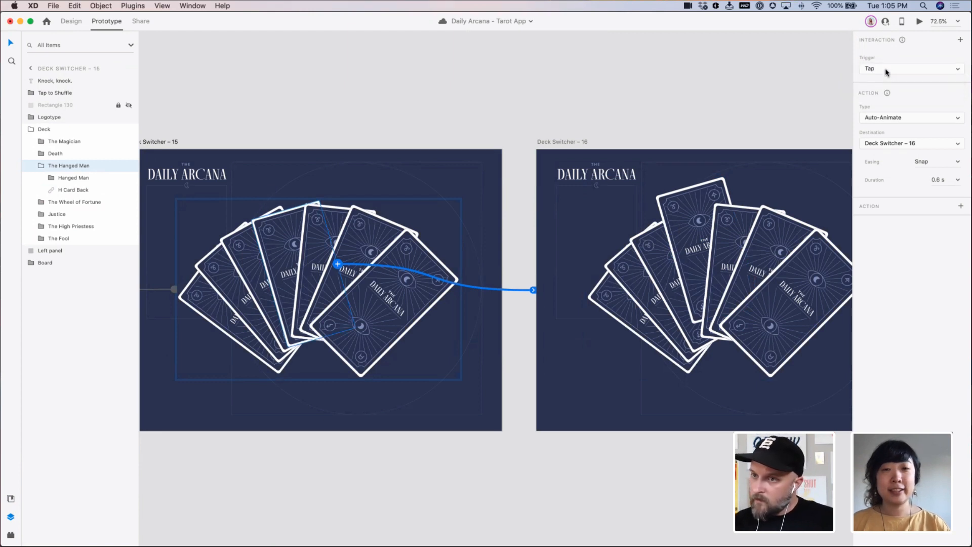
pyautogui.click(885, 70)
pyautogui.click(787, 62)
pyautogui.moveTo(180, 151); pyautogui.dragTo(258, 151)
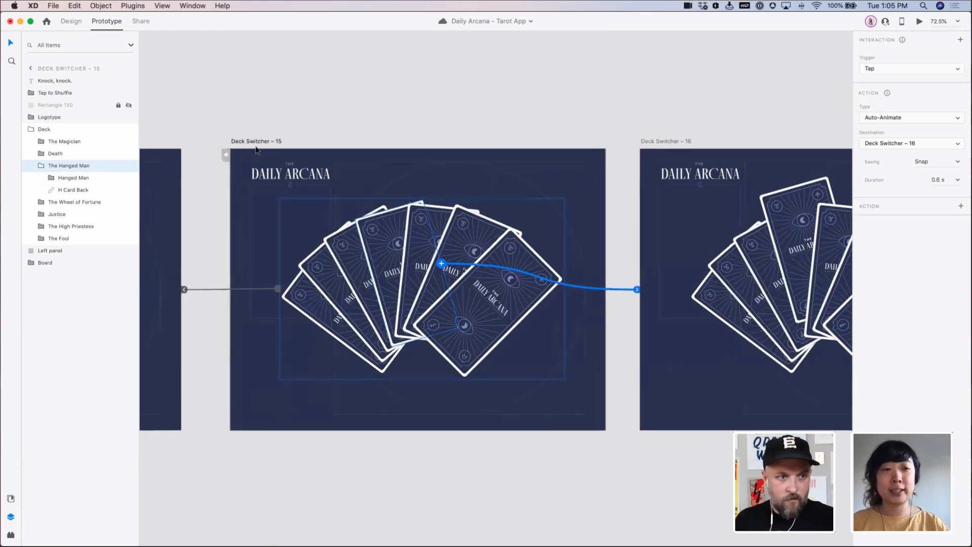
pyautogui.click(71, 21)
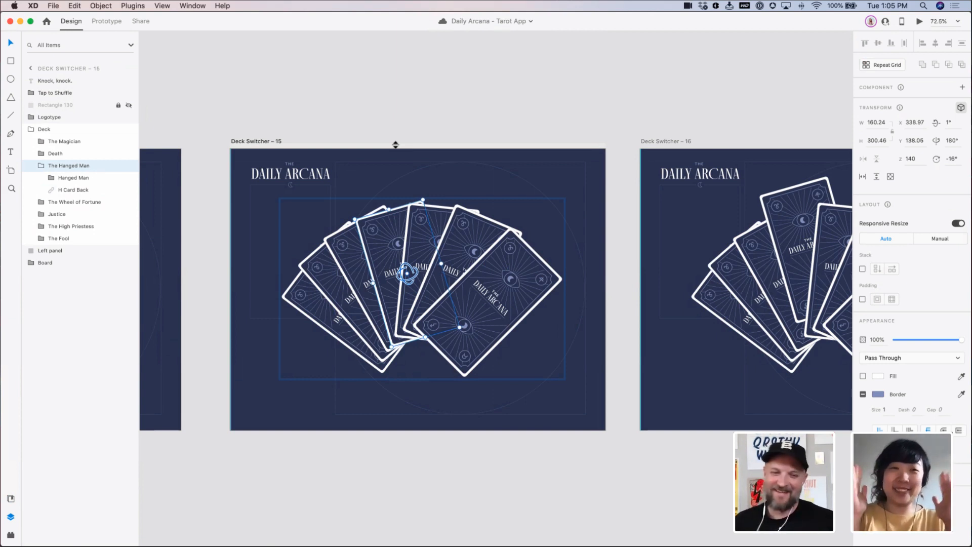
# Try the Drag trigger on The Hanged Man card's interaction on Deck Switcher – 15 and restore Tap
pyautogui.scroll(-1, 419, 107)
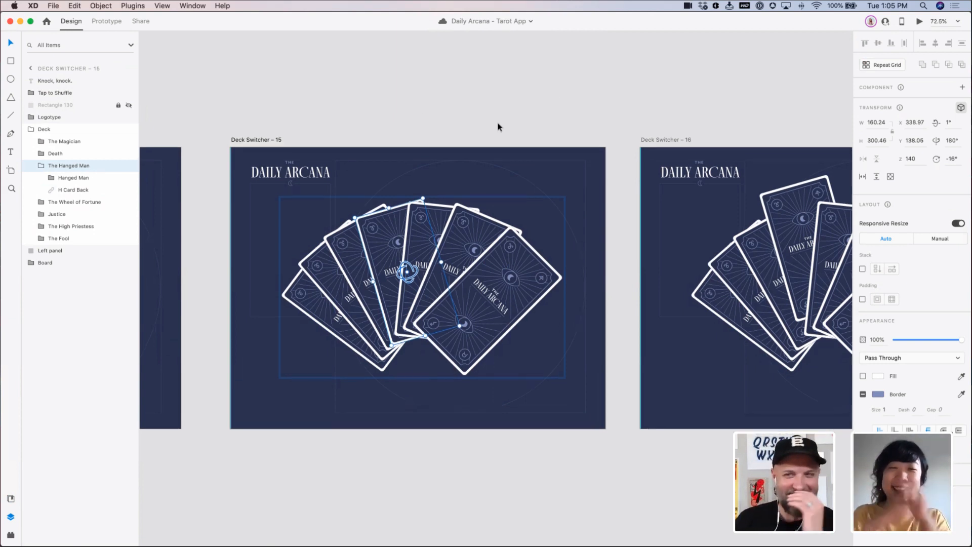
pyautogui.click(116, 25)
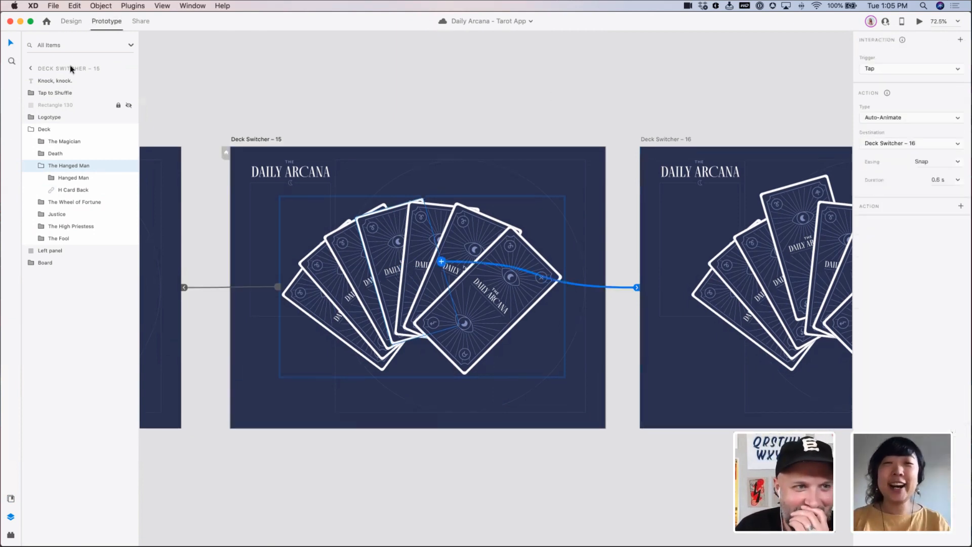
pyautogui.click(883, 118)
pyautogui.click(888, 94)
pyautogui.click(886, 69)
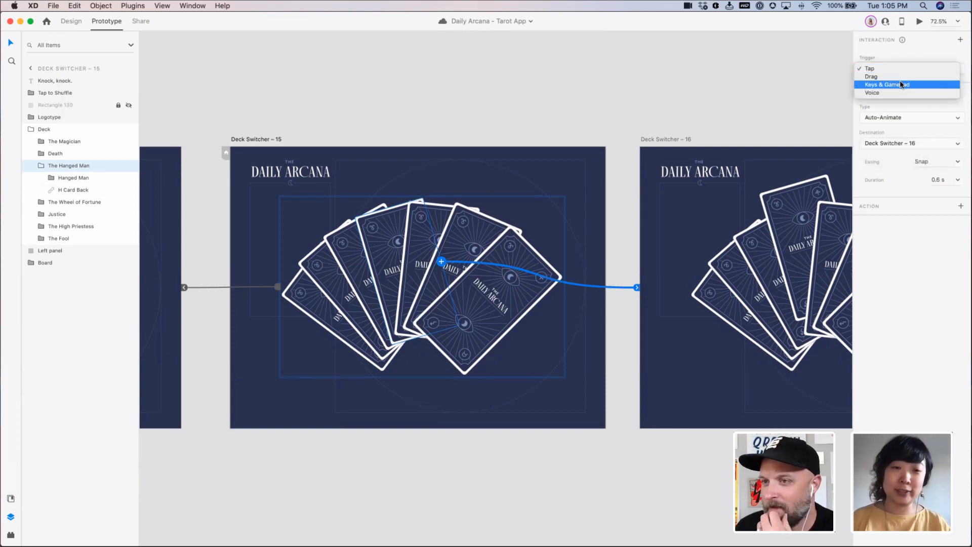
pyautogui.click(897, 75)
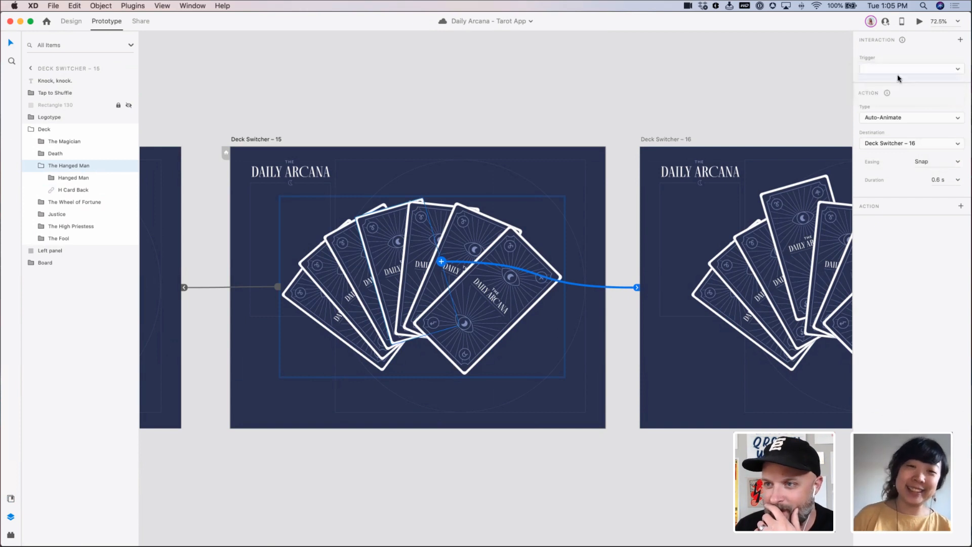
pyautogui.click(891, 66)
pyautogui.click(880, 65)
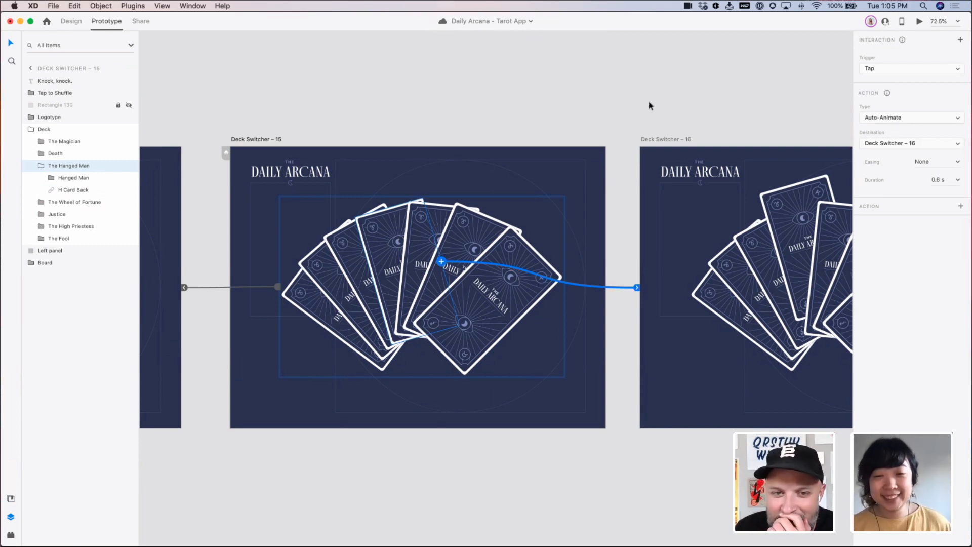
# Compare the trigger options offered for the Deck group and The Hanged Man card on Deck Switcher – 15
pyautogui.click(67, 143)
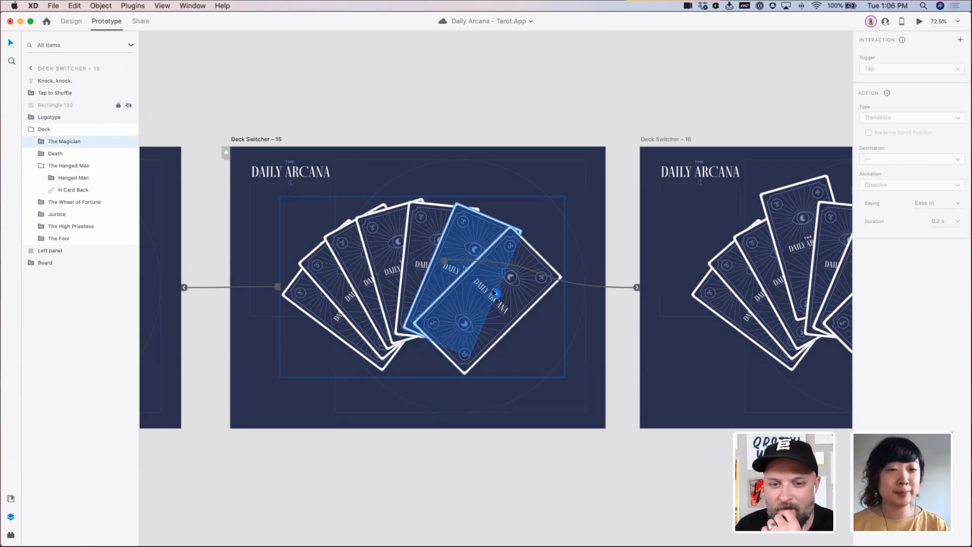
pyautogui.click(385, 248)
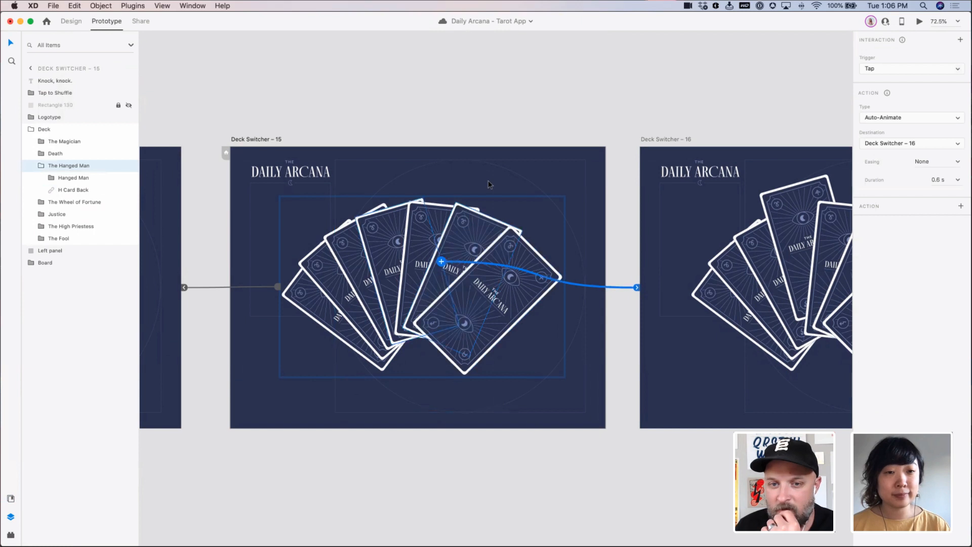
pyautogui.click(501, 149)
pyautogui.click(498, 249)
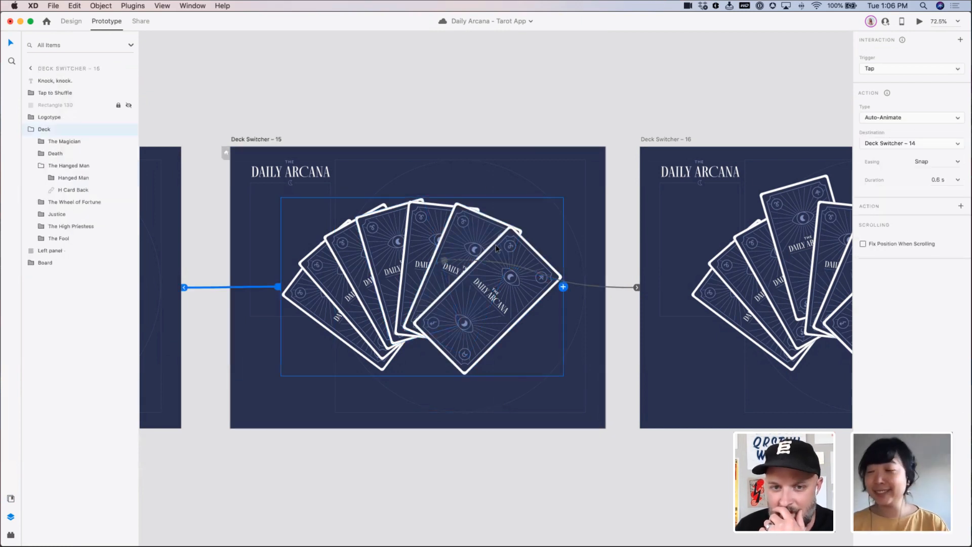
pyautogui.click(899, 69)
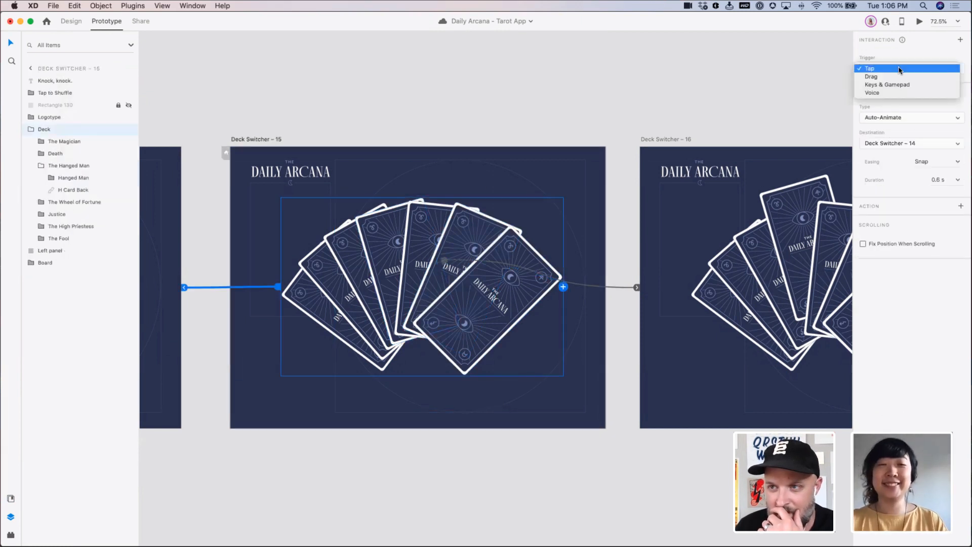
pyautogui.click(711, 83)
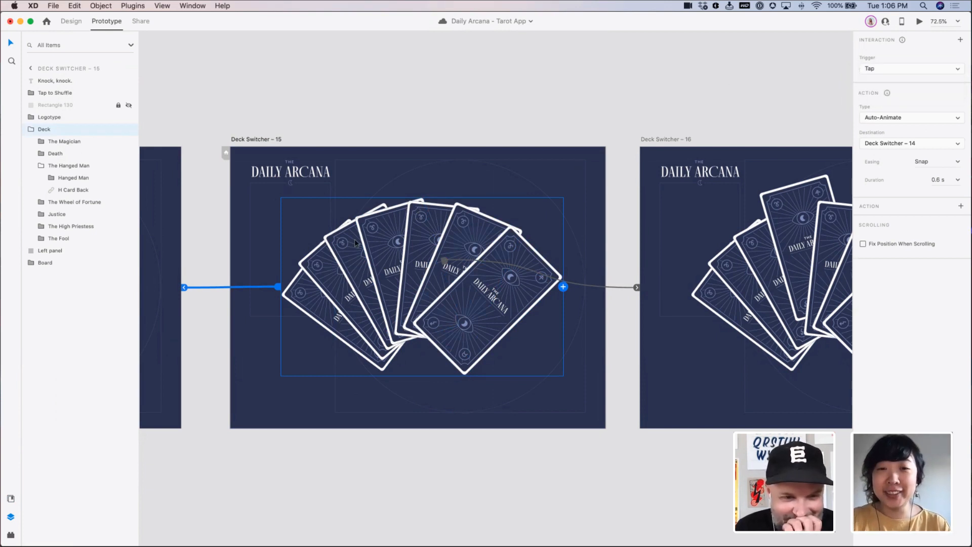
pyautogui.doubleClick(376, 231)
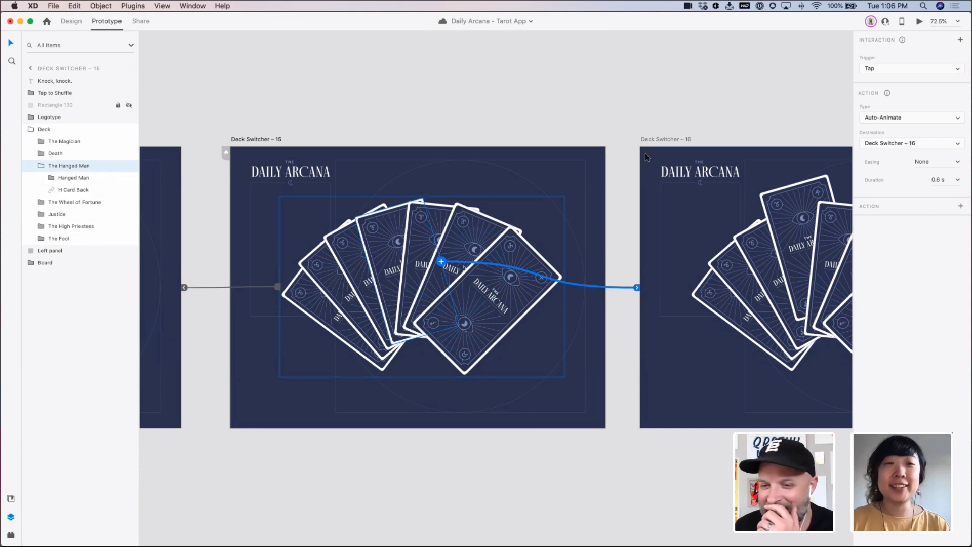
pyautogui.click(876, 69)
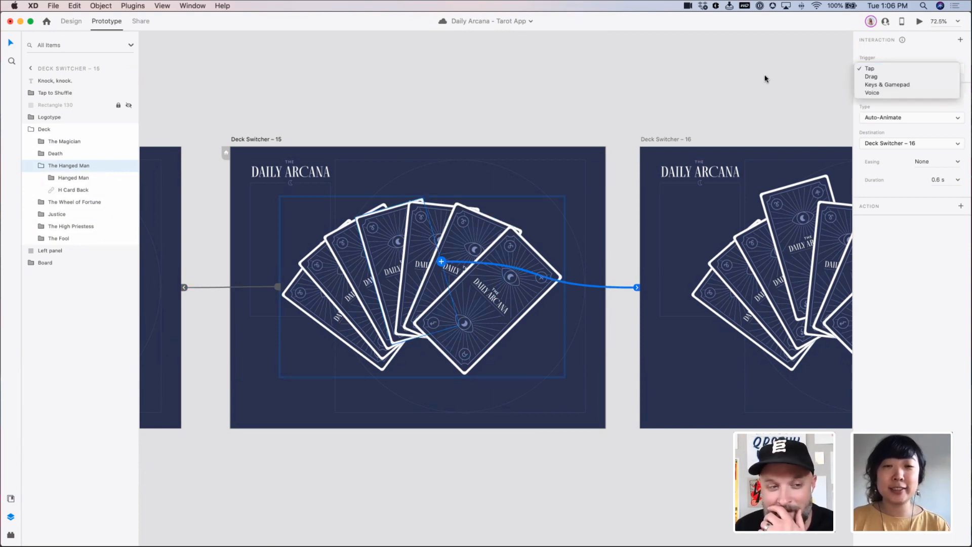
pyautogui.click(765, 78)
# Reselect The Hanged Man card on Deck Switcher – 15 in prototype mode and check its trigger options again
pyautogui.click(63, 25)
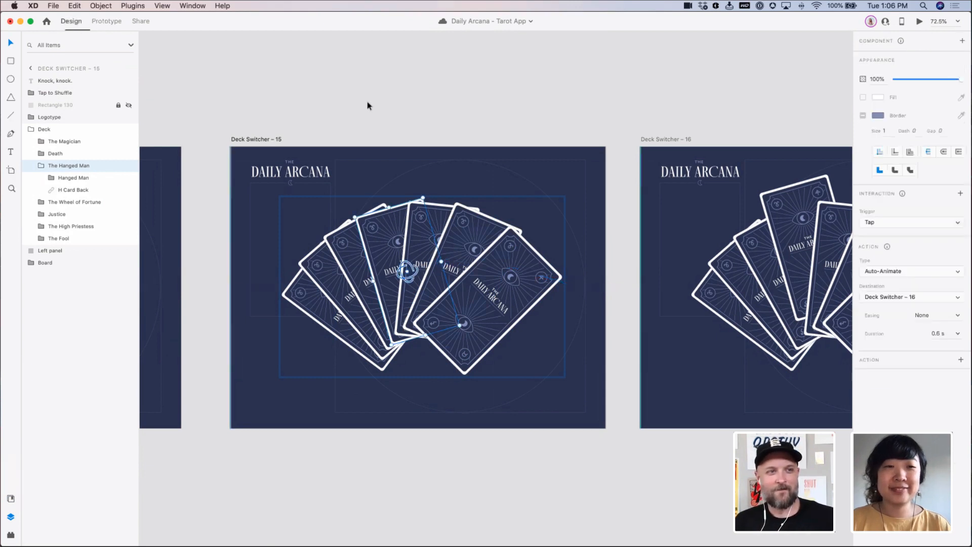
pyautogui.click(122, 25)
pyautogui.click(881, 71)
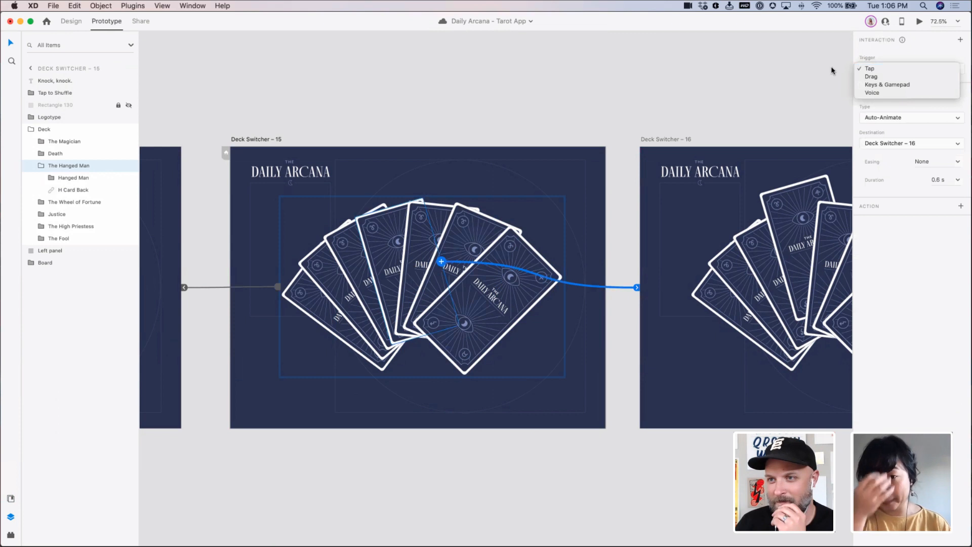
pyautogui.click(818, 72)
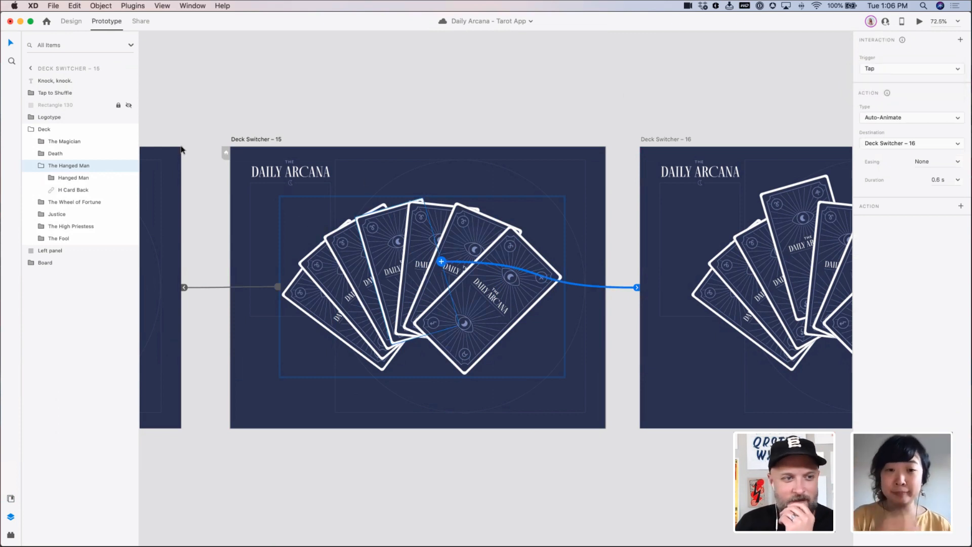
pyautogui.click(404, 135)
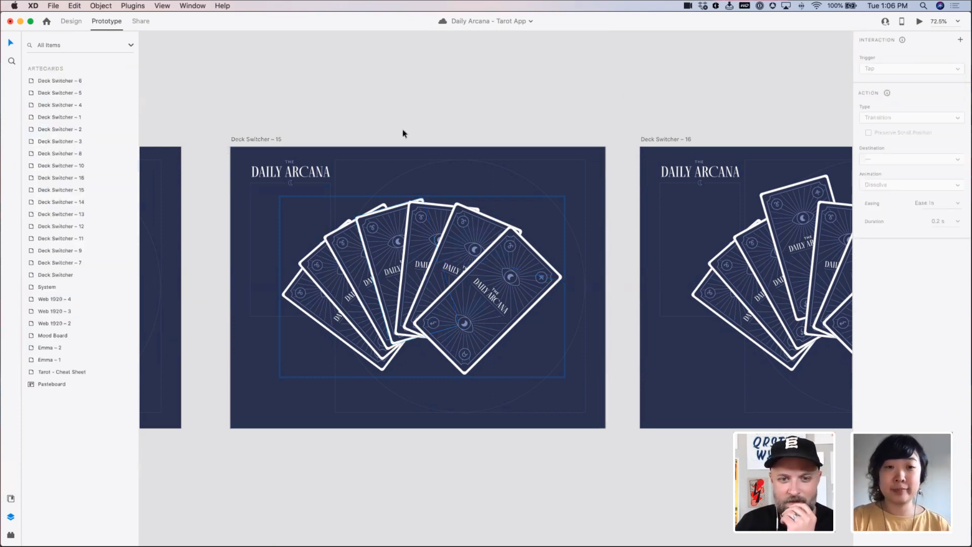
pyautogui.click(393, 254)
pyautogui.doubleClick(392, 254)
pyautogui.click(877, 66)
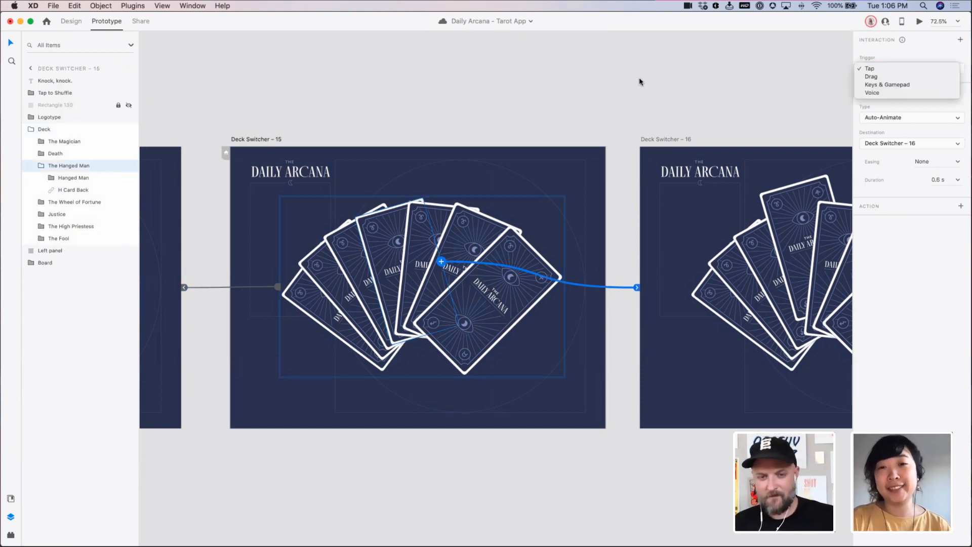
pyautogui.click(578, 106)
pyautogui.click(582, 127)
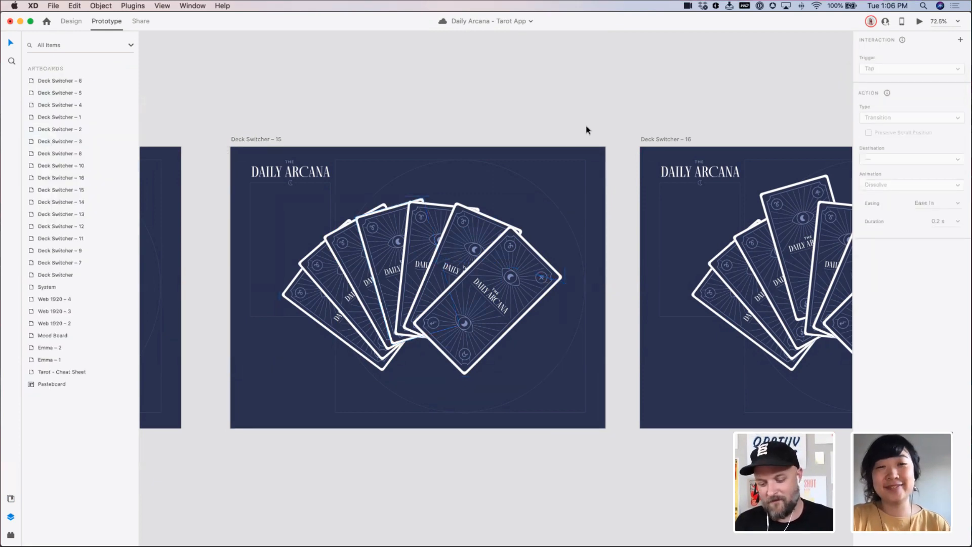
# Undo The Hanged Man card's link from Deck Switcher – 15 and its upward move on Deck Switcher – 16
pyautogui.press('super+minus')
pyautogui.press('super+minus')
pyautogui.press('super+minus')
pyautogui.moveTo(527, 113); pyautogui.dragTo(486, 65)
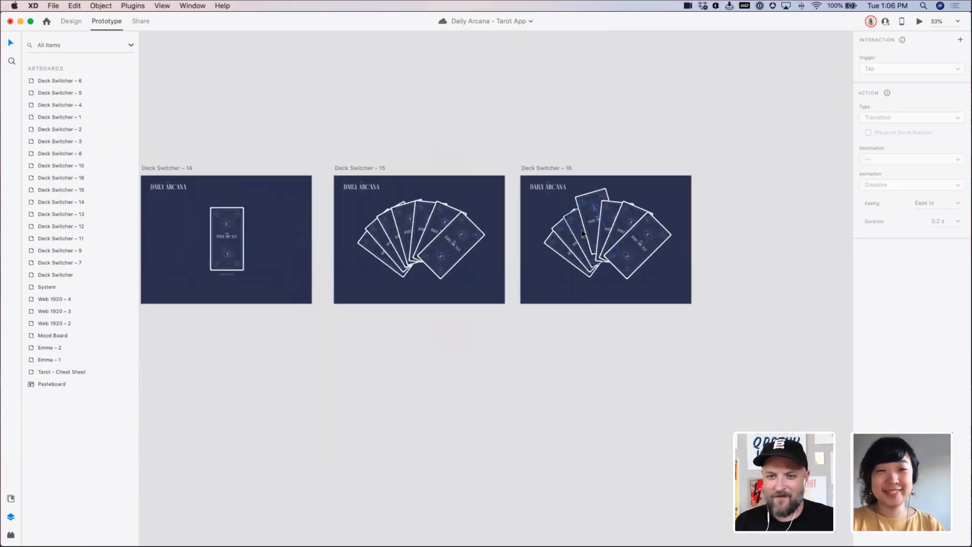
pyautogui.press('super+z')
pyautogui.press('super+z')
pyautogui.press('super+z')
pyautogui.press('super+z')
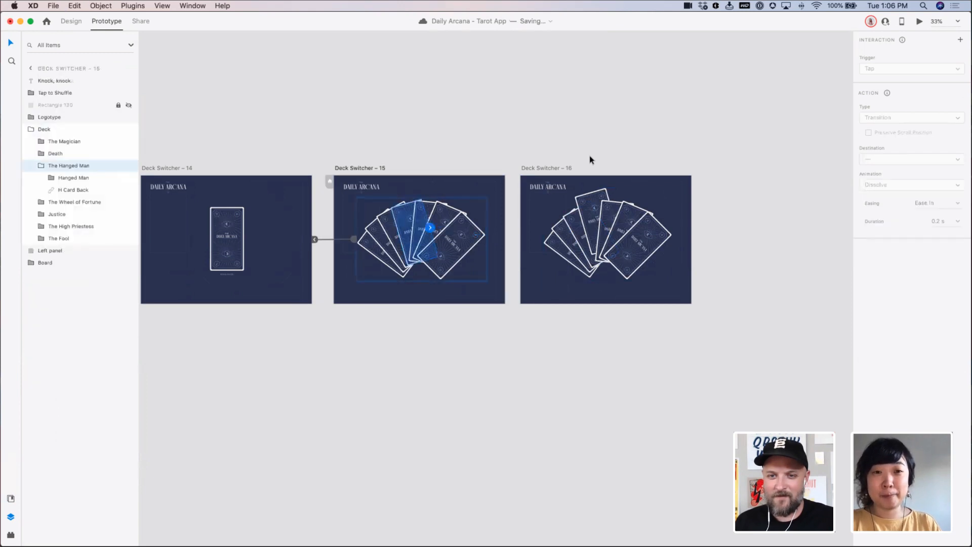
pyautogui.press('super+z')
pyautogui.press('super+z')
pyautogui.press('super+z')
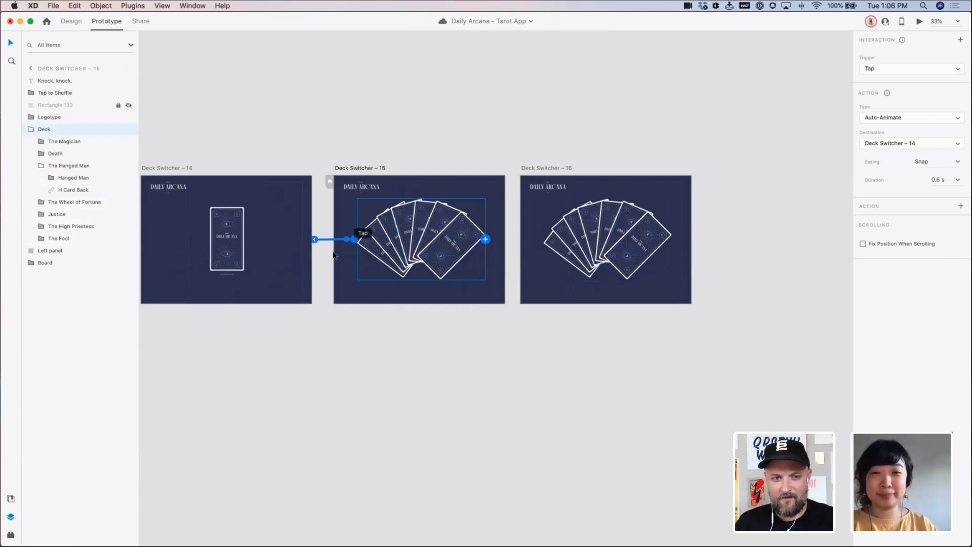
# Try to convert the Deck group on Deck Switcher – 15 to a component and undo it
pyautogui.press('super+k')
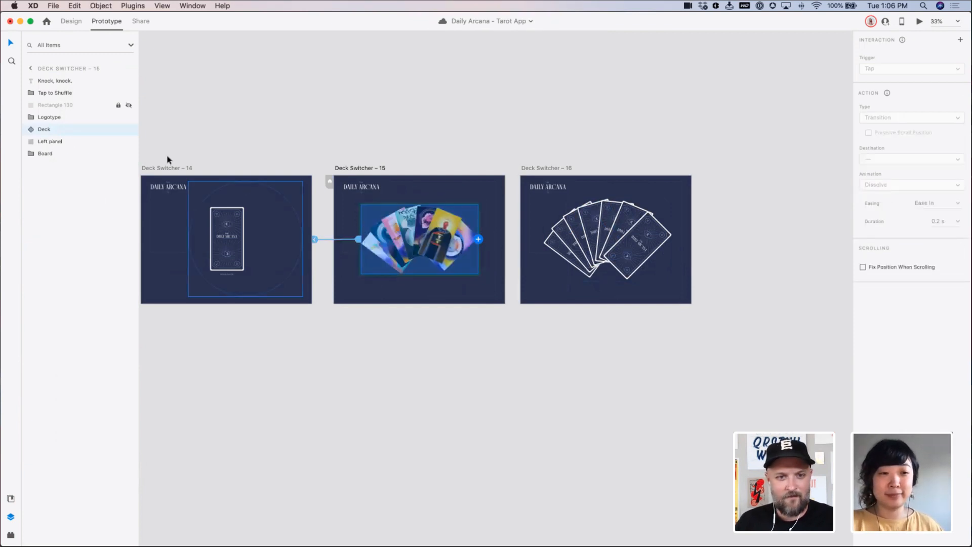
pyautogui.press('super+z')
pyautogui.click(339, 105)
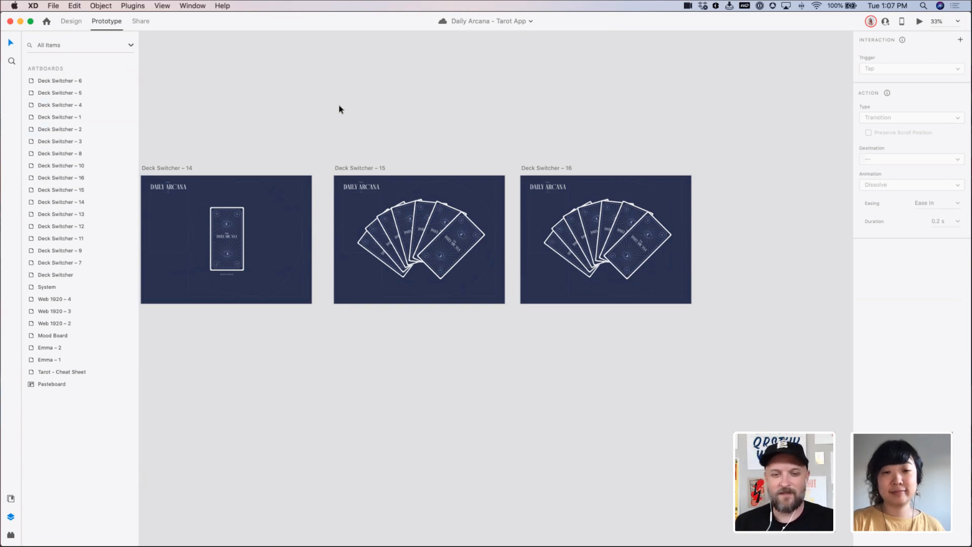
# Link The Hanged Man card inside the Deck group on Deck Switcher – 15 to the Deck Switcher – 16 artboard
pyautogui.moveTo(320, 151); pyautogui.dragTo(622, 397)
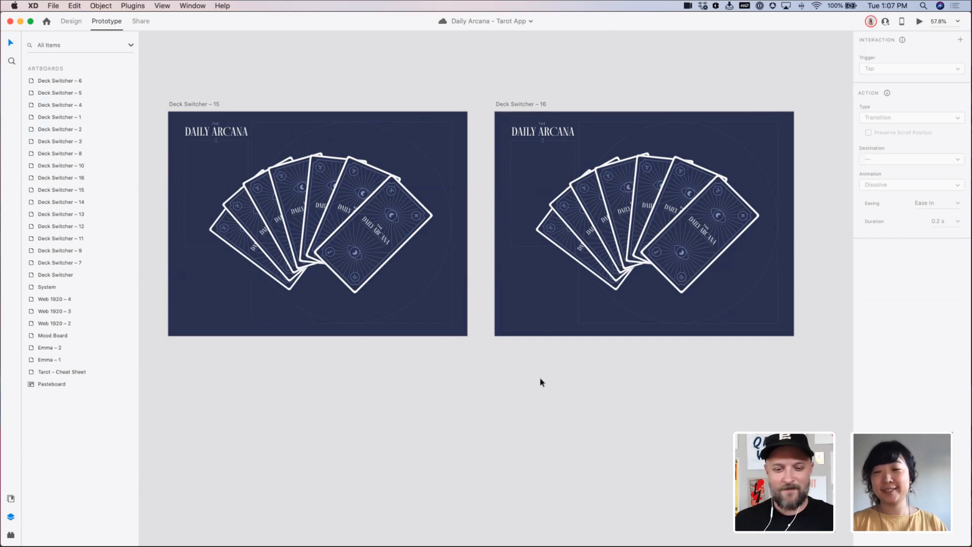
pyautogui.moveTo(443, 381); pyautogui.dragTo(497, 380)
pyautogui.moveTo(446, 181); pyautogui.dragTo(392, 157)
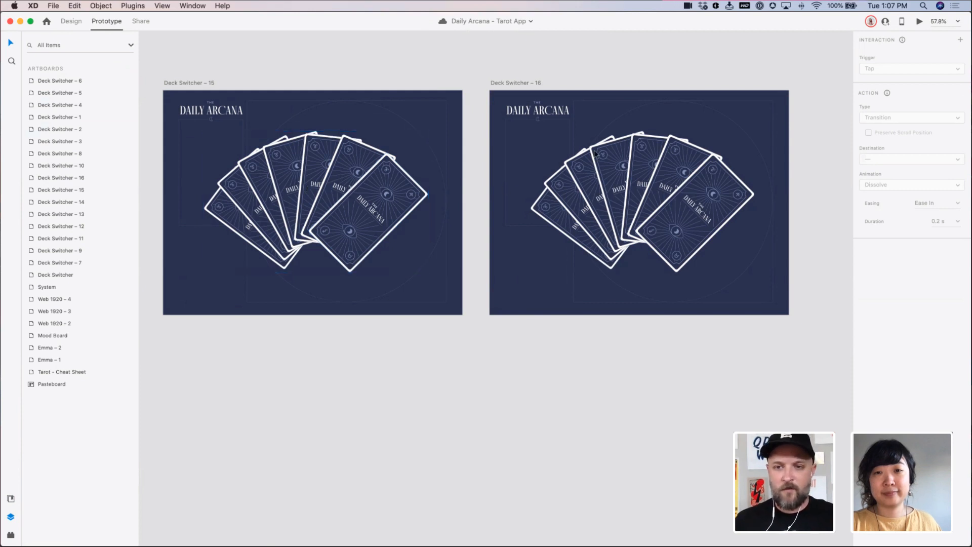
pyautogui.doubleClick(288, 162)
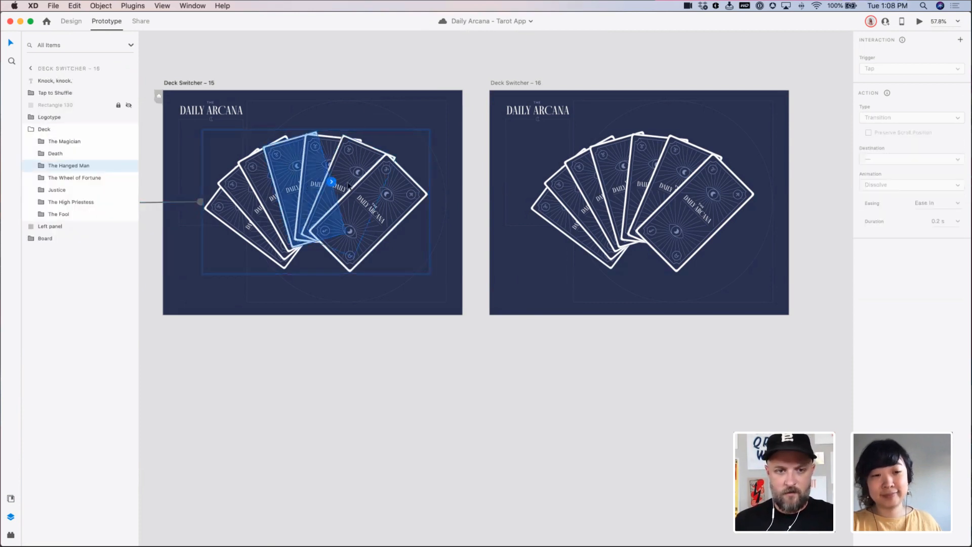
pyautogui.moveTo(331, 181); pyautogui.dragTo(611, 148)
# Move The Hanged Man card on Deck Switcher – 16 slightly upward out of the fan
pyautogui.doubleClick(607, 156)
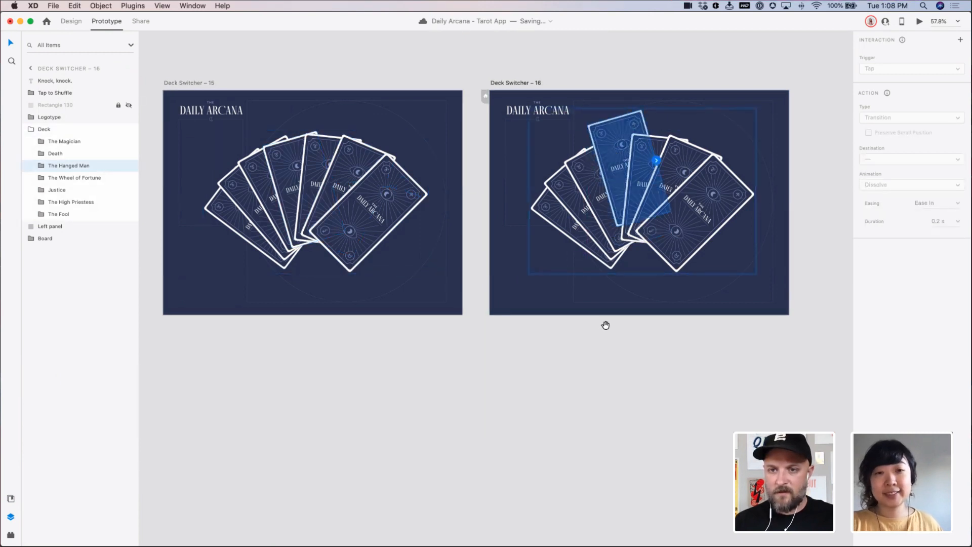
pyautogui.click(654, 324)
pyautogui.hscroll(5, 373, 105)
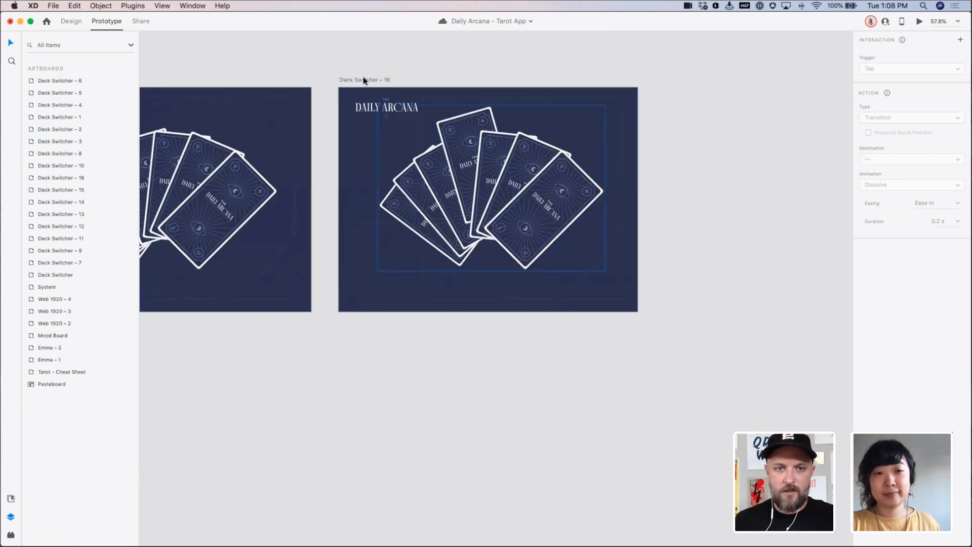
# Duplicate the Deck Switcher – 16 artboard
pyautogui.click(364, 80)
pyautogui.press('super+d')
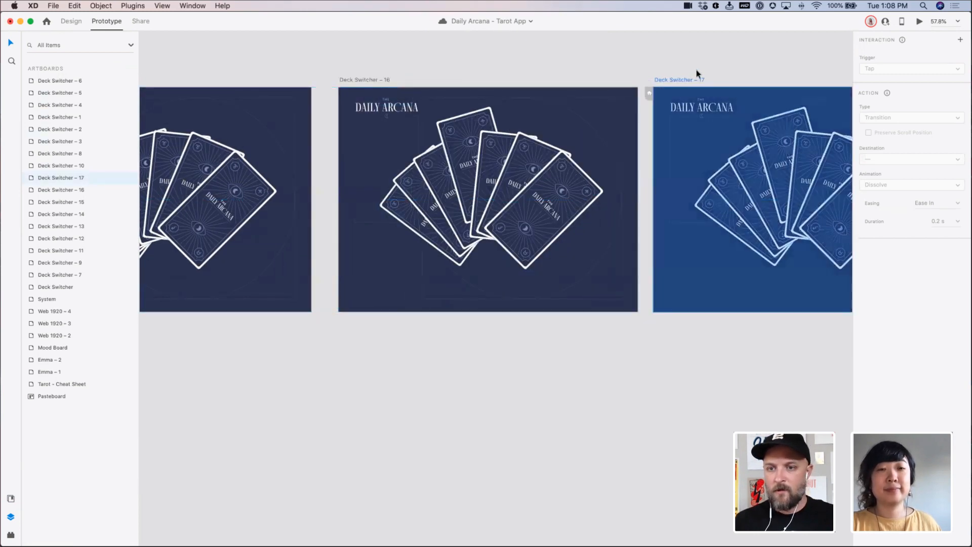
pyautogui.click(697, 73)
pyautogui.hscroll(10, 480, 76)
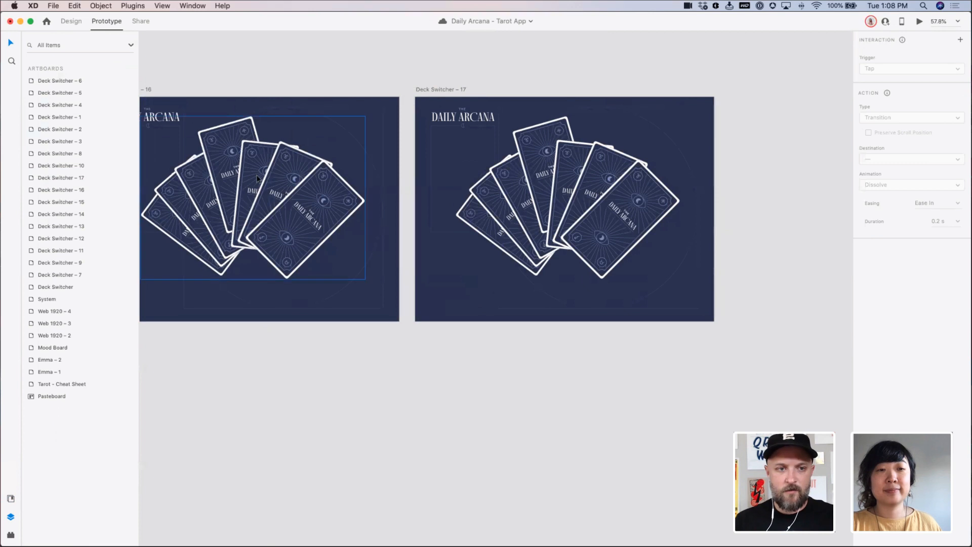
# Link The Wheel of Fortune card on Deck Switcher – 16 to the Deck Switcher – 17 artboard
pyautogui.hscroll(-5, 399, 193)
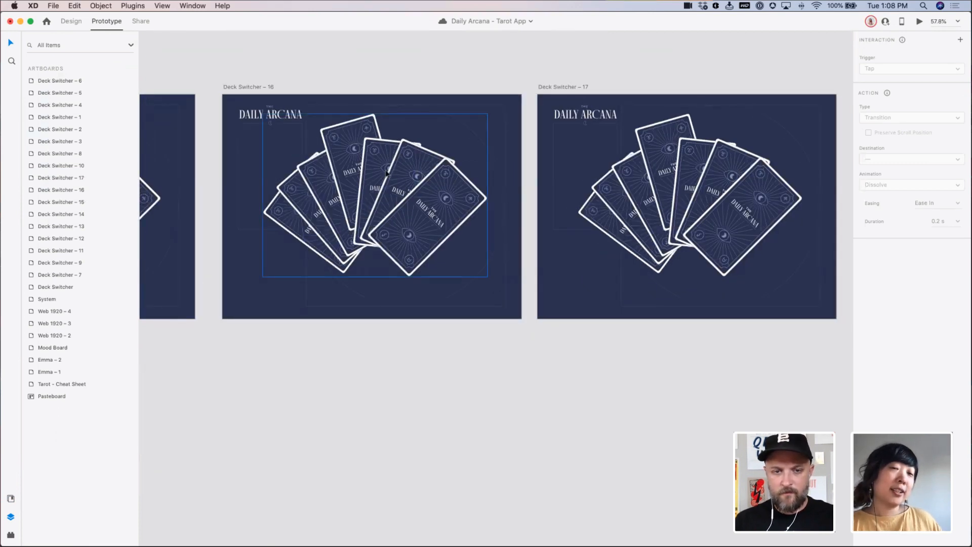
pyautogui.doubleClick(436, 220)
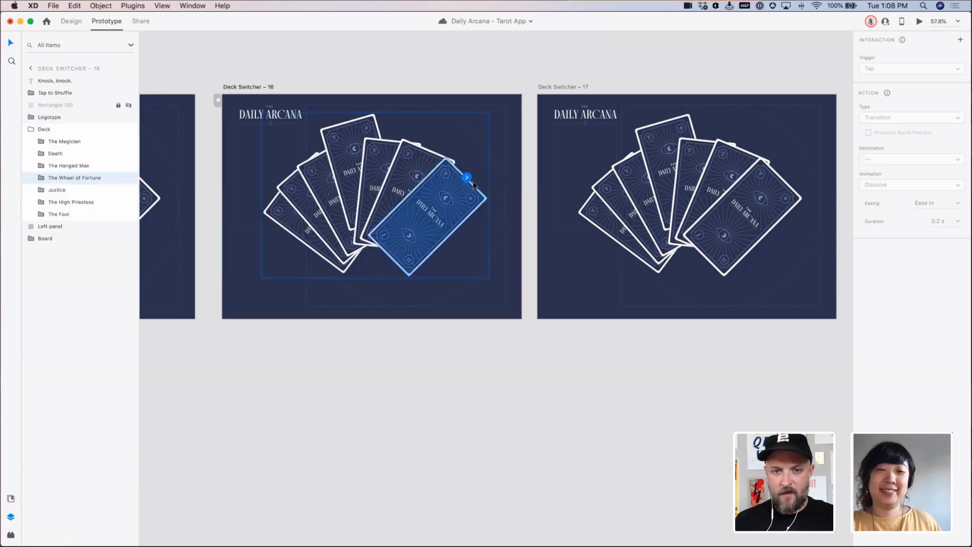
pyautogui.moveTo(466, 177); pyautogui.dragTo(773, 207)
# Move The Wheel of Fortune card on Deck Switcher – 17 diagonally outward, up and to the right, from the fan
pyautogui.doubleClick(724, 235)
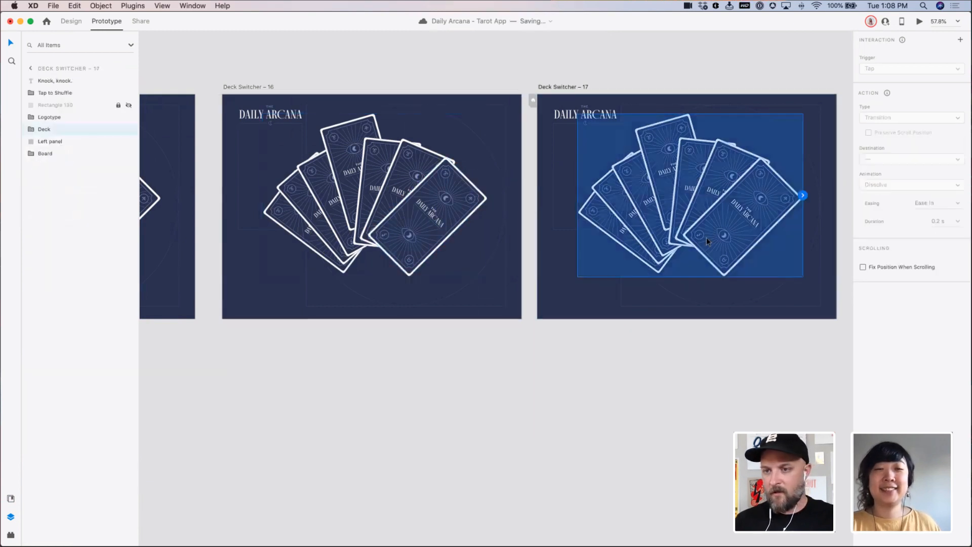
pyautogui.moveTo(723, 235); pyautogui.dragTo(743, 219)
pyautogui.hscroll(5, 509, 97)
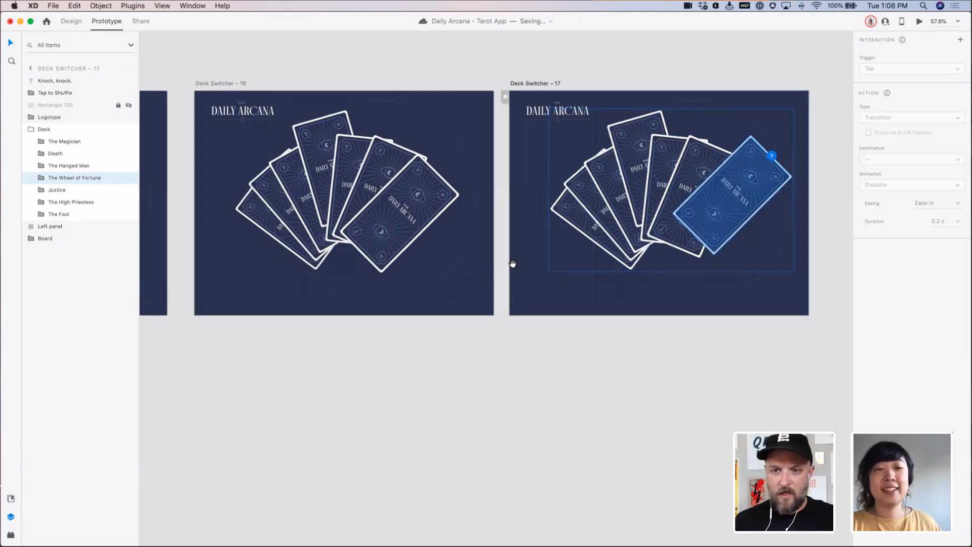
# Duplicate the Deck Switcher – 17 artboard with both cards pulled out
pyautogui.click(460, 54)
pyautogui.click(431, 54)
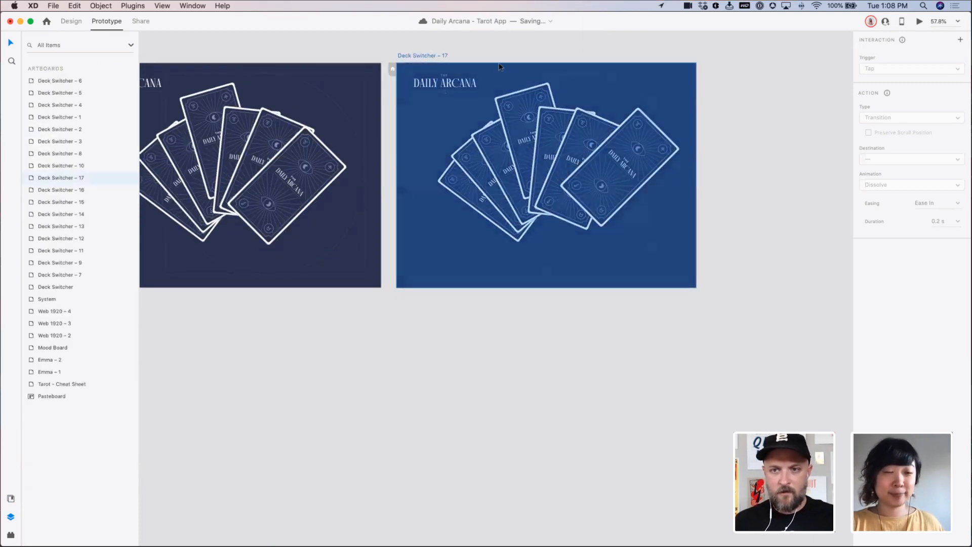
pyautogui.press('super+d')
pyautogui.hscroll(5, 705, 54)
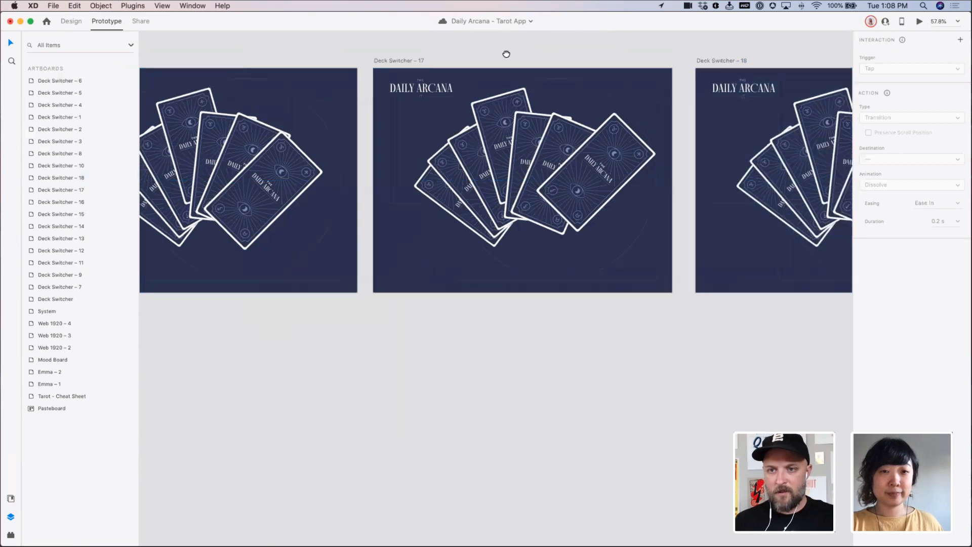
pyautogui.moveTo(523, 56); pyautogui.dragTo(458, 63)
pyautogui.moveTo(286, 220); pyautogui.dragTo(378, 239)
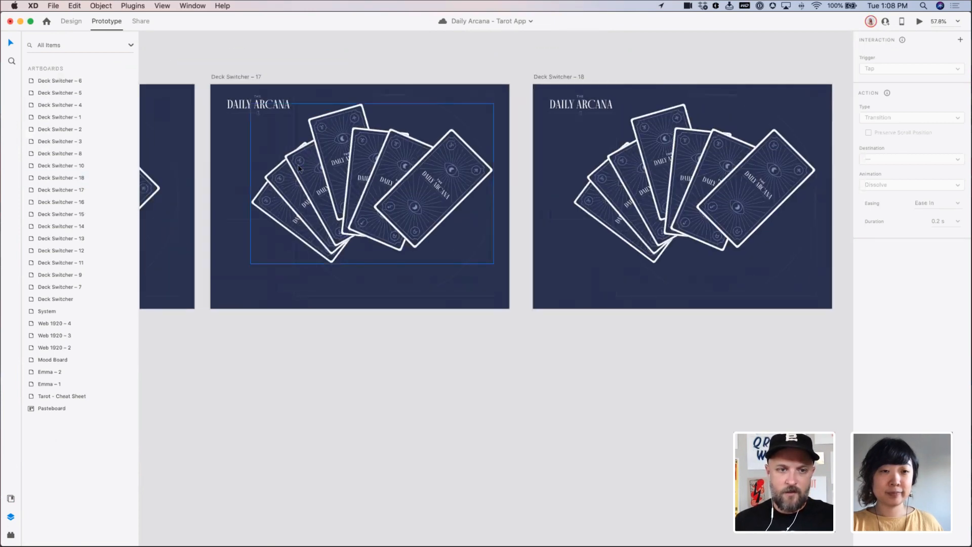
# Link the Justice card on the Deck Switcher – 17 artboard to the Deck Switcher – 18 artboard
pyautogui.doubleClick(342, 177)
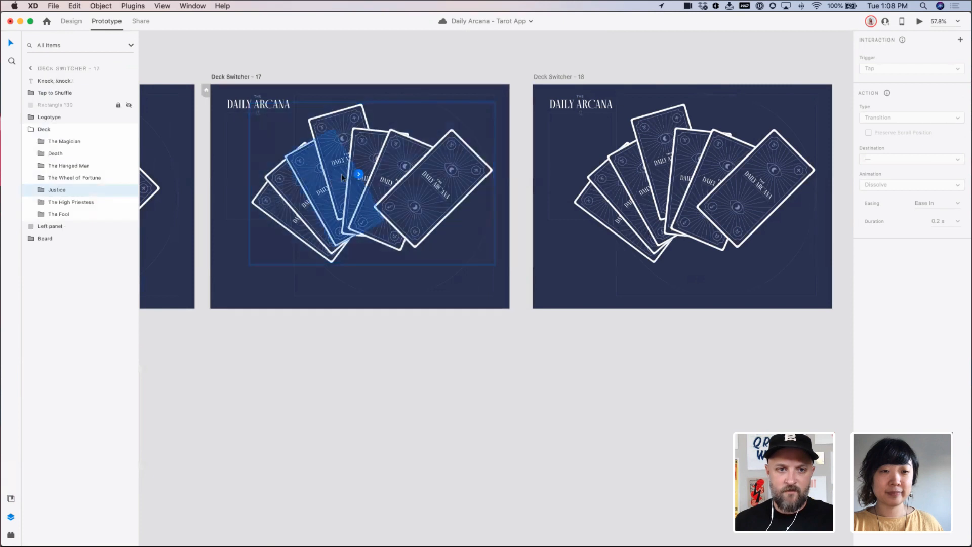
pyautogui.moveTo(359, 175); pyautogui.dragTo(621, 160)
pyautogui.doubleClick(631, 176)
pyautogui.click(705, 330)
pyautogui.hscroll(3, 659, 327)
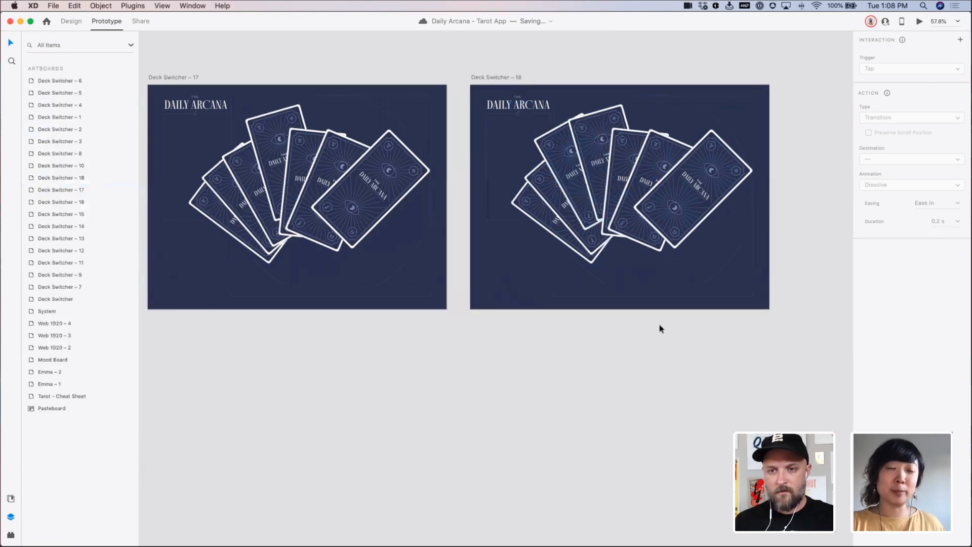
# Copy the "Knock, knock." caption below the card on the Deck Switcher – 14 artboard
pyautogui.hscroll(-5, 463, 247)
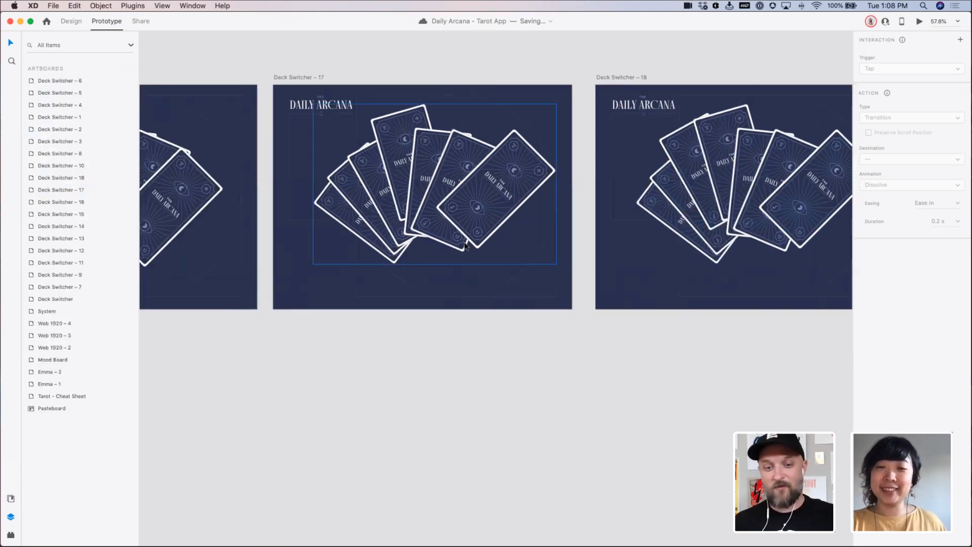
pyautogui.hscroll(4, 465, 245)
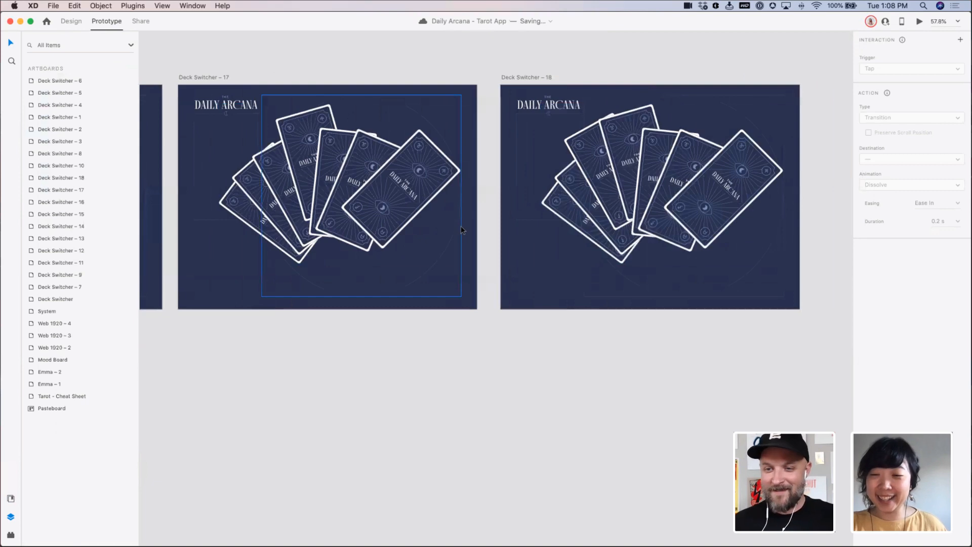
pyautogui.hscroll(3, 456, 232)
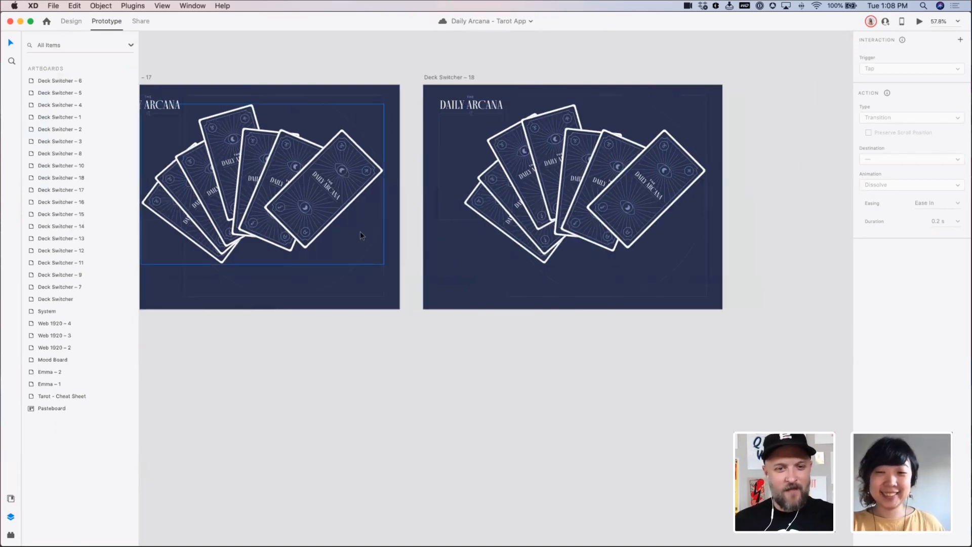
pyautogui.hscroll(10, 782, 245)
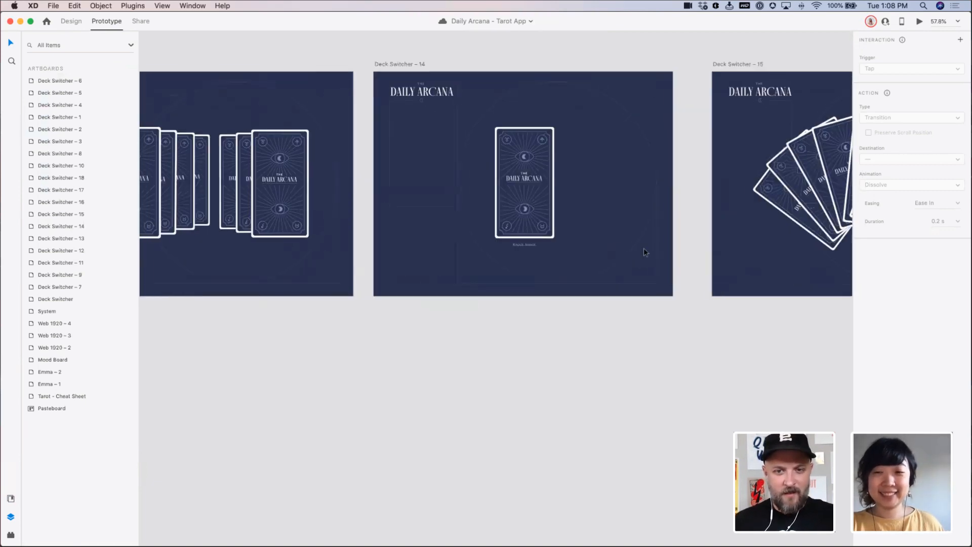
pyautogui.click(526, 245)
# Paste the copied "Knock, knock." caption onto the Deck Switcher – 18 artboard in Design mode
pyautogui.hscroll(15, 722, 251)
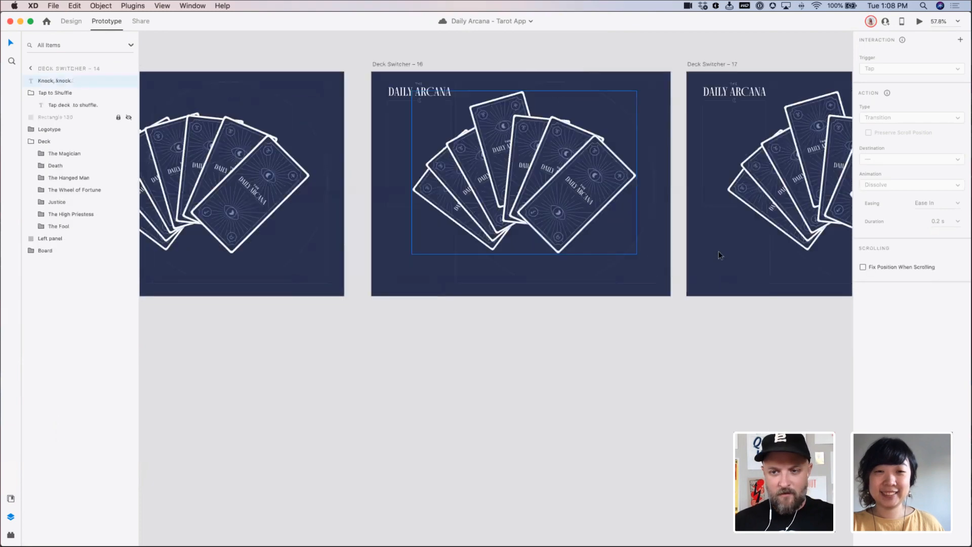
pyautogui.hscroll(15, 738, 298)
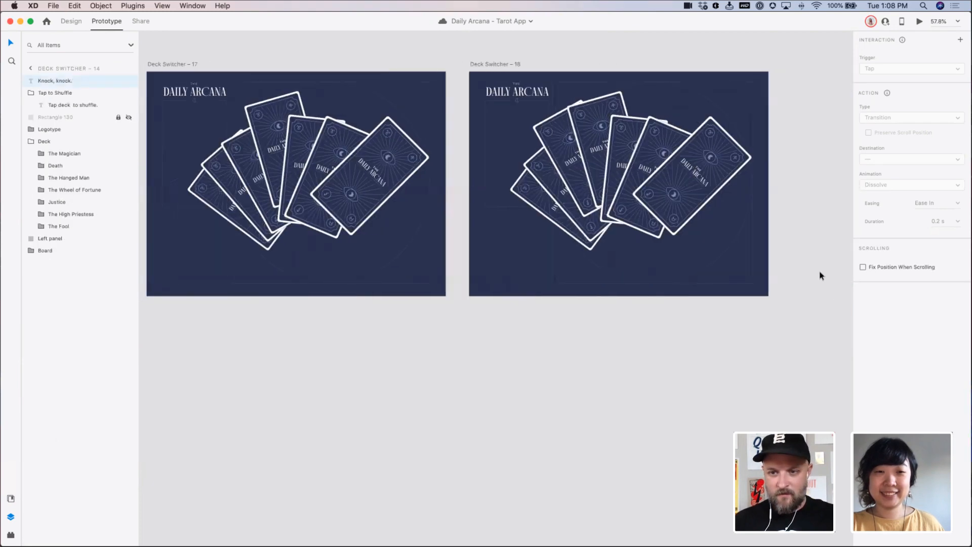
pyautogui.click(821, 273)
pyautogui.press('super+v')
pyautogui.press('super+z')
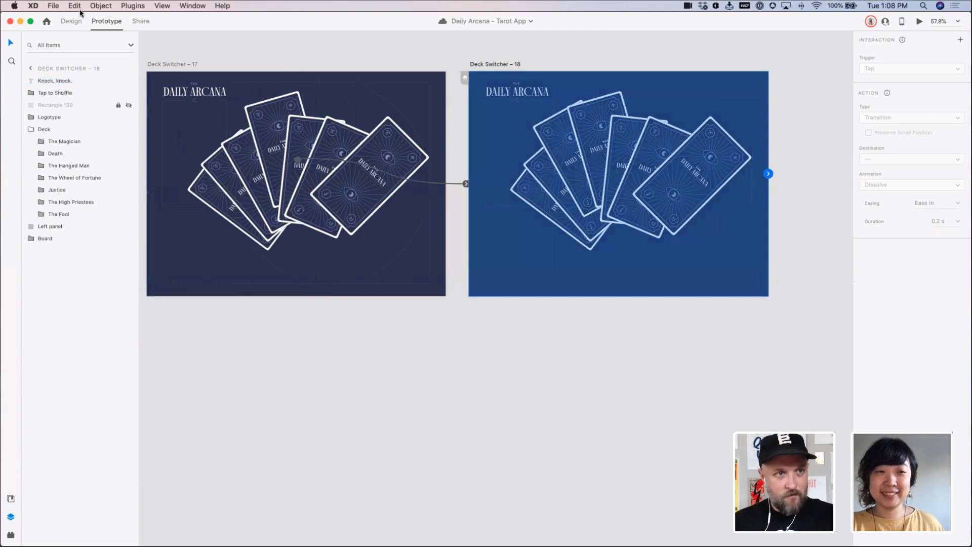
pyautogui.click(72, 21)
pyautogui.press('super+v')
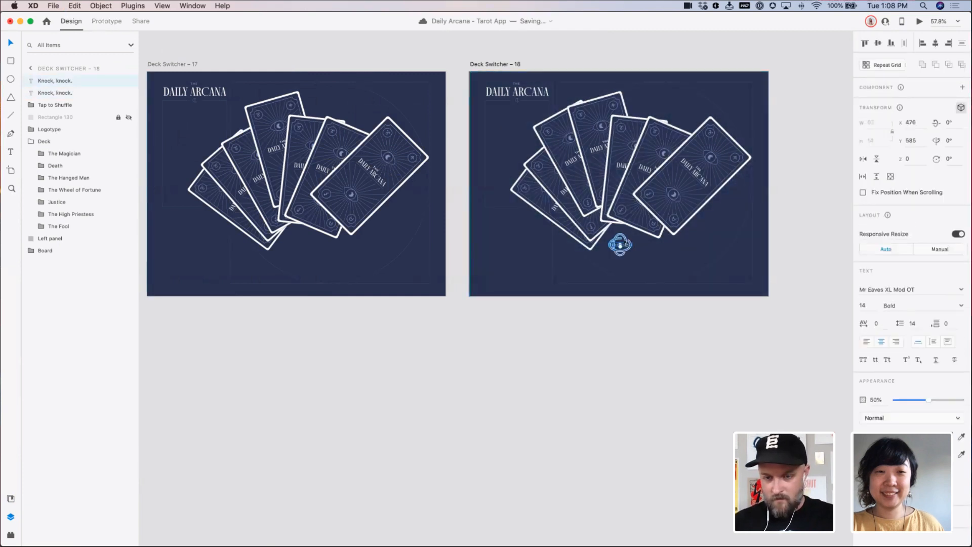
pyautogui.click(643, 259)
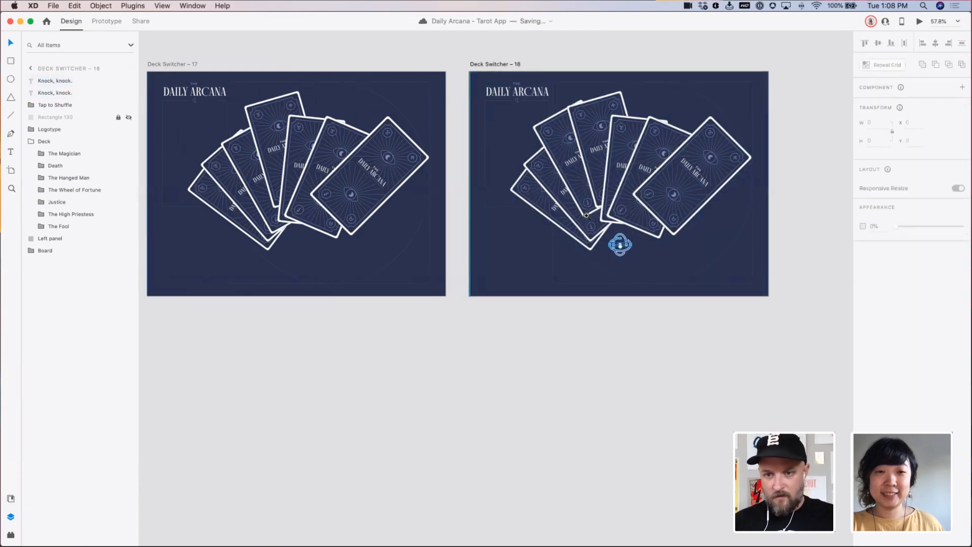
# Change the pasted "Knock, knock." text below the card fan to "Ready?"
pyautogui.scroll(10, 659, 248)
pyautogui.click(455, 230)
pyautogui.press('Return')
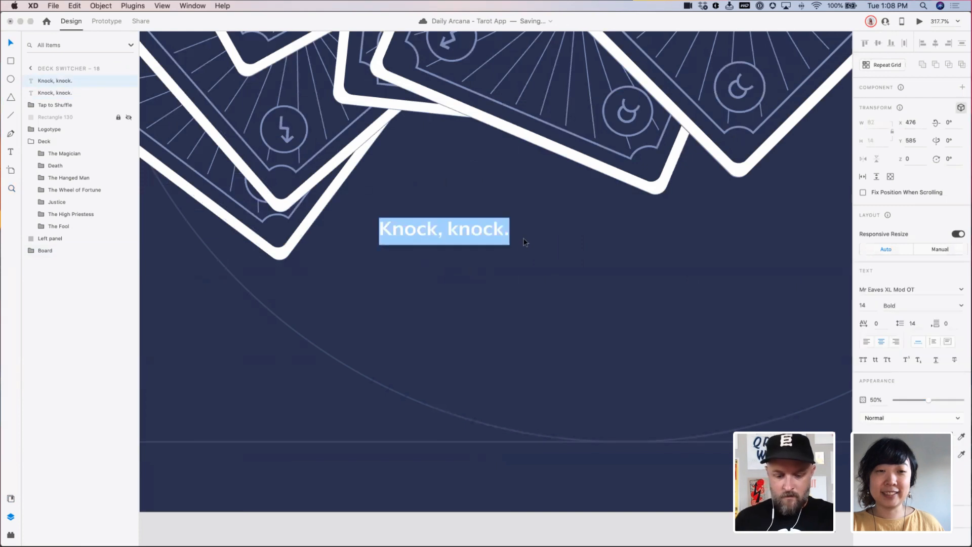
pyautogui.write('Ready')
pyautogui.press('Escape')
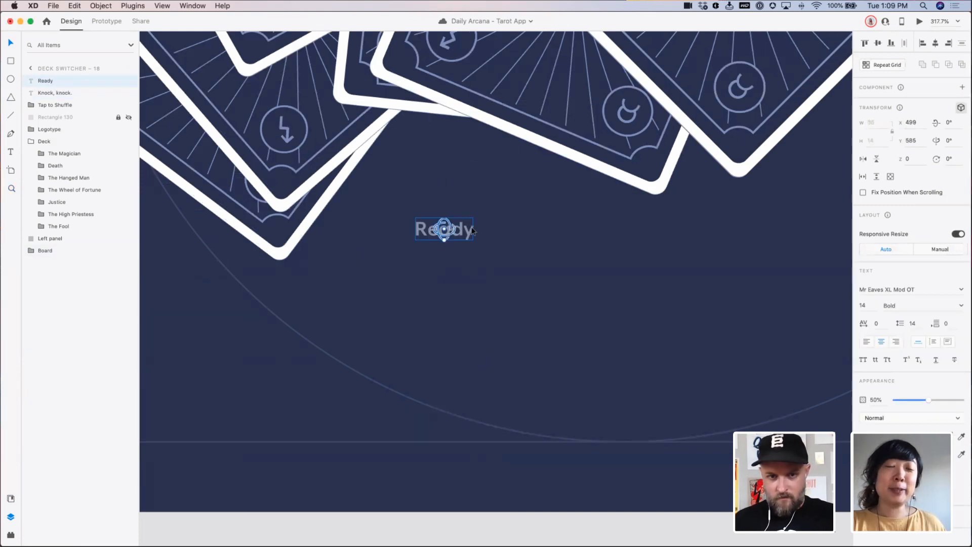
pyautogui.press('Return')
pyautogui.press('Right')
pyautogui.write('?')
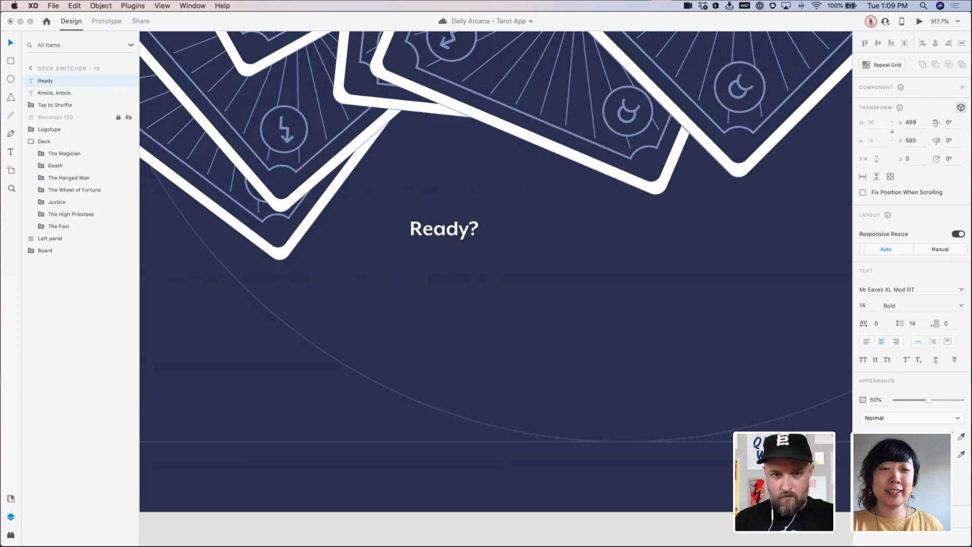
pyautogui.press('Escape')
# Draw a rectangle about 69 by 25 around the "Ready?" text
pyautogui.press('r')
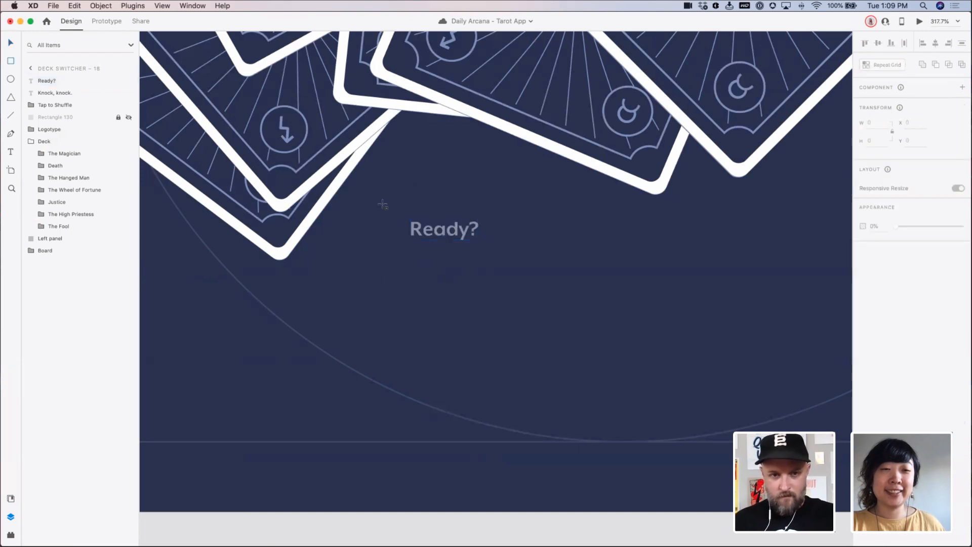
pyautogui.press('v')
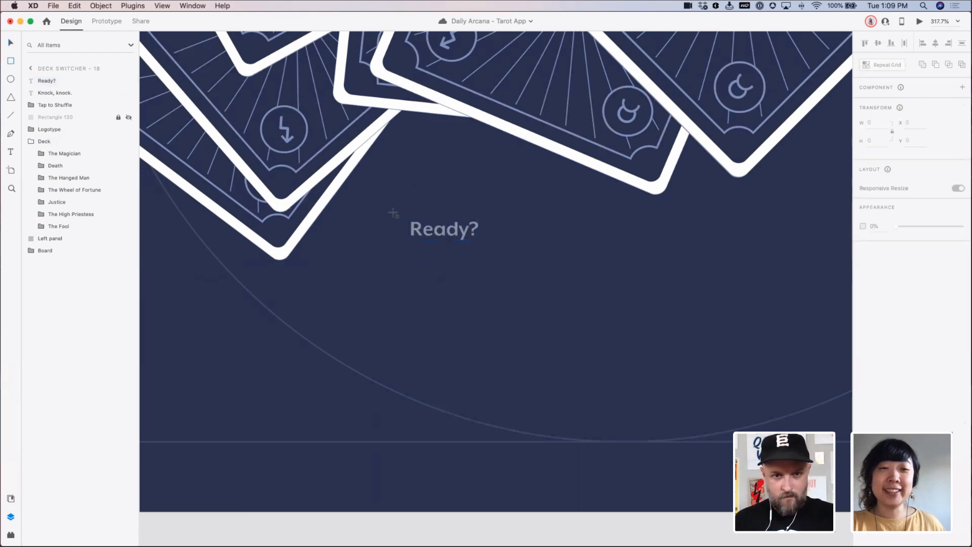
pyautogui.moveTo(390, 212)
pyautogui.mouseDown()
pyautogui.moveTo(450, 241)
pyautogui.moveTo(500, 249)
pyautogui.mouseUp()
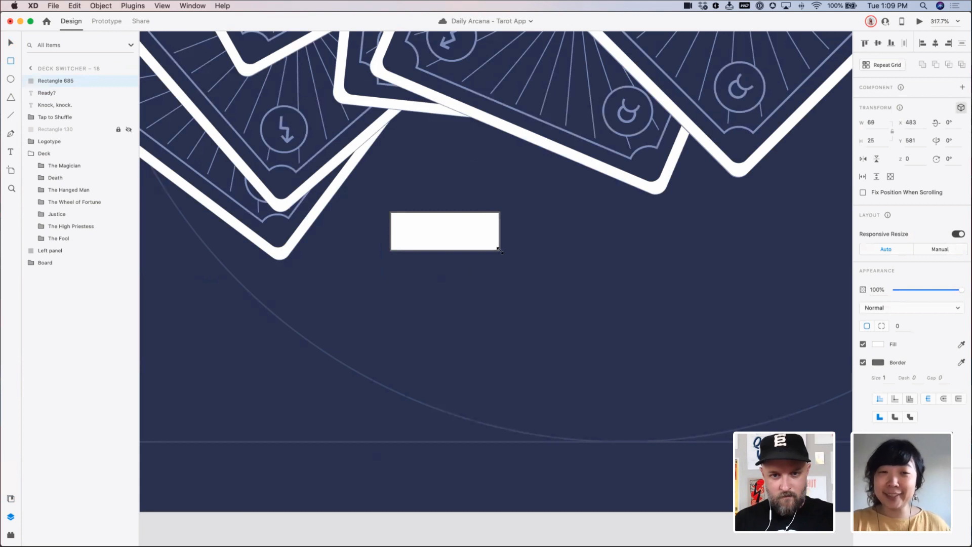
# Remove the rectangle's fill and set its border colour to white, #FFFFFF
pyautogui.click(864, 345)
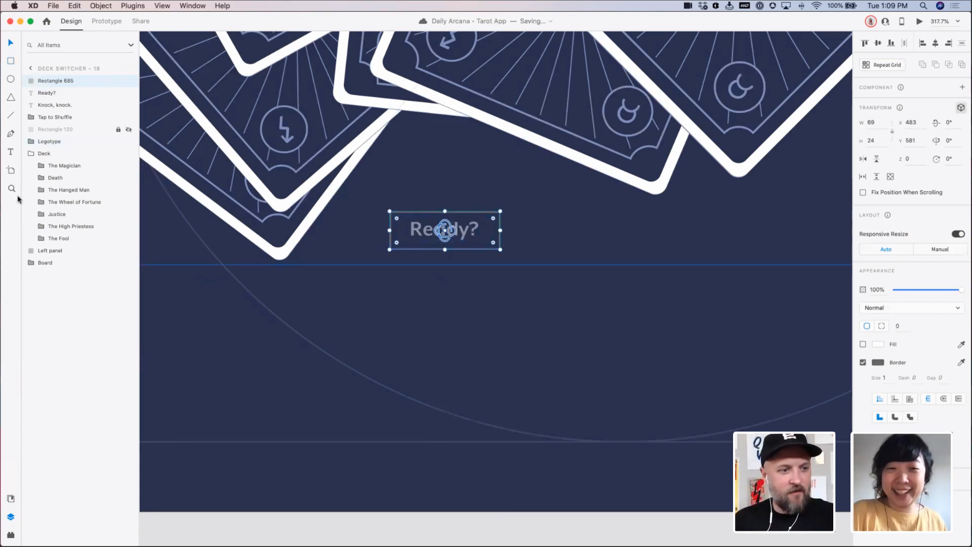
pyautogui.click(879, 363)
pyautogui.click(670, 248)
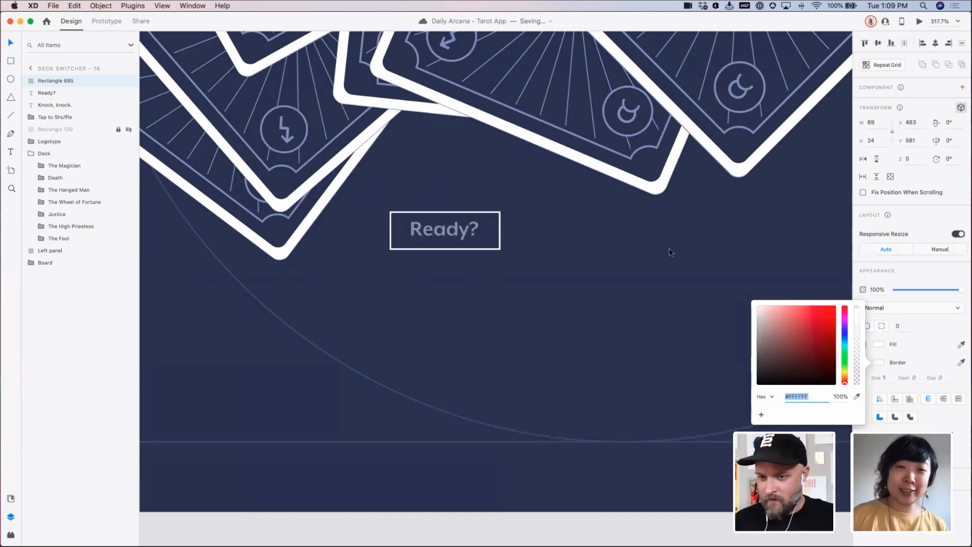
pyautogui.click(499, 238)
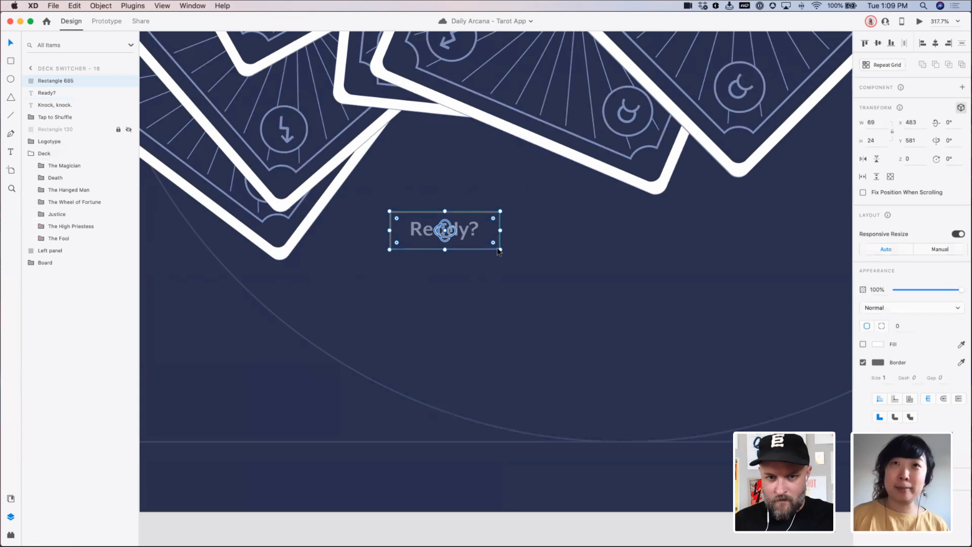
pyautogui.click(497, 250)
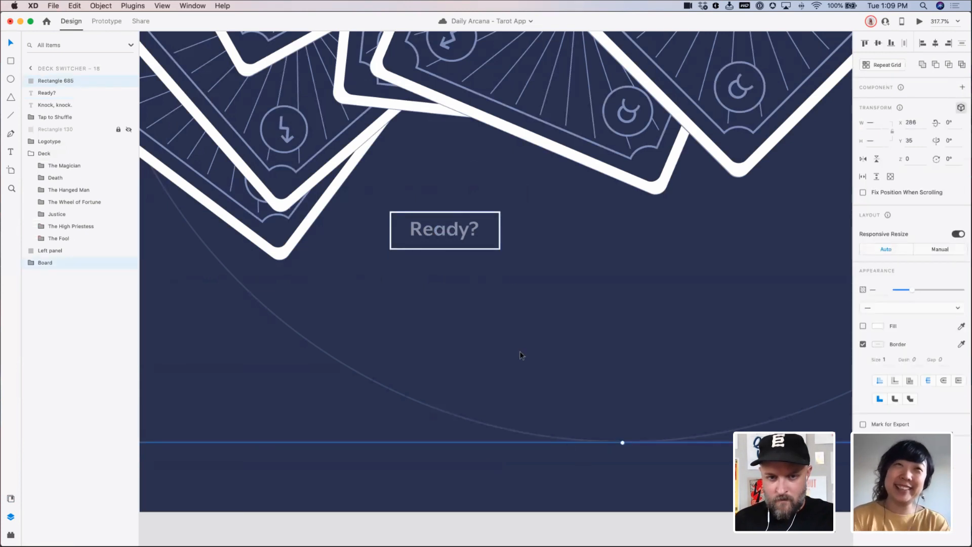
pyautogui.click(539, 472)
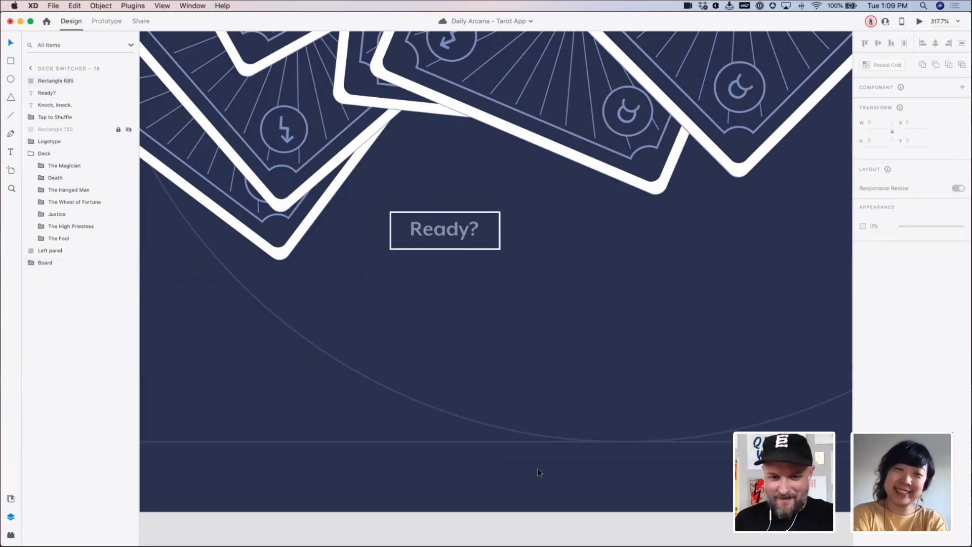
# Center the rectangle and "Ready?" text on each other by nudging the rectangle to X 481, Y 580 and the text to X 495
pyautogui.click(502, 241)
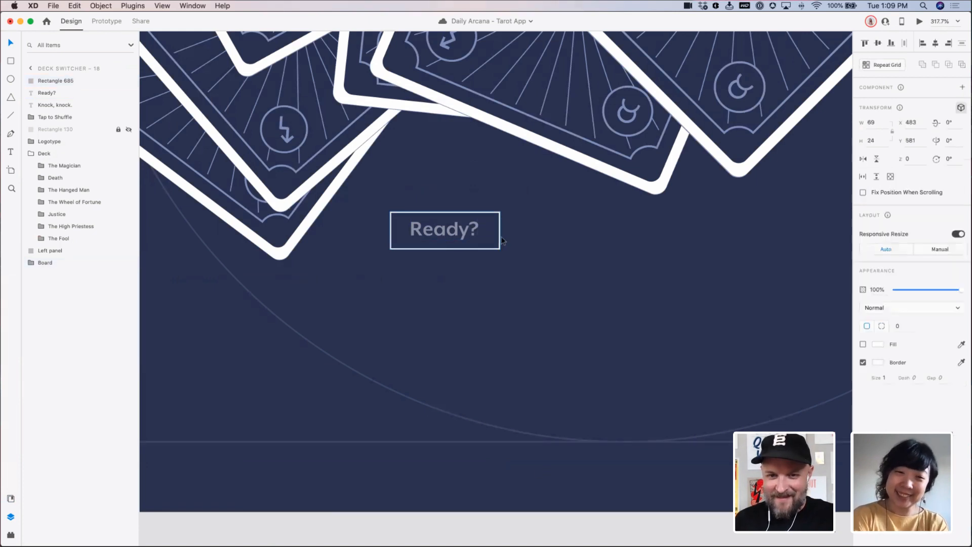
pyautogui.press('Up')
pyautogui.press('Left')
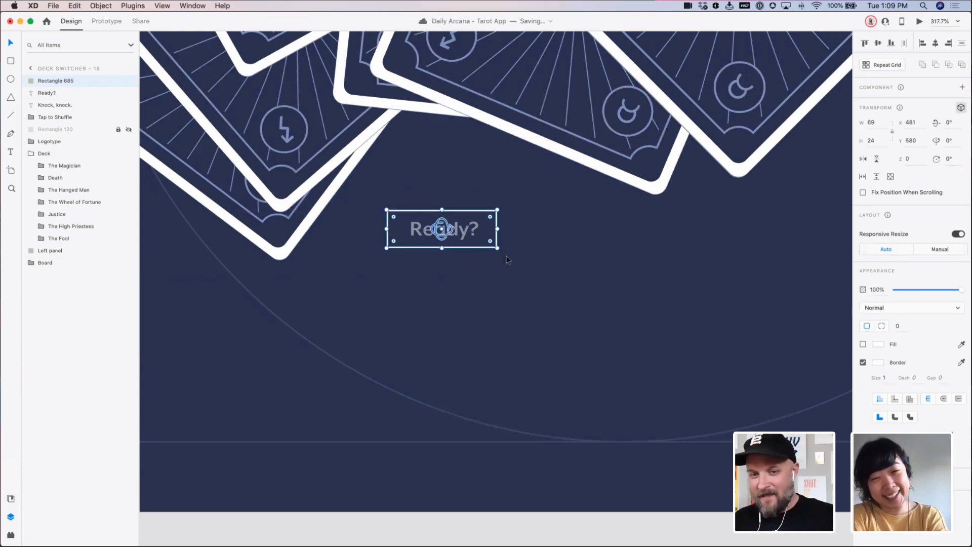
pyautogui.click(478, 230)
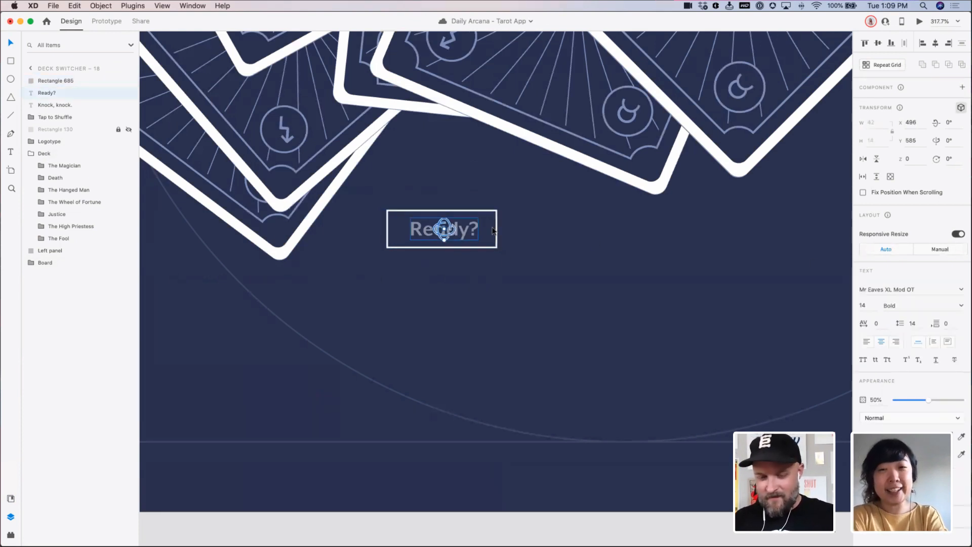
pyautogui.press('Left')
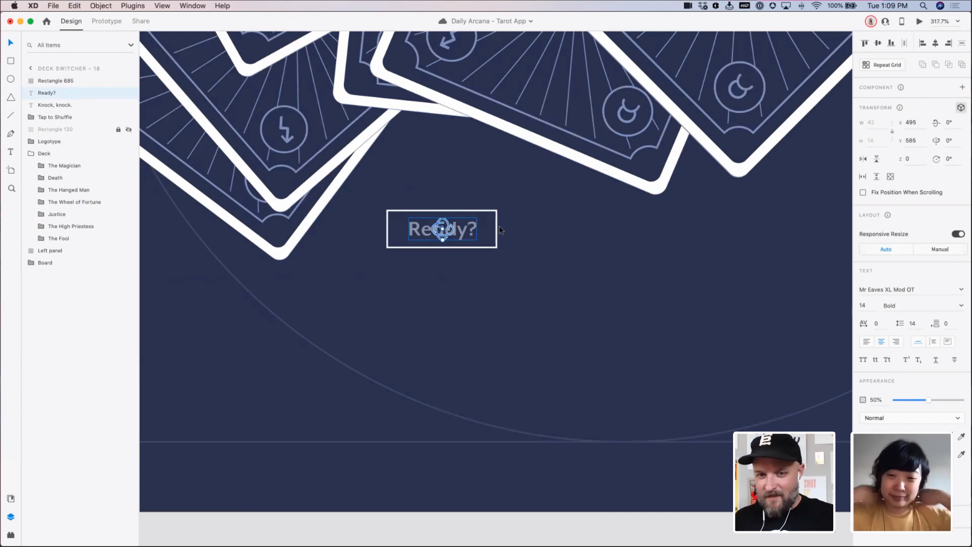
pyautogui.click(496, 229)
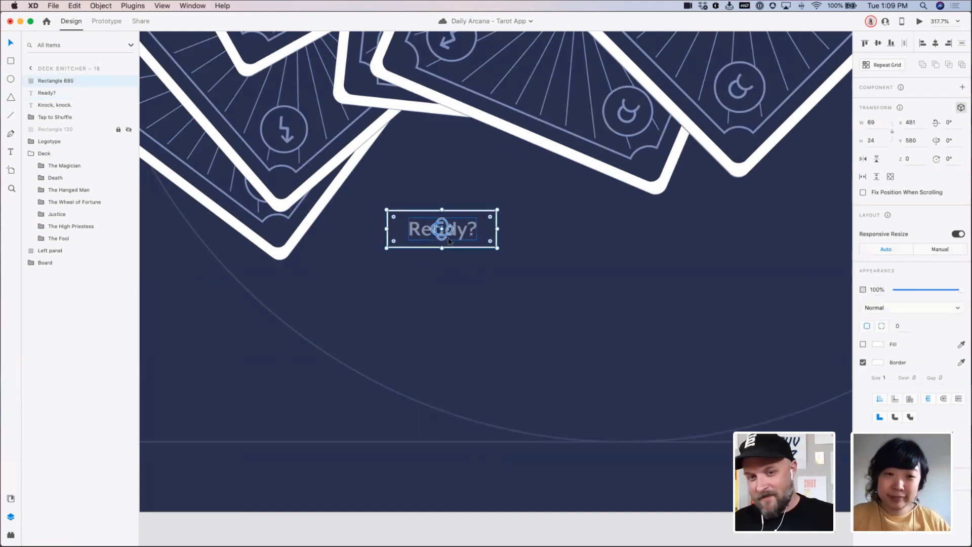
pyautogui.click(467, 236)
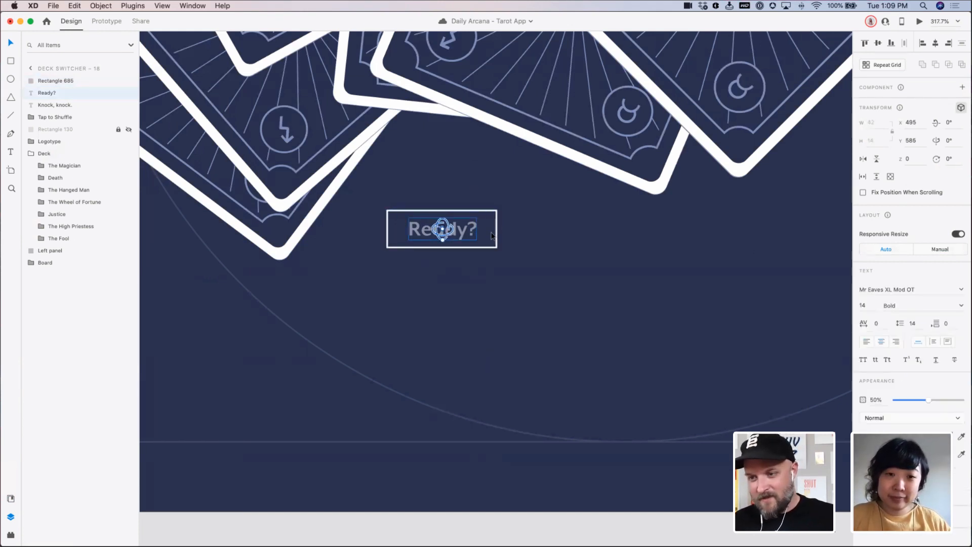
pyautogui.click(499, 234)
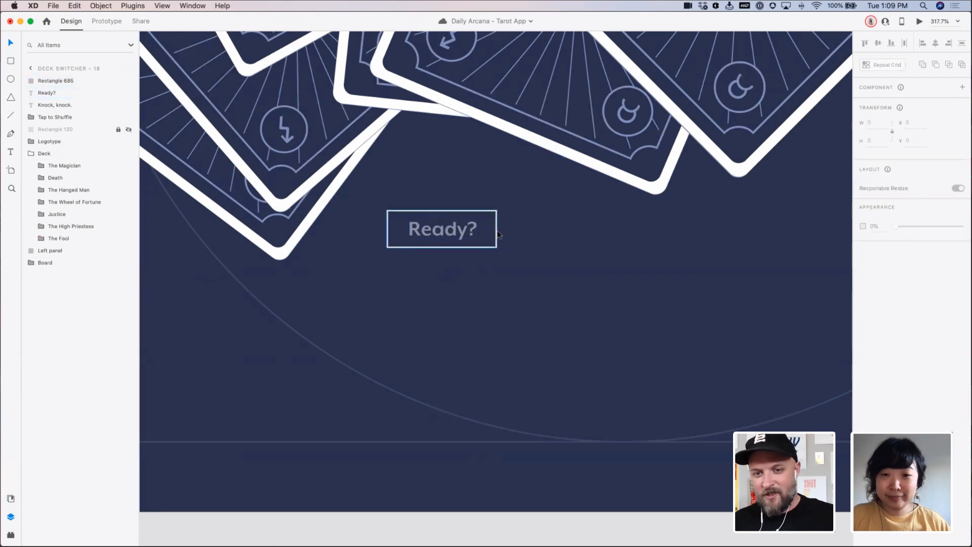
# Set the rectangle's opacity to 50% and nudge the "Ready?" text slightly downward inside it
pyautogui.click(497, 233)
pyautogui.moveTo(921, 290); pyautogui.dragTo(929, 289)
pyautogui.click(673, 476)
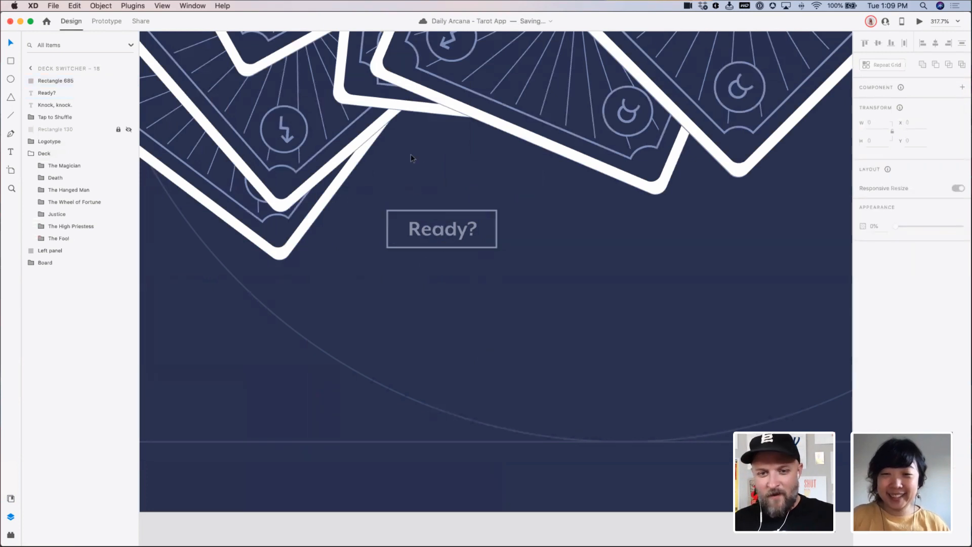
pyautogui.click(460, 229)
pyautogui.press('Down')
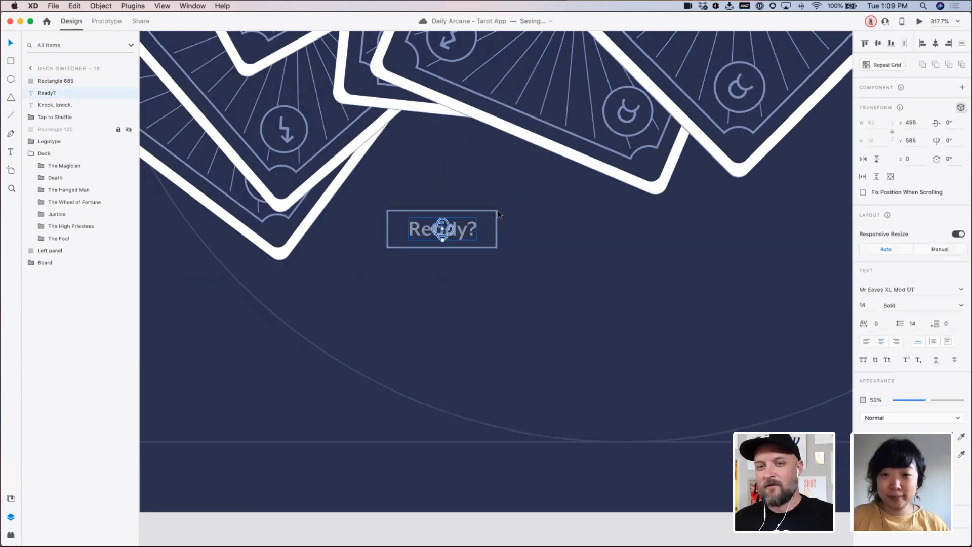
# Round the corners of the rectangle around "Ready?" with a radius of 6
pyautogui.click(498, 215)
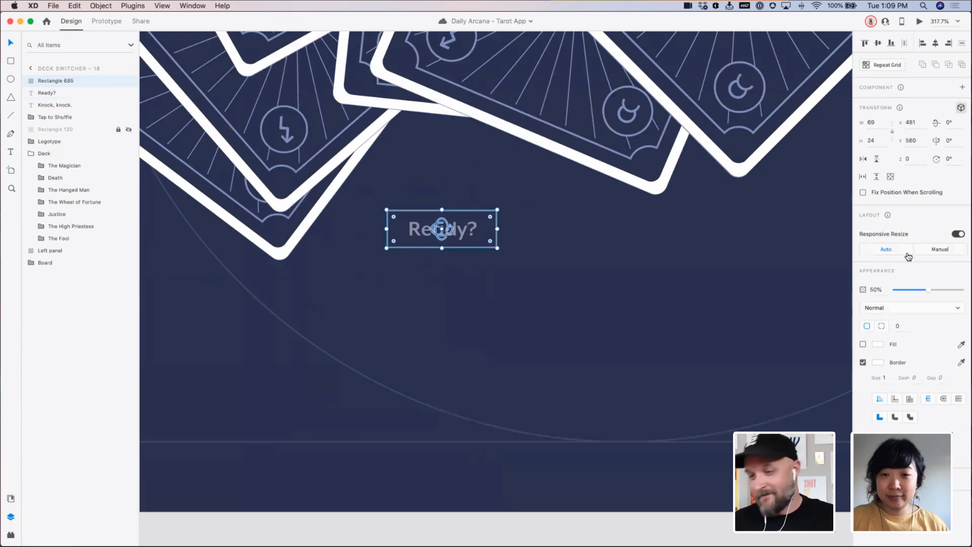
pyautogui.click(907, 325)
pyautogui.write('6')
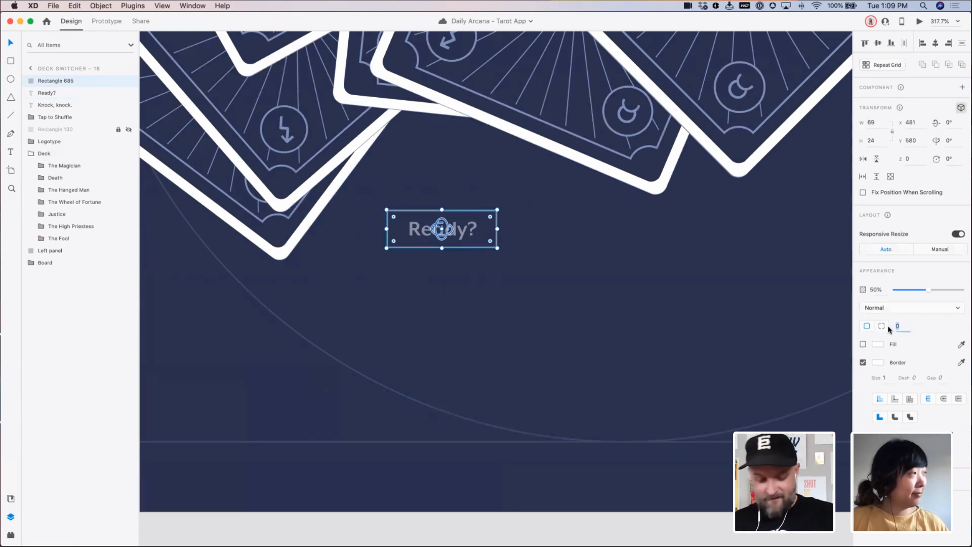
pyautogui.press('Tab')
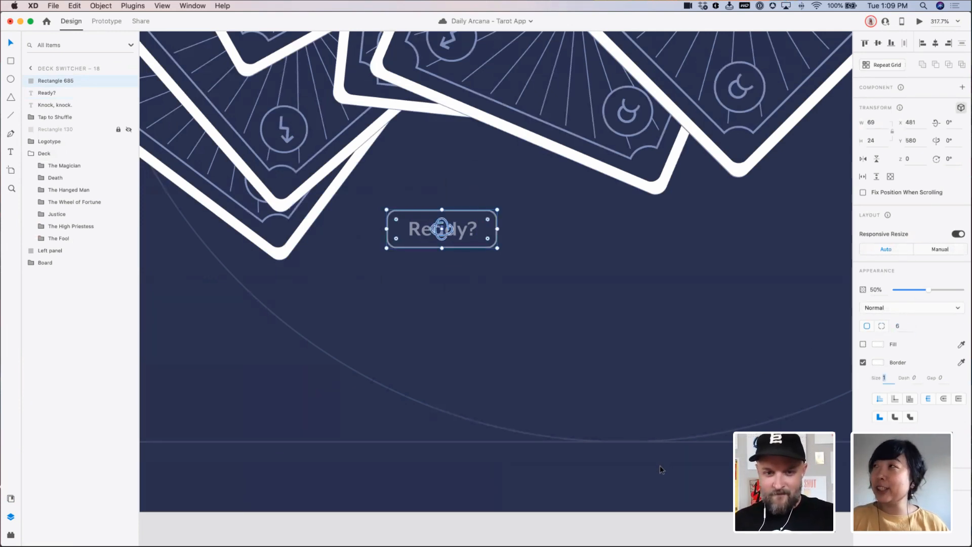
pyautogui.click(633, 477)
pyautogui.press('super+z')
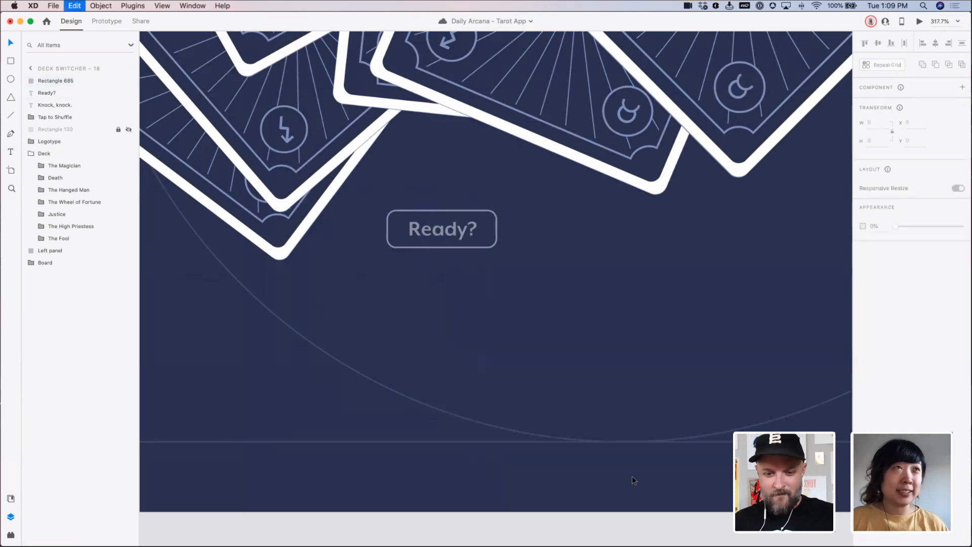
# Duplicate the Deck Switcher – 18 artboard and place the copy beside it as the next screen in the row
pyautogui.click(633, 477)
pyautogui.scroll(-6, 633, 479)
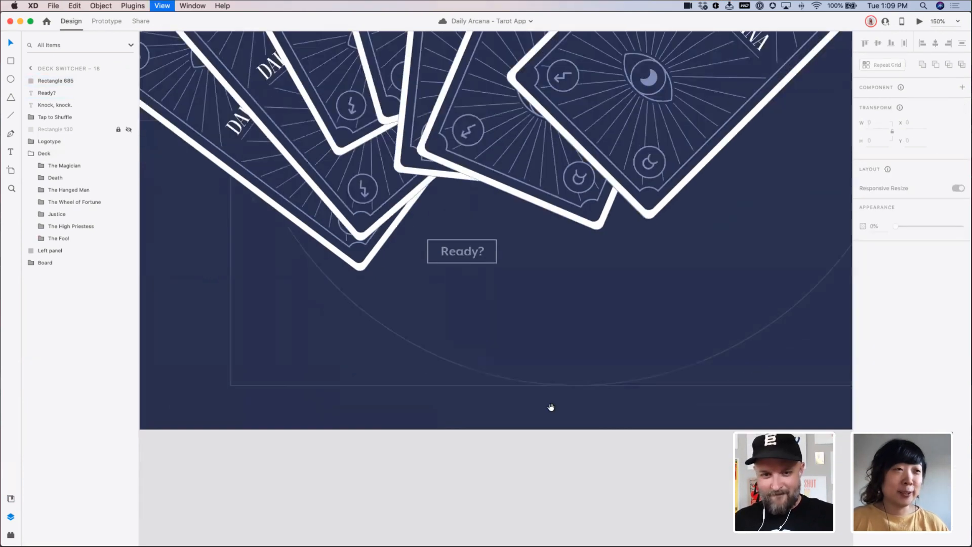
pyautogui.scroll(-5, 616, 446)
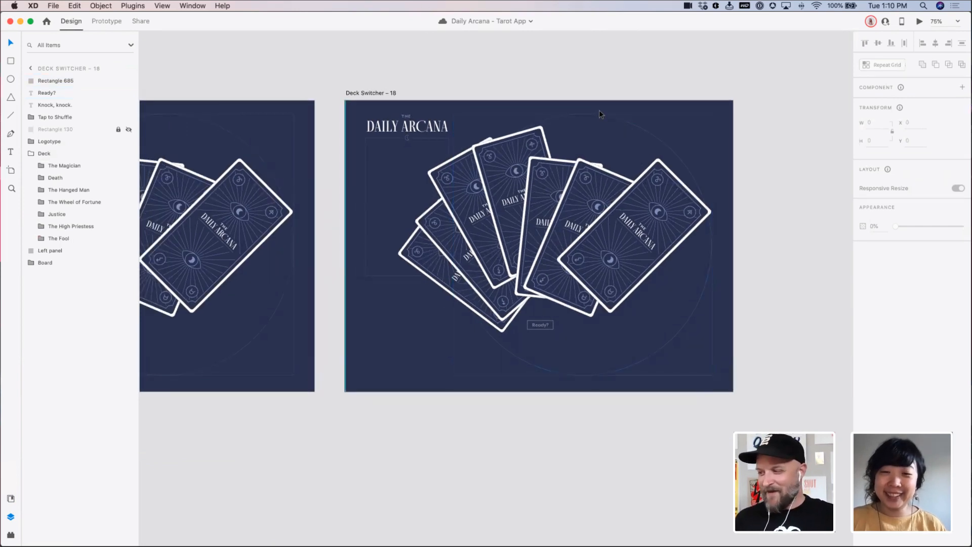
pyautogui.moveTo(406, 88); pyautogui.dragTo(731, 97)
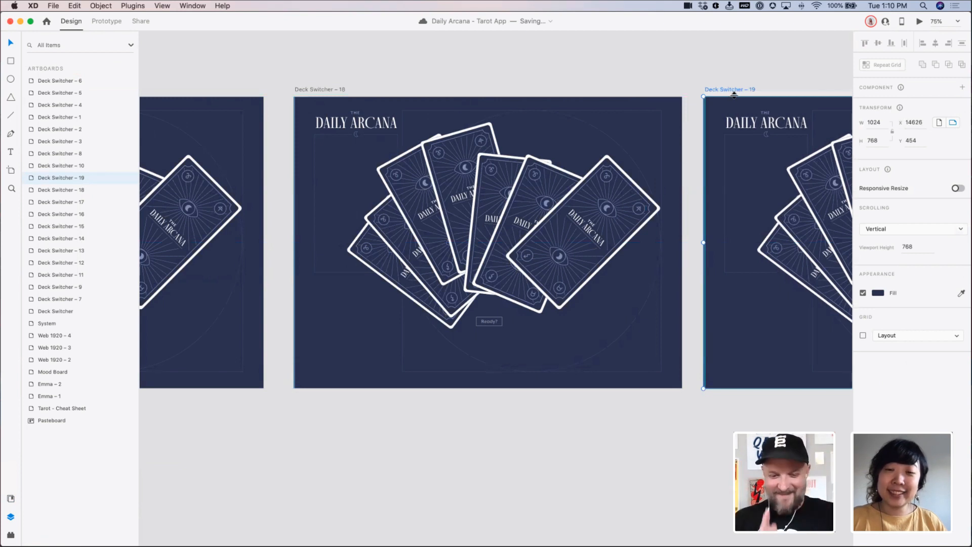
pyautogui.click(679, 452)
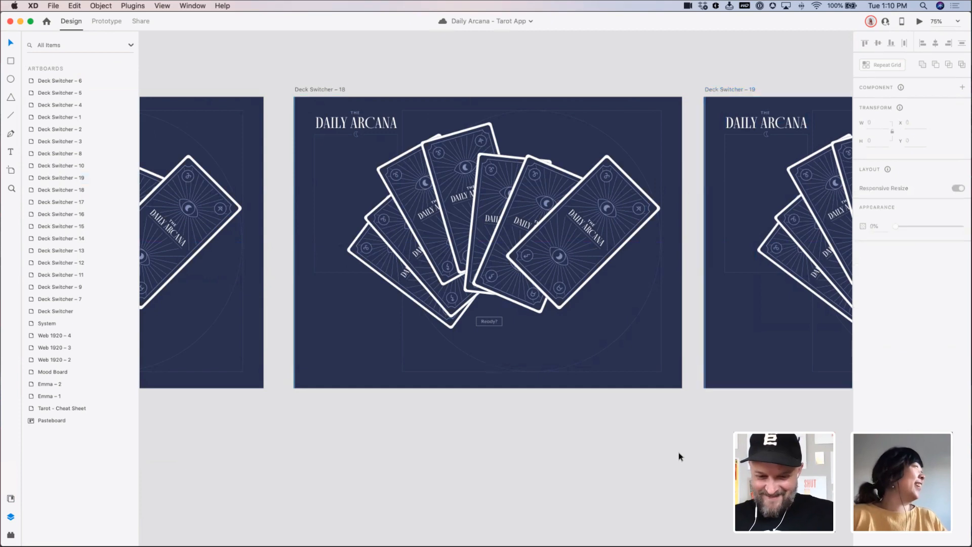
# Set the opacity of the "Ready?" text and its outlined rectangle to 0% on Deck Switcher – 19
pyautogui.moveTo(613, 444); pyautogui.dragTo(578, 443)
pyautogui.hscroll(3, 604, 424)
pyautogui.press('super+minus')
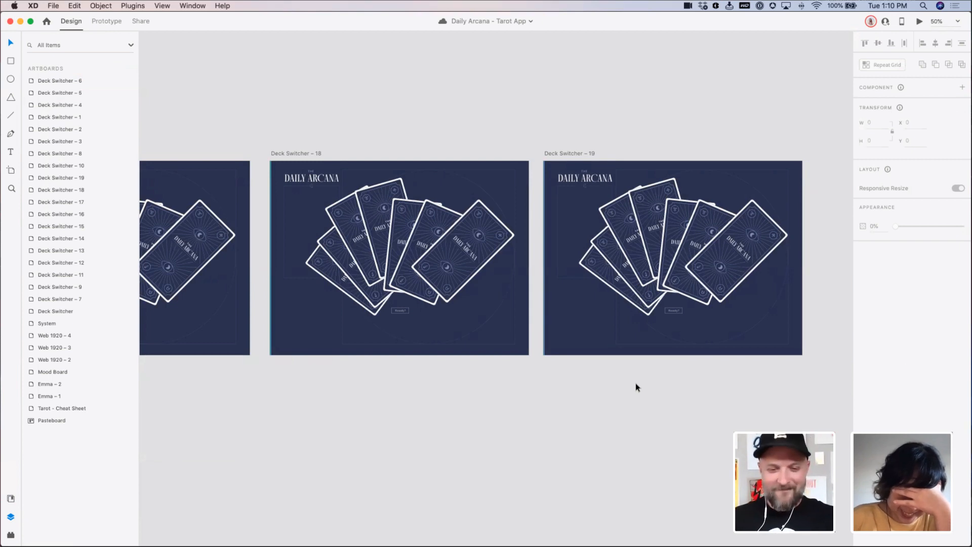
pyautogui.moveTo(500, 394); pyautogui.dragTo(833, 378)
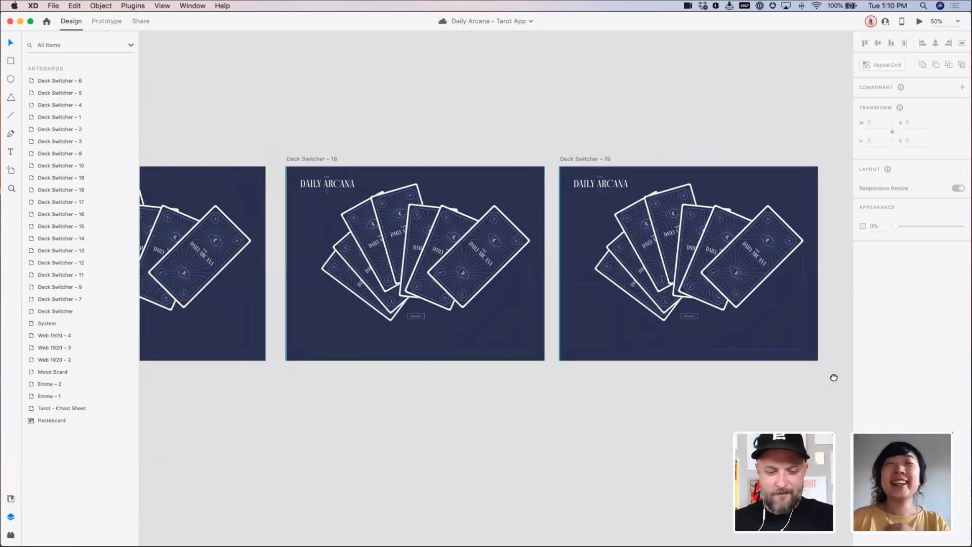
pyautogui.moveTo(699, 360); pyautogui.dragTo(307, 369)
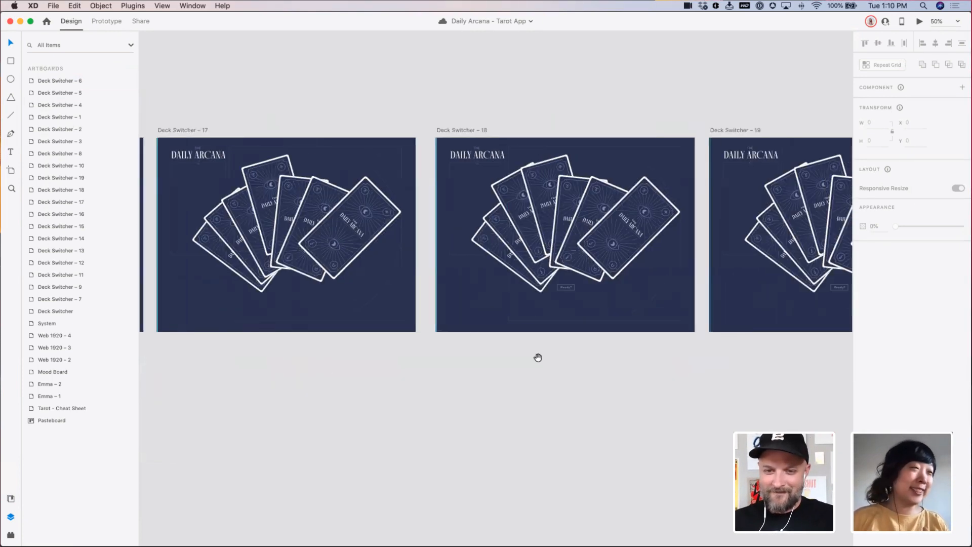
pyautogui.moveTo(745, 315); pyautogui.dragTo(482, 310)
pyautogui.click(552, 281)
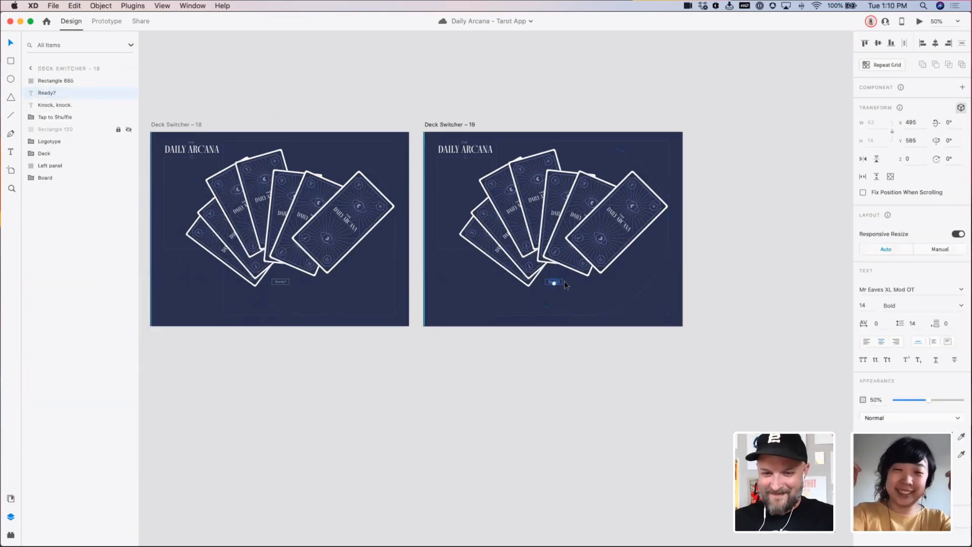
pyautogui.keyDown('shift'); pyautogui.click(563, 283); pyautogui.keyUp('shift')
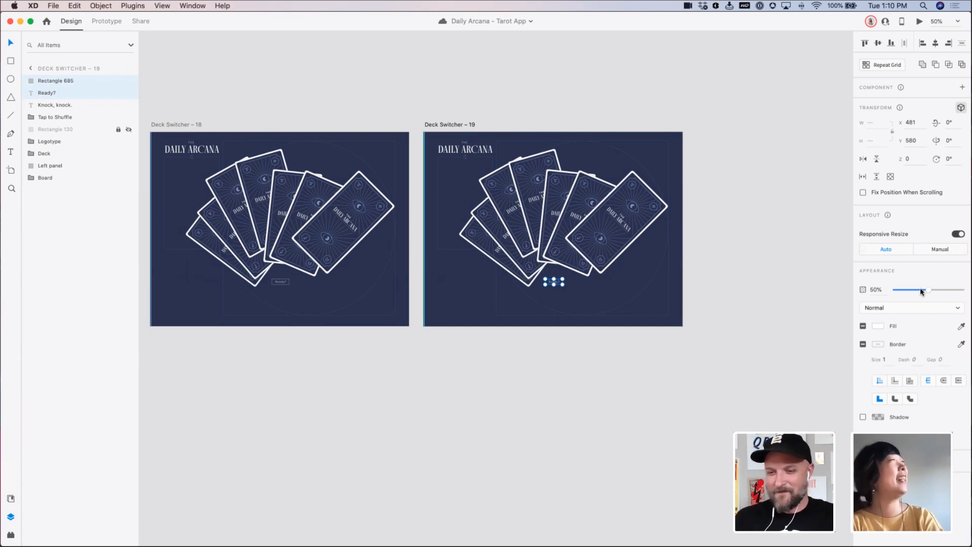
pyautogui.moveTo(920, 288); pyautogui.dragTo(883, 290)
pyautogui.click(635, 271)
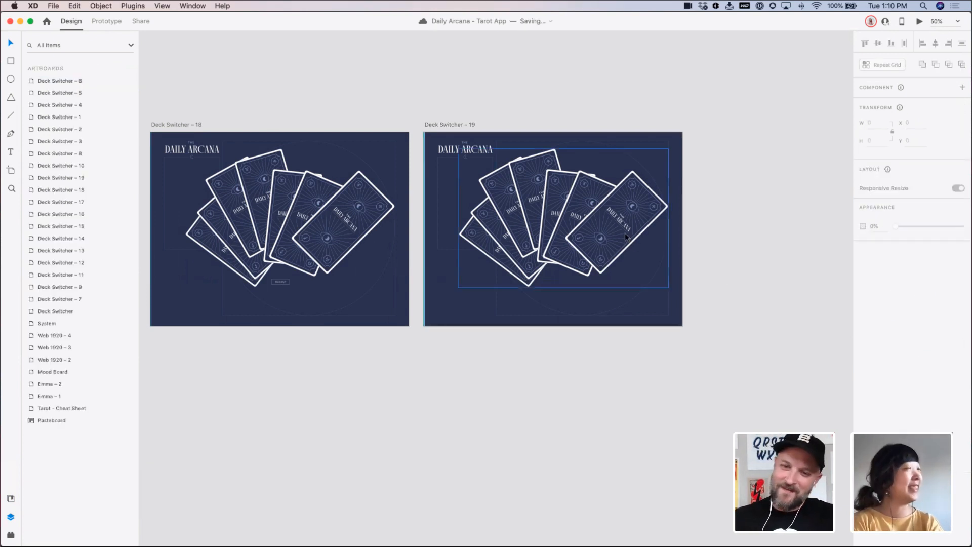
# Set the Z rotation of The Wheel of Fortune card to 0° on Deck Switcher – 19
pyautogui.doubleClick(616, 221)
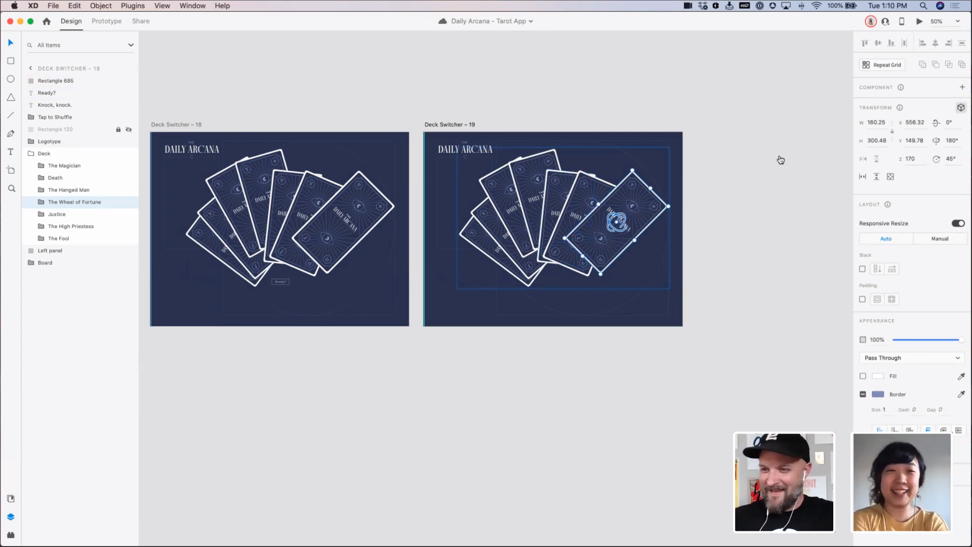
pyautogui.click(956, 159)
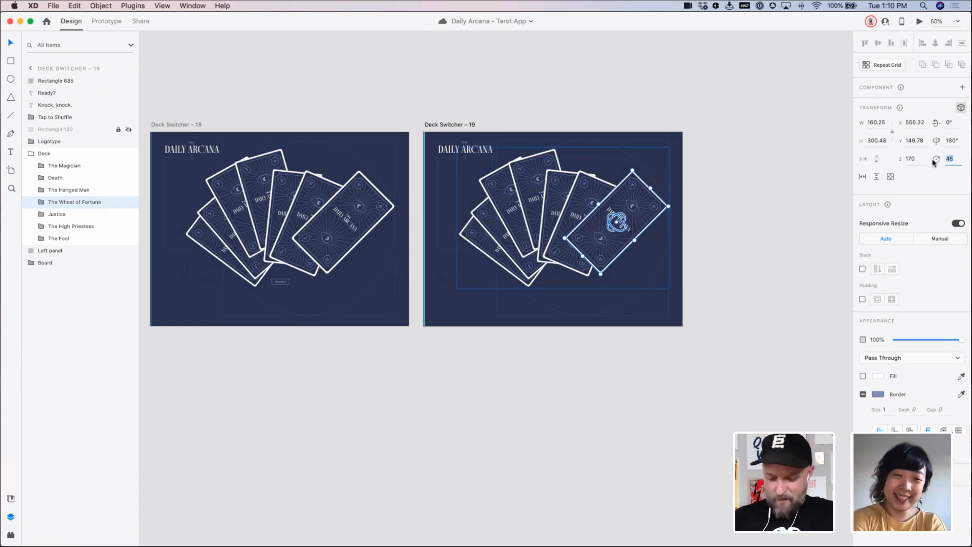
pyautogui.write('0')
pyautogui.press('Tab')
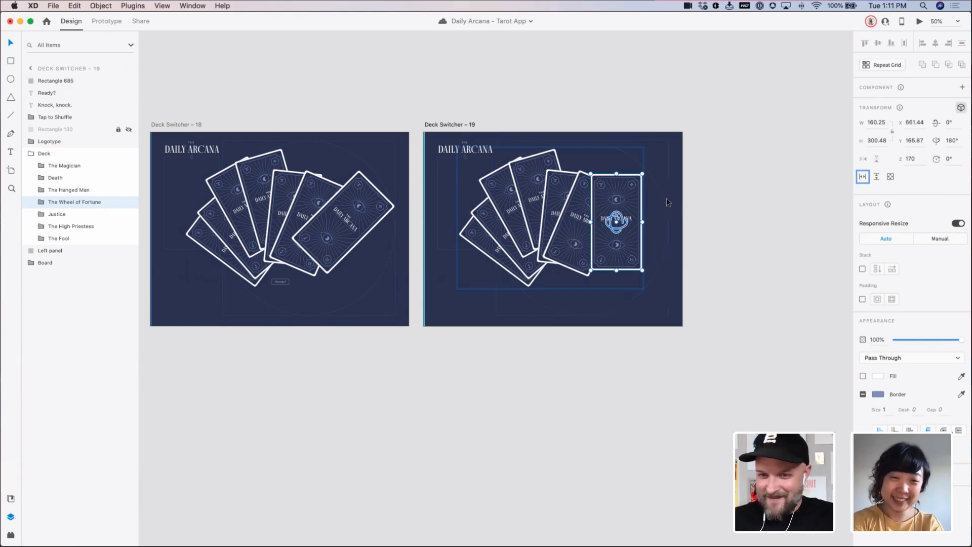
# Move The Wheel of Fortune card clear of the fan to about X 749, Y 218 and set its Z depth to 0
pyautogui.moveTo(631, 201); pyautogui.dragTo(654, 215)
pyautogui.click(910, 158)
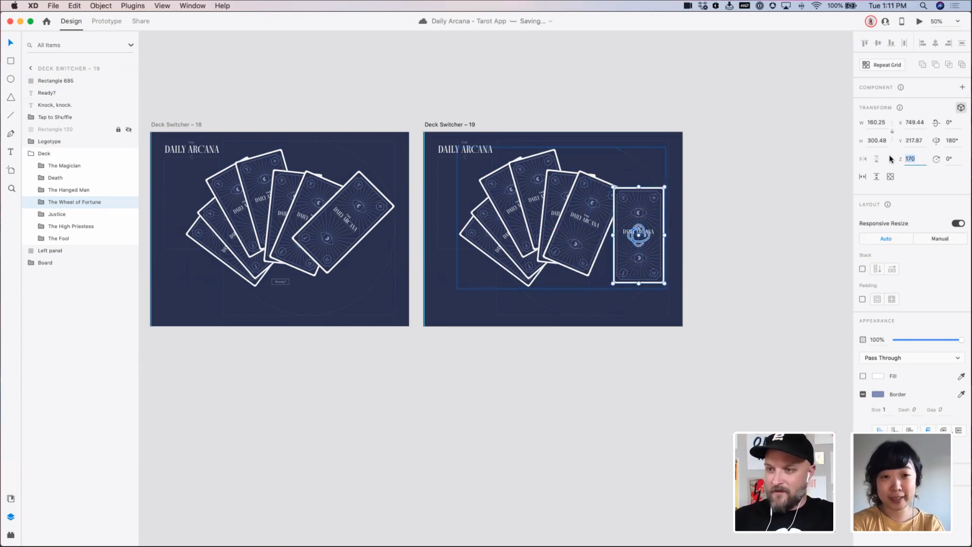
pyautogui.write('0')
pyautogui.press('Tab')
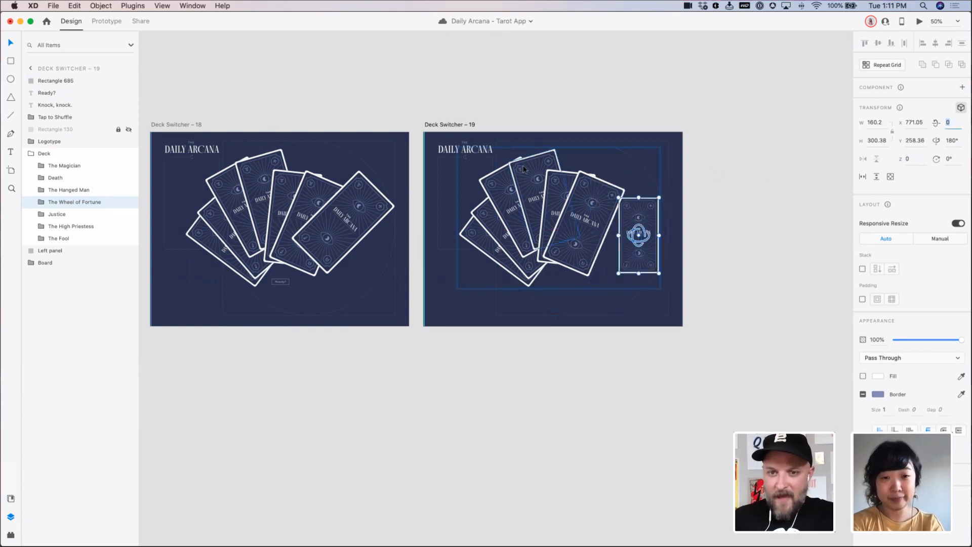
# Move The Hanged Man card toward The Wheel of Fortune, to about X 490, Y 182, and set its X rotation to 0°
pyautogui.click(563, 198)
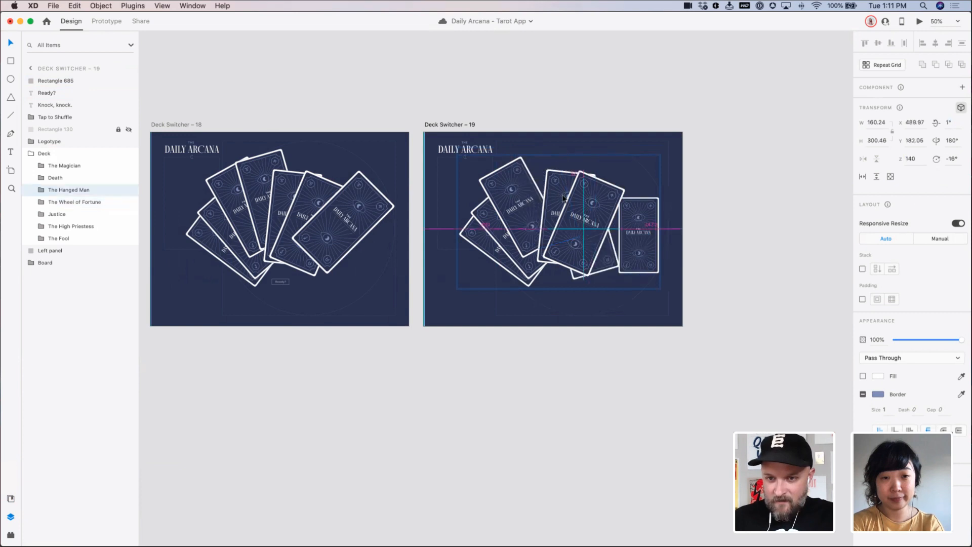
pyautogui.click(955, 123)
pyautogui.write('0')
pyautogui.press('Tab')
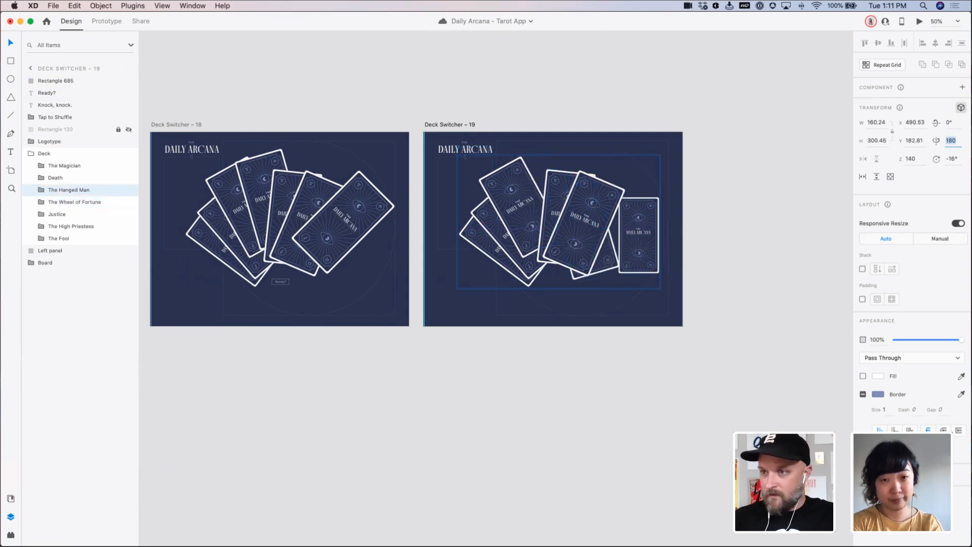
# Set The Hanged Man card's Z rotation to 0° and its Z depth to 0
pyautogui.press('Tab')
pyautogui.write('0')
pyautogui.press('Tab')
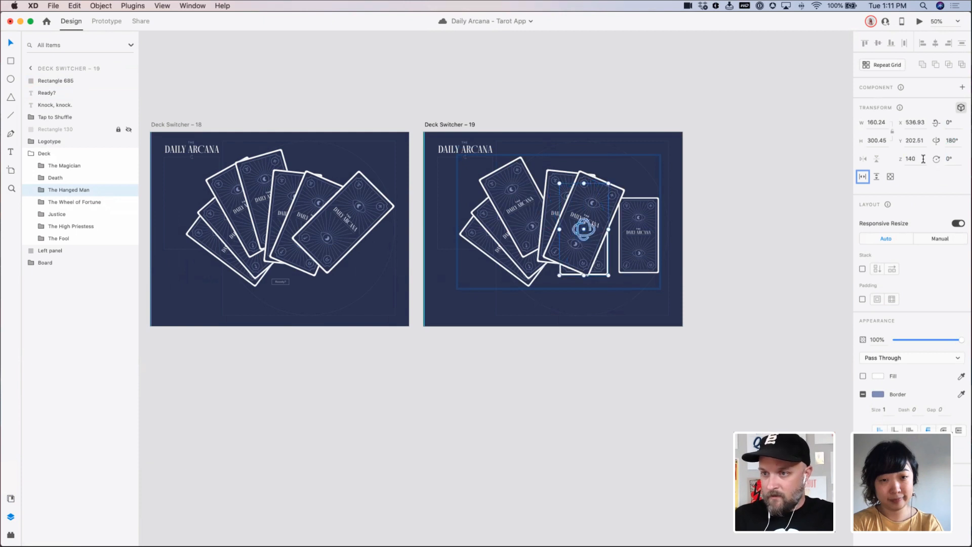
pyautogui.moveTo(922, 159); pyautogui.dragTo(893, 155)
pyautogui.write('0')
pyautogui.press('Tab')
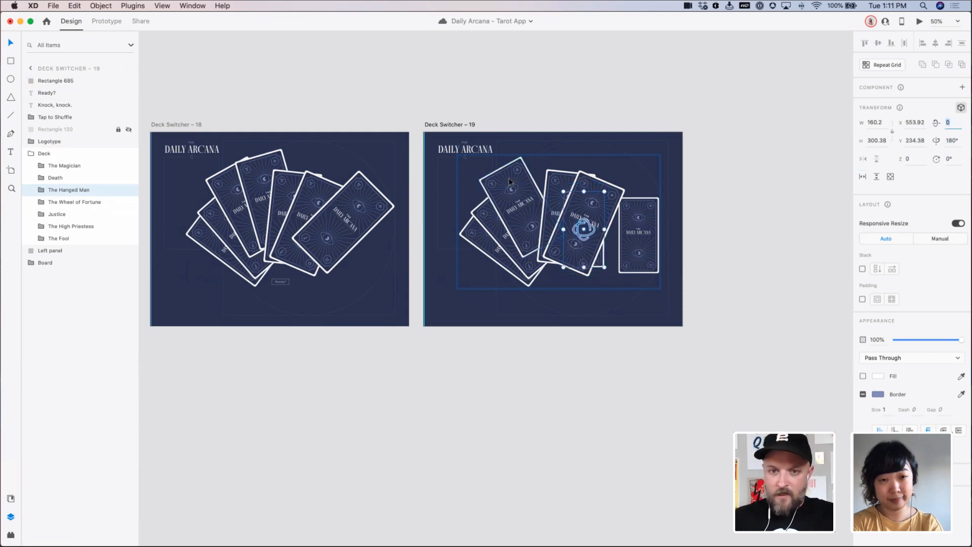
# Move the Justice card to about X 277, Y 208 and set its X rotation to 0°
pyautogui.moveTo(510, 183); pyautogui.dragTo(527, 211)
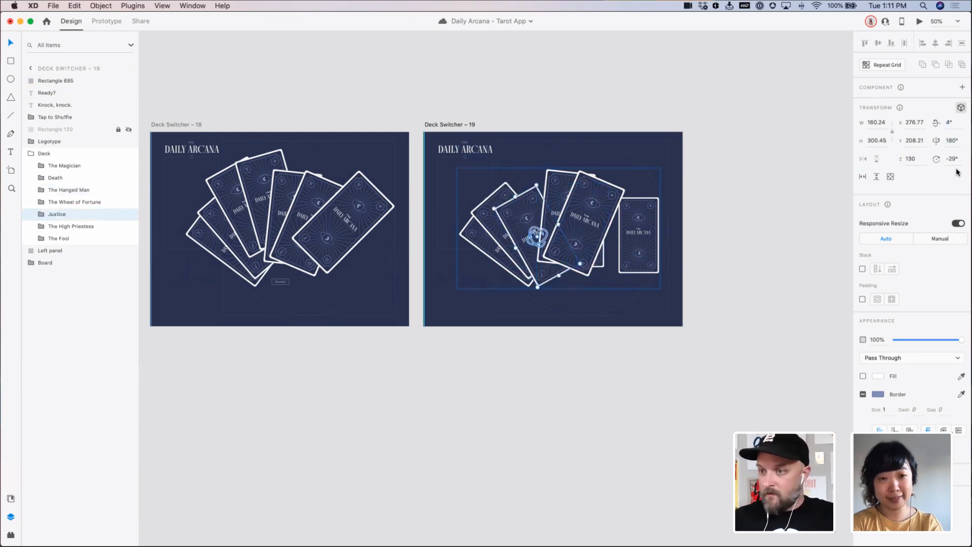
pyautogui.click(948, 124)
pyautogui.write('14')
pyautogui.press('super+a')
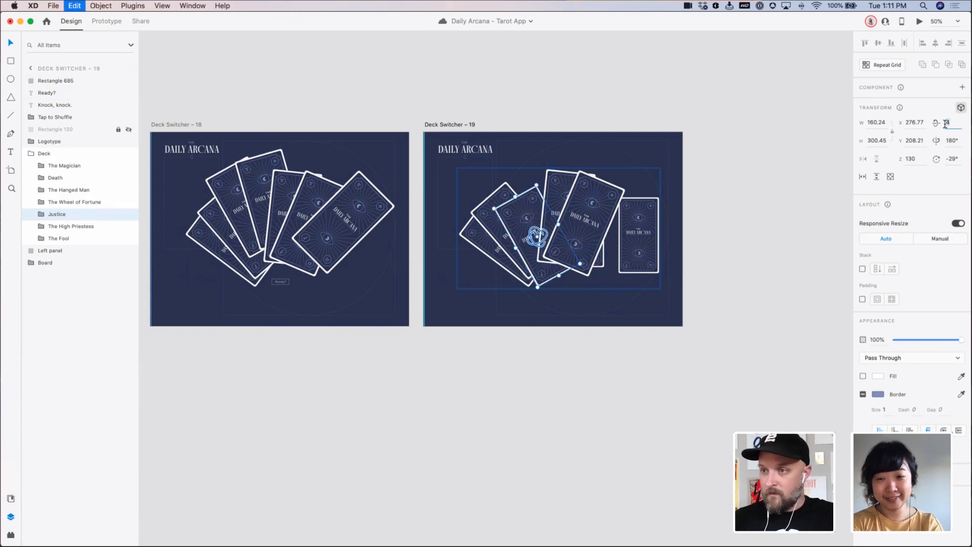
pyautogui.write('0')
pyautogui.press('Tab')
# Set the Justice card's Z rotation to 0° and its Z depth to 0
pyautogui.press('Tab')
pyautogui.write('0')
pyautogui.press('Tab')
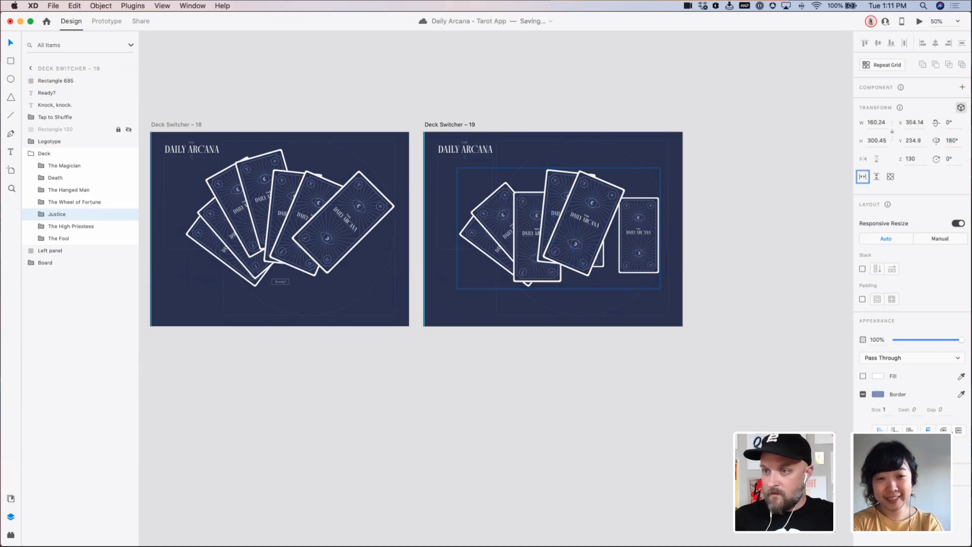
pyautogui.click(913, 161)
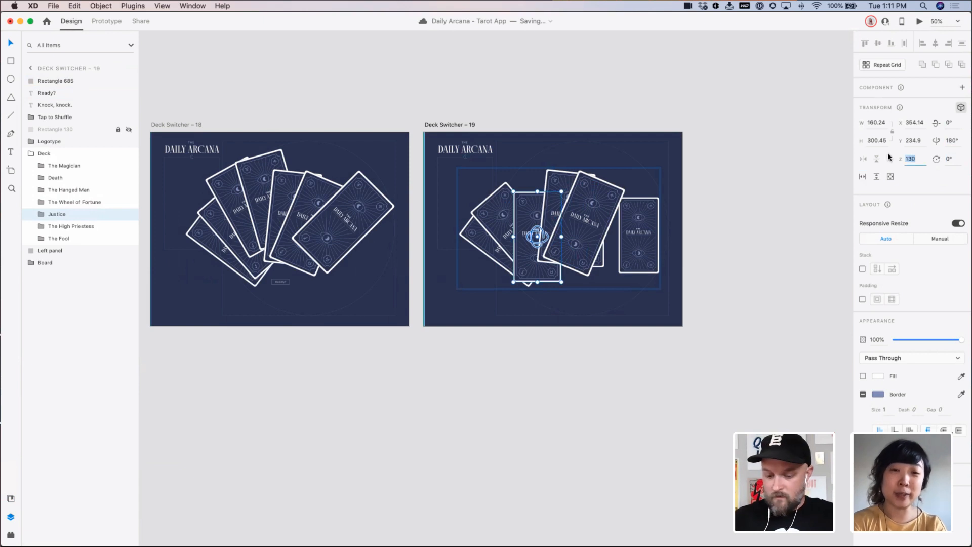
pyautogui.write('0')
pyautogui.press('Tab')
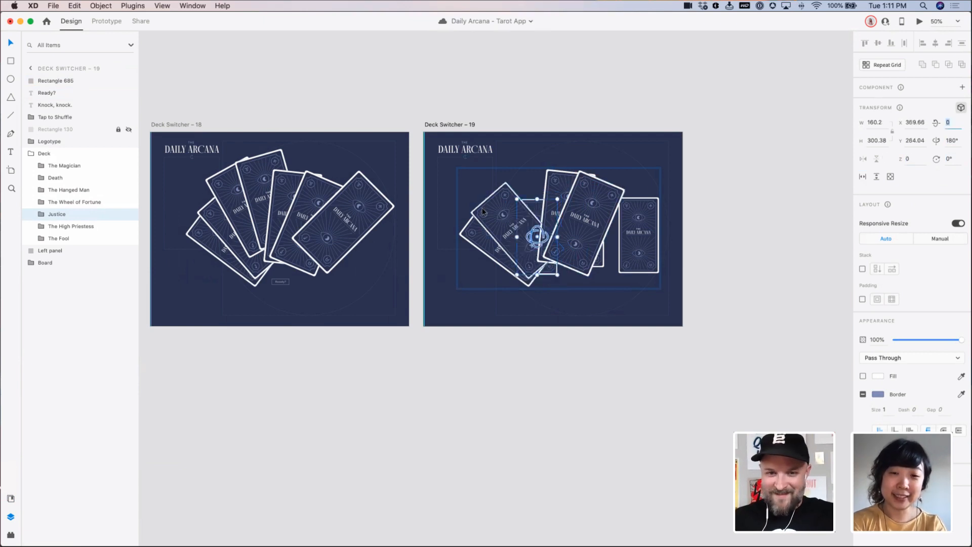
# Set the Z rotation of The Magician, Death, The High Priestess and The Fool to 0° and move them together to about X 80, Y 61
pyautogui.click(502, 216)
pyautogui.keyDown('shift'); pyautogui.click(562, 213); pyautogui.keyUp('shift')
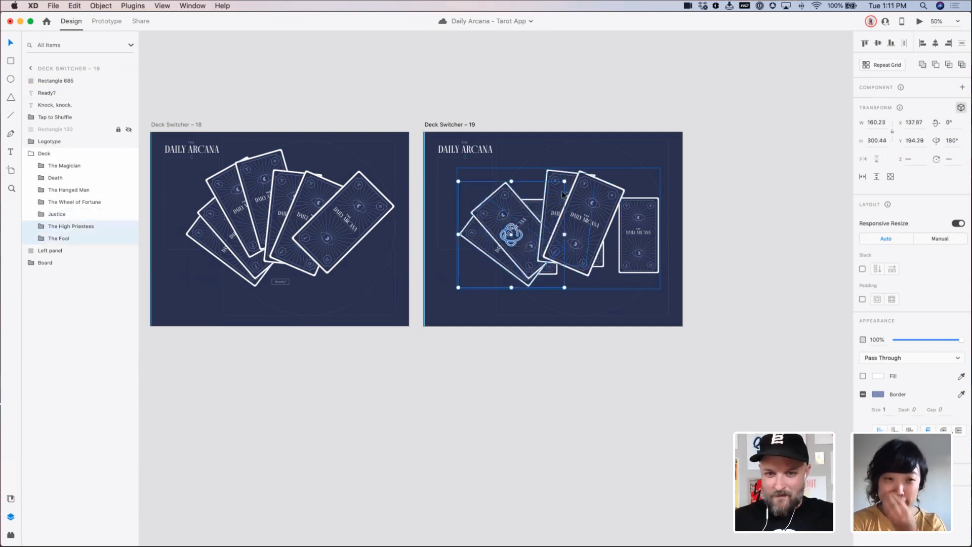
pyautogui.keyDown('shift'); pyautogui.click(607, 198); pyautogui.keyUp('shift')
pyautogui.keyDown('shift'); pyautogui.click(611, 198); pyautogui.keyUp('shift')
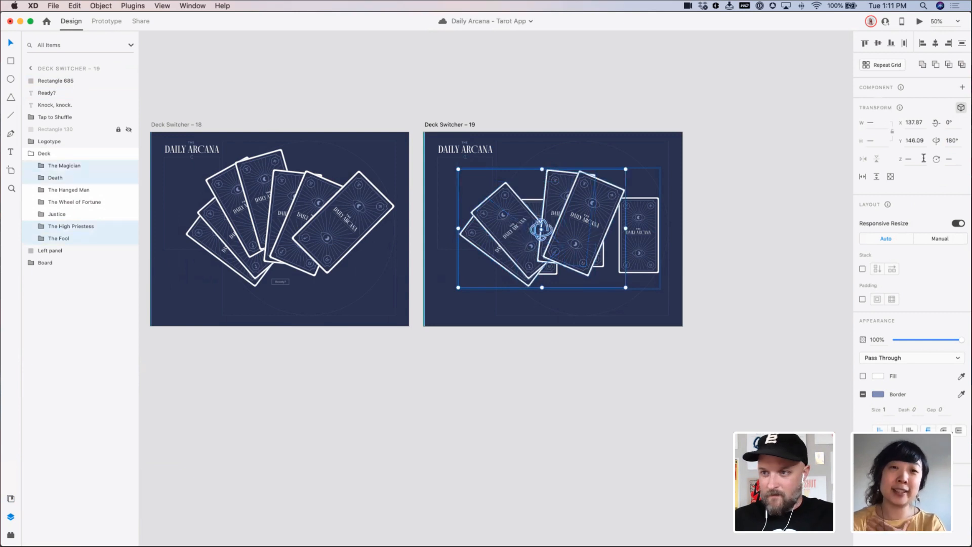
pyautogui.click(957, 160)
pyautogui.write('0')
pyautogui.press('Tab')
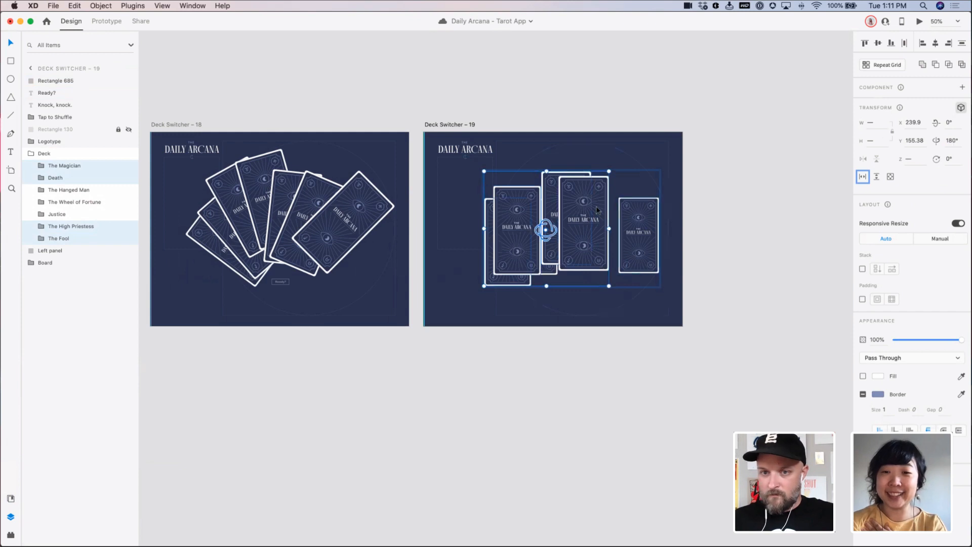
pyautogui.moveTo(598, 210); pyautogui.dragTo(557, 186)
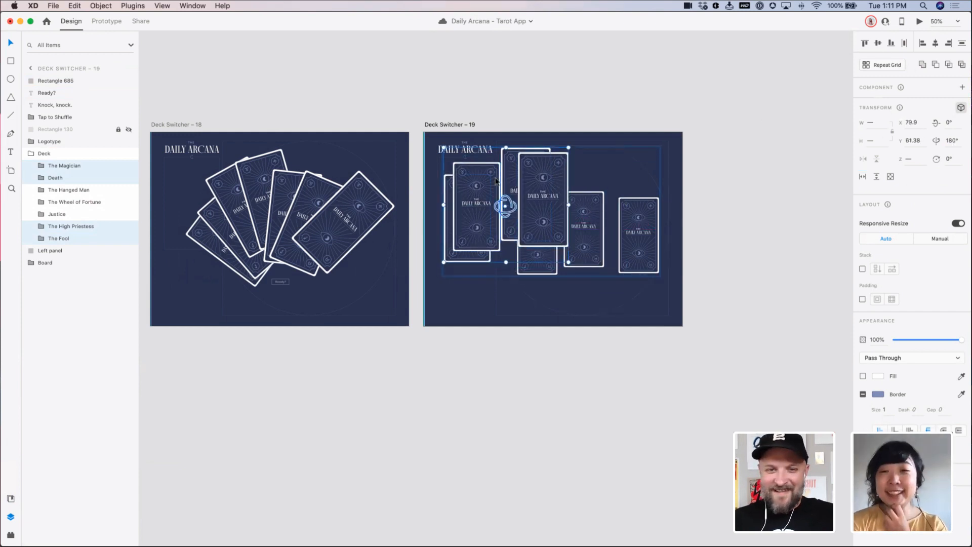
# Set The Fool card's Z depth to 0 and move the card slightly upward
pyautogui.doubleClick(469, 190)
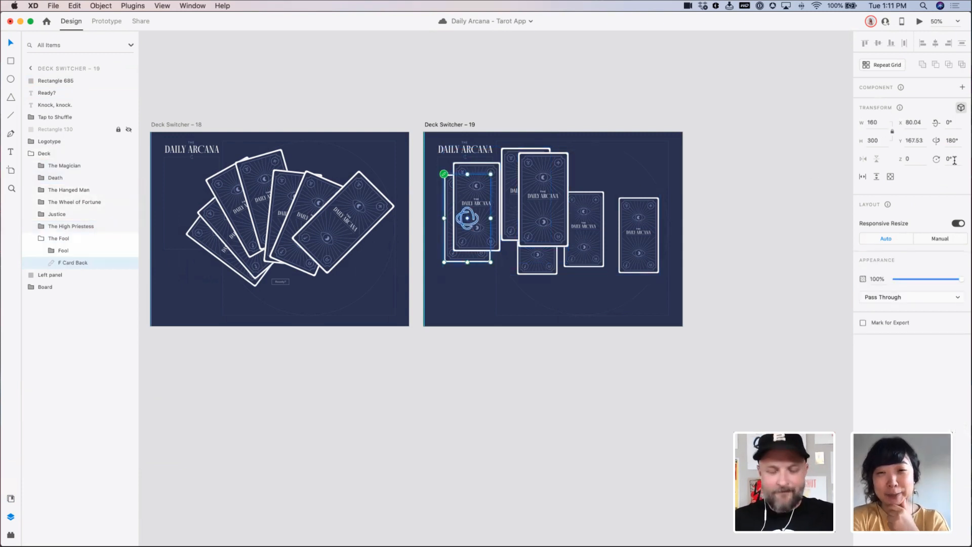
pyautogui.press('Escape')
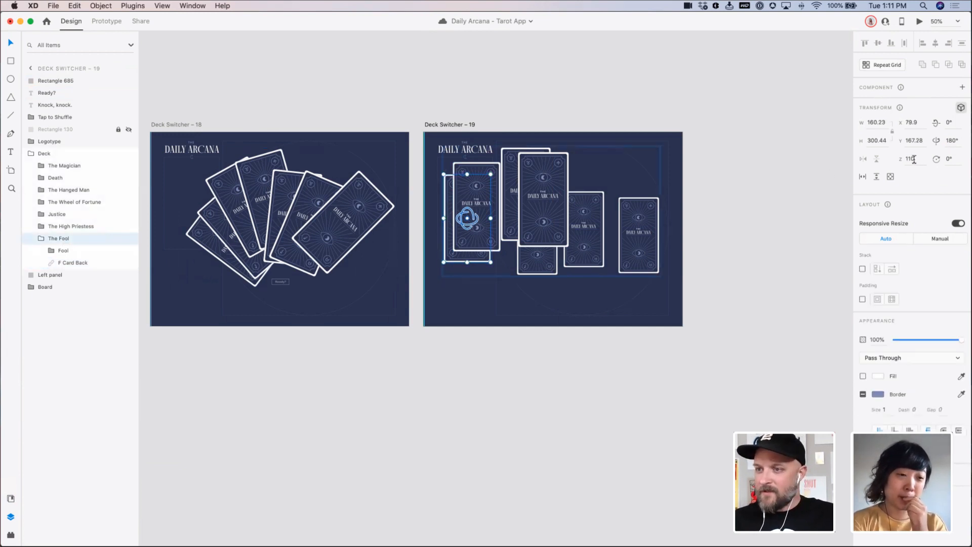
pyautogui.moveTo(915, 159); pyautogui.dragTo(883, 161)
pyautogui.write('0')
pyautogui.press('Tab')
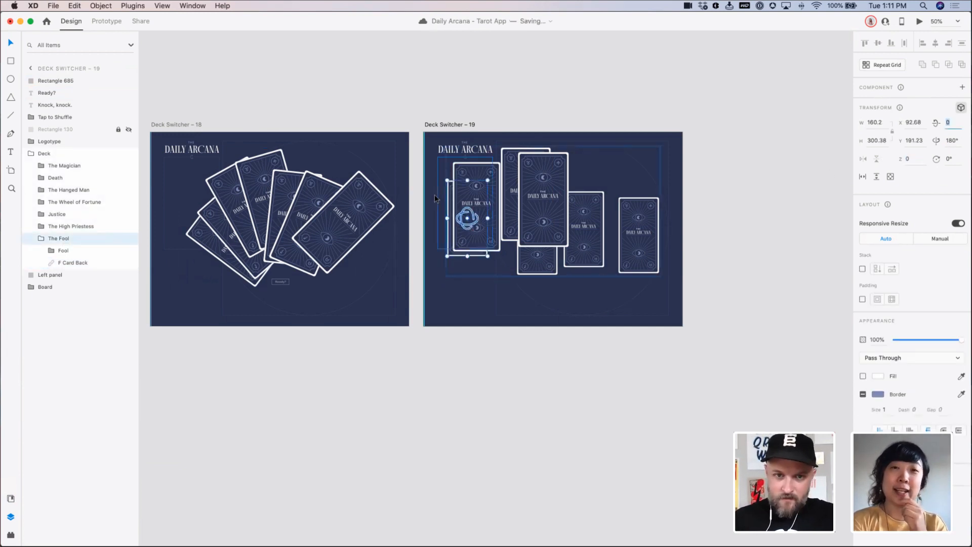
pyautogui.moveTo(451, 198); pyautogui.dragTo(450, 186)
# Set The High Priestess card's Z depth to 0
pyautogui.click(479, 186)
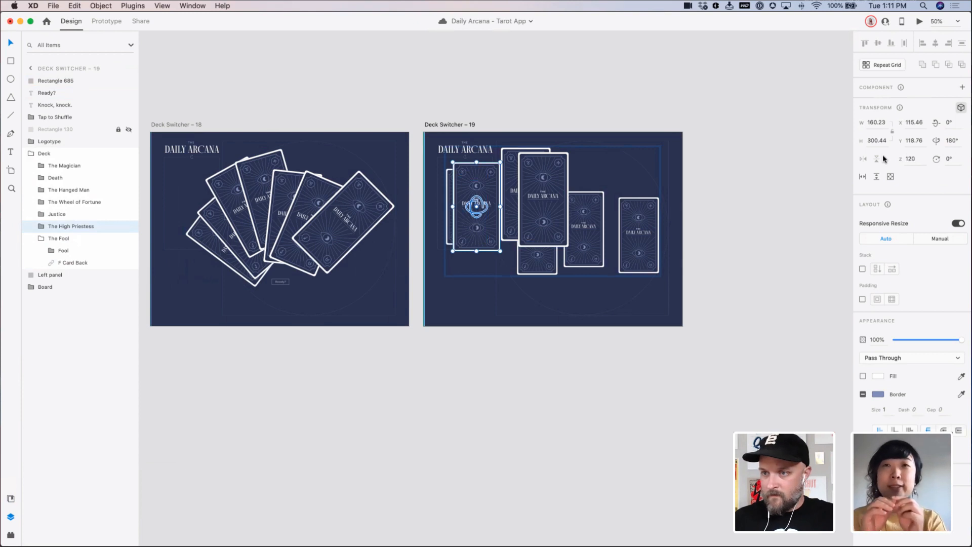
pyautogui.click(911, 158)
pyautogui.write('0')
pyautogui.press('Tab')
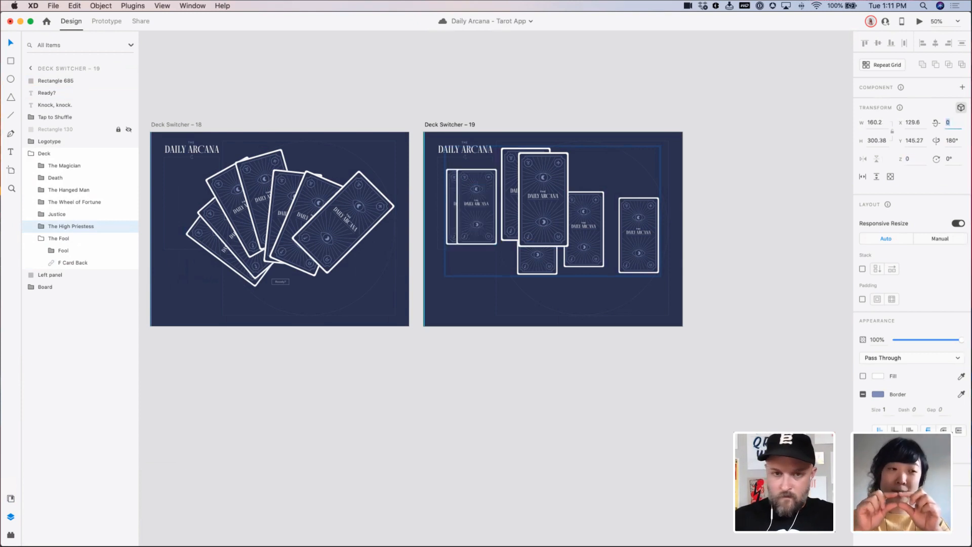
# Stack The High Priestess card on The Fool with a slight offset, nudging it to about X 84, Y 140
pyautogui.moveTo(488, 186); pyautogui.dragTo(479, 188)
pyautogui.press('super+z')
pyautogui.press('Right')
pyautogui.press('Right')
pyautogui.press('Down')
pyautogui.press('Left')
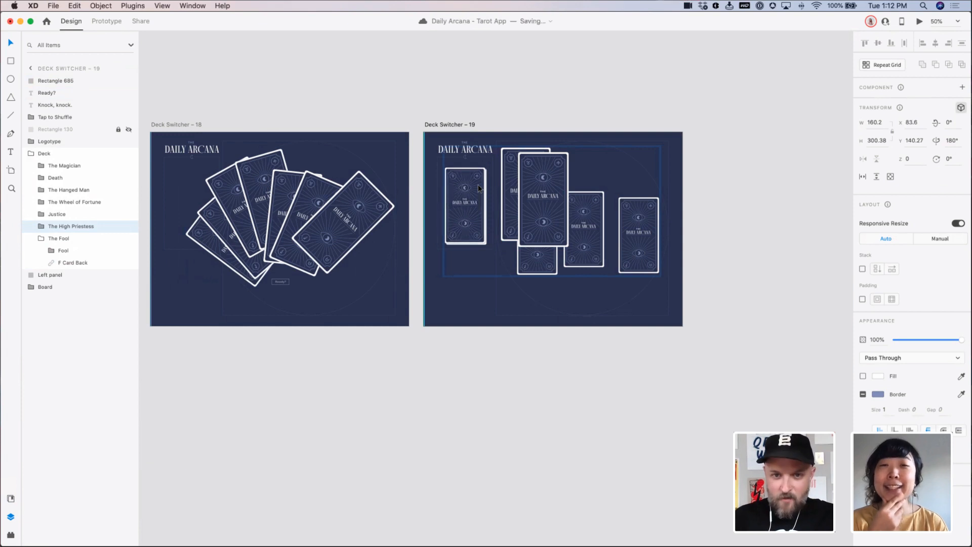
pyautogui.press('Right')
# Move the Death card over to the stacked cards under the logo and set its Z depth to 0
pyautogui.click(554, 180)
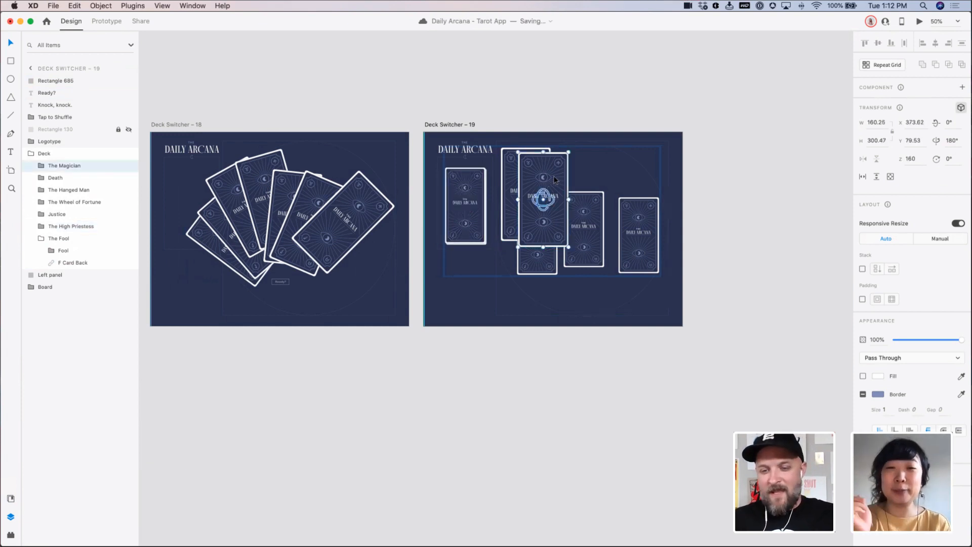
pyautogui.click(514, 175)
pyautogui.moveTo(514, 174); pyautogui.dragTo(442, 186)
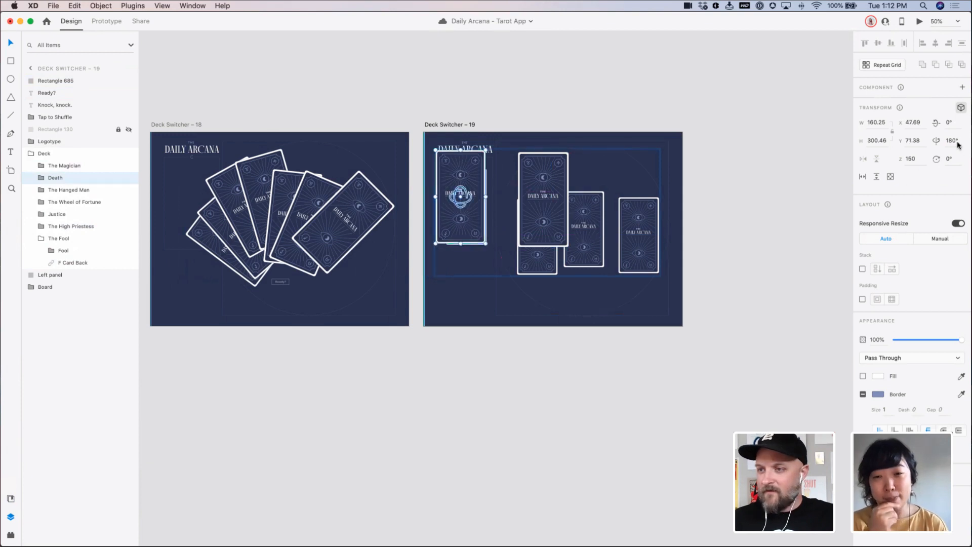
pyautogui.click(912, 158)
pyautogui.write('0')
pyautogui.press('Tab')
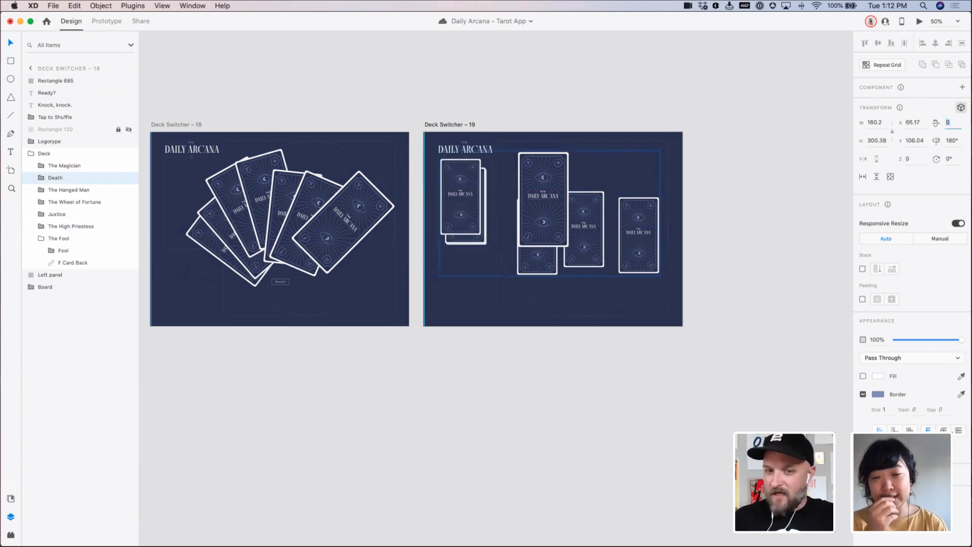
# Stack the Death card on The High Priestess with a slight offset, nudging it to about X 78, Y 134
pyautogui.moveTo(470, 213); pyautogui.dragTo(474, 219)
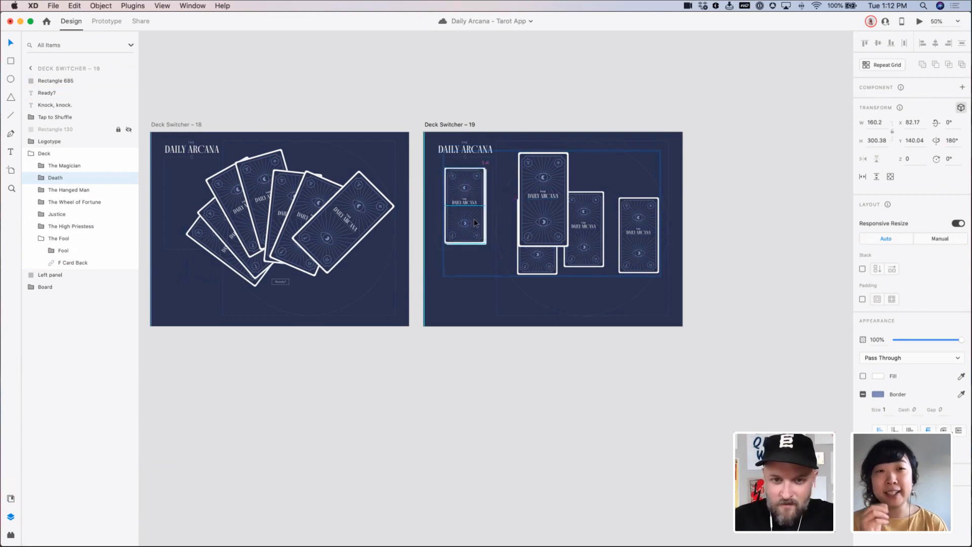
pyautogui.press('Up')
pyautogui.press('Left')
pyautogui.press('Left')
pyautogui.press('Left')
pyautogui.press('Left')
pyautogui.press('Left')
pyautogui.press('Up')
pyautogui.press('Right')
pyautogui.press('Right')
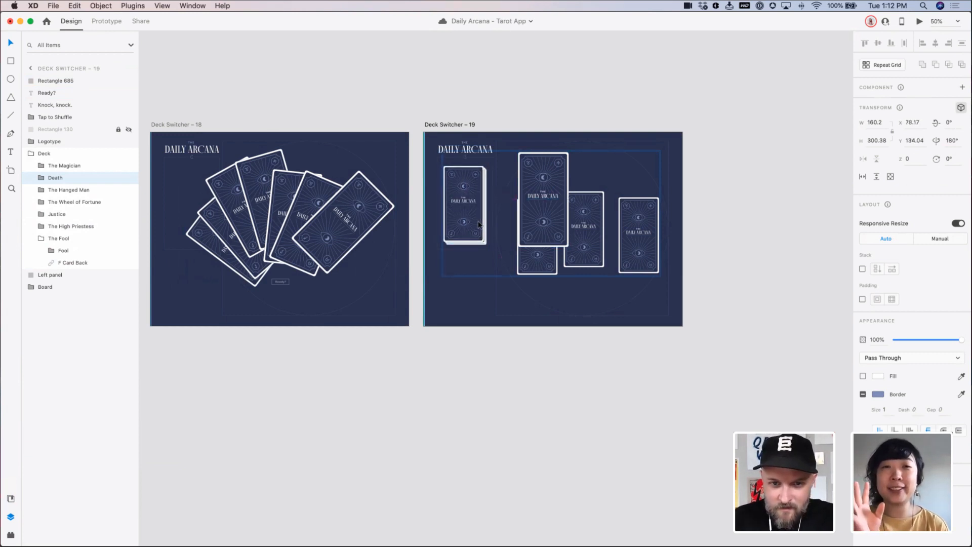
# Move The Magician card over to the stack and set its Z depth to 0
pyautogui.click(551, 227)
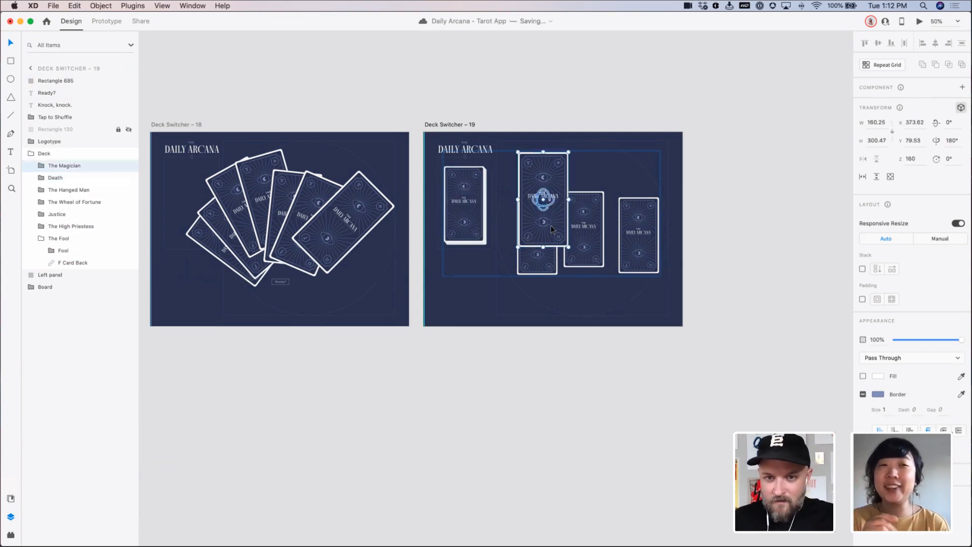
pyautogui.moveTo(541, 229); pyautogui.dragTo(456, 218)
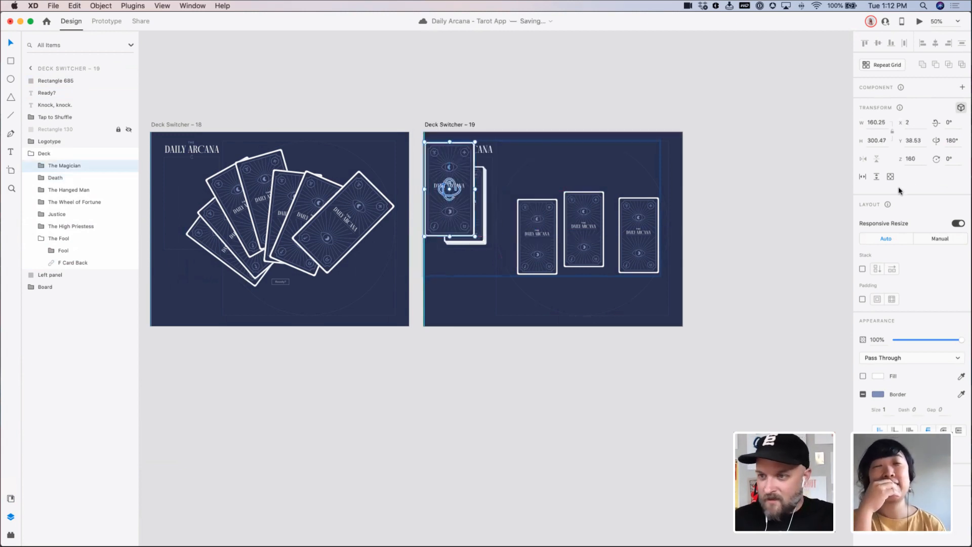
pyautogui.doubleClick(911, 158)
pyautogui.write('0')
pyautogui.press('Tab')
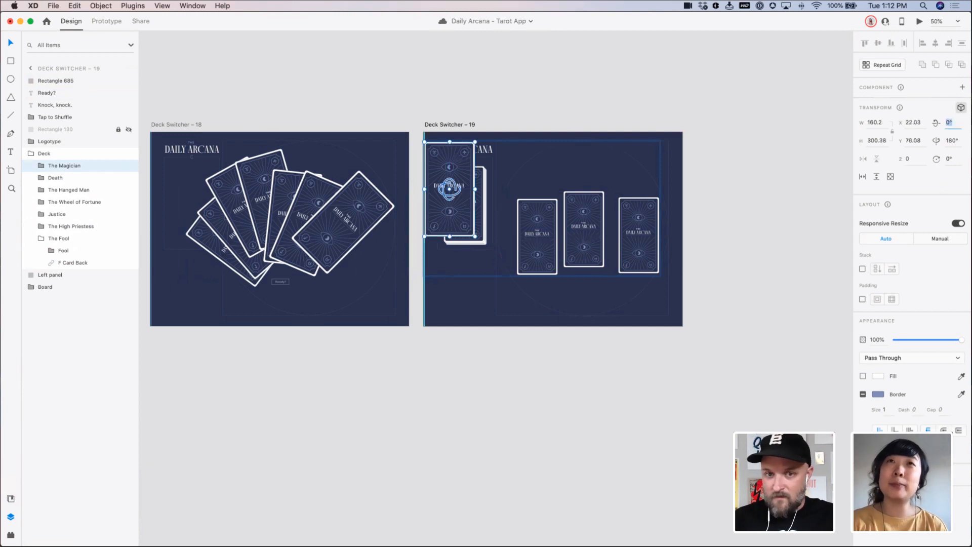
# Place The Magician card on top of the stack with a slight offset, at about X 75, Y 131
pyautogui.moveTo(447, 191); pyautogui.dragTo(463, 232)
pyautogui.moveTo(427, 153); pyautogui.dragTo(524, 269)
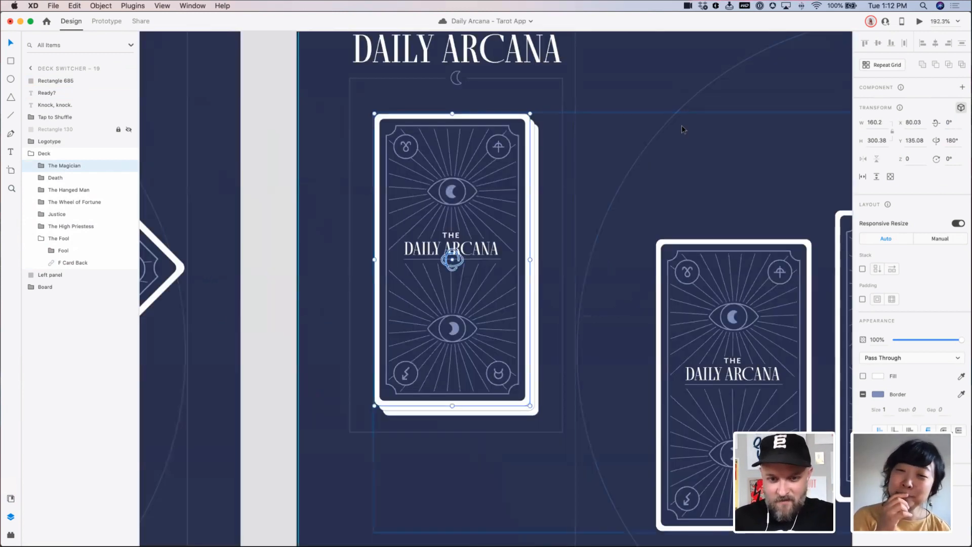
pyautogui.press('Left')
pyautogui.press('Left')
pyautogui.press('Left')
pyautogui.press('Left')
pyautogui.press('Left')
pyautogui.press('Up')
pyautogui.press('Up')
pyautogui.press('Up')
pyautogui.press('Up')
pyautogui.press('Up')
pyautogui.press('Up')
pyautogui.press('Up')
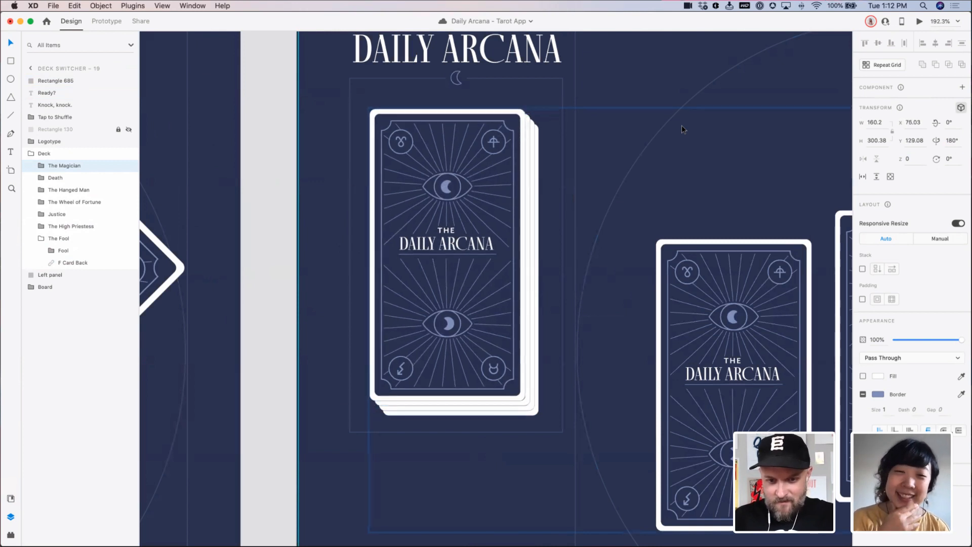
pyautogui.press('Down')
pyautogui.press('Down')
pyautogui.press('Down')
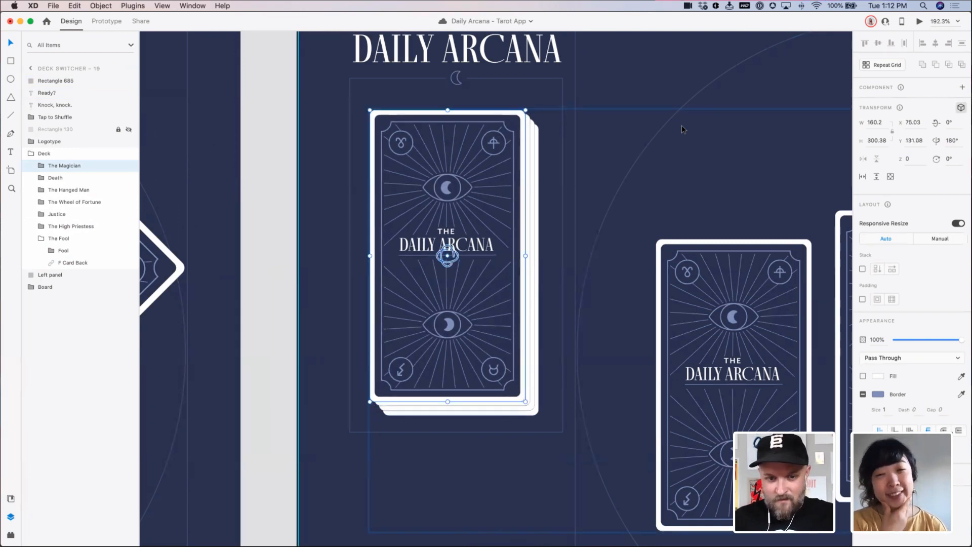
# Select the four stacked cards together and nudge the stack up and slightly right, bringing The Magician to about X 77, Y 124
pyautogui.click(303, 194)
pyautogui.press('super+1')
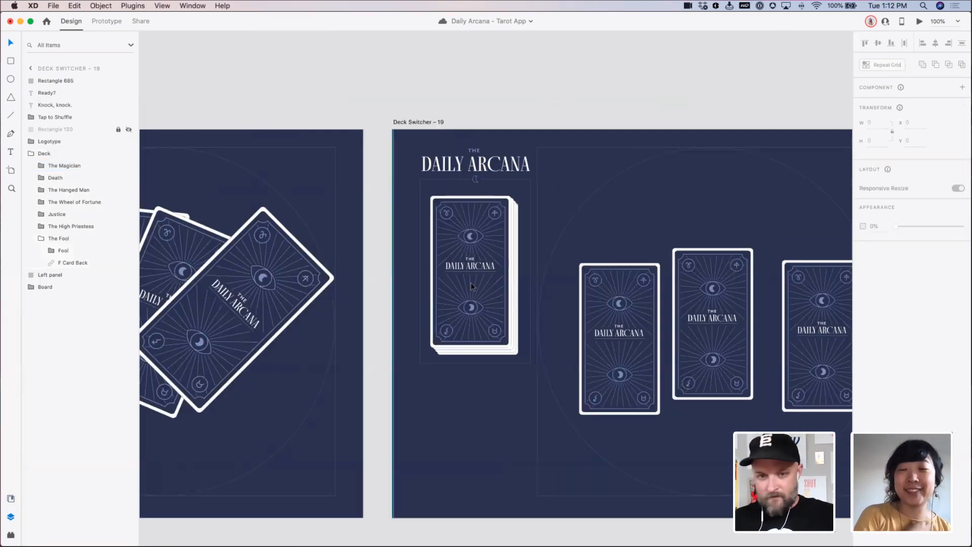
pyautogui.doubleClick(499, 278)
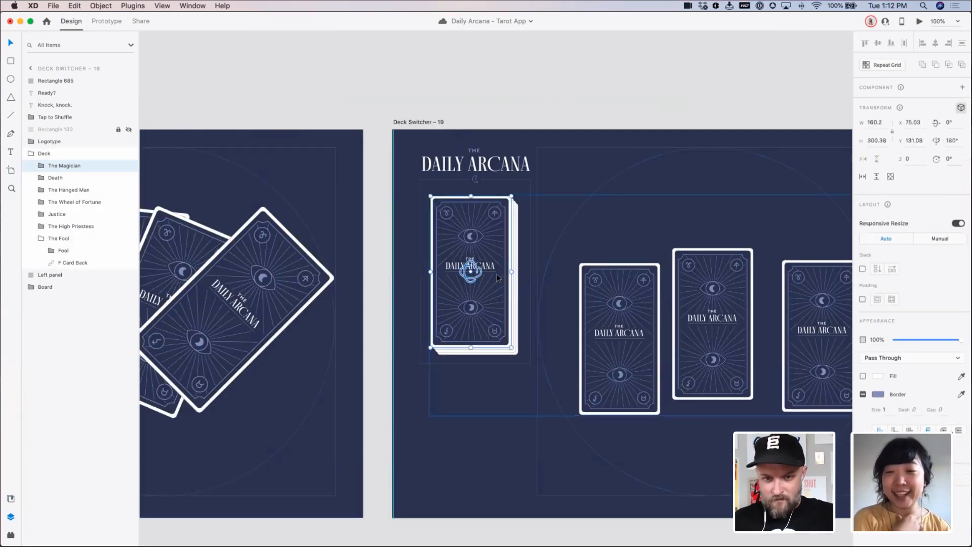
pyautogui.moveTo(526, 286); pyautogui.dragTo(491, 277)
pyautogui.hotkey('shift', 'Up')
pyautogui.press('Right')
pyautogui.press('Right')
pyautogui.press('Down')
pyautogui.press('Down')
pyautogui.press('Down')
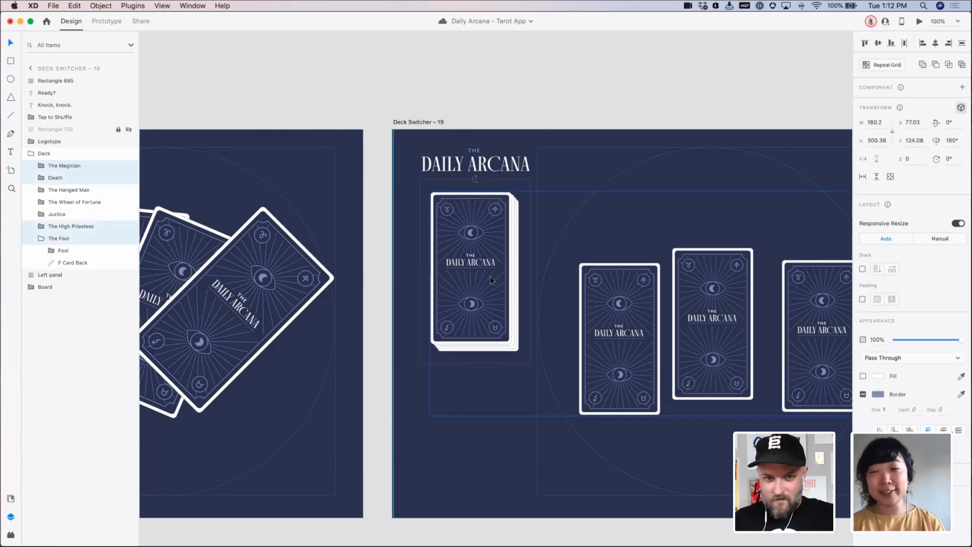
pyautogui.click(499, 114)
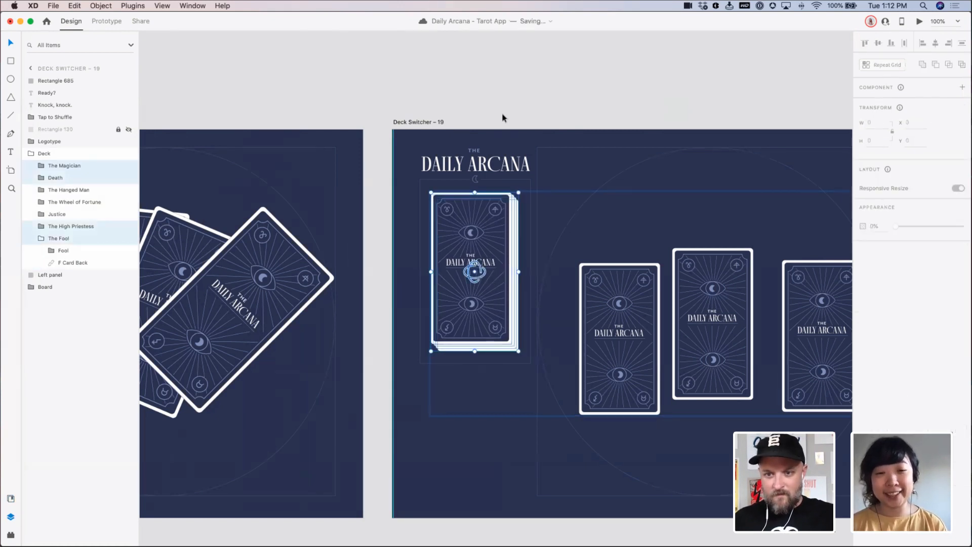
# Align the three loose cards in an evenly spaced horizontal row at about Y 264
pyautogui.moveTo(616, 187); pyautogui.dragTo(423, 147)
pyautogui.doubleClick(429, 268)
pyautogui.moveTo(512, 273); pyautogui.dragTo(515, 289)
pyautogui.moveTo(627, 288); pyautogui.dragTo(616, 294)
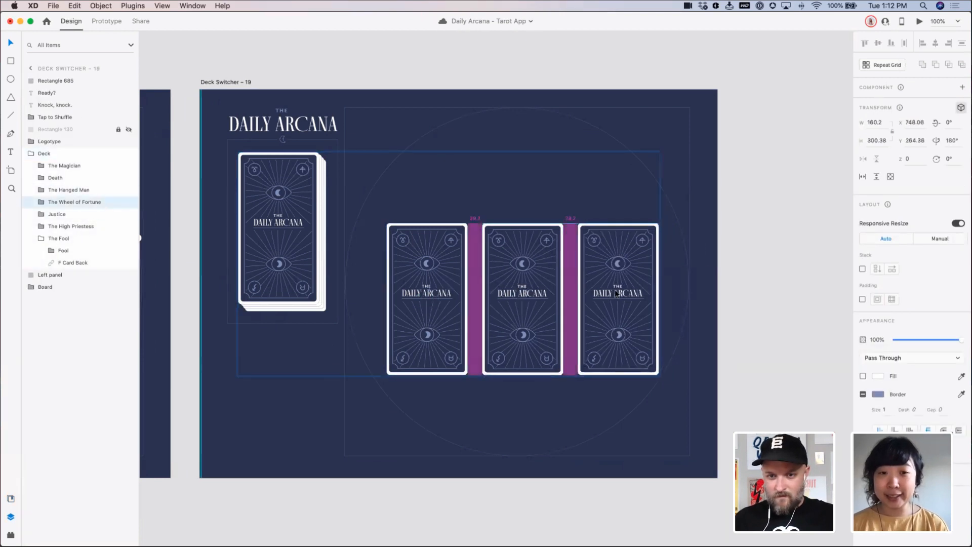
# Move The Hanged Man, The Wheel of Fortune and Justice together up to about Y 234 and nudge the row slightly left
pyautogui.keyDown('shift'); pyautogui.click(543, 282); pyautogui.keyUp('shift')
pyautogui.press('super+c')
pyautogui.keyDown('shift'); pyautogui.click(444, 286); pyautogui.keyUp('shift')
pyautogui.moveTo(532, 291); pyautogui.dragTo(531, 274)
pyautogui.press('Left')
pyautogui.press('Left')
pyautogui.press('Left')
pyautogui.press('Left')
pyautogui.press('Left')
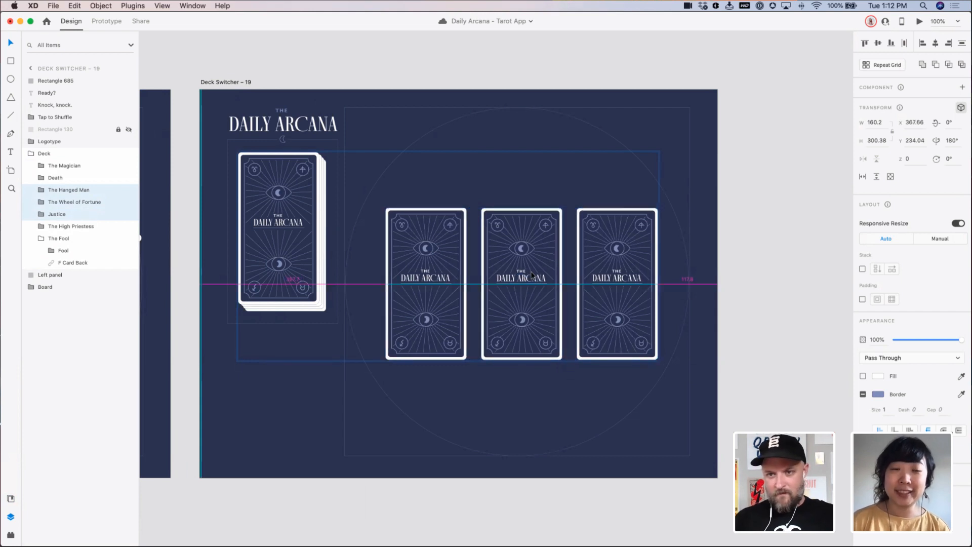
pyautogui.click(730, 288)
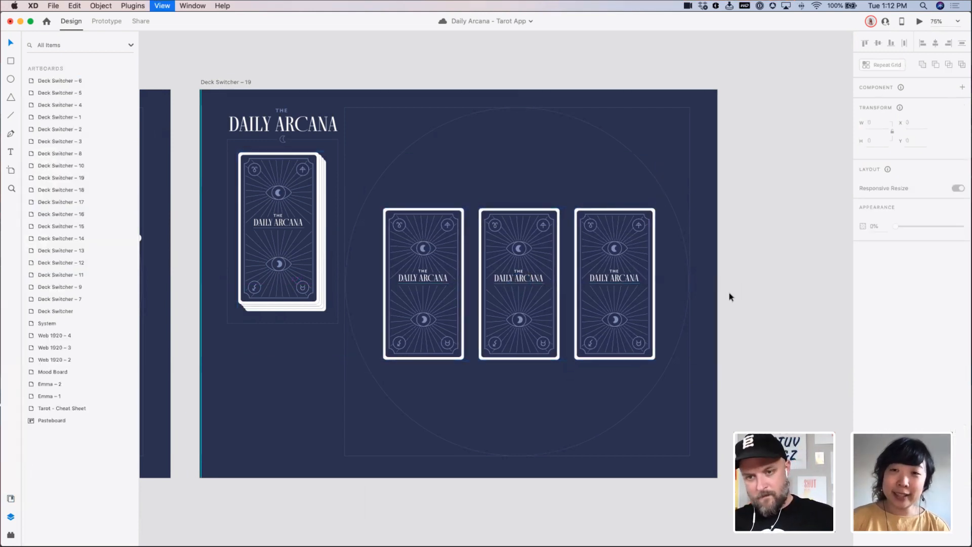
# Preview the prototype from Deck Switcher – 12, shuffling the deck, knocking and picking cards until the "Ready?" stage, and close the preview
pyautogui.press('super+minus')
pyautogui.hscroll(-5, 758, 294)
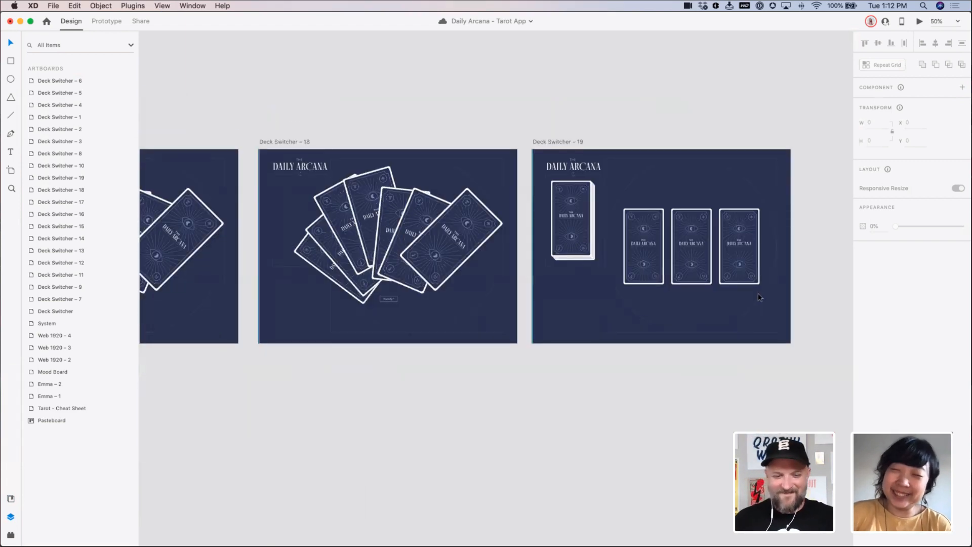
pyautogui.hscroll(-10, 462, 271)
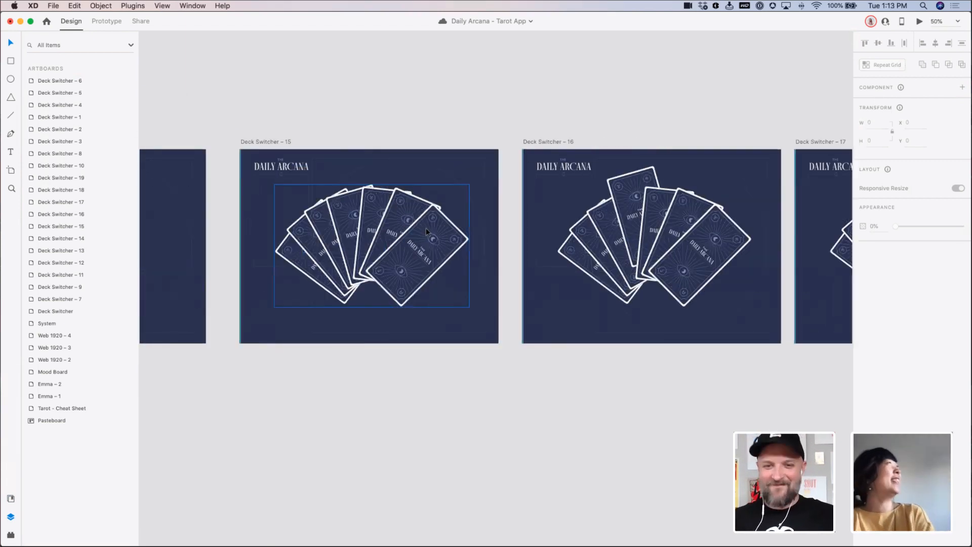
pyautogui.hscroll(-5, 458, 221)
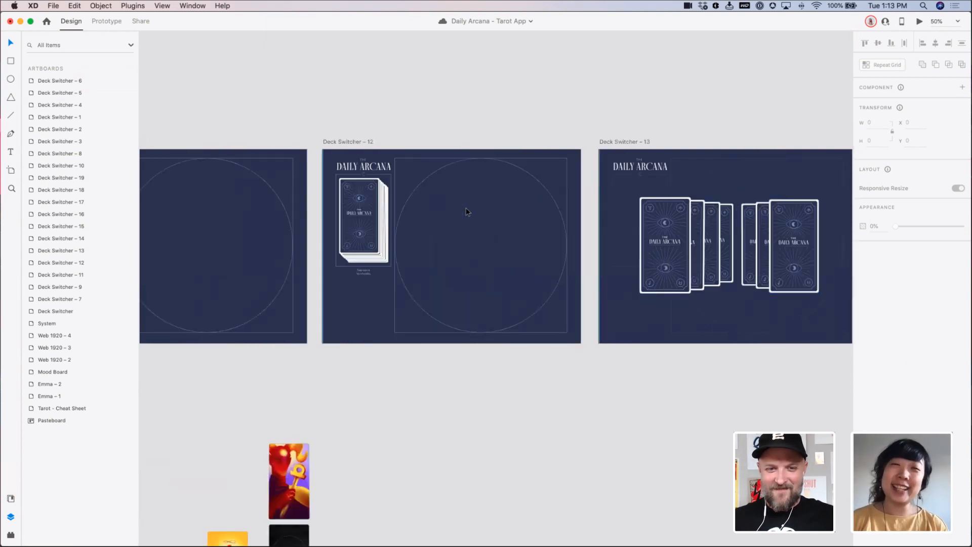
pyautogui.hscroll(3, 466, 209)
pyautogui.hscroll(-8, 446, 187)
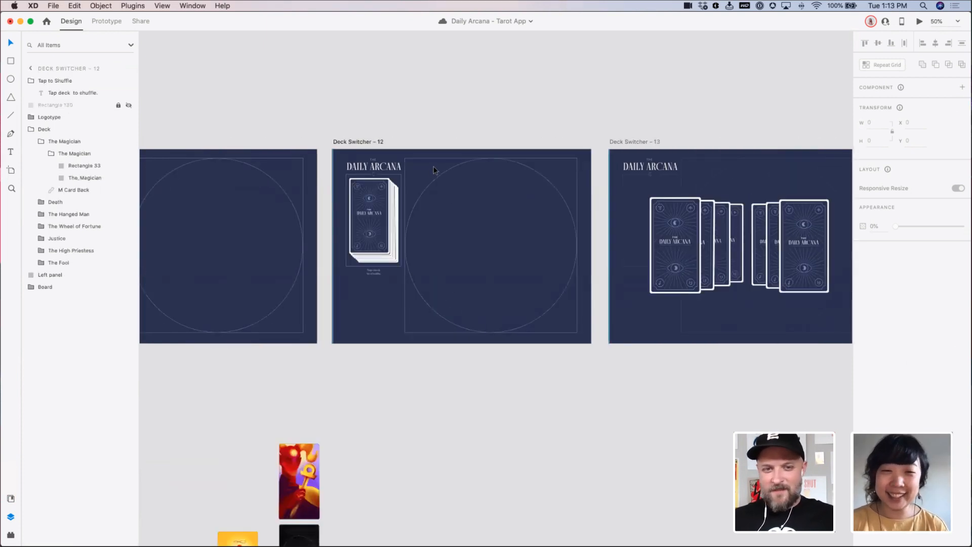
pyautogui.click(919, 20)
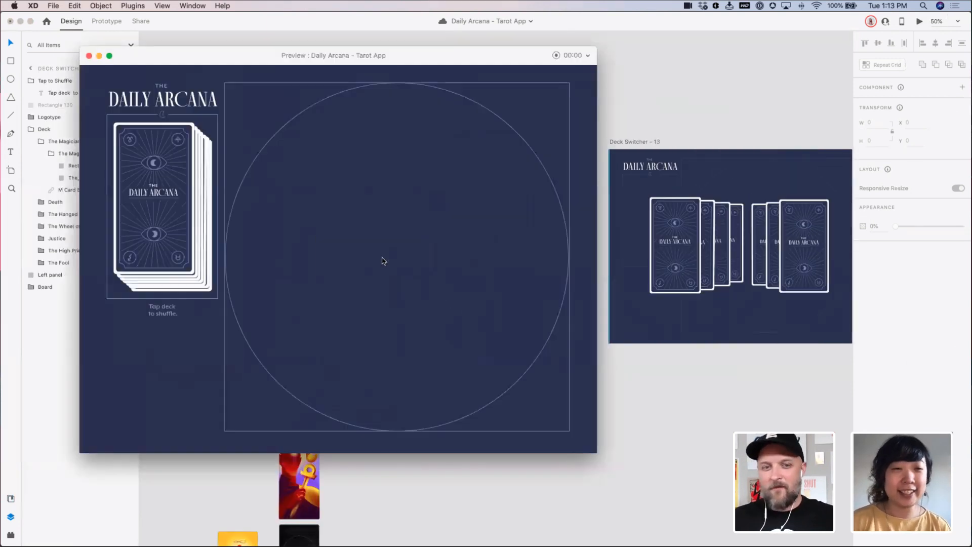
pyautogui.click(172, 270)
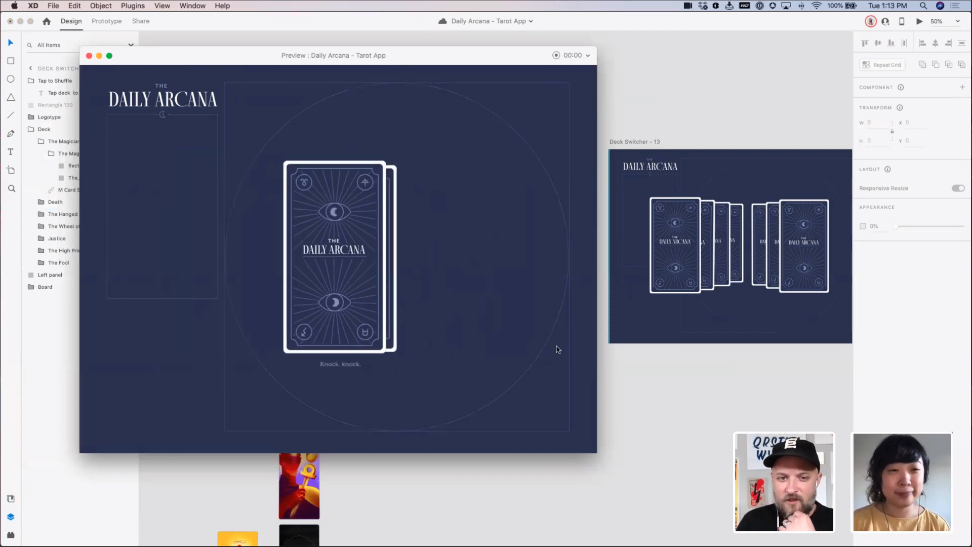
pyautogui.click(350, 252)
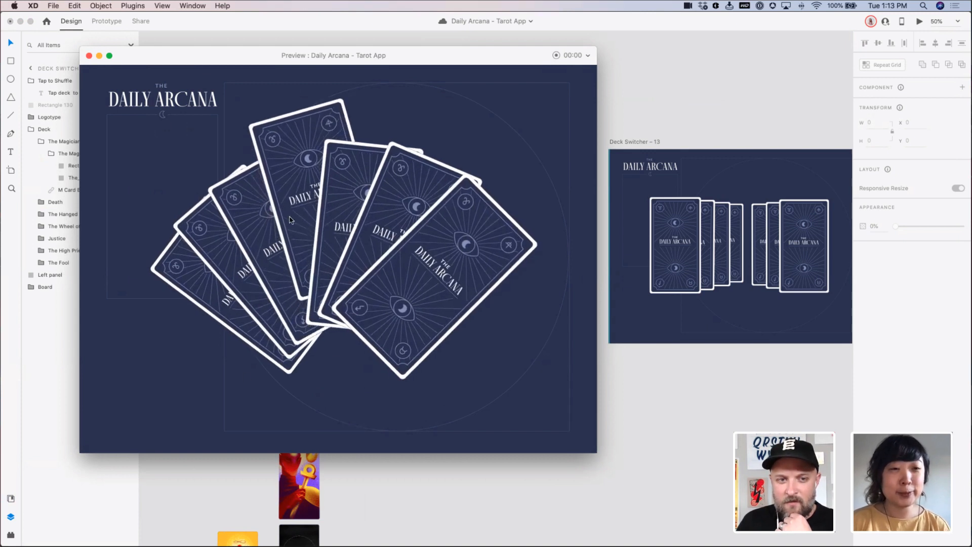
pyautogui.click(477, 251)
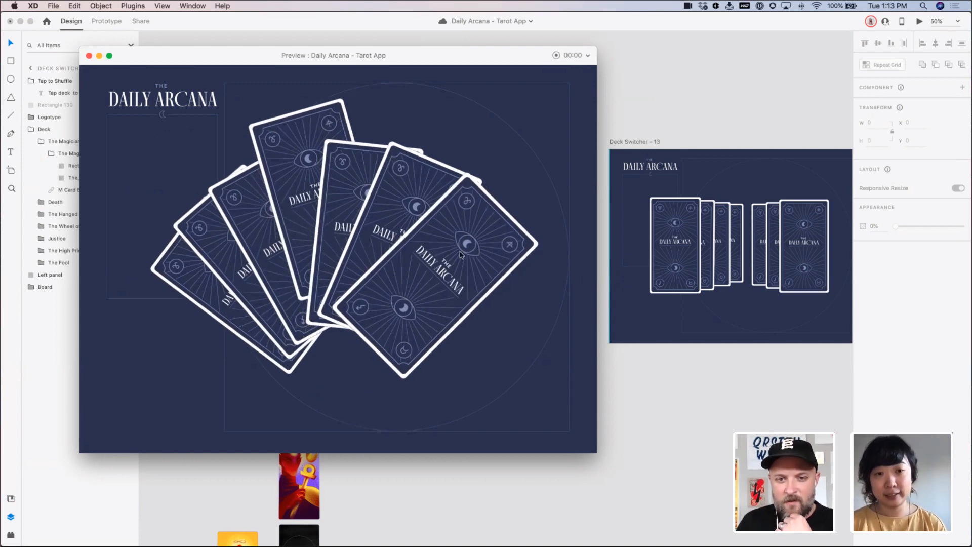
pyautogui.click(254, 290)
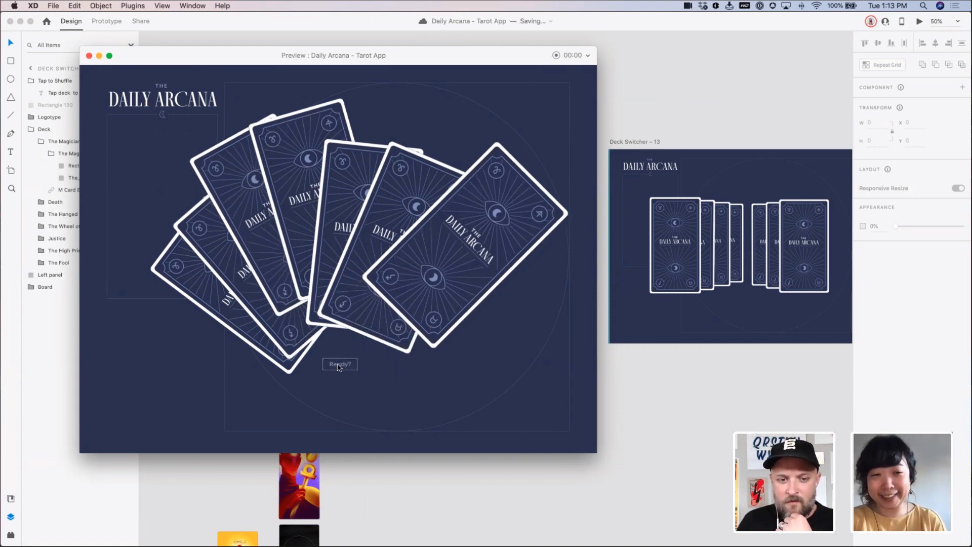
pyautogui.click(91, 57)
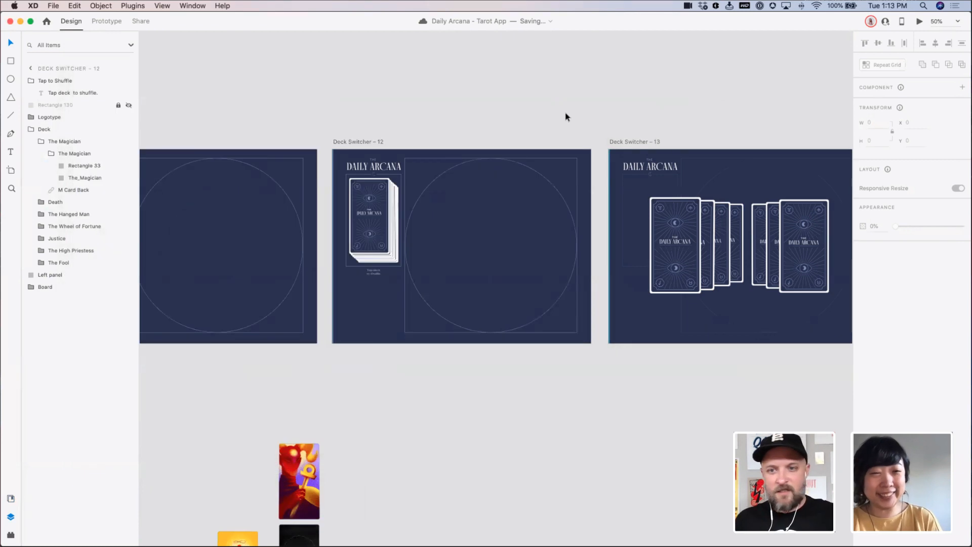
# Set The Hanged Man card's tap transition on Deck Switcher – 15 to a 0.3 s duration with Snap easing
pyautogui.hscroll(20, 565, 113)
pyautogui.hscroll(3, 554, 127)
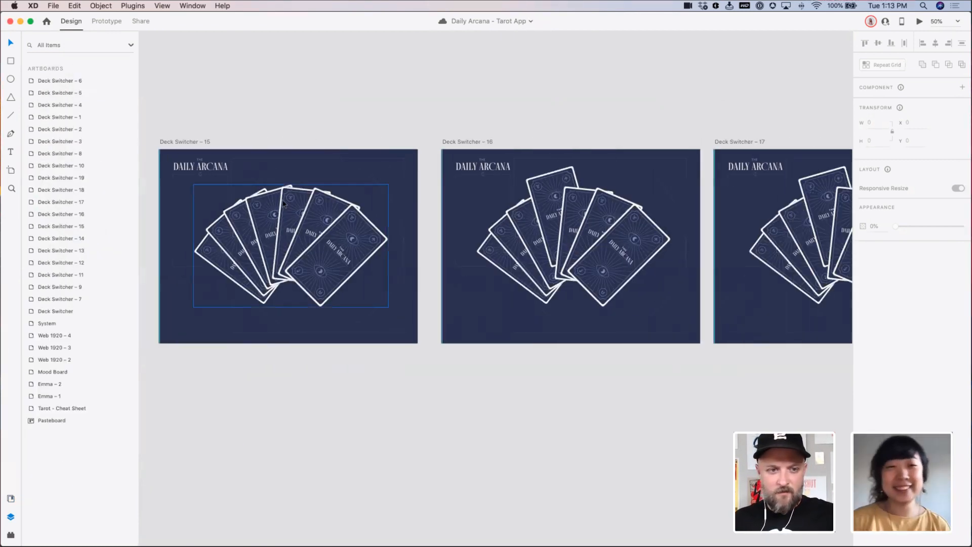
pyautogui.doubleClick(260, 205)
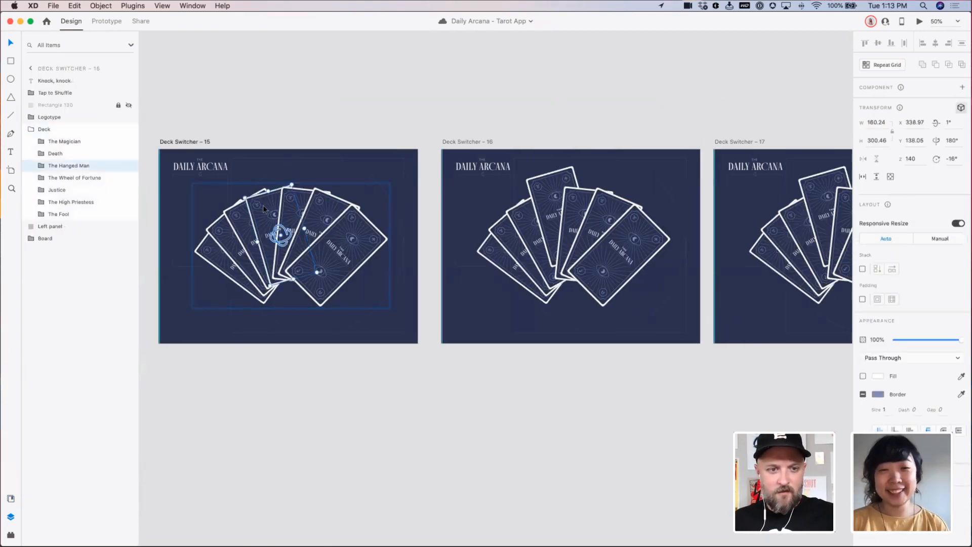
pyautogui.click(121, 23)
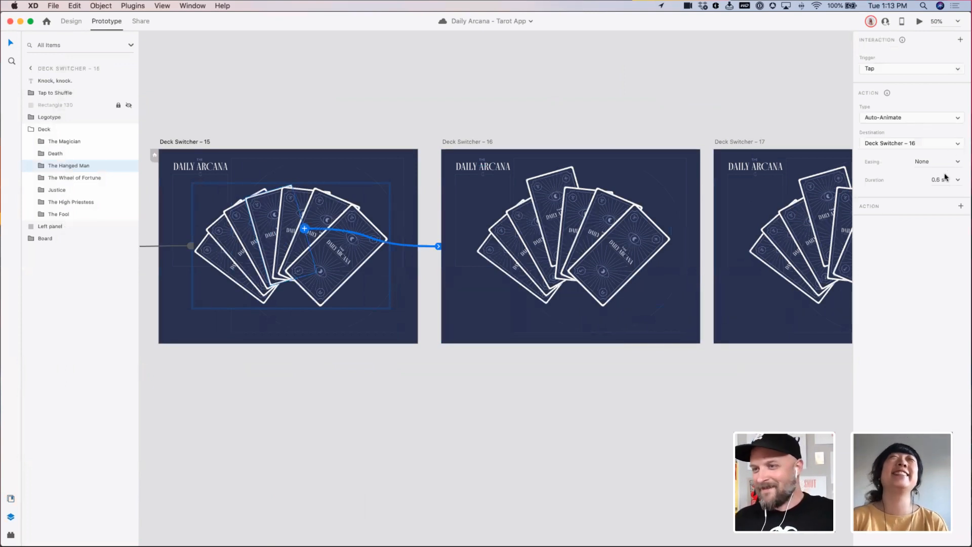
pyautogui.click(944, 179)
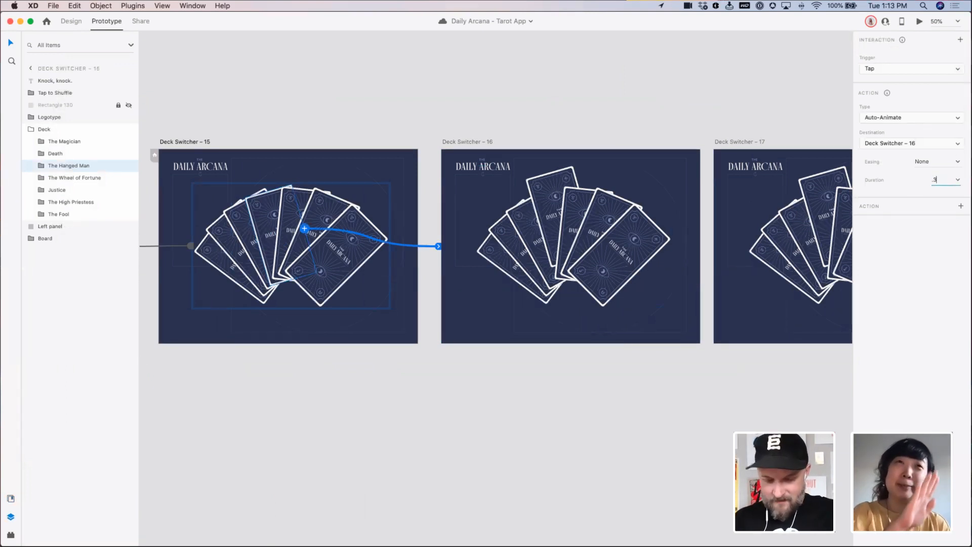
pyautogui.click(957, 161)
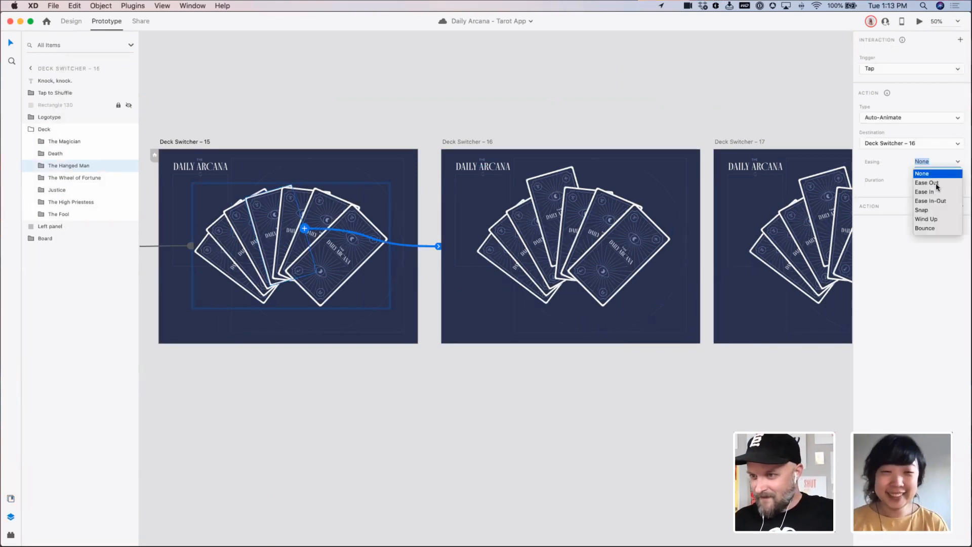
pyautogui.click(929, 210)
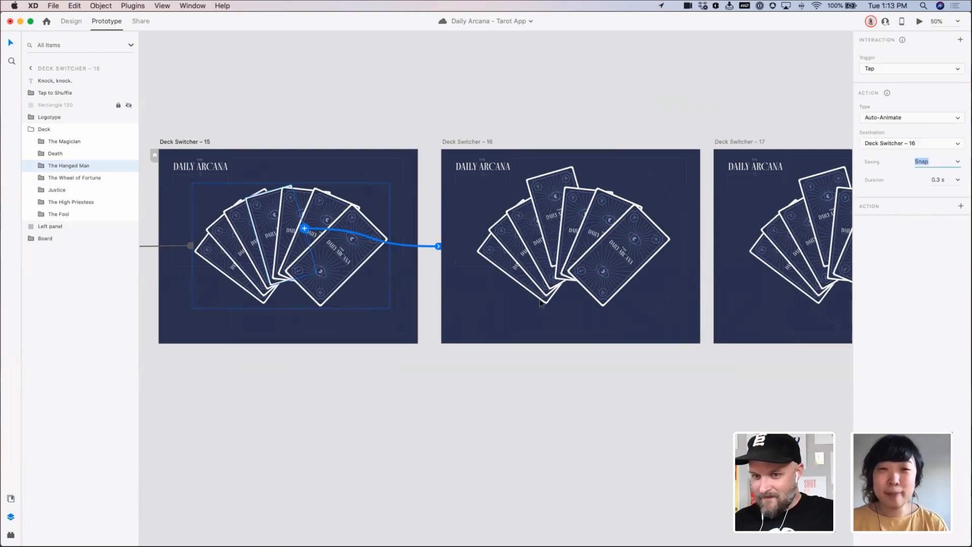
# Set The Wheel of Fortune card's tap transition on Deck Switcher – 16 to Snap easing with a 0.8 s duration
pyautogui.doubleClick(634, 227)
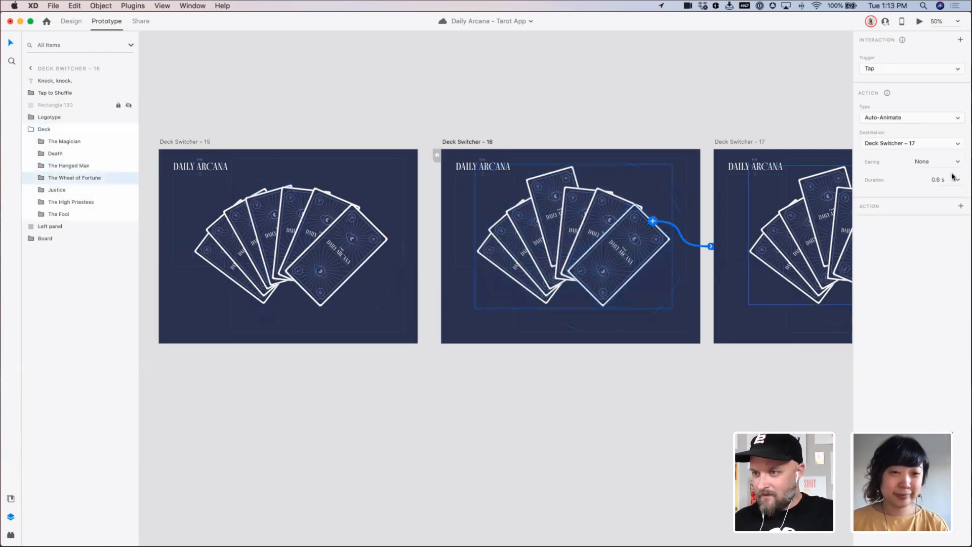
pyautogui.click(942, 162)
pyautogui.click(924, 178)
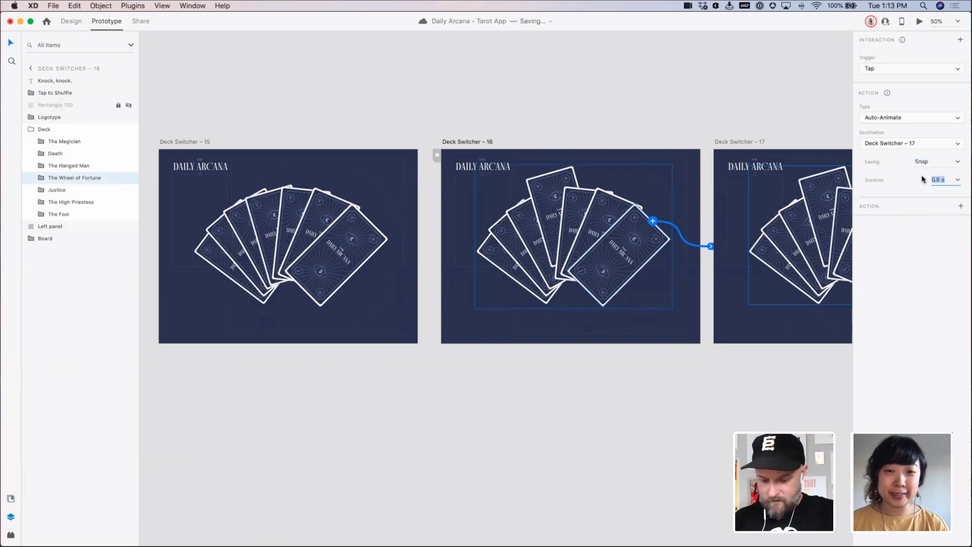
pyautogui.write('.8')
pyautogui.press('Return')
pyautogui.click(748, 93)
# Set the Justice card's tap transition on Deck Switcher – 17 to Snap easing with a 0.3 s duration
pyautogui.moveTo(512, 87); pyautogui.dragTo(211, 72)
pyautogui.doubleClick(508, 230)
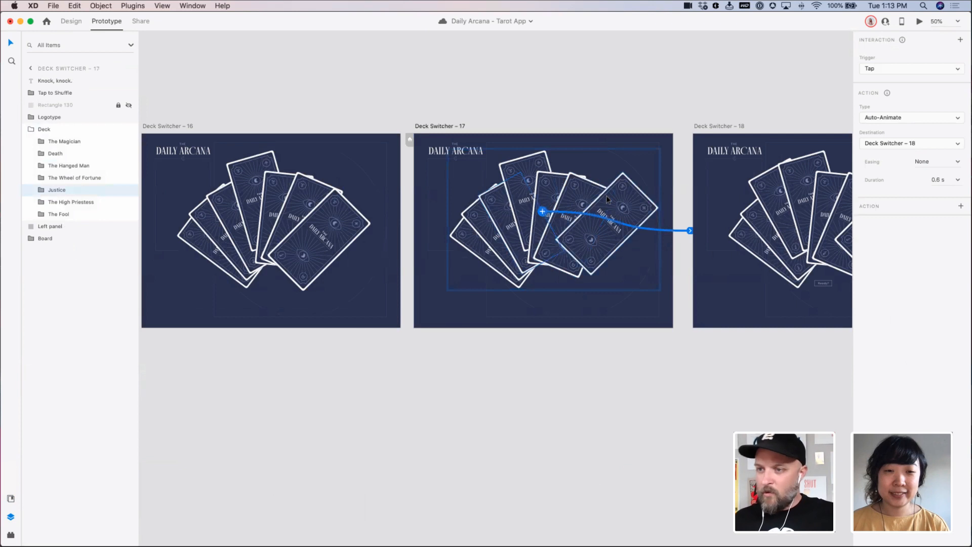
pyautogui.click(957, 162)
pyautogui.click(922, 210)
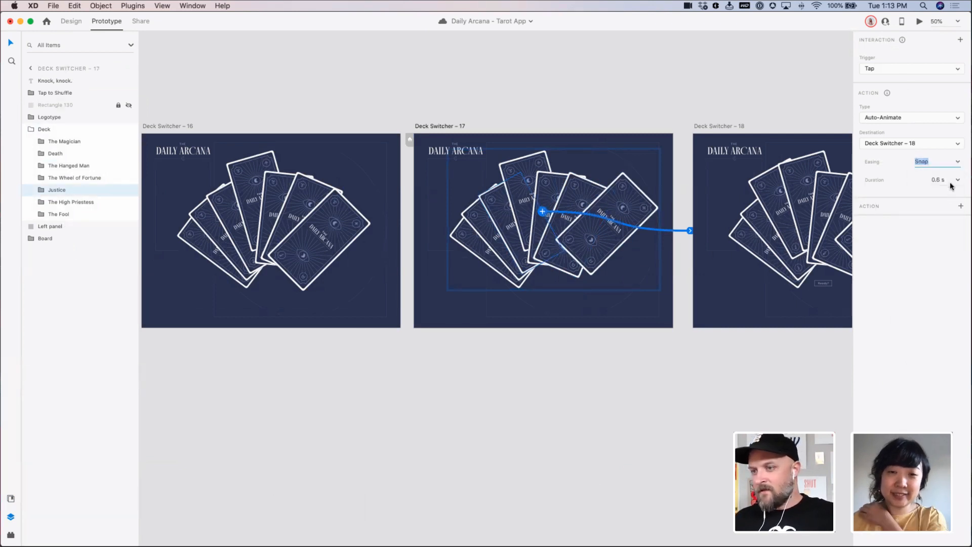
pyautogui.click(946, 180)
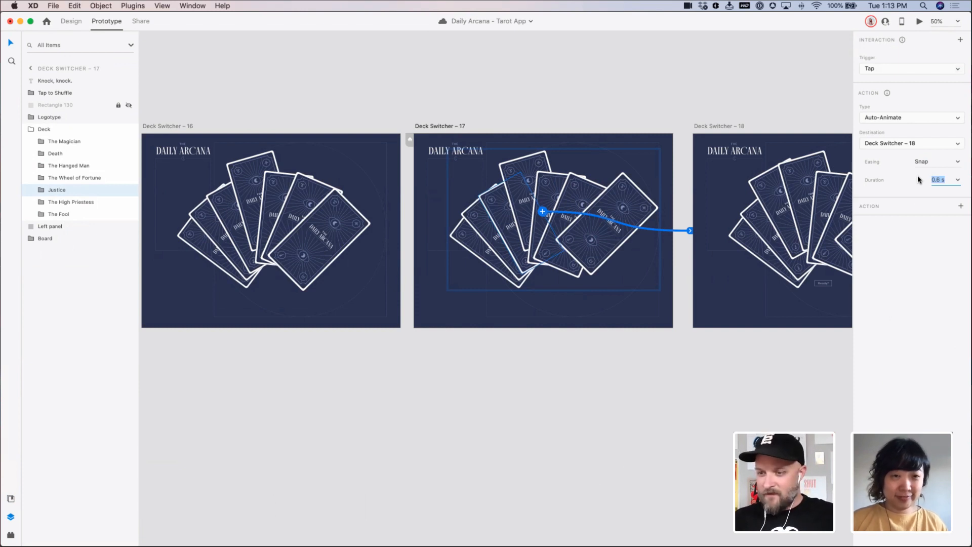
pyautogui.write('0.3')
pyautogui.press('Return')
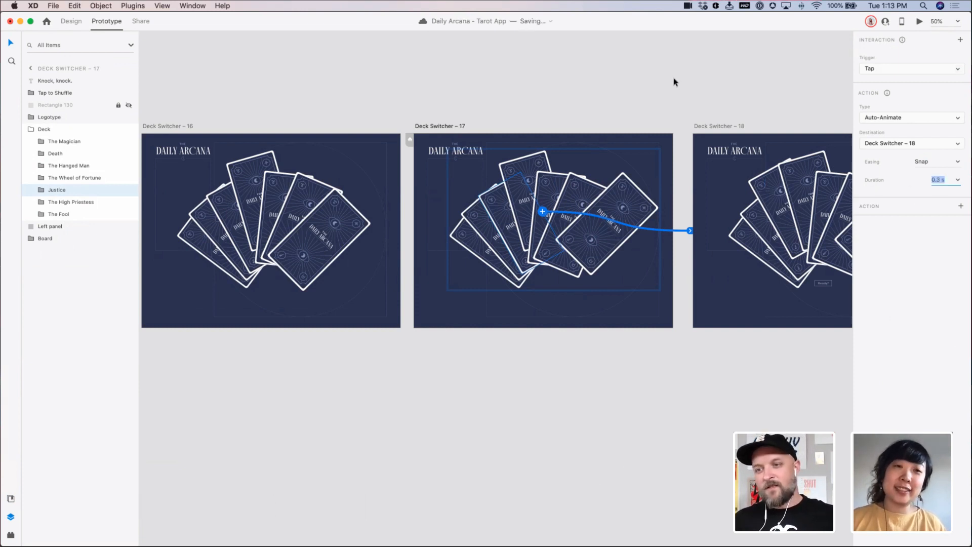
pyautogui.click(675, 78)
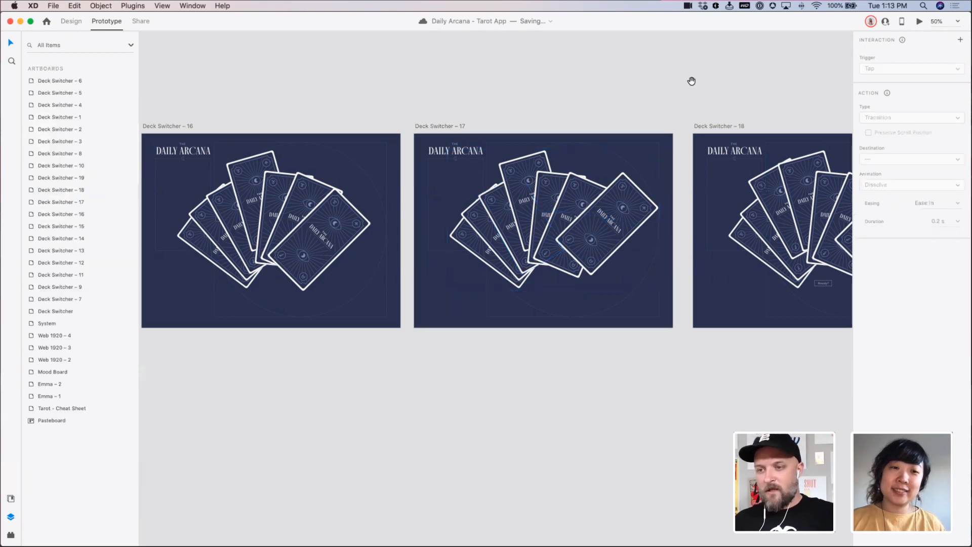
# Link the "Ready?" button on Deck Switcher – 18 to Deck Switcher – 19 and set the transition duration to 0.6 s
pyautogui.moveTo(692, 81); pyautogui.dragTo(547, 64)
pyautogui.click(680, 266)
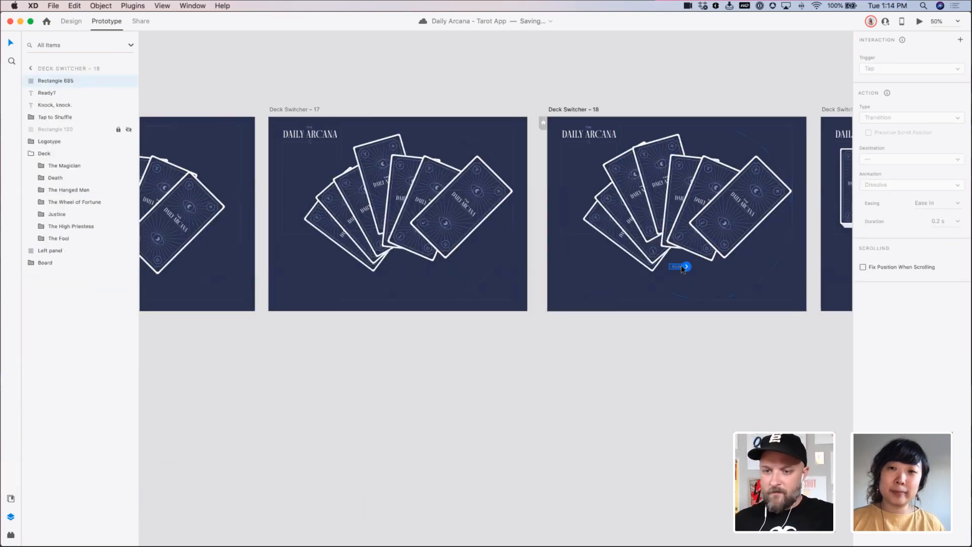
pyautogui.hscroll(5, 557, 243)
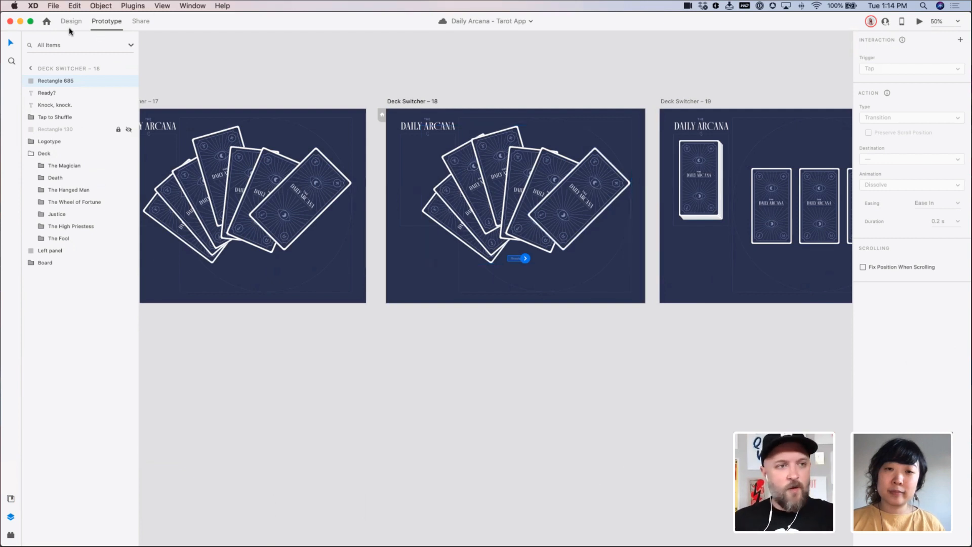
pyautogui.hscroll(5, 543, 134)
pyautogui.moveTo(351, 237); pyautogui.dragTo(501, 204)
pyautogui.click(937, 180)
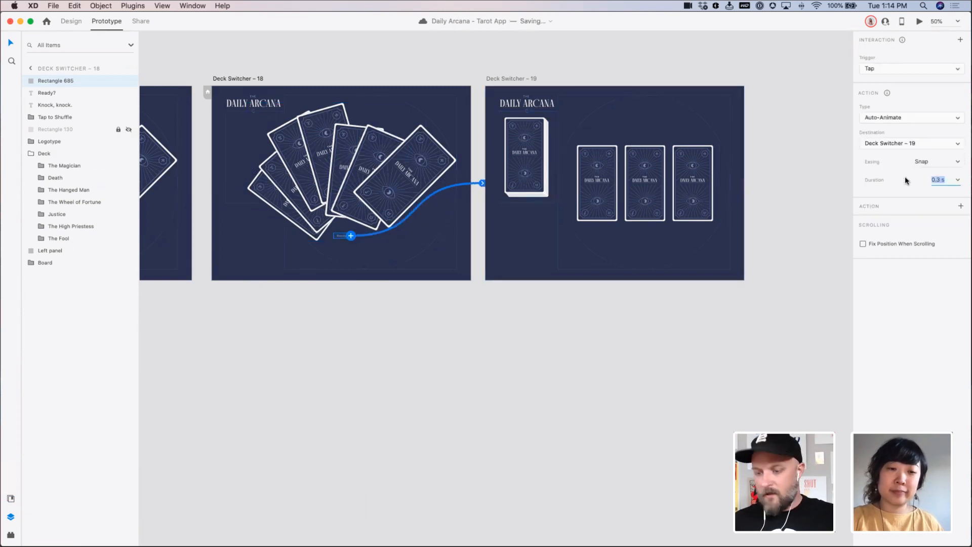
pyautogui.write('0.6')
pyautogui.press('Return')
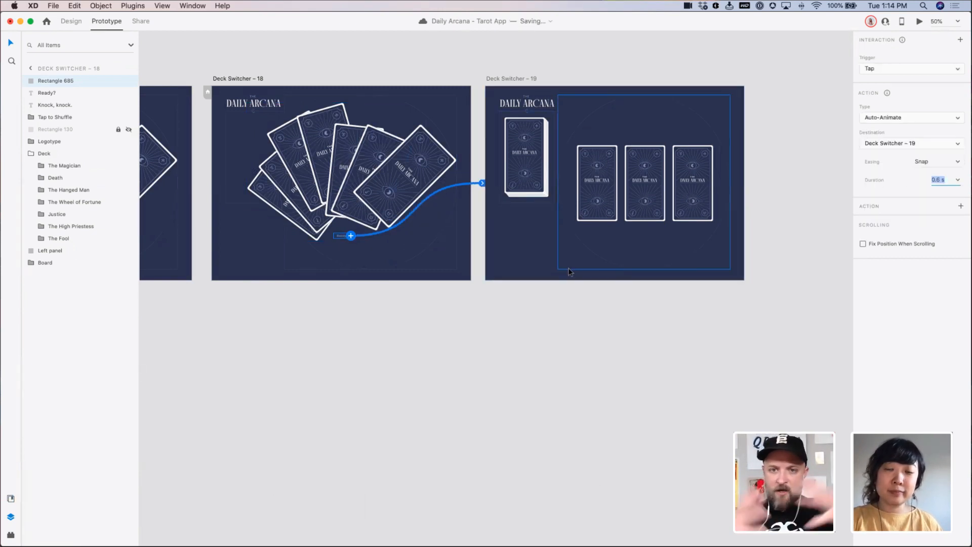
pyautogui.click(521, 324)
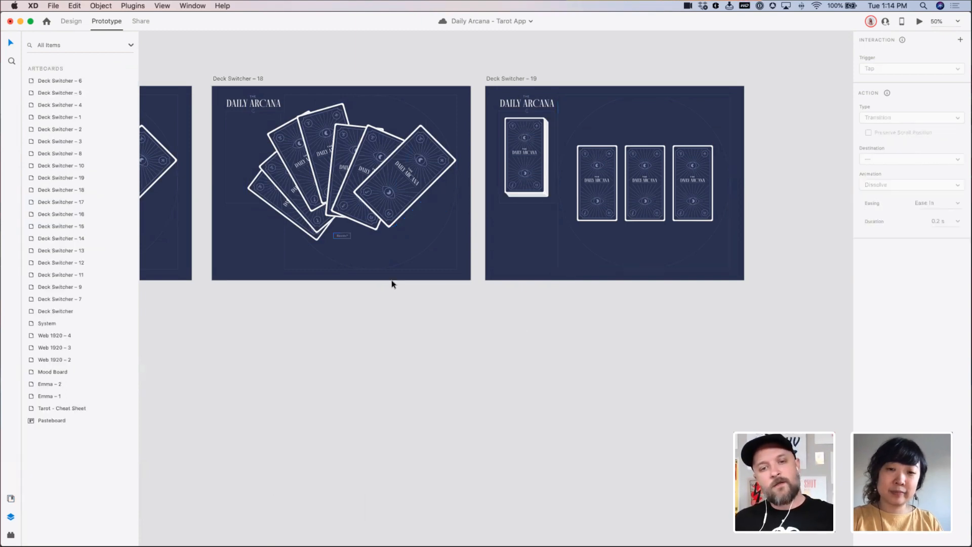
# Preview the prototype from Deck Switcher – 12 through the "Ready?" button to the three-card layout, and close the preview
pyautogui.hscroll(-8, 395, 282)
pyautogui.hscroll(-10, 397, 280)
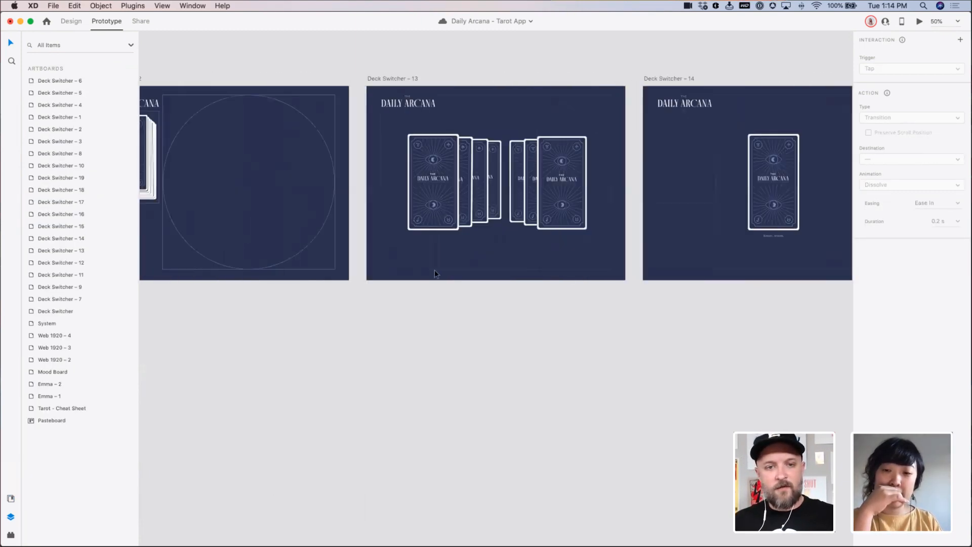
pyautogui.click(329, 168)
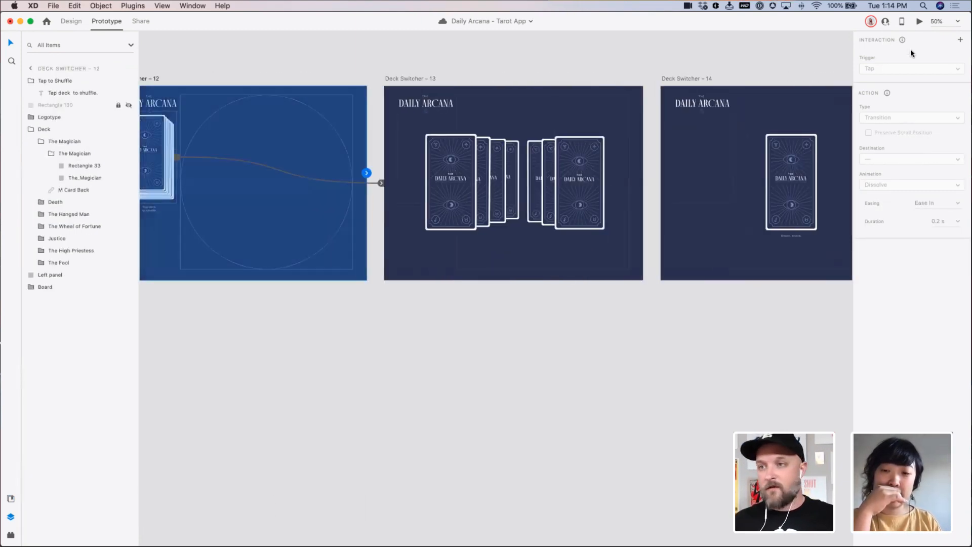
pyautogui.click(920, 22)
pyautogui.click(176, 183)
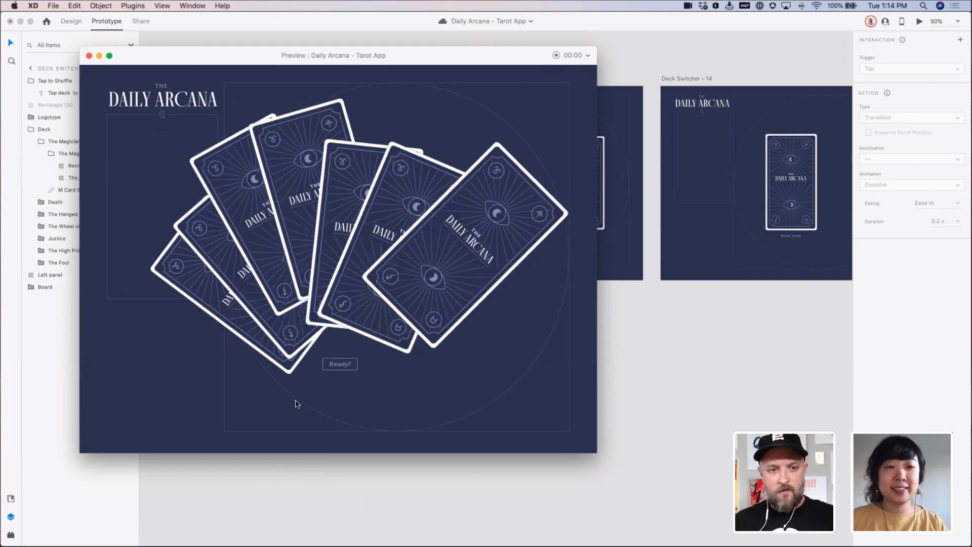
pyautogui.click(340, 364)
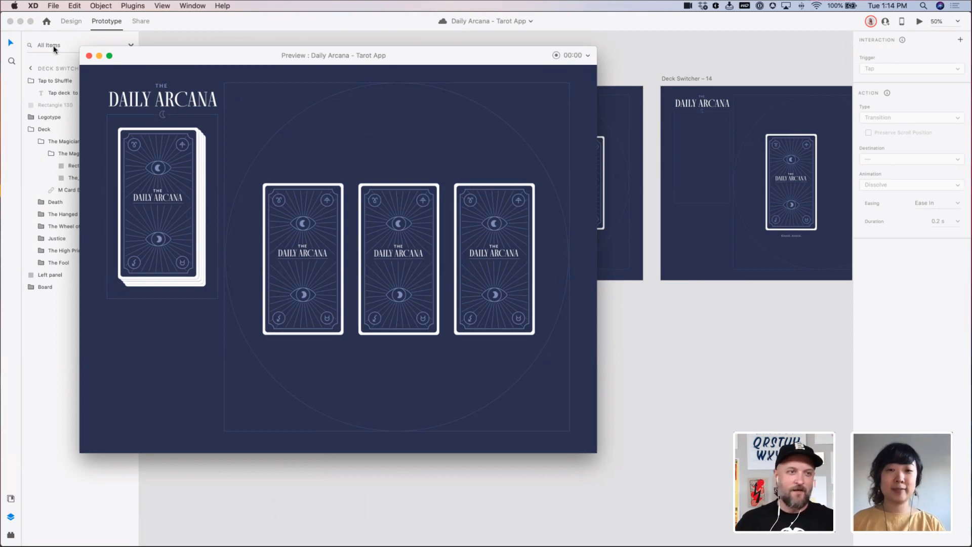
pyautogui.click(89, 56)
# Hide the layers list and duplicate the Deck Switcher – 19 artboard directly beside the original
pyautogui.click(599, 330)
pyautogui.moveTo(599, 330); pyautogui.dragTo(267, 290)
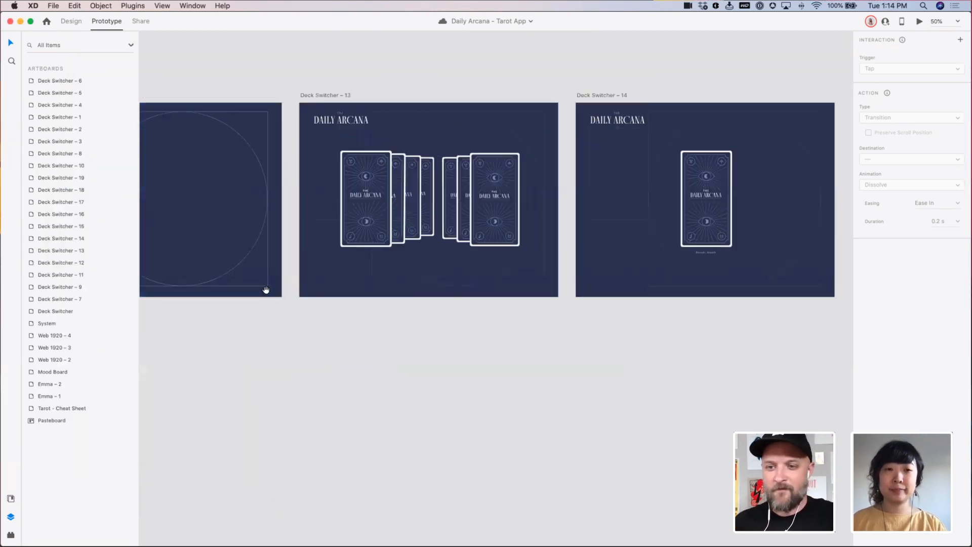
pyautogui.moveTo(719, 324); pyautogui.dragTo(192, 294)
pyautogui.moveTo(545, 282); pyautogui.dragTo(195, 296)
pyautogui.moveTo(719, 281); pyautogui.dragTo(352, 293)
pyautogui.press('super+minus')
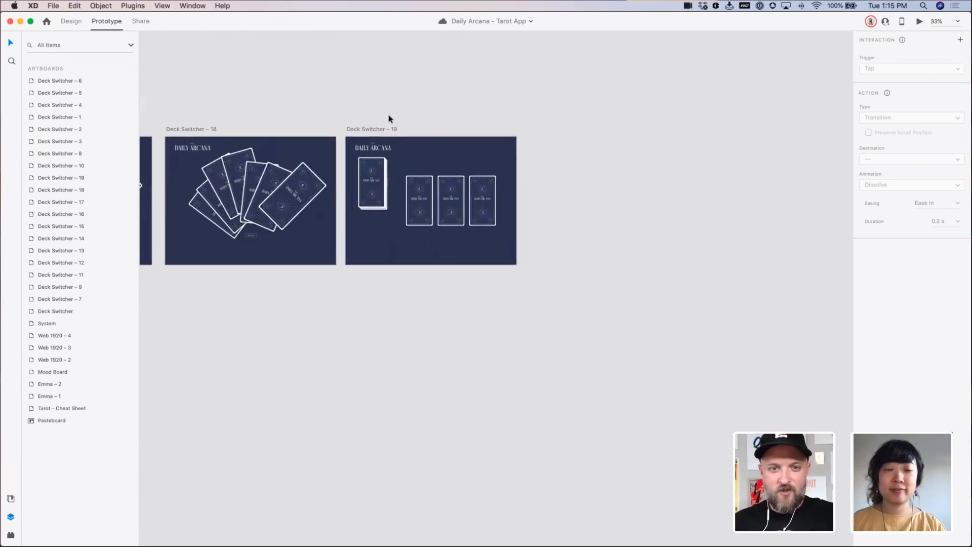
pyautogui.click(10, 516)
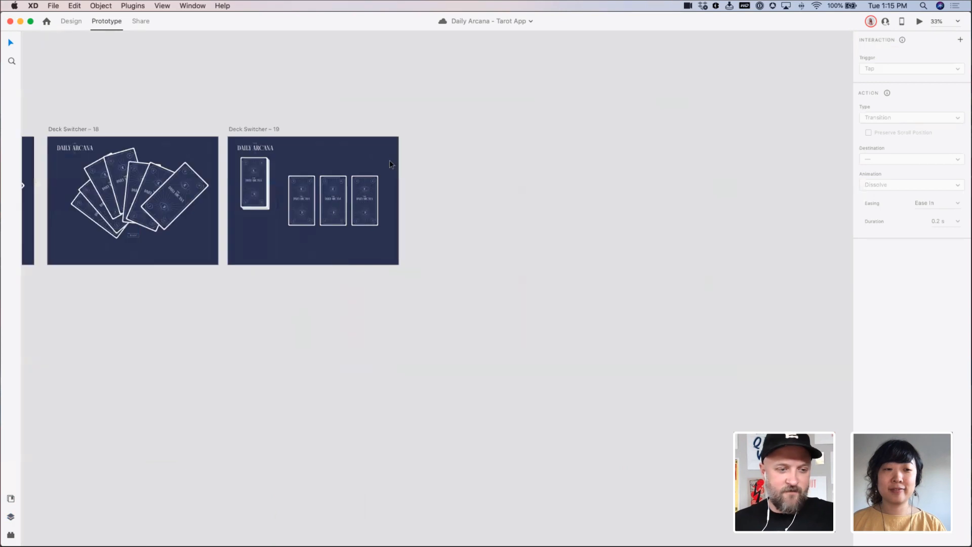
pyautogui.moveTo(365, 139); pyautogui.dragTo(488, 198)
pyautogui.press('super+plus')
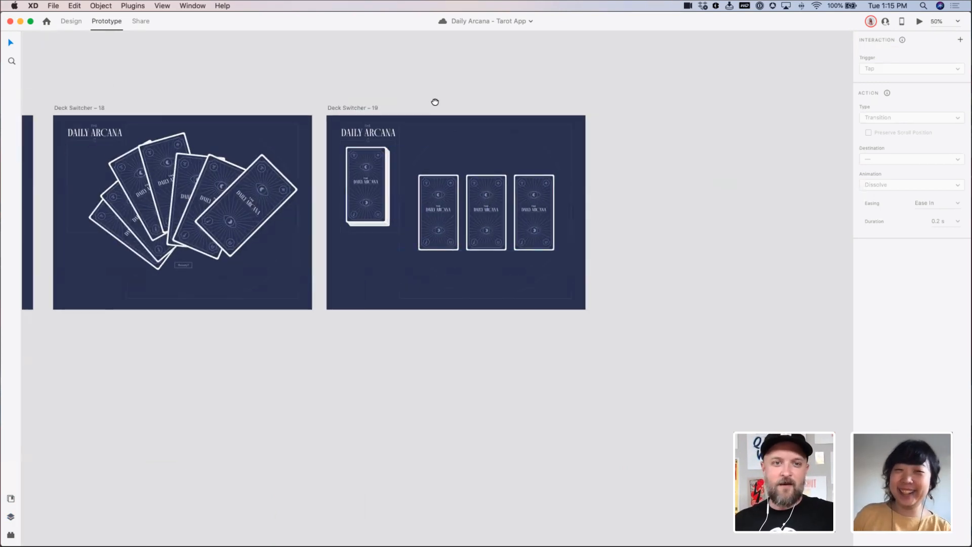
pyautogui.moveTo(434, 101); pyautogui.dragTo(371, 104)
pyautogui.moveTo(292, 111); pyautogui.dragTo(353, 91)
pyautogui.click(603, 87)
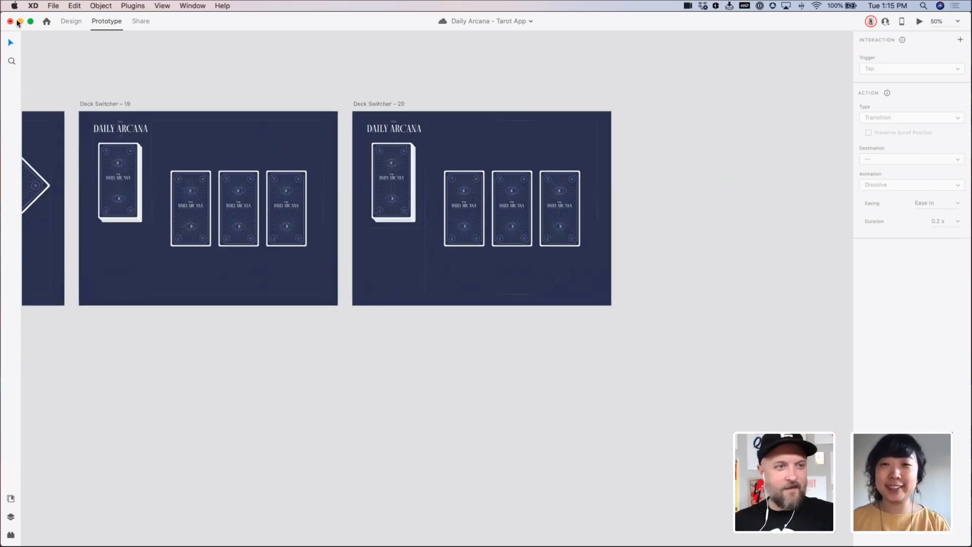
# Switch to design mode and set the Y rotation of the first picked card on Deck Switcher – 20 to 0°
pyautogui.click(72, 21)
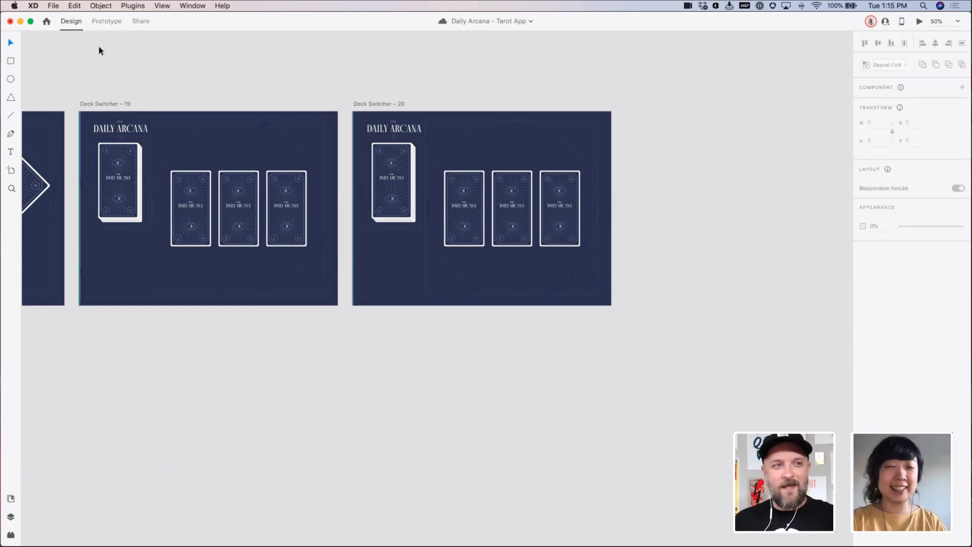
pyautogui.doubleClick(451, 188)
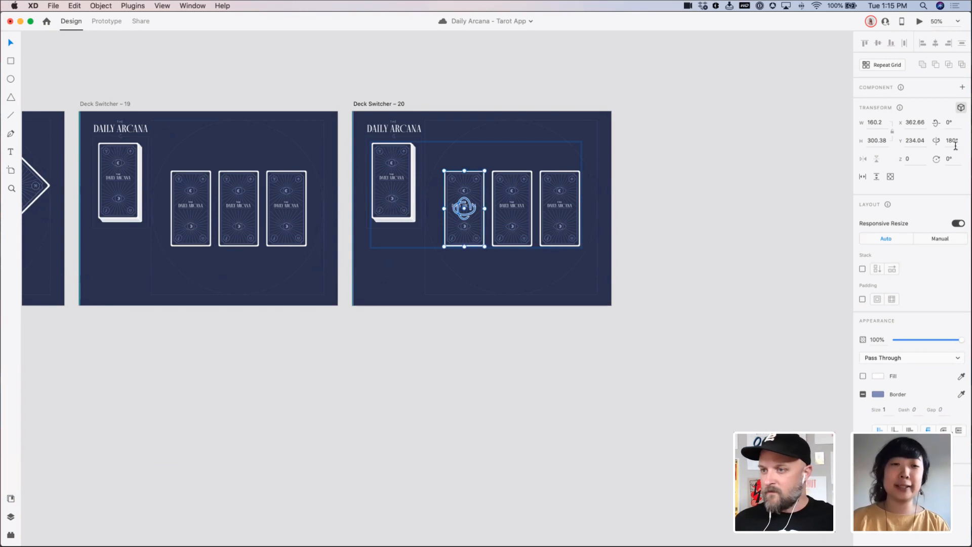
pyautogui.click(956, 144)
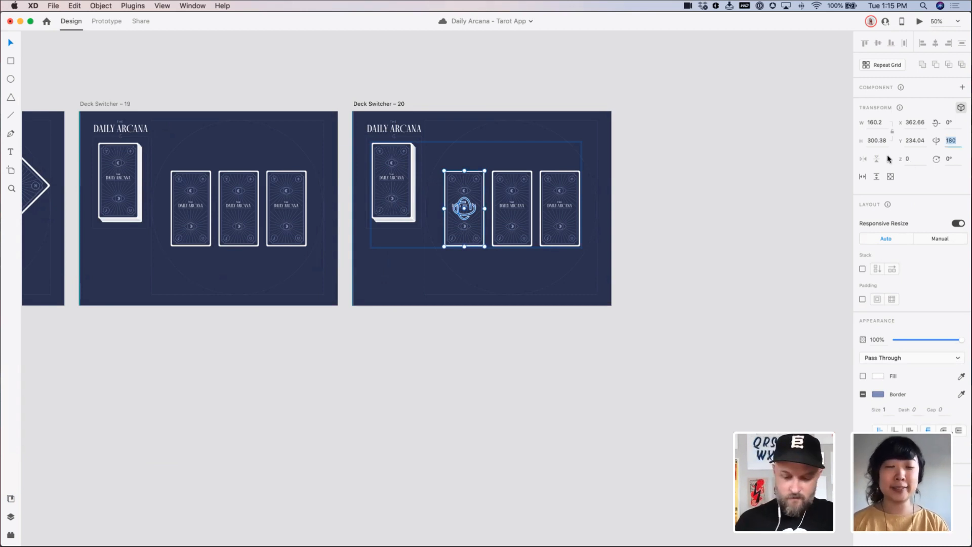
pyautogui.write('0')
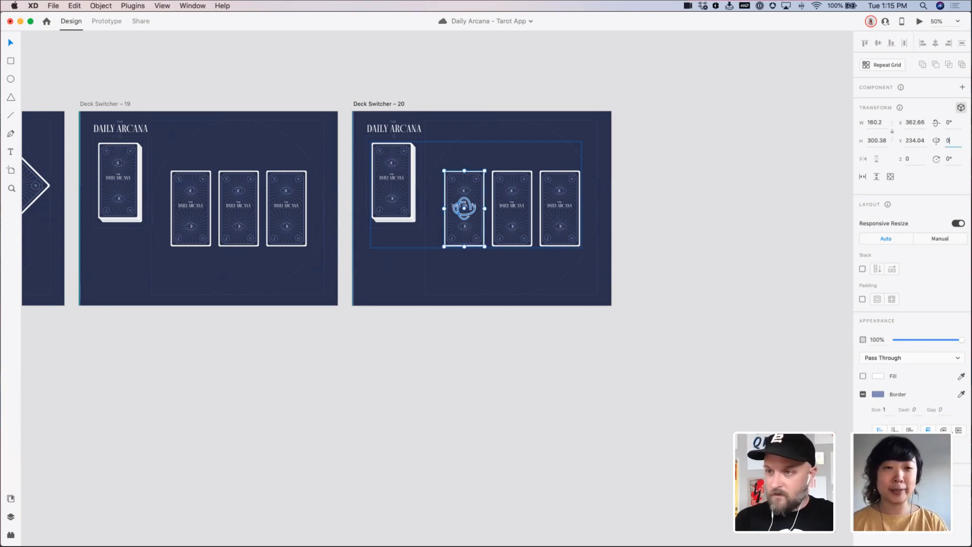
pyautogui.press('Tab')
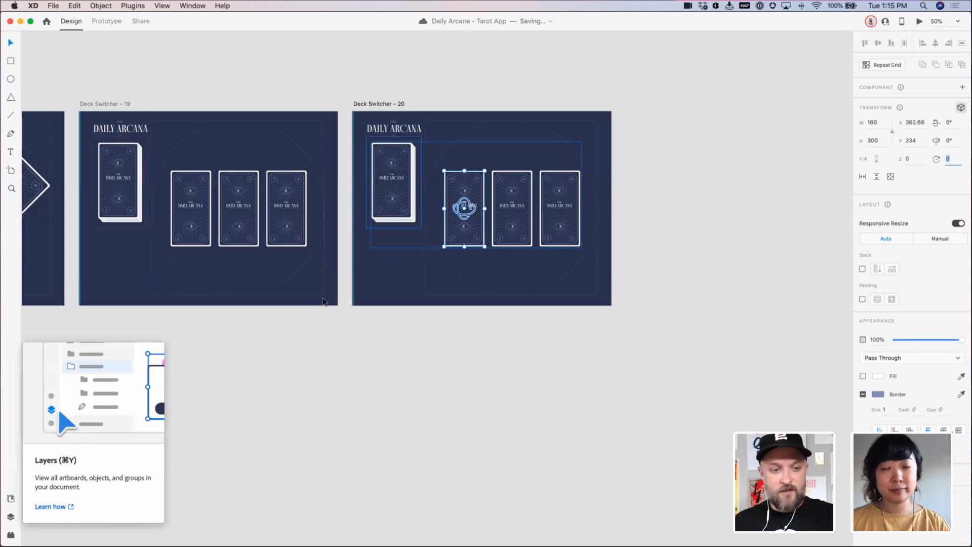
# Push the card back inside the first picked card on Deck Switcher – 20 behind the Justice face with a Z depth of -1
pyautogui.click(481, 190)
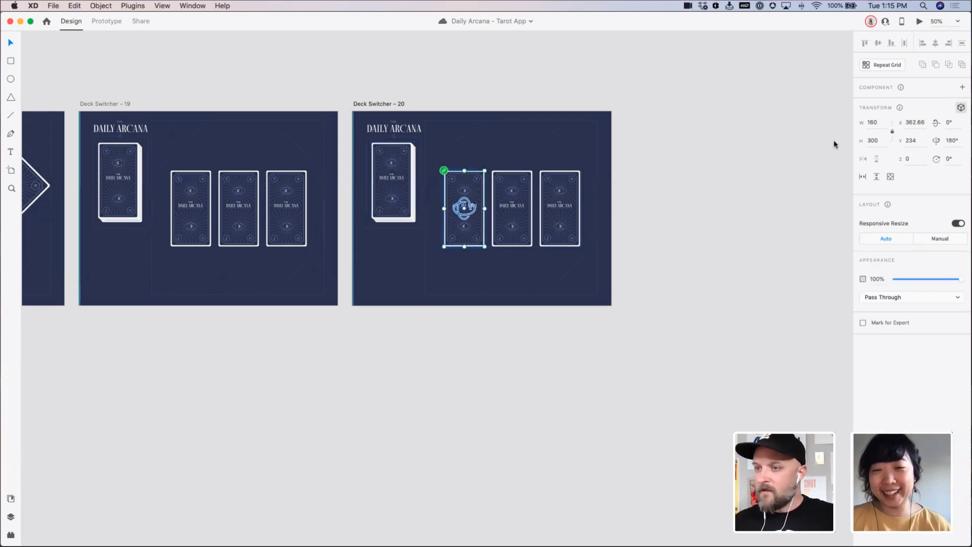
pyautogui.moveTo(921, 158); pyautogui.dragTo(886, 159)
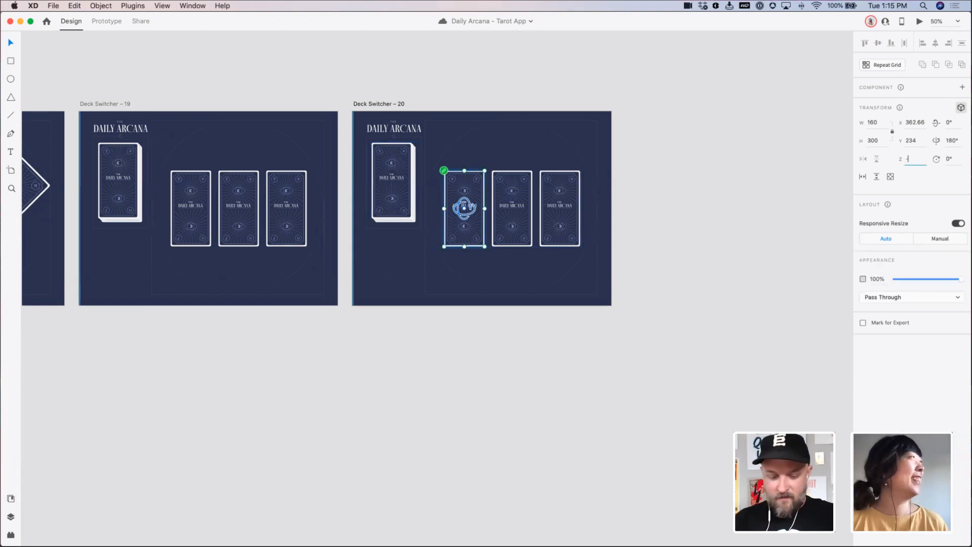
pyautogui.write('-1')
pyautogui.press('Return')
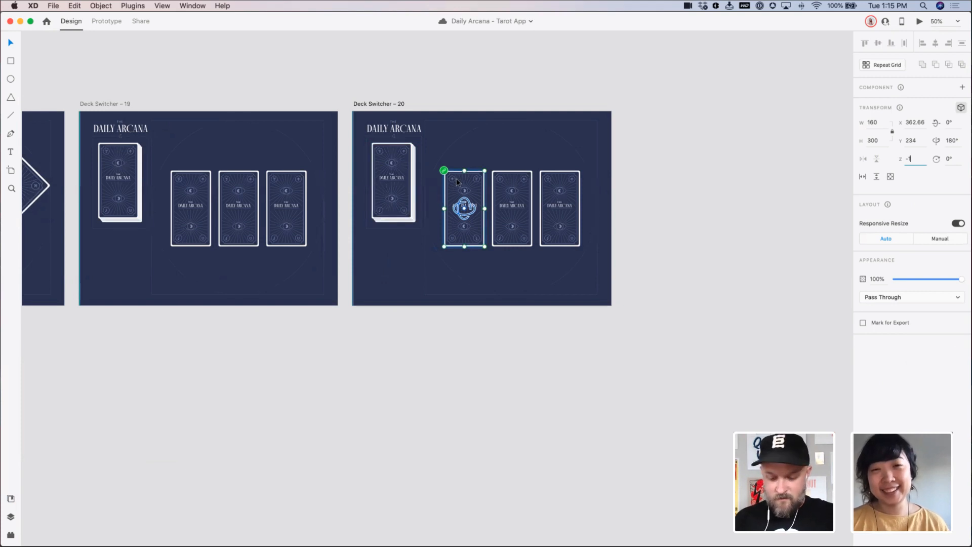
pyautogui.press('super+equal')
pyautogui.press('super+v')
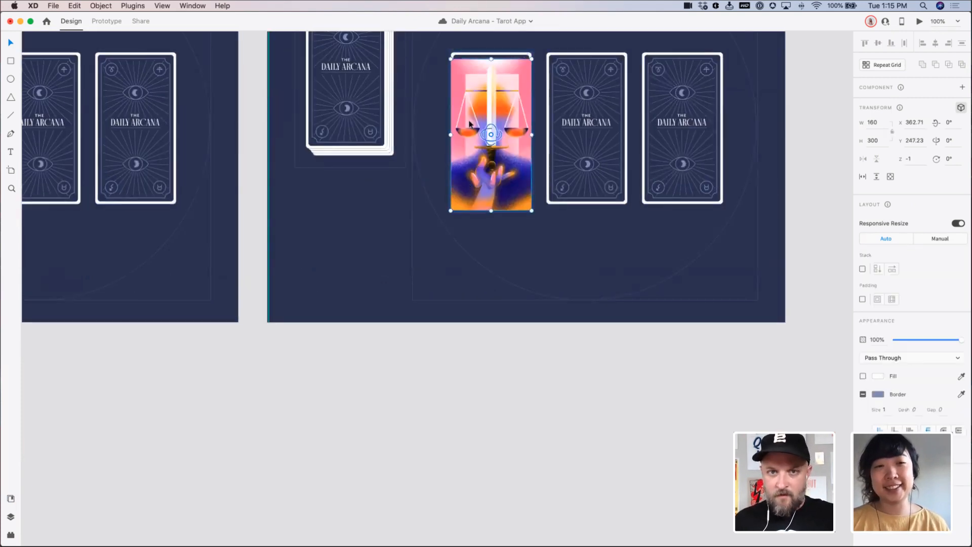
pyautogui.press('super+z')
pyautogui.moveTo(921, 159); pyautogui.dragTo(900, 158)
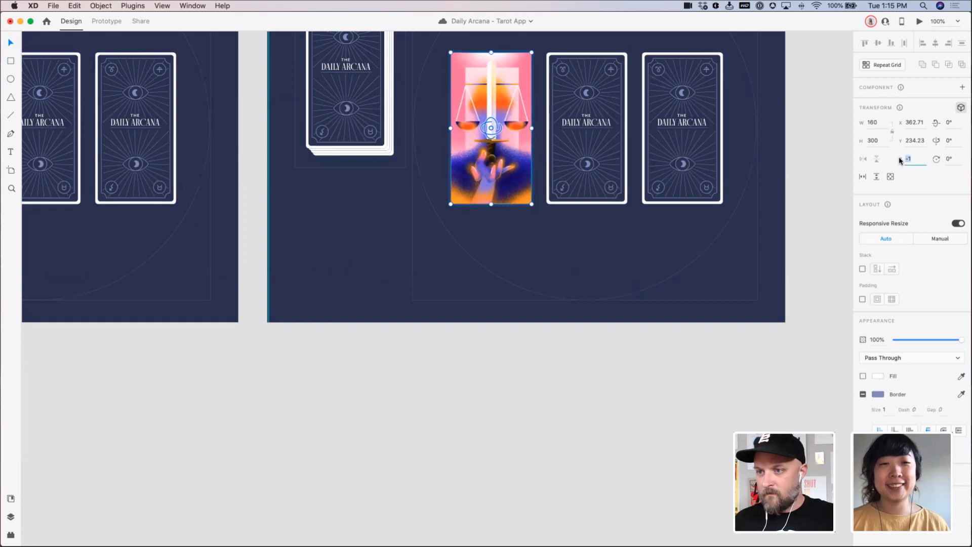
pyautogui.click(646, 263)
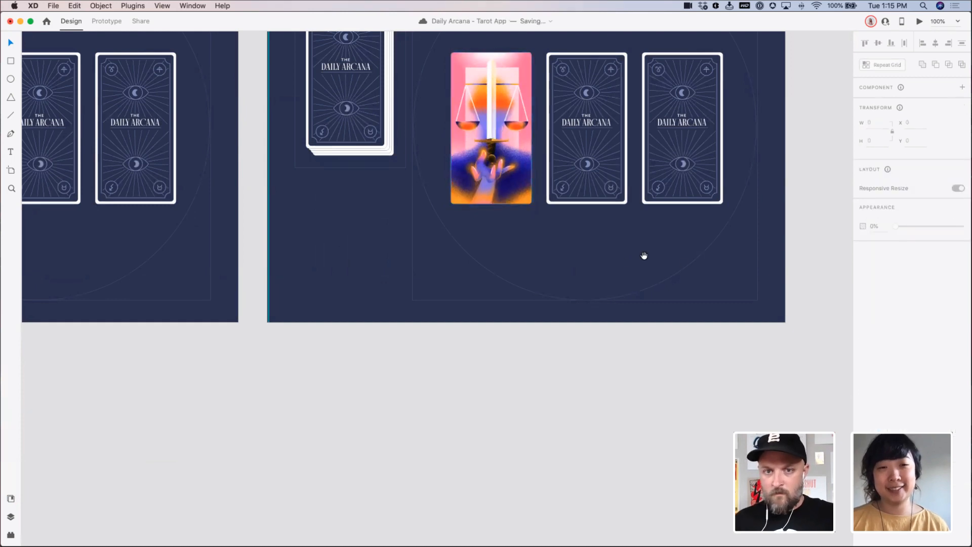
# Link the first picked card on Deck Switcher – 19 to Deck Switcher – 20 with a tap-triggered auto-animate transition
pyautogui.moveTo(642, 256); pyautogui.dragTo(576, 292)
pyautogui.moveTo(508, 295); pyautogui.dragTo(681, 302)
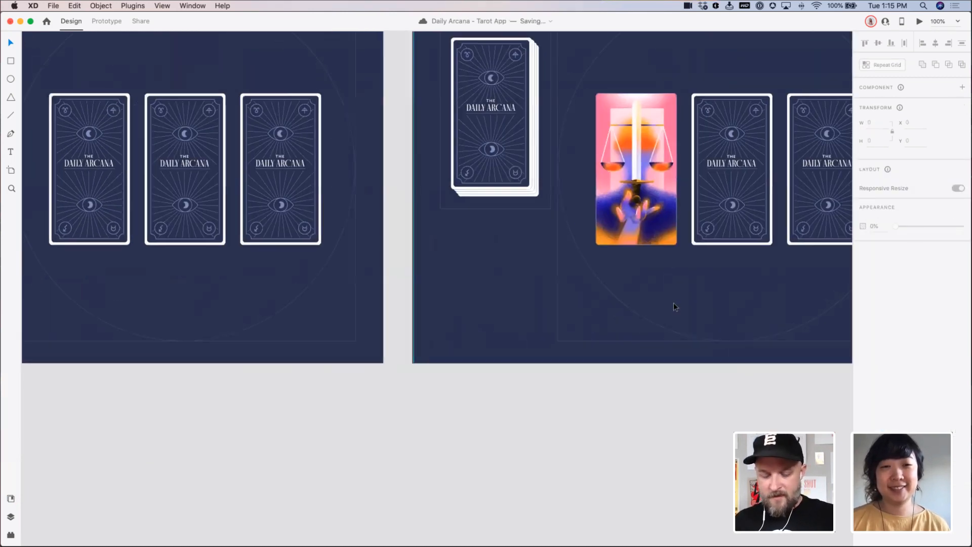
pyautogui.press('super+minus')
pyautogui.click(178, 198)
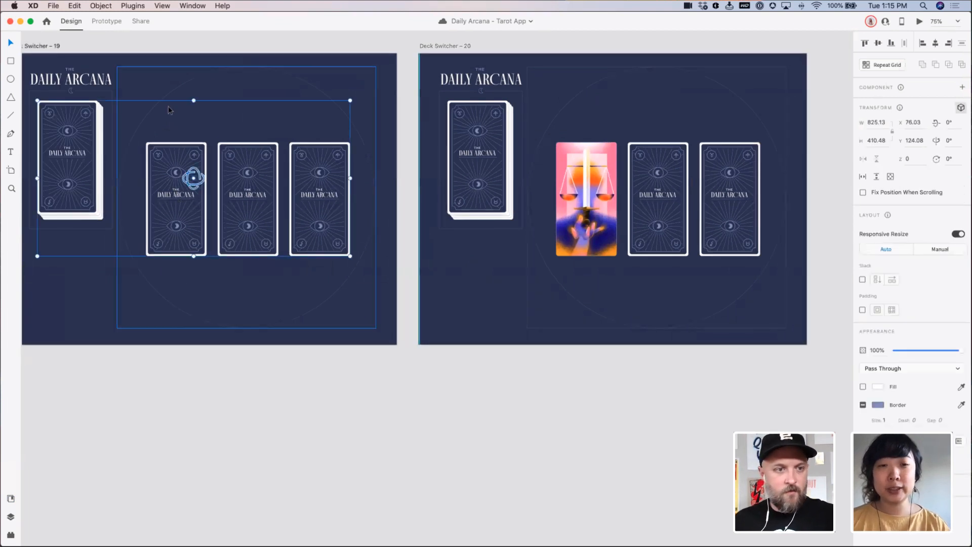
pyautogui.doubleClick(177, 150)
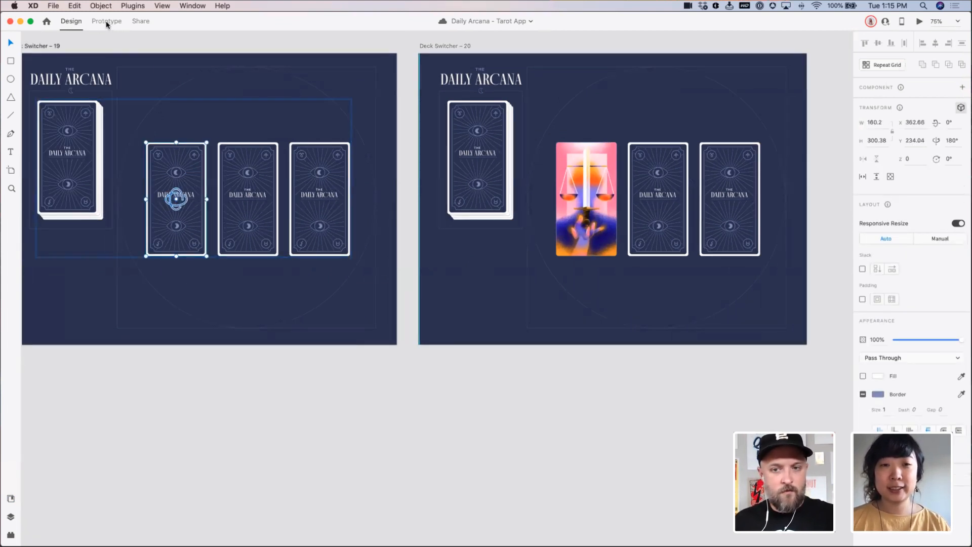
pyautogui.click(165, 72)
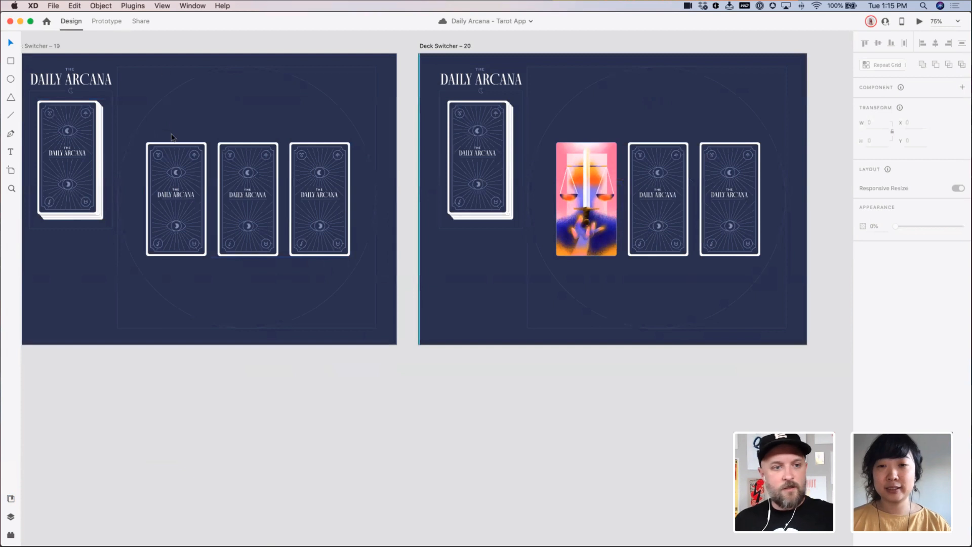
pyautogui.doubleClick(179, 147)
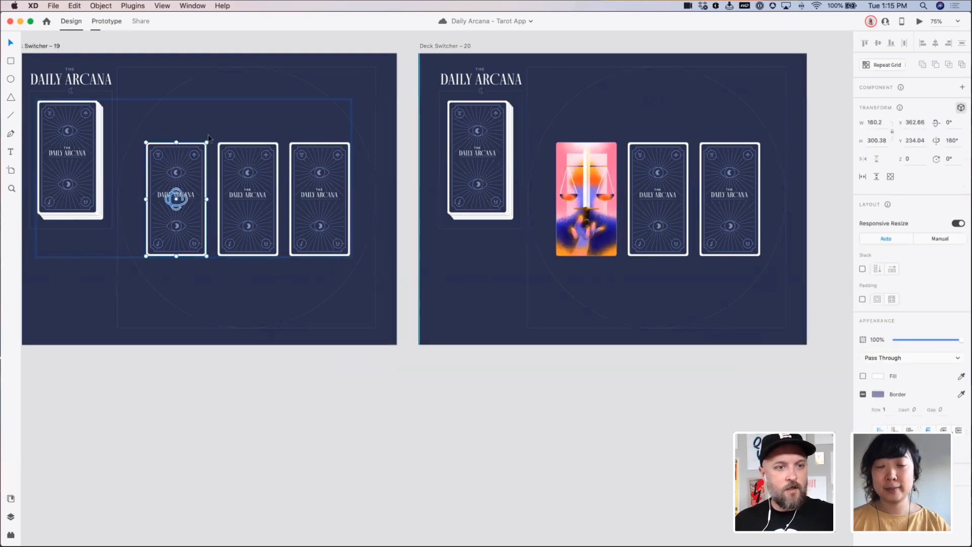
pyautogui.press('super+2')
pyautogui.moveTo(207, 199); pyautogui.dragTo(651, 213)
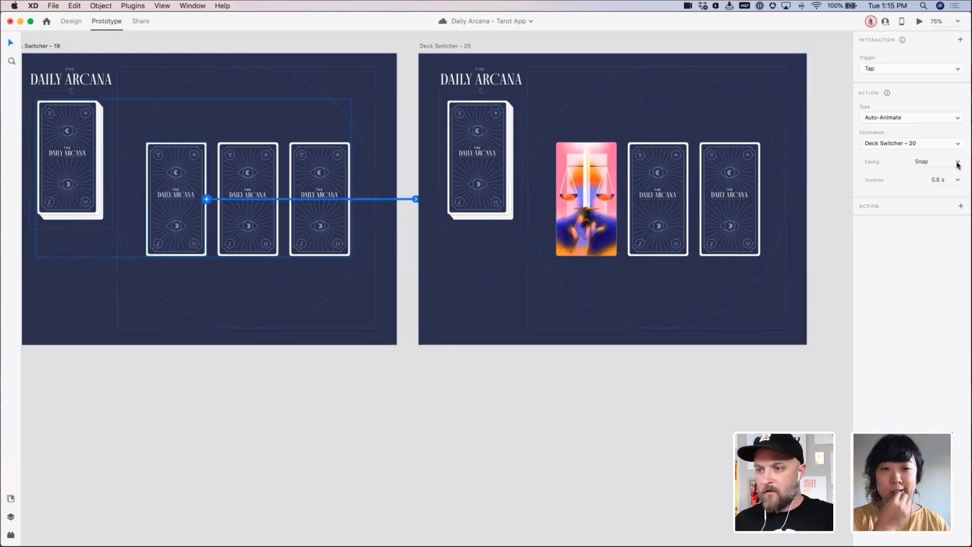
# Try a 0.4 s duration for the first card's flip transition and check it in a preview
pyautogui.click(940, 180)
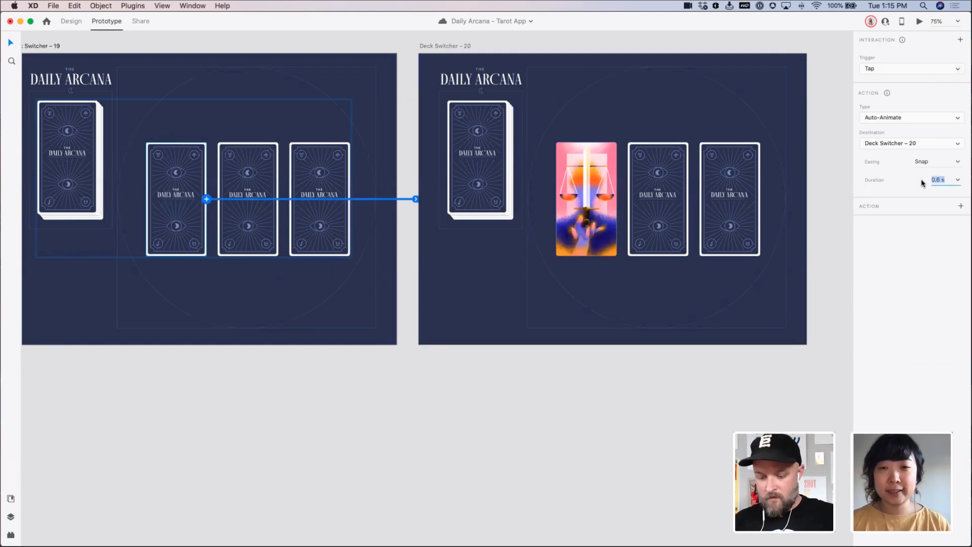
pyautogui.write('.4')
pyautogui.press('Return')
pyautogui.click(381, 95)
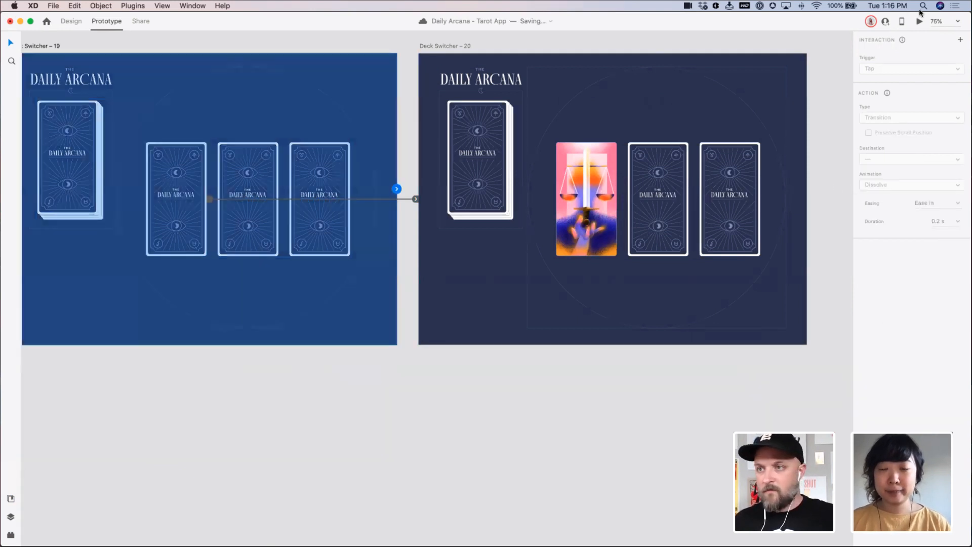
pyautogui.click(919, 22)
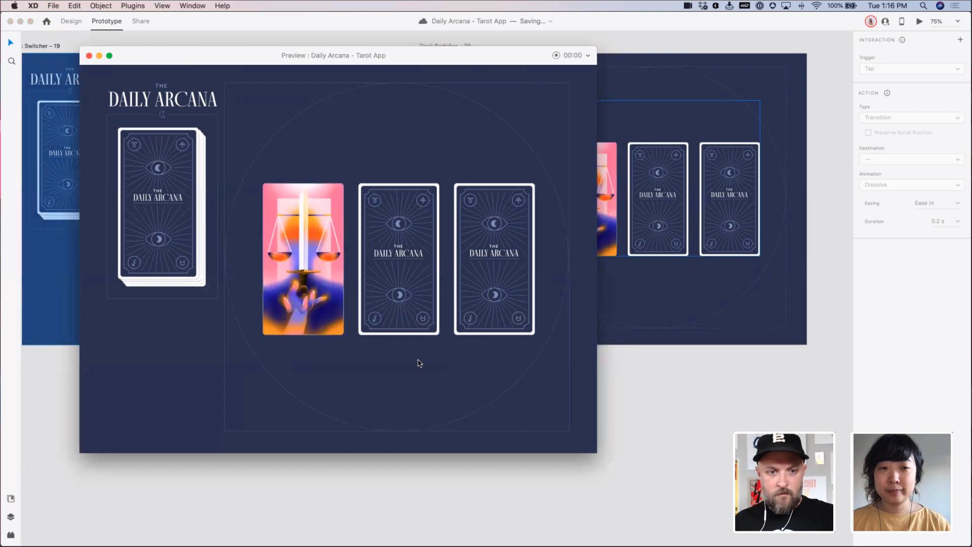
pyautogui.press('super+w')
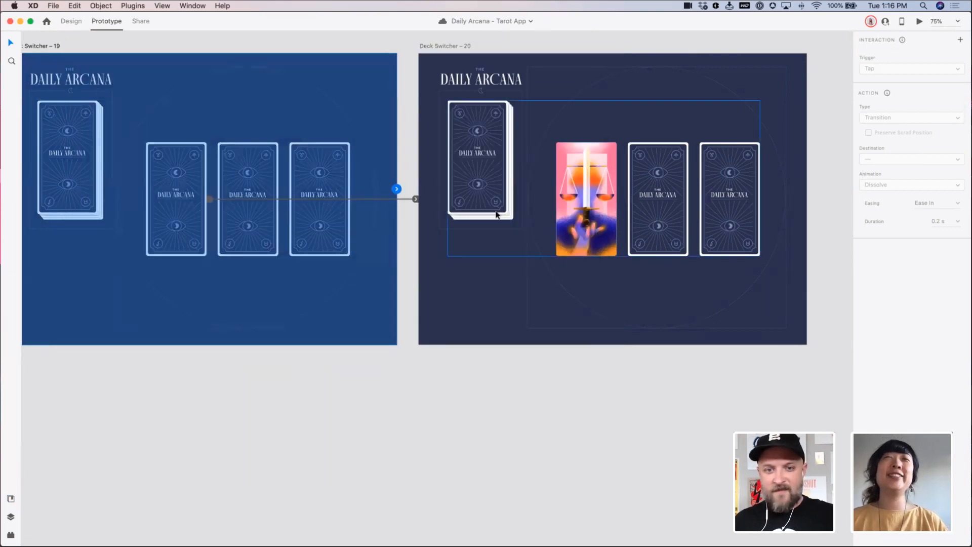
# Try the first card's flip transition at 0.7 s, raise it to 0.8 s, and check the flip in a preview
pyautogui.click(416, 198)
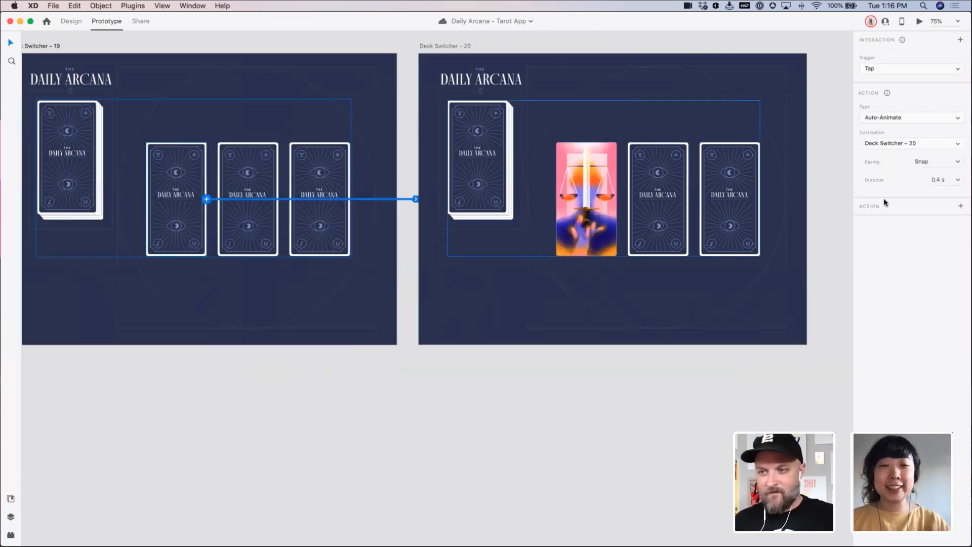
pyautogui.click(954, 178)
pyautogui.press('BackSpace')
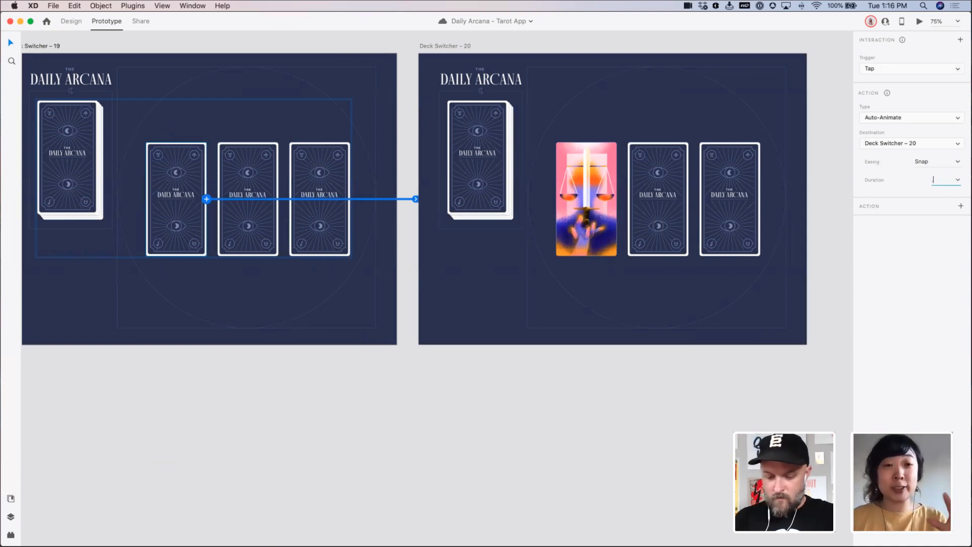
pyautogui.write('.7')
pyautogui.press('Return')
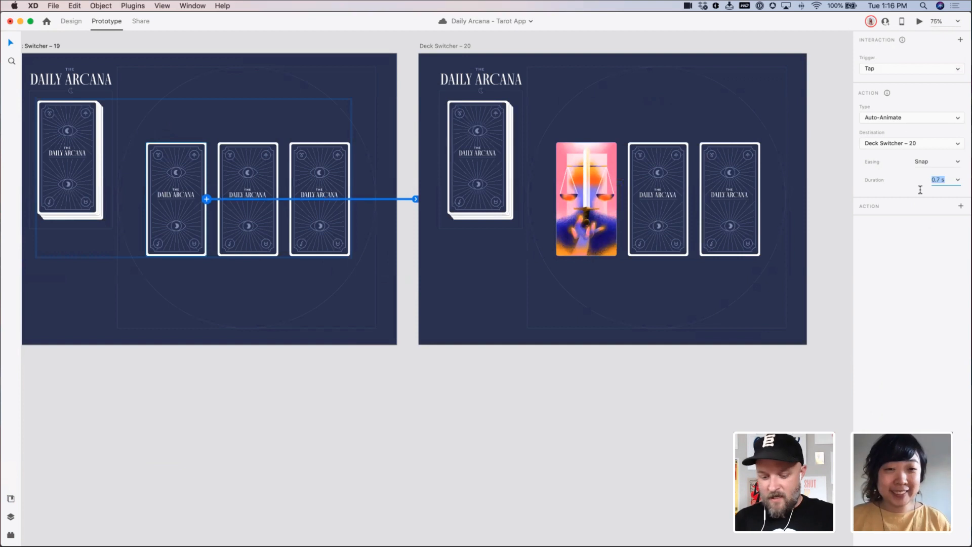
pyautogui.write('.8')
pyautogui.press('Return')
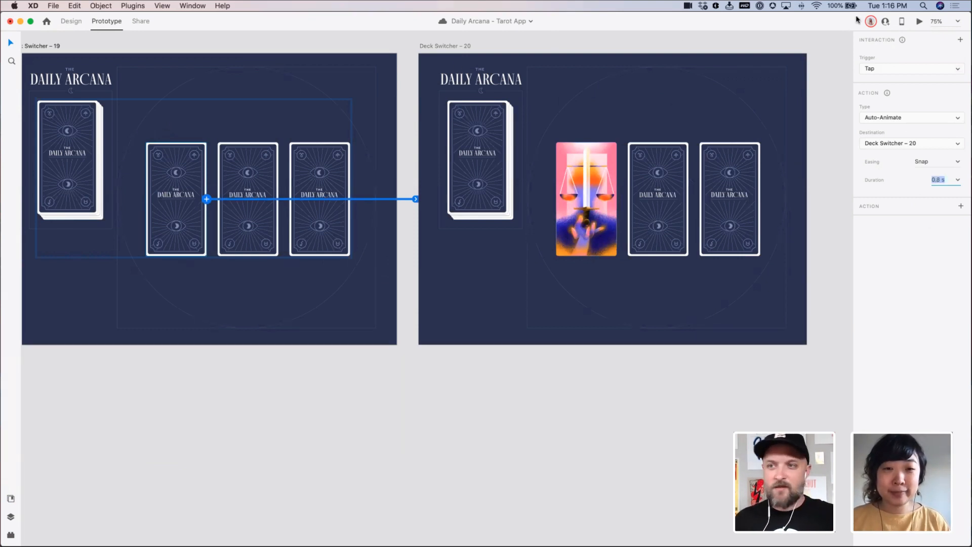
pyautogui.click(919, 21)
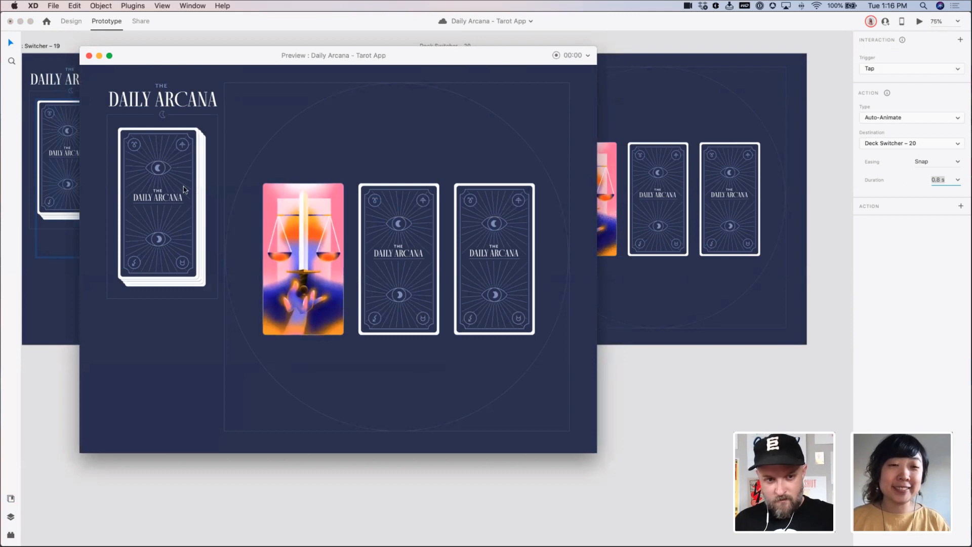
pyautogui.click(89, 56)
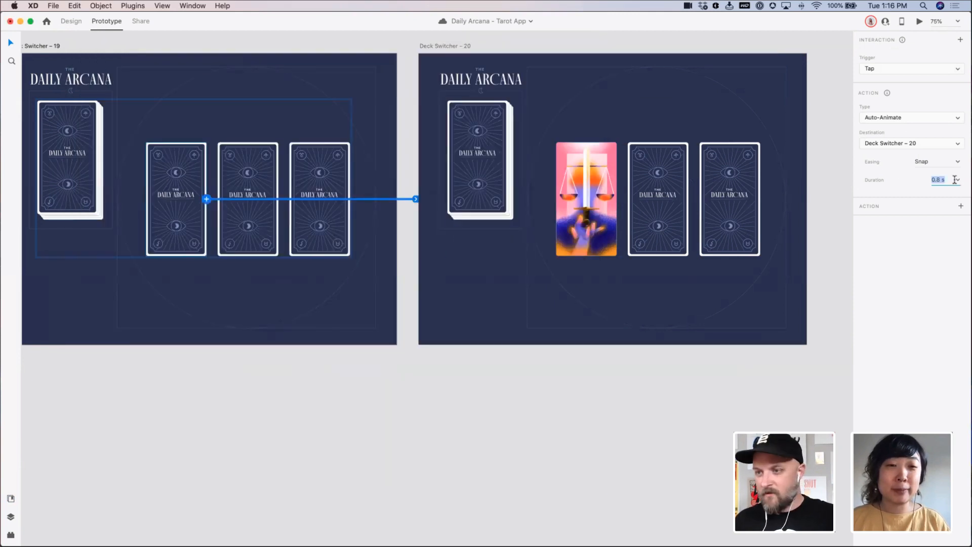
# Try a 1 s duration for the first card's flip transition and preview the flip
pyautogui.write('1')
pyautogui.press('Return')
pyautogui.click(920, 21)
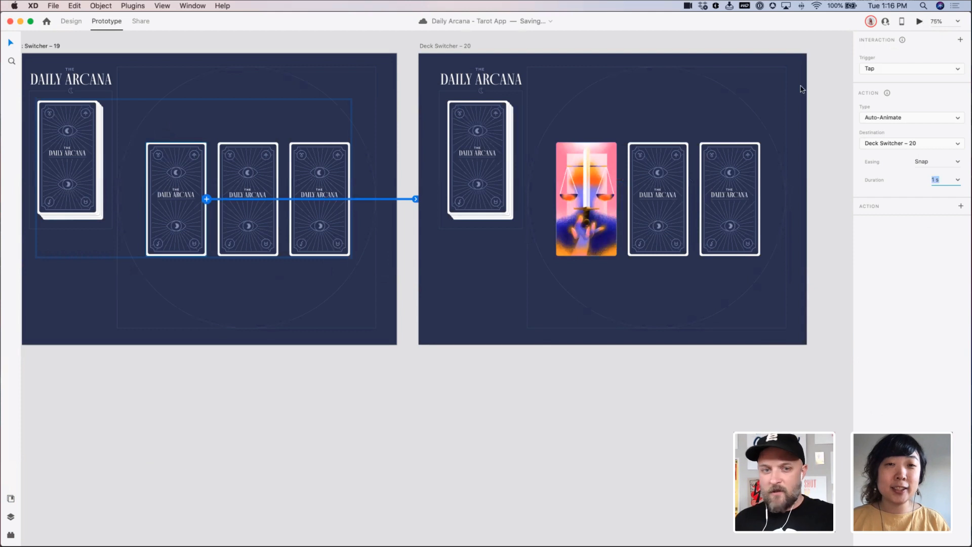
pyautogui.click(306, 275)
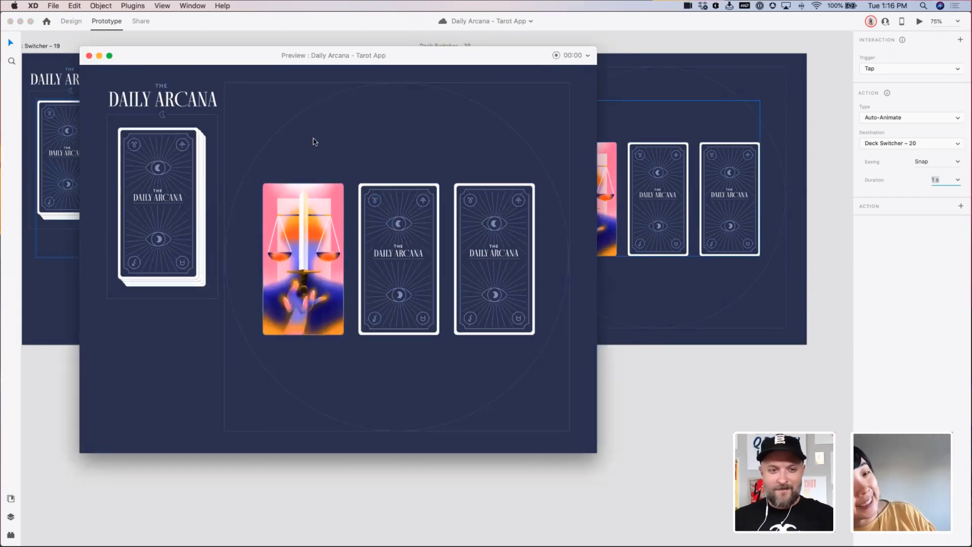
pyautogui.click(90, 56)
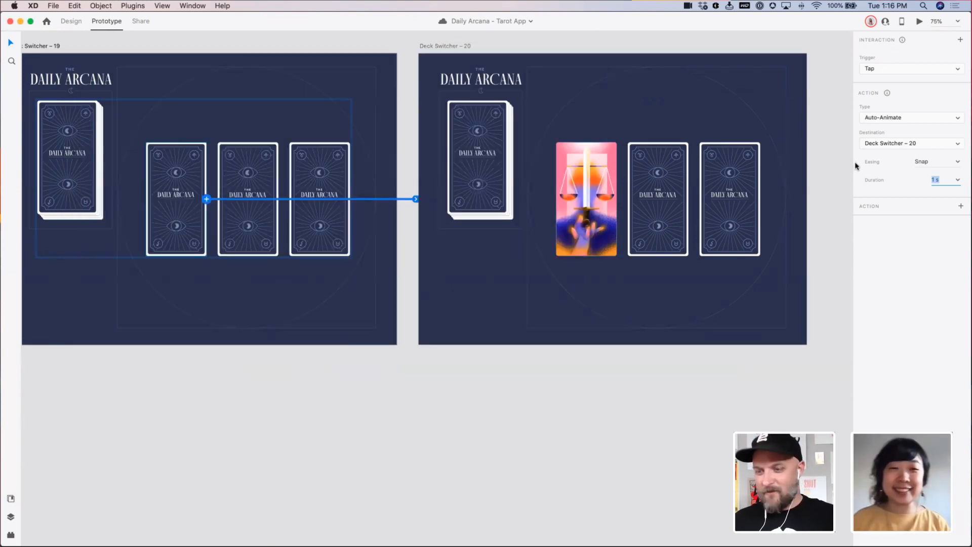
# Set the first card's flip transition duration to 1.3 s, then preview the flip and close the preview
pyautogui.write('1.3')
pyautogui.press('Return')
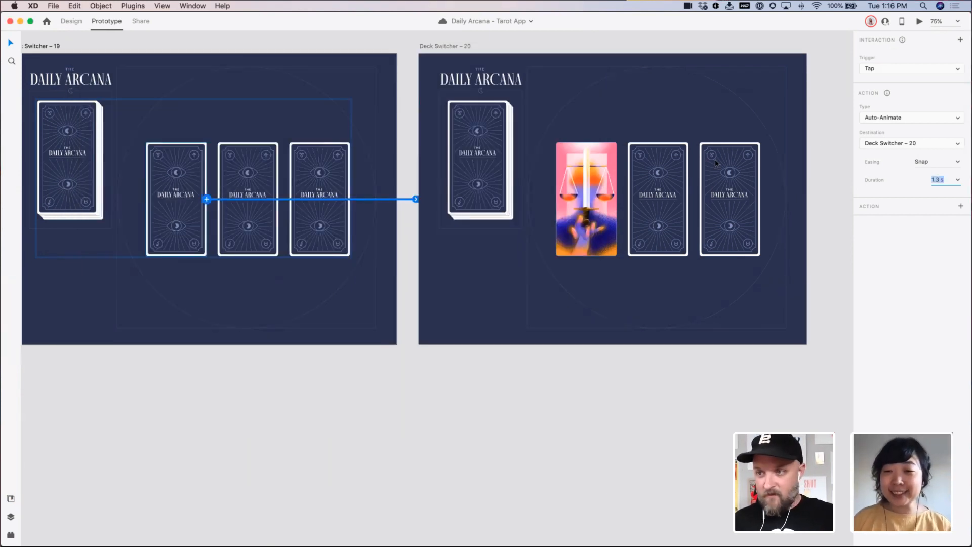
pyautogui.click(919, 21)
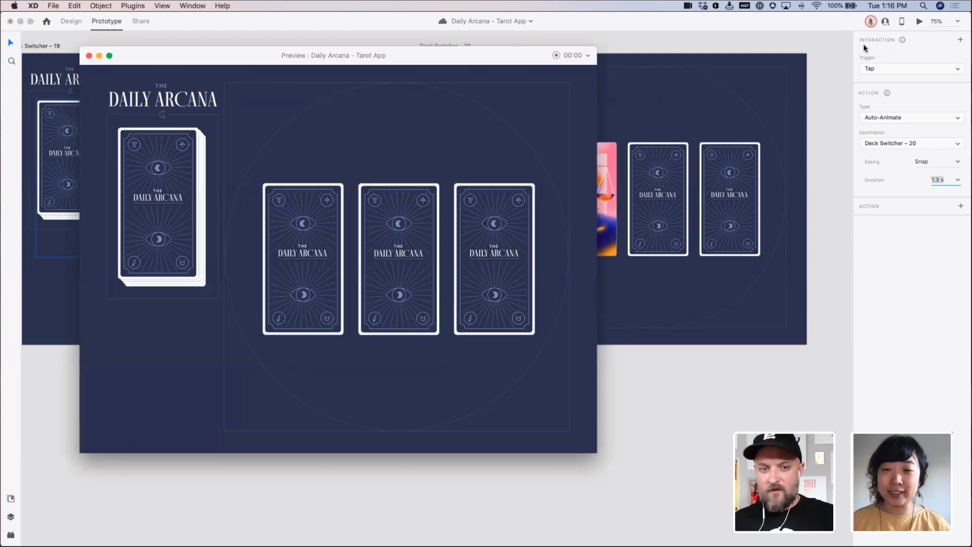
pyautogui.click(316, 317)
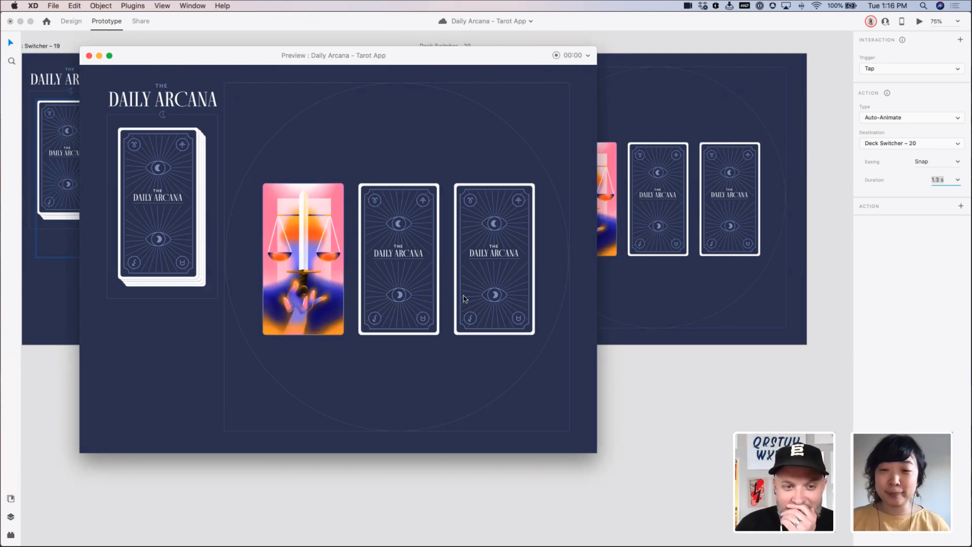
pyautogui.click(89, 56)
# Duplicate the Deck Switcher – 20 artboard directly beside the original as Deck Switcher – 21
pyautogui.press('super+minus')
pyautogui.press('super+minus')
pyautogui.moveTo(626, 308); pyautogui.dragTo(507, 289)
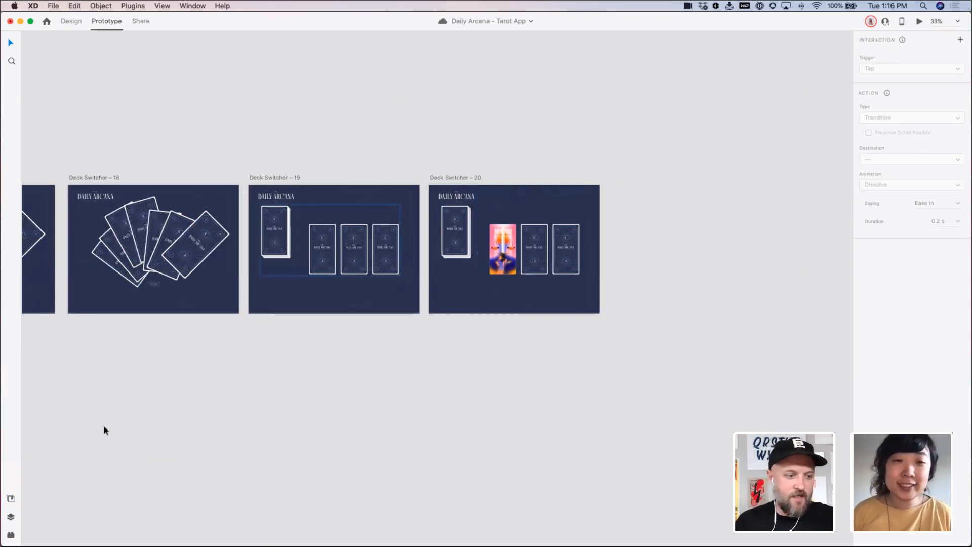
pyautogui.hscroll(3, 435, 173)
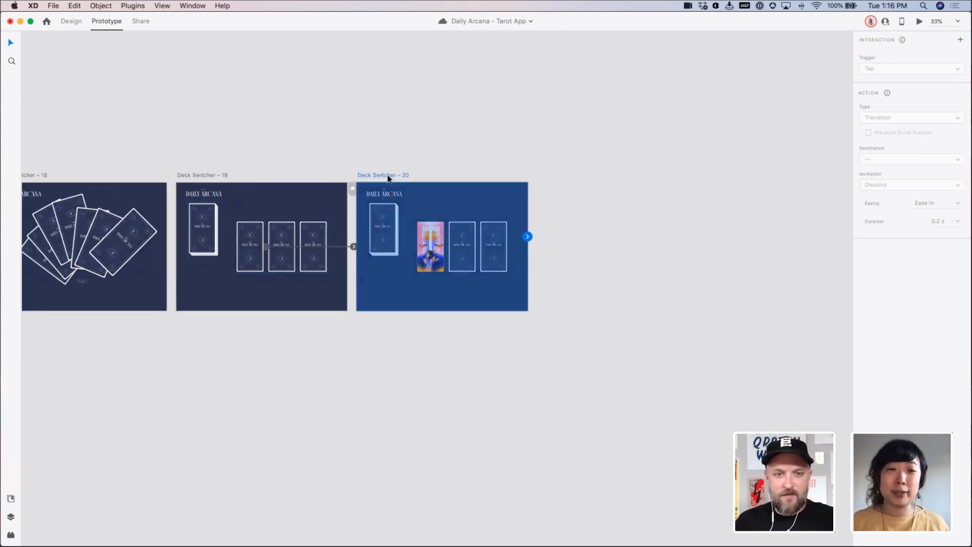
pyautogui.moveTo(395, 177); pyautogui.dragTo(570, 183)
# Link the second picked card on Deck Switcher – 20 to Deck Switcher – 21 with the tap auto-animate transition
pyautogui.hscroll(5, 645, 152)
pyautogui.doubleClick(313, 217)
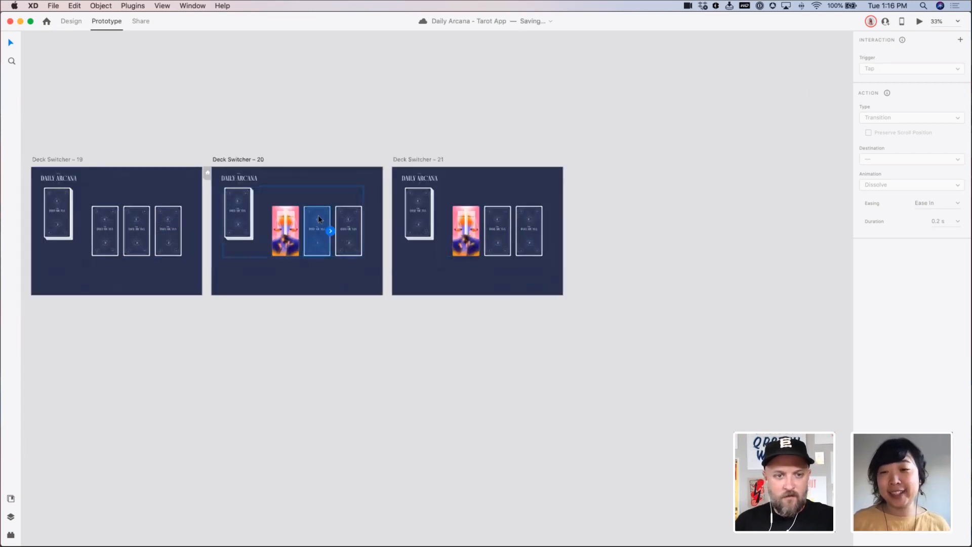
pyautogui.moveTo(330, 231); pyautogui.dragTo(446, 231)
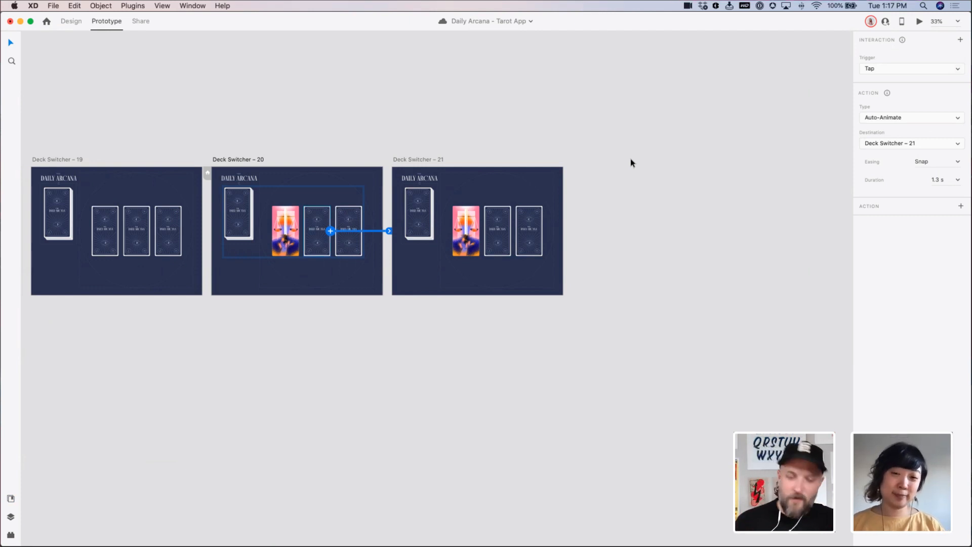
# Switch to design mode and set the Y rotation of the second picked card on Deck Switcher – 21 to 0°
pyautogui.click(488, 235)
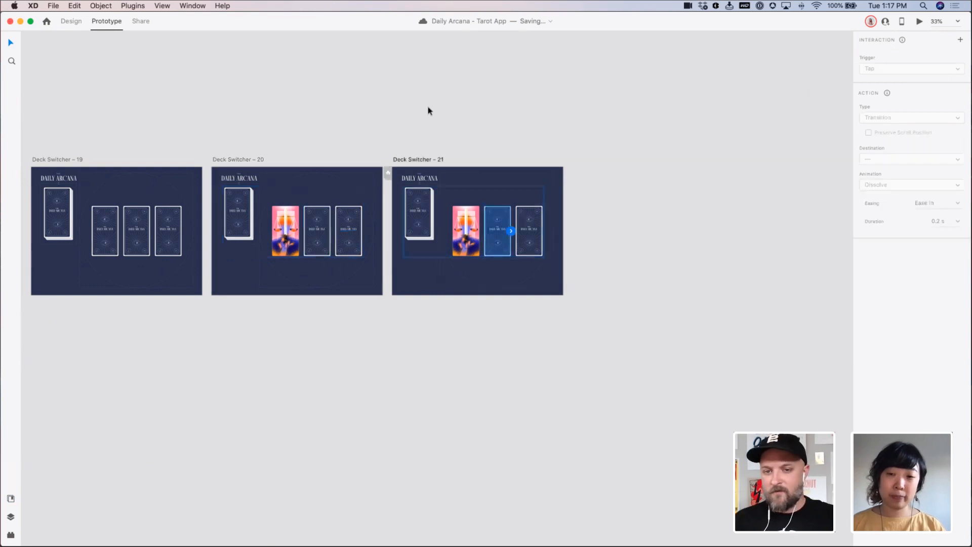
pyautogui.click(71, 22)
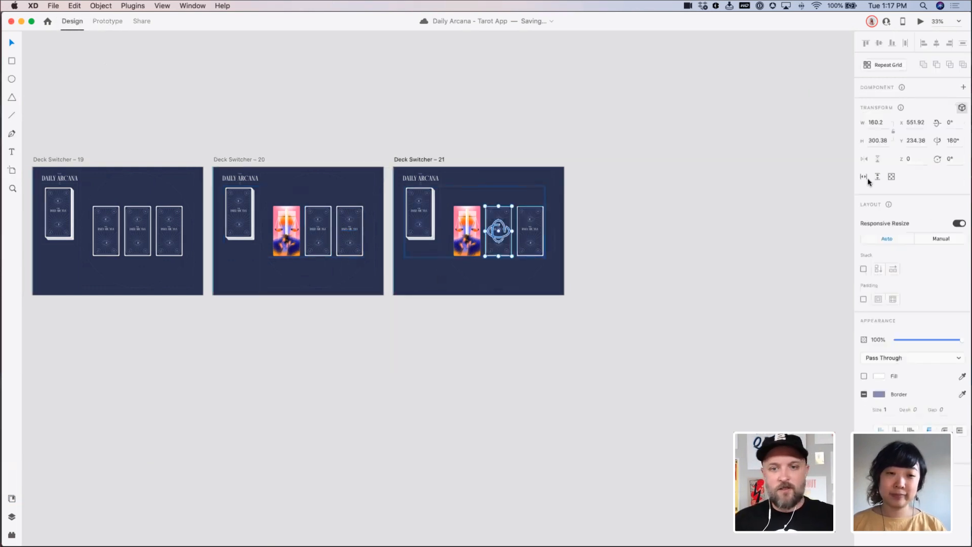
pyautogui.click(952, 140)
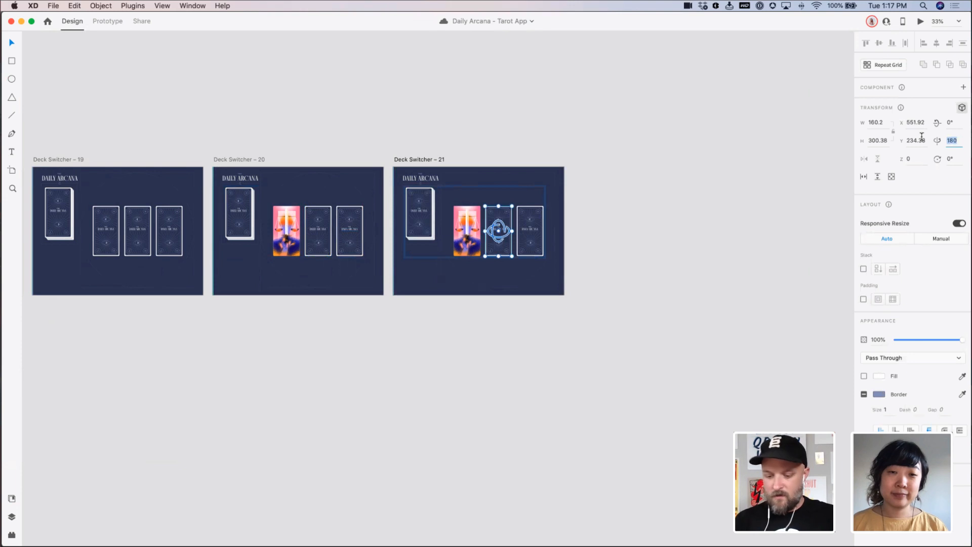
pyautogui.write('0')
pyautogui.press('Tab')
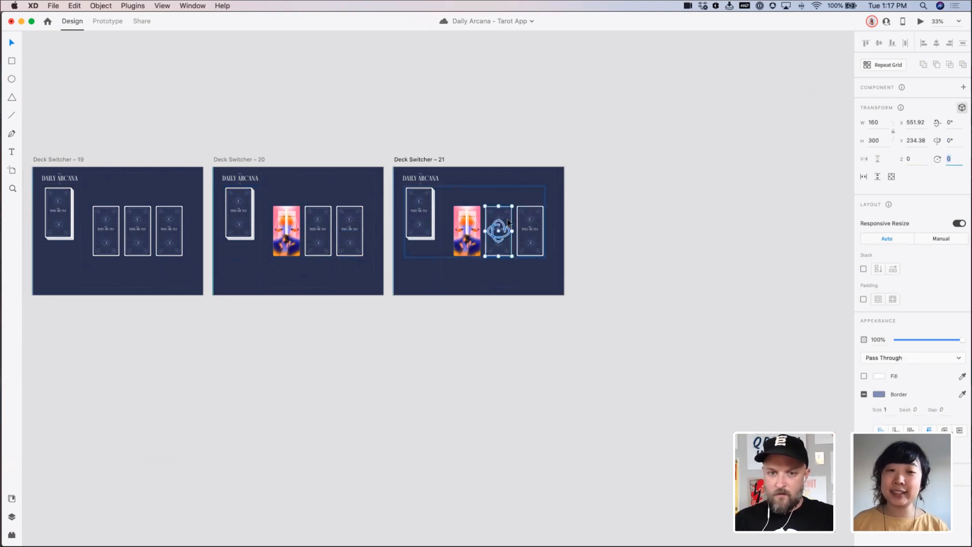
# Push the card back inside the second picked card on Deck Switcher – 21 behind its face with a Z depth of -1
pyautogui.click(509, 223)
pyautogui.moveTo(921, 159); pyautogui.dragTo(864, 155)
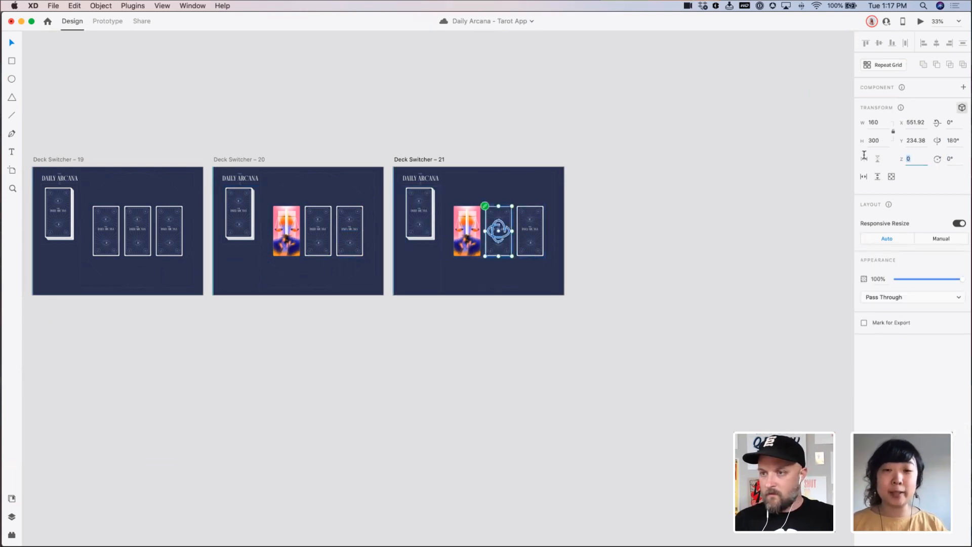
pyautogui.write('-1')
pyautogui.press('Tab')
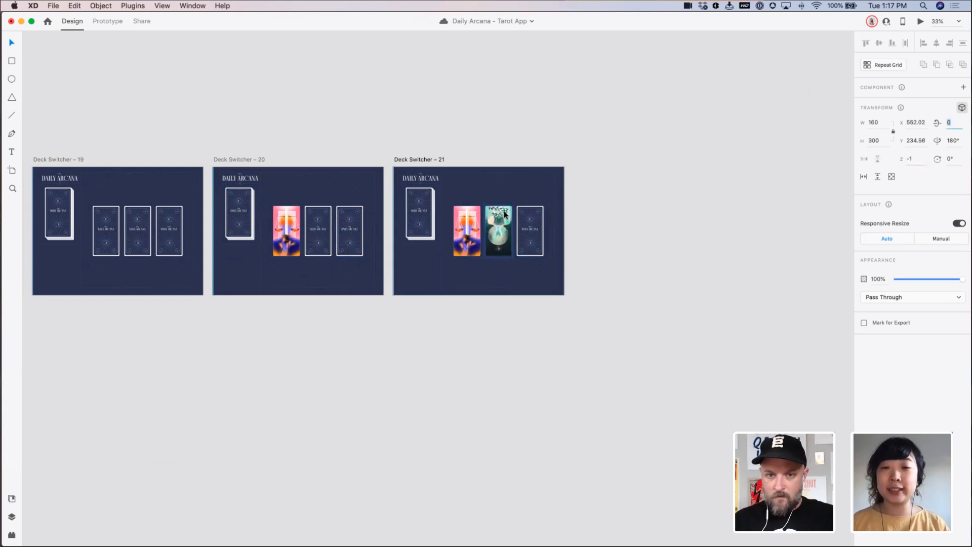
# Set the Z depth of the second picked card on Deck Switcher – 21 to 0 and inspect the revealed face up close
pyautogui.click(505, 214)
pyautogui.moveTo(921, 160); pyautogui.dragTo(878, 160)
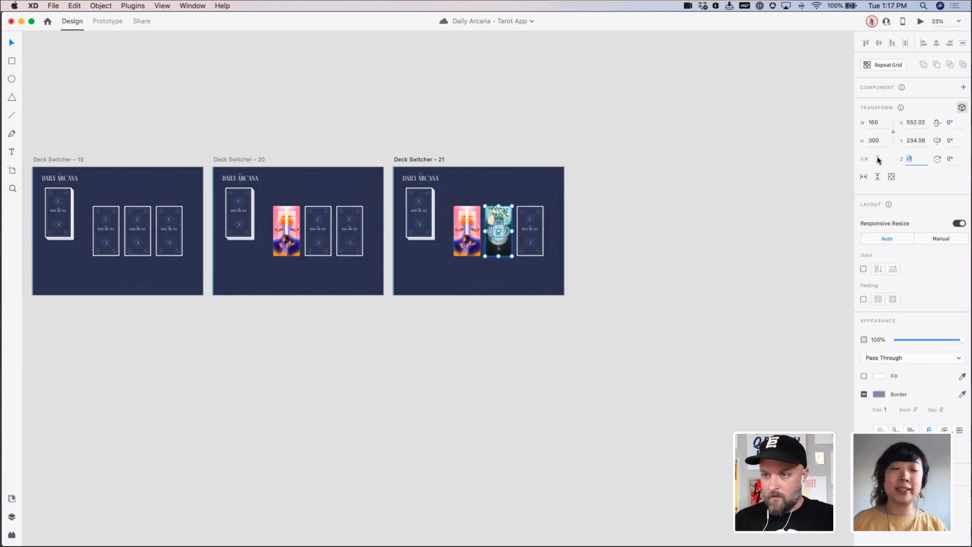
pyautogui.write('0')
pyautogui.press('Tab')
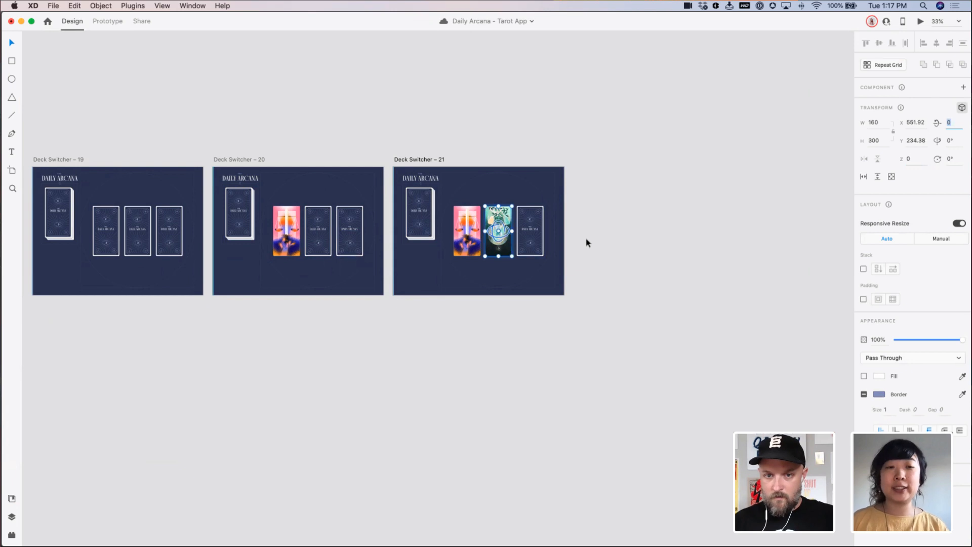
pyautogui.click(566, 238)
pyautogui.moveTo(421, 189); pyautogui.dragTo(603, 301)
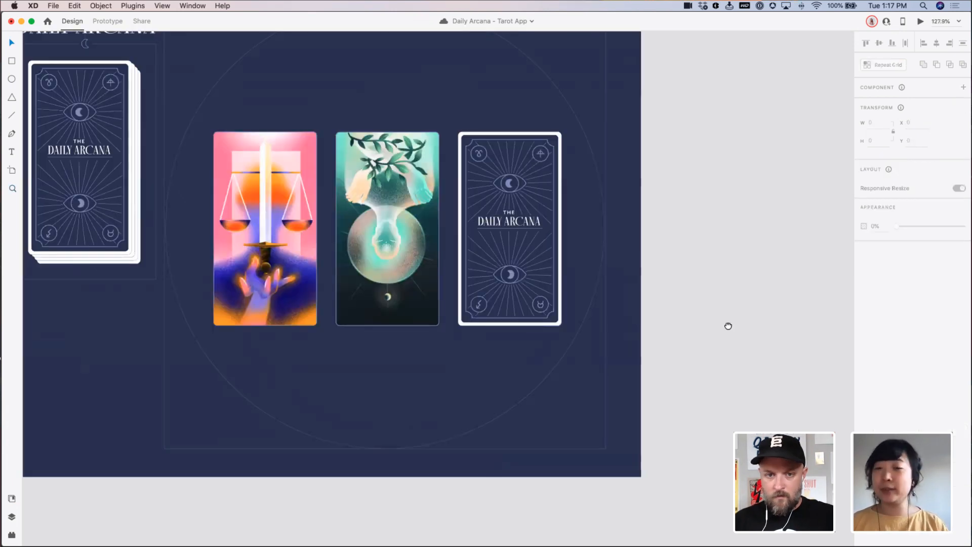
# Preview the prototype from Deck Switcher – 19, flip the first two picked cards face up, and close the preview
pyautogui.moveTo(462, 295); pyautogui.dragTo(615, 320)
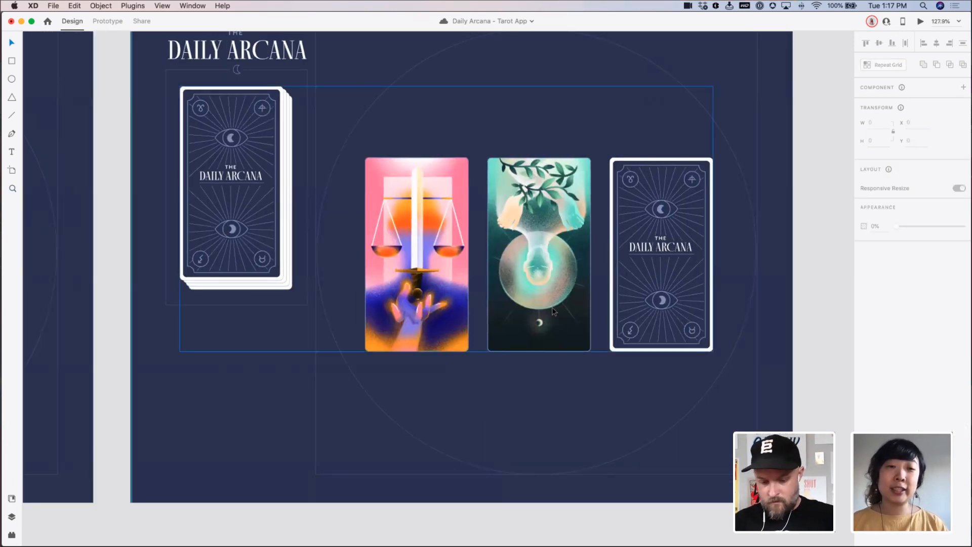
pyautogui.press('super+minus')
pyautogui.press('super+minus')
pyautogui.press('super+minus')
pyautogui.moveTo(303, 298); pyautogui.dragTo(618, 287)
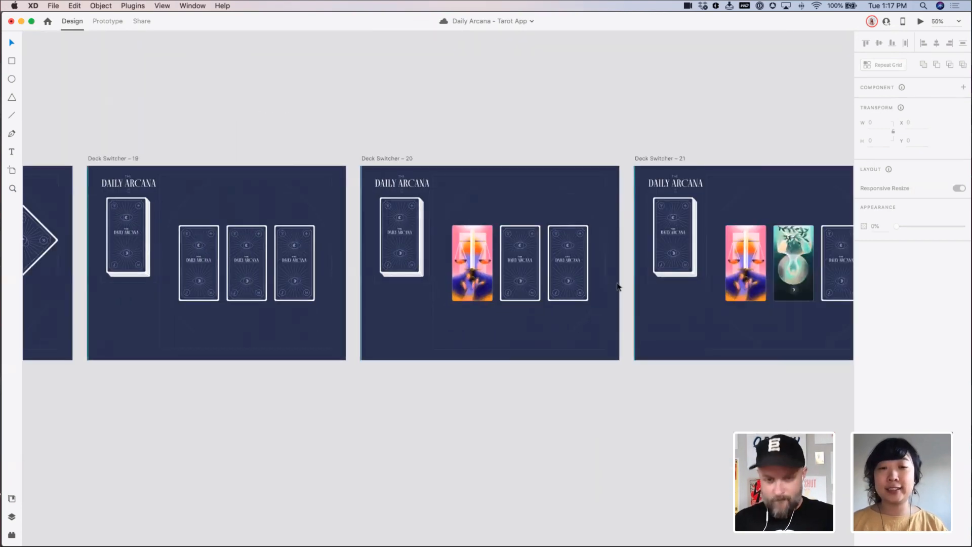
pyautogui.hscroll(3, 393, 276)
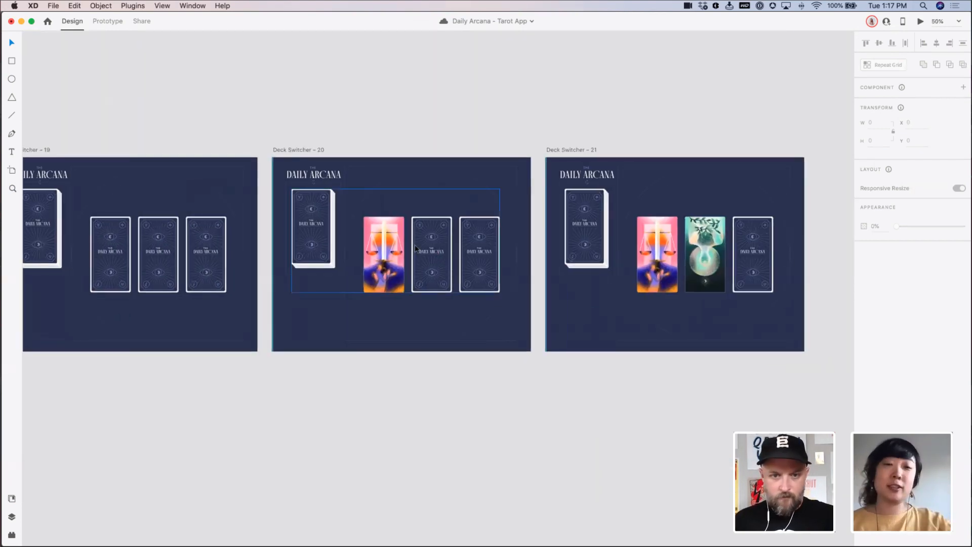
pyautogui.click(105, 178)
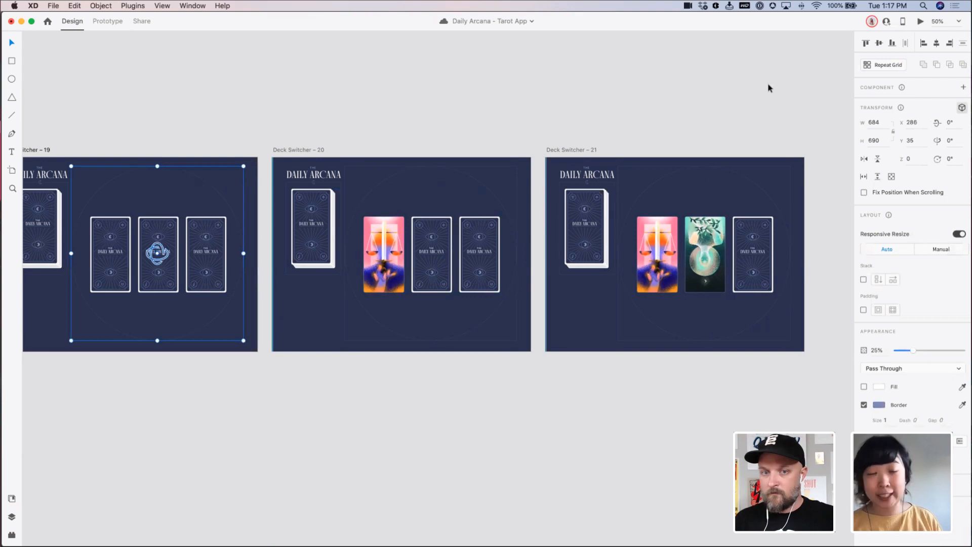
pyautogui.press('super+Return')
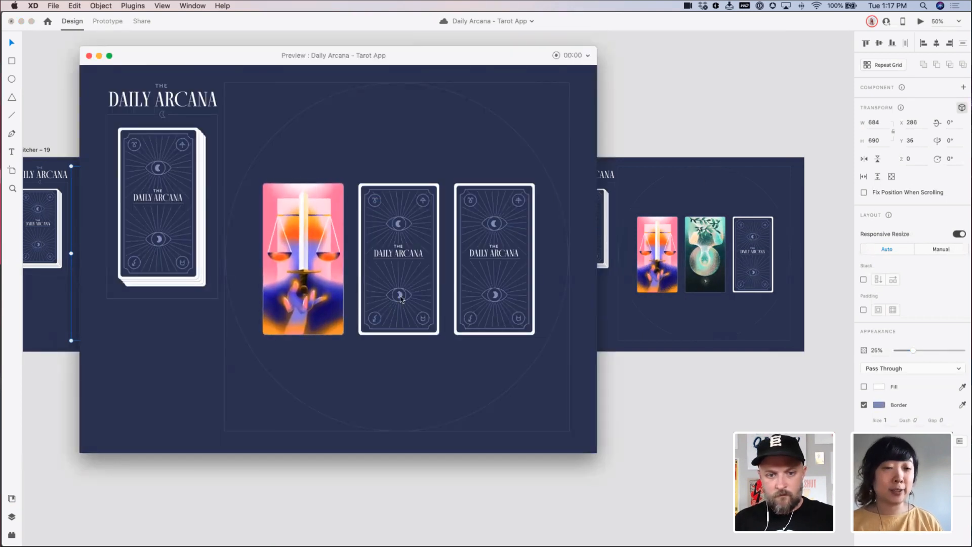
pyautogui.click(400, 299)
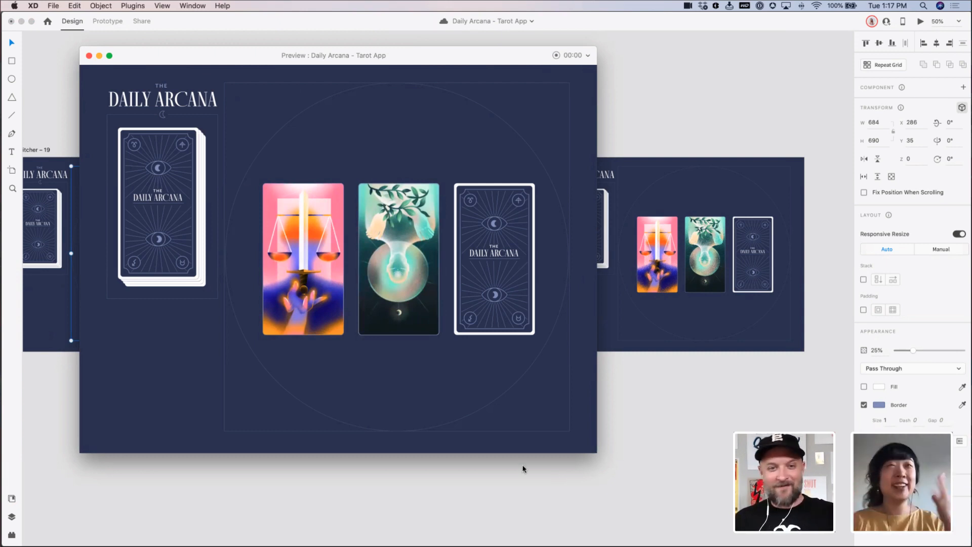
pyautogui.click(87, 56)
# Duplicate the Deck Switcher – 21 artboard beside the original as Deck Switcher – 22
pyautogui.hscroll(5, 549, 148)
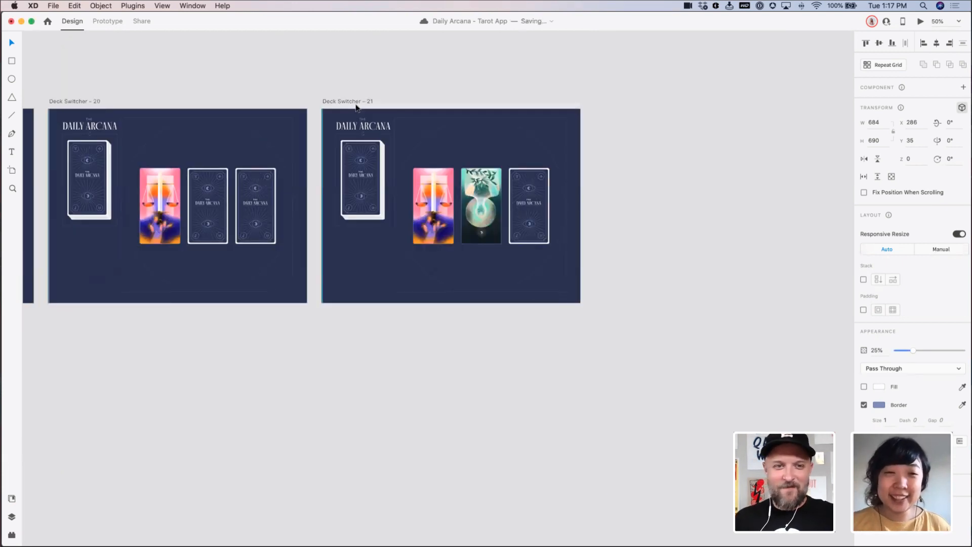
pyautogui.click(356, 105)
pyautogui.moveTo(403, 100); pyautogui.dragTo(626, 99)
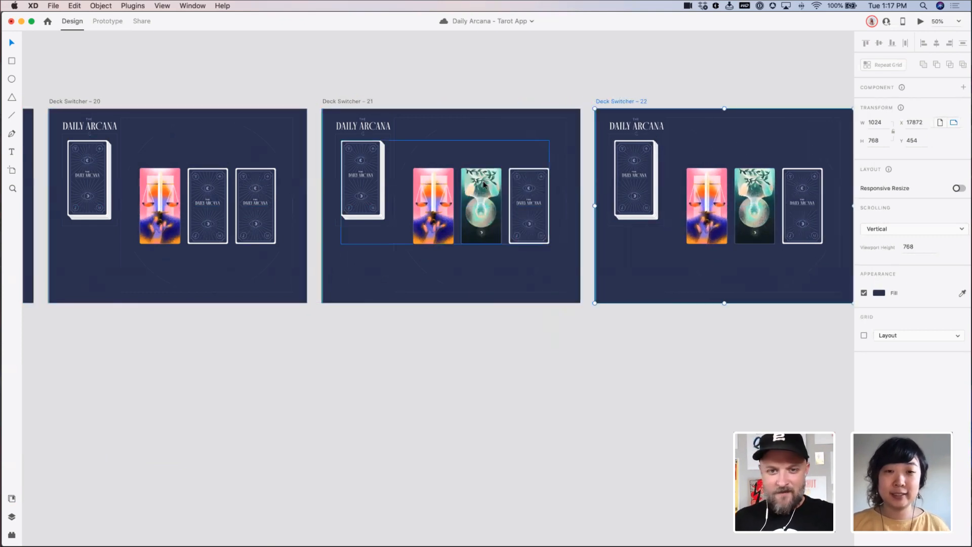
# Check which layer in the Deck group holds the second picked card on Deck Switcher – 21
pyautogui.doubleClick(484, 185)
pyautogui.click(12, 516)
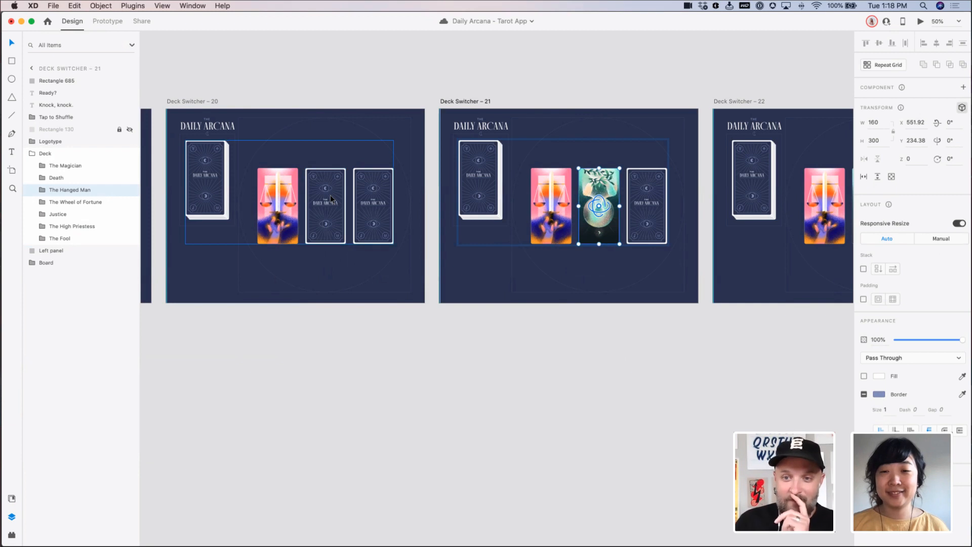
pyautogui.click(538, 334)
pyautogui.hscroll(3, 571, 336)
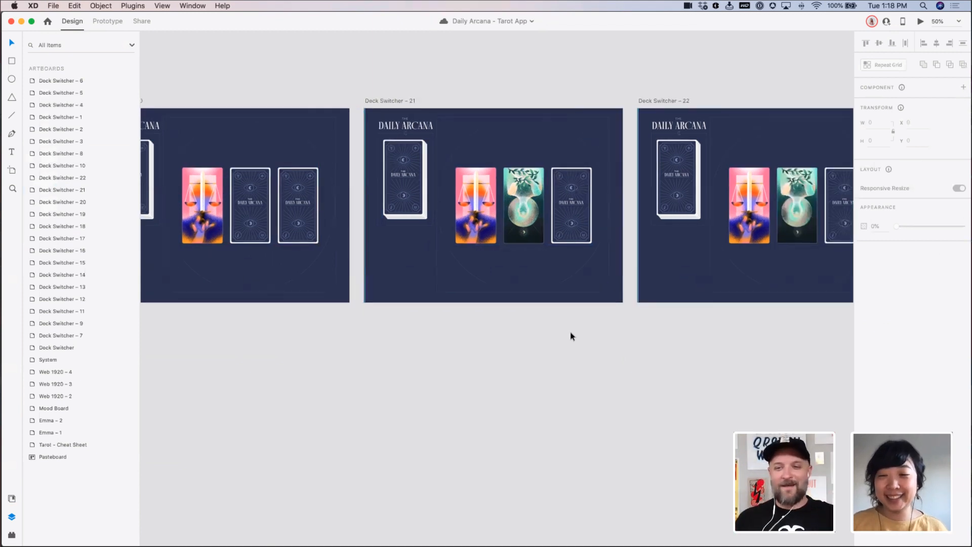
pyautogui.hscroll(7, 542, 310)
pyautogui.hscroll(2, 357, 182)
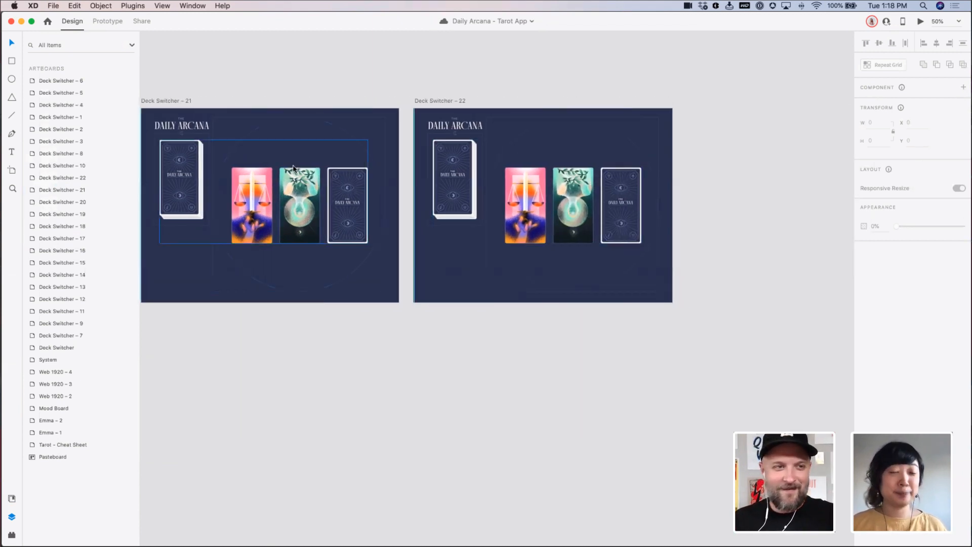
pyautogui.click(10, 518)
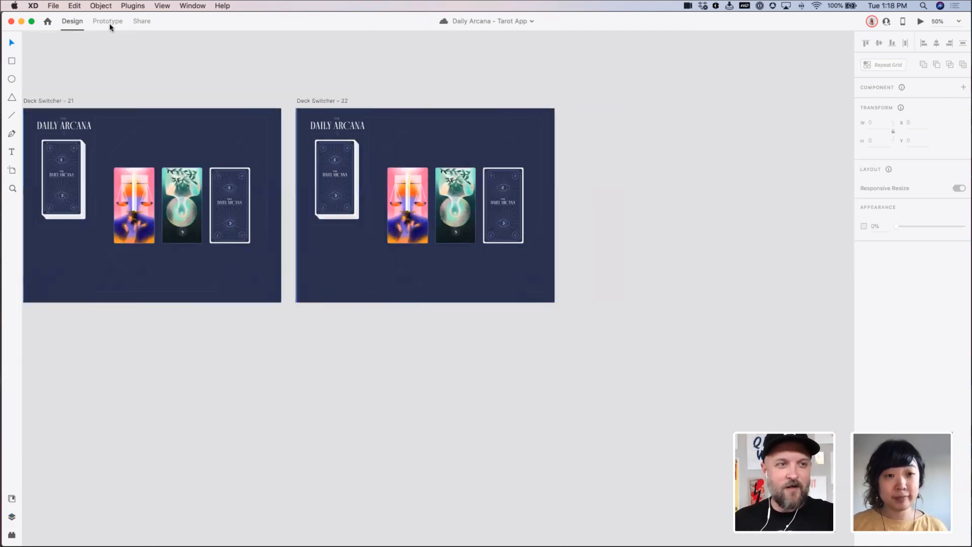
# Switch to prototype mode and link the third picked card on Deck Switcher – 21 to Deck Switcher – 22
pyautogui.click(107, 21)
pyautogui.doubleClick(248, 200)
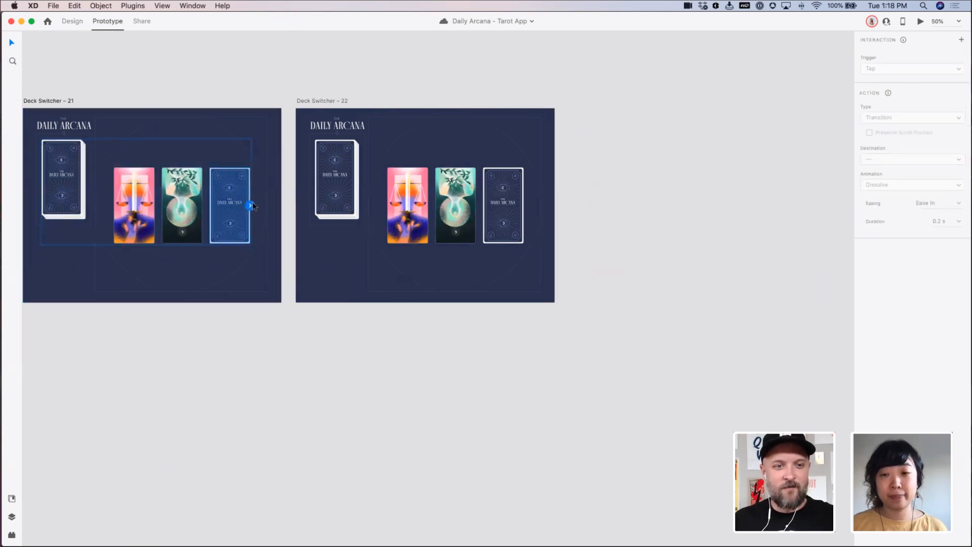
pyautogui.moveTo(251, 205); pyautogui.dragTo(321, 188)
# Return to design mode and set the Y rotation of the third picked card on Deck Switcher – 22 to 0°
pyautogui.doubleClick(518, 218)
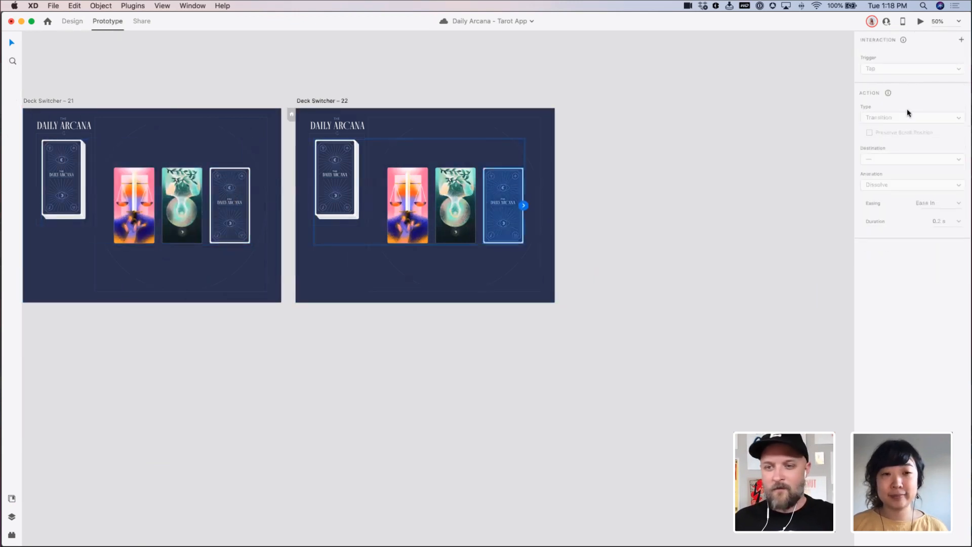
pyautogui.click(72, 21)
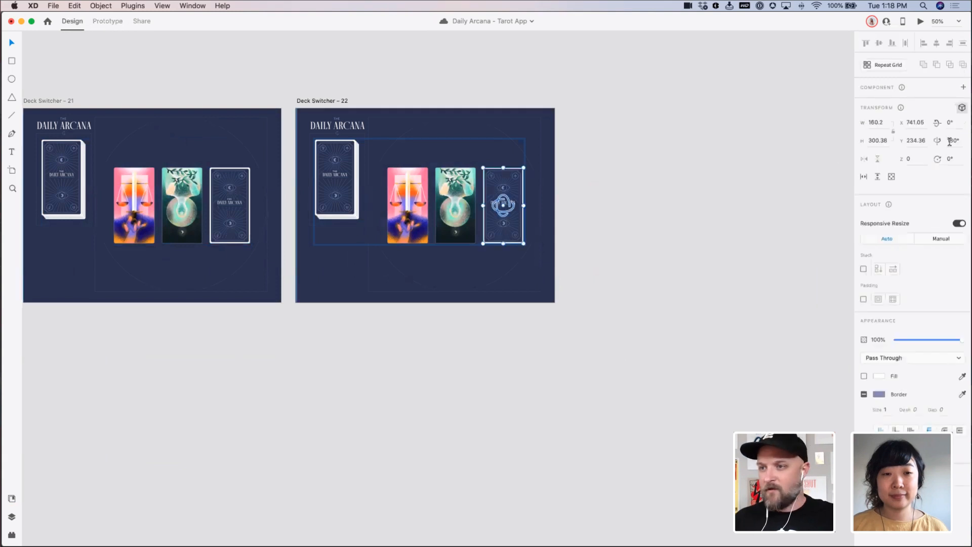
pyautogui.click(951, 140)
pyautogui.write('0')
pyautogui.press('Return')
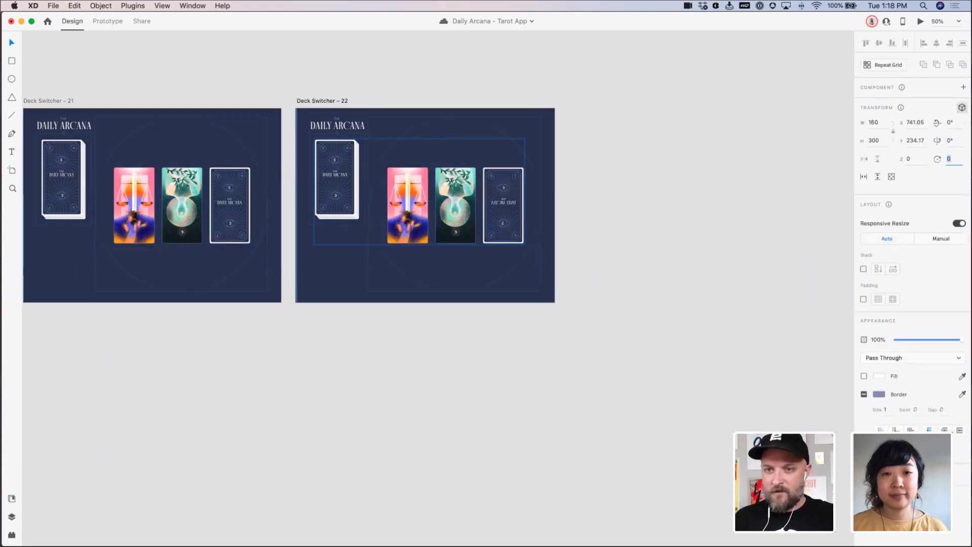
# Push the card back inside the third picked card on Deck Switcher – 22 behind its face with a Z depth of -1
pyautogui.click(510, 195)
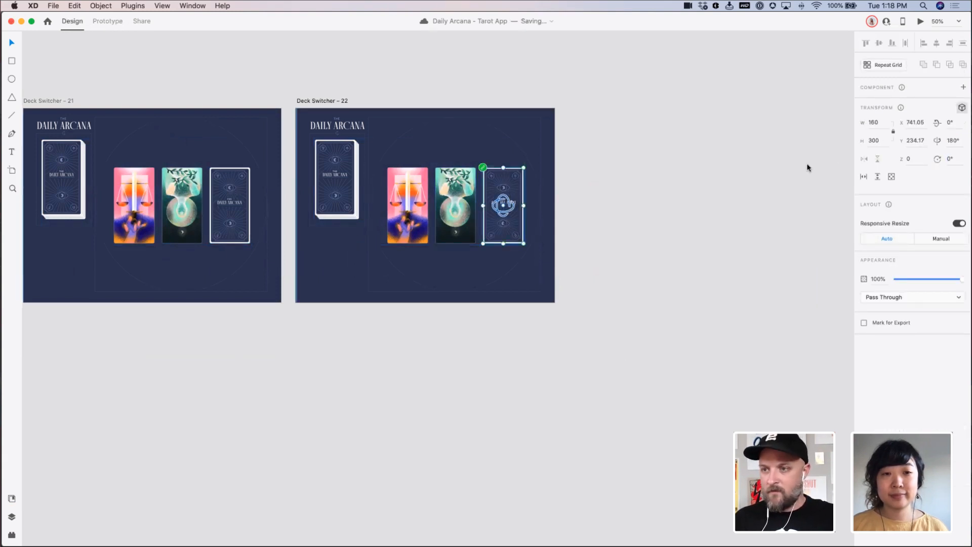
pyautogui.click(904, 159)
pyautogui.write('-1')
pyautogui.press('Tab')
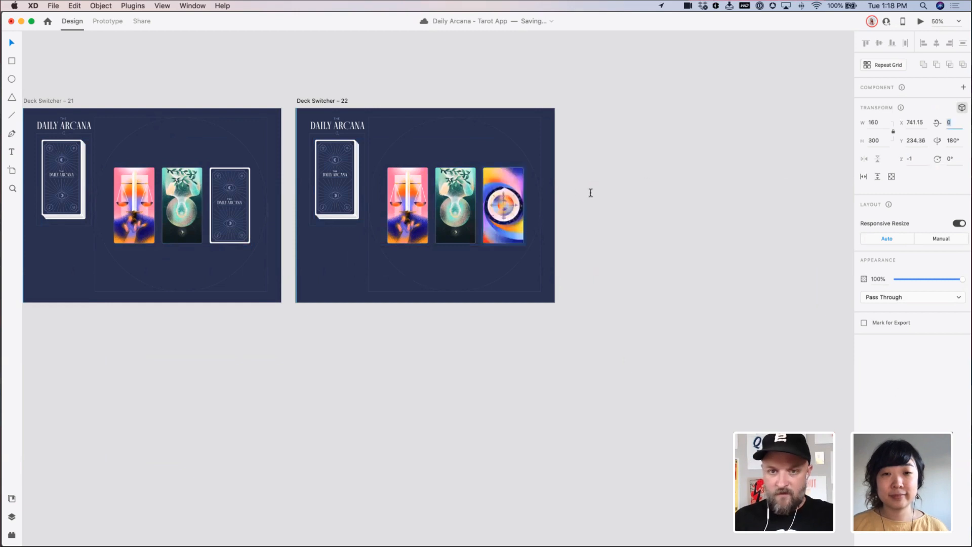
# Set the Z depth of the whole third picked card on Deck Switcher – 22 to 0 and deselect it
pyautogui.click(511, 181)
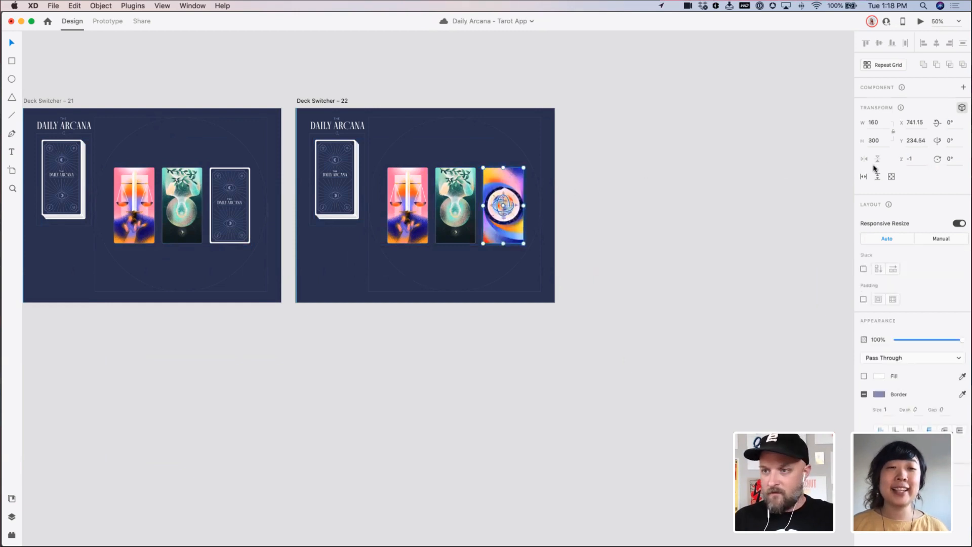
pyautogui.click(919, 159)
pyautogui.press('Tab')
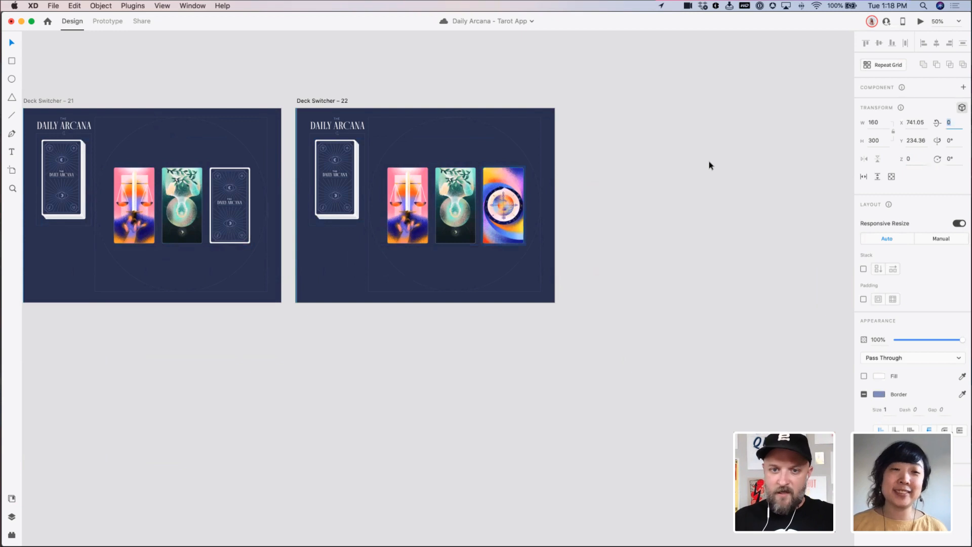
pyautogui.click(684, 170)
# Start a prototype preview from the Deck Switcher – 12 artboard
pyautogui.moveTo(587, 201); pyautogui.dragTo(665, 201)
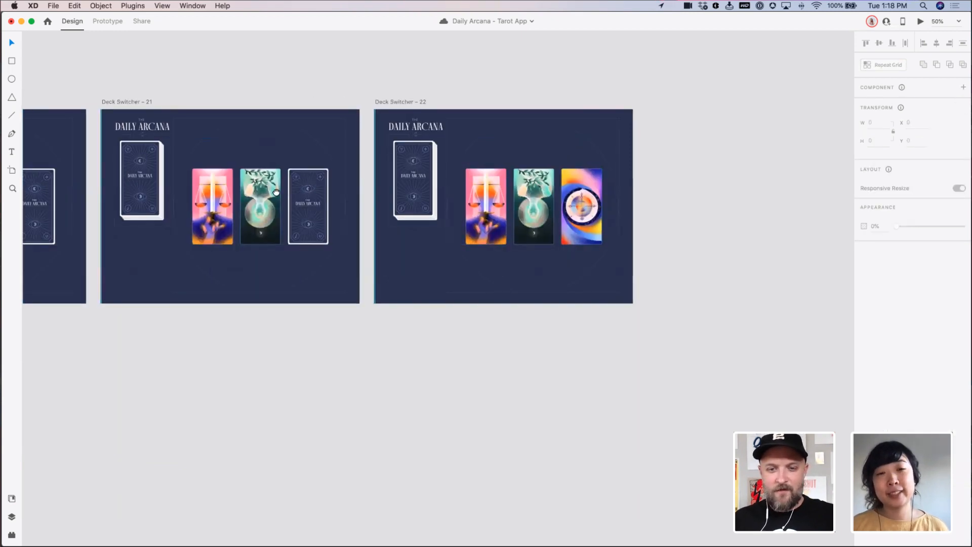
pyautogui.moveTo(218, 158); pyautogui.dragTo(235, 159)
pyautogui.moveTo(99, 172); pyautogui.dragTo(742, 203)
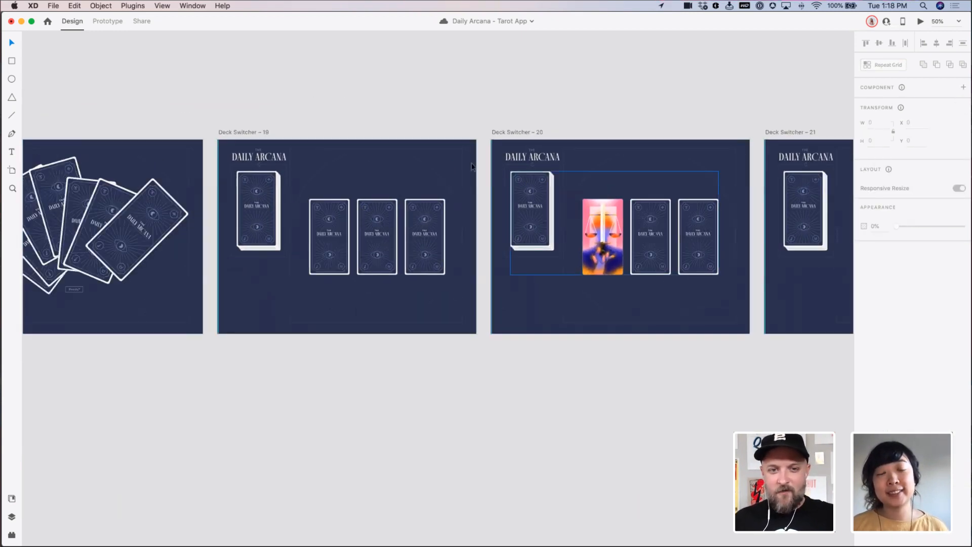
pyautogui.moveTo(334, 228); pyautogui.dragTo(723, 238)
pyautogui.moveTo(30, 242); pyautogui.dragTo(840, 242)
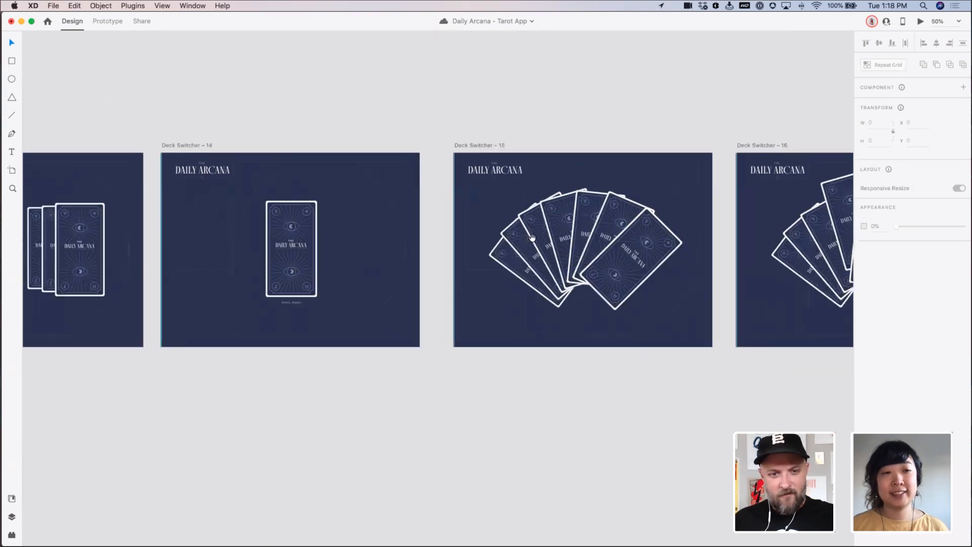
pyautogui.moveTo(230, 239); pyautogui.dragTo(811, 251)
pyautogui.click(401, 191)
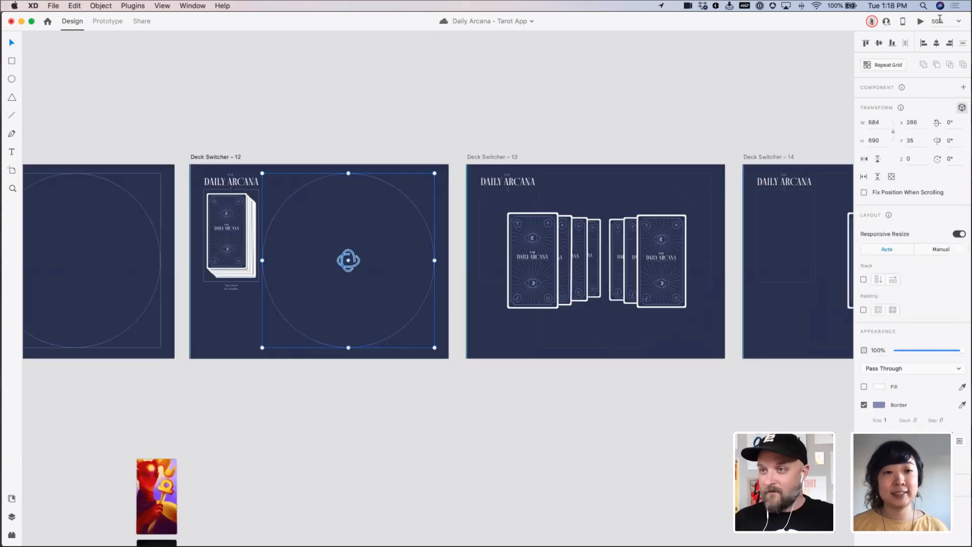
pyautogui.click(921, 21)
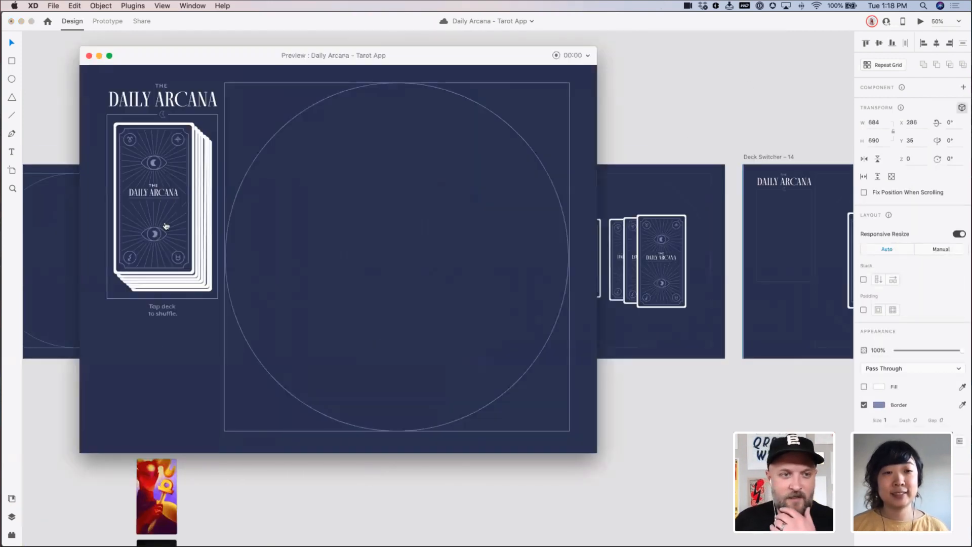
# Shuffle and knock the deck in the preview, and pick three cards from the fan
pyautogui.click(165, 226)
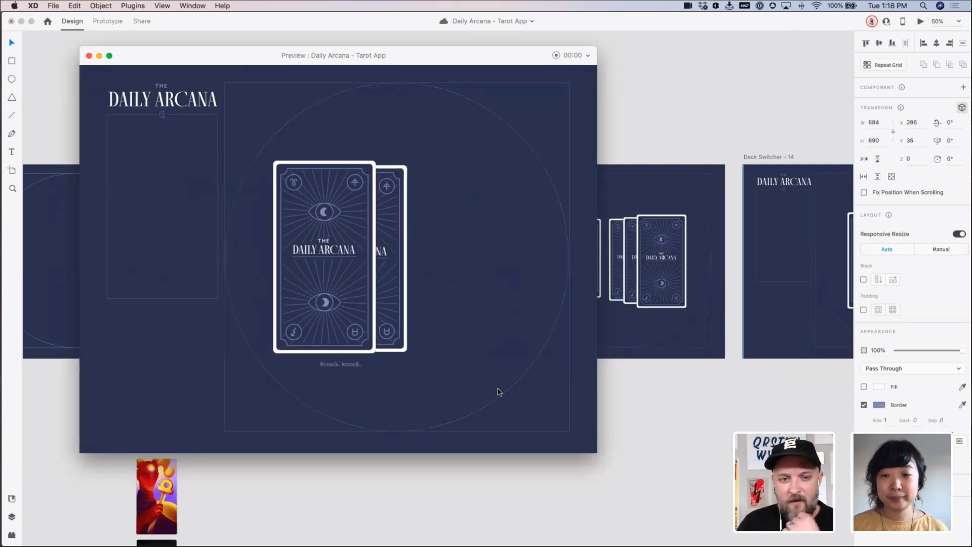
pyautogui.click(342, 294)
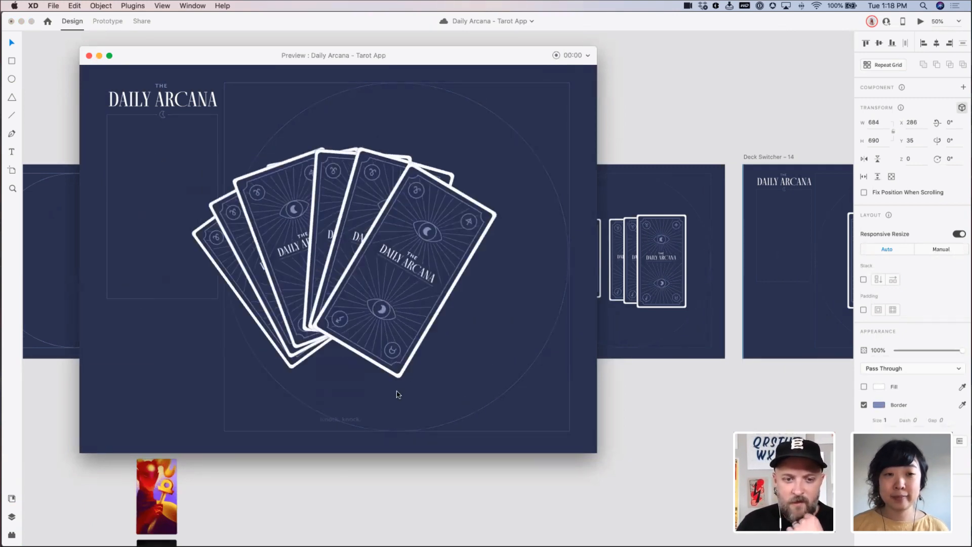
pyautogui.click(297, 222)
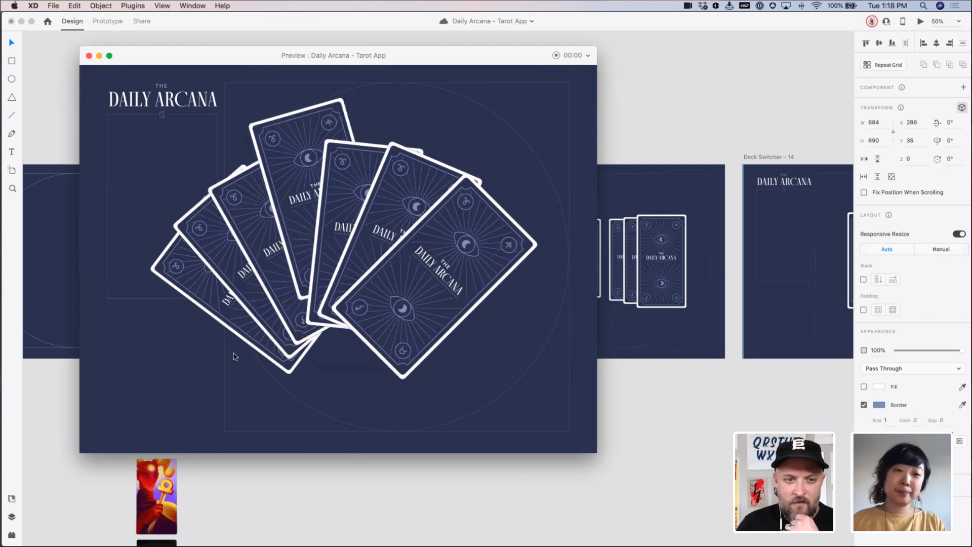
pyautogui.click(451, 222)
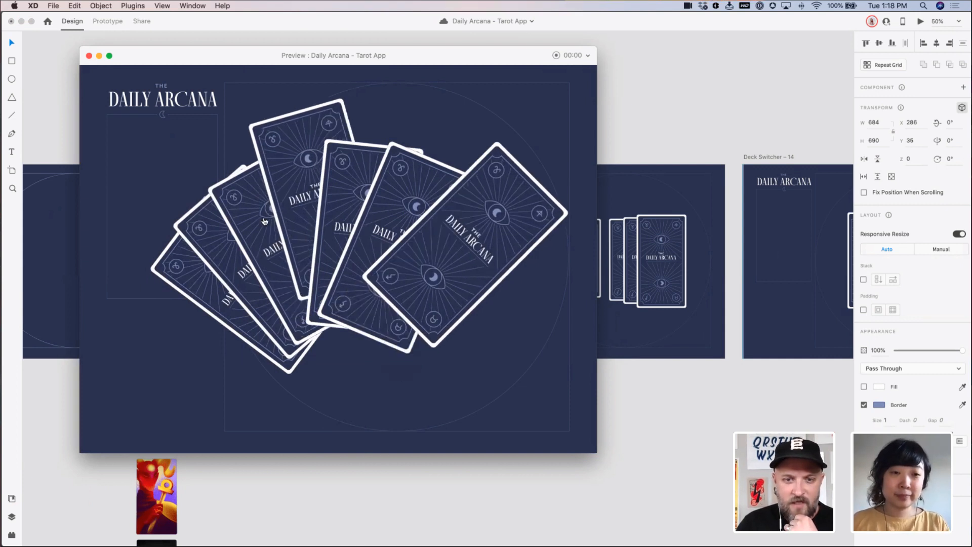
pyautogui.click(261, 221)
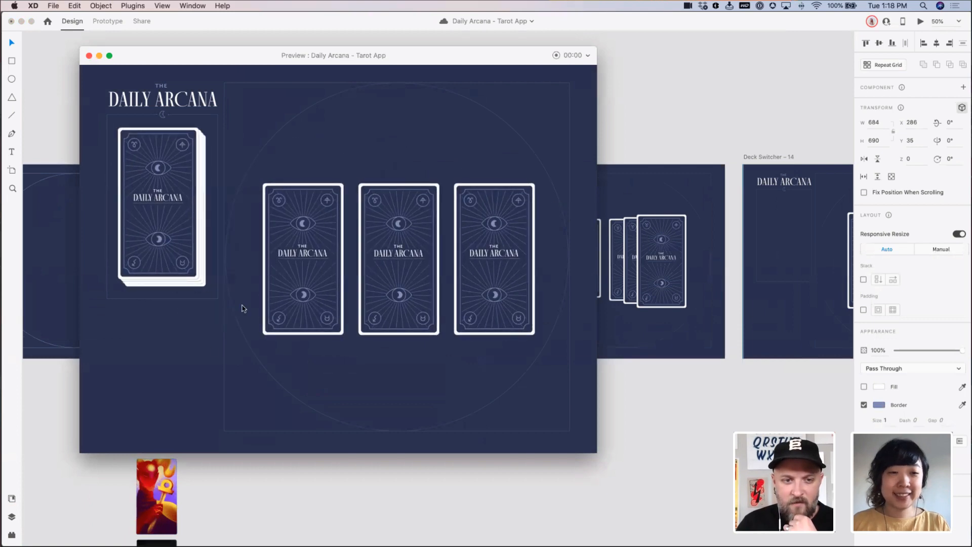
# Flip the three picked cards face up one by one in the preview and close it
pyautogui.click(282, 295)
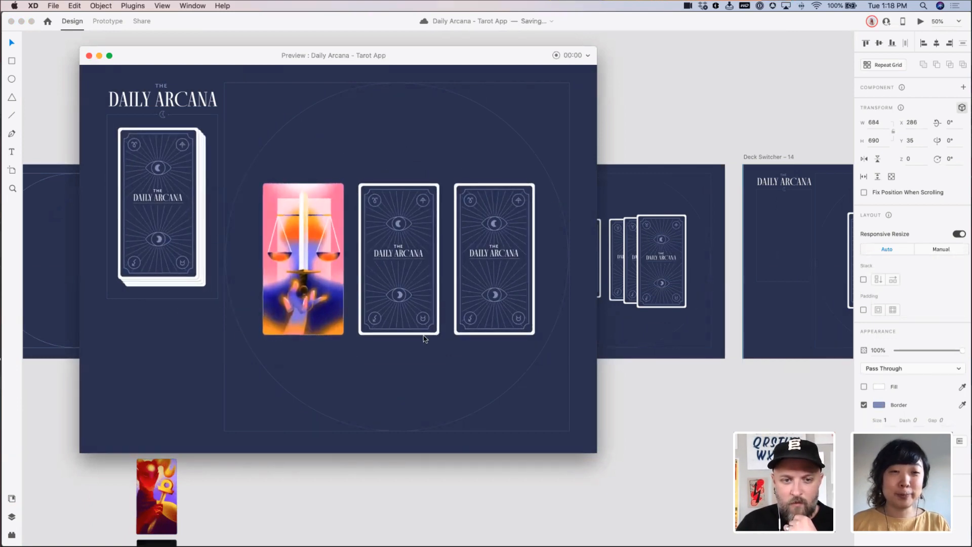
pyautogui.click(421, 329)
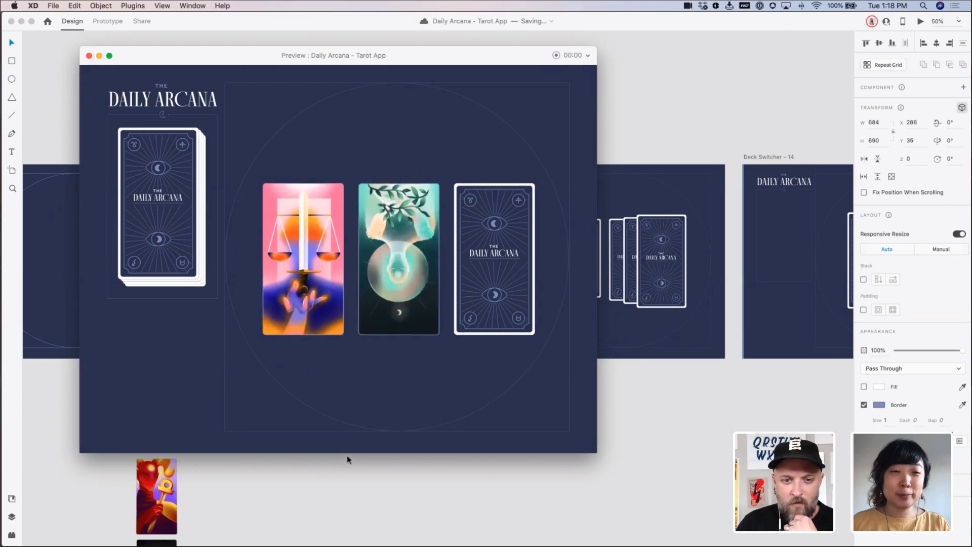
pyautogui.click(511, 316)
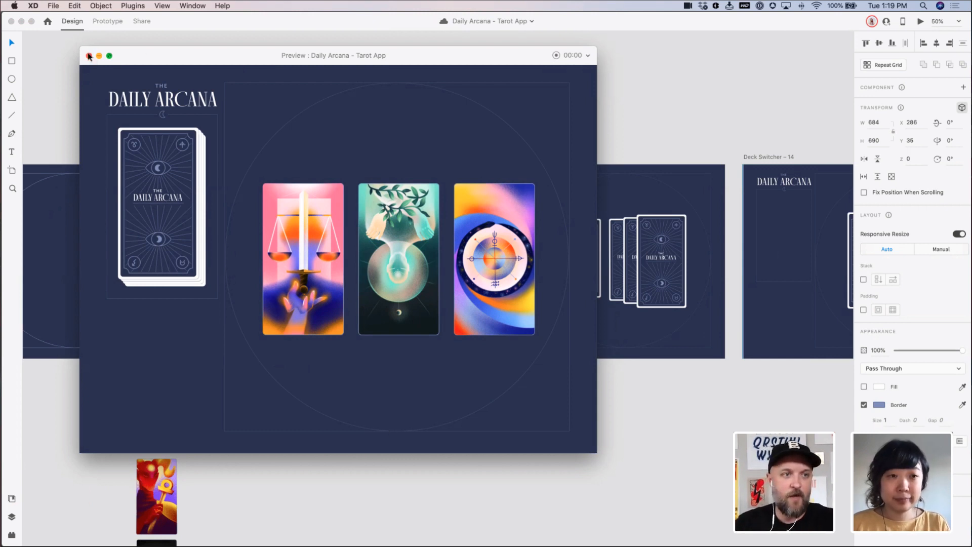
pyautogui.click(87, 57)
pyautogui.hscroll(10, 373, 120)
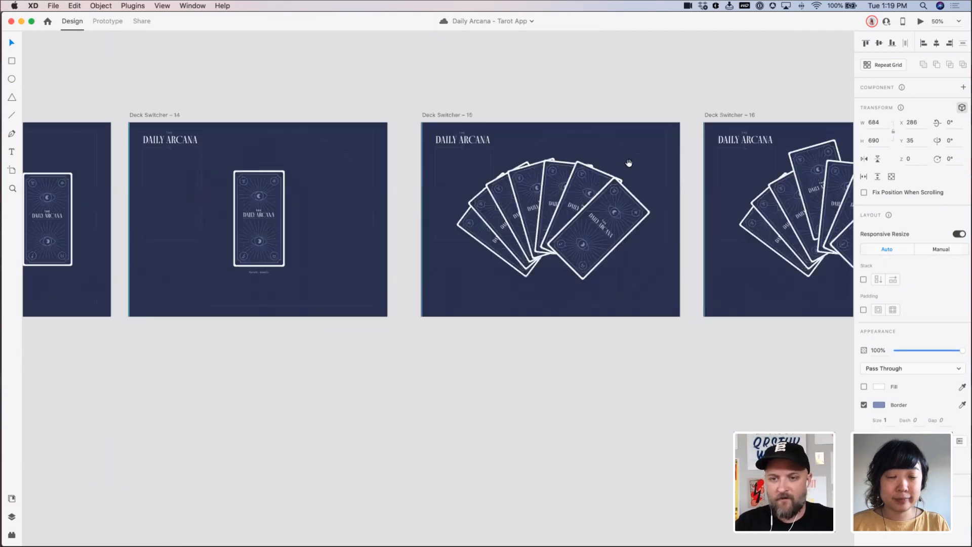
pyautogui.moveTo(629, 163); pyautogui.dragTo(411, 165)
pyautogui.hscroll(15, 410, 165)
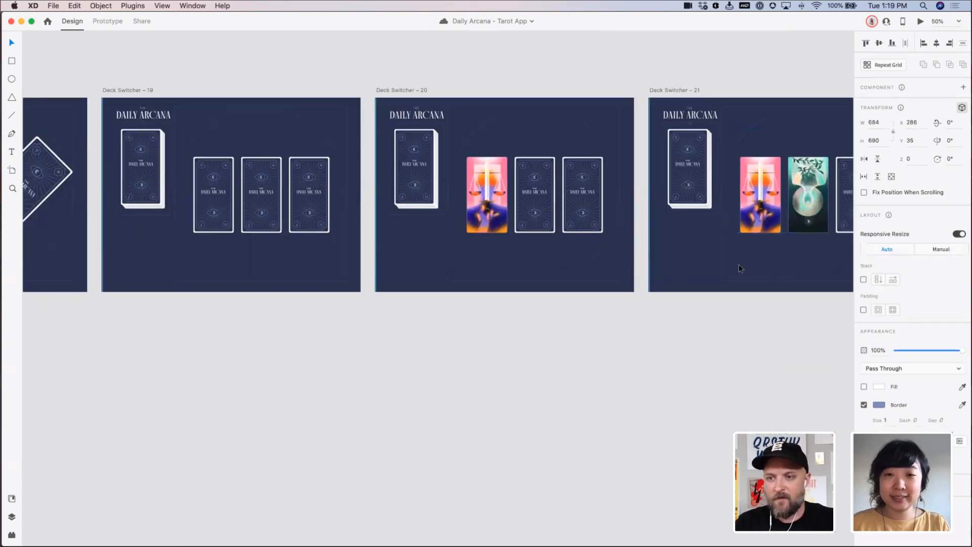
# Preview the Deck Switcher – 22 artboard and move the preview window aside so the canvas stays accessible
pyautogui.hscroll(12, 772, 242)
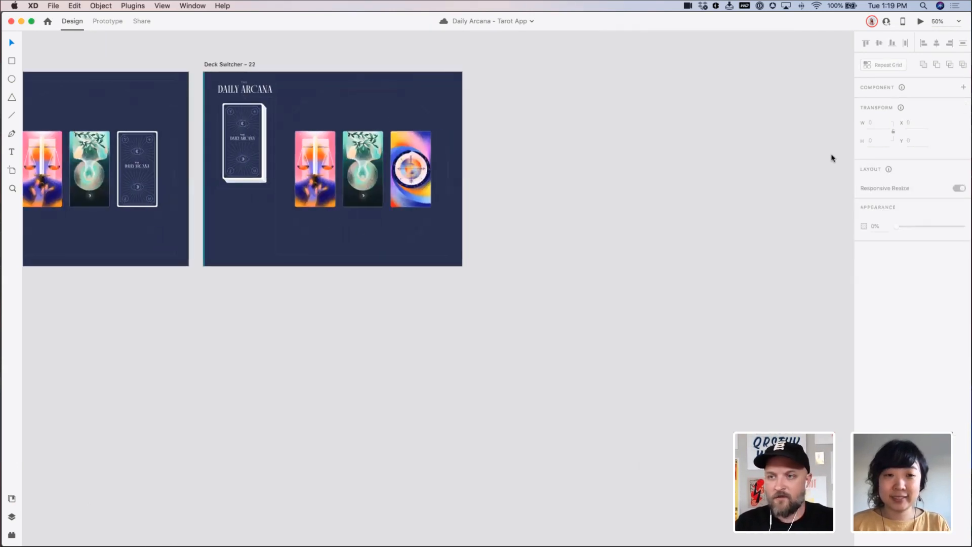
pyautogui.click(920, 22)
pyautogui.moveTo(450, 61); pyautogui.dragTo(746, 105)
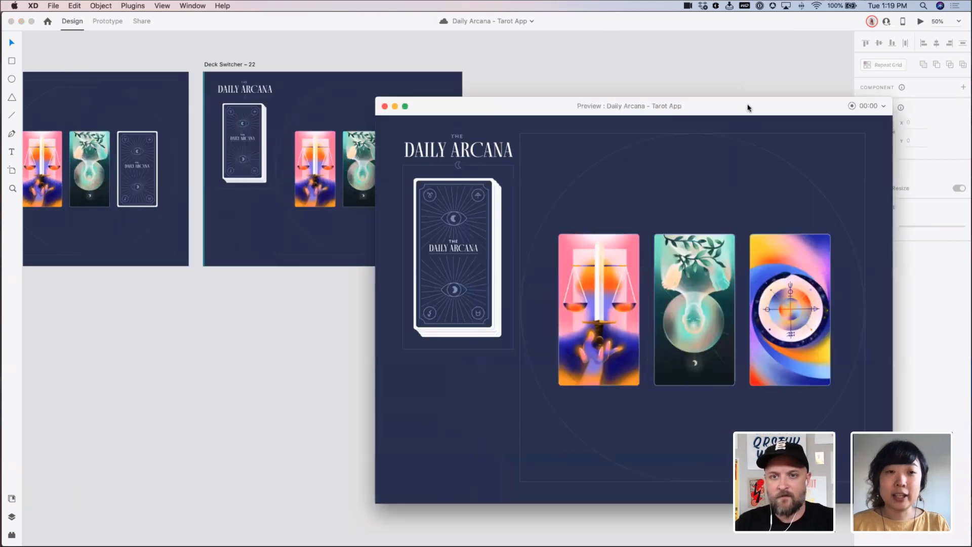
pyautogui.moveTo(554, 101); pyautogui.dragTo(556, 100)
# Find the Tarot Card Meaning reference chart on the canvas and bring it into view beside the preview
pyautogui.hscroll(-12, 254, 107)
pyautogui.scroll(10, 258, 108)
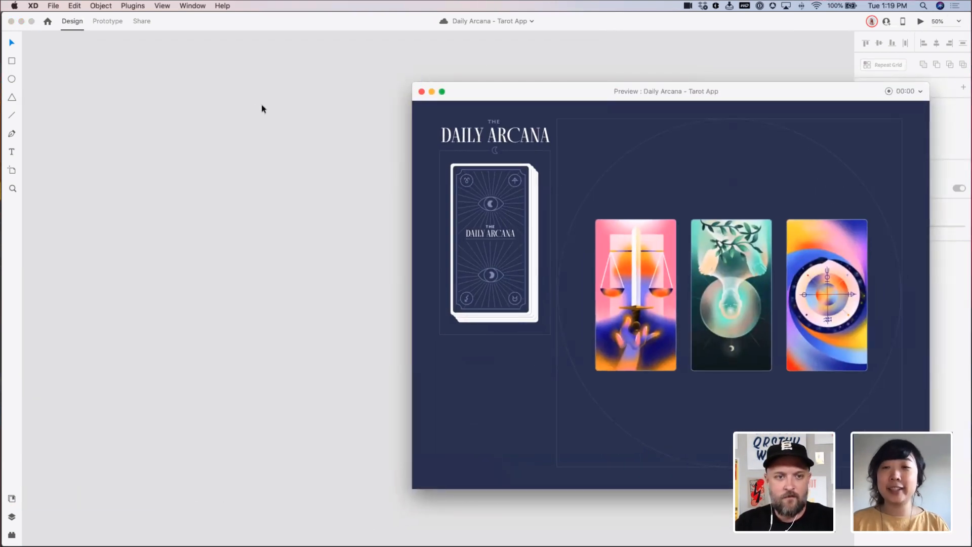
pyautogui.scroll(-15, 254, 111)
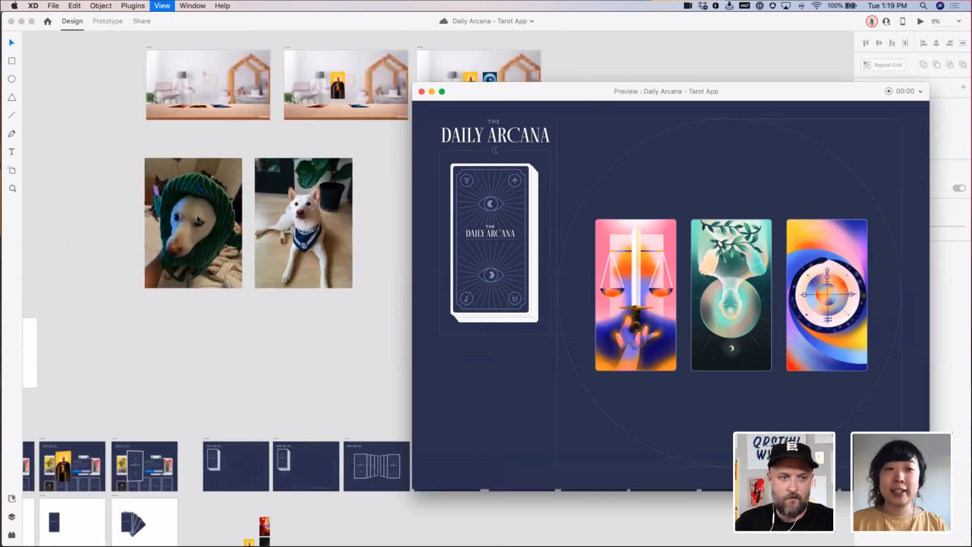
pyautogui.press('z')
pyautogui.moveTo(184, 297); pyautogui.dragTo(251, 343)
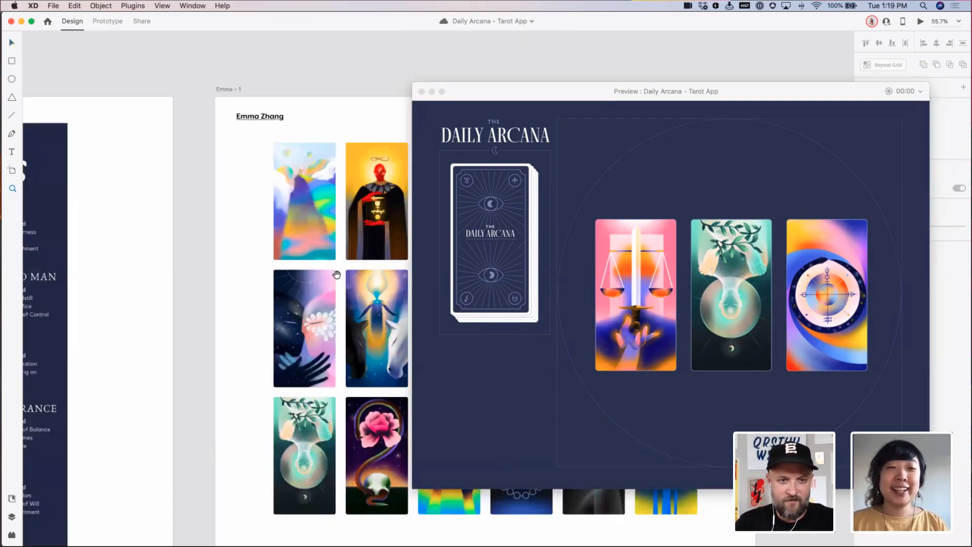
pyautogui.moveTo(336, 276); pyautogui.dragTo(245, 243)
pyautogui.hscroll(-10, 412, 197)
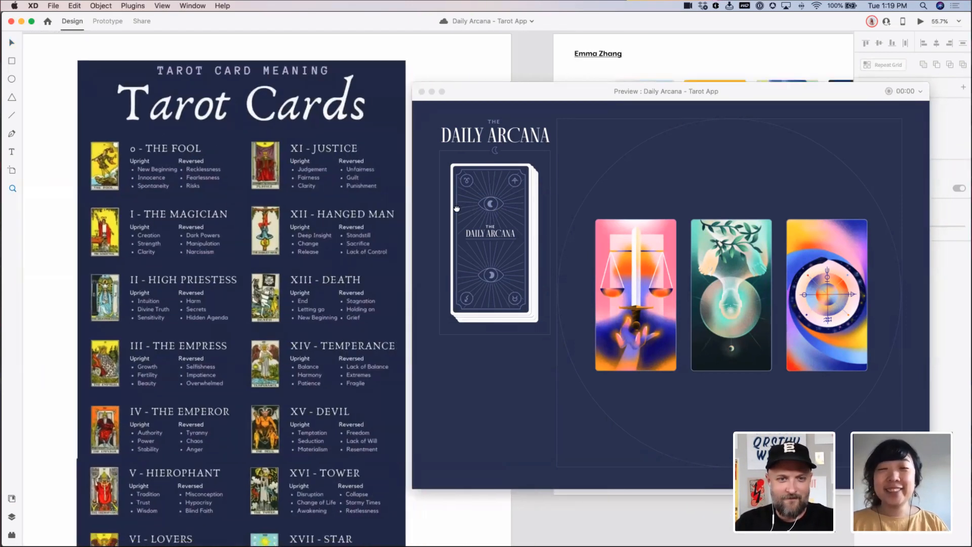
pyautogui.hscroll(2, 276, 321)
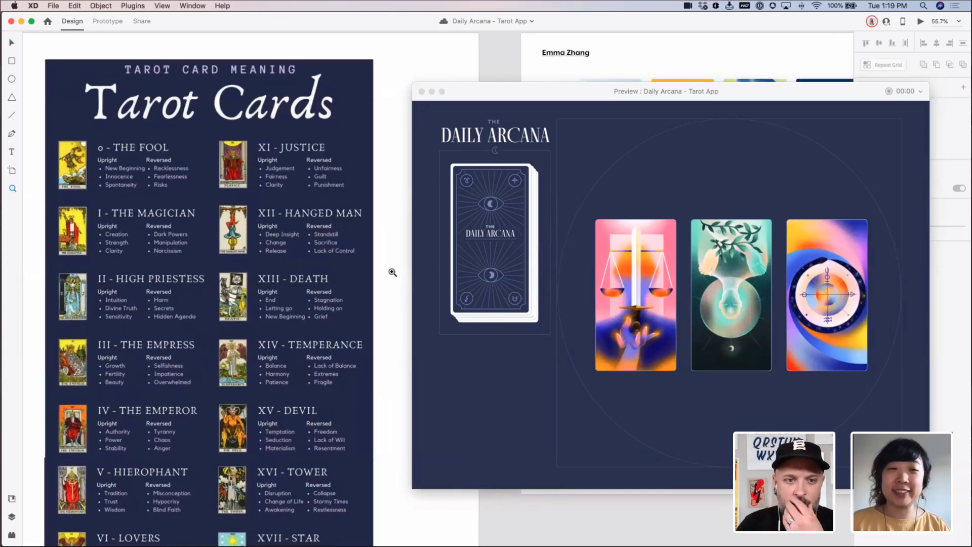
# Look through the upright and reversed meanings in the Tarot Card Meaning chart for the three drawn cards
pyautogui.scroll(-8, 358, 134)
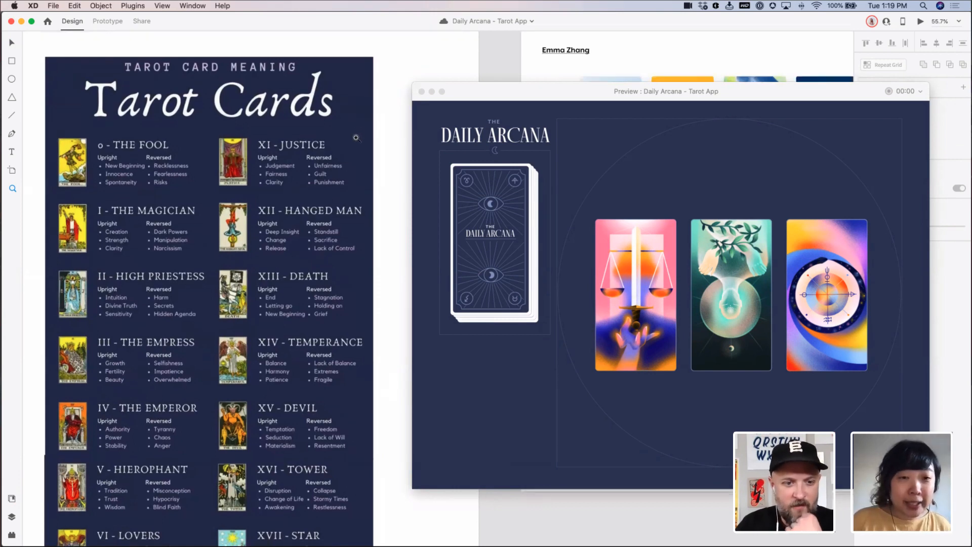
pyautogui.scroll(-8, 355, 138)
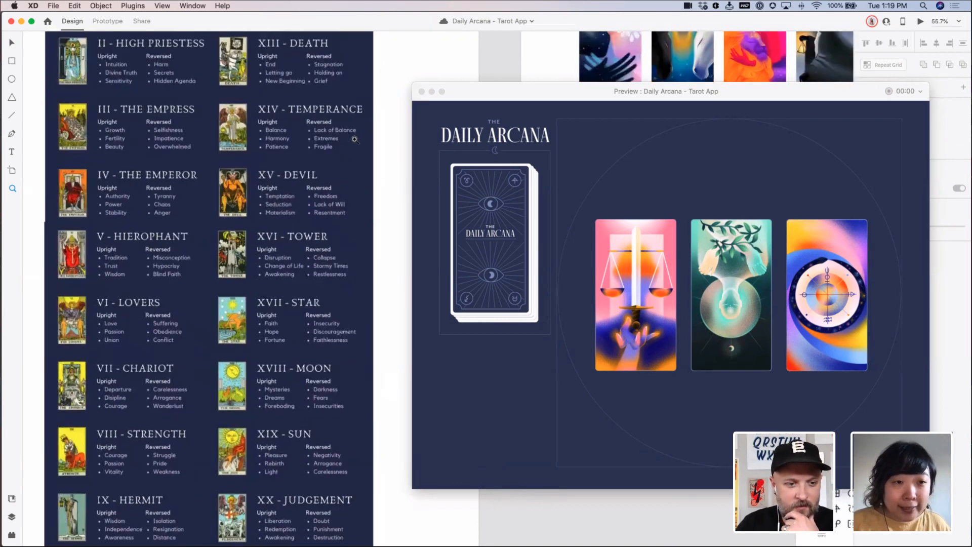
pyautogui.scroll(10, 355, 139)
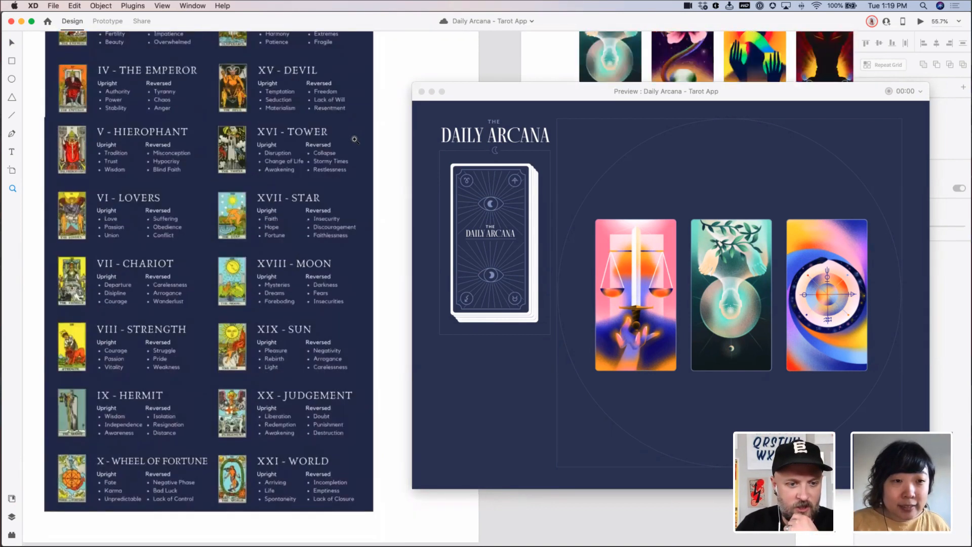
pyautogui.scroll(2, 355, 140)
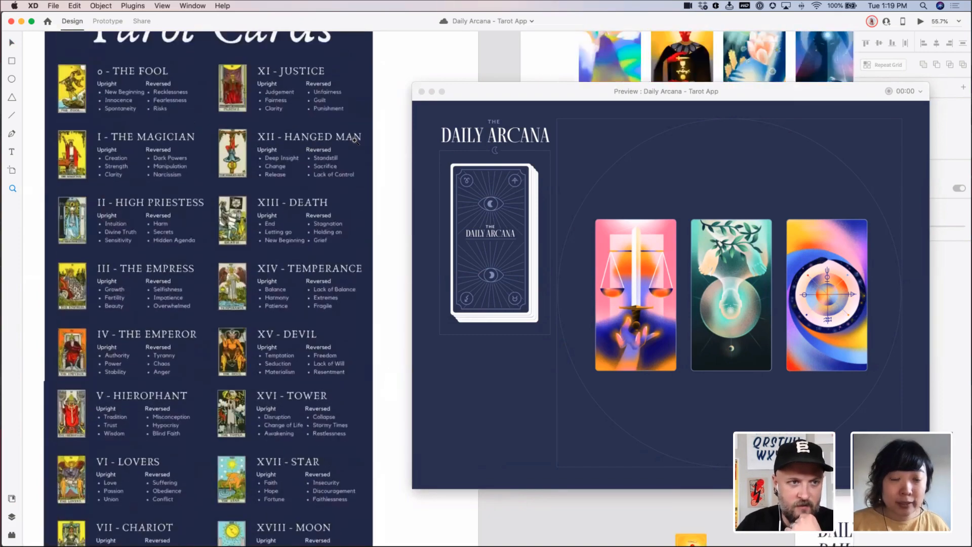
pyautogui.scroll(-6, 349, 152)
pyautogui.scroll(11, 332, 203)
pyautogui.scroll(-1, 331, 202)
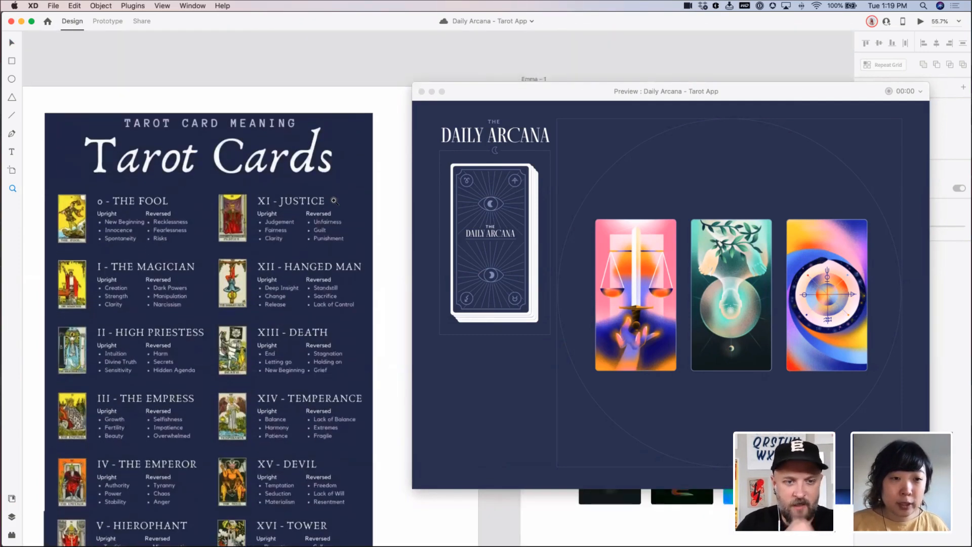
# Read the meanings of the XI - Justice and XII - Hanged Man cards in the chart up close
pyautogui.press('super+plus')
pyautogui.hscroll(-2, 284, 201)
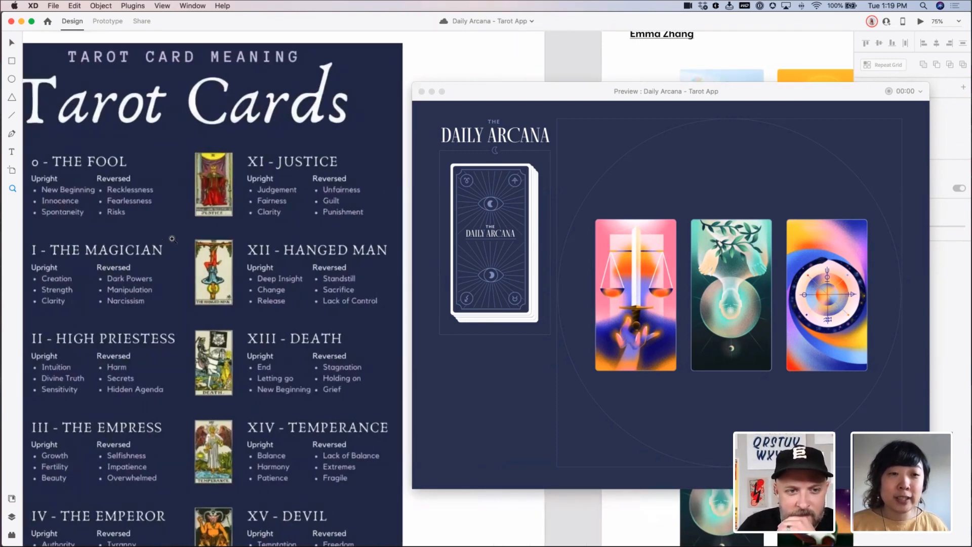
pyautogui.press('super+plus')
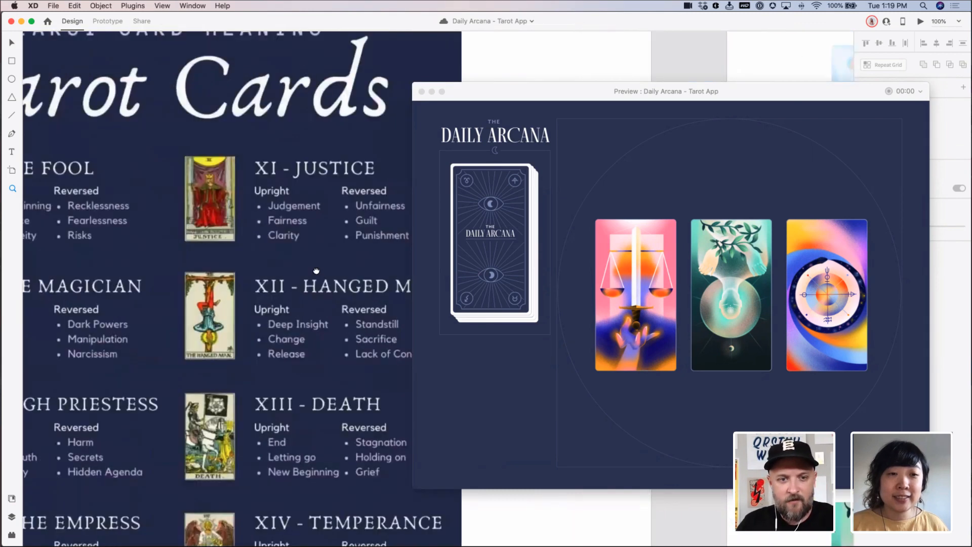
pyautogui.moveTo(316, 271); pyautogui.dragTo(281, 275)
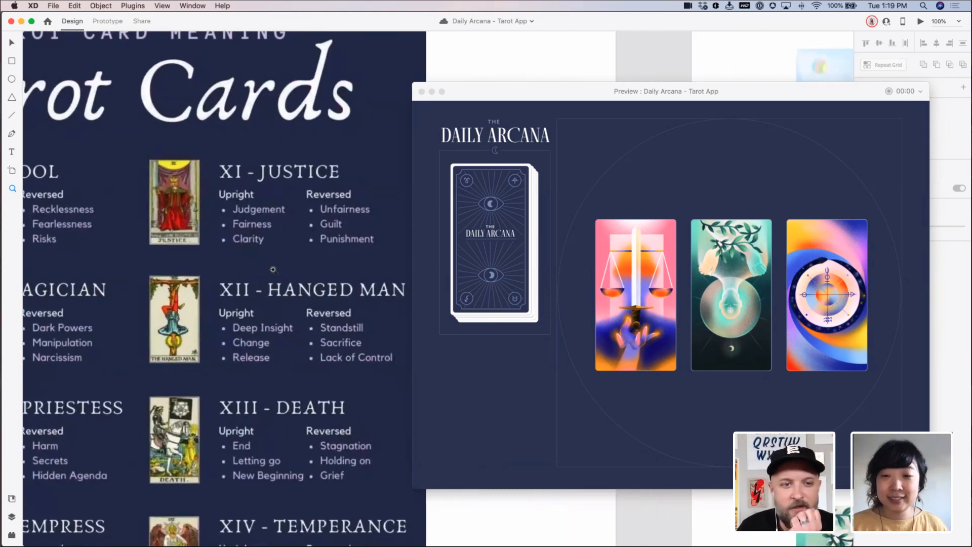
pyautogui.click(274, 270)
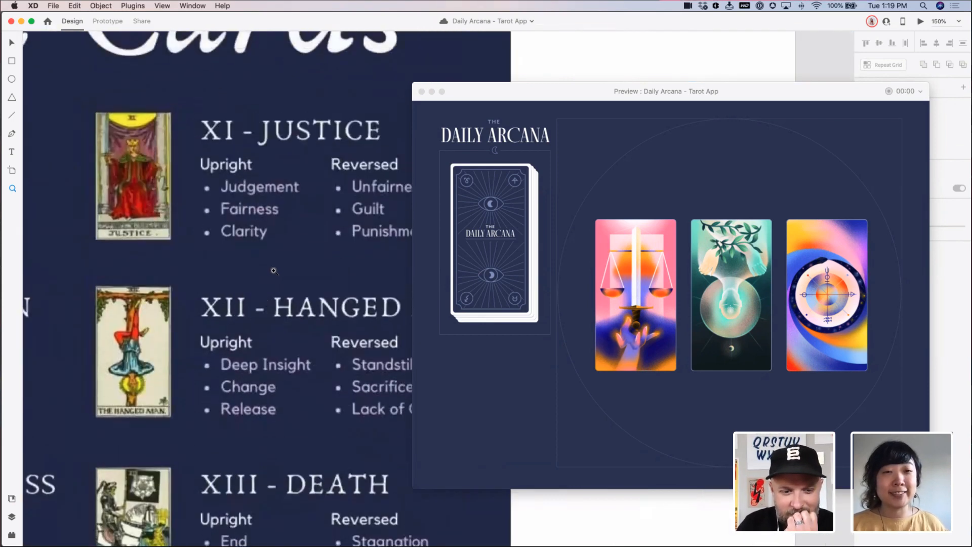
pyautogui.press('super+minus')
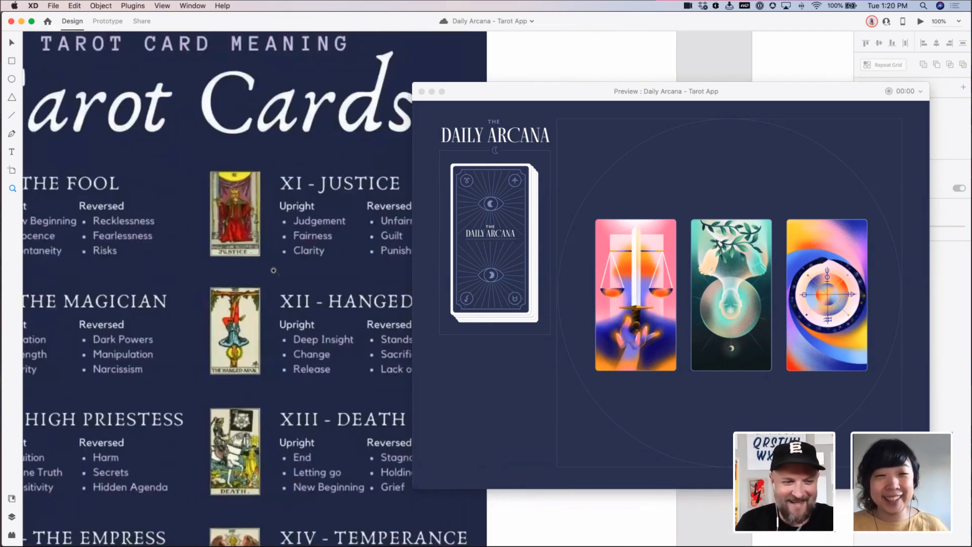
pyautogui.moveTo(304, 274); pyautogui.dragTo(211, 214)
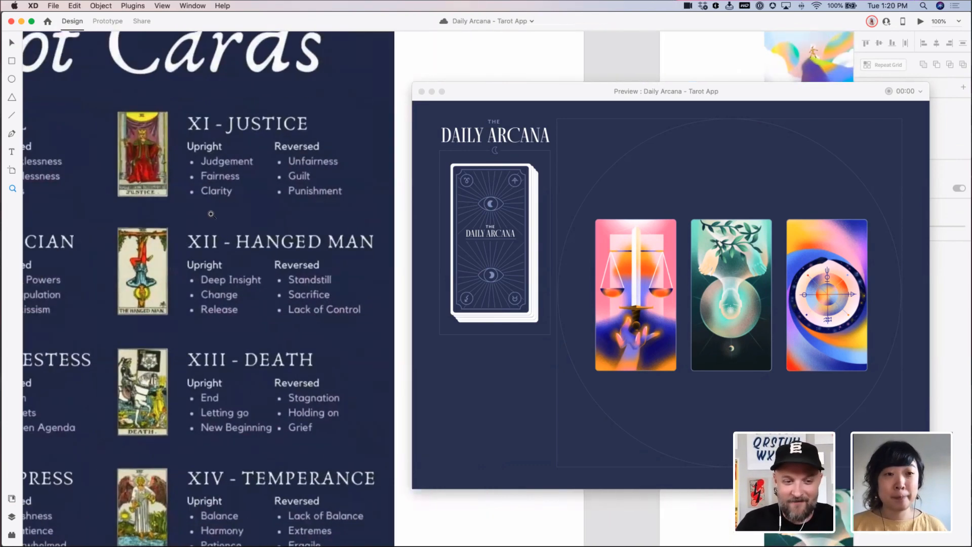
pyautogui.press('super+equal')
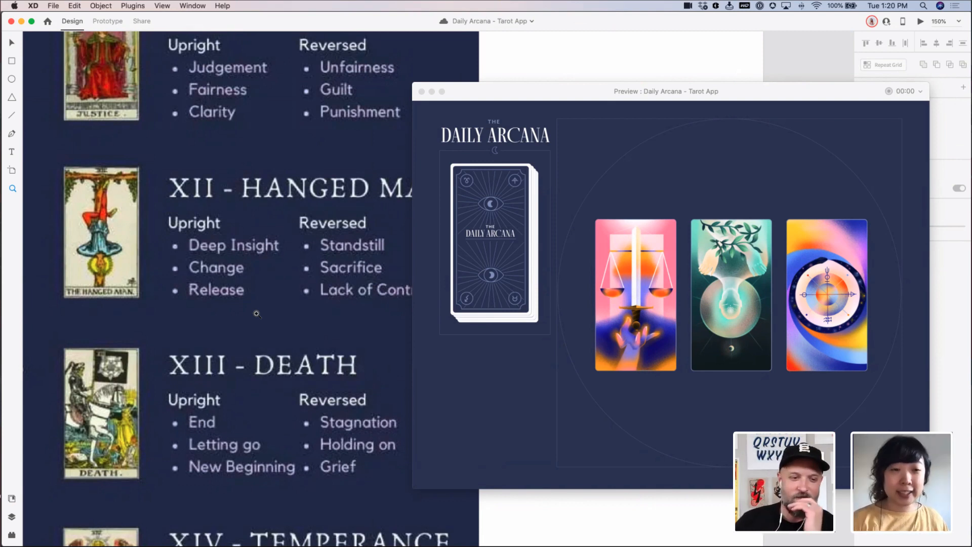
pyautogui.press('super+minus')
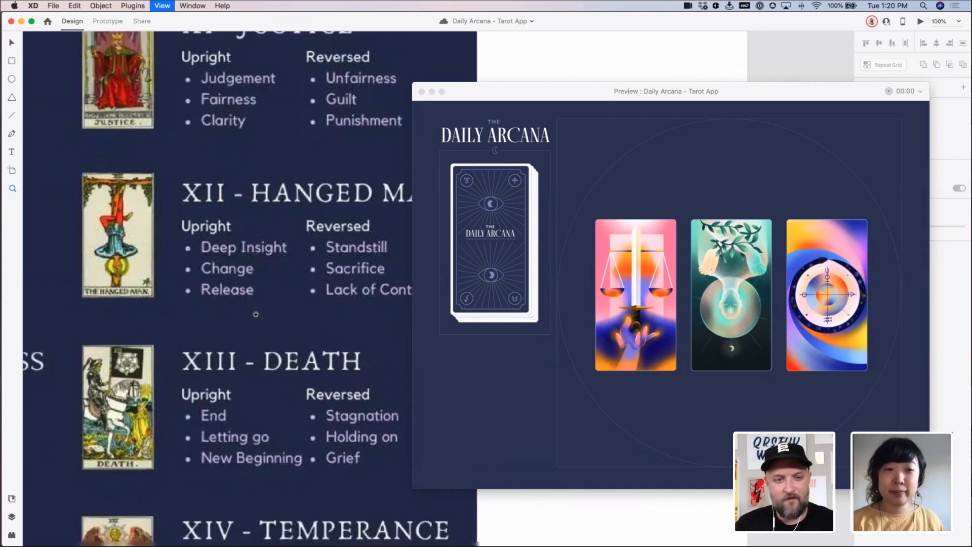
# Find the X - Wheel of Fortune entry in the chart and read its upright and reversed meanings up close
pyautogui.scroll(-5, 257, 316)
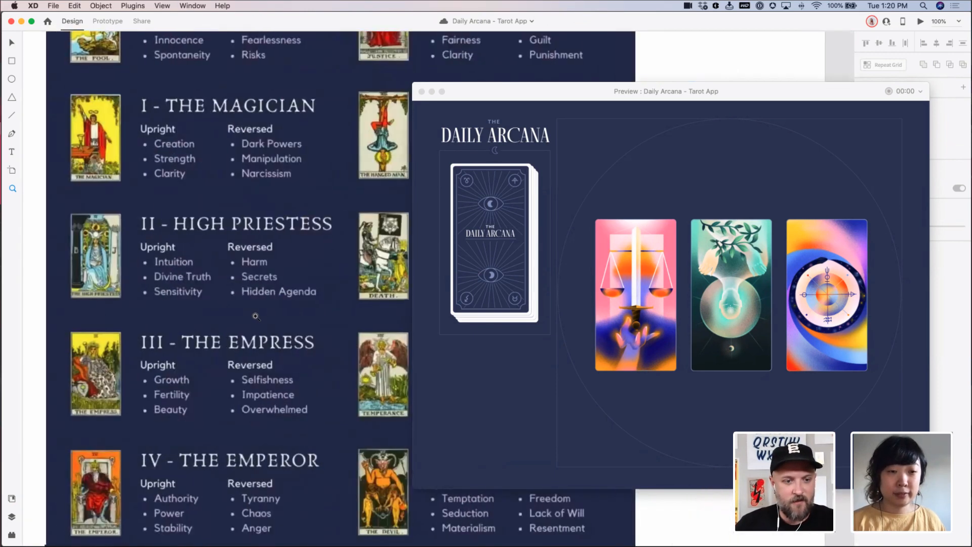
pyautogui.scroll(-5, 249, 315)
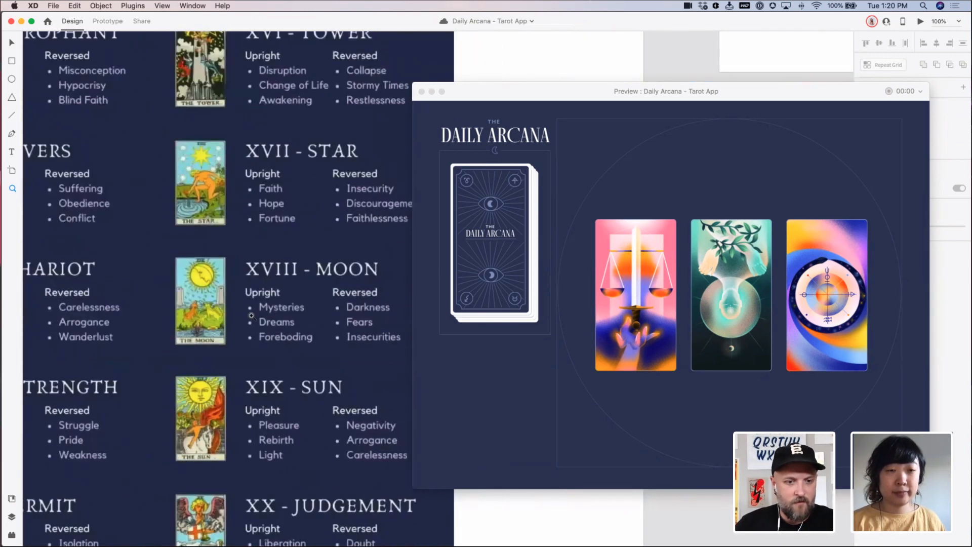
pyautogui.hscroll(-3, 248, 314)
pyautogui.press('super+minus')
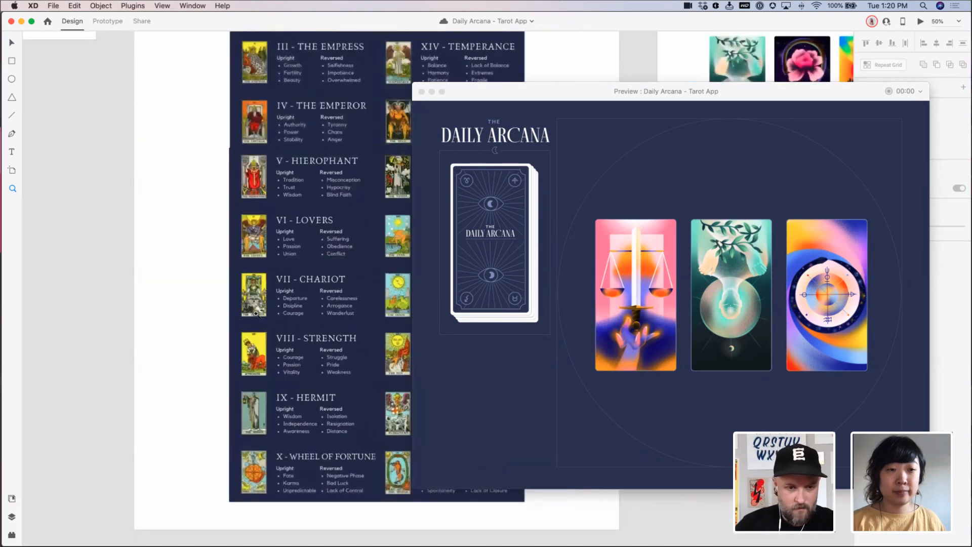
pyautogui.scroll(-4, 249, 314)
pyautogui.moveTo(295, 293); pyautogui.dragTo(264, 332)
pyautogui.press('super+equal')
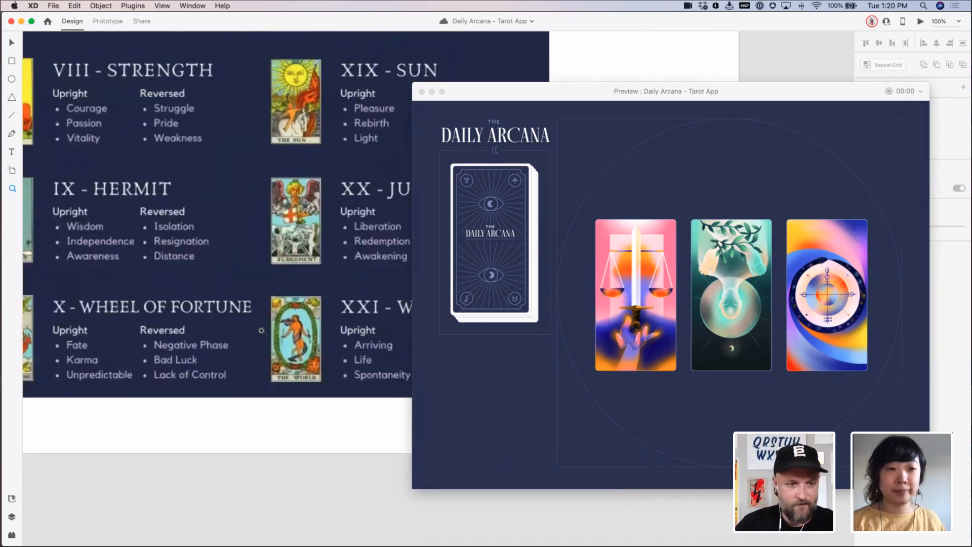
pyautogui.scroll(-3, 284, 319)
pyautogui.press('super+equal')
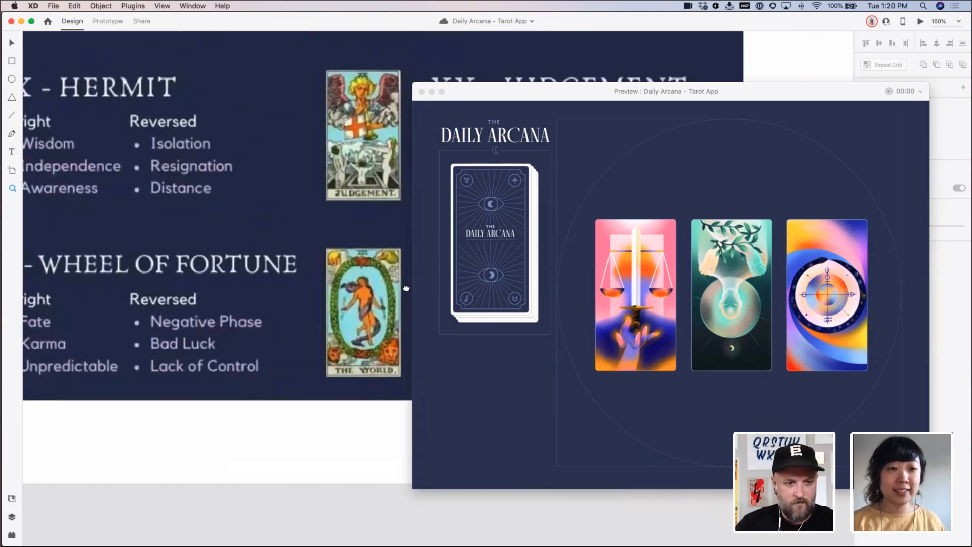
pyautogui.hscroll(-2, 403, 283)
pyautogui.hscroll(-2, 326, 328)
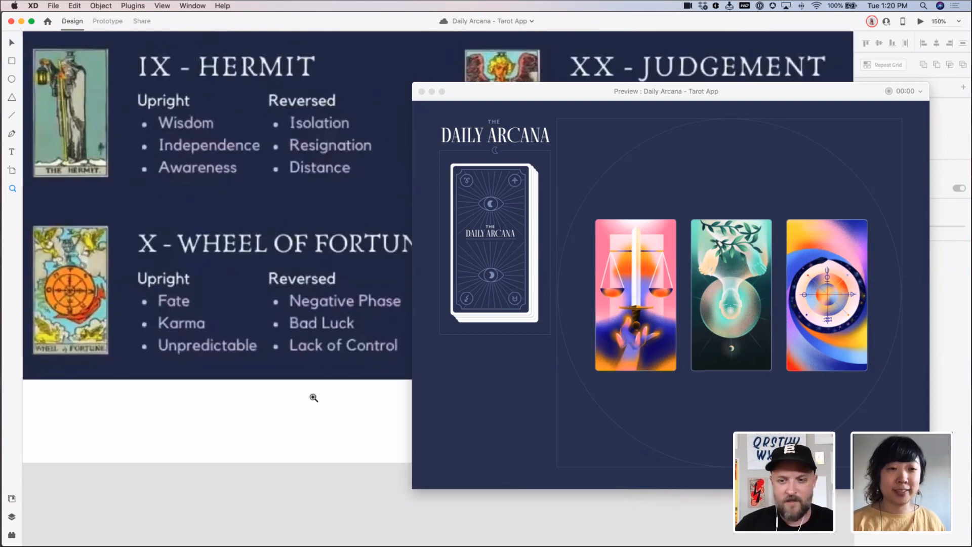
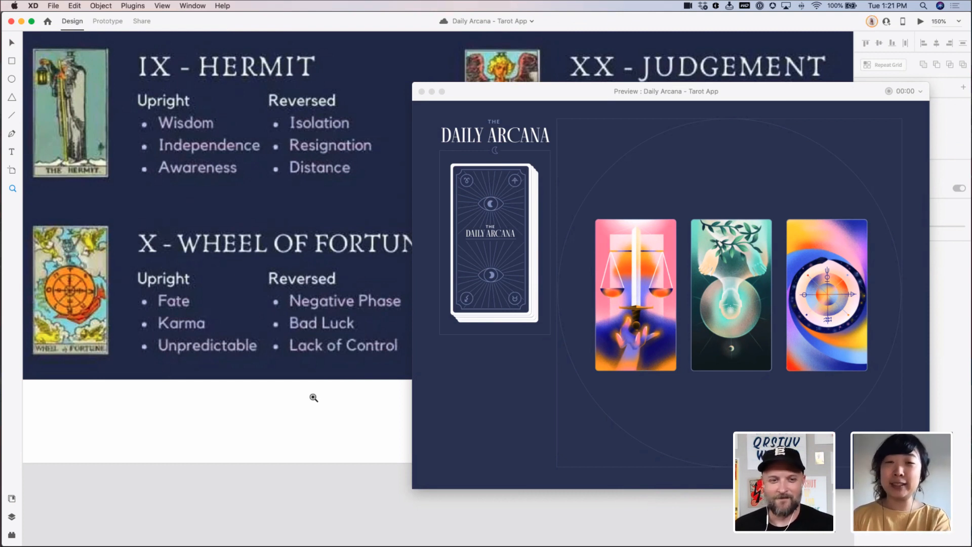
# Close the card preview and start a new prototype preview from the Deck Switcher – 8 artboard
pyautogui.click(420, 92)
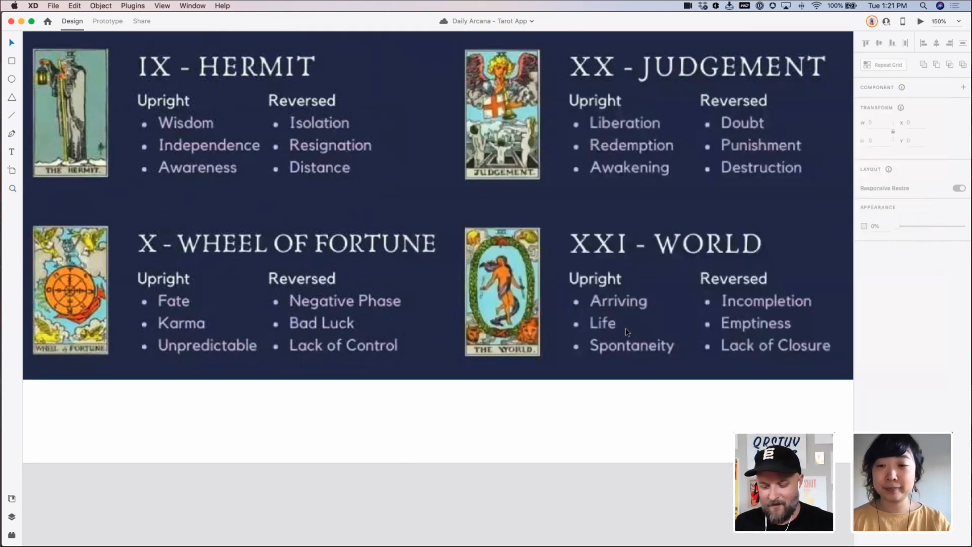
pyautogui.scroll(-5, 625, 327)
pyautogui.scroll(-3, 629, 314)
pyautogui.hscroll(10, 631, 256)
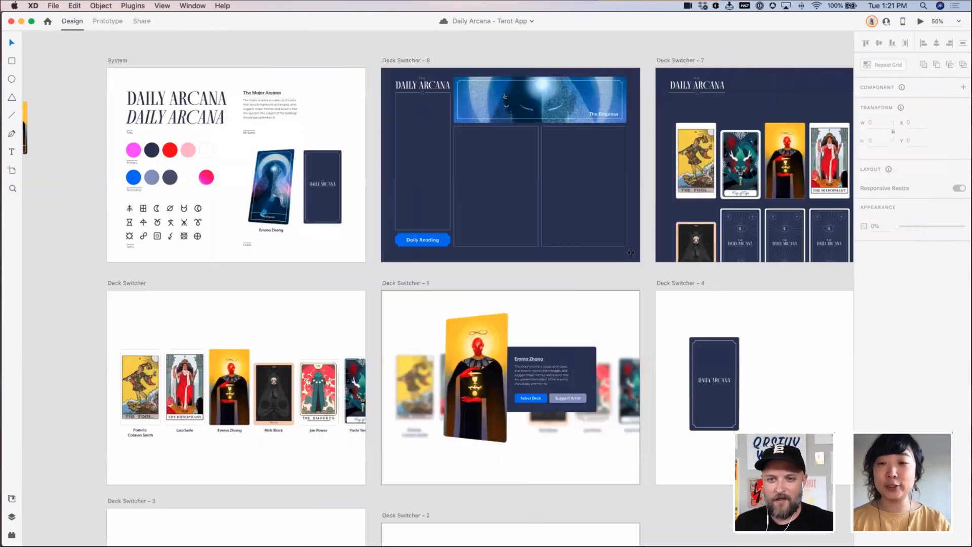
pyautogui.hscroll(10, 631, 256)
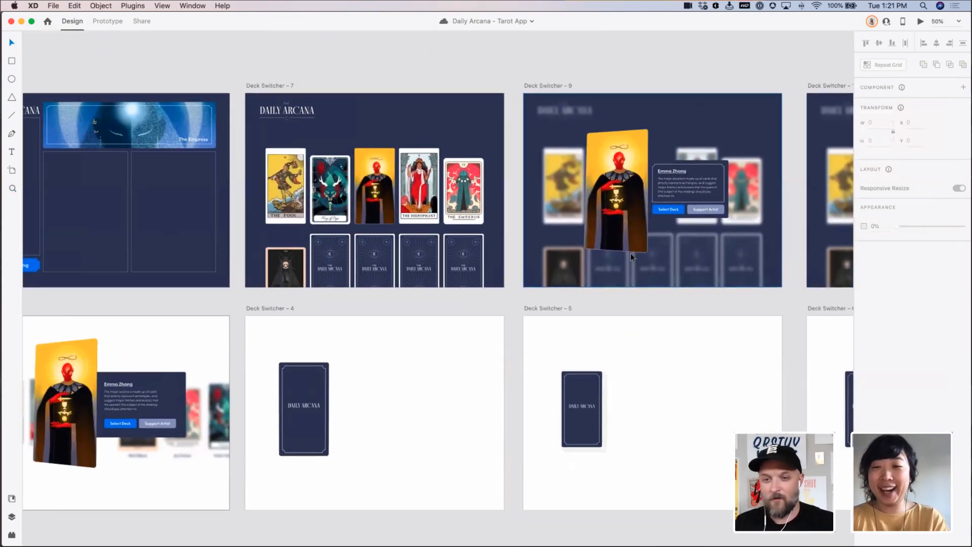
pyautogui.scroll(2, 631, 253)
pyautogui.hscroll(-15, 631, 256)
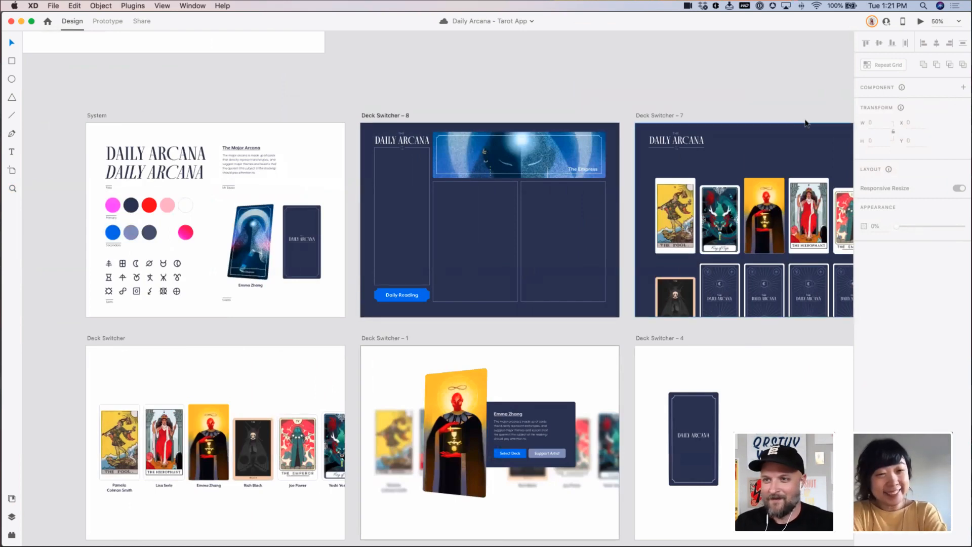
pyautogui.click(921, 22)
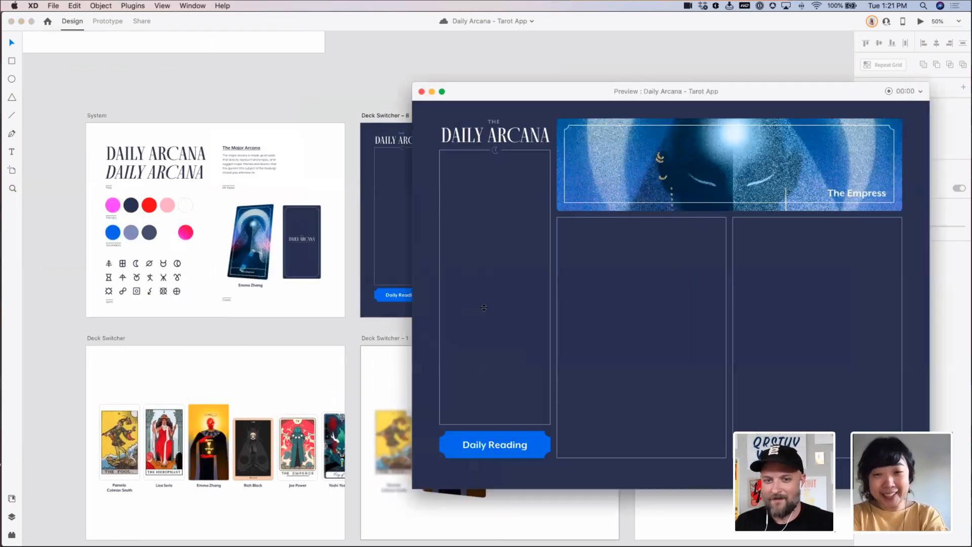
# Start the Daily Reading in the preview, open the yellow deck with the red-faced figure and select that deck
pyautogui.click(479, 441)
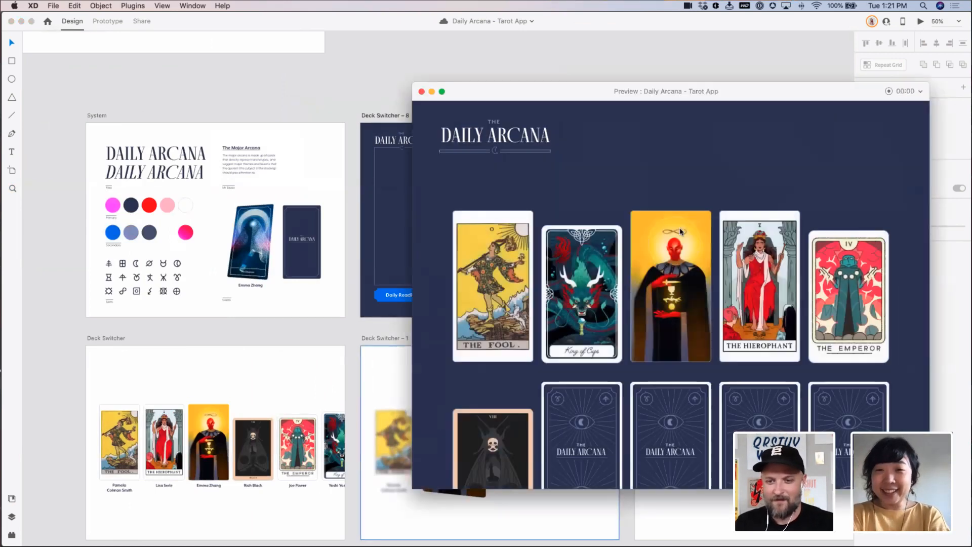
pyautogui.click(648, 220)
pyautogui.click(703, 343)
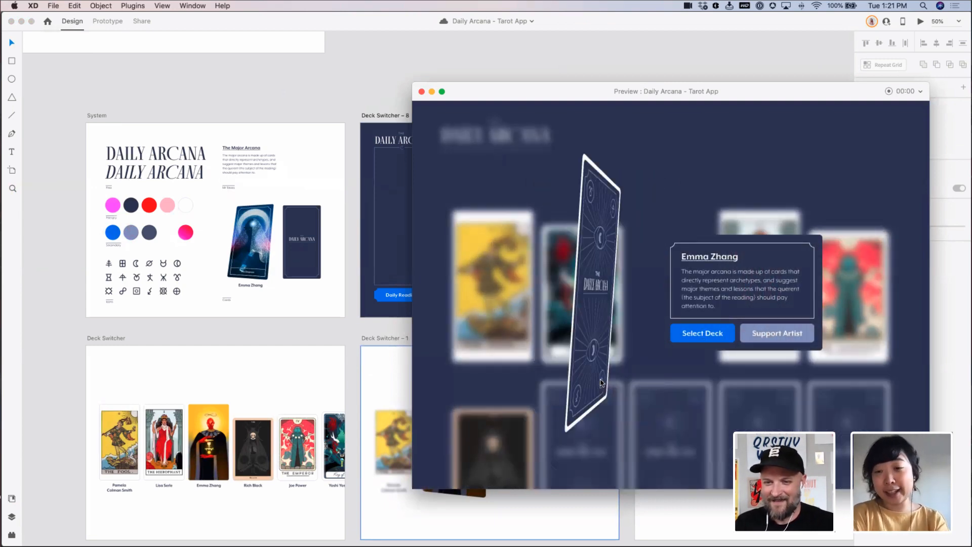
pyautogui.click(699, 336)
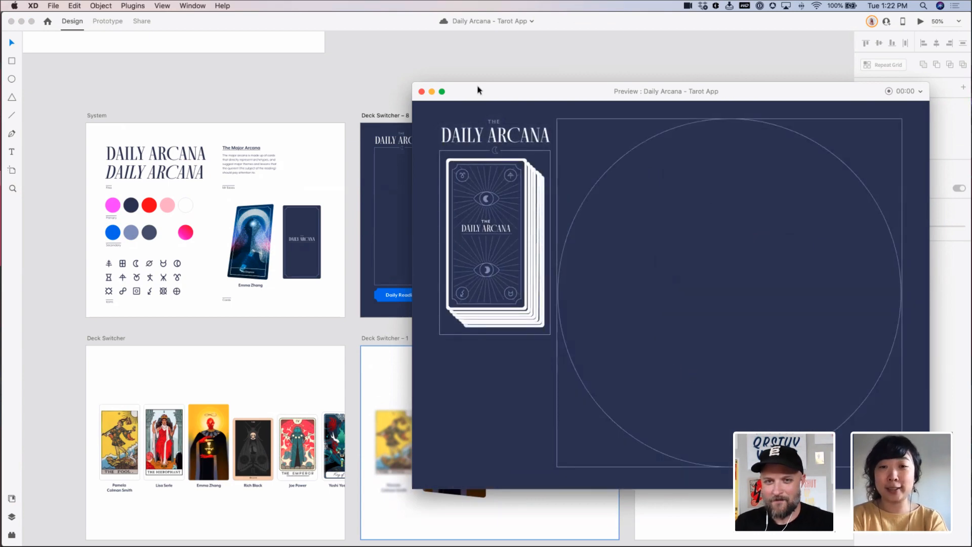
# Close the prototype preview and review the shuffle, fan and card-reveal artboards through Deck Switcher – 22
pyautogui.moveTo(432, 86); pyautogui.dragTo(228, 79)
pyautogui.click(217, 83)
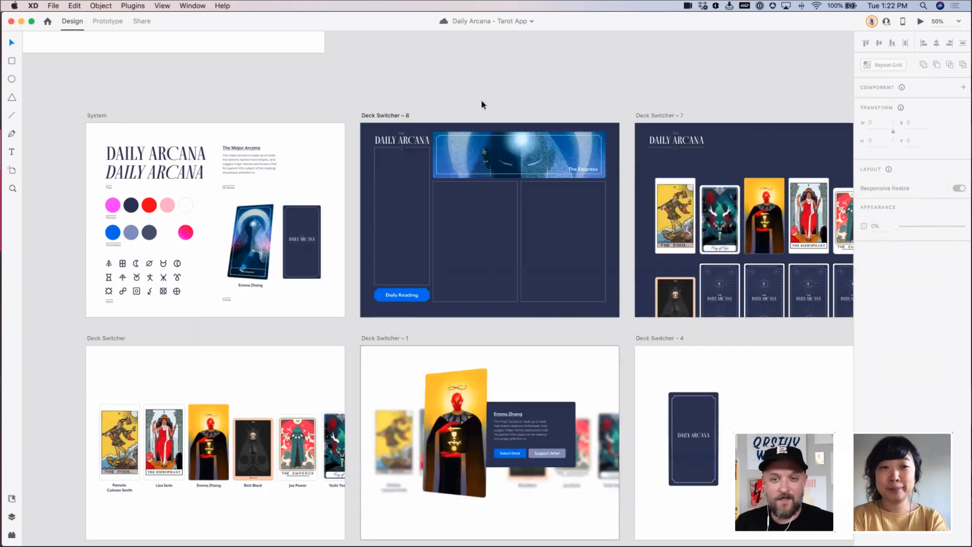
pyautogui.hscroll(12, 480, 103)
pyautogui.hscroll(15, 481, 105)
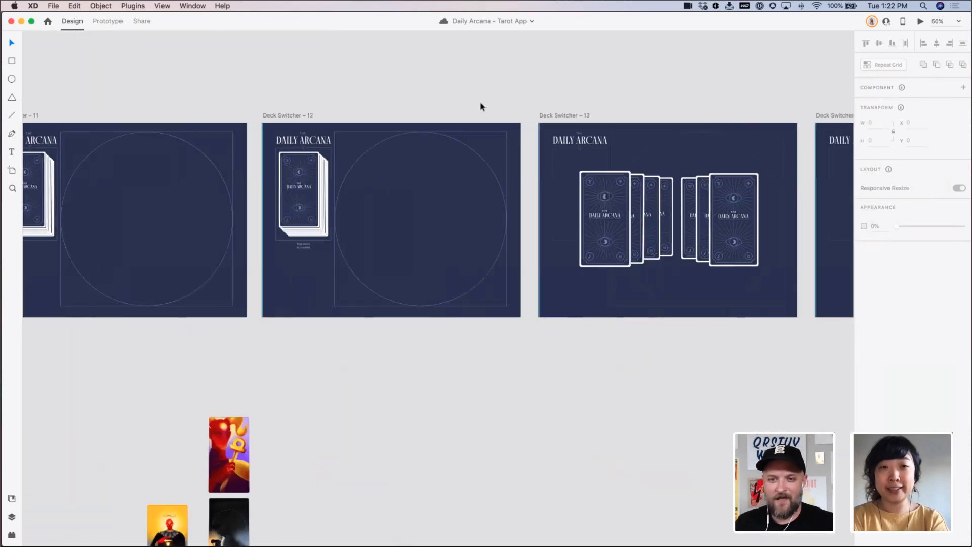
pyautogui.hscroll(15, 482, 106)
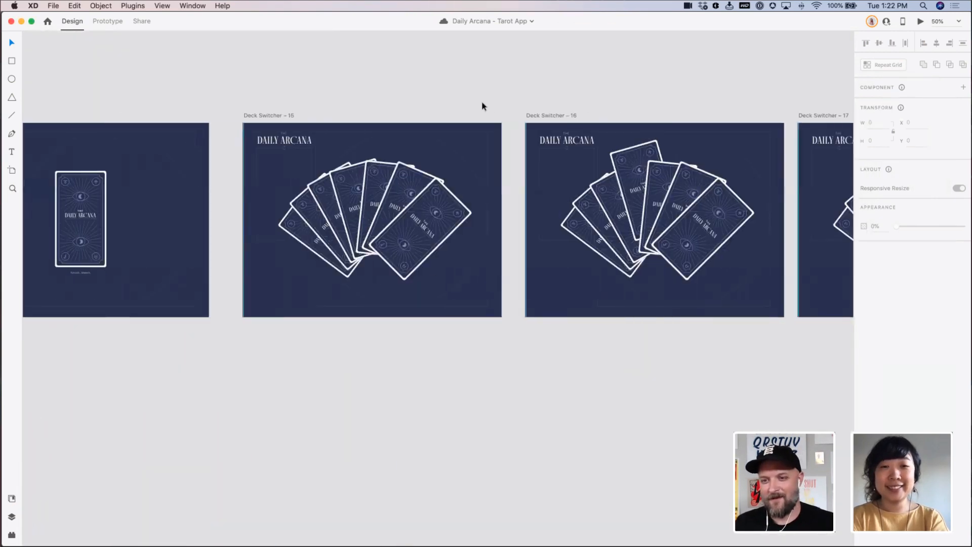
pyautogui.hscroll(10, 483, 106)
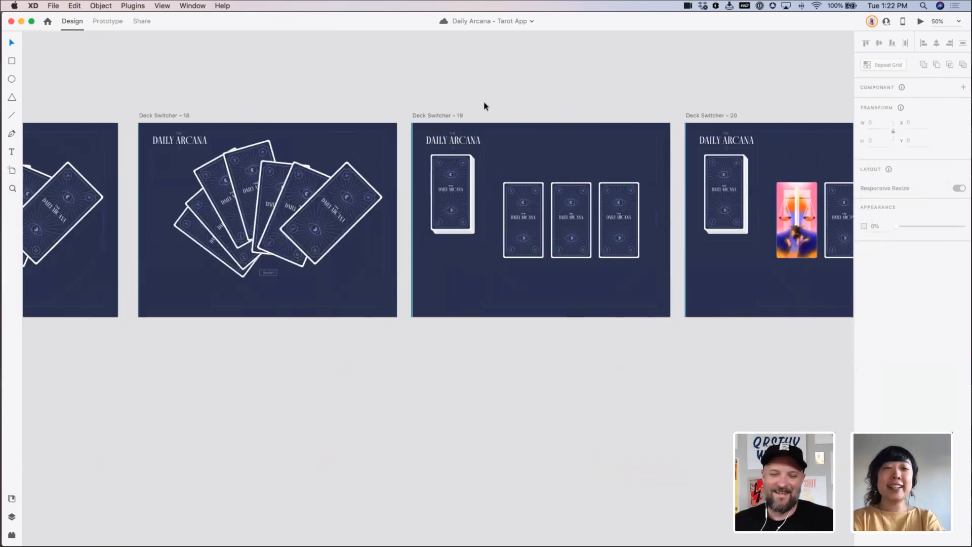
pyautogui.hscroll(12, 486, 105)
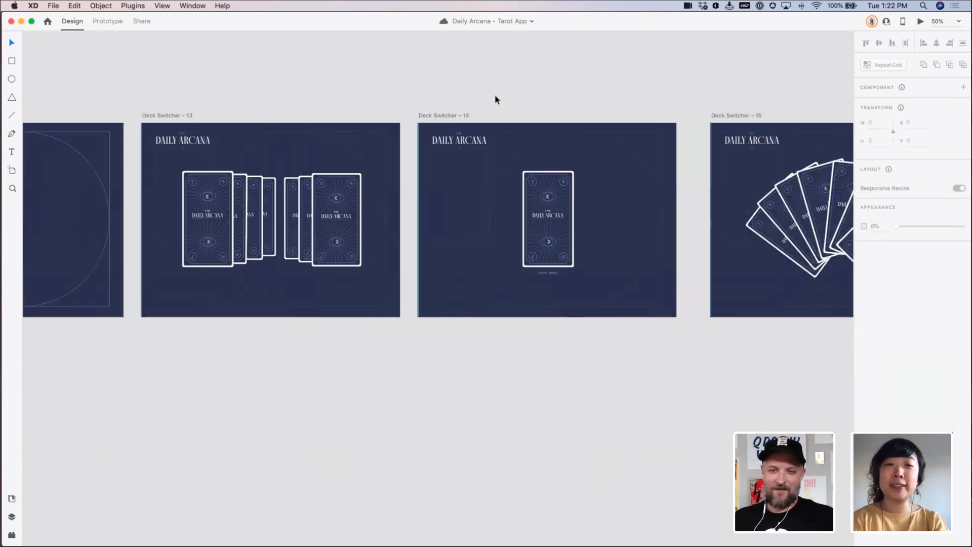
pyautogui.hscroll(15, 491, 103)
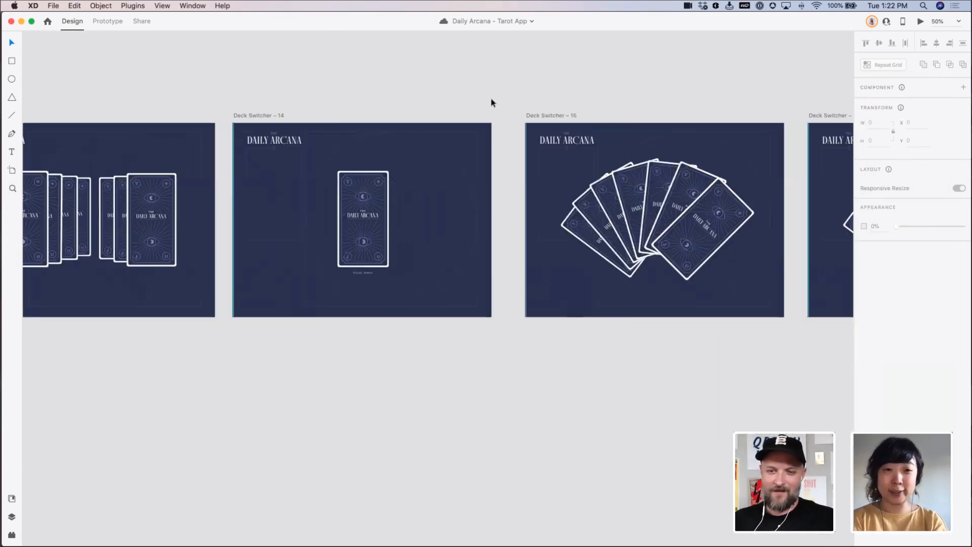
pyautogui.hscroll(12, 491, 103)
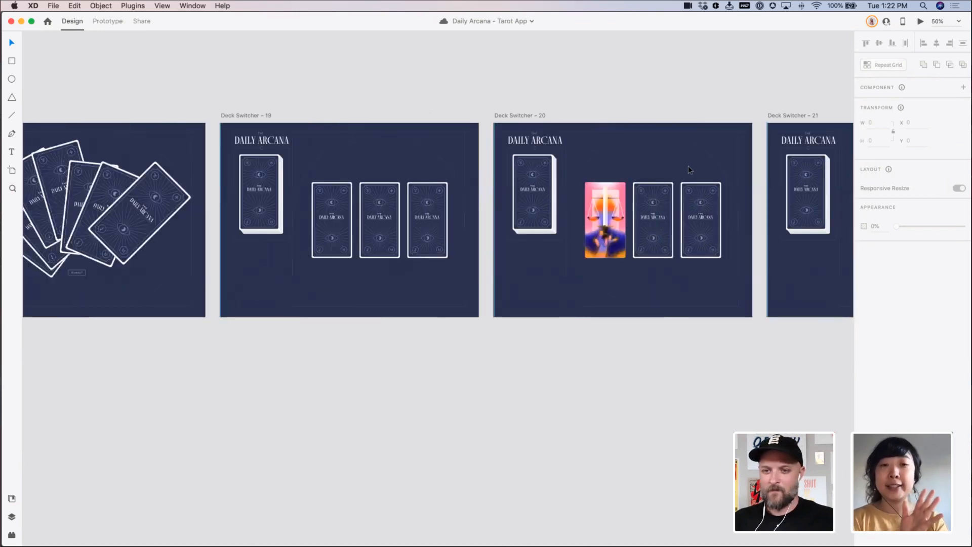
pyautogui.hscroll(-5, 684, 165)
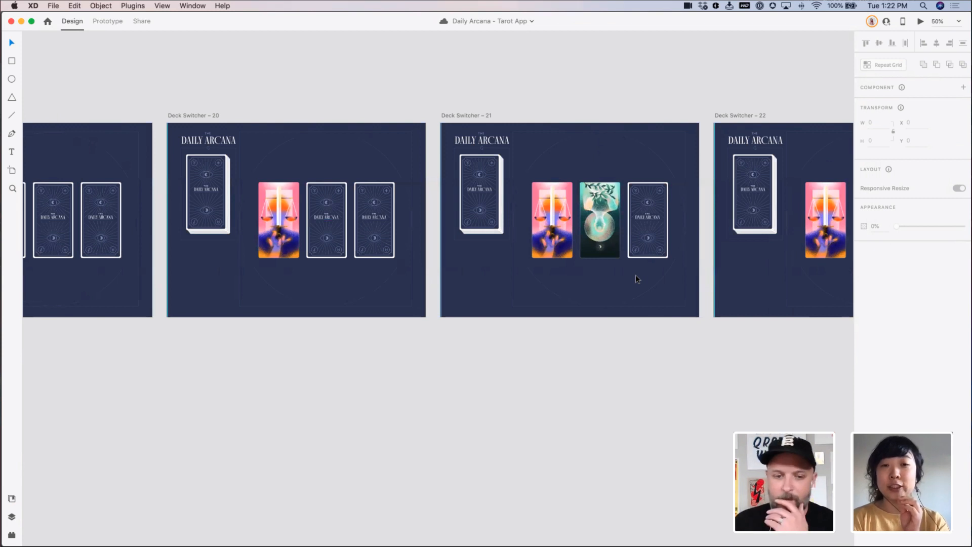
pyautogui.hscroll(5, 680, 269)
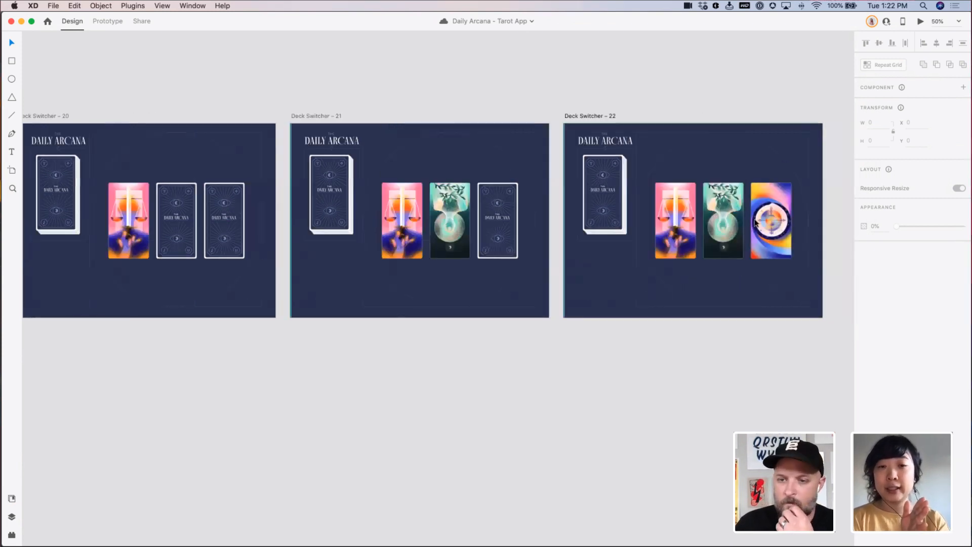
# Preview the Deck Switcher – 22 artboard with its three revealed cards and place the preview window beside the card meaning chart
pyautogui.click(920, 21)
pyautogui.hscroll(-10, 195, 167)
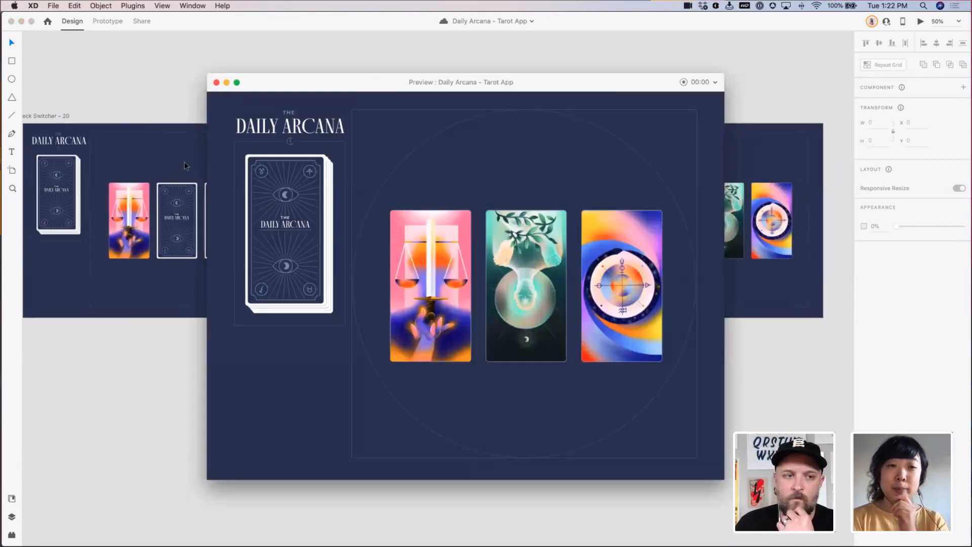
pyautogui.hscroll(-15, 194, 157)
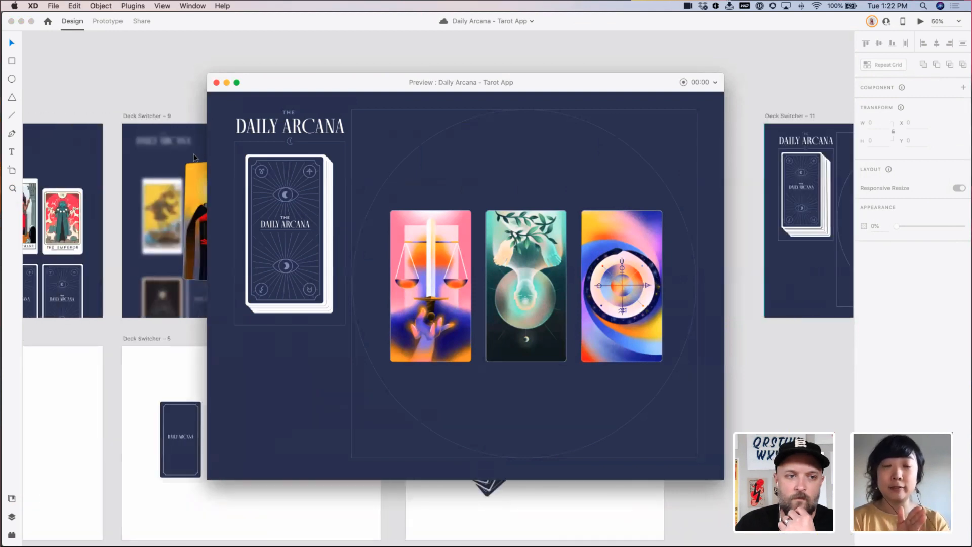
pyautogui.hscroll(-15, 194, 157)
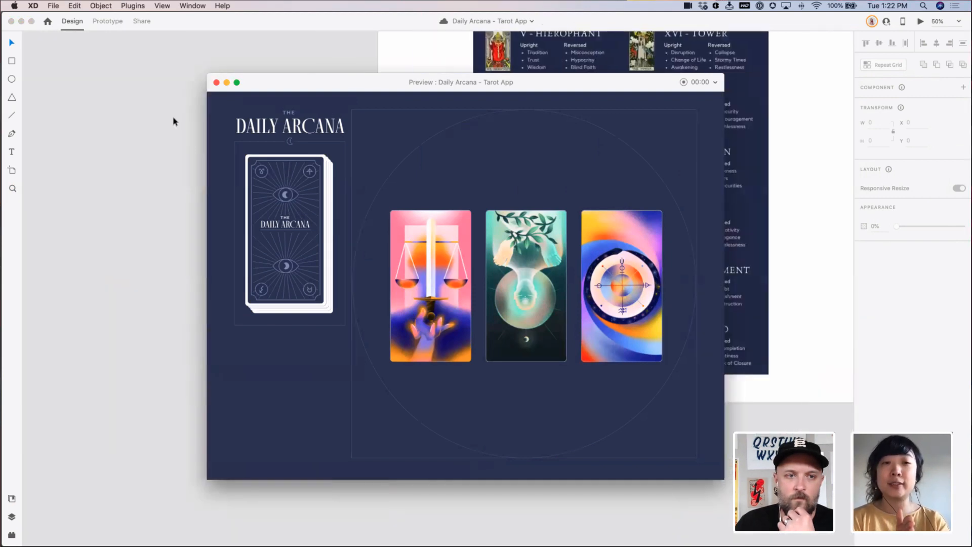
pyautogui.hscroll(8, 178, 122)
pyautogui.hscroll(-3, 204, 107)
pyautogui.moveTo(360, 86); pyautogui.dragTo(593, 81)
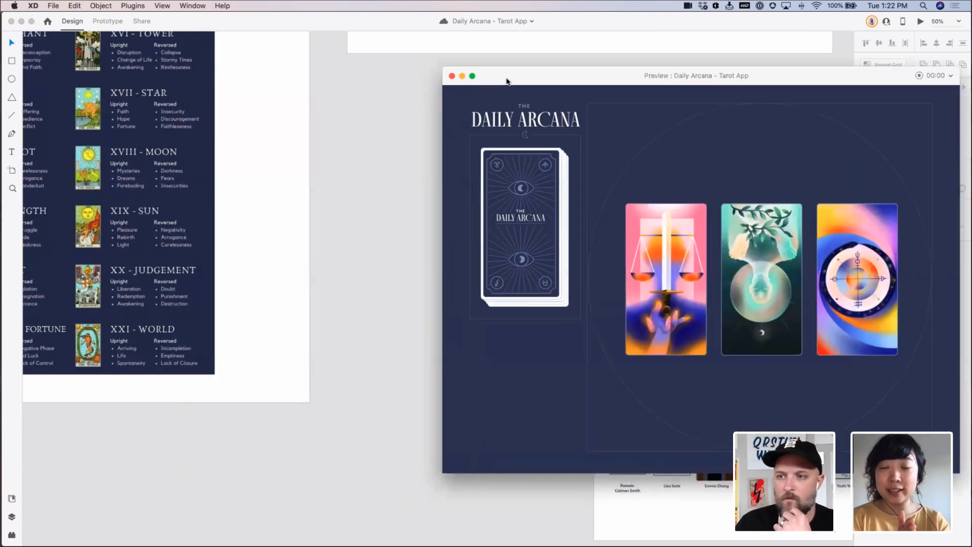
# Read the XI - Justice and XII - Hanged Man meanings in the chart up close alongside the previewed cards
pyautogui.scroll(10, 158, 153)
pyautogui.hscroll(-5, 167, 157)
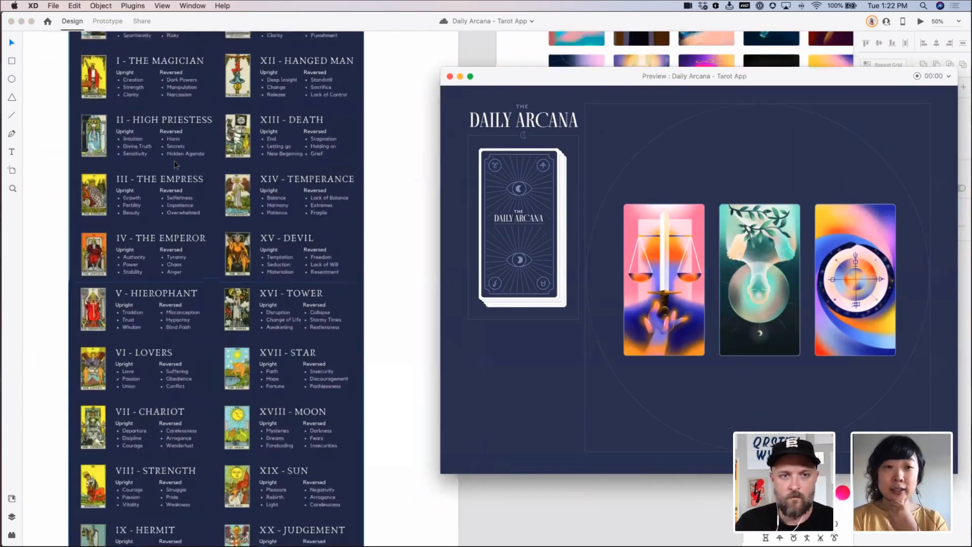
pyautogui.scroll(3, 174, 160)
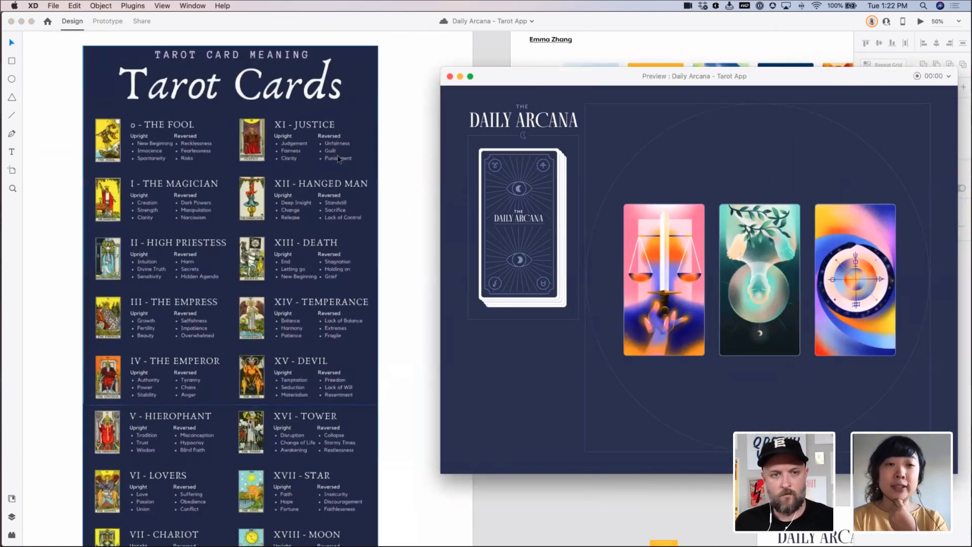
pyautogui.click(397, 160)
pyautogui.press('super+plus')
pyautogui.moveTo(346, 169); pyautogui.dragTo(417, 361)
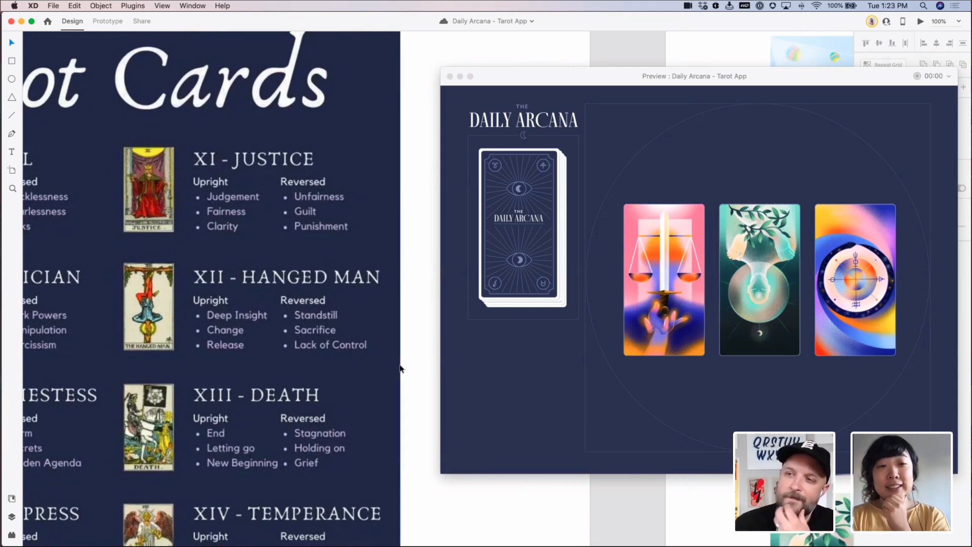
# Find the X - Wheel of Fortune entry in the chart and read its upright and reversed meanings
pyautogui.scroll(-3, 400, 364)
pyautogui.scroll(-15, 401, 364)
pyautogui.hscroll(-5, 364, 349)
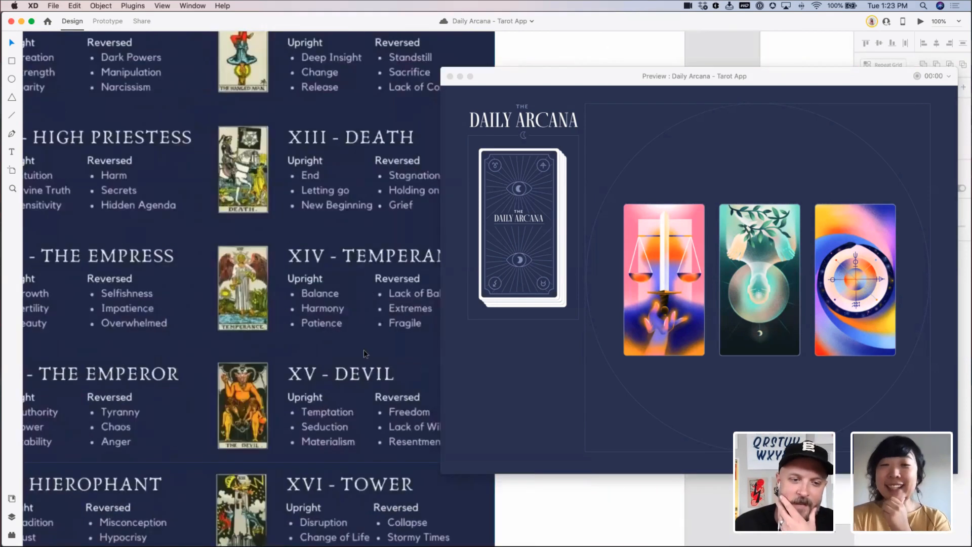
pyautogui.scroll(-9, 354, 342)
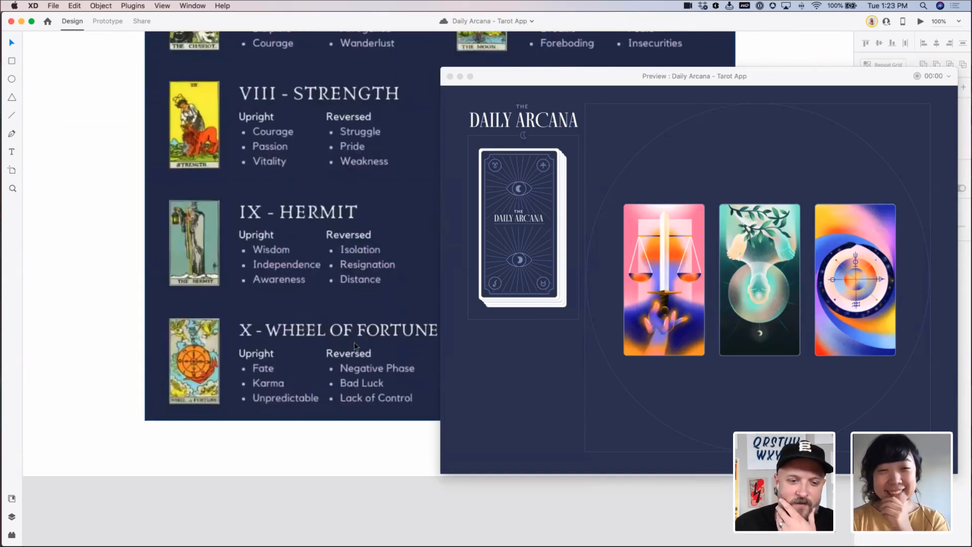
pyautogui.hscroll(4, 354, 342)
pyautogui.hscroll(1, 358, 418)
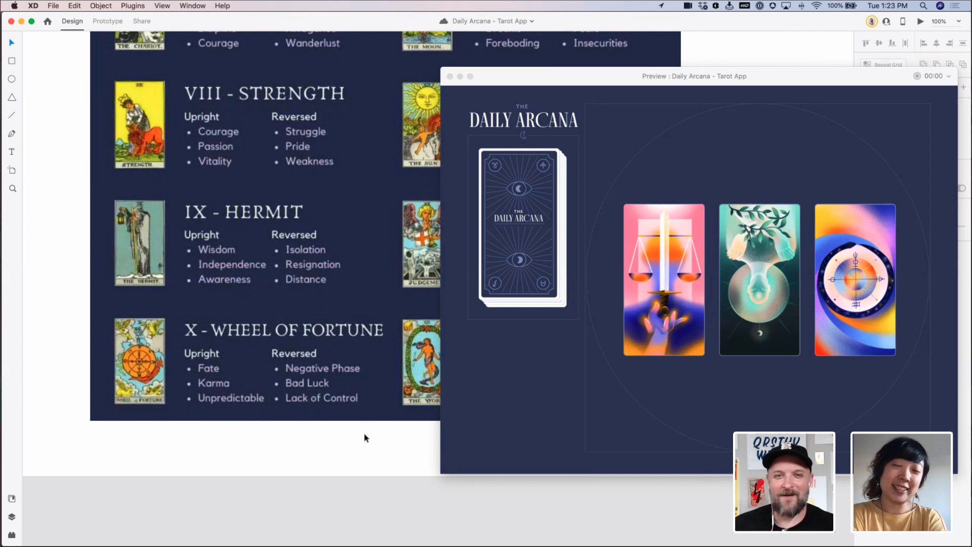
# Close the three-card preview and return to the Deck Switcher – 22 artboard to examine its revealed cards up close
pyautogui.click(450, 77)
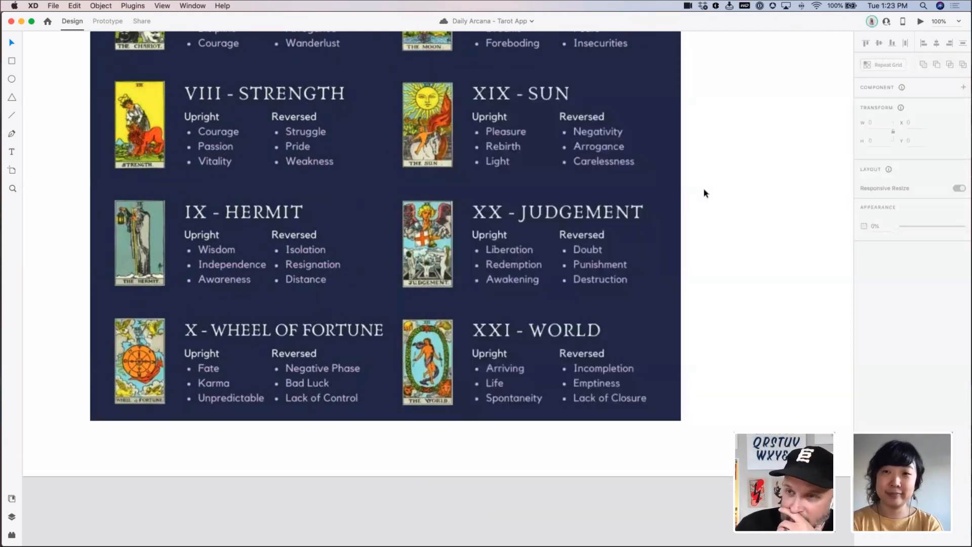
pyautogui.scroll(-10, 704, 193)
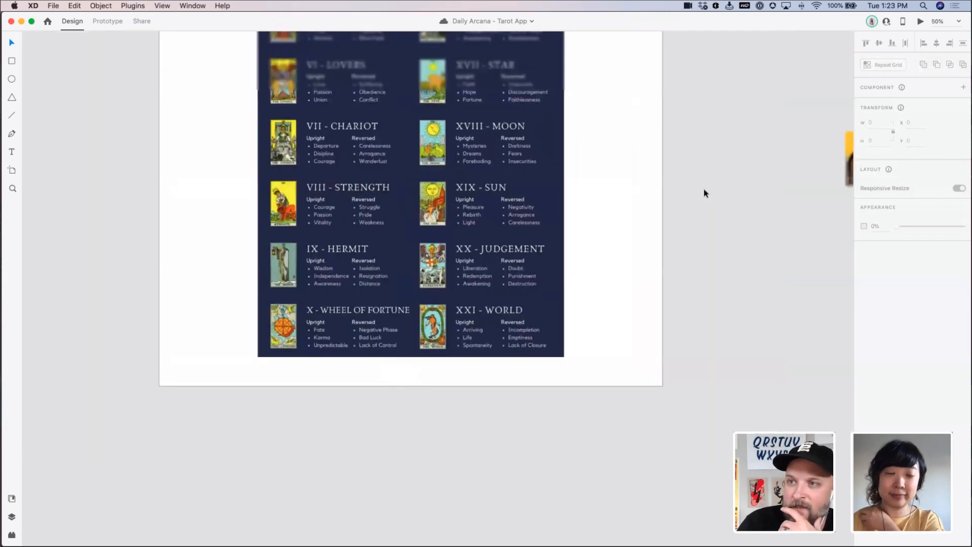
pyautogui.hscroll(15, 694, 195)
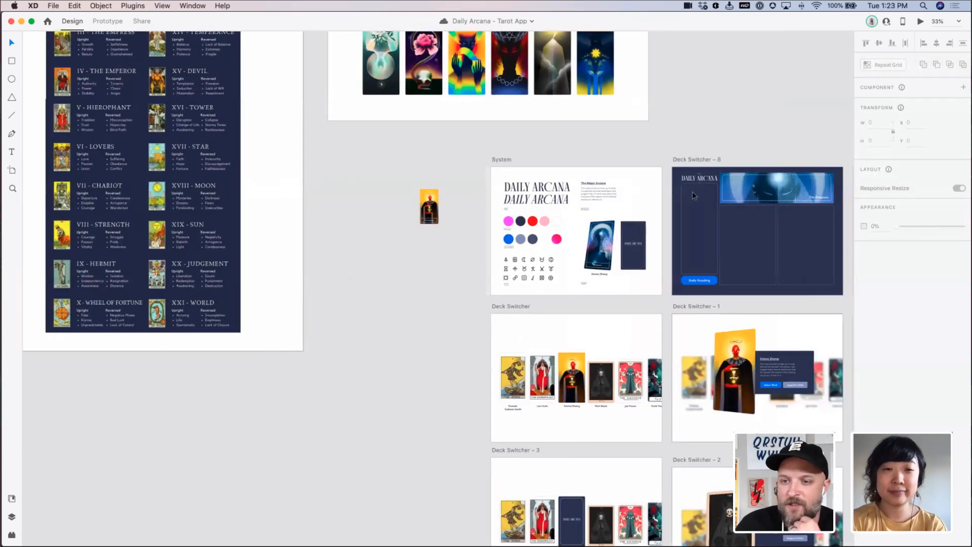
pyautogui.hscroll(15, 692, 191)
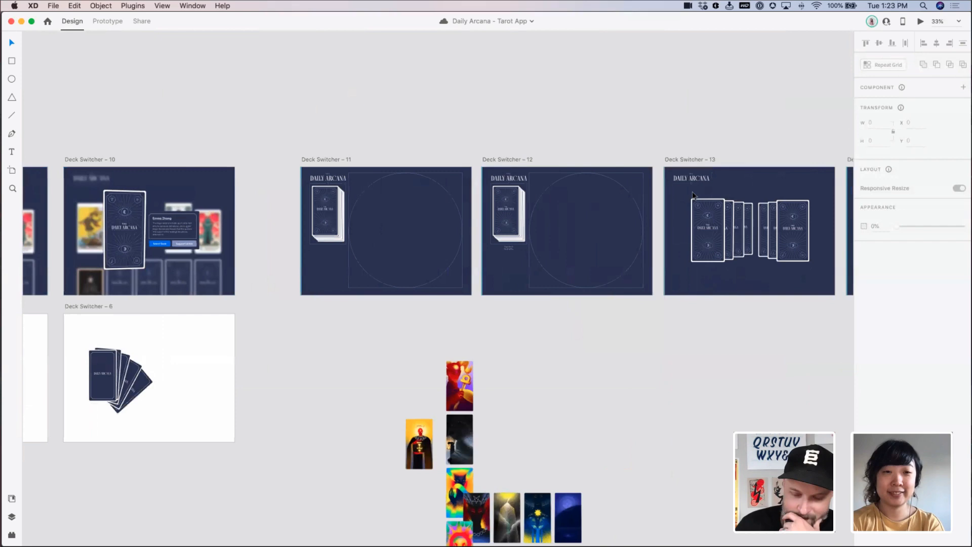
pyautogui.hscroll(15, 692, 198)
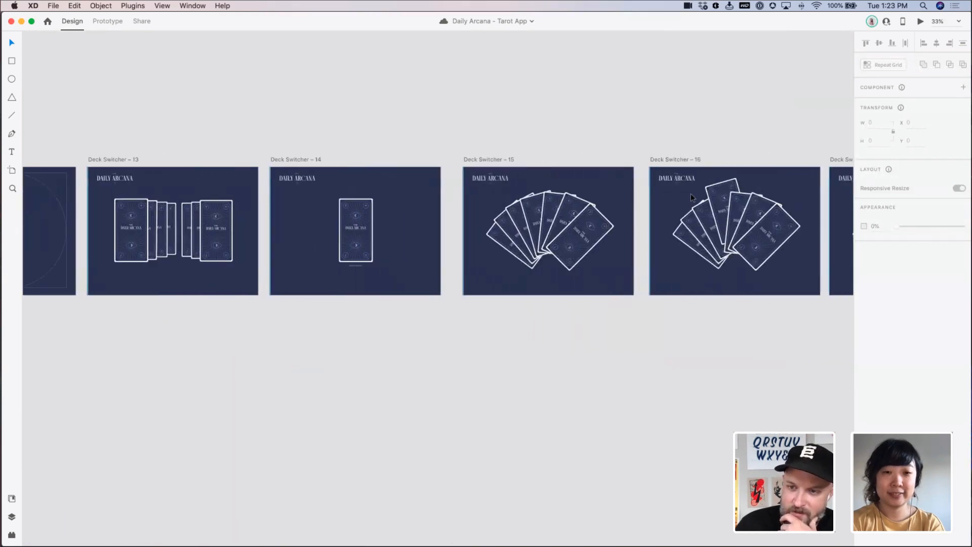
pyautogui.hscroll(15, 691, 197)
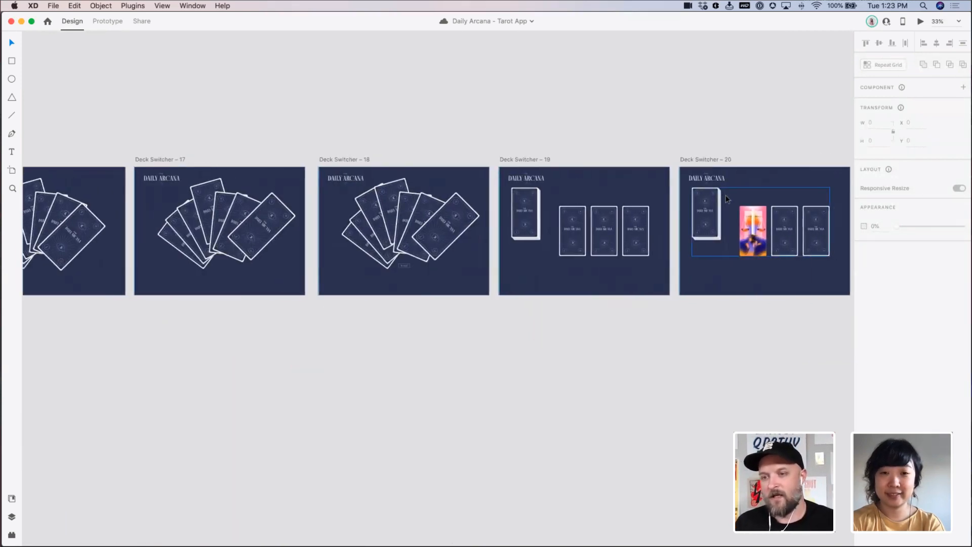
pyautogui.hscroll(-2, 721, 197)
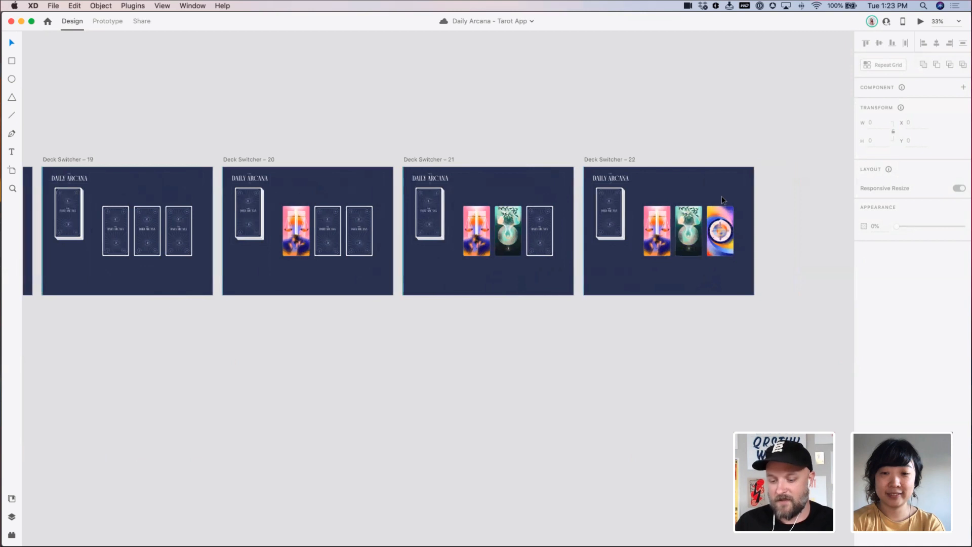
pyautogui.press('super+equal')
pyautogui.press('super+equal')
pyautogui.hscroll(9, 699, 199)
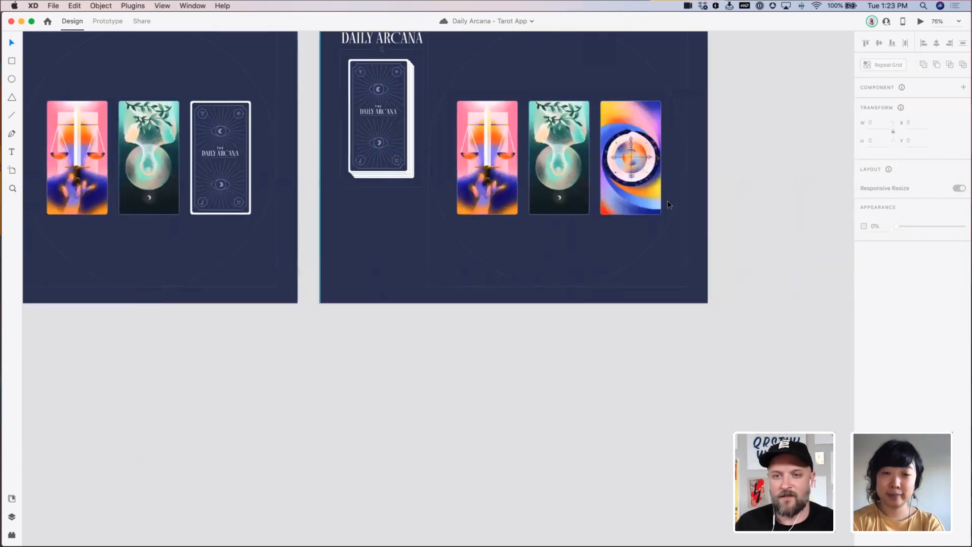
pyautogui.scroll(2, 666, 205)
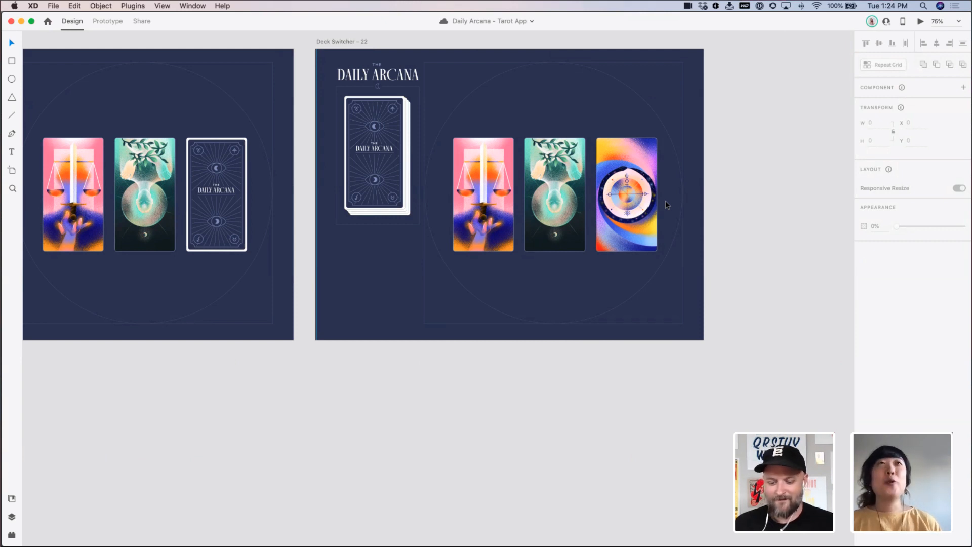
pyautogui.press('super+minus')
pyautogui.press('super+minus')
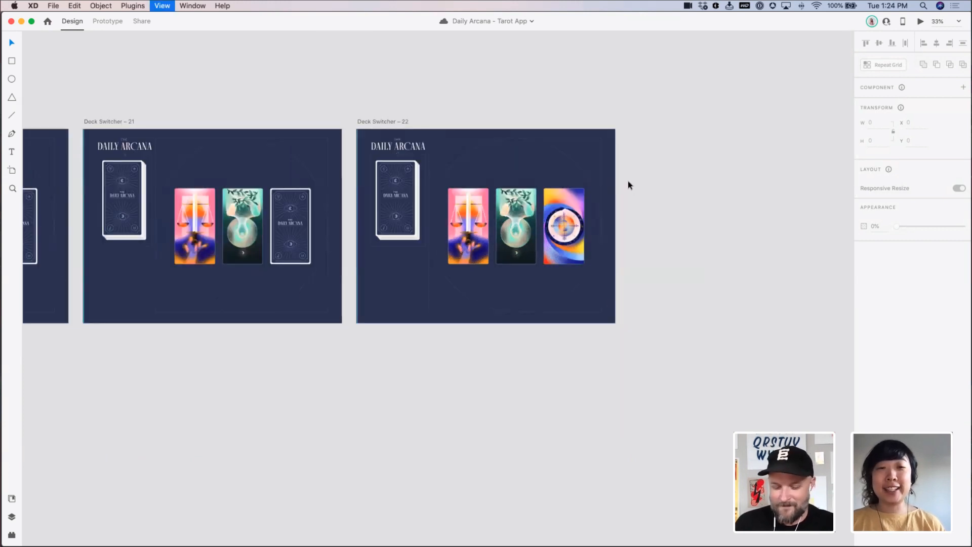
pyautogui.press('super+minus')
pyautogui.press('super+equal')
pyautogui.press('super+equal')
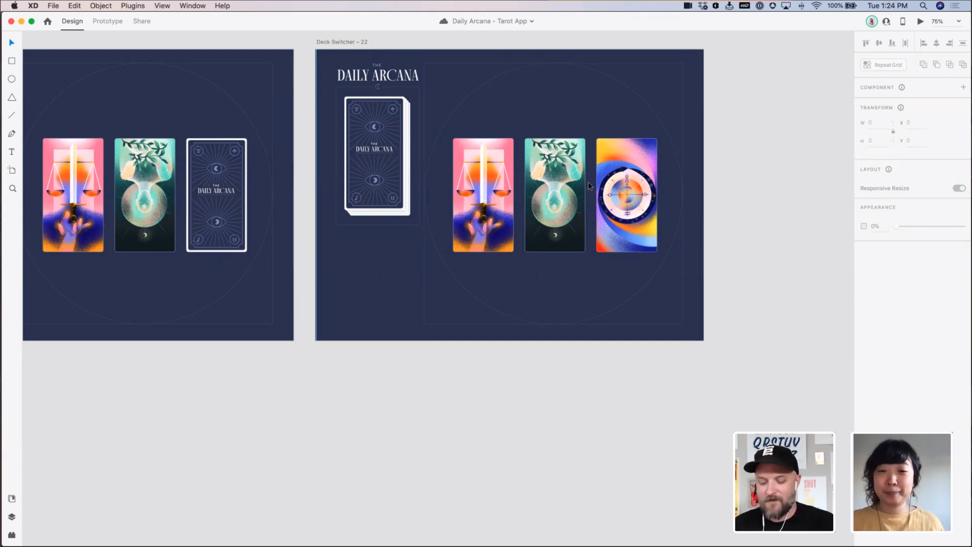
pyautogui.press('super+minus')
pyautogui.press('super+minus')
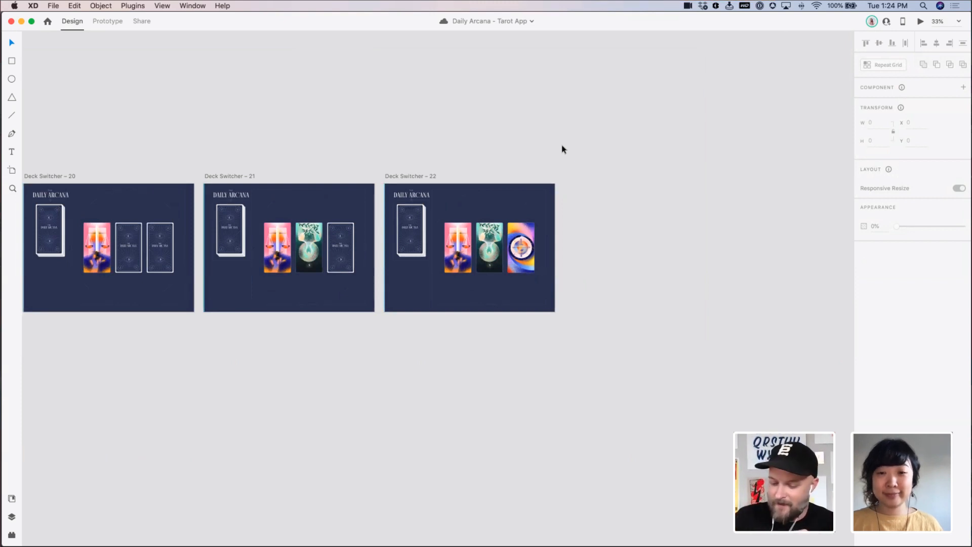
# Find the blurred-room scene artboards above the dog photos, select the first one and start its prototype preview
pyautogui.scroll(5, 562, 148)
pyautogui.press('super+minus')
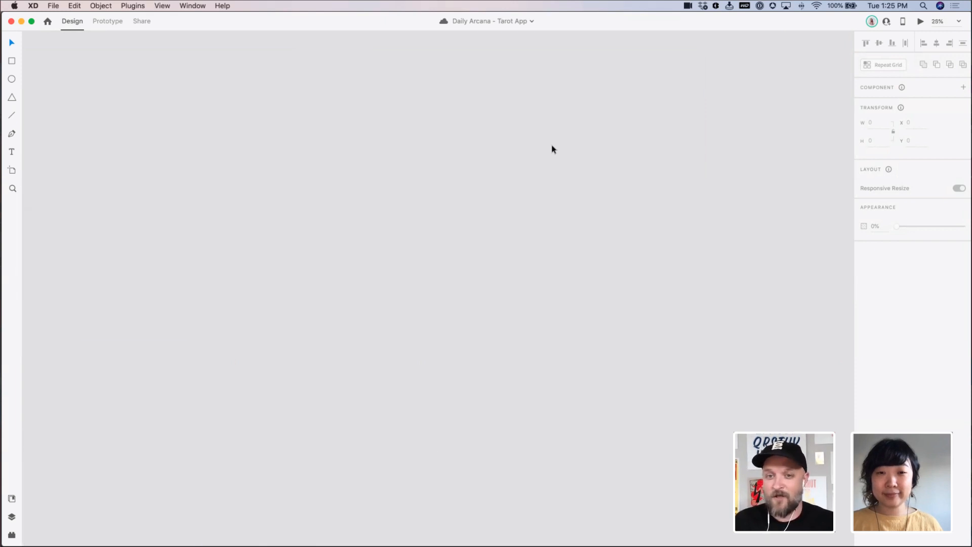
pyautogui.press('super+minus')
pyautogui.press('super+minus')
pyautogui.press('super+minus')
pyautogui.moveTo(428, 133); pyautogui.dragTo(769, 193)
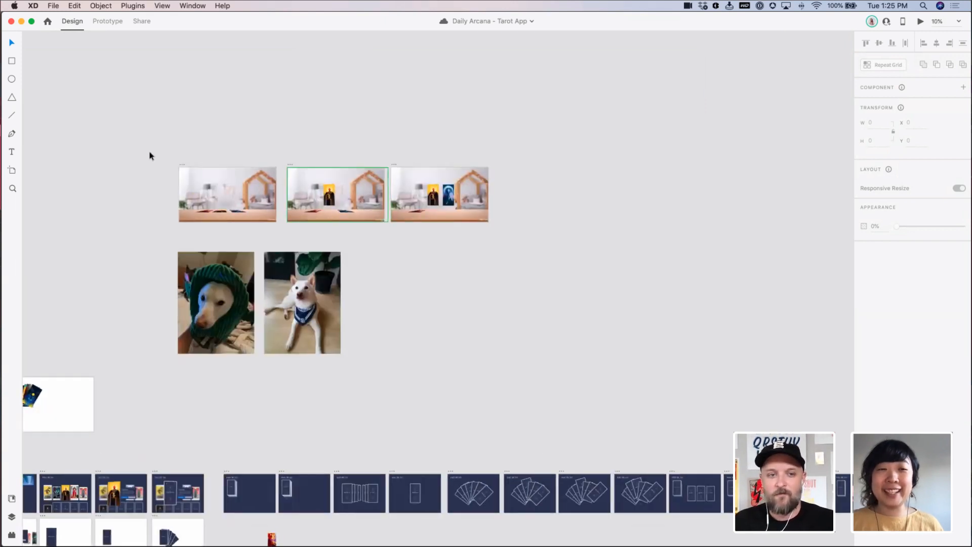
pyautogui.click(182, 165)
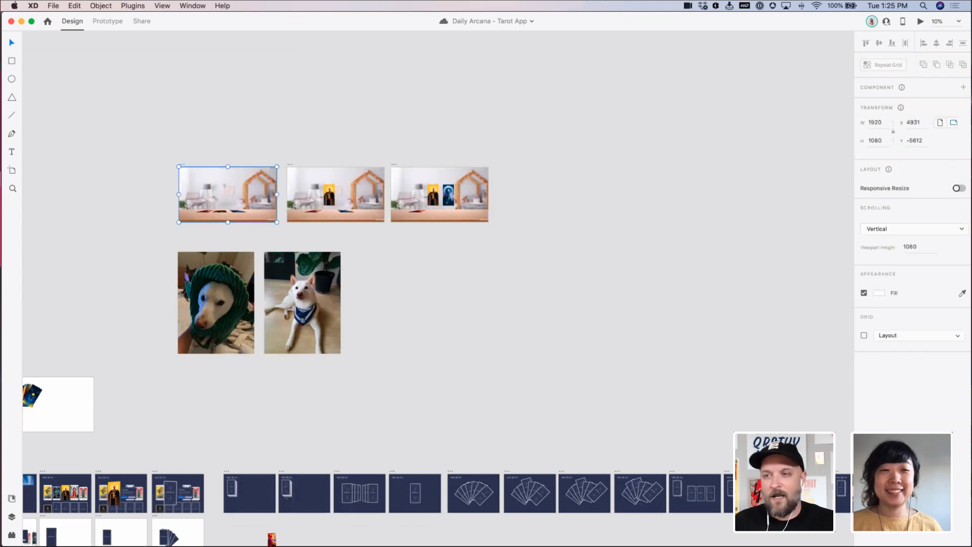
pyautogui.click(920, 20)
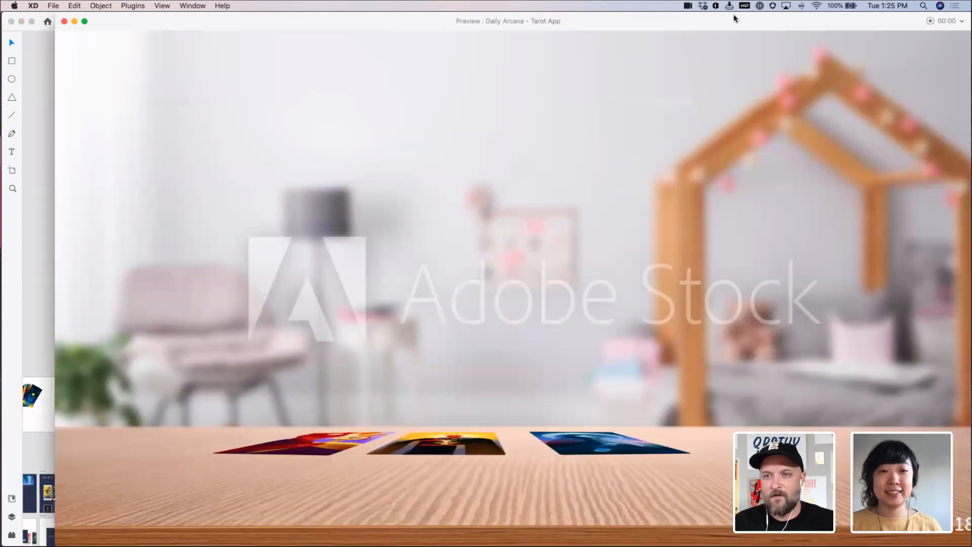
# Reposition the preview window to show the whole room scene, and demonstrate raising and lowering the yellow and blue moon cards
pyautogui.moveTo(735, 19); pyautogui.dragTo(707, 20)
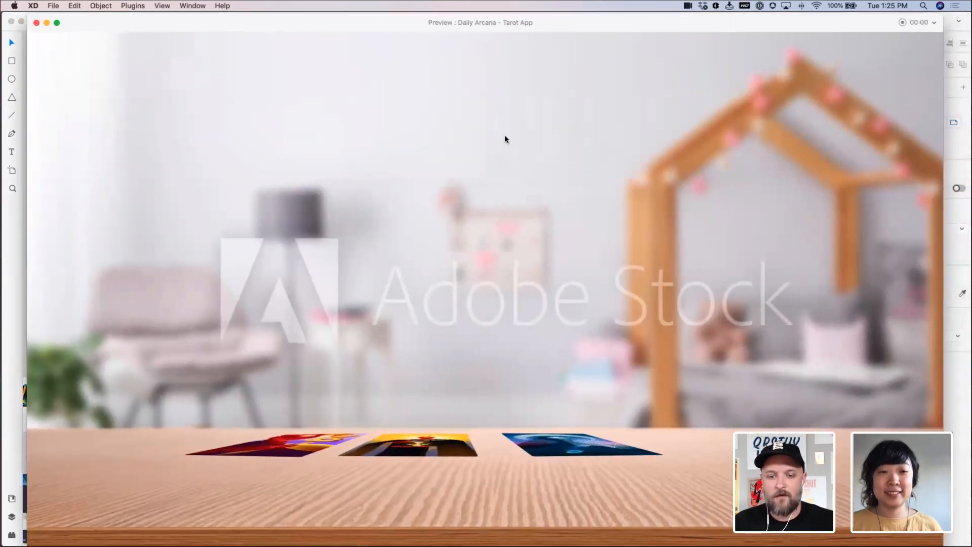
pyautogui.click(420, 446)
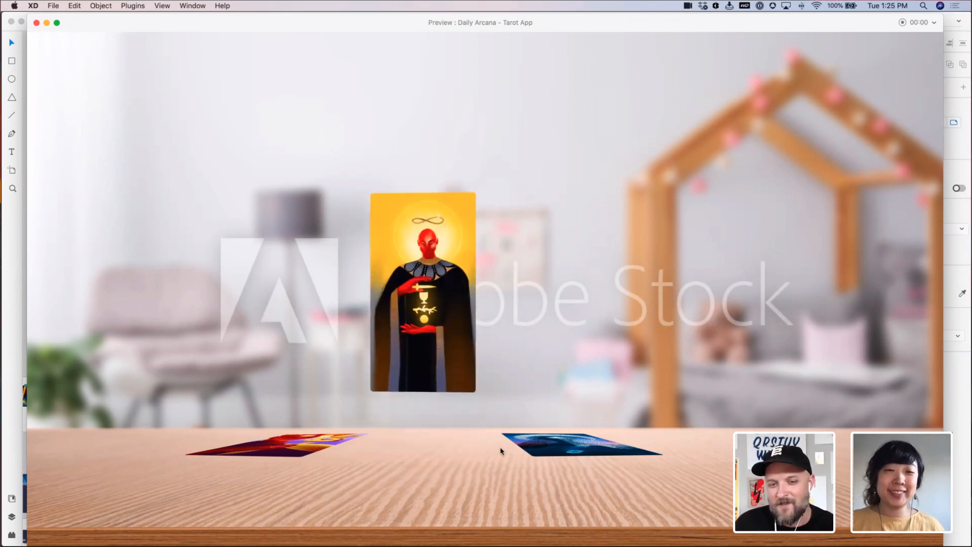
pyautogui.click(575, 446)
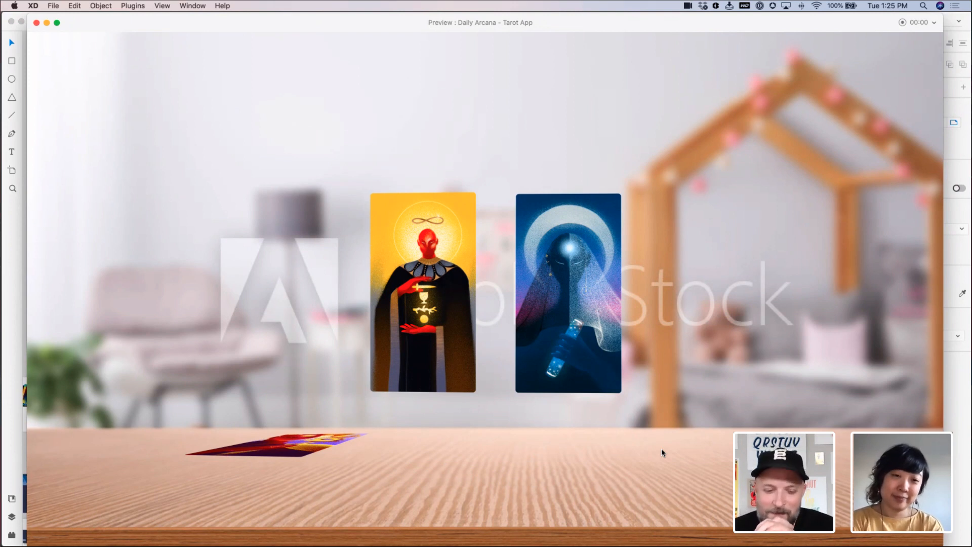
pyautogui.click(517, 354)
pyautogui.click(412, 337)
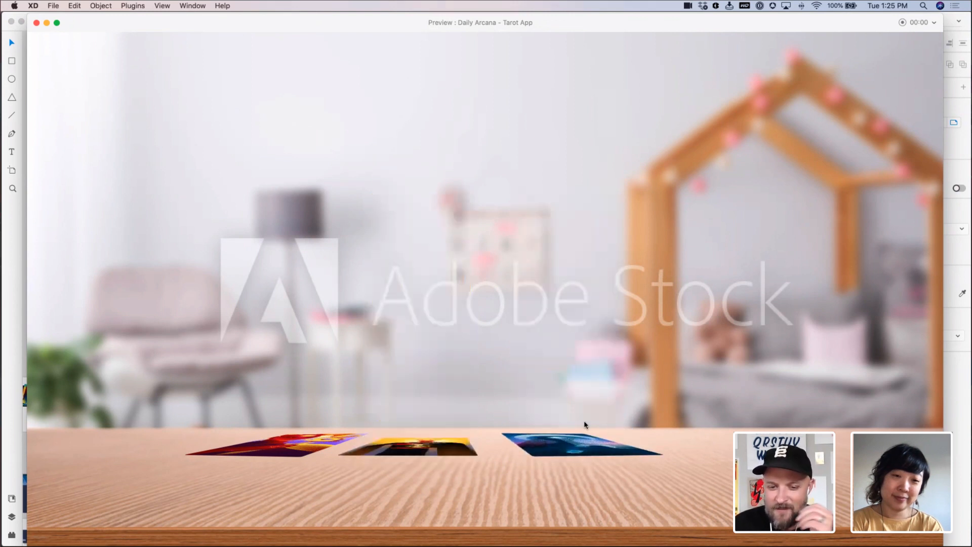
# Replay the raising and lowering of the middle and blue cards in the room-scene prototype, ending by closing the preview
pyautogui.click(458, 443)
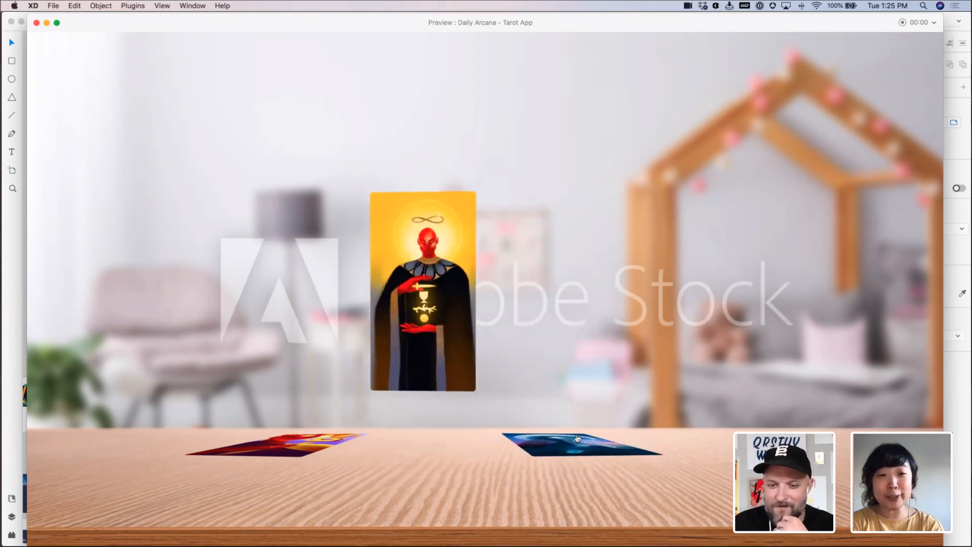
pyautogui.click(436, 321)
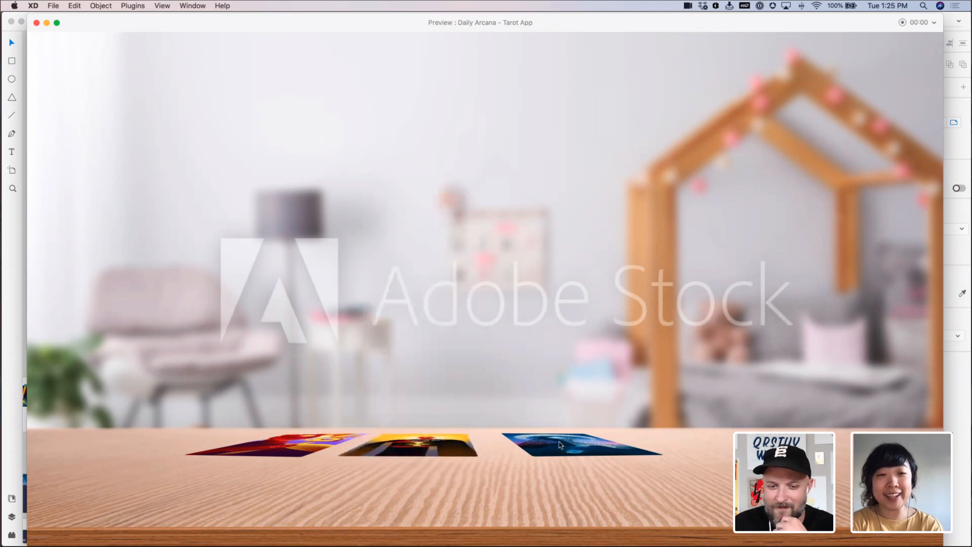
pyautogui.click(438, 442)
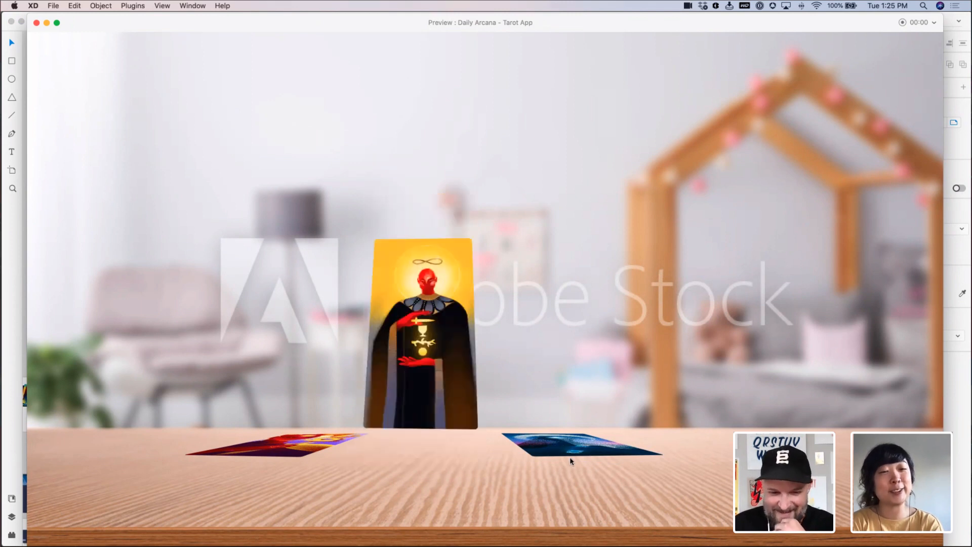
pyautogui.click(581, 445)
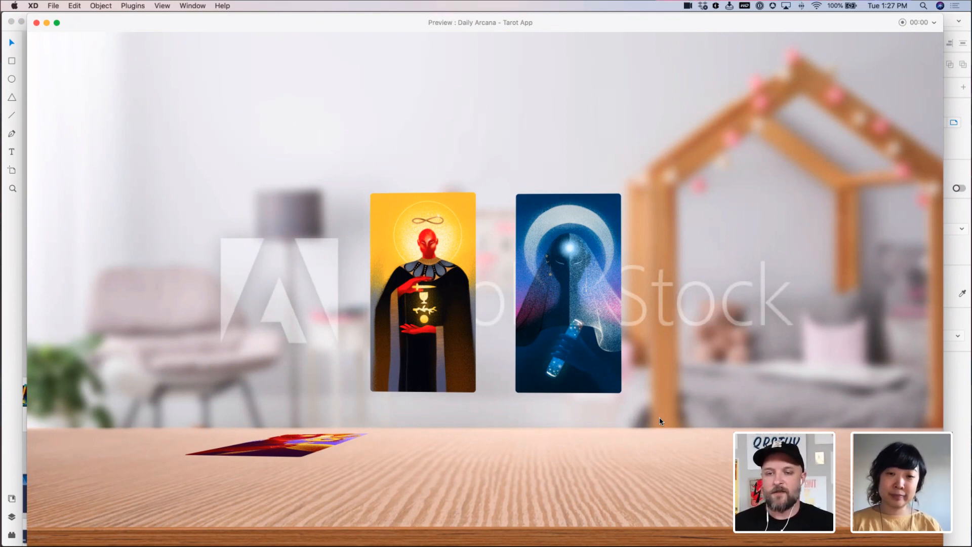
pyautogui.click(526, 275)
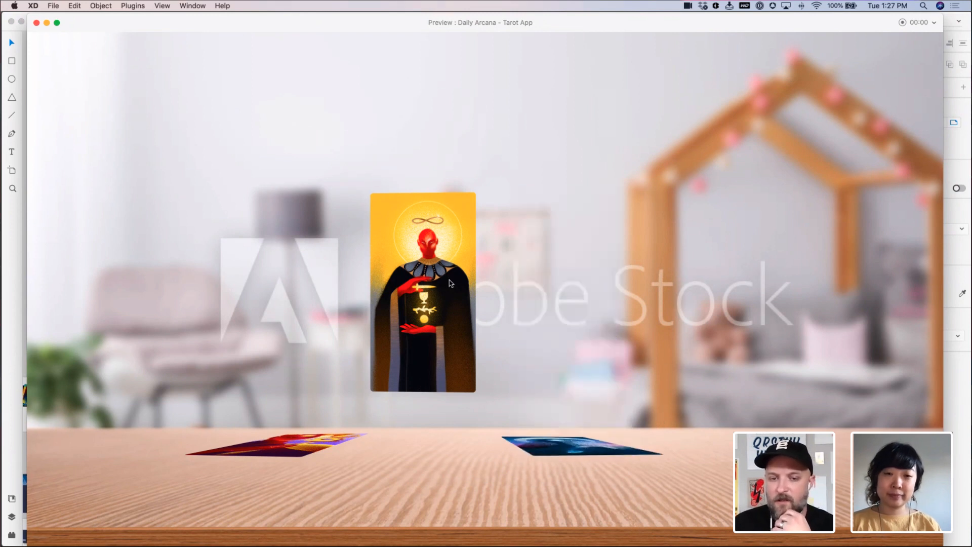
pyautogui.click(424, 298)
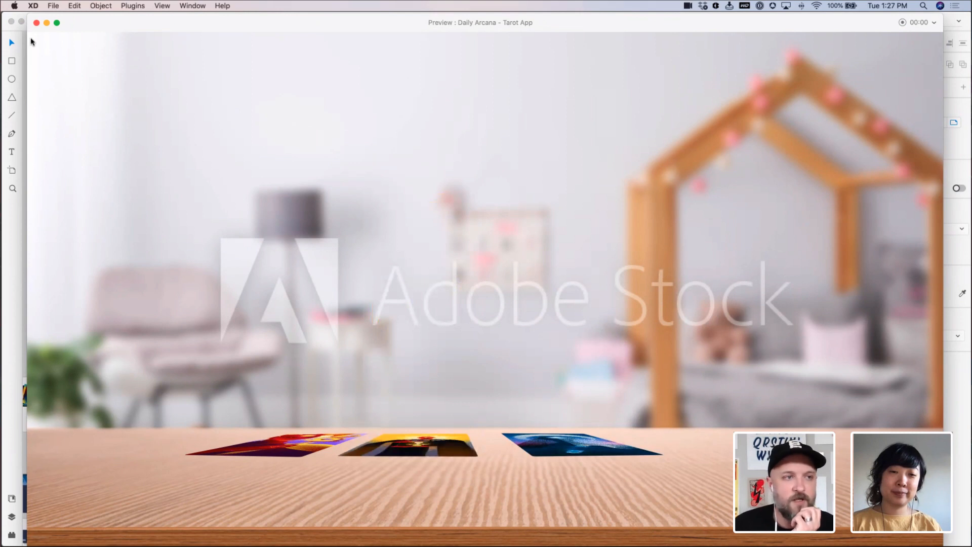
pyautogui.click(37, 22)
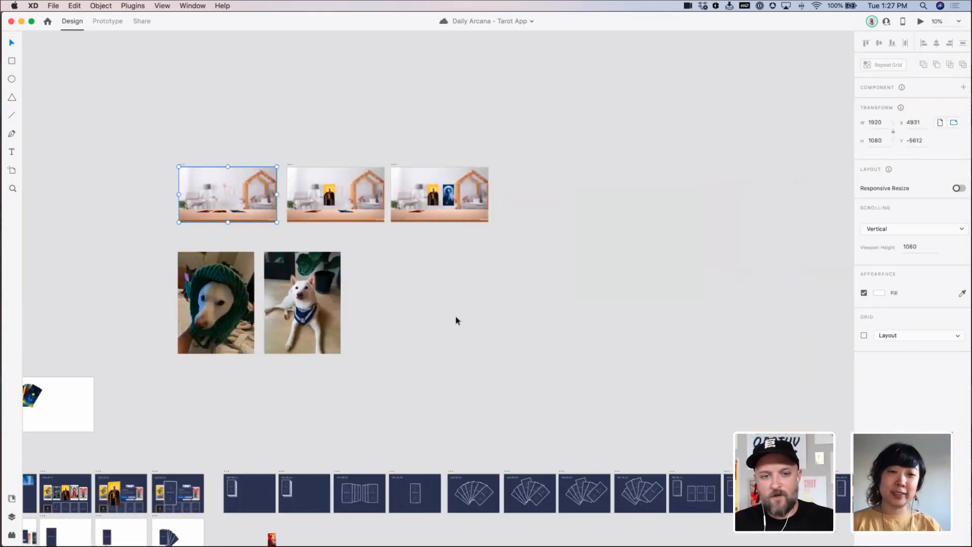
# Select both dog photos and move them above the row of blurred-room artboards
pyautogui.click(407, 323)
pyautogui.moveTo(405, 323); pyautogui.dragTo(272, 321)
pyautogui.moveTo(372, 344); pyautogui.dragTo(249, 86)
pyautogui.click(403, 168)
pyautogui.hscroll(-3, 473, 146)
pyautogui.scroll(-10, 473, 145)
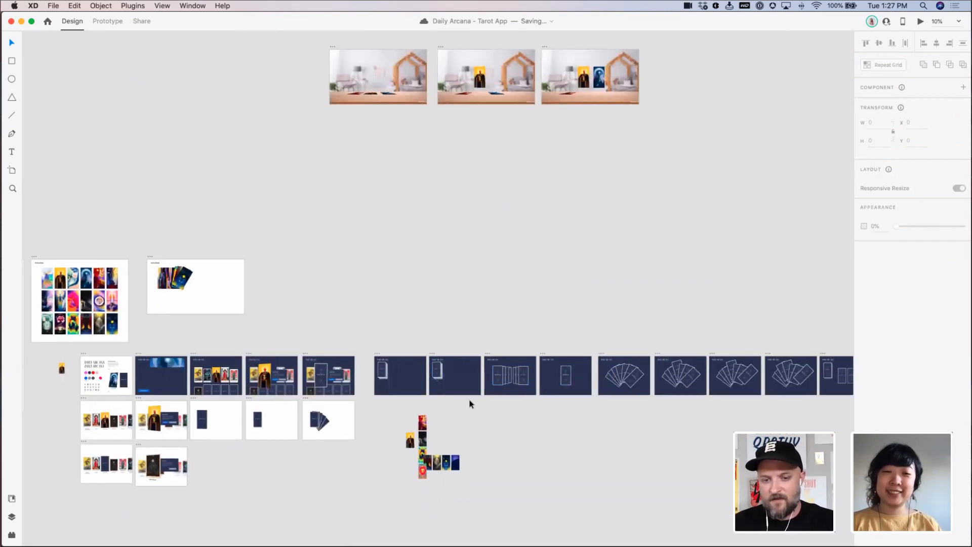
# Duplicate the first room-scene artboard directly below itself and delete the copy's contents to leave a blank artboard
pyautogui.scroll(3, 508, 328)
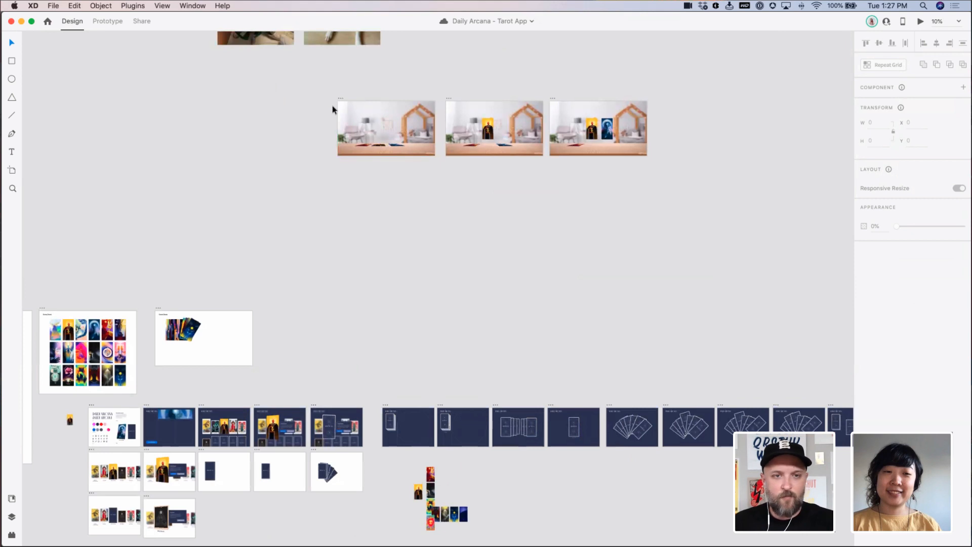
pyautogui.moveTo(341, 99); pyautogui.dragTo(335, 189)
pyautogui.click(336, 211)
pyautogui.press('Delete')
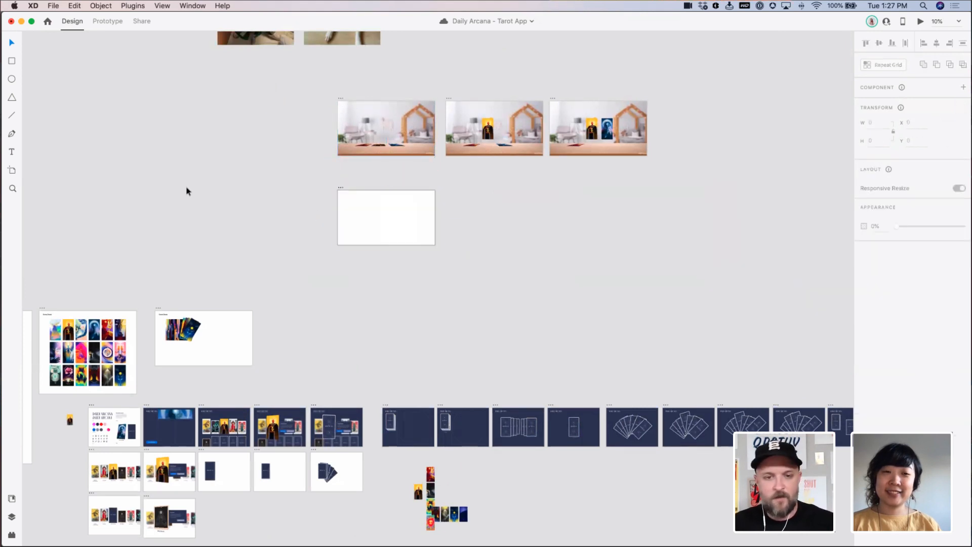
# Leave the document assets and open the Tarot App library to show its table background images
pyautogui.click(11, 498)
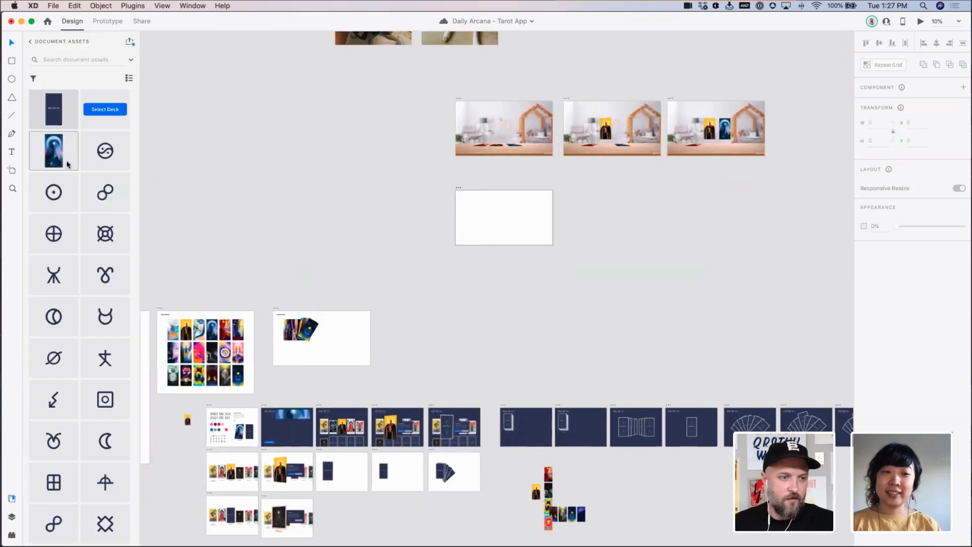
pyautogui.click(29, 41)
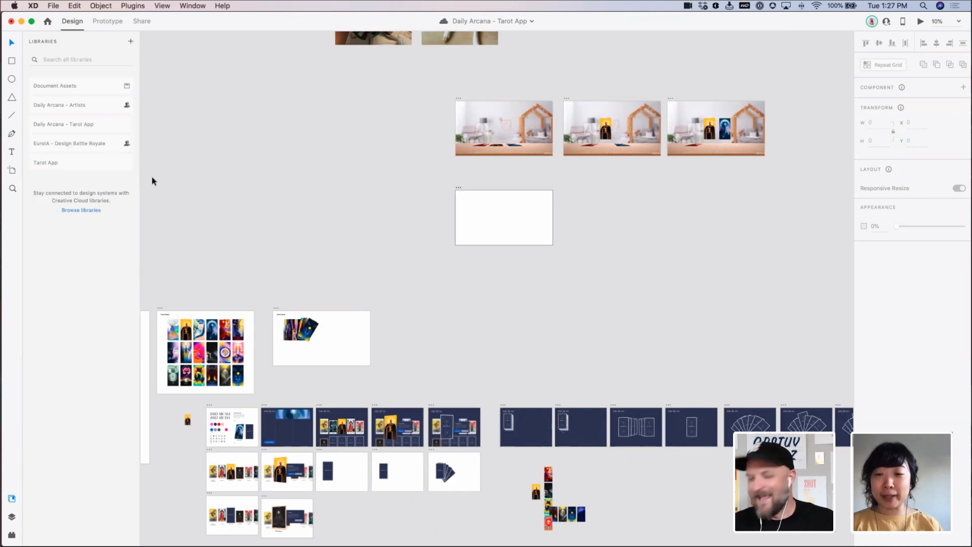
pyautogui.click(86, 162)
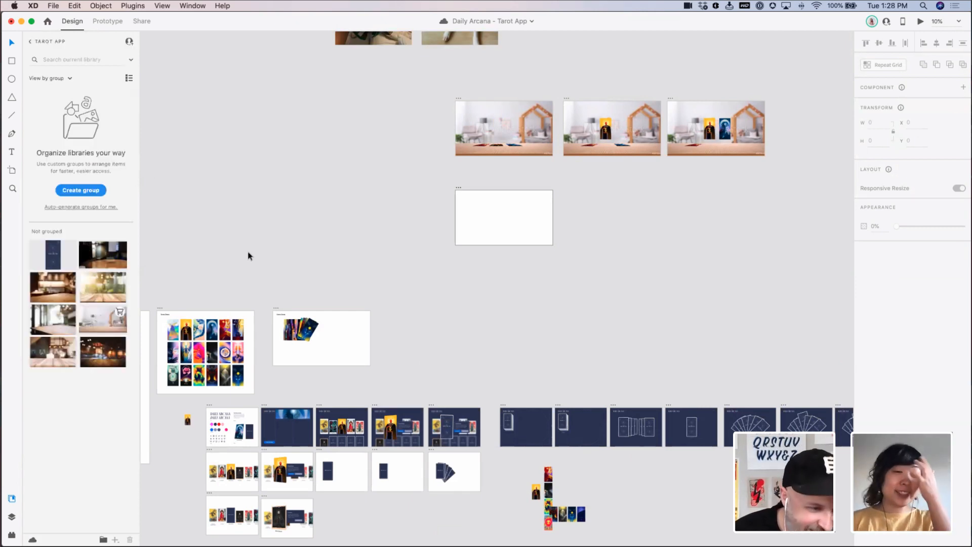
# Place the dark room image with the round table on the blank artboard and scale it to 1920 x 1080
pyautogui.moveTo(103, 254); pyautogui.dragTo(503, 220)
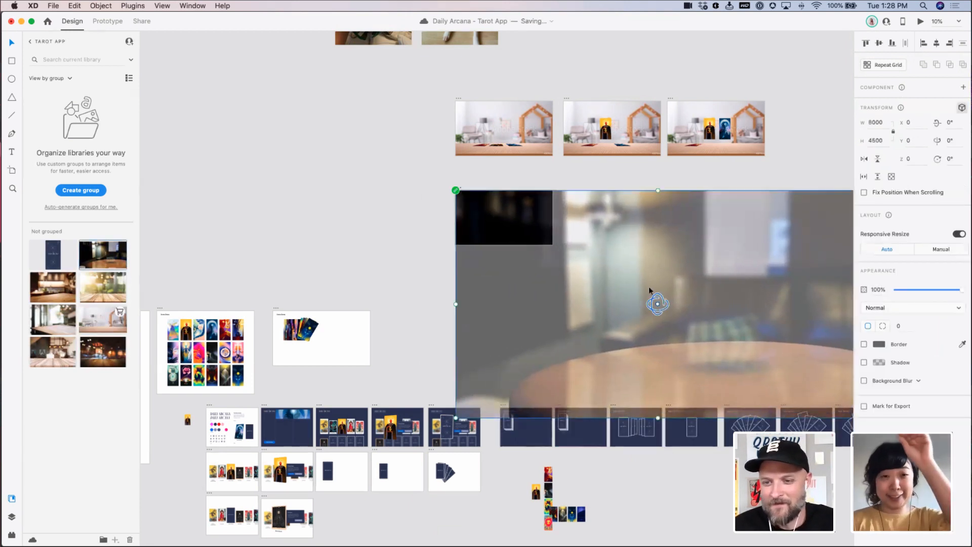
pyautogui.hscroll(5, 648, 287)
pyautogui.scroll(-2, 648, 287)
pyautogui.moveTo(723, 375); pyautogui.dragTo(423, 203)
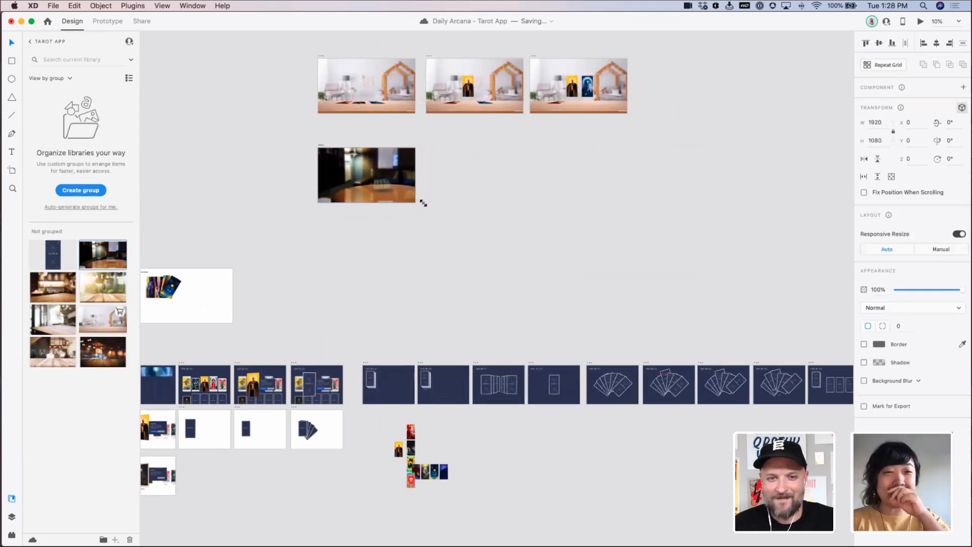
pyautogui.click(455, 201)
# Duplicate the dark round-table artboard Web 1920 – 5 beside the original, to its right
pyautogui.moveTo(311, 143); pyautogui.dragTo(462, 225)
pyautogui.scroll(5, 582, 212)
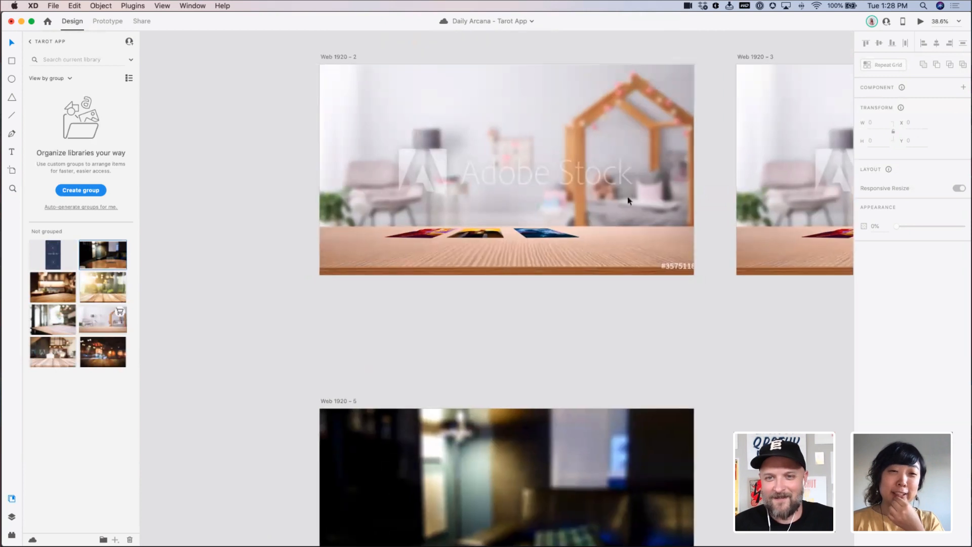
pyautogui.scroll(-6, 645, 245)
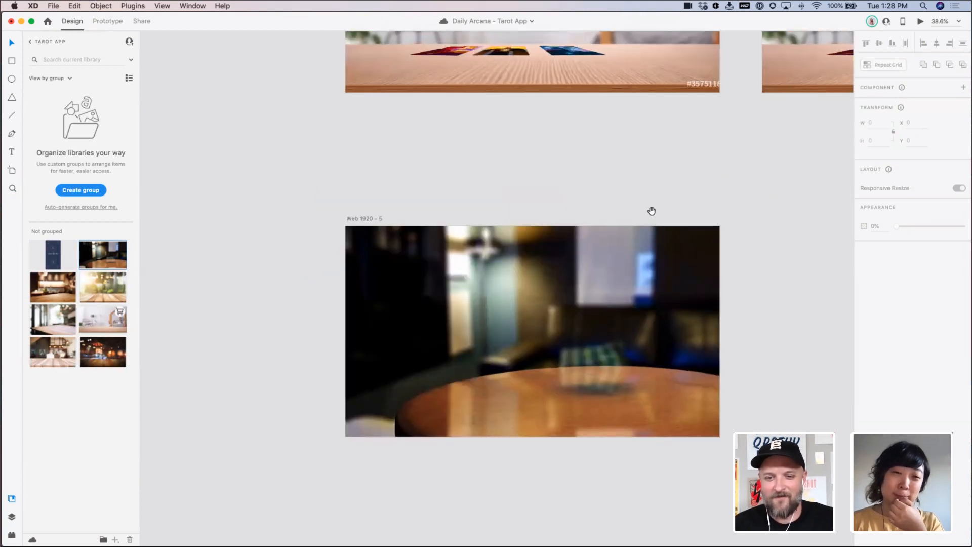
pyautogui.moveTo(504, 413); pyautogui.dragTo(462, 371)
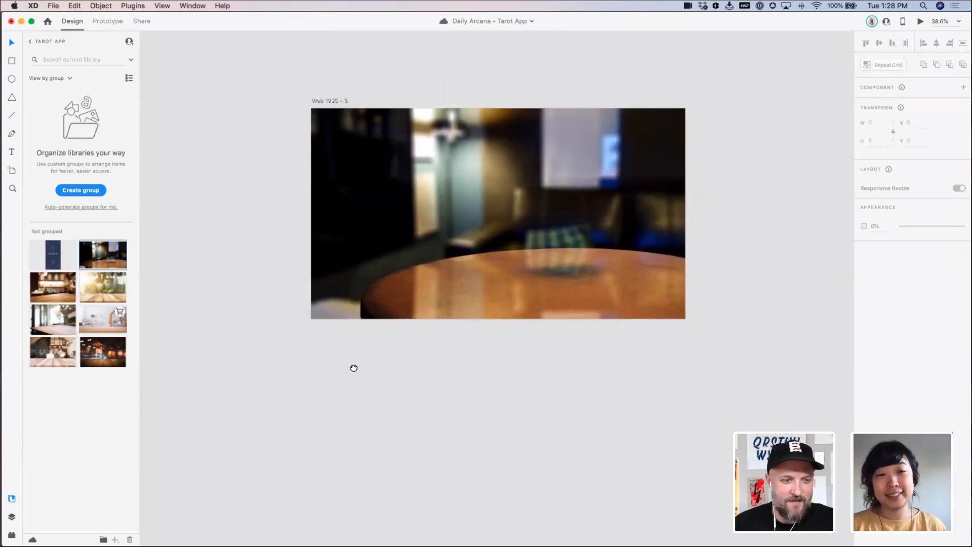
pyautogui.scroll(-1, 354, 370)
pyautogui.press('super+minus')
pyautogui.moveTo(427, 134); pyautogui.dragTo(352, 125)
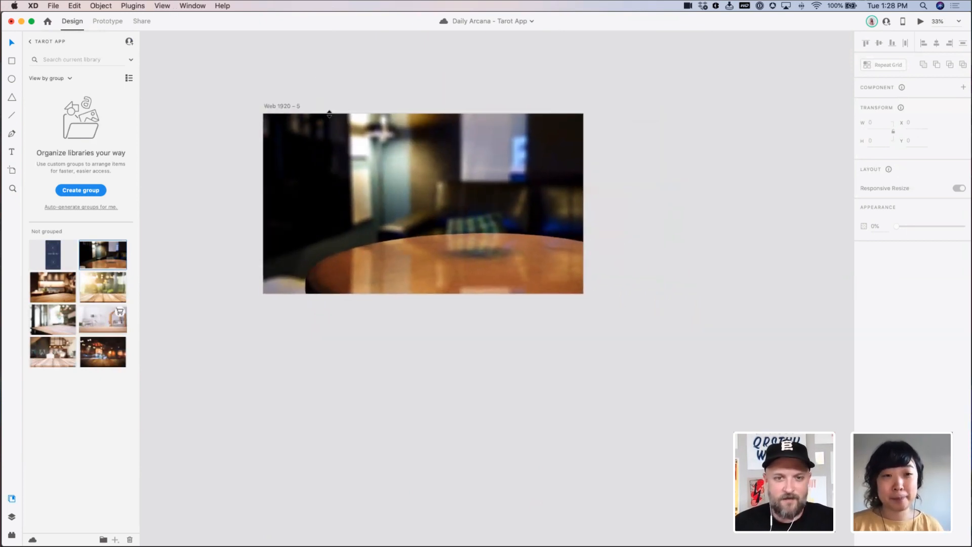
pyautogui.click(292, 108)
pyautogui.moveTo(293, 108); pyautogui.dragTo(644, 116)
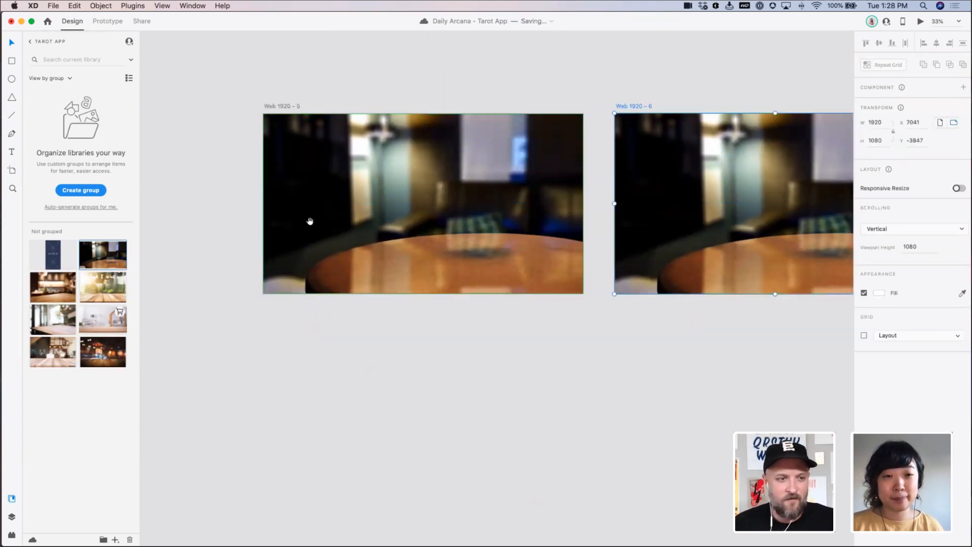
# Replace the background of artboard Web 1920 – 6 with the library's blurred kitchen image with a wooden counter
pyautogui.moveTo(309, 219); pyautogui.dragTo(207, 187)
pyautogui.moveTo(59, 292); pyautogui.dragTo(563, 210)
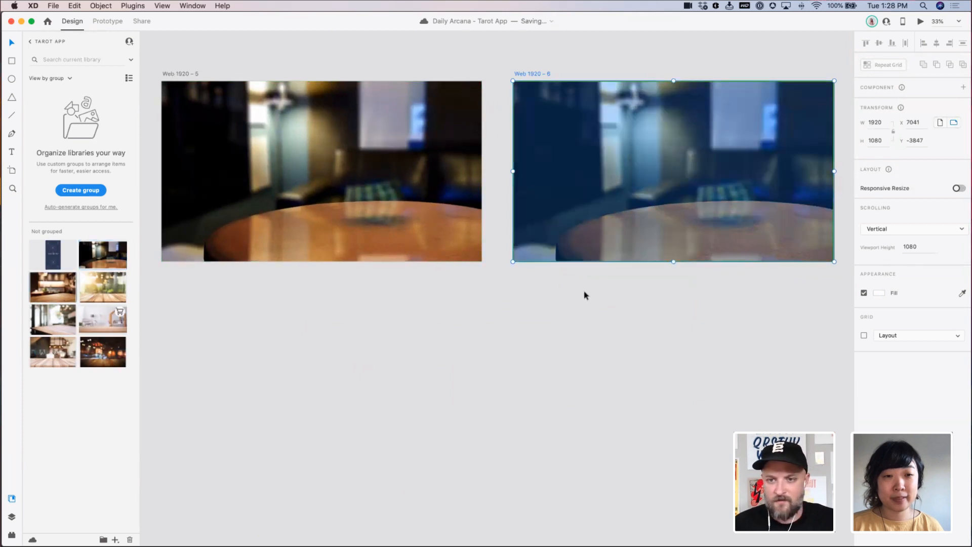
pyautogui.moveTo(676, 327); pyautogui.dragTo(427, 315)
pyautogui.click(506, 300)
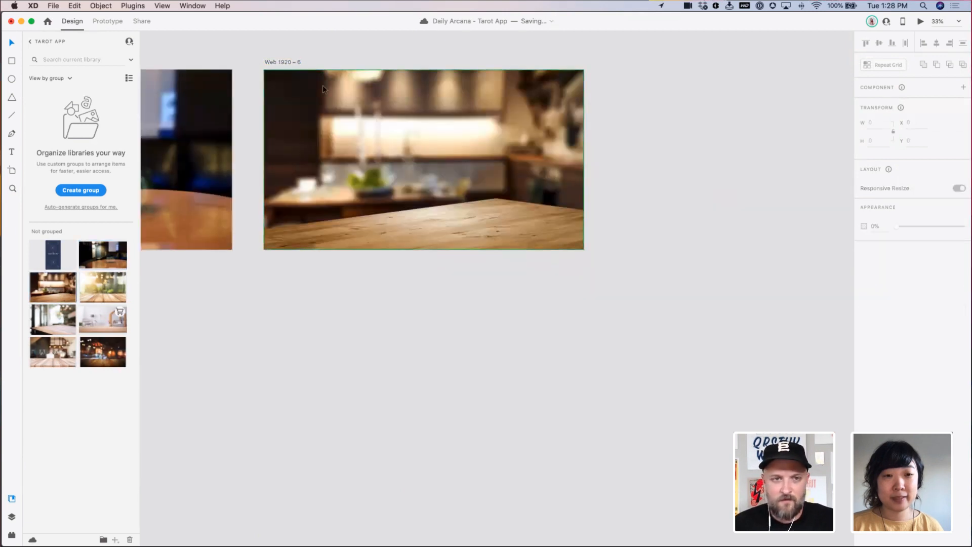
# Duplicate the kitchen artboard to its right and swap the copy's background for the dark bar image with glowing lights
pyautogui.click(294, 62)
pyautogui.moveTo(294, 62); pyautogui.dragTo(643, 72)
pyautogui.moveTo(593, 340); pyautogui.dragTo(333, 342)
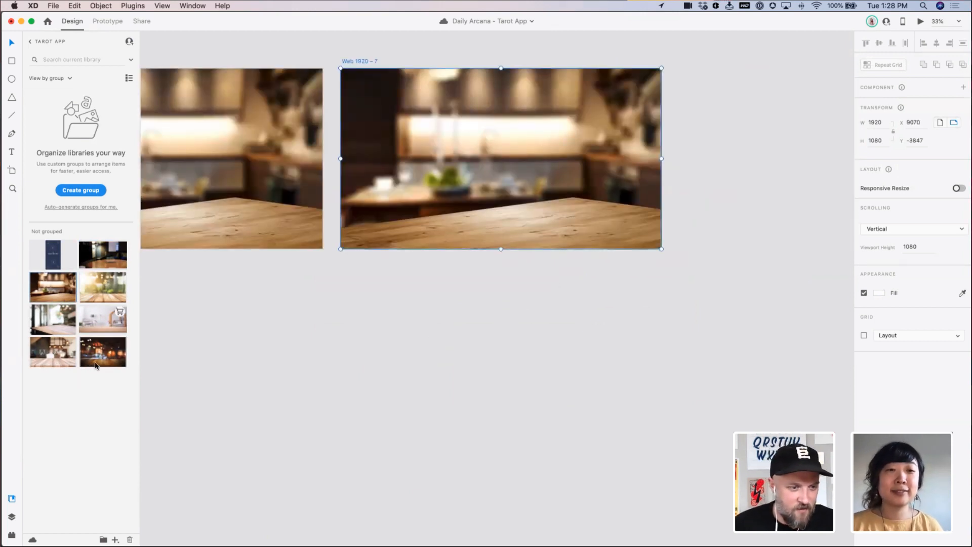
pyautogui.moveTo(95, 364); pyautogui.dragTo(471, 192)
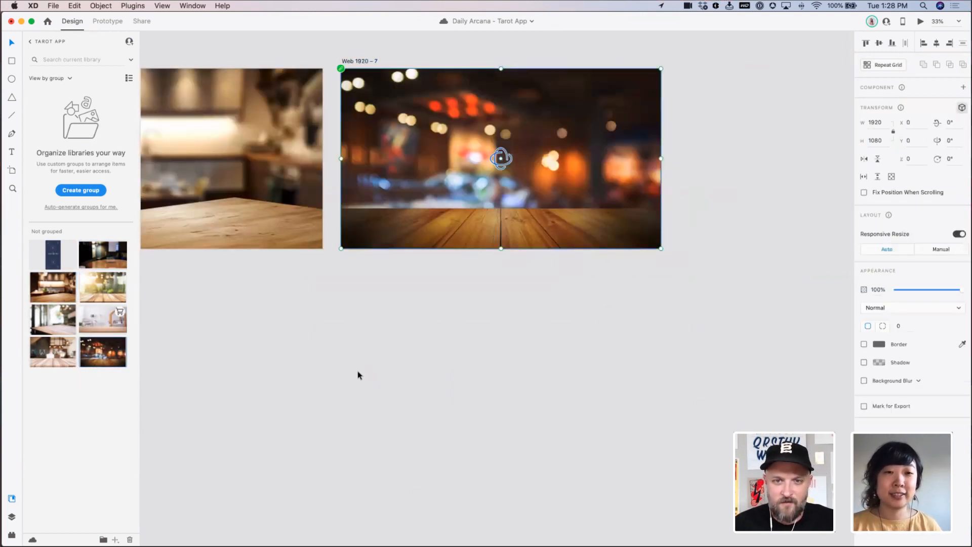
pyautogui.click(358, 374)
# Replace the kitchen background of artboard Web 1920 – 6 with the bright café image showing a wooden table corner
pyautogui.moveTo(314, 366); pyautogui.dragTo(523, 378)
pyautogui.moveTo(385, 371); pyautogui.dragTo(639, 369)
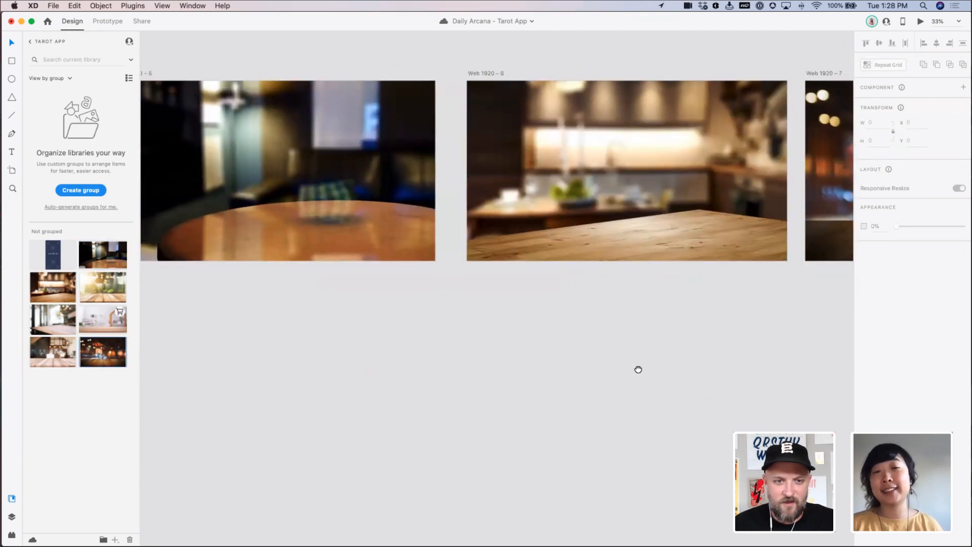
pyautogui.moveTo(329, 340); pyautogui.dragTo(295, 328)
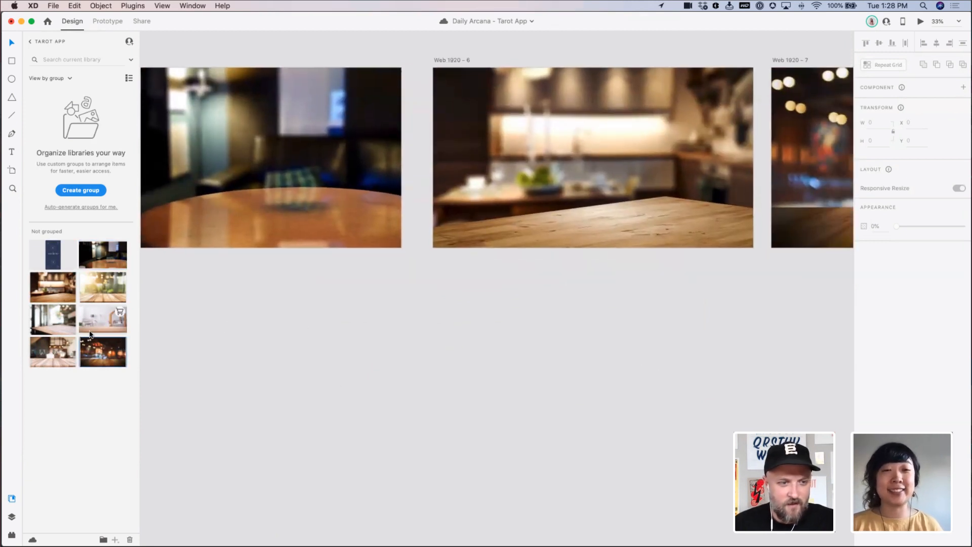
pyautogui.moveTo(69, 324); pyautogui.dragTo(509, 180)
pyautogui.click(534, 364)
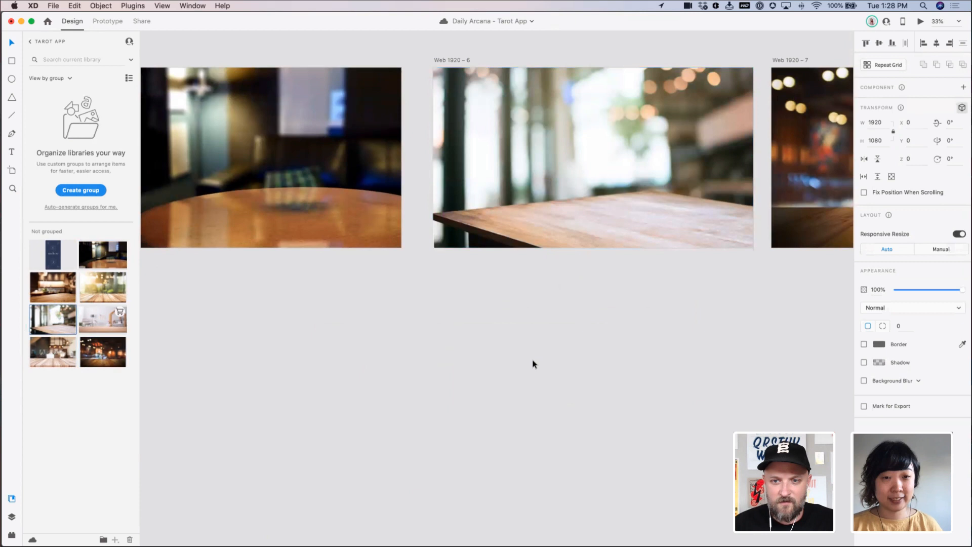
# Replace the dark bar background of artboard Web 1920 – 7 with the sunny yellow-green image with wooden planks
pyautogui.moveTo(318, 351); pyautogui.dragTo(333, 365)
pyautogui.hscroll(10, 333, 365)
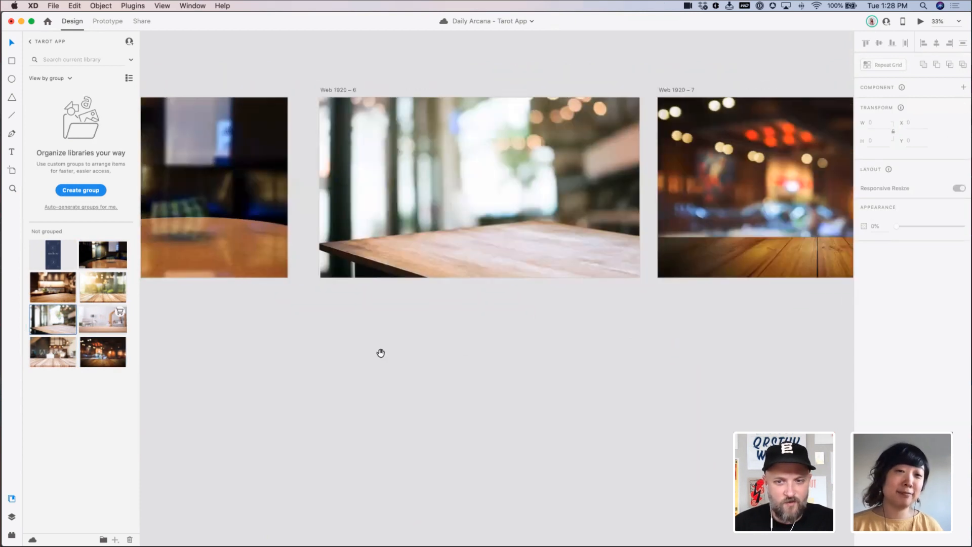
pyautogui.moveTo(103, 287); pyautogui.dragTo(514, 230)
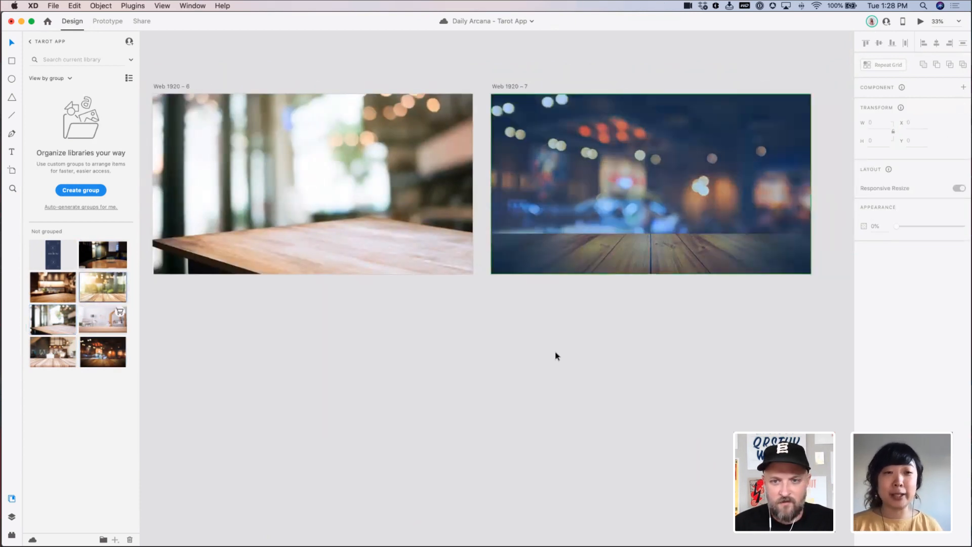
pyautogui.moveTo(434, 365); pyautogui.dragTo(715, 362)
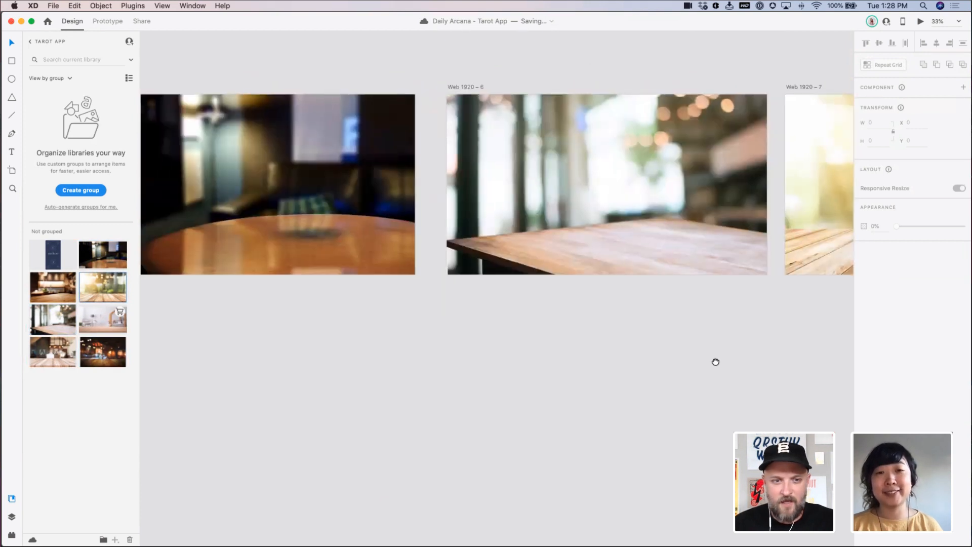
pyautogui.moveTo(415, 369); pyautogui.dragTo(424, 373)
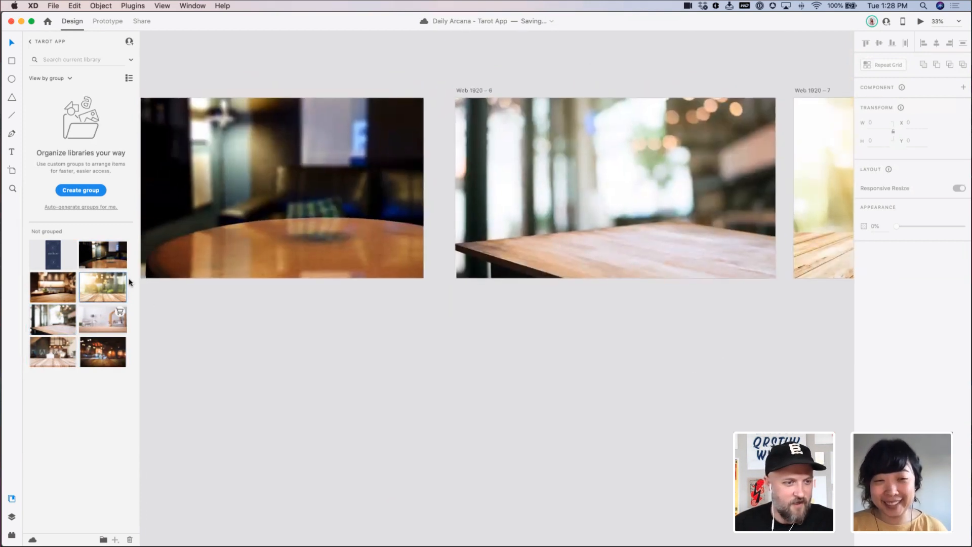
# Copy the stacked card deck from artboard Deck Switcher – 11 and return to the table background artboards
pyautogui.moveTo(184, 323); pyautogui.dragTo(288, 332)
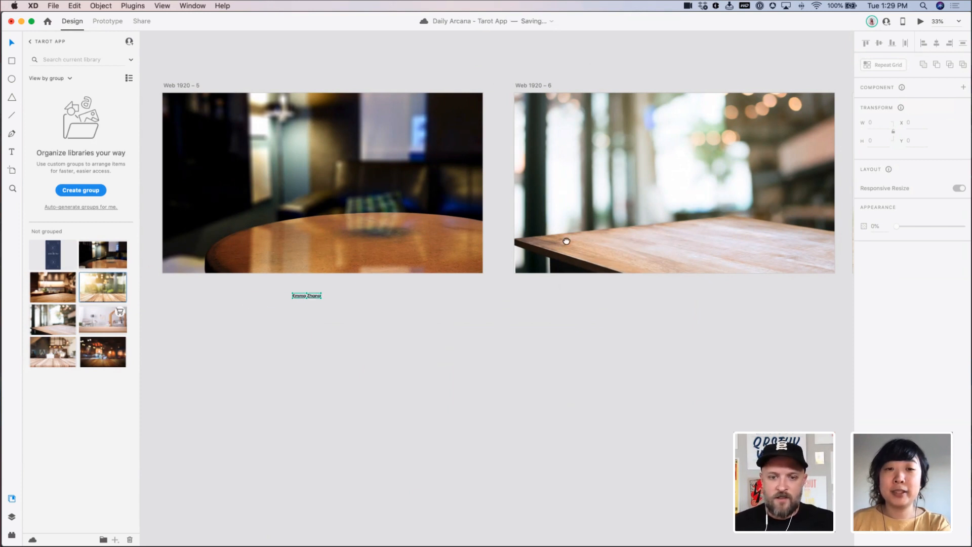
pyautogui.scroll(-15, 569, 239)
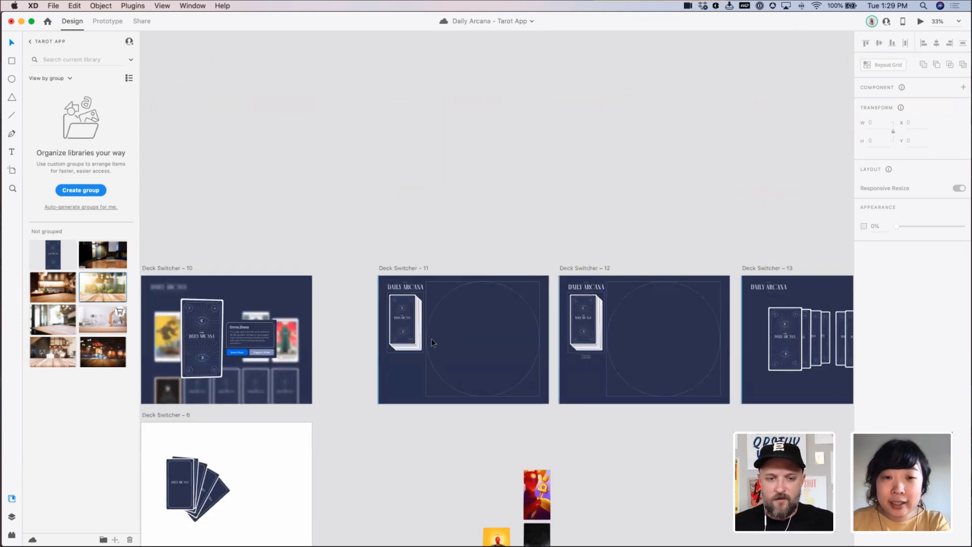
pyautogui.click(418, 333)
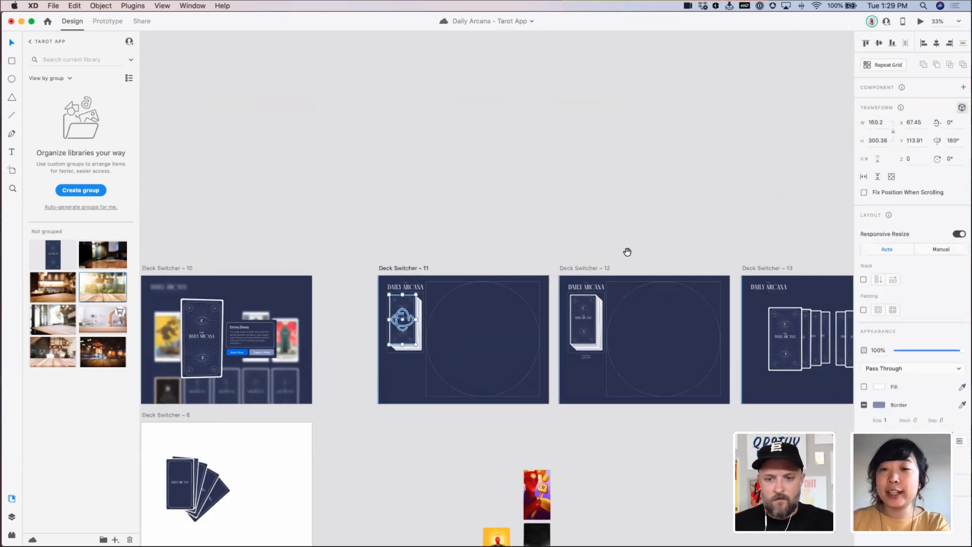
pyautogui.moveTo(627, 253); pyautogui.dragTo(517, 240)
pyautogui.click(491, 320)
pyautogui.press('super+c')
pyautogui.scroll(15, 550, 212)
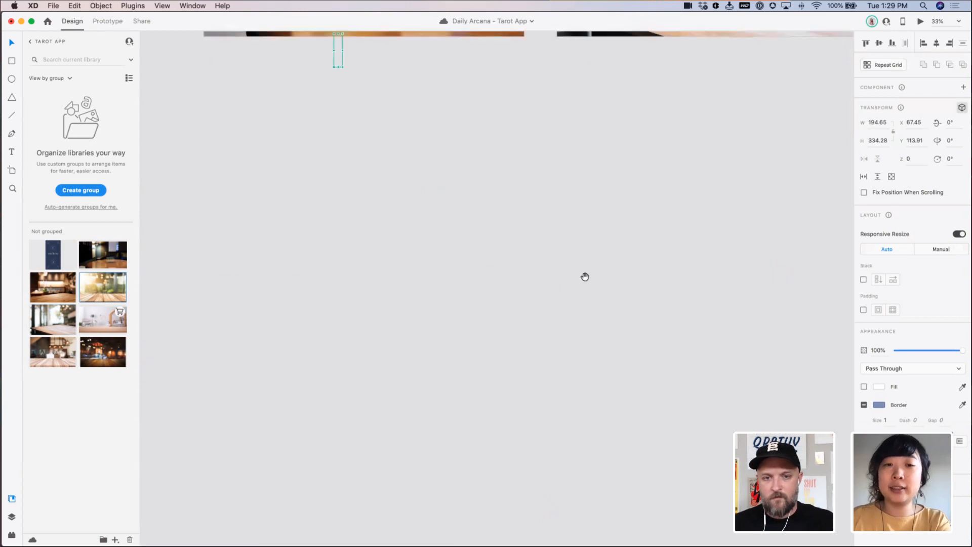
pyautogui.moveTo(534, 378); pyautogui.dragTo(584, 437)
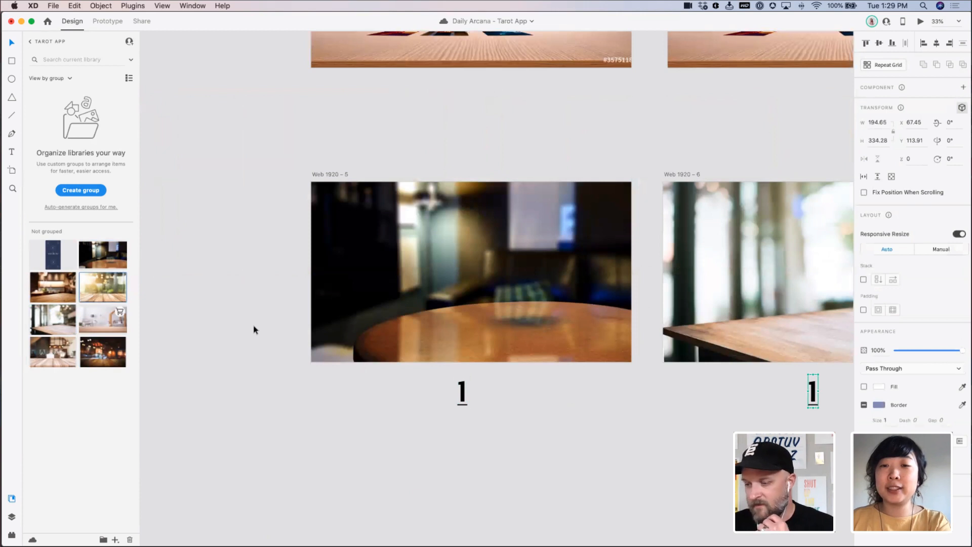
pyautogui.moveTo(611, 393); pyautogui.dragTo(482, 379)
pyautogui.press('super+minus')
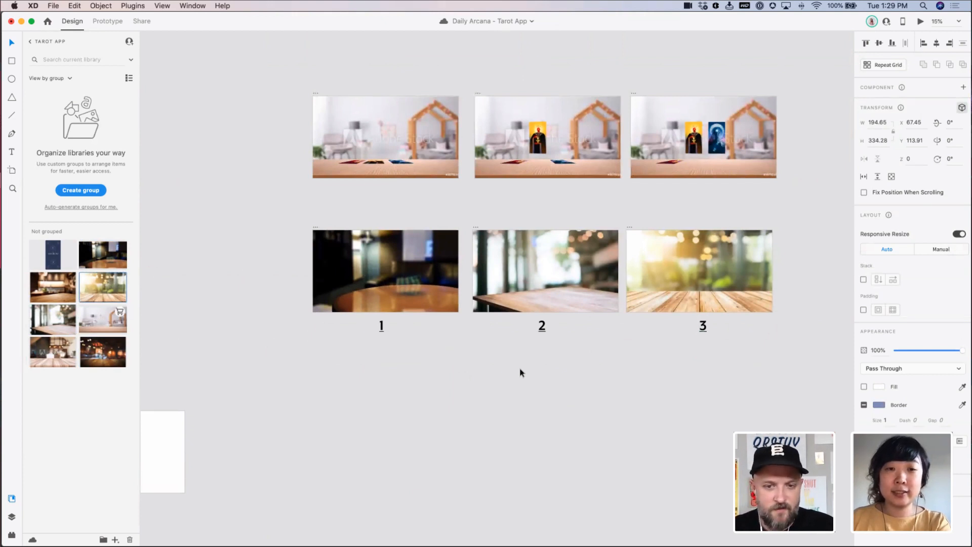
pyautogui.press('super+equal')
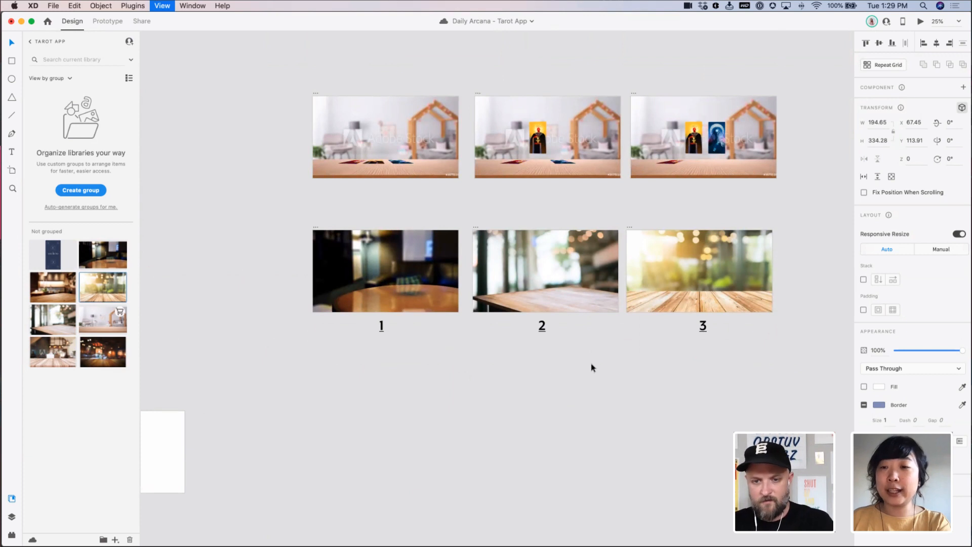
pyautogui.moveTo(543, 360); pyautogui.dragTo(543, 360)
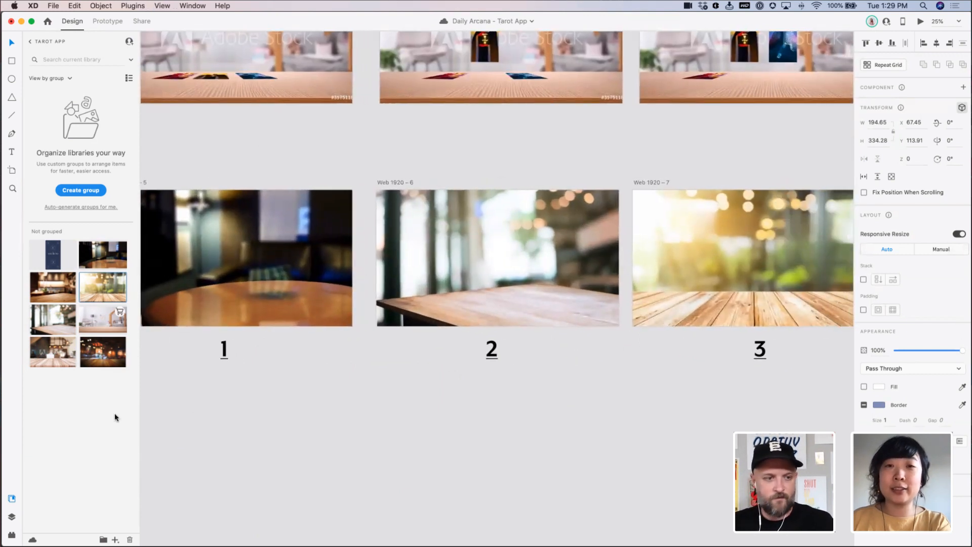
# Look at the document assets in the libraries list, and hide the libraries panel
pyautogui.click(30, 44)
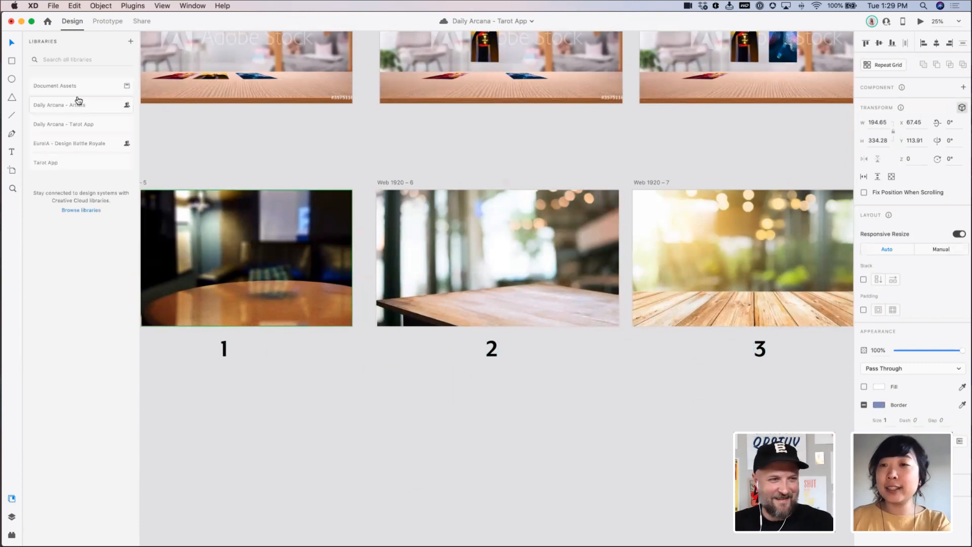
pyautogui.click(66, 87)
pyautogui.hscroll(-1, 261, 393)
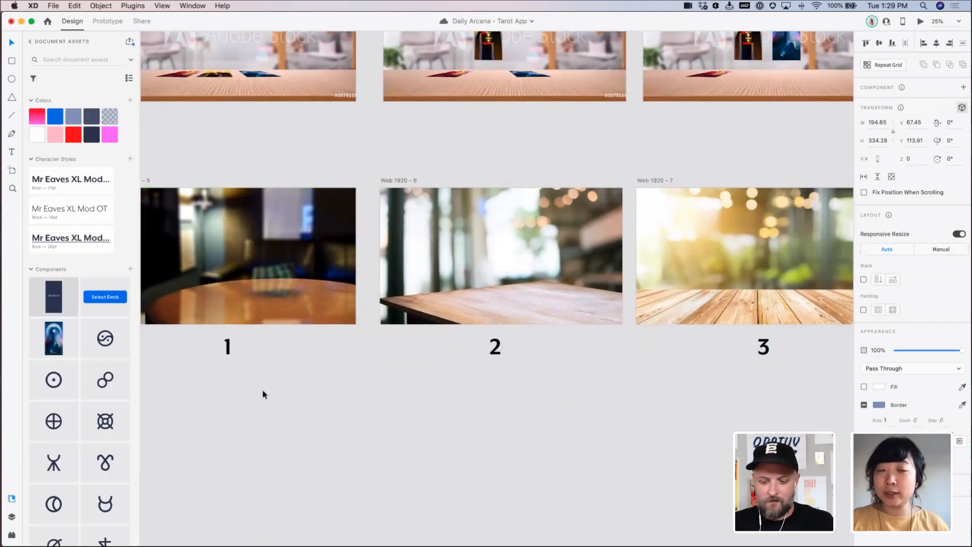
pyautogui.click(11, 498)
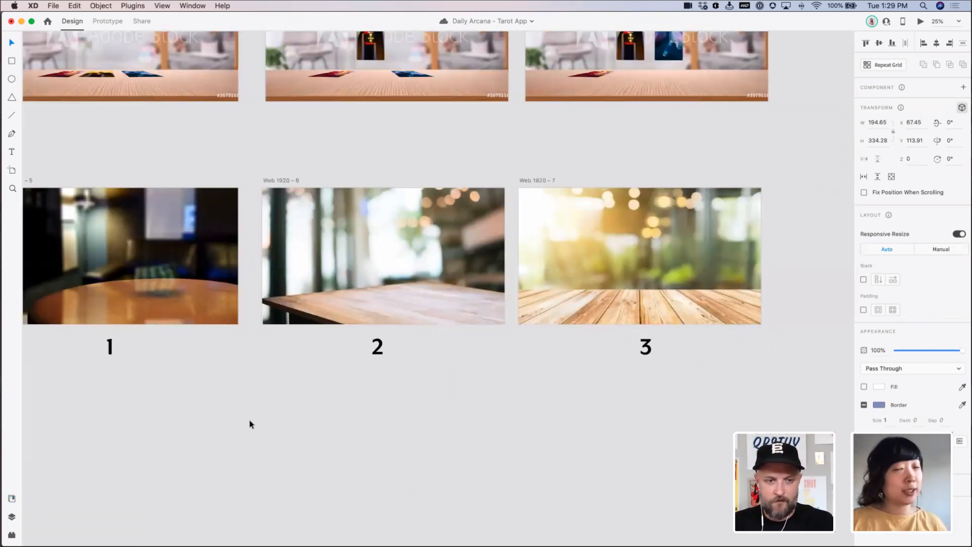
pyautogui.moveTo(249, 420); pyautogui.dragTo(354, 422)
pyautogui.hscroll(-3, 361, 419)
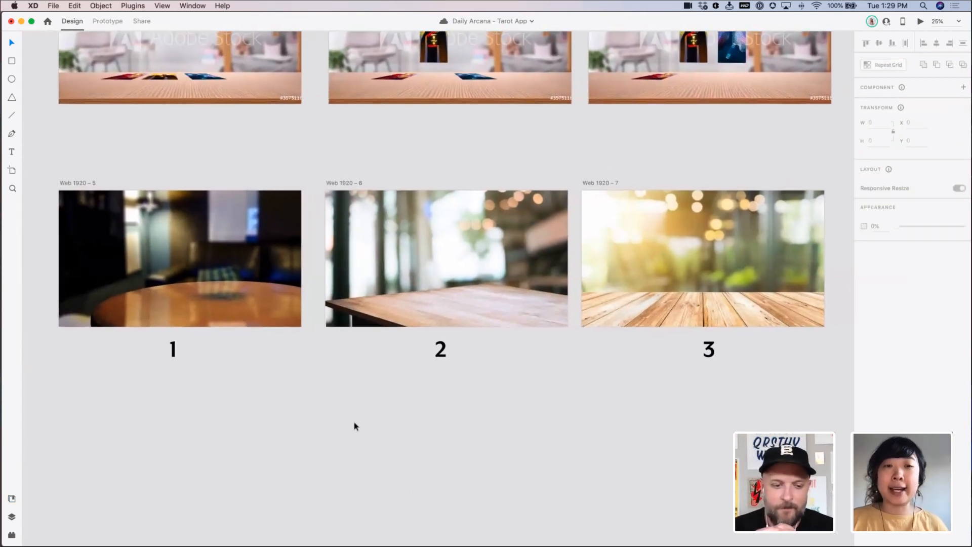
# Copy the card stack from Deck Switcher – 12 into Web 1920 – 5 and place it over the table's left part at about X 696, Y 540
pyautogui.moveTo(347, 423); pyautogui.dragTo(411, 207)
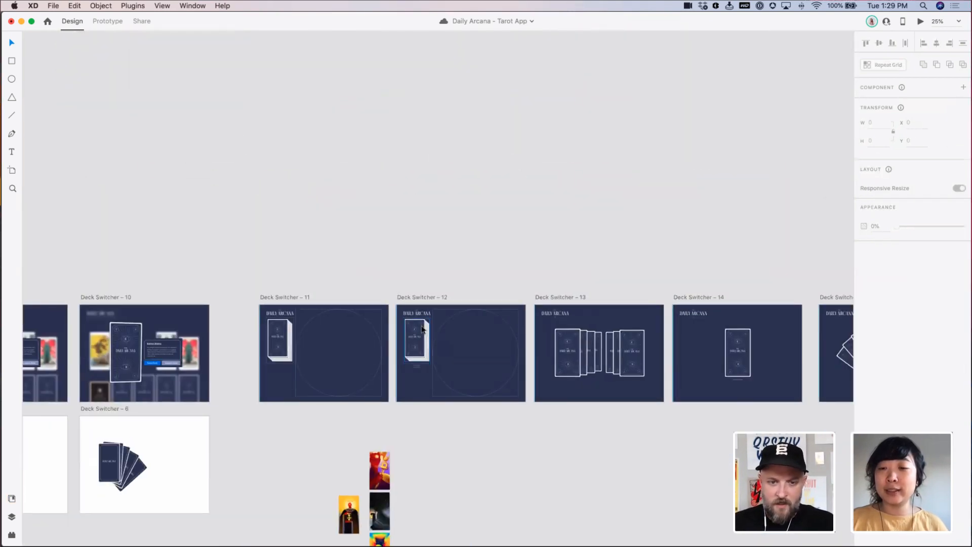
pyautogui.click(423, 330)
pyautogui.press('super+c')
pyautogui.scroll(15, 457, 201)
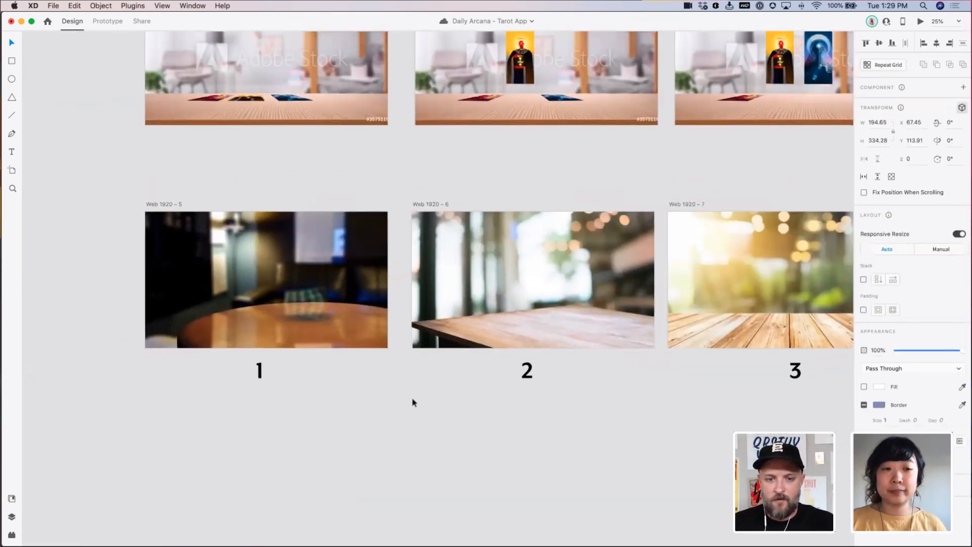
pyautogui.click(348, 320)
pyautogui.press('super+v')
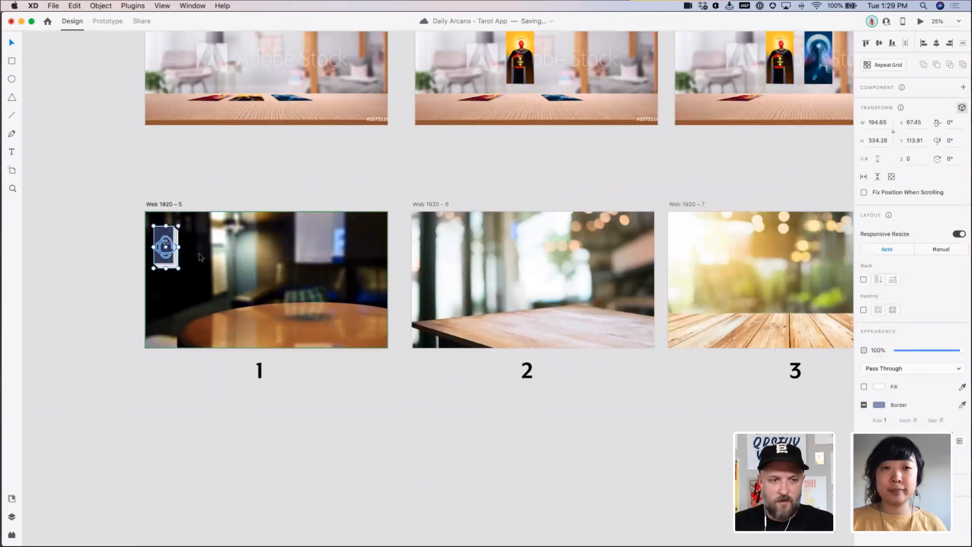
pyautogui.moveTo(172, 231); pyautogui.dragTo(251, 284)
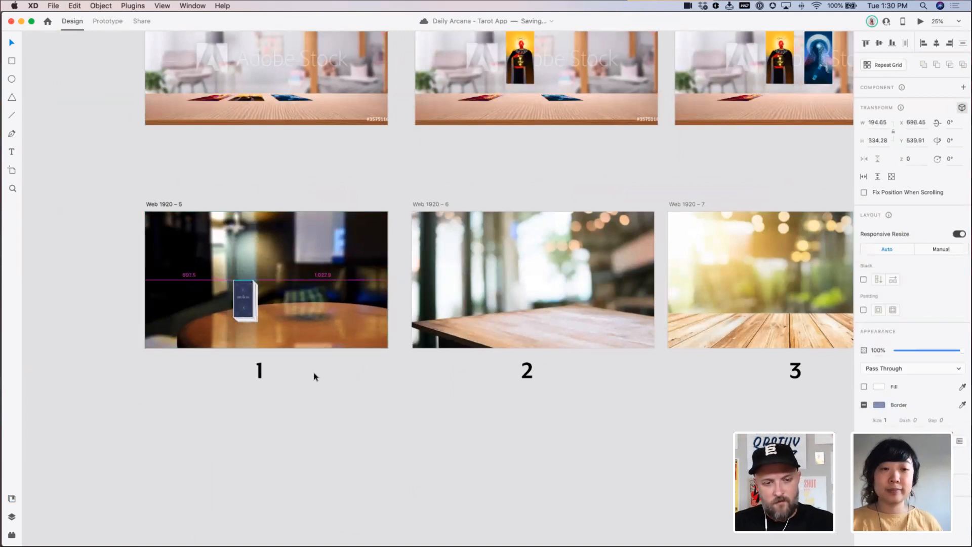
pyautogui.click(306, 364)
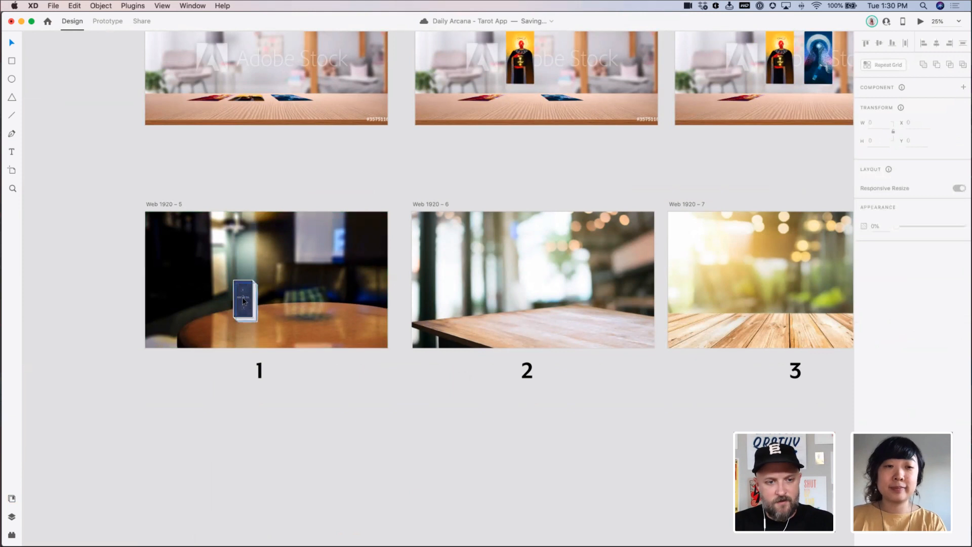
# Pull Death, The Magician and The Hanged Man off the stack on Web 1920 – 5 and spread them to its right across the table
pyautogui.moveTo(238, 301); pyautogui.dragTo(272, 289)
pyautogui.press('super+space')
pyautogui.moveTo(209, 260); pyautogui.dragTo(436, 421)
pyautogui.moveTo(361, 392); pyautogui.dragTo(452, 434)
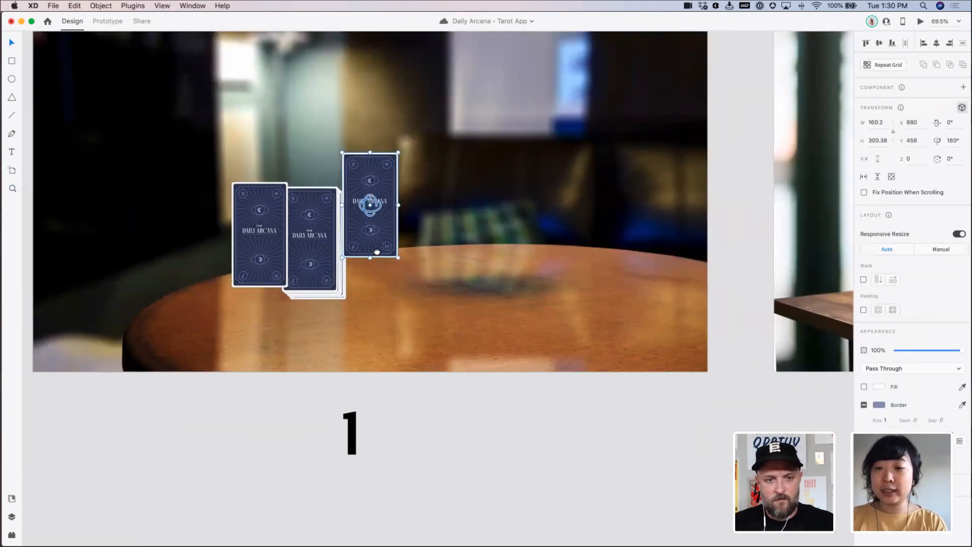
pyautogui.moveTo(375, 250); pyautogui.dragTo(385, 305)
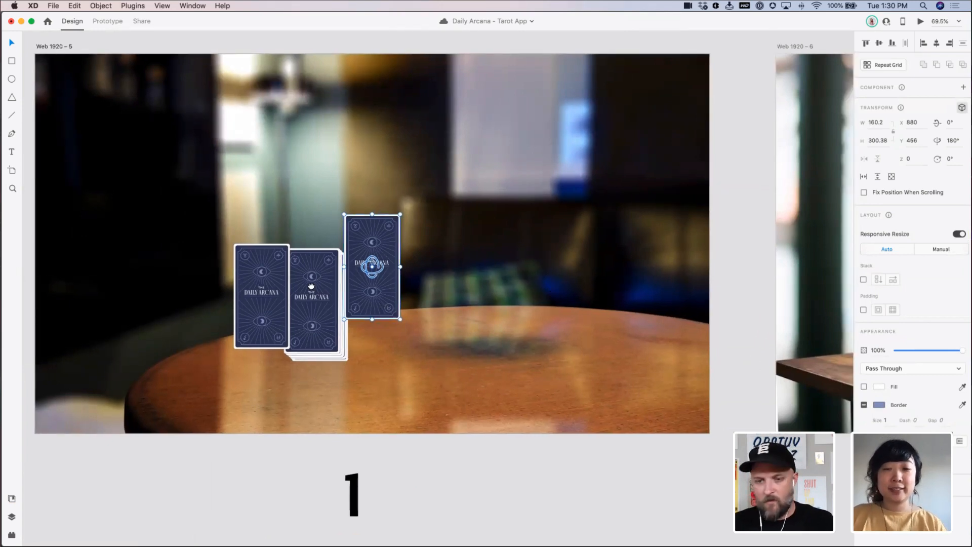
pyautogui.moveTo(541, 295); pyautogui.dragTo(311, 287)
pyautogui.moveTo(372, 289); pyautogui.dragTo(499, 274)
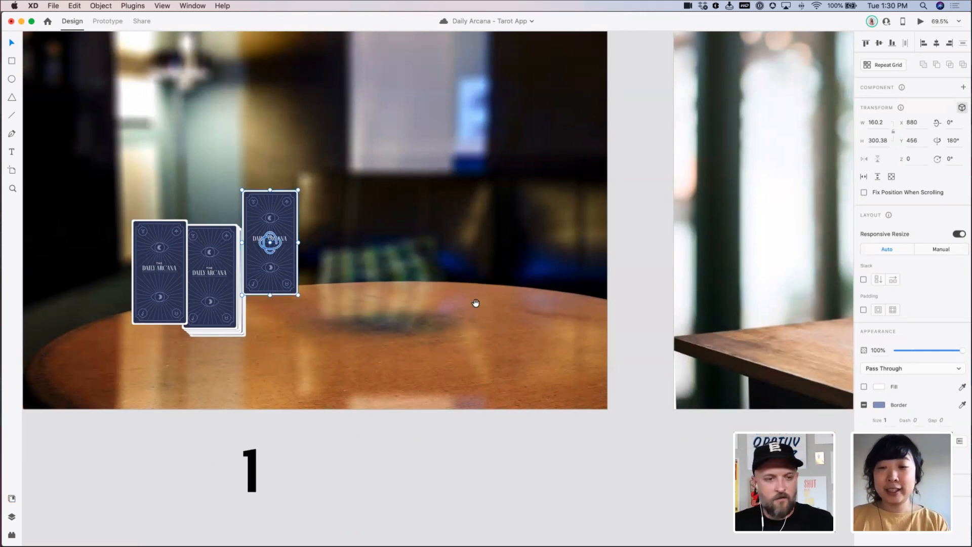
pyautogui.moveTo(410, 276); pyautogui.dragTo(481, 294)
pyautogui.moveTo(357, 280); pyautogui.dragTo(471, 321)
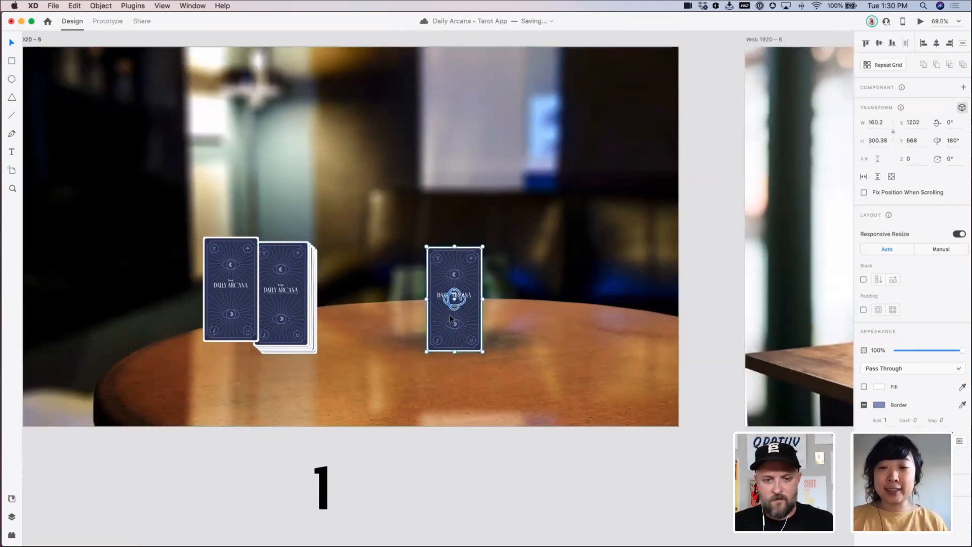
pyautogui.moveTo(235, 250); pyautogui.dragTo(388, 270)
pyautogui.moveTo(304, 329); pyautogui.dragTo(366, 367)
# Show the layers of Web 1920 – 5 and bring the Death card in front of The Magician
pyautogui.click(9, 518)
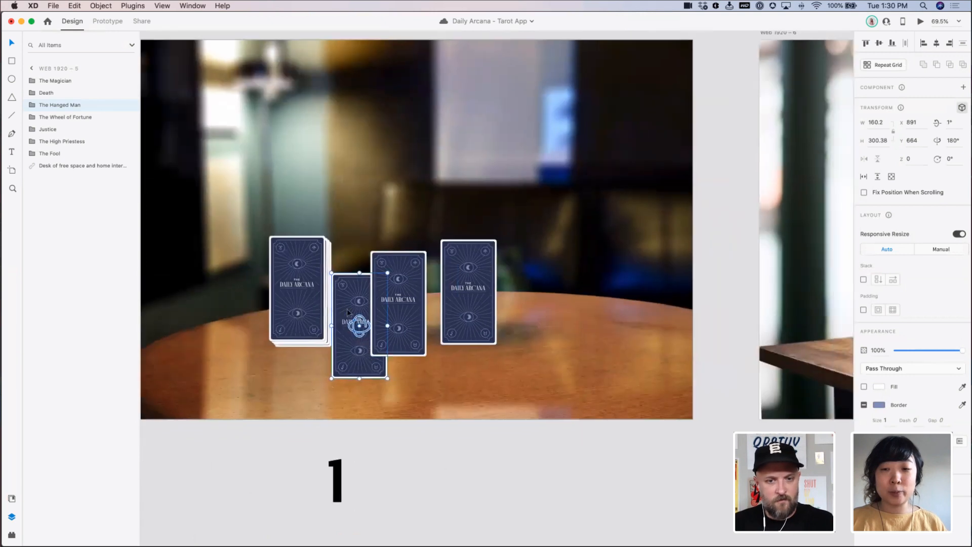
pyautogui.click(434, 300)
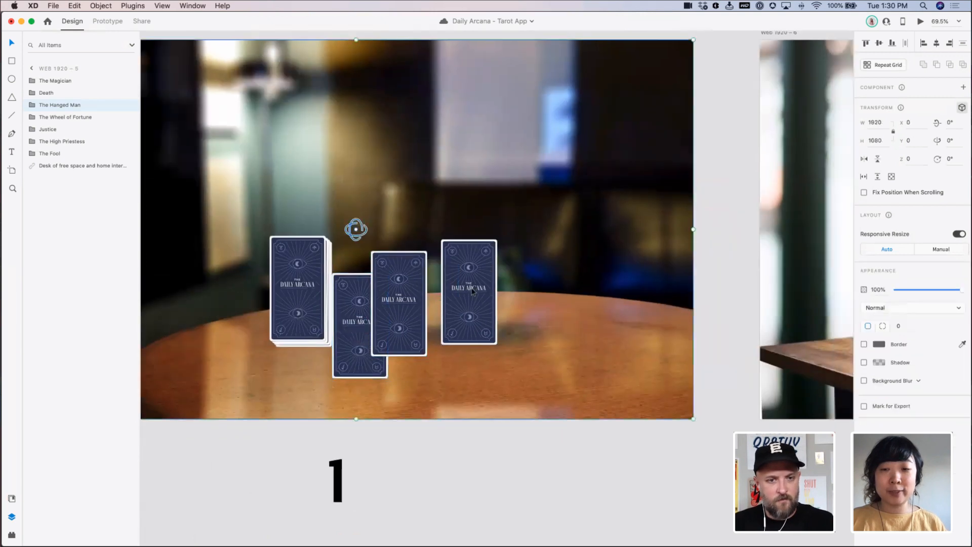
pyautogui.click(464, 296)
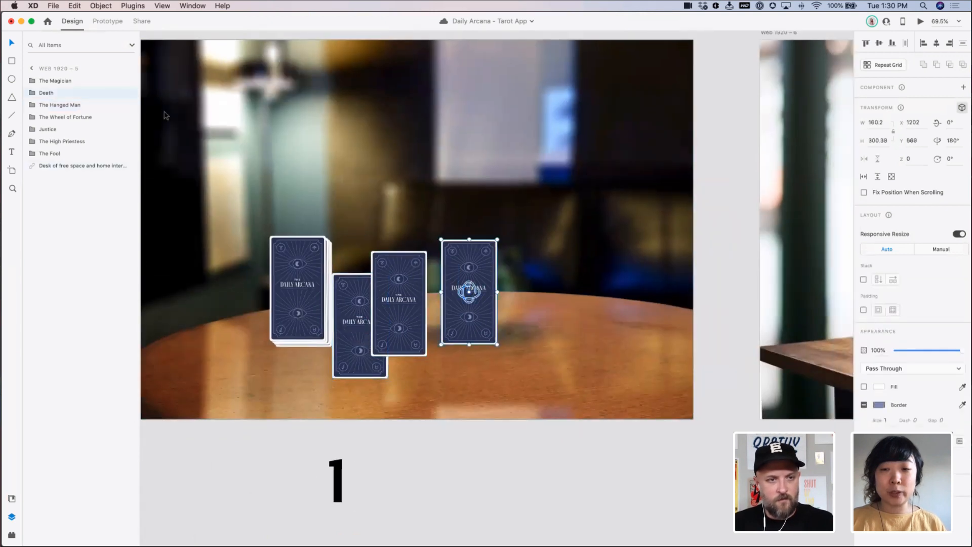
pyautogui.press('super+bracketright')
pyautogui.click(72, 93)
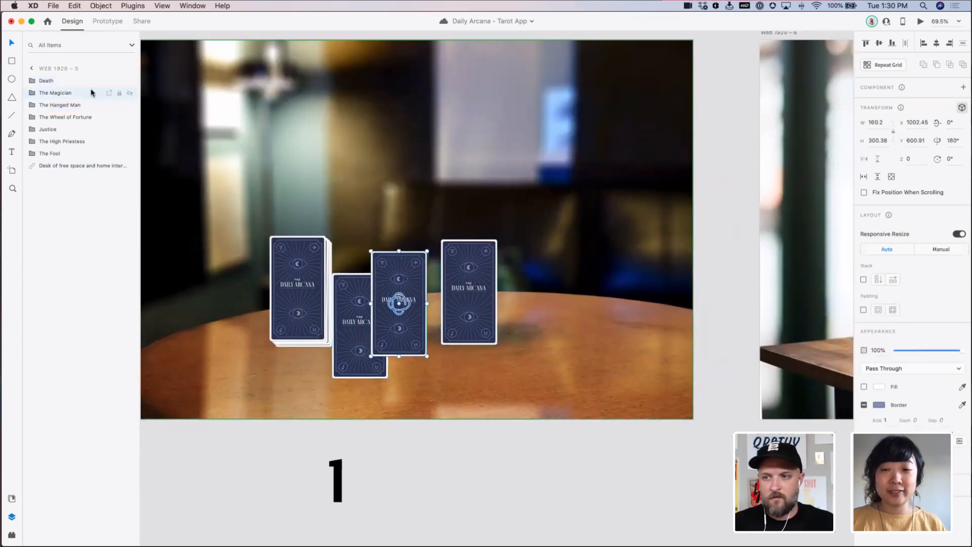
pyautogui.click(462, 246)
pyautogui.click(403, 286)
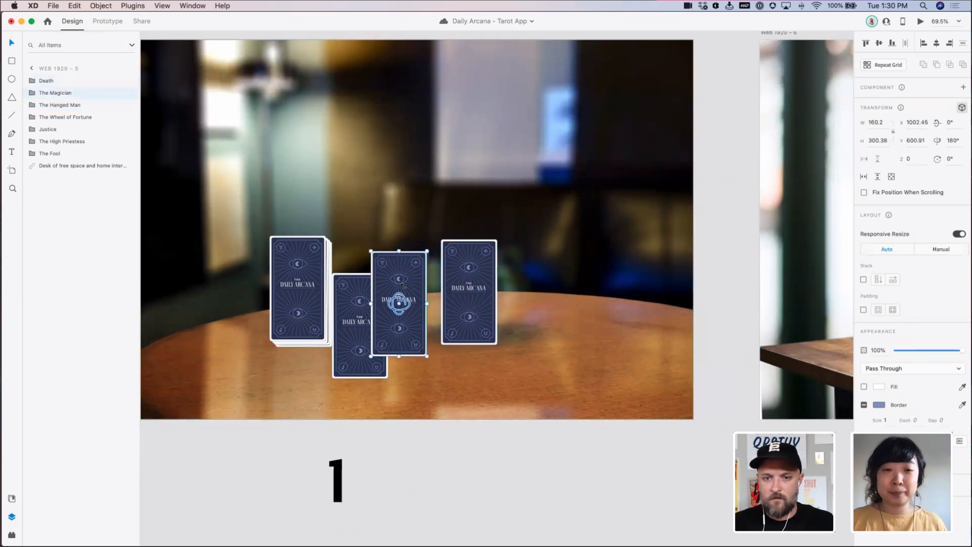
# Raise The Magician and The Hanged Man side by side, set The Hanged Man's X rotation to 0°, and lift The Wheel of Fortune off the stack
pyautogui.moveTo(412, 283); pyautogui.dragTo(430, 255)
pyautogui.moveTo(369, 295); pyautogui.dragTo(368, 249)
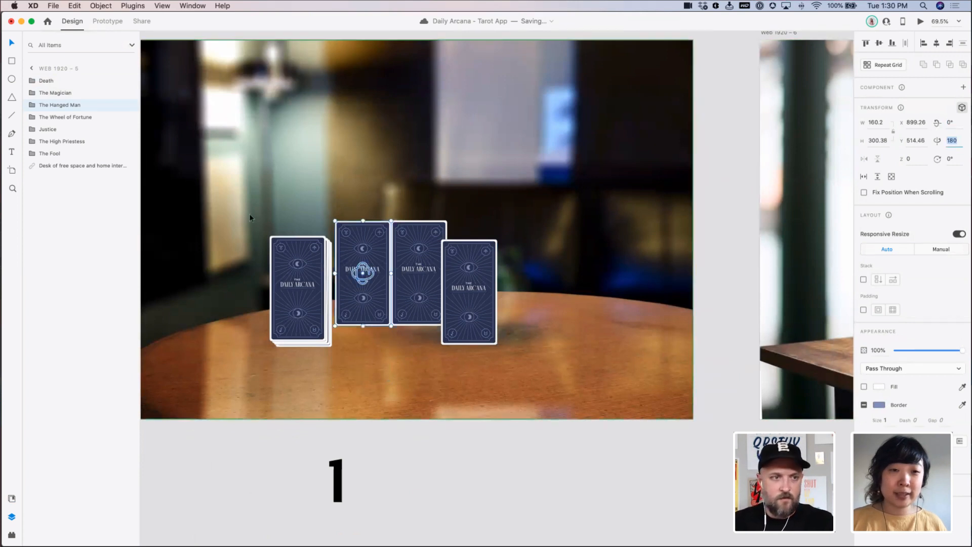
pyautogui.click(277, 271)
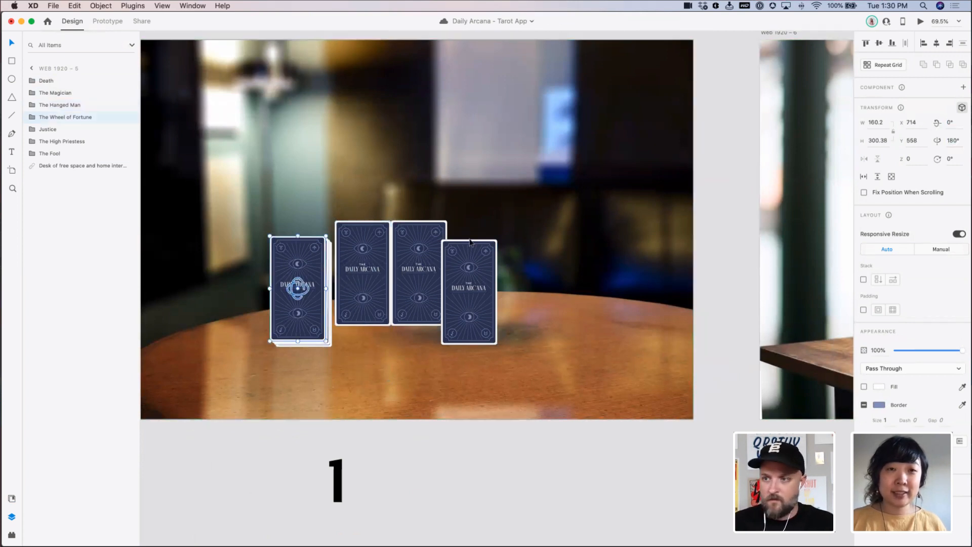
pyautogui.moveTo(291, 243); pyautogui.dragTo(324, 169)
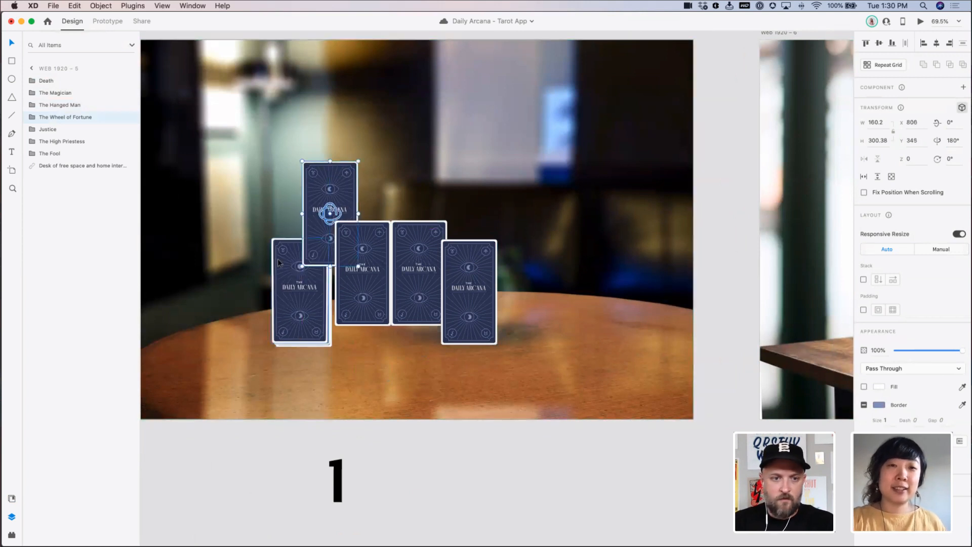
# Move the Justice card off the stack to the left and set its X rotation to 0°
pyautogui.moveTo(277, 258); pyautogui.dragTo(237, 276)
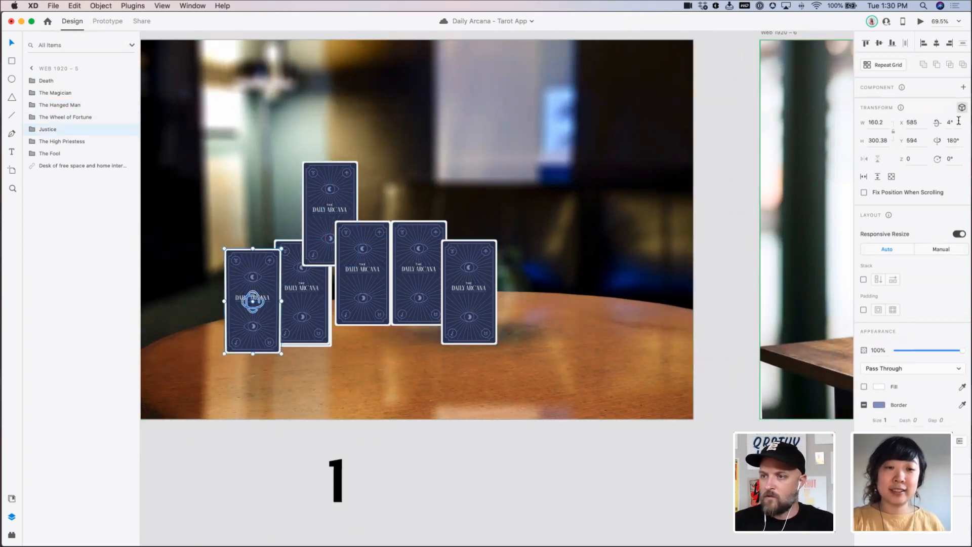
pyautogui.write('0')
pyautogui.press('Tab')
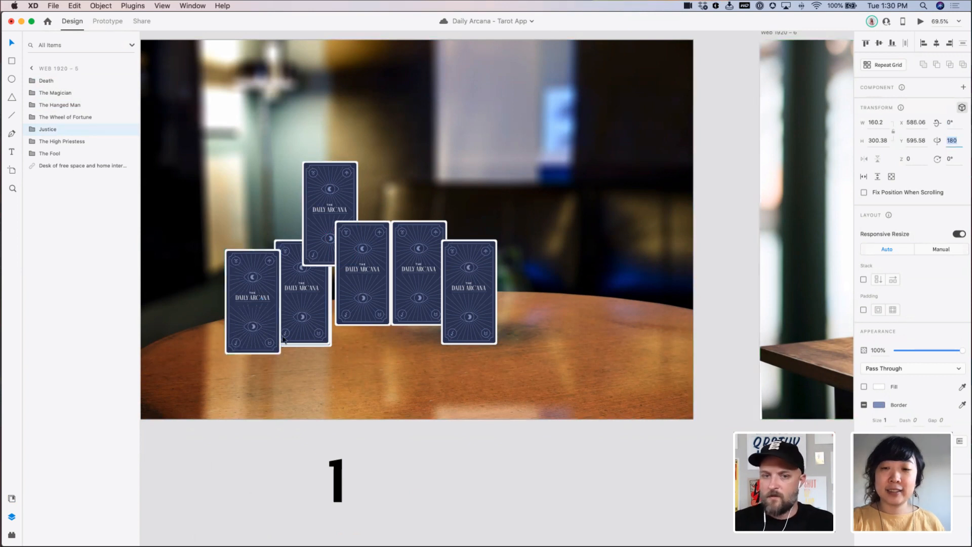
# Arrange The Fool, The High Priestess, Justice and The Wheel of Fortune in an overlapping row descending to the right, and nudge The Hanged Man right
pyautogui.moveTo(232, 286); pyautogui.dragTo(296, 332)
pyautogui.moveTo(301, 276); pyautogui.dragTo(226, 234)
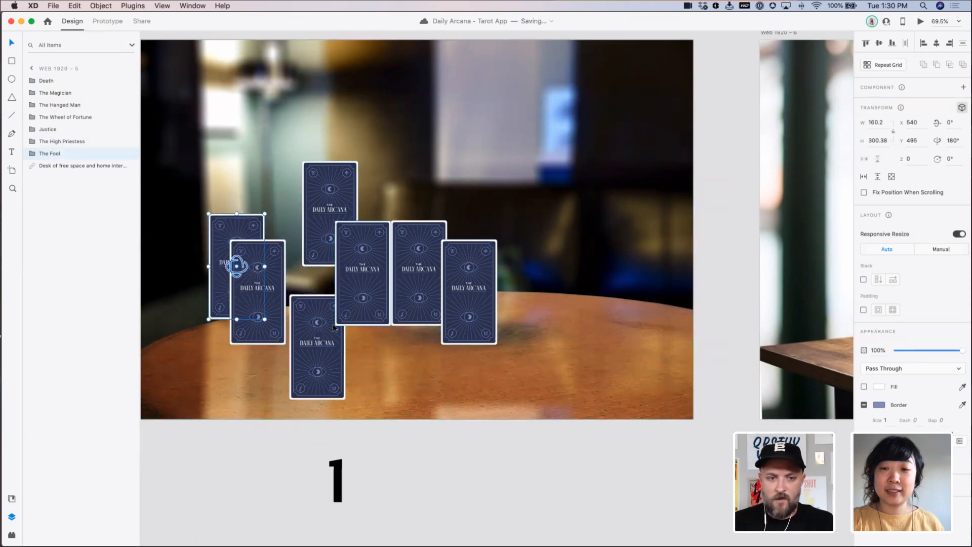
pyautogui.moveTo(340, 321)
pyautogui.mouseDown()
pyautogui.moveTo(330, 311)
pyautogui.moveTo(351, 318)
pyautogui.mouseUp()
pyautogui.moveTo(297, 308); pyautogui.dragTo(253, 259)
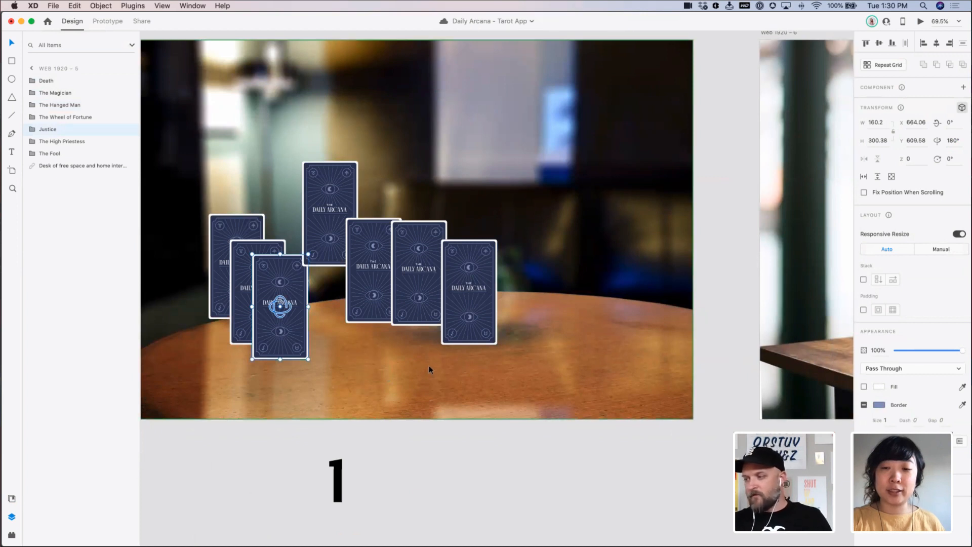
pyautogui.moveTo(324, 249); pyautogui.dragTo(299, 361)
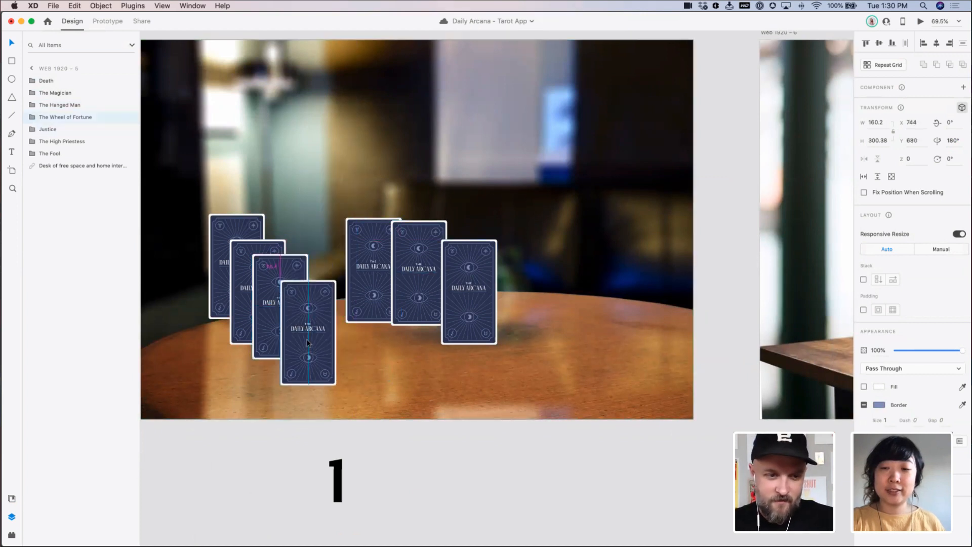
# Lock the background image of Web 1920 – 5 in its original position and select all the cards on the artboard
pyautogui.click(372, 365)
pyautogui.hscroll(3, 491, 327)
pyautogui.scroll(-1, 490, 327)
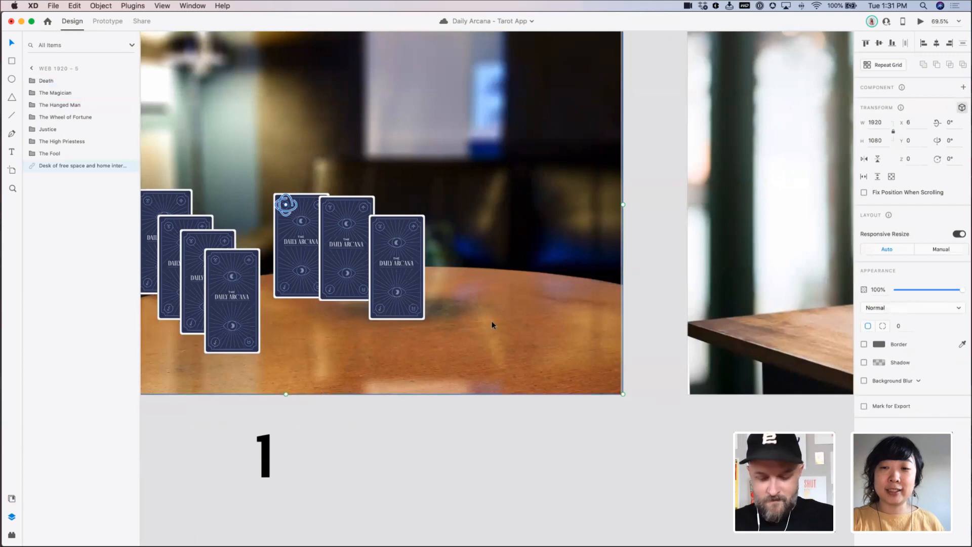
pyautogui.press('super+minus')
pyautogui.press('super+minus')
pyautogui.moveTo(486, 320); pyautogui.dragTo(463, 277)
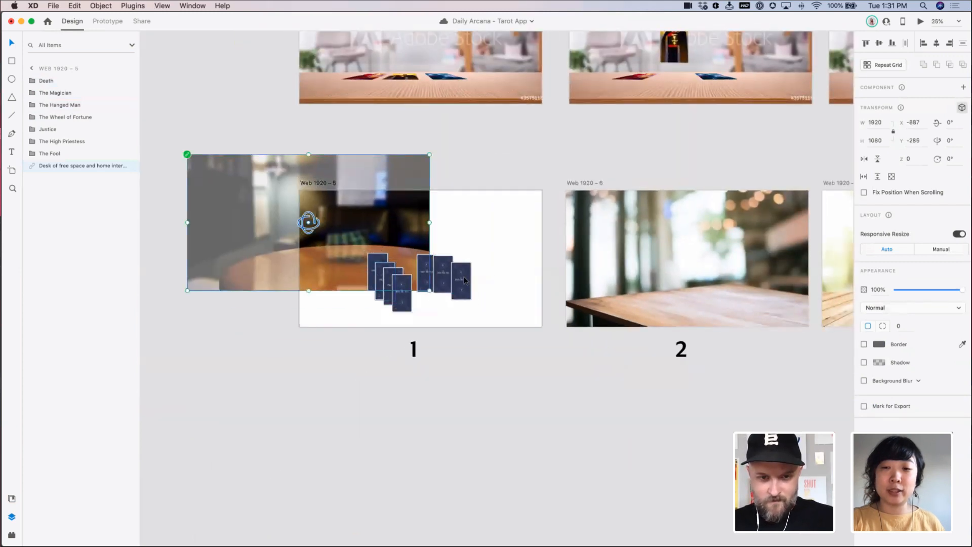
pyautogui.press('super+z')
pyautogui.press('super+l')
pyautogui.press('super+a')
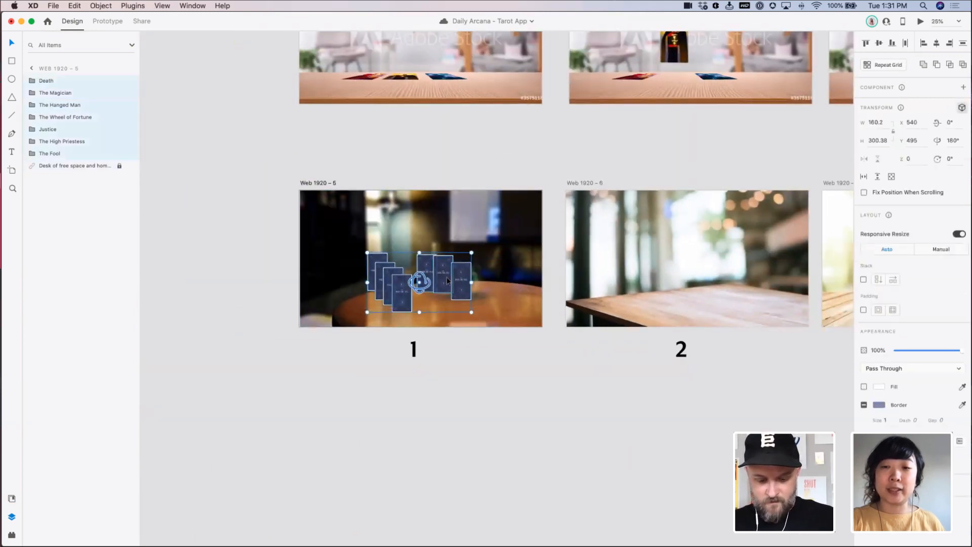
# Paste the seven tarot cards onto the Web 1920 – 7 artboard, over the light wood table photo
pyautogui.hscroll(6, 506, 273)
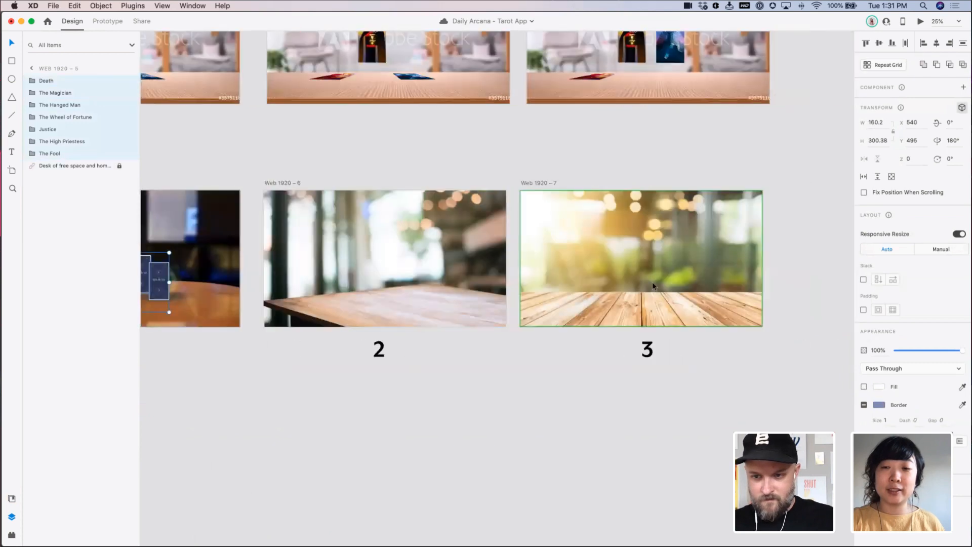
pyautogui.hscroll(4, 653, 282)
pyautogui.click(538, 273)
pyautogui.press('super+v')
pyautogui.press('Escape')
pyautogui.press('z')
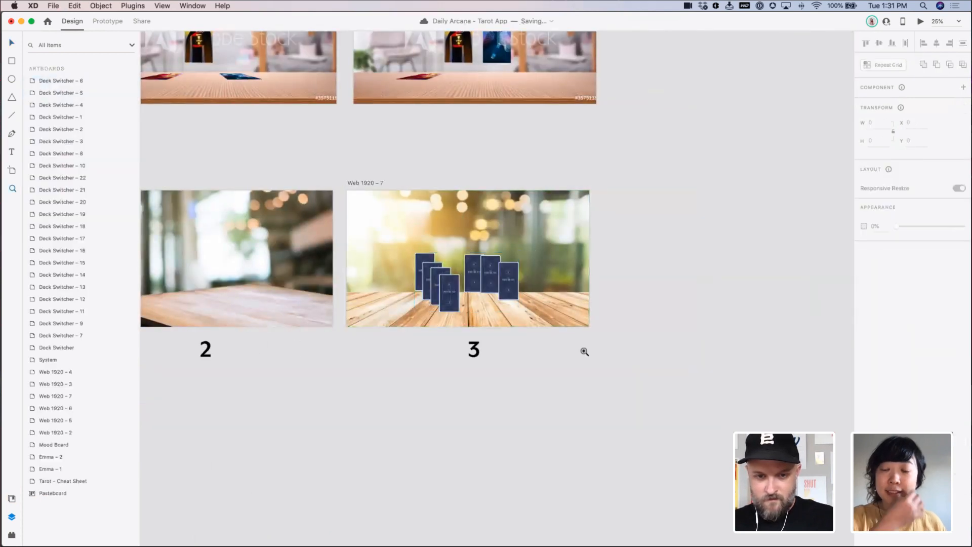
pyautogui.moveTo(409, 212); pyautogui.dragTo(623, 396)
# Restore the displaced table photo to its place on the Web 1920 – 7 artboard and lock it
pyautogui.click(618, 331)
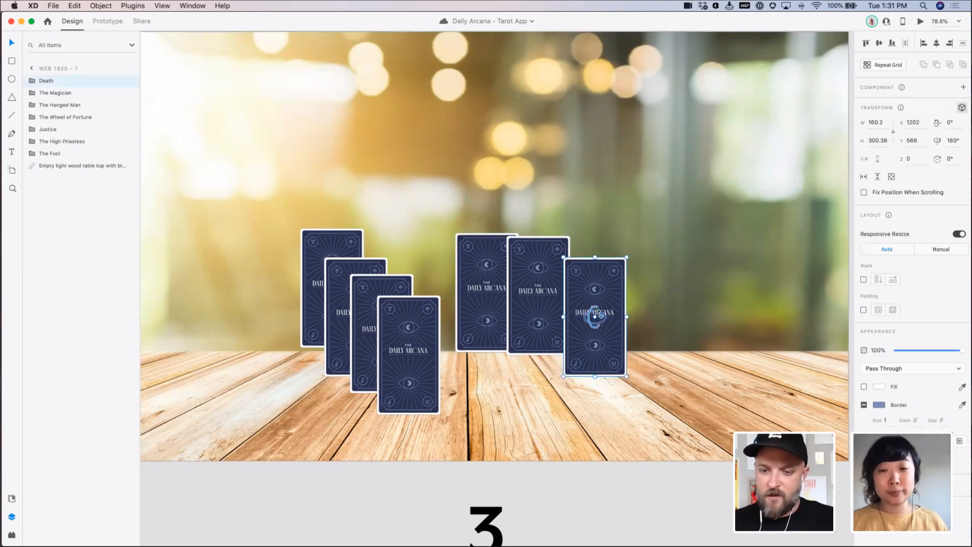
pyautogui.click(615, 410)
pyautogui.moveTo(622, 395); pyautogui.dragTo(400, 253)
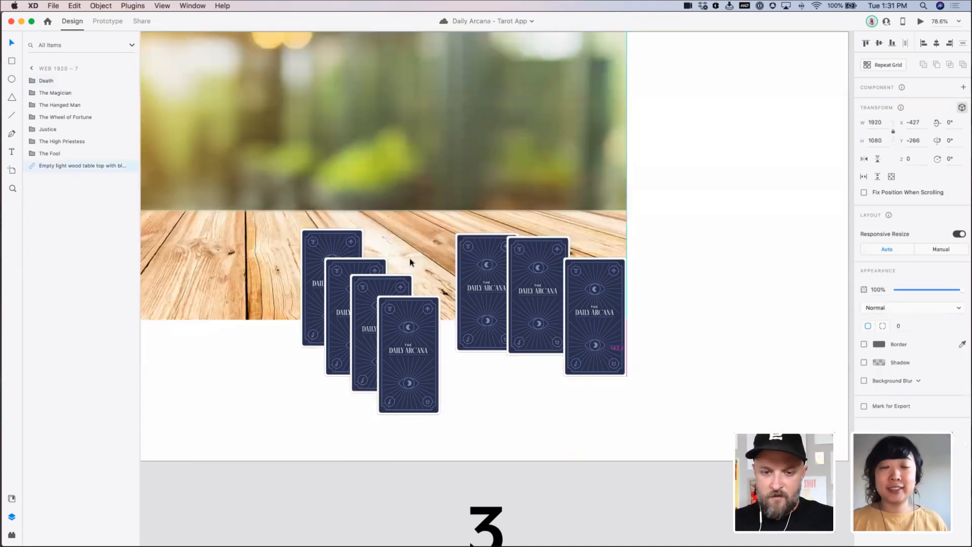
pyautogui.press('super+z')
pyautogui.press('super+l')
# Align all seven cards on the artboard to their left and top edges
pyautogui.press('super+a')
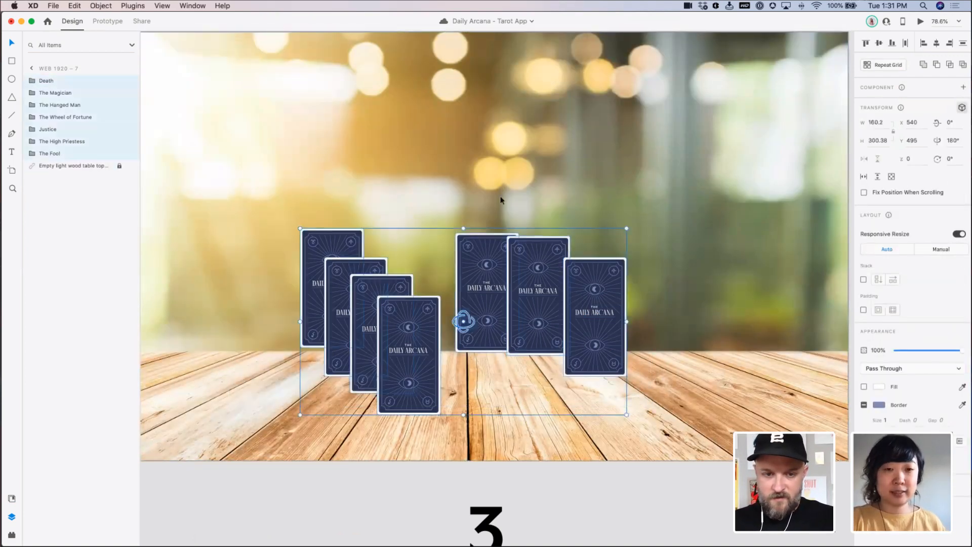
pyautogui.click(921, 46)
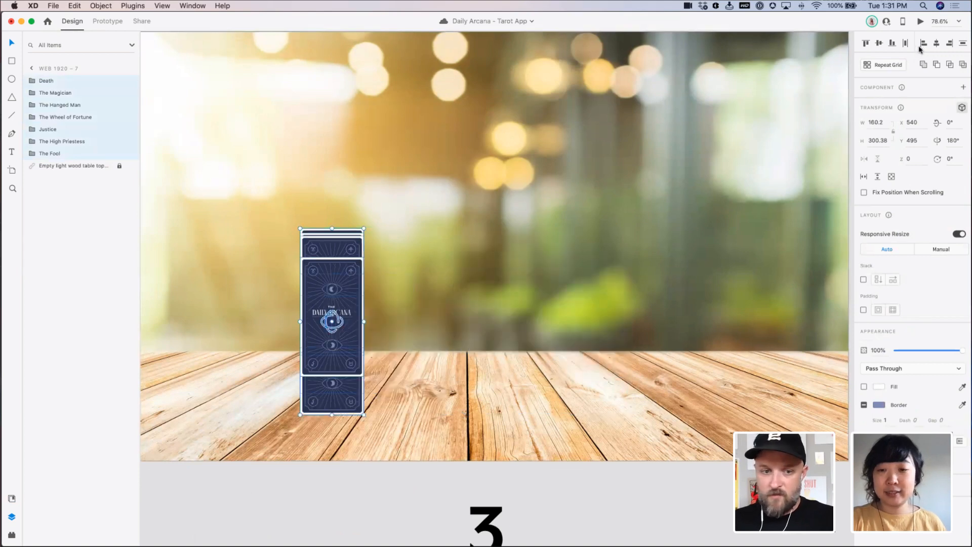
pyautogui.click(865, 46)
# Offset the Death card to the right of the stack and distribute all seven cards evenly in the horizontal direction
pyautogui.click(420, 262)
pyautogui.moveTo(330, 269); pyautogui.dragTo(367, 268)
pyautogui.click(79, 153)
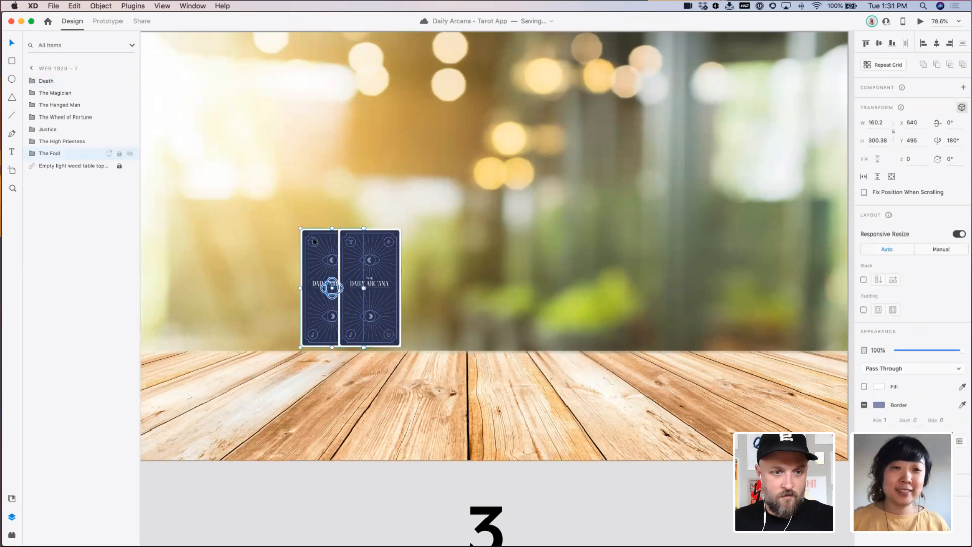
pyautogui.moveTo(278, 228); pyautogui.dragTo(390, 284)
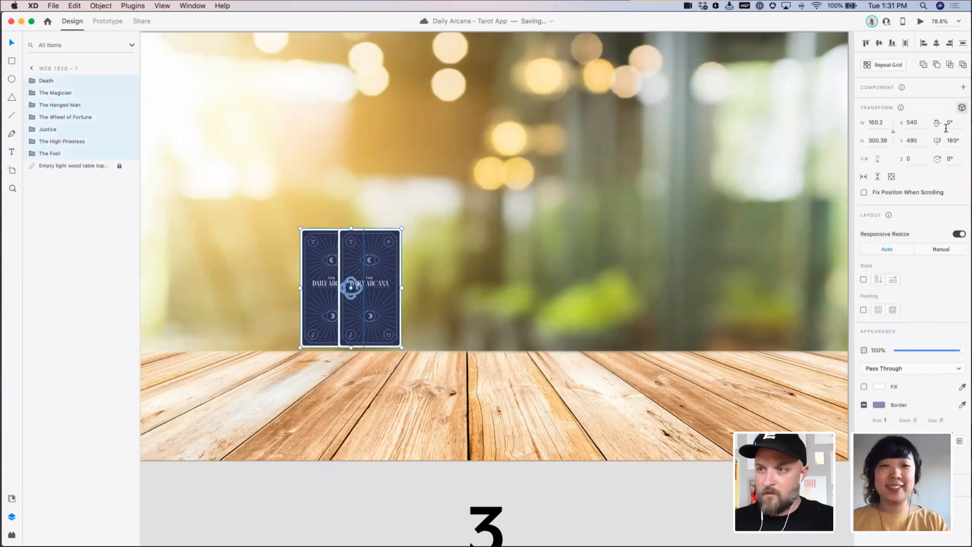
pyautogui.click(906, 44)
pyautogui.click(416, 324)
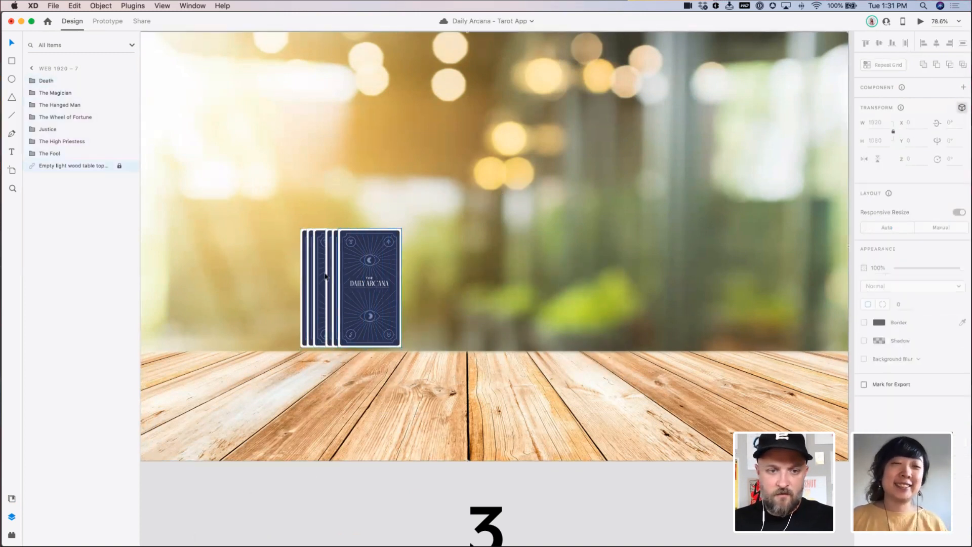
# Try to tilt the whole row of cards back to -84° and move it down onto the tabletop
pyautogui.scroll(5, 392, 339)
pyautogui.click(390, 346)
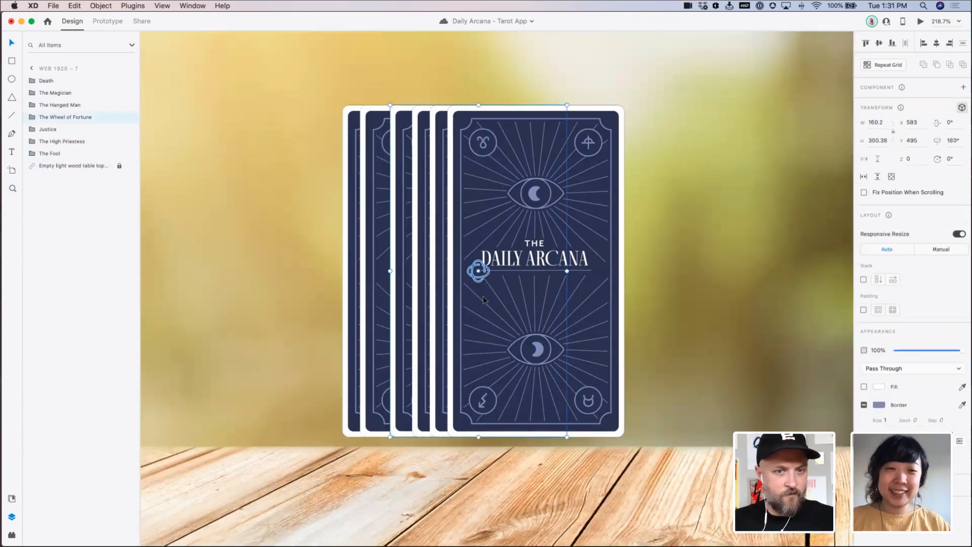
pyautogui.click(665, 296)
pyautogui.press('super+minus')
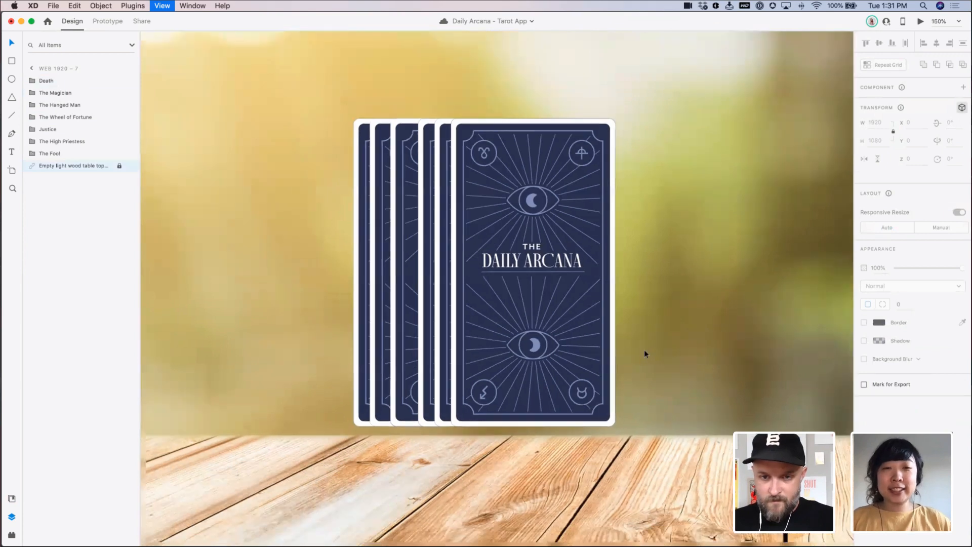
pyautogui.press('super+a')
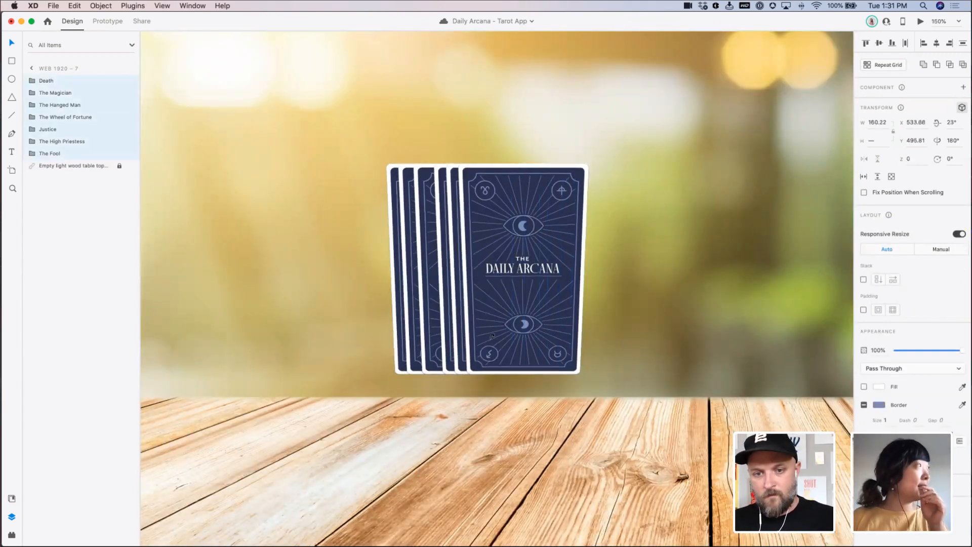
pyautogui.moveTo(487, 276); pyautogui.dragTo(497, 376)
pyautogui.press('super+minus')
pyautogui.moveTo(473, 323); pyautogui.dragTo(375, 283)
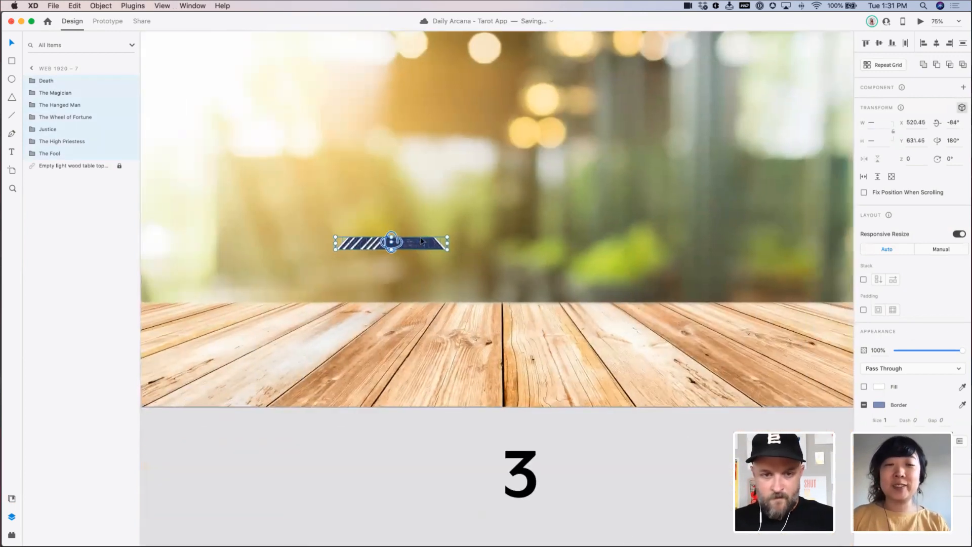
pyautogui.moveTo(419, 242); pyautogui.dragTo(455, 328)
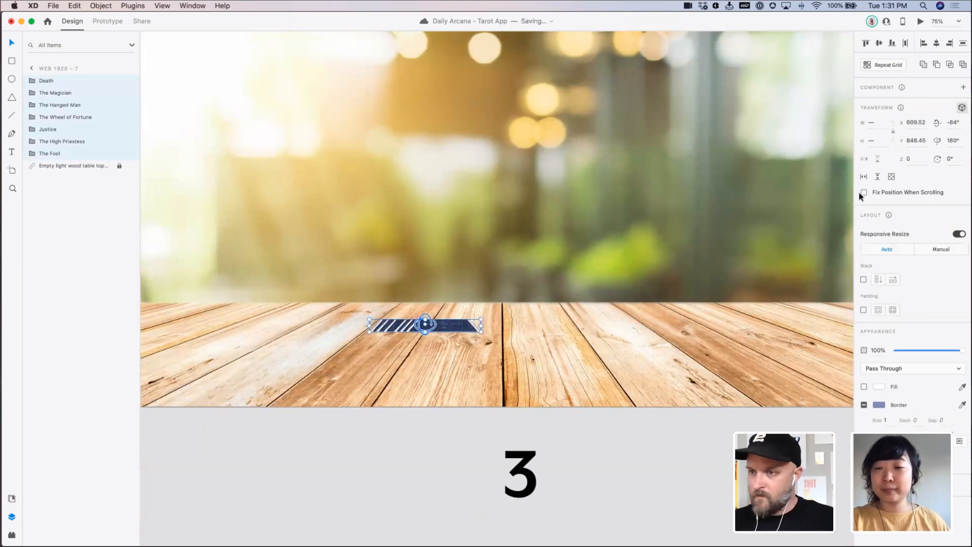
pyautogui.press('super+z')
pyautogui.press('super+z')
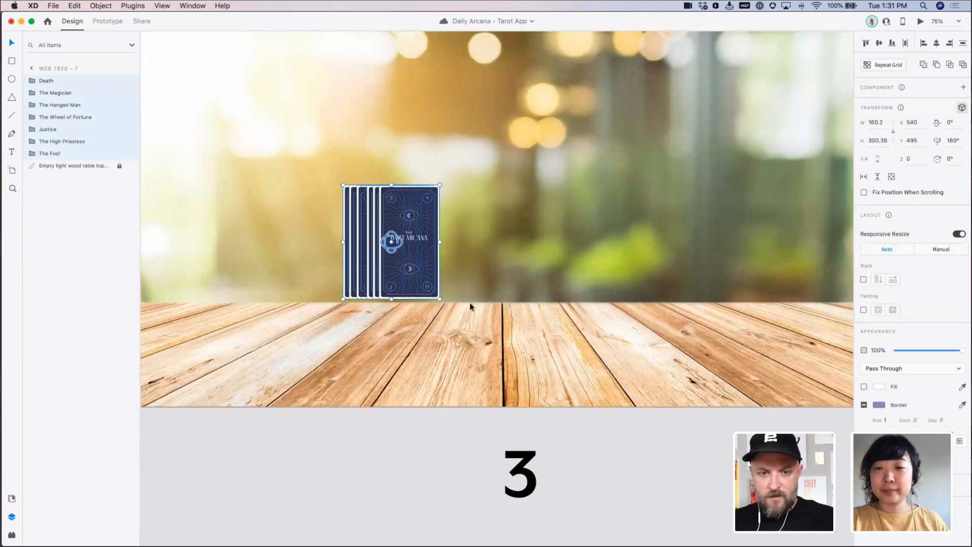
# Enlarge all seven upright cards together to about 281 px wide each and reposition them over the table
pyautogui.moveTo(476, 342); pyautogui.dragTo(507, 372)
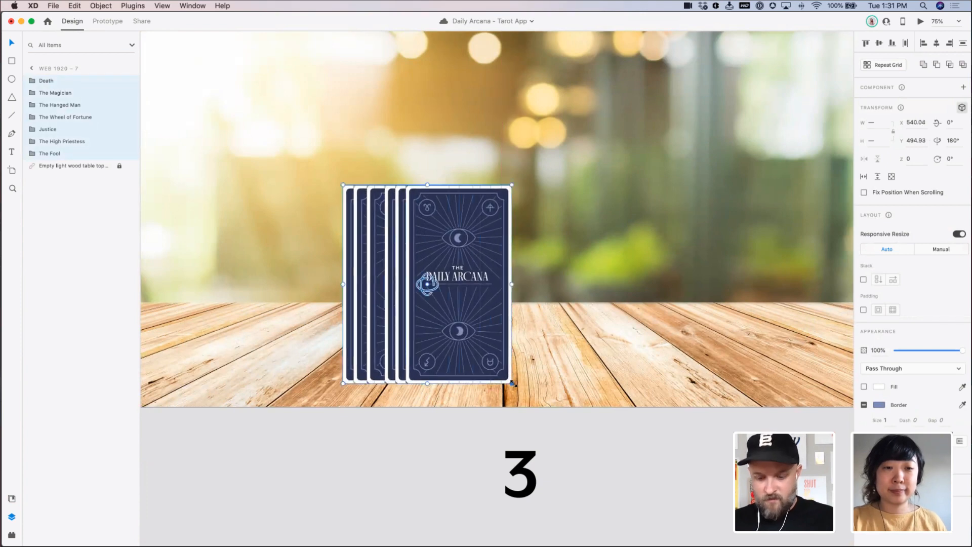
pyautogui.press('super+minus')
pyautogui.moveTo(561, 328); pyautogui.dragTo(548, 354)
# Try to tilt the enlarged row of cards to -82° and lay it on the back of the tabletop
pyautogui.moveTo(461, 308); pyautogui.dragTo(424, 336)
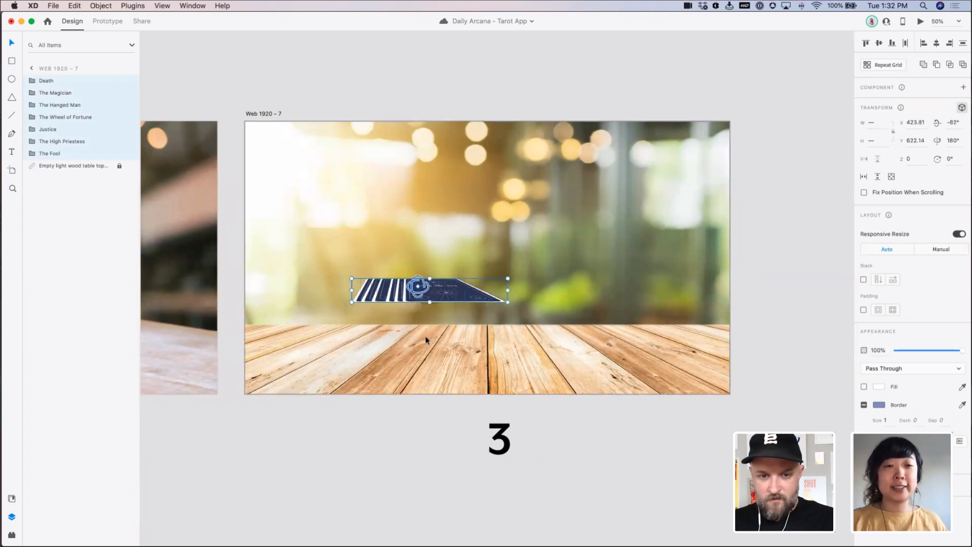
pyautogui.moveTo(476, 297); pyautogui.dragTo(411, 337)
pyautogui.click(570, 337)
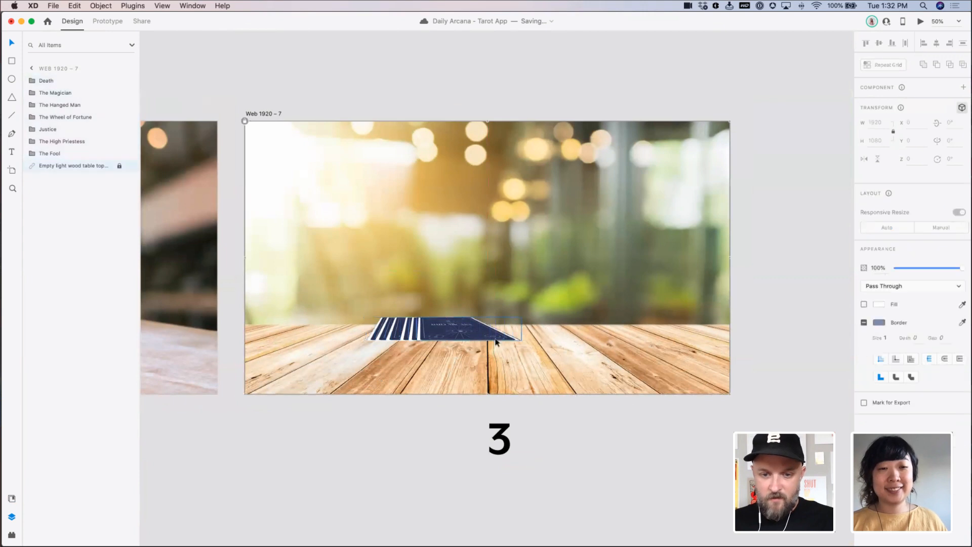
# Try the Death card alone on the right of the tabletop, rotated to -79° and 187°
pyautogui.moveTo(486, 339); pyautogui.dragTo(658, 350)
pyautogui.press('super+z')
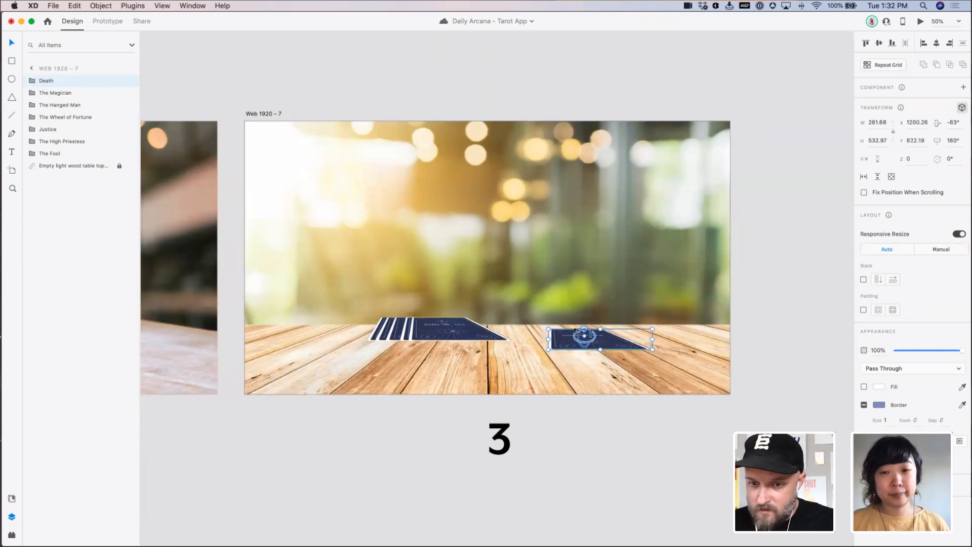
pyautogui.moveTo(577, 330); pyautogui.dragTo(611, 334)
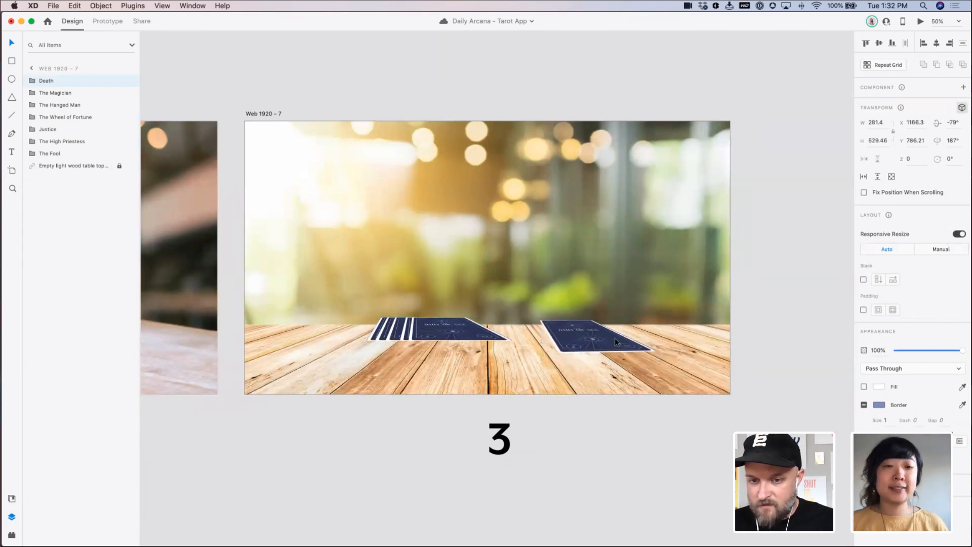
pyautogui.click(766, 360)
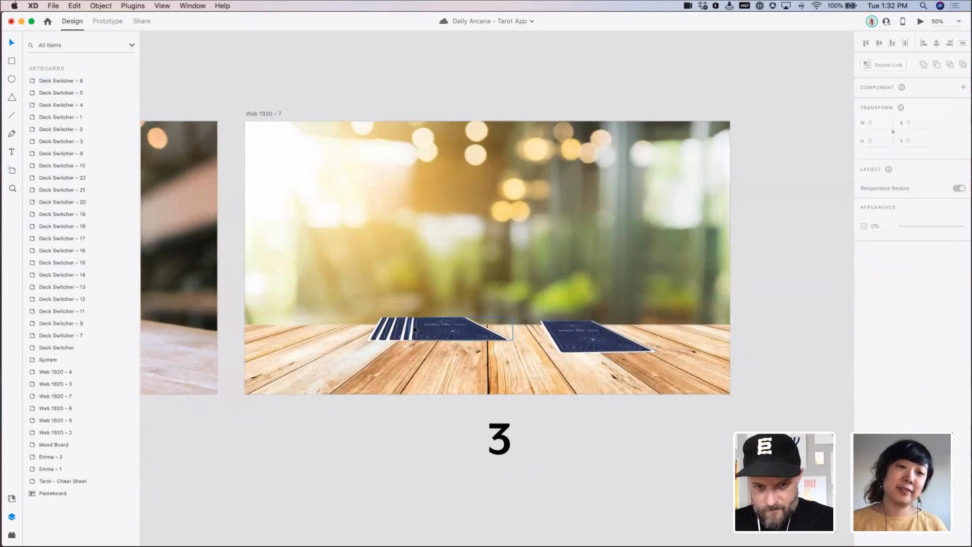
pyautogui.click(564, 340)
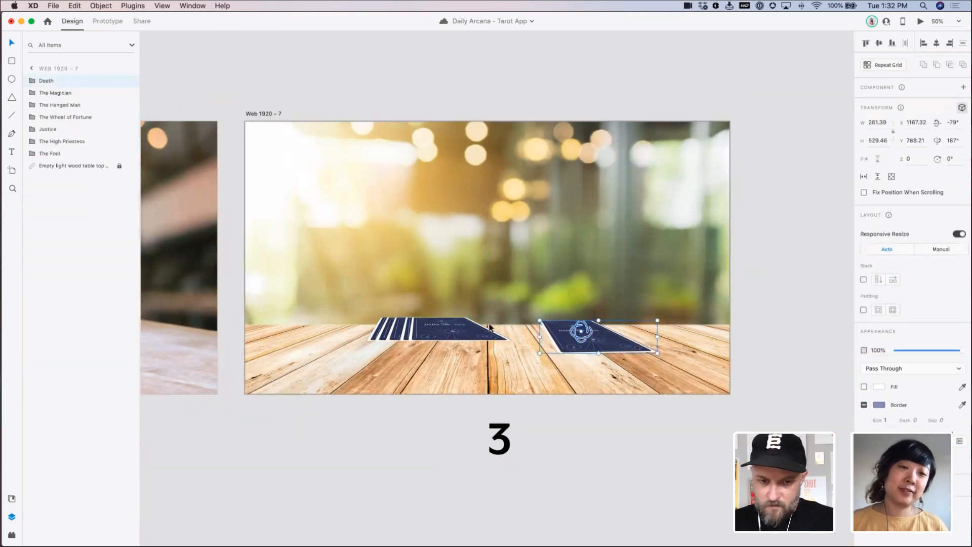
# Undo the Death card's placement and the row's tilt and move, back to the enlarged upright cards
pyautogui.press('super+z')
pyautogui.press('super+z')
pyautogui.press('super+z')
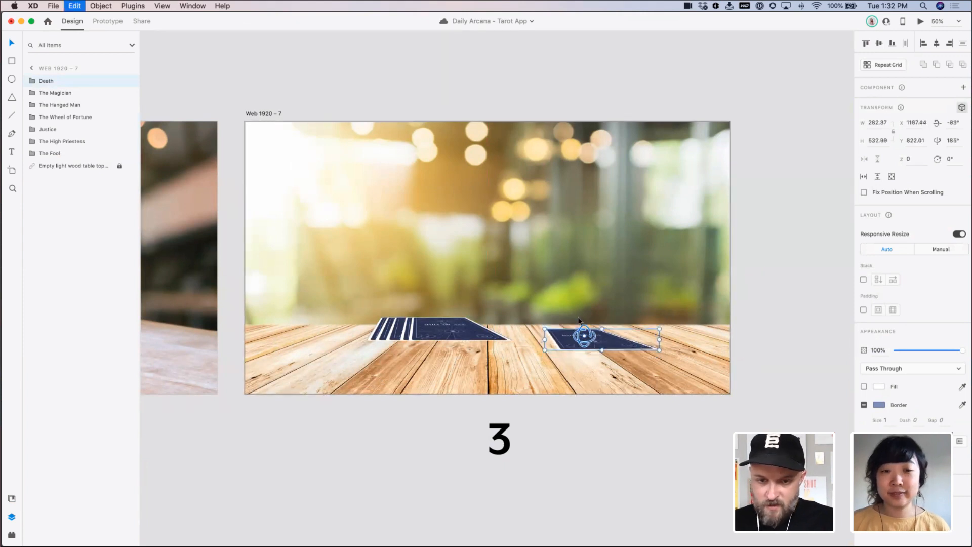
pyautogui.press('super+z')
pyautogui.press('super+z')
pyautogui.press('super+z')
pyautogui.press('super+z')
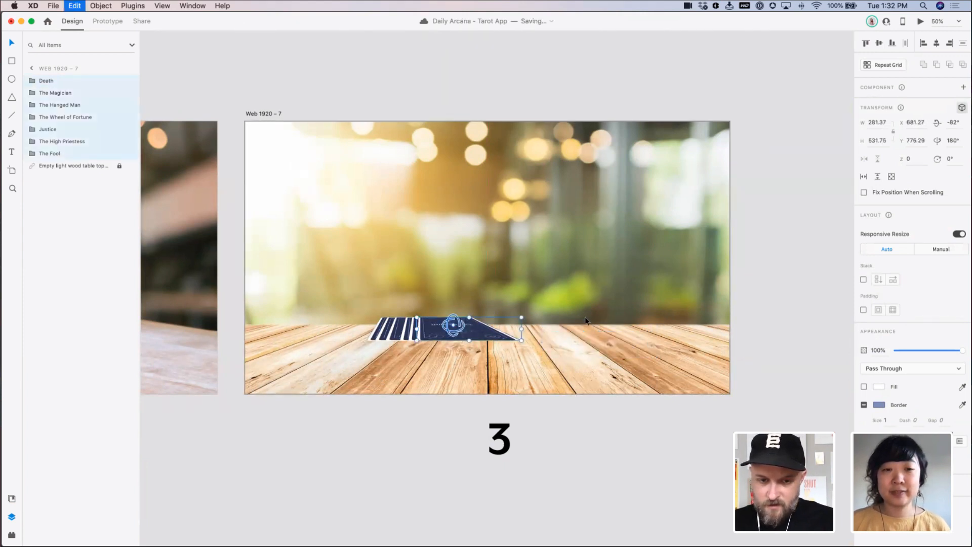
pyautogui.press('super+z')
pyautogui.press('super+z')
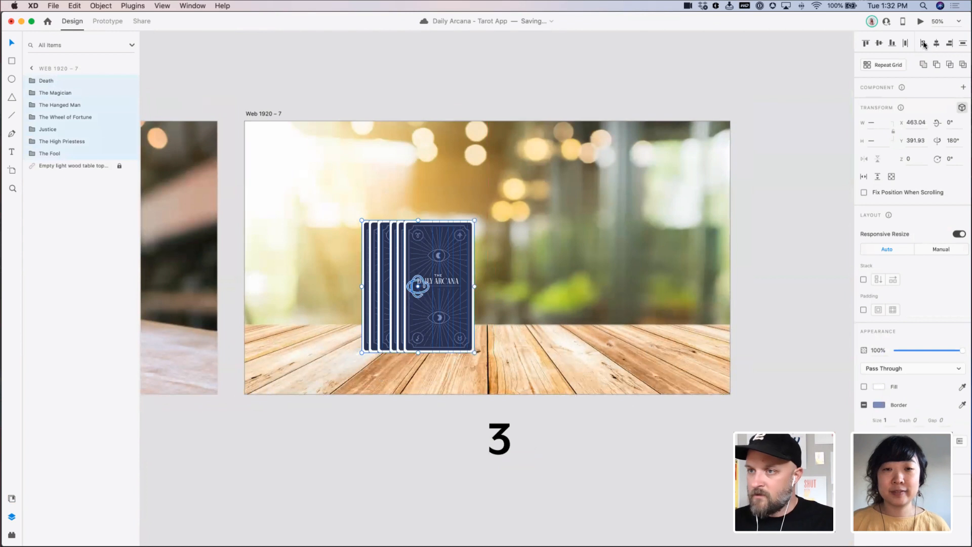
# Left-align the seven cards into one stack and lay it on the right of the tabletop, rotated to -77° and 189°
pyautogui.click(924, 45)
pyautogui.moveTo(420, 293); pyautogui.dragTo(635, 357)
pyautogui.press('super+z')
pyautogui.moveTo(608, 318); pyautogui.dragTo(624, 353)
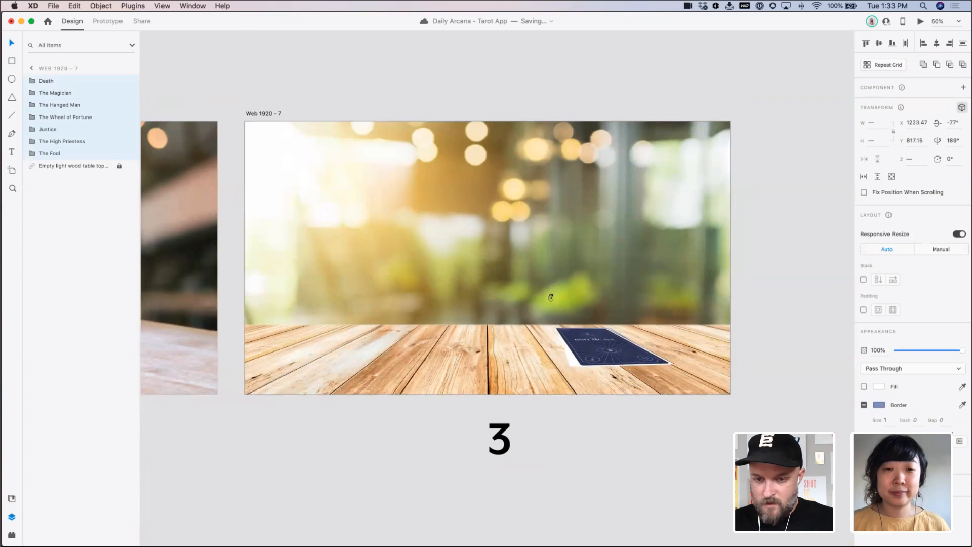
# Set the Death card's Z depth to 28 and shift the card slightly up and right on the table
pyautogui.click(53, 79)
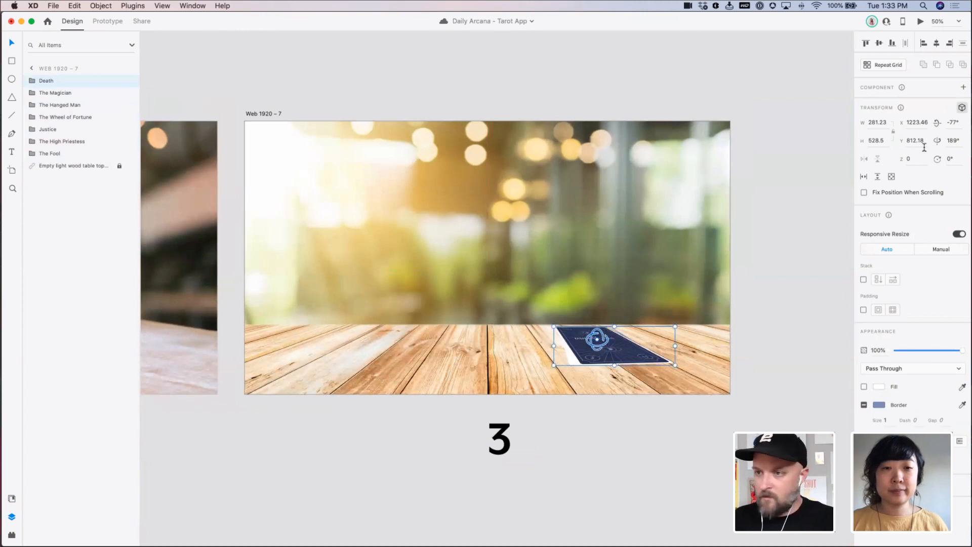
pyautogui.write('-1')
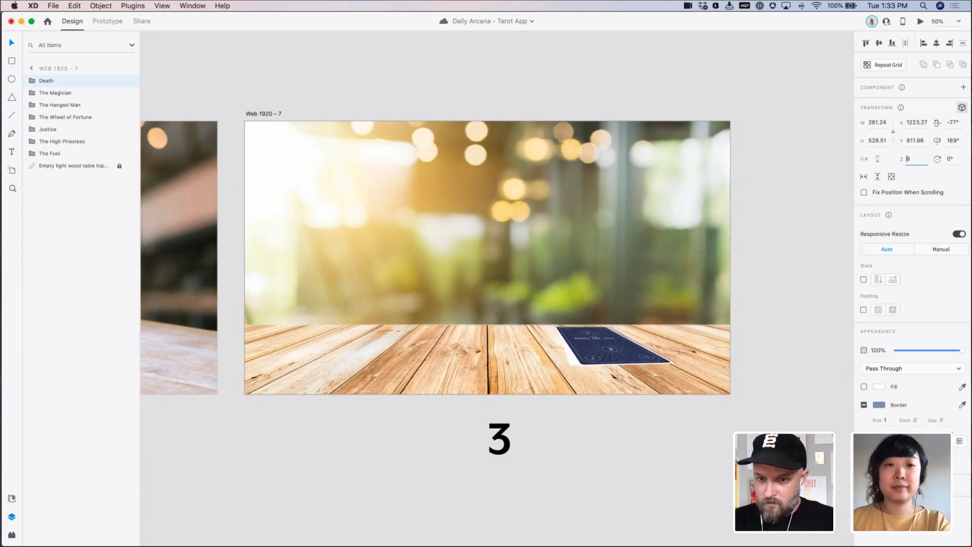
pyautogui.hotkey('shift', 'Up')
pyautogui.hotkey('shift', 'Up')
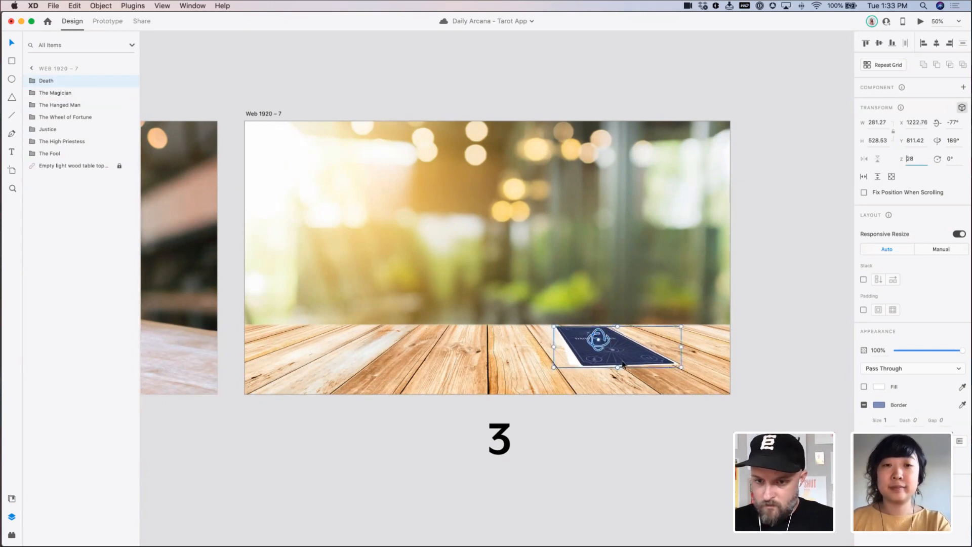
pyautogui.moveTo(623, 363); pyautogui.dragTo(625, 362)
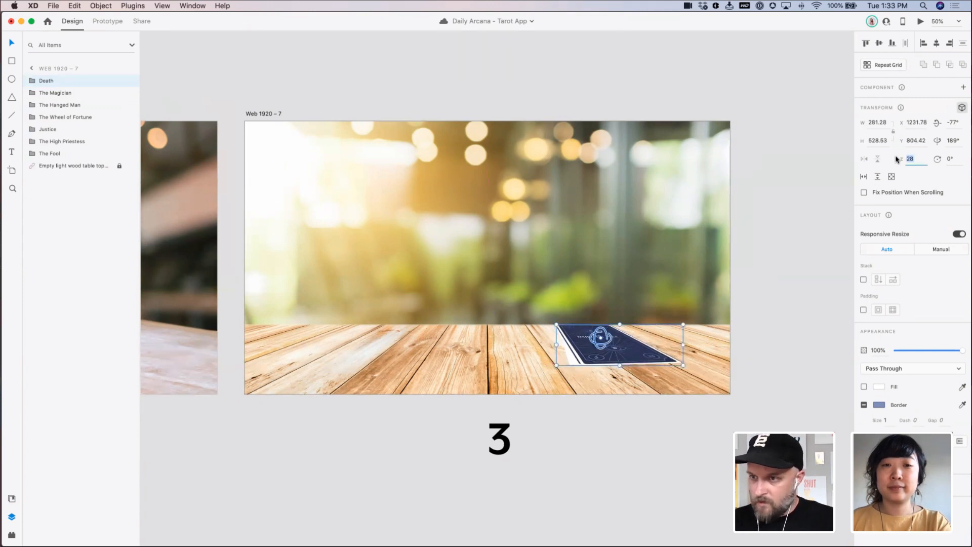
# Reduce the Death card's Z depth to 20 and readjust it to 24
pyautogui.write('20')
pyautogui.press('Tab')
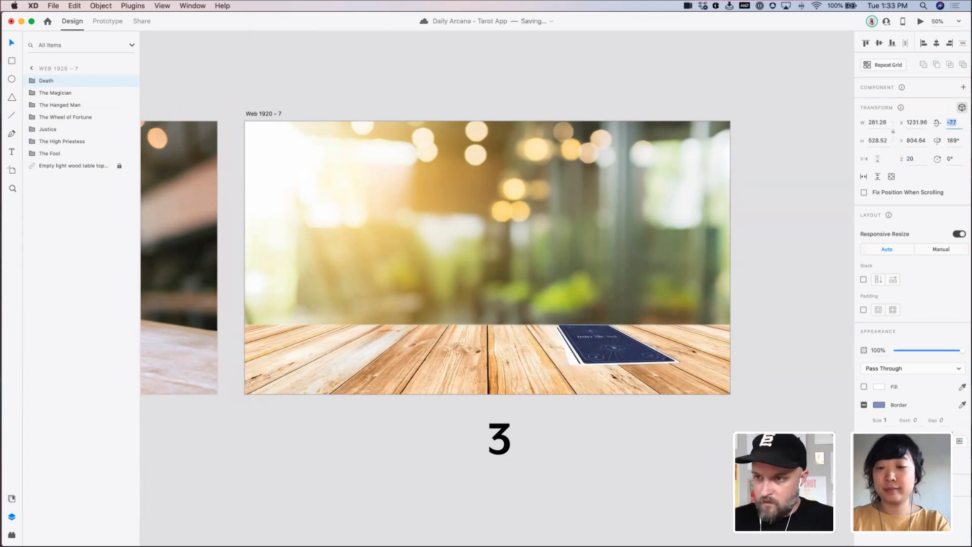
pyautogui.click(913, 157)
pyautogui.press('Tab')
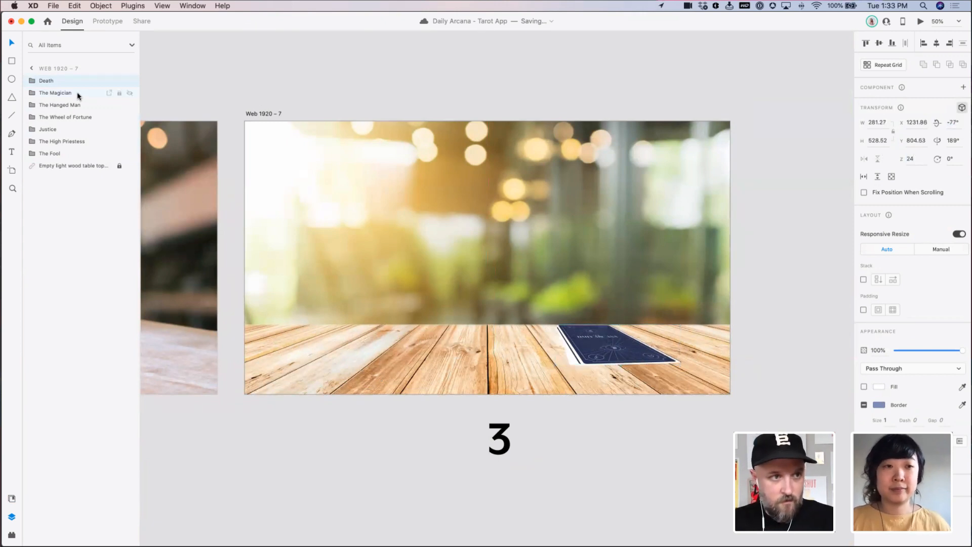
# Set the Z depth of The Magician card to 18
pyautogui.click(79, 95)
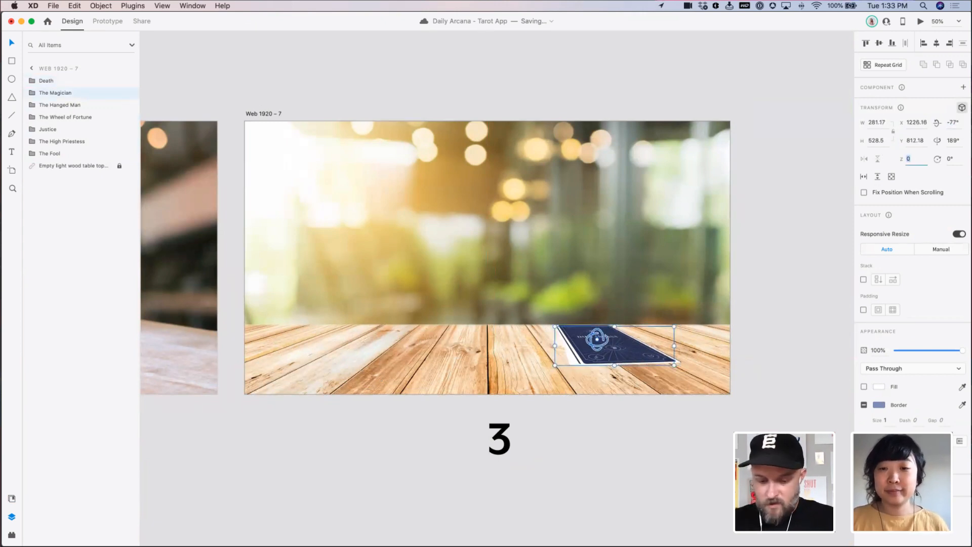
pyautogui.write('18')
pyautogui.press('Tab')
# Set the Z depth of The Hanged Man card to 12
pyautogui.click(81, 105)
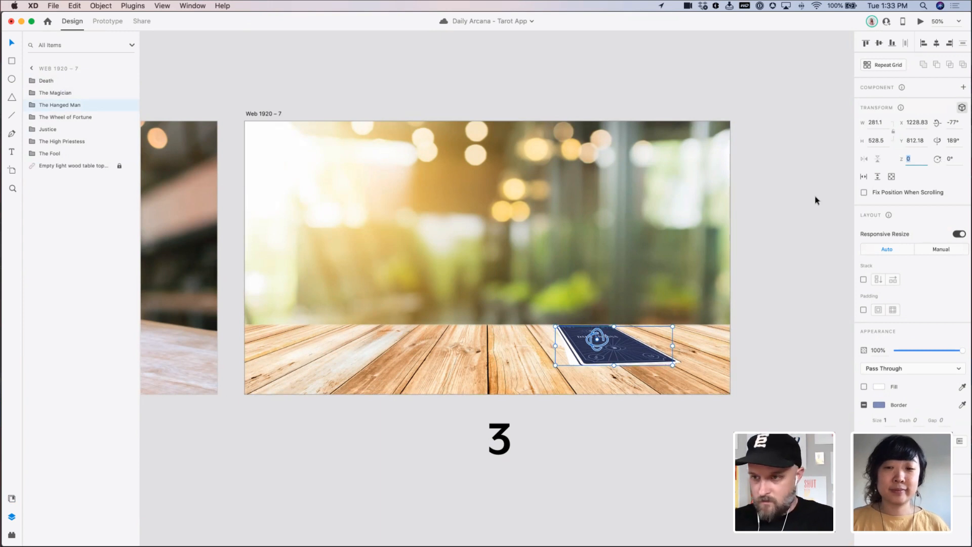
pyautogui.write('12')
pyautogui.press('Tab')
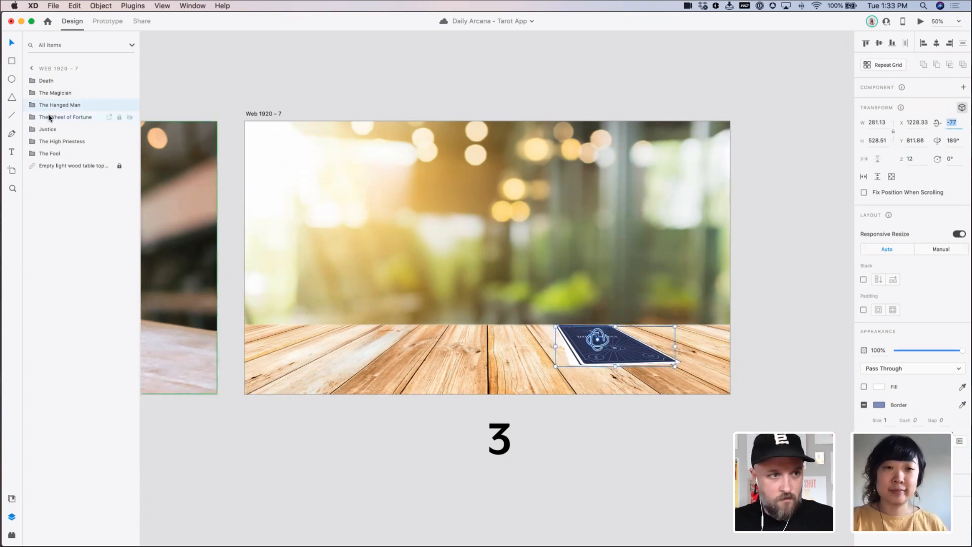
# Set the Z depth of The Wheel of Fortune card to 6
pyautogui.click(49, 117)
pyautogui.moveTo(918, 160); pyautogui.dragTo(887, 160)
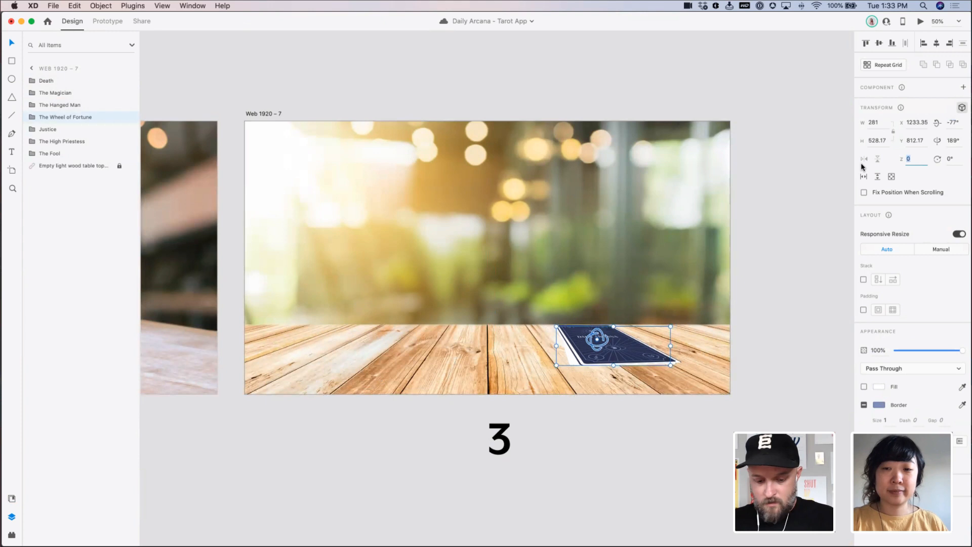
pyautogui.write('6')
pyautogui.press('Tab')
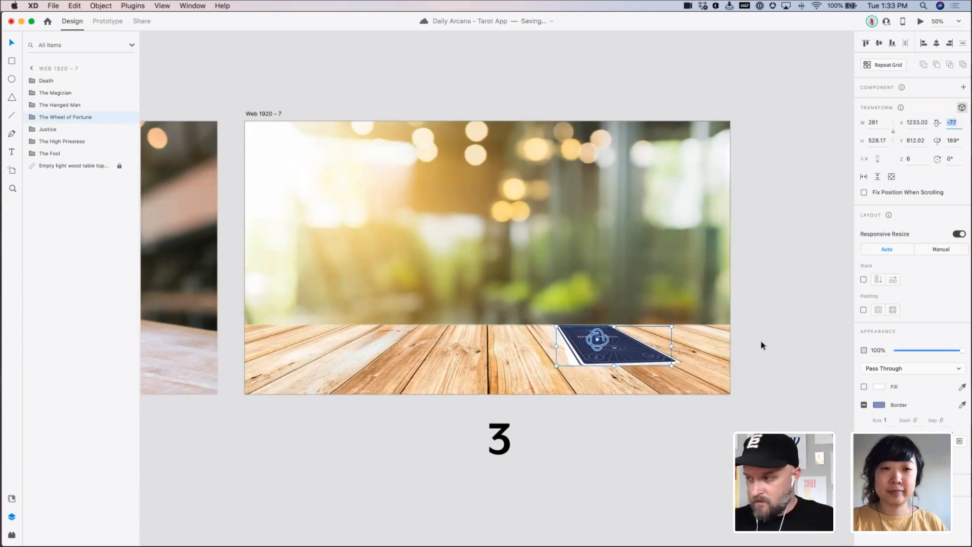
pyautogui.click(780, 291)
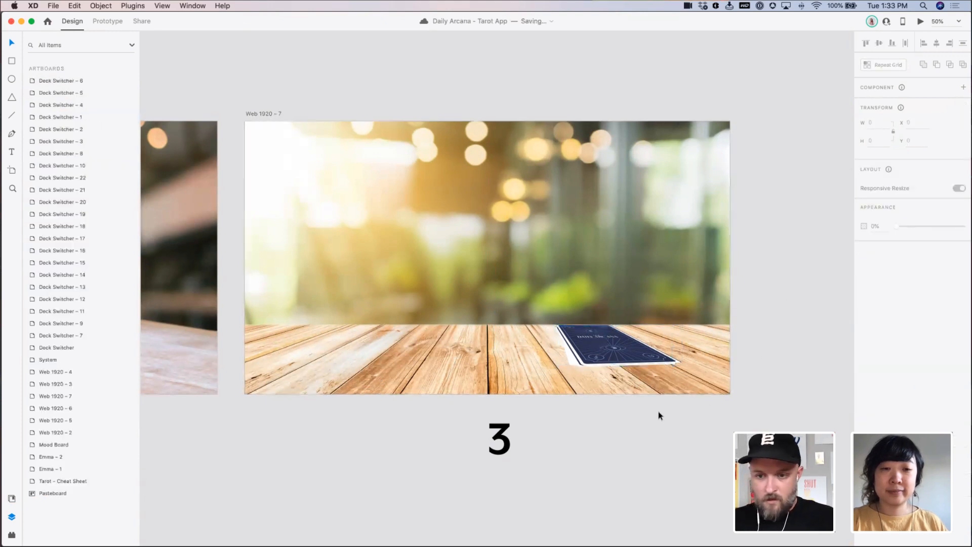
# Select all seven cards on Web 1920 – 7 and nudge the stack slightly up the table
pyautogui.moveTo(658, 411); pyautogui.dragTo(559, 272)
pyautogui.press('super+space')
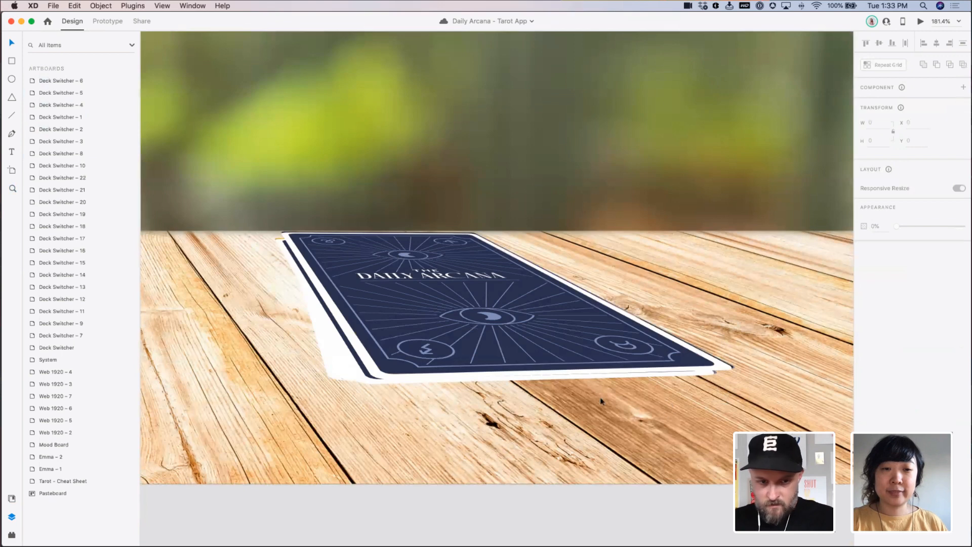
pyautogui.moveTo(601, 415); pyautogui.dragTo(485, 290)
pyautogui.press('Up')
pyautogui.press('Up')
pyautogui.press('Up')
pyautogui.press('Up')
pyautogui.press('Up')
pyautogui.press('Up')
pyautogui.press('Up')
pyautogui.press('Up')
pyautogui.press('Up')
pyautogui.press('Up')
pyautogui.press('Up')
pyautogui.press('Up')
pyautogui.press('Up')
pyautogui.press('Up')
pyautogui.press('Up')
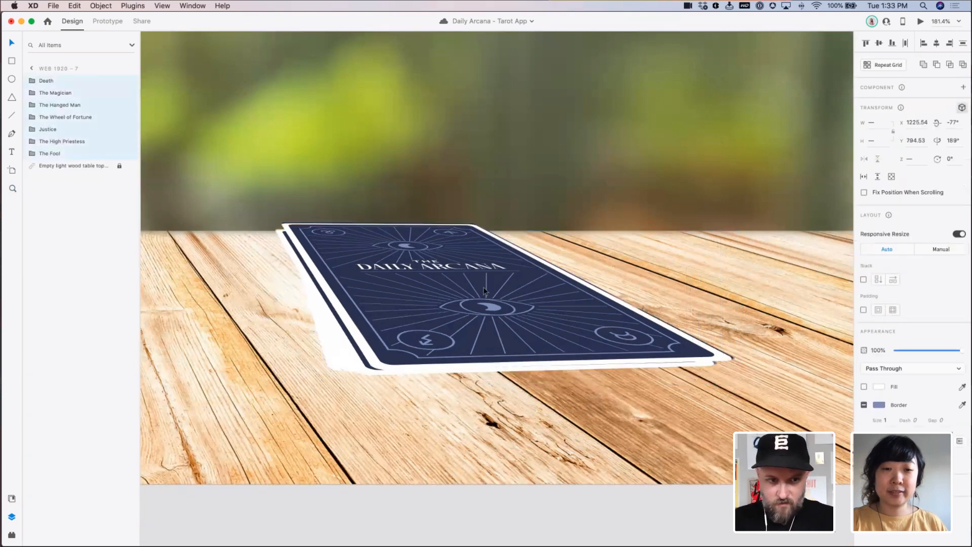
pyautogui.press('Down')
pyautogui.press('Down')
pyautogui.press('Down')
pyautogui.press('Down')
pyautogui.press('Down')
pyautogui.press('Down')
pyautogui.press('Down')
pyautogui.press('Down')
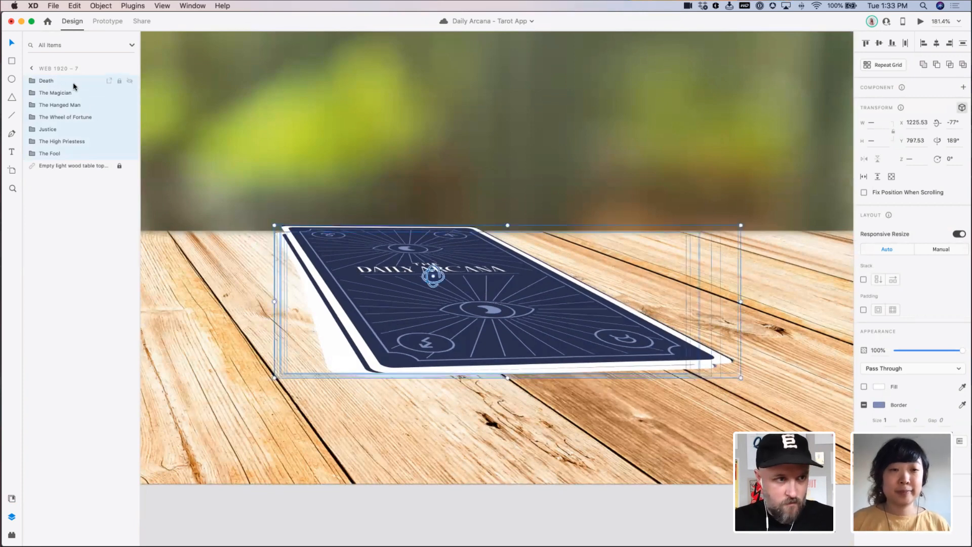
# Shift the Death card alone about 5 px up and to the right of the stack
pyautogui.click(32, 81)
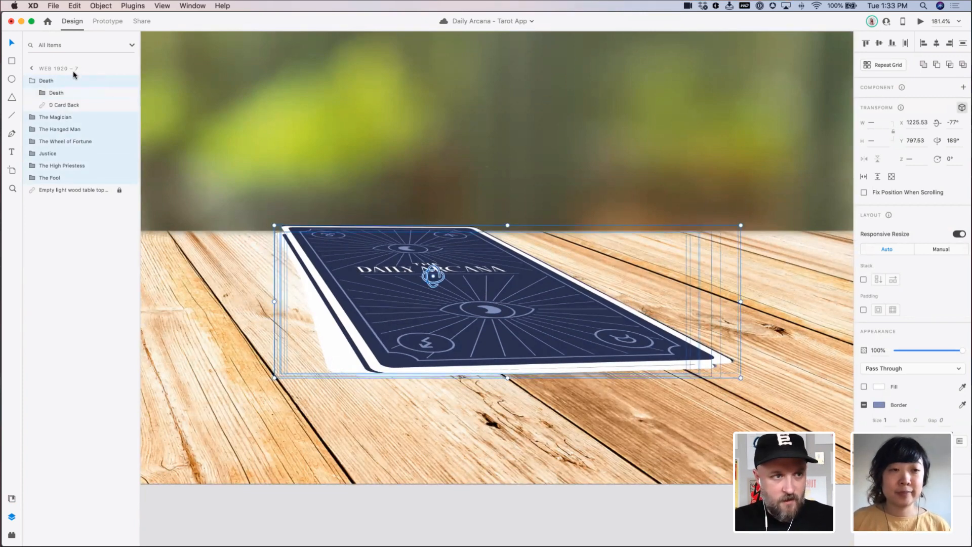
pyautogui.click(67, 87)
pyautogui.click(67, 83)
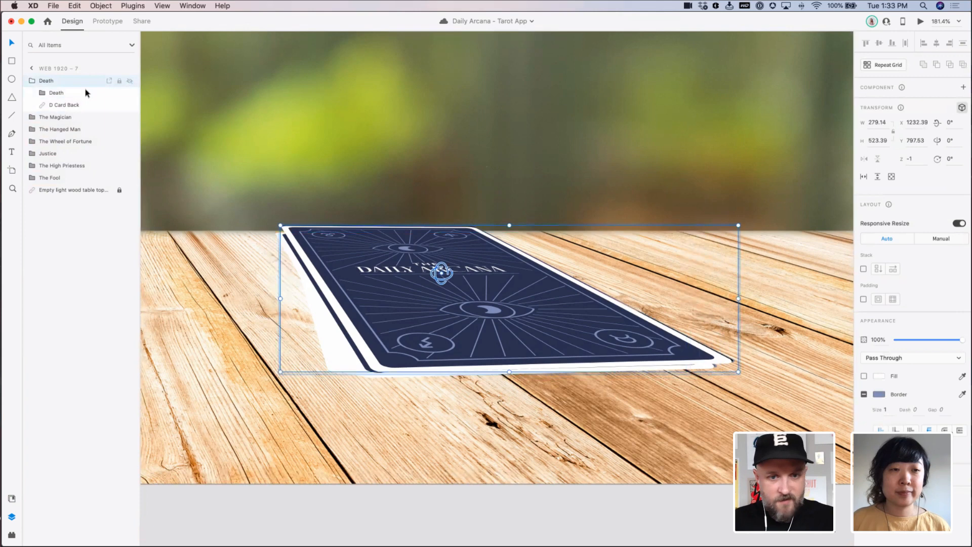
pyautogui.moveTo(488, 291); pyautogui.dragTo(461, 291)
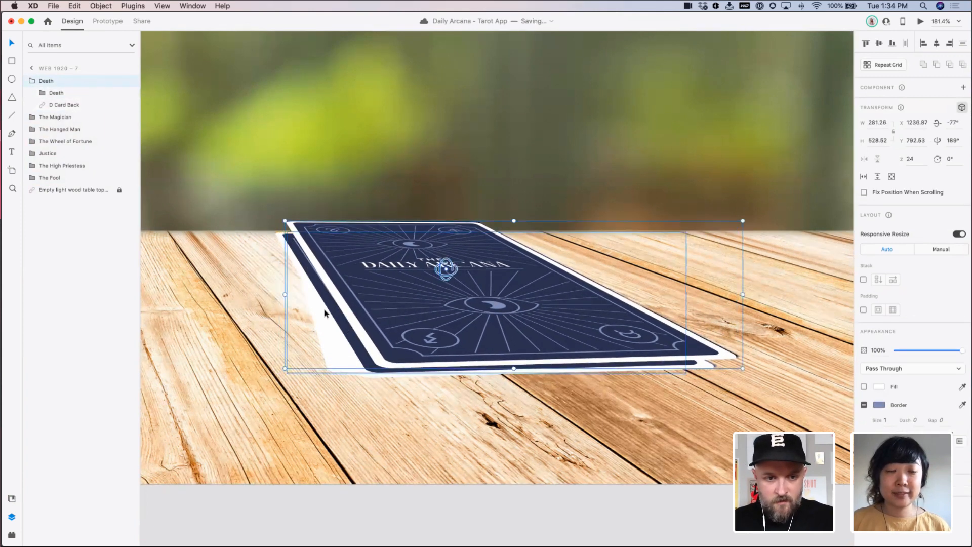
# Set the Z depth of the Death card to 32
pyautogui.click(333, 307)
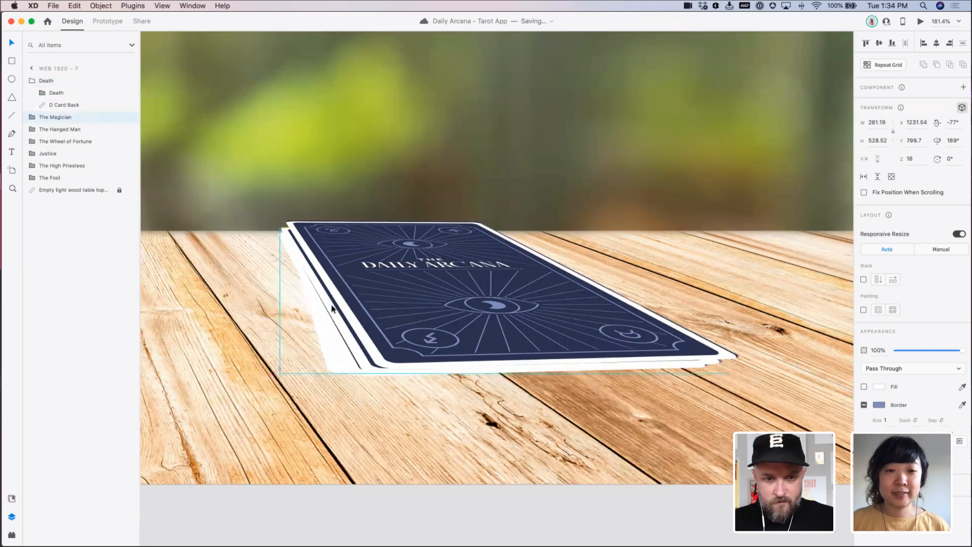
pyautogui.click(529, 278)
pyautogui.click(912, 159)
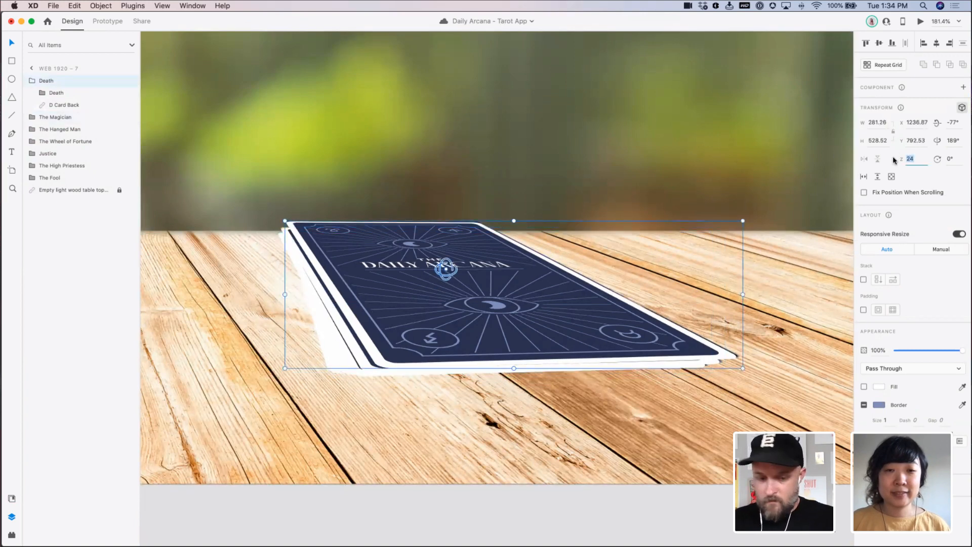
pyautogui.write('32')
pyautogui.press('Return')
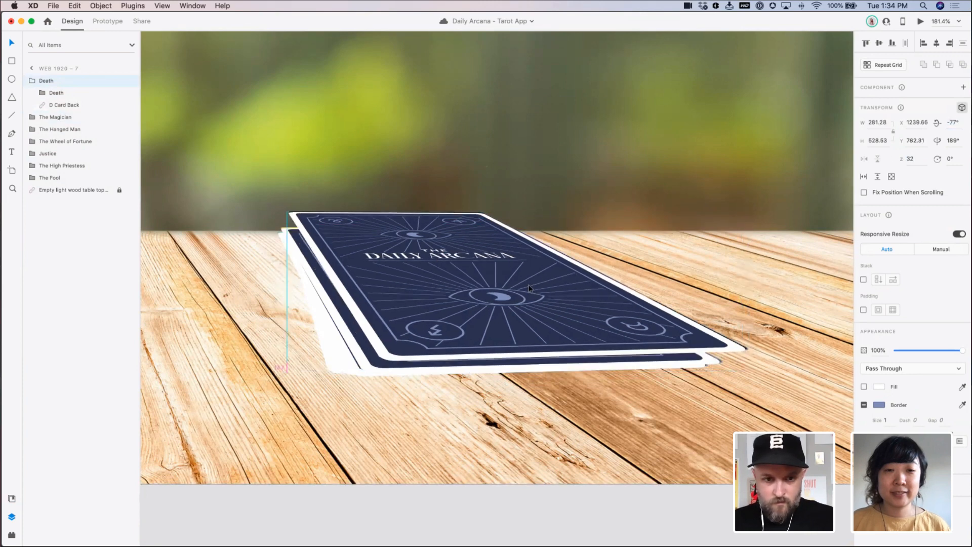
# Set the Z depth of The Magician card to 28
pyautogui.click(333, 310)
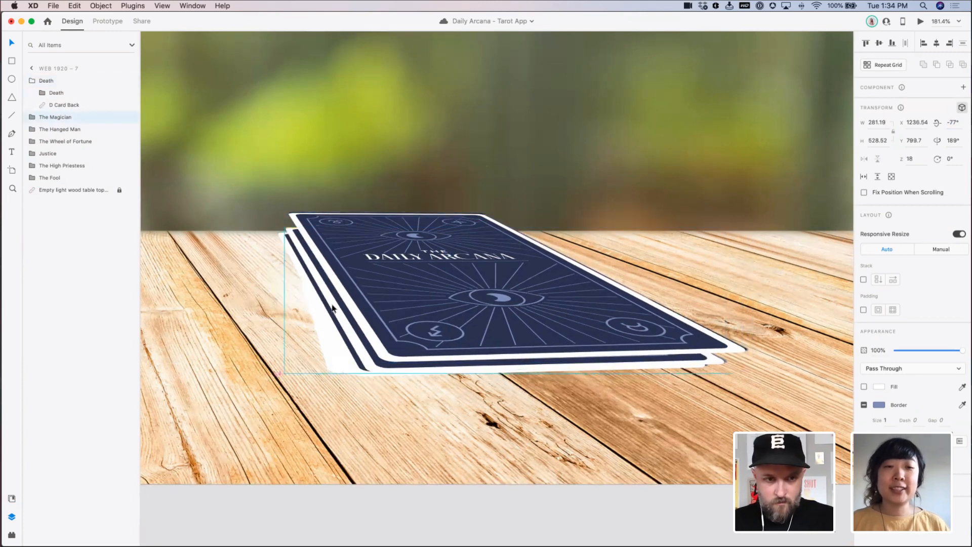
pyautogui.click(915, 158)
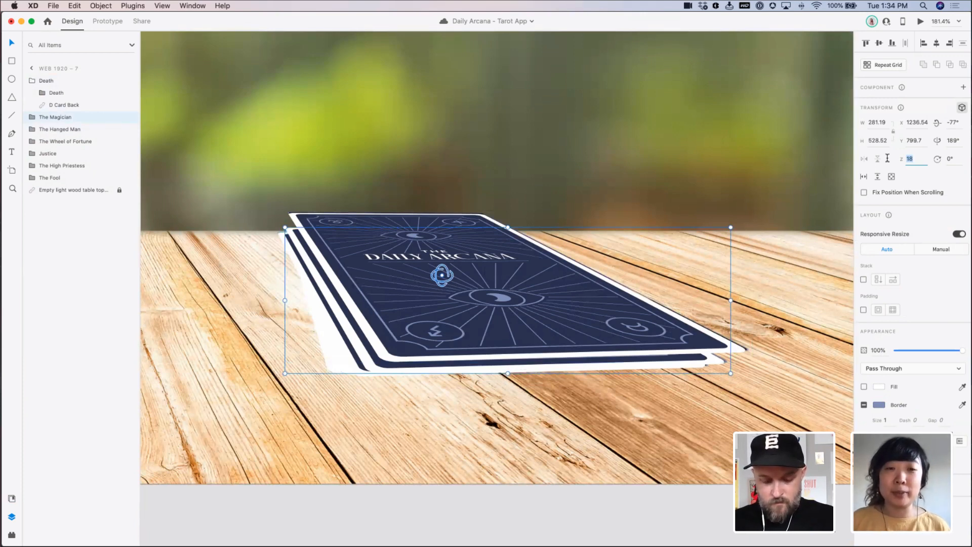
pyautogui.write('28')
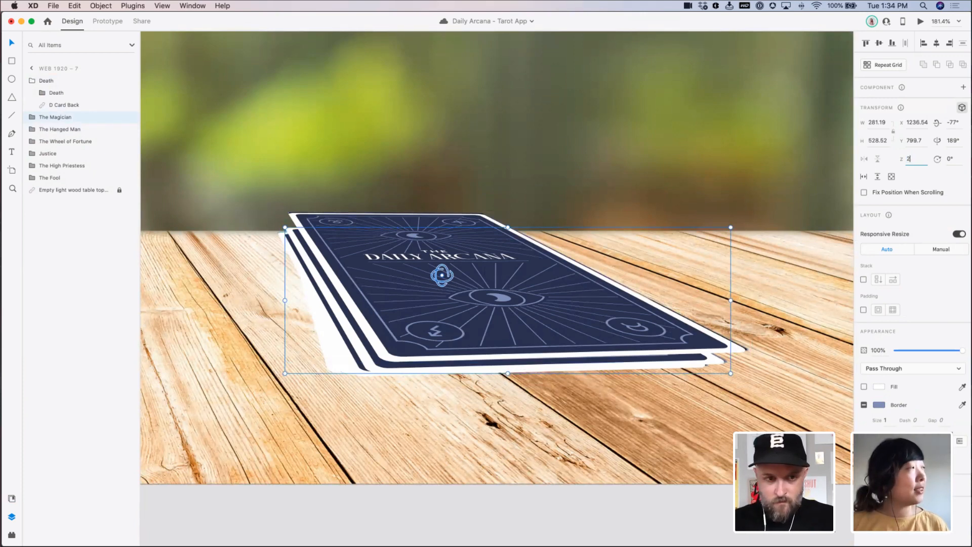
pyautogui.press('Tab')
# Offset the lower cards of the stack slightly so their edges fan out beneath The Magician card
pyautogui.moveTo(701, 363); pyautogui.dragTo(704, 359)
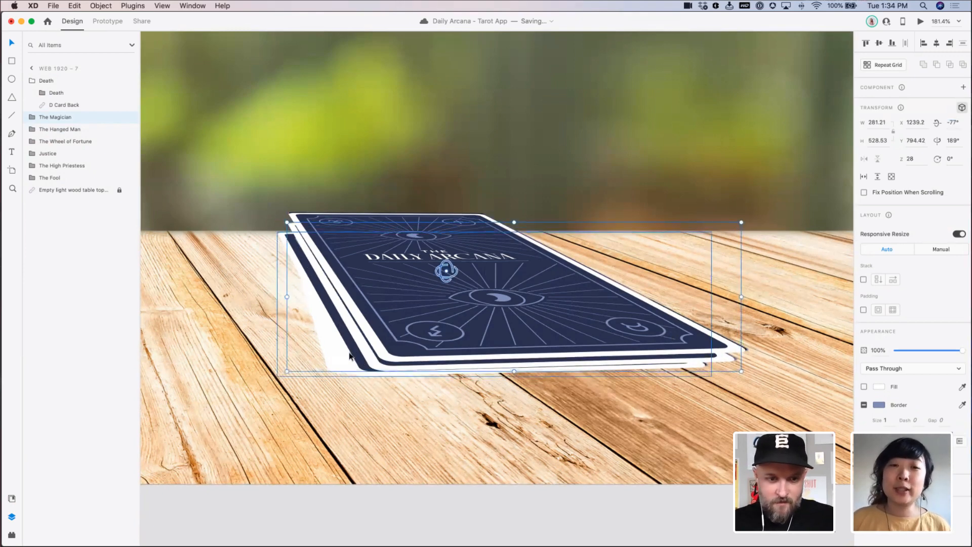
pyautogui.moveTo(353, 355); pyautogui.dragTo(323, 384)
pyautogui.click(530, 157)
# Duplicate the Web 1920 – 7 artboard and place the copy directly beside it on the right
pyautogui.press('super+minus')
pyautogui.press('super+minus')
pyautogui.press('super+minus')
pyautogui.press('super+minus')
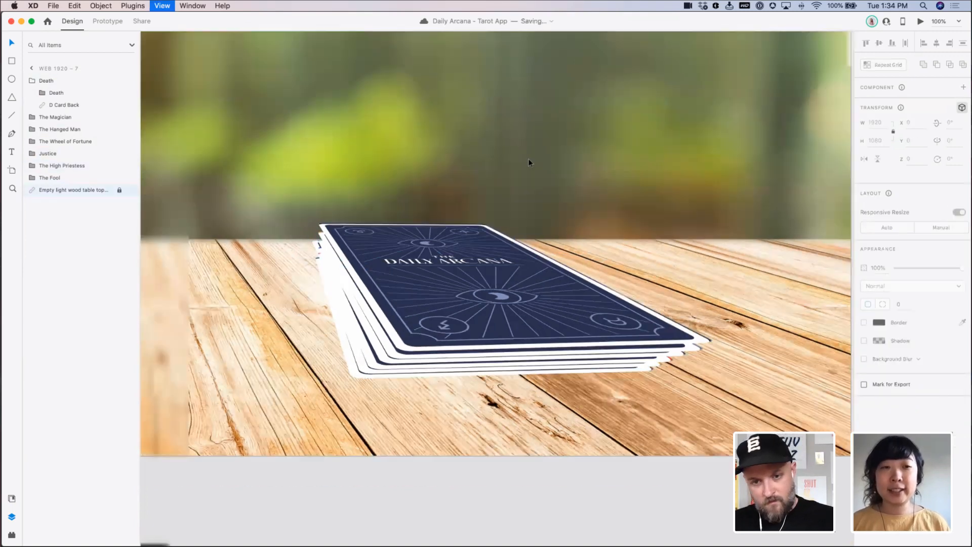
pyautogui.moveTo(670, 286); pyautogui.dragTo(764, 317)
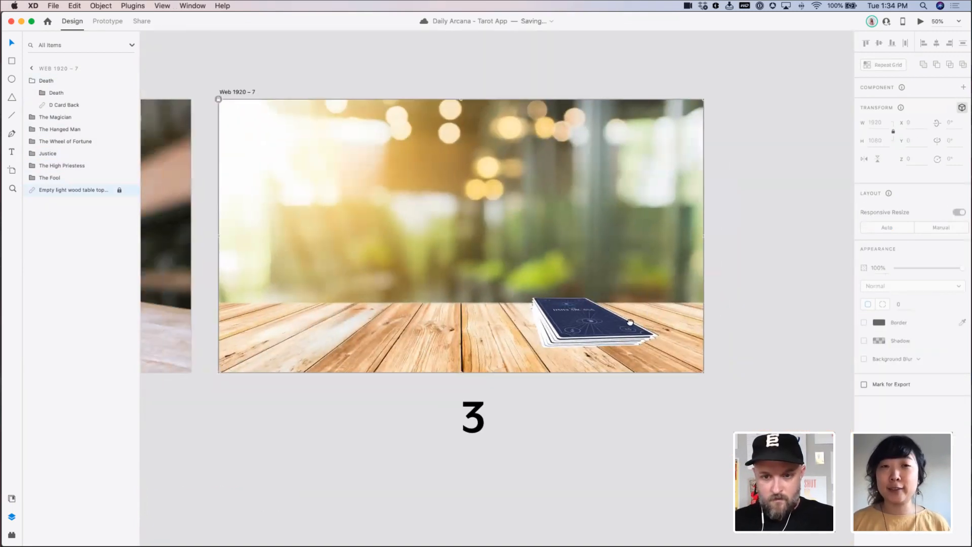
pyautogui.hscroll(5, 631, 304)
pyautogui.press('super+minus')
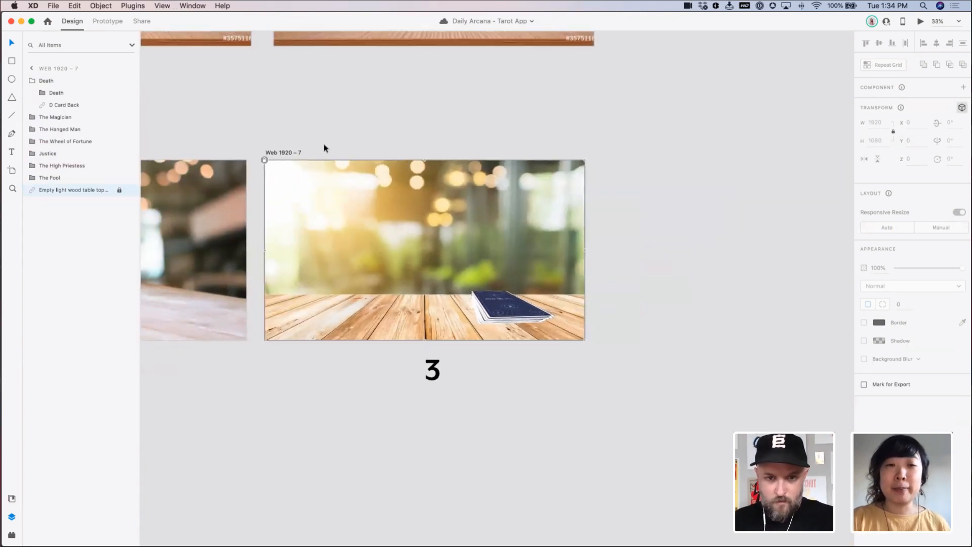
pyautogui.click(277, 153)
pyautogui.moveTo(277, 154); pyautogui.dragTo(616, 145)
pyautogui.click(572, 113)
# Examine the dog photos on the pasteboard away from the artboards
pyautogui.press('space')
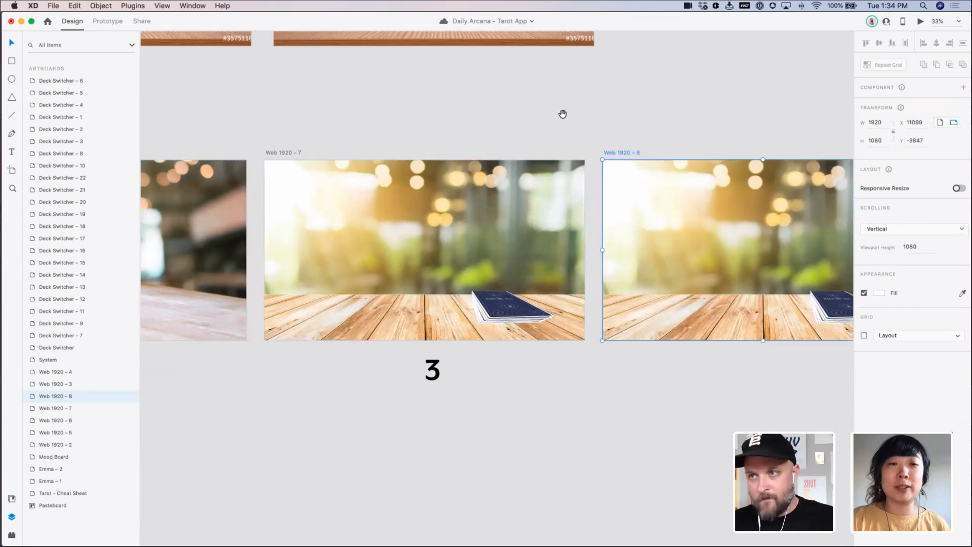
pyautogui.moveTo(384, 100); pyautogui.dragTo(536, 198)
pyautogui.moveTo(396, 216); pyautogui.dragTo(762, 61)
pyautogui.moveTo(664, 222); pyautogui.dragTo(647, 515)
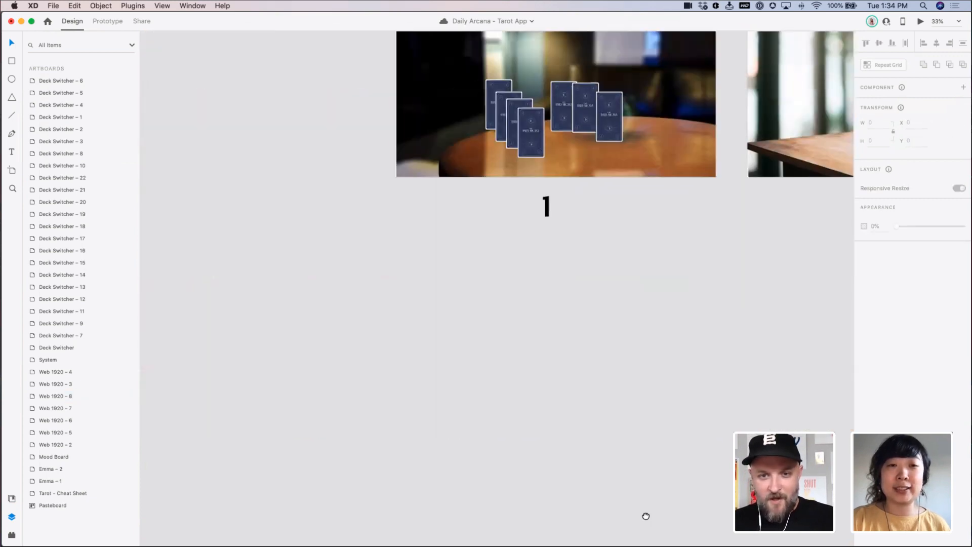
pyautogui.moveTo(668, 148); pyautogui.dragTo(845, 366)
pyautogui.moveTo(439, 102); pyautogui.dragTo(751, 273)
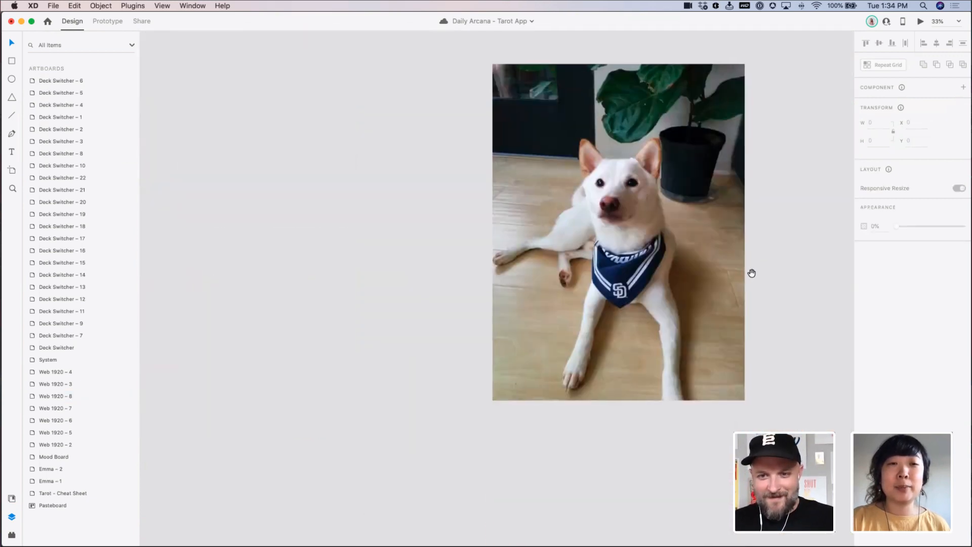
pyautogui.moveTo(809, 216); pyautogui.dragTo(593, 287)
pyautogui.moveTo(613, 204); pyautogui.dragTo(662, 343)
pyautogui.scroll(-10, 660, 346)
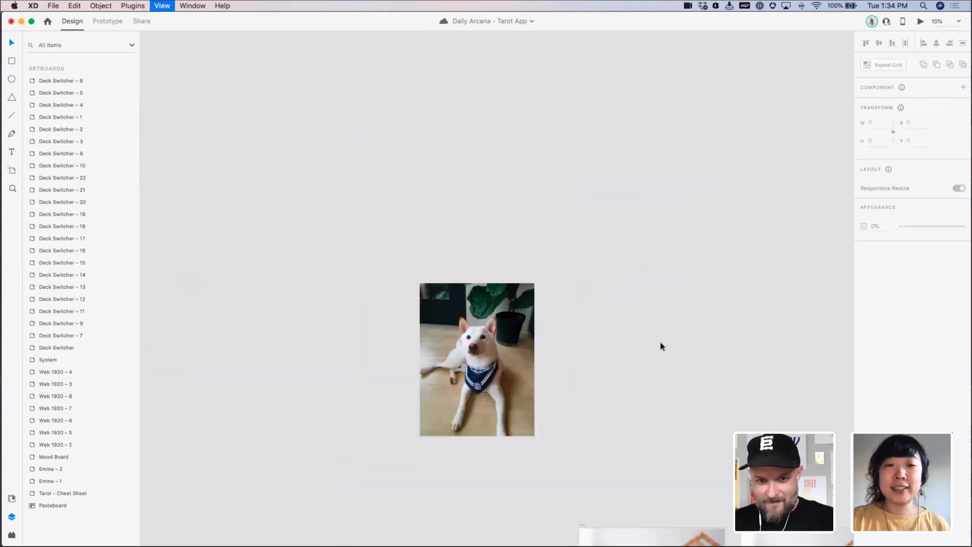
pyautogui.press('super+plus')
pyautogui.press('super+plus')
pyautogui.press('super+plus')
pyautogui.press('super+plus')
pyautogui.press('super+plus')
pyautogui.press('super+plus')
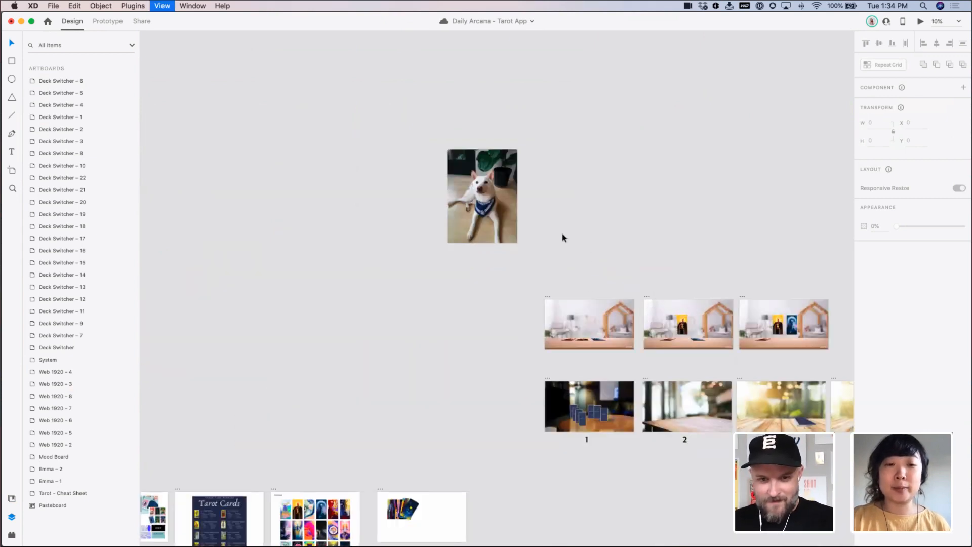
pyautogui.moveTo(573, 106); pyautogui.dragTo(604, 423)
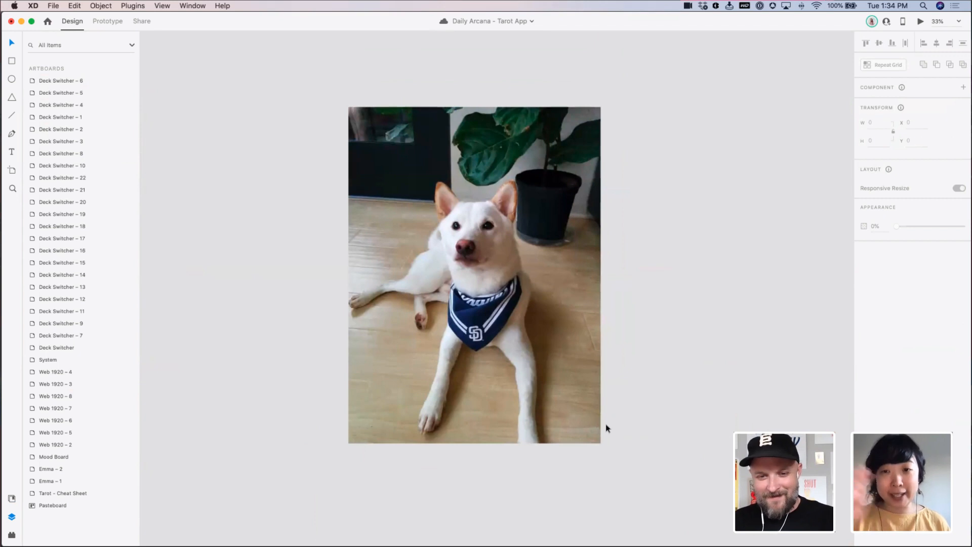
pyautogui.press('super+plus')
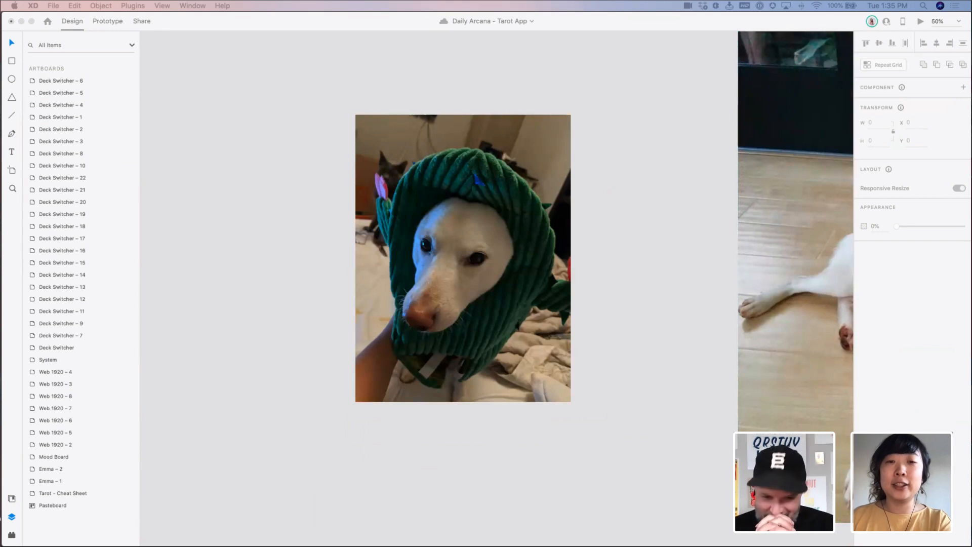
pyautogui.hscroll(9, 472, 277)
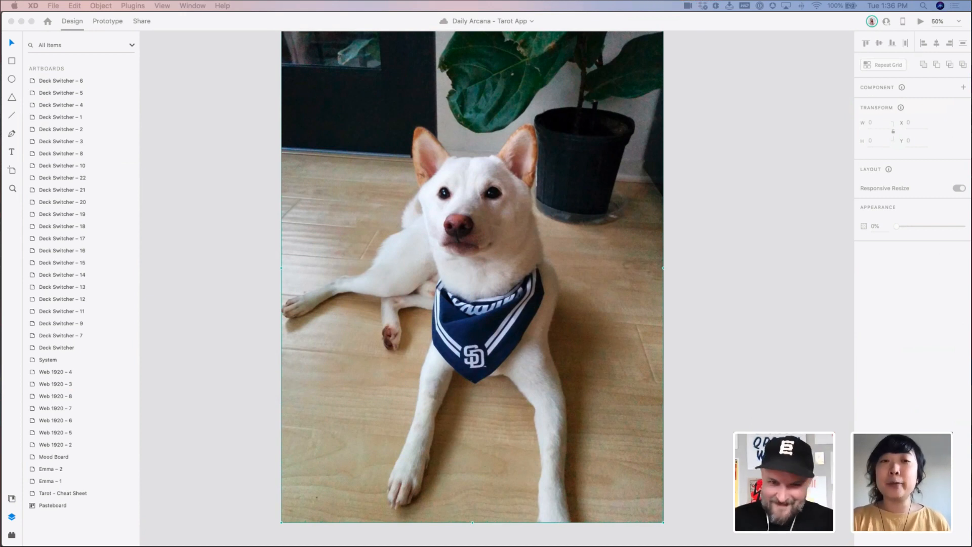
pyautogui.hscroll(-10, 690, 310)
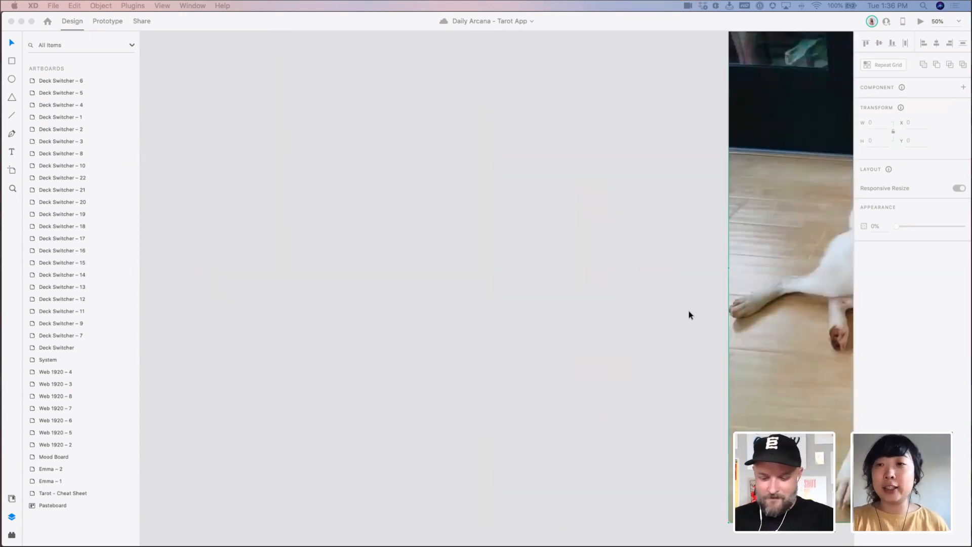
pyautogui.click(652, 302)
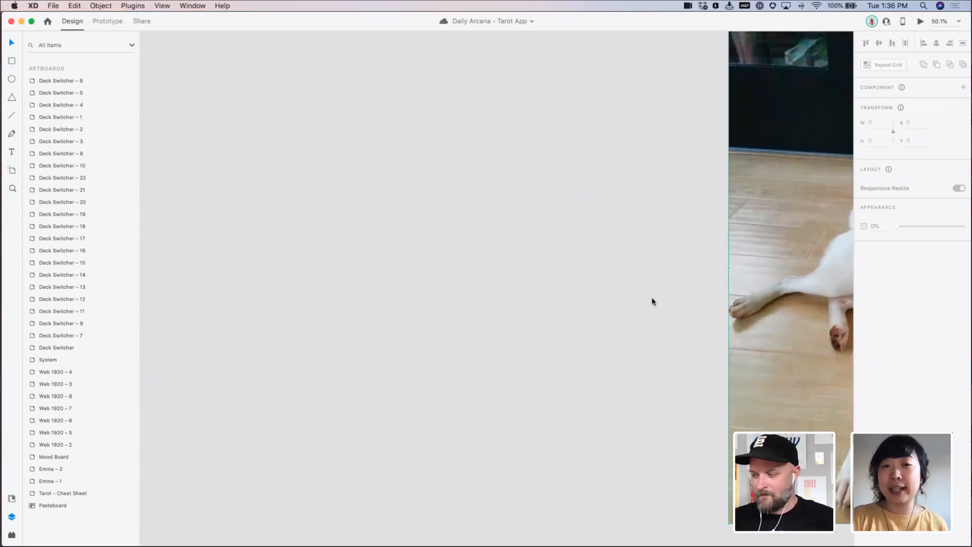
pyautogui.scroll(-5, 652, 302)
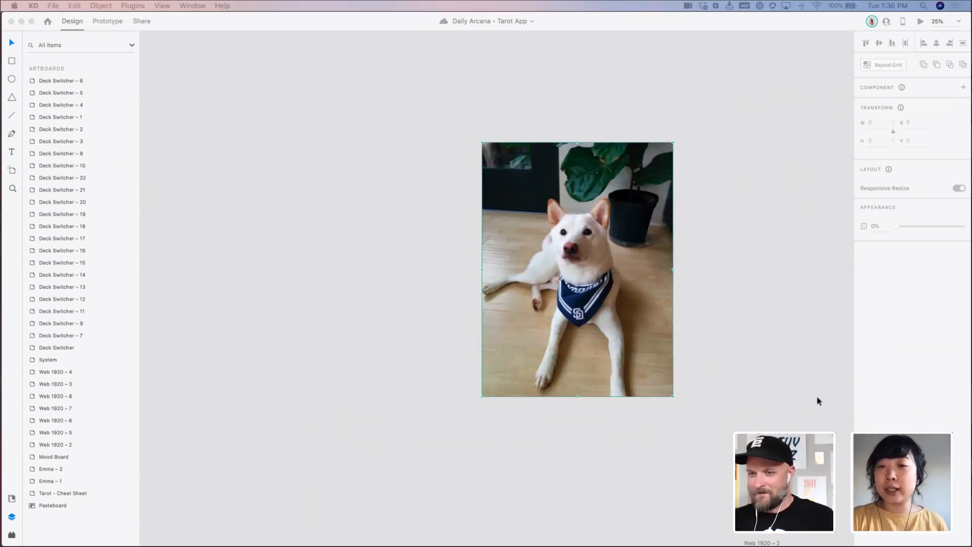
# Place the text "Tap the deck to shuffle." above the deck on Web 1920 – 8, with 3D transforms off and font size 46
pyautogui.click(780, 393)
pyautogui.moveTo(744, 393); pyautogui.dragTo(536, 371)
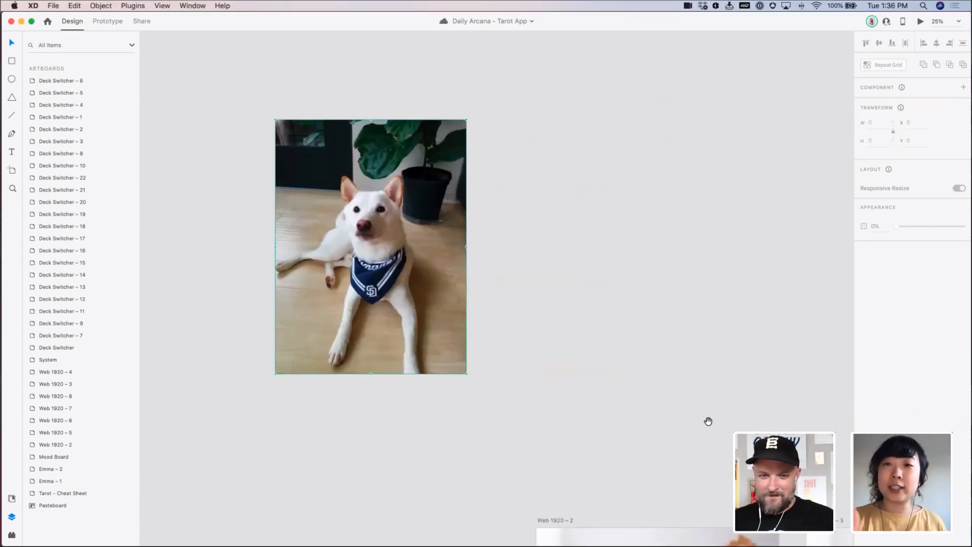
pyautogui.moveTo(708, 421); pyautogui.dragTo(452, 194)
pyautogui.moveTo(535, 391); pyautogui.dragTo(204, 154)
pyautogui.moveTo(627, 327); pyautogui.dragTo(390, 240)
pyautogui.moveTo(721, 316); pyautogui.dragTo(484, 197)
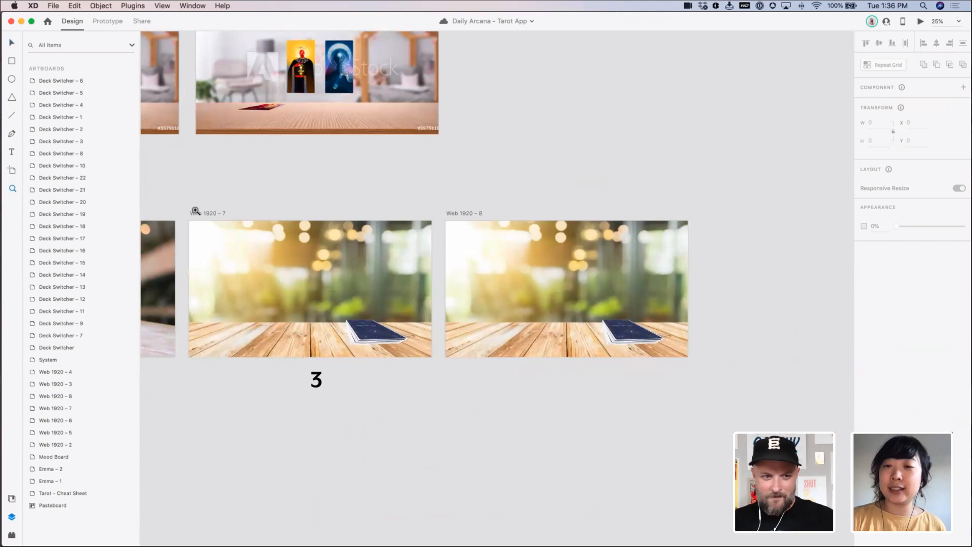
pyautogui.moveTo(196, 212); pyautogui.dragTo(534, 420)
pyautogui.moveTo(513, 365); pyautogui.dragTo(566, 388)
pyautogui.moveTo(436, 232); pyautogui.dragTo(283, 211)
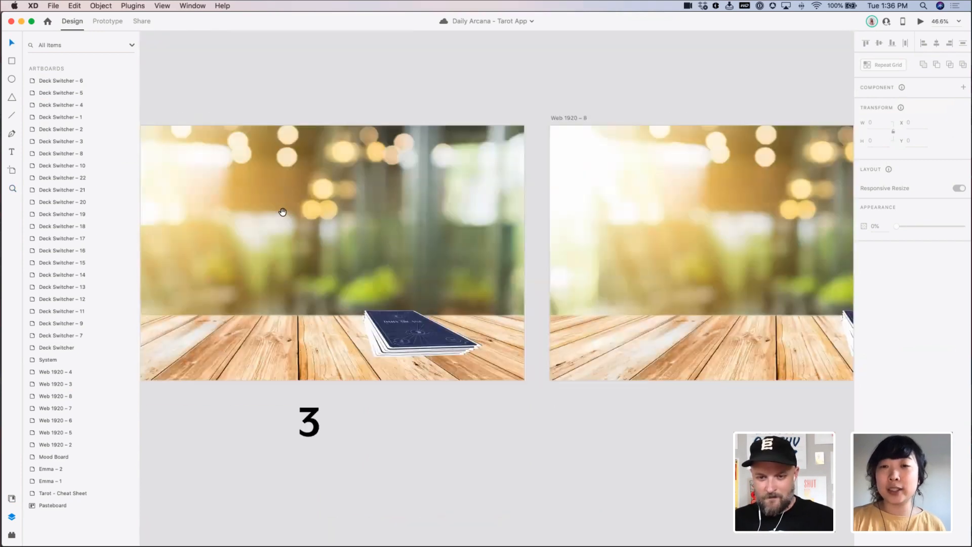
pyautogui.moveTo(759, 270); pyautogui.dragTo(484, 238)
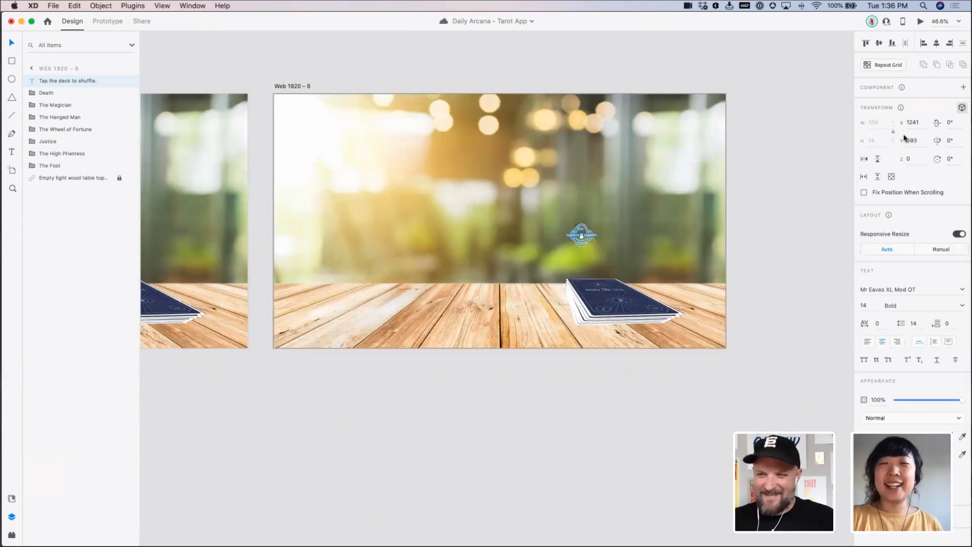
pyautogui.click(961, 109)
pyautogui.moveTo(581, 237); pyautogui.dragTo(618, 228)
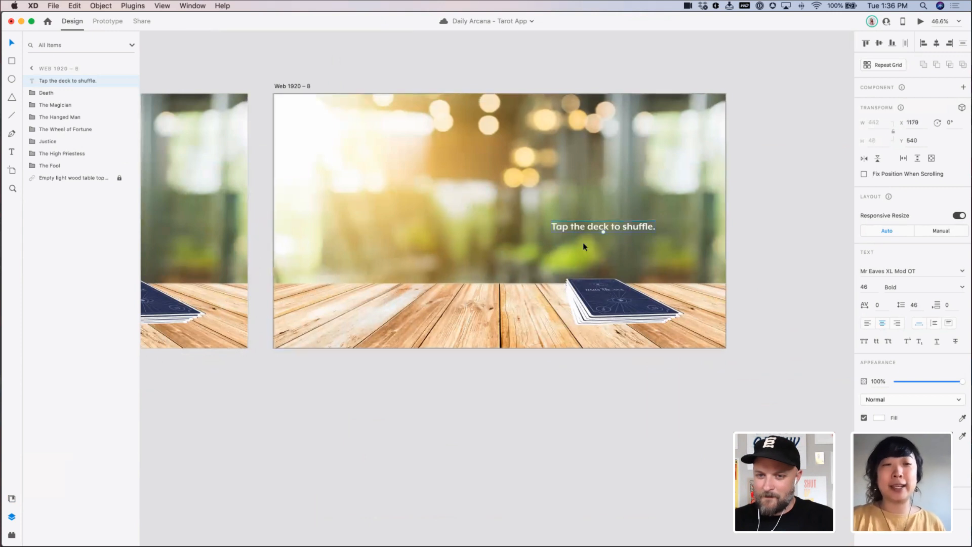
# Break the prompt text into two centred lines, "Tap the deck" and "to shuffle."
pyautogui.doubleClick(610, 226)
pyautogui.click(610, 225)
pyautogui.press('Return')
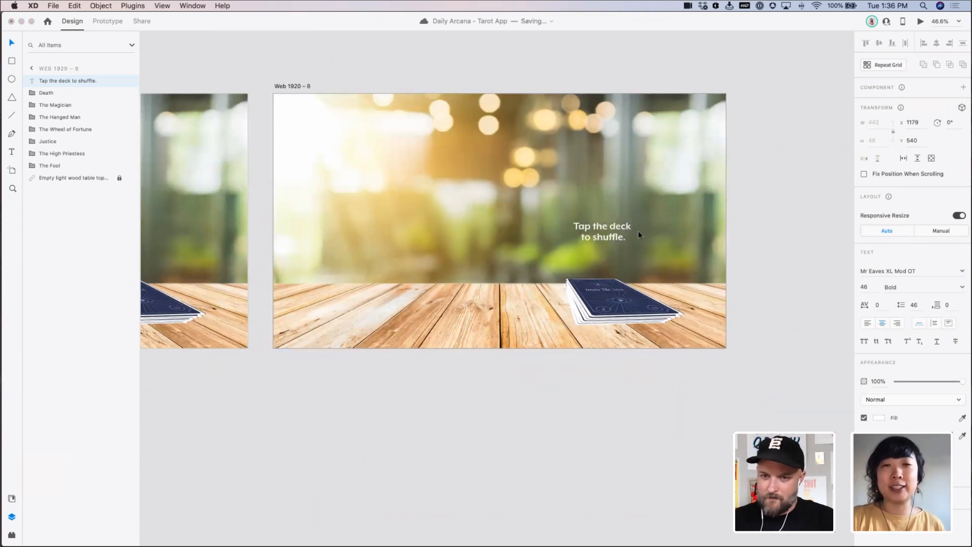
pyautogui.press('Escape')
pyautogui.moveTo(614, 236); pyautogui.dragTo(614, 235)
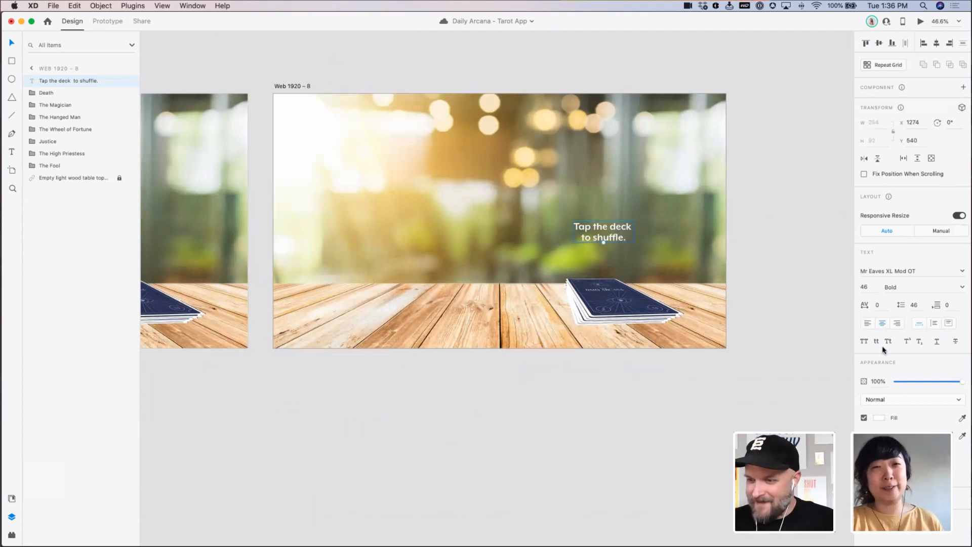
# Set the prompt text's font size to 42 and its line spacing to 43
pyautogui.moveTo(878, 292); pyautogui.dragTo(853, 289)
pyautogui.press('Down')
pyautogui.press('Down')
pyautogui.press('Down')
pyautogui.press('Down')
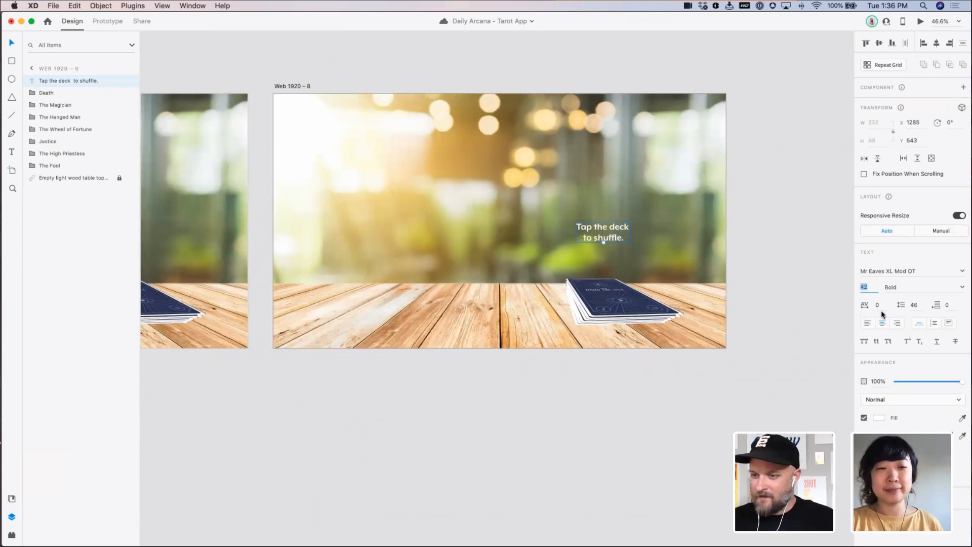
pyautogui.moveTo(915, 303); pyautogui.dragTo(891, 305)
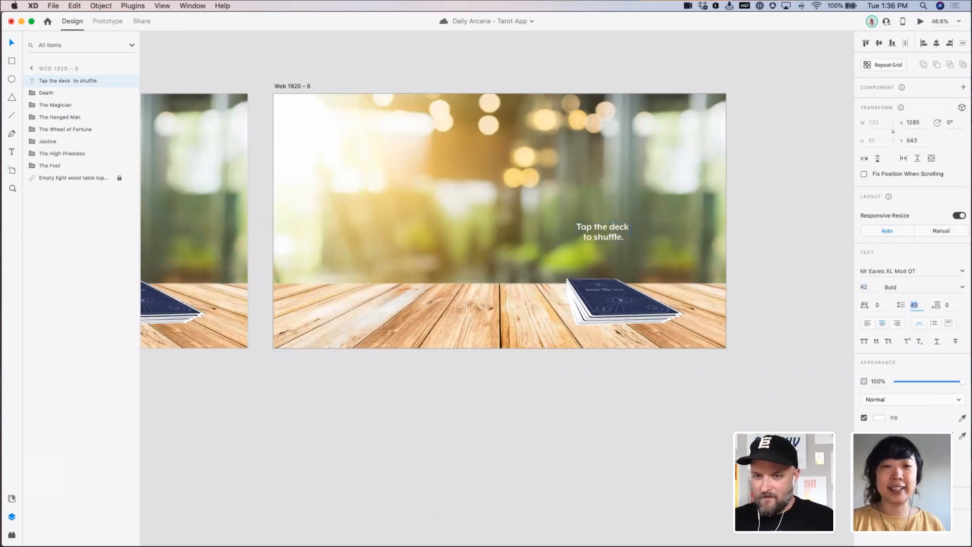
# Move the prompt text slightly down and sideways so it sits closer above the deck
pyautogui.click(607, 238)
pyautogui.moveTo(607, 238); pyautogui.dragTo(608, 237)
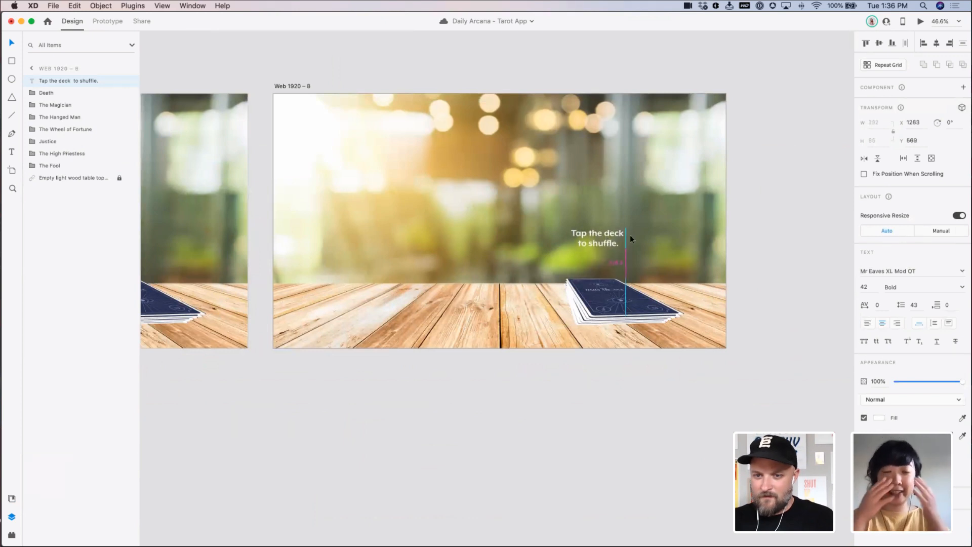
pyautogui.click(630, 235)
# Draw an open downward chevron about 43 wide and 21 high between the prompt text and the deck with the Pen tool
pyautogui.press('z')
pyautogui.moveTo(546, 185); pyautogui.dragTo(734, 411)
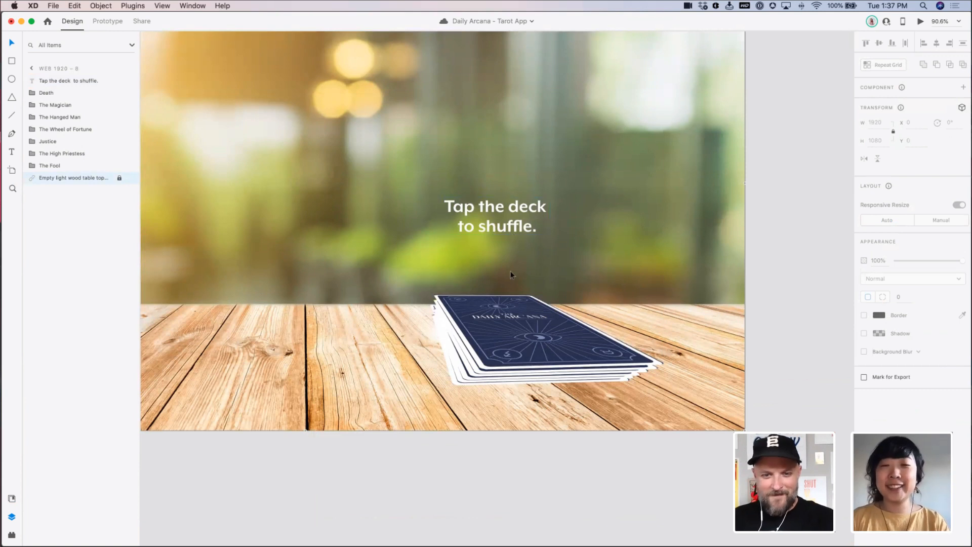
pyautogui.press('p')
pyautogui.click(477, 249)
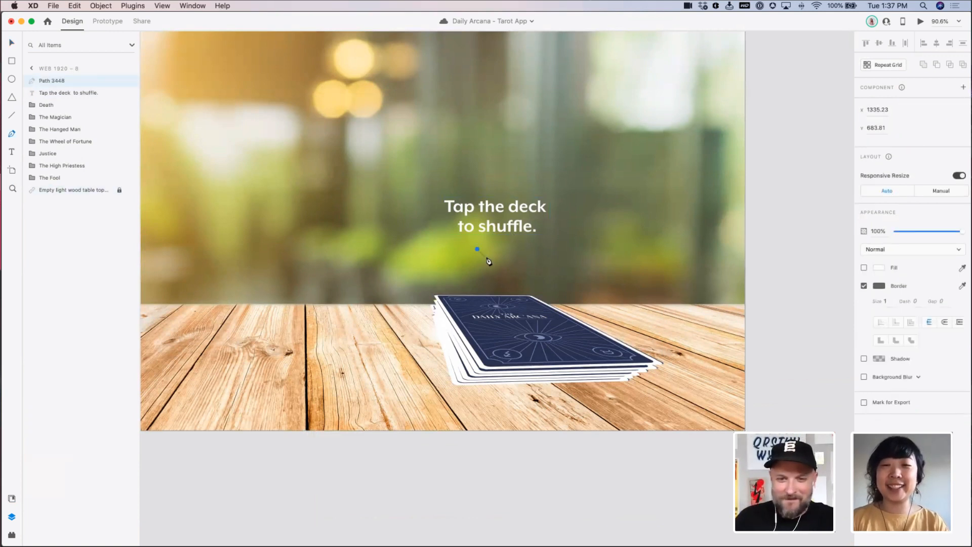
pyautogui.click(486, 258)
pyautogui.click(496, 249)
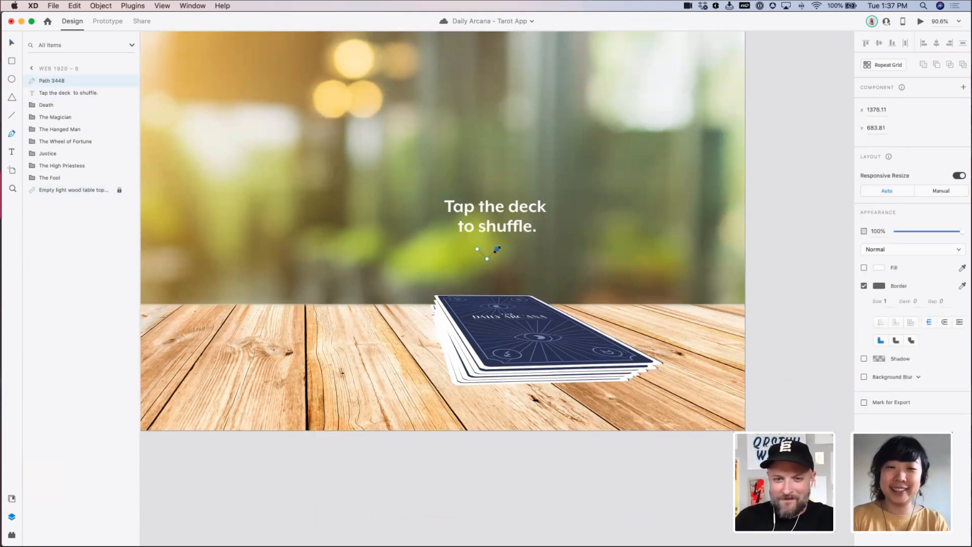
pyautogui.press('Escape')
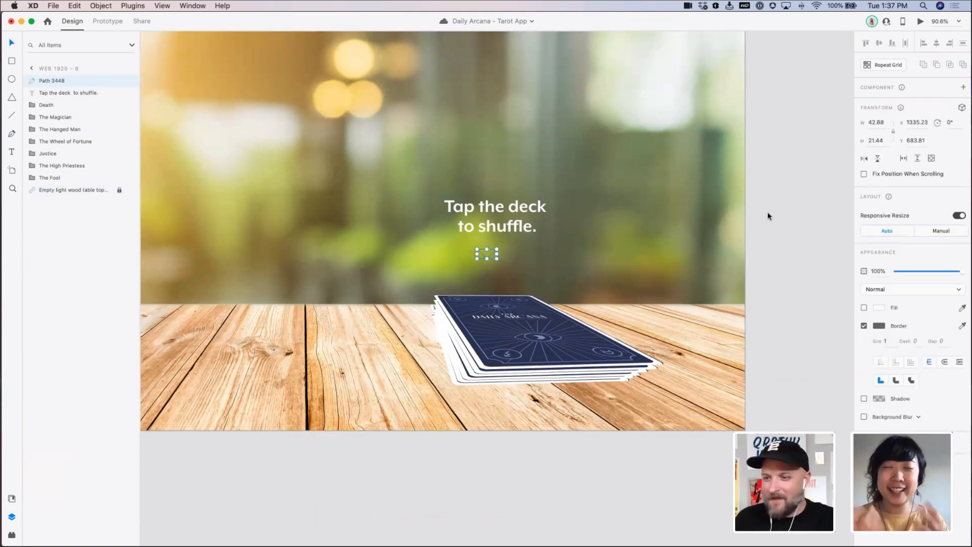
# Give the chevron a white border of size 6 with round caps and round joins
pyautogui.click(880, 326)
pyautogui.moveTo(813, 310); pyautogui.dragTo(735, 252)
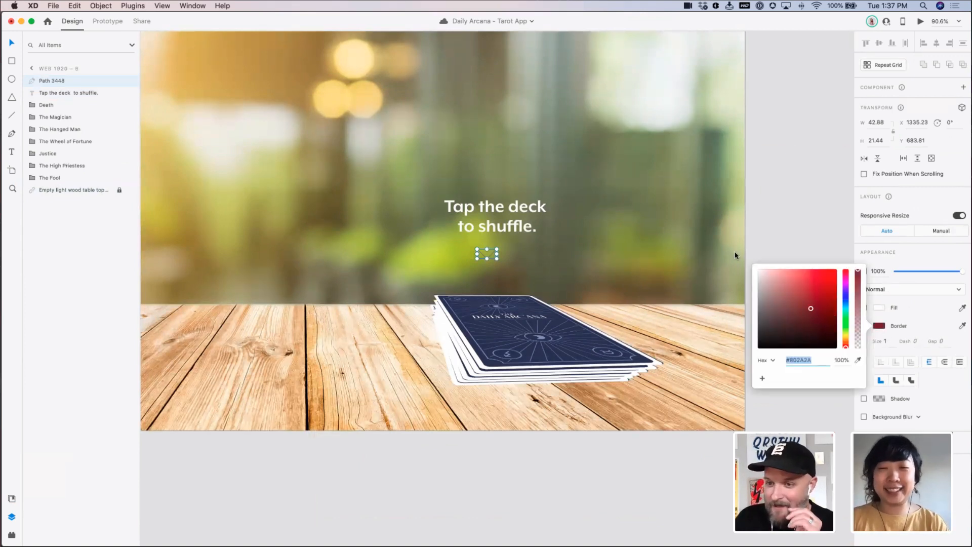
pyautogui.click(885, 340)
pyautogui.write('6')
pyautogui.press('Return')
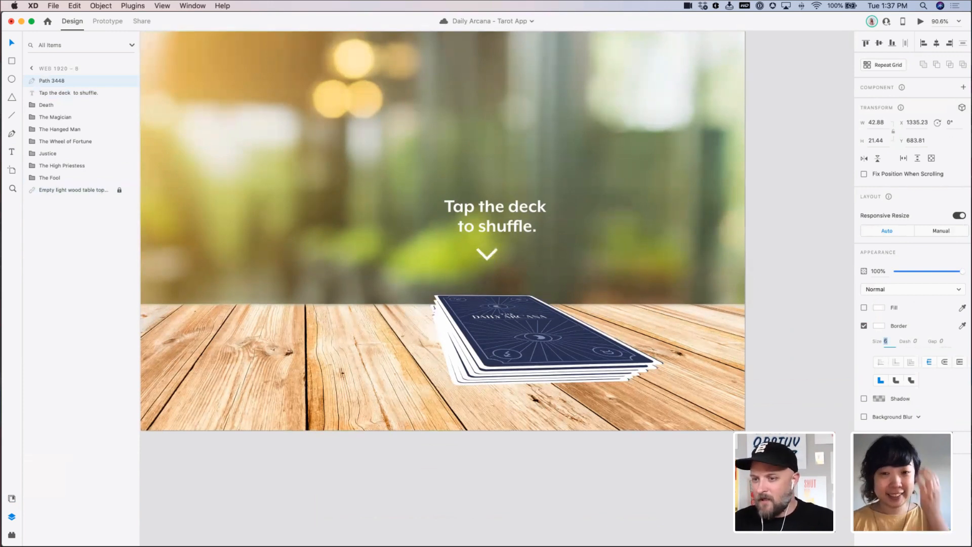
pyautogui.click(896, 380)
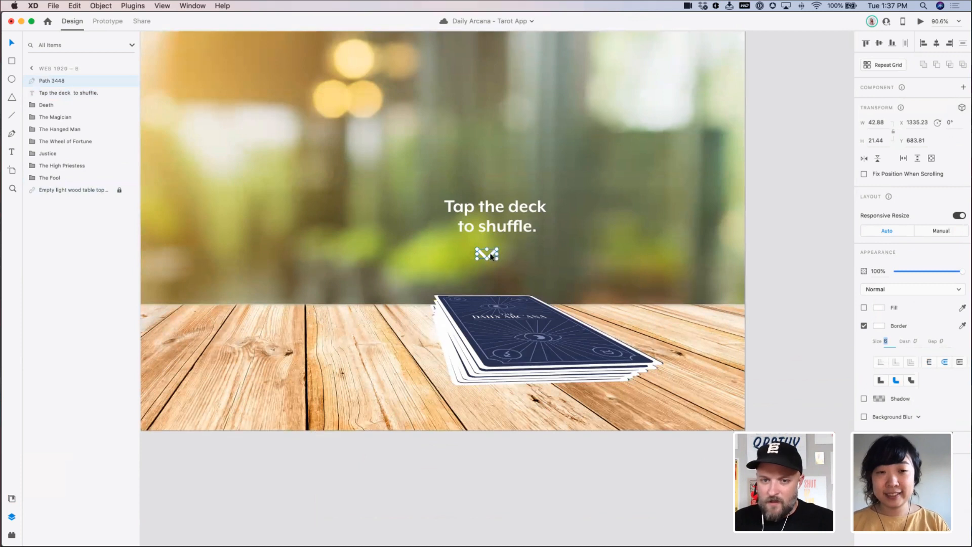
# Centre the chevron beneath the prompt text at about X 1357, Y 679
pyautogui.moveTo(491, 257); pyautogui.dragTo(500, 252)
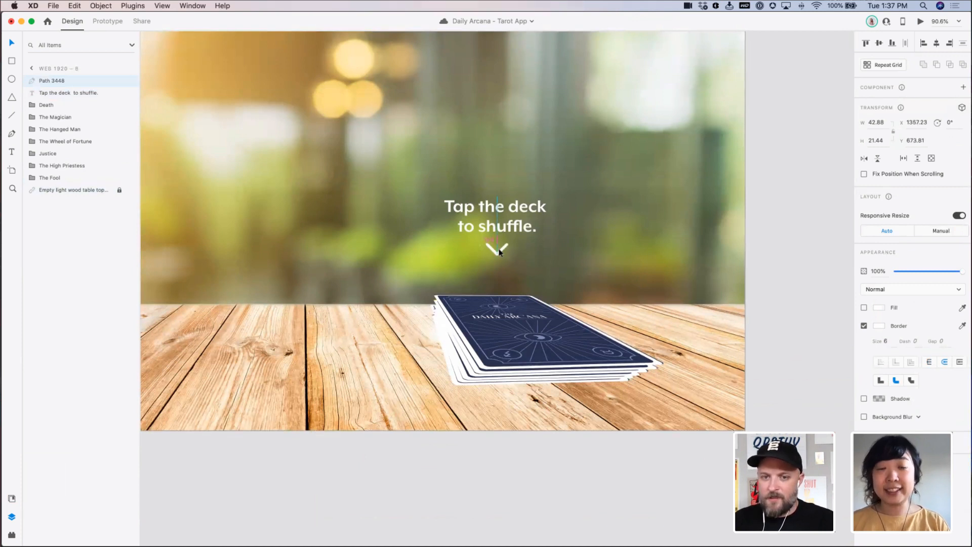
pyautogui.click(516, 251)
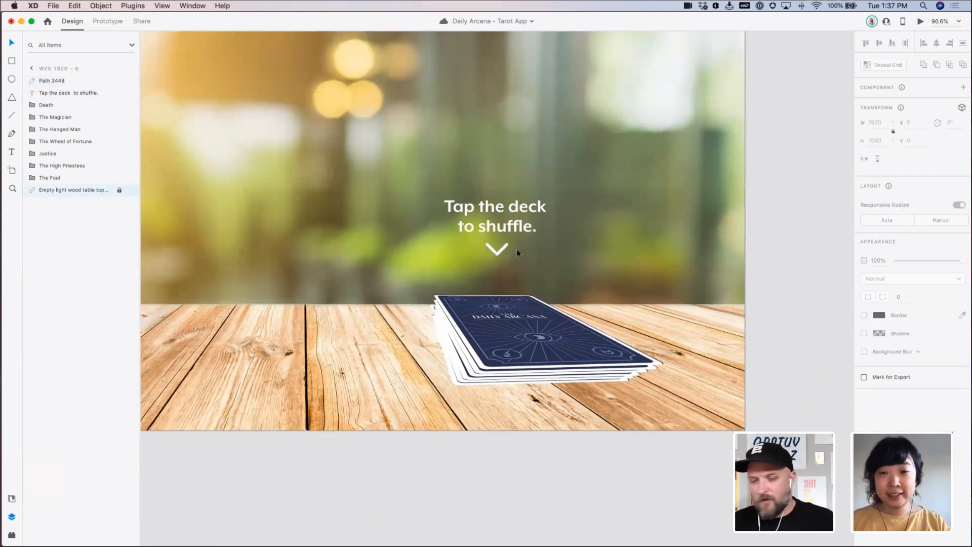
pyautogui.click(501, 253)
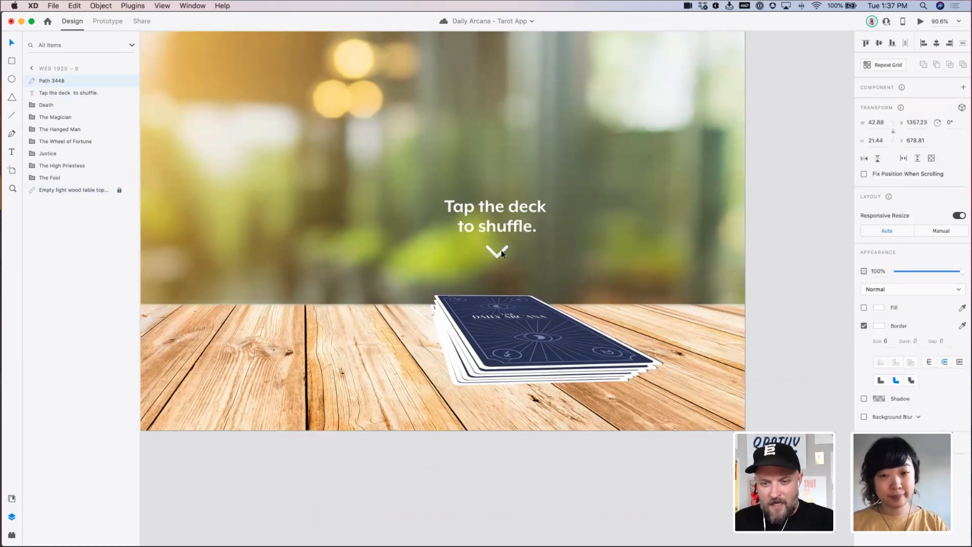
pyautogui.click(594, 257)
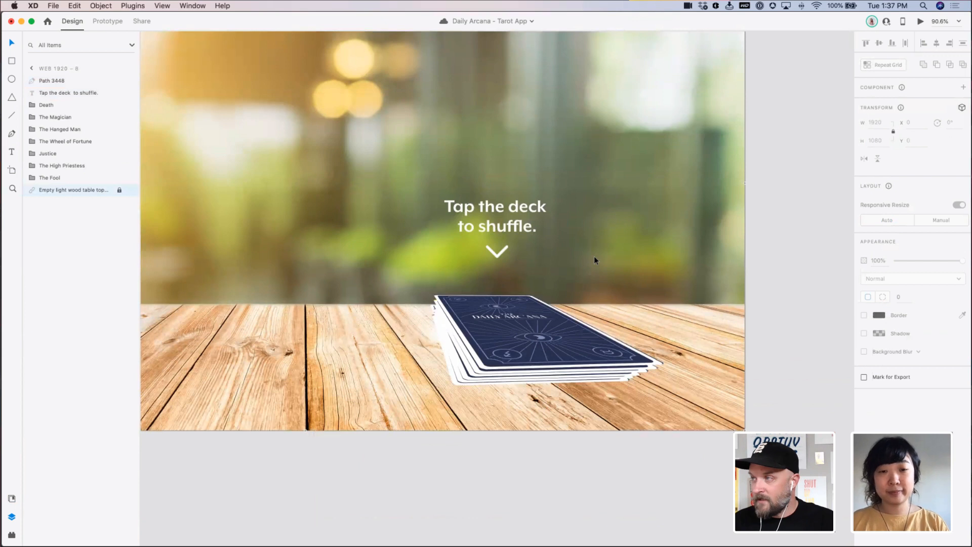
pyautogui.moveTo(575, 267); pyautogui.dragTo(438, 178)
pyautogui.click(536, 252)
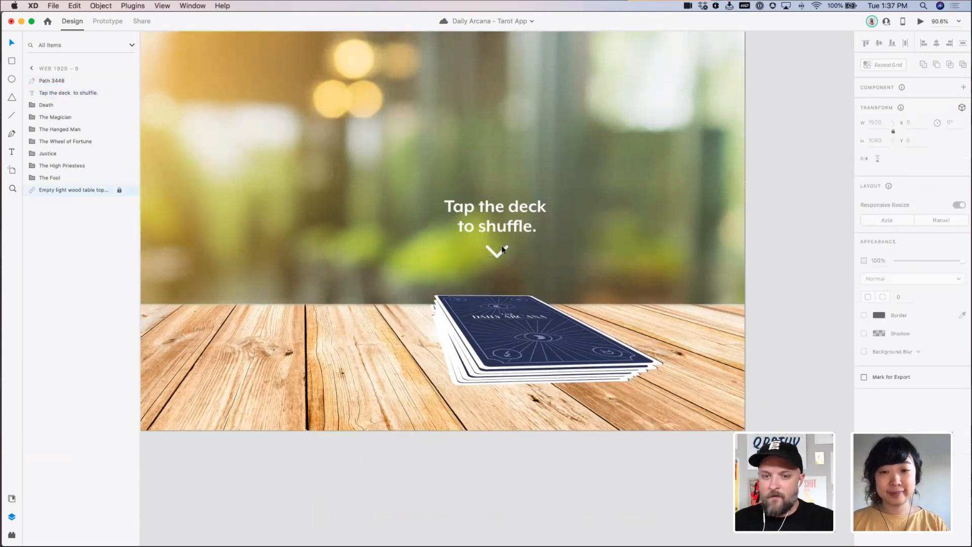
pyautogui.click(506, 253)
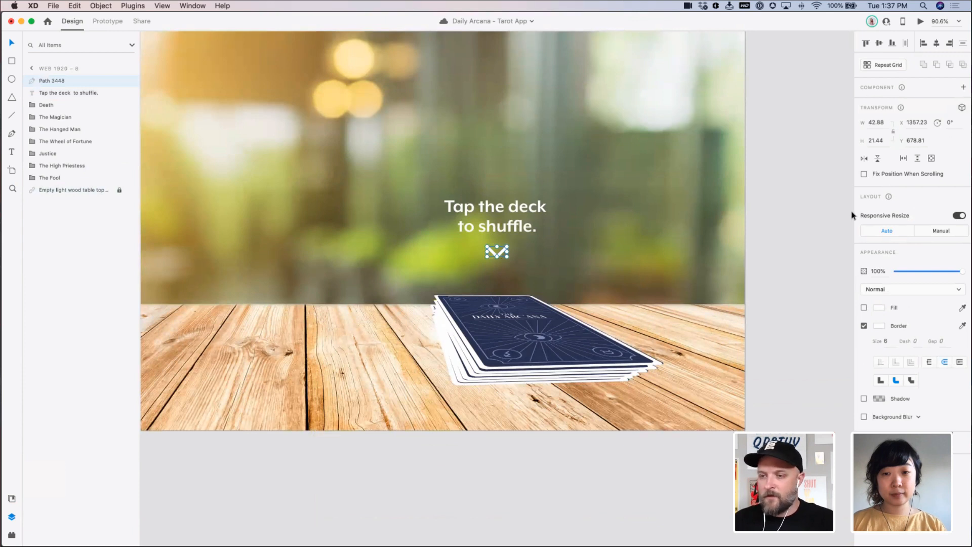
pyautogui.click(550, 269)
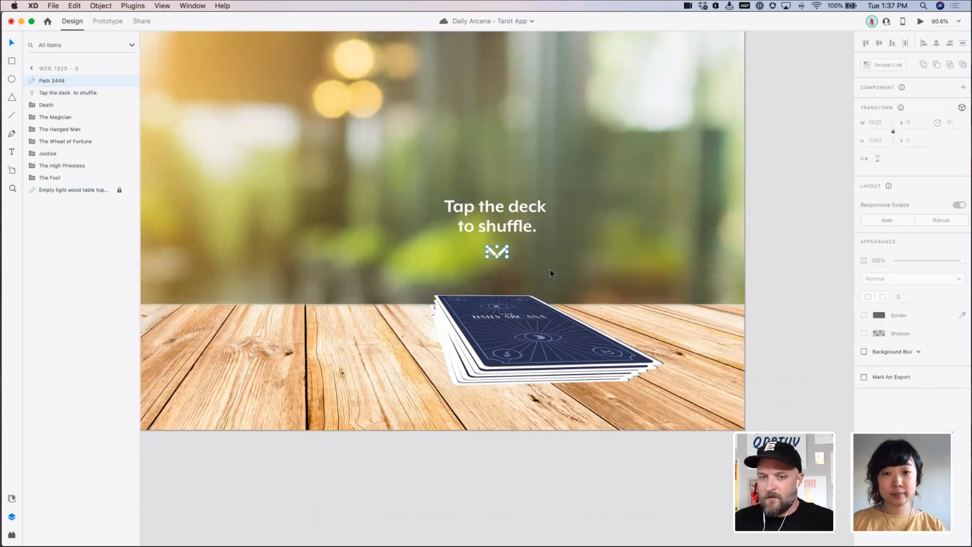
# Thicken the chevron's border to size 8 and switch its line ends to butt caps
pyautogui.click(503, 255)
pyautogui.click(885, 340)
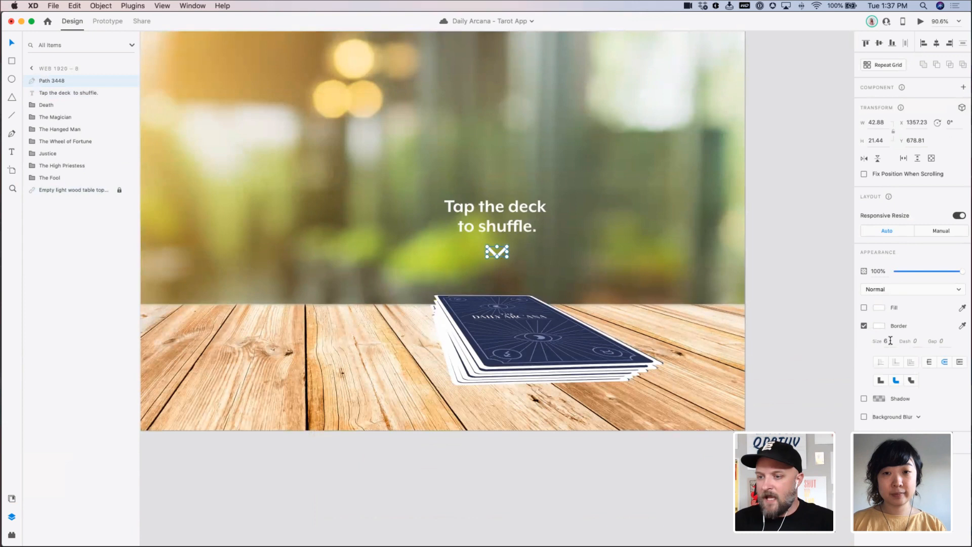
pyautogui.press('Up')
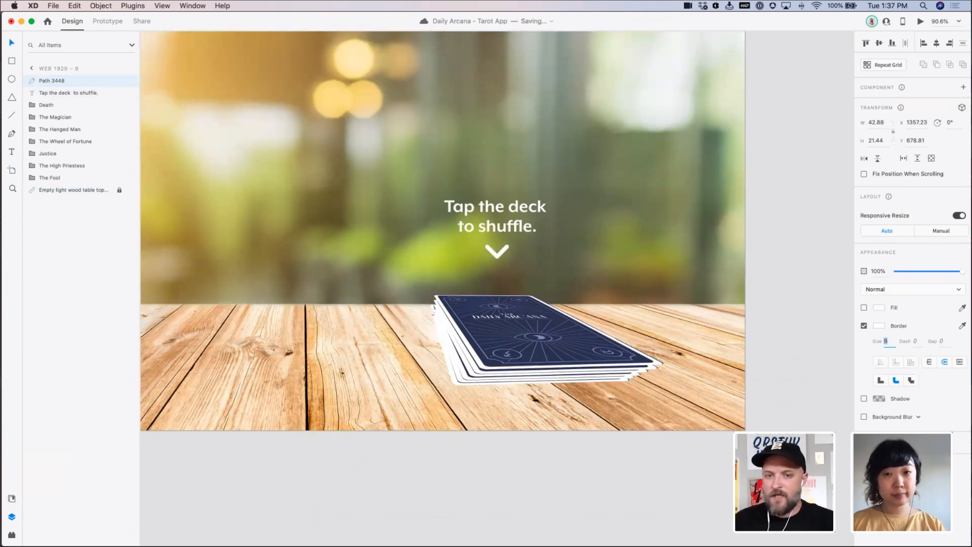
pyautogui.click(559, 279)
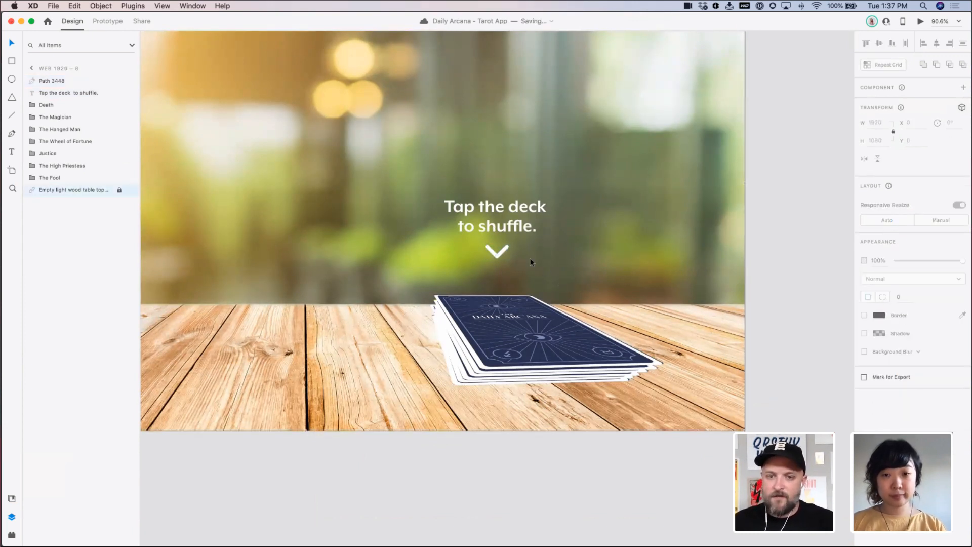
pyautogui.click(504, 253)
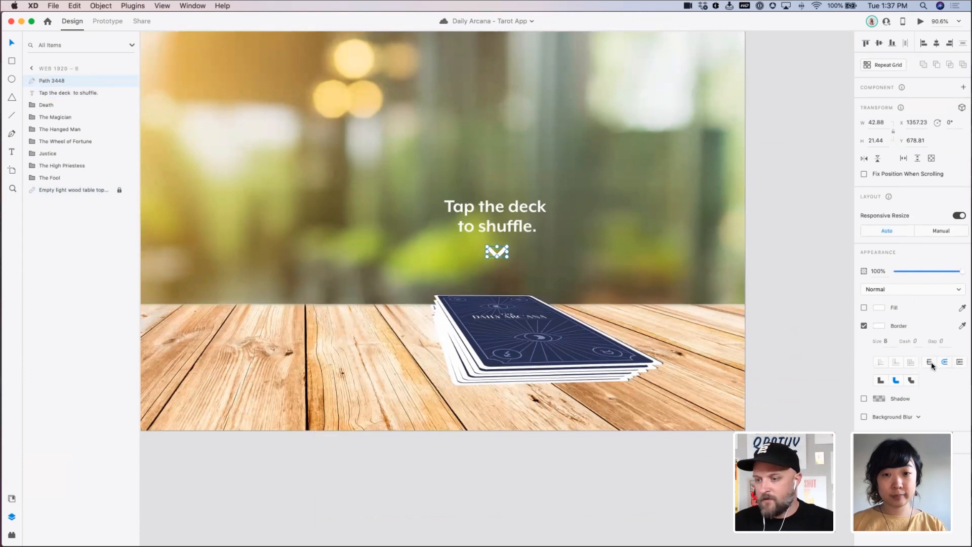
pyautogui.click(654, 276)
# Move the prompt text and chevron down together so they sit just above the deck
pyautogui.hscroll(-2, 645, 279)
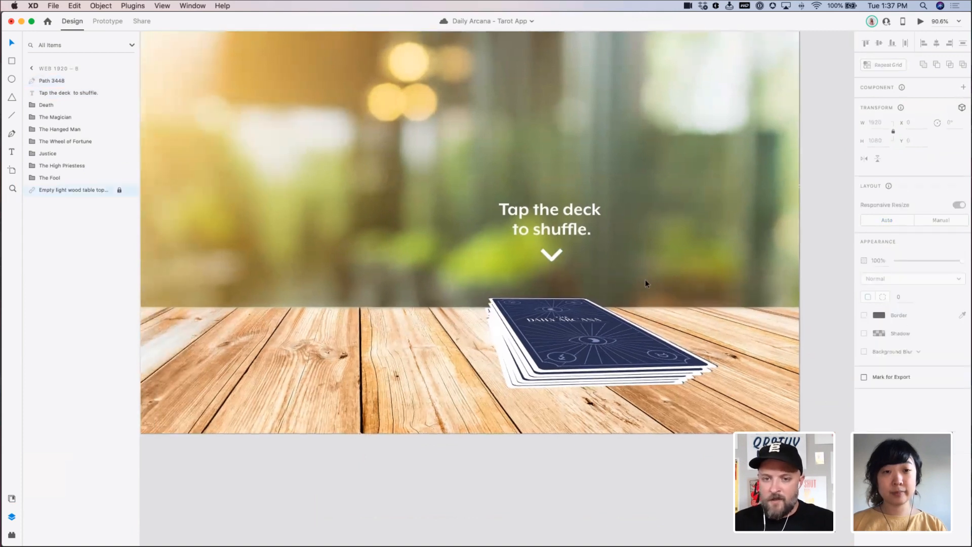
pyautogui.moveTo(512, 195); pyautogui.dragTo(559, 249)
pyautogui.click(653, 254)
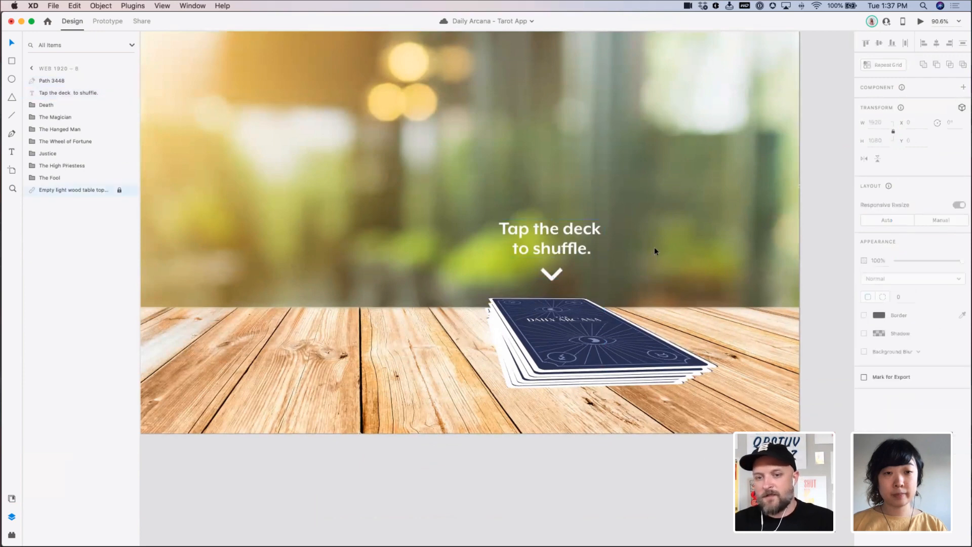
# Nudge the chevron up slightly toward the prompt text, to about Y 713
pyautogui.press('super+minus')
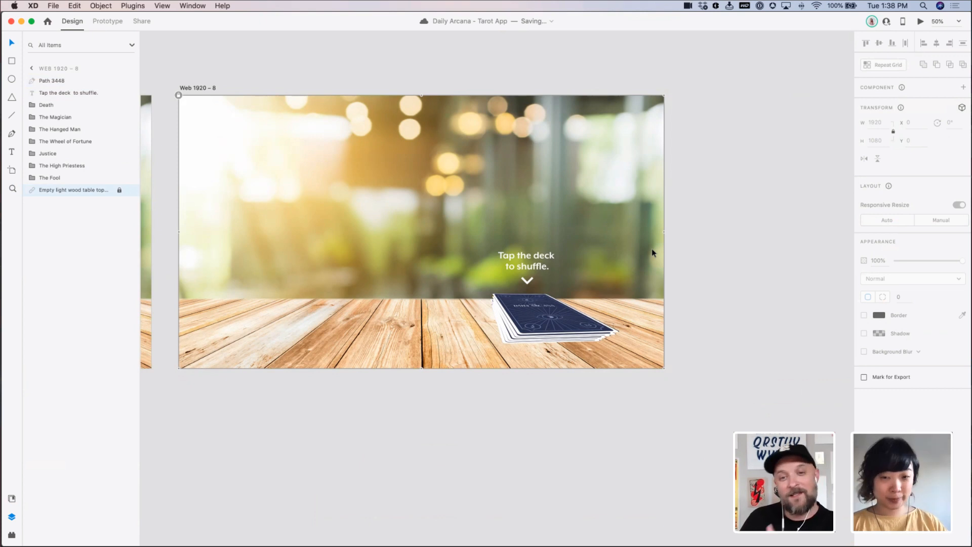
pyautogui.click(528, 282)
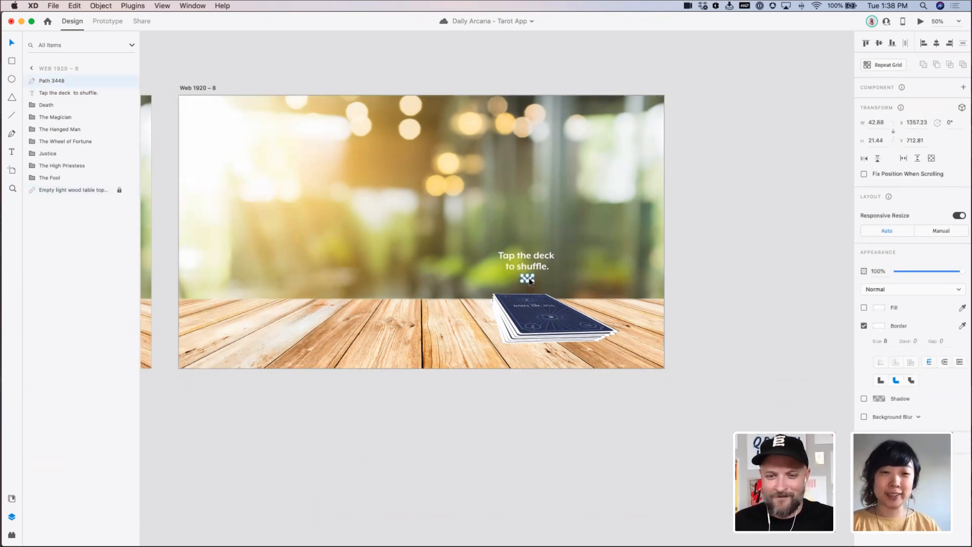
pyautogui.click(561, 277)
pyautogui.hscroll(-5, 685, 287)
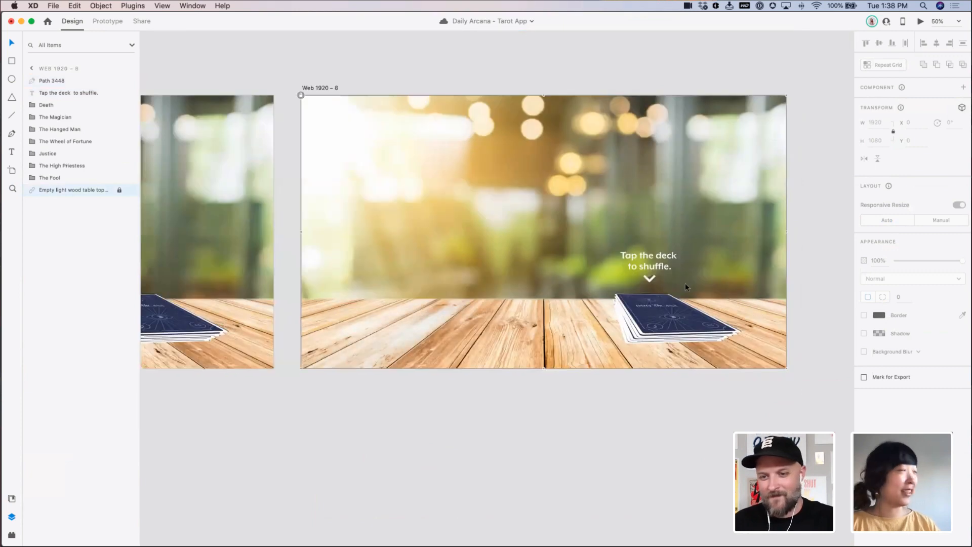
# Copy the prompt text and chevron from Web 1920 – 8 and paste them onto Web 1920 – 7
pyautogui.click(652, 279)
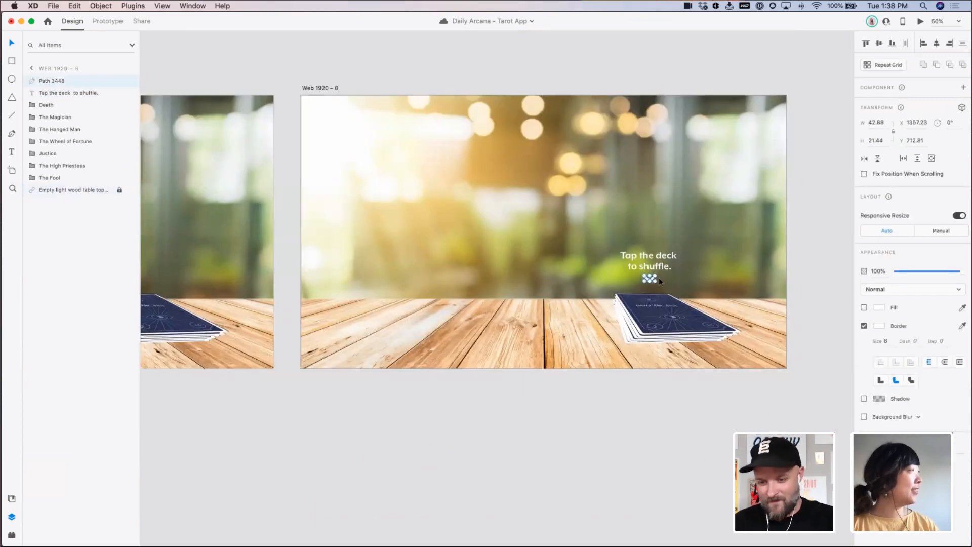
pyautogui.keyDown('shift'); pyautogui.click(644, 256); pyautogui.keyUp('shift')
pyautogui.hscroll(-10, 607, 261)
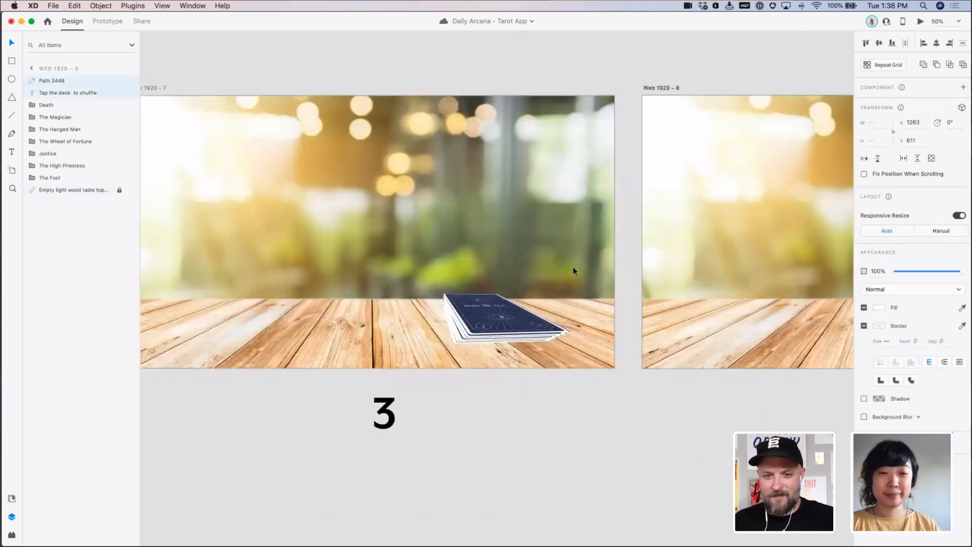
pyautogui.press('super+v')
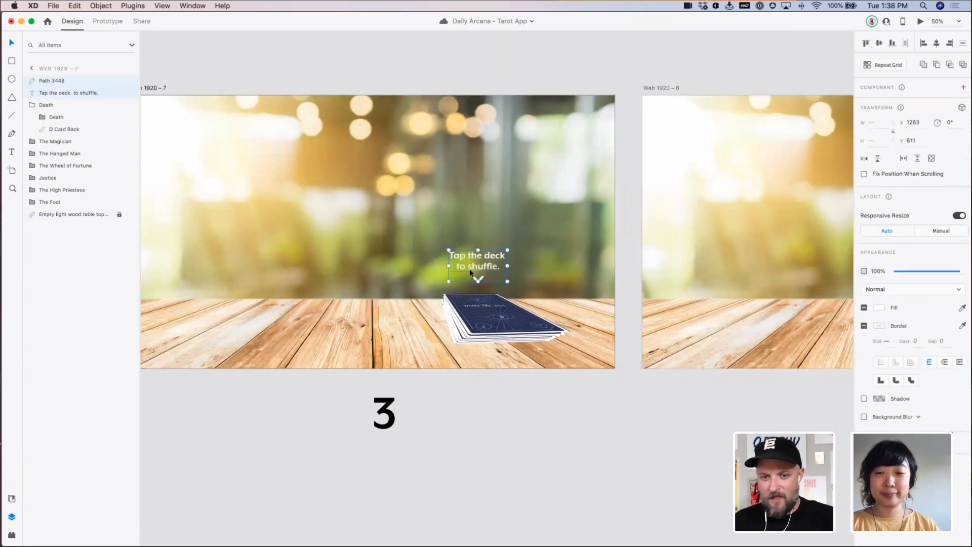
# Move the pasted text and chevron down over the deck to Y 793 and set their opacity to 0%
pyautogui.moveTo(480, 270); pyautogui.dragTo(485, 308)
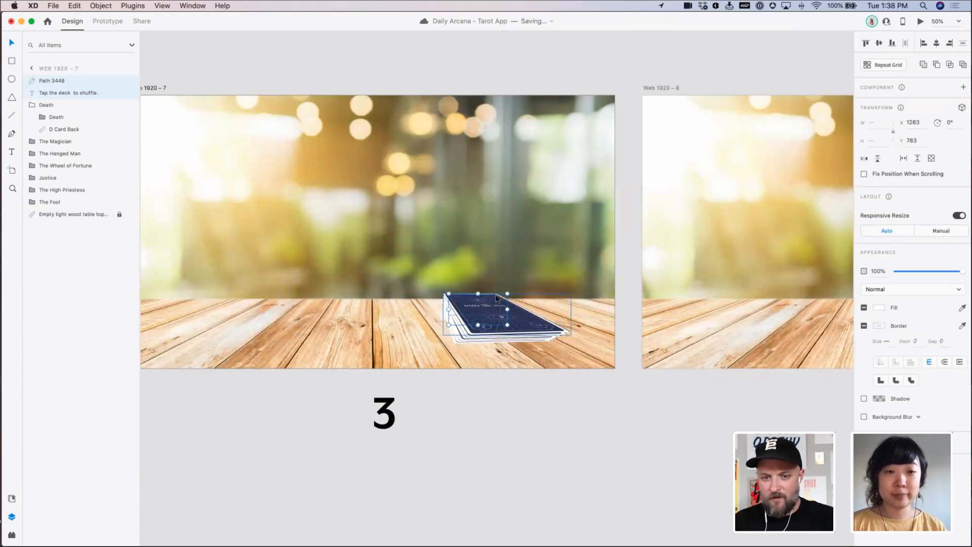
pyautogui.hotkey('shift', 'Down')
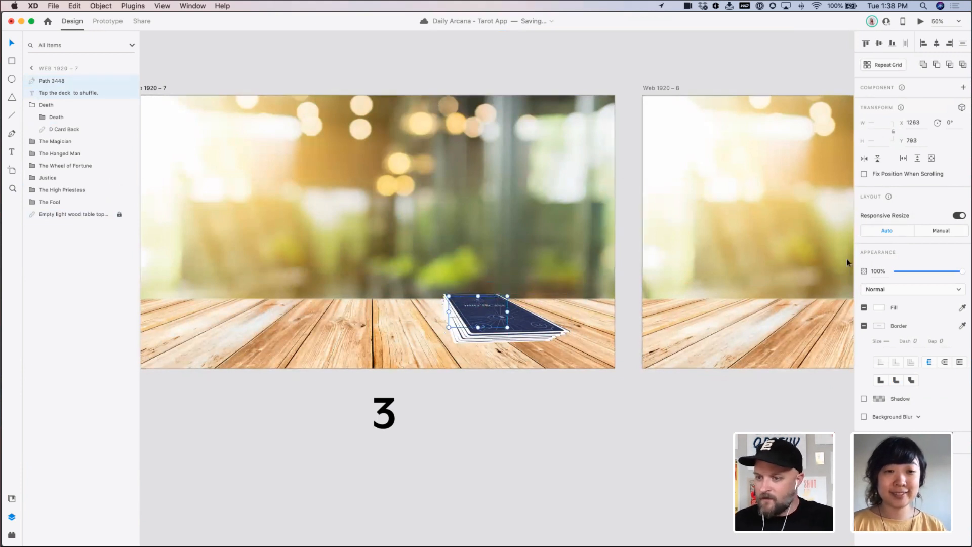
pyautogui.moveTo(933, 270); pyautogui.dragTo(871, 274)
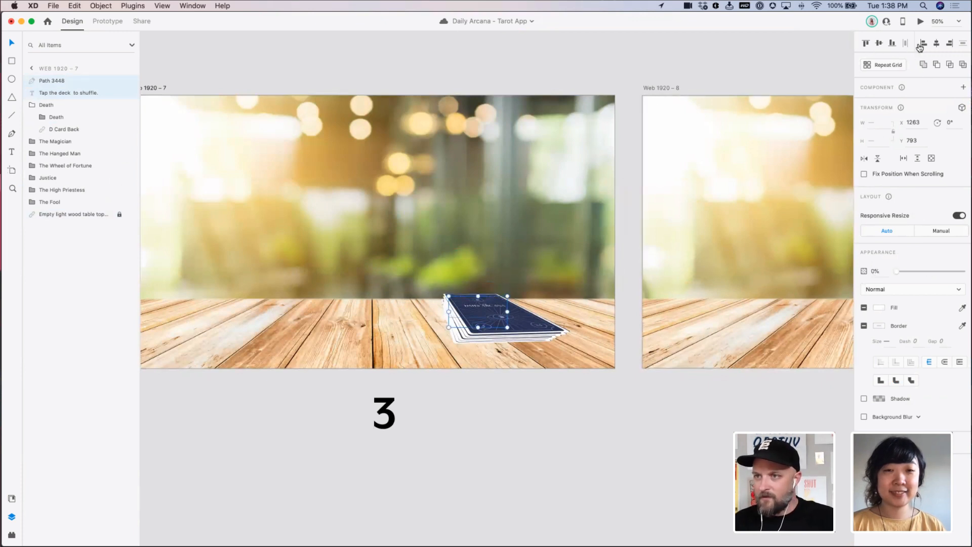
pyautogui.click(450, 92)
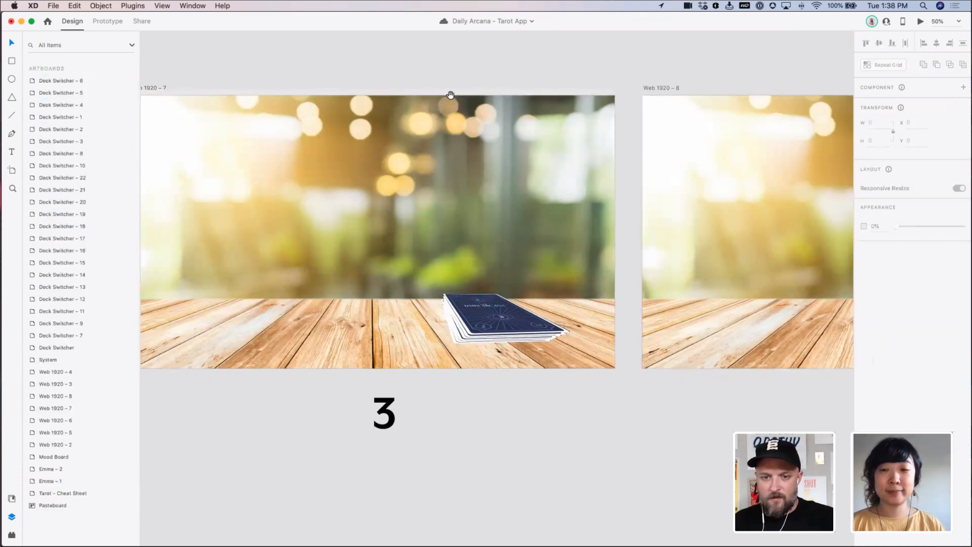
# Connect artboard Web 1920 – 7 to Web 1920 – 8 with a tap-triggered Auto-Animate using Snap easing and a 1.3 s duration
pyautogui.moveTo(450, 96); pyautogui.dragTo(578, 108)
pyautogui.press('super+minus')
pyautogui.hscroll(2, 499, 182)
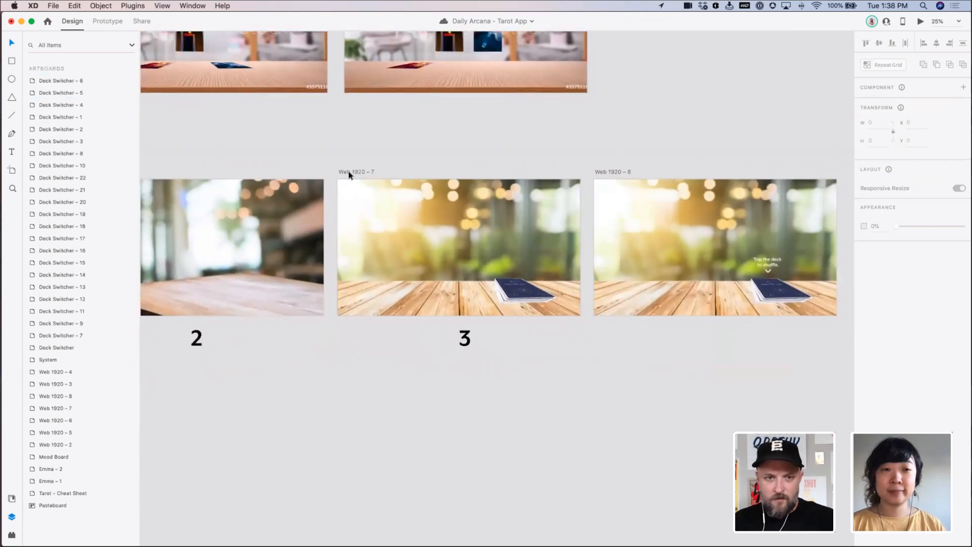
pyautogui.click(351, 172)
pyautogui.click(108, 23)
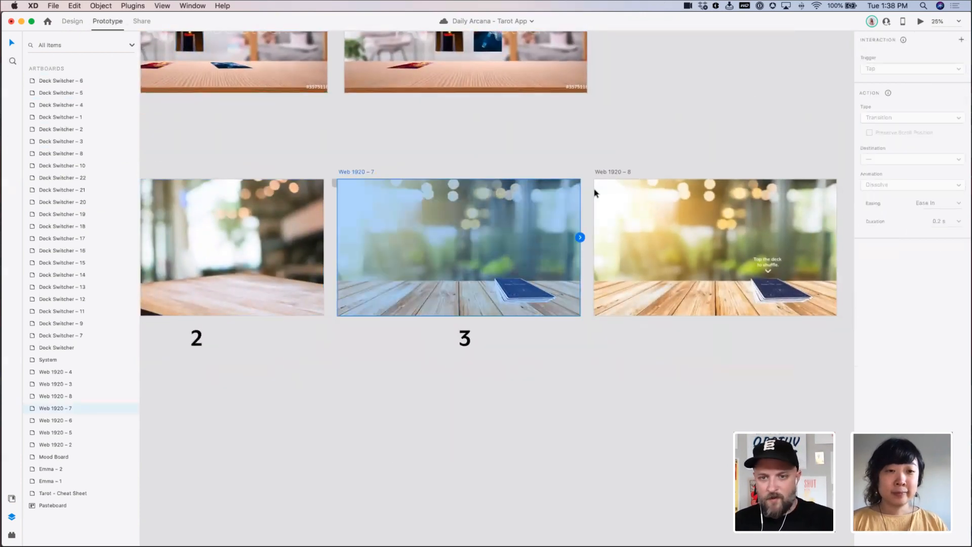
pyautogui.moveTo(580, 237); pyautogui.dragTo(615, 230)
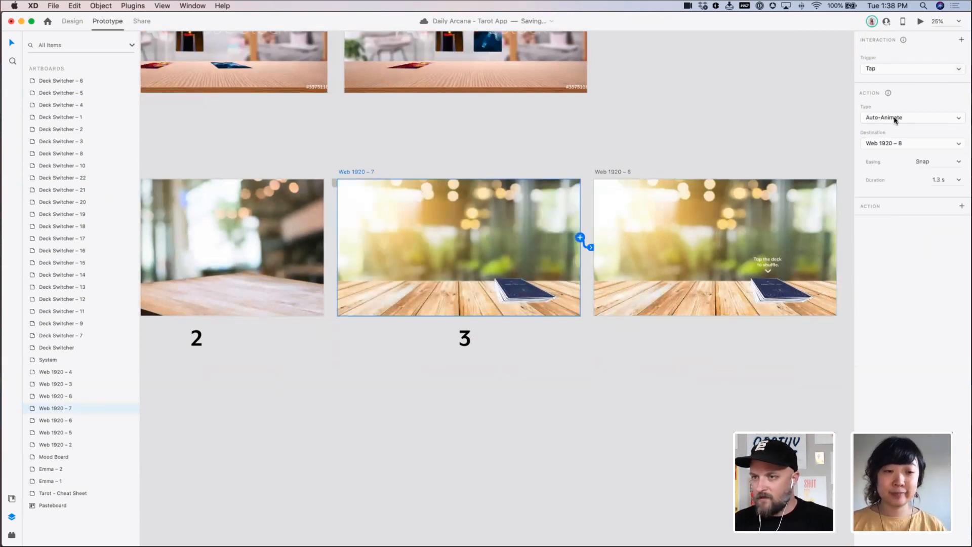
# Make Web 1920 – 7 a flow starting point and preview its transition to Web 1920 – 8
pyautogui.click(334, 183)
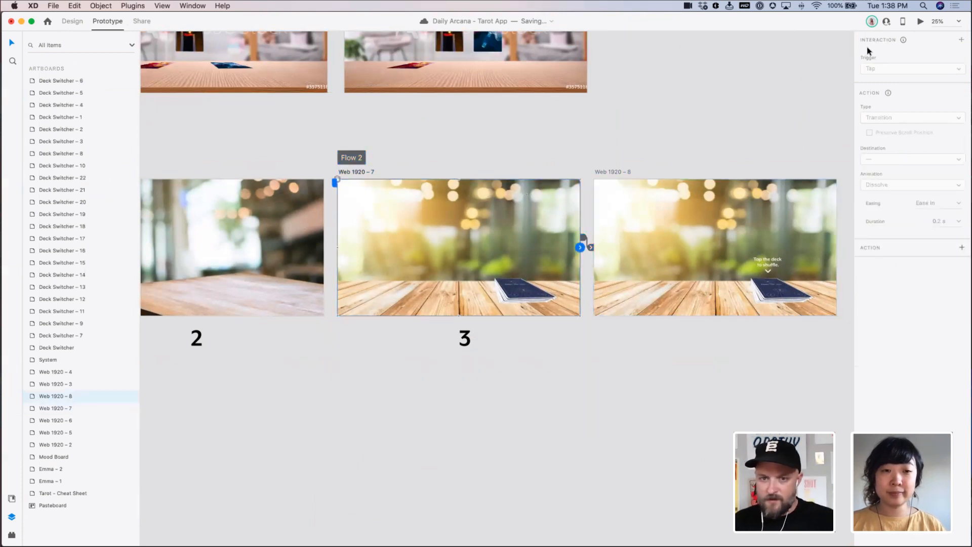
pyautogui.click(921, 22)
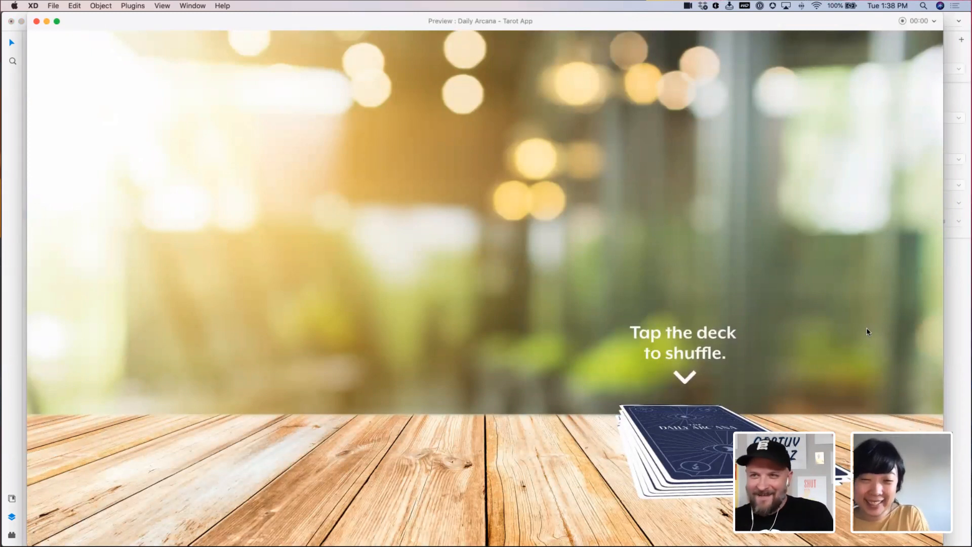
pyautogui.click(36, 21)
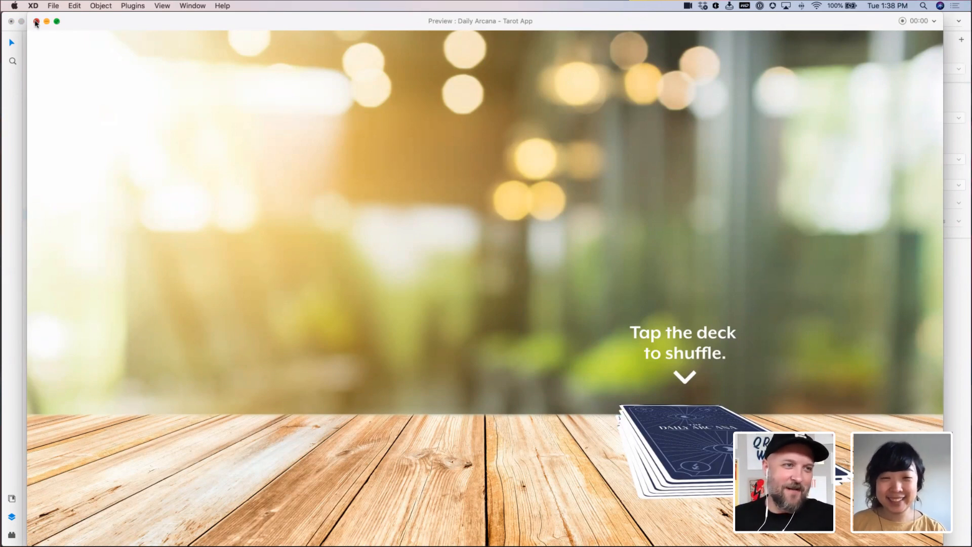
pyautogui.click(485, 142)
pyautogui.moveTo(612, 156); pyautogui.dragTo(410, 119)
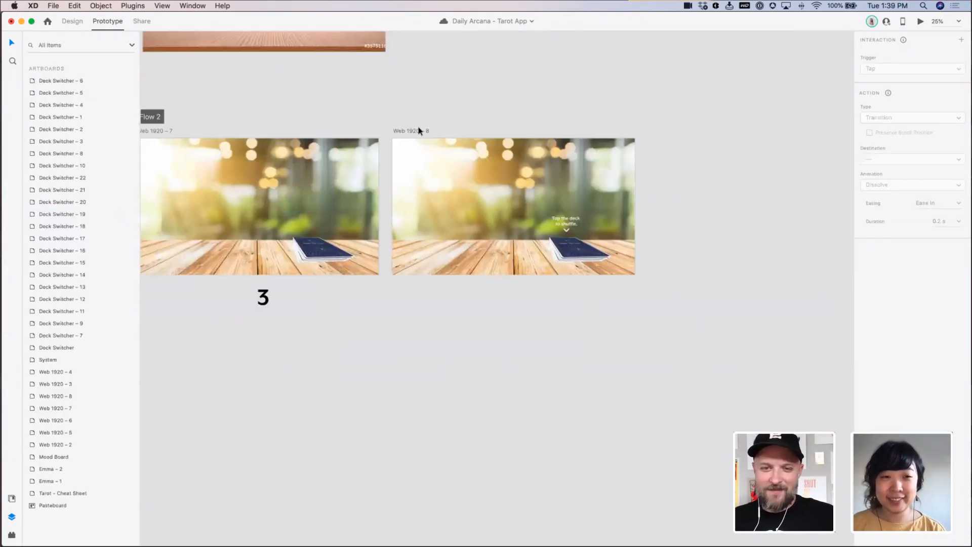
pyautogui.moveTo(447, 373); pyautogui.dragTo(398, 229)
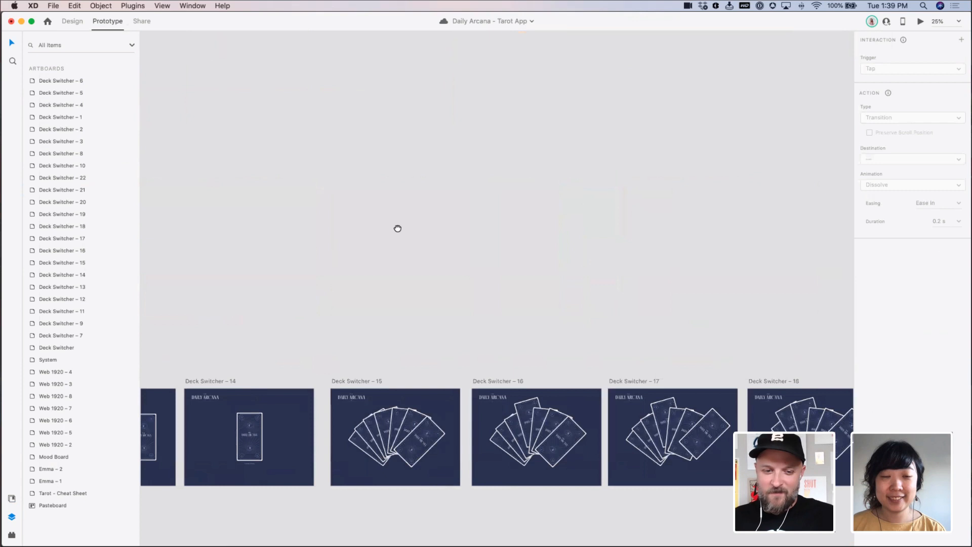
pyautogui.moveTo(289, 347); pyautogui.dragTo(447, 265)
pyautogui.moveTo(443, 144); pyautogui.dragTo(398, 287)
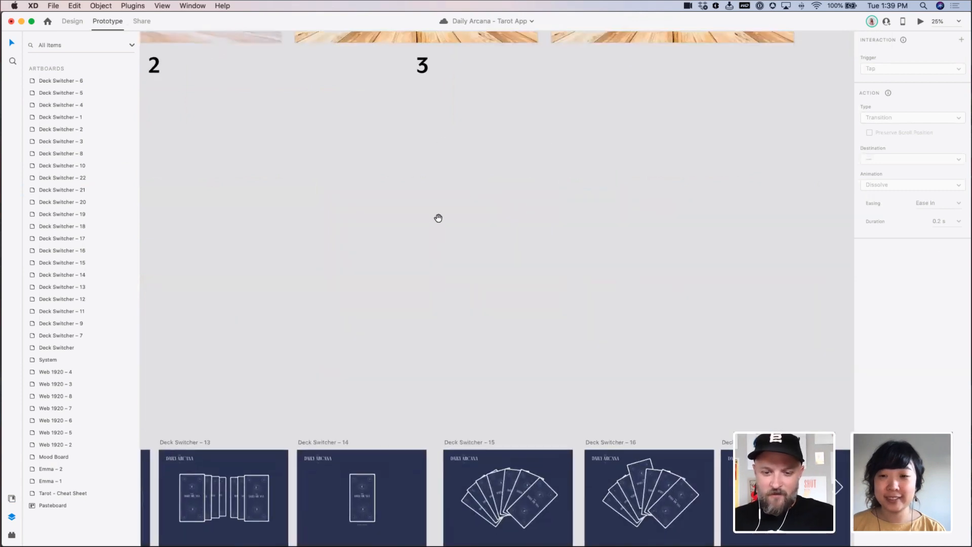
pyautogui.moveTo(473, 215); pyautogui.dragTo(450, 318)
pyautogui.moveTo(535, 222); pyautogui.dragTo(433, 299)
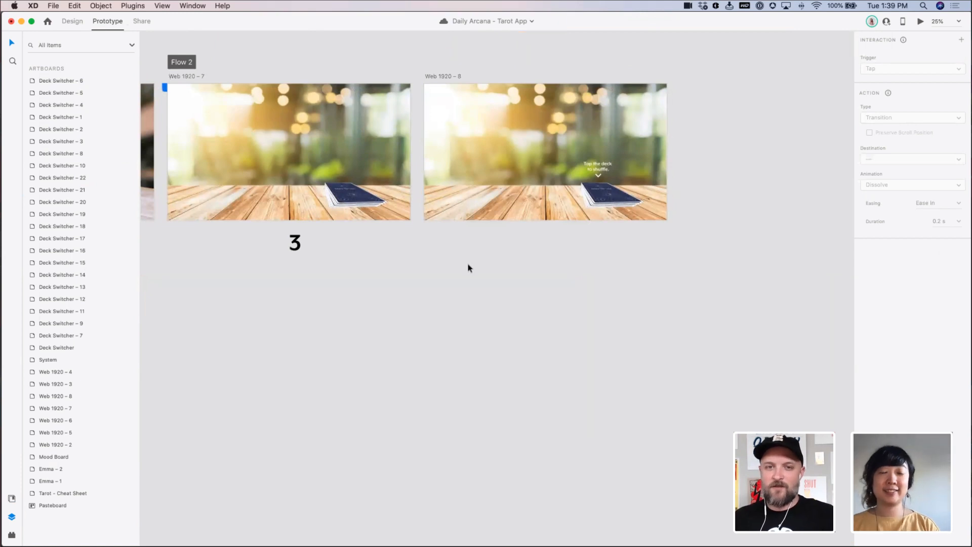
# Duplicate artboard Web 1920 – 8 and place the copy beside it as Web 1920 – 9
pyautogui.moveTo(475, 77); pyautogui.dragTo(591, 103)
pyautogui.click(655, 78)
pyautogui.moveTo(656, 78); pyautogui.dragTo(547, 77)
pyautogui.moveTo(452, 72); pyautogui.dragTo(759, 316)
pyautogui.moveTo(635, 298); pyautogui.dragTo(763, 308)
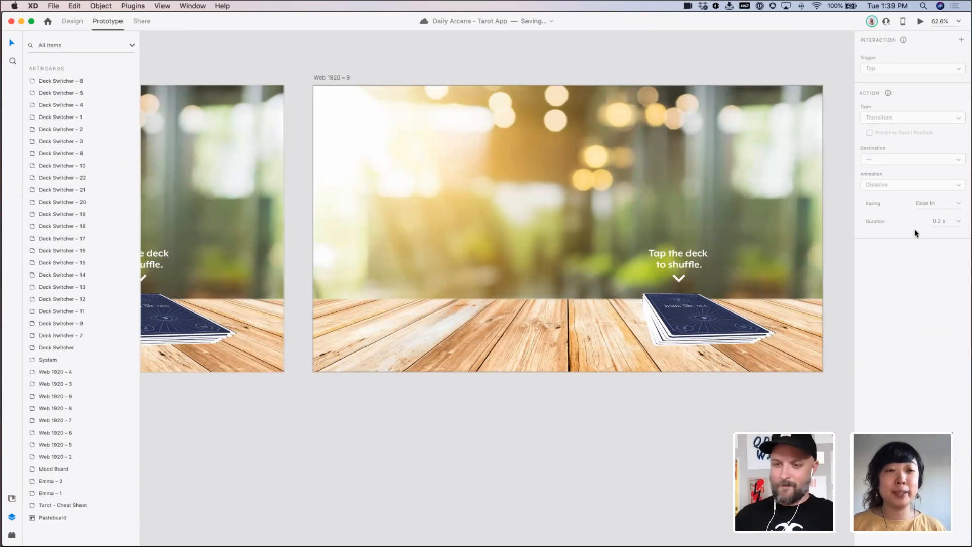
# On Web 1920 – 9, move all the deck's cards together up and left off the table to about X 757, Y 516
pyautogui.click(691, 314)
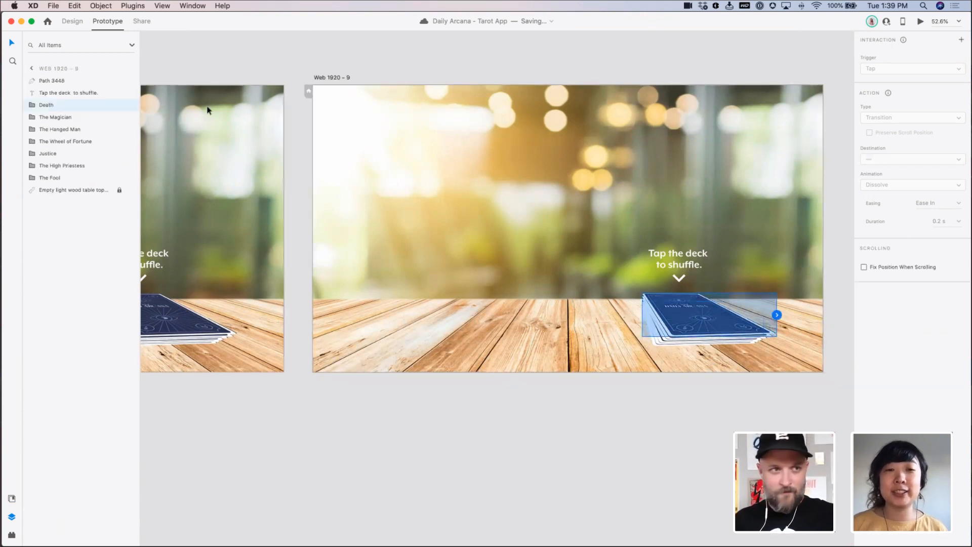
pyautogui.click(73, 22)
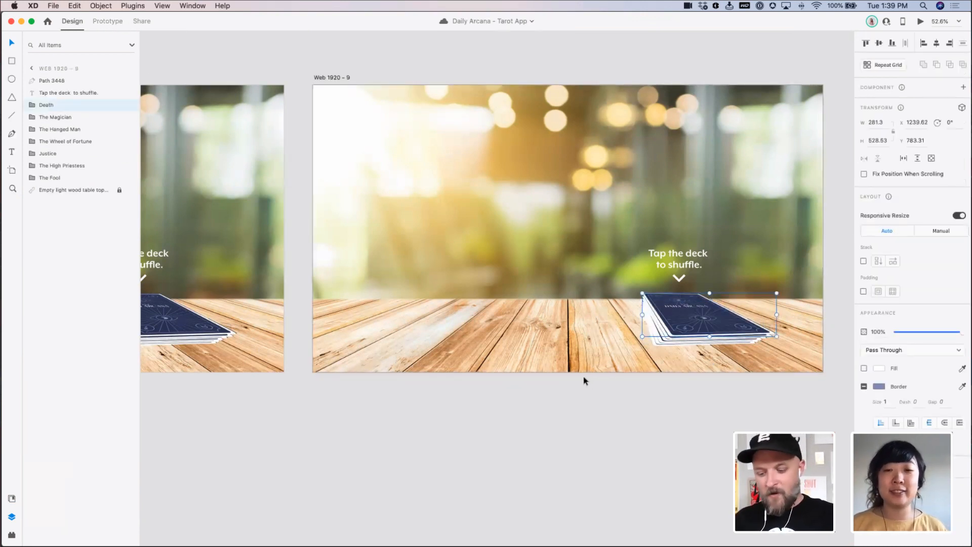
pyautogui.press('super+minus')
pyautogui.press('super+minus')
pyautogui.moveTo(641, 366); pyautogui.dragTo(645, 393)
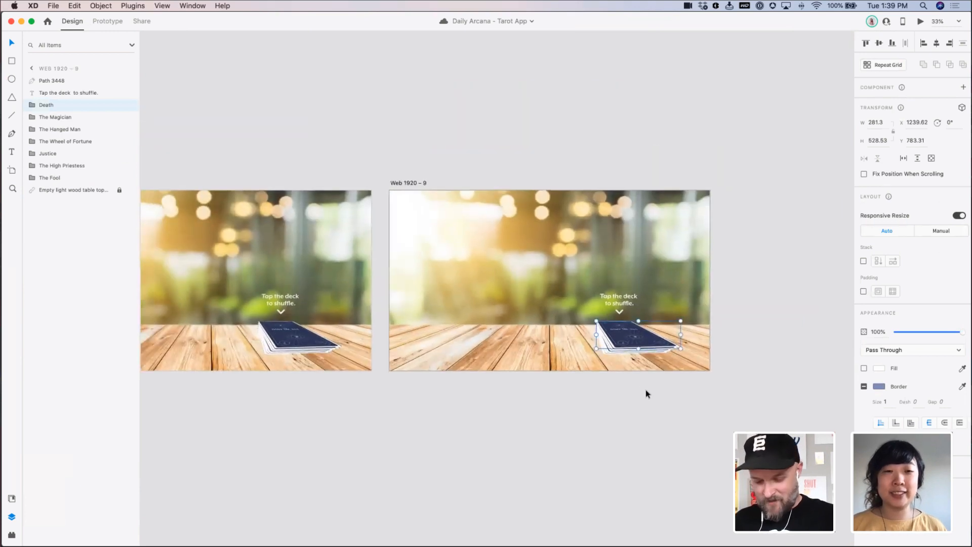
pyautogui.press('super+equal')
pyautogui.press('super+equal')
pyautogui.scroll(-2, 565, 314)
pyautogui.hscroll(2, 564, 314)
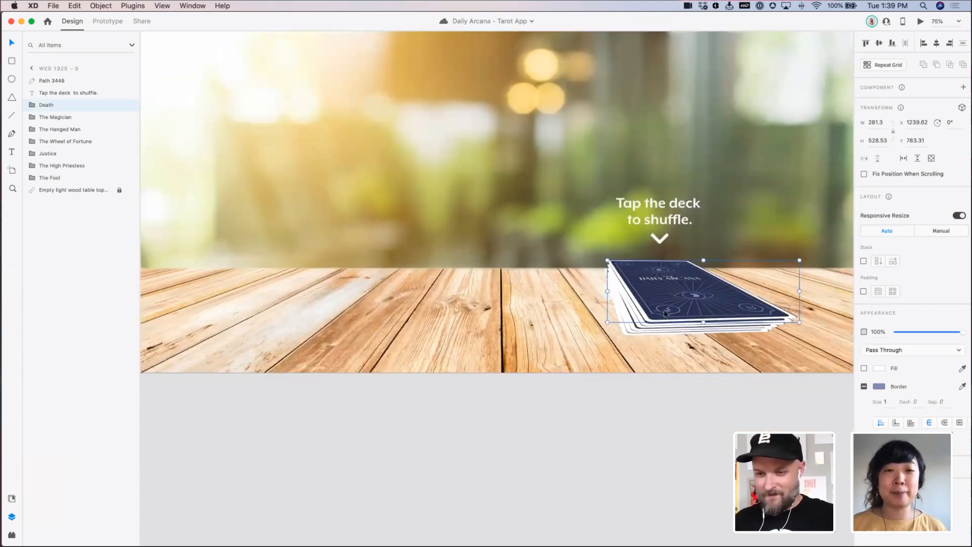
pyautogui.moveTo(754, 423); pyautogui.dragTo(510, 205)
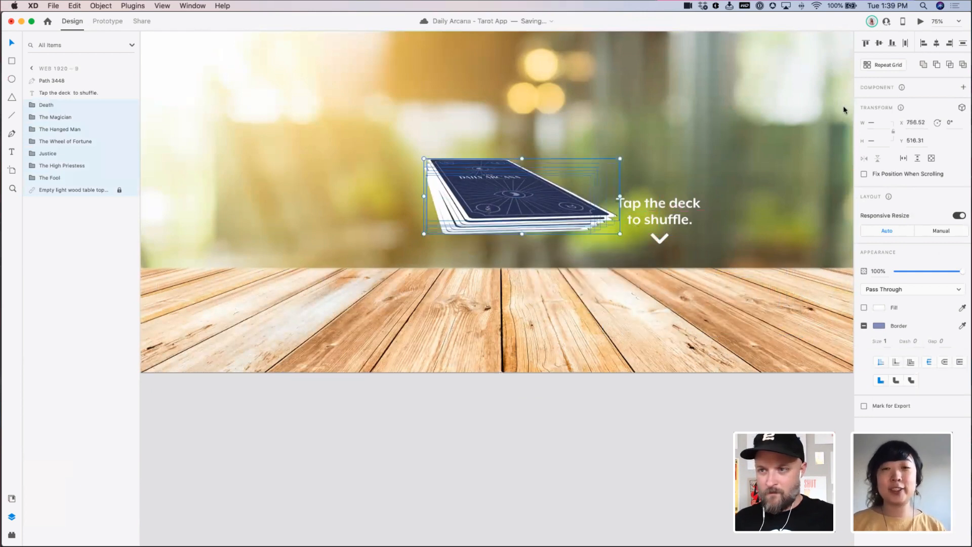
# Stand the deck upright with 3D rotations of 0° about X and 178° about Y, and raise it to about Y 161
pyautogui.click(962, 108)
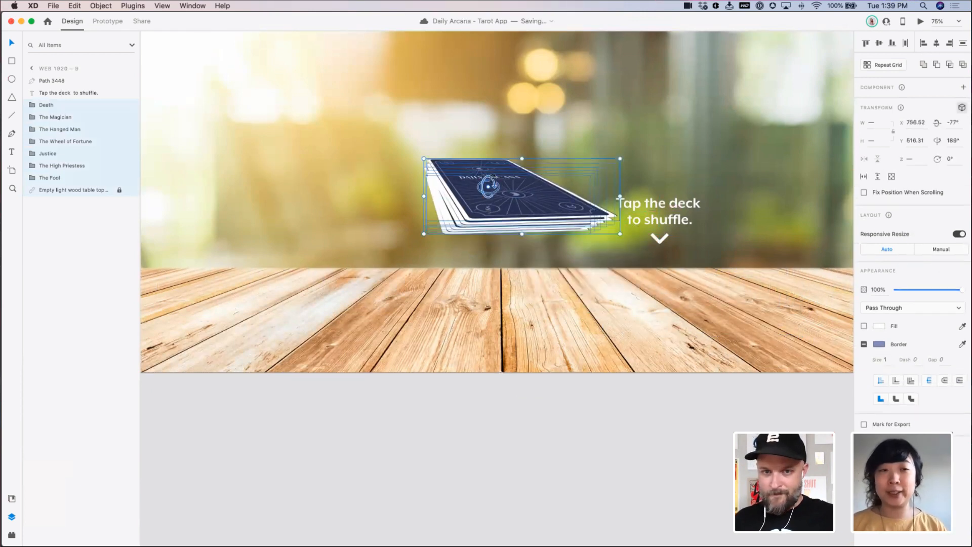
pyautogui.moveTo(497, 182); pyautogui.dragTo(449, 95)
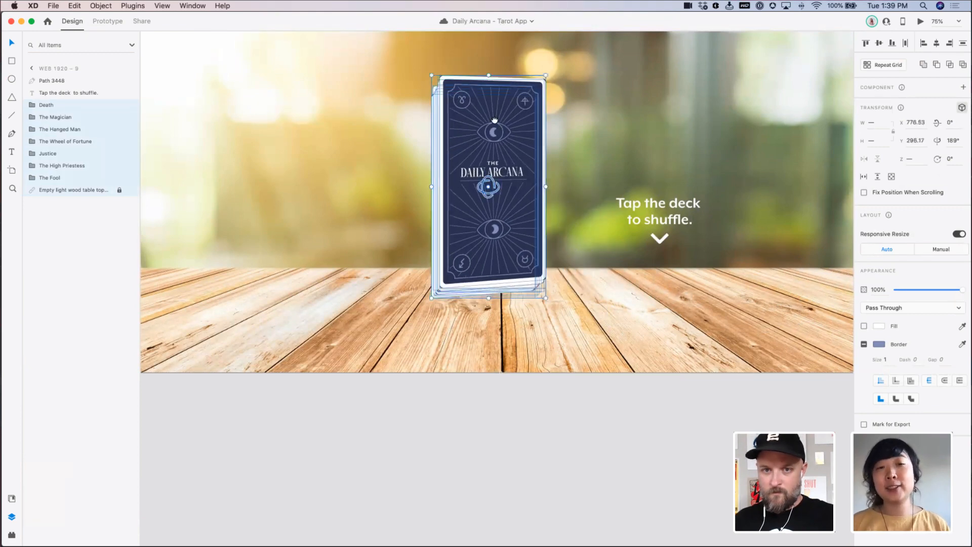
pyautogui.scroll(3, 517, 222)
pyautogui.moveTo(517, 221); pyautogui.dragTo(528, 170)
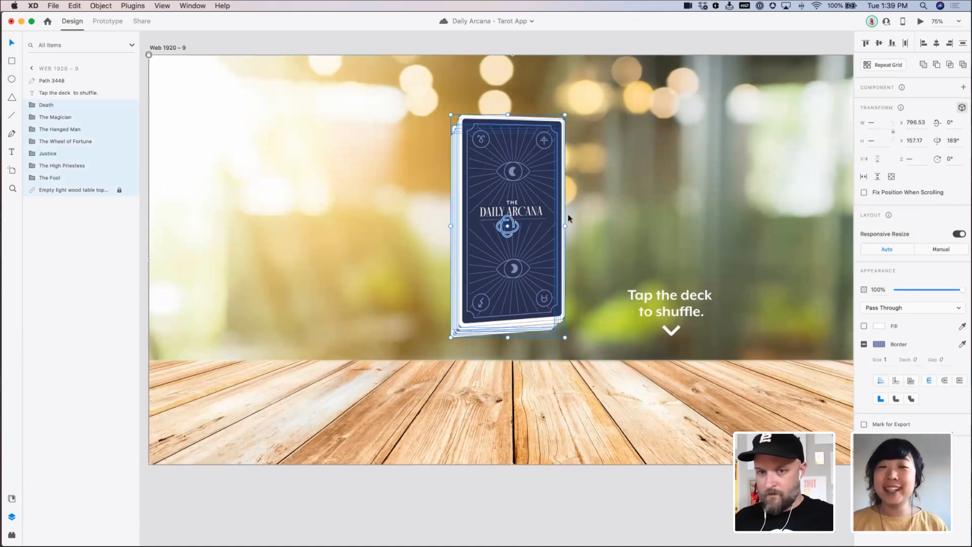
pyautogui.moveTo(508, 226); pyautogui.dragTo(509, 229)
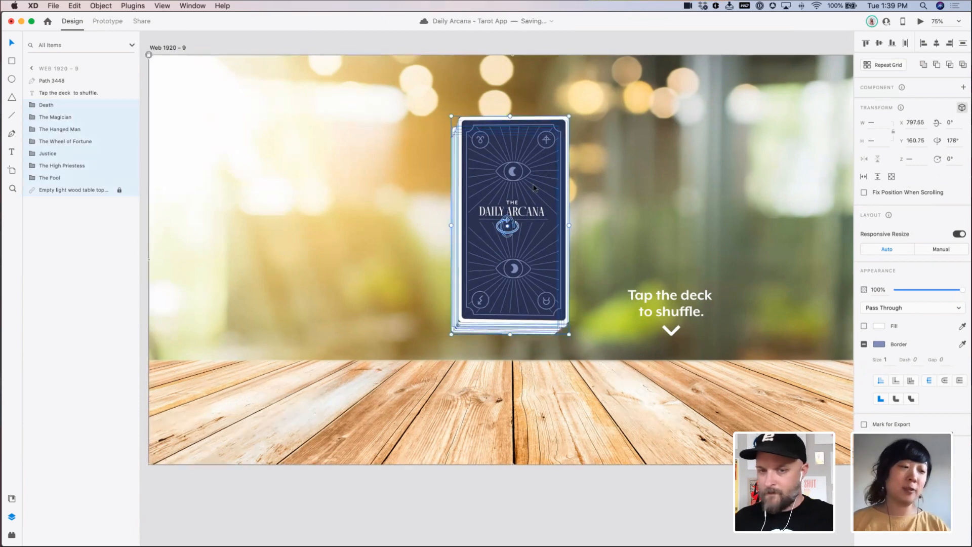
# Pull the Death card out to the deck's right side at about X 875, Y 150, tilted about 16°
pyautogui.click(594, 40)
pyautogui.moveTo(533, 142); pyautogui.dragTo(598, 129)
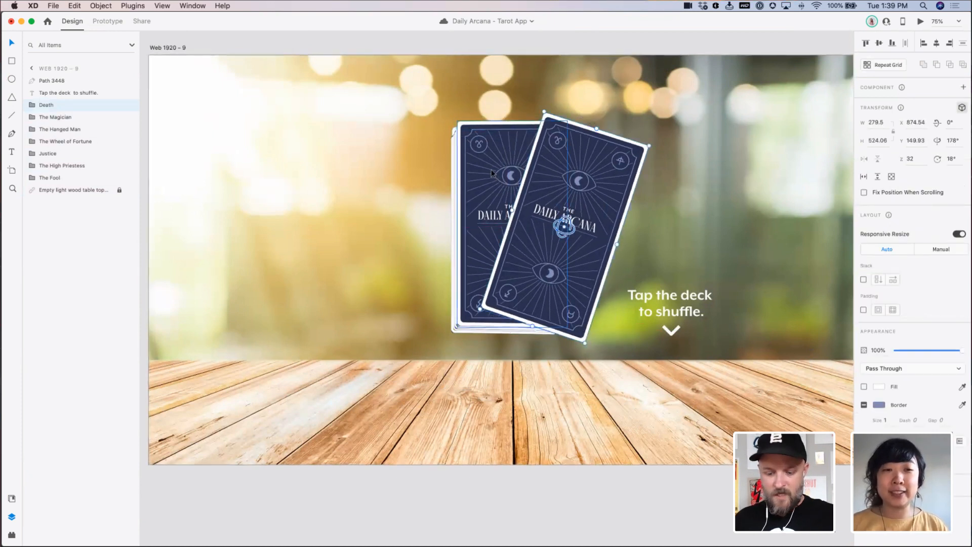
# Examine the Flow 2 starting point and tap interaction on Web 1920 – 7, and survey all artboards in the document
pyautogui.press('super+minus')
pyautogui.press('super+minus')
pyautogui.hscroll(-10, 504, 165)
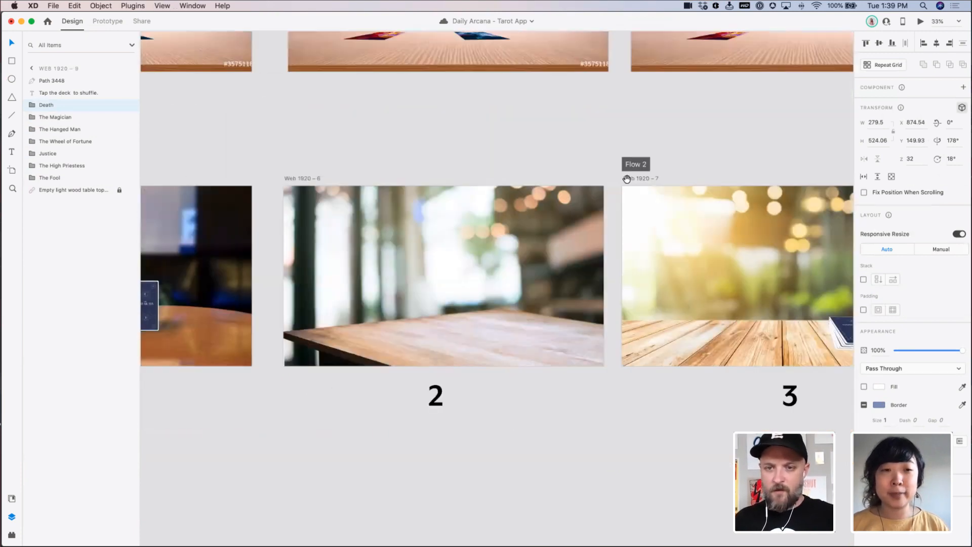
pyautogui.click(518, 161)
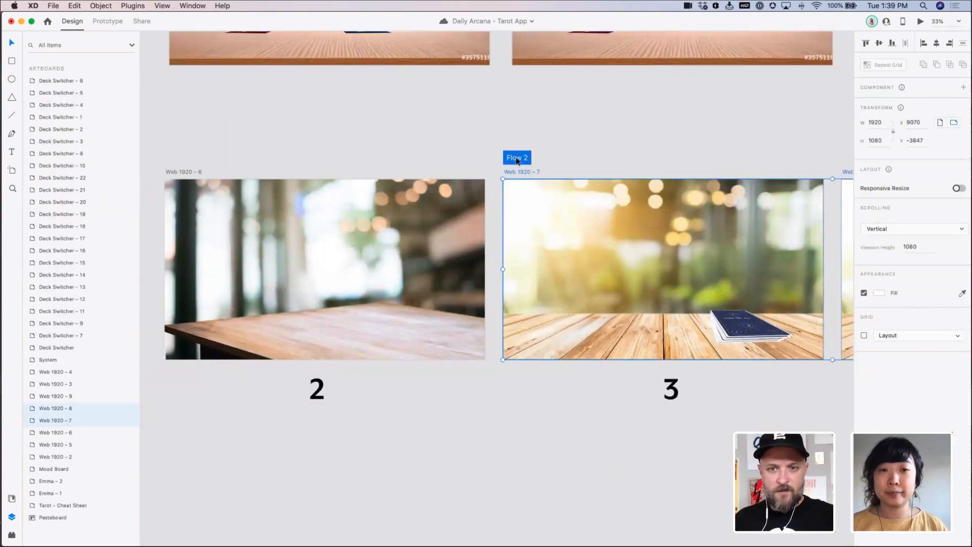
pyautogui.click(118, 23)
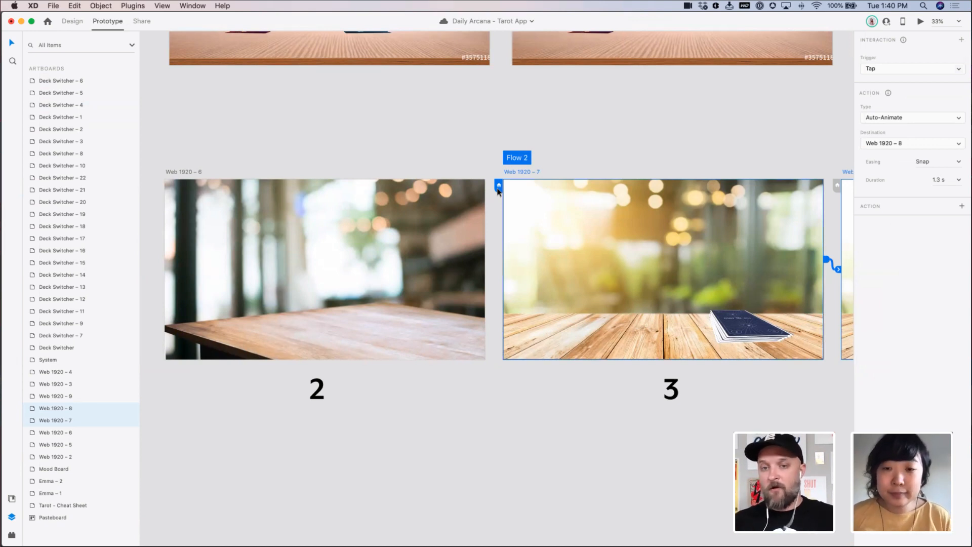
pyautogui.press('super+minus')
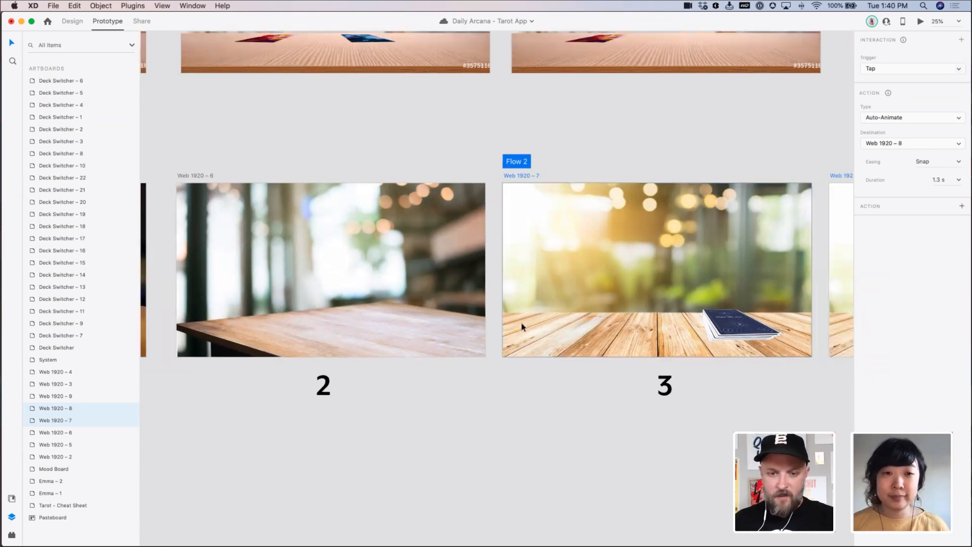
pyautogui.press('super+minus')
pyautogui.press('super+minus')
pyautogui.press('super+minus')
pyautogui.moveTo(379, 372); pyautogui.dragTo(481, 296)
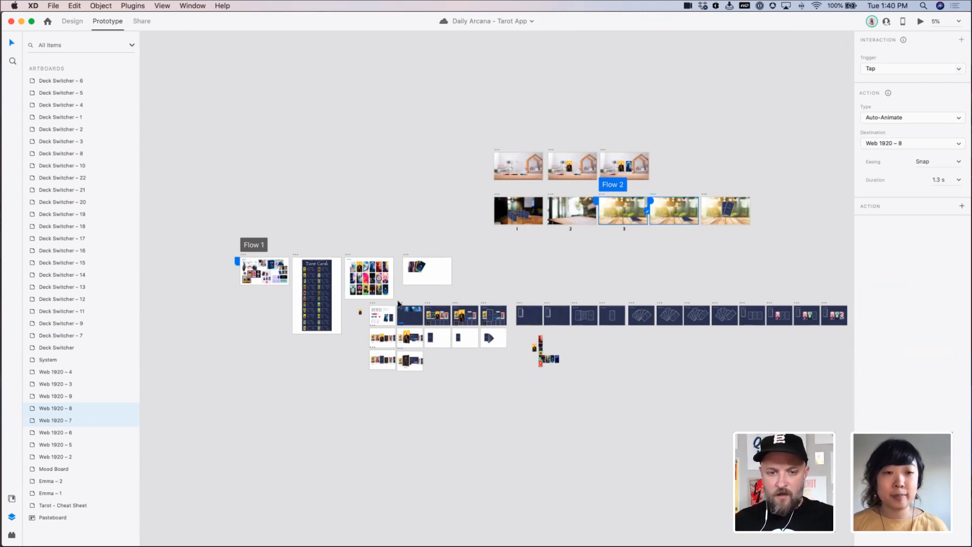
# Make the first navy Deck Switcher artboard a flow starting point and name the flow "Main App Flow"
pyautogui.click(398, 304)
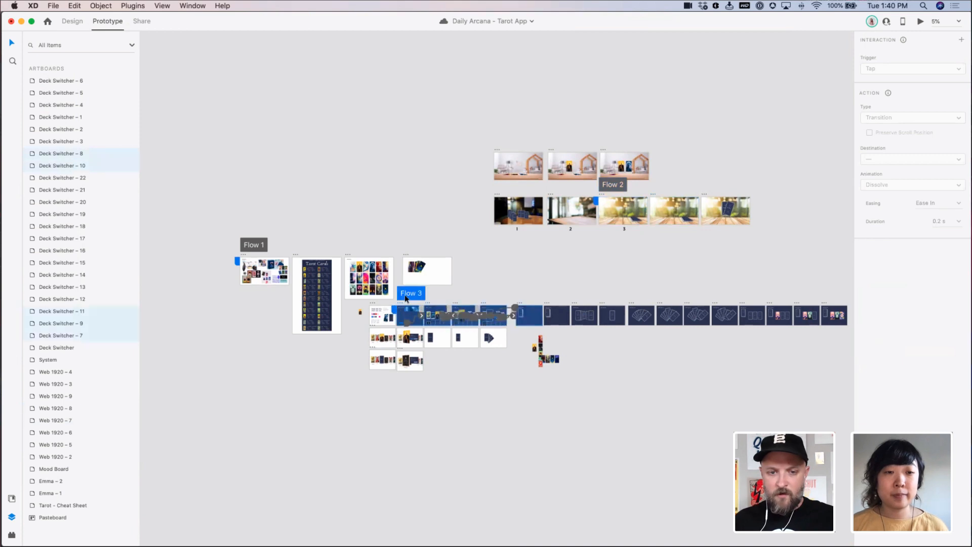
pyautogui.doubleClick(405, 295)
pyautogui.write('M')
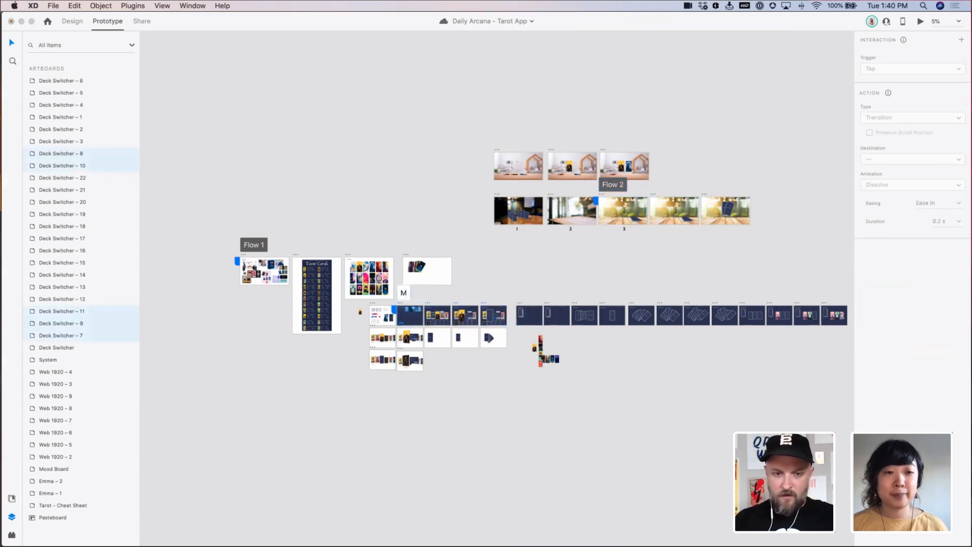
pyautogui.write('ain App Flow')
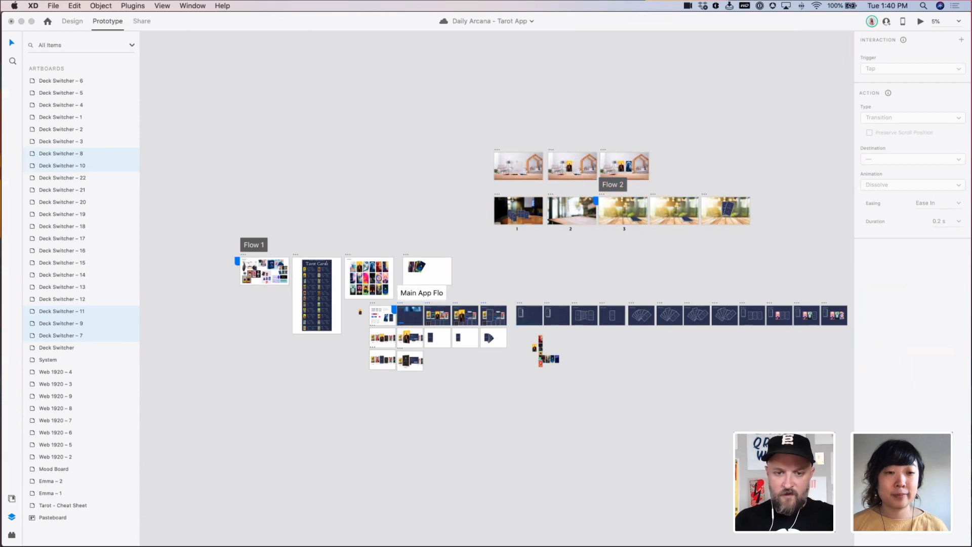
pyautogui.press('Return')
# Rename Flow 2 on Web 1920 – 7 as "AR Flow"
pyautogui.doubleClick(612, 184)
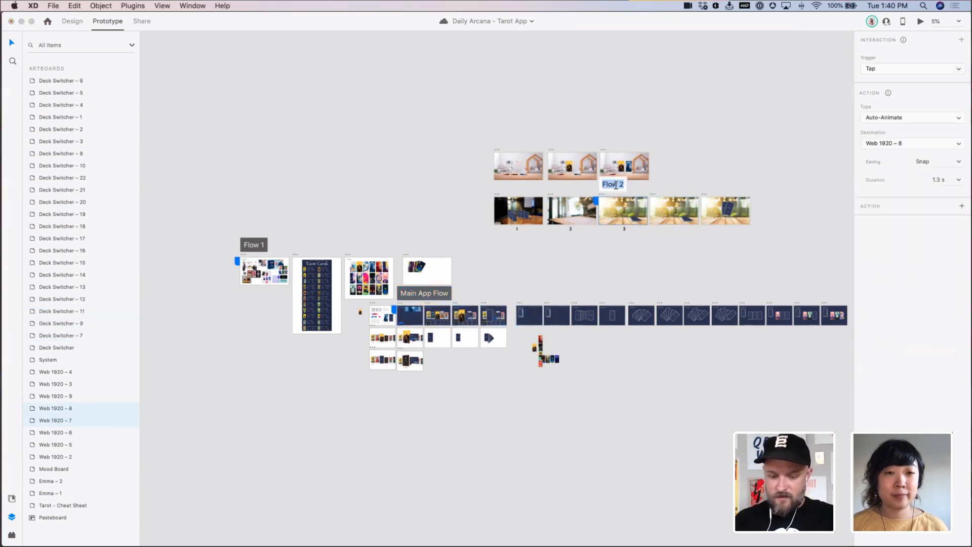
pyautogui.write('AR Flow')
pyautogui.press('Return')
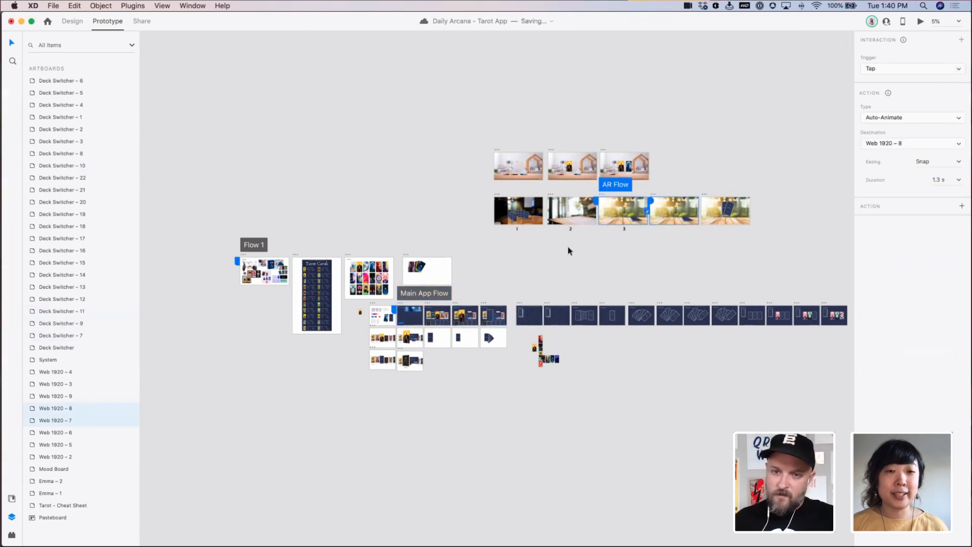
pyautogui.click(570, 262)
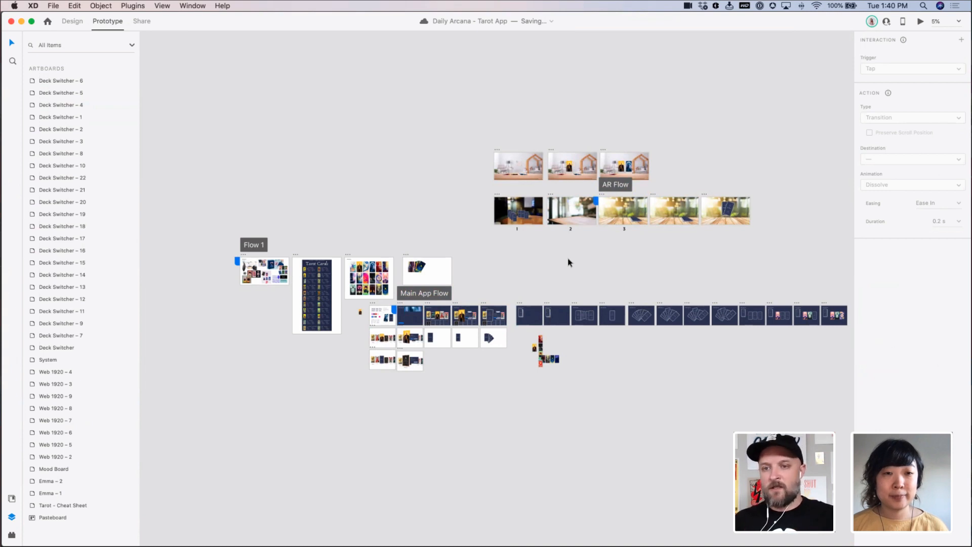
# In Design mode, move the Death card on Web 1920 – 9 to about X 933, Y 156, and tilt it further clockwise
pyautogui.scroll(10, 583, 246)
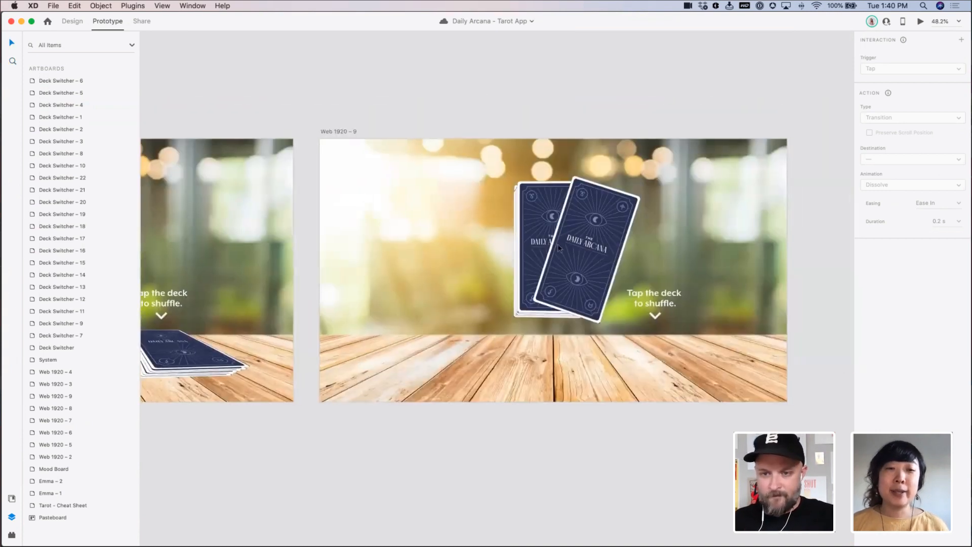
pyautogui.click(594, 232)
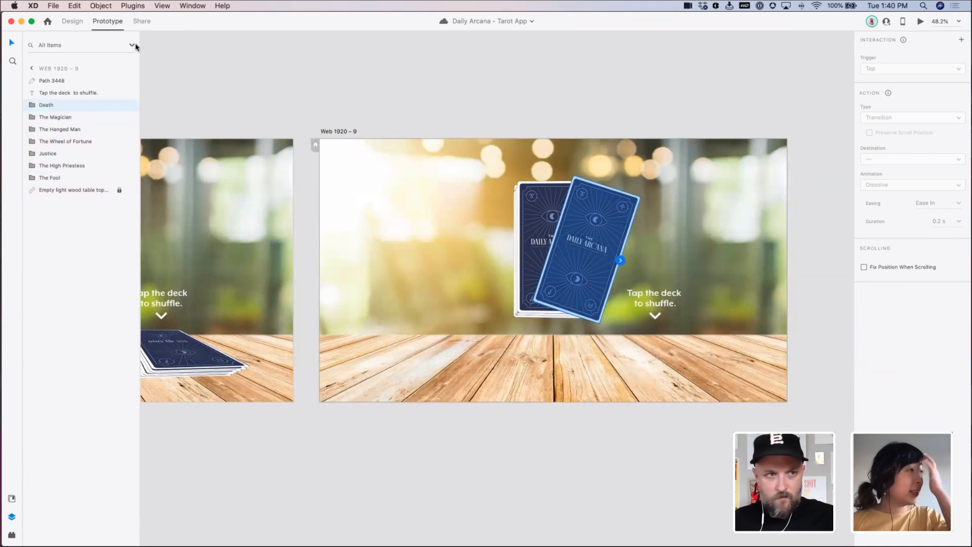
pyautogui.click(81, 22)
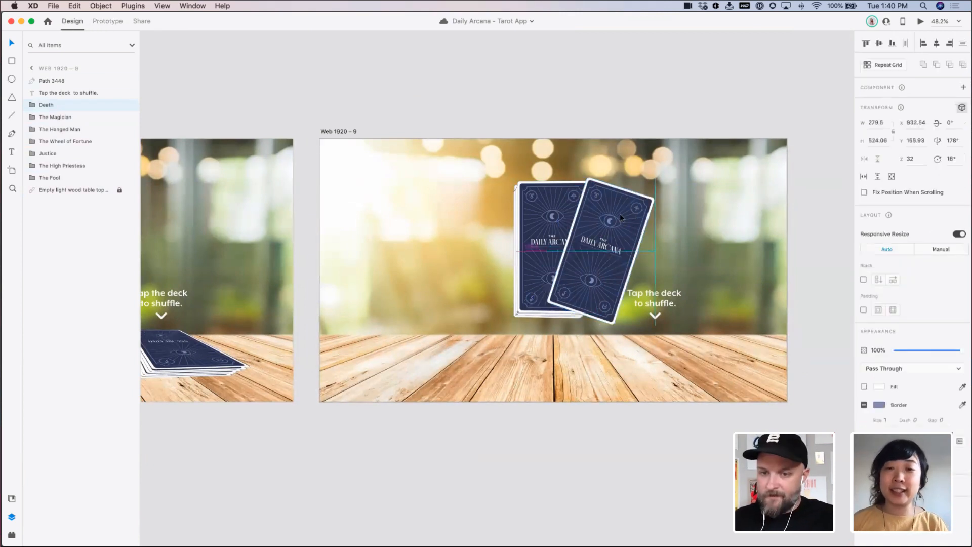
pyautogui.click(554, 200)
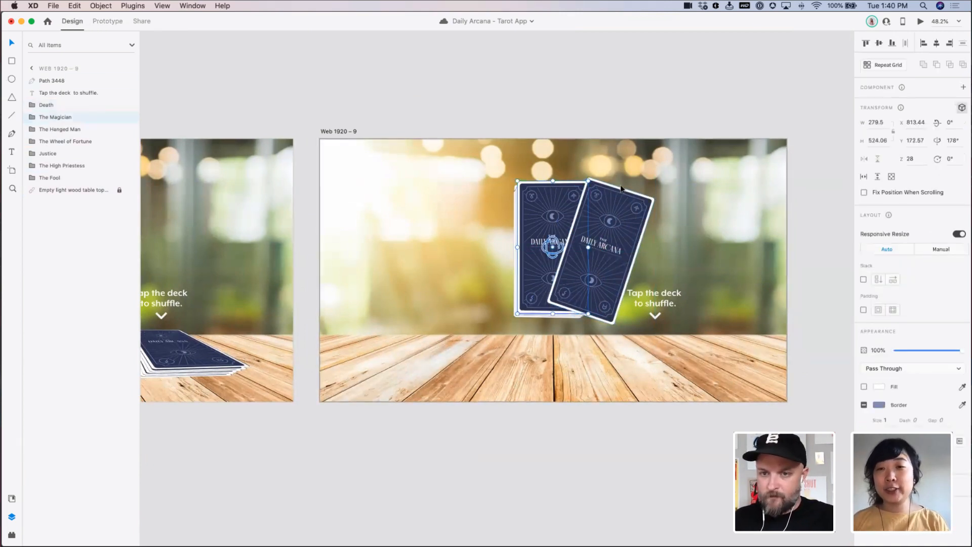
pyautogui.click(590, 232)
pyautogui.moveTo(630, 187); pyautogui.dragTo(639, 198)
# Place The Magician card at about X 898, Y 133, tilted about 6°, and raise The Hanged Man to about X 818, Y 142
pyautogui.click(567, 191)
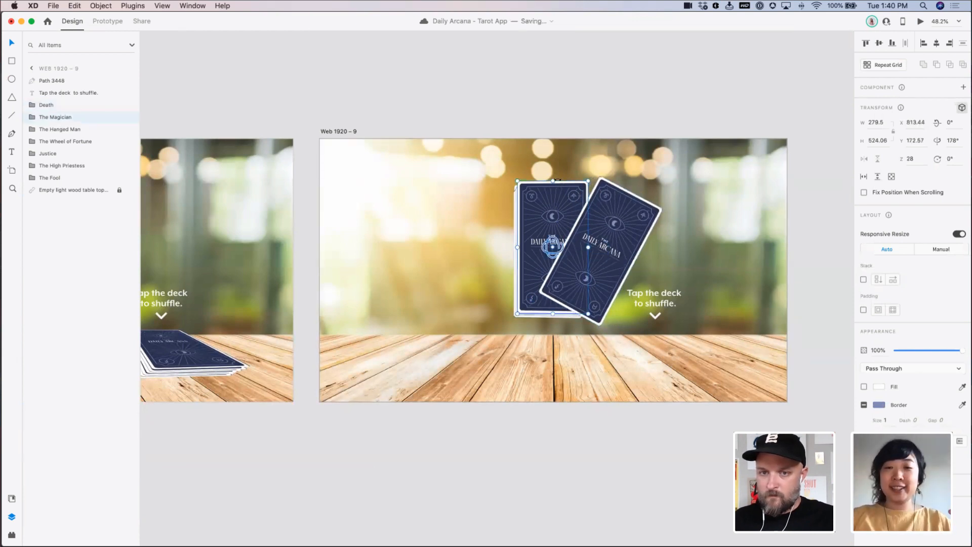
pyautogui.moveTo(561, 177); pyautogui.dragTo(596, 192)
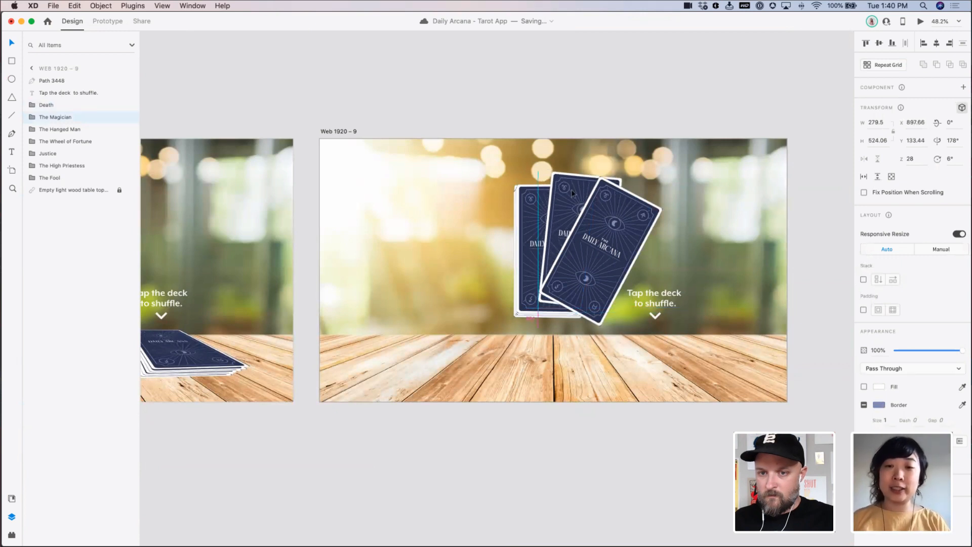
pyautogui.moveTo(530, 210); pyautogui.dragTo(531, 198)
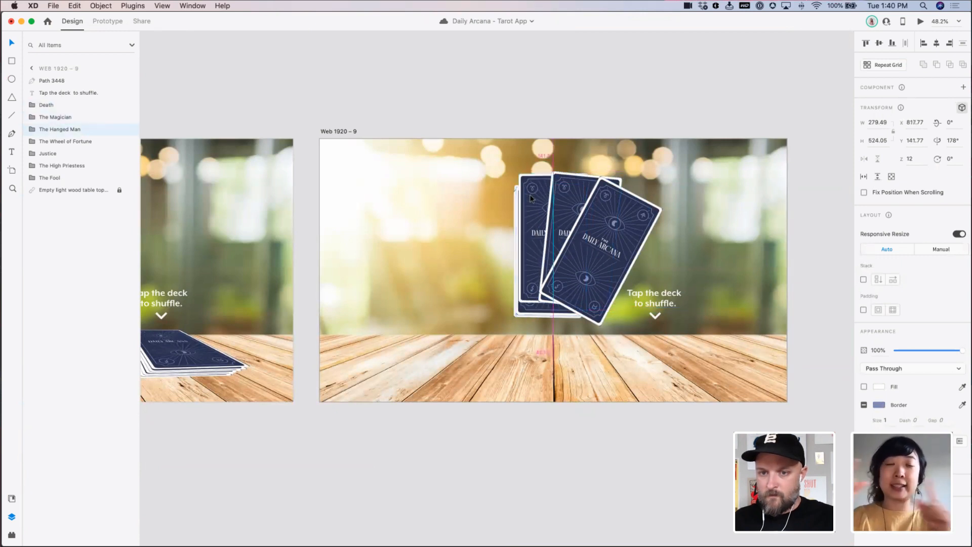
# Rotate Death, The Magician and The Hanged Man clockwise together, and raise The Wheel of Fortune to about X 801, Y 148
pyautogui.keyDown('shift'); pyautogui.click(561, 197); pyautogui.keyUp('shift')
pyautogui.keyDown('shift'); pyautogui.click(610, 202); pyautogui.keyUp('shift')
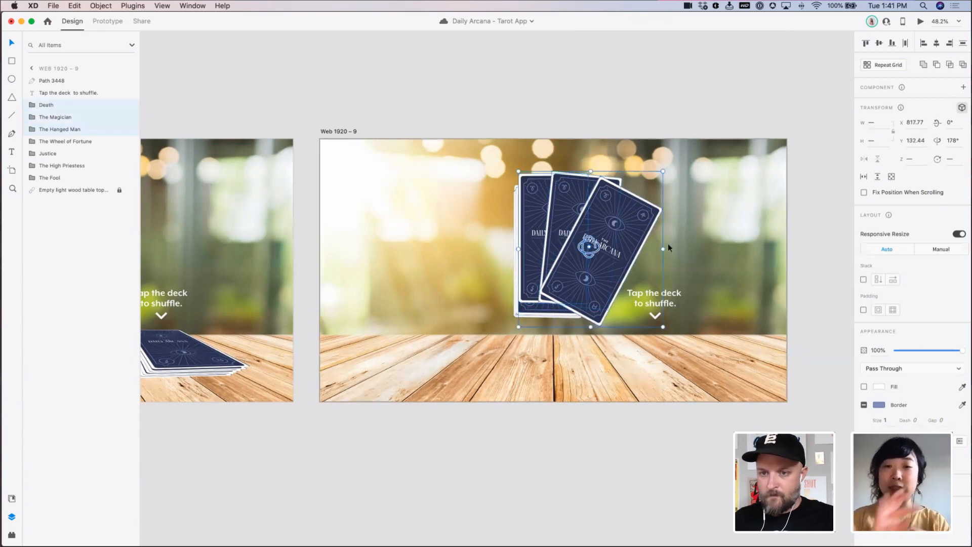
pyautogui.moveTo(663, 249); pyautogui.dragTo(642, 250)
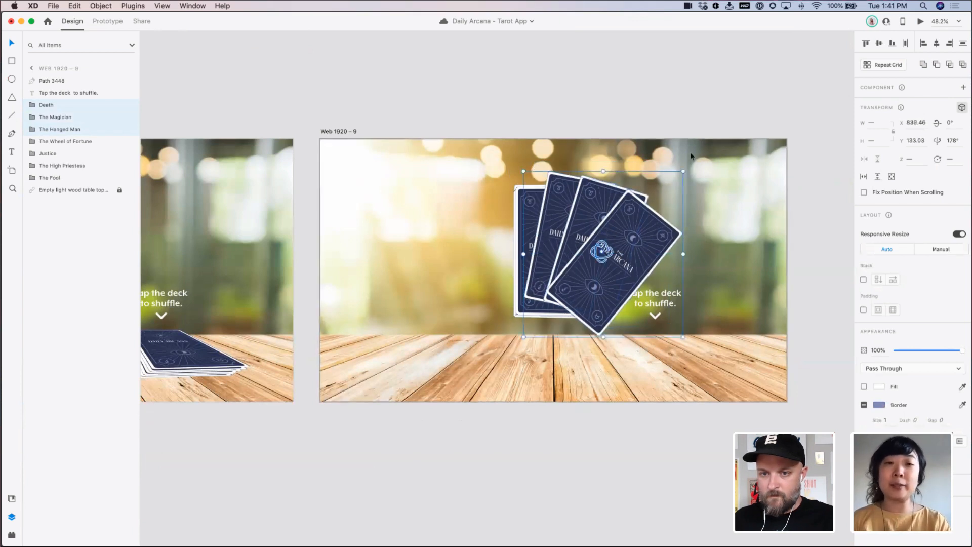
pyautogui.click(690, 153)
pyautogui.moveTo(525, 211); pyautogui.dragTo(524, 203)
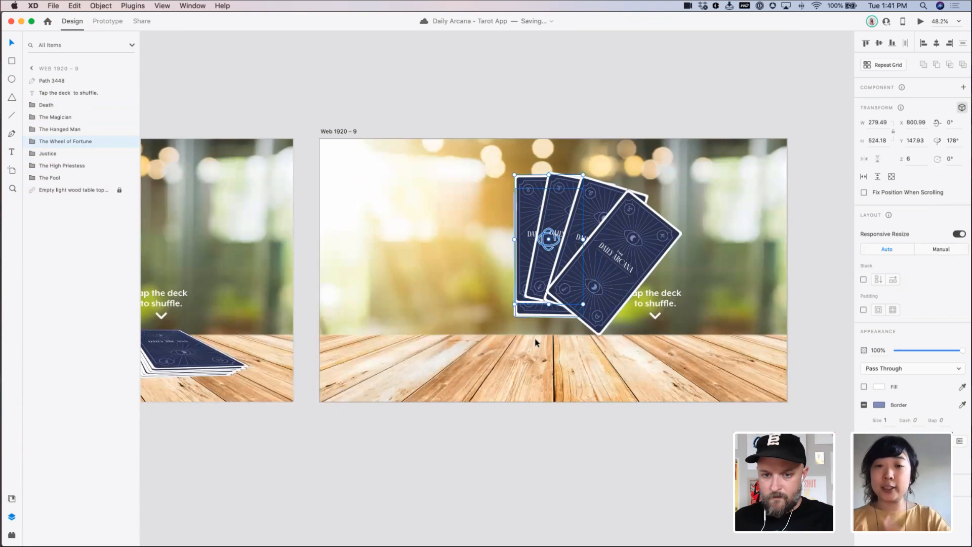
# Move Justice, The High Priestess and The Fool left of the fan to about X 597, and tilt them to about -19°
pyautogui.click(525, 314)
pyautogui.moveTo(497, 314); pyautogui.dragTo(476, 314)
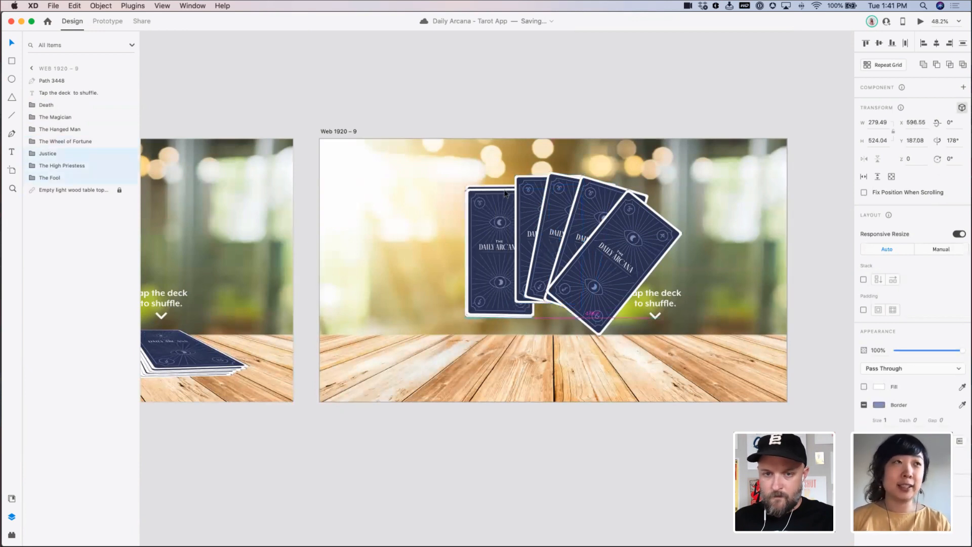
pyautogui.moveTo(499, 179); pyautogui.dragTo(474, 182)
pyautogui.click(479, 162)
# Place Justice at about X 621, Y 133, and rotate The High Priestess and The Fool to about 327°
pyautogui.moveTo(482, 231); pyautogui.dragTo(505, 224)
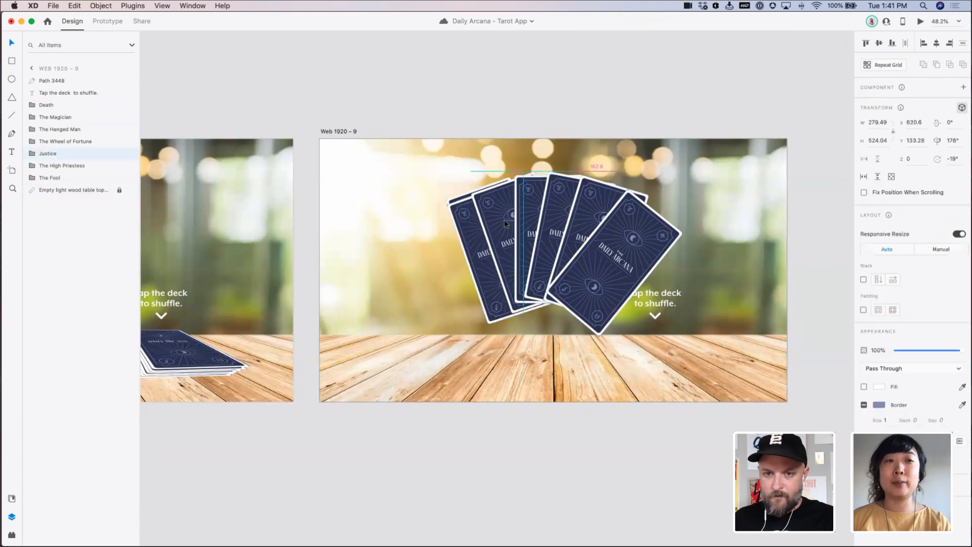
pyautogui.click(467, 224)
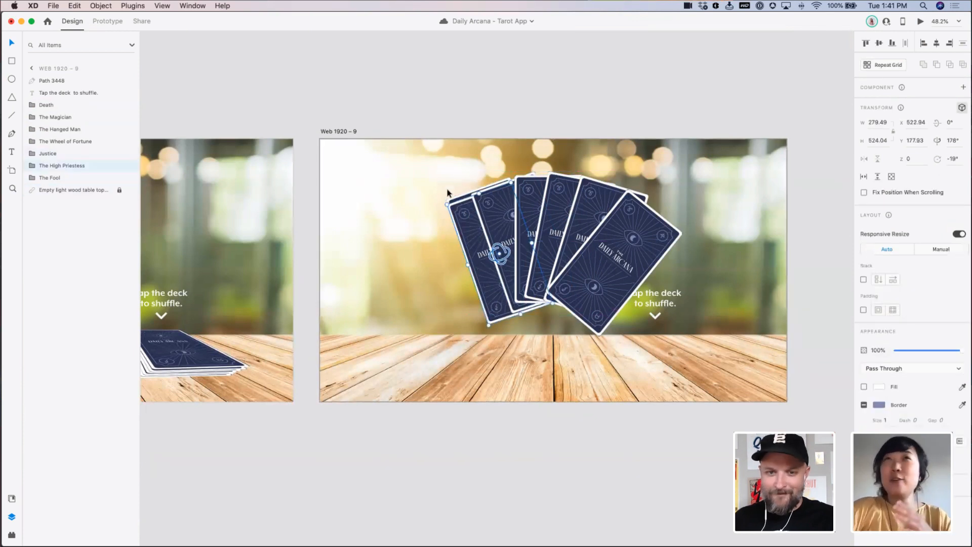
pyautogui.moveTo(447, 183); pyautogui.dragTo(468, 218)
pyautogui.moveTo(499, 172); pyautogui.dragTo(482, 174)
pyautogui.click(448, 219)
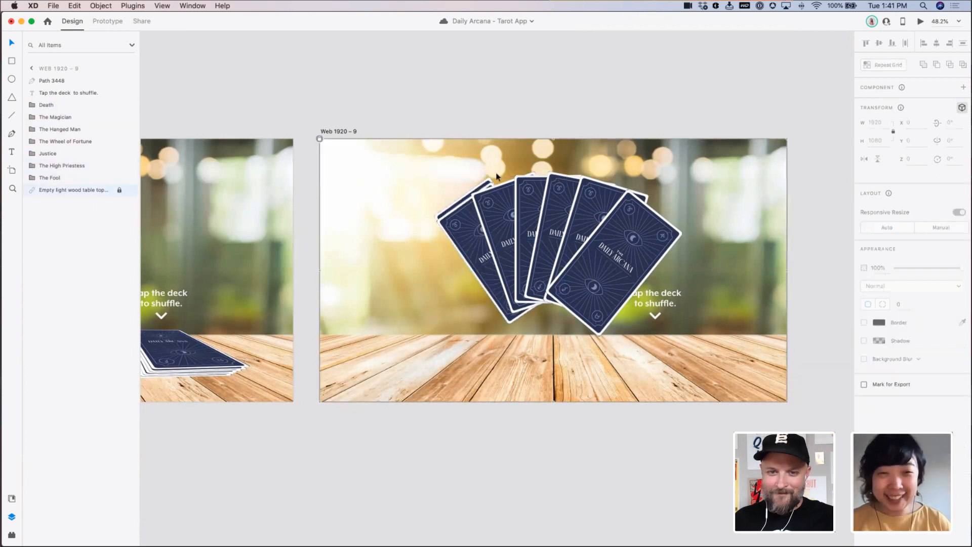
# Fan The Fool out beyond The High Priestess at about X 416, Y 229, rotated to about 313°
pyautogui.moveTo(448, 218); pyautogui.dragTo(468, 221)
pyautogui.moveTo(502, 174); pyautogui.dragTo(504, 176)
pyautogui.moveTo(466, 213); pyautogui.dragTo(450, 244)
pyautogui.click(451, 181)
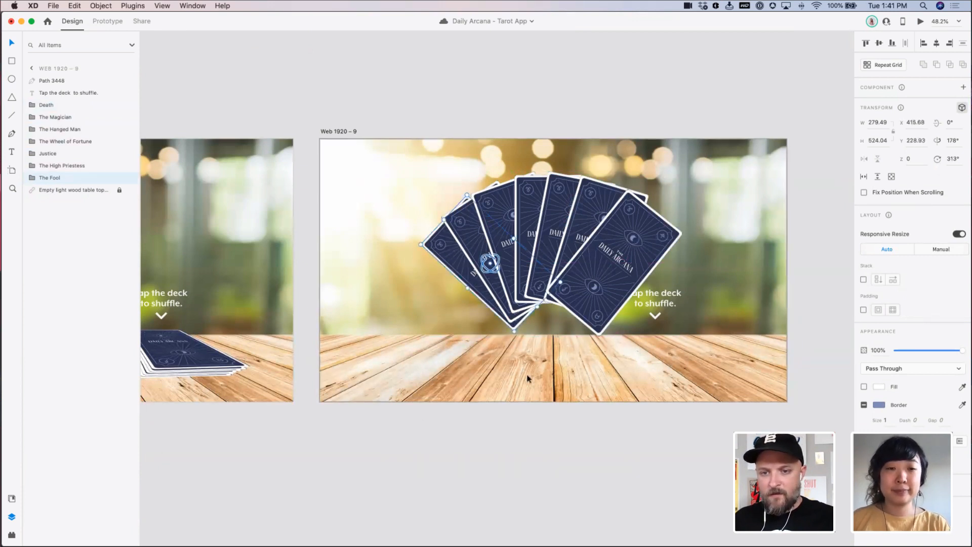
# Move all seven fanned cards up and slightly left together, placing The Fool at about X 388, Y 178
pyautogui.moveTo(601, 367); pyautogui.dragTo(498, 230)
pyautogui.moveTo(589, 271); pyautogui.dragTo(589, 261)
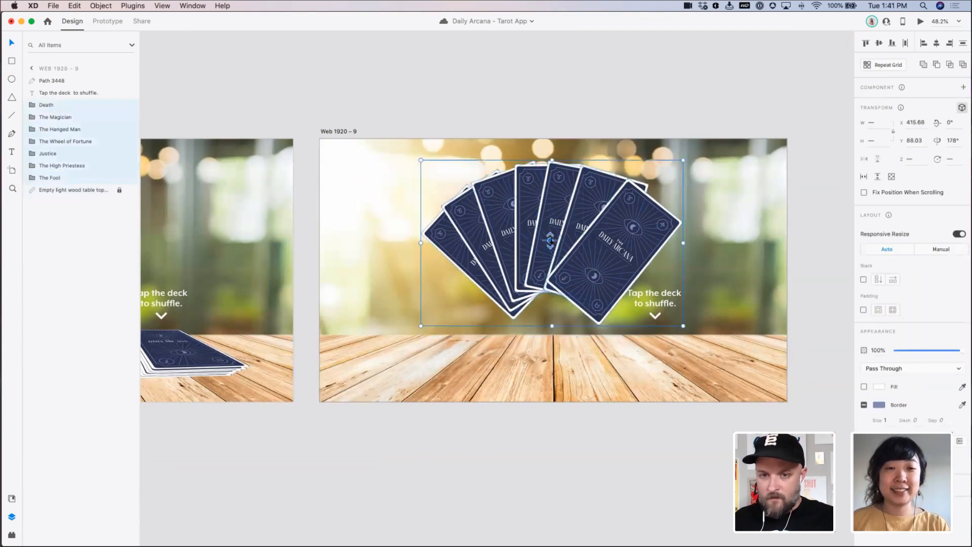
pyautogui.moveTo(552, 226); pyautogui.dragTo(551, 218)
pyautogui.press('super+z')
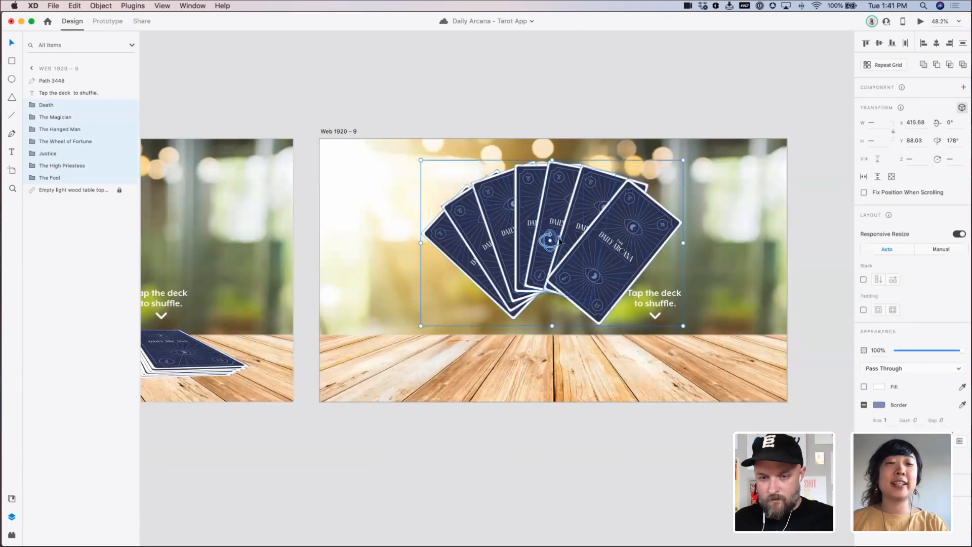
pyautogui.moveTo(590, 249); pyautogui.dragTo(584, 247)
# Lower the "Tap the deck to shuffle." text and arrow to about Y 701, align their bottom edges, and set both to 0% opacity
pyautogui.click(657, 316)
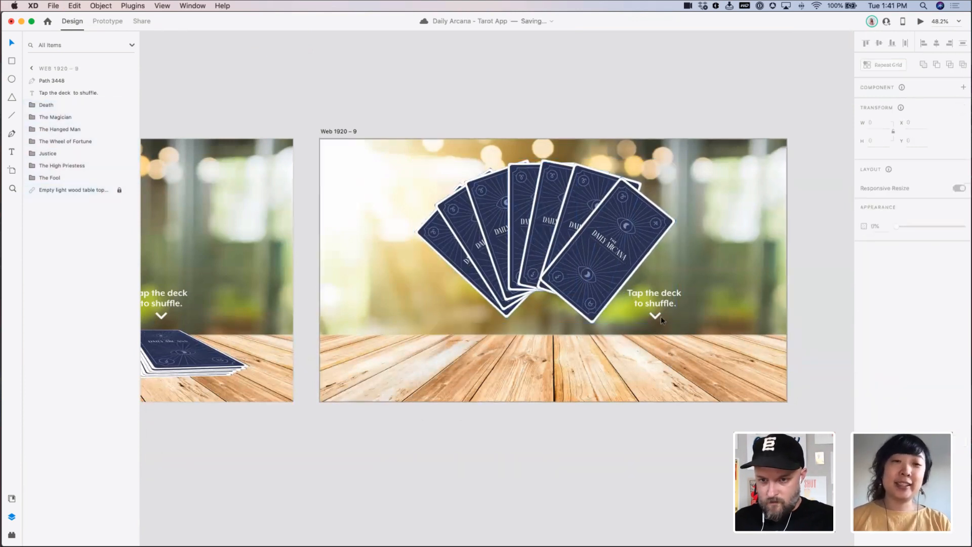
pyautogui.keyDown('shift'); pyautogui.click(669, 303); pyautogui.keyUp('shift')
pyautogui.moveTo(668, 304)
pyautogui.mouseDown()
pyautogui.moveTo(671, 341)
pyautogui.moveTo(669, 316)
pyautogui.mouseUp()
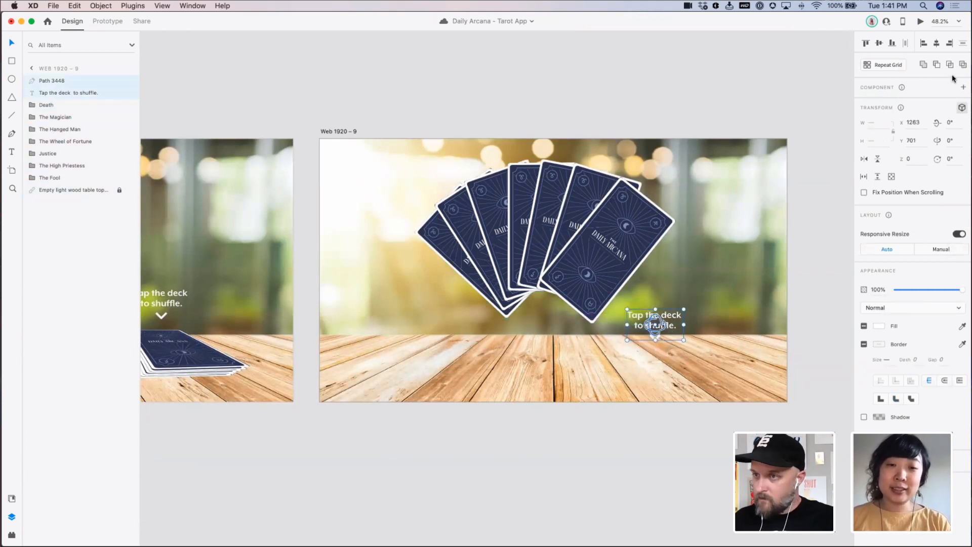
pyautogui.click(892, 44)
pyautogui.moveTo(929, 289); pyautogui.dragTo(862, 284)
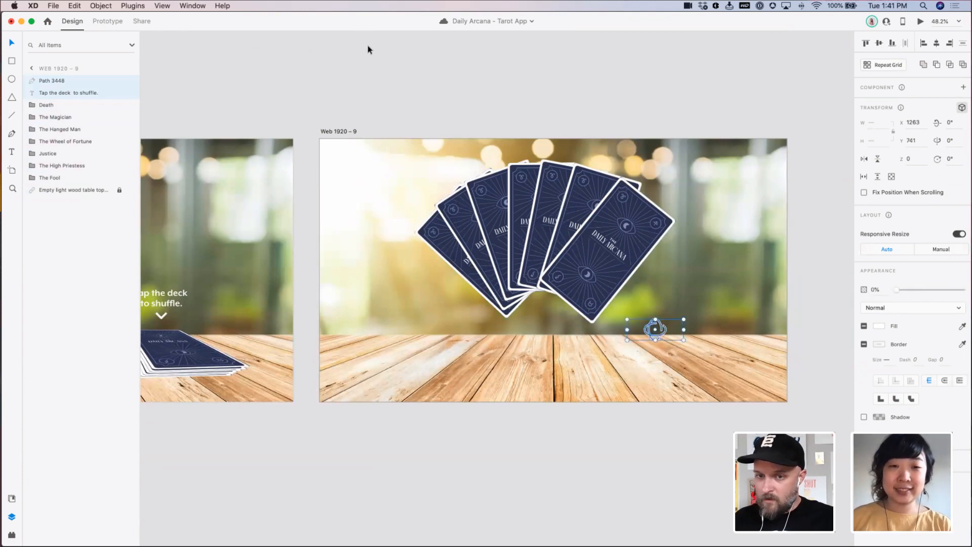
# In Prototype mode, wire the Death card on Web 1920 – 8 to the Web 1920 – 9 artboard
pyautogui.click(375, 101)
pyautogui.moveTo(375, 101); pyautogui.dragTo(559, 111)
pyautogui.moveTo(406, 102); pyautogui.dragTo(589, 97)
pyautogui.scroll(-5, 583, 248)
pyautogui.scroll(2, 521, 235)
pyautogui.click(435, 218)
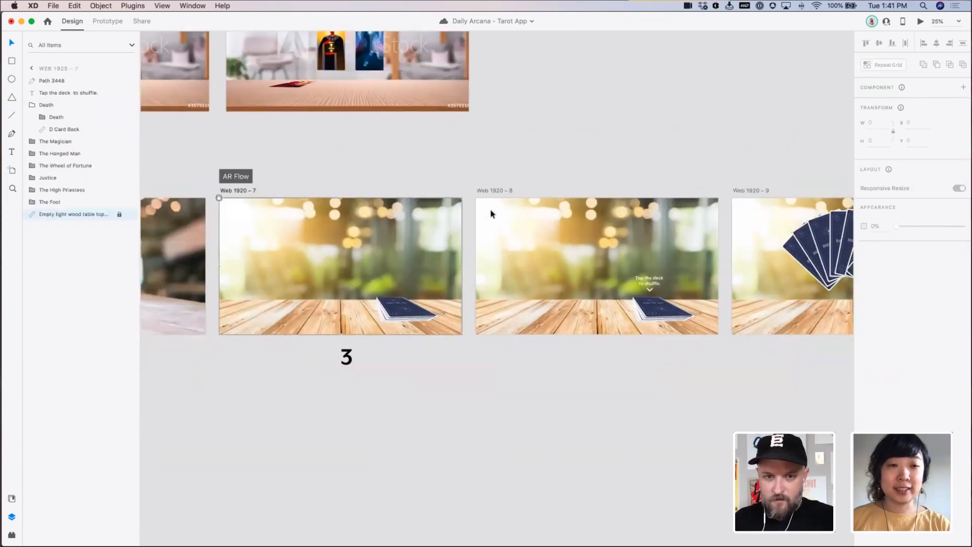
pyautogui.click(653, 303)
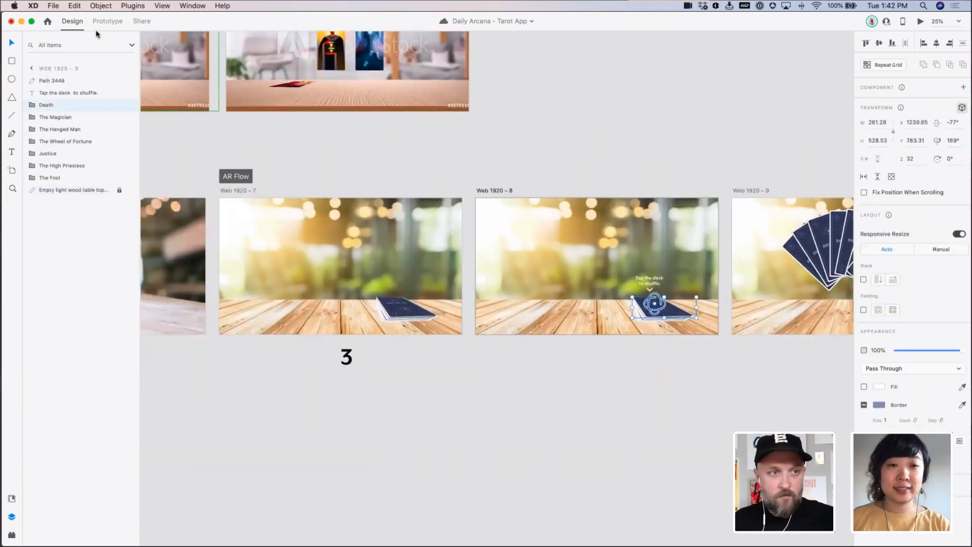
pyautogui.click(108, 21)
pyautogui.moveTo(697, 307); pyautogui.dragTo(775, 284)
# Preview the AR Flow from the Web 1920 – 7 artboard and close the preview
pyautogui.click(410, 253)
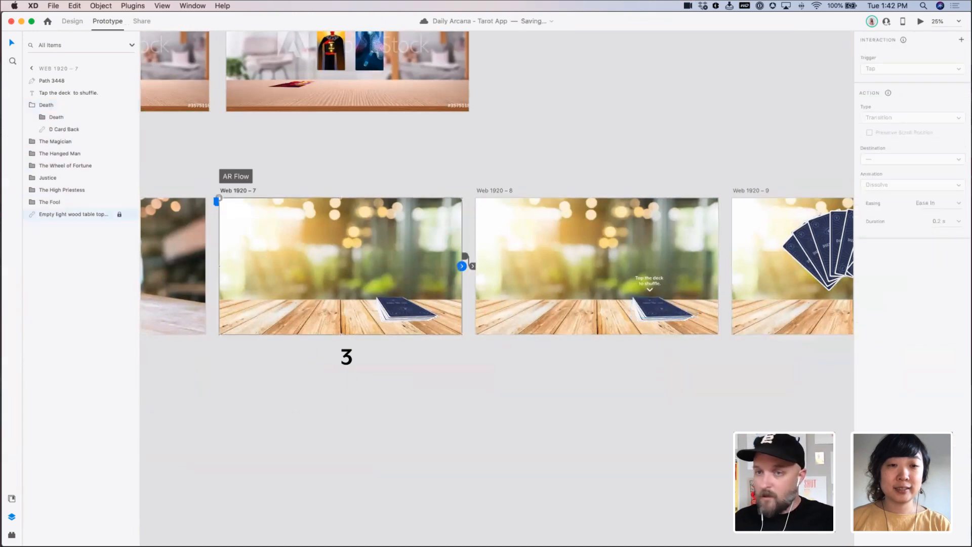
pyautogui.press('super+Return')
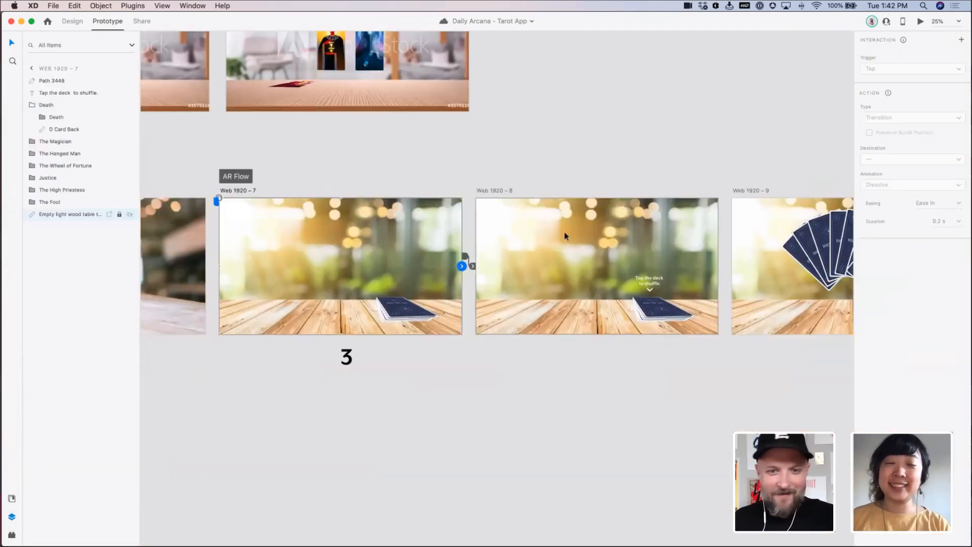
pyautogui.click(36, 21)
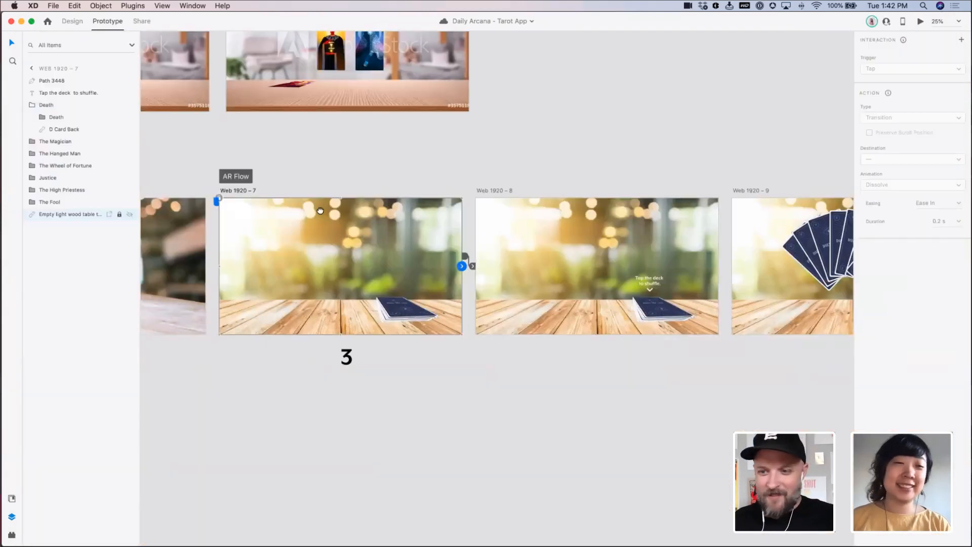
# In Design mode, set The Fool card's rotation on Web 1920 – 9 to -50° after trying -80° and -60°
pyautogui.moveTo(664, 225); pyautogui.dragTo(320, 210)
pyautogui.click(459, 246)
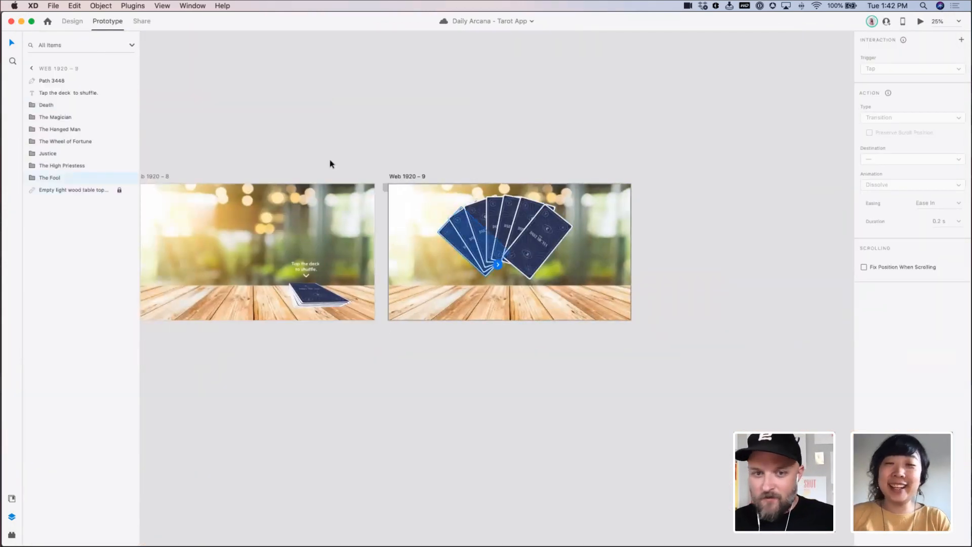
pyautogui.hotkey('ctrl', 'Tab')
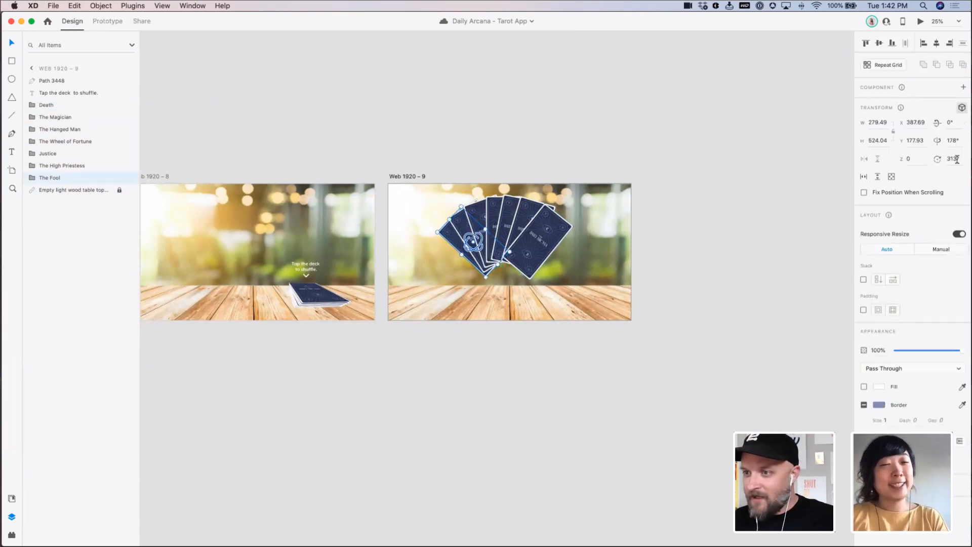
pyautogui.click(958, 158)
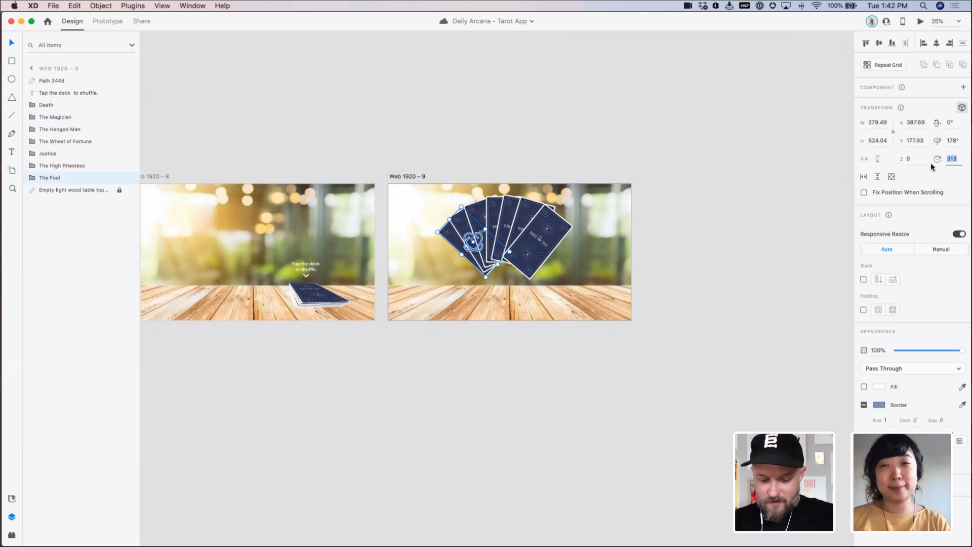
pyautogui.press('BackSpace')
pyautogui.write('-80')
pyautogui.press('Return')
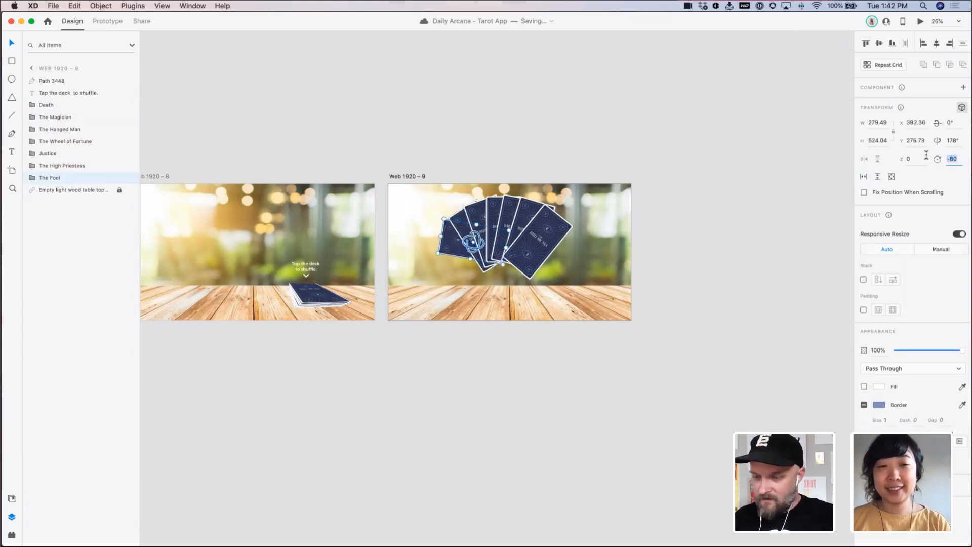
pyautogui.press('BackSpace')
pyautogui.write('-60')
pyautogui.press('Return')
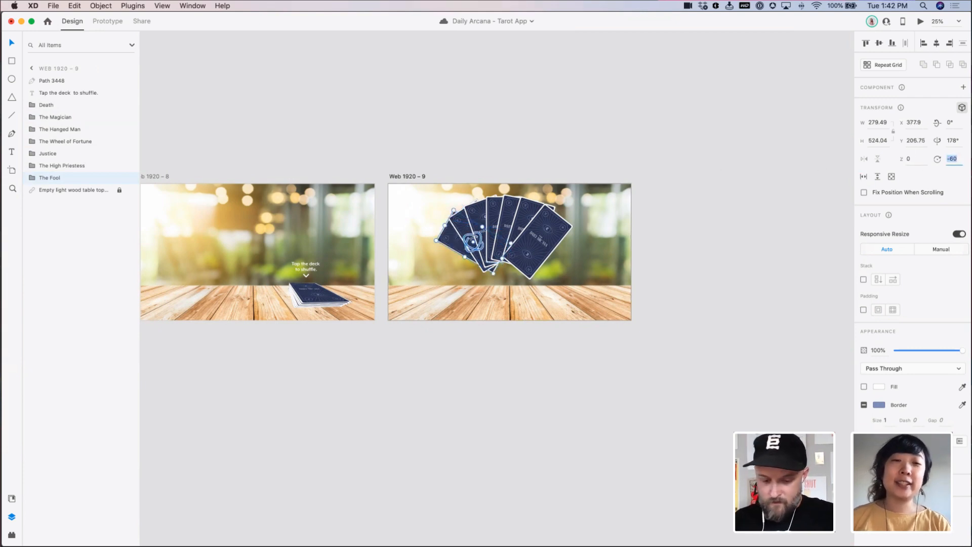
pyautogui.write('-50')
pyautogui.press('Tab')
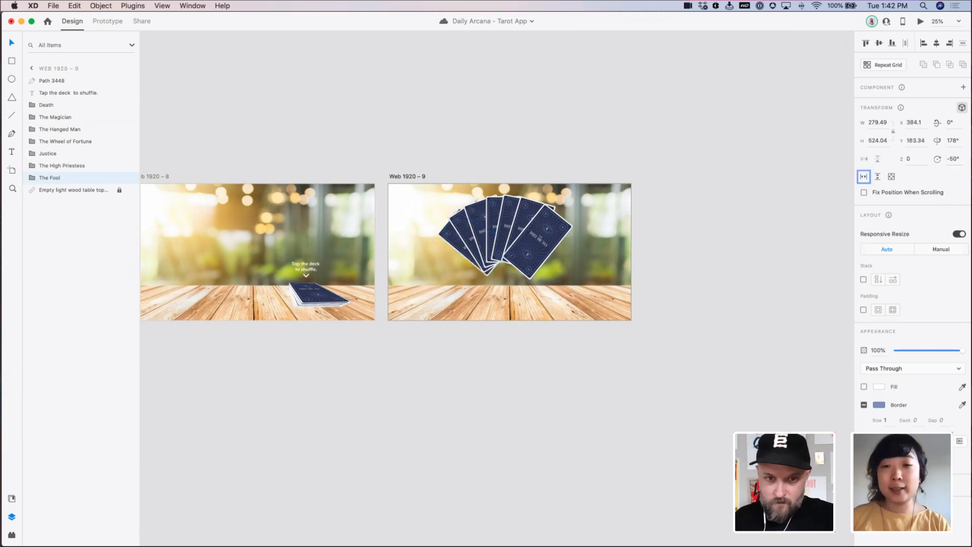
# Set The High Priestess card's rotation on Web 1920 – 9 to -35° after trying 340°
pyautogui.click(468, 219)
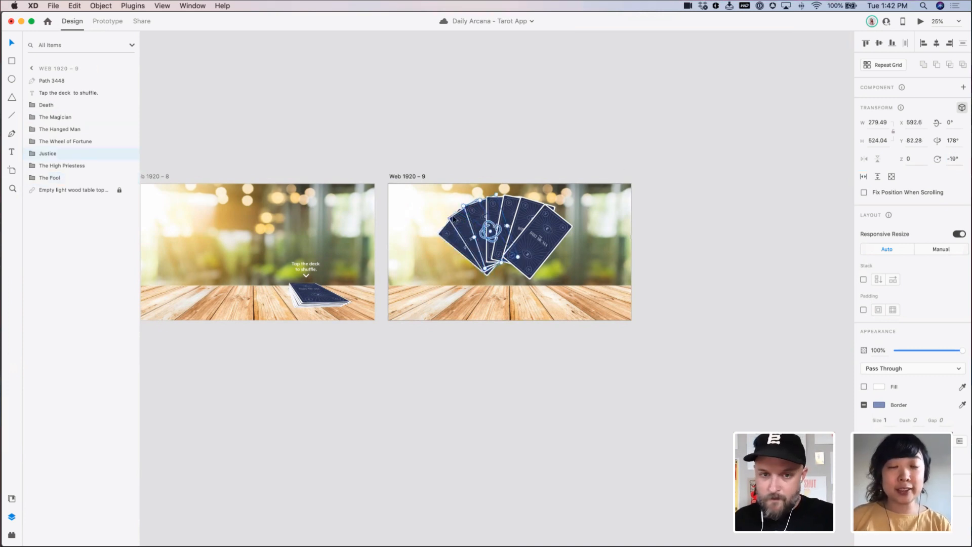
pyautogui.click(461, 221)
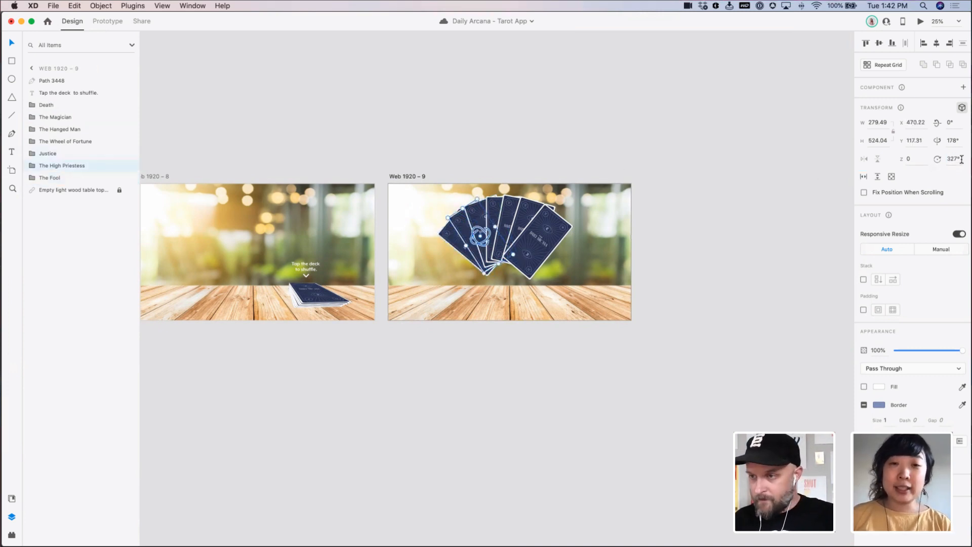
pyautogui.click(459, 227)
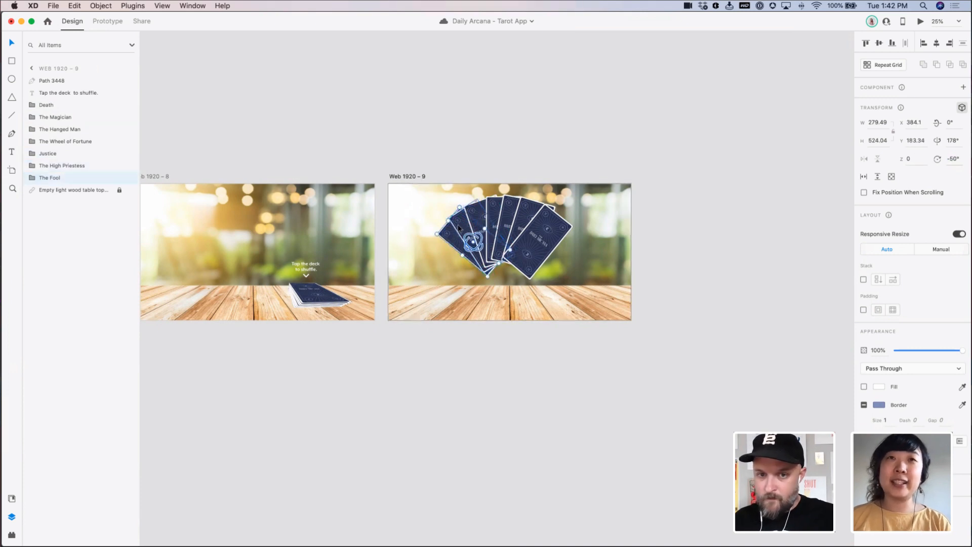
pyautogui.click(461, 220)
pyautogui.click(955, 158)
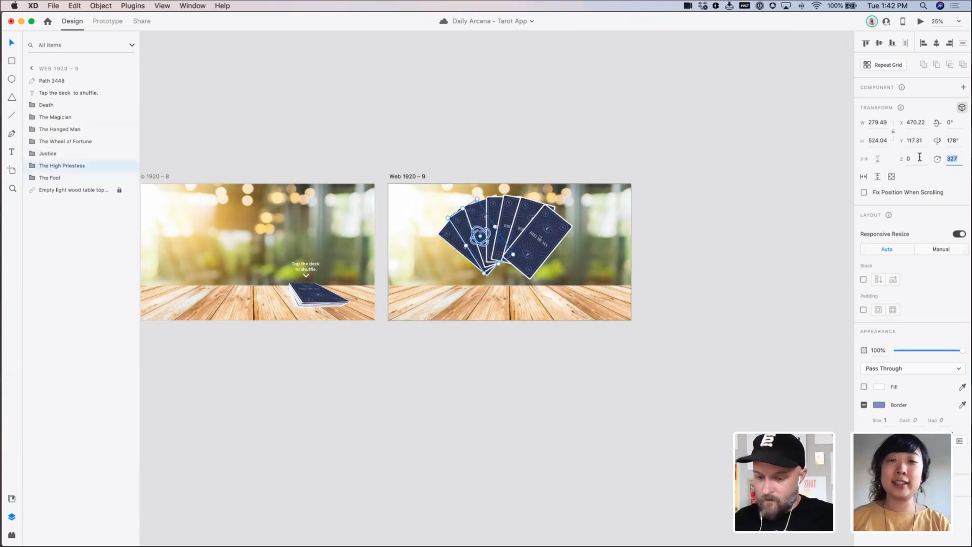
pyautogui.write('340')
pyautogui.press('Tab')
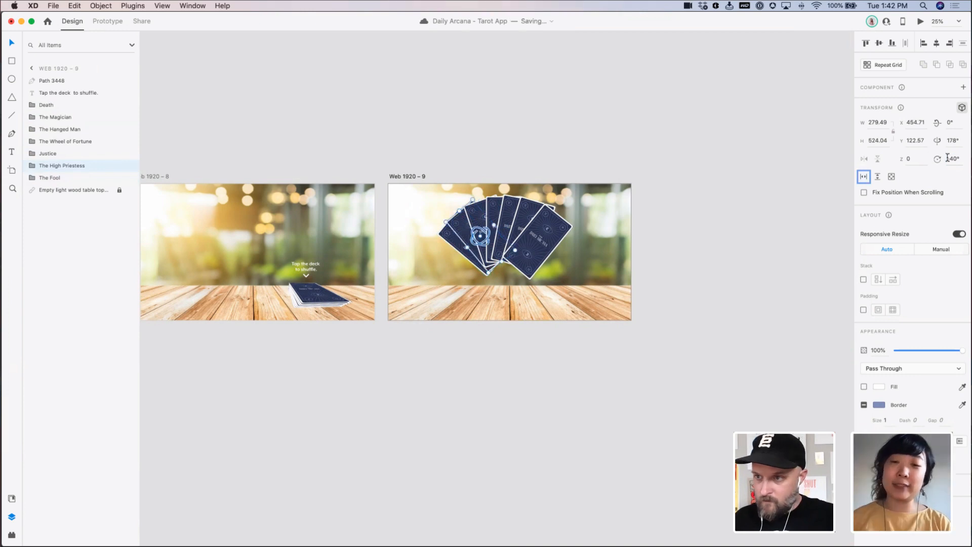
pyautogui.click(949, 159)
pyautogui.press('BackSpace')
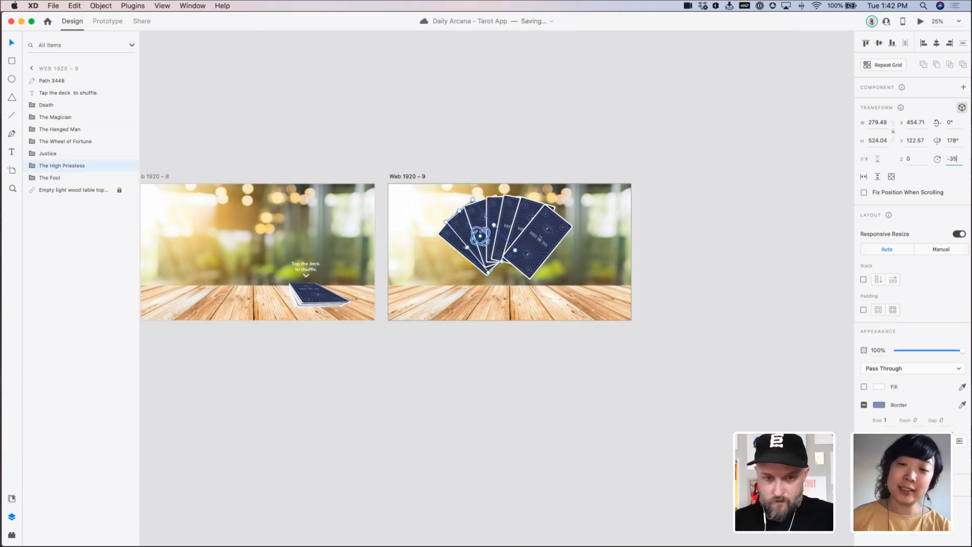
pyautogui.press('Tab')
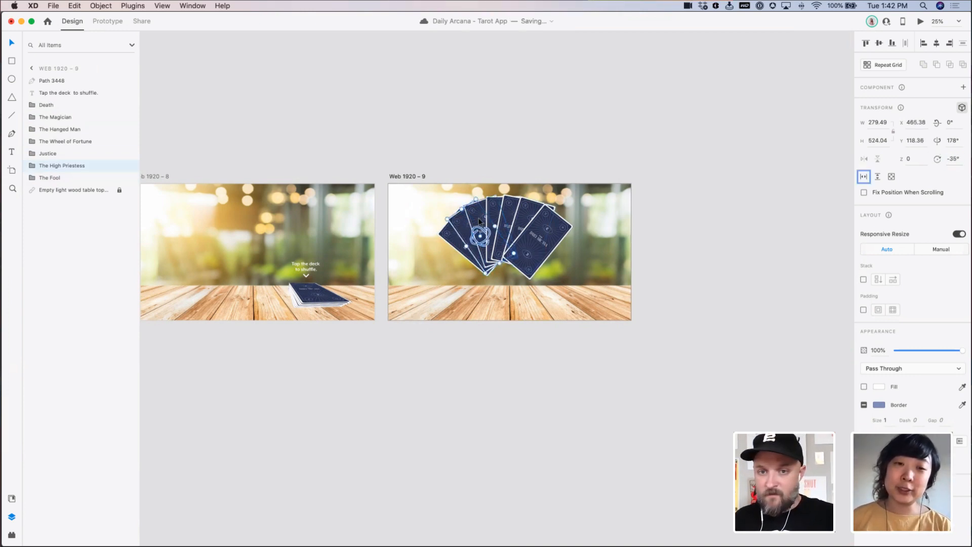
# Preview the prototype from the Web 1920 – 8 artboard, tap the deck to play the fan animation, and close the preview
pyautogui.click(479, 221)
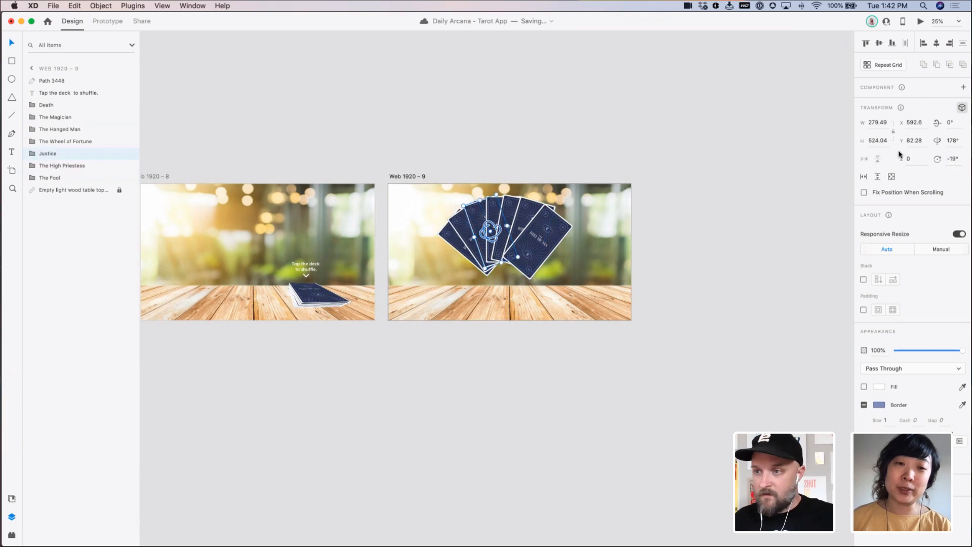
pyautogui.click(497, 212)
pyautogui.click(621, 170)
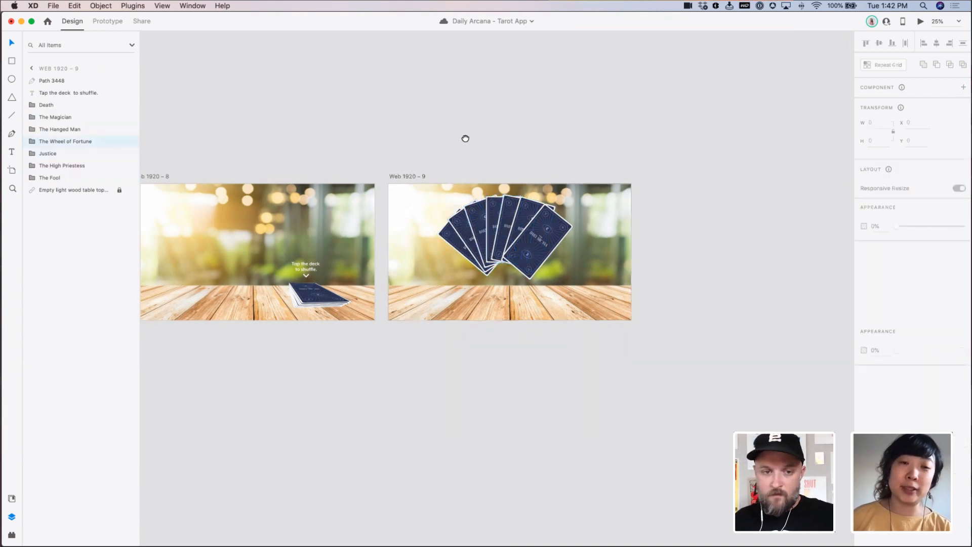
pyautogui.moveTo(465, 138); pyautogui.dragTo(519, 135)
pyautogui.click(326, 210)
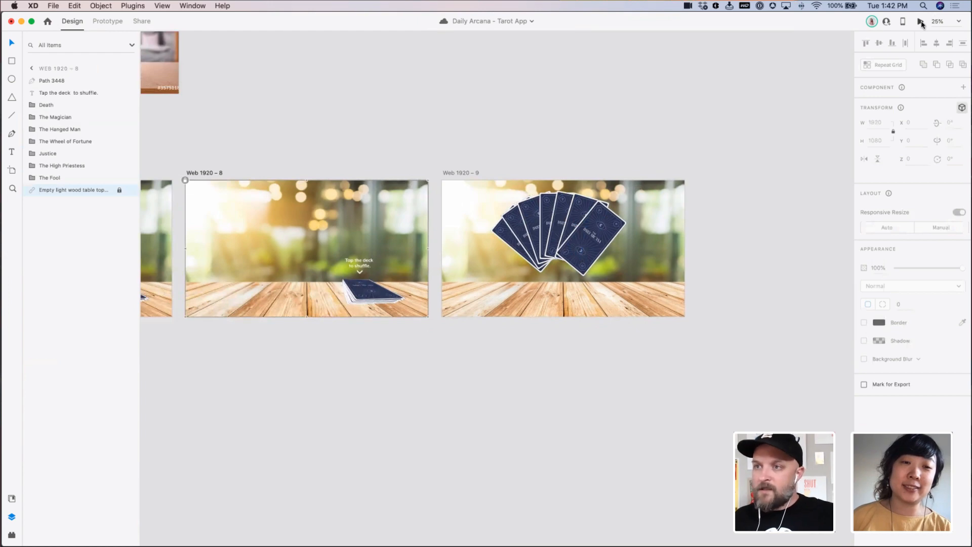
pyautogui.click(920, 22)
pyautogui.click(686, 413)
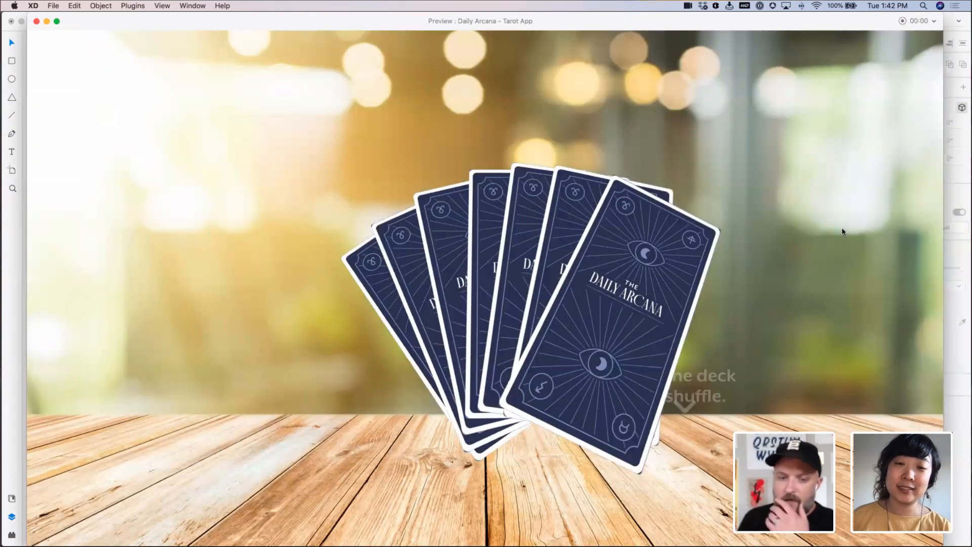
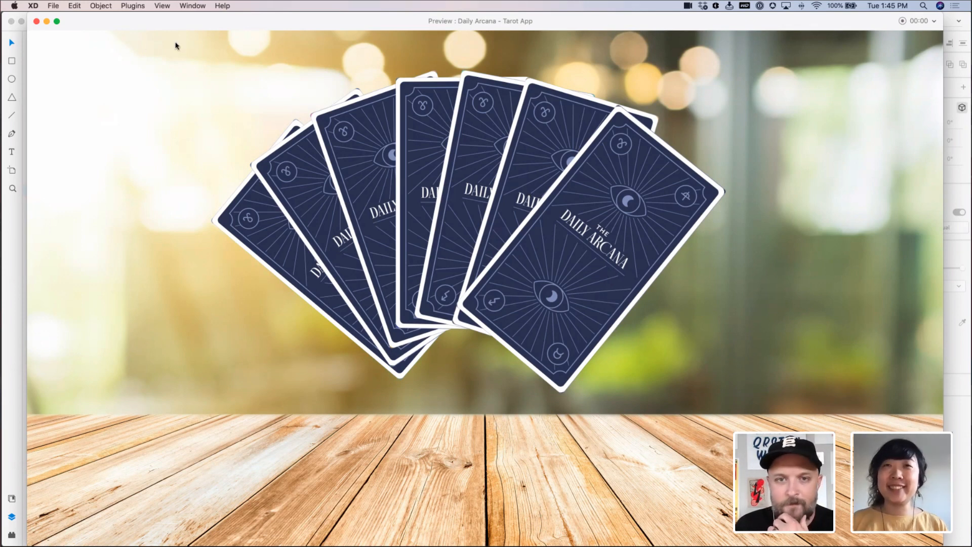
pyautogui.click(36, 21)
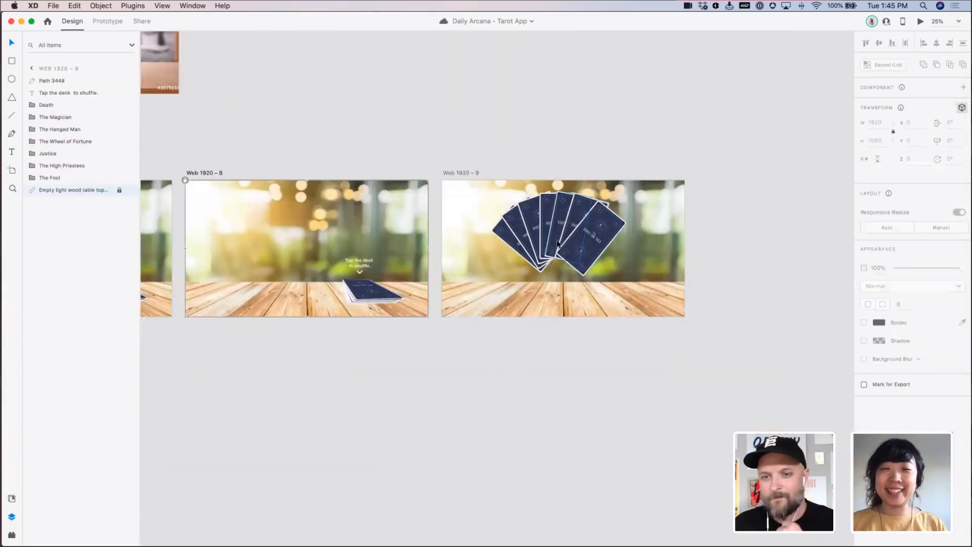
# Preview the AR Flow from the Web 1920 – 7 artboard, tap the deck to fan the cards, and close the preview
pyautogui.hscroll(-2, 548, 286)
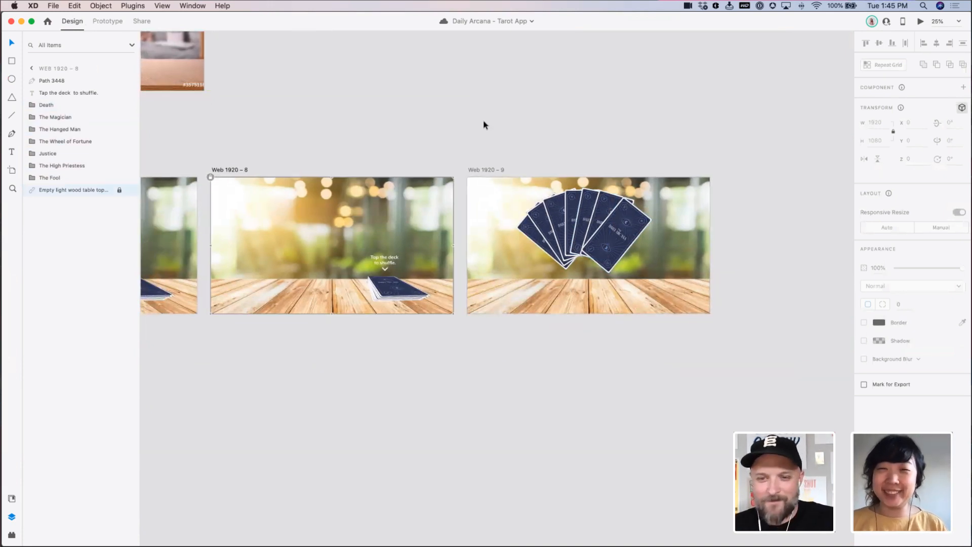
pyautogui.hscroll(4, 557, 143)
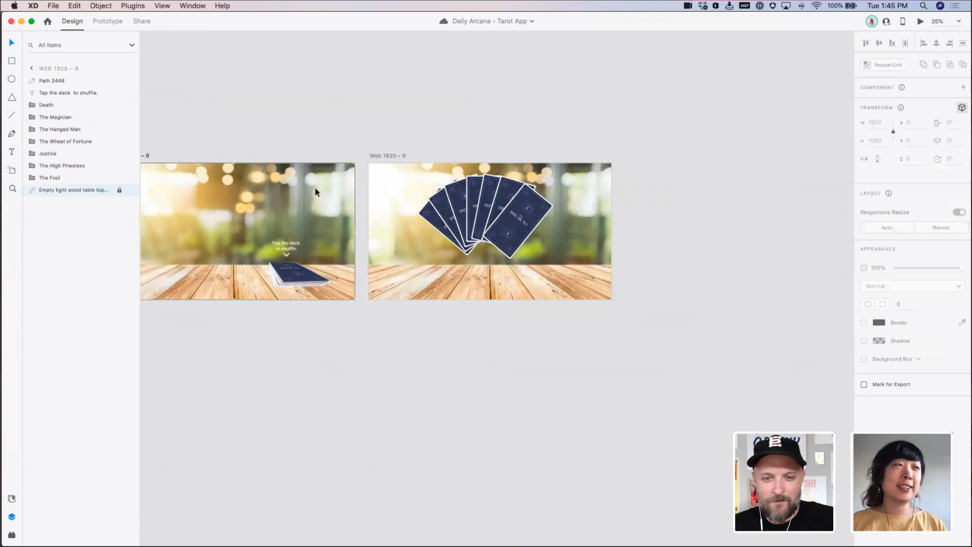
pyautogui.hscroll(-3, 434, 198)
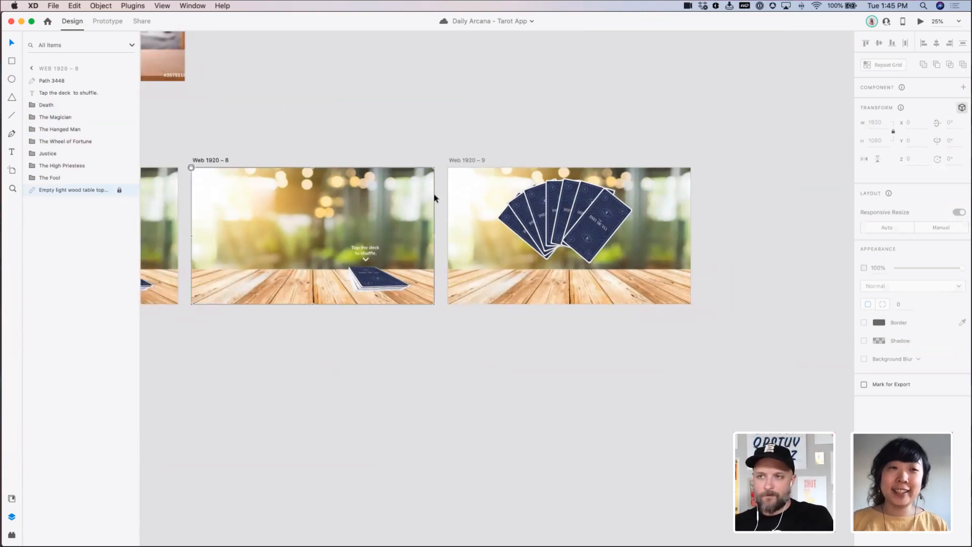
pyautogui.hscroll(-6, 434, 198)
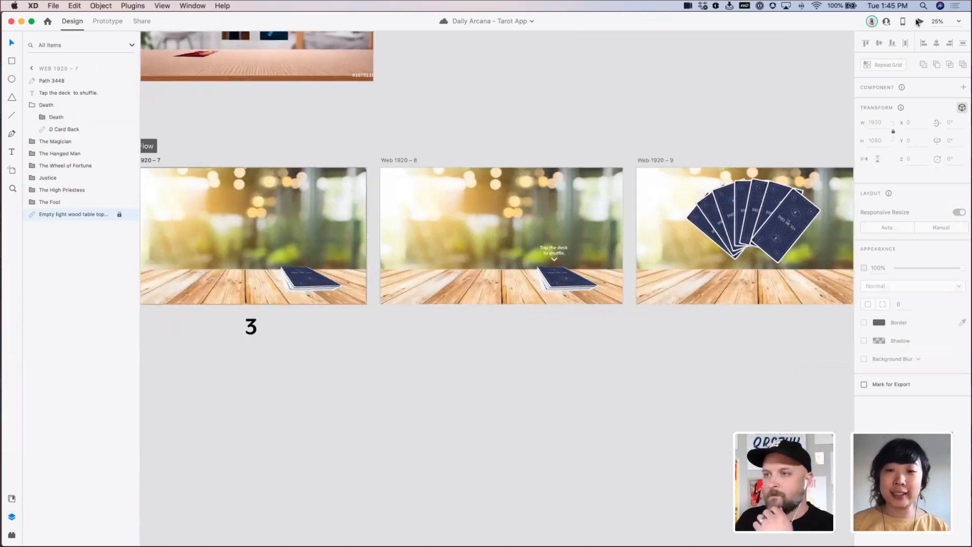
pyautogui.click(920, 21)
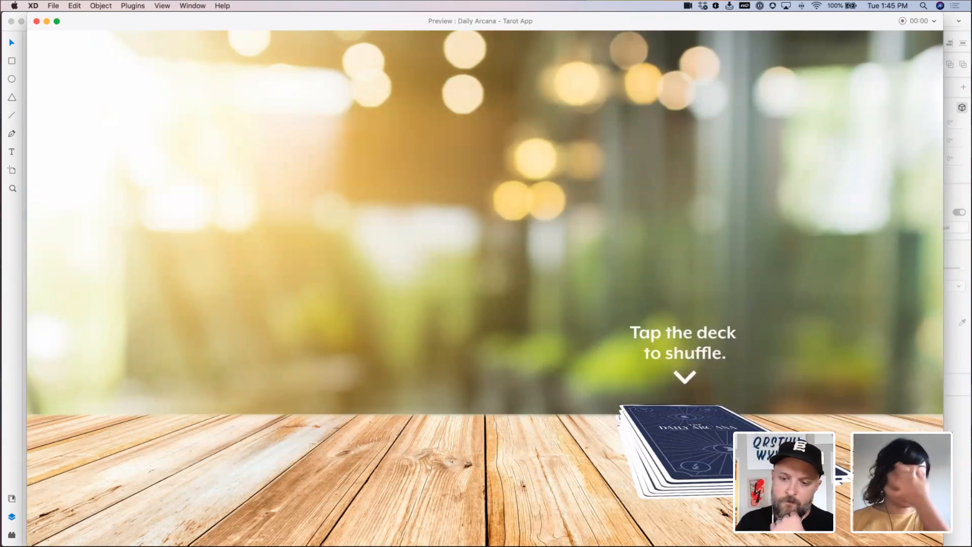
pyautogui.click(673, 458)
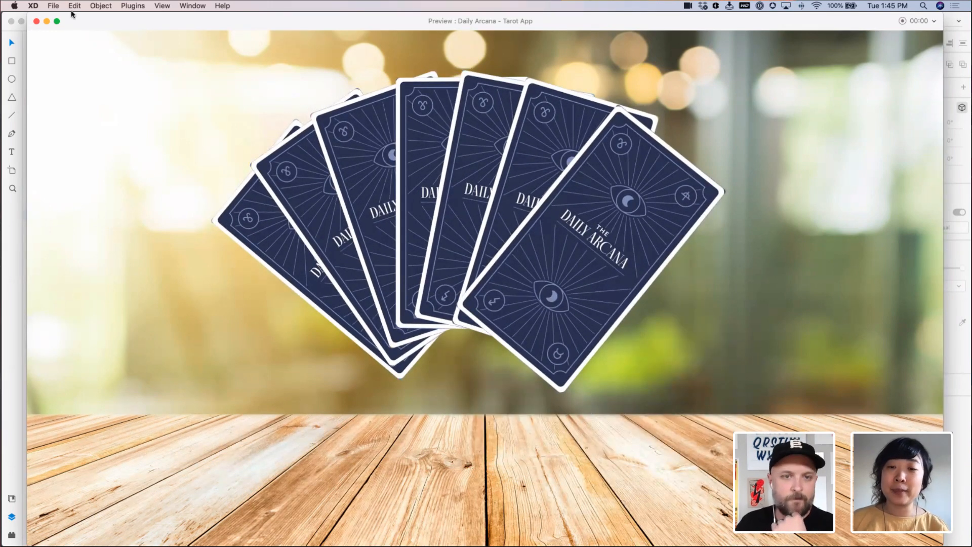
pyautogui.click(36, 21)
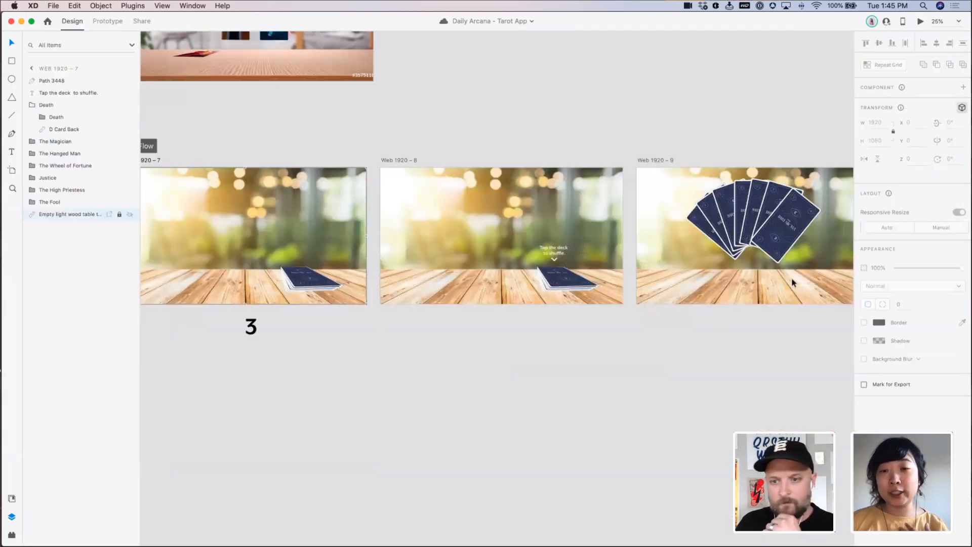
# Duplicate the Web 1920 – 9 artboard and place the copy beside it at the end of the row
pyautogui.moveTo(741, 265); pyautogui.dragTo(619, 262)
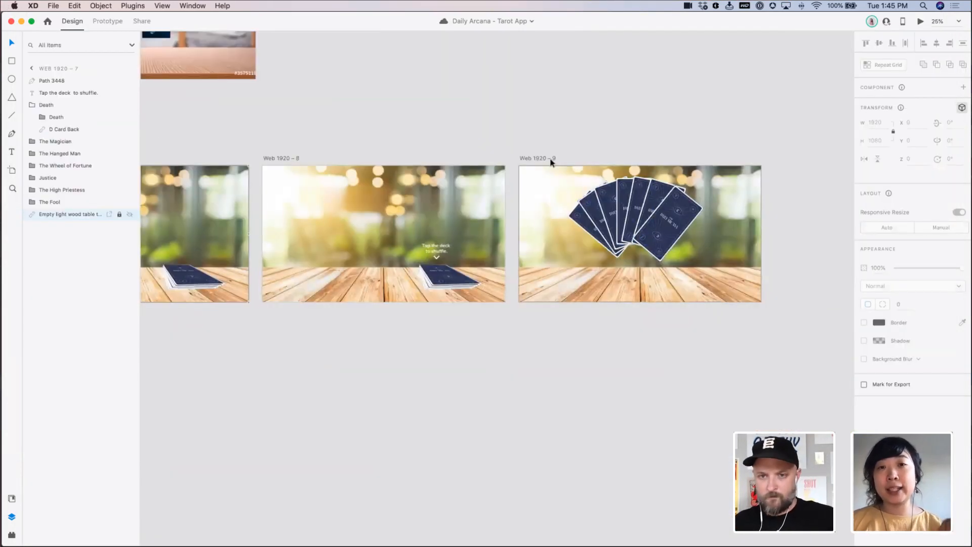
pyautogui.moveTo(551, 161)
pyautogui.mouseDown()
pyautogui.moveTo(399, 156)
pyautogui.moveTo(655, 156)
pyautogui.mouseUp()
pyautogui.click(692, 132)
# Raise The High Priestess card out of the fan on Web 1920 – 10 to about X 421, Y 39
pyautogui.moveTo(563, 122)
pyautogui.mouseDown()
pyautogui.moveTo(419, 113)
pyautogui.moveTo(746, 340)
pyautogui.mouseUp()
pyautogui.press('z')
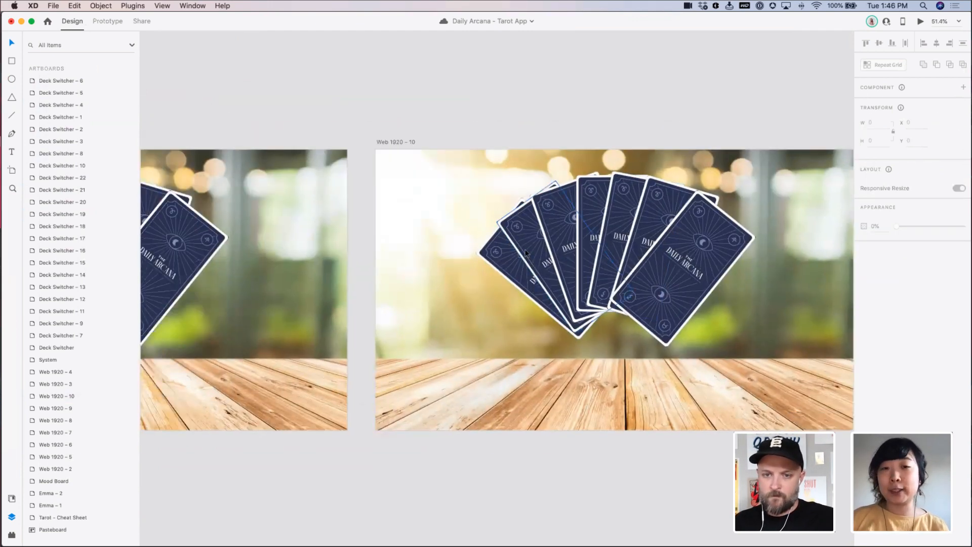
pyautogui.click(526, 254)
pyautogui.moveTo(461, 260); pyautogui.dragTo(702, 229)
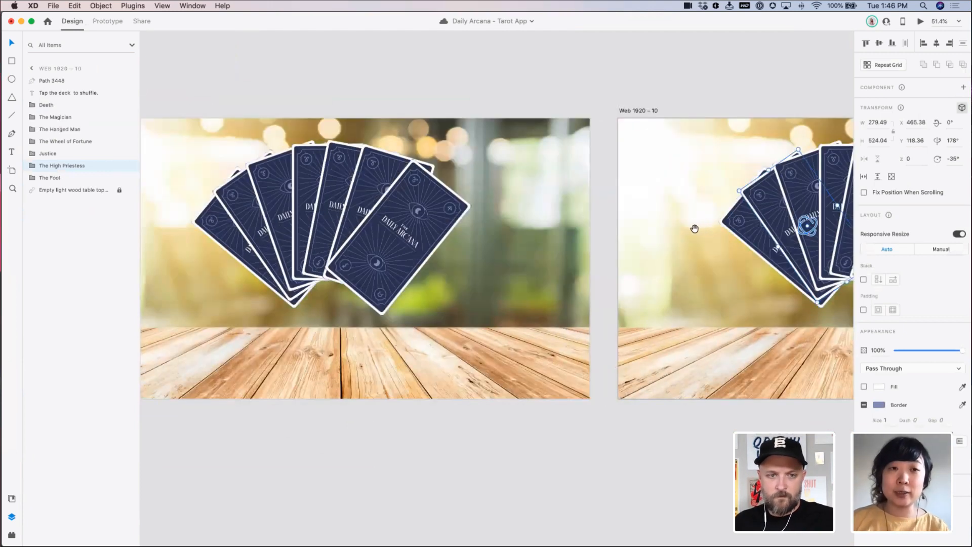
pyautogui.hscroll(10, 694, 229)
pyautogui.moveTo(614, 215); pyautogui.dragTo(602, 195)
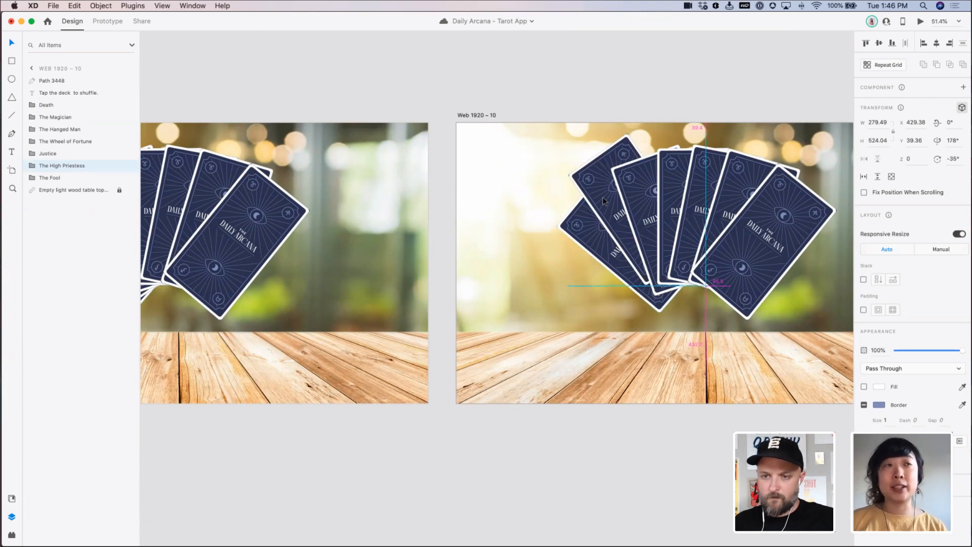
pyautogui.moveTo(603, 196); pyautogui.dragTo(603, 196)
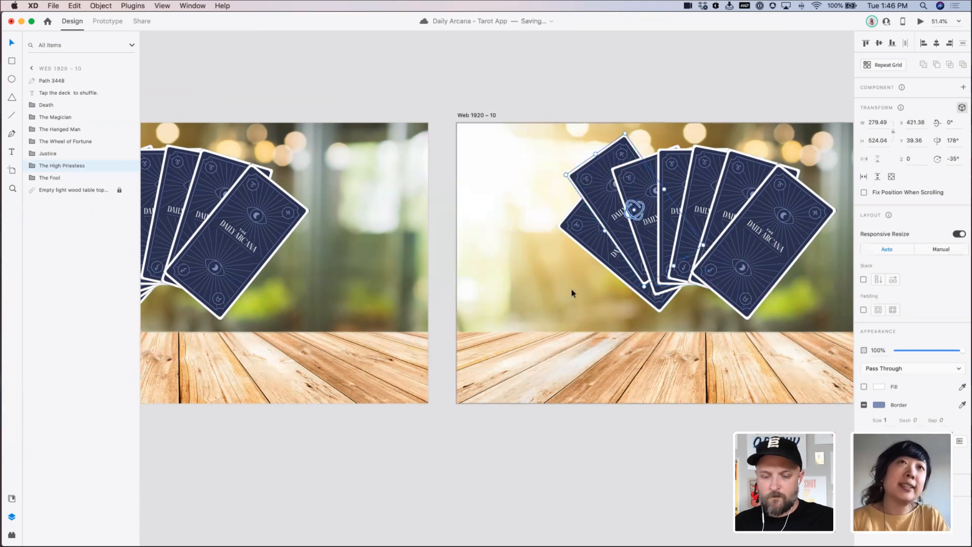
# In Prototype mode, wire The High Priestess card on Web 1920 – 9 to Web 1920 – 10 with a 0.5 s Auto-Animate duration
pyautogui.press('super+minus')
pyautogui.press('super+minus')
pyautogui.press('super+minus')
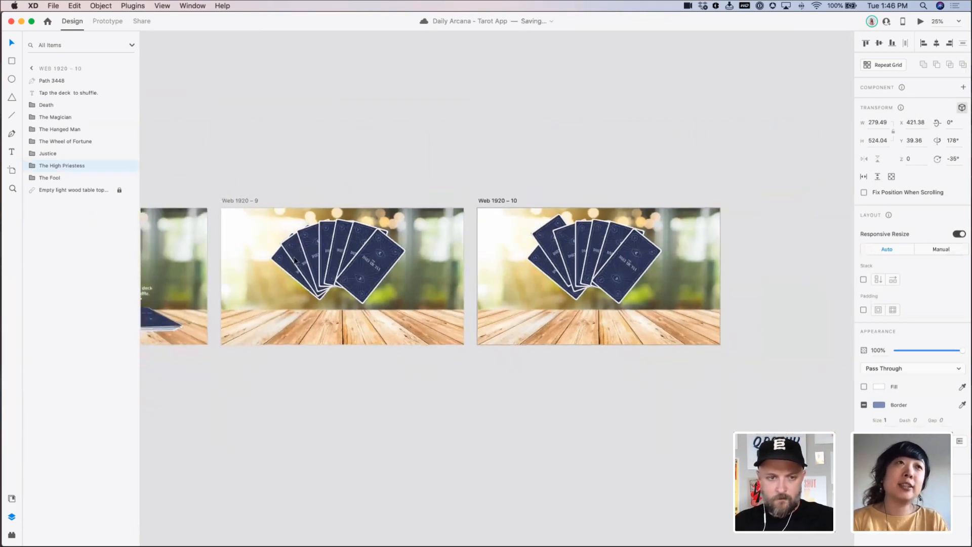
pyautogui.click(293, 244)
pyautogui.click(108, 21)
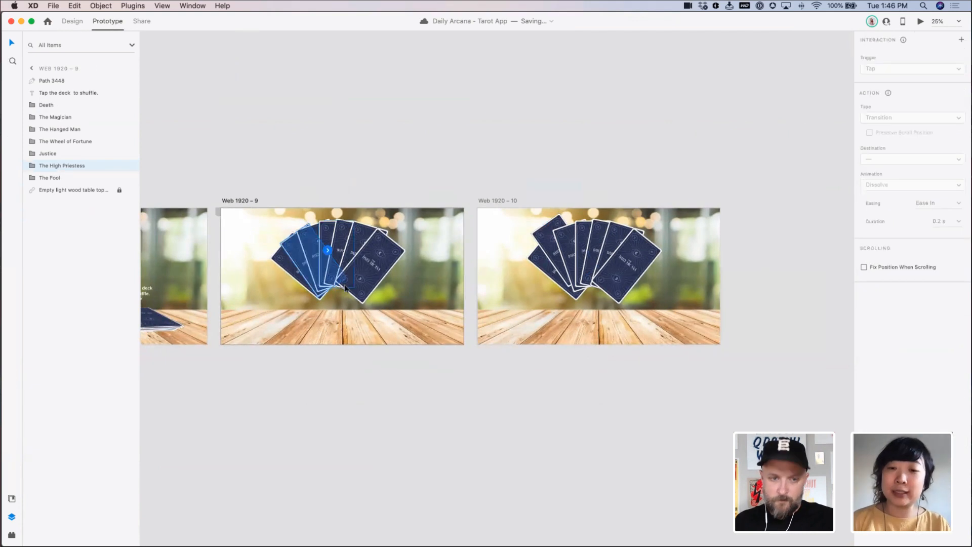
pyautogui.moveTo(327, 250); pyautogui.dragTo(525, 250)
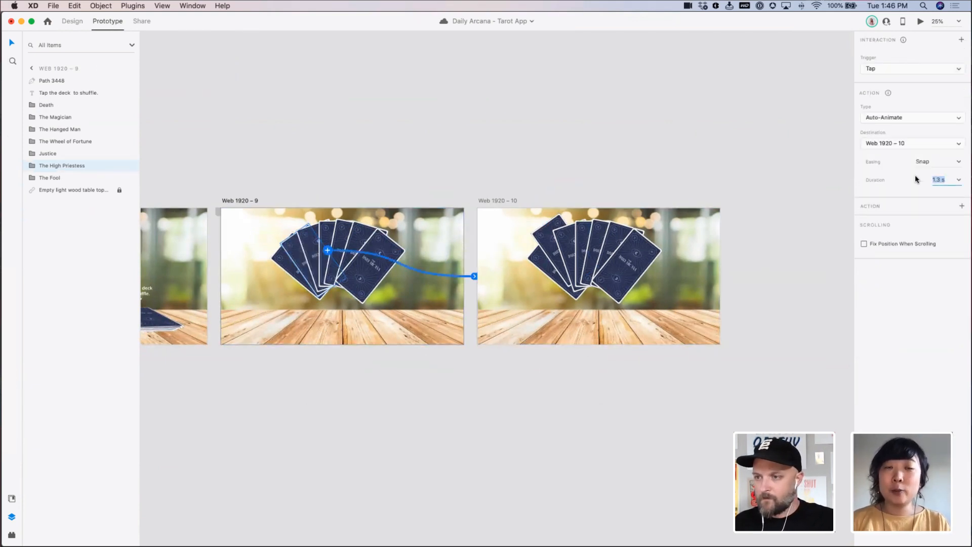
pyautogui.write('.5')
pyautogui.press('Return')
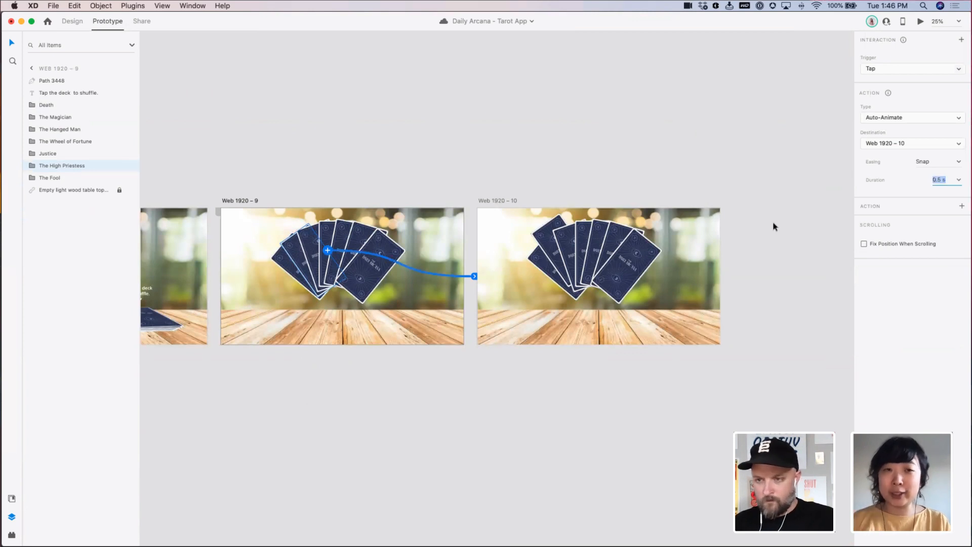
# Duplicate the Web 1920 – 10 artboard and place the copy beside it at the end of the row
pyautogui.click(735, 211)
pyautogui.moveTo(714, 208); pyautogui.dragTo(541, 186)
pyautogui.moveTo(326, 178); pyautogui.dragTo(582, 181)
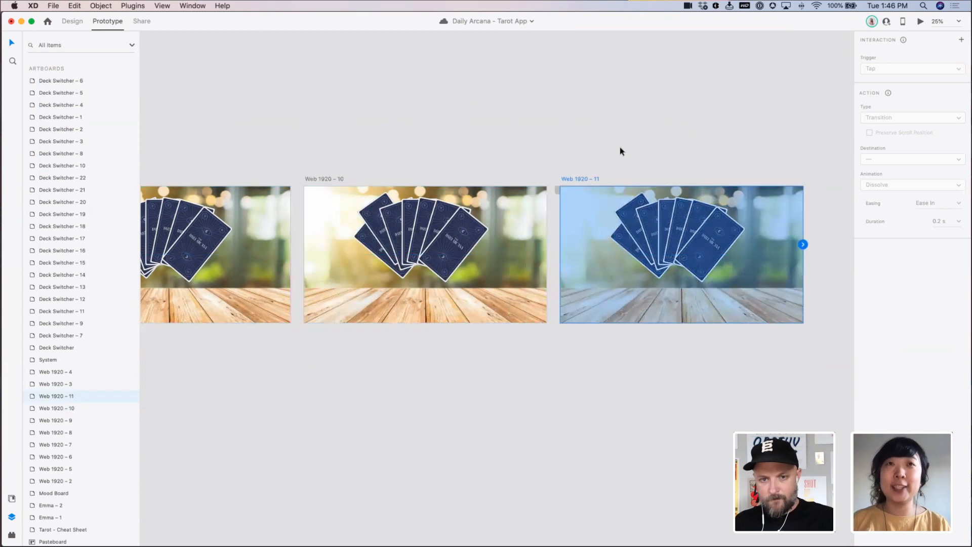
pyautogui.click(621, 151)
# Shift The Fool card on Web 1920 – 11 slightly up and outward from the fan
pyautogui.hscroll(4, 621, 151)
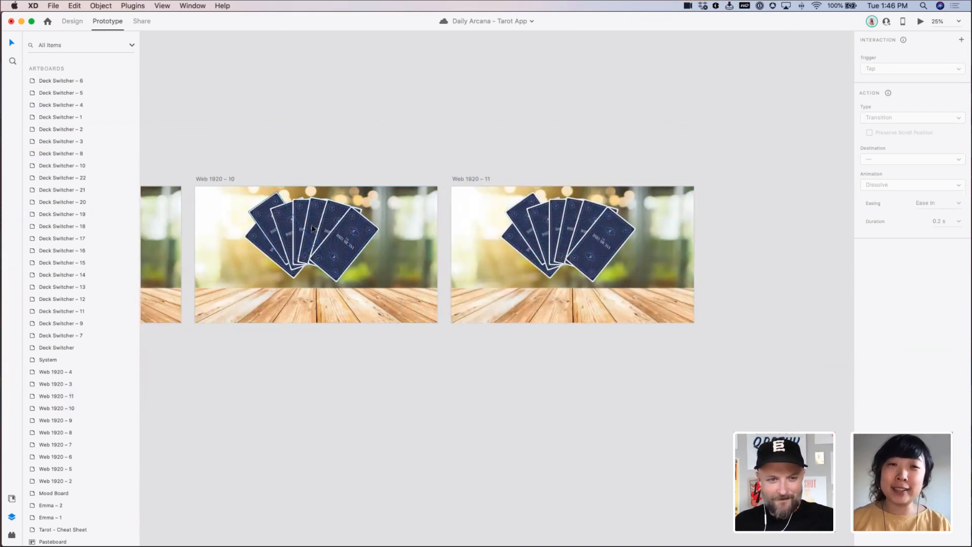
pyautogui.click(263, 242)
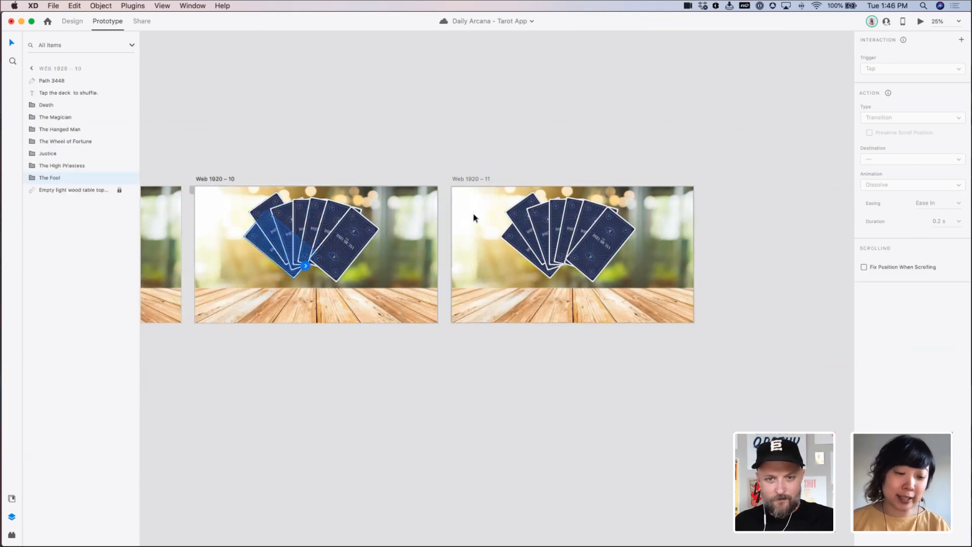
pyautogui.click(504, 235)
pyautogui.moveTo(505, 236); pyautogui.dragTo(503, 232)
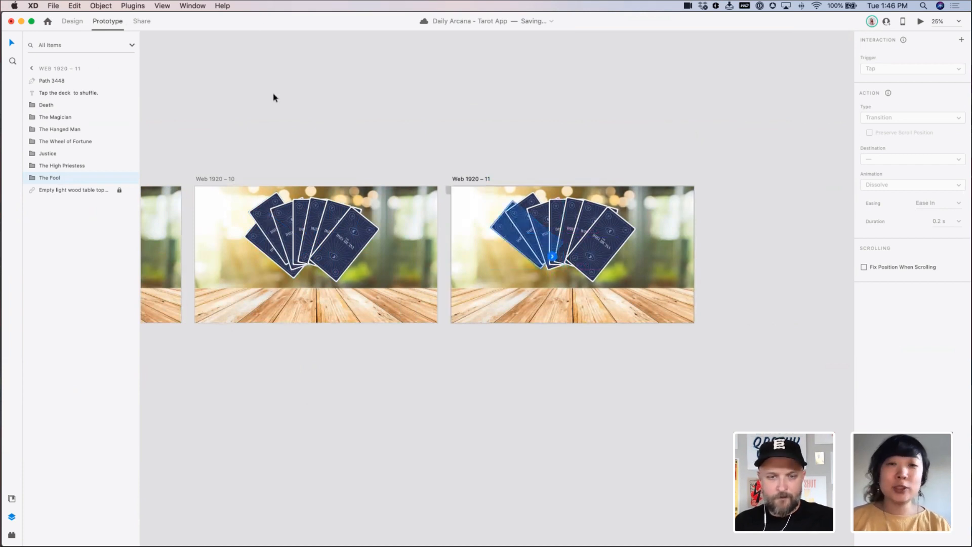
# Duplicate the Web 1920 – 11 artboard and place the copy beside it at the end of the row
pyautogui.click(294, 124)
pyautogui.hscroll(5, 294, 124)
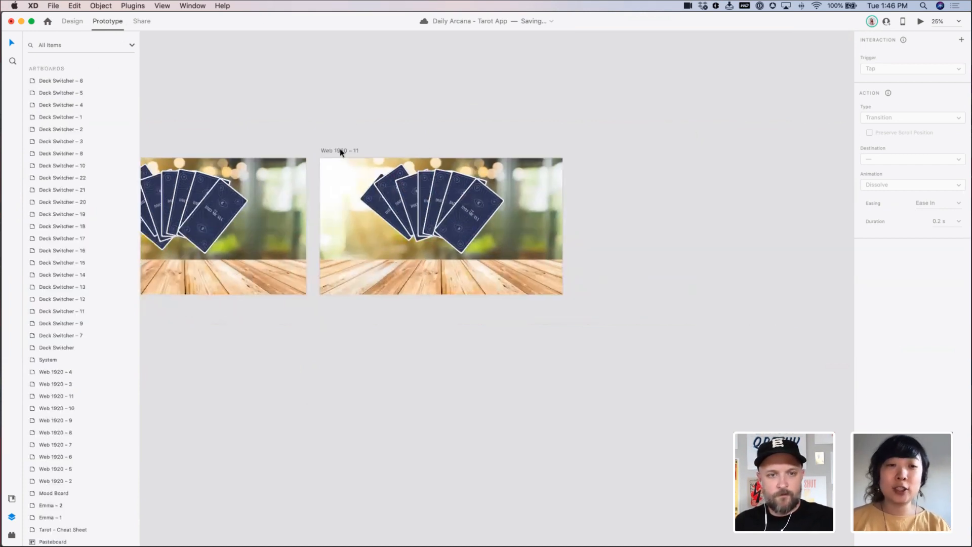
pyautogui.click(336, 150)
pyautogui.moveTo(335, 150); pyautogui.dragTo(590, 150)
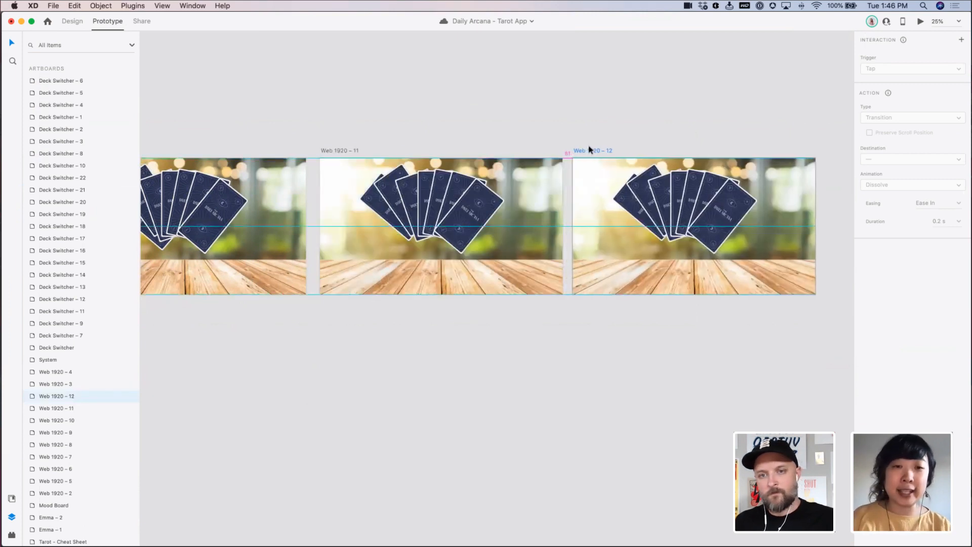
# Wire the Death card on Web 1920 – 11 to Web 1920 – 12 with 0.5 s Auto-Animate, and shift Death up and outward on Web 1920 – 12
pyautogui.click(484, 201)
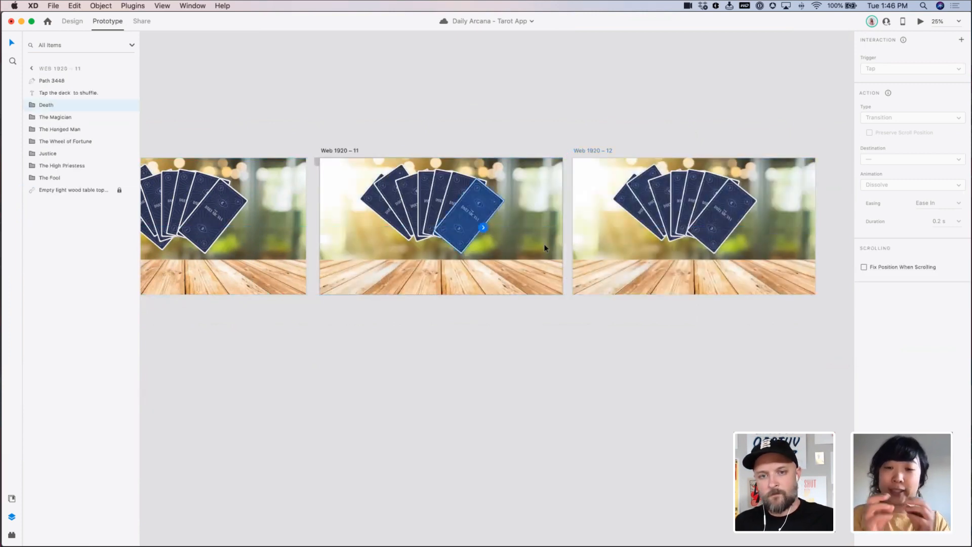
pyautogui.moveTo(483, 227); pyautogui.dragTo(755, 209)
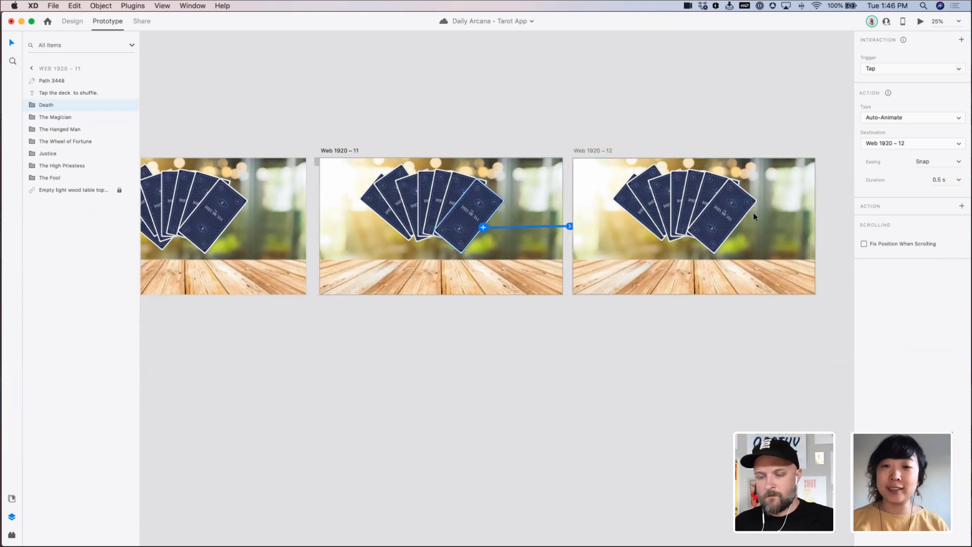
pyautogui.click(721, 226)
pyautogui.moveTo(724, 223); pyautogui.dragTo(726, 216)
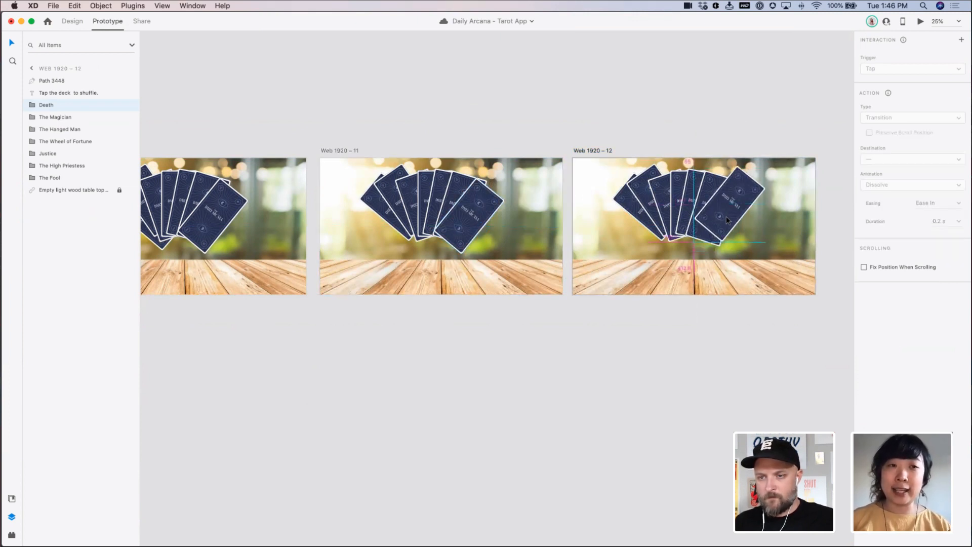
pyautogui.moveTo(728, 221); pyautogui.dragTo(728, 221)
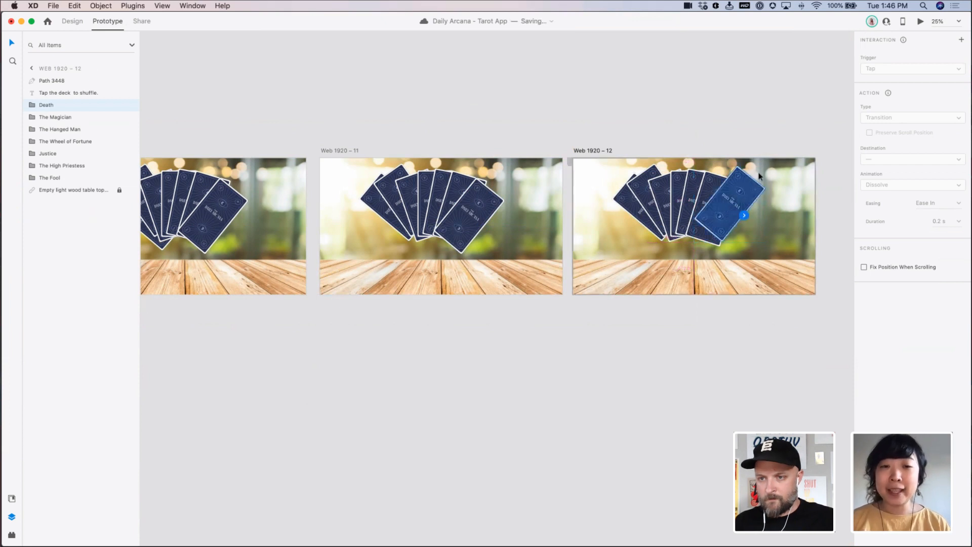
# Preview the AR flow from Web 1920 – 7, tapping the deck and the fanned cards to test the transitions
pyautogui.click(72, 22)
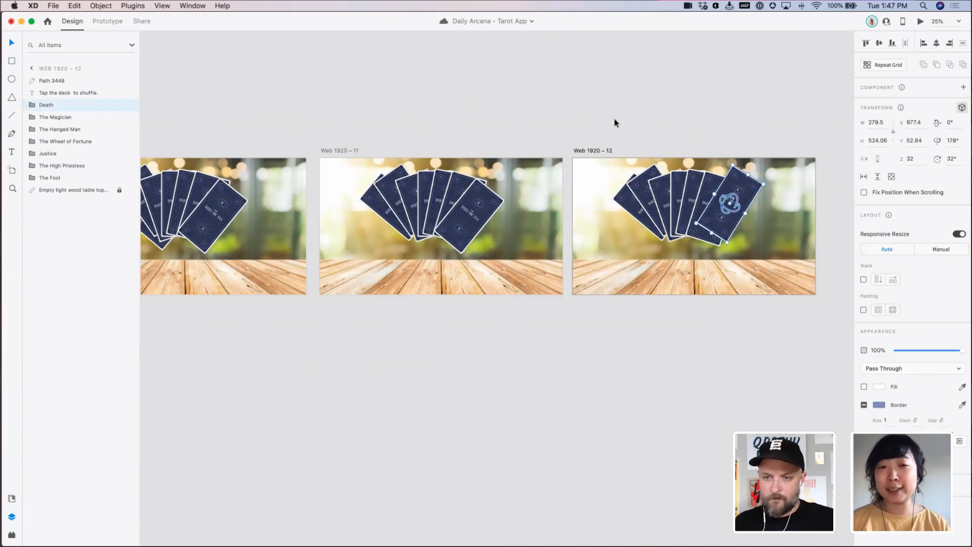
pyautogui.click(582, 124)
pyautogui.moveTo(503, 147); pyautogui.dragTo(529, 143)
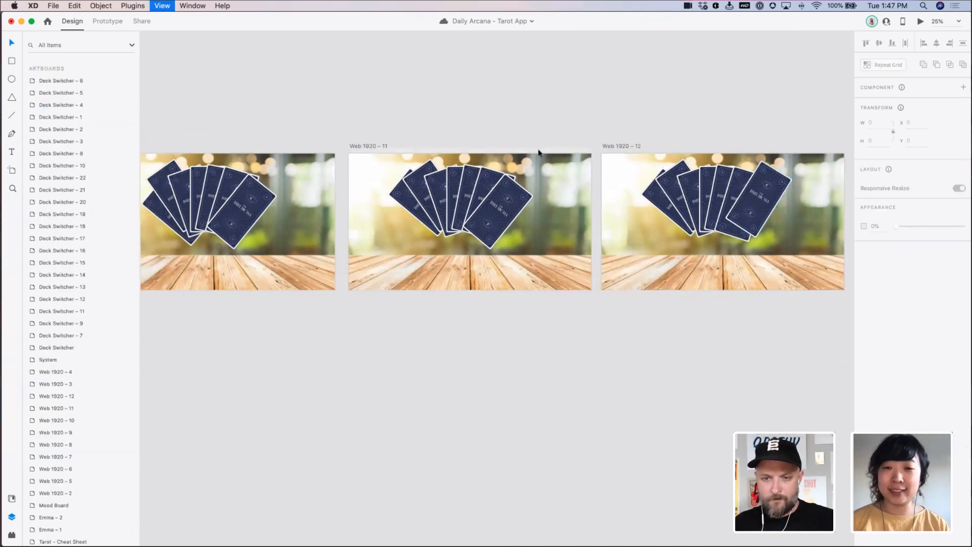
pyautogui.scroll(-5, 538, 151)
pyautogui.scroll(-2, 209, 269)
pyautogui.hscroll(-2, 285, 237)
pyautogui.click(285, 237)
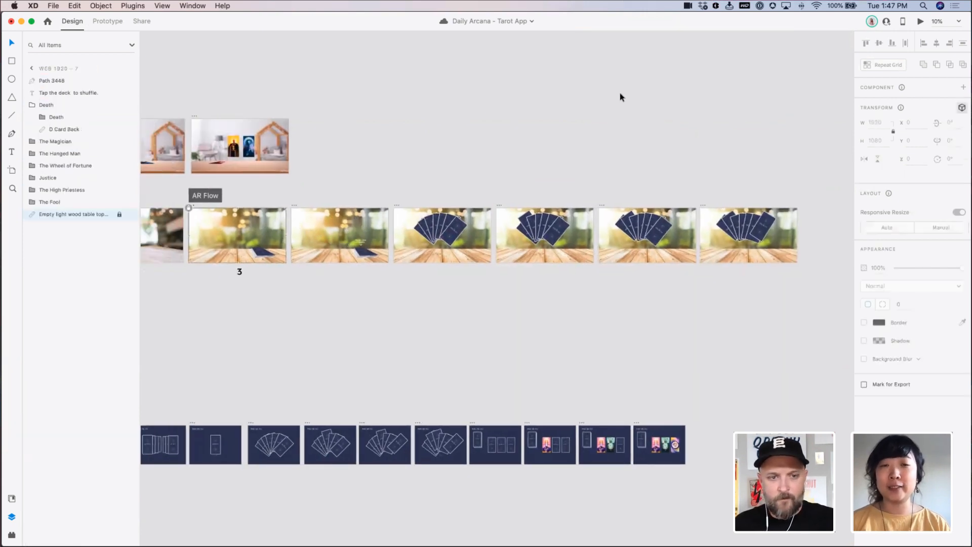
pyautogui.click(918, 23)
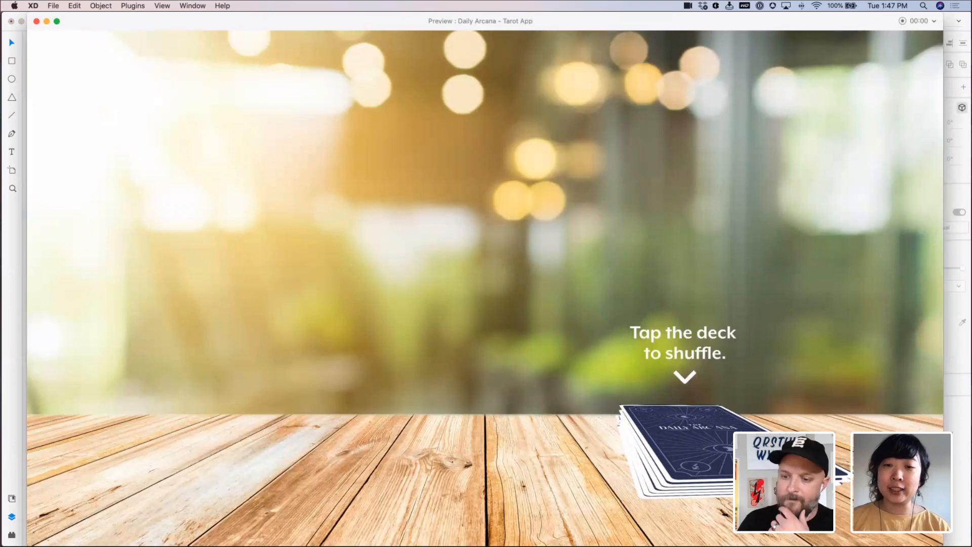
pyautogui.click(666, 468)
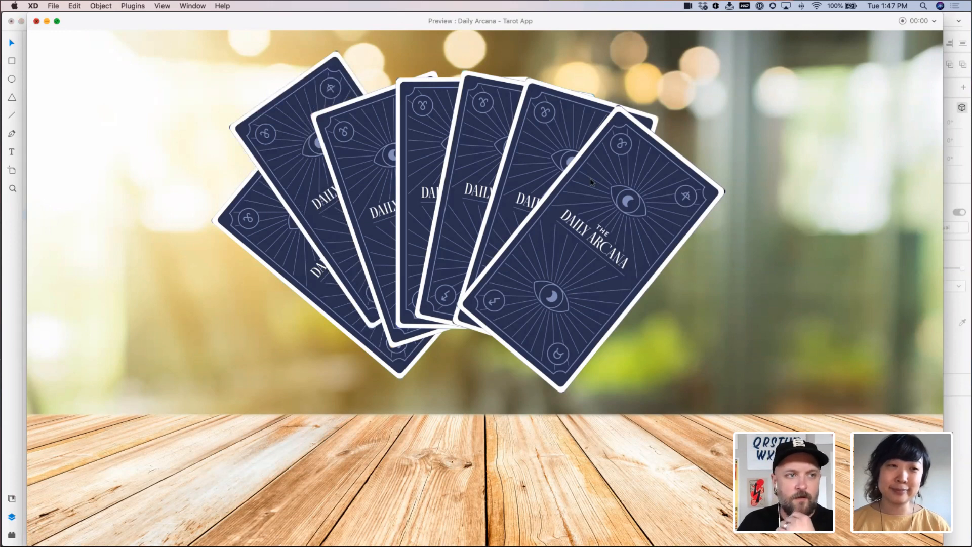
pyautogui.press('super+w')
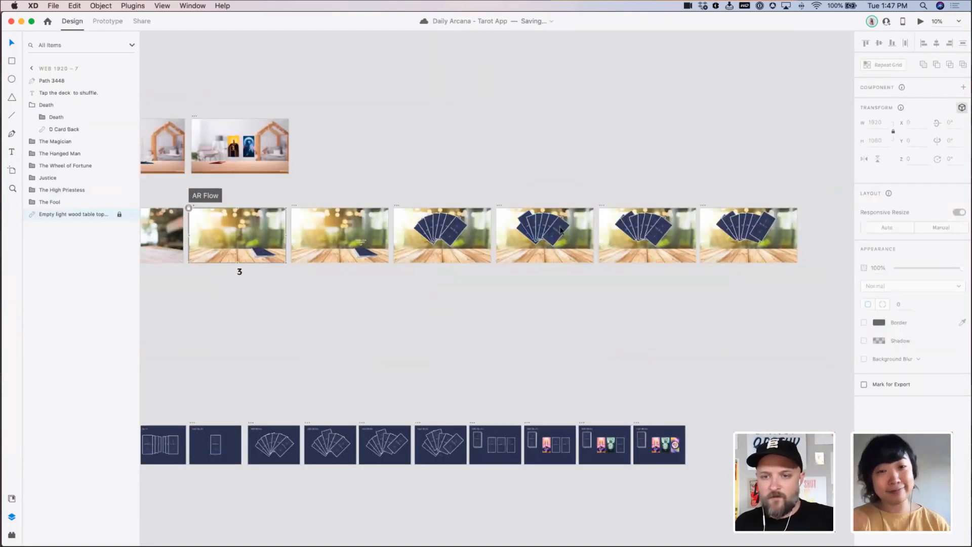
# In Prototype mode, wire The Fool card on Web 1920 – 10 to Web 1920 – 11 with a 0.5 s Auto-Animate on tap
pyautogui.click(529, 230)
pyautogui.hotkey('ctrl', 'Tab')
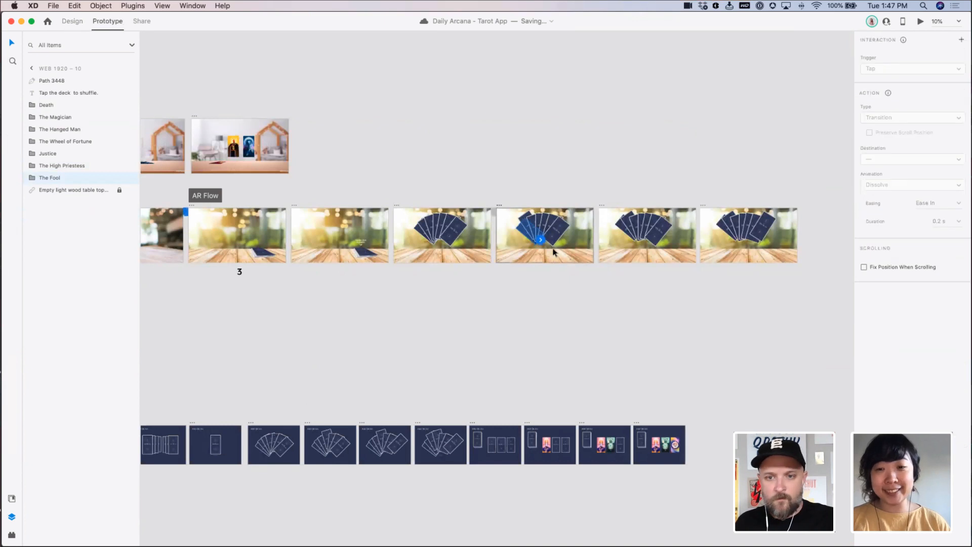
pyautogui.moveTo(541, 238); pyautogui.dragTo(618, 235)
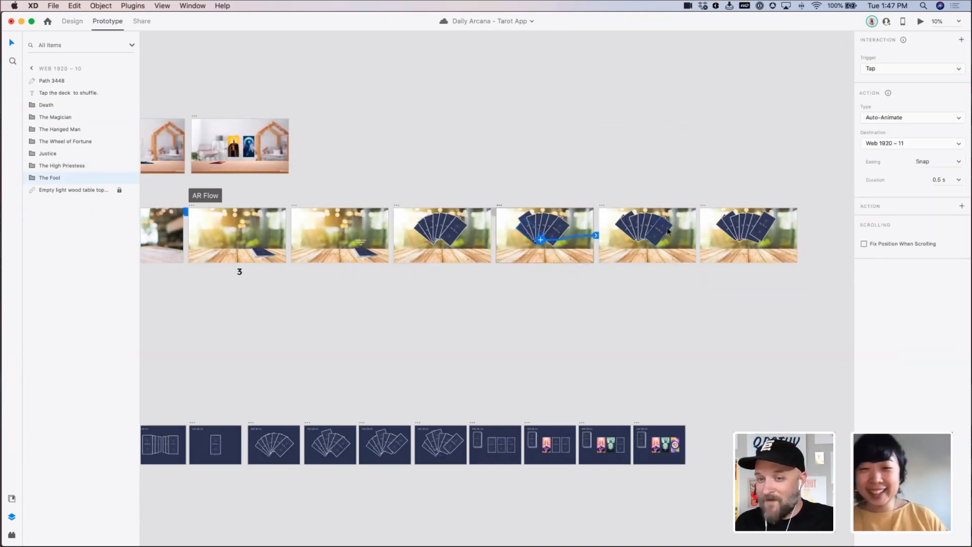
pyautogui.click(665, 233)
pyautogui.click(413, 183)
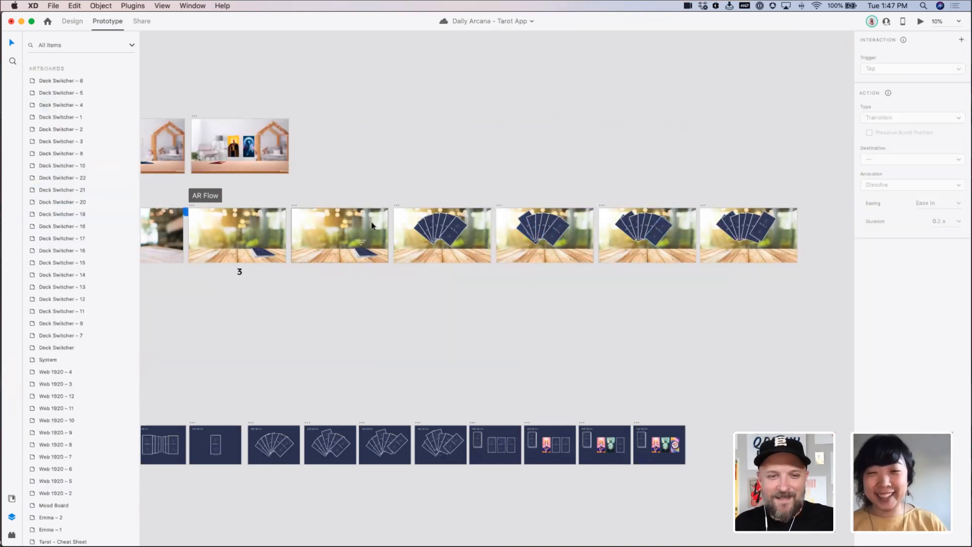
# Preview the prototype again from the artboard before the fan and test the deck and card taps
pyautogui.click(339, 238)
pyautogui.press('super+Return')
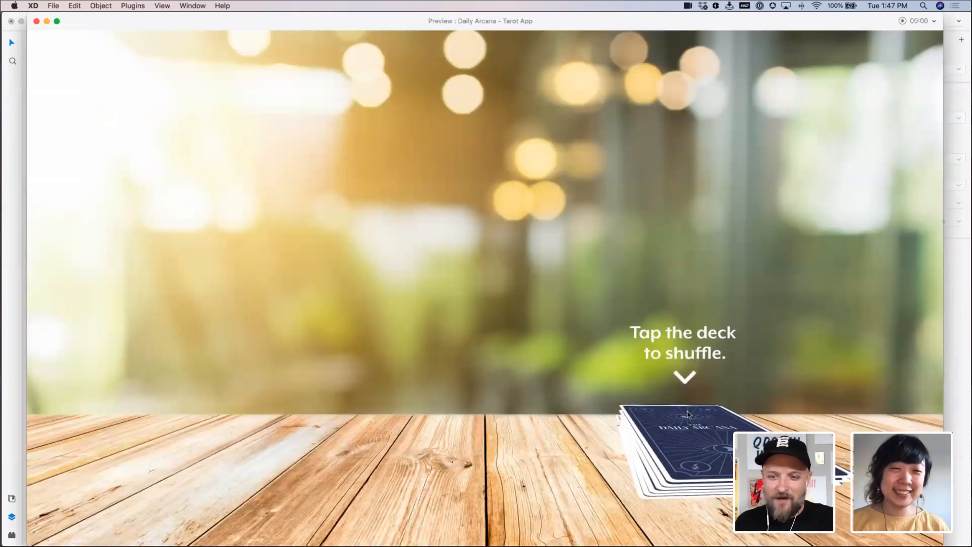
pyautogui.click(712, 409)
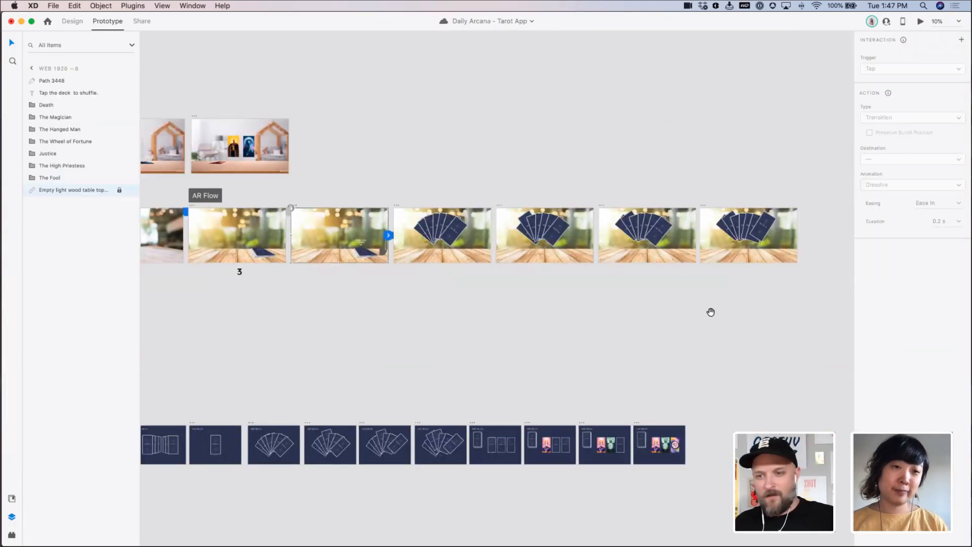
# Duplicate the Web 1920 – 12 artboard and place the copy beside it at the end of the row
pyautogui.click(710, 311)
pyautogui.moveTo(619, 248); pyautogui.dragTo(479, 244)
pyautogui.moveTo(510, 171); pyautogui.dragTo(736, 309)
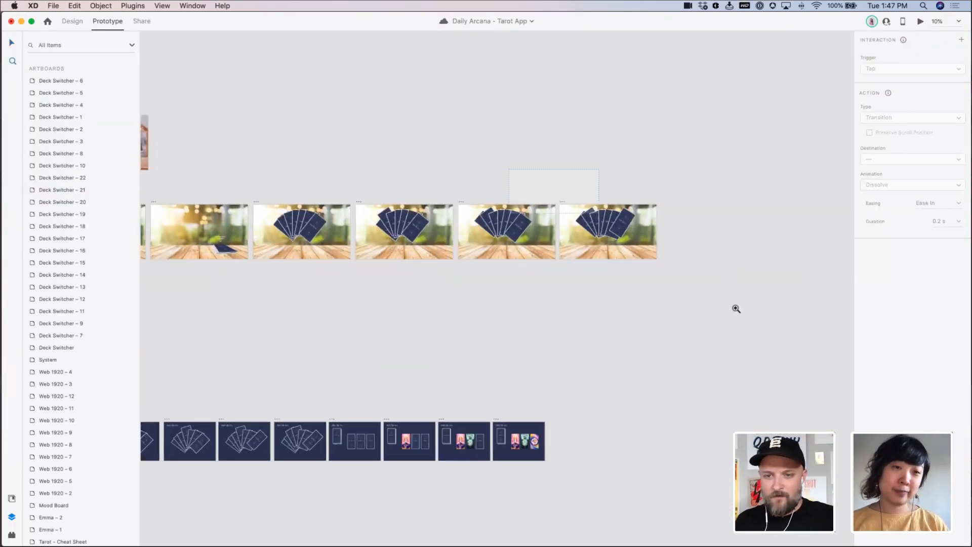
pyautogui.moveTo(650, 283); pyautogui.dragTo(610, 286)
pyautogui.click(297, 182)
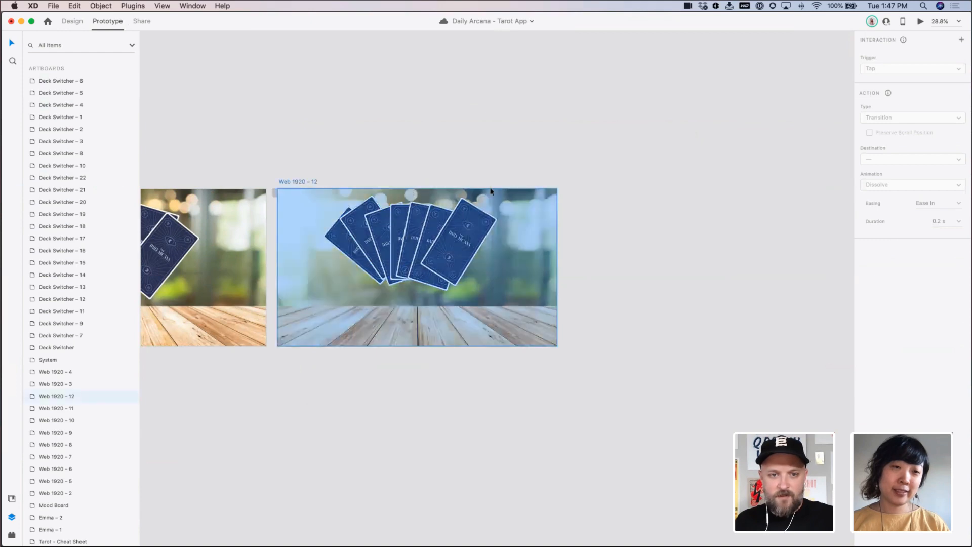
pyautogui.moveTo(491, 192); pyautogui.dragTo(642, 161)
pyautogui.click(640, 130)
pyautogui.moveTo(640, 128); pyautogui.dragTo(481, 128)
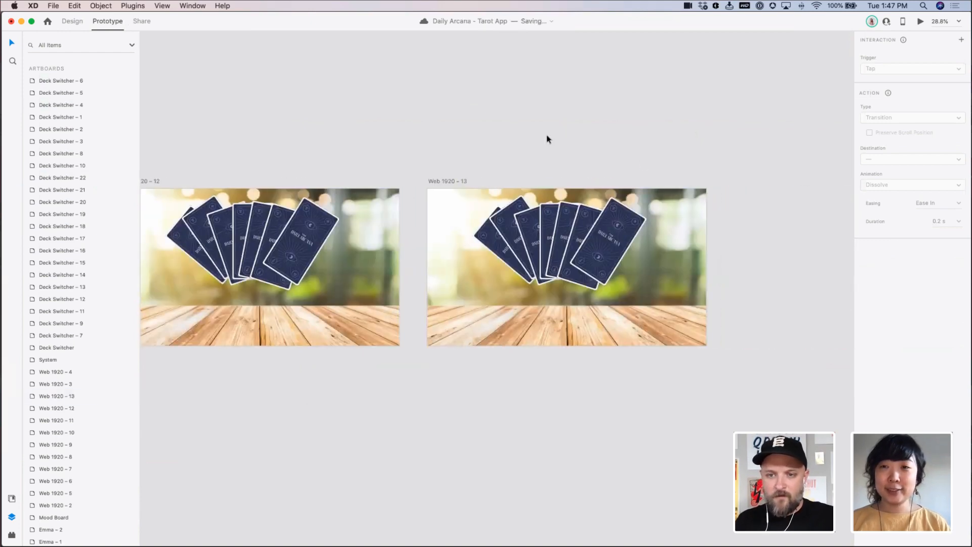
# On Web 1920 – 13, move Death, The High Priestess and The Fool down and left together, and move the other four cards to the opposite side
pyautogui.click(621, 209)
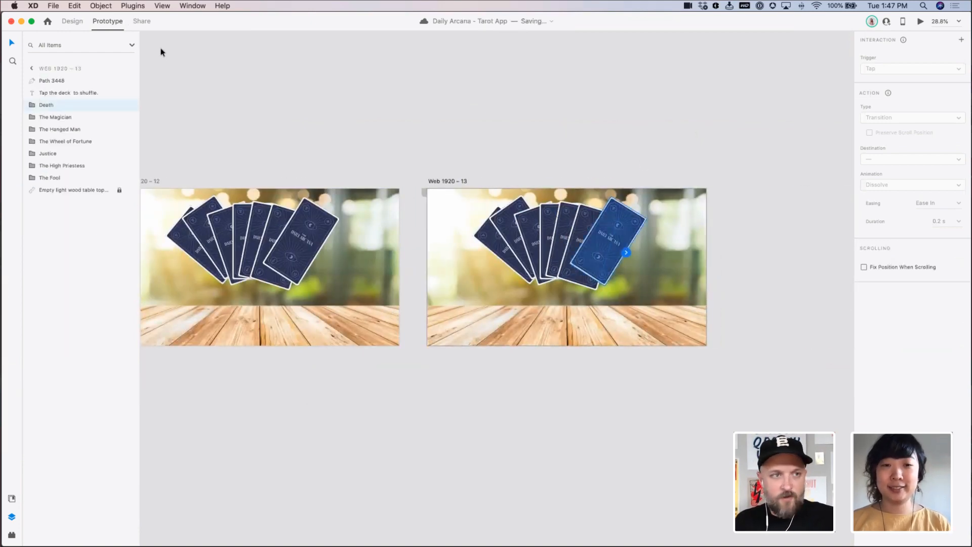
pyautogui.click(79, 24)
pyautogui.keyDown('shift'); pyautogui.click(513, 238); pyautogui.keyUp('shift')
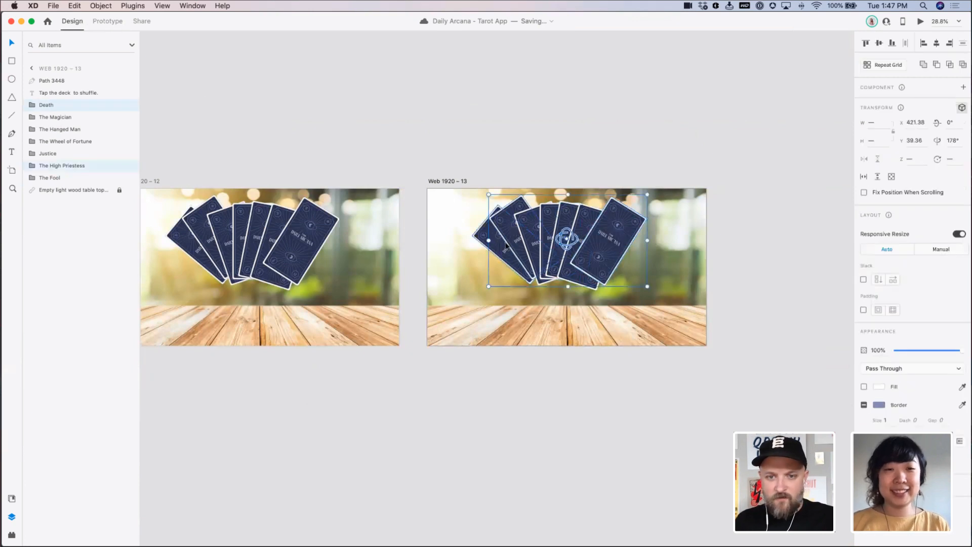
pyautogui.keyDown('shift'); pyautogui.click(501, 241); pyautogui.keyUp('shift')
pyautogui.moveTo(509, 239); pyautogui.dragTo(461, 287)
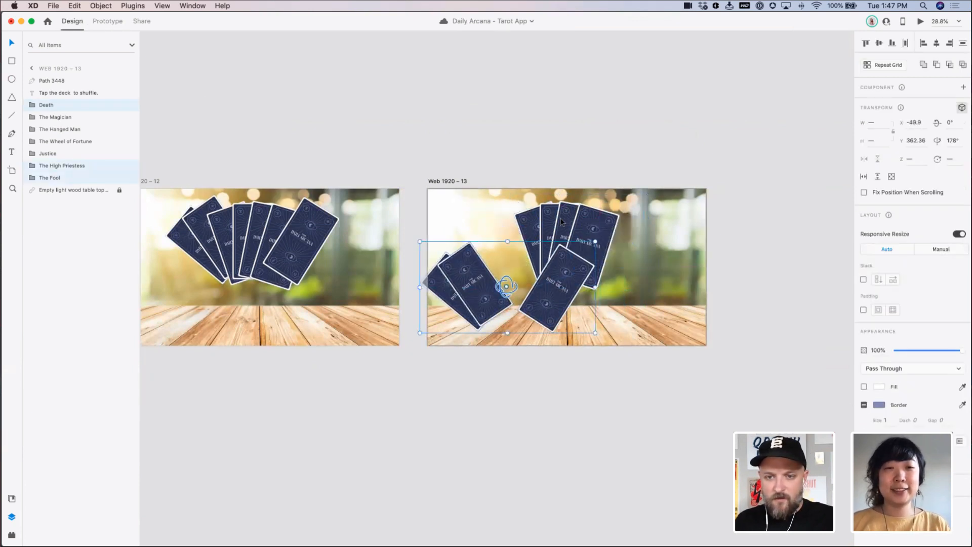
pyautogui.moveTo(509, 193); pyautogui.dragTo(679, 263)
# Move The High Priestess and Death cards toward the middle of Web 1920 – 13 and set each one's rotation to 0°
pyautogui.moveTo(478, 281); pyautogui.dragTo(555, 253)
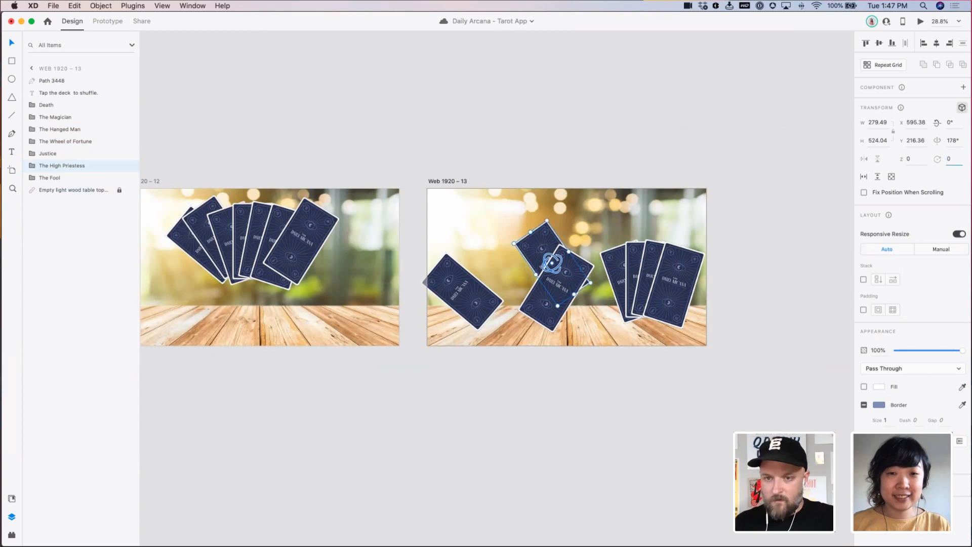
pyautogui.press('Tab')
pyautogui.moveTo(588, 273); pyautogui.dragTo(637, 253)
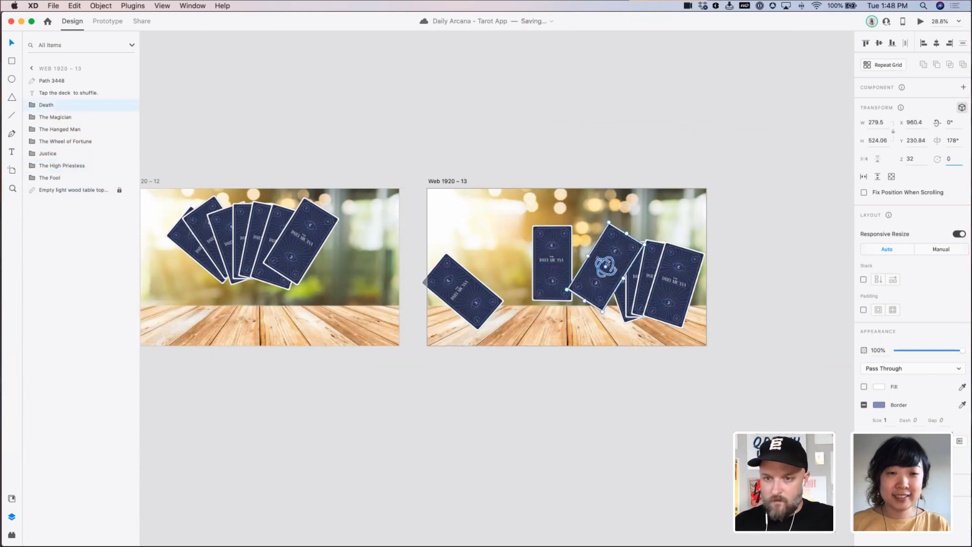
pyautogui.press('Return')
# Position the upright Death and The High Priestess cards side by side at matching height, adjusting their 3D placement
pyautogui.moveTo(642, 253); pyautogui.dragTo(612, 253)
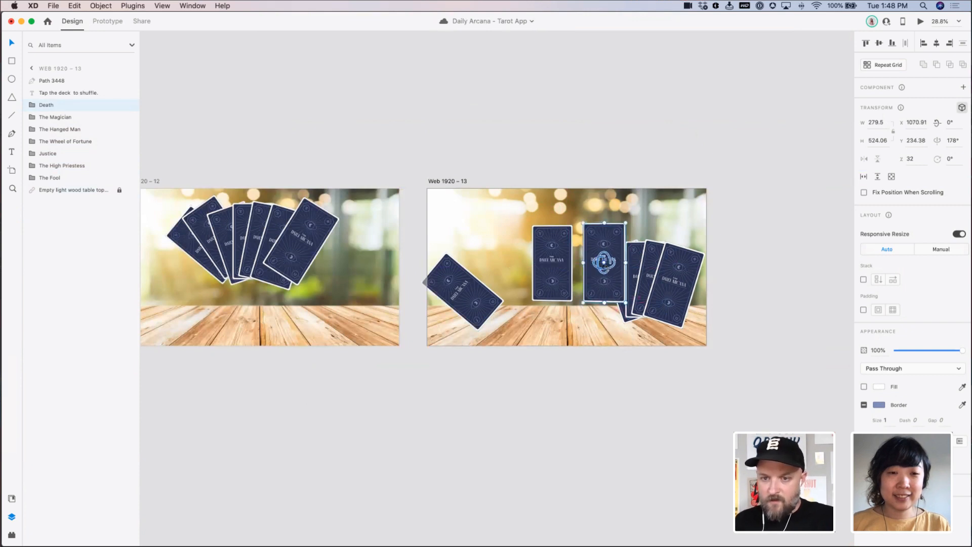
pyautogui.moveTo(604, 264); pyautogui.dragTo(607, 267)
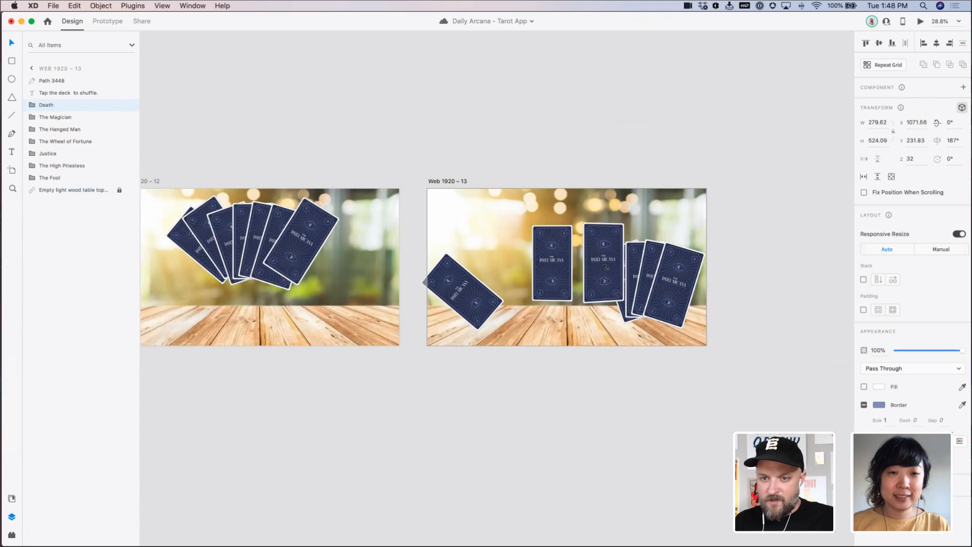
pyautogui.click(552, 263)
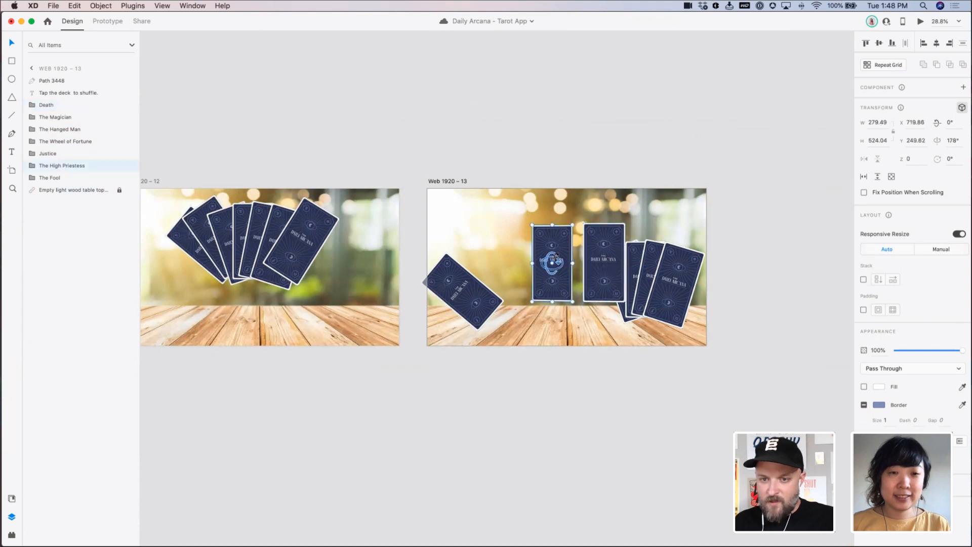
pyautogui.moveTo(557, 254); pyautogui.dragTo(597, 236)
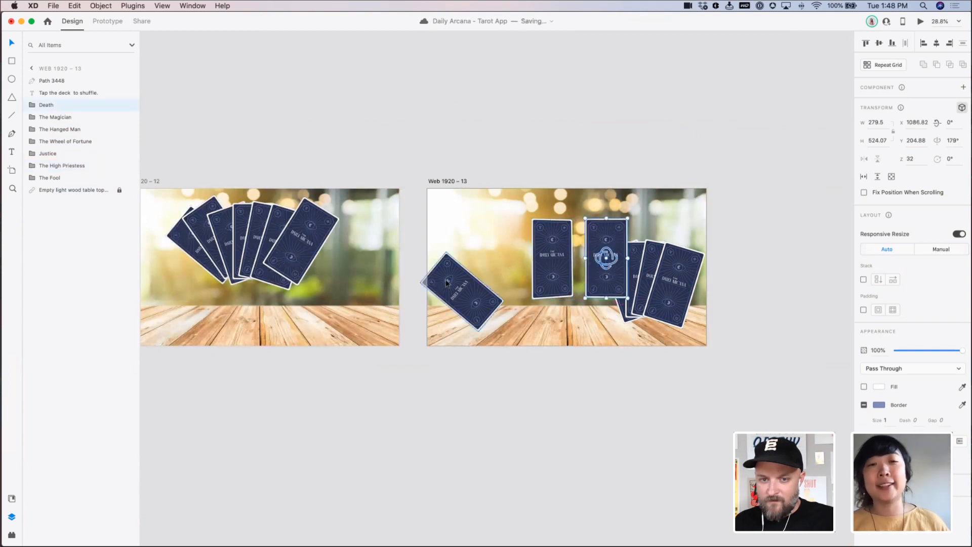
# Set The Fool card's rotation to 0° and place it in line beside The High Priestess on Web 1920 – 13
pyautogui.moveTo(457, 273); pyautogui.dragTo(484, 249)
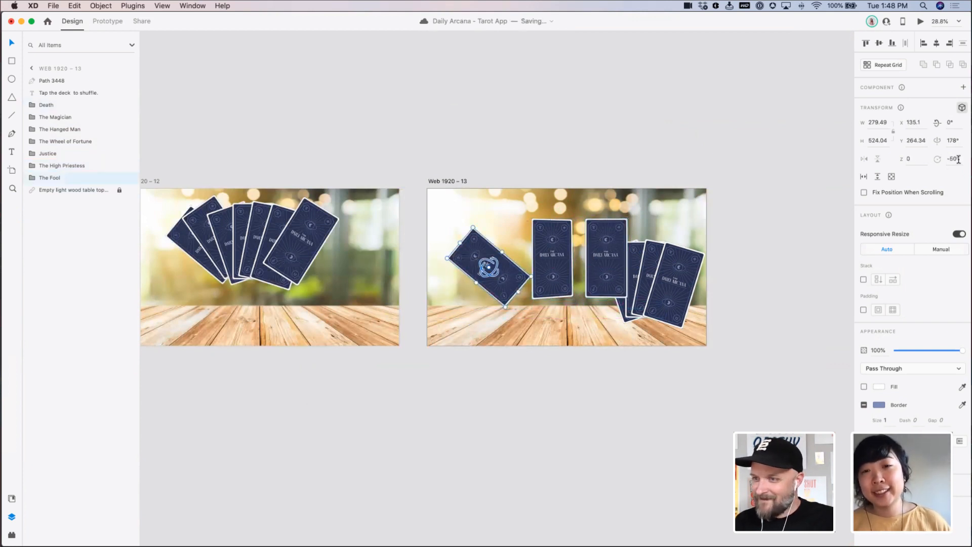
pyautogui.write('0')
pyautogui.press('Tab')
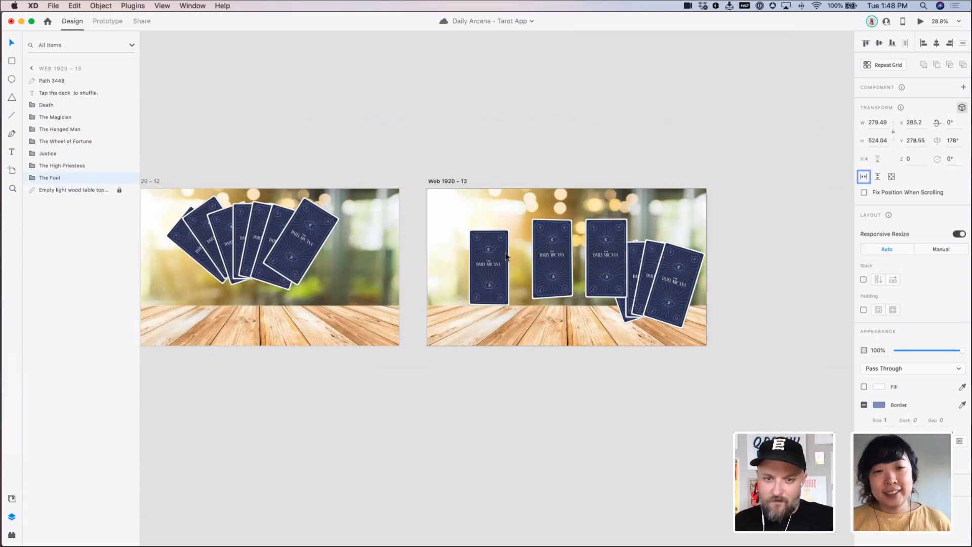
pyautogui.moveTo(489, 264); pyautogui.dragTo(502, 244)
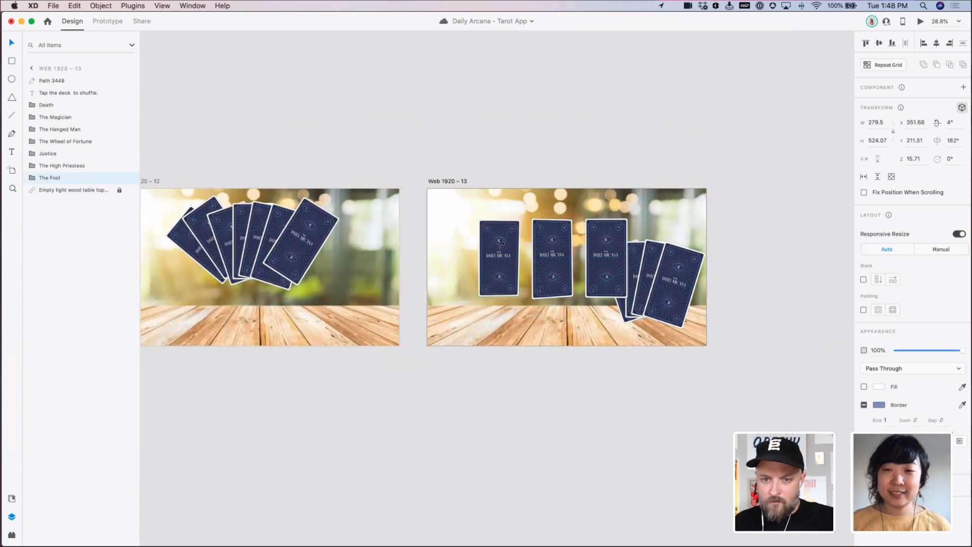
# Nudge Death closer to The High Priestess, and move the remaining four cards partly past the artboard's right edge
pyautogui.click(598, 255)
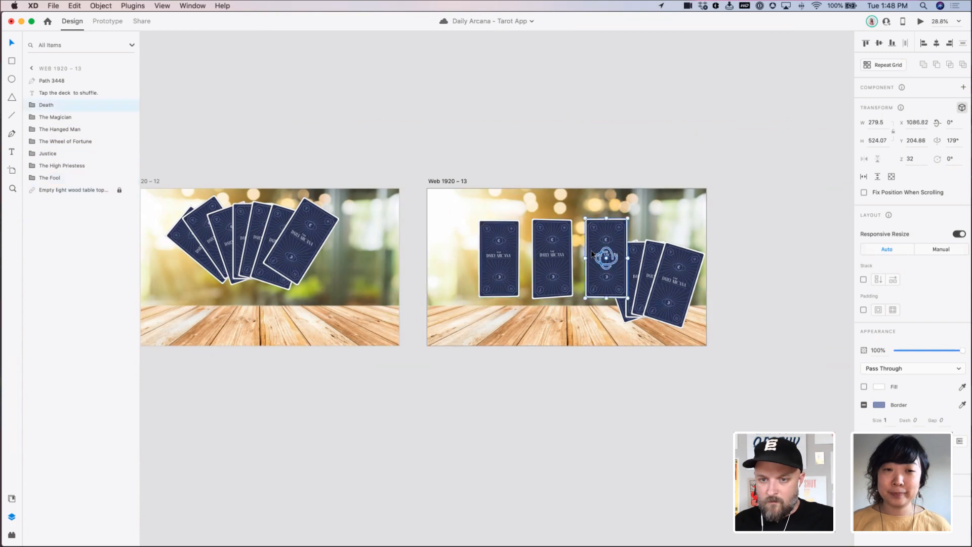
pyautogui.moveTo(597, 255); pyautogui.dragTo(592, 252)
pyautogui.moveTo(692, 336); pyautogui.dragTo(697, 307)
pyautogui.click(492, 354)
# Review the card positions across Web 1920 – 9 to 13 and identify the four unchosen cards on Web 1920 – 13
pyautogui.moveTo(320, 320); pyautogui.dragTo(645, 326)
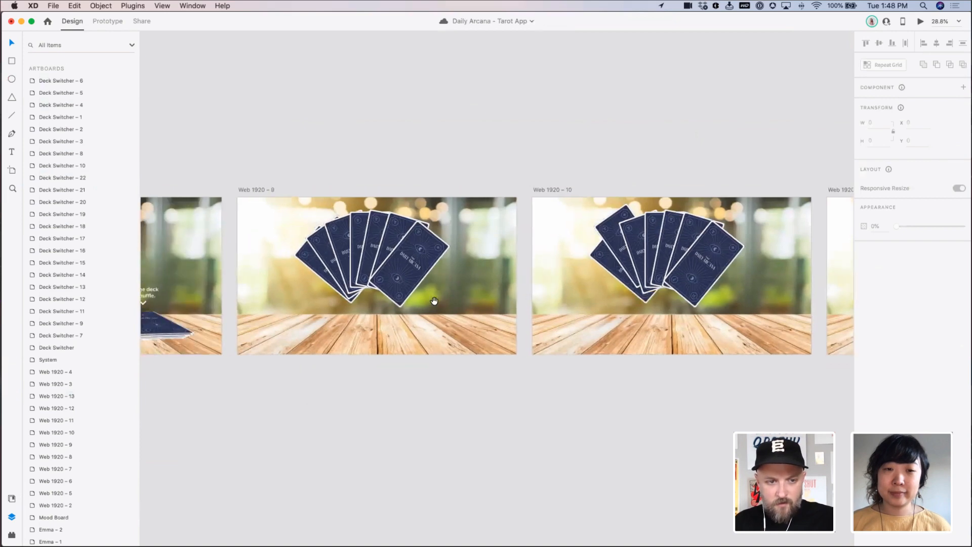
pyautogui.moveTo(322, 303); pyautogui.dragTo(534, 292)
pyautogui.moveTo(665, 299); pyautogui.dragTo(276, 280)
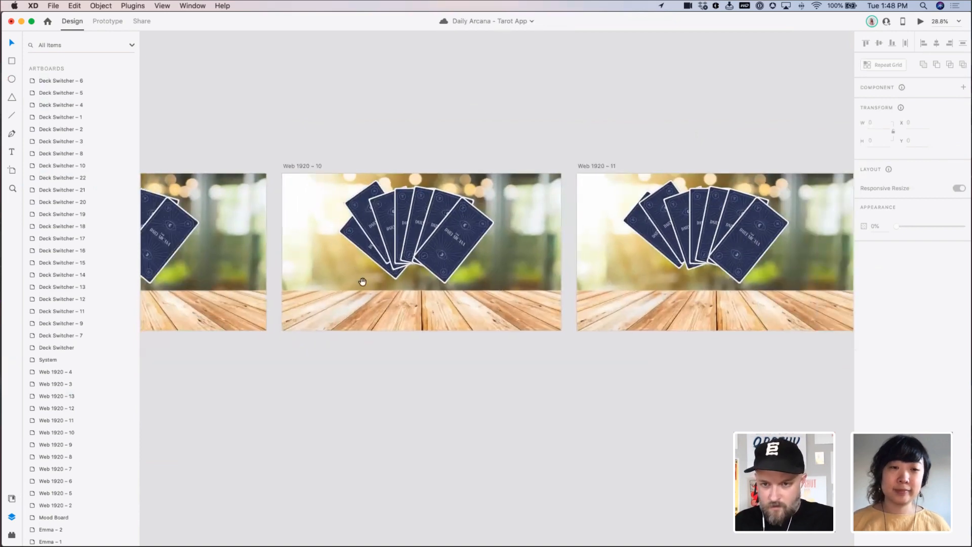
pyautogui.moveTo(794, 276); pyautogui.dragTo(128, 266)
pyautogui.moveTo(559, 274); pyautogui.dragTo(478, 274)
pyautogui.click(700, 264)
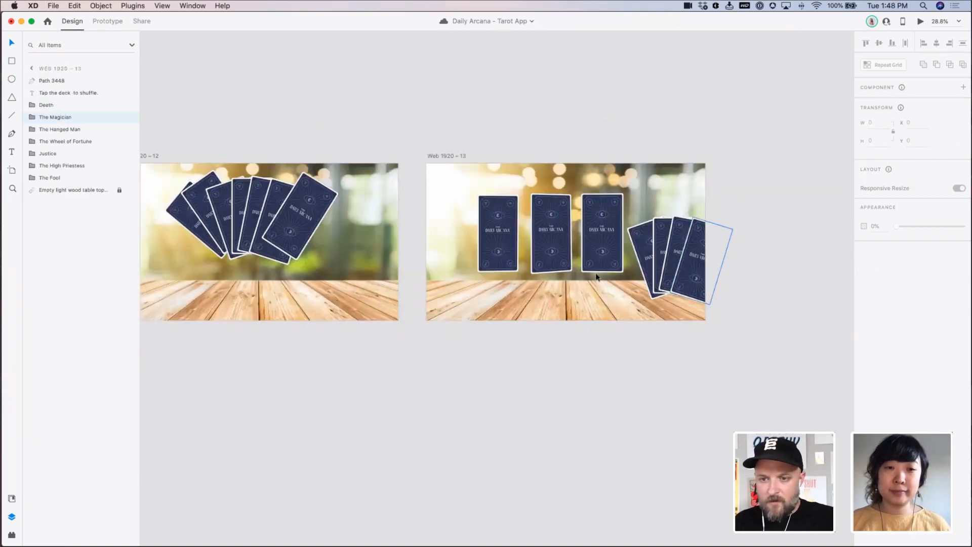
pyautogui.click(678, 253)
pyautogui.click(661, 247)
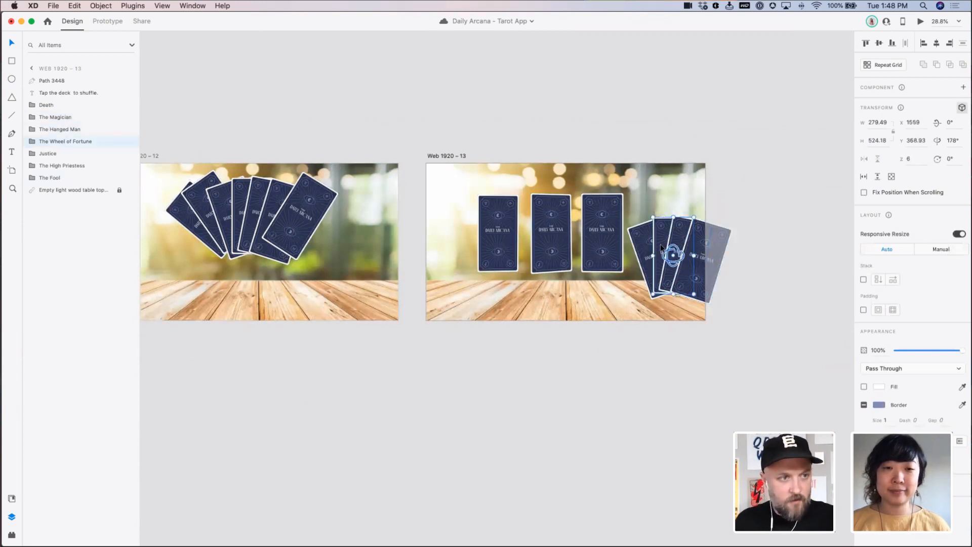
pyautogui.click(644, 244)
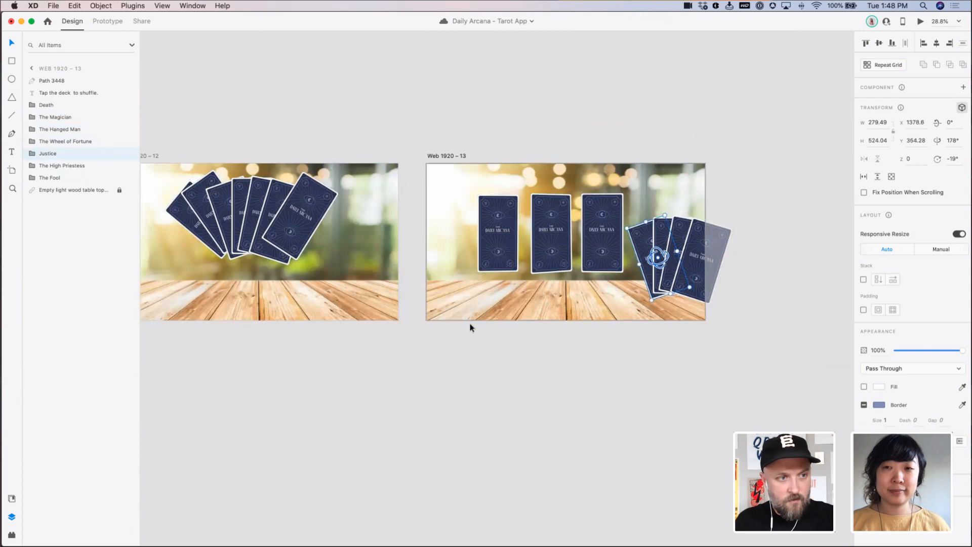
# Copy The Magician, The Hanged Man, The Wheel of Fortune and Justice from the flat deck on Web 1920 – 7
pyautogui.hscroll(-15, 442, 282)
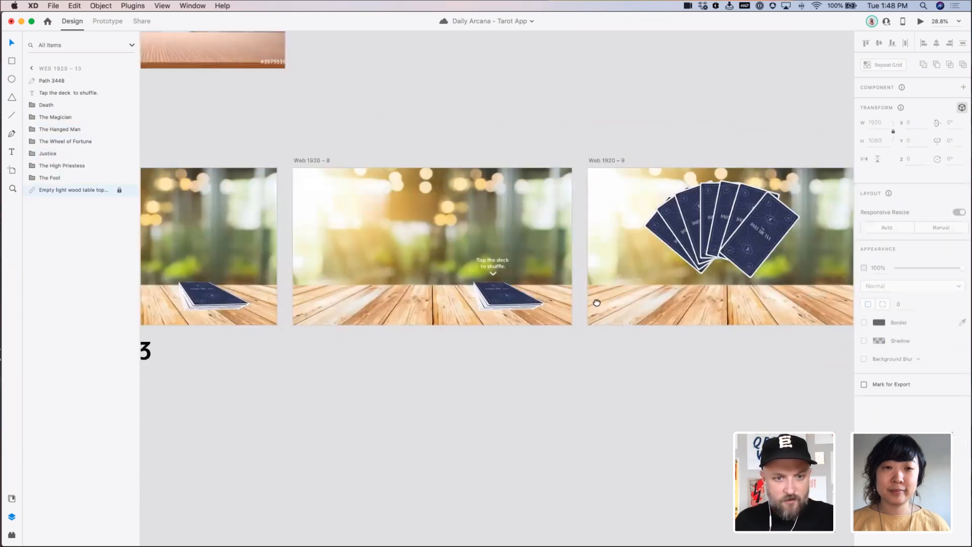
pyautogui.hscroll(-5, 597, 303)
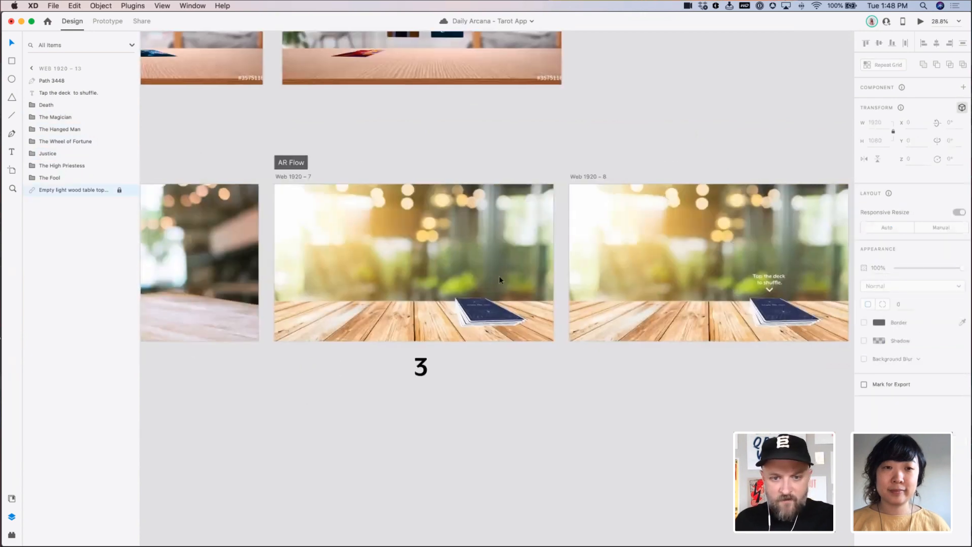
pyautogui.click(481, 319)
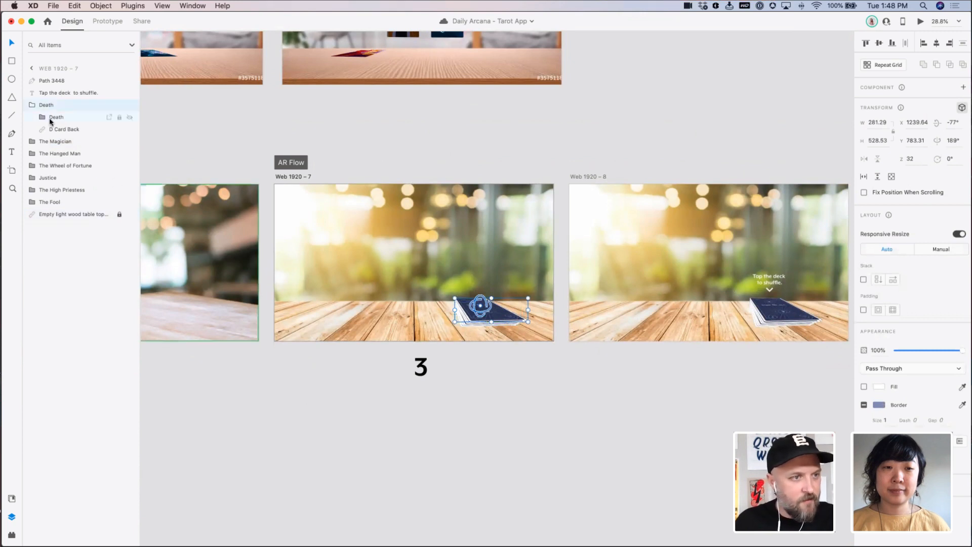
pyautogui.click(32, 105)
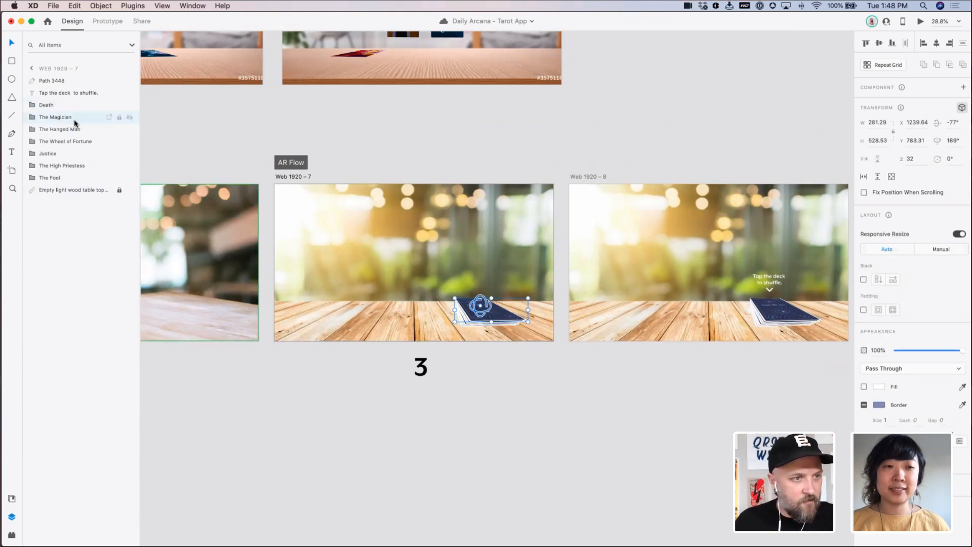
pyautogui.keyDown('shift'); pyautogui.click(74, 153); pyautogui.keyUp('shift')
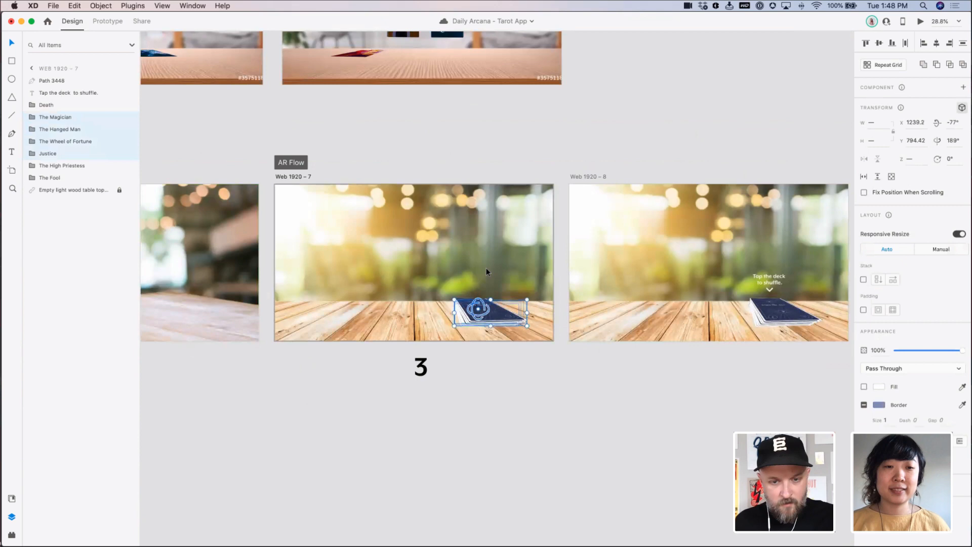
# Replace the four tilted unchosen cards on Web 1920 – 13 with the copied flat deck on the table
pyautogui.hscroll(15, 486, 272)
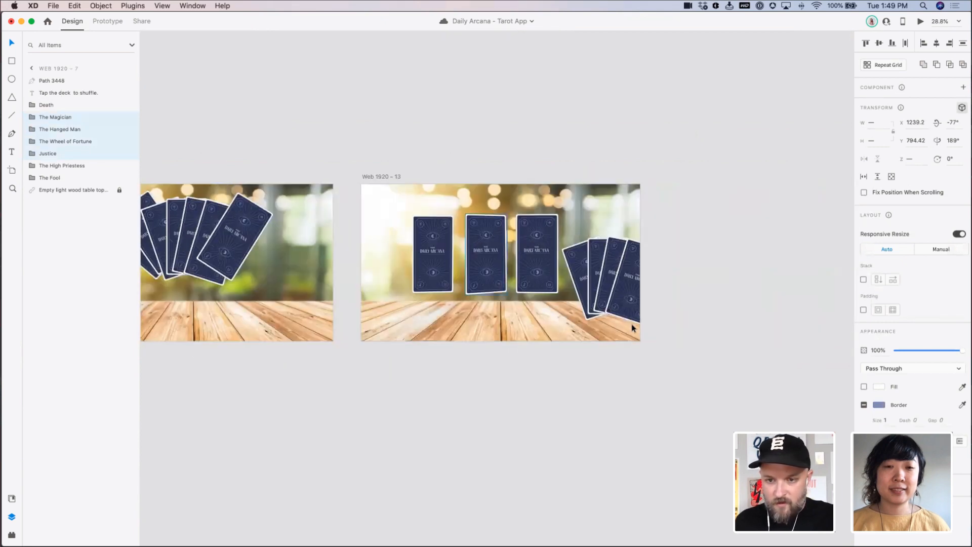
pyautogui.click(616, 281)
pyautogui.press('Delete')
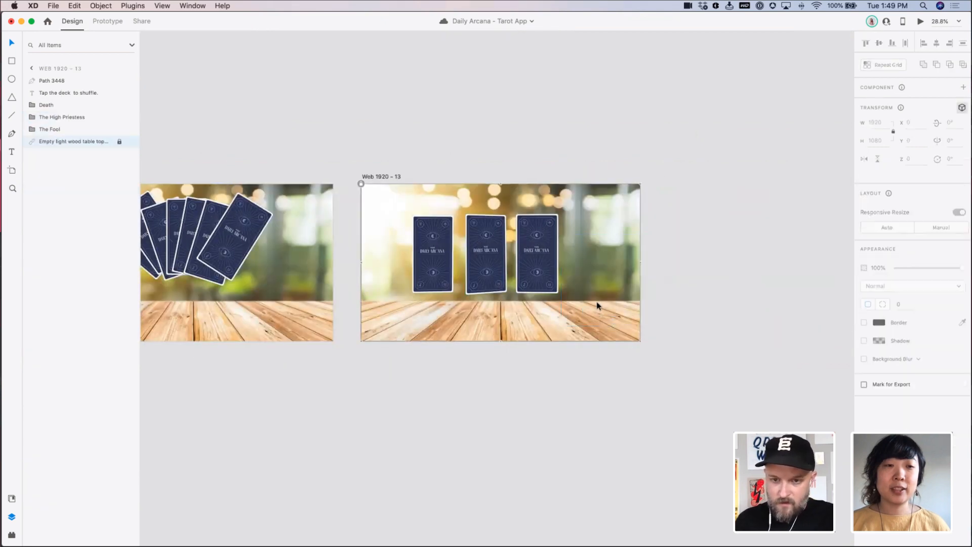
pyautogui.scroll(2, 597, 306)
pyautogui.press('super+v')
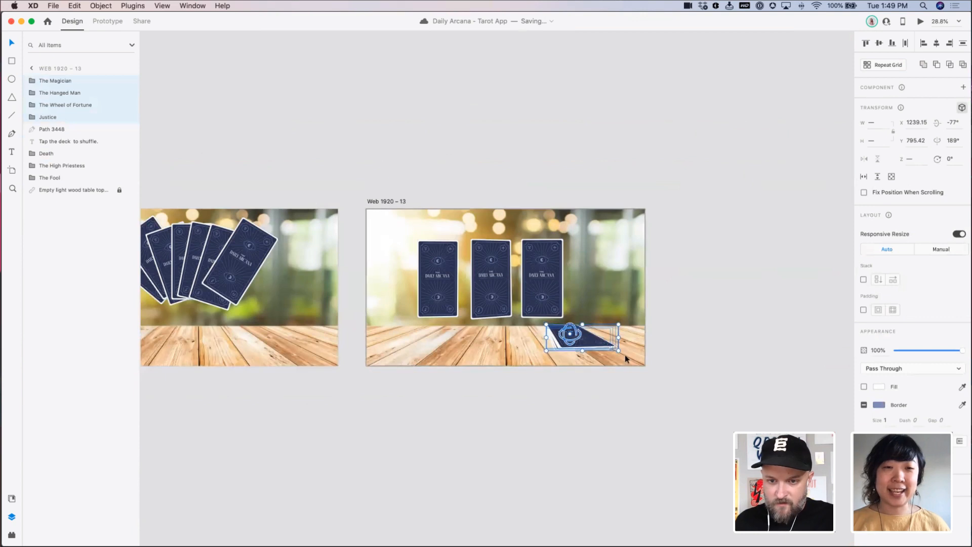
pyautogui.click(628, 361)
pyautogui.hscroll(-3, 582, 383)
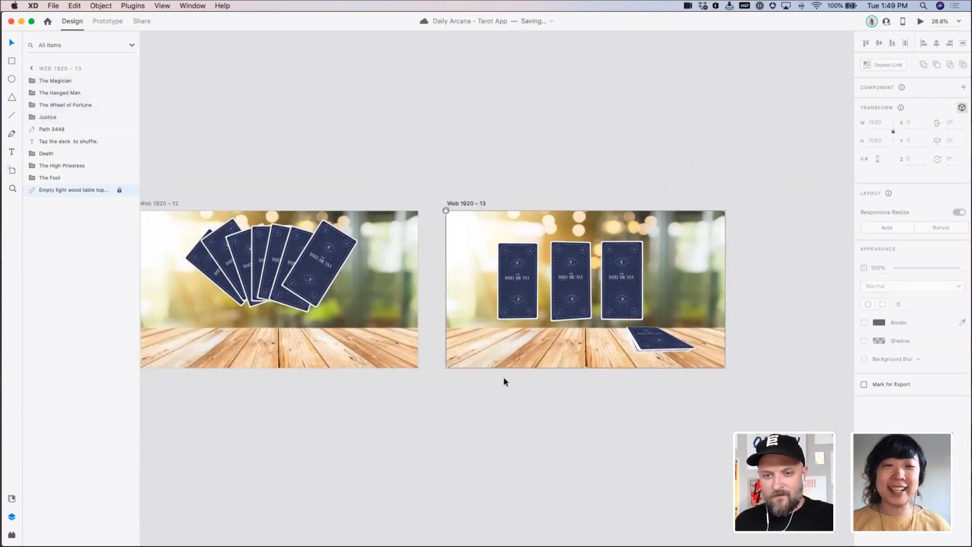
# Straighten The High Priestess on Web 1920 – 13 by adjusting its 3D rotation to match the neighbouring cards
pyautogui.hscroll(-1, 527, 382)
pyautogui.click(596, 283)
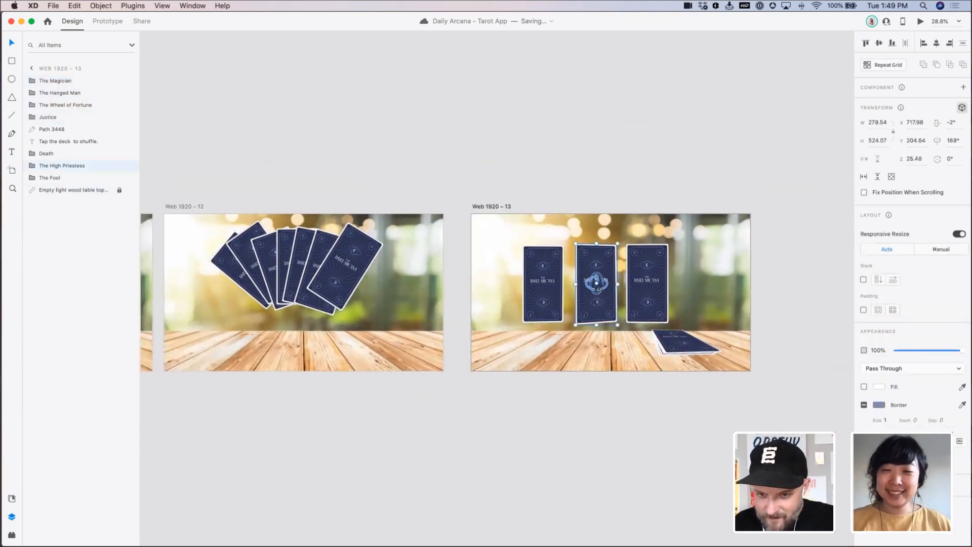
pyautogui.moveTo(597, 289); pyautogui.dragTo(596, 290)
pyautogui.click(496, 391)
pyautogui.hscroll(-5, 581, 395)
# Move Death, The High Priestess and The Fool up together on Web 1920 – 13 to a Y position of about 175
pyautogui.click(717, 314)
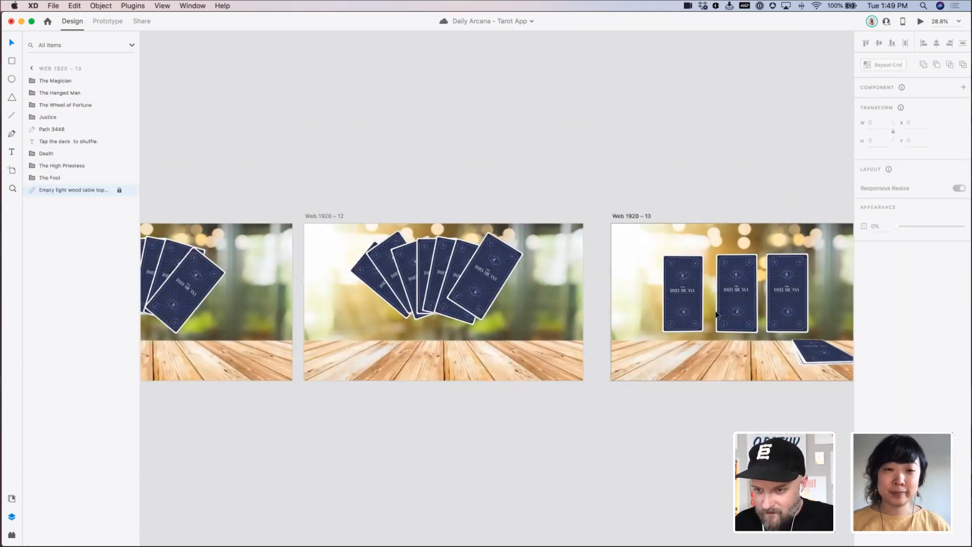
pyautogui.moveTo(776, 354); pyautogui.dragTo(687, 304)
pyautogui.hotkey('shift', 'Up')
pyautogui.hotkey('shift', 'Up')
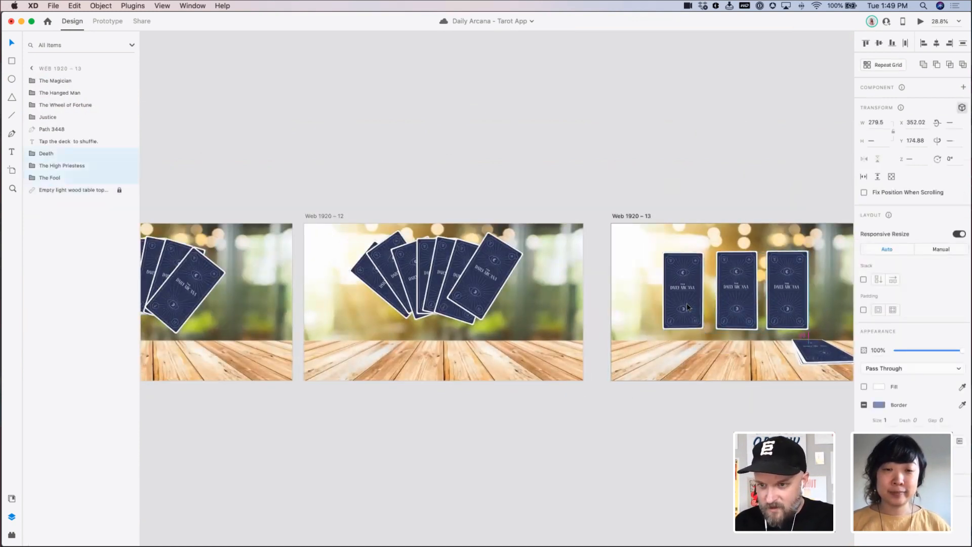
pyautogui.click(662, 359)
# Copy the "Tap the deck to shuffle." text from Web 1920 – 8 onto Web 1920 – 12 and turn off its 3D transforms
pyautogui.hscroll(-5, 686, 363)
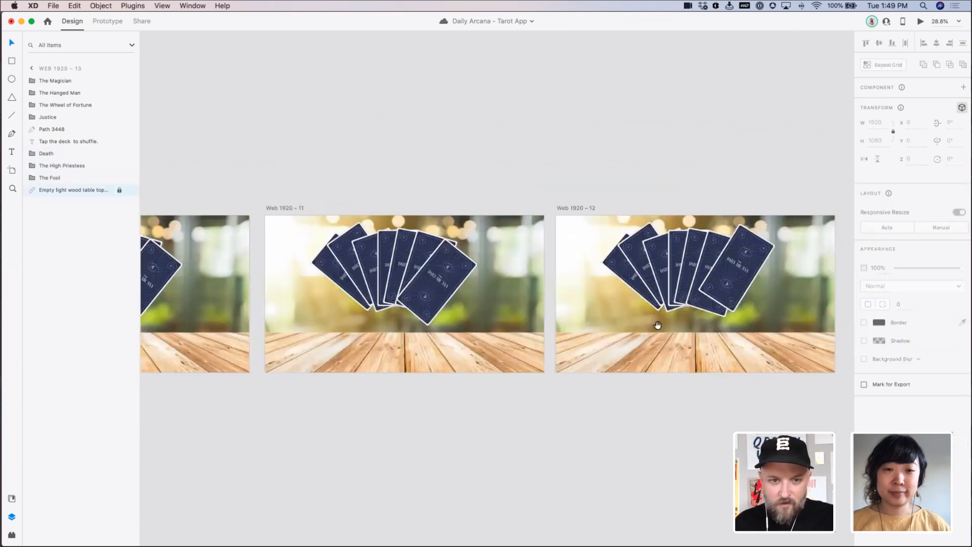
pyautogui.hscroll(6, 657, 324)
pyautogui.scroll(-1, 553, 341)
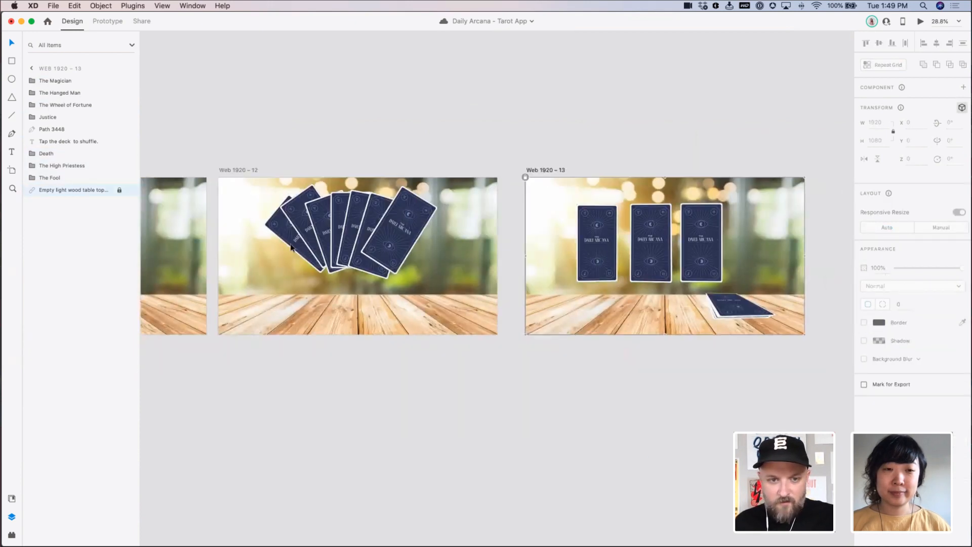
pyautogui.hscroll(-10, 518, 278)
pyautogui.scroll(1, 449, 300)
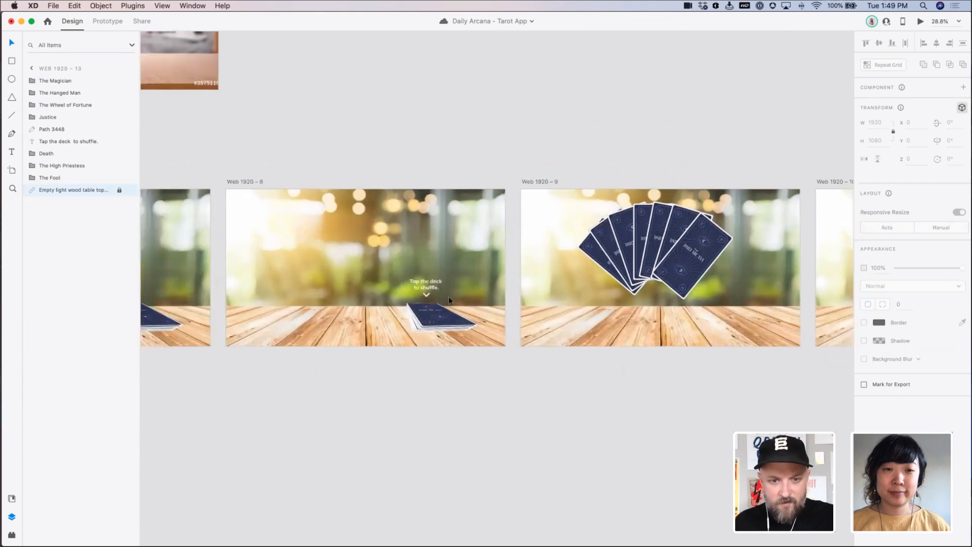
pyautogui.click(440, 287)
pyautogui.hscroll(8, 556, 290)
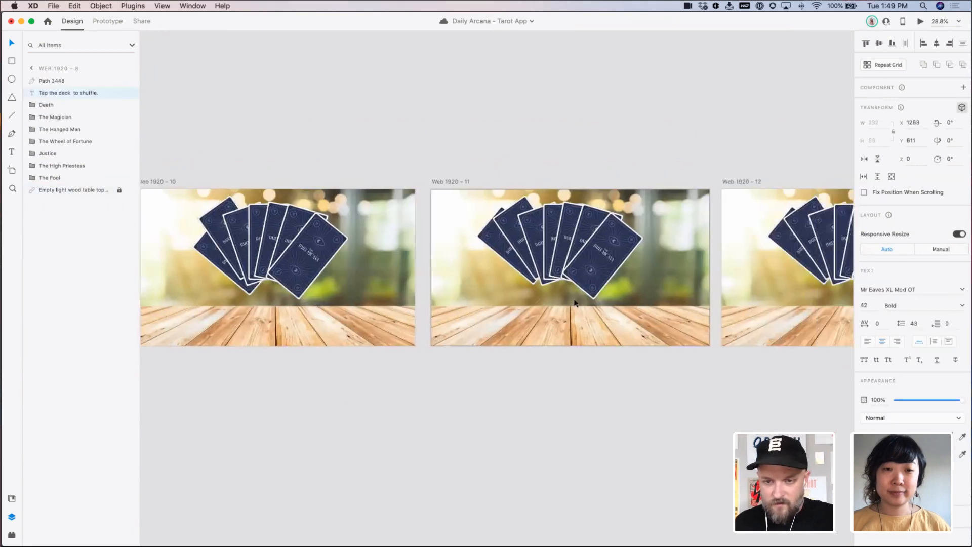
pyautogui.hscroll(5, 572, 304)
pyautogui.click(570, 302)
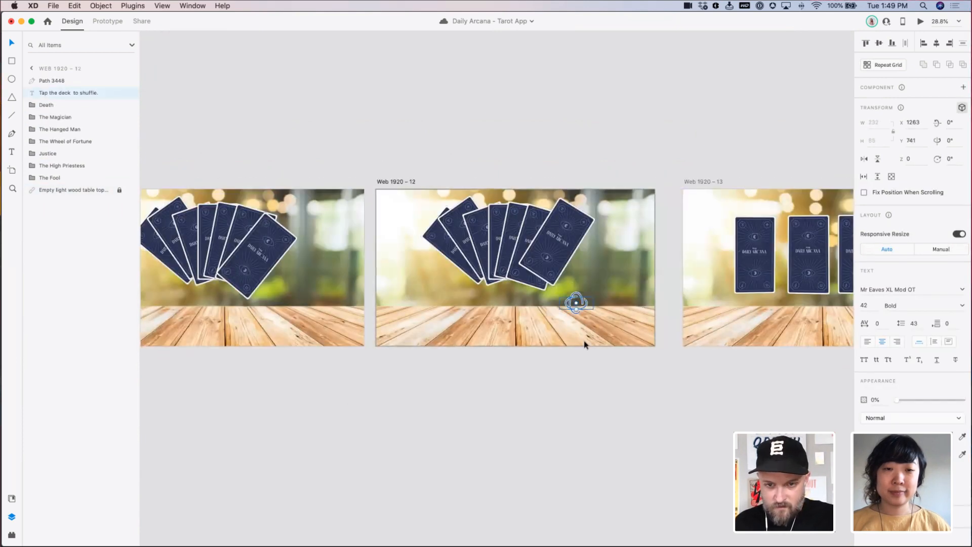
pyautogui.press('super+v')
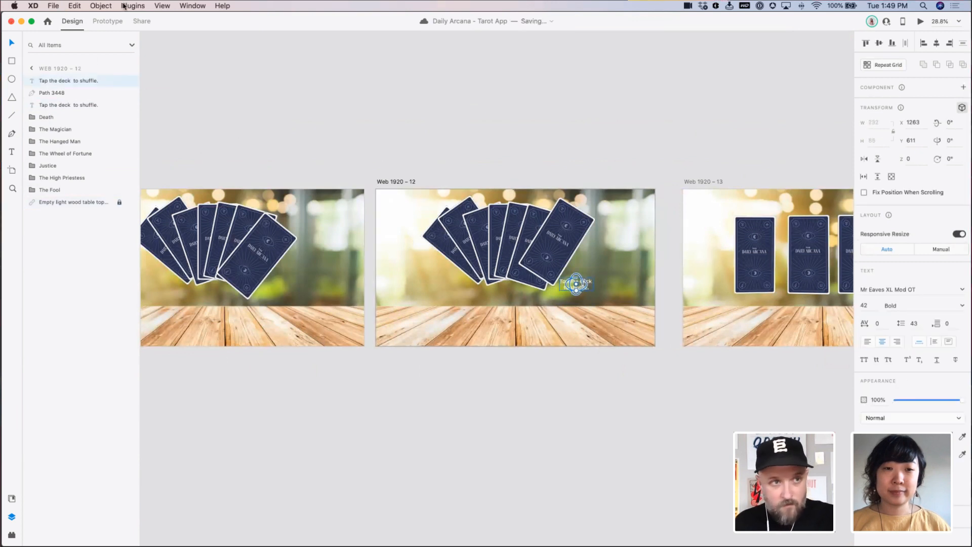
pyautogui.click(963, 107)
# Place the pasted text beneath the card fan on Web 1920 – 12 and change its wording to "Ready?"
pyautogui.moveTo(576, 285); pyautogui.dragTo(514, 293)
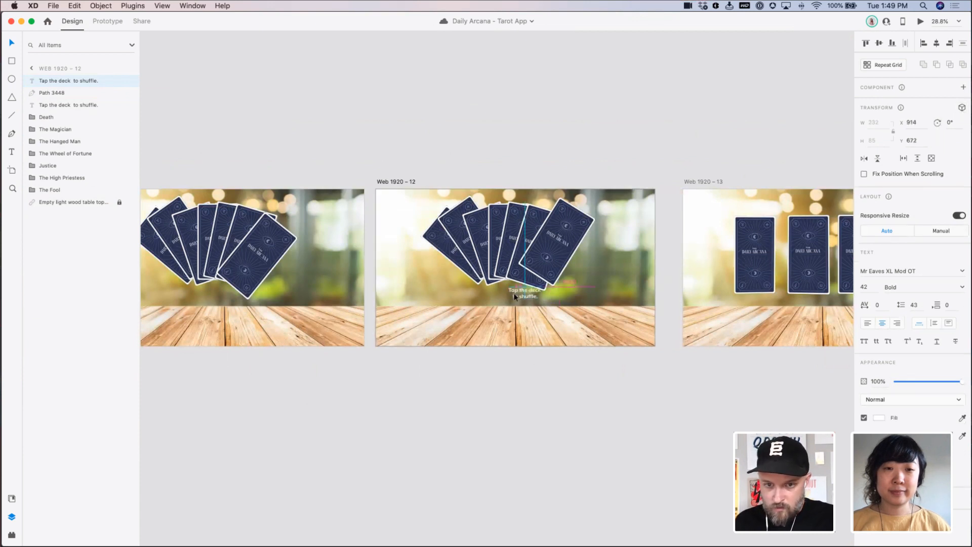
pyautogui.doubleClick(513, 293)
pyautogui.press('super+a')
pyautogui.write('Reo')
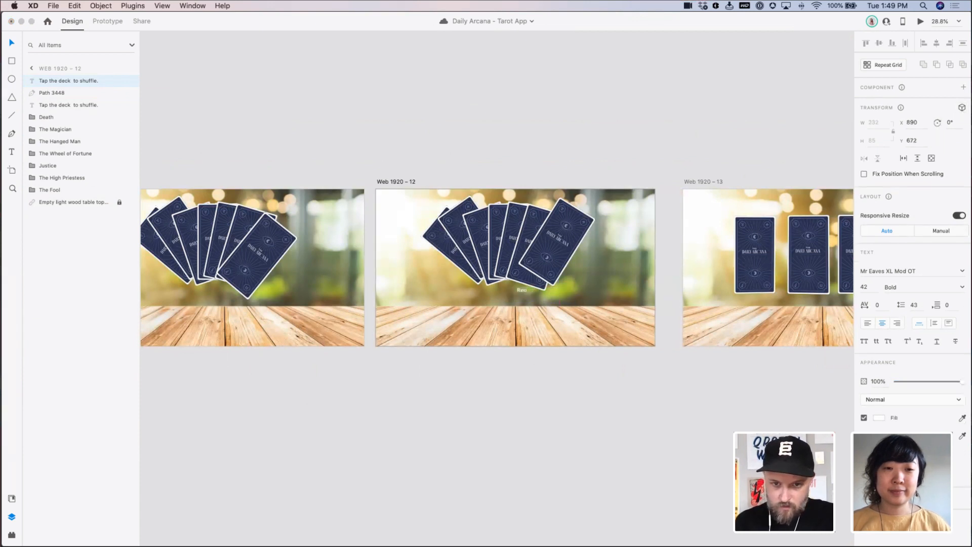
pyautogui.write('dy?')
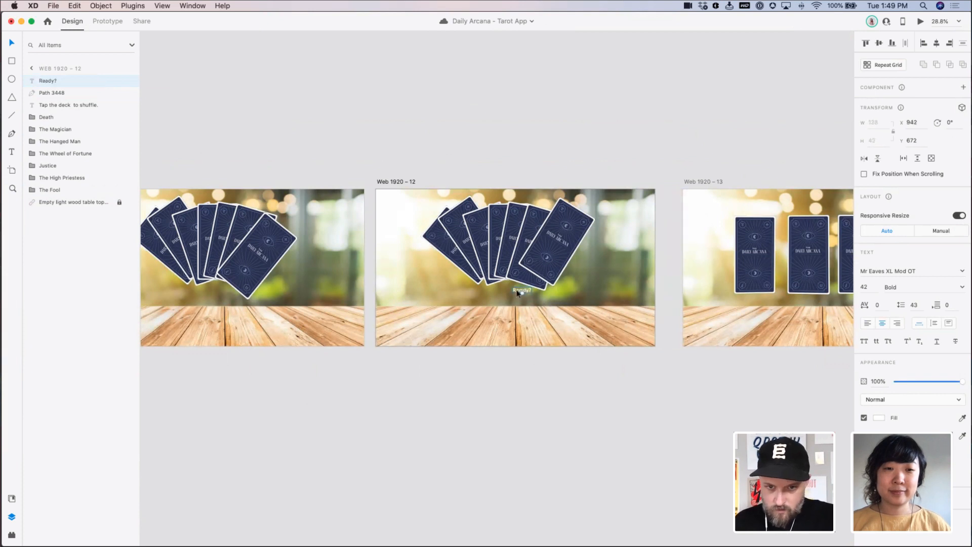
pyautogui.moveTo(521, 290); pyautogui.dragTo(513, 293)
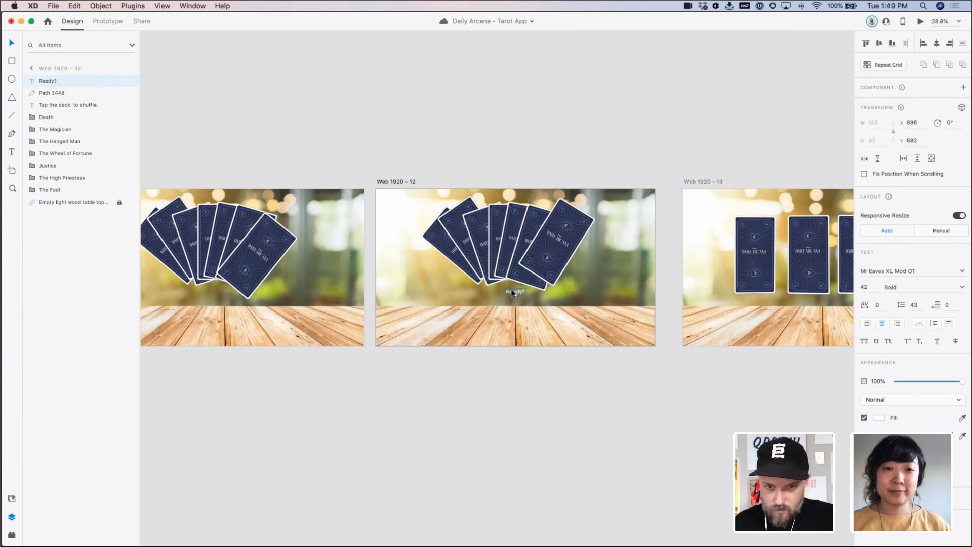
# Paste the "Ready?" text onto Web 1920 – 11 and set its opacity to 0%
pyautogui.click(343, 292)
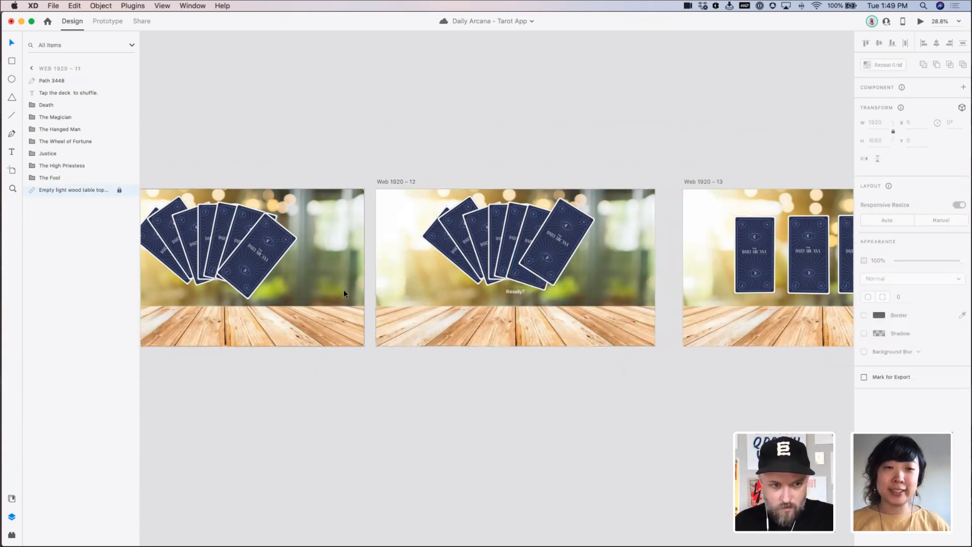
pyautogui.press('super+v')
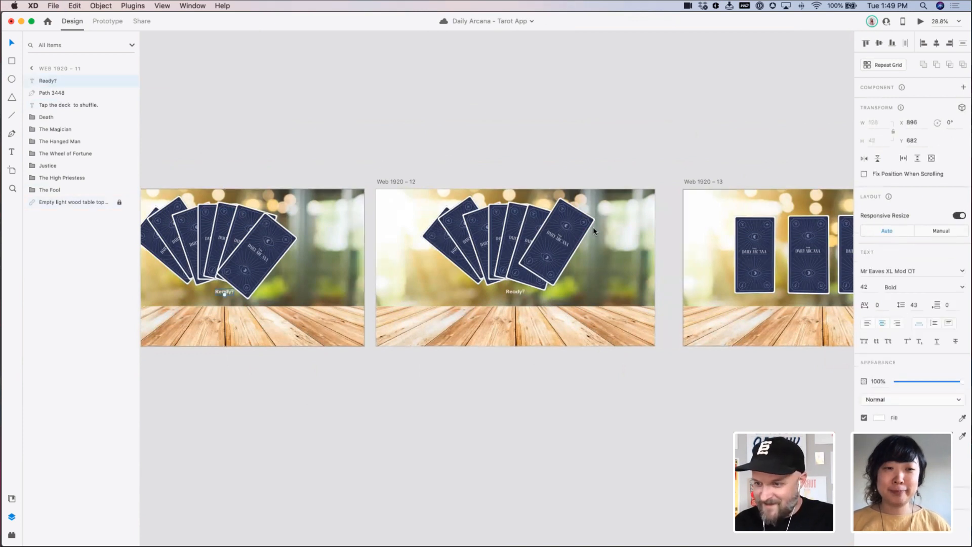
pyautogui.moveTo(959, 382); pyautogui.dragTo(896, 381)
pyautogui.click(740, 391)
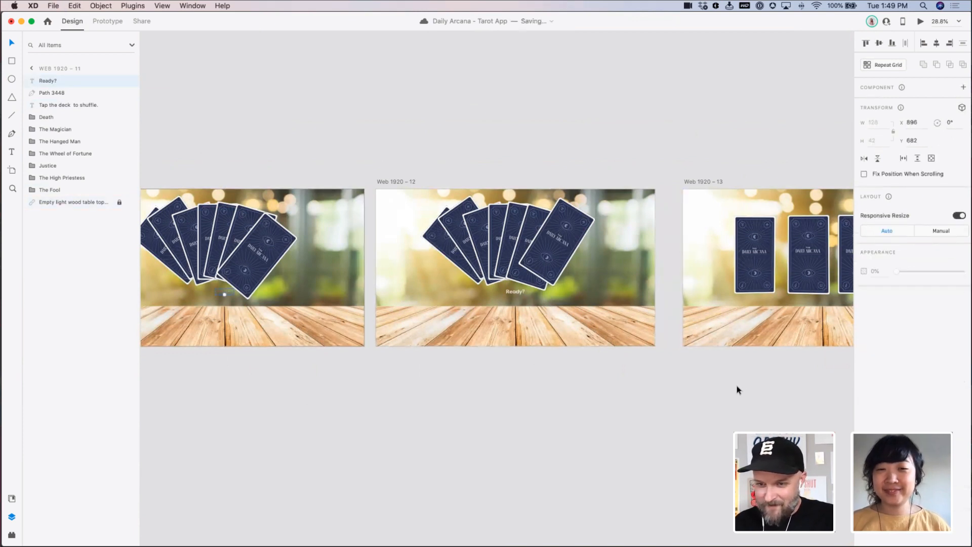
# Paste the "Ready?" text onto Web 1920 – 13 and hide it by lowering its opacity
pyautogui.moveTo(736, 389); pyautogui.dragTo(422, 419)
pyautogui.click(488, 359)
pyautogui.press('super+v')
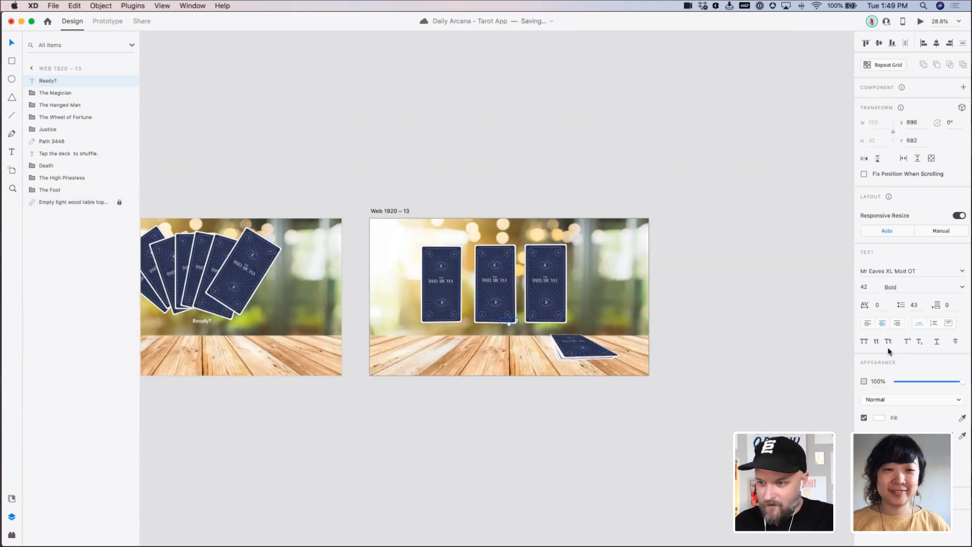
pyautogui.click(534, 437)
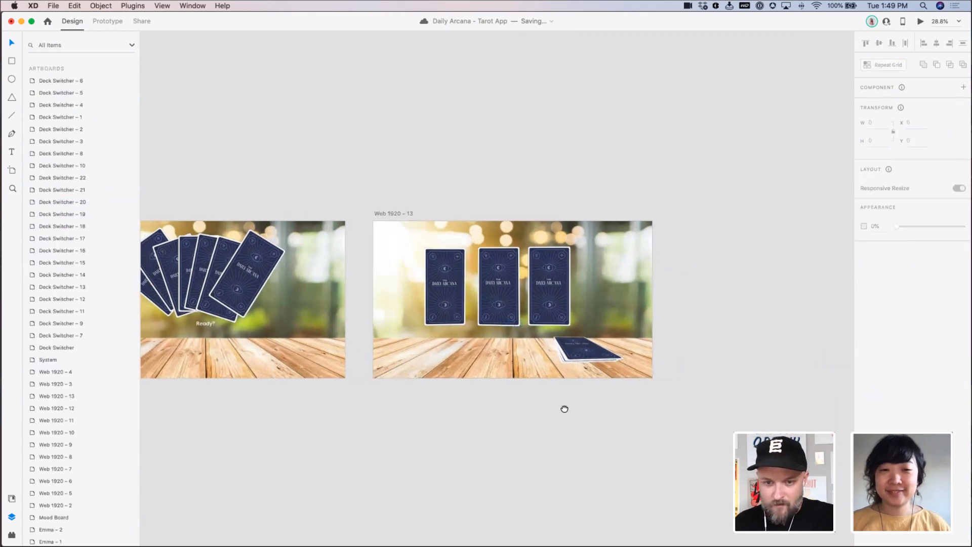
# Copy the "Ready?" text onto Web 1920 – 13, place it beside the third card and reword it "Tap to reveal your fortune."
pyautogui.hscroll(-5, 567, 409)
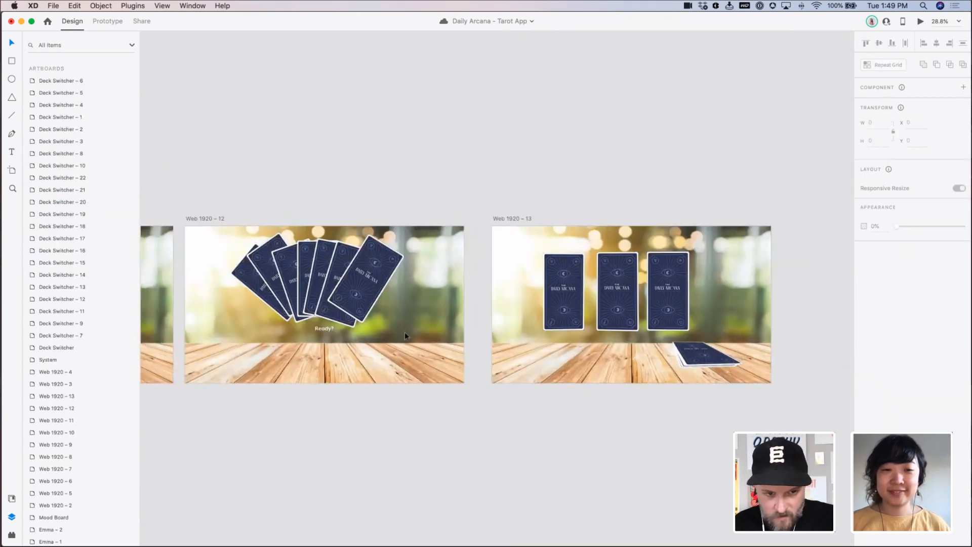
pyautogui.click(319, 328)
pyautogui.click(636, 332)
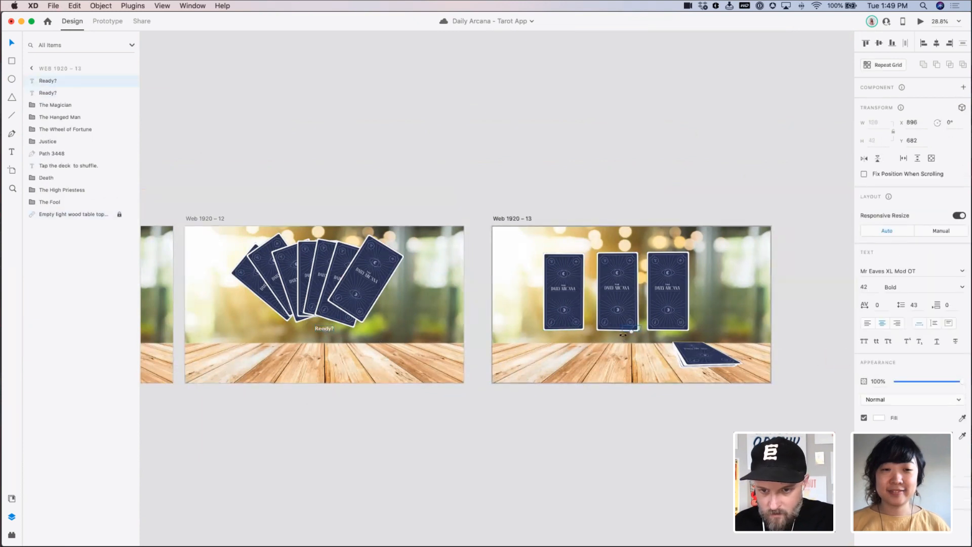
pyautogui.moveTo(639, 332); pyautogui.dragTo(713, 301)
pyautogui.click(642, 332)
pyautogui.doubleClick(714, 299)
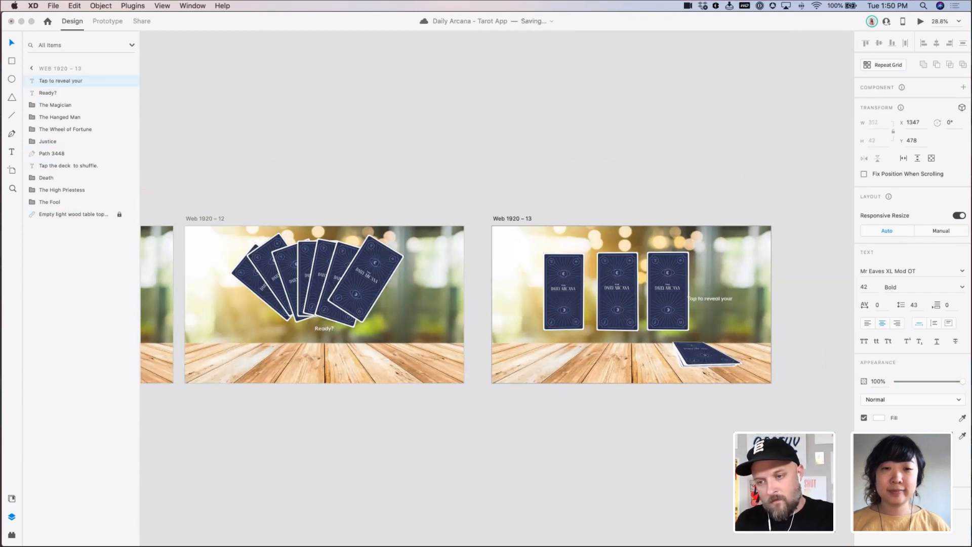
pyautogui.write('tune.')
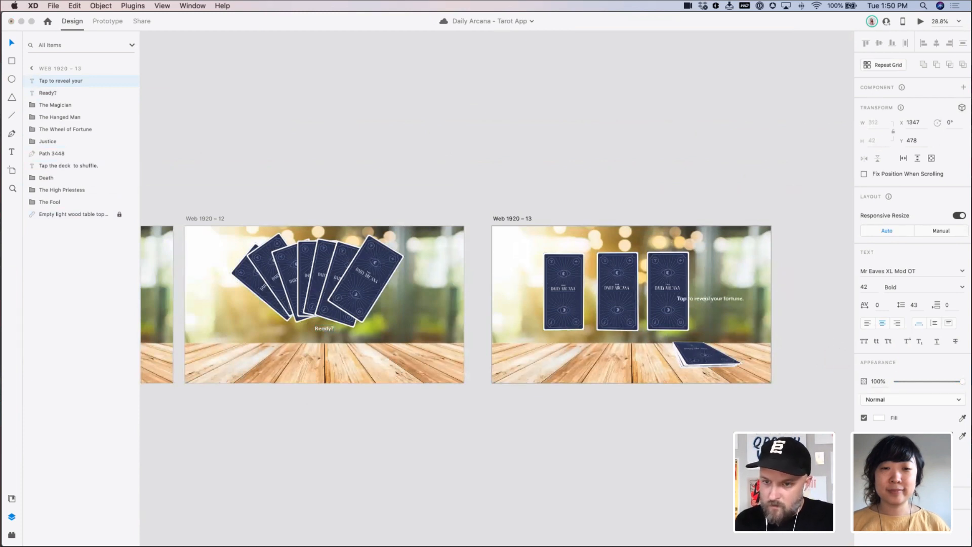
# Break the "Tap to reveal your fortune." text into two lines and move it clear of the third card, to X 1466, Y 455
pyautogui.click(702, 299)
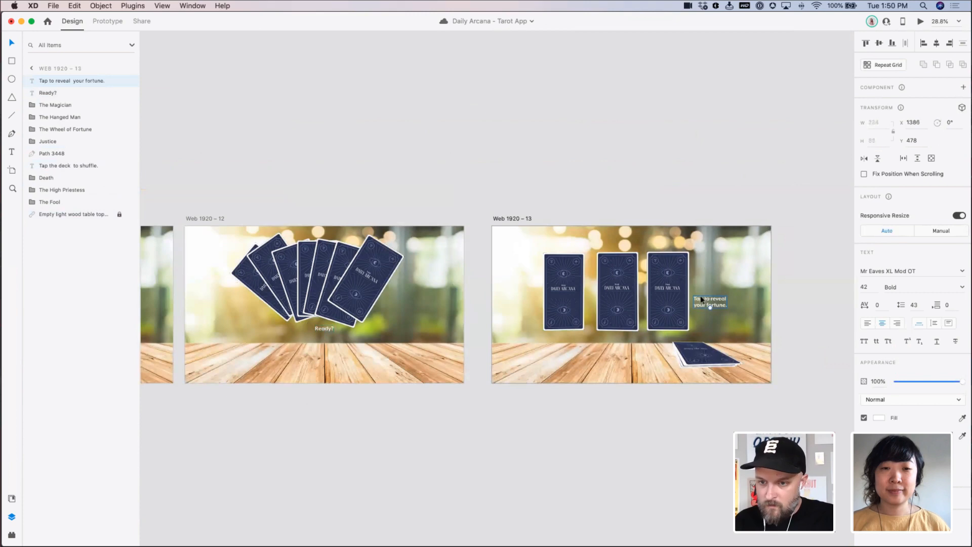
pyautogui.moveTo(711, 301); pyautogui.dragTo(716, 299)
pyautogui.moveTo(714, 301); pyautogui.dragTo(712, 302)
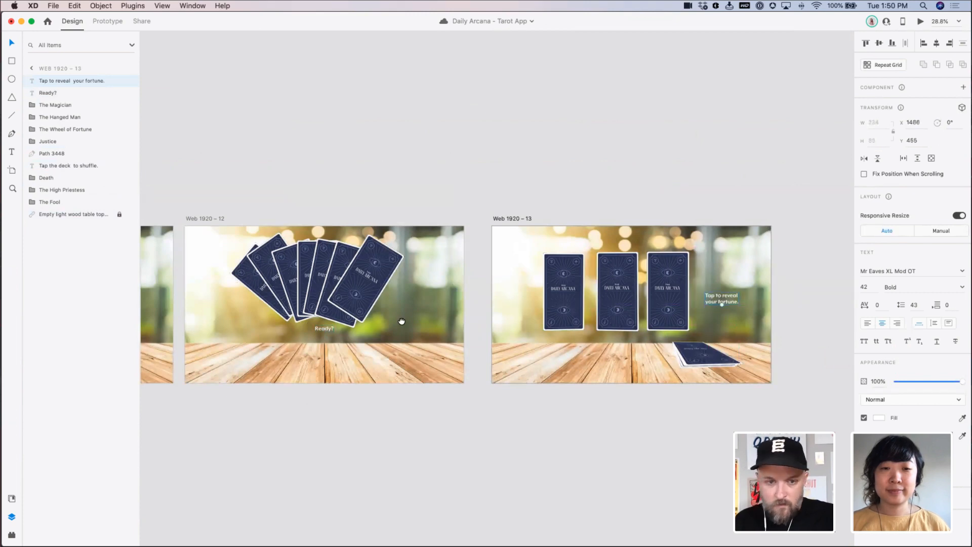
# Copy the arrow from Web 1920 – 8 onto Web 1920 – 13, rotate it 90° to point left and place it beside the reveal text
pyautogui.moveTo(401, 321); pyautogui.dragTo(747, 322)
pyautogui.moveTo(478, 321); pyautogui.dragTo(665, 324)
pyautogui.moveTo(340, 330); pyautogui.dragTo(669, 323)
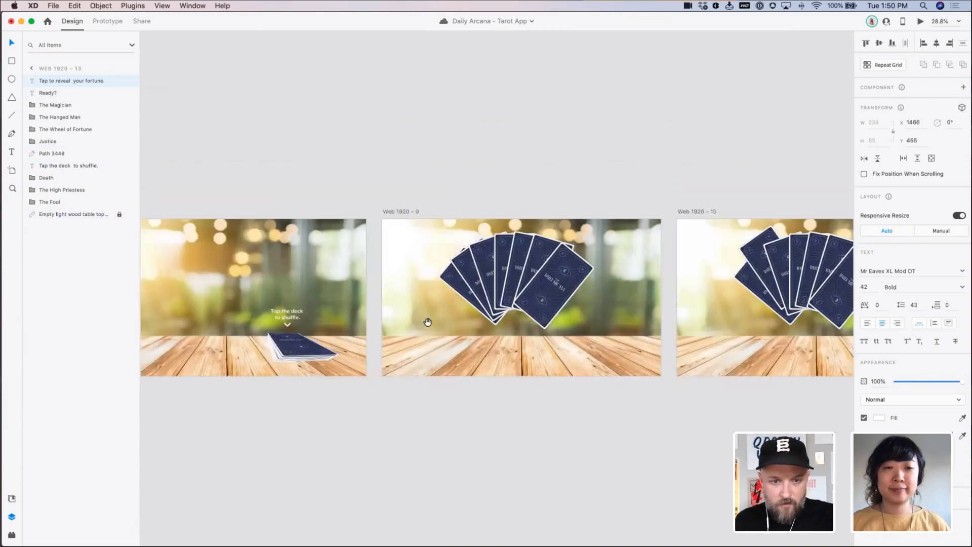
pyautogui.click(288, 324)
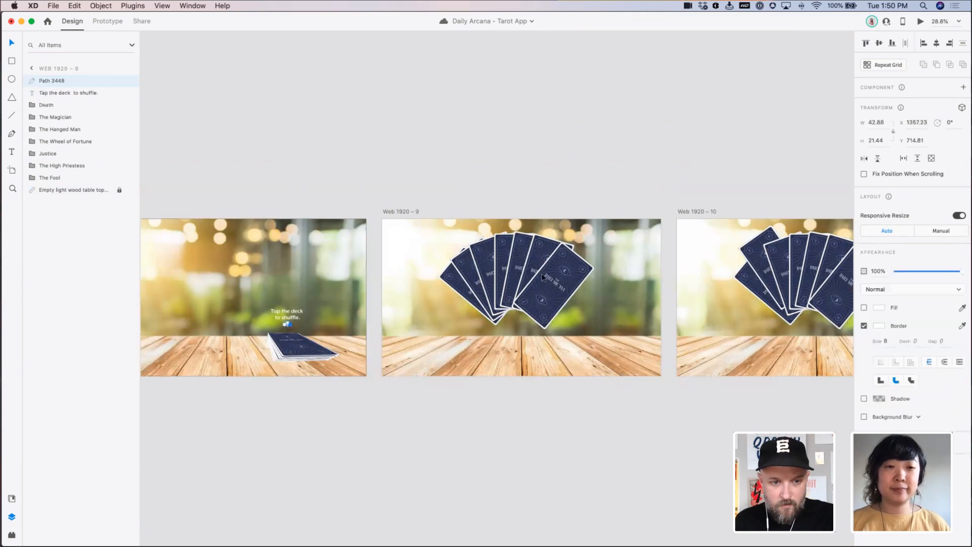
pyautogui.hscroll(15, 543, 278)
pyautogui.hscroll(8, 536, 285)
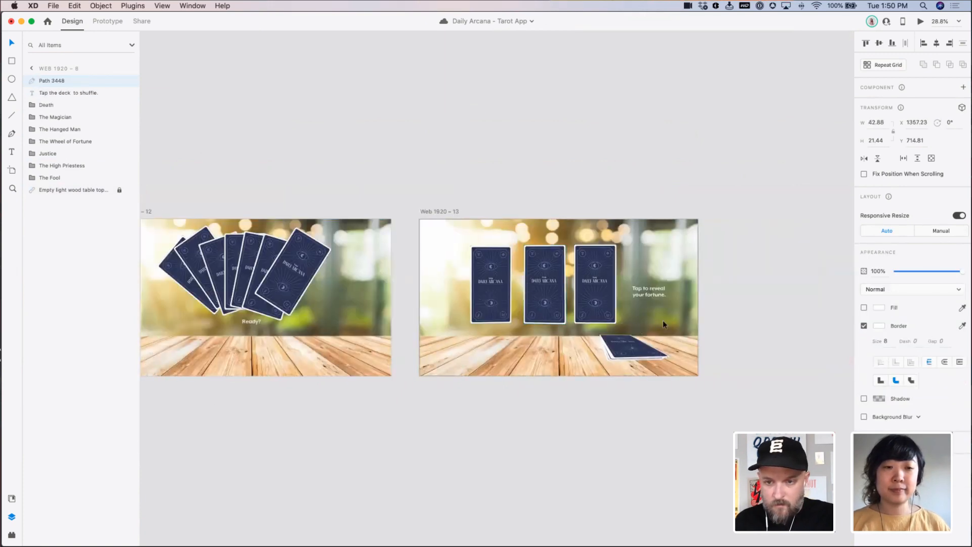
pyautogui.press('super+v')
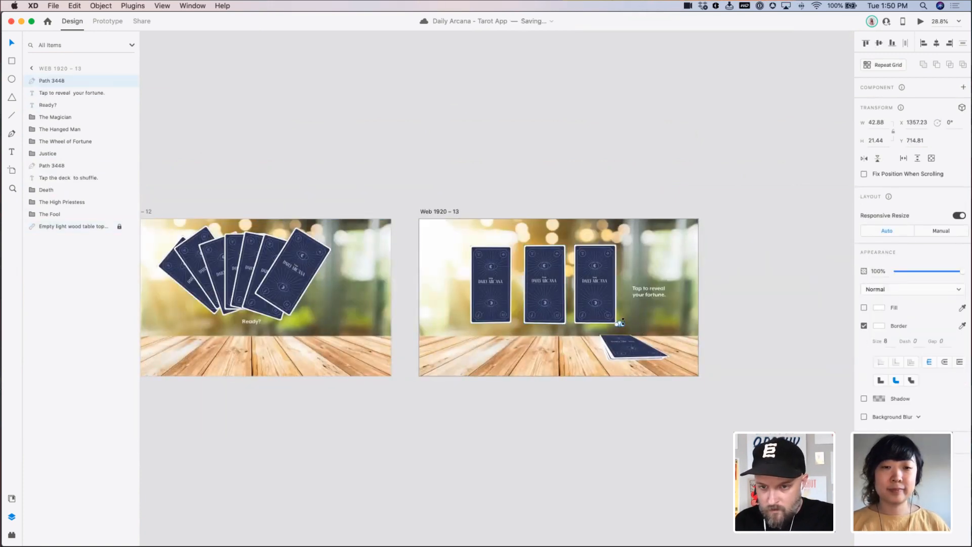
pyautogui.click(626, 320)
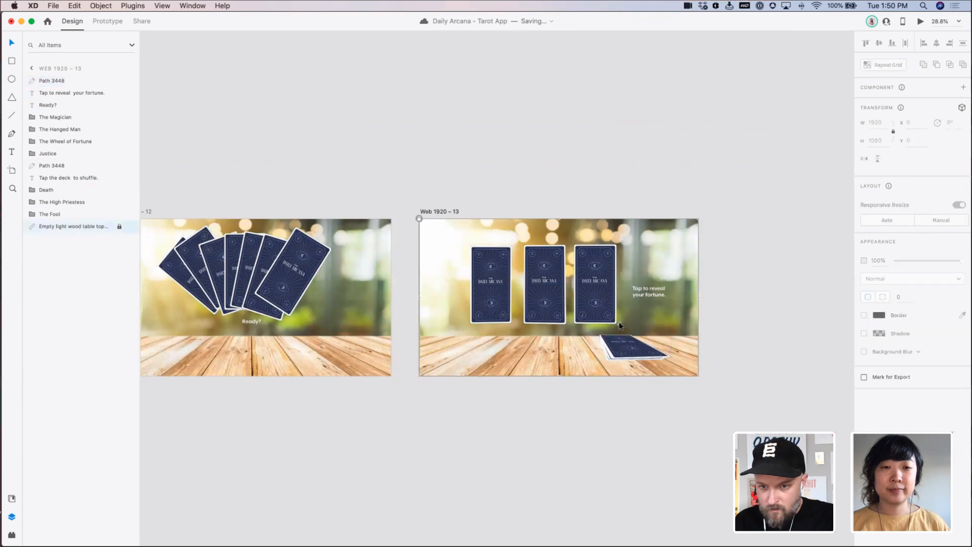
pyautogui.moveTo(619, 321); pyautogui.dragTo(627, 289)
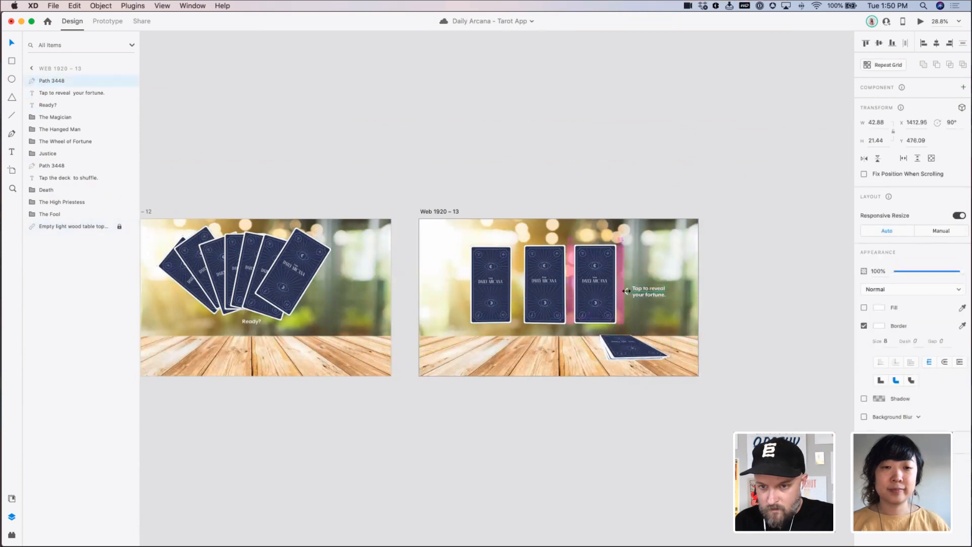
# Rename the rotated arrow's layer on Web 1920 – 13 as "left arrow"
pyautogui.click(649, 309)
pyautogui.click(651, 291)
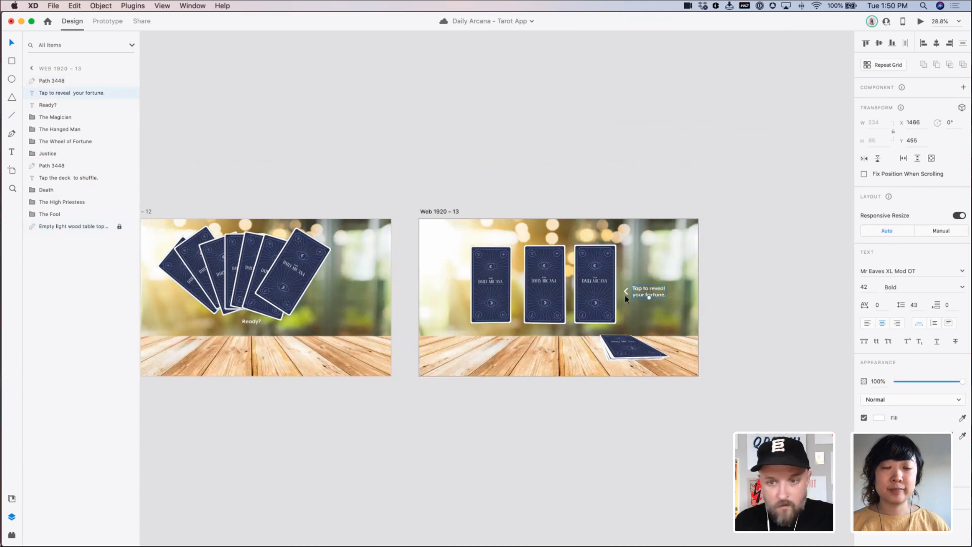
pyautogui.click(626, 291)
pyautogui.doubleClick(57, 81)
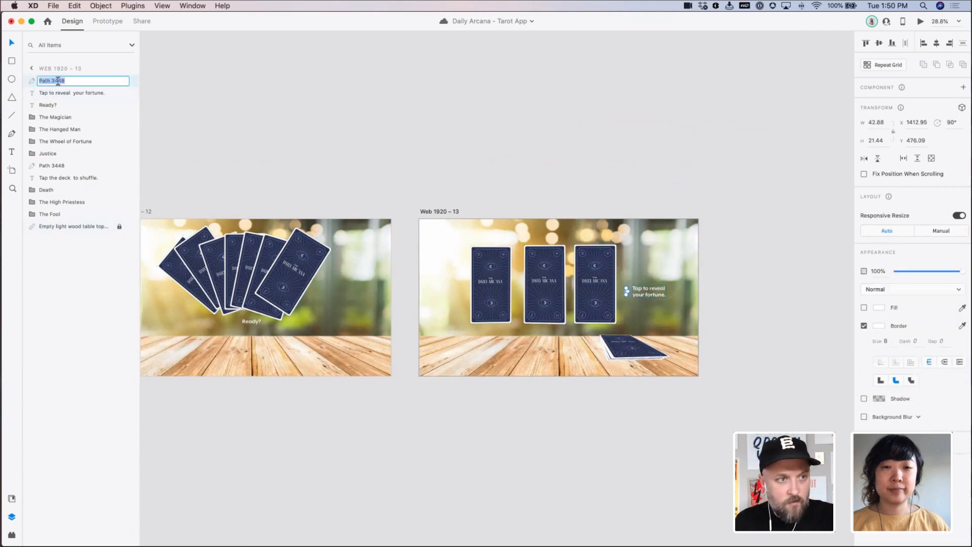
pyautogui.write('left arrow')
pyautogui.press('Return')
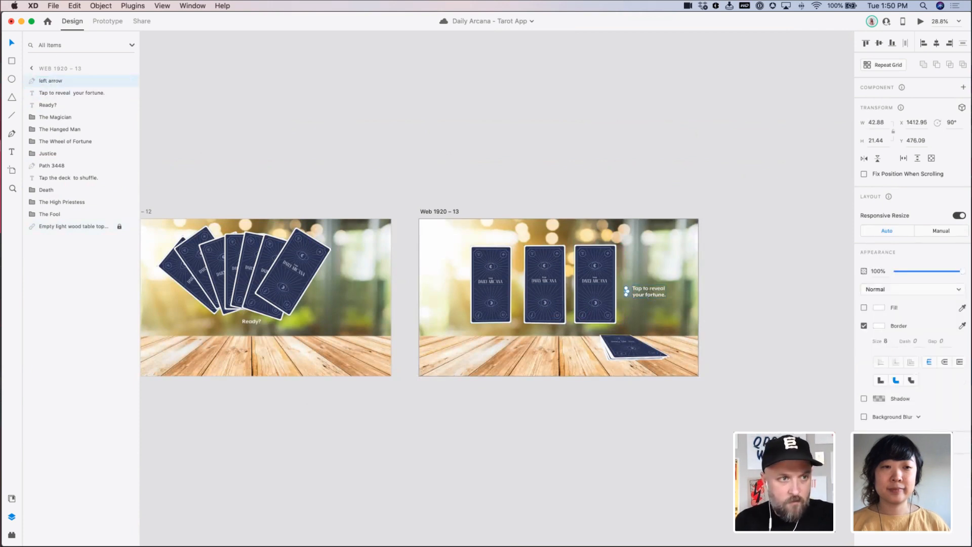
# Copy the reveal text and left arrow onto Web 1920 – 12, shift them toward the card fan and hide them by lowering their opacity
pyautogui.click(648, 296)
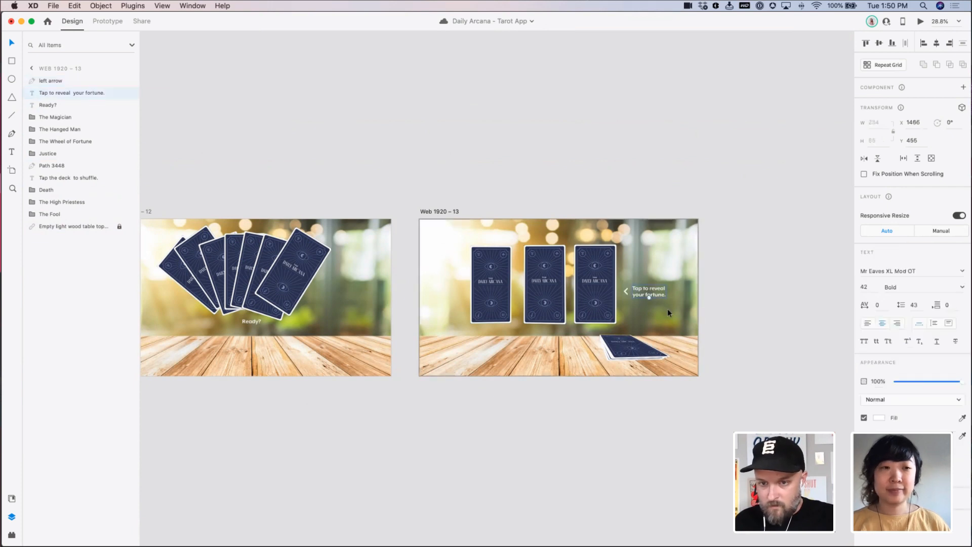
pyautogui.moveTo(669, 309); pyautogui.dragTo(624, 282)
pyautogui.press('super+c')
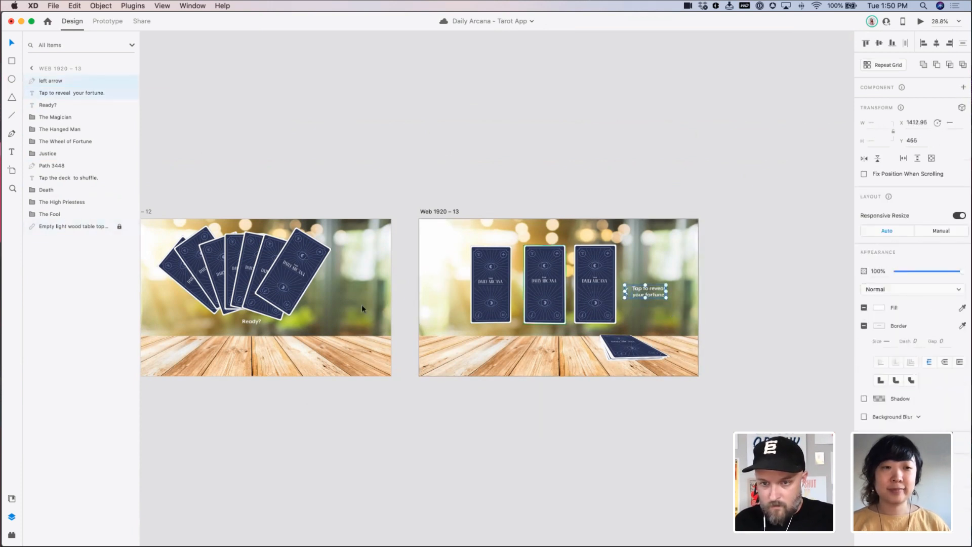
pyautogui.click(335, 308)
pyautogui.press('super+v')
pyautogui.moveTo(349, 290); pyautogui.dragTo(326, 290)
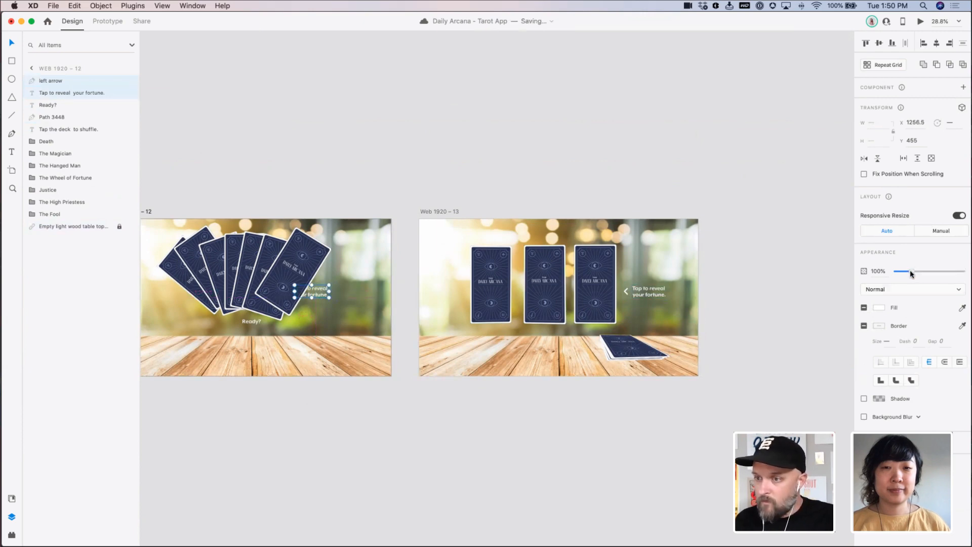
pyautogui.click(339, 167)
# Preview the prototype starting from Web 1920 – 7 to check the card animation and the text prompts
pyautogui.hscroll(-10, 347, 184)
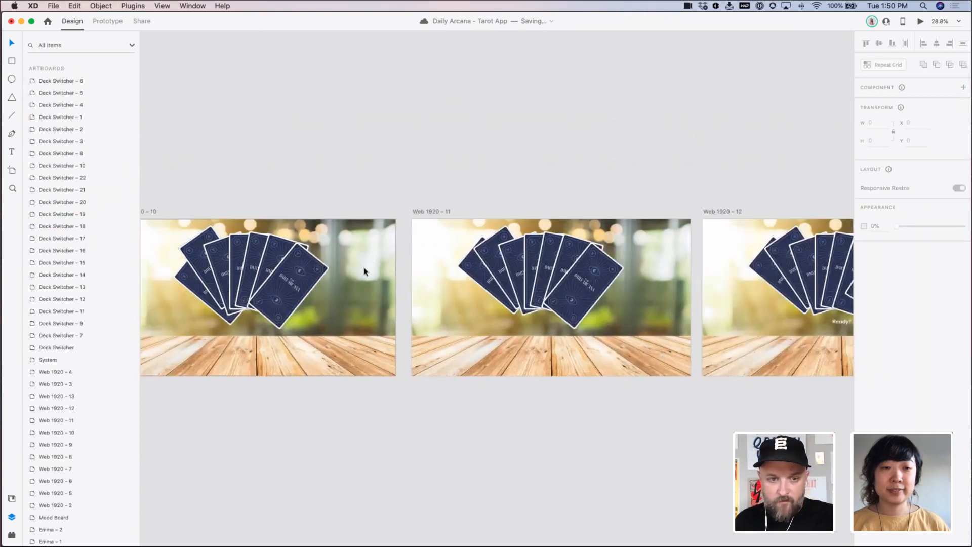
pyautogui.click(361, 272)
pyautogui.hscroll(-15, 469, 165)
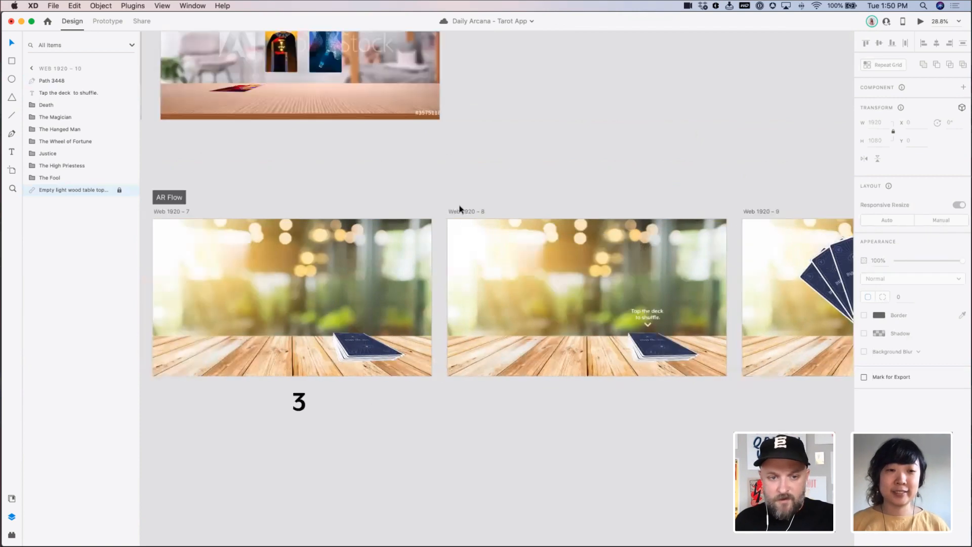
pyautogui.hscroll(8, 653, 260)
pyautogui.click(607, 263)
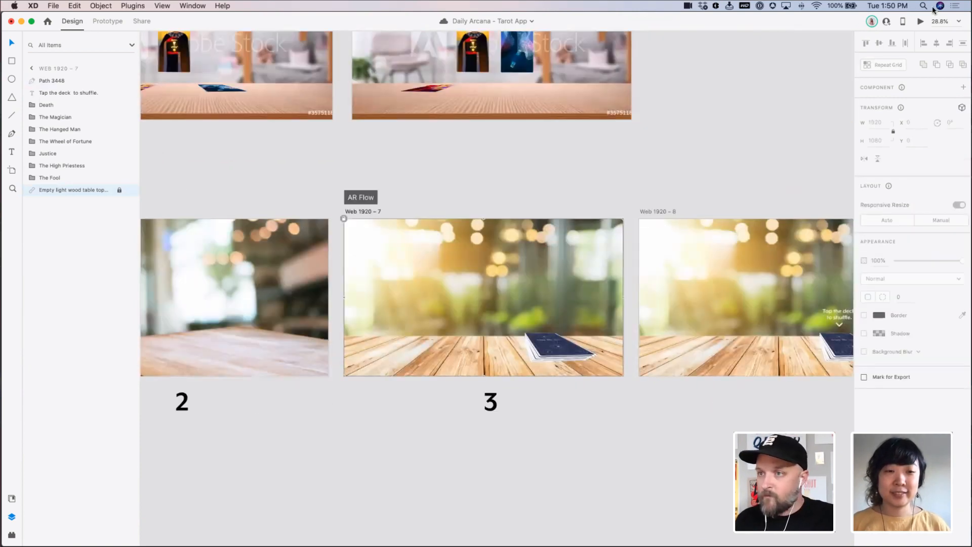
pyautogui.press('super+Return')
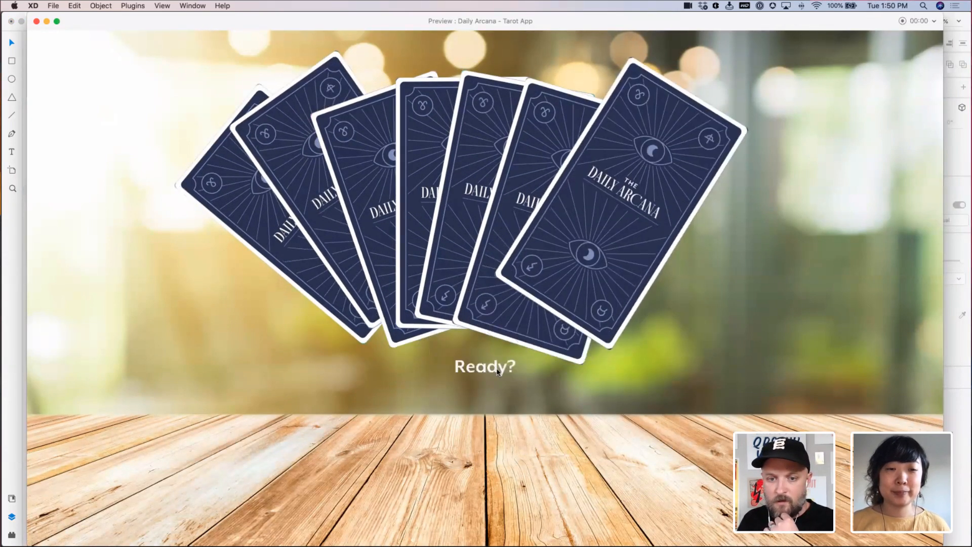
pyautogui.press('super+w')
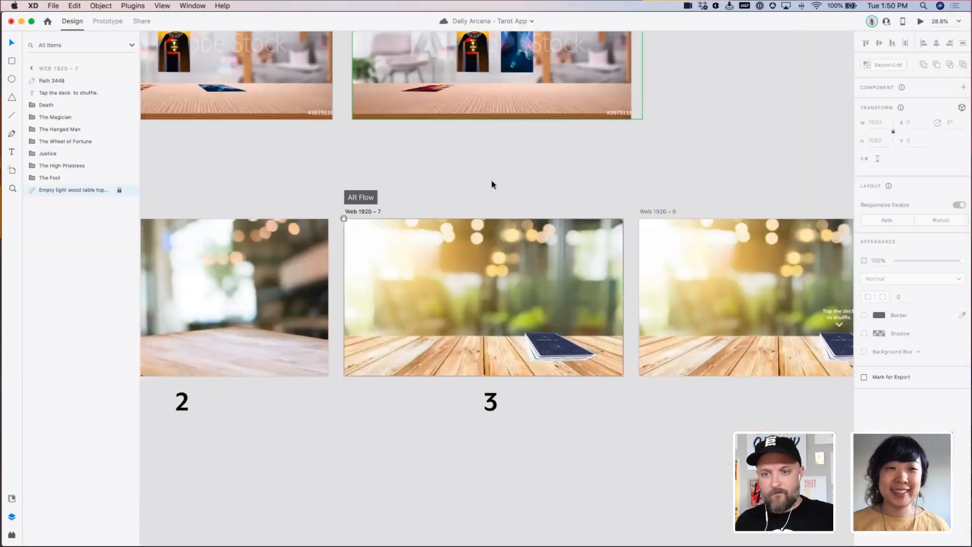
# In Prototype mode, link the "Ready?" text on Web 1920 – 12 to Web 1920 – 13
pyautogui.hscroll(20, 628, 245)
pyautogui.hscroll(15, 624, 245)
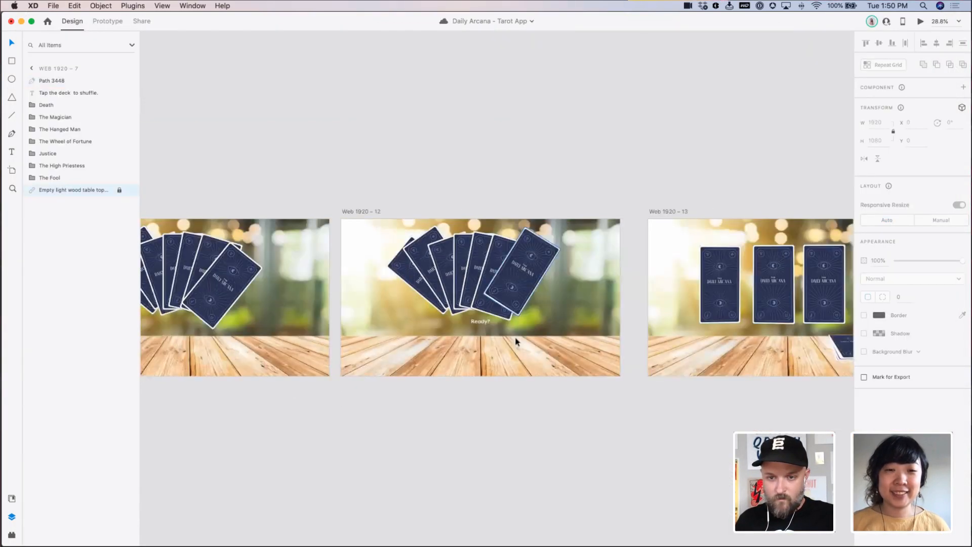
pyautogui.click(321, 322)
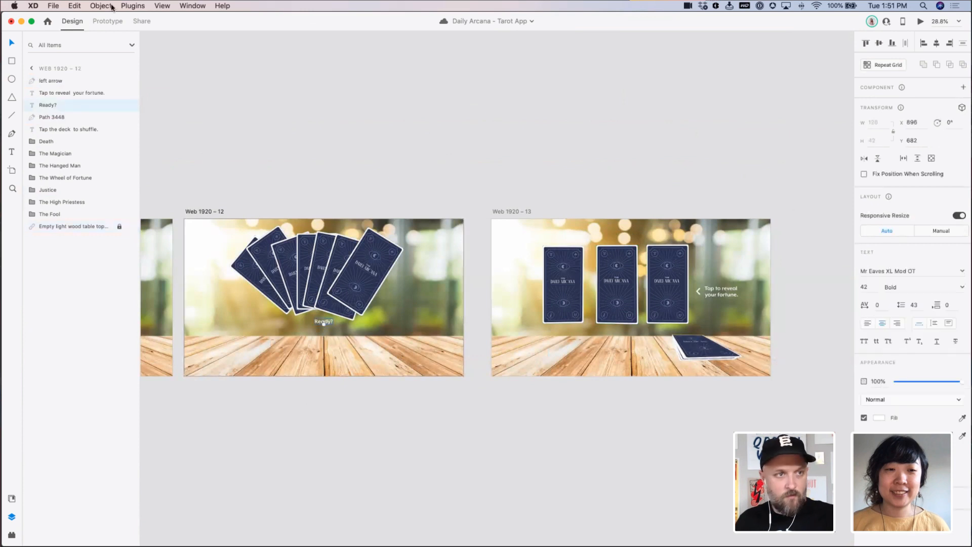
pyautogui.hotkey('ctrl', 'Tab')
pyautogui.moveTo(334, 321); pyautogui.dragTo(547, 299)
pyautogui.click(623, 397)
pyautogui.hscroll(5, 436, 386)
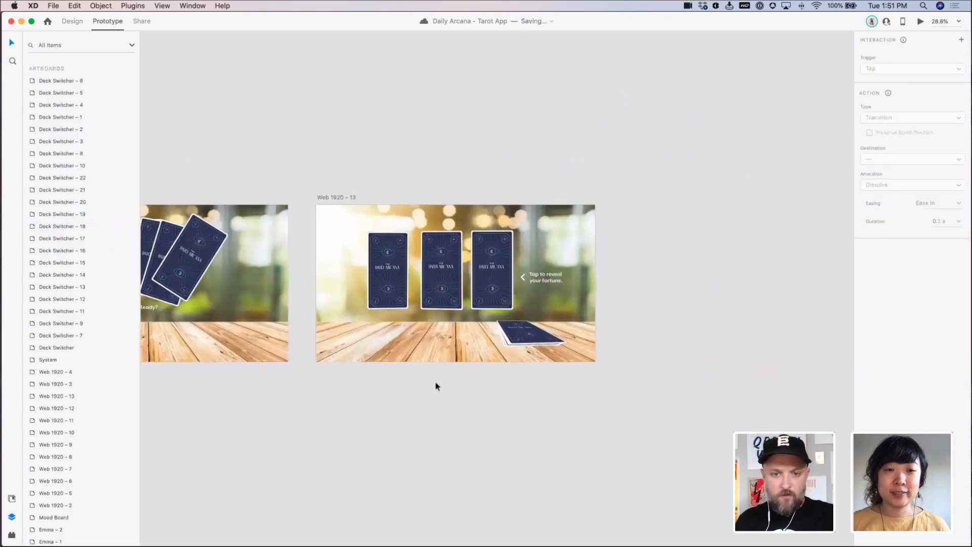
pyautogui.click(338, 199)
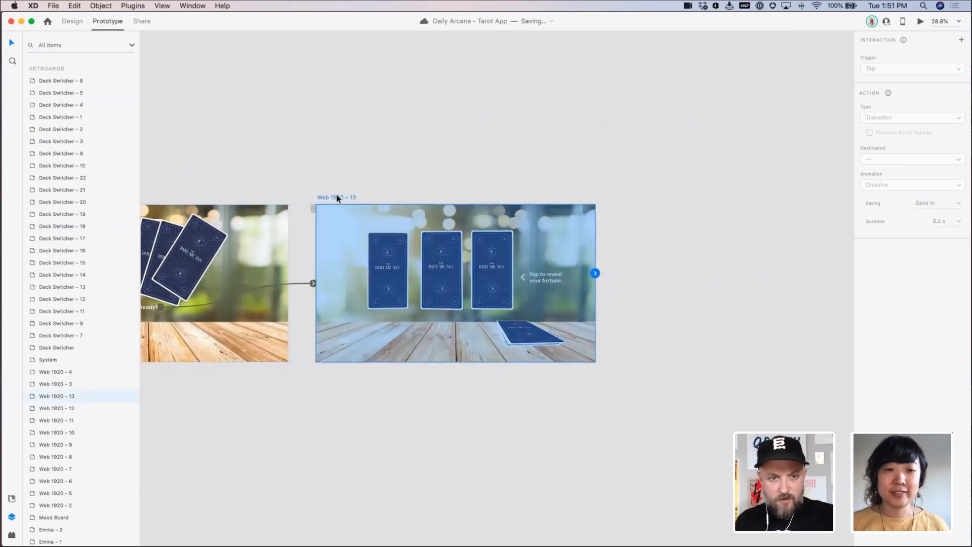
pyautogui.press('super+d')
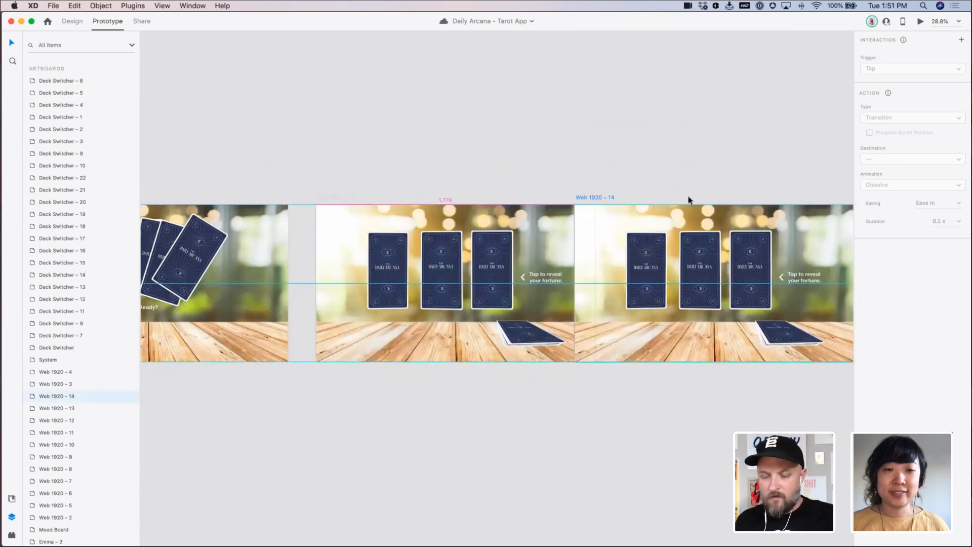
pyautogui.press('super+z')
# Duplicate the Web 1920 – 13 artboard and place the copy directly below the original
pyautogui.moveTo(612, 283); pyautogui.dragTo(713, 146)
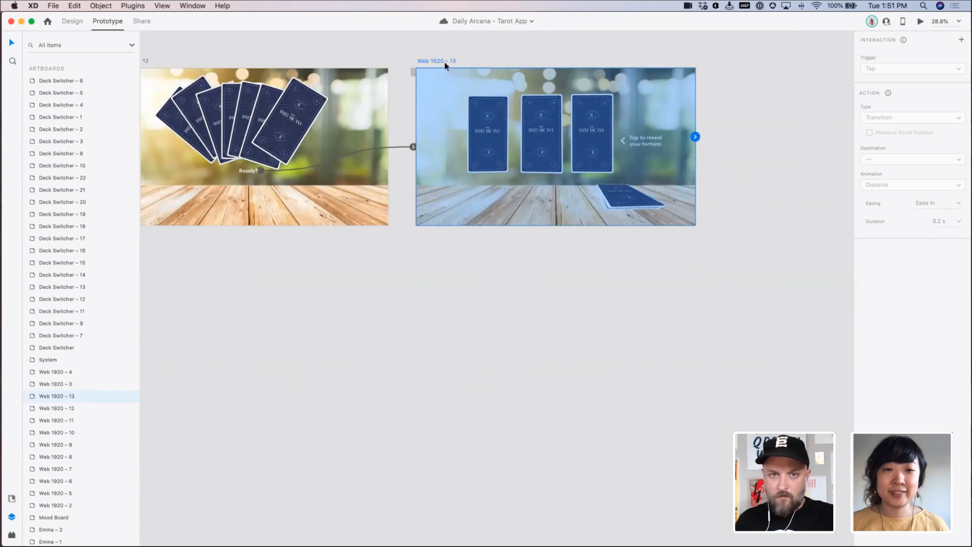
pyautogui.keyDown('alt'); pyautogui.moveTo(446, 65); pyautogui.dragTo(451, 283); pyautogui.keyUp('alt')
pyautogui.scroll(-4, 477, 252)
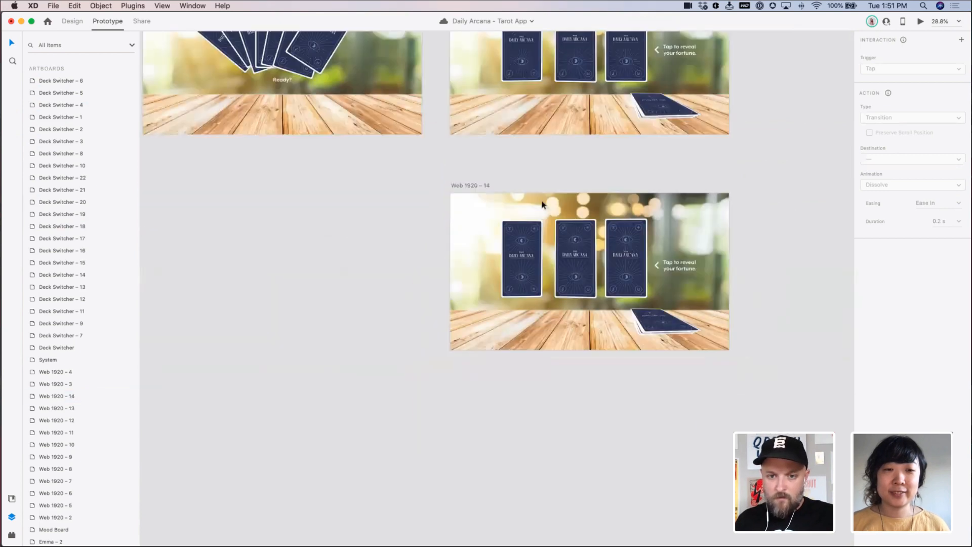
# In Design mode, set the Fool artwork inside The Fool card on Web 1920 – 14 to Z 0 and 0° Y rotation
pyautogui.click(529, 253)
pyautogui.click(71, 22)
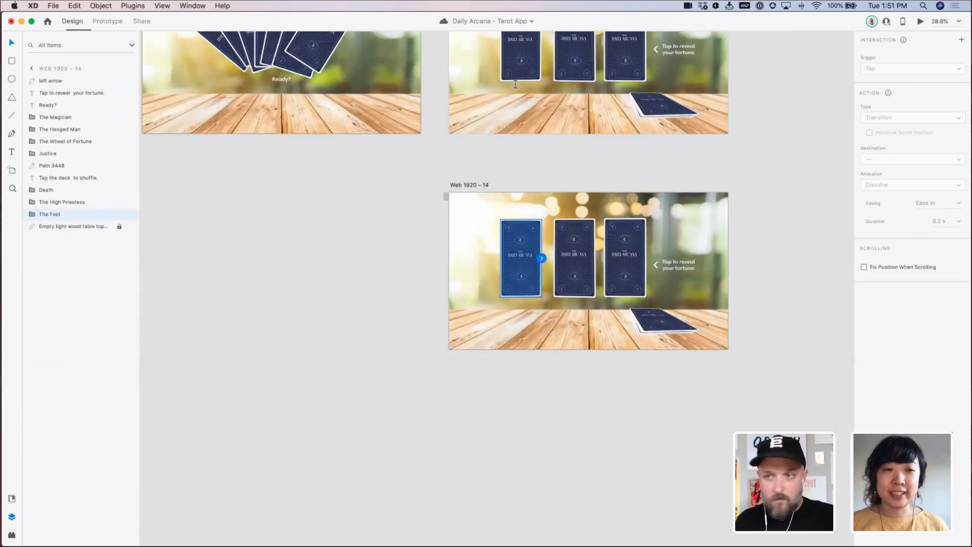
pyautogui.click(963, 108)
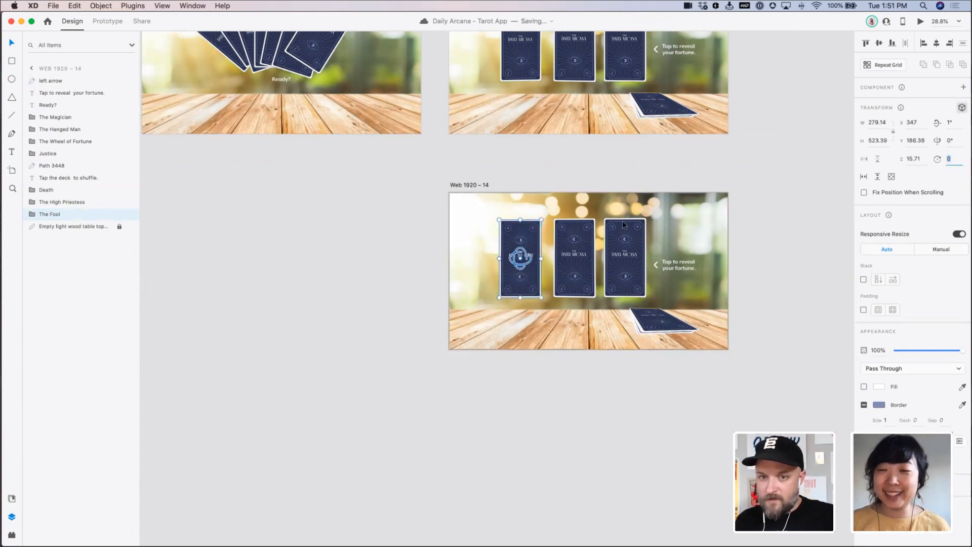
pyautogui.click(29, 216)
pyautogui.click(56, 228)
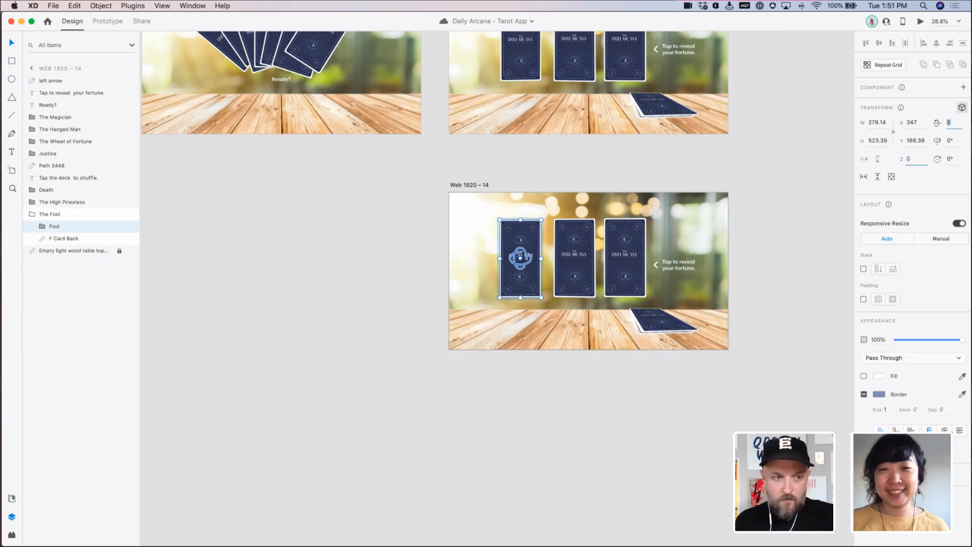
# Turn The Fool card face up on Web 1920 – 14 by setting F Card Back to Z -1 and 180° Y rotation
pyautogui.click(63, 238)
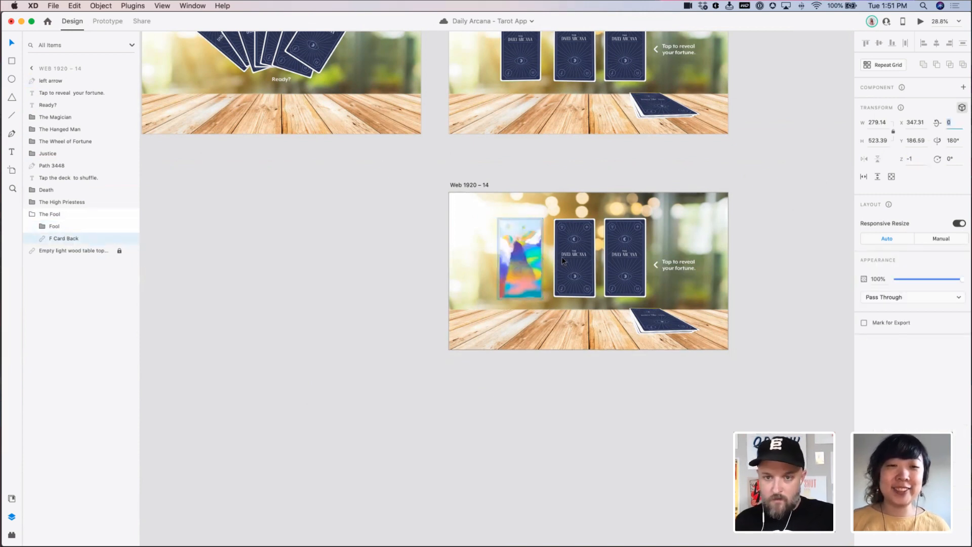
pyautogui.click(598, 175)
pyautogui.hscroll(4, 506, 162)
pyautogui.scroll(-2, 507, 162)
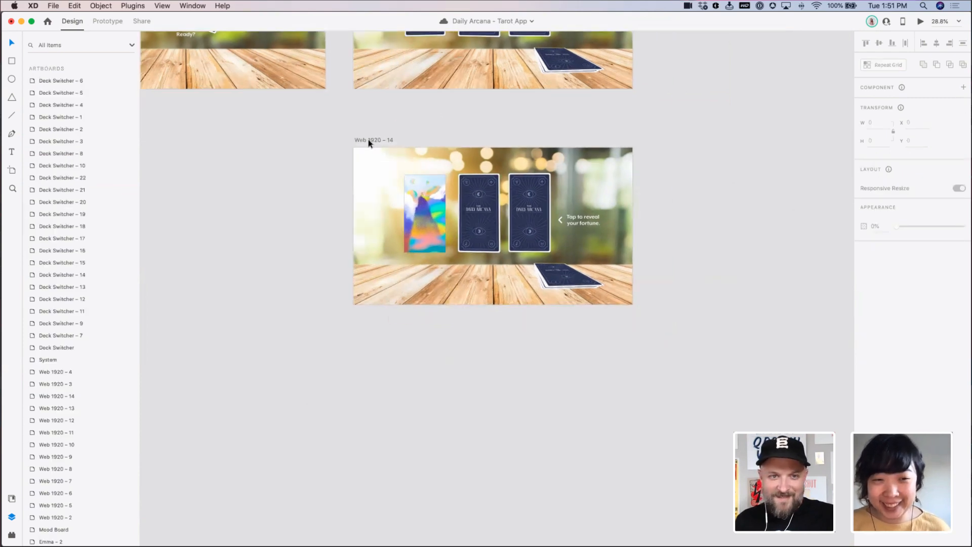
# Duplicate the Web 1920 – 14 artboard directly below the original and set The High Priestess card's Y rotation to 0° on the copy
pyautogui.moveTo(375, 140); pyautogui.dragTo(380, 320)
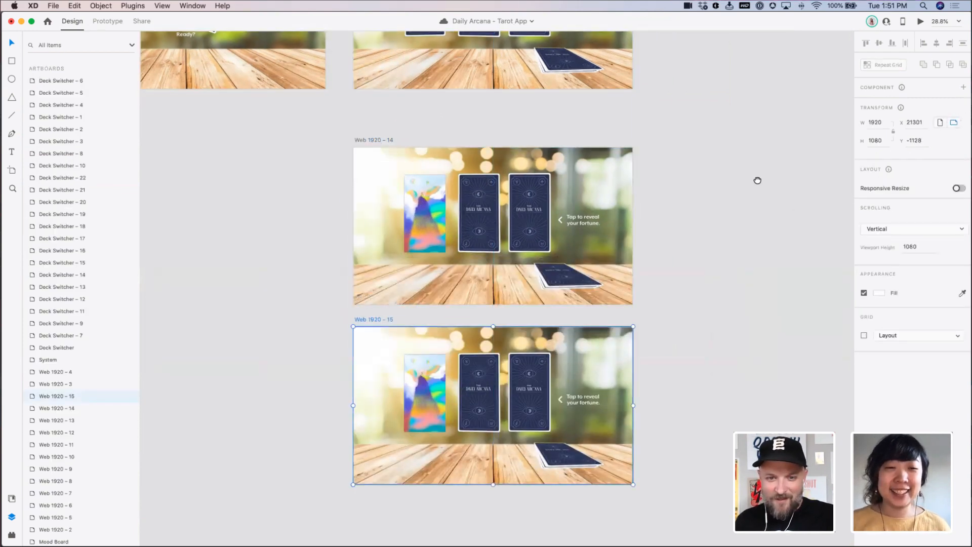
pyautogui.moveTo(758, 180); pyautogui.dragTo(792, 46)
pyautogui.click(522, 253)
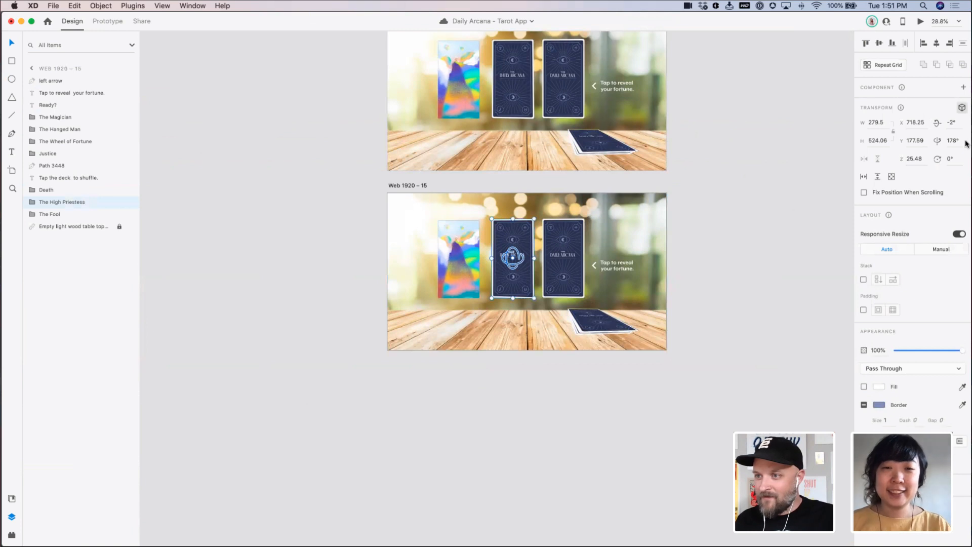
pyautogui.write('0')
pyautogui.press('Tab')
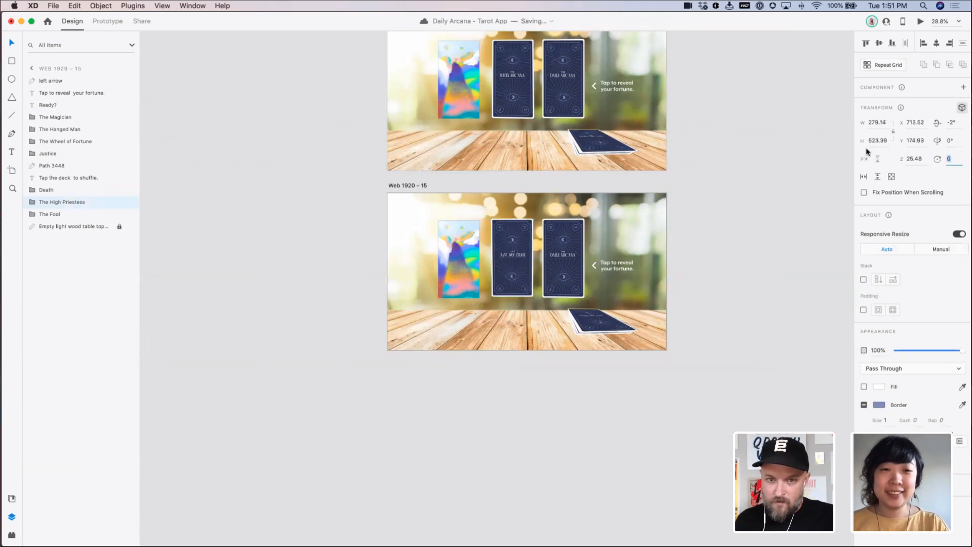
# Inside The High Priestess card on Web 1920 – 15, set the High Priestess artwork to Z 0 and move HP Card Back behind it
pyautogui.click(30, 203)
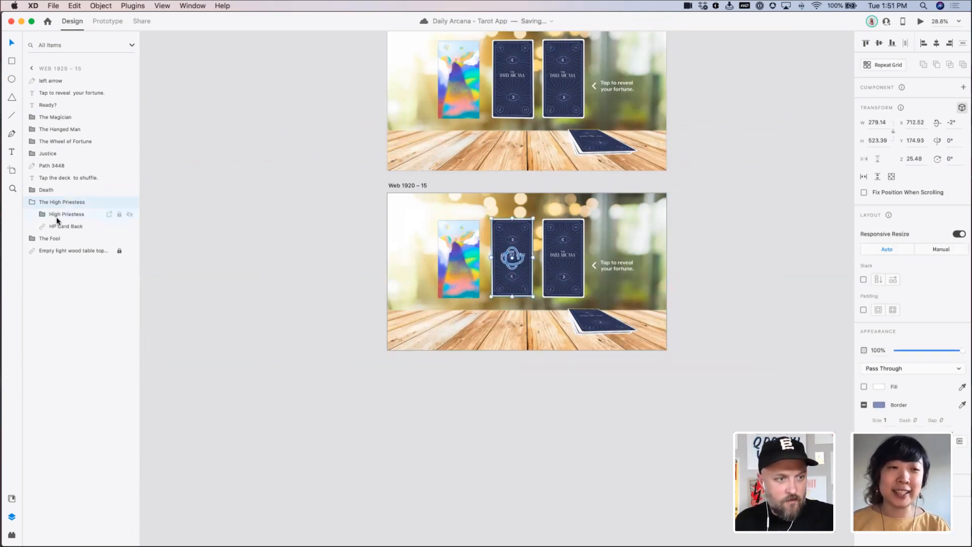
pyautogui.click(59, 214)
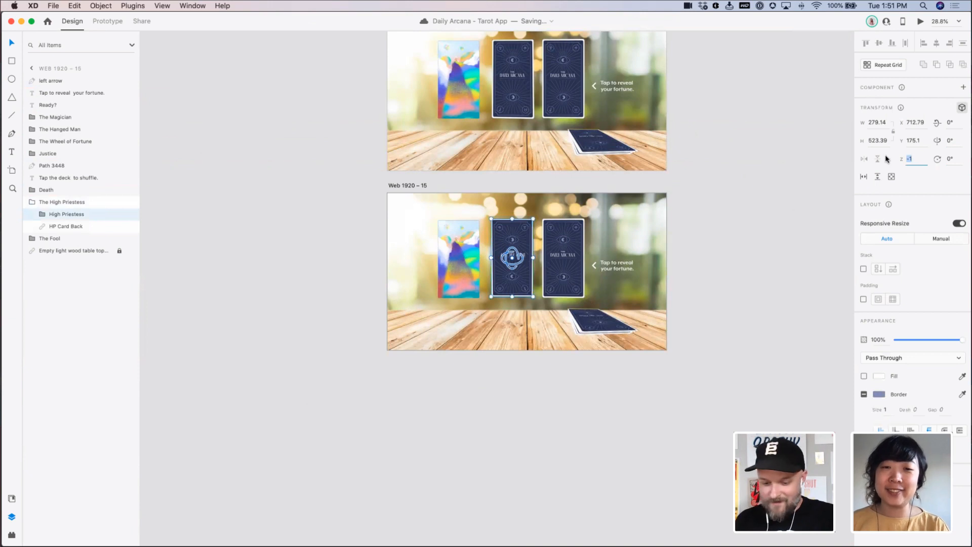
pyautogui.write('0')
pyautogui.press('Tab')
pyautogui.click(76, 226)
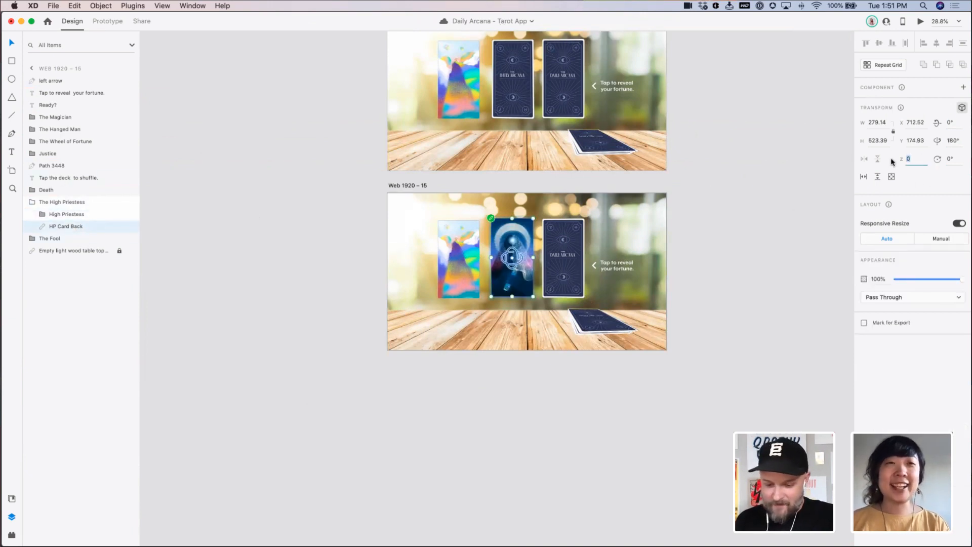
pyautogui.click(706, 228)
# Duplicate the Web 1920 – 15 artboard and place the copy directly below the original
pyautogui.moveTo(705, 228); pyautogui.dragTo(667, 178)
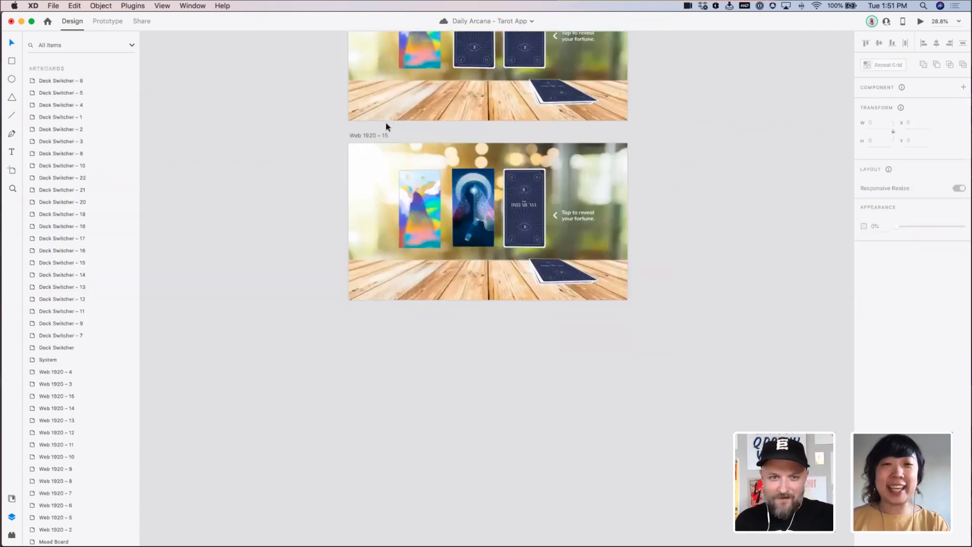
pyautogui.click(360, 136)
pyautogui.press('super+d')
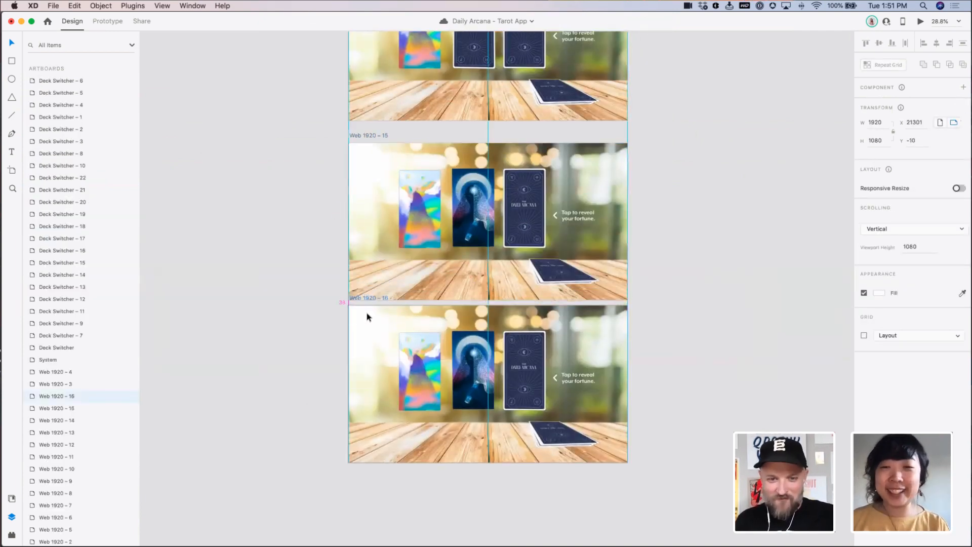
pyautogui.click(692, 338)
pyautogui.scroll(-5, 669, 228)
pyautogui.hscroll(-2, 669, 228)
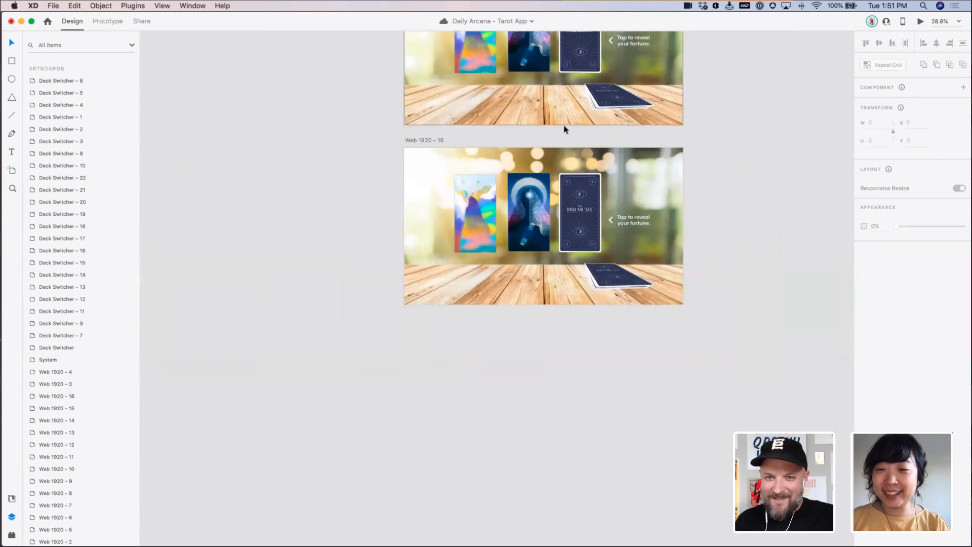
# Turn the Death card face up on Web 1920 – 16 with 0° Y rotation, its artwork at Z 0 and D Card Back behind it
pyautogui.click(573, 206)
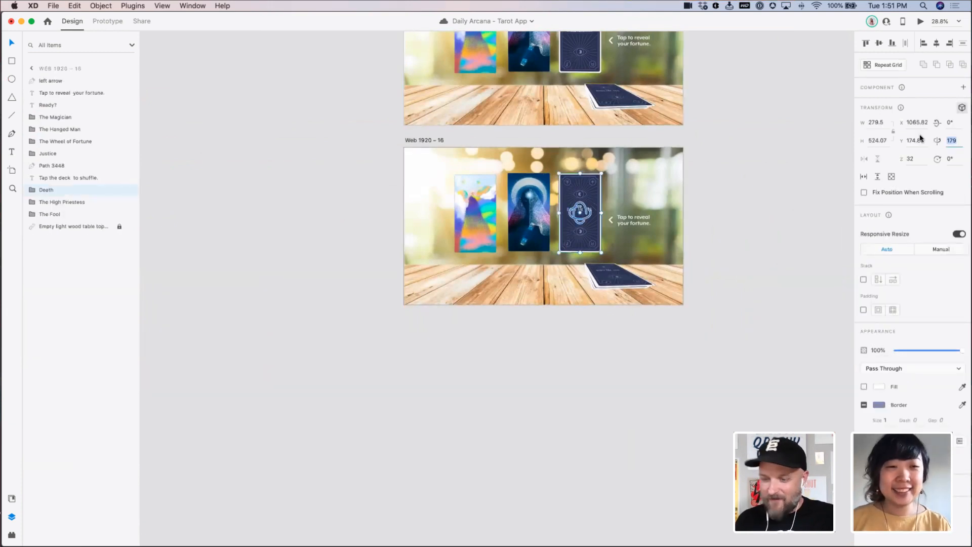
pyautogui.press('Tab')
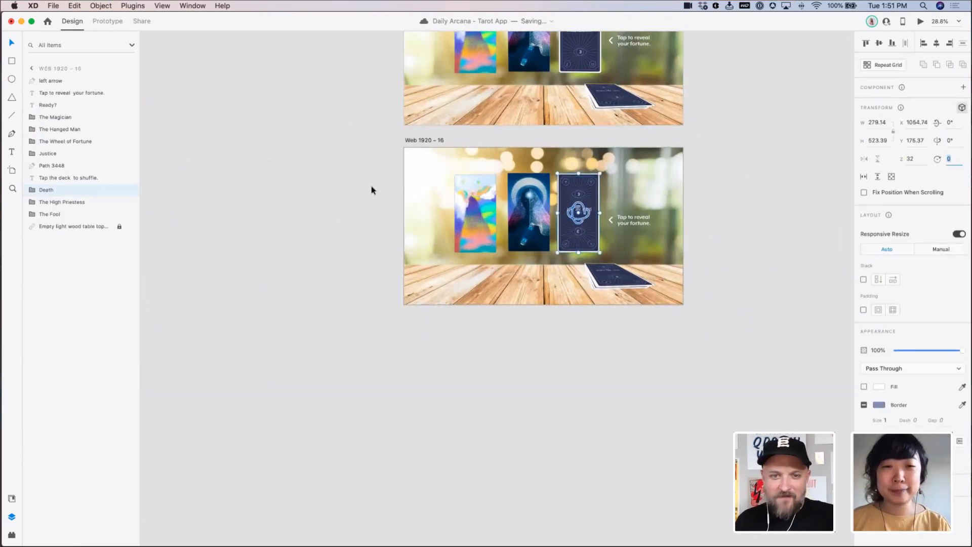
pyautogui.click(32, 191)
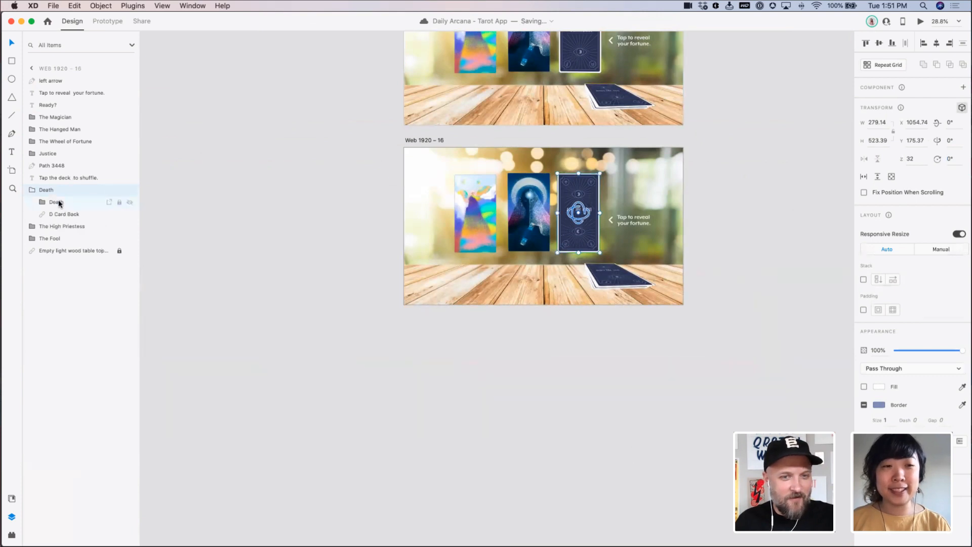
pyautogui.click(57, 202)
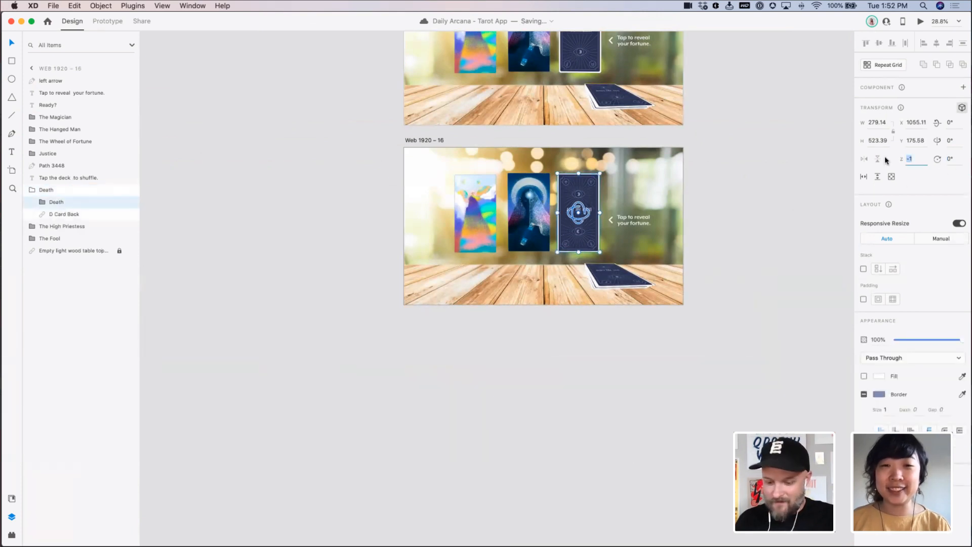
pyautogui.write('0')
pyautogui.press('Return')
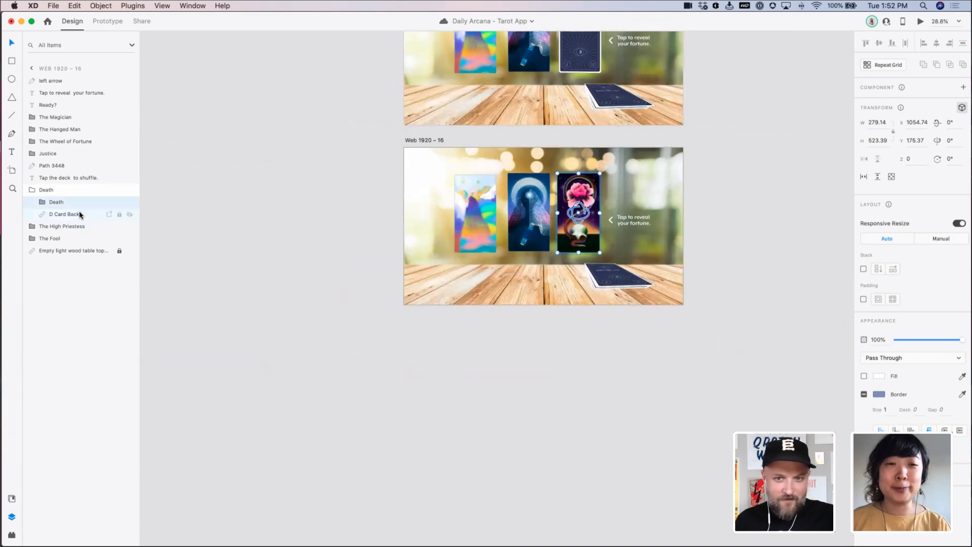
pyautogui.click(79, 214)
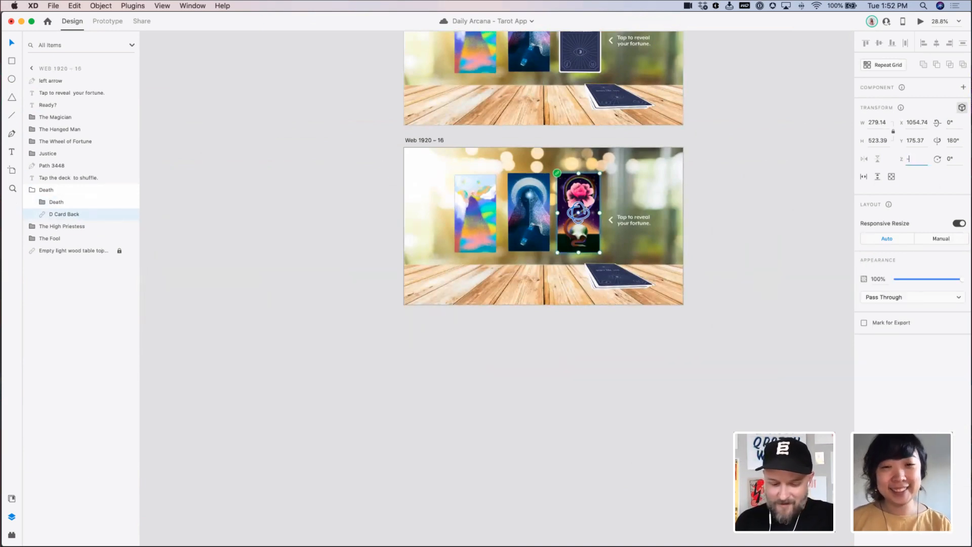
pyautogui.click(715, 131)
# In Prototype mode, link The Fool card on Web 1920 – 13 to Web 1920 – 14 using Auto-Animate, Snap easing and a 1.5 s duration
pyautogui.scroll(10, 691, 156)
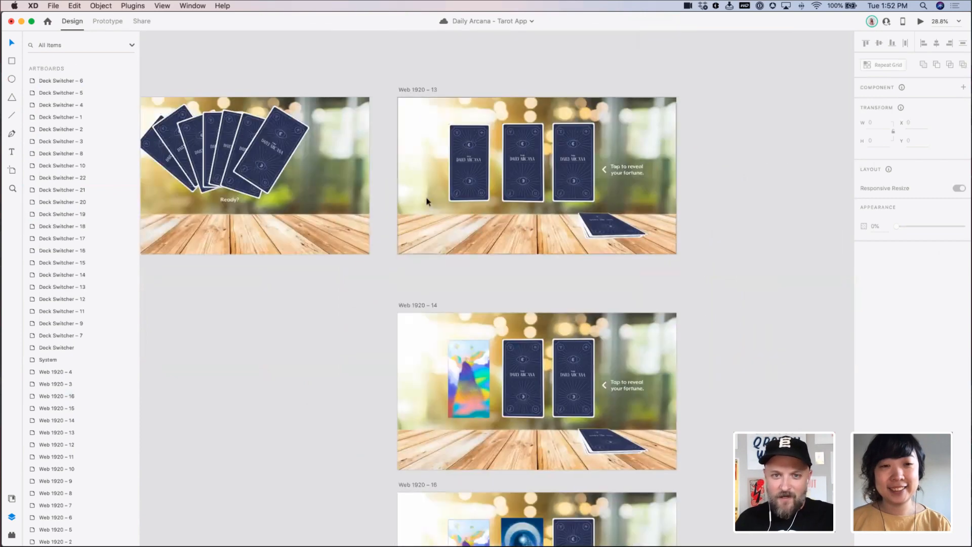
pyautogui.click(453, 192)
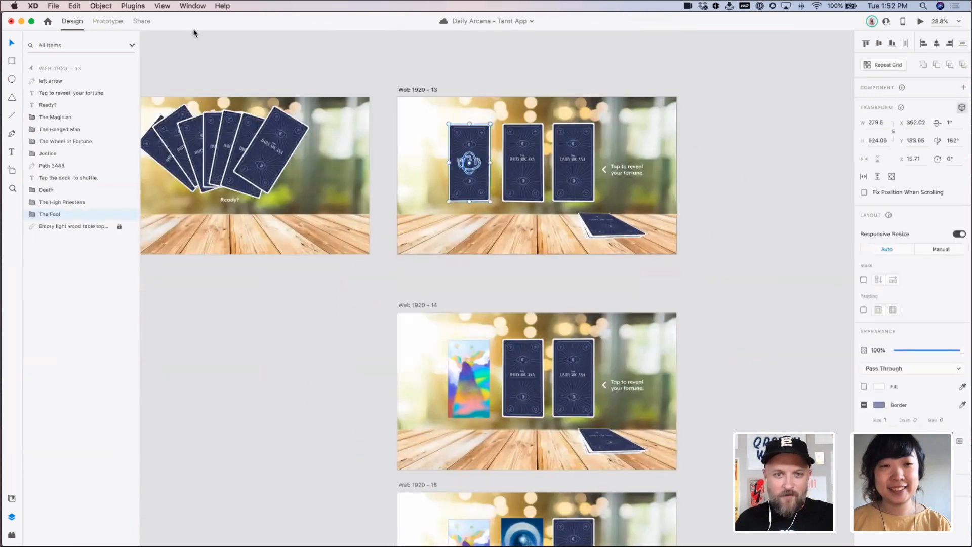
pyautogui.click(94, 21)
pyautogui.moveTo(490, 163); pyautogui.dragTo(496, 379)
pyautogui.click(524, 380)
pyautogui.scroll(-6, 524, 378)
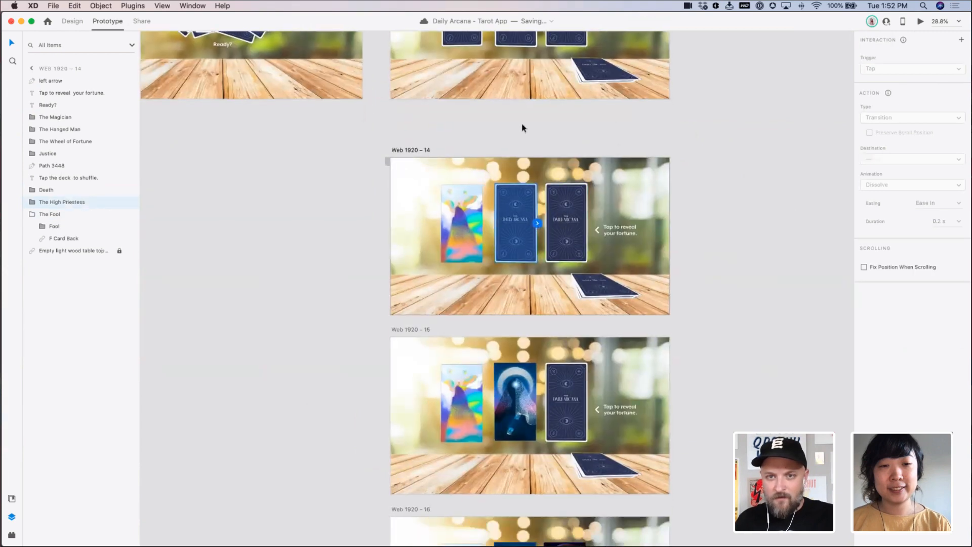
pyautogui.click(465, 41)
pyautogui.scroll(3, 503, 109)
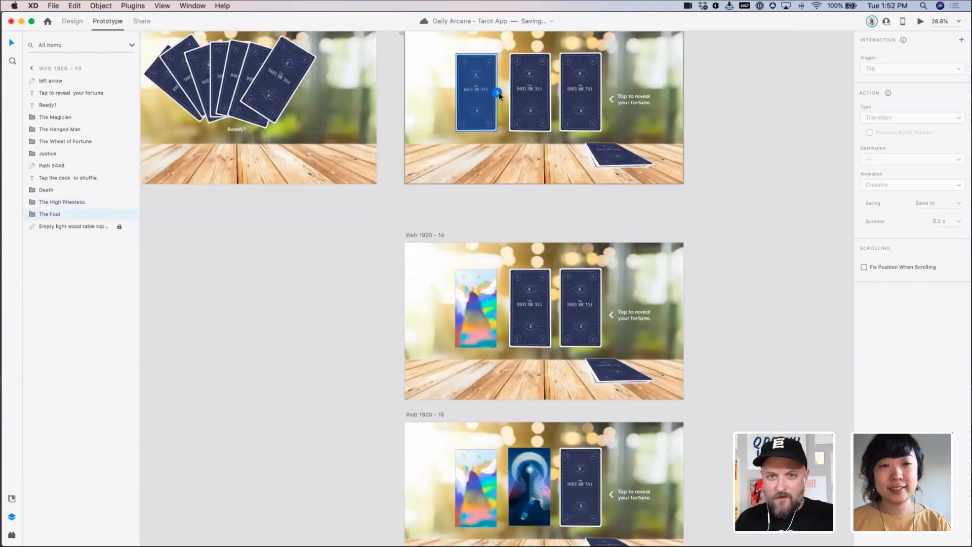
pyautogui.moveTo(498, 93); pyautogui.dragTo(522, 253)
pyautogui.click(941, 179)
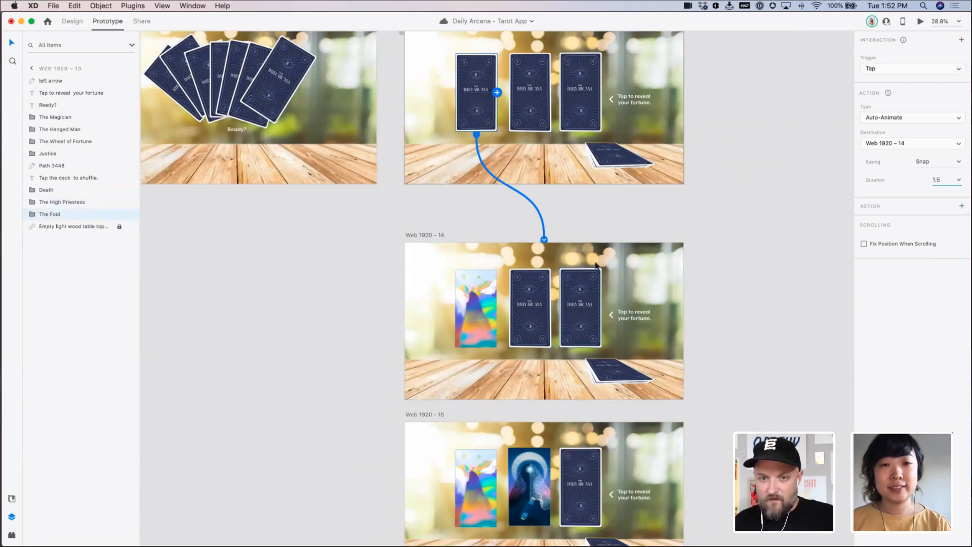
# Link The High Priestess card on Web 1920 – 14 to Web 1920 – 15, and the one on Web 1920 – 15 to Web 1920 – 16
pyautogui.click(530, 307)
pyautogui.scroll(-4, 530, 253)
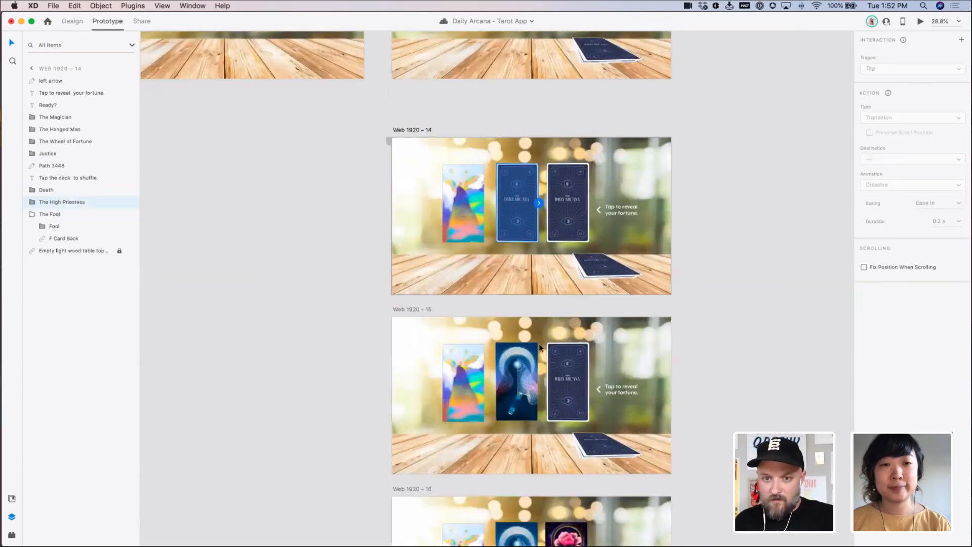
pyautogui.moveTo(539, 203); pyautogui.dragTo(651, 368)
pyautogui.scroll(-4, 659, 208)
pyautogui.click(536, 203)
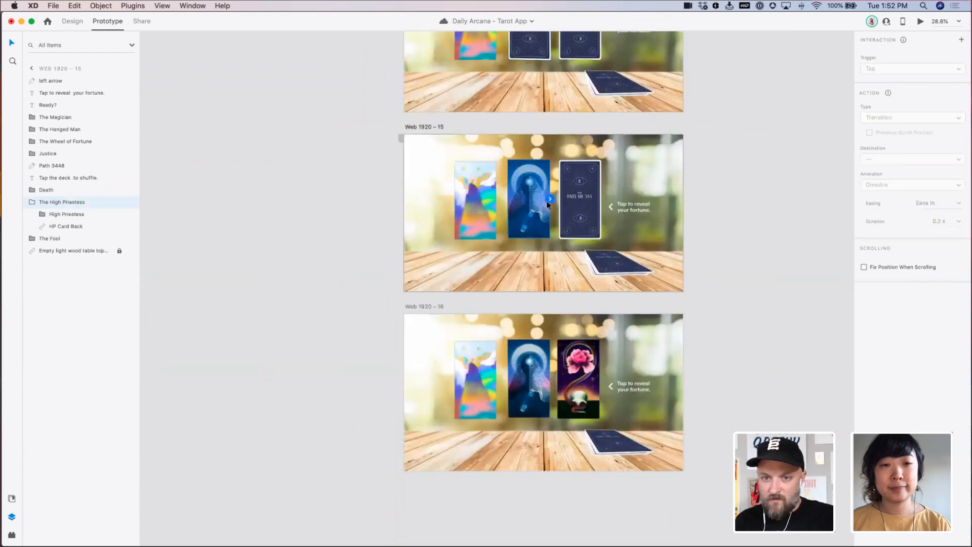
pyautogui.moveTo(556, 354); pyautogui.dragTo(649, 357)
# Set the duration of the "Ready?" text's link from Web 1920 – 12 to Web 1920 – 13 to 1 s
pyautogui.scroll(10, 644, 297)
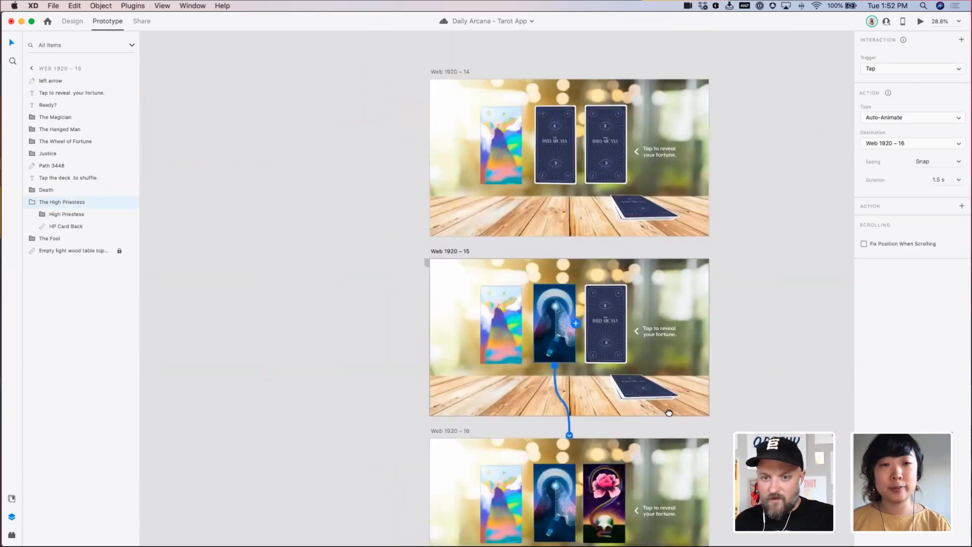
pyautogui.hscroll(-4, 579, 137)
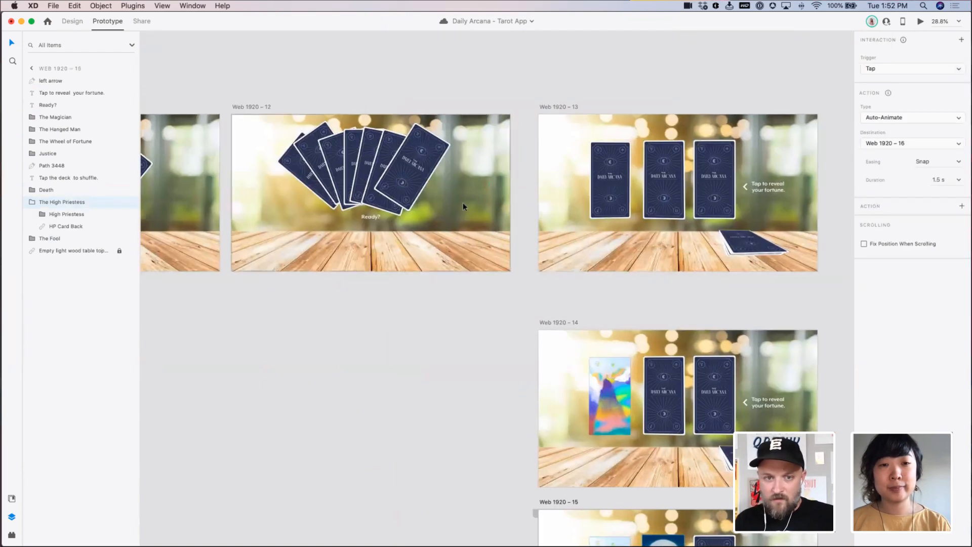
pyautogui.click(463, 204)
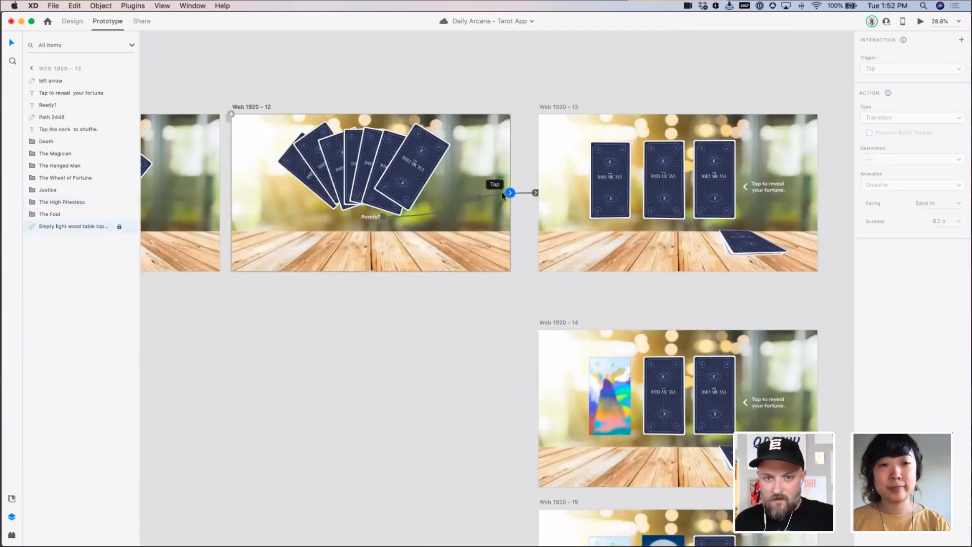
pyautogui.click(488, 193)
pyautogui.click(937, 180)
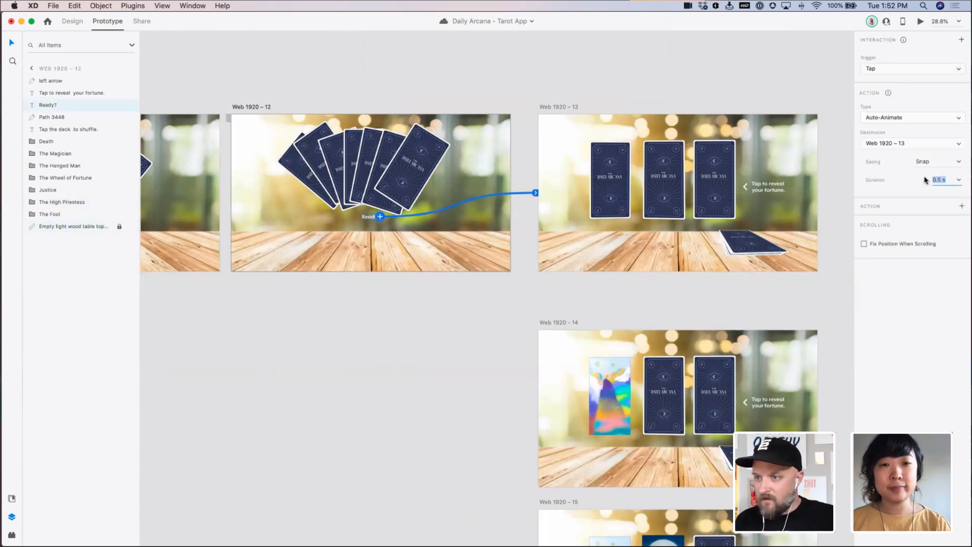
pyautogui.write('1')
pyautogui.press('Return')
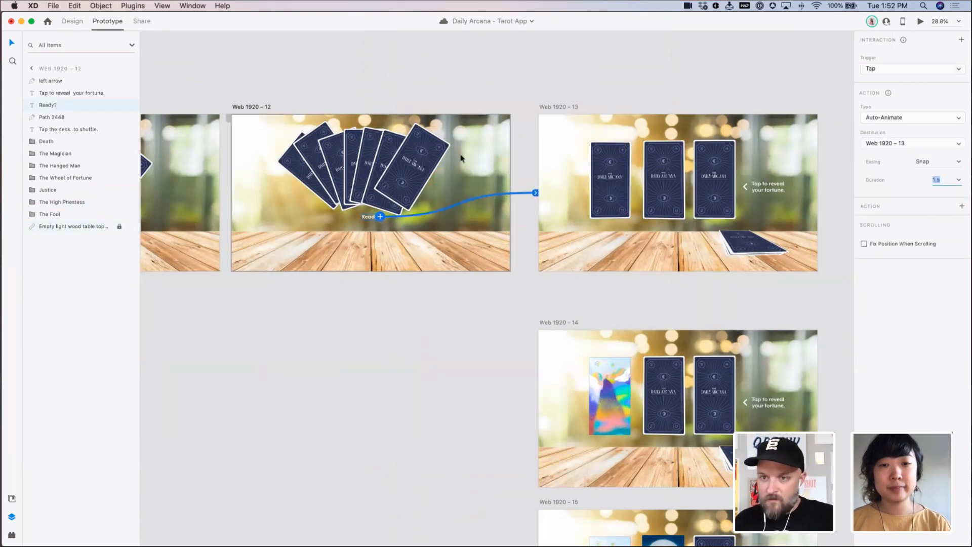
# Preview the AR Flow from the Web 1920 – 7 artboard, playing through the deck shuffle and card reveals, and close the preview
pyautogui.click(508, 96)
pyautogui.moveTo(614, 108); pyautogui.dragTo(838, 115)
pyautogui.press('super+minus')
pyautogui.press('super+minus')
pyautogui.press('super+minus')
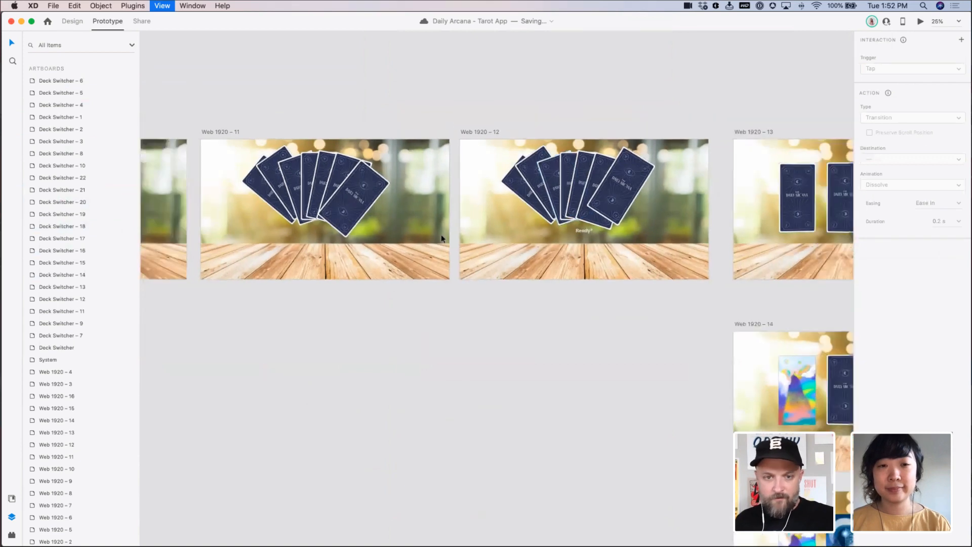
pyautogui.moveTo(436, 233); pyautogui.dragTo(458, 231)
pyautogui.click(464, 271)
pyautogui.click(501, 270)
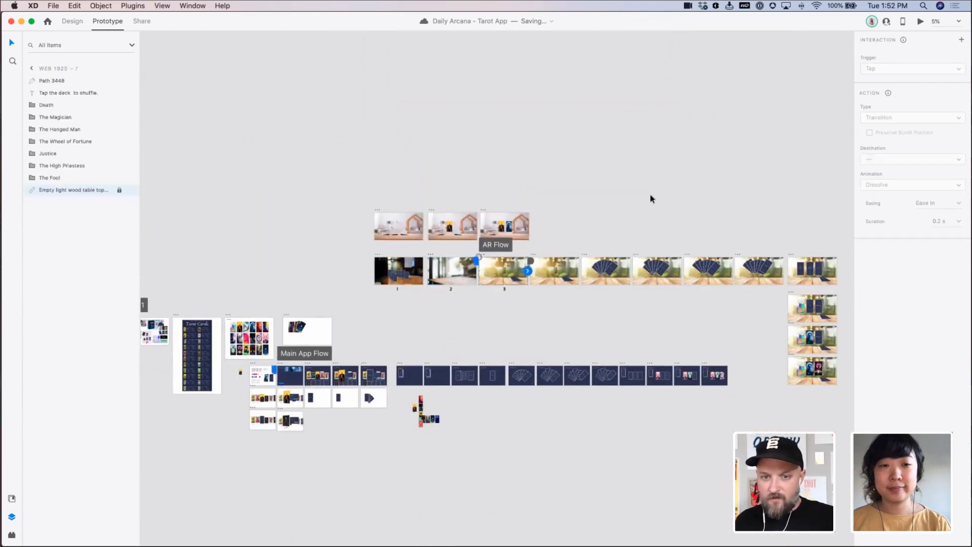
pyautogui.click(920, 21)
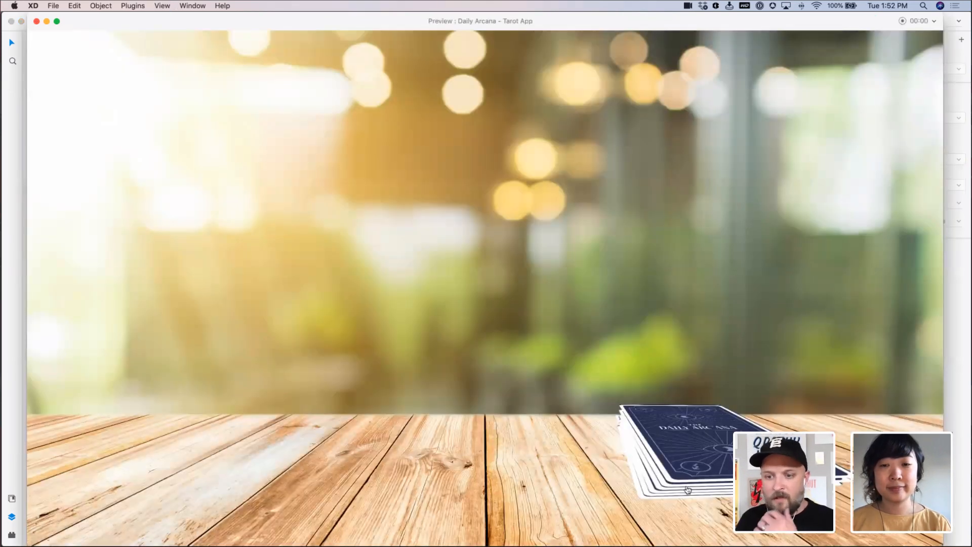
pyautogui.click(717, 457)
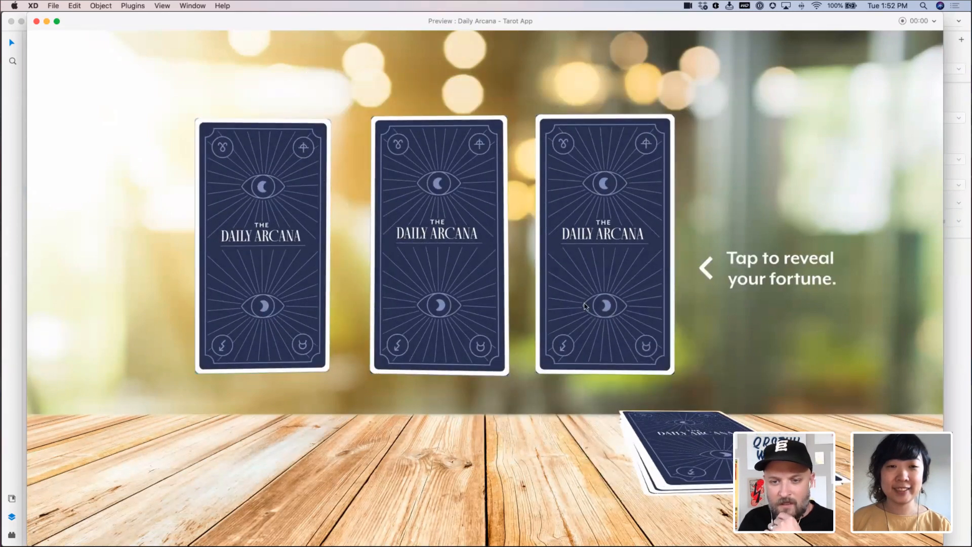
pyautogui.click(264, 304)
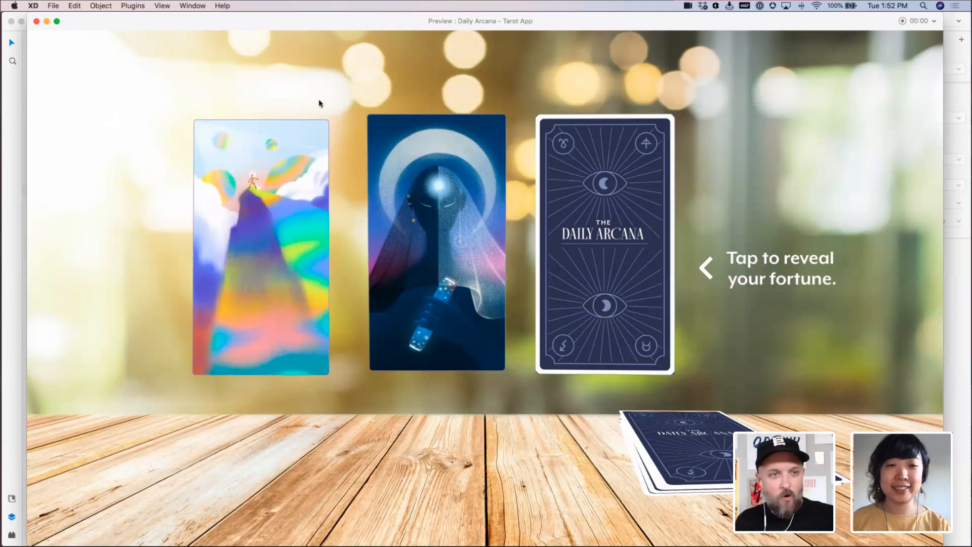
pyautogui.press('super+w')
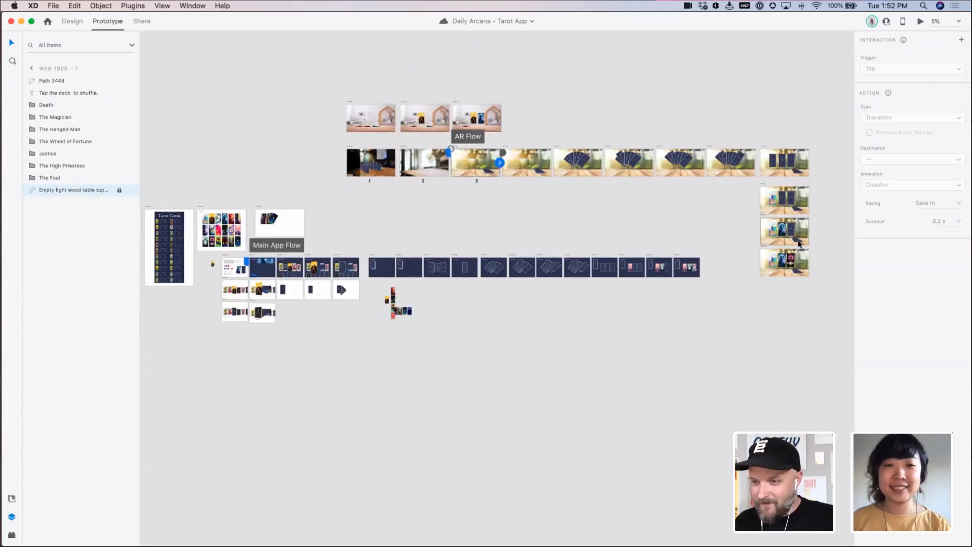
# Link the Death card on Web 1920 – 15 to Web 1920 – 16 using Auto-Animate, Snap easing and a 1 s duration
pyautogui.click(794, 235)
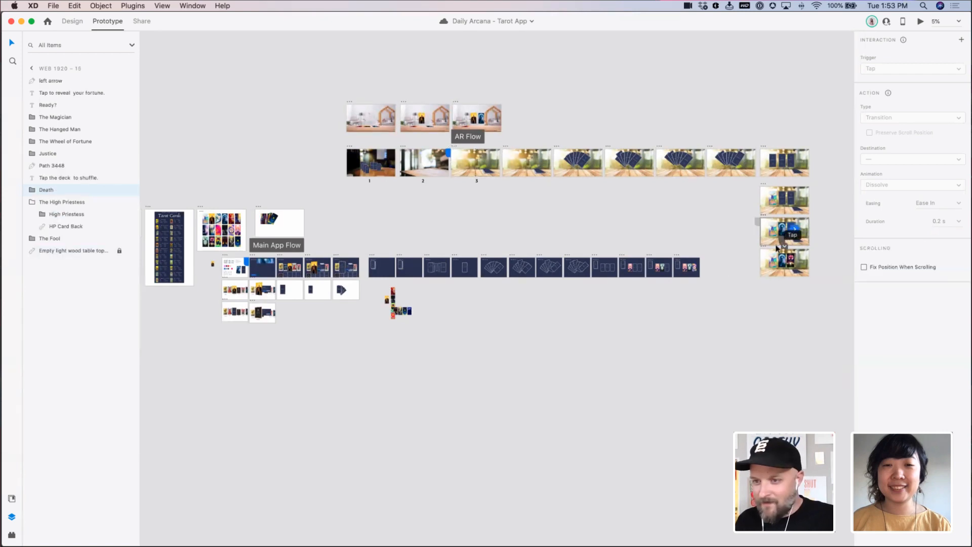
pyautogui.moveTo(794, 256); pyautogui.dragTo(312, 343)
pyautogui.press('super+equal')
pyautogui.press('super+equal')
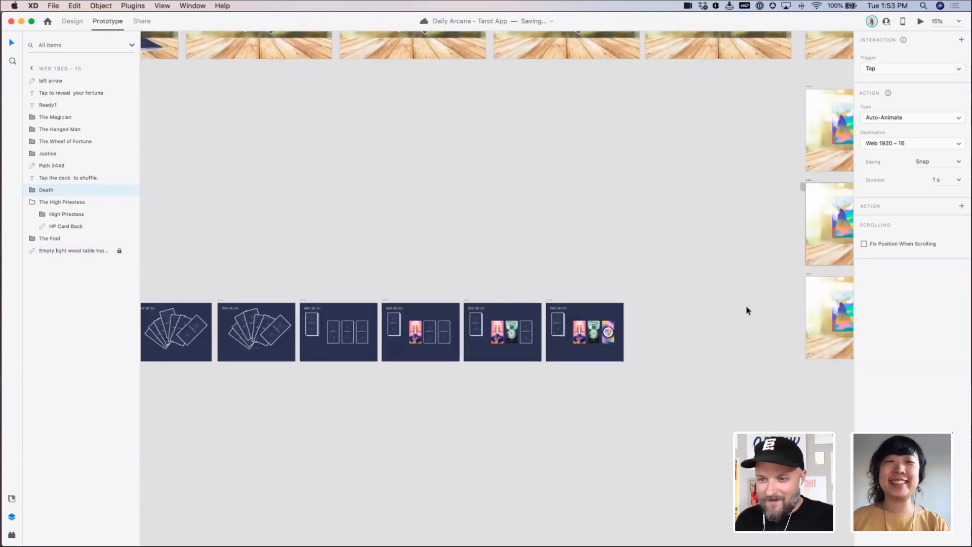
# Remove The High Priestess card's link from Web 1920 – 15 to Web 1920 – 16
pyautogui.moveTo(746, 311); pyautogui.dragTo(514, 314)
pyautogui.click(639, 223)
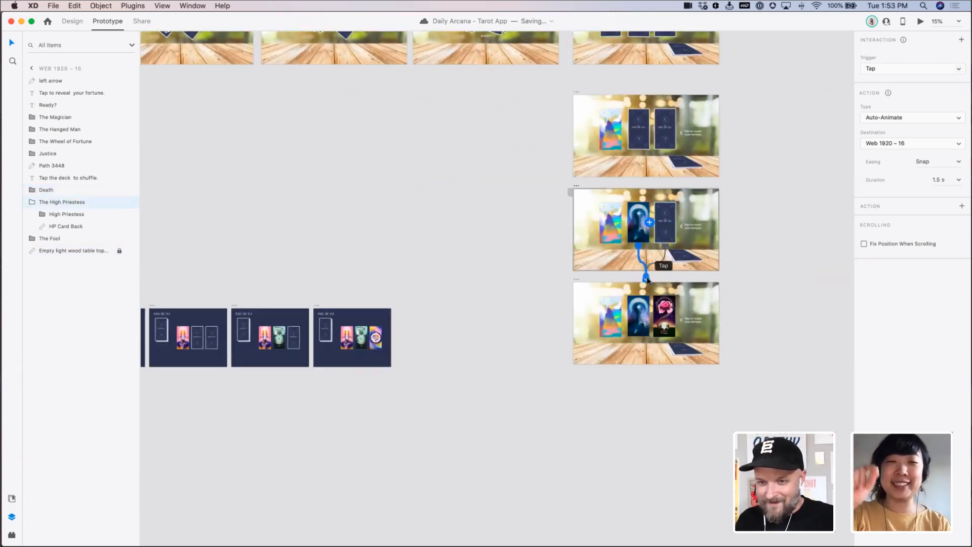
pyautogui.moveTo(681, 160); pyautogui.dragTo(681, 323)
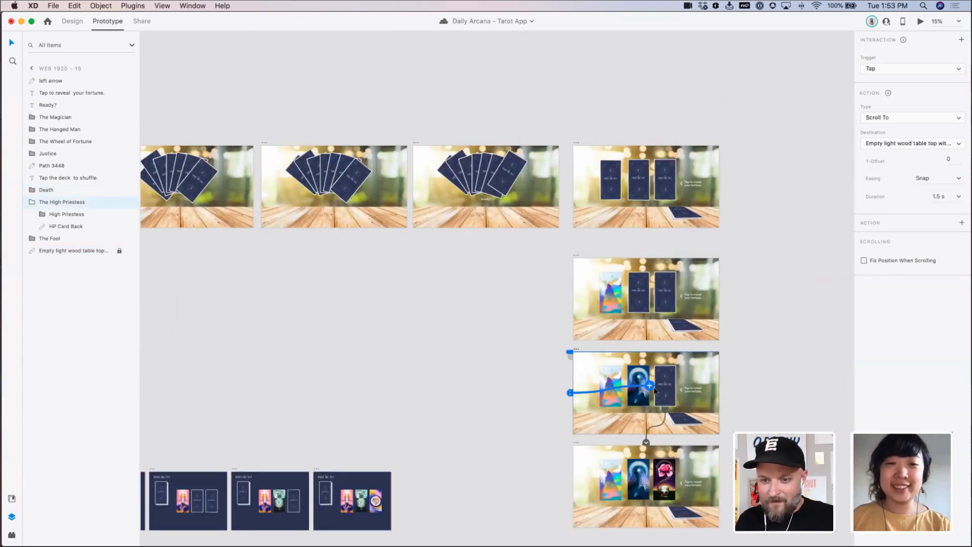
pyautogui.press('super+z')
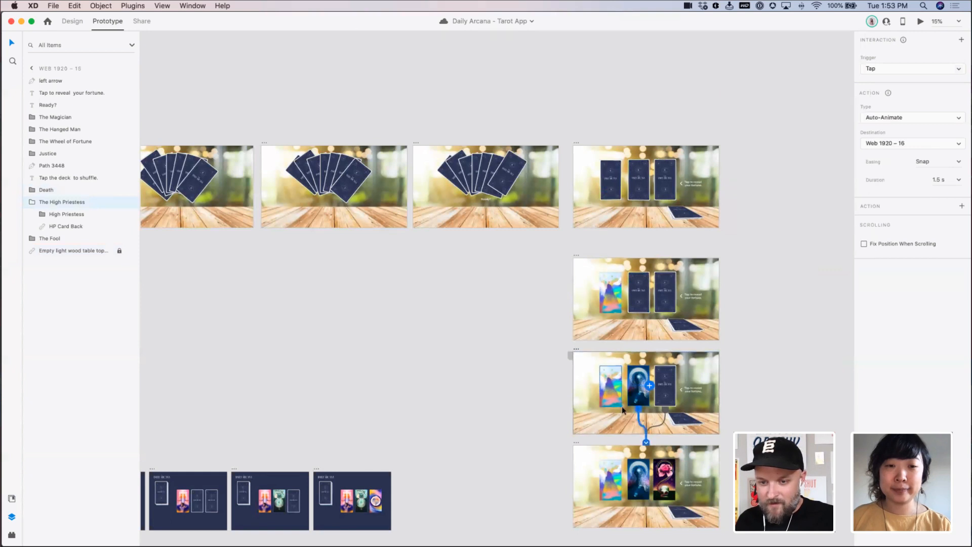
pyautogui.moveTo(639, 411); pyautogui.dragTo(643, 355)
pyautogui.press('super+z')
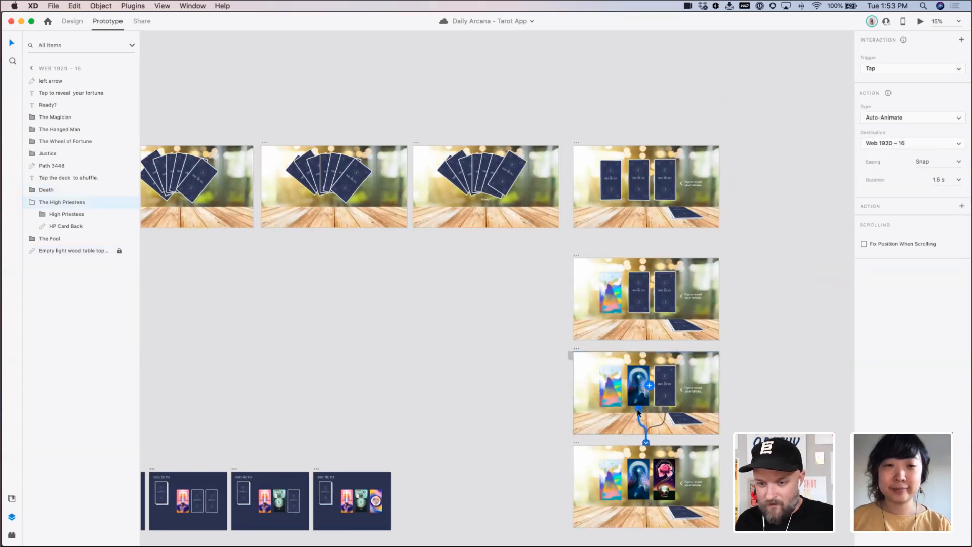
pyautogui.moveTo(638, 411); pyautogui.dragTo(648, 415)
pyautogui.press('super+z')
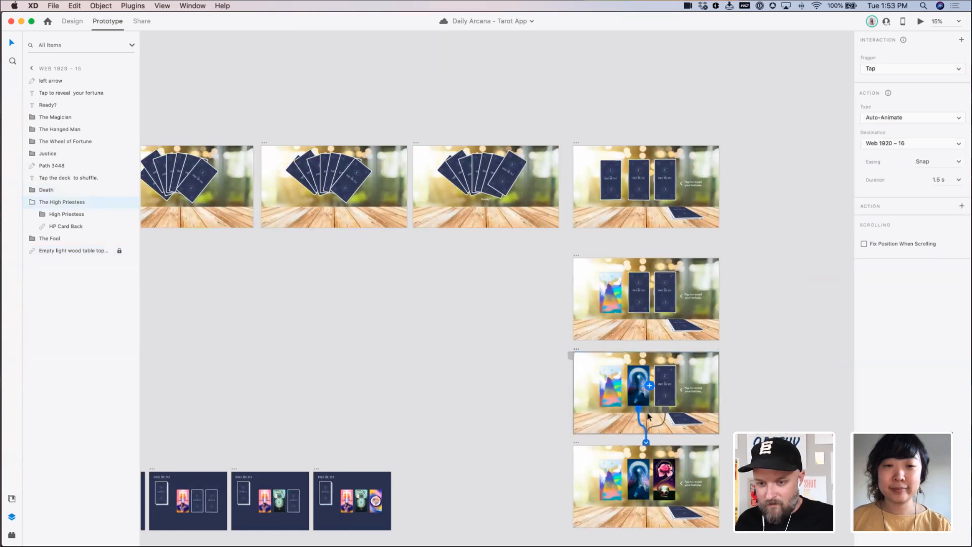
pyautogui.press('Delete')
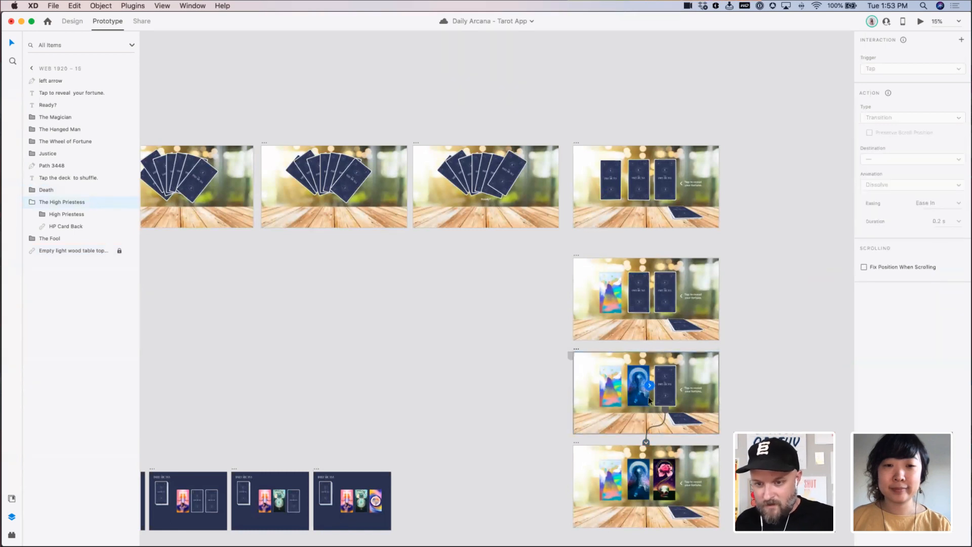
# Set the duration of the "Ready?" text's link from Web 1920 – 12 to Web 1920 – 13 to 1.5 s
pyautogui.click(553, 170)
pyautogui.click(534, 191)
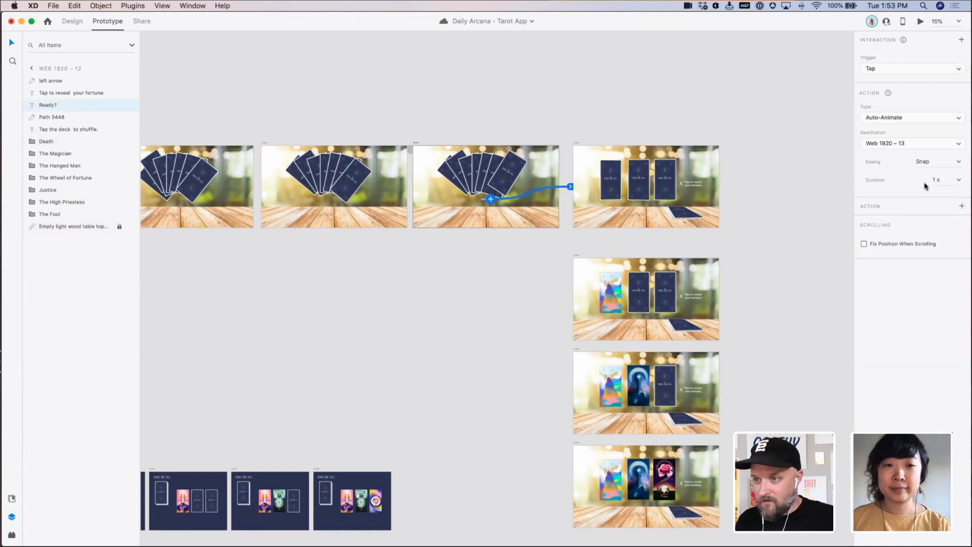
pyautogui.write('1.5')
pyautogui.press('Return')
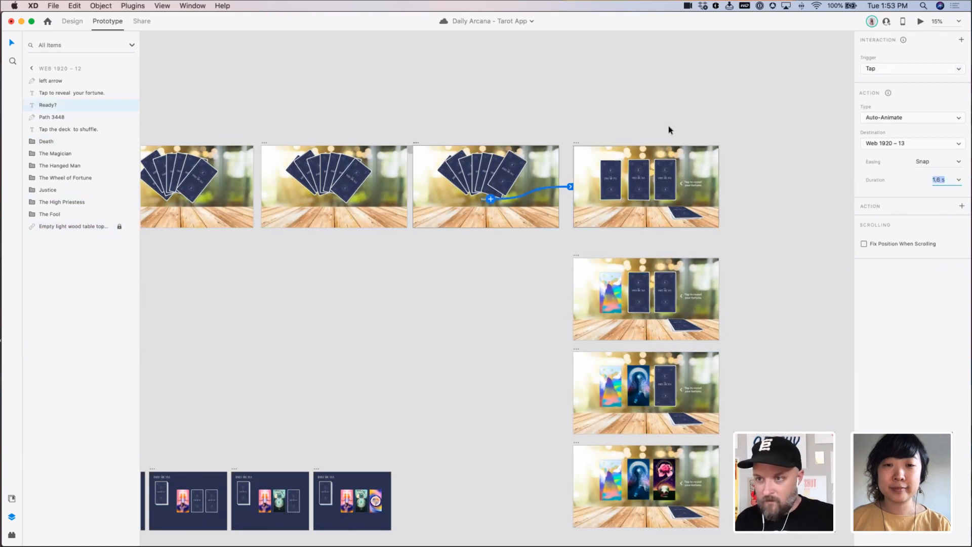
pyautogui.click(488, 117)
# Preview the card reveals starting from Web 1920 – 13, flipping The Fool and The High Priestess cards
pyautogui.moveTo(488, 117); pyautogui.dragTo(518, 114)
pyautogui.click(627, 192)
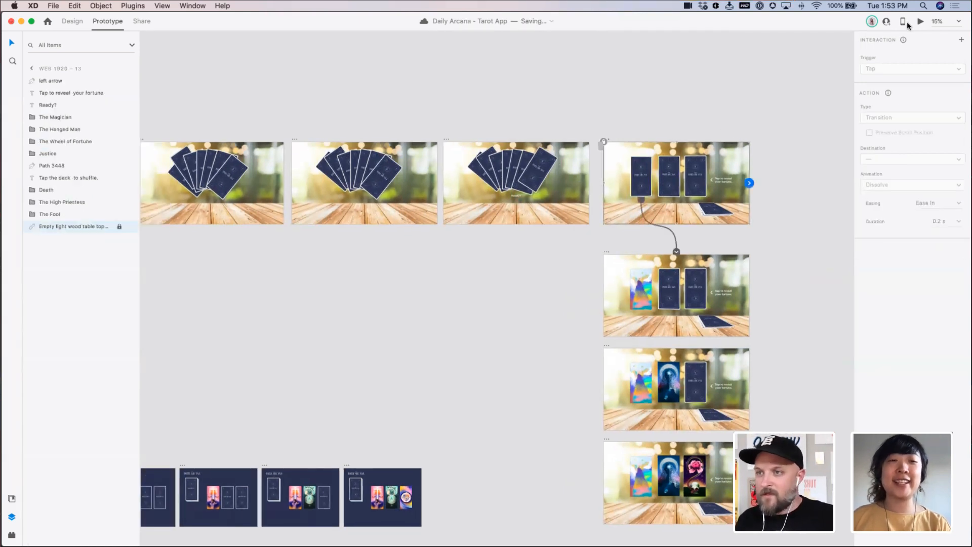
pyautogui.press('super+Return')
pyautogui.click(253, 325)
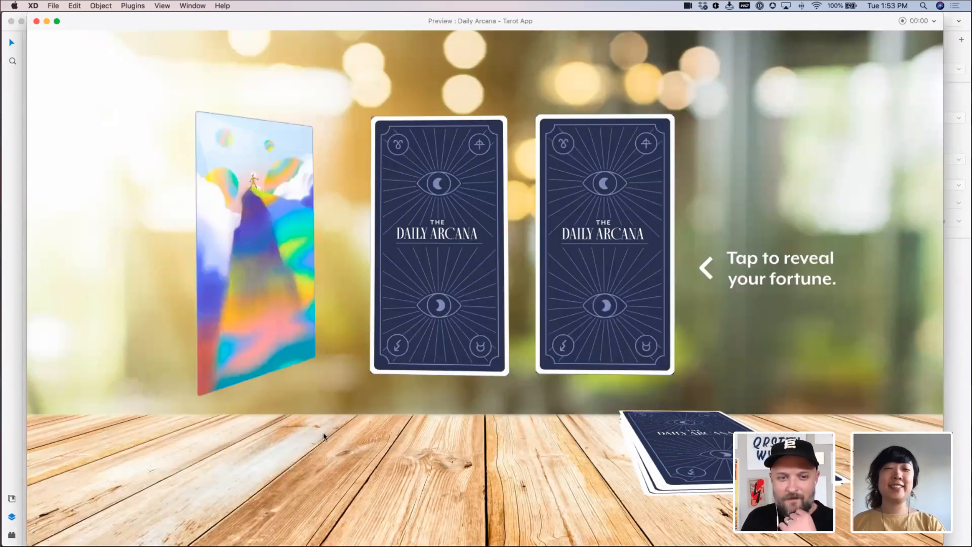
pyautogui.click(438, 255)
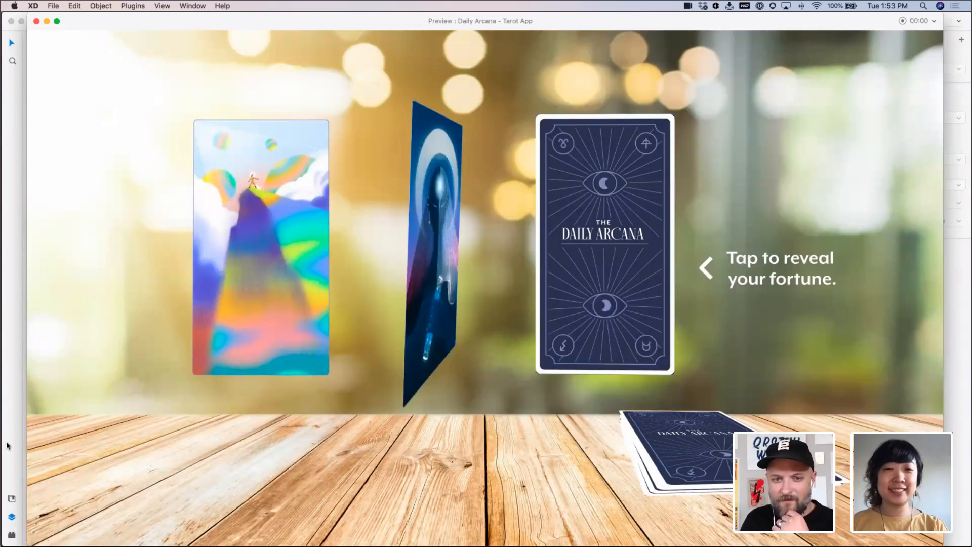